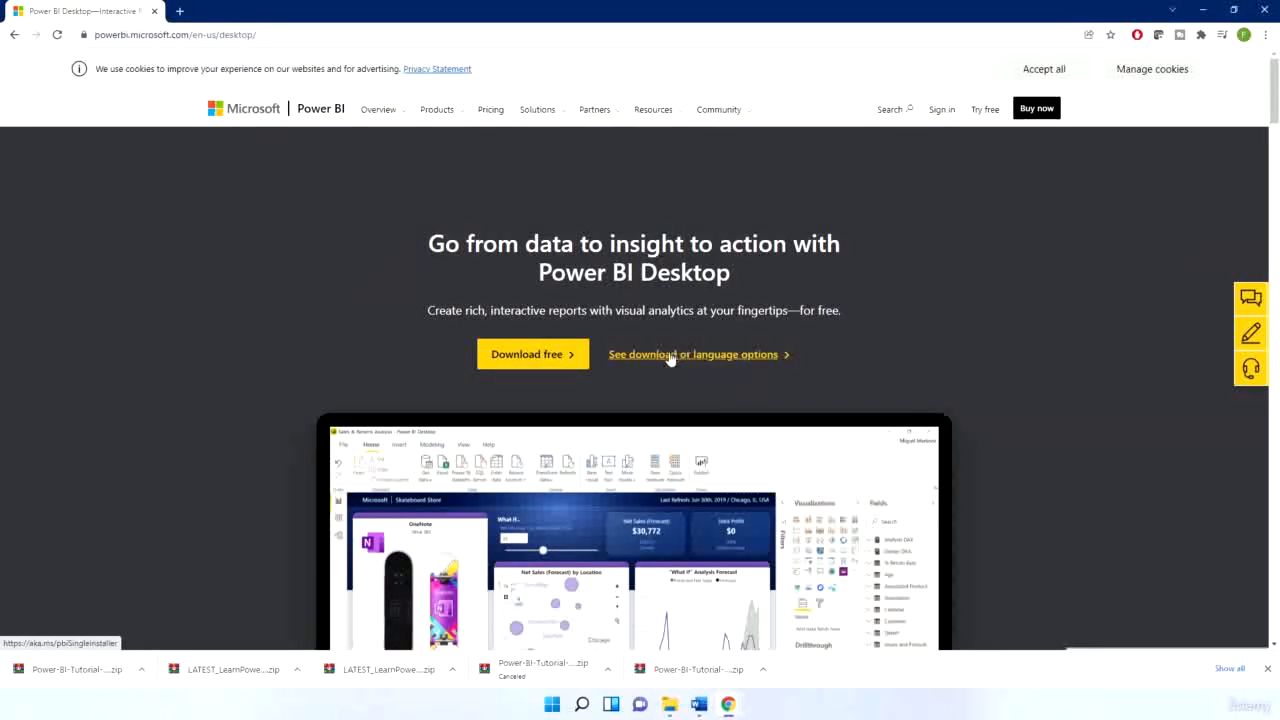
Open the Power BI Desktop download and language options page and choose English as the language
left_click(670, 355)
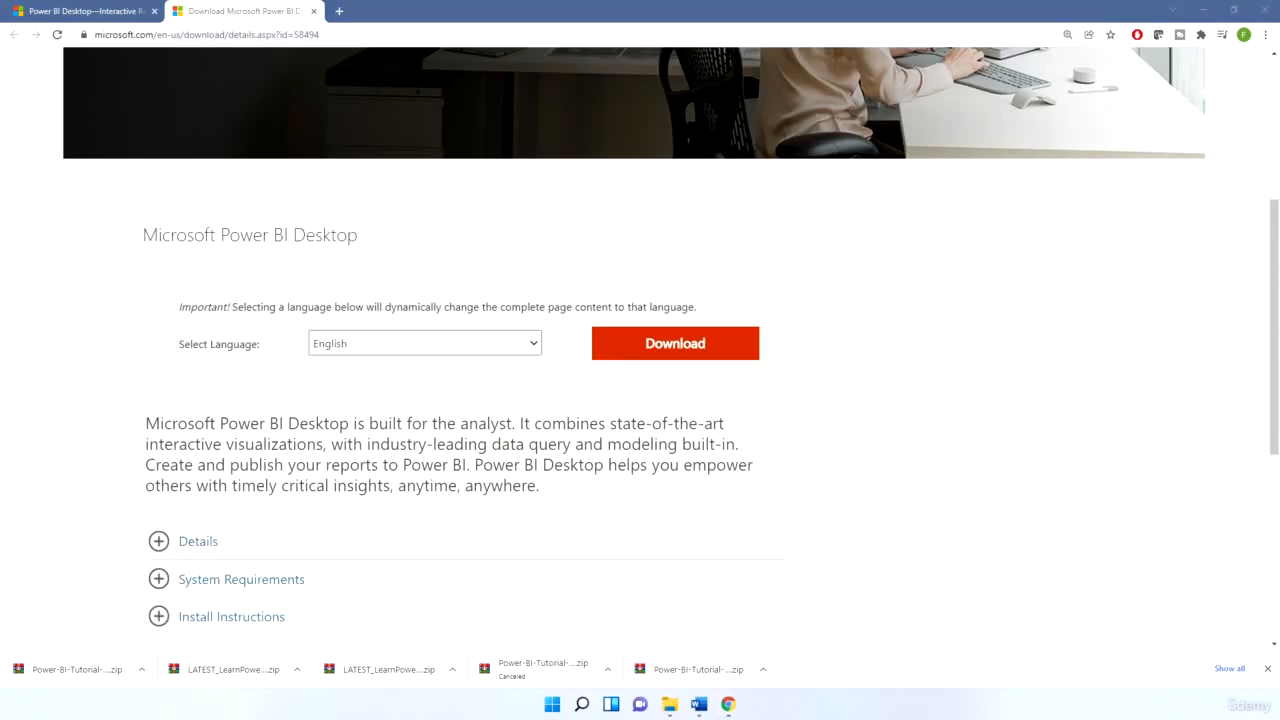
left_click(528, 344)
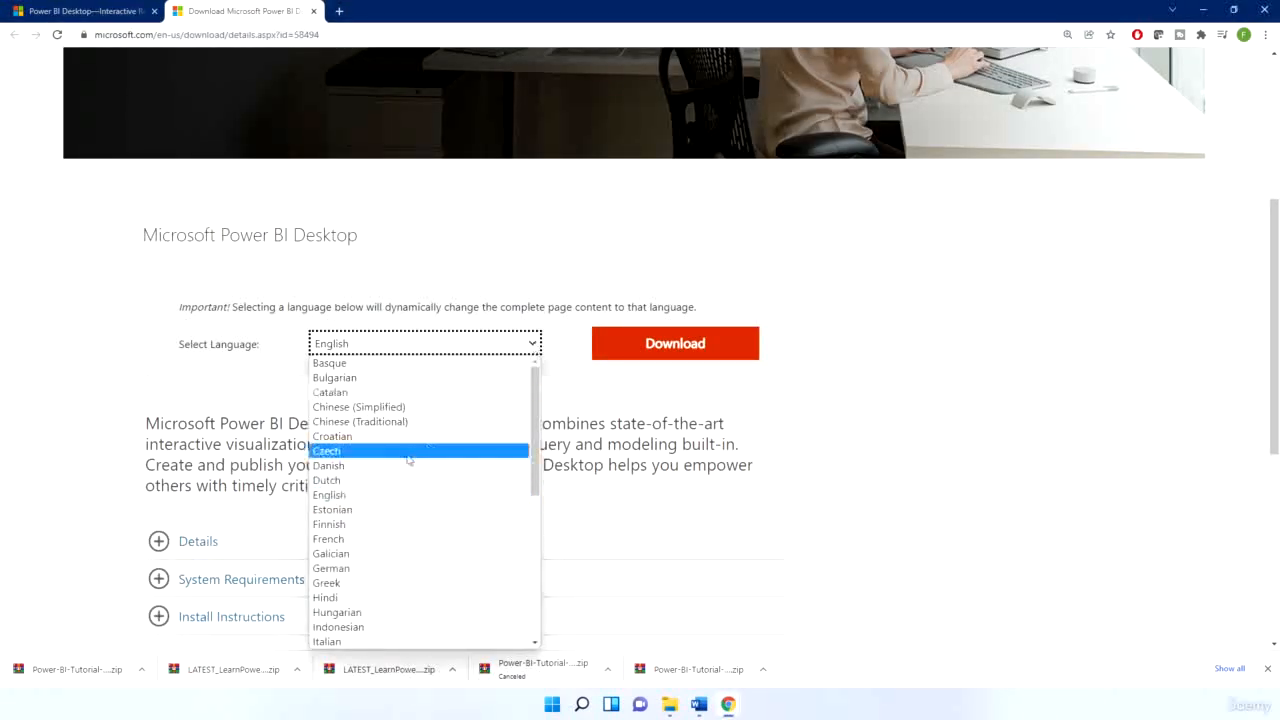
left_click(380, 494)
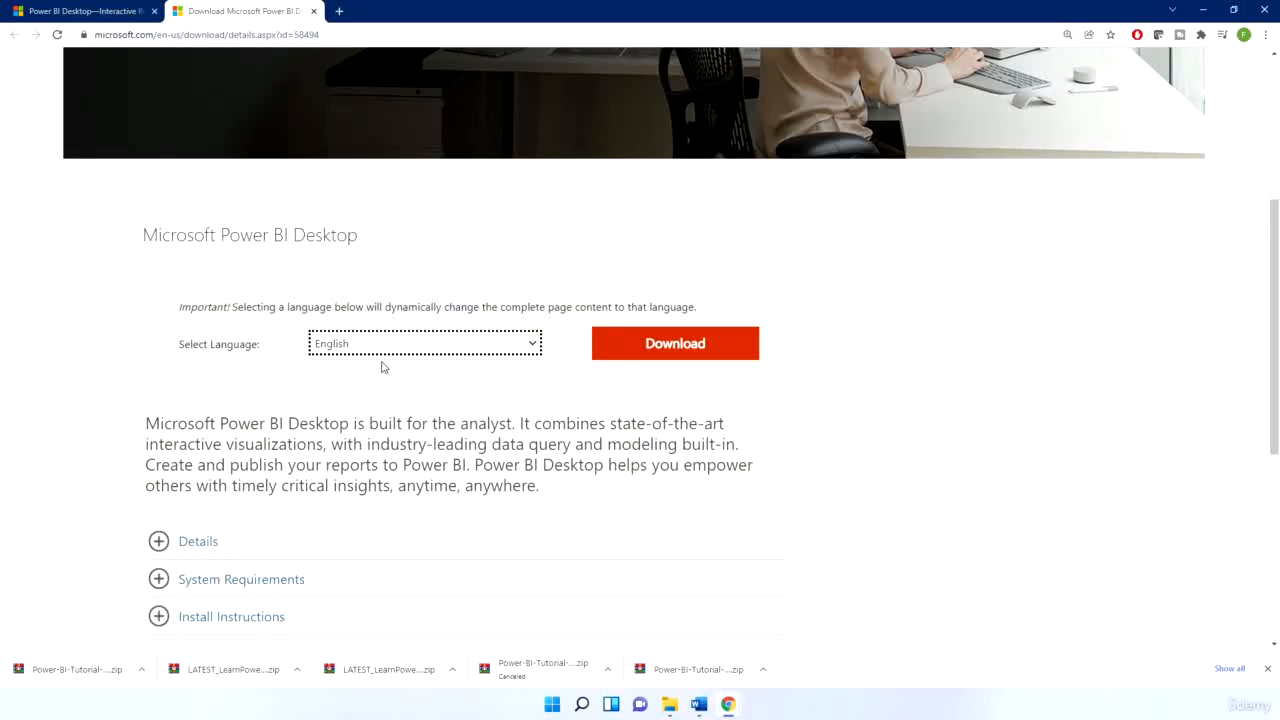
Expand System Requirements and examine the list of supported operating systems
scroll(380, 367, "down", 2)
left_click(212, 390)
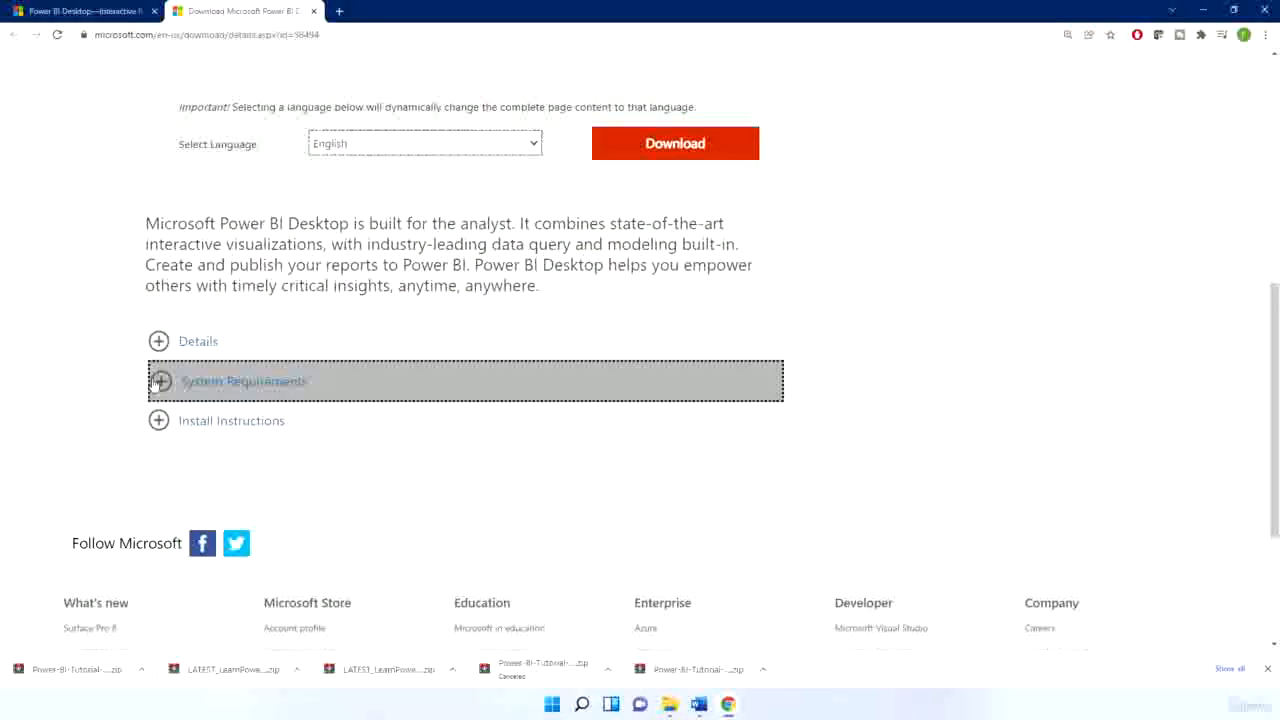
left_click_drag(196, 439, 232, 438)
left_click_drag(338, 436, 352, 434)
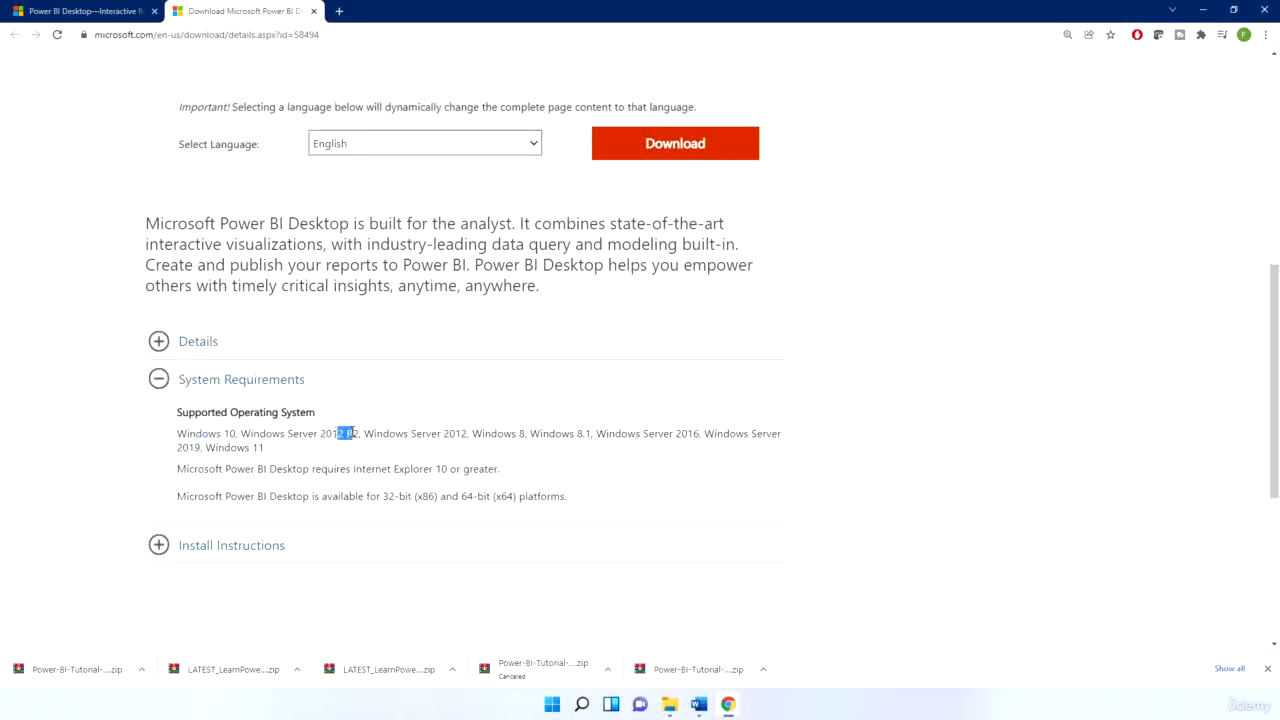
left_click_drag(522, 435, 565, 432)
left_click_drag(247, 447, 231, 447)
left_click(552, 704)
left_click(553, 705)
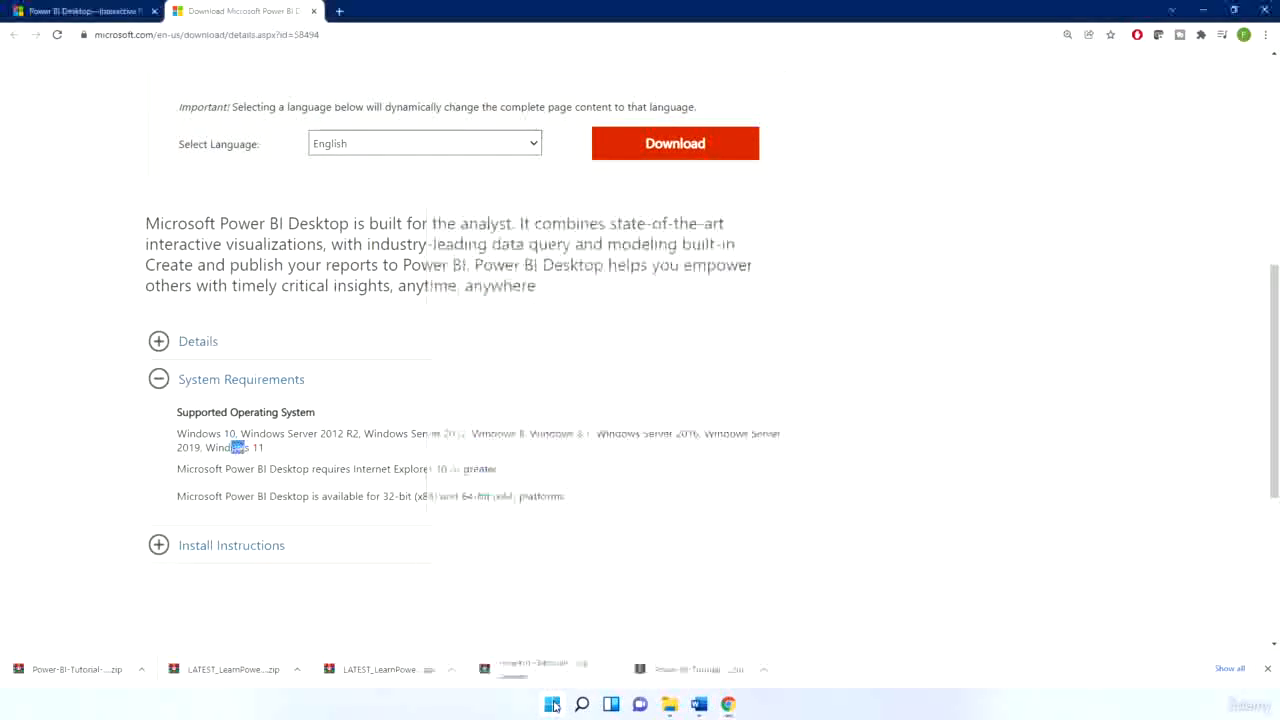
Download the 64-bit Power BI Desktop installer, PBIDesktopSetup_x64.exe
scroll(460, 395, "up", 1)
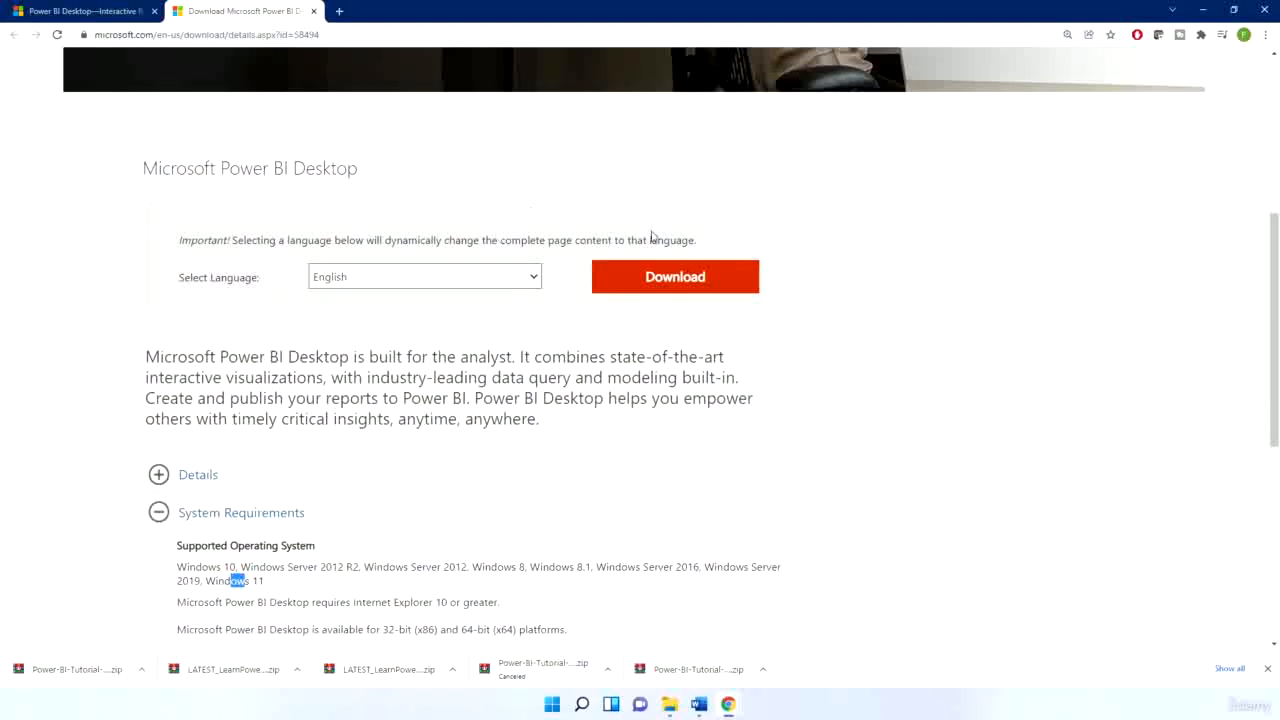
left_click(668, 286)
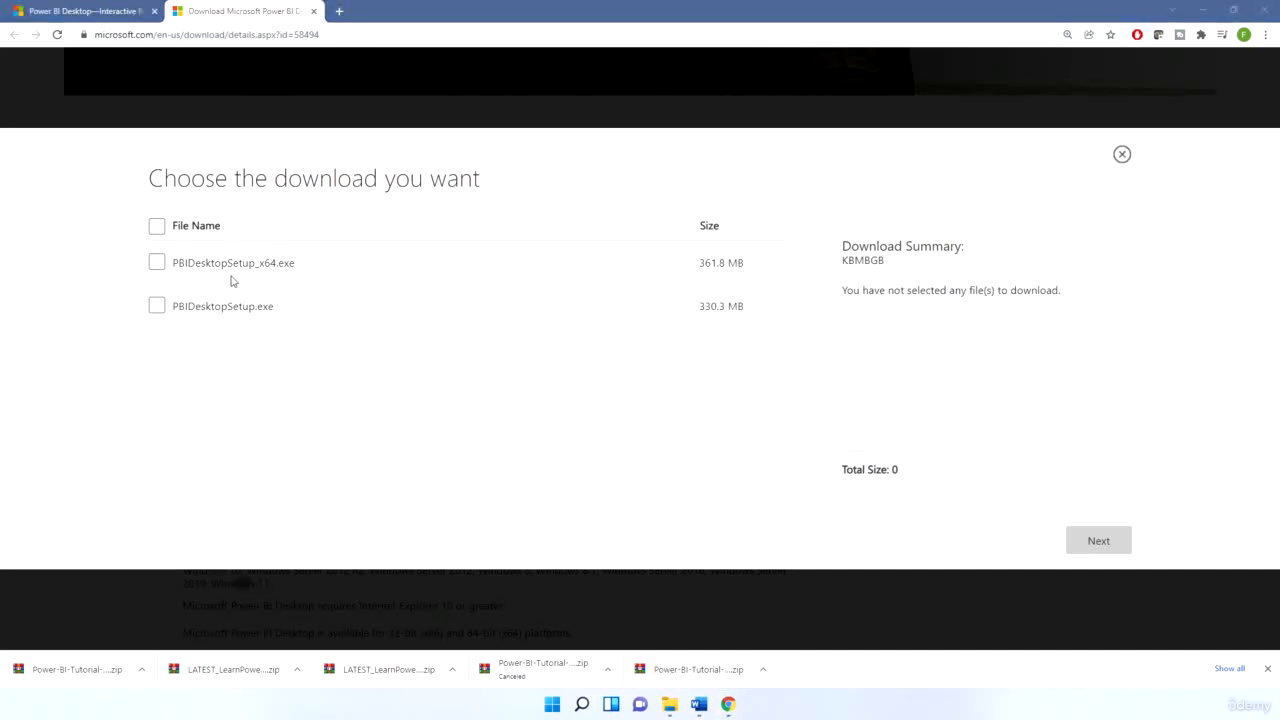
left_click(158, 264)
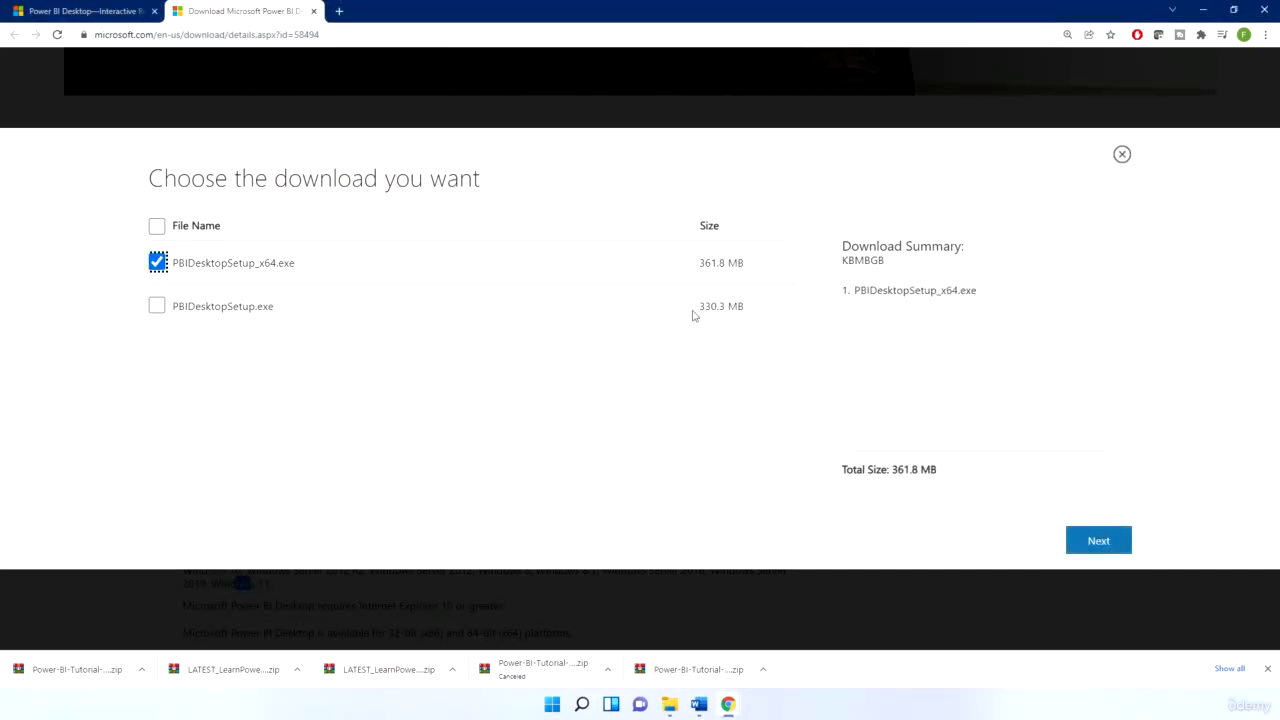
left_click(1110, 540)
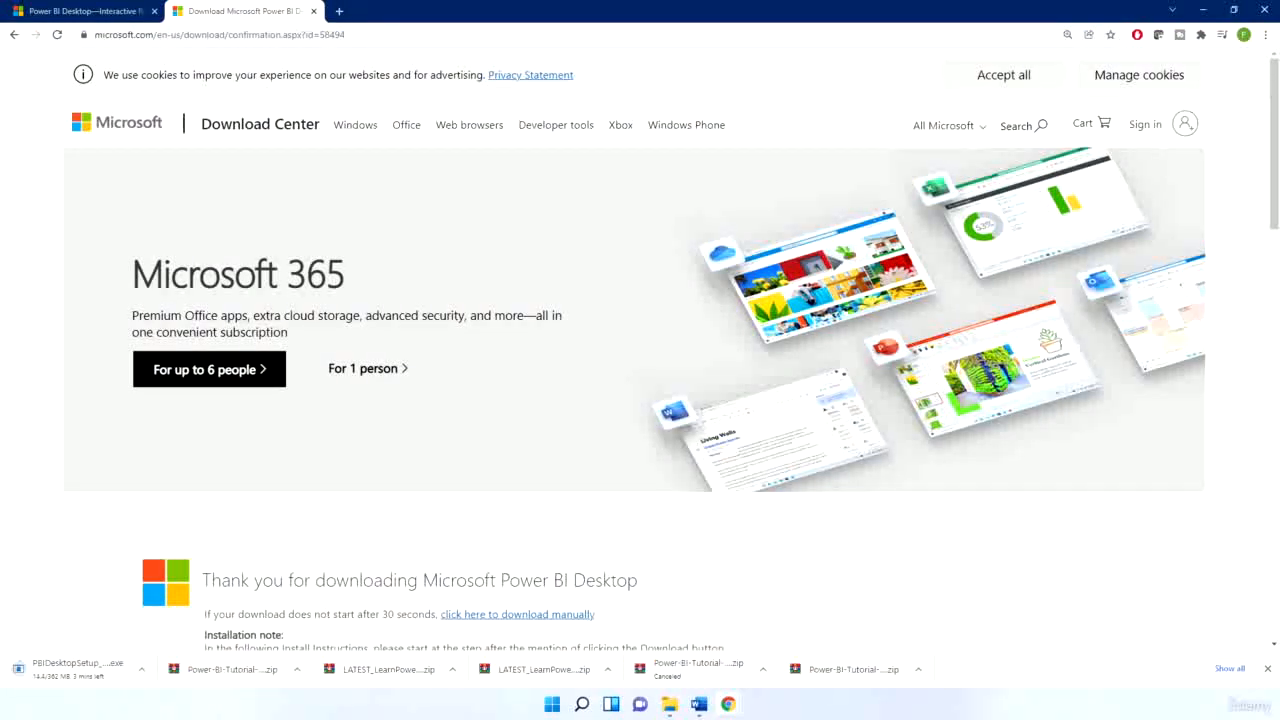
Run the downloaded installer and continue past the setup wizard's language selection
left_click(70, 673)
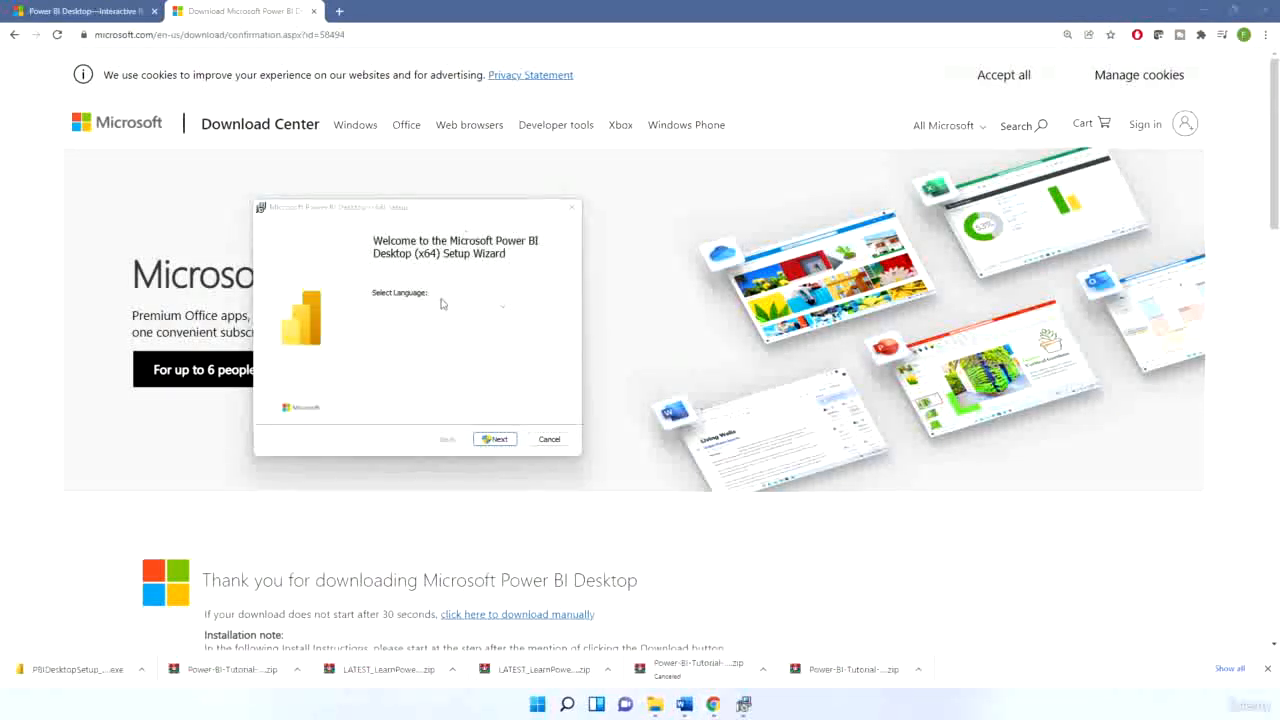
left_click(441, 304)
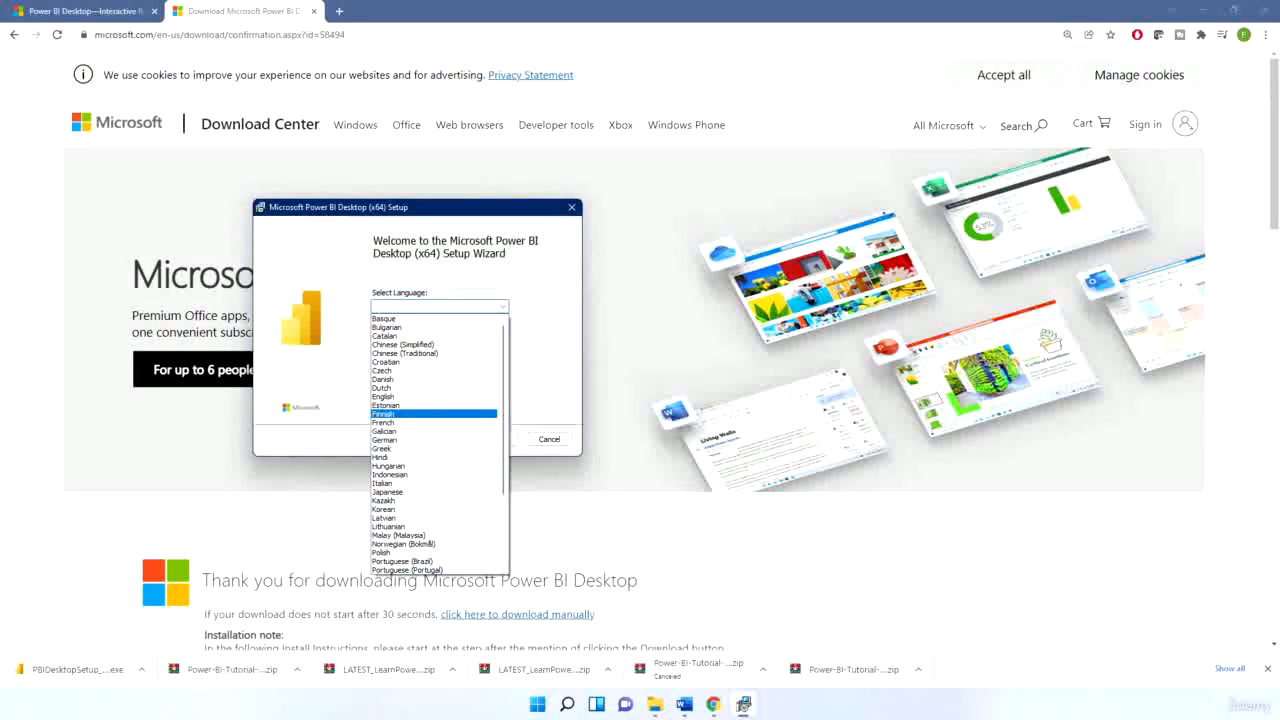
left_click(766, 401)
left_click(497, 439)
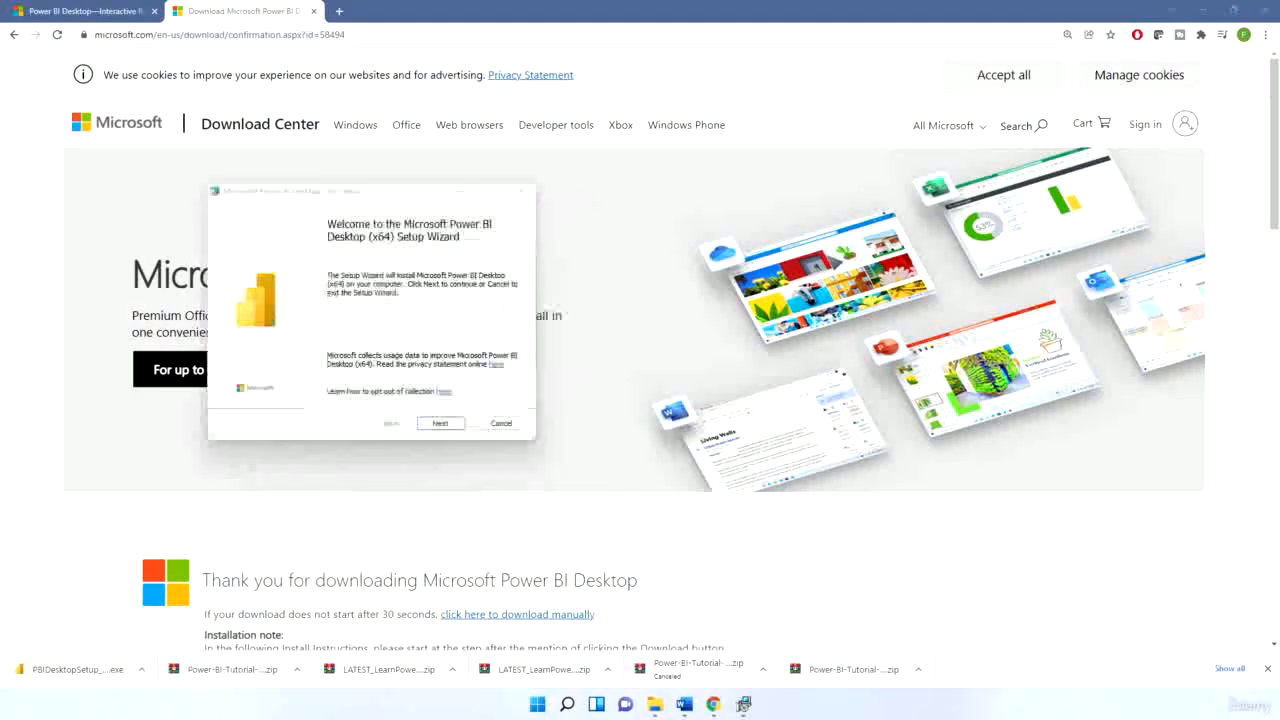
Accept the license terms and install to the default C:\Program Files\Microsoft Power BI Desktop\ folder with a desktop shortcut
left_click(438, 424)
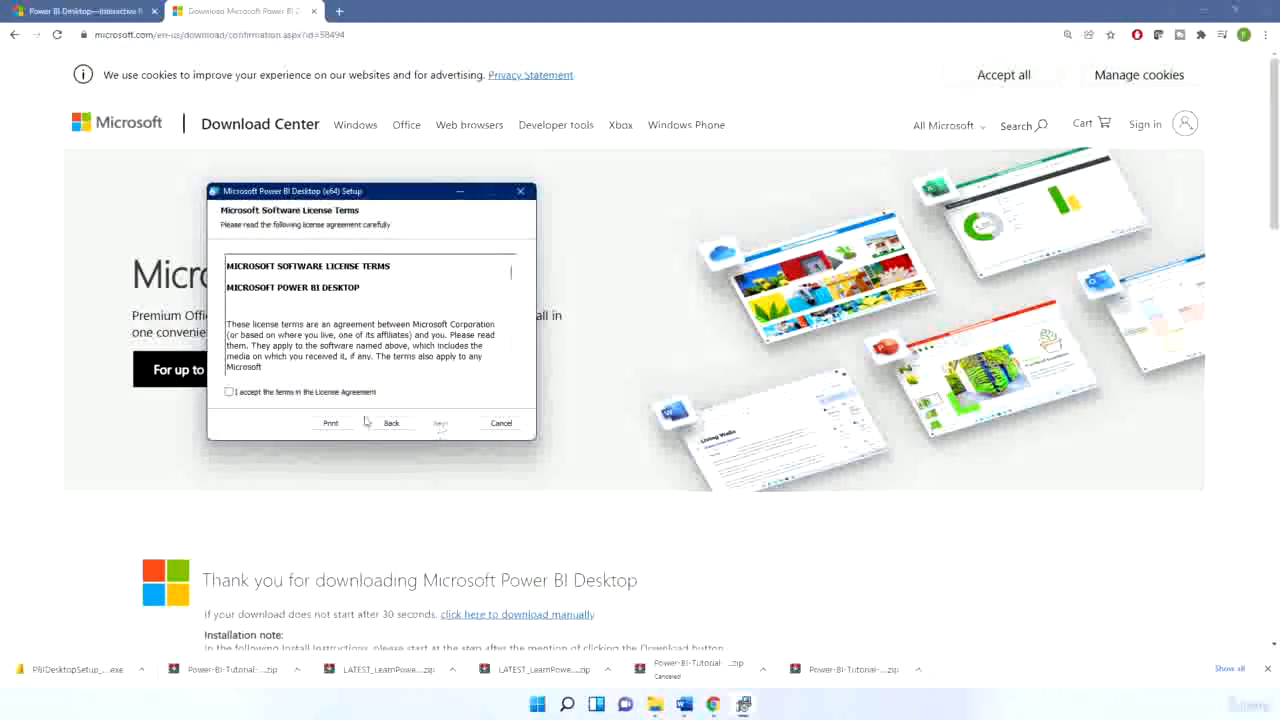
left_click(308, 394)
left_click(441, 424)
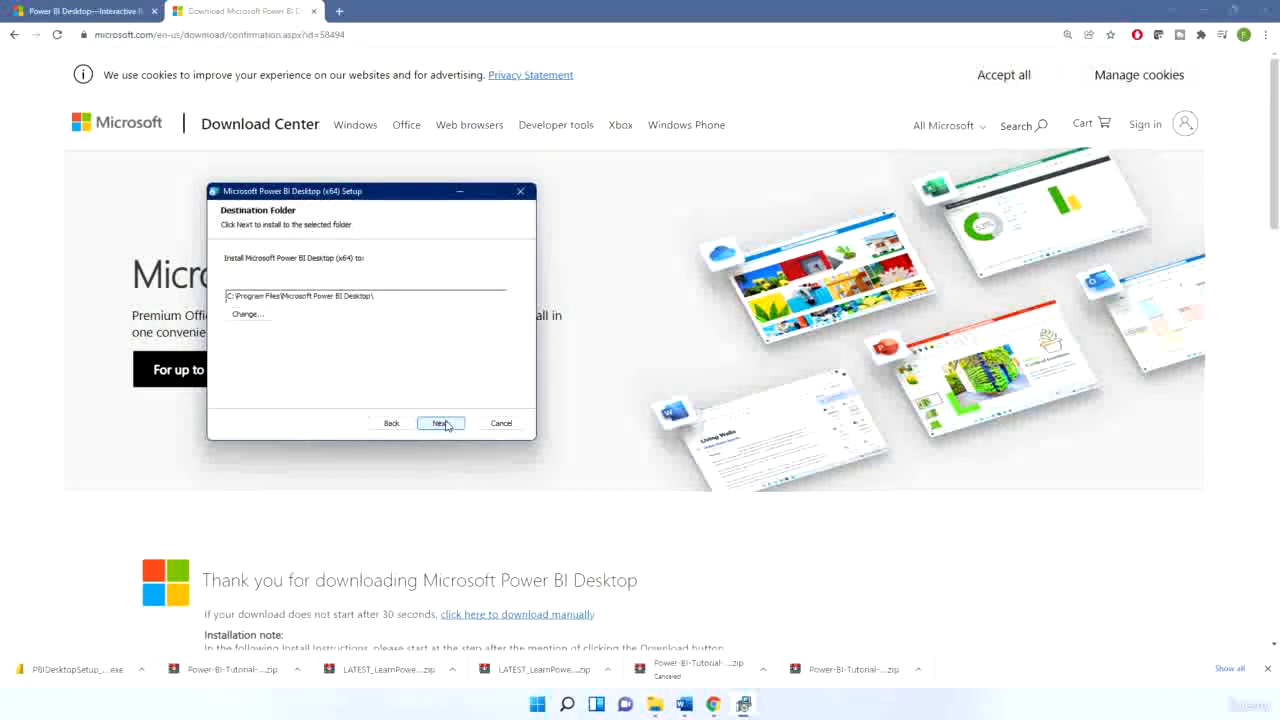
left_click(446, 424)
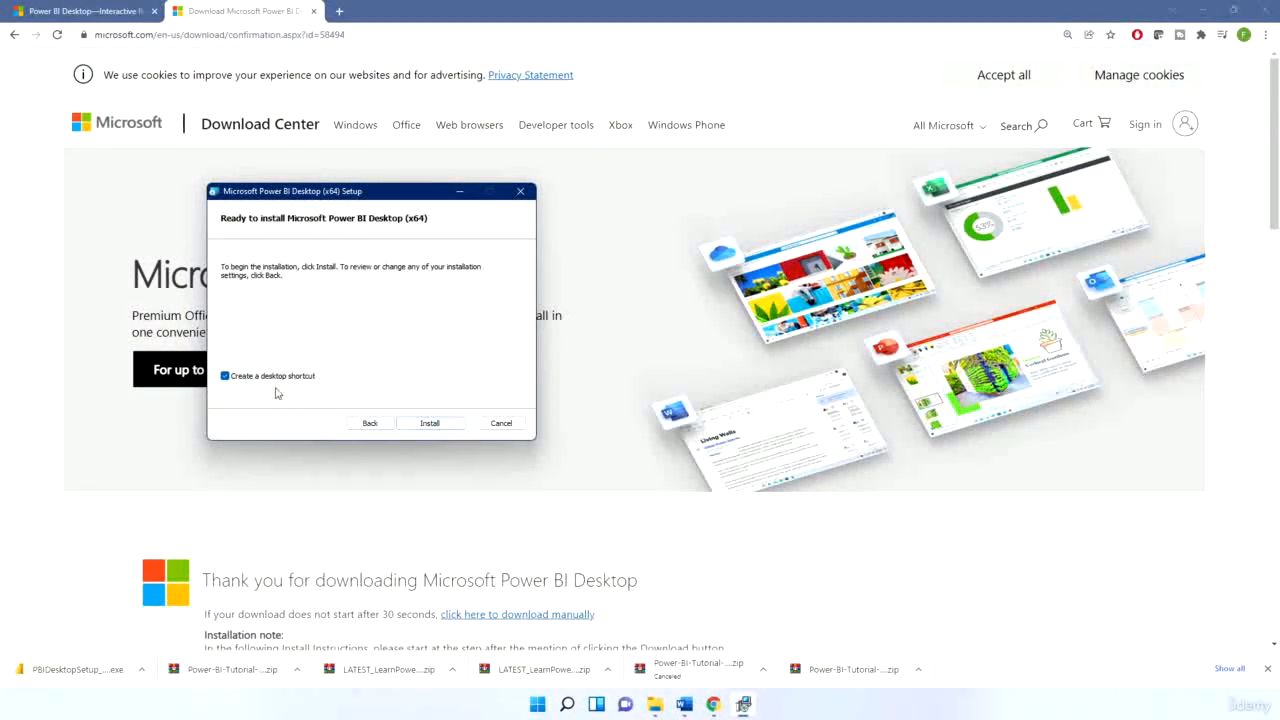
left_click(431, 424)
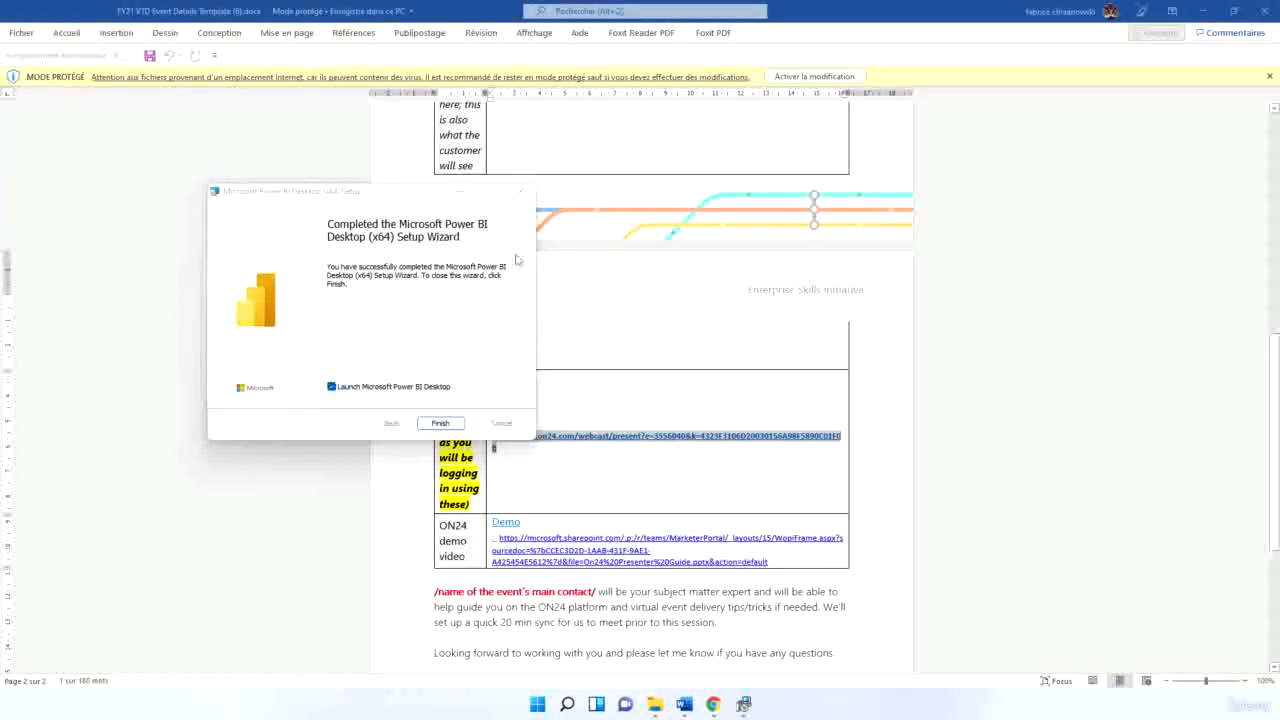
Finish the setup wizard with Power BI Desktop set to launch and minimize the Word document
left_click(440, 423)
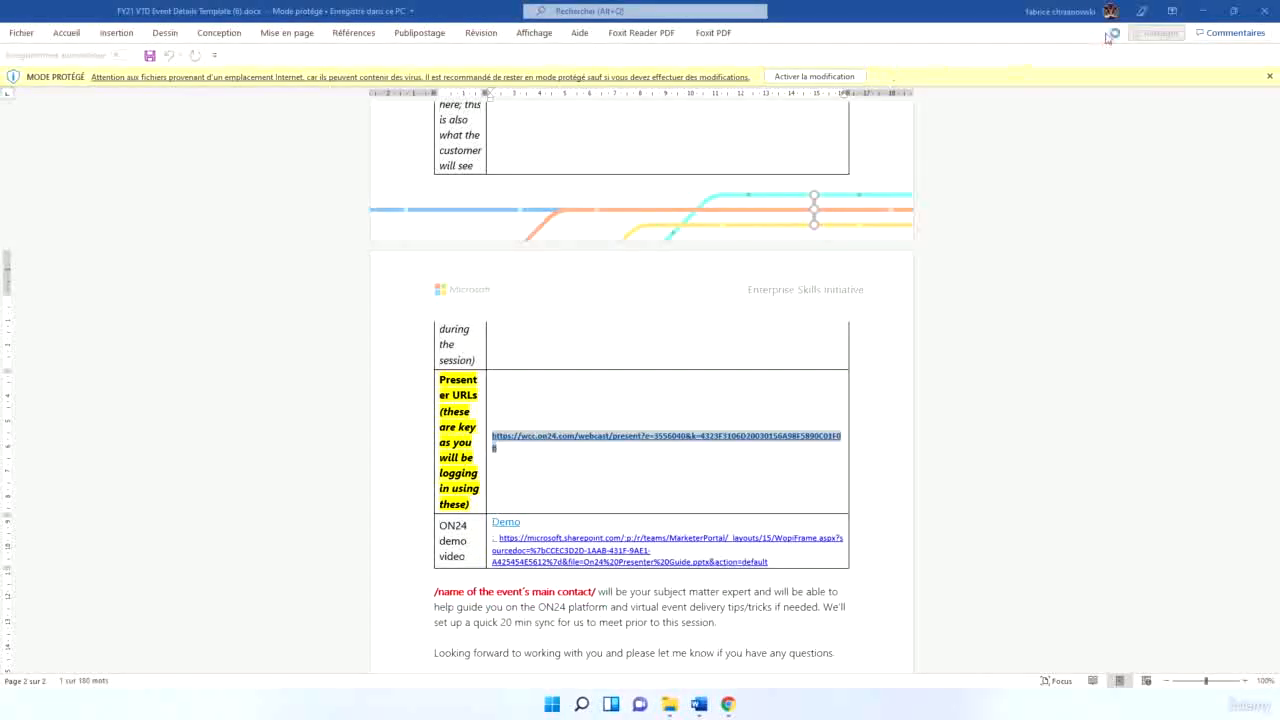
left_click(1203, 10)
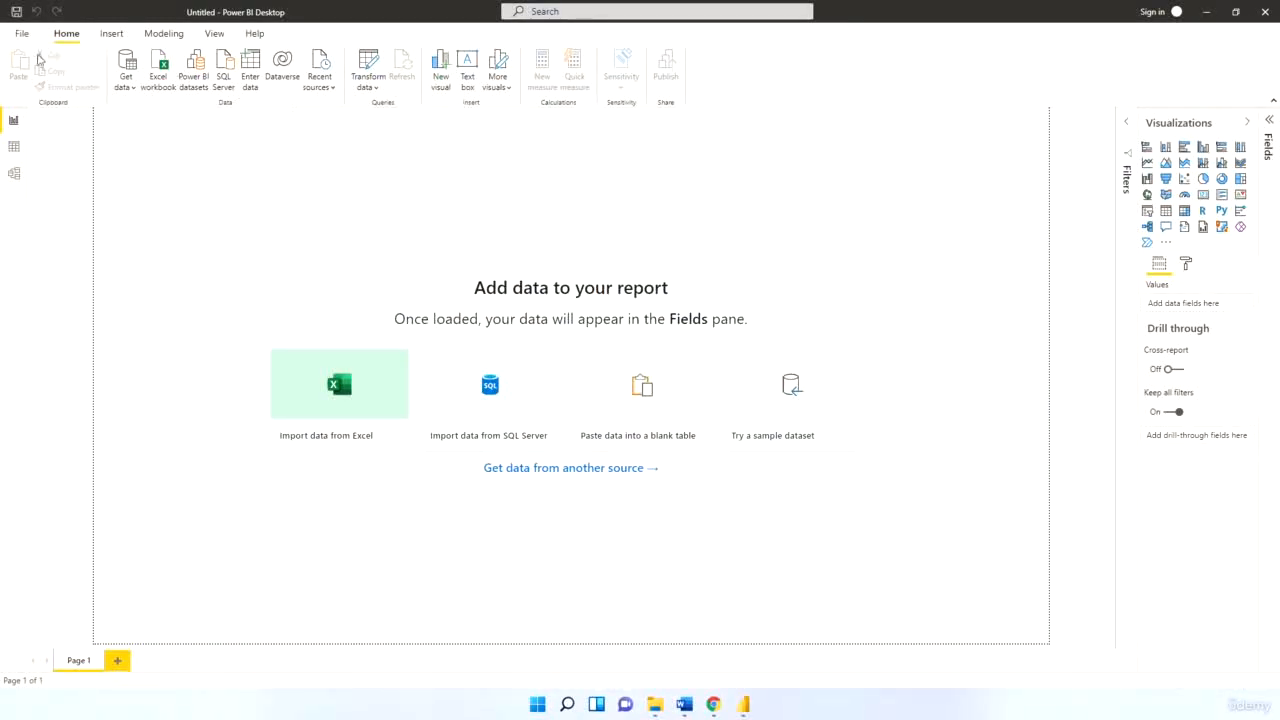
Check the import locale in the current file's regional settings and close the options
left_click(22, 37)
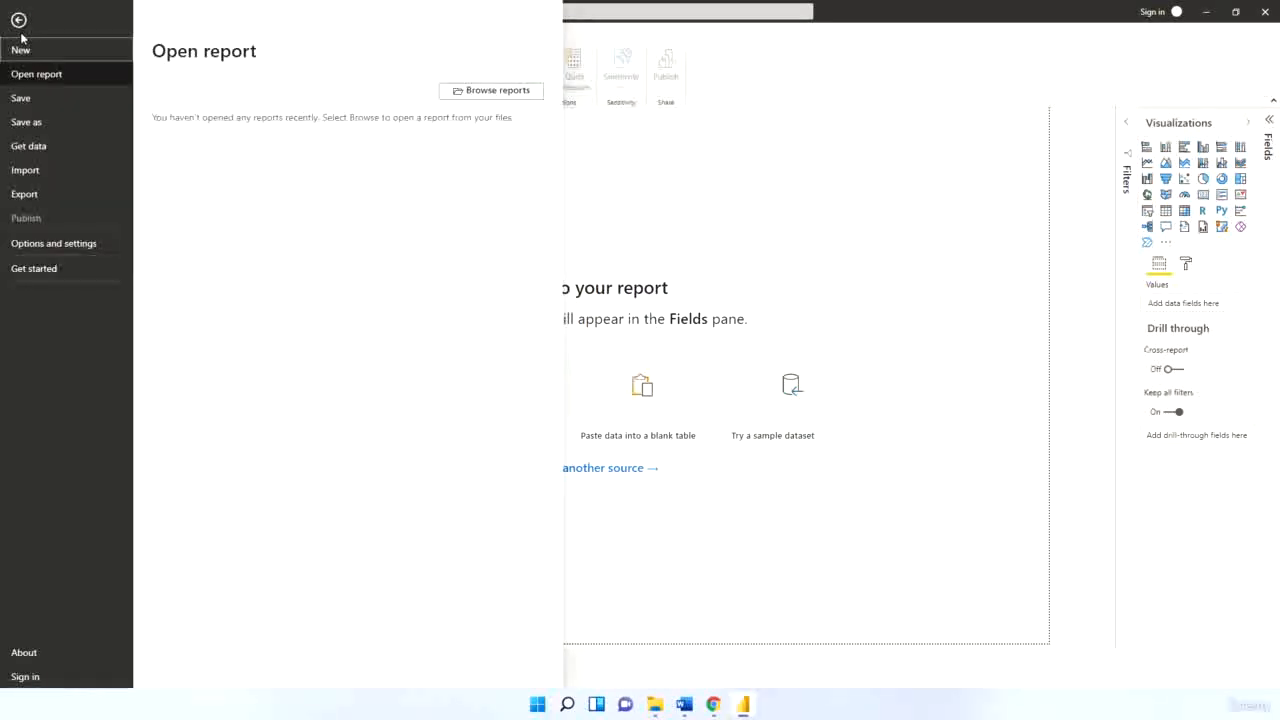
left_click(86, 248)
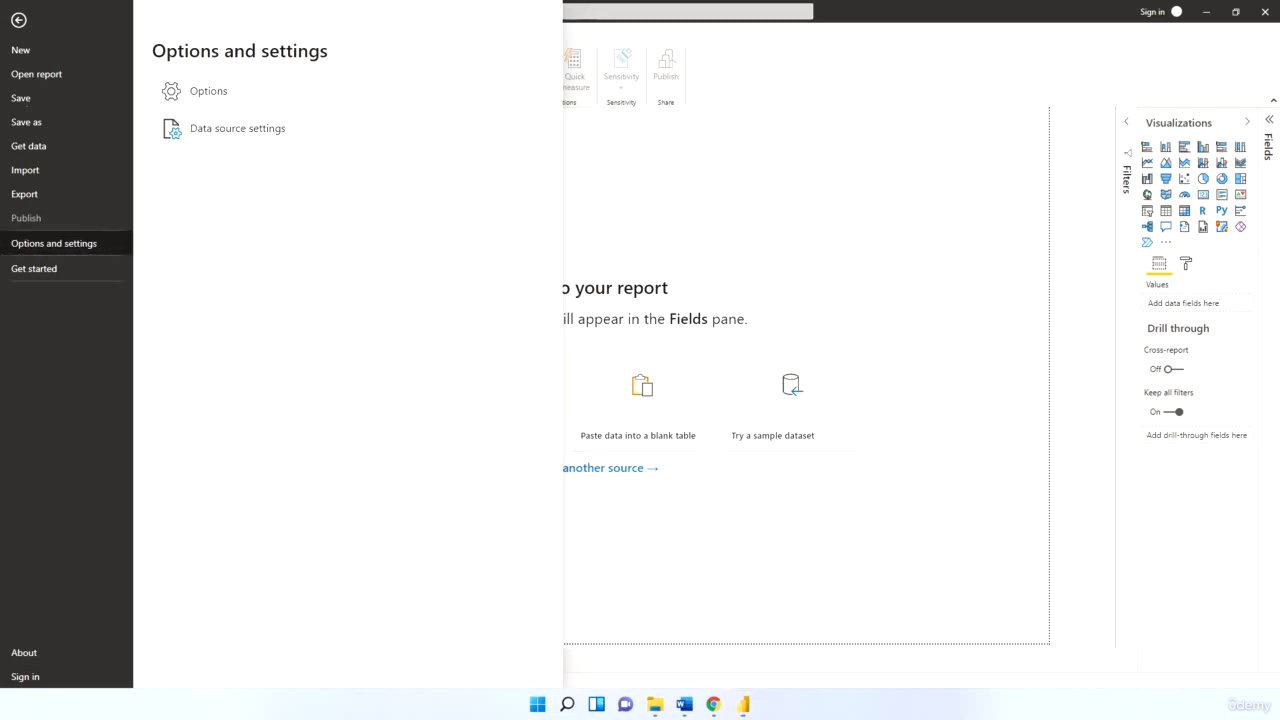
left_click(212, 96)
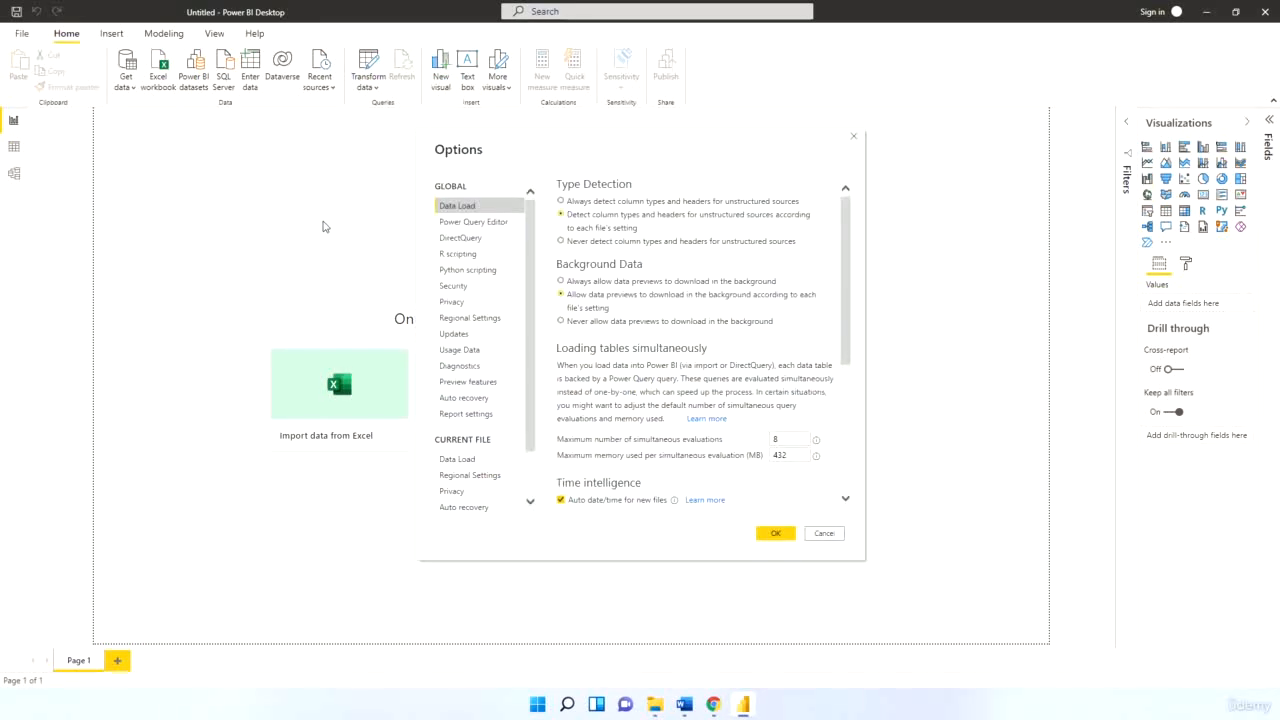
scroll(500, 420, "down", 2)
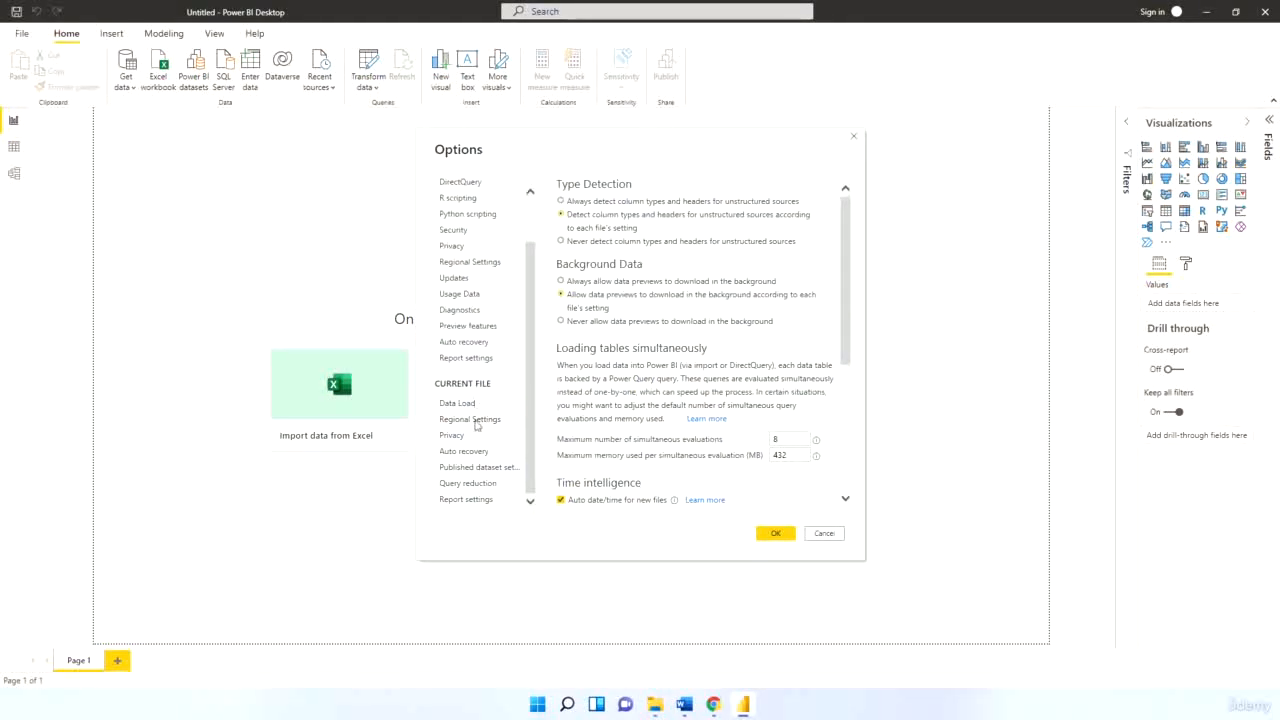
left_click(477, 421)
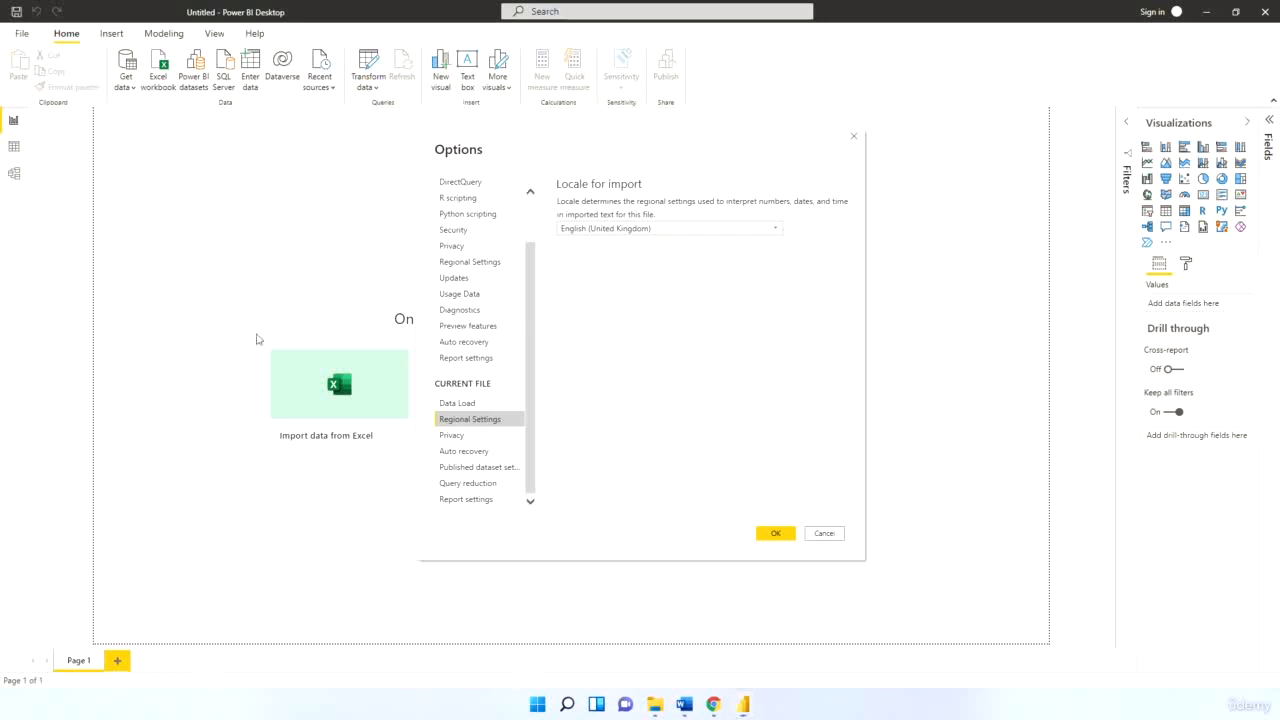
left_click(782, 535)
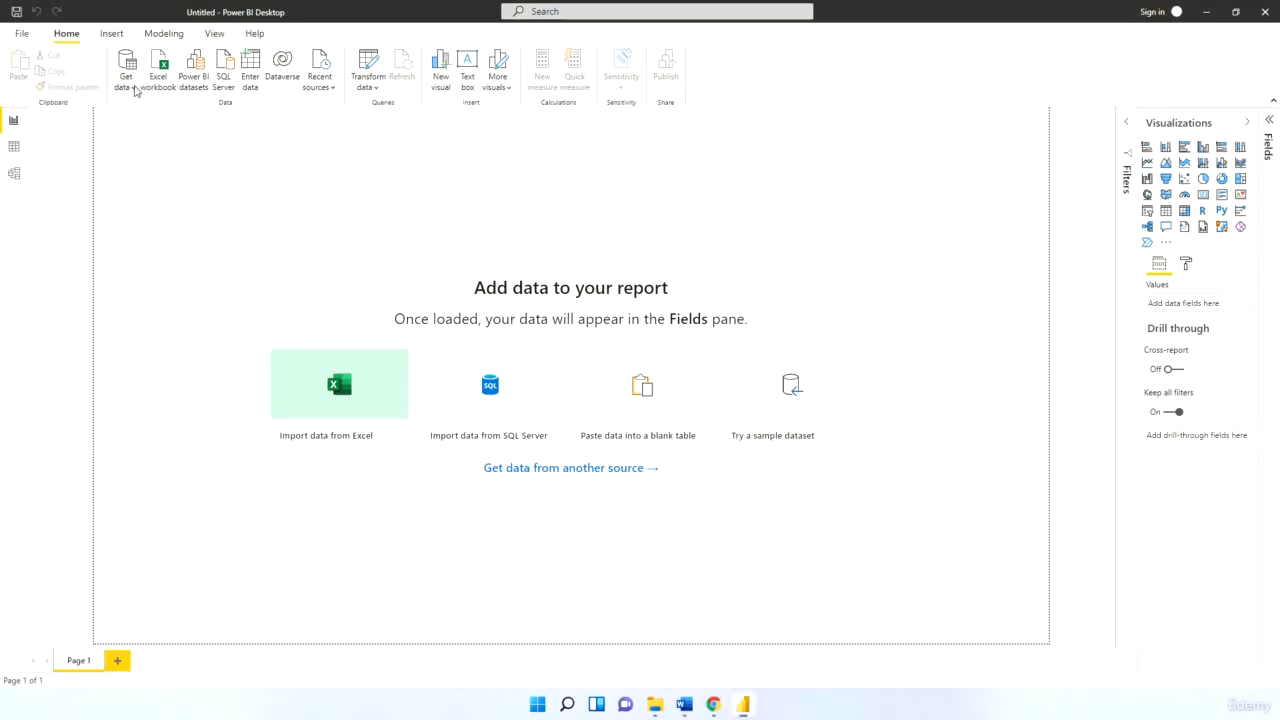
Open the full Get Data connector list and browse the Azure, Power Platform and All categories
left_click(140, 90)
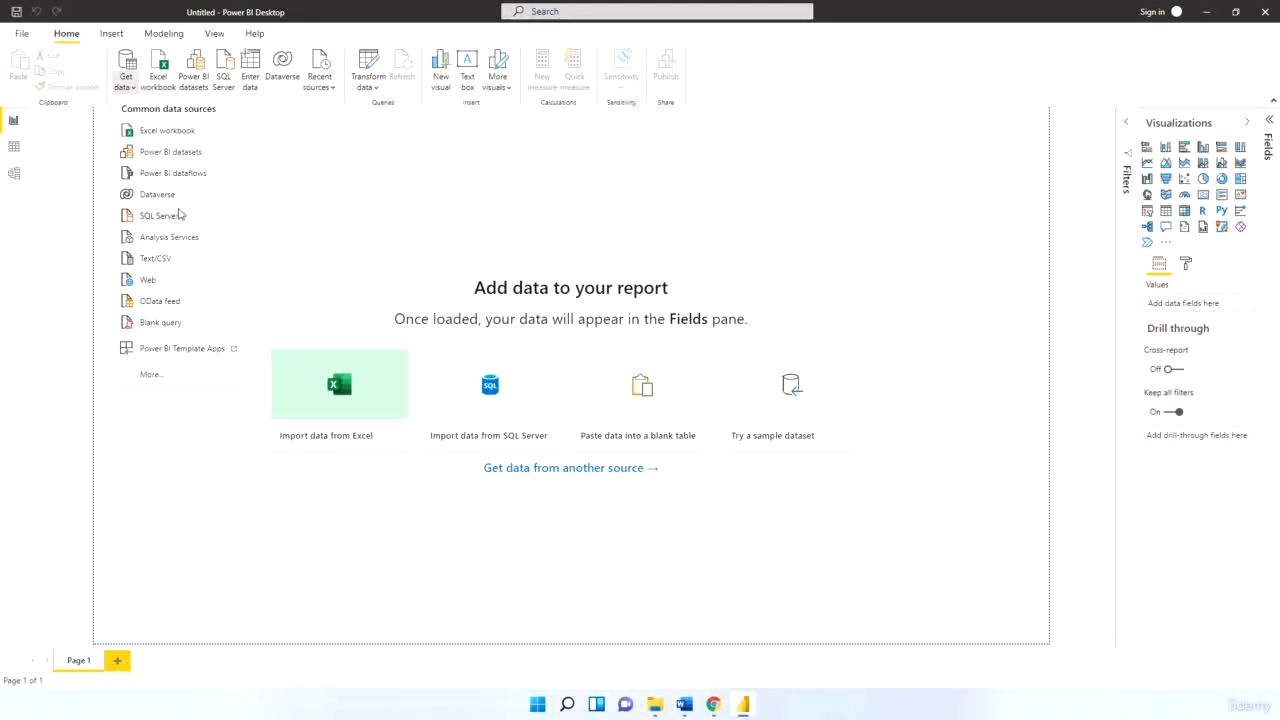
left_click(157, 375)
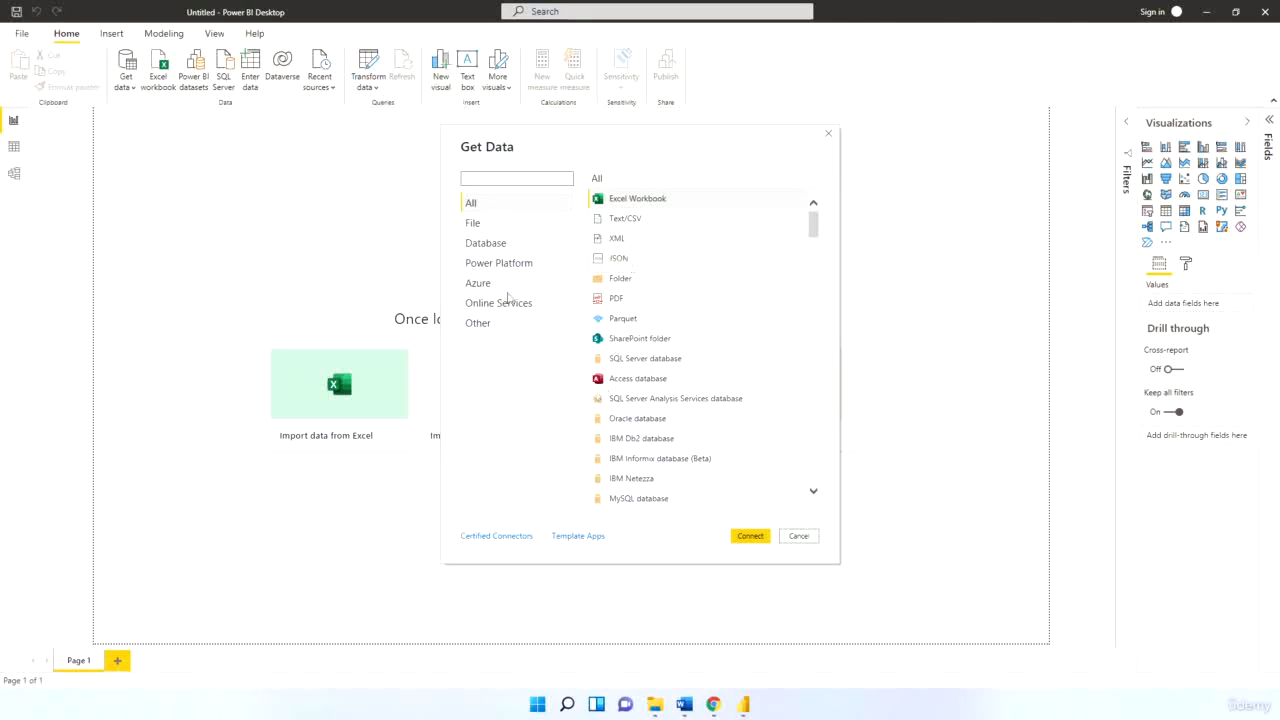
left_click(494, 283)
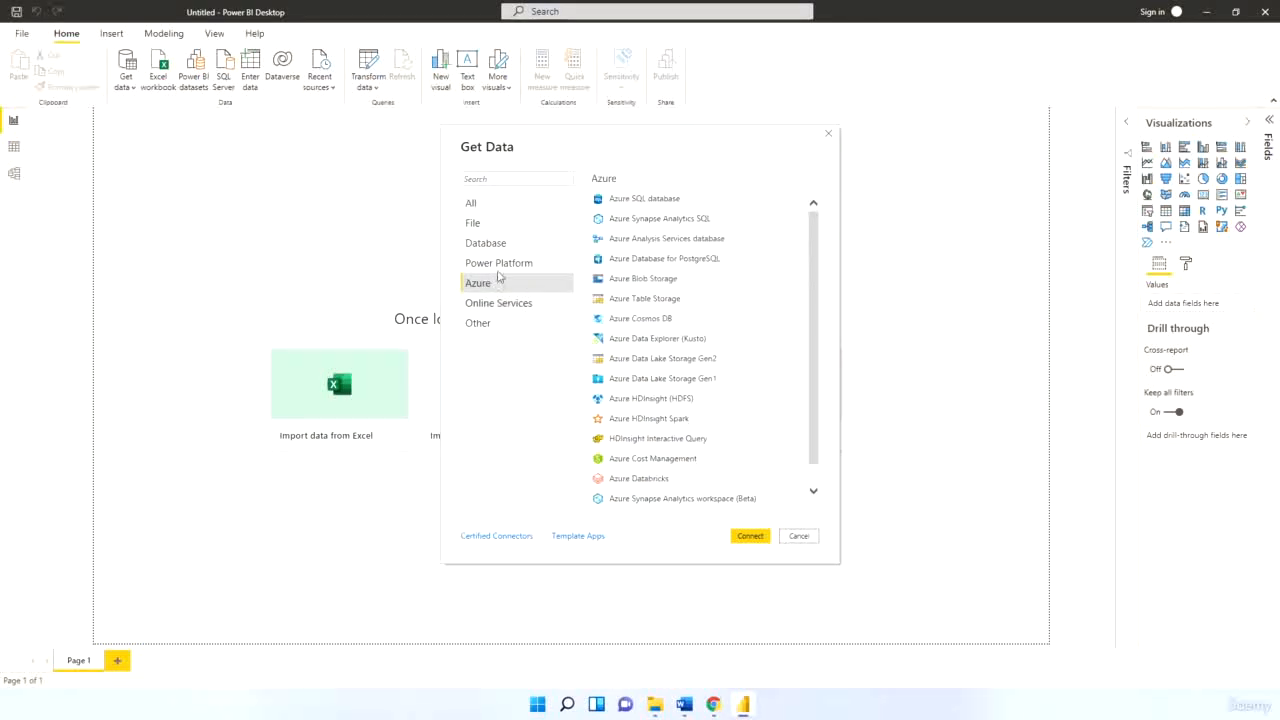
left_click(496, 264)
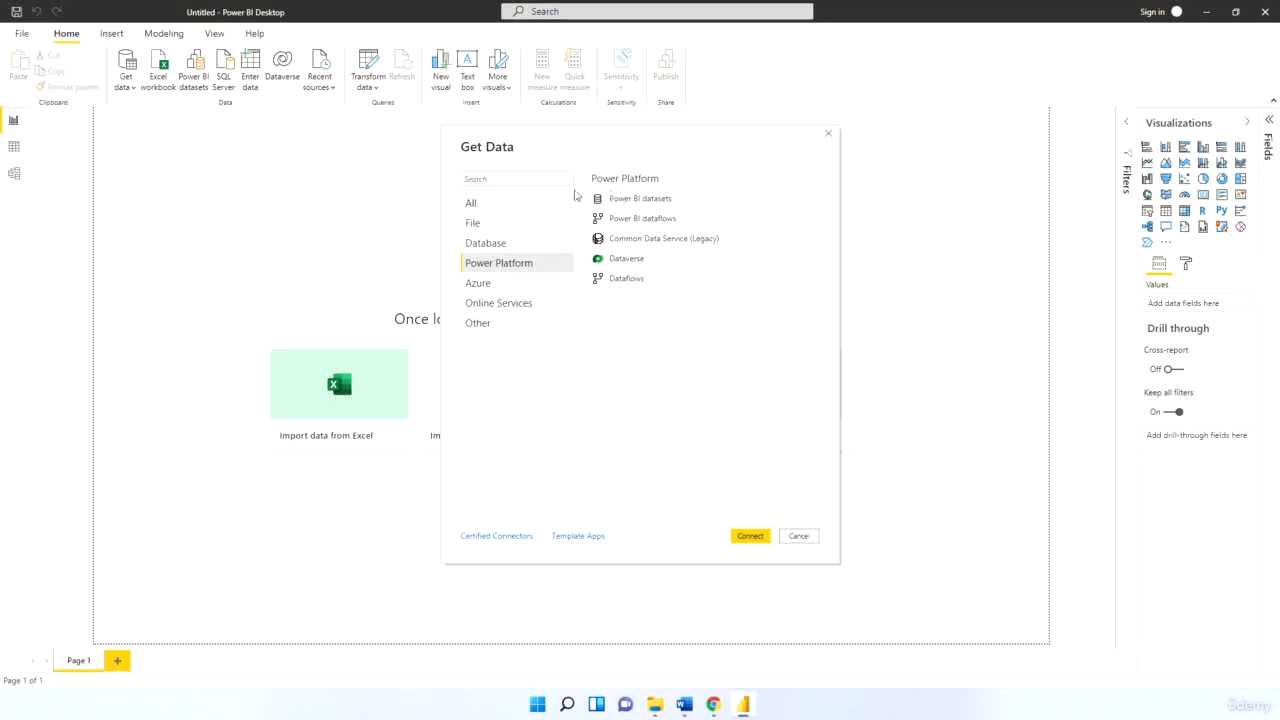
left_click(484, 205)
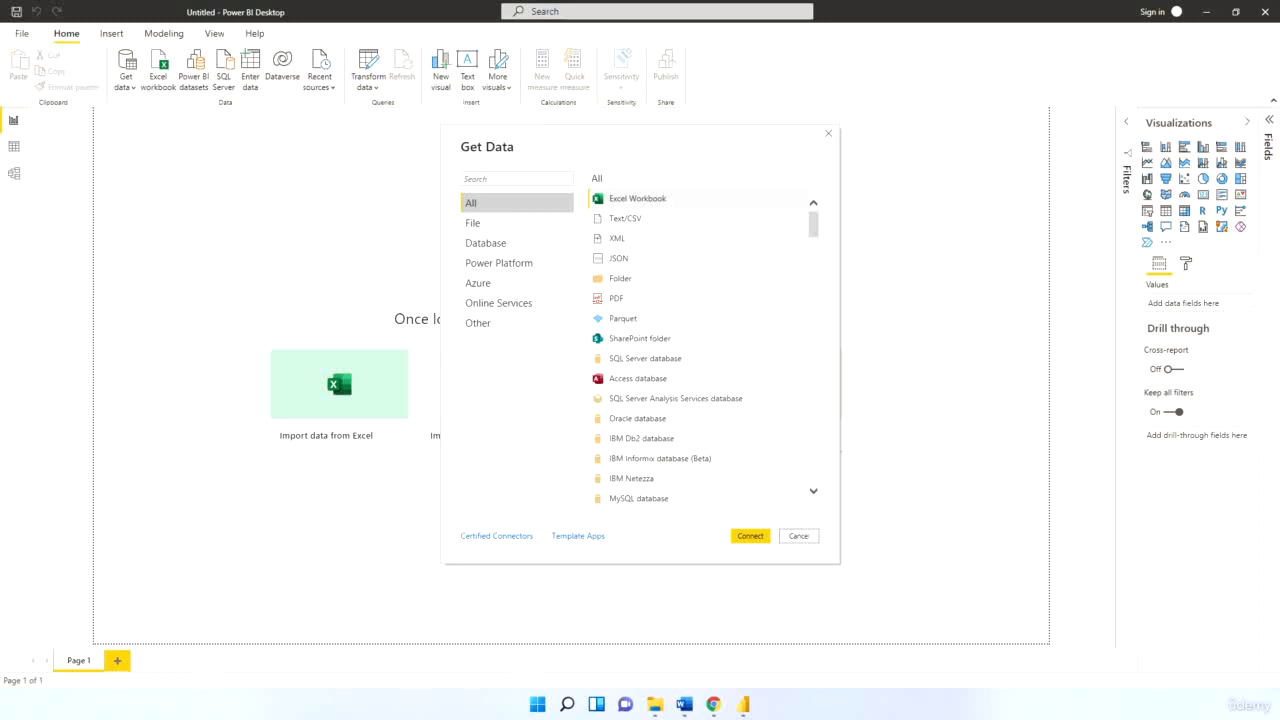
Search the data connectors for "web" and choose the Web connector
left_click(527, 180)
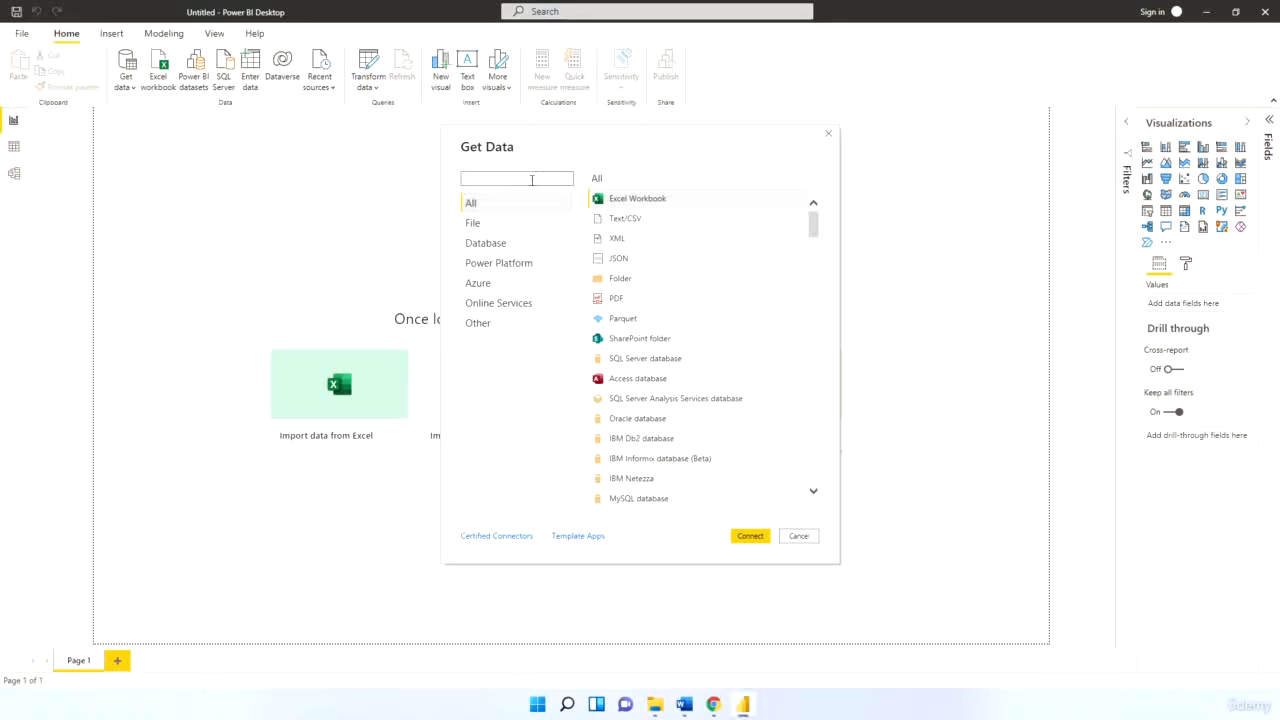
type("web")
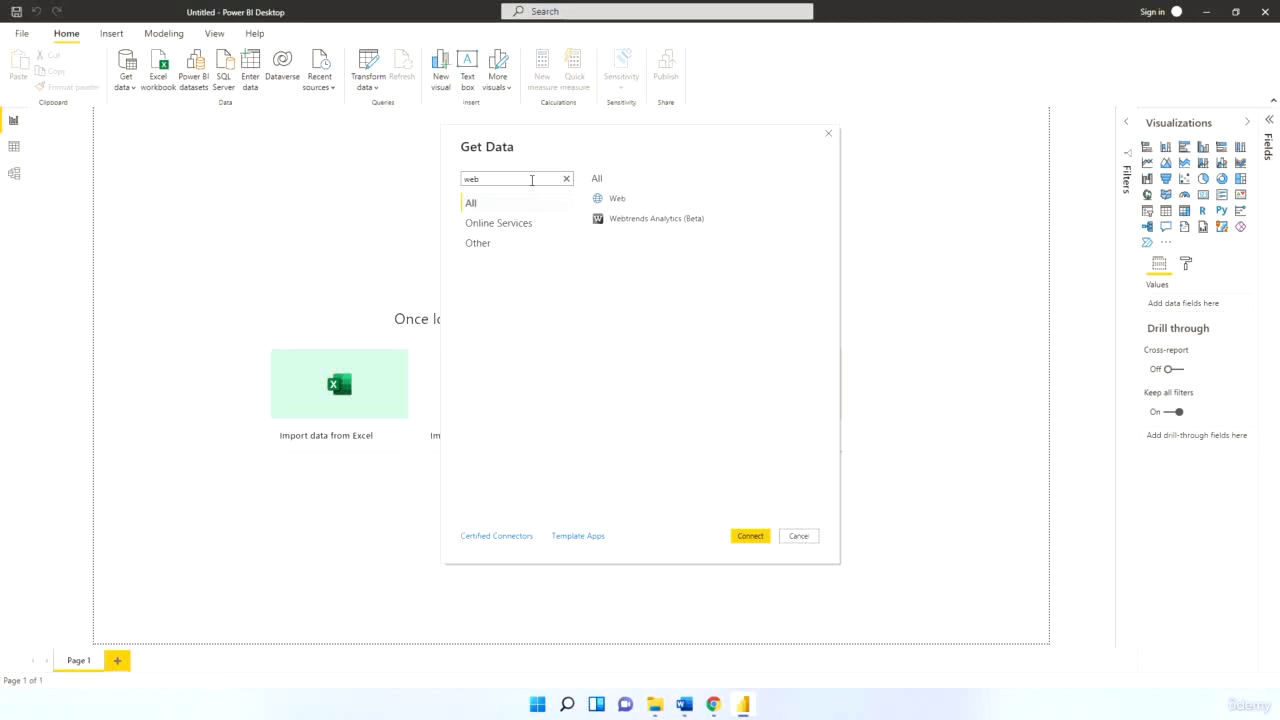
left_click(600, 198)
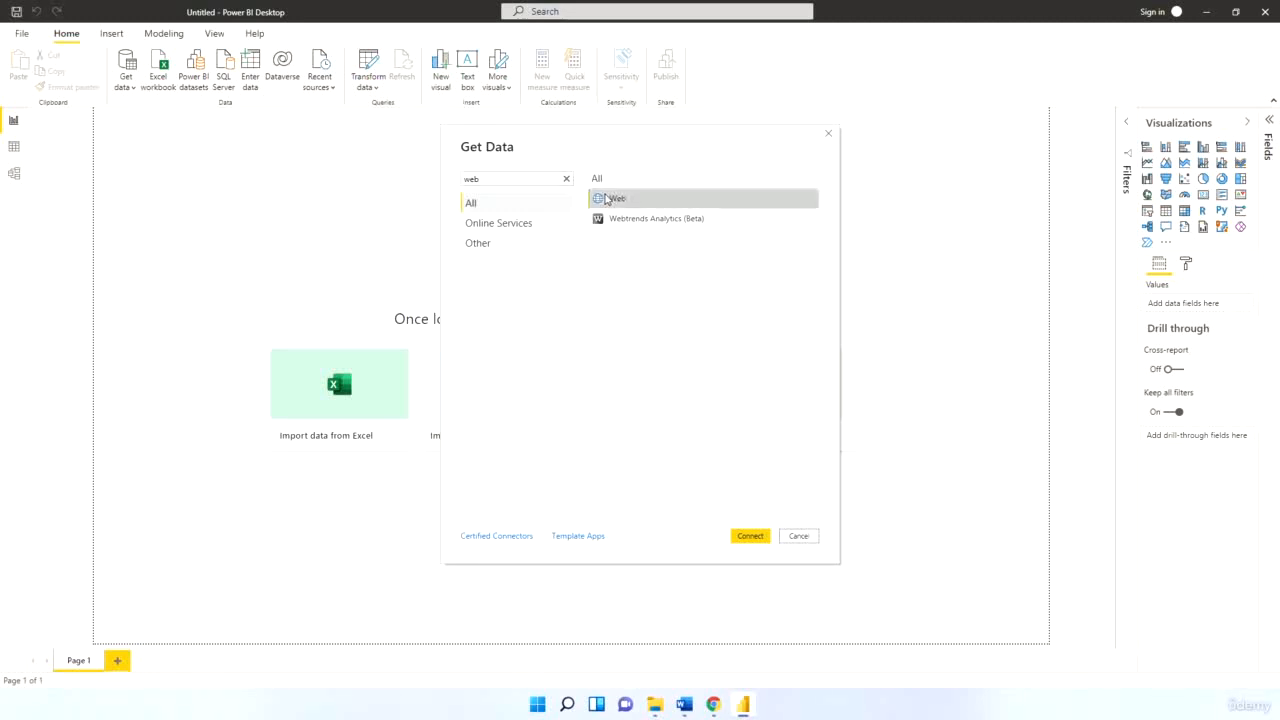
left_click(751, 536)
Switch to the Chrome window holding the "produit intérieur brut" Google results and maximize it
mouse_move(719, 707)
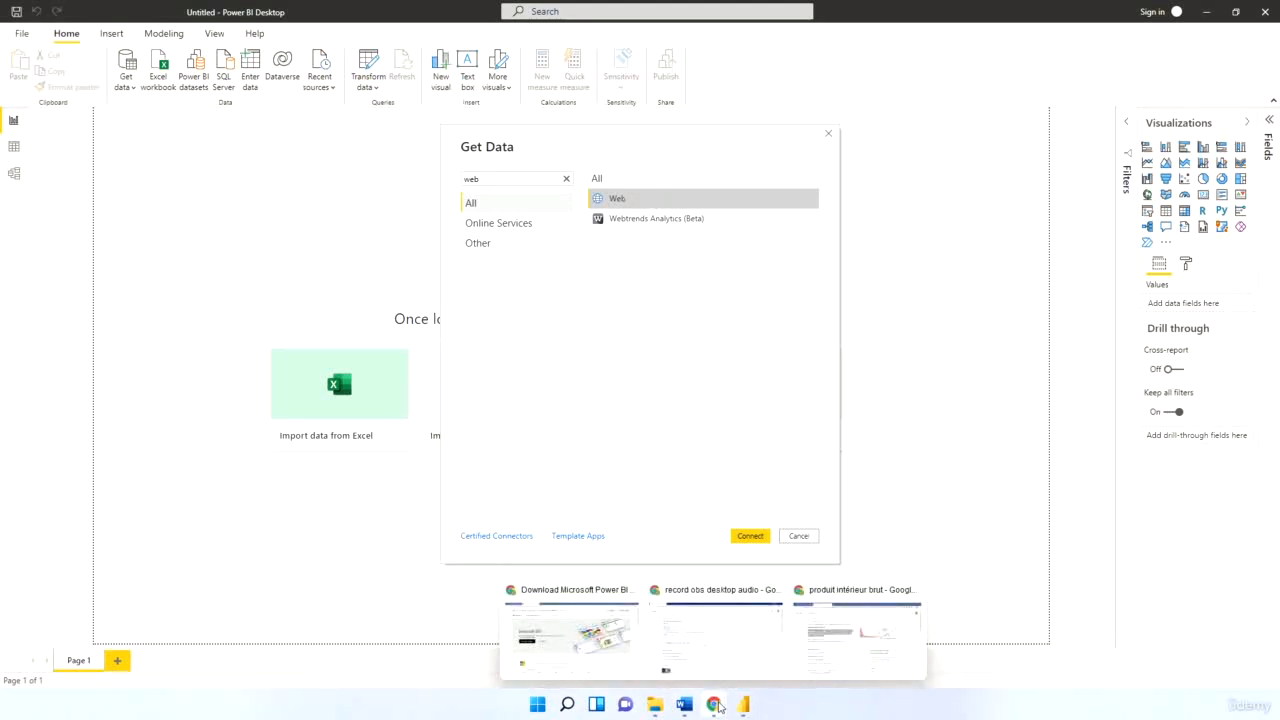
left_click(840, 648)
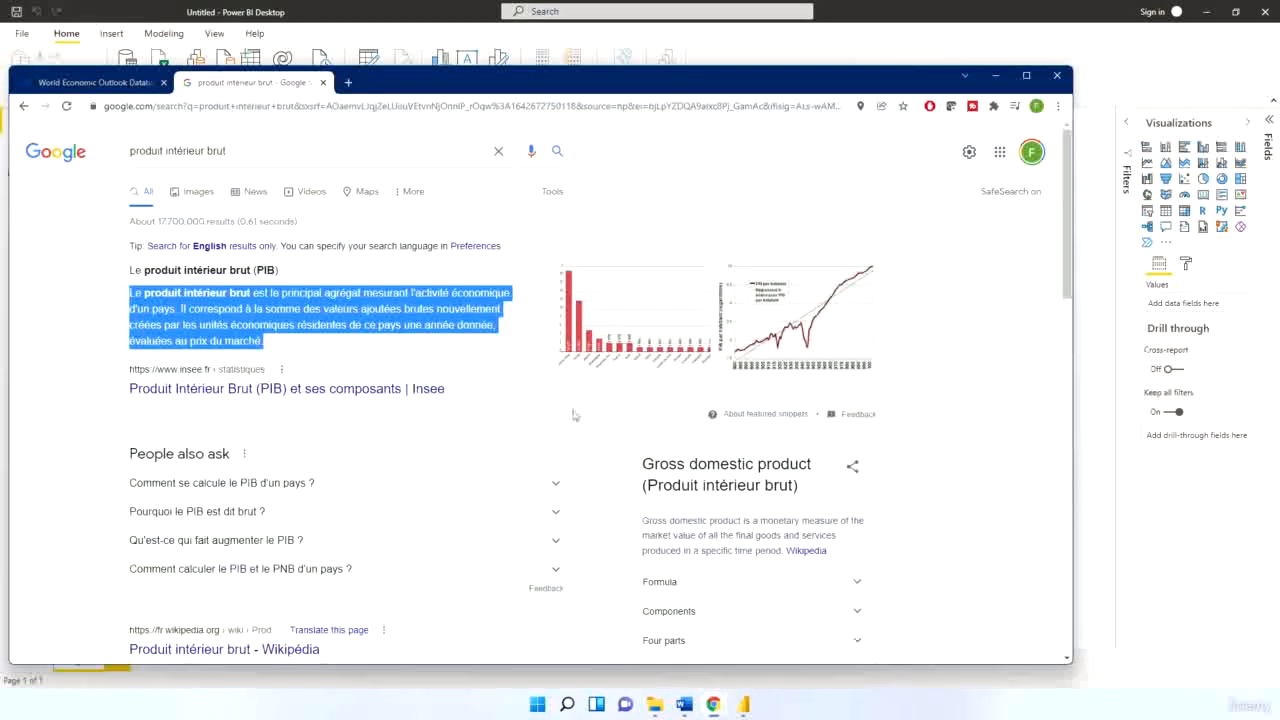
left_click(100, 83)
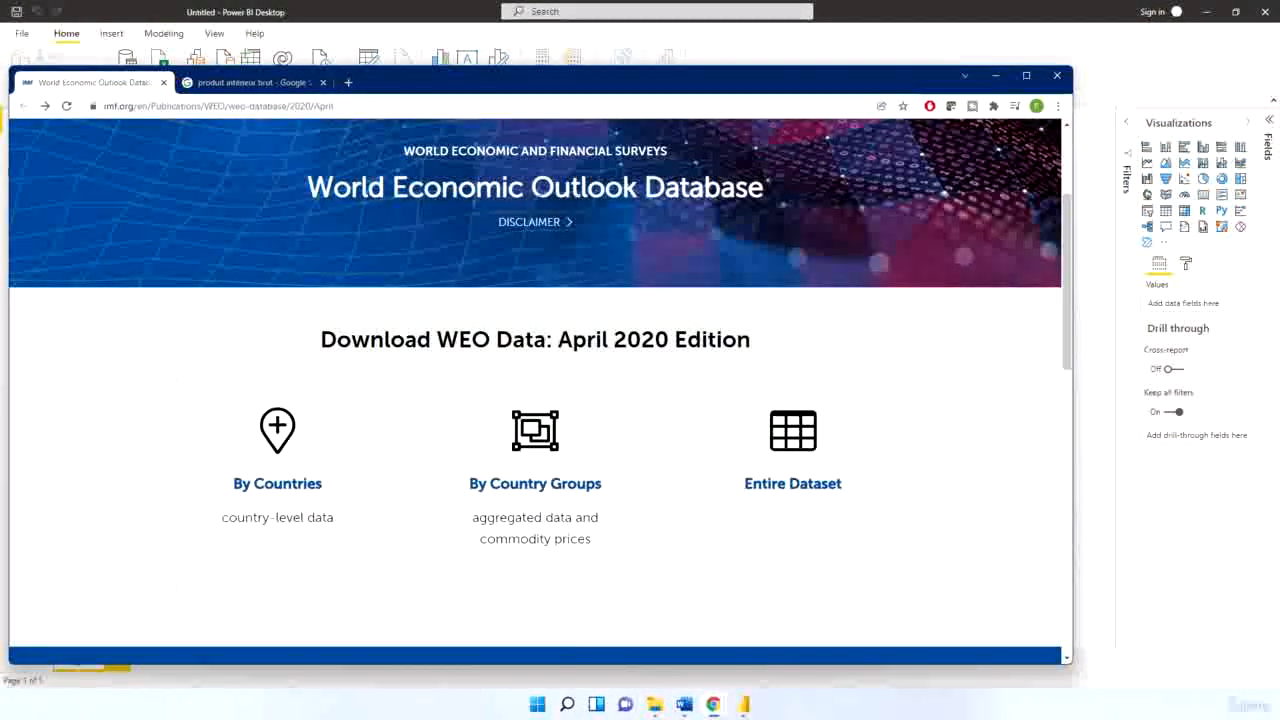
left_click(226, 84)
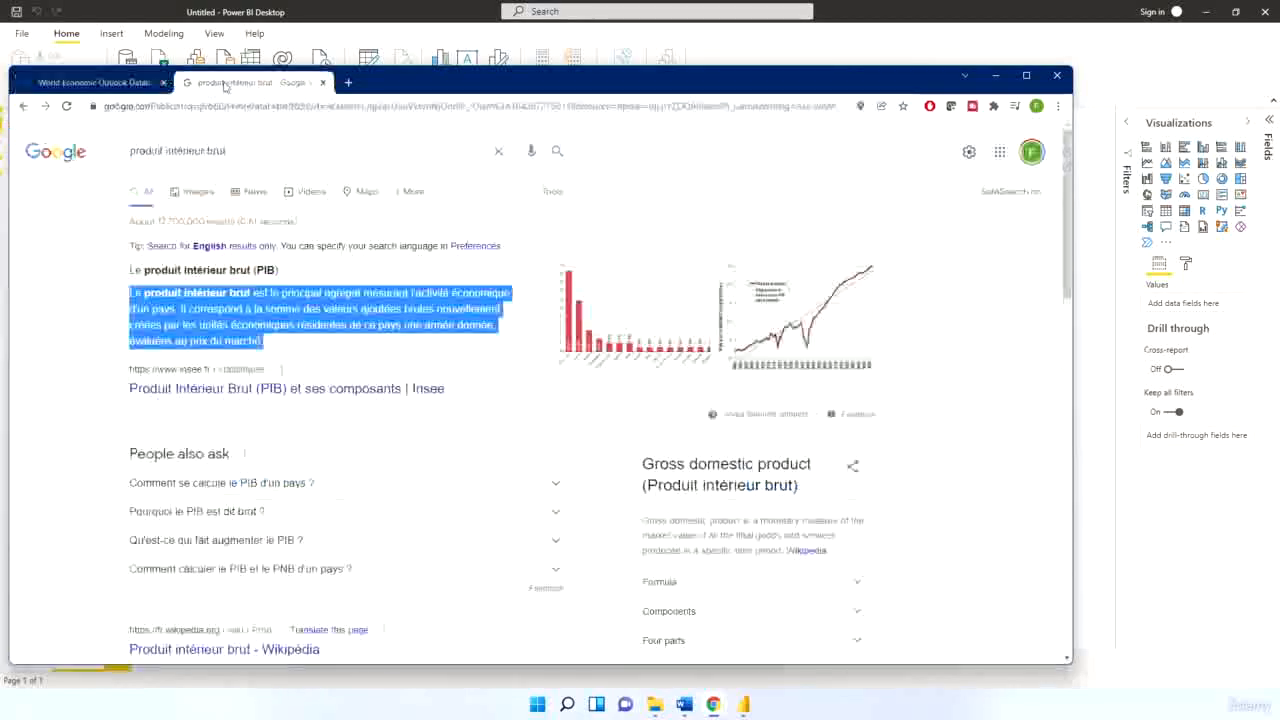
double_click(491, 83)
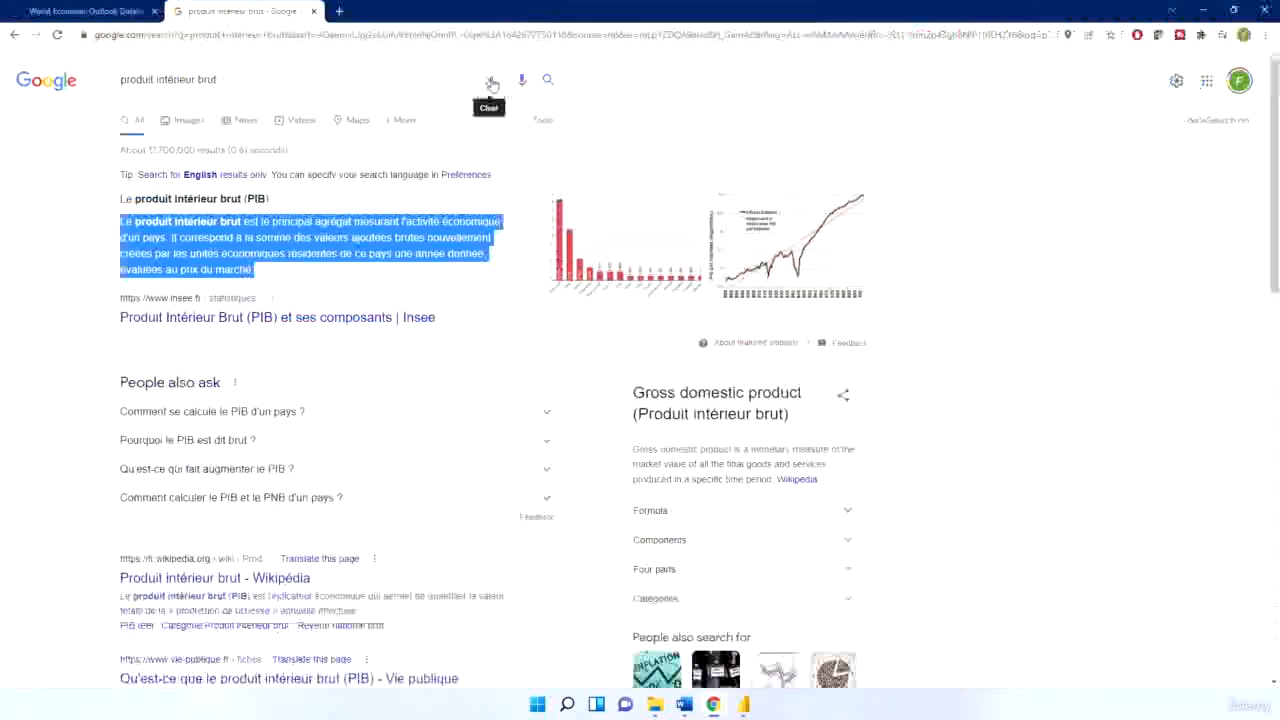
Read the definition of "produit intérieur brut" in the search results and return to the IMF World Economic Outlook Database page
left_click(195, 199)
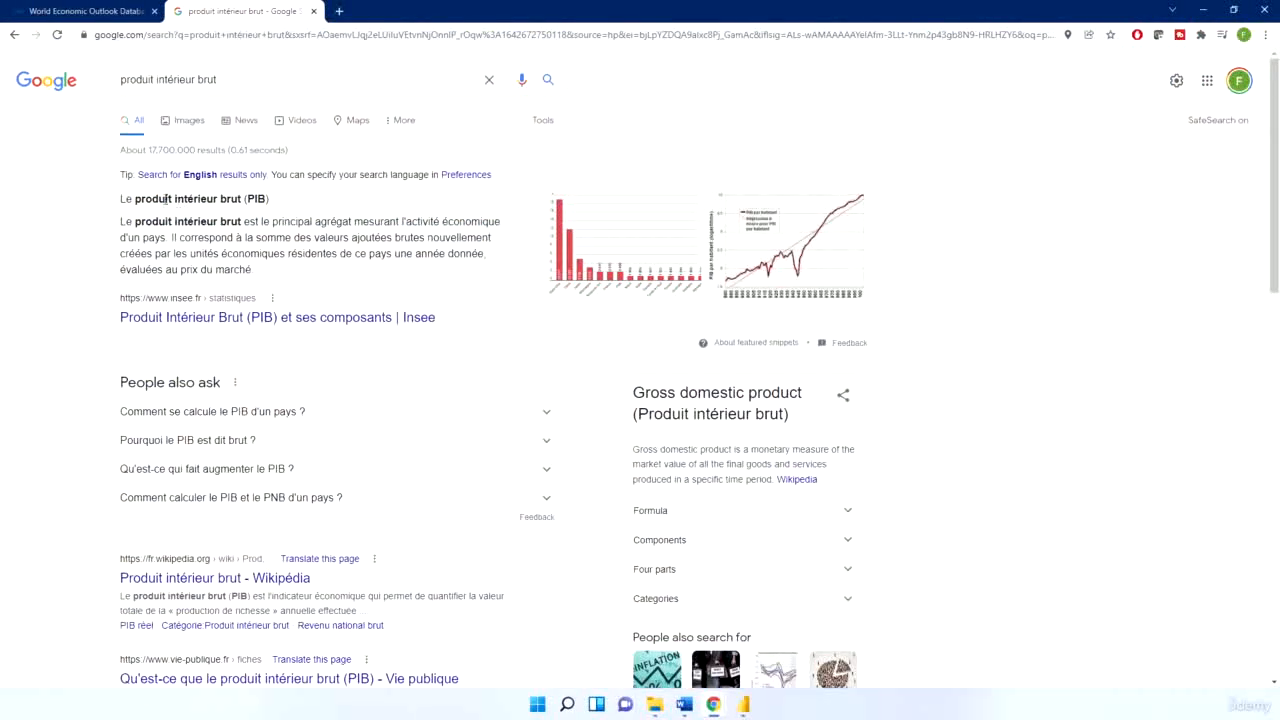
left_click_drag(134, 198, 252, 198)
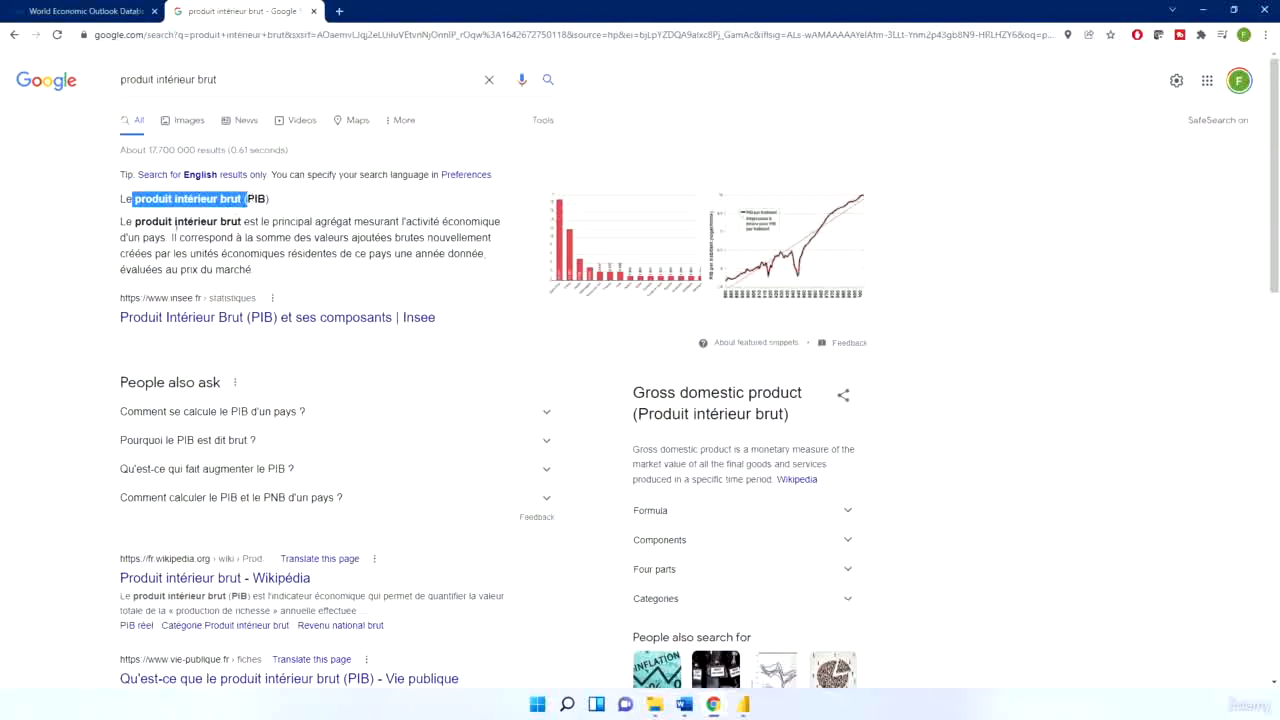
left_click_drag(158, 222, 474, 225)
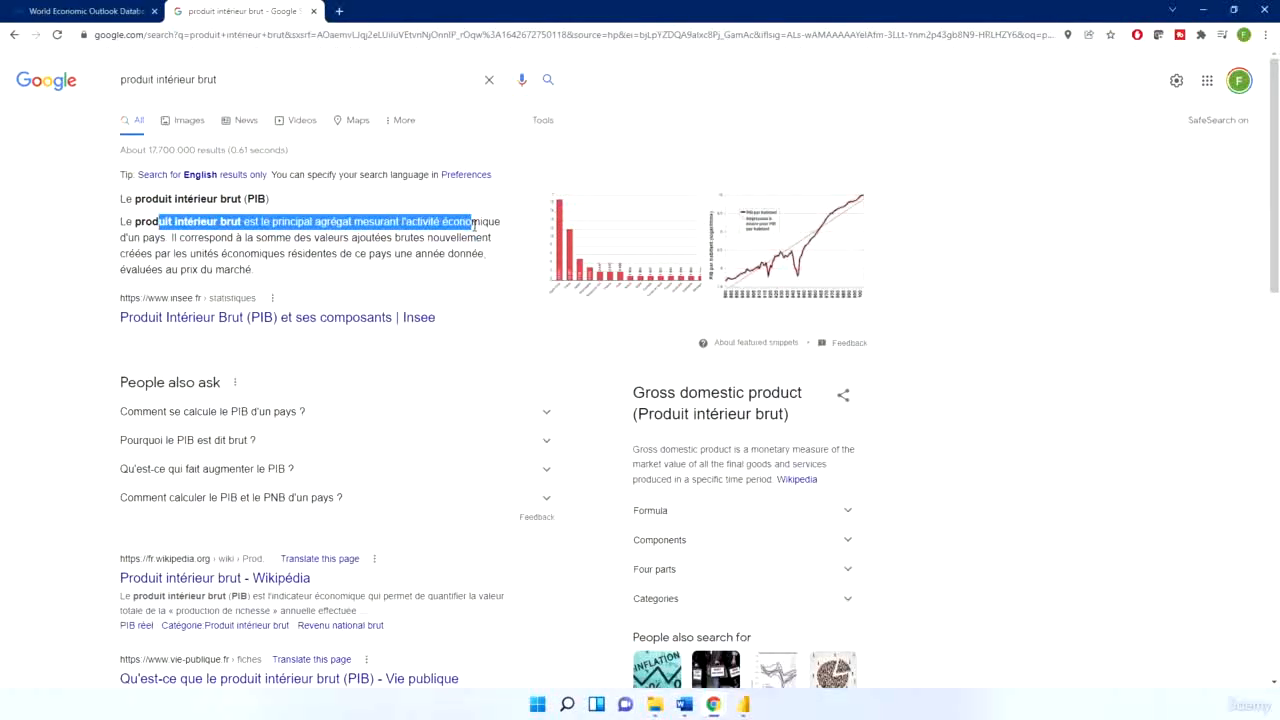
left_click_drag(216, 238, 474, 238)
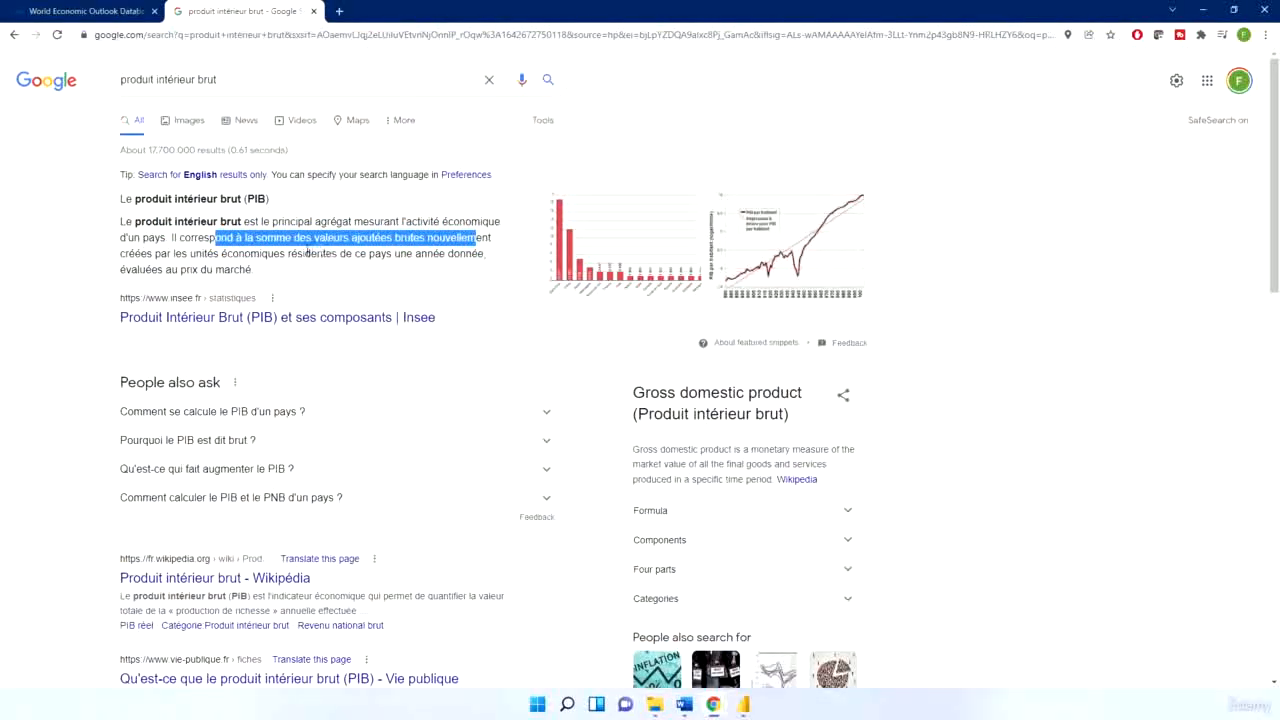
left_click_drag(251, 253, 424, 254)
left_click_drag(165, 269, 224, 270)
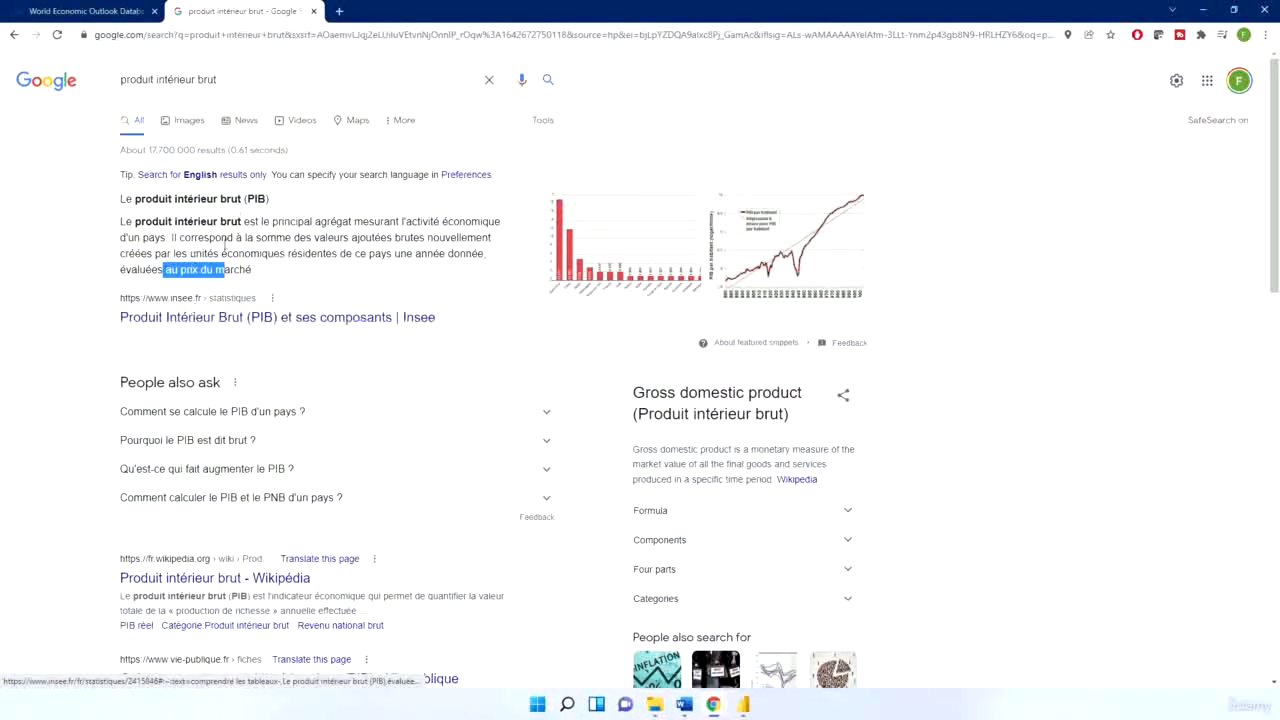
left_click(243, 221)
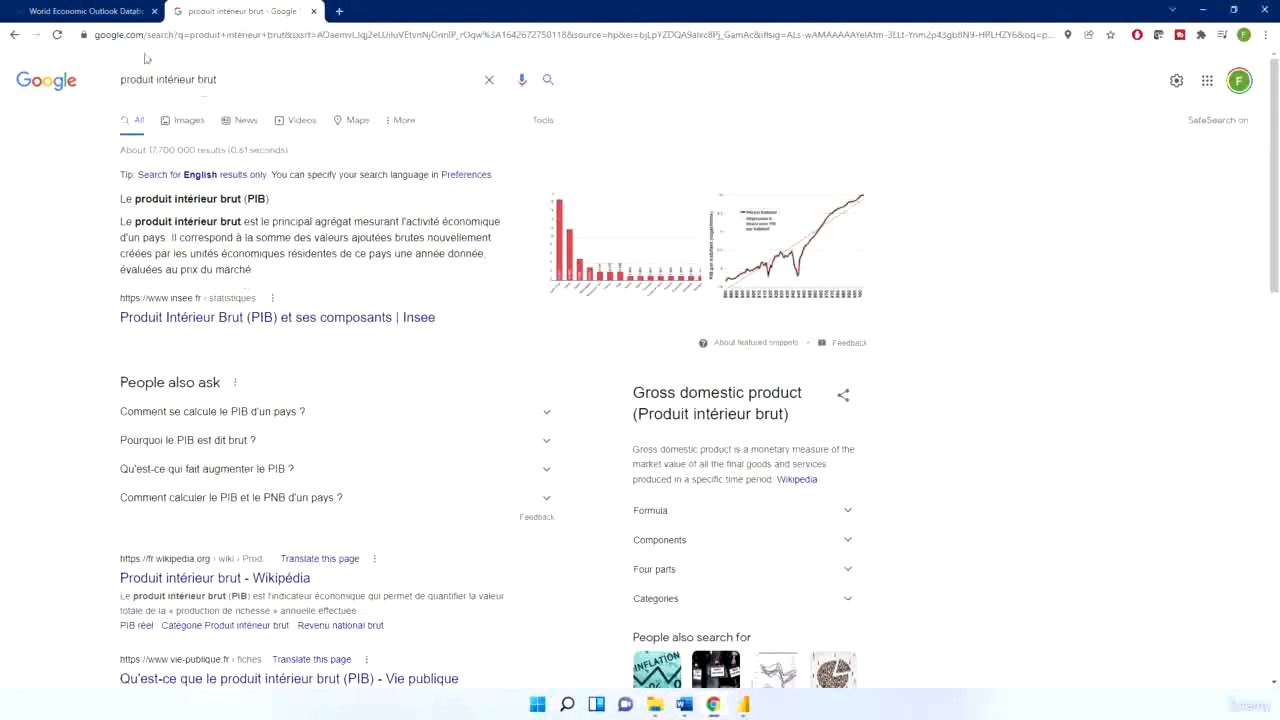
left_click(100, 12)
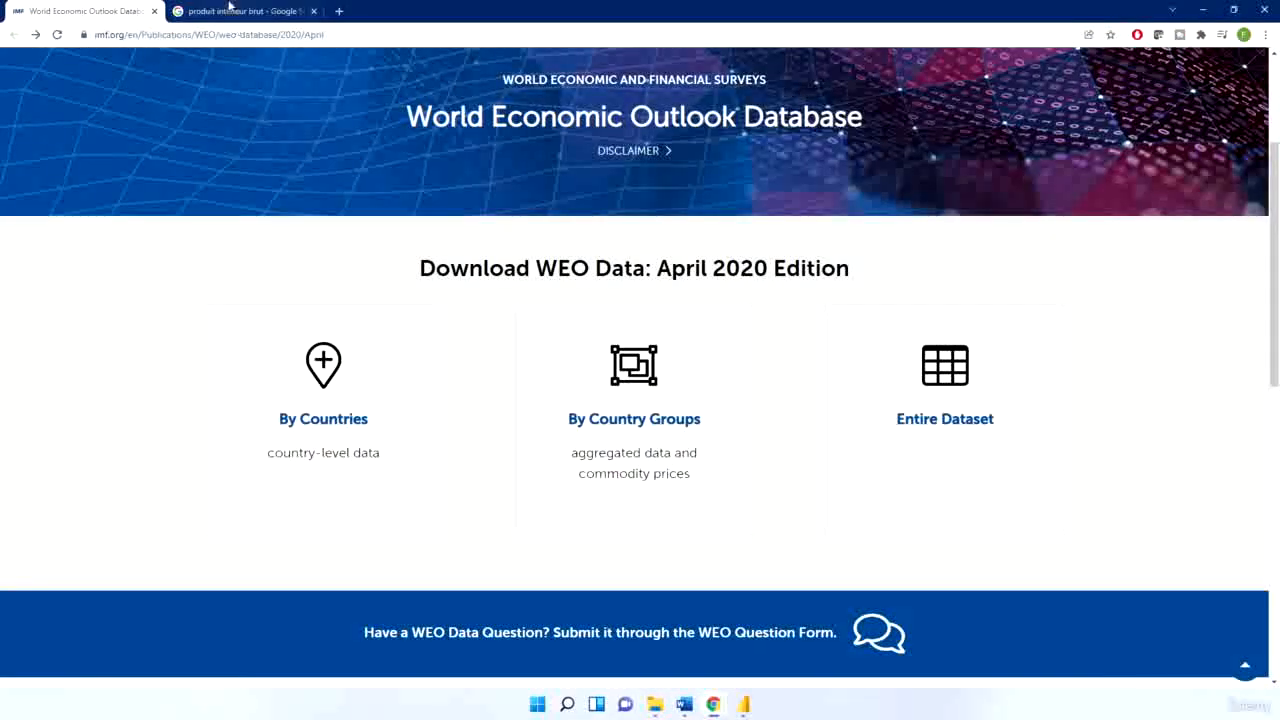
left_click(322, 424)
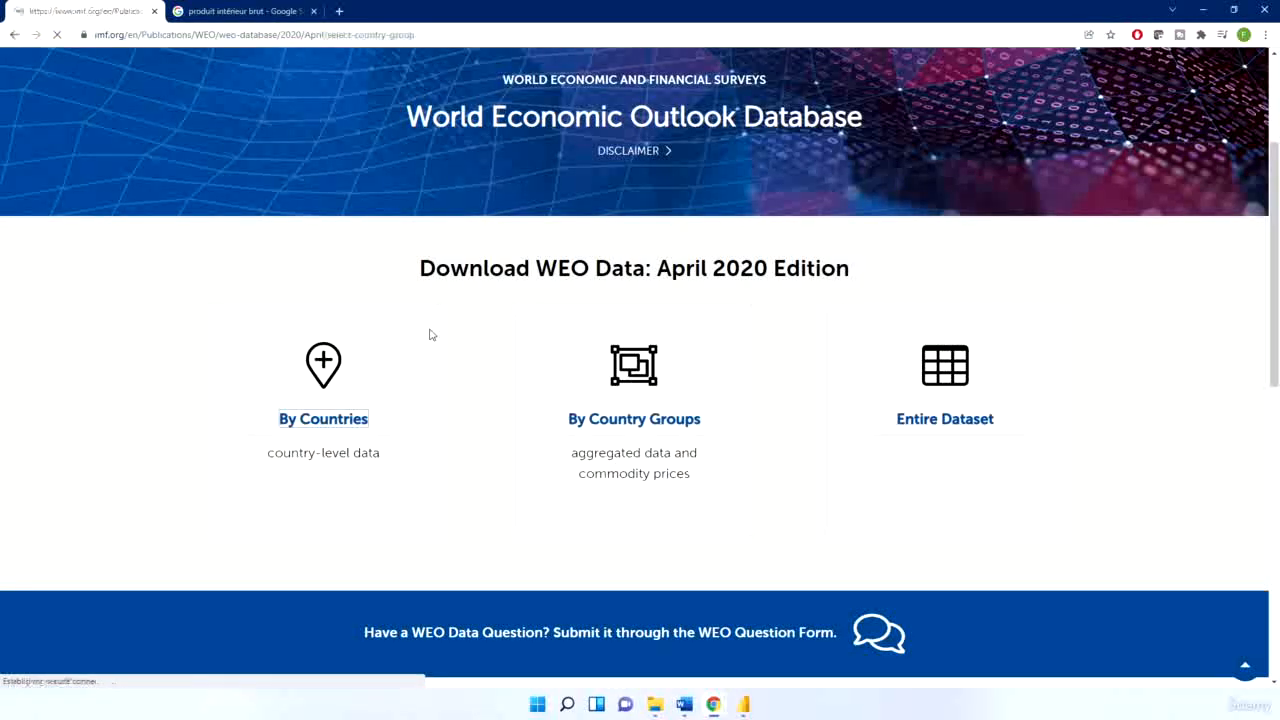
scroll(437, 300, "down", 2)
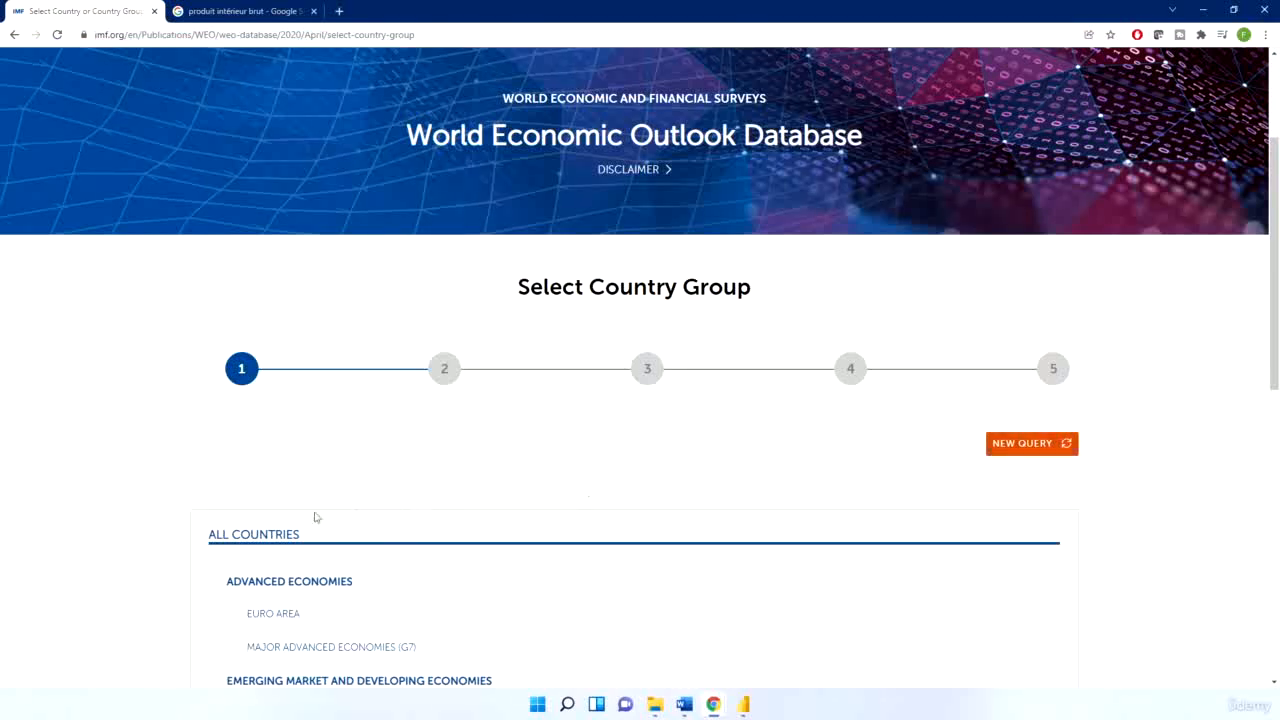
scroll(784, 455, "down", 1)
scroll(784, 455, "down", 1)
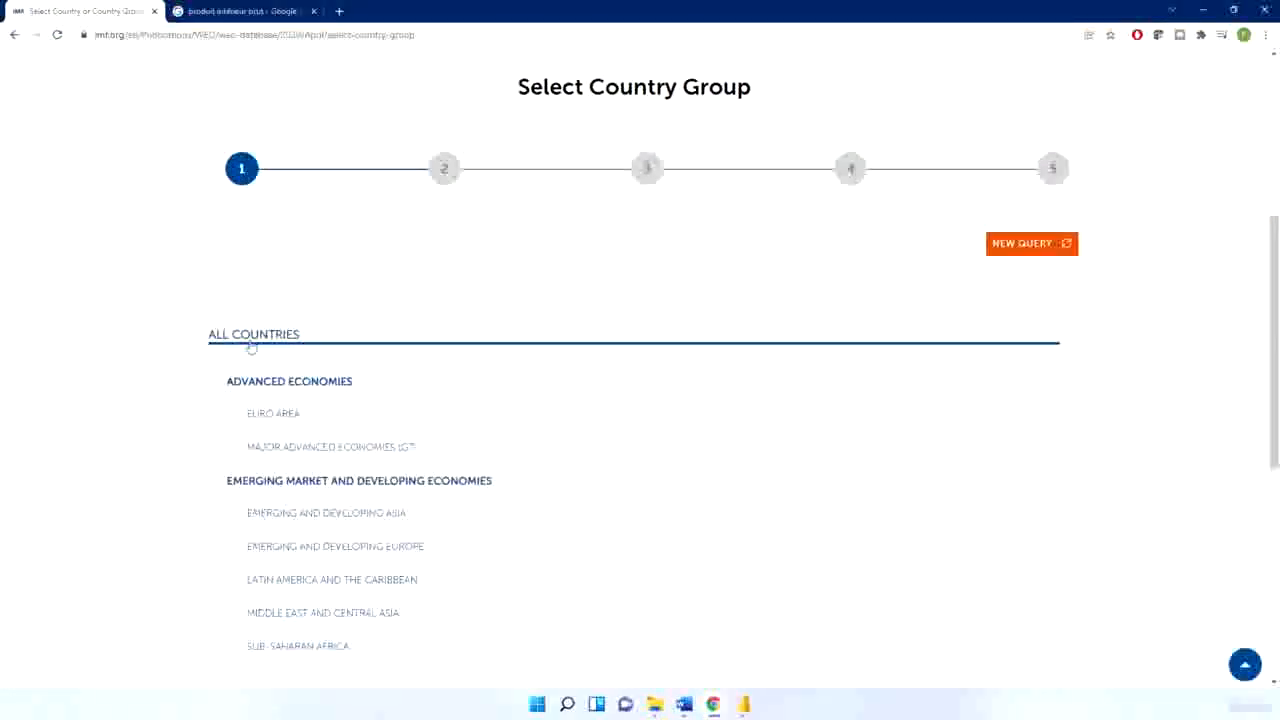
scroll(866, 263, "up", 3)
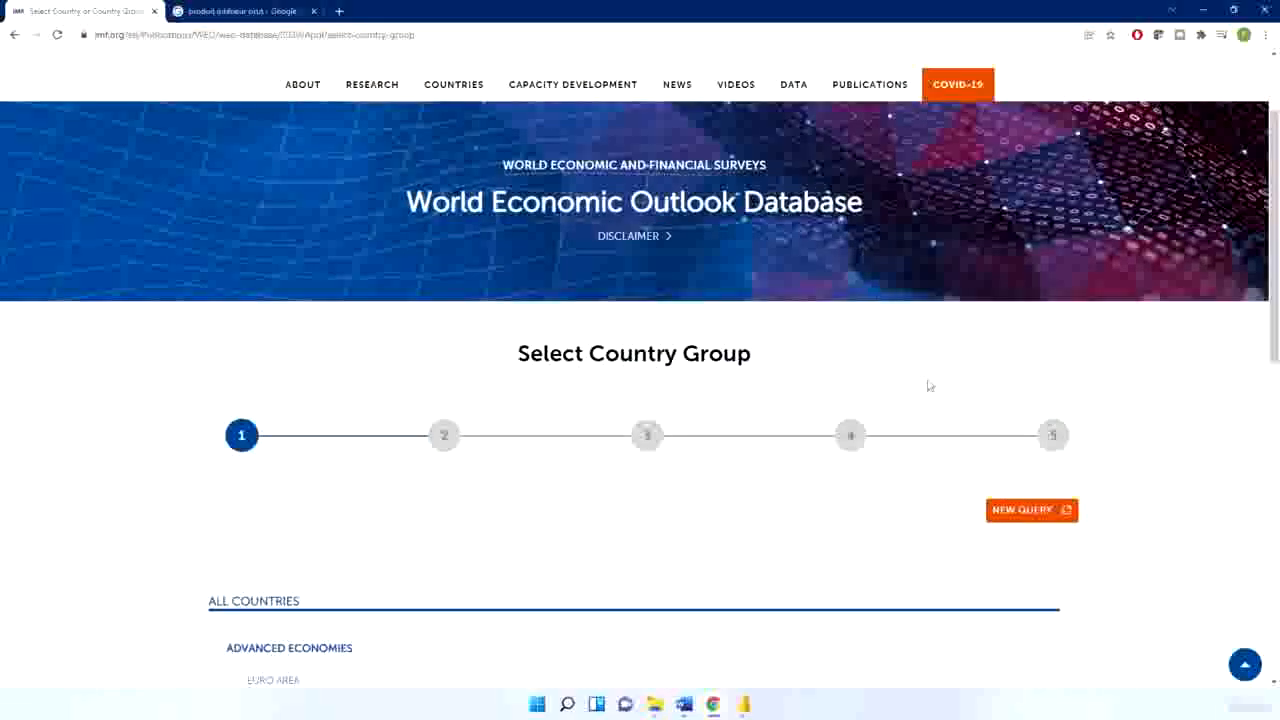
left_click(1023, 515)
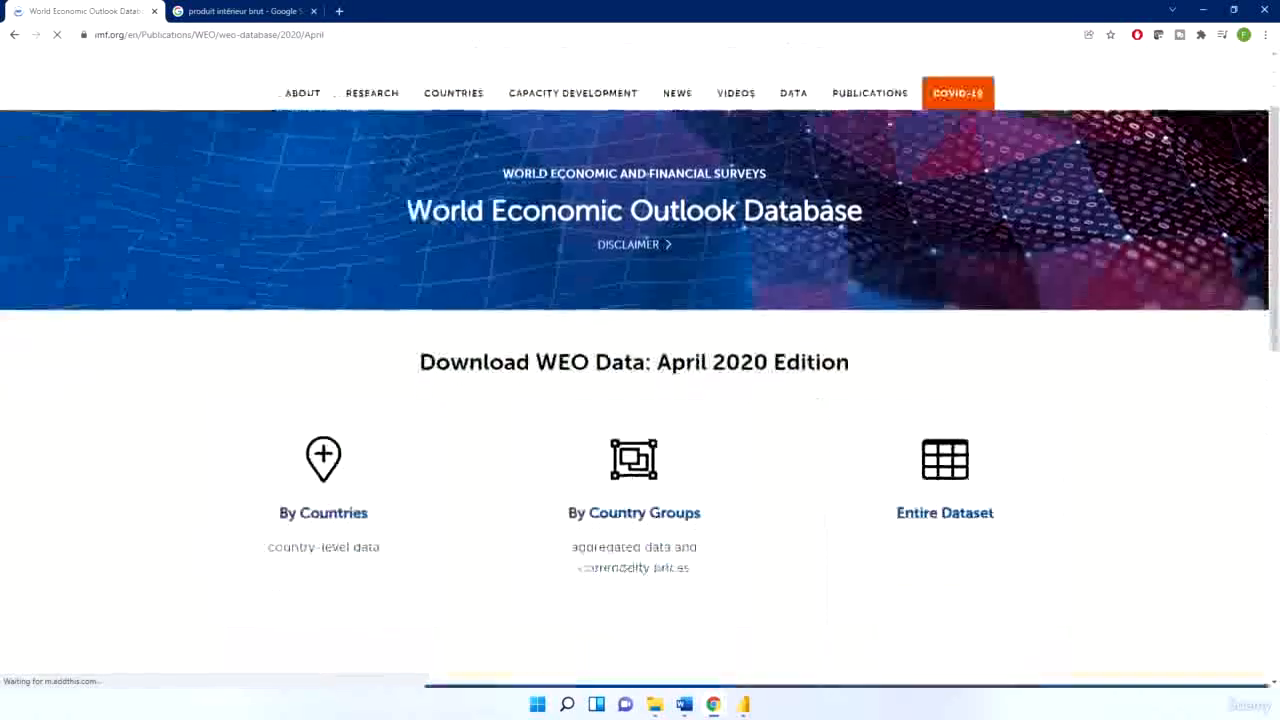
Start a country-level query of the April 2020 WEO data, choose the All Countries group and continue with every country selected
scroll(600, 309, "down", 2)
left_click(634, 304)
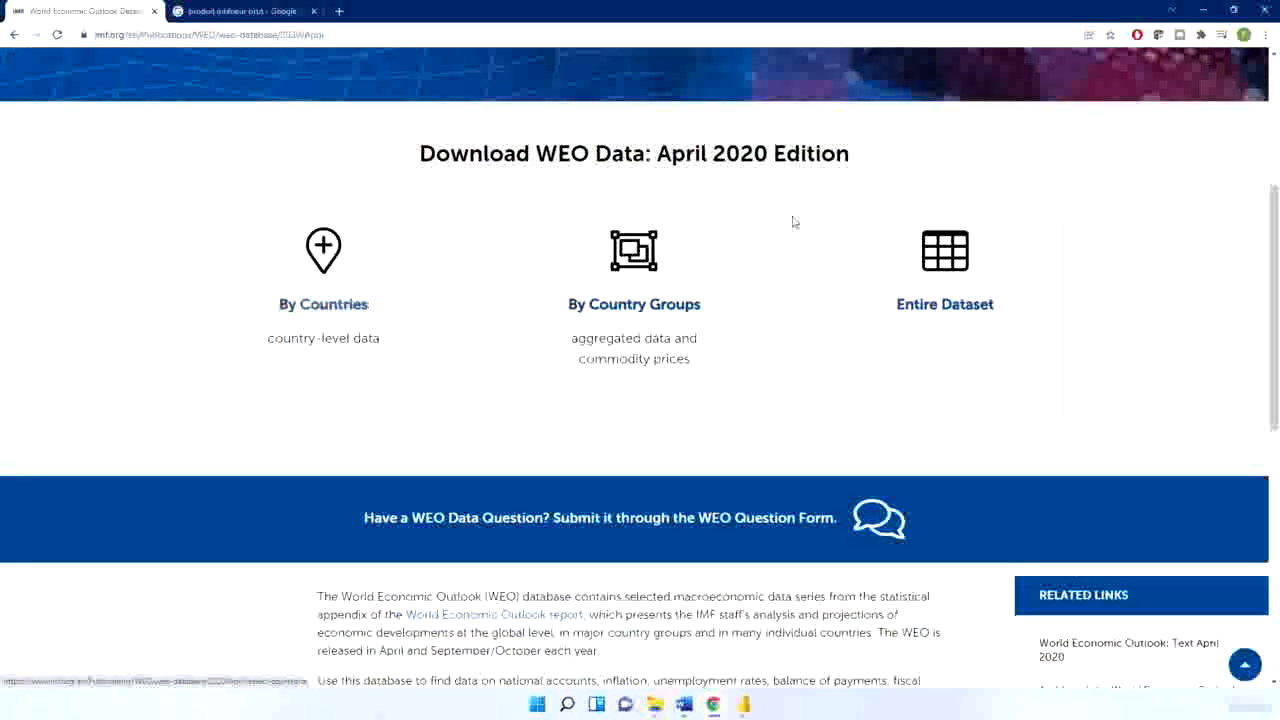
scroll(483, 389, "down", 3)
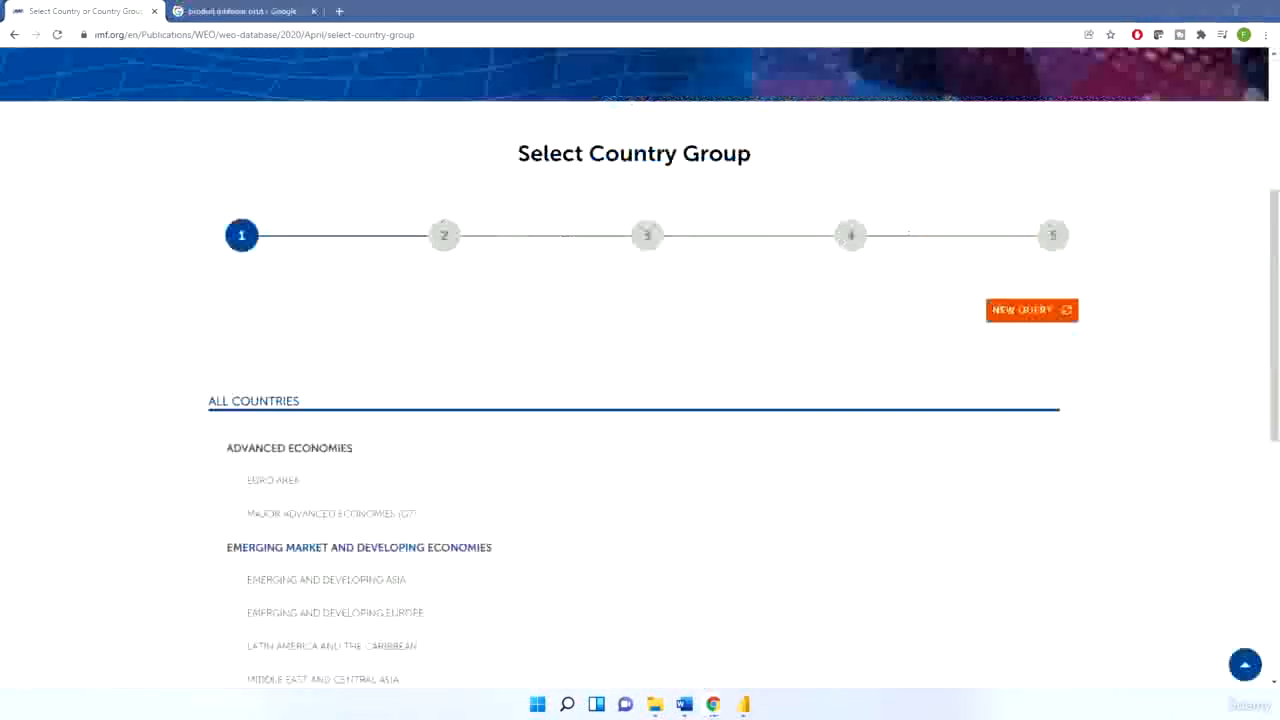
left_click(275, 403)
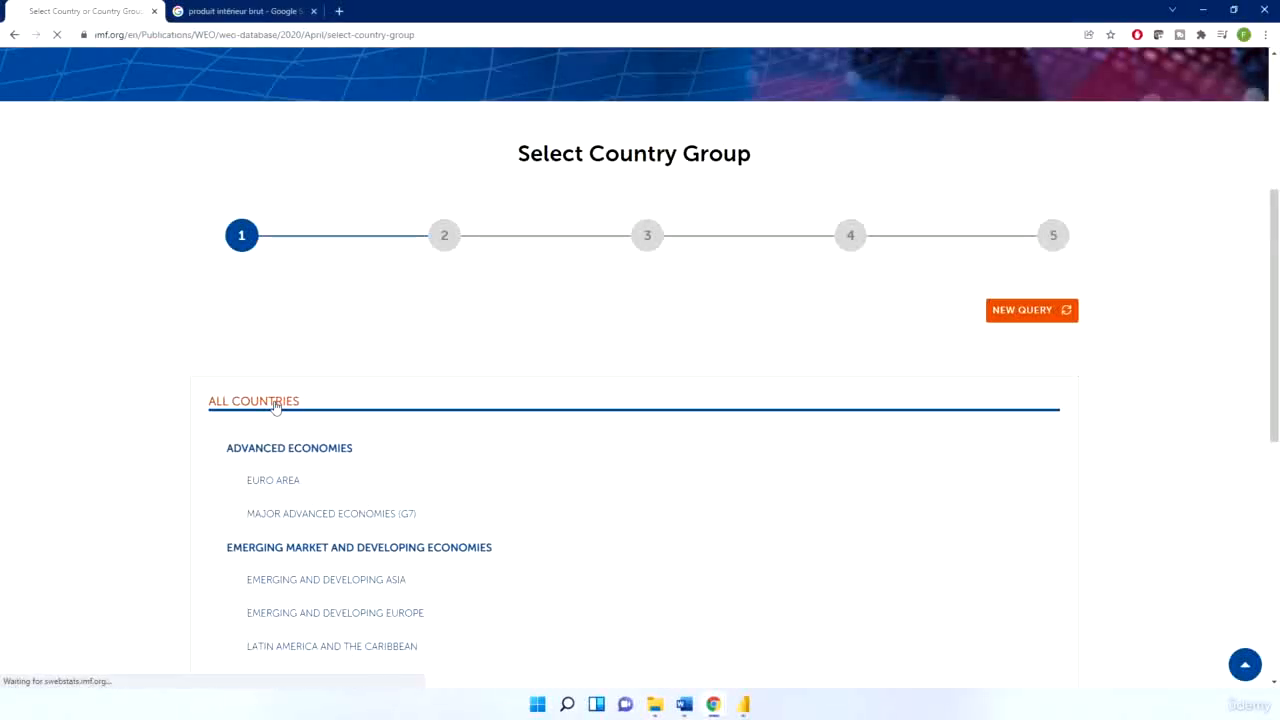
scroll(560, 343, "down", 3)
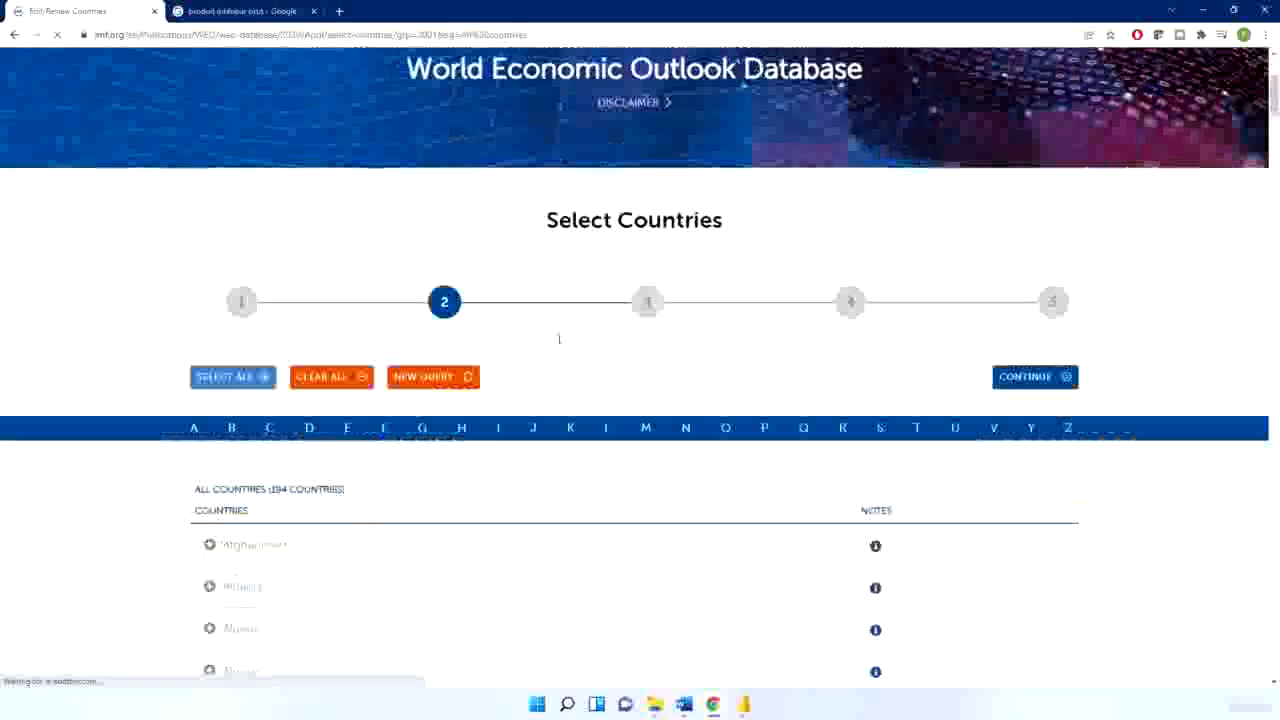
scroll(560, 343, "down", 1)
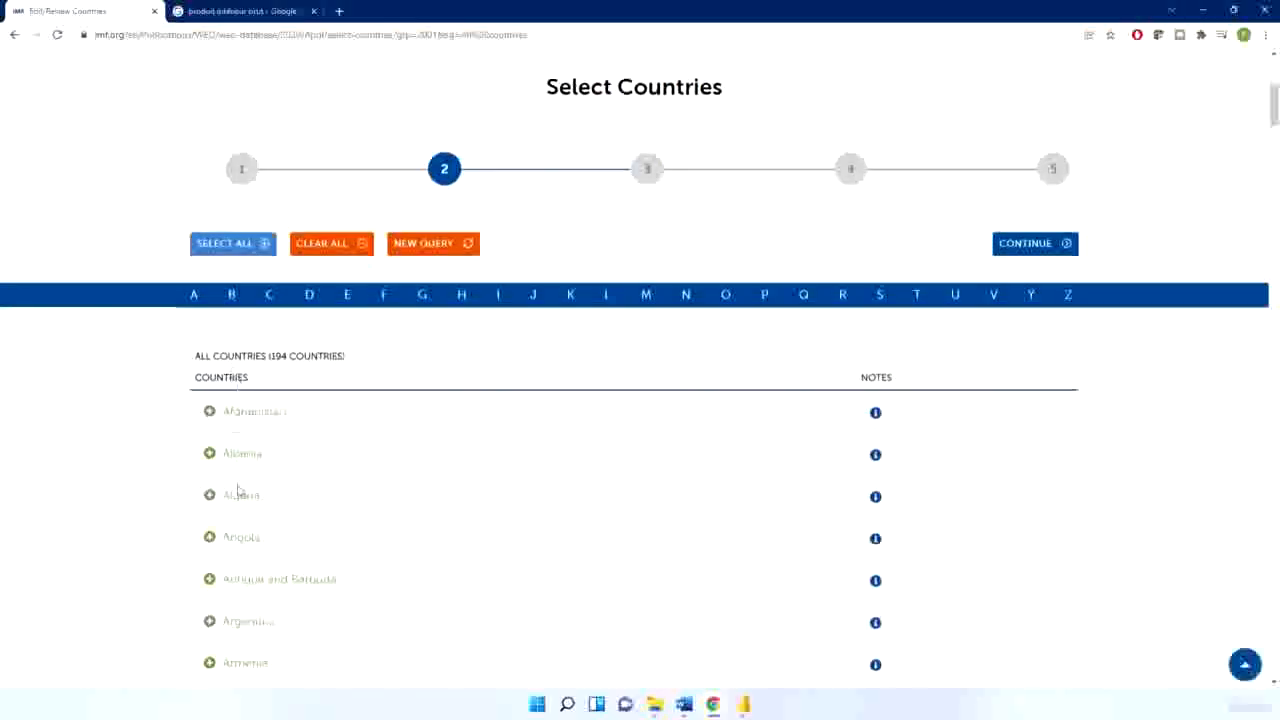
left_click(1020, 246)
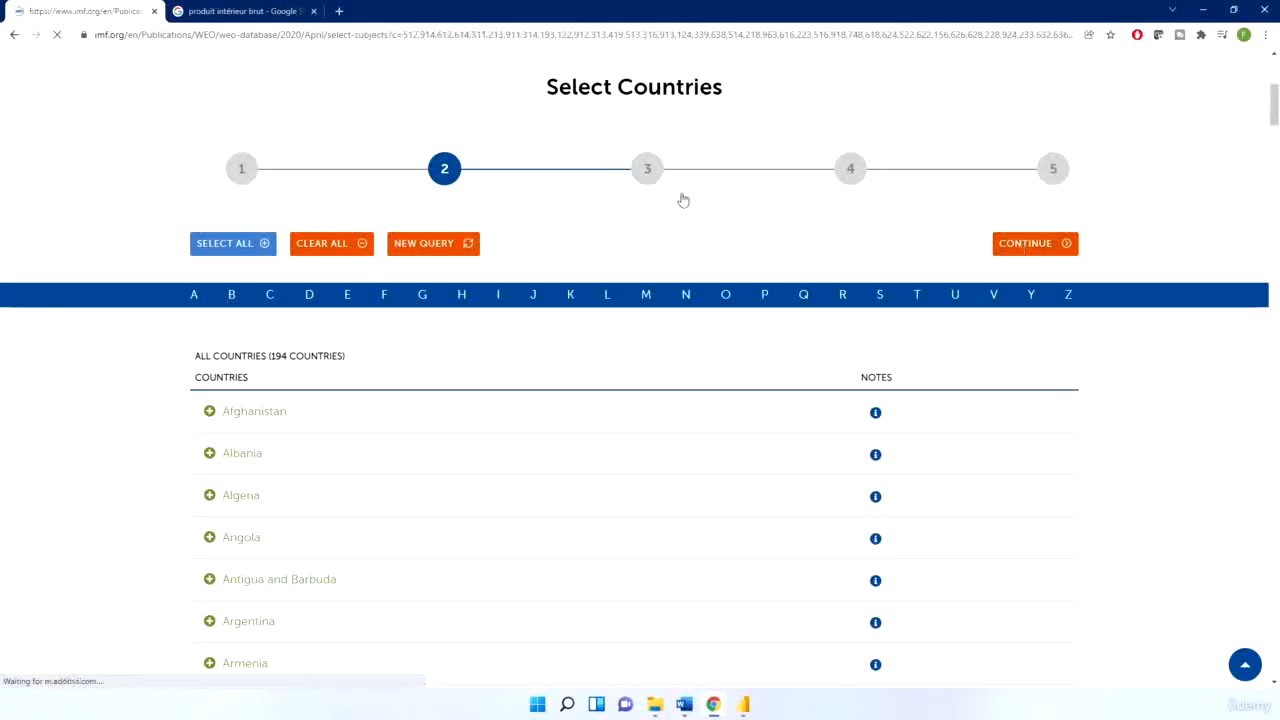
Select the subject "Gross domestic product, current prices" in purchasing power parity international dollars and continue to the date range
scroll(680, 210, "down", 3)
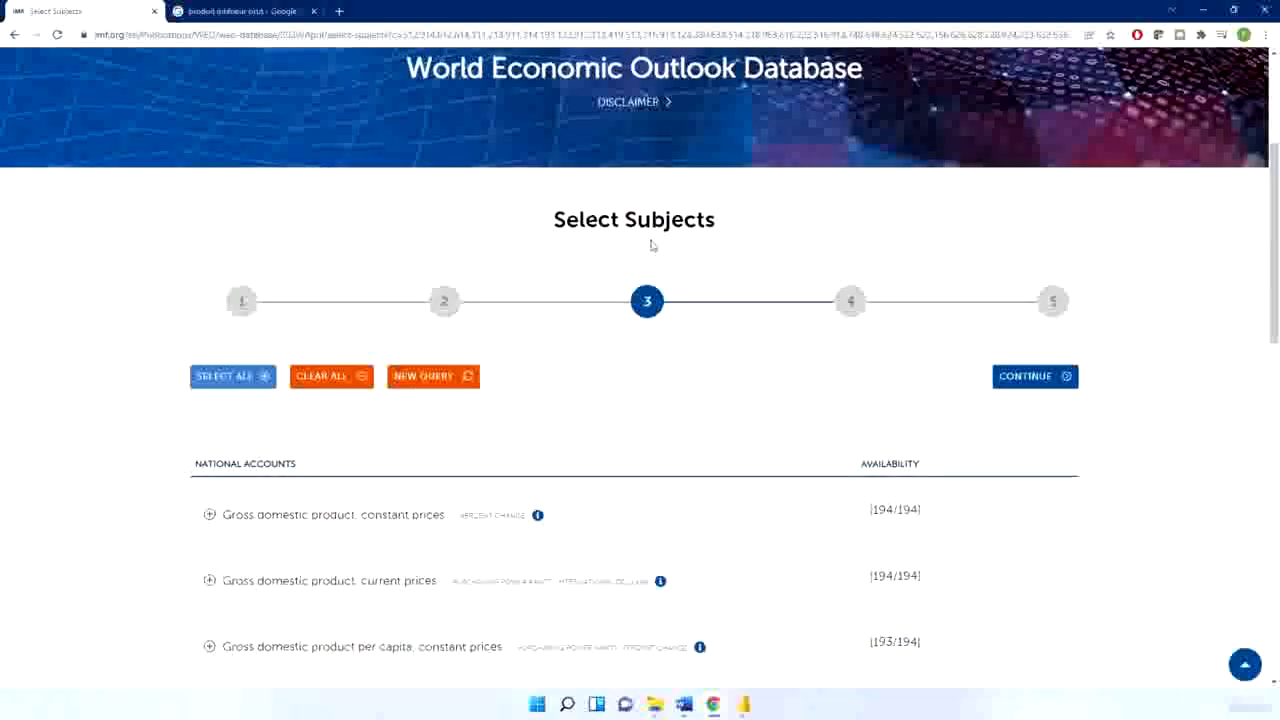
scroll(451, 434, "down", 1)
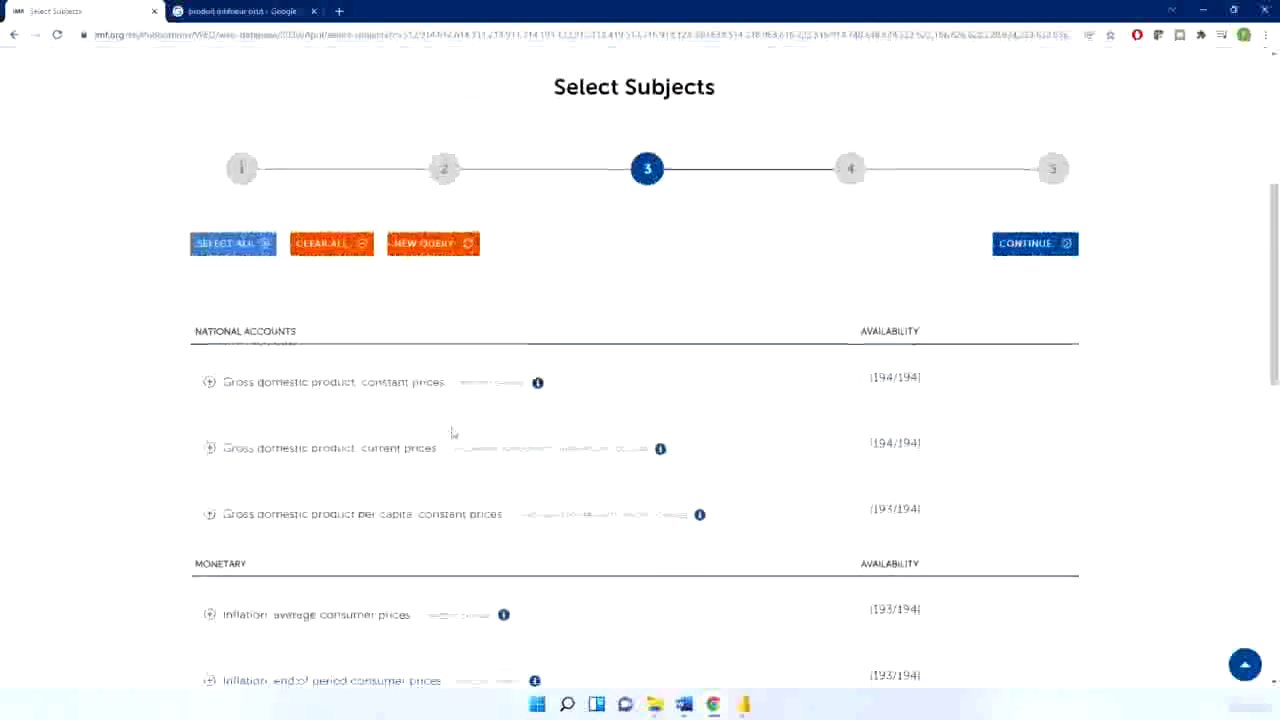
left_click(210, 450)
left_click(1040, 246)
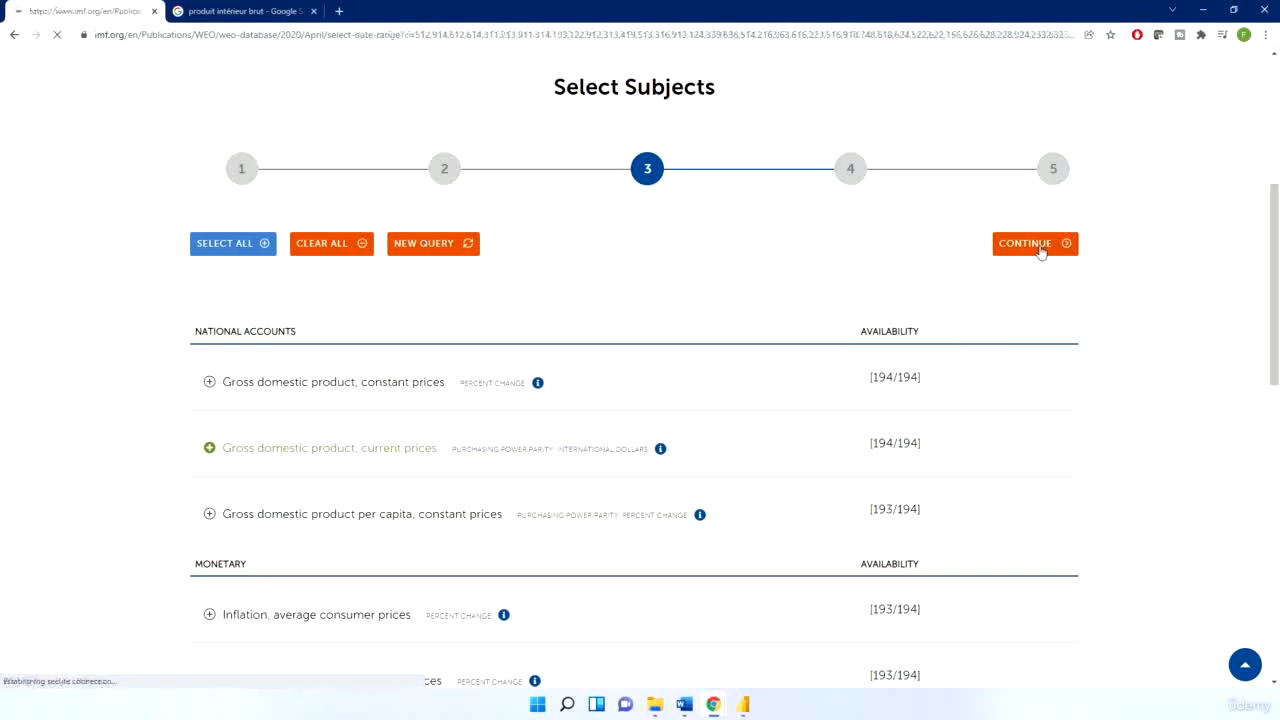
Review the date range and optional advanced settings, and prepare the report for 2014 to 2021
scroll(775, 377, "down", 2)
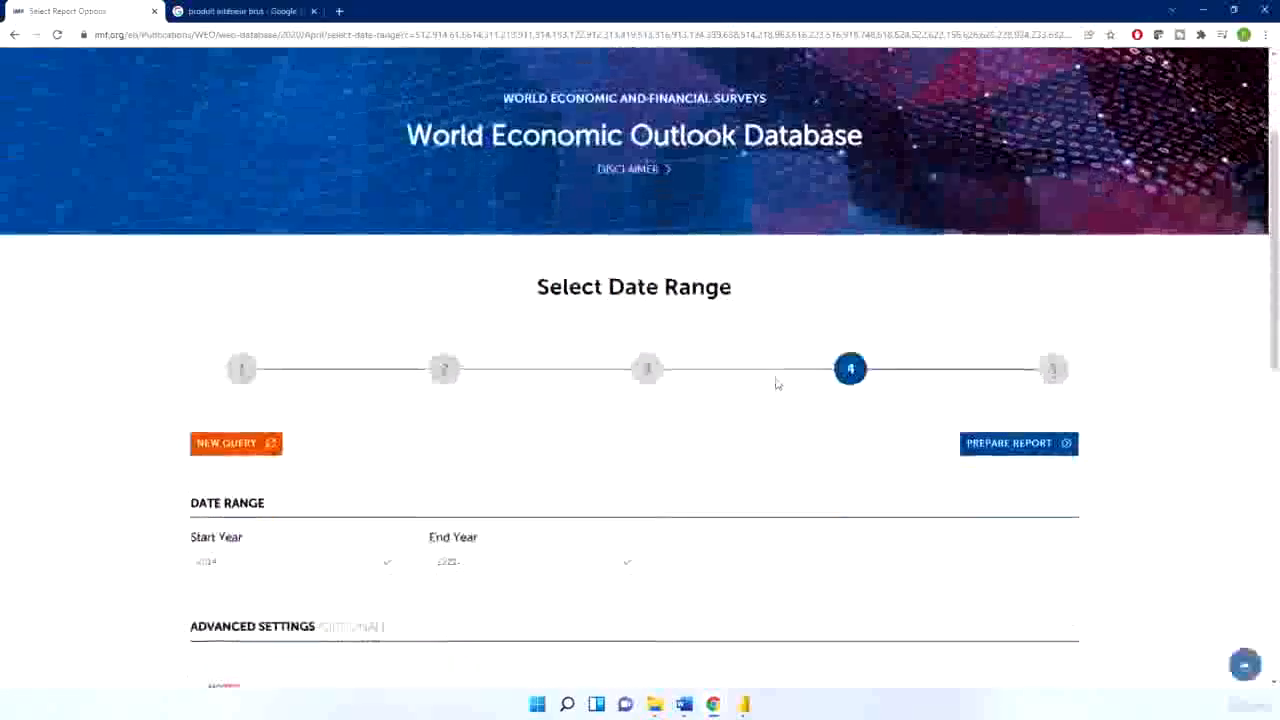
scroll(765, 360, "down", 3)
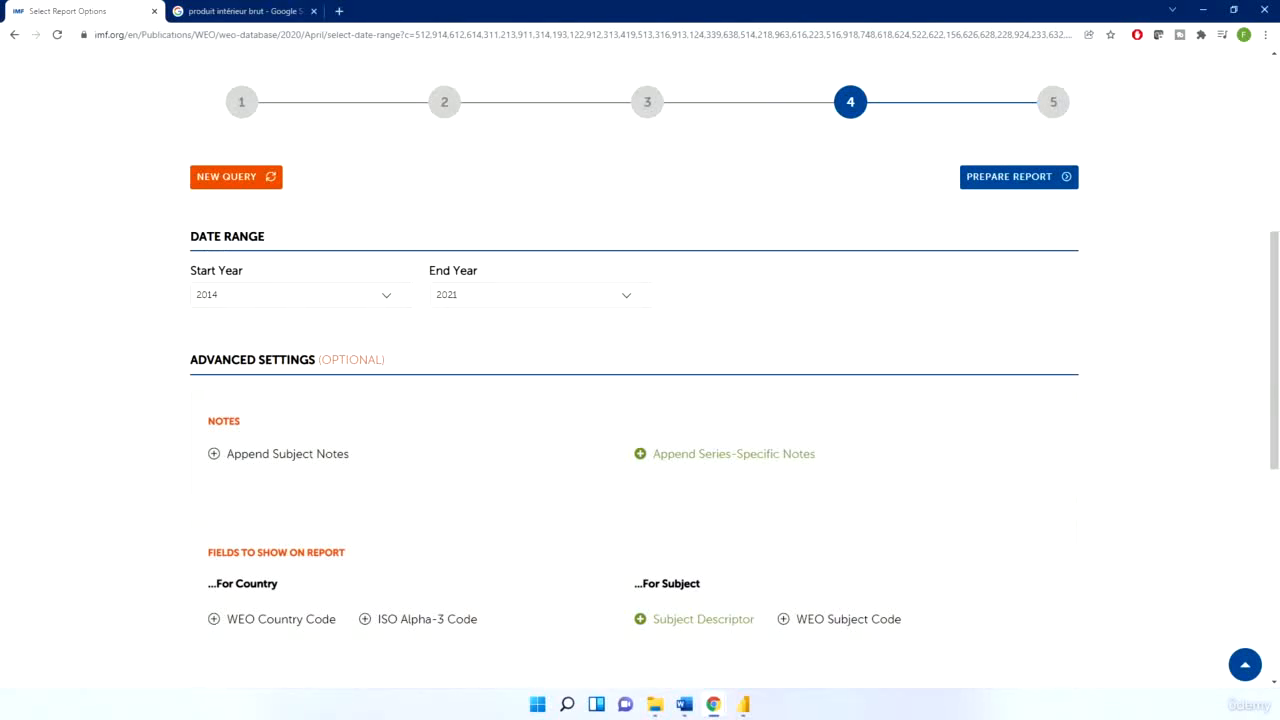
left_click(1019, 178)
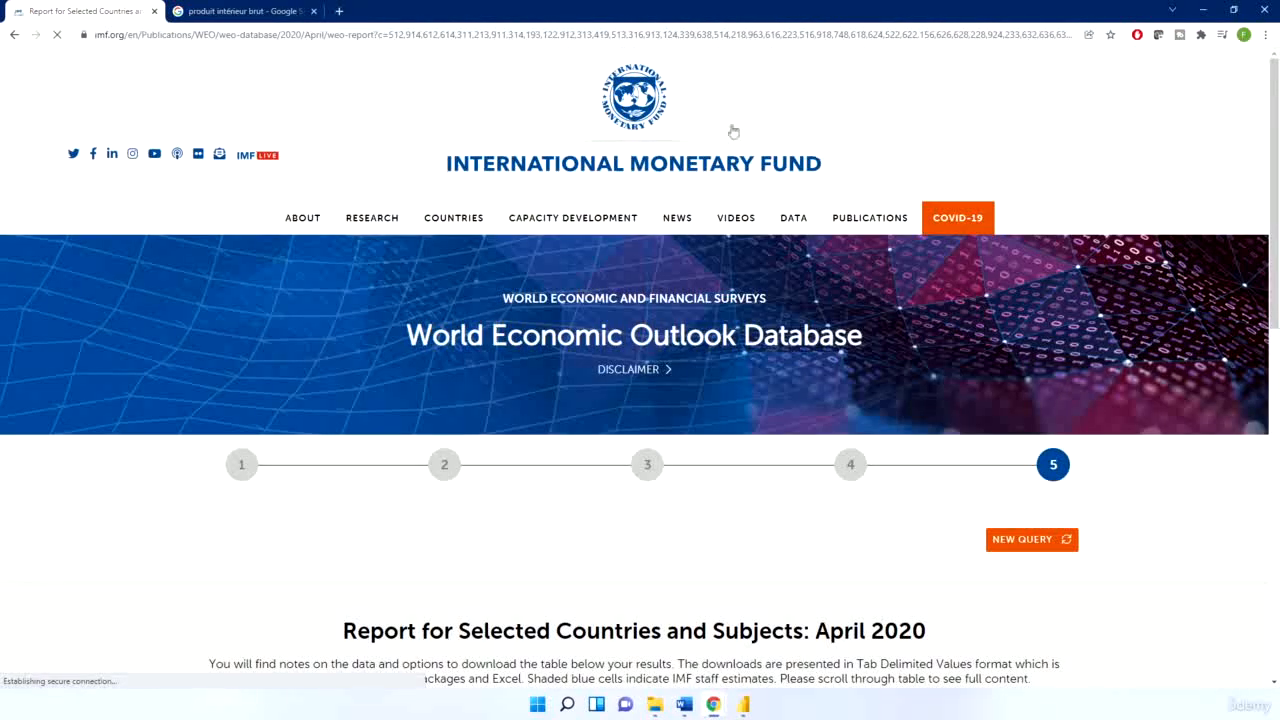
Download the GDP report and open WEO_Data (1).xls in Excel despite the file format warning
scroll(769, 294, "down", 3)
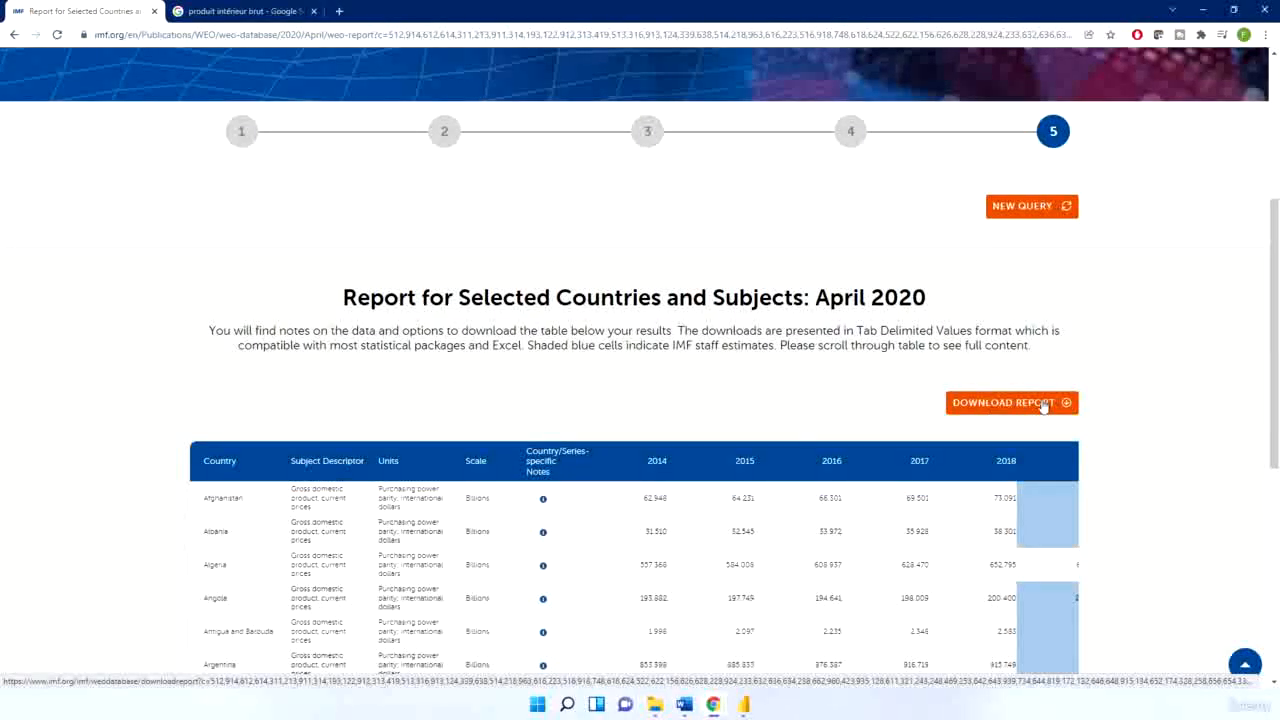
left_click(1009, 405)
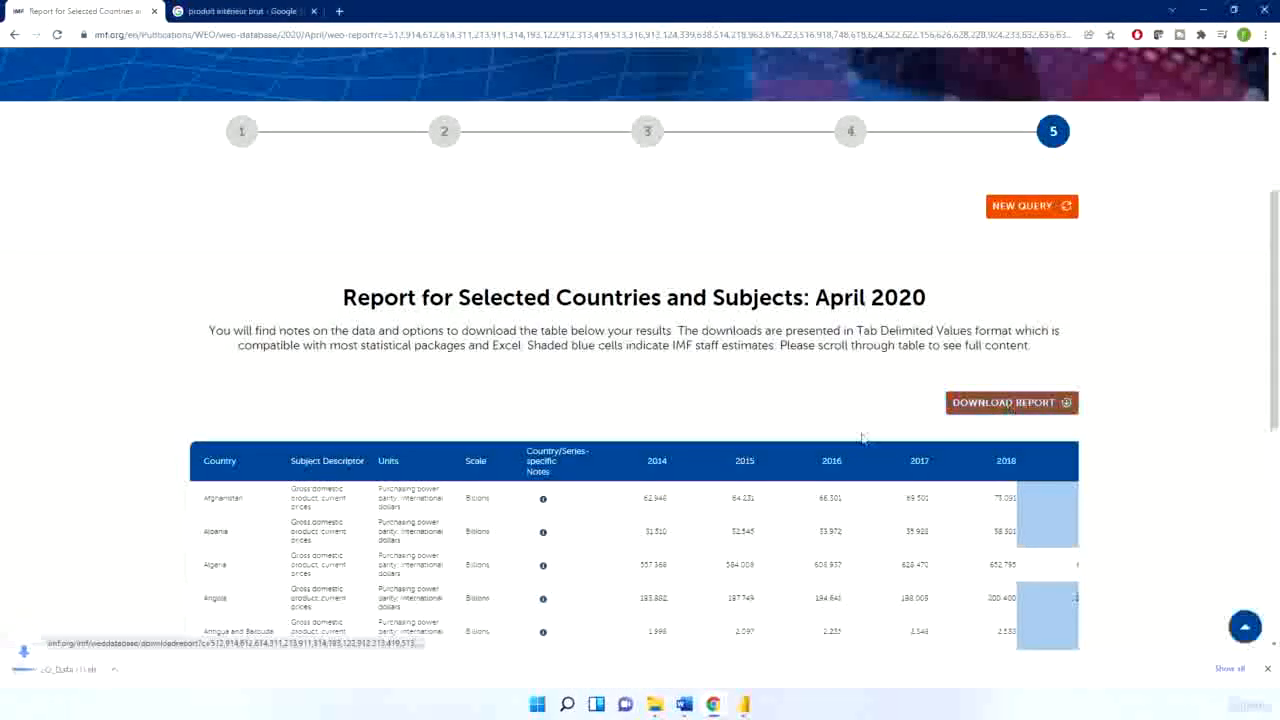
left_click(57, 673)
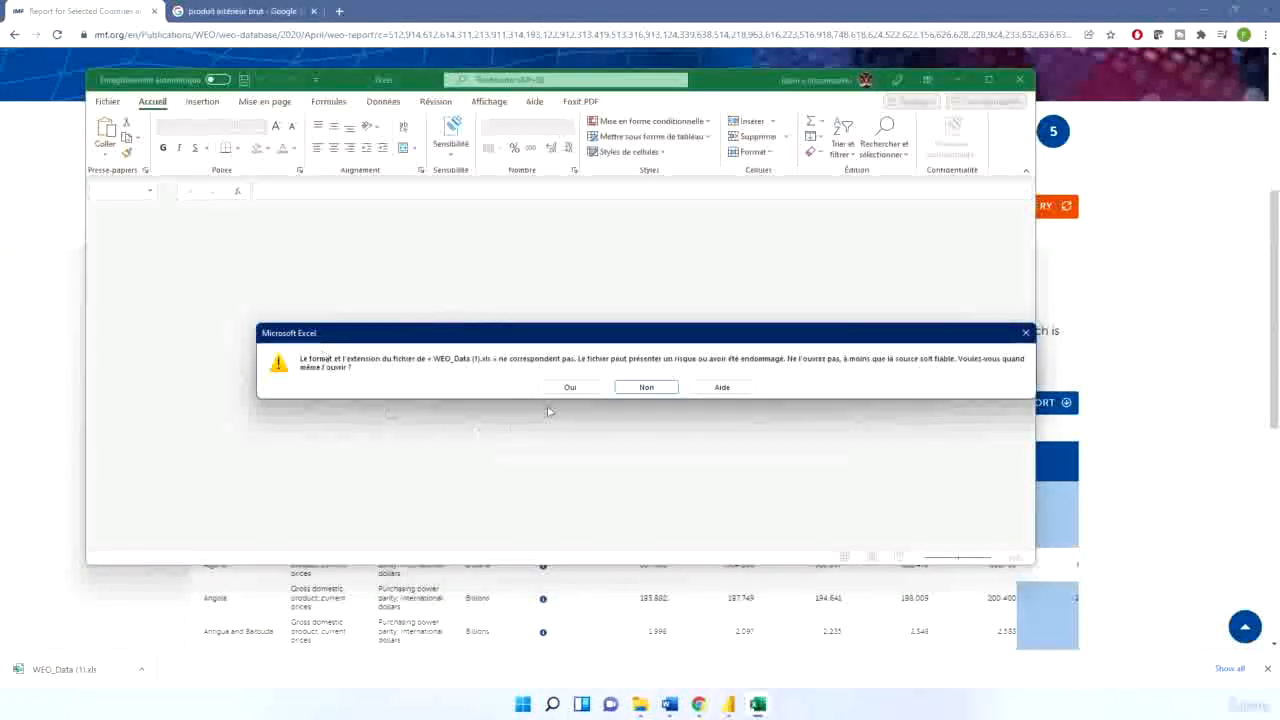
left_click(569, 388)
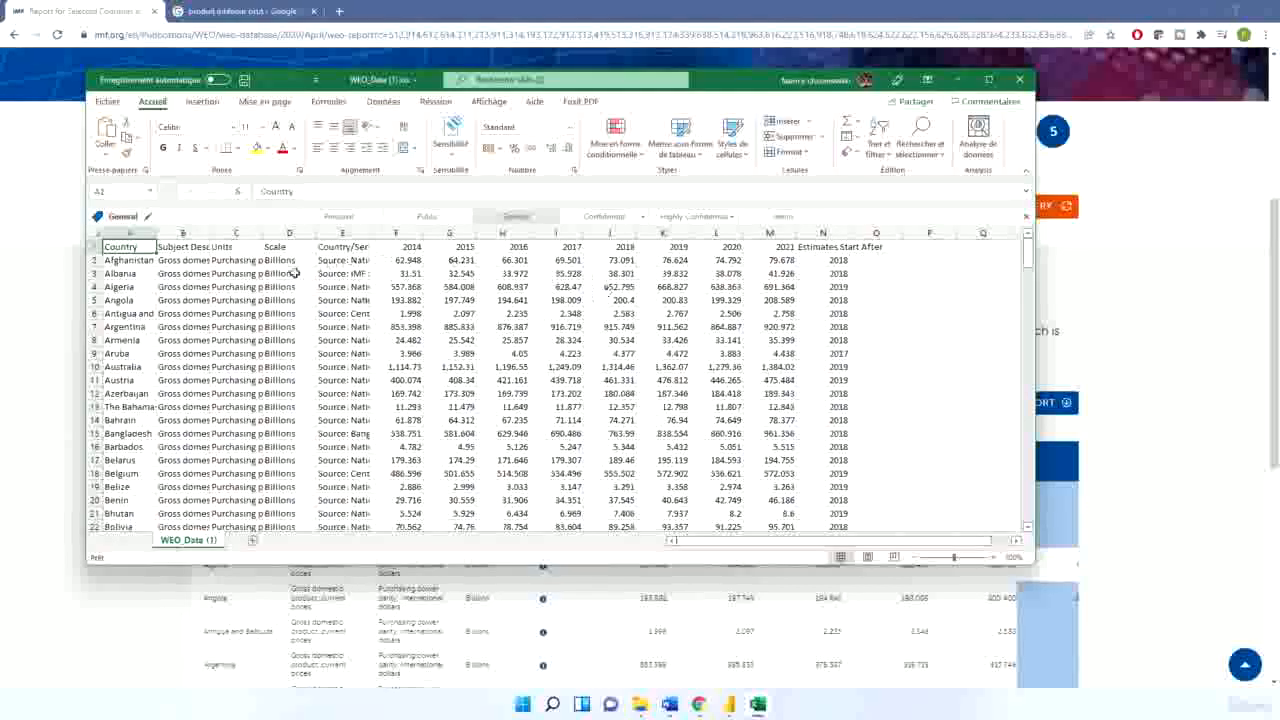
Look through the country rows of the WEO_Data workbook and close it without saving
scroll(200, 290, "down", 5)
left_click(1016, 82)
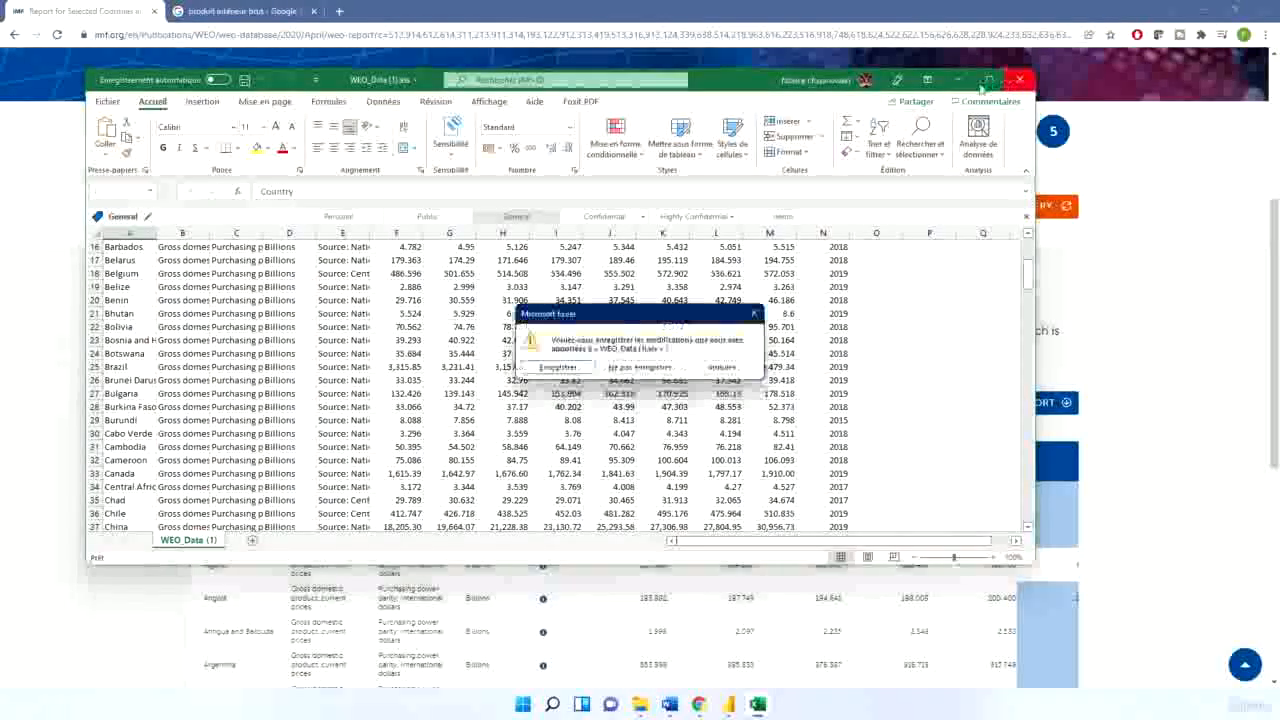
left_click(644, 368)
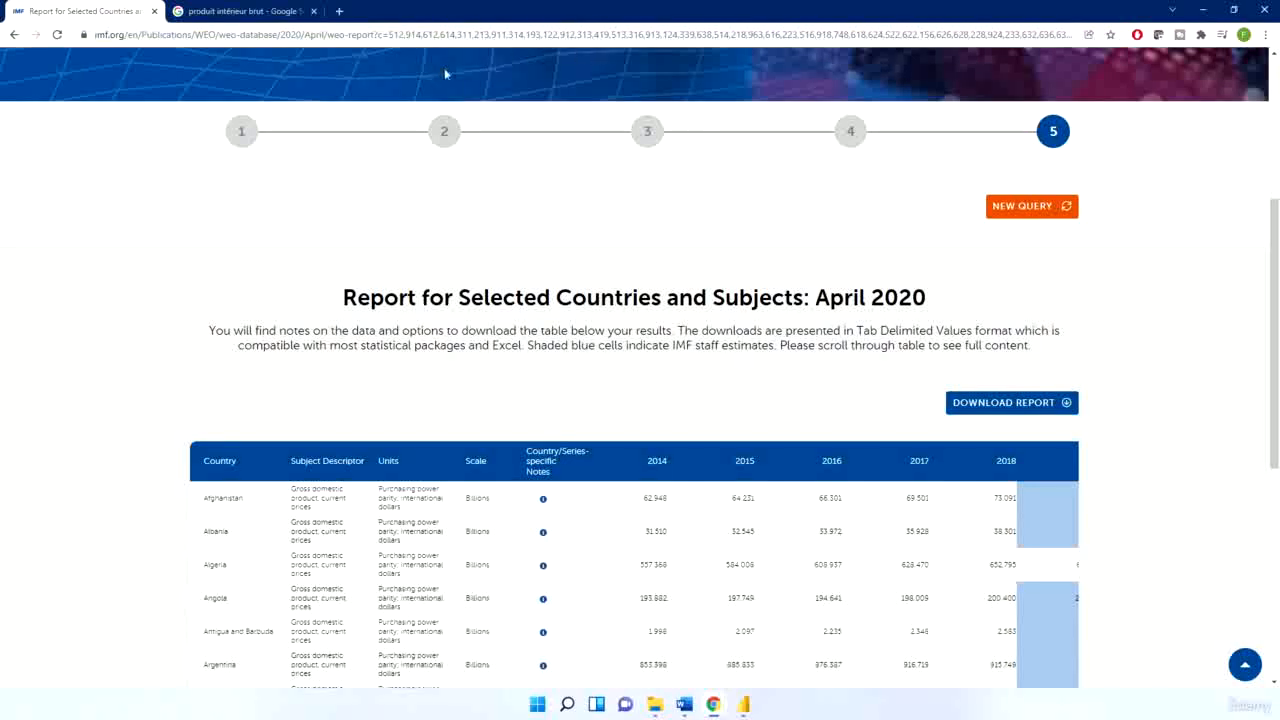
Copy the full web address of the IMF GDP report page and switch back to Power BI Desktop
left_click(477, 37)
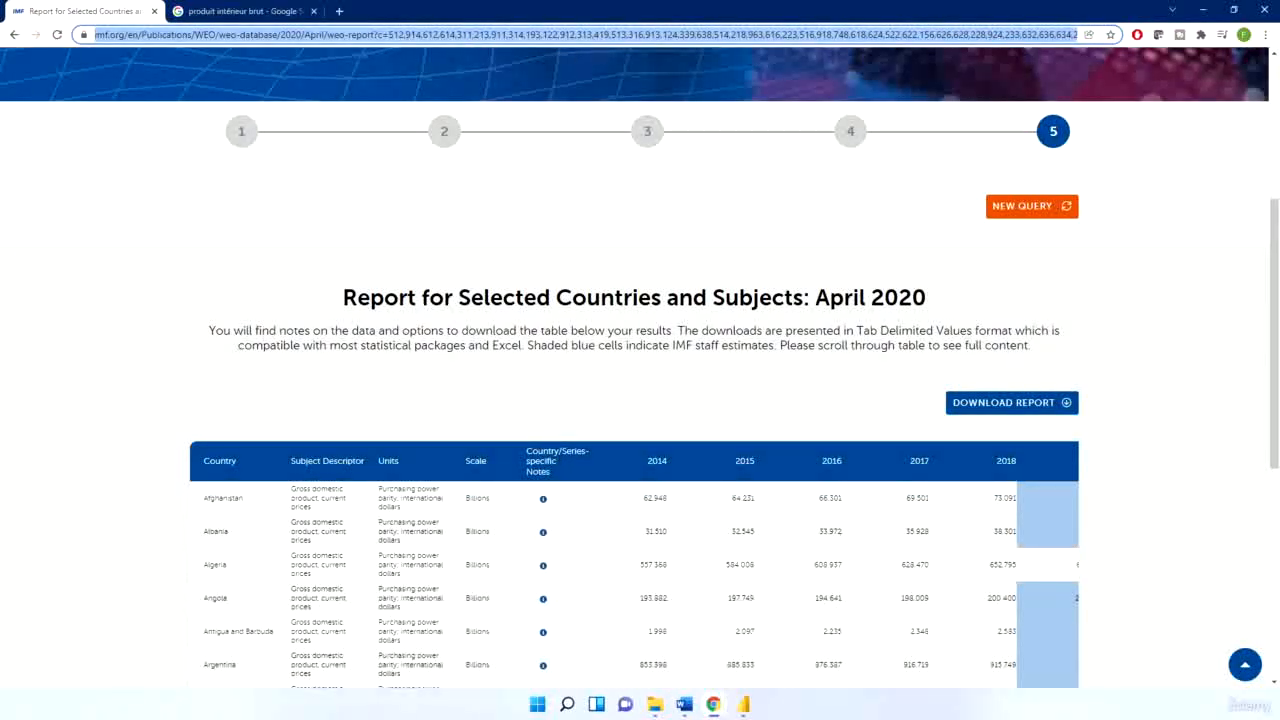
key("alt+Tab")
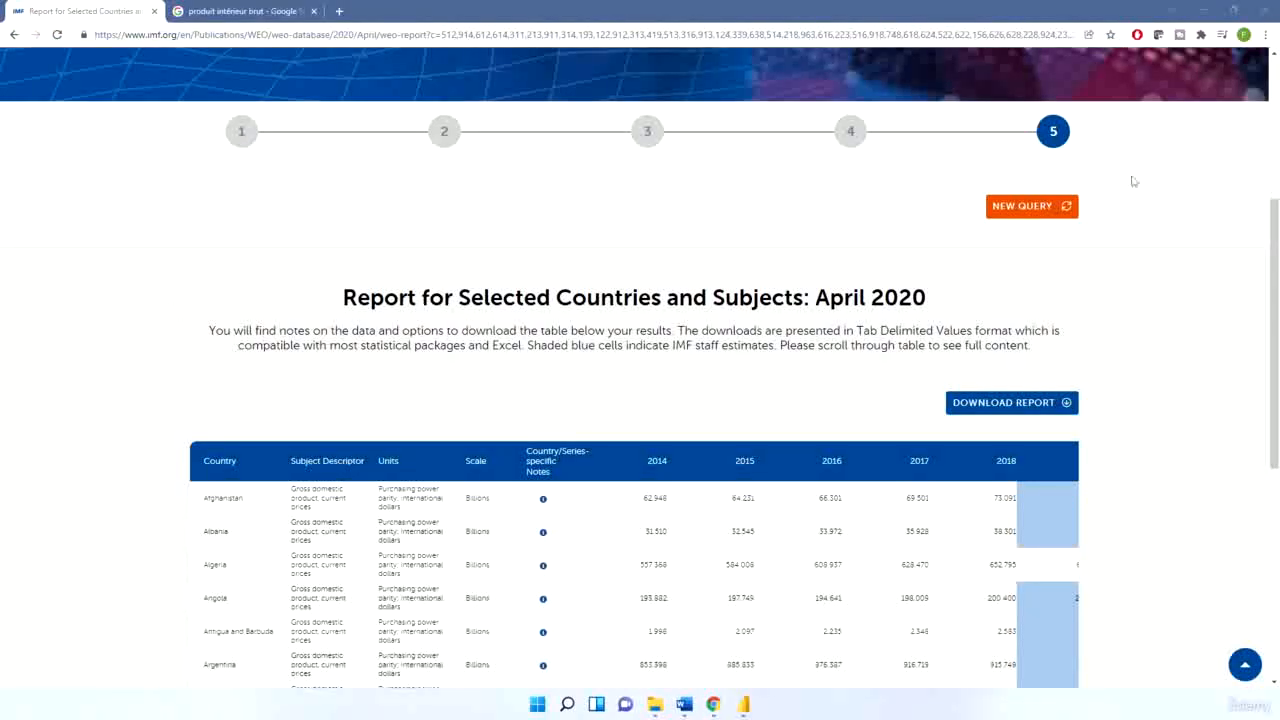
left_click(487, 36)
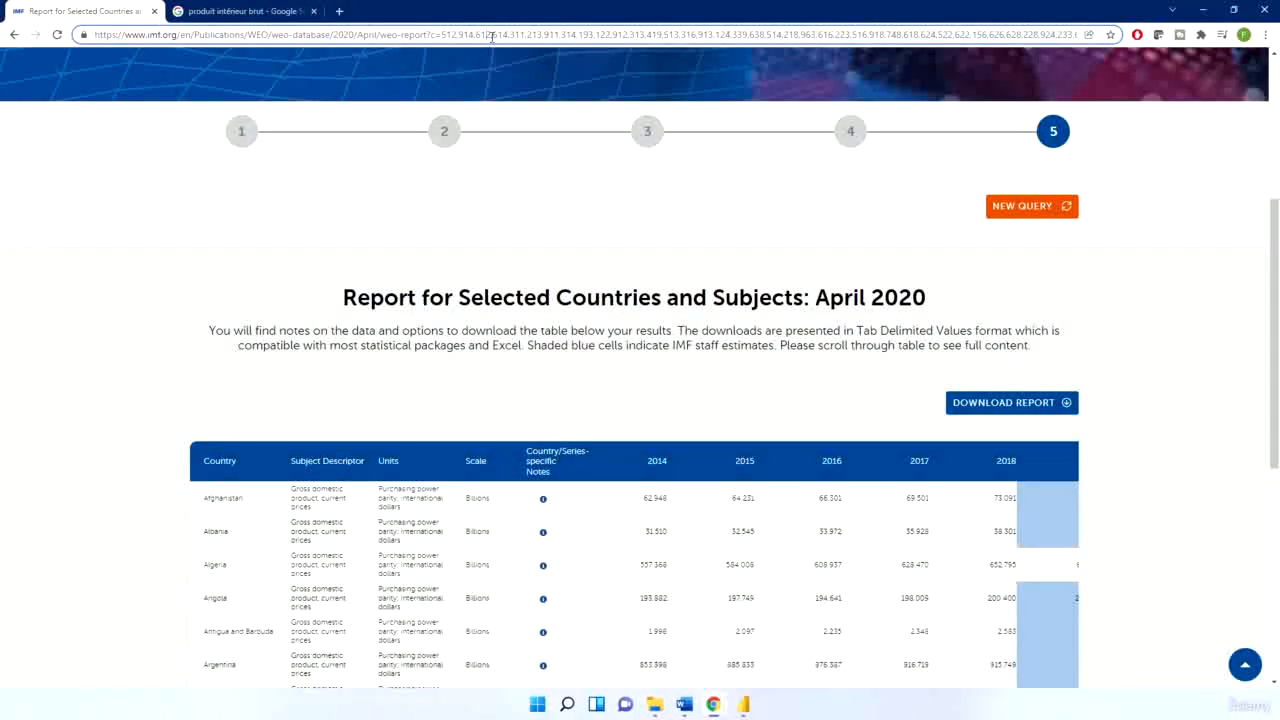
key("ctrl+a")
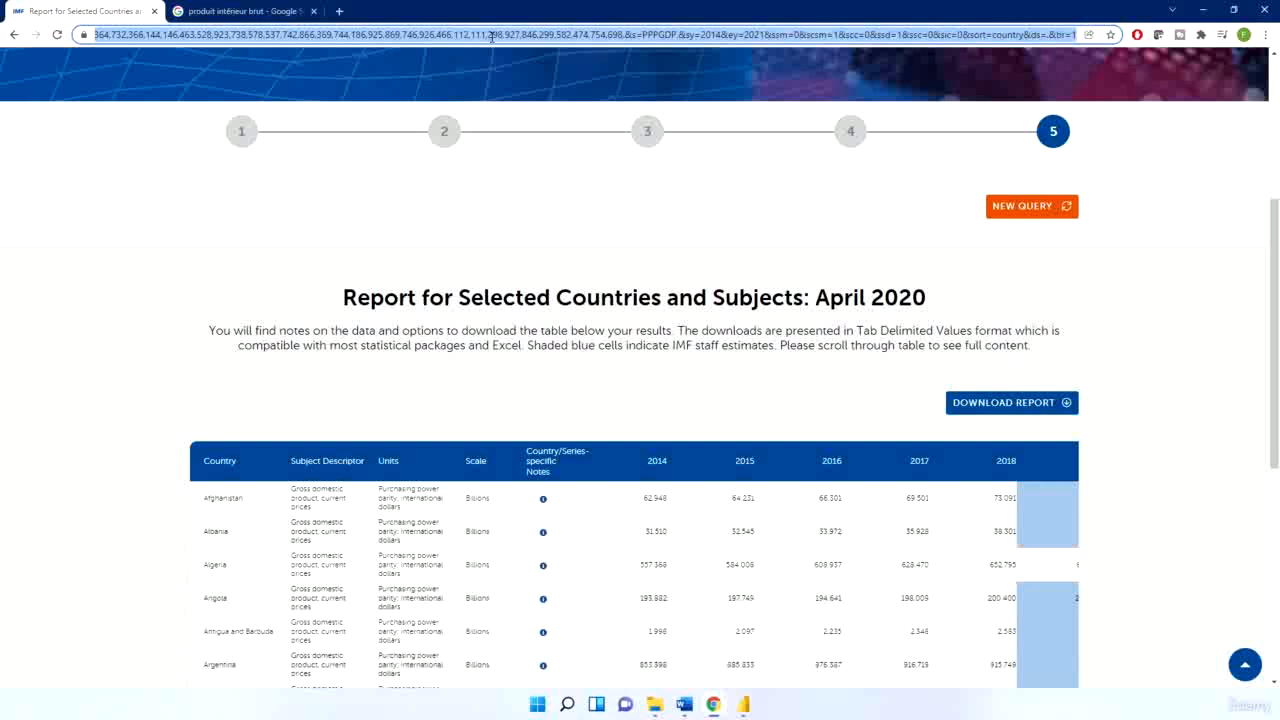
left_click(1203, 9)
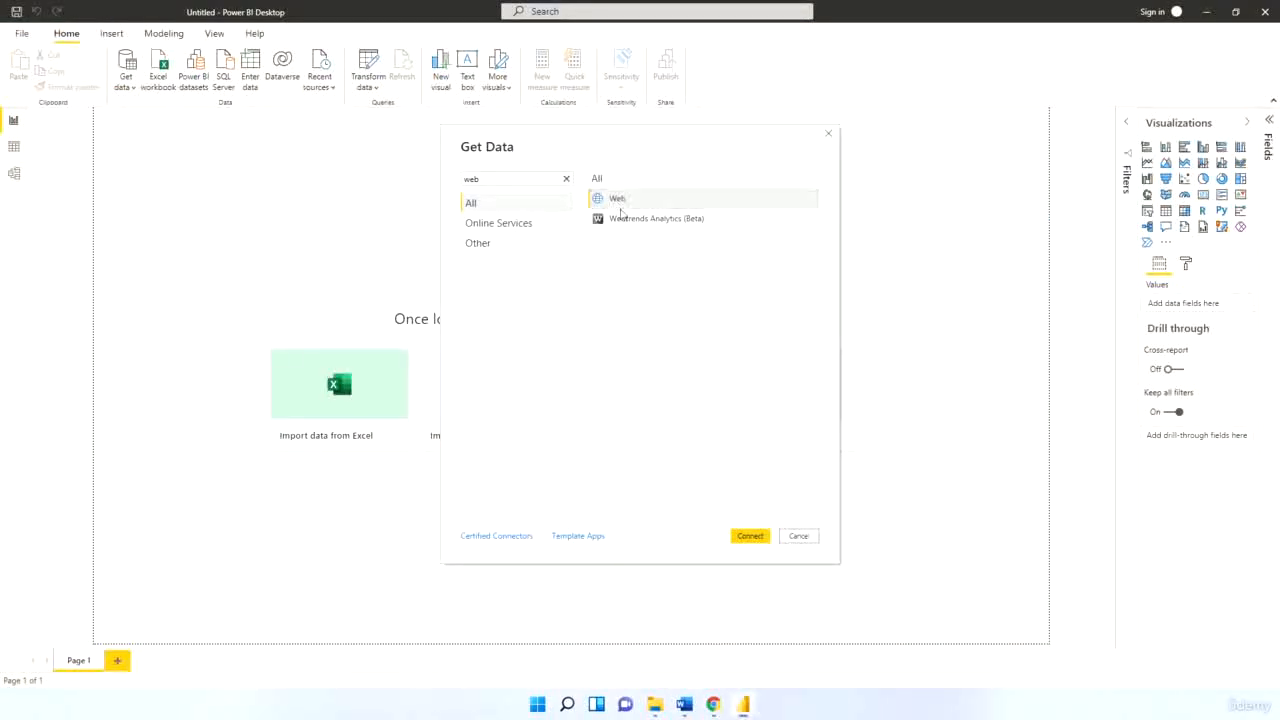
left_click(746, 539)
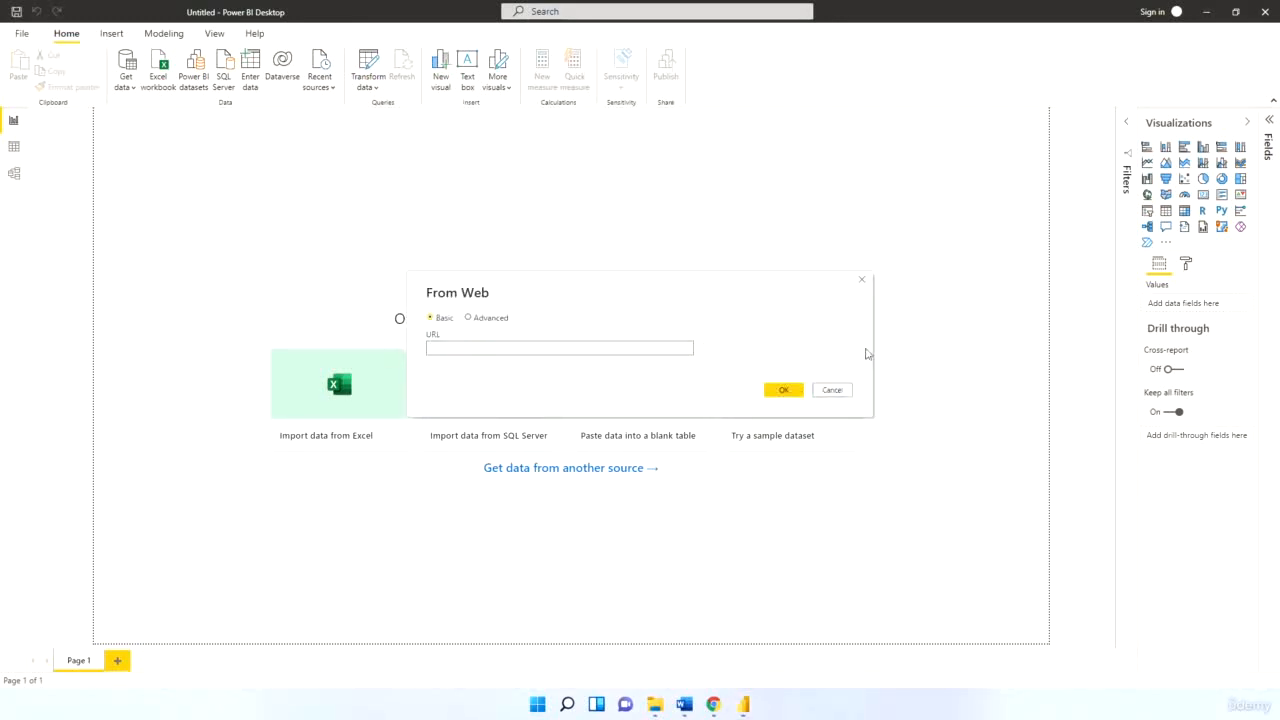
key("ctrl+v")
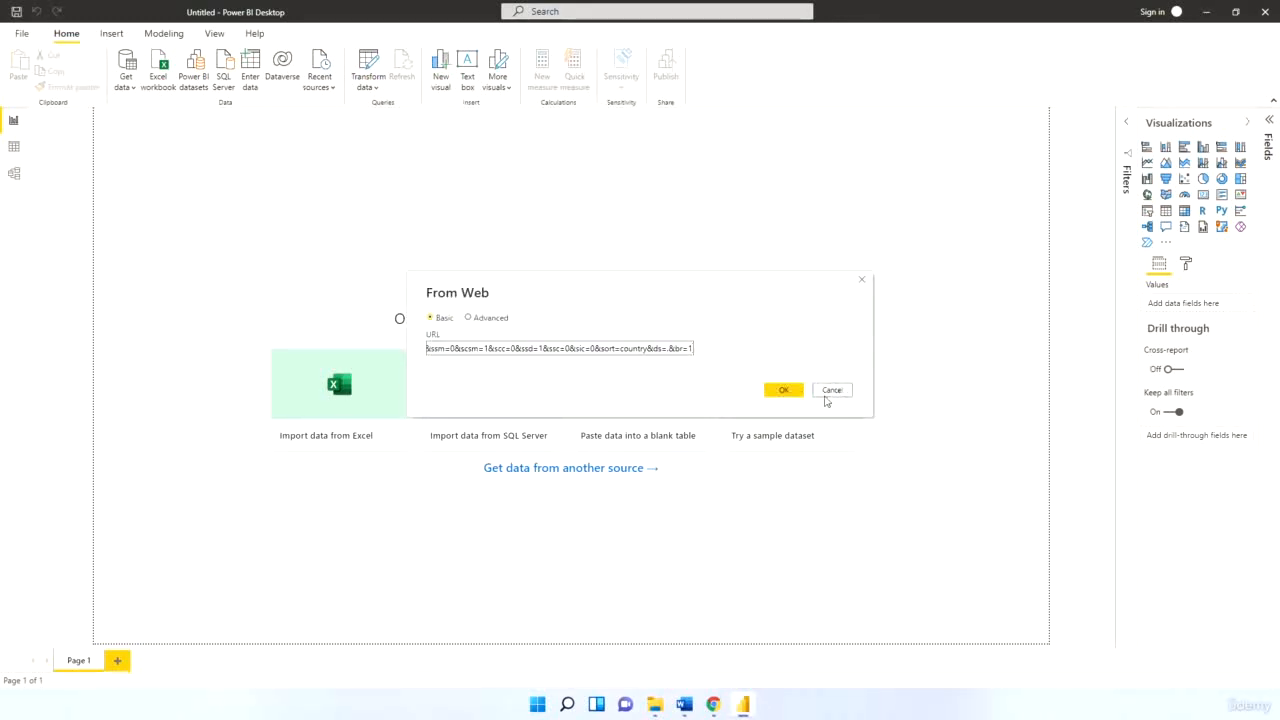
left_click(783, 390)
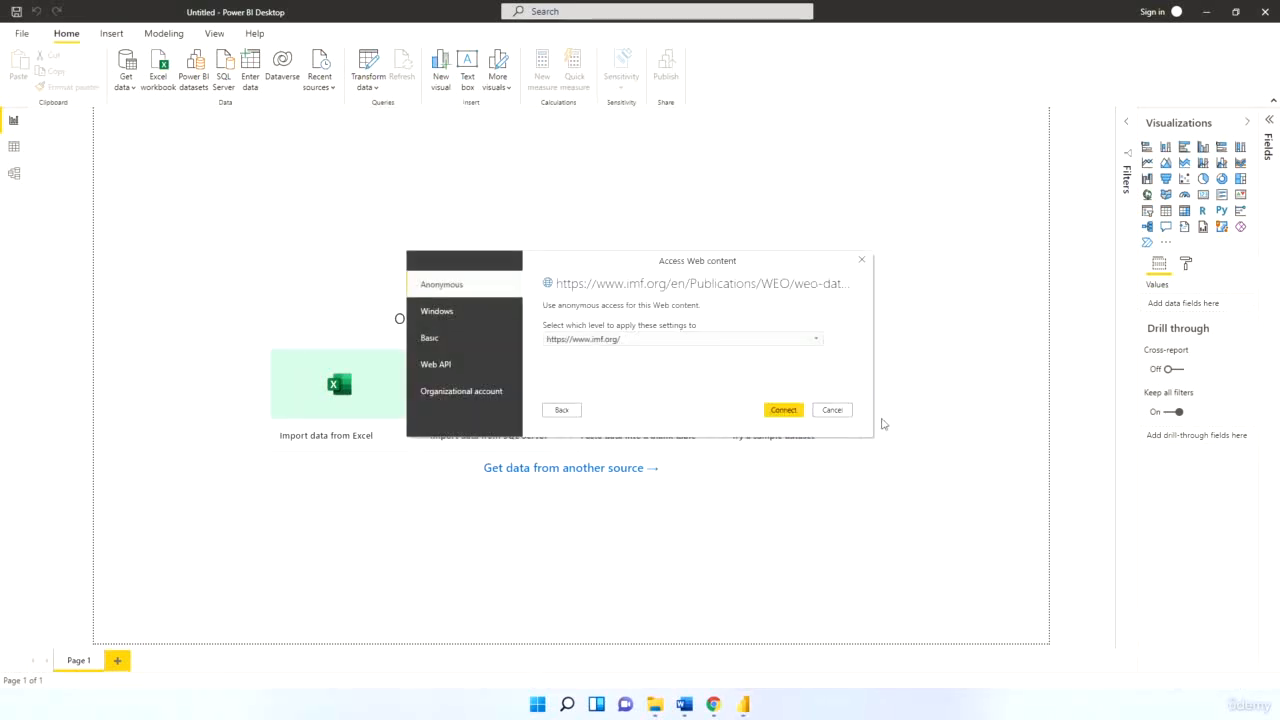
left_click(784, 410)
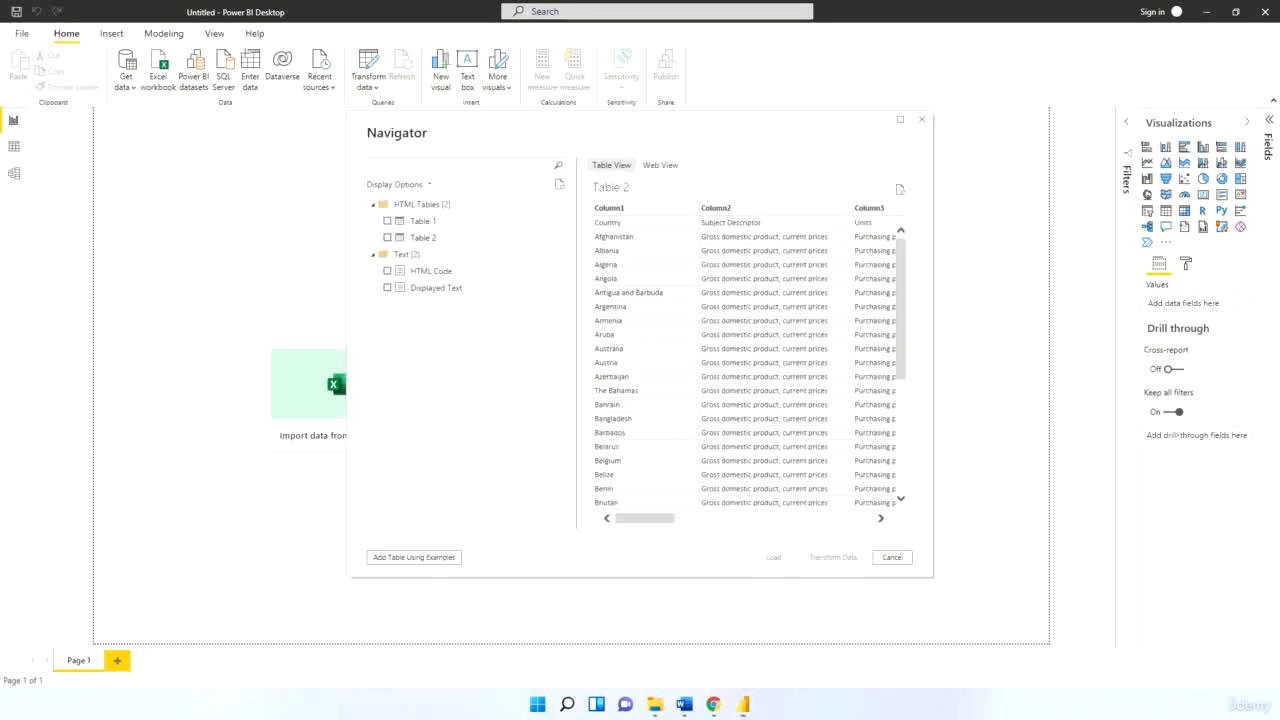
Compare the previews of Table 1 and Table 2 and check the web view of the source page
left_click(428, 223)
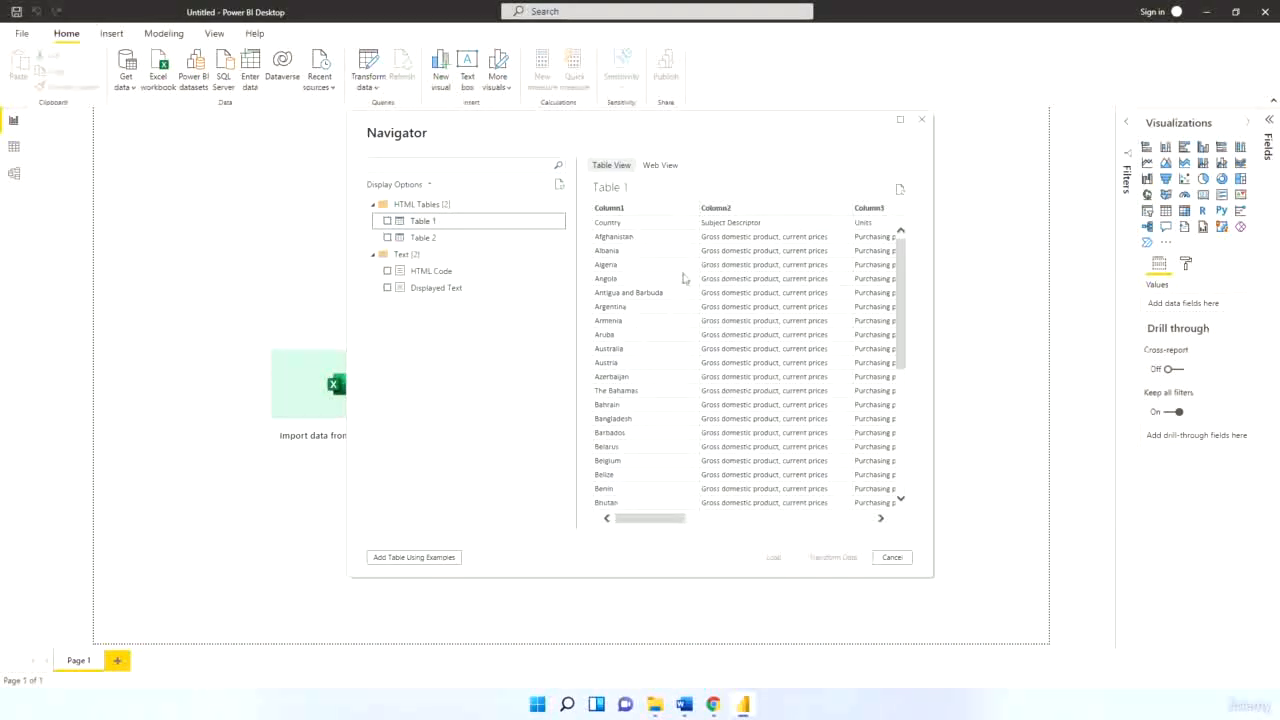
left_click(663, 167)
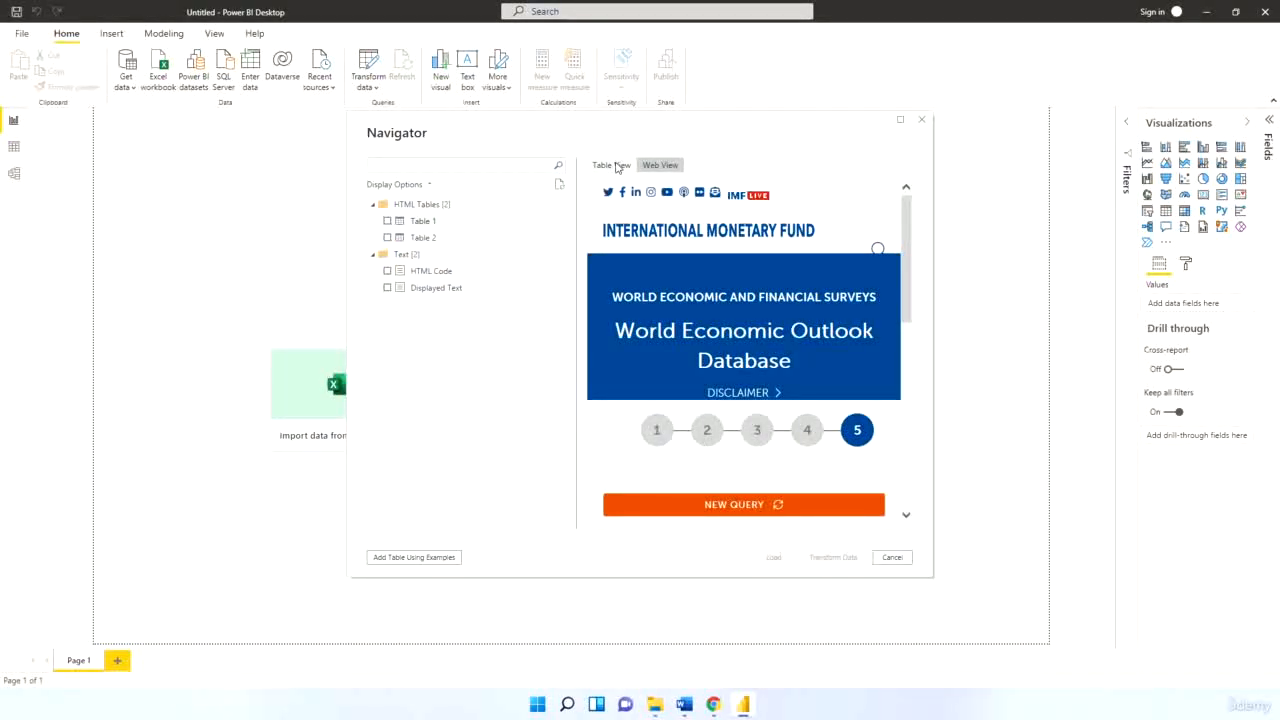
left_click(617, 167)
left_click(418, 242)
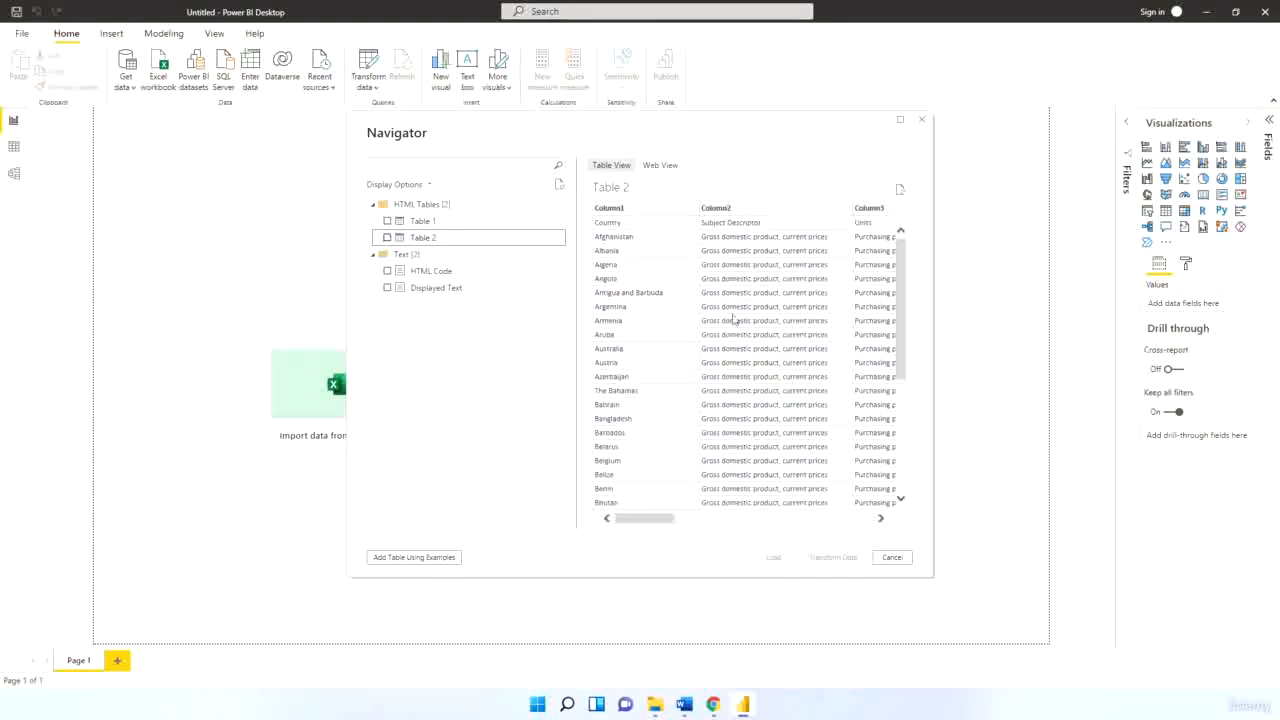
left_click_drag(655, 521, 620, 520)
left_click(416, 224)
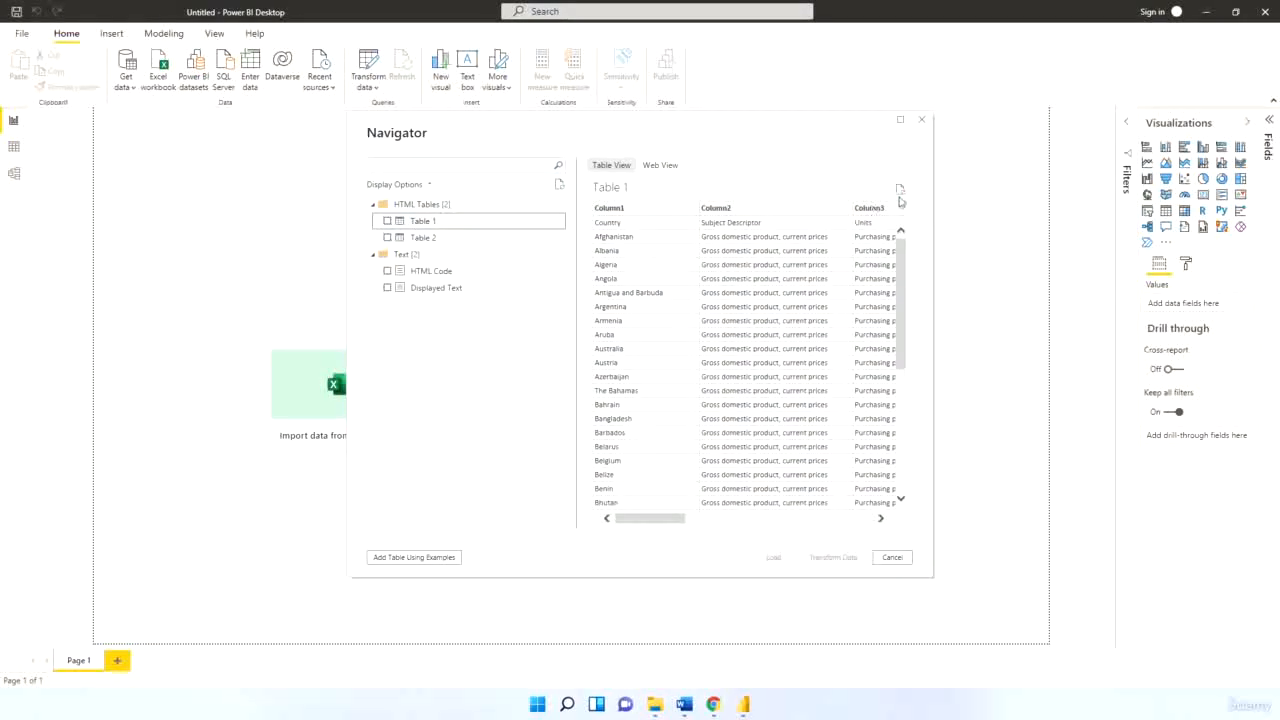
Choose Table 1 for transformation in Power Query Editor and reposition the editor window over the report
left_click(388, 221)
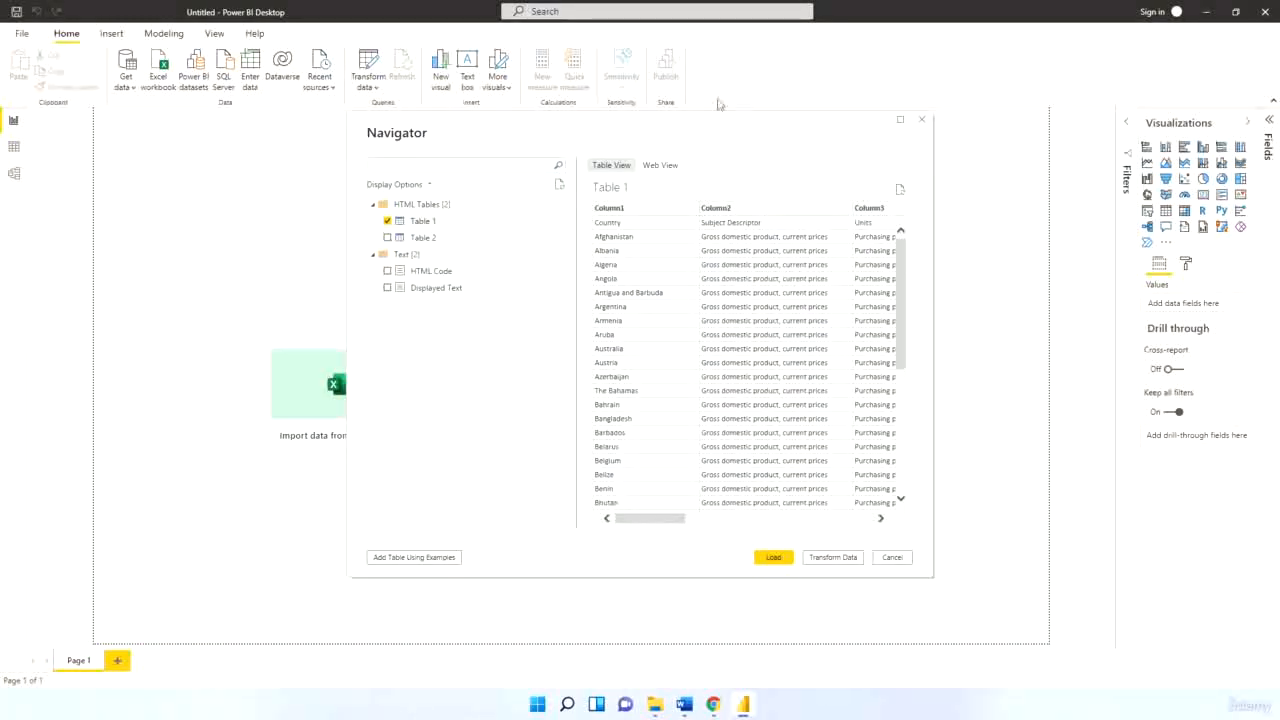
left_click(832, 557)
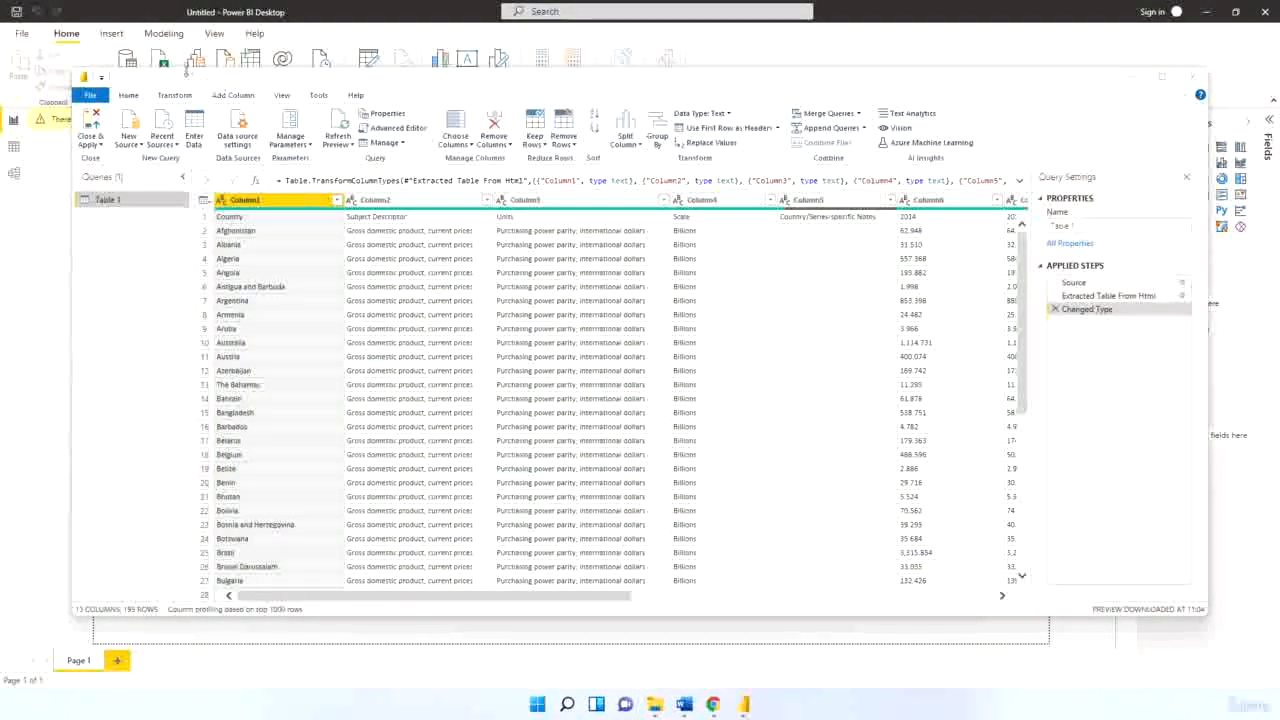
left_click_drag(190, 79, 274, 250)
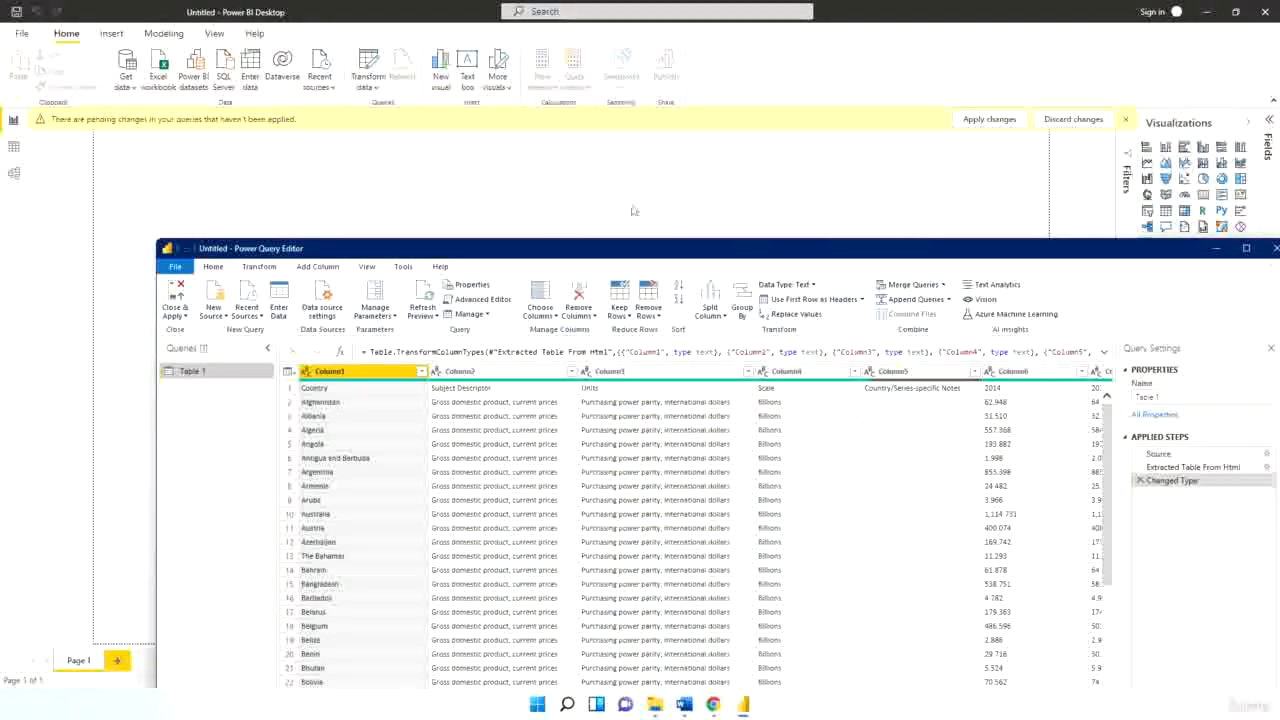
left_click_drag(523, 243, 457, 120)
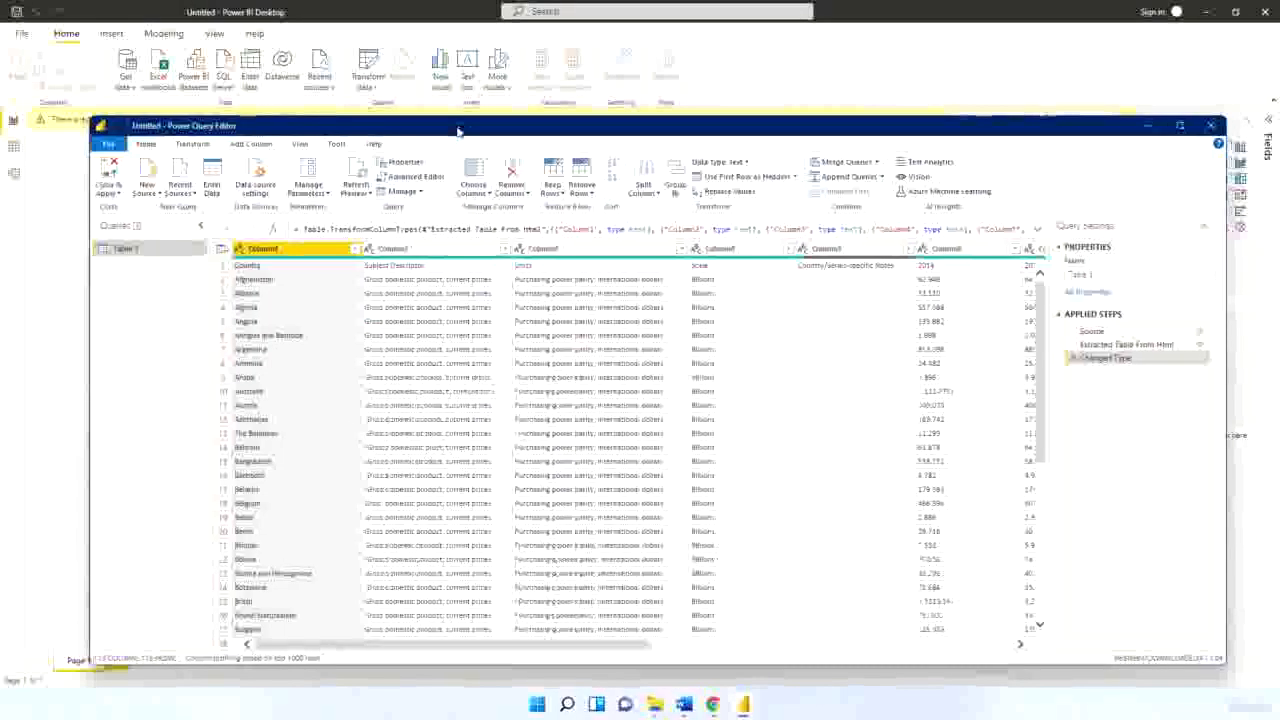
left_click(743, 705)
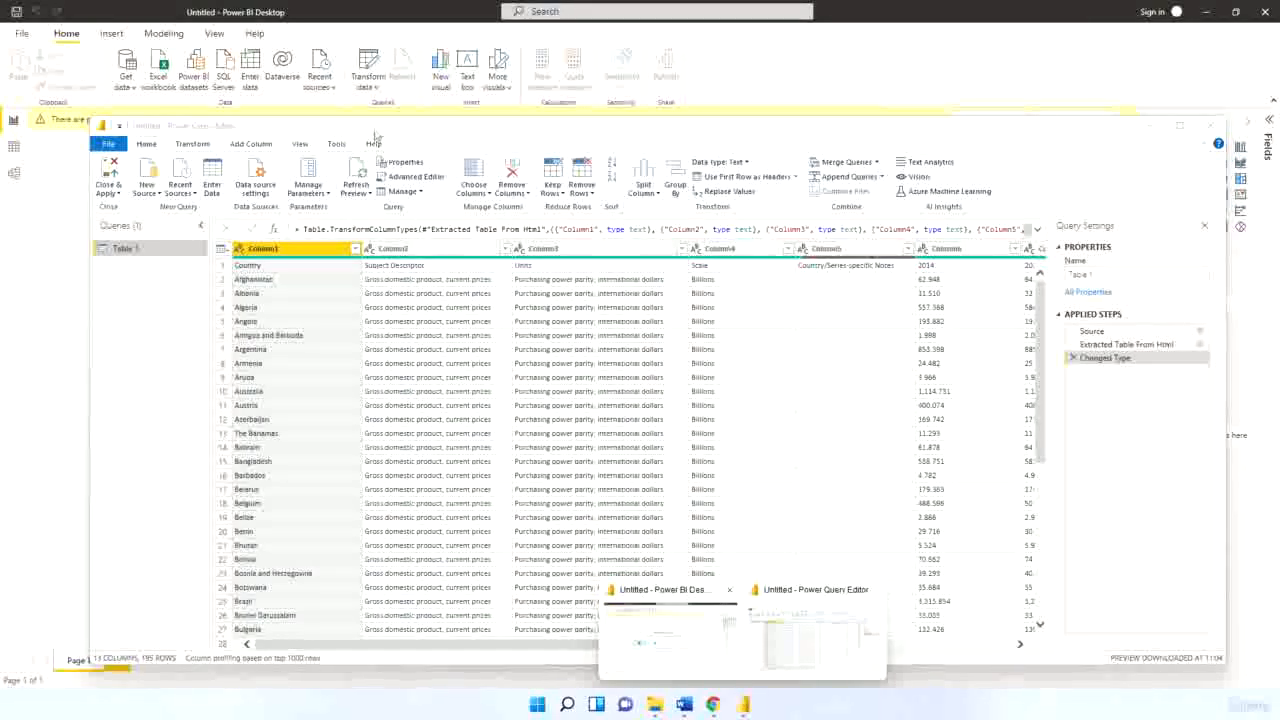
left_click_drag(394, 132, 380, 115)
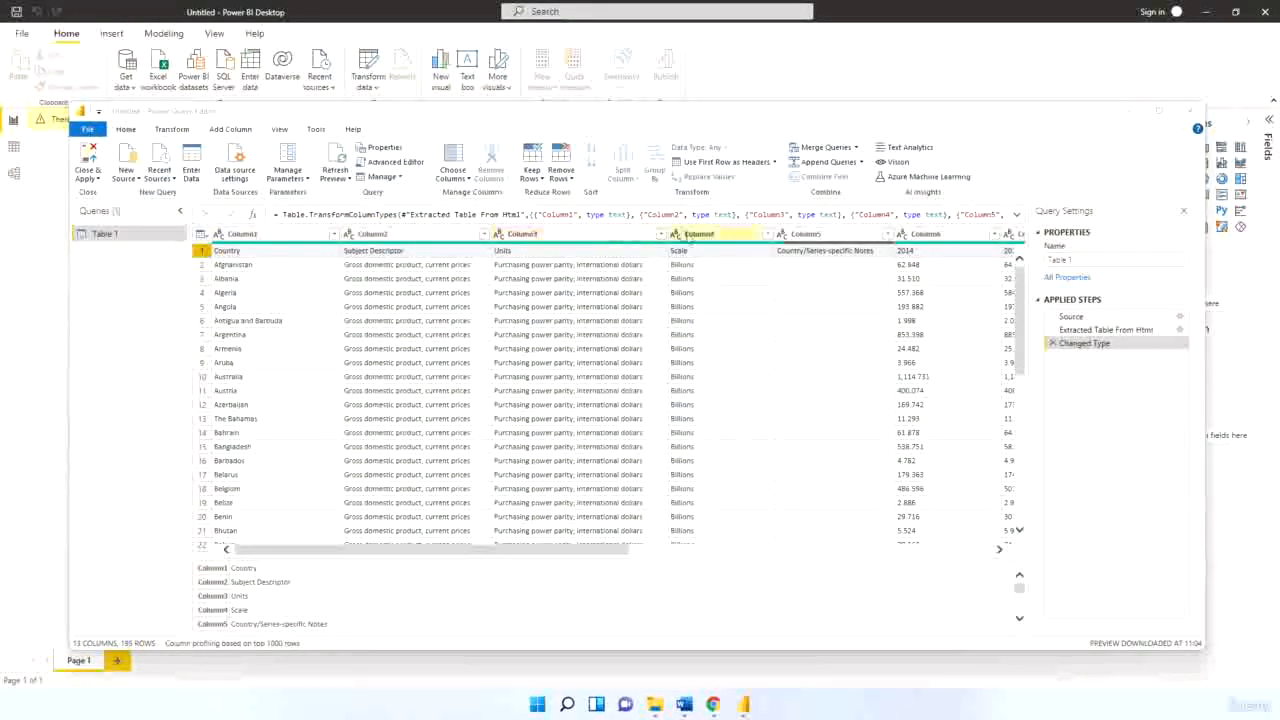
Promote the first row of Table 1, containing Country, Subject Descriptor and the years, to column headers
left_click(278, 252)
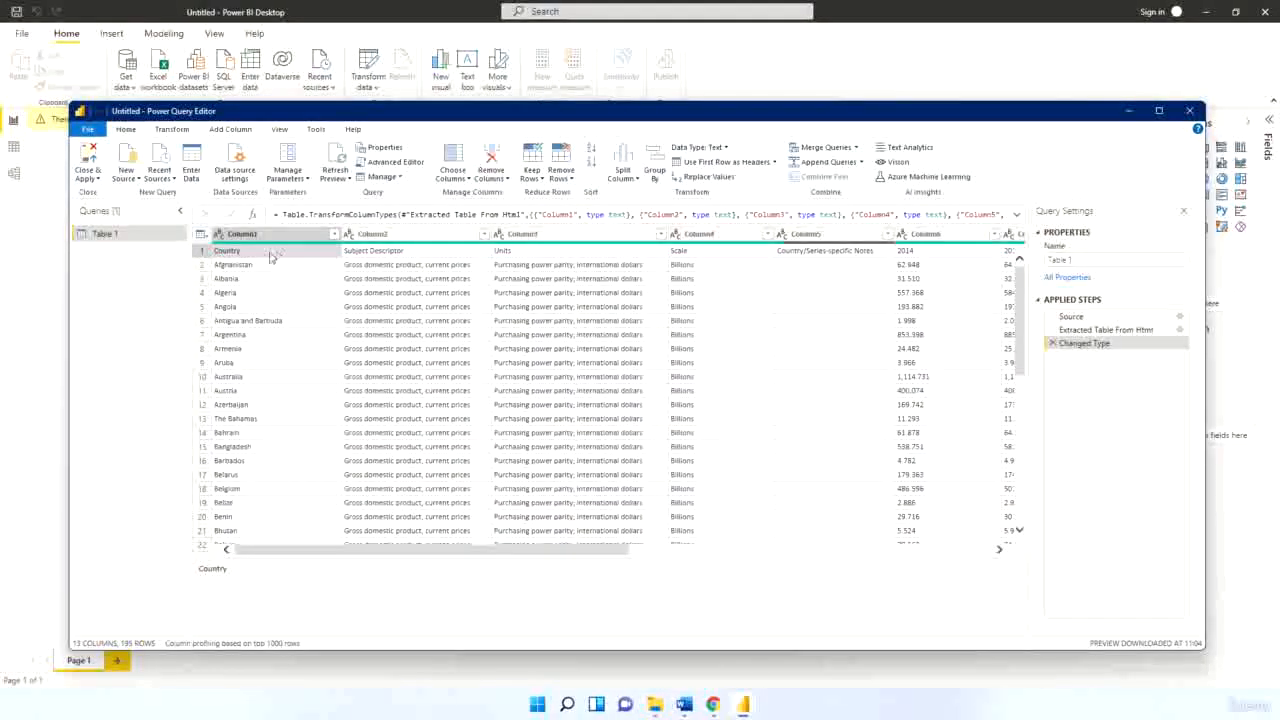
key("Right")
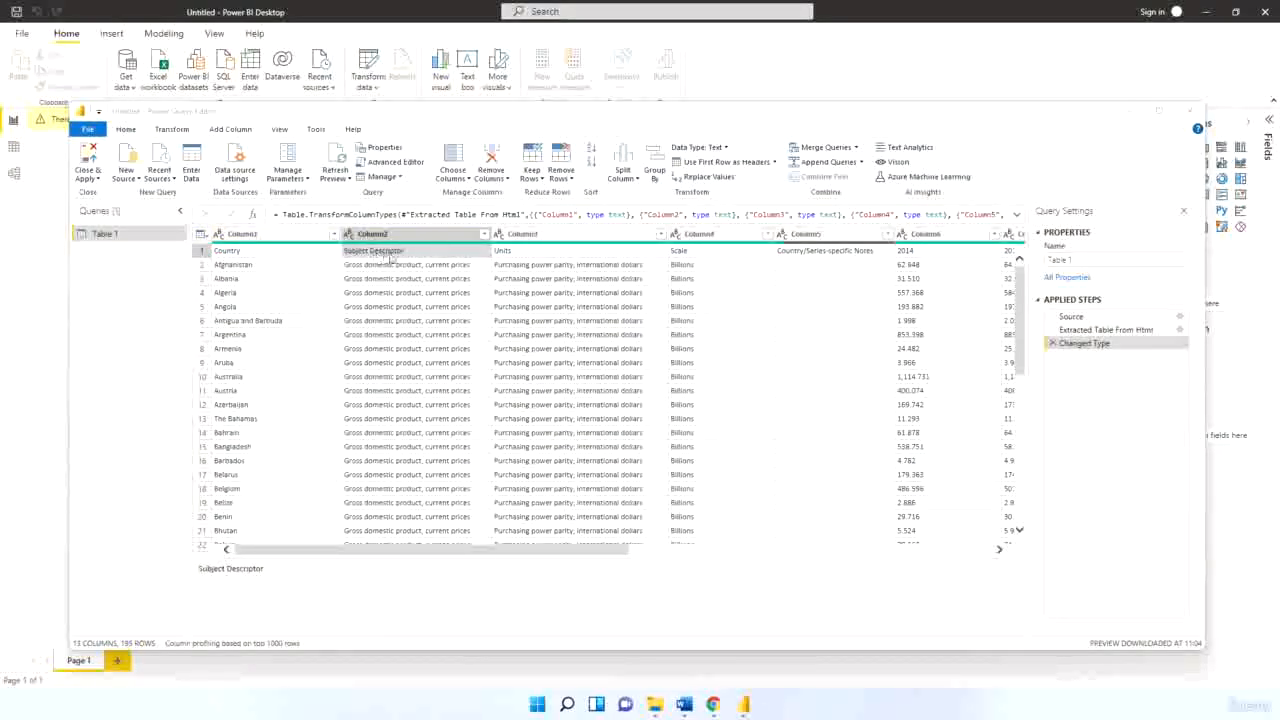
left_click(706, 163)
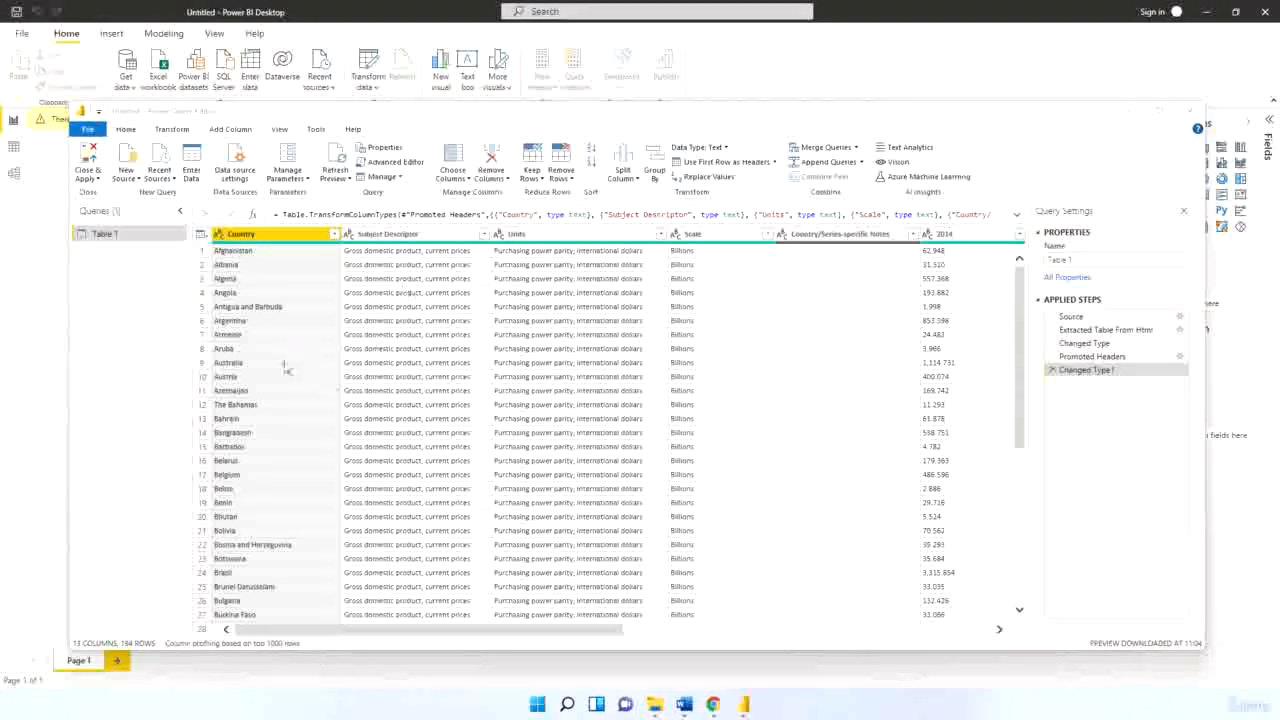
Remove the Units and Country/Series-specific Notes columns from Table 1
left_click(551, 236)
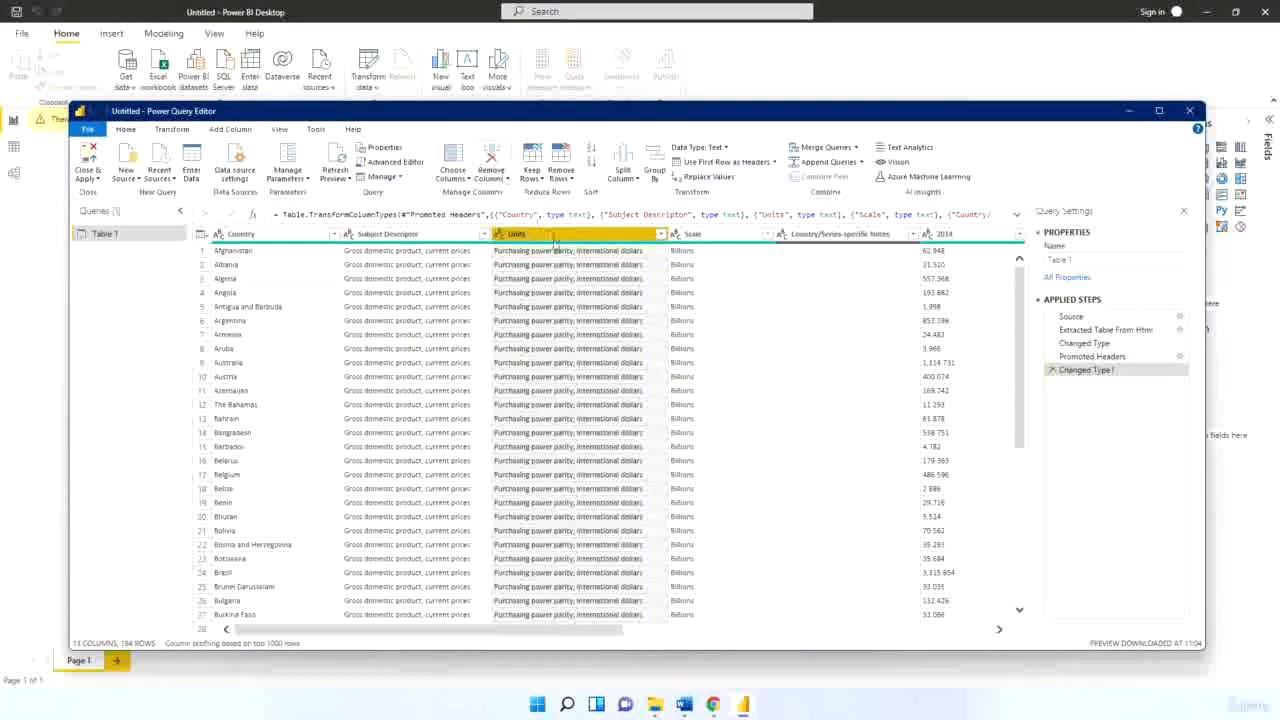
right_click(555, 241)
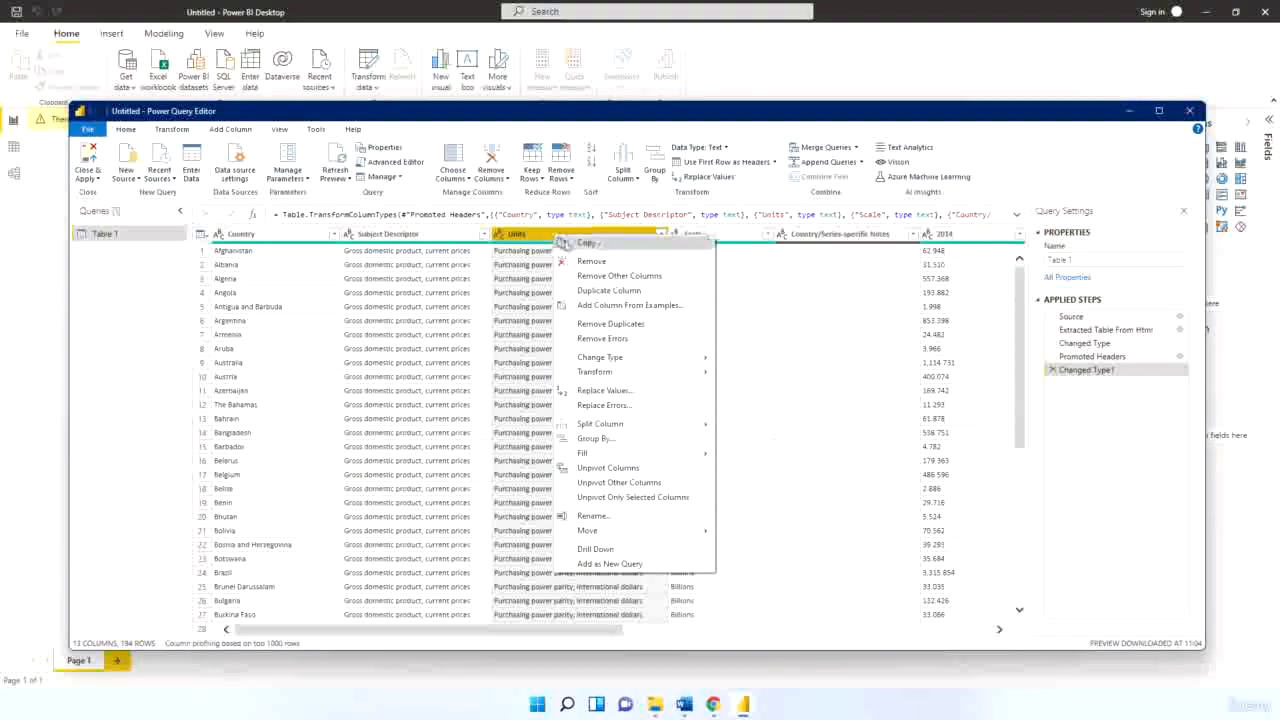
left_click(590, 261)
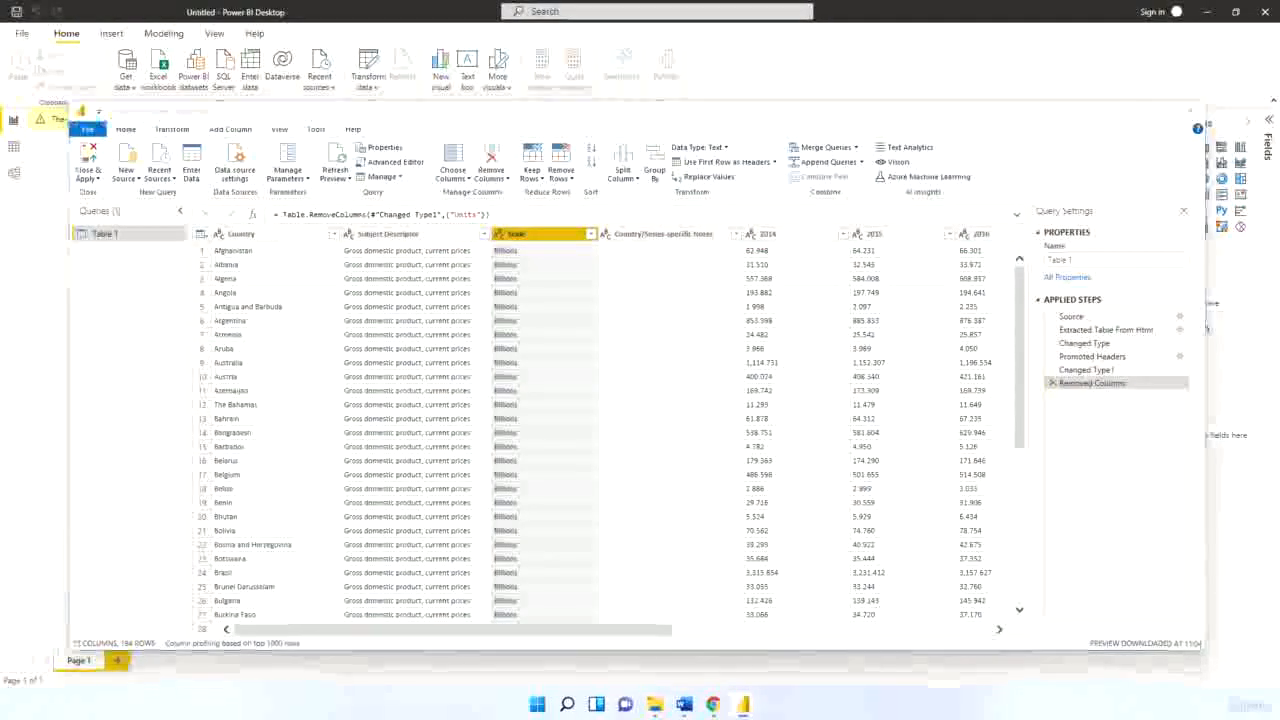
right_click(660, 237)
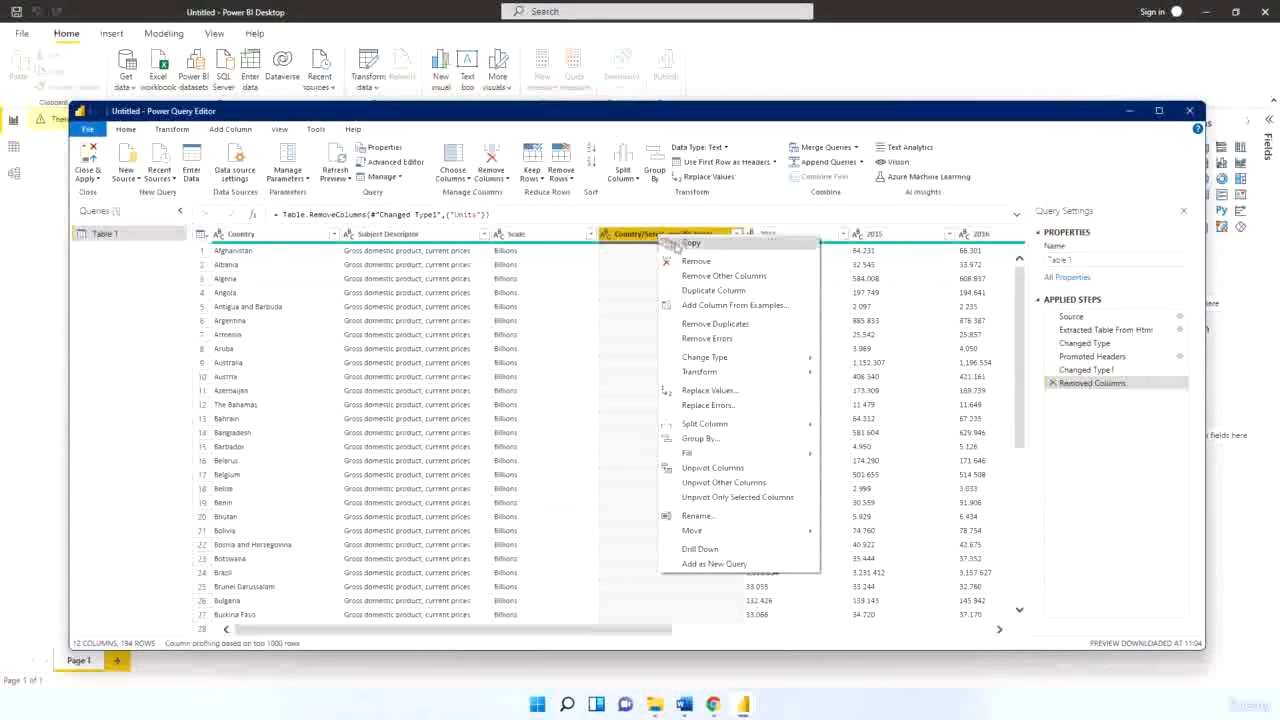
left_click(686, 261)
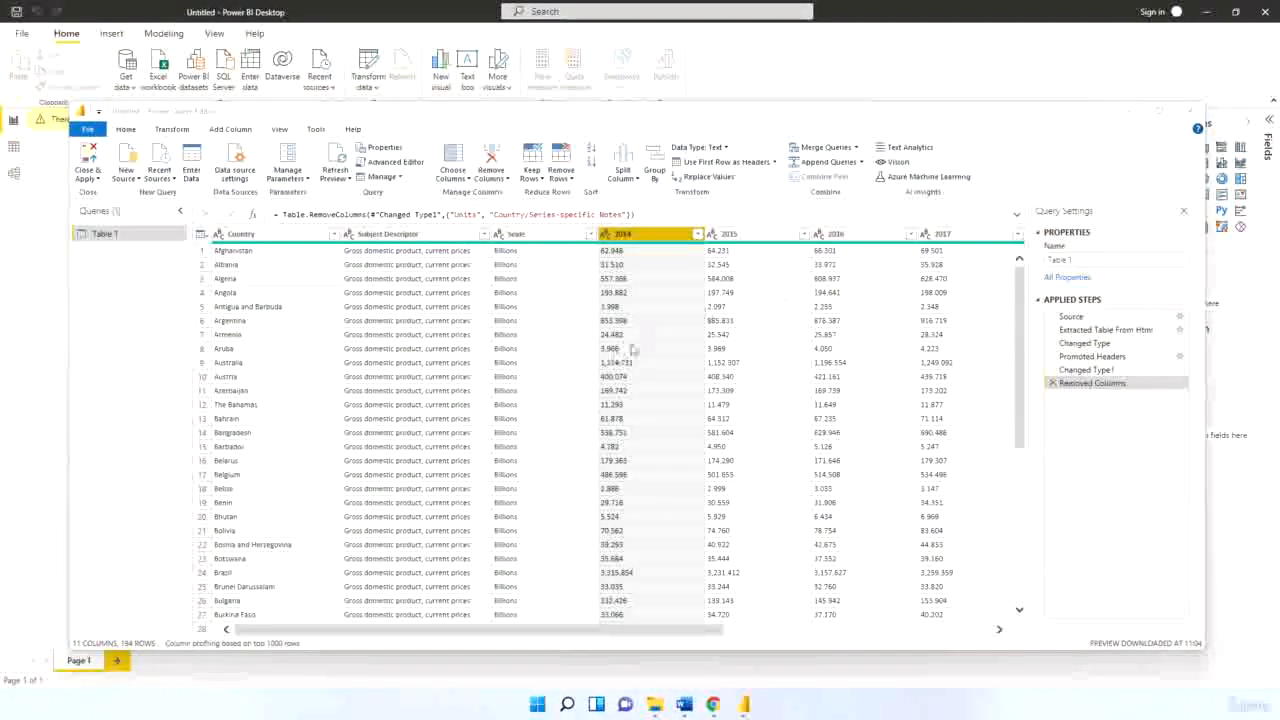
Unpivot the year columns 2014 to 2021 into attribute and value columns, and inspect the Afghanistan rows
left_click(643, 308)
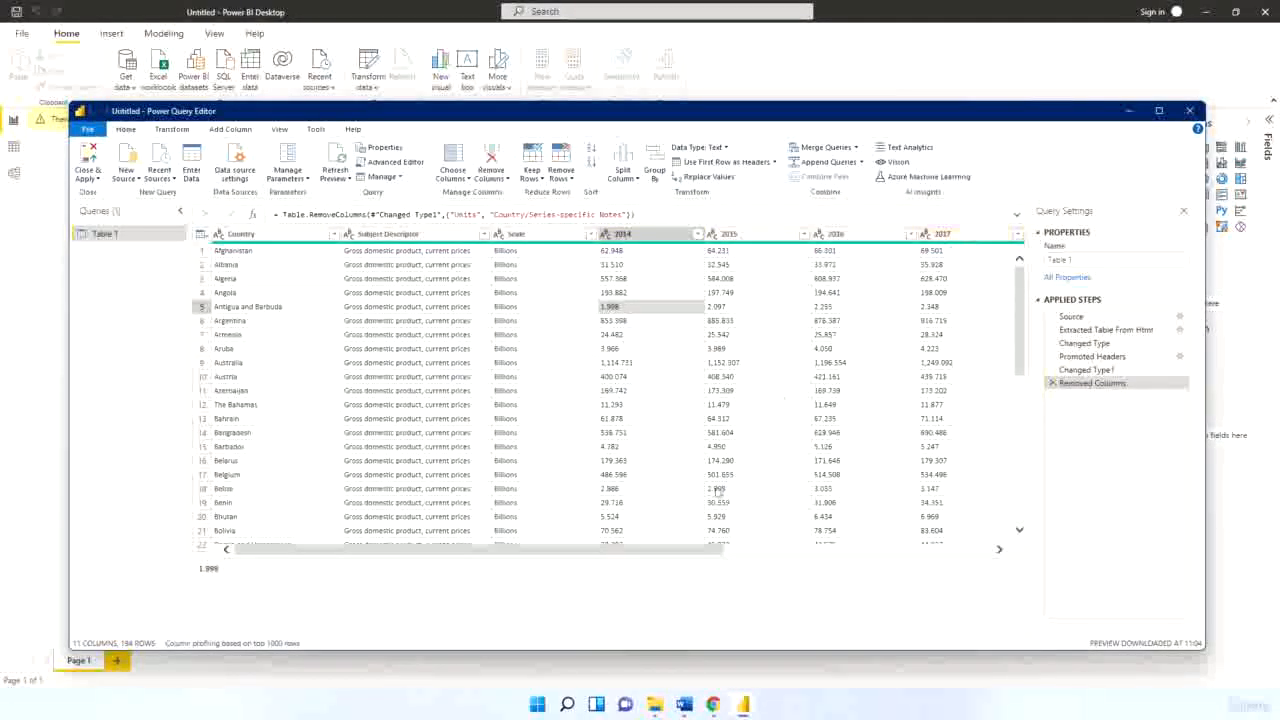
left_click_drag(697, 548, 671, 547)
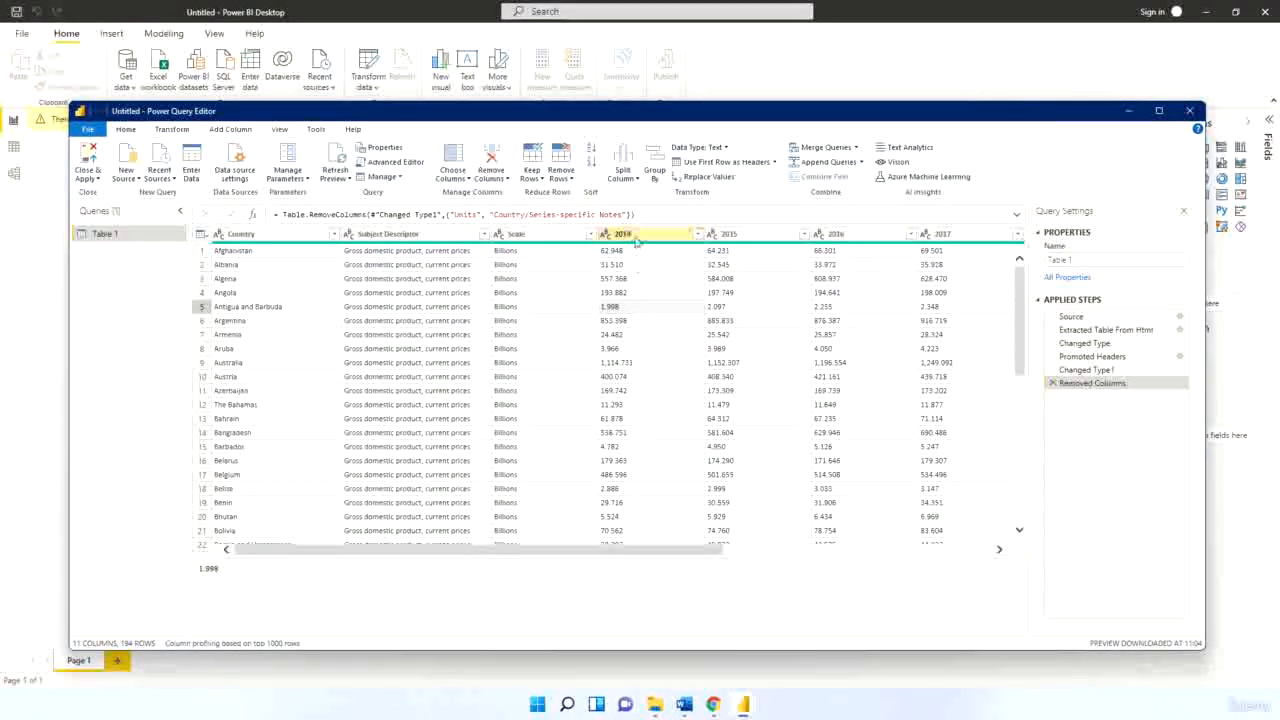
left_click(636, 240)
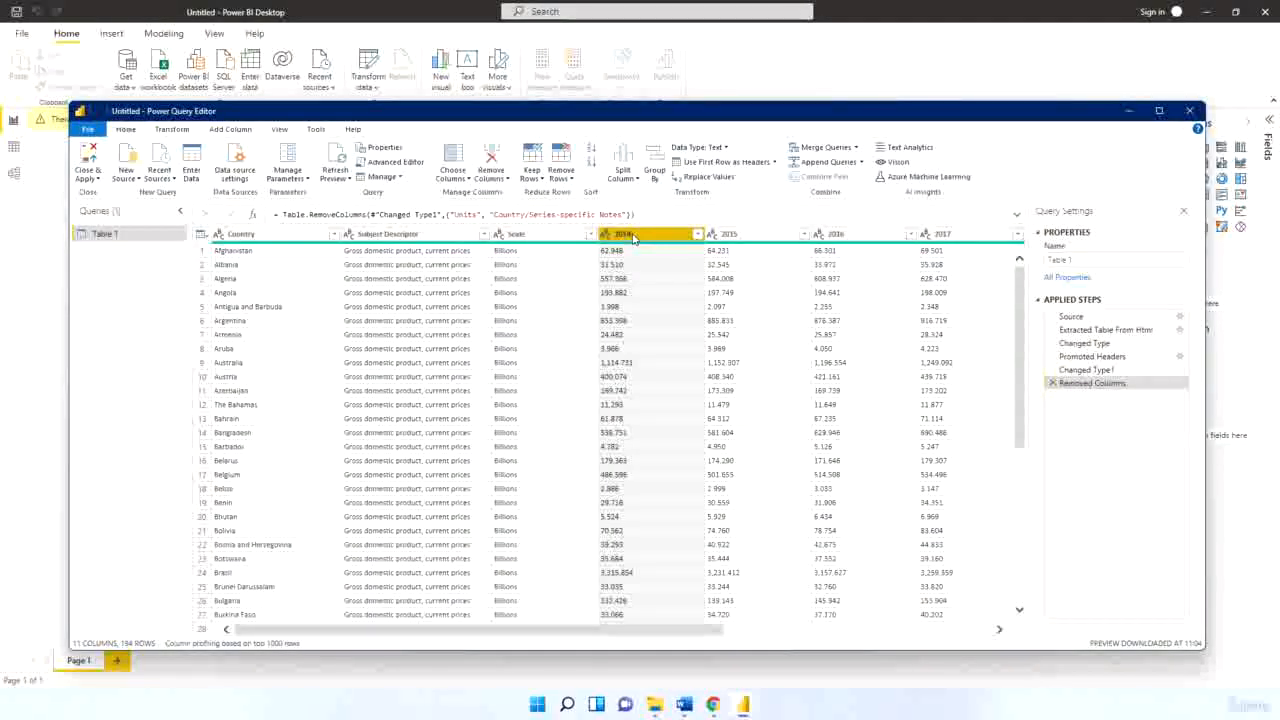
key("shift+Right")
key("shift+Right")
key("shift+Right")
key("shift+Right")
key("shift+Right")
key("shift+Right")
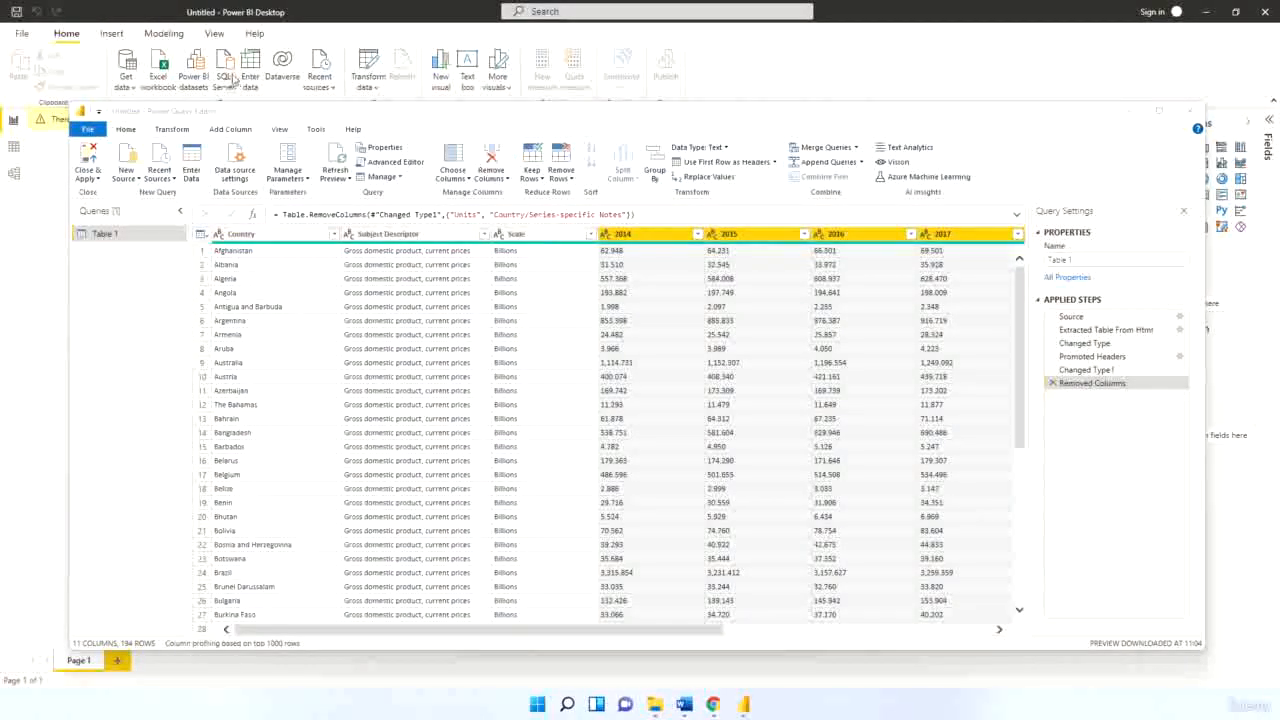
left_click(179, 135)
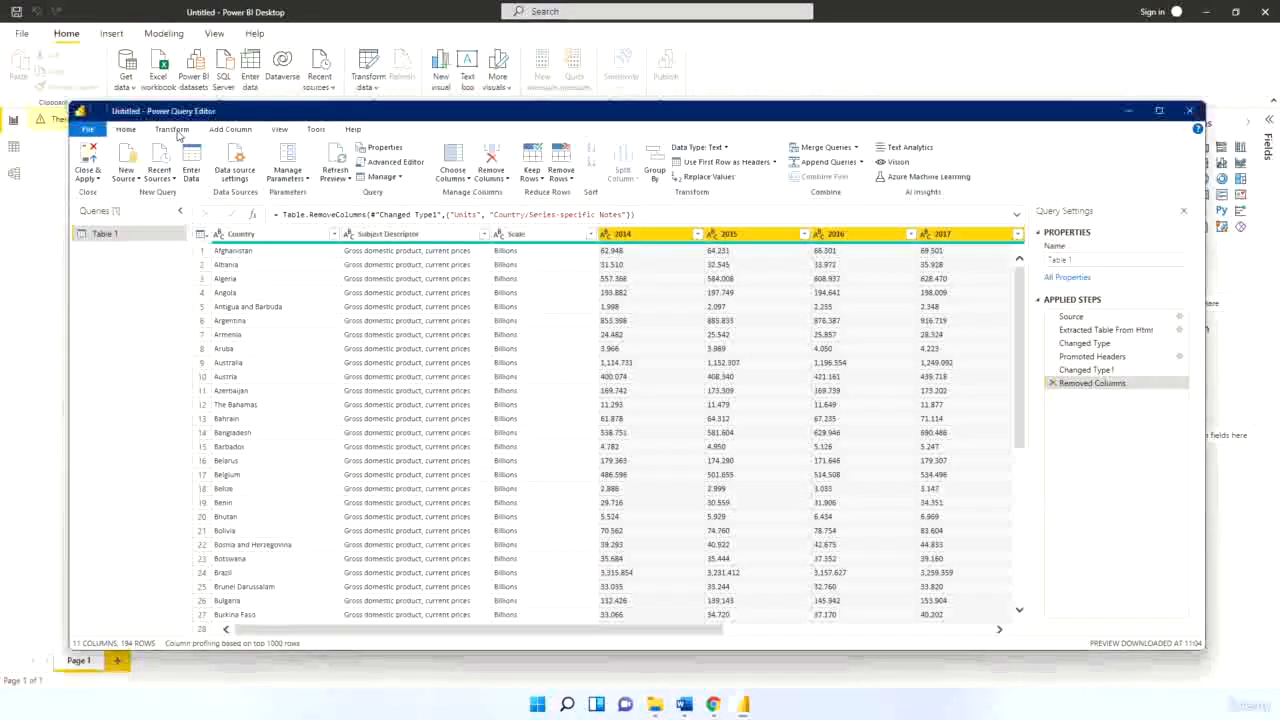
left_click(176, 131)
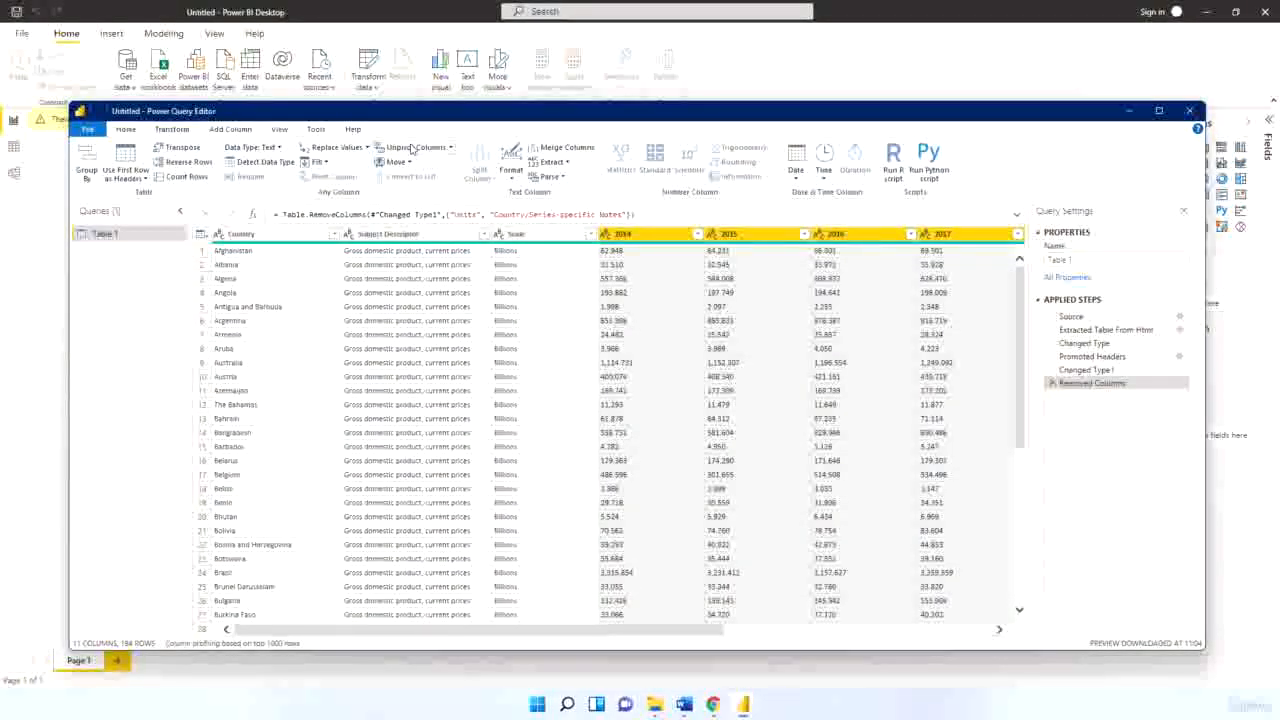
left_click(410, 148)
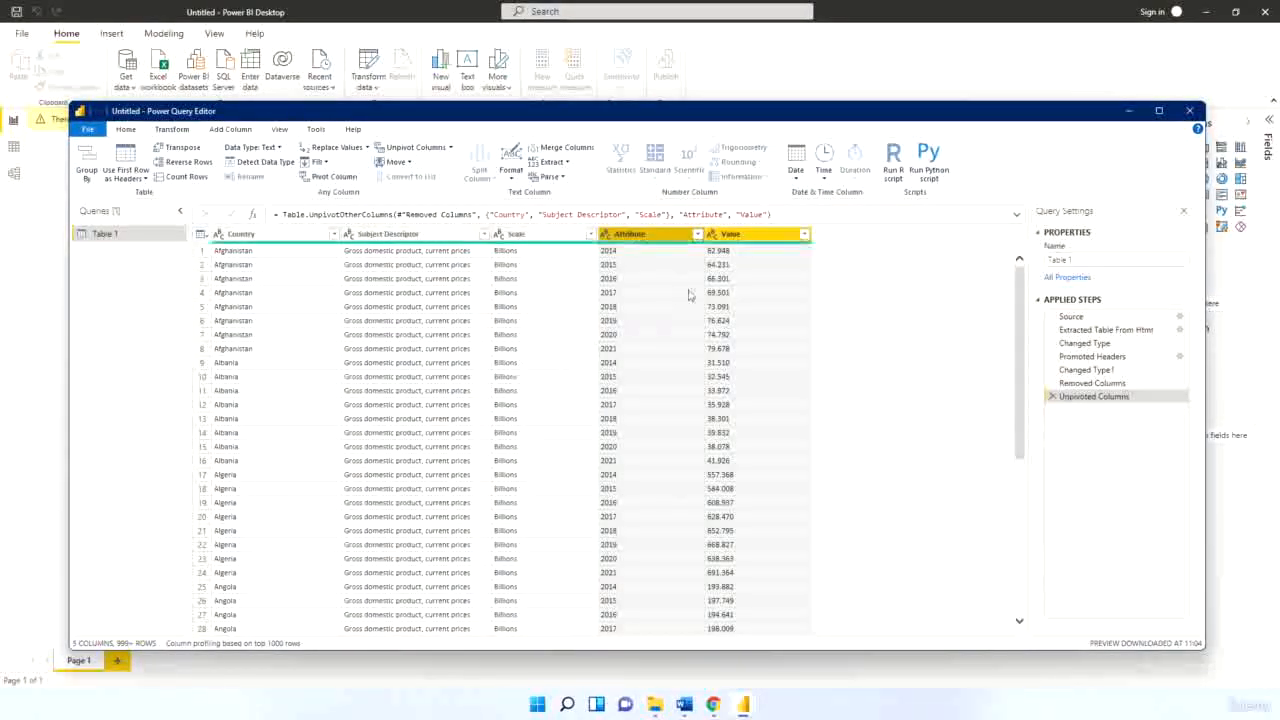
left_click(250, 306)
left_click(243, 254)
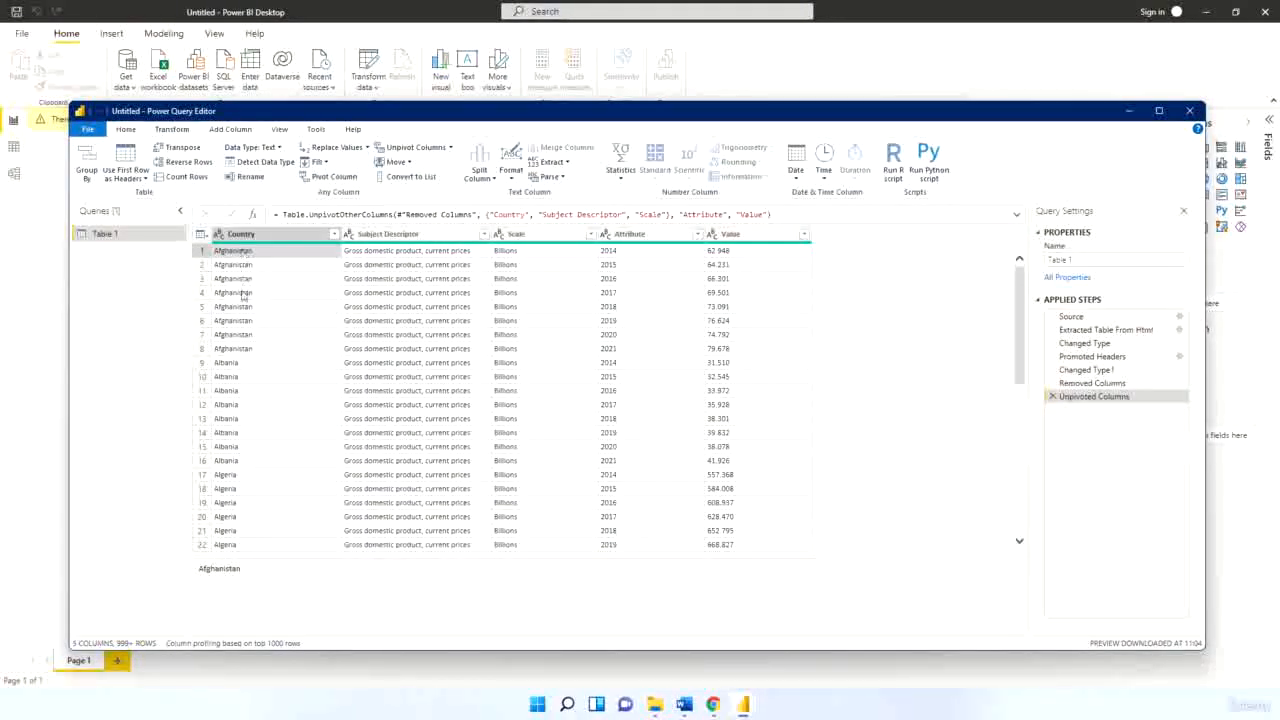
Inspect the unpivoted Afghanistan rows, comparing the country, year attribute and value cells
left_click(243, 292)
left_click(243, 347)
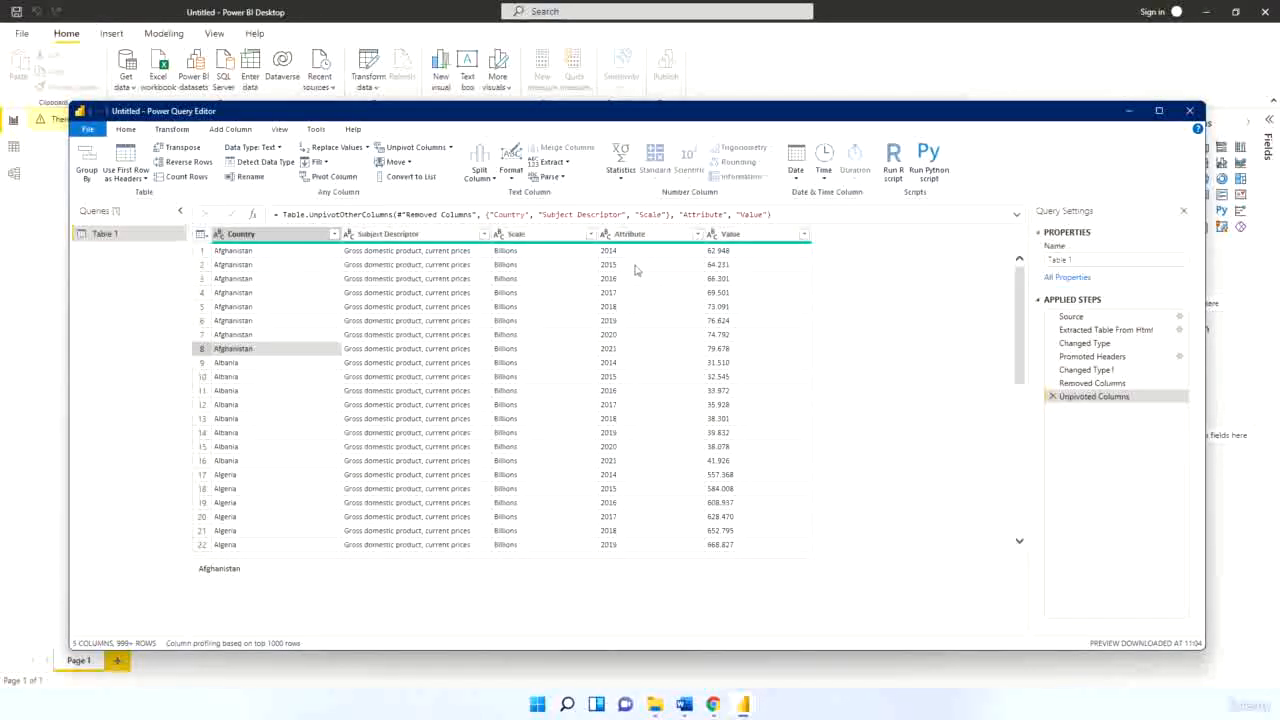
left_click(634, 266)
left_click(640, 293)
left_click(745, 266)
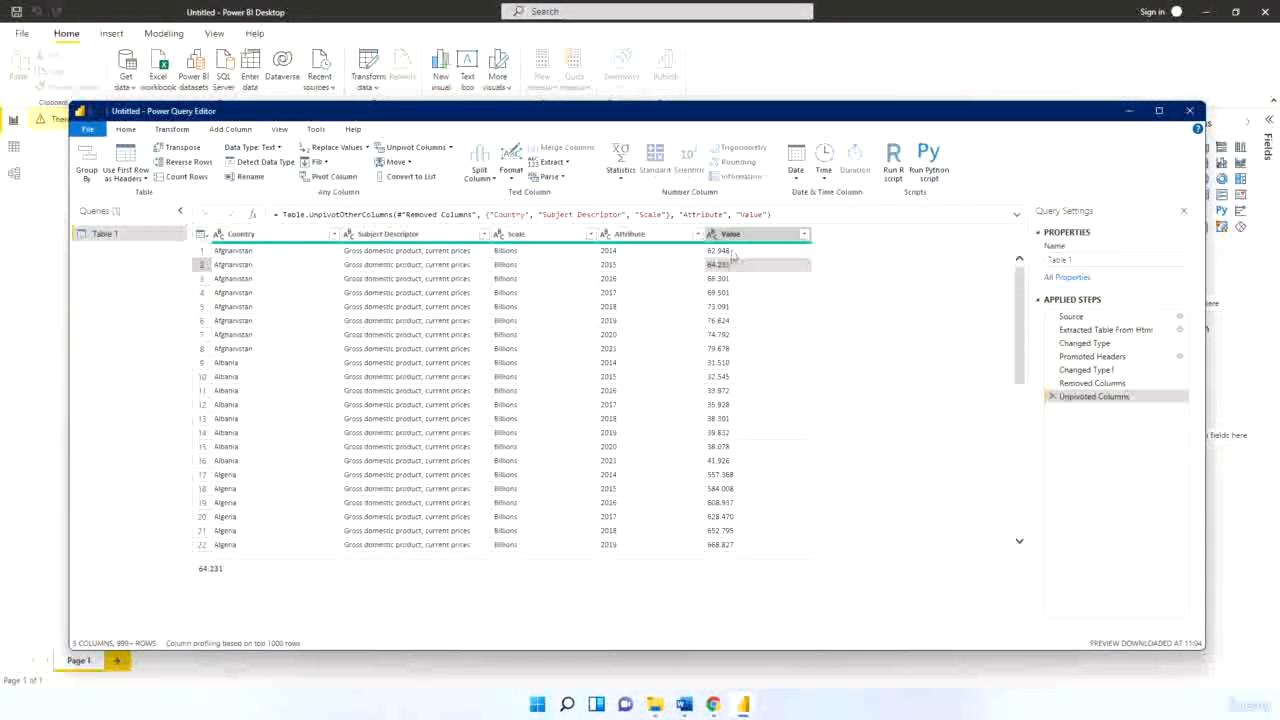
left_click(733, 253)
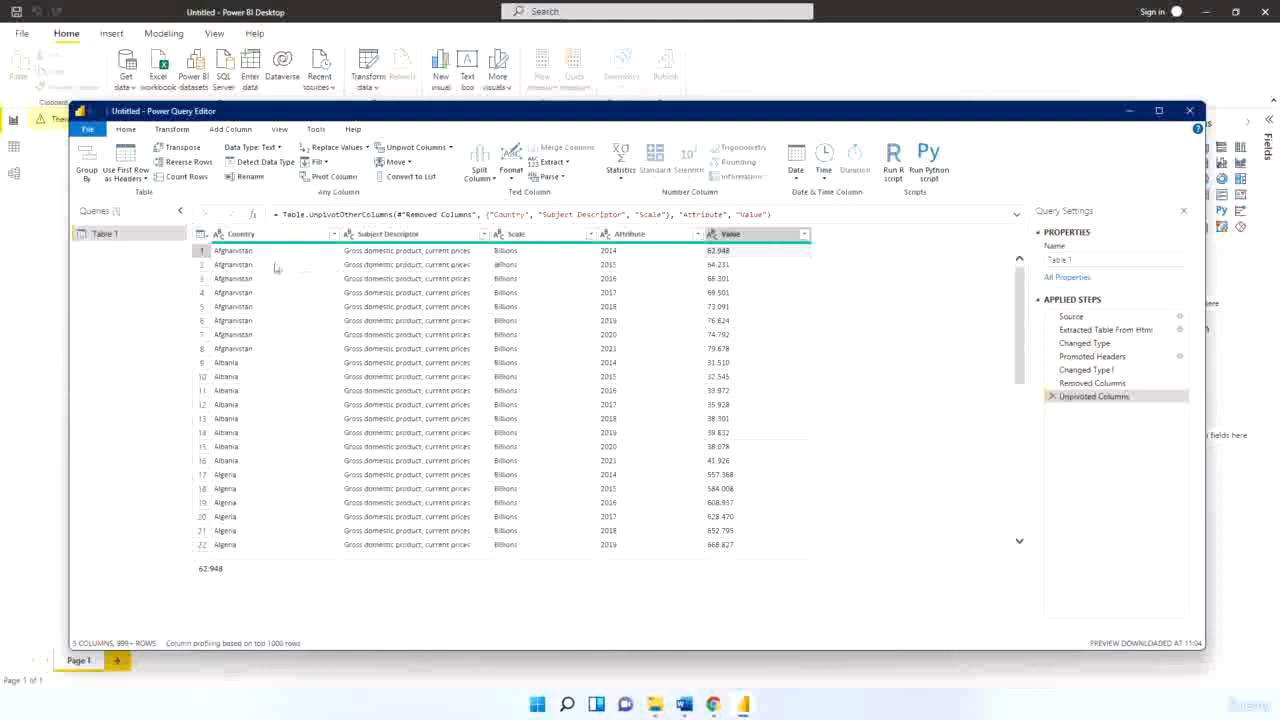
left_click(242, 266)
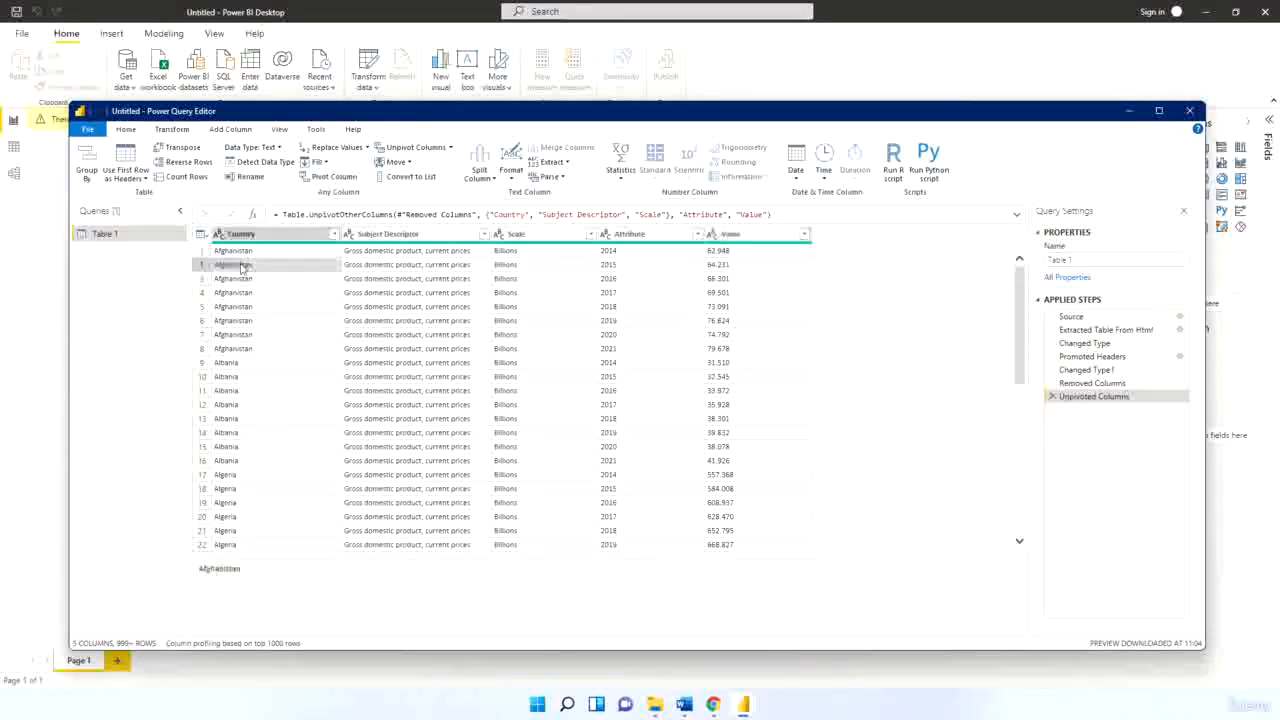
Delete the Unpivoted Columns applied step and review Afghanistan's figures in the separate 2014 to 2017 columns
left_click(1052, 397)
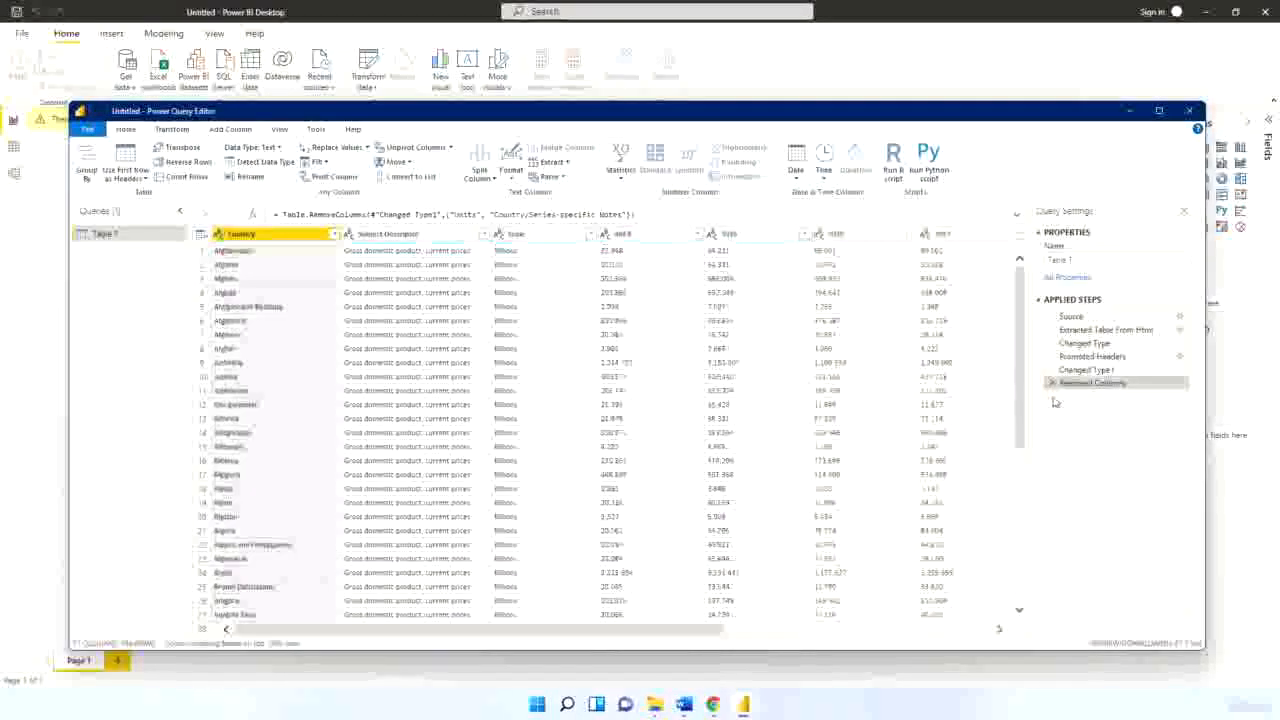
left_click(614, 252)
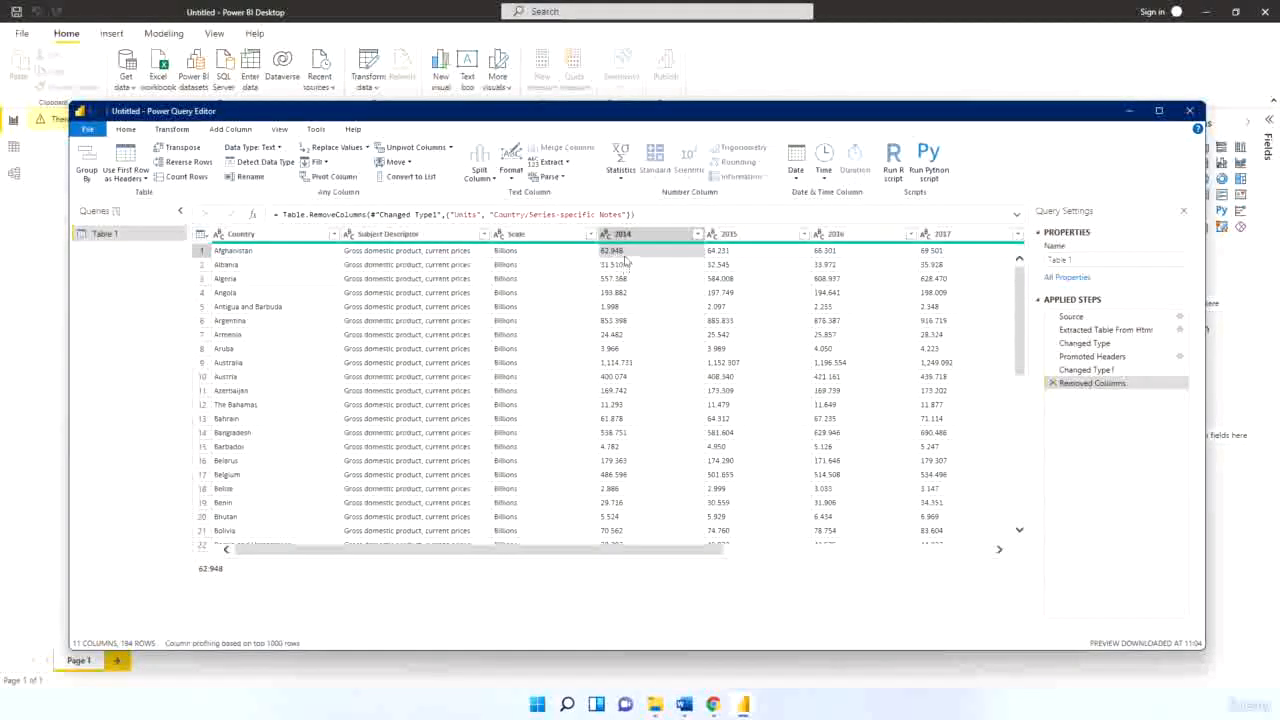
left_click(744, 259)
left_click(838, 258)
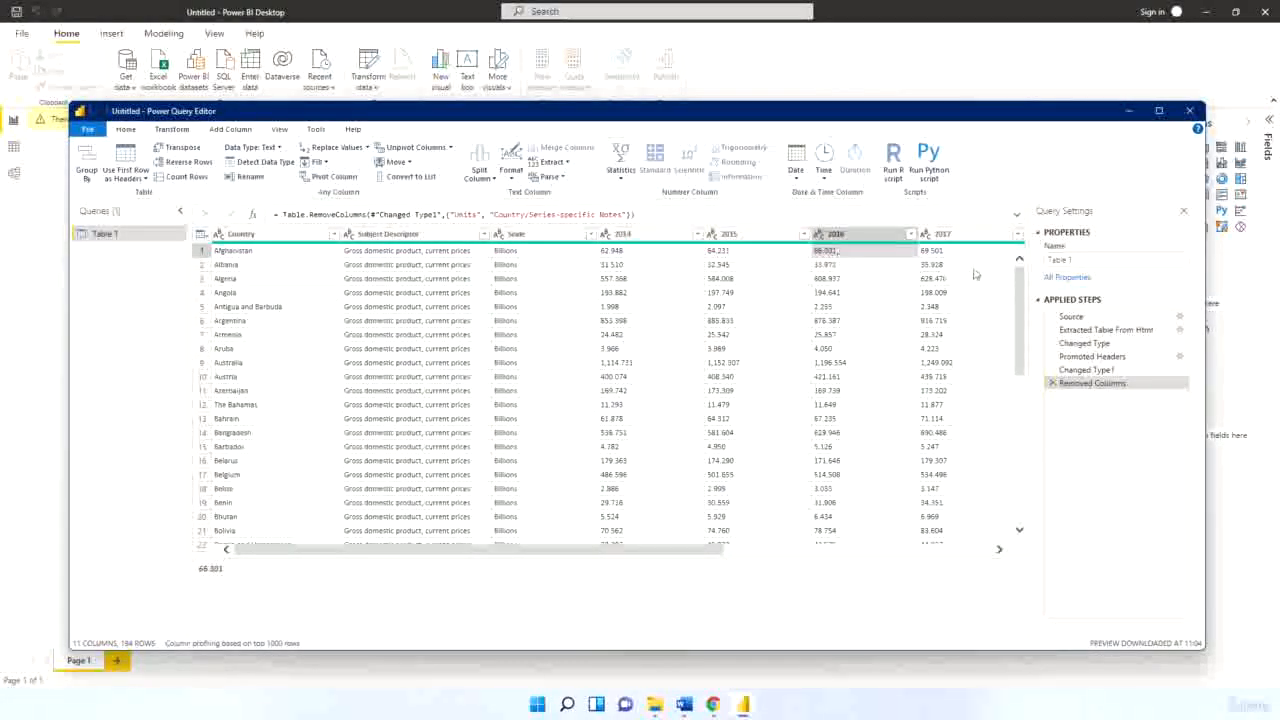
left_click(955, 256)
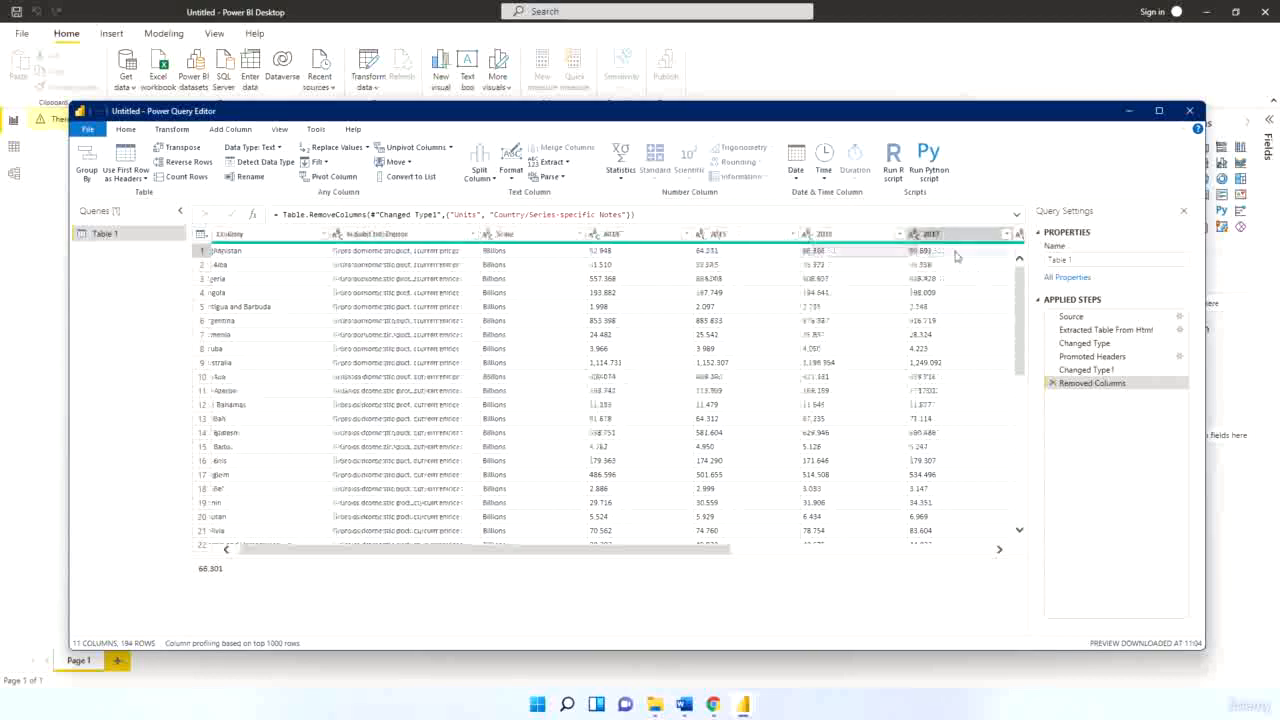
Unpivot the year columns 2014 through 2021 into attribute and value columns
left_click(612, 236)
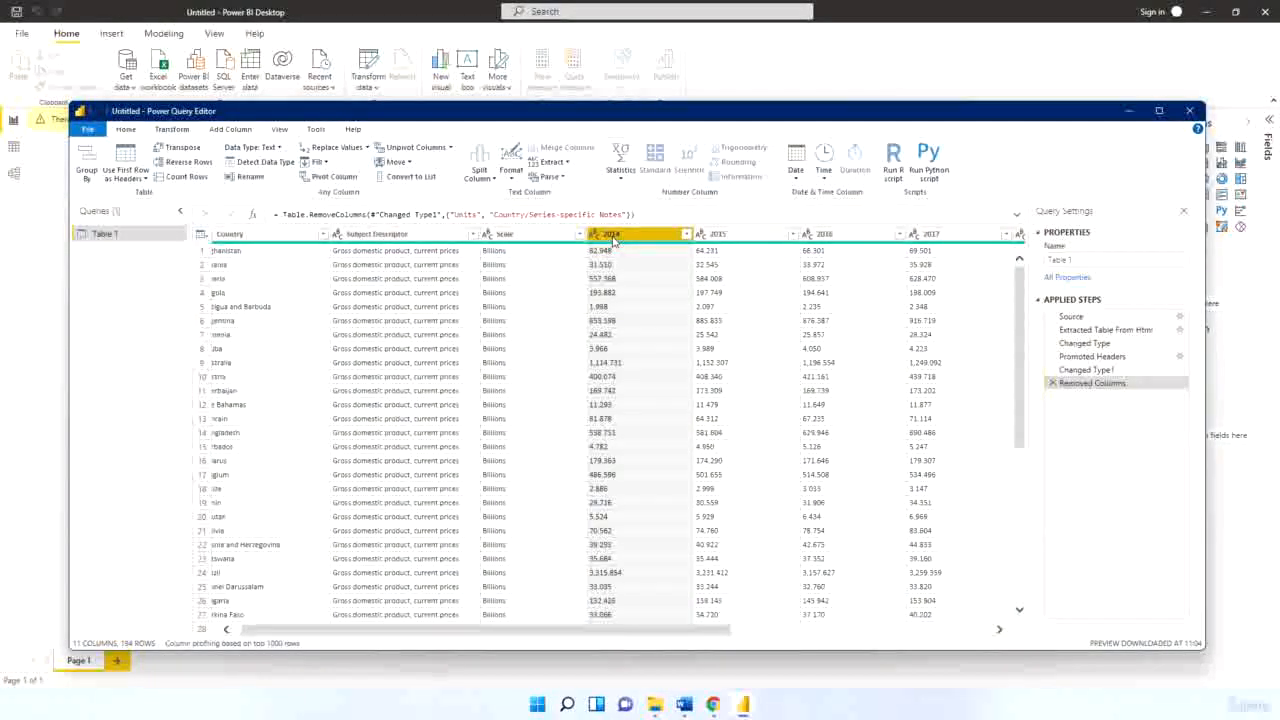
key("shift+Right")
key("shift+Right")
key("shift+Right")
key("shift+Right")
key("shift+Right")
key("shift+Right")
key("shift+Right")
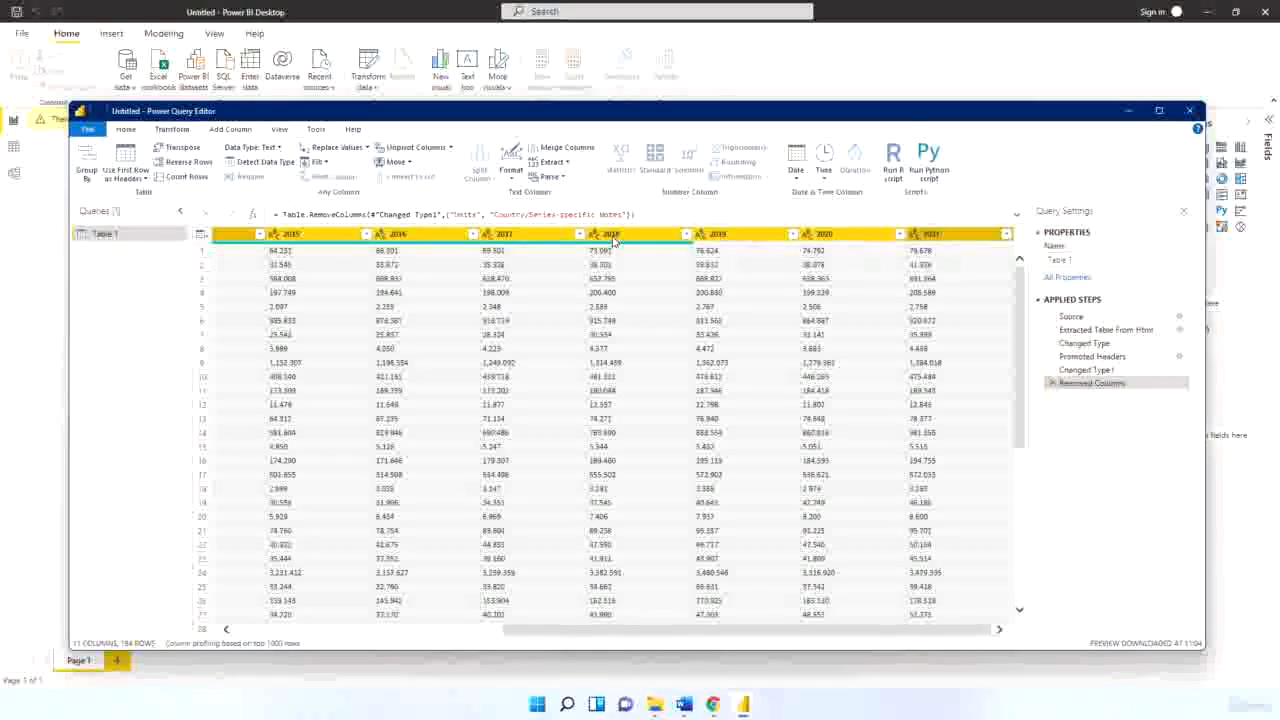
left_click(415, 147)
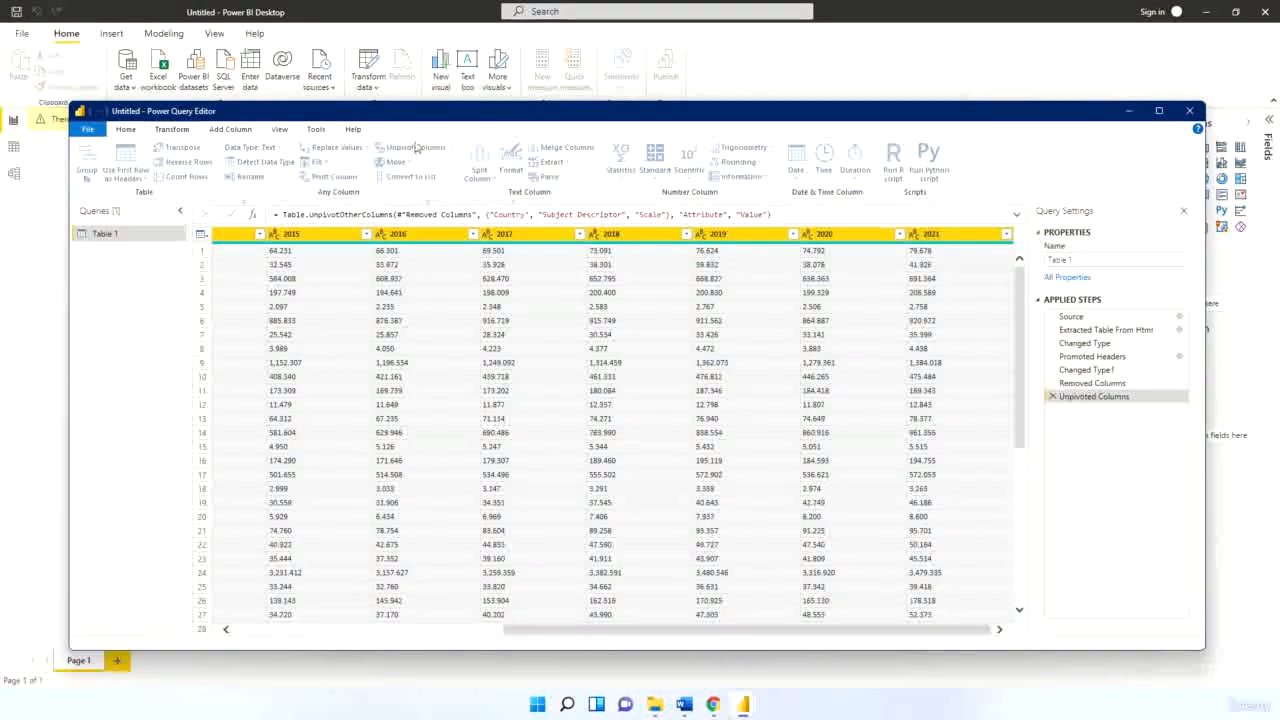
left_click(725, 265)
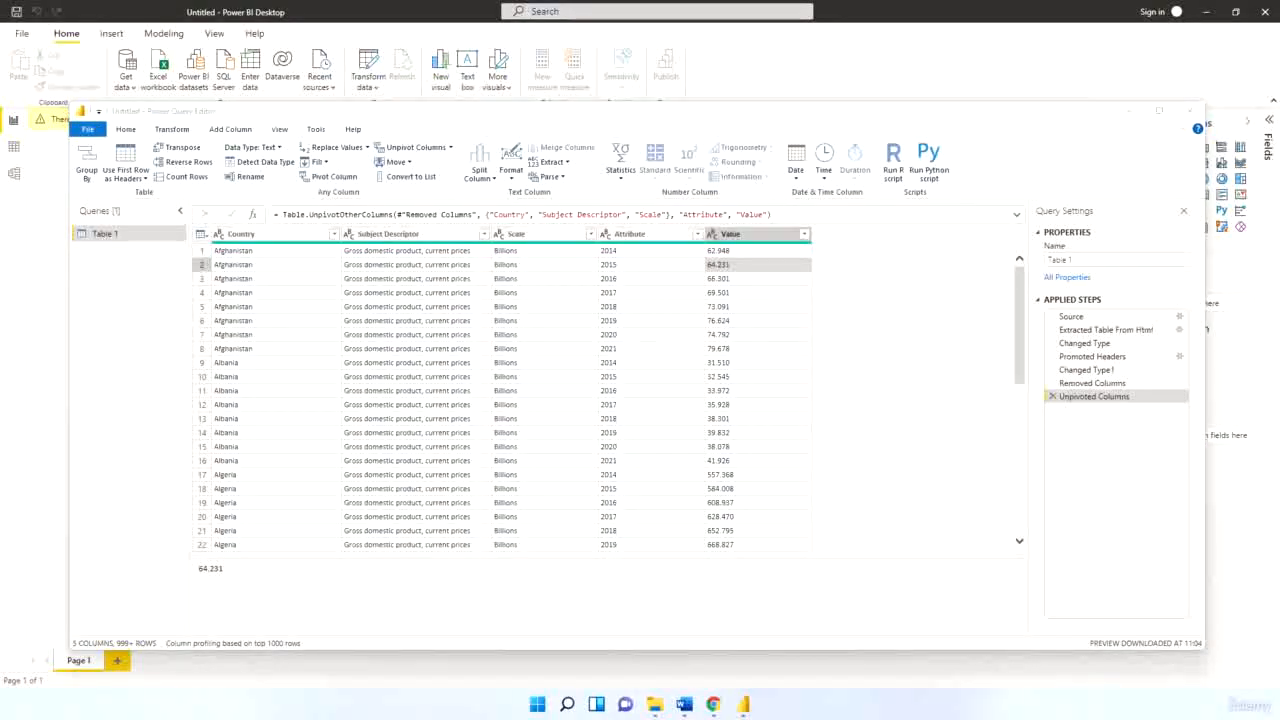
Rename the Attribute column to Year and the Value column to GDP
double_click(632, 237)
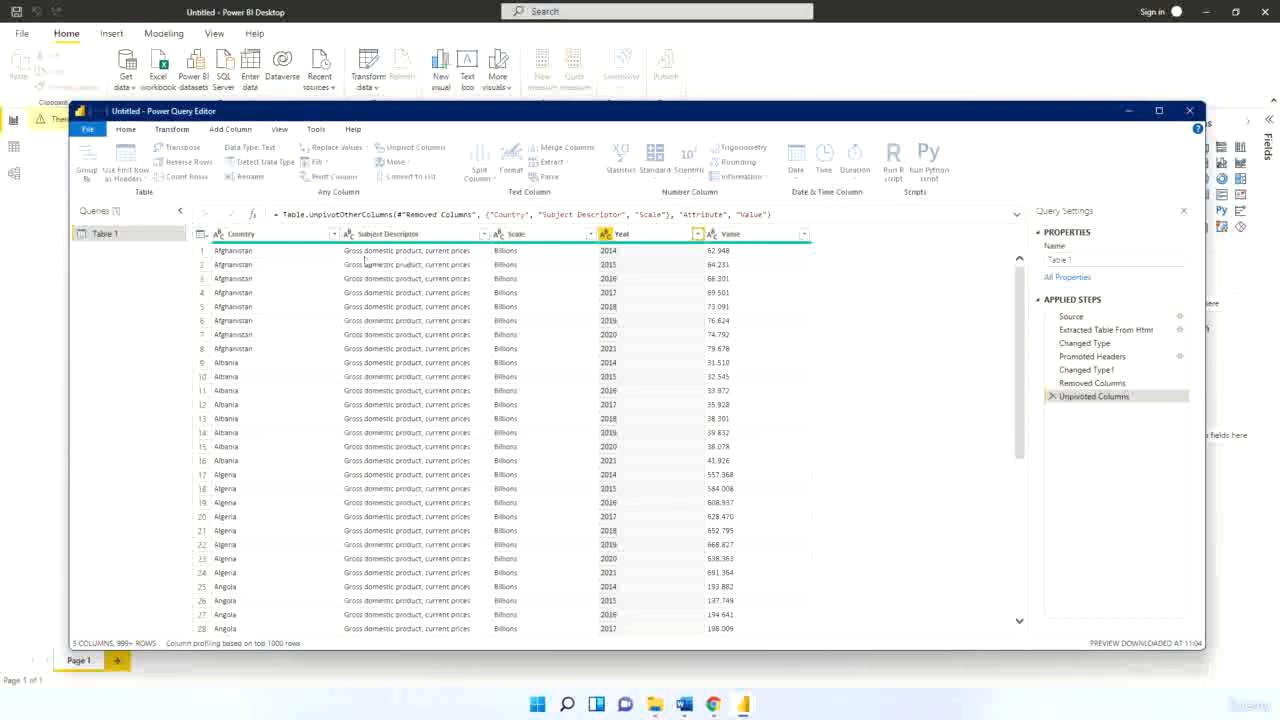
type("Year")
left_click(728, 236)
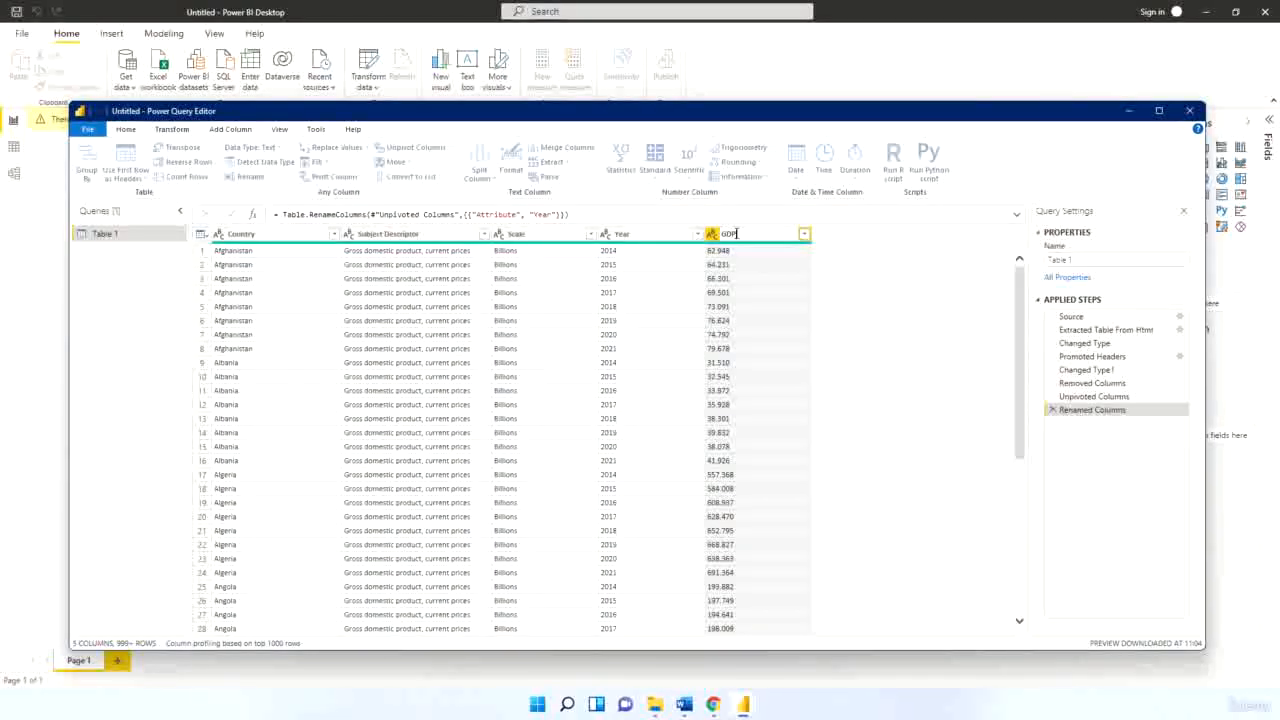
key("Return")
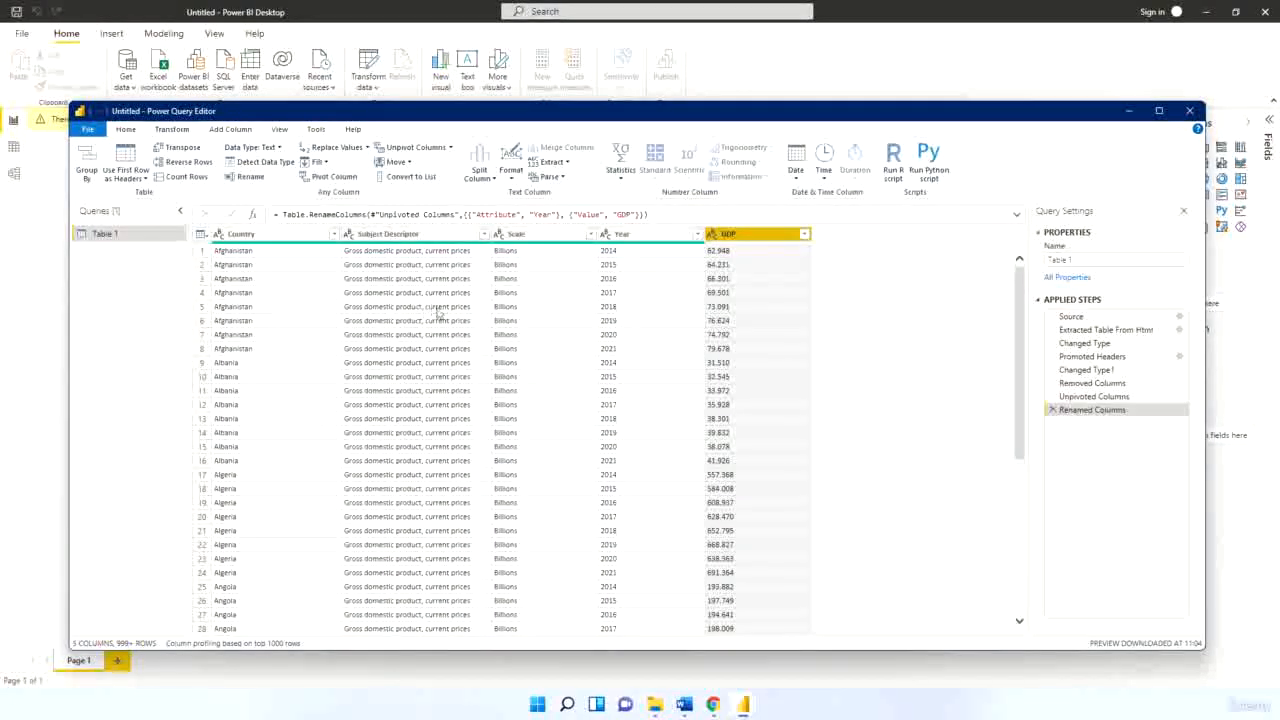
Check the data types of the Scale, Year and GDP columns
left_click(606, 235)
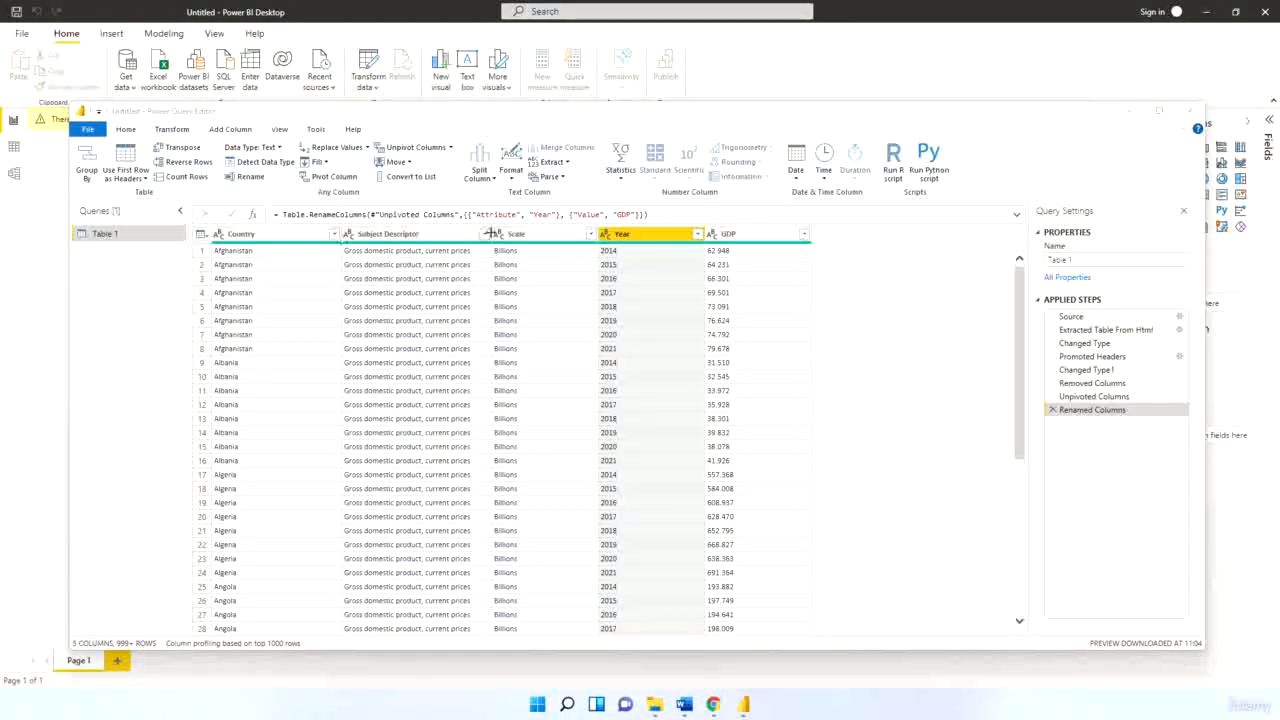
left_click(510, 236, "ctrl")
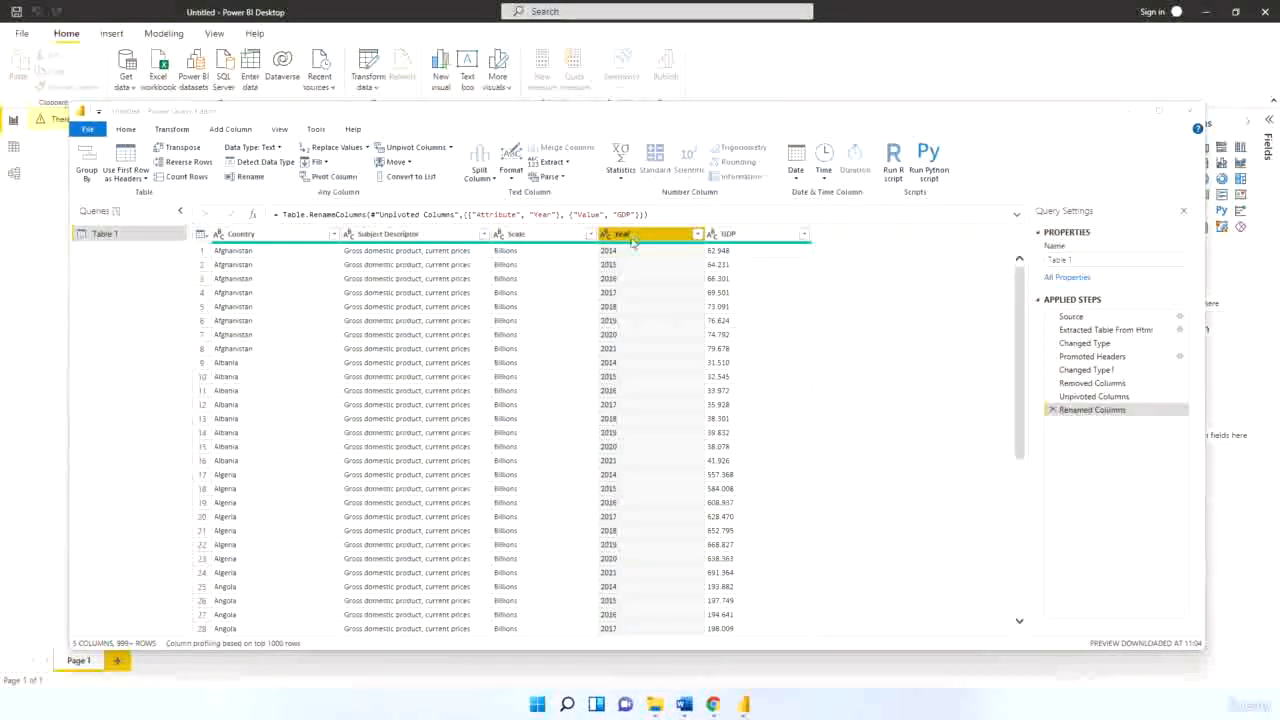
left_click(499, 235)
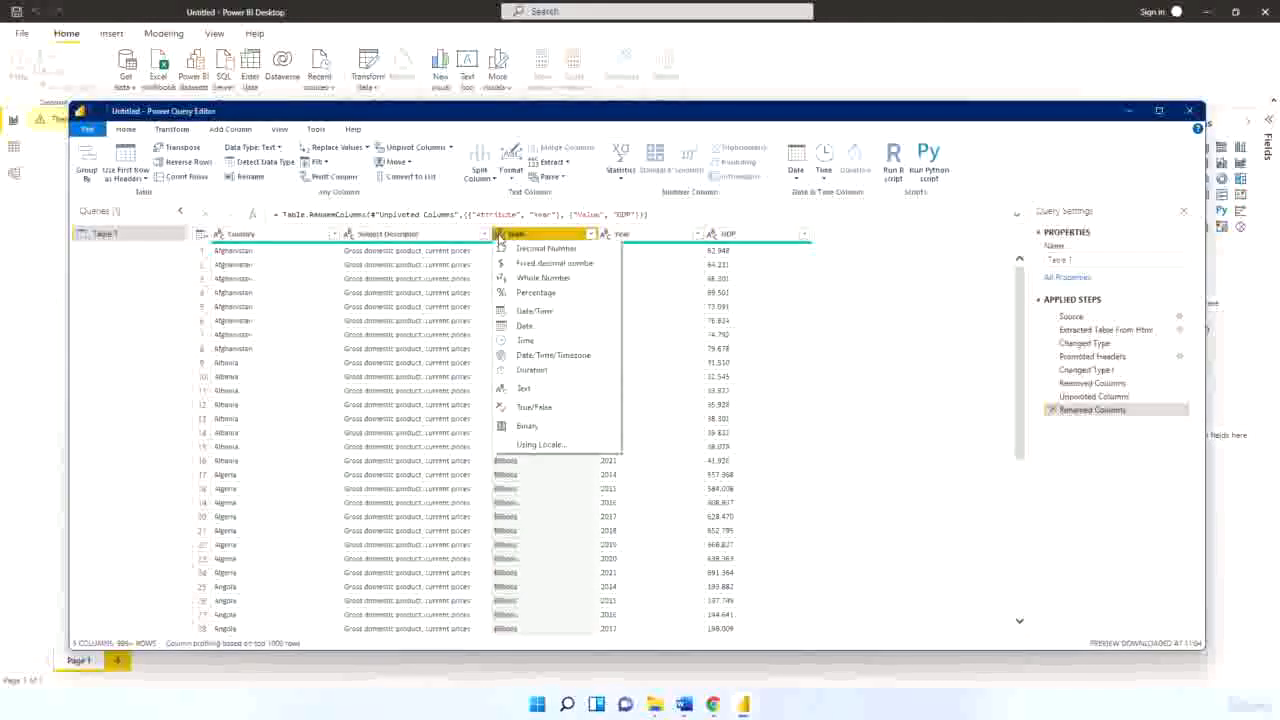
left_click(899, 321)
left_click(606, 234)
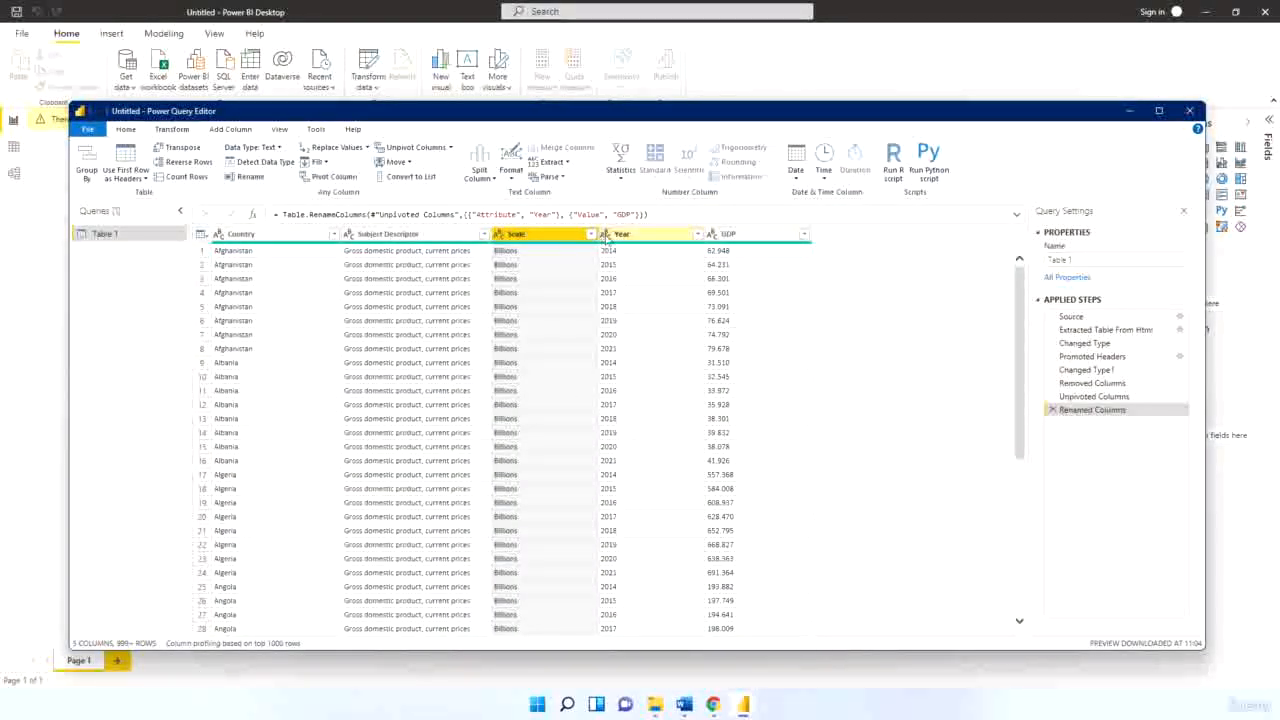
left_click(707, 234)
left_click(707, 234)
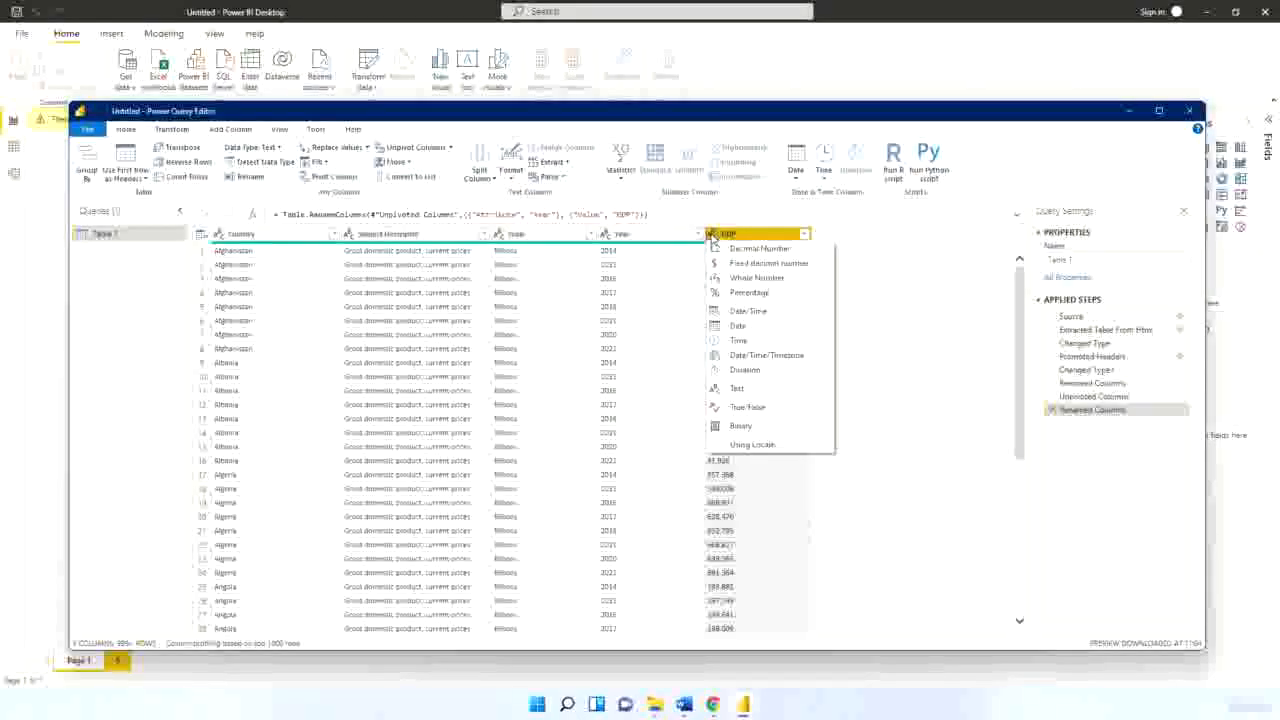
left_click(841, 269)
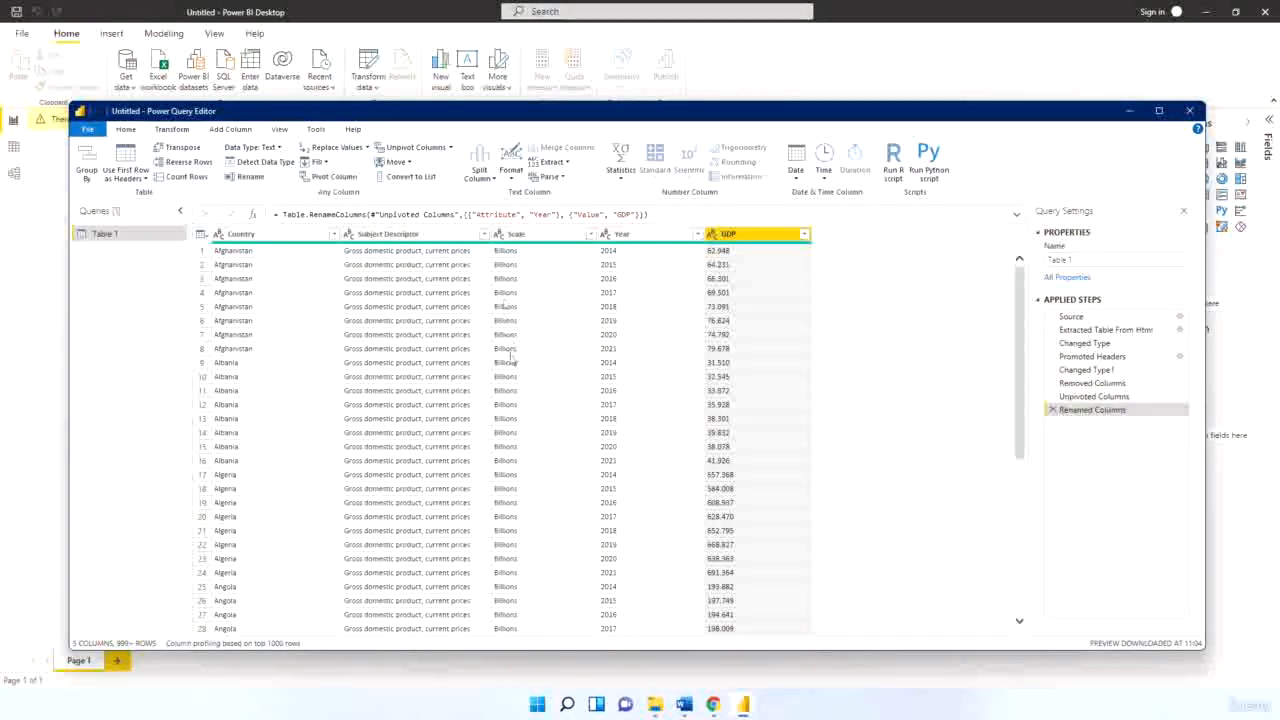
Look through the table's rows and the list of distinct values in the Year column
scroll(752, 345, "down", 20)
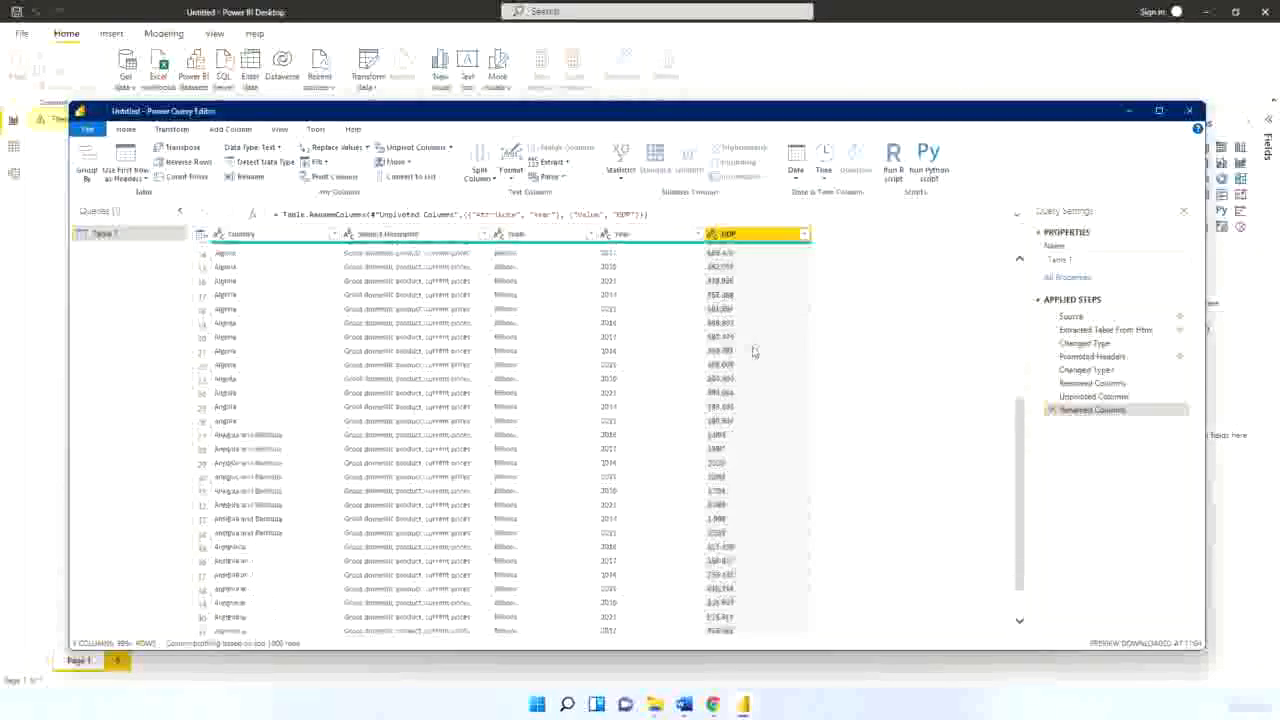
scroll(752, 385, "down", 20)
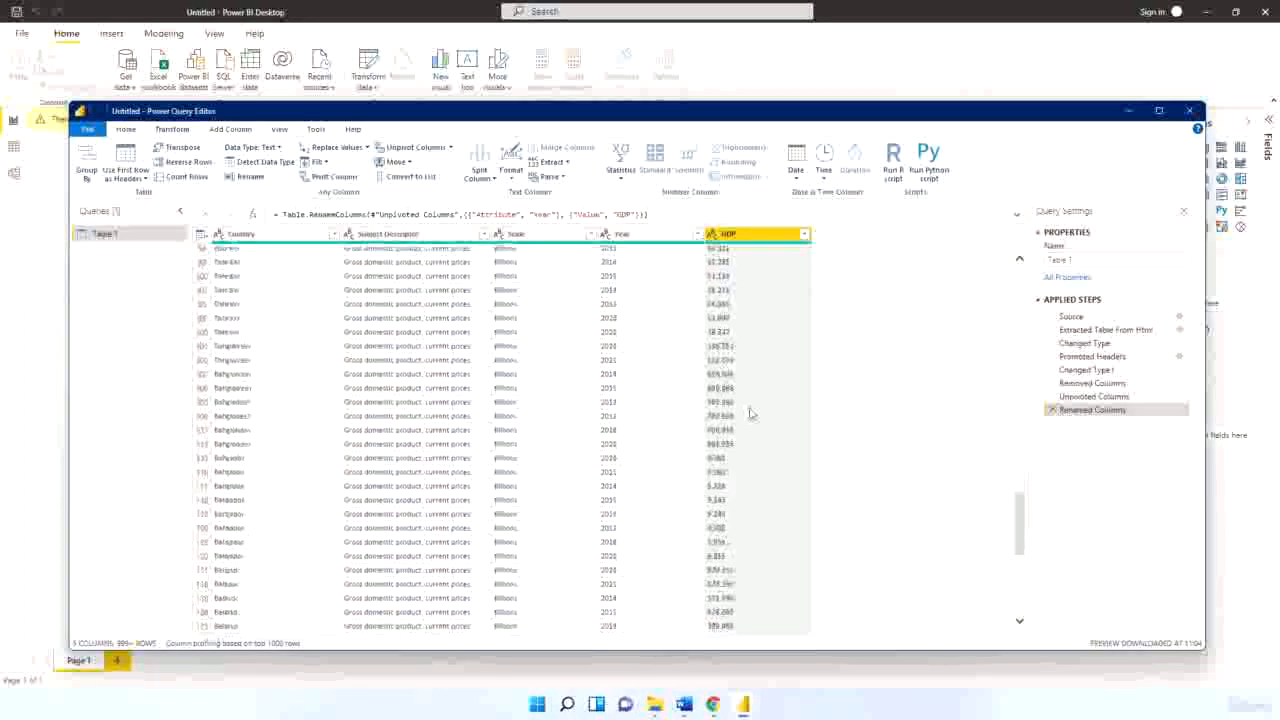
scroll(757, 449, "up", 20)
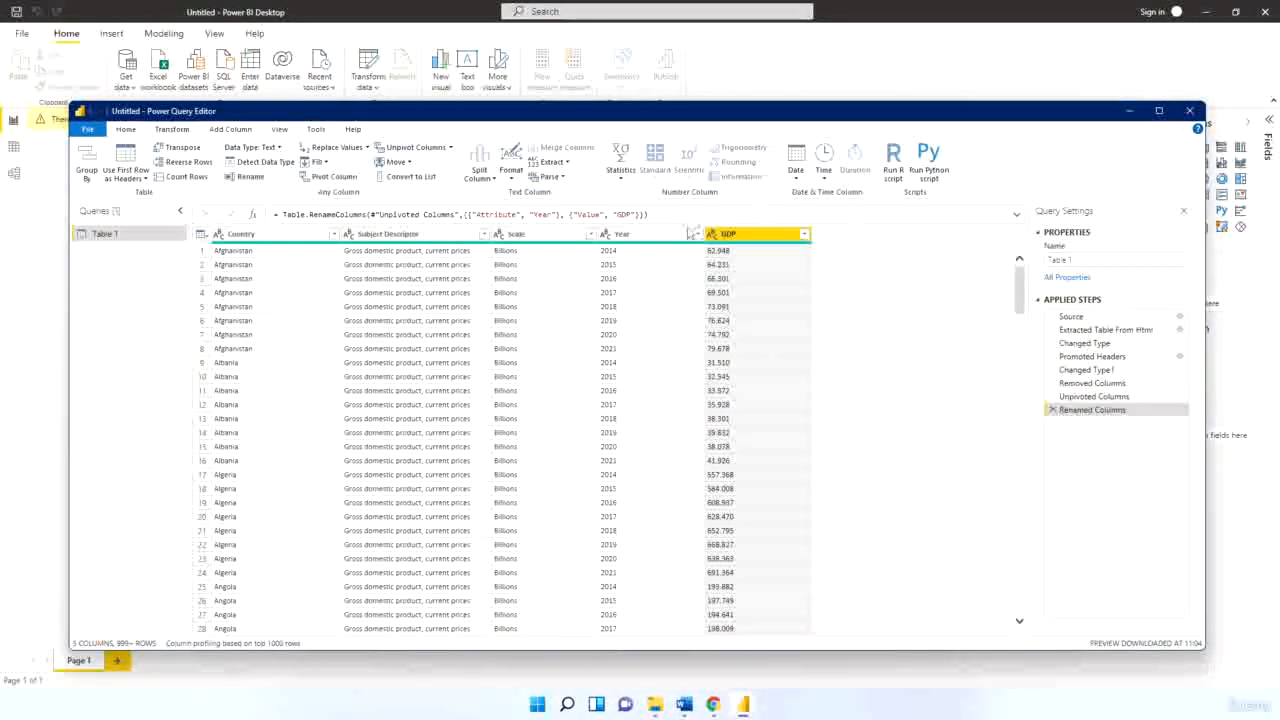
left_click(650, 234, "ctrl")
left_click(697, 234)
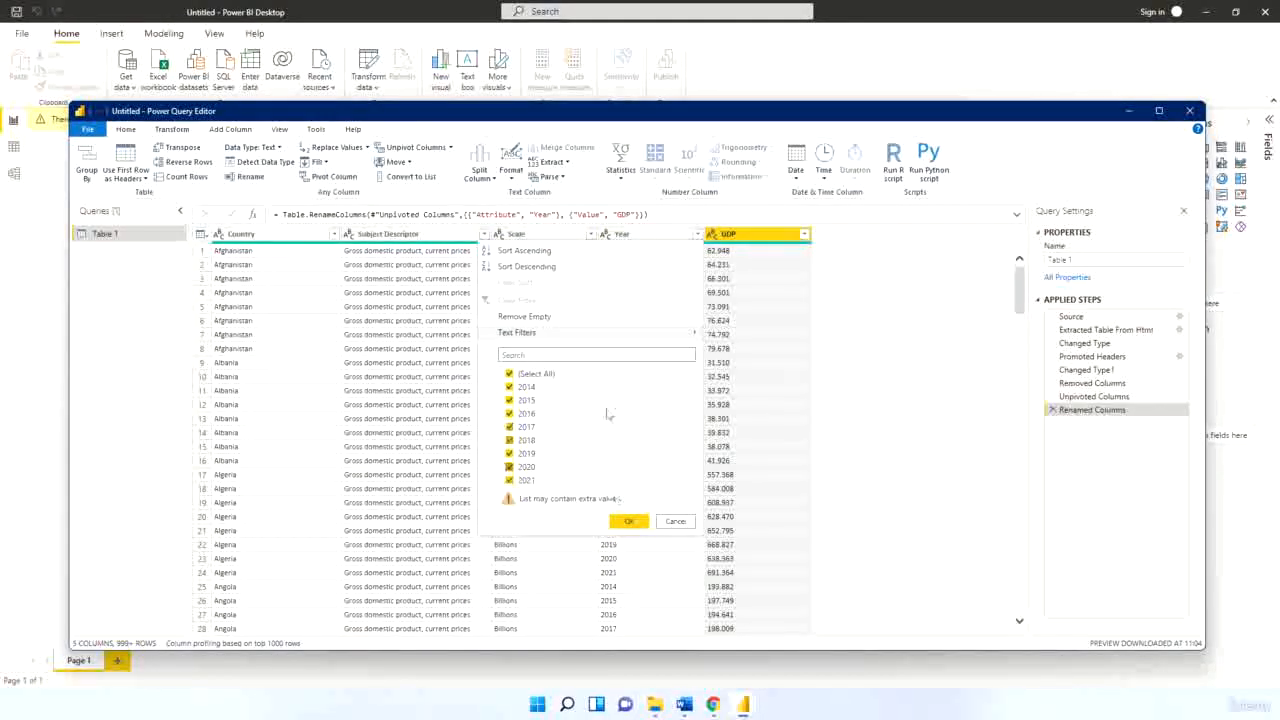
left_click(675, 521)
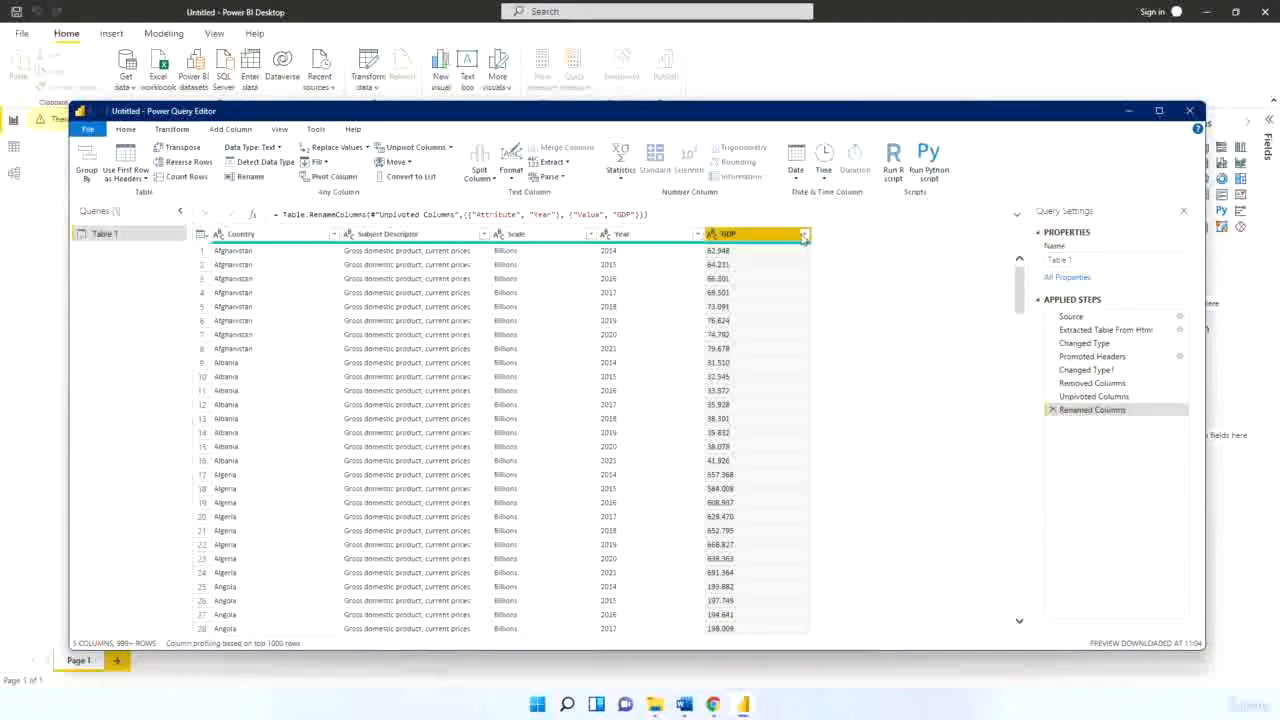
Filter the GDP column to exclude rows with the value n/a
left_click(803, 235)
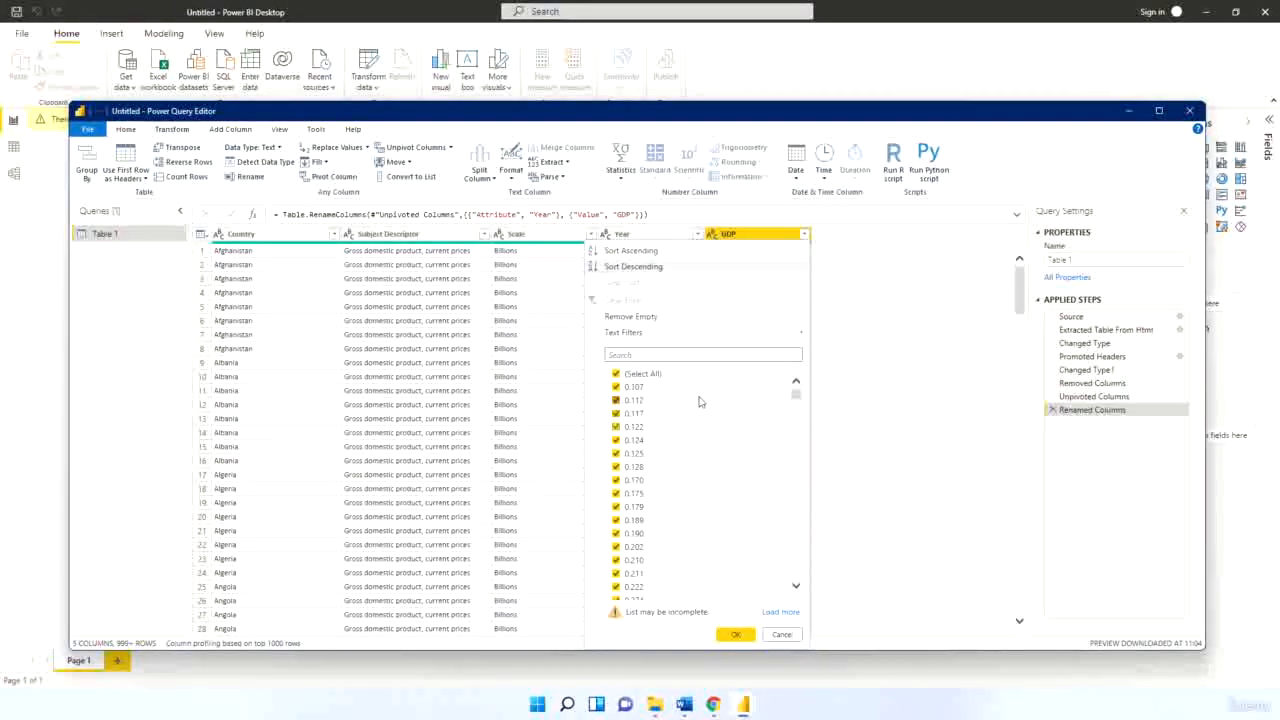
scroll(700, 400, "down", 5)
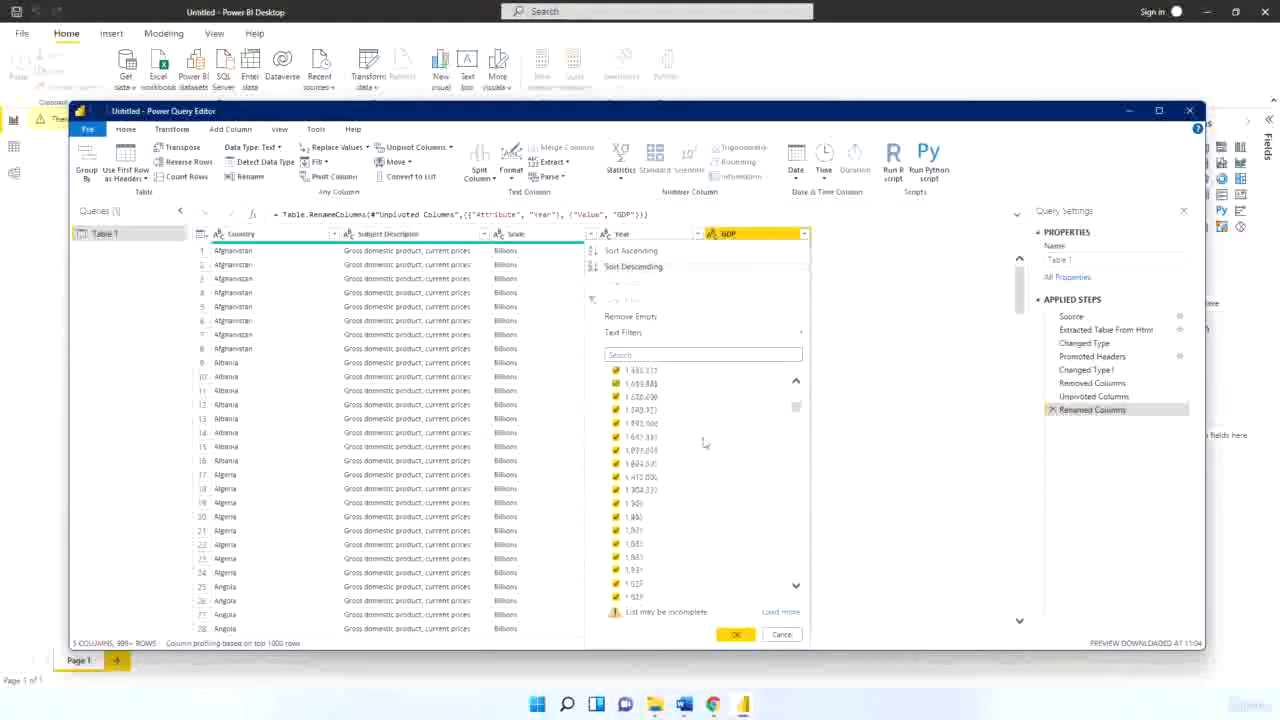
scroll(704, 460, "down", 5)
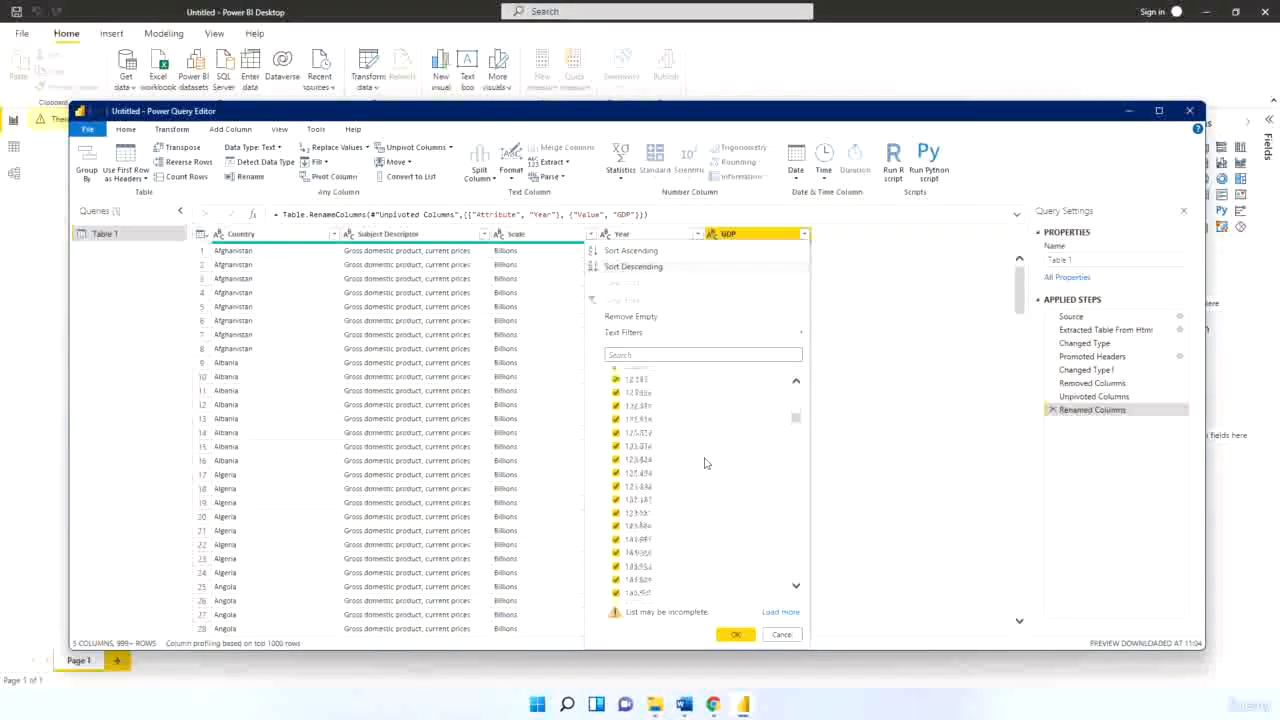
scroll(704, 469, "down", 5)
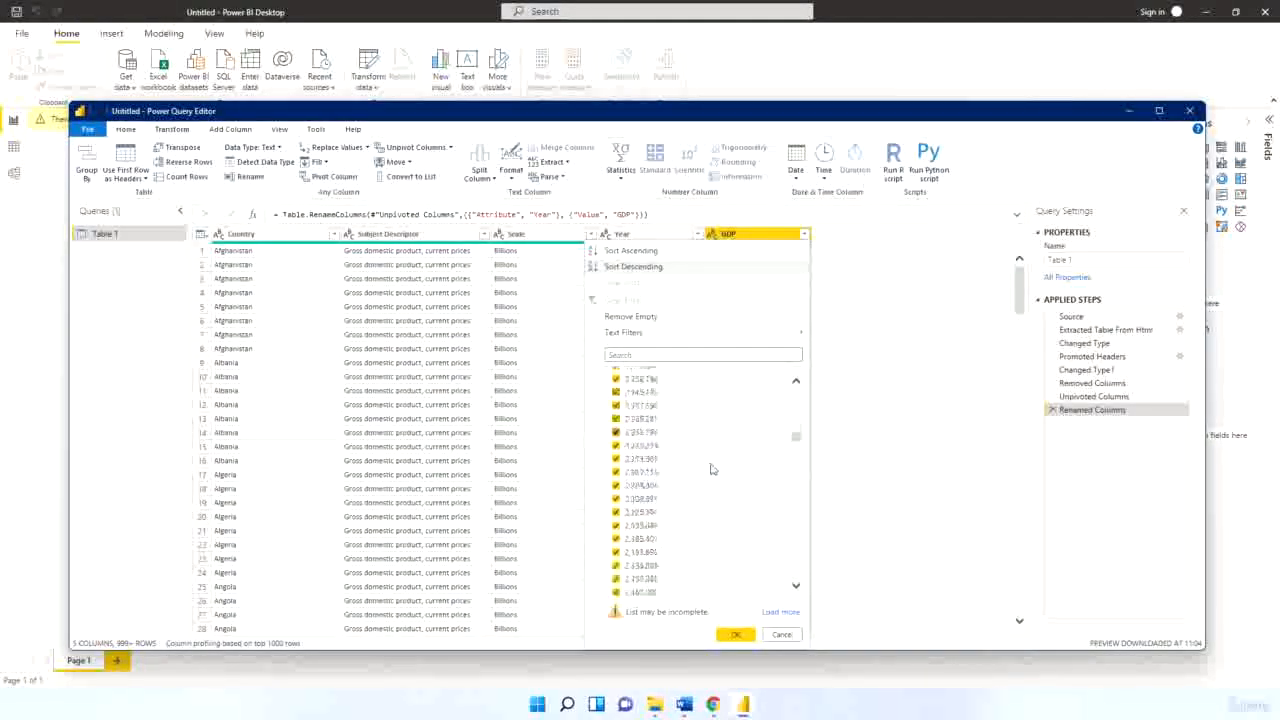
scroll(714, 484, "down", 3)
scroll(710, 484, "down", 3)
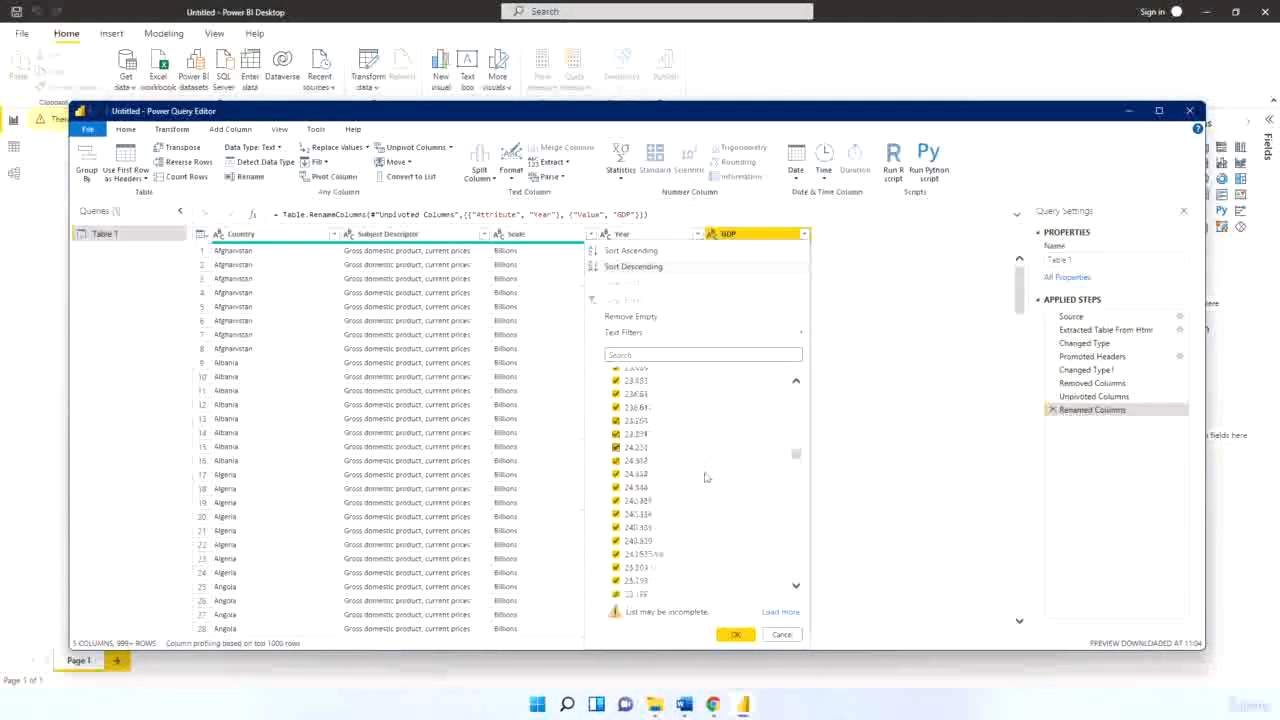
scroll(708, 482, "down", 3)
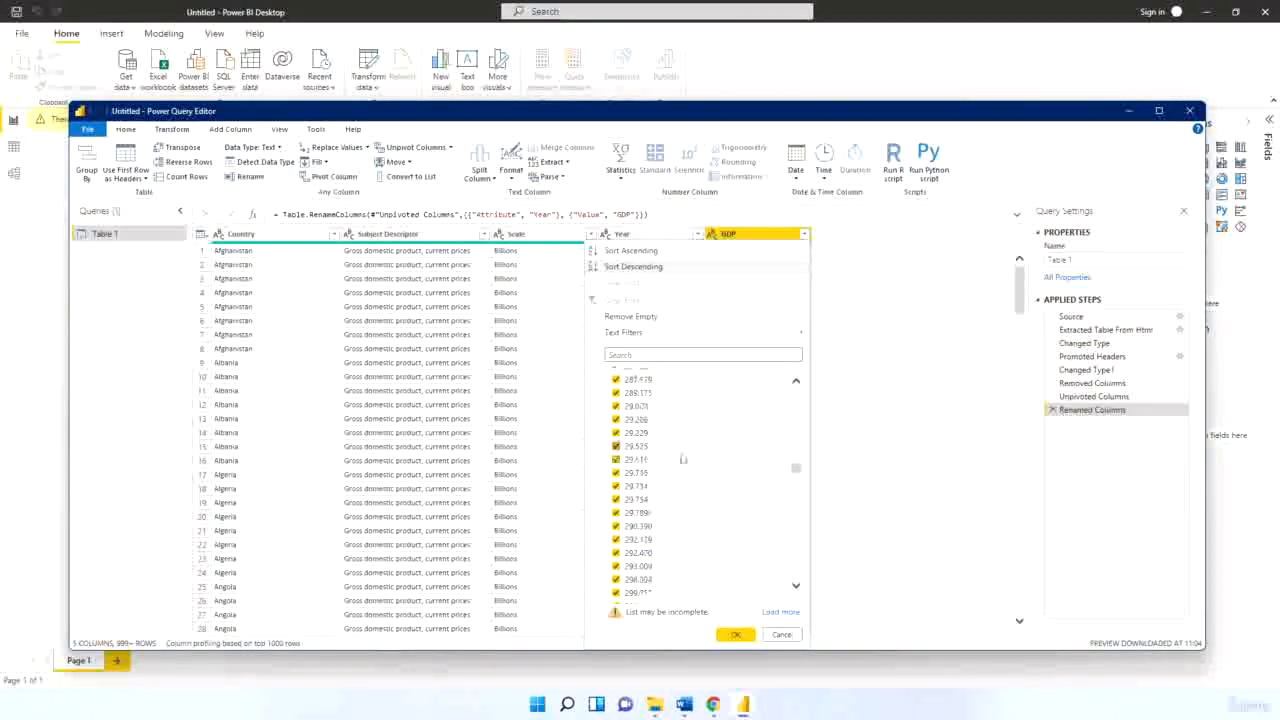
scroll(688, 465, "down", 5)
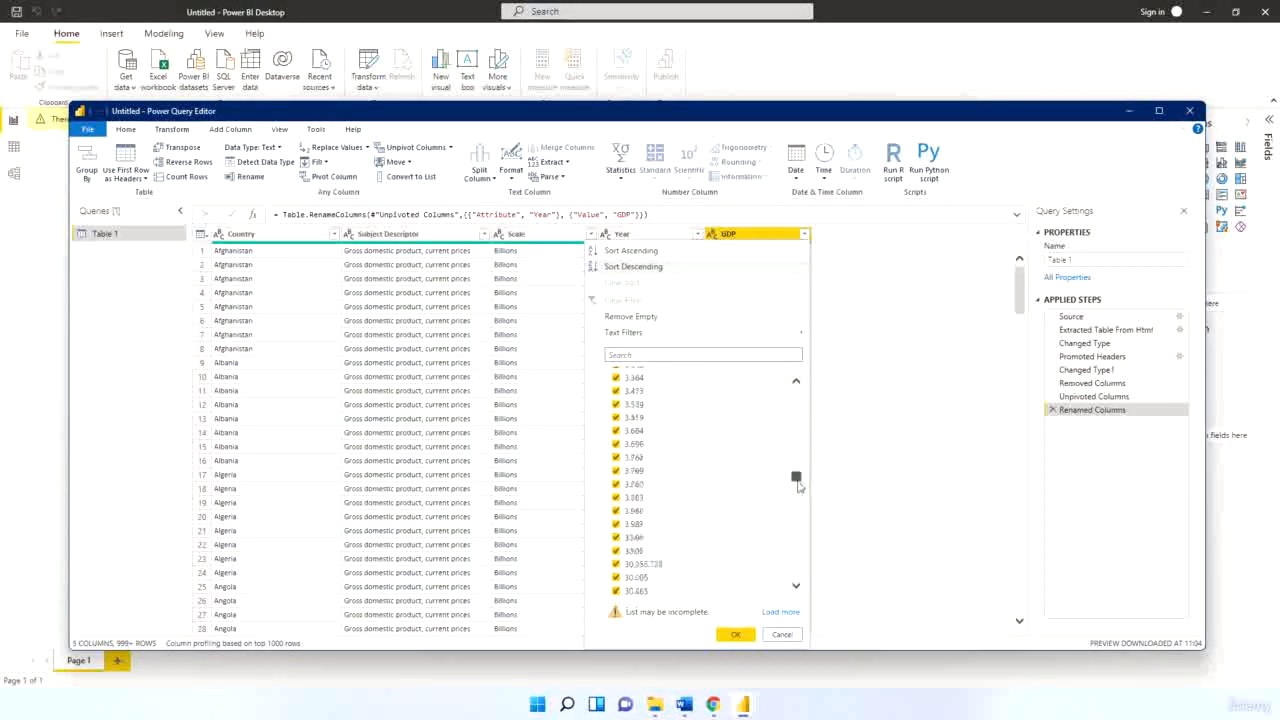
left_click_drag(799, 486, 801, 602)
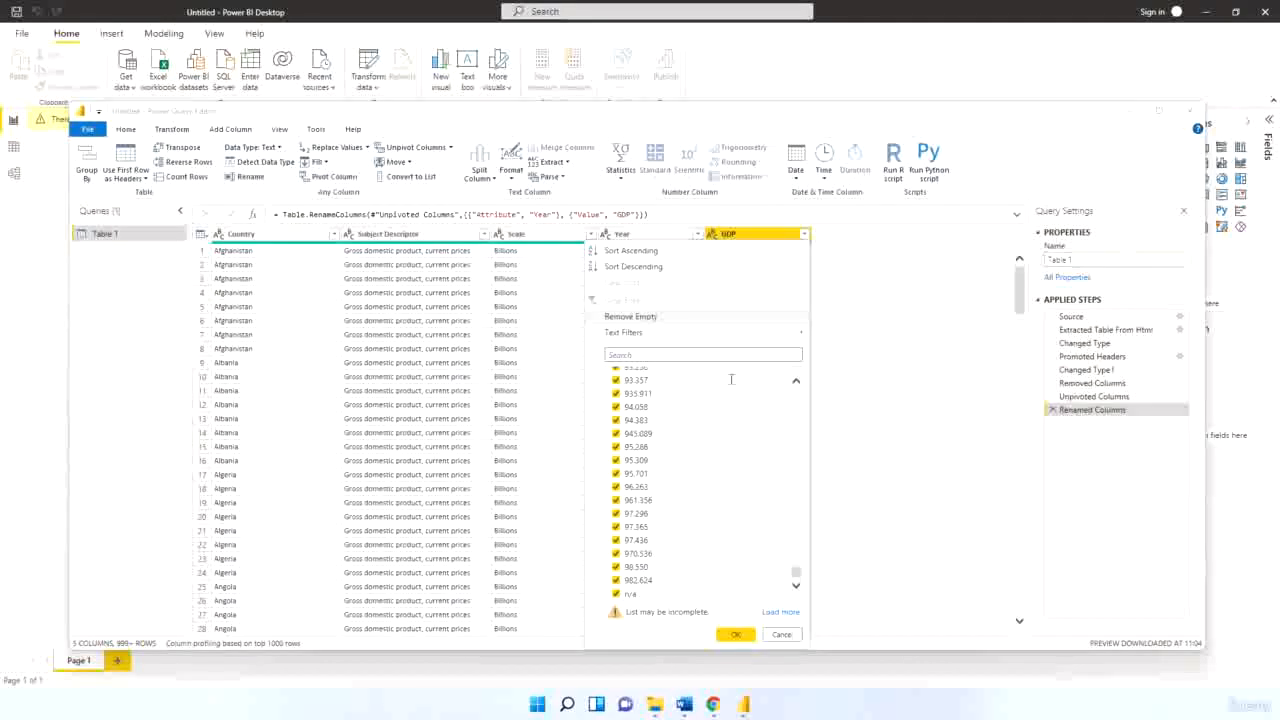
left_click(616, 594)
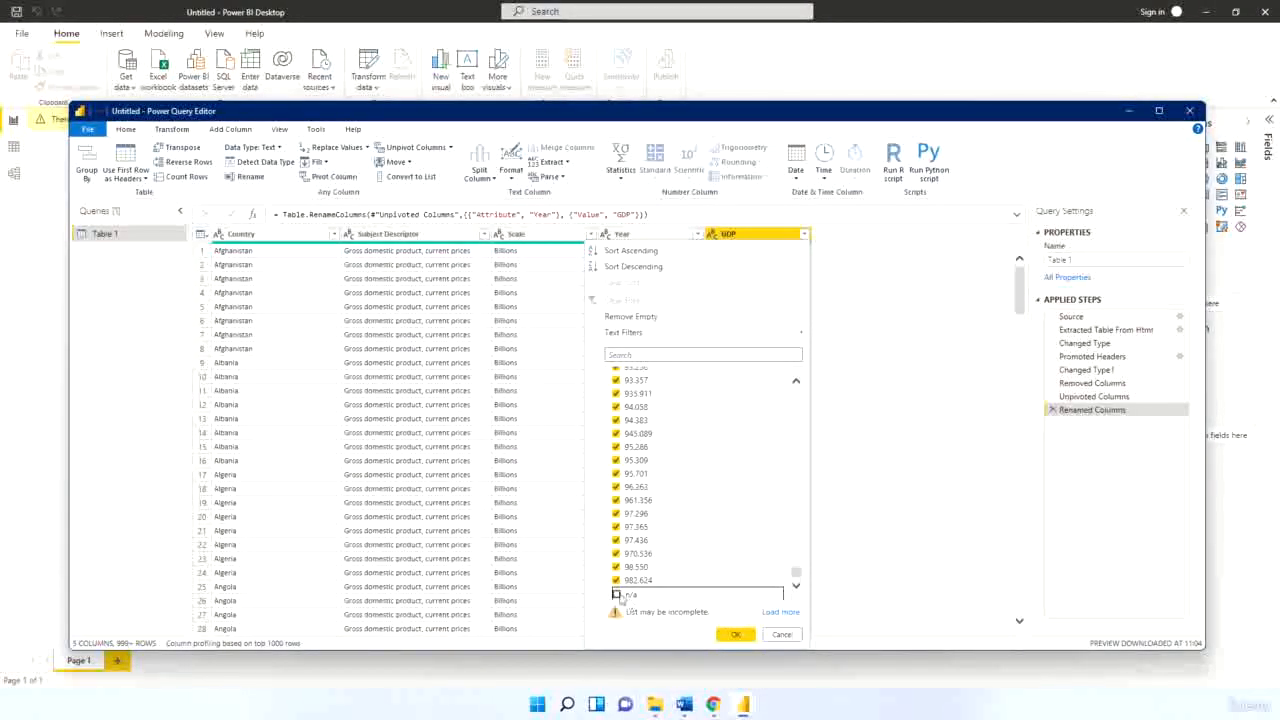
left_click(735, 634)
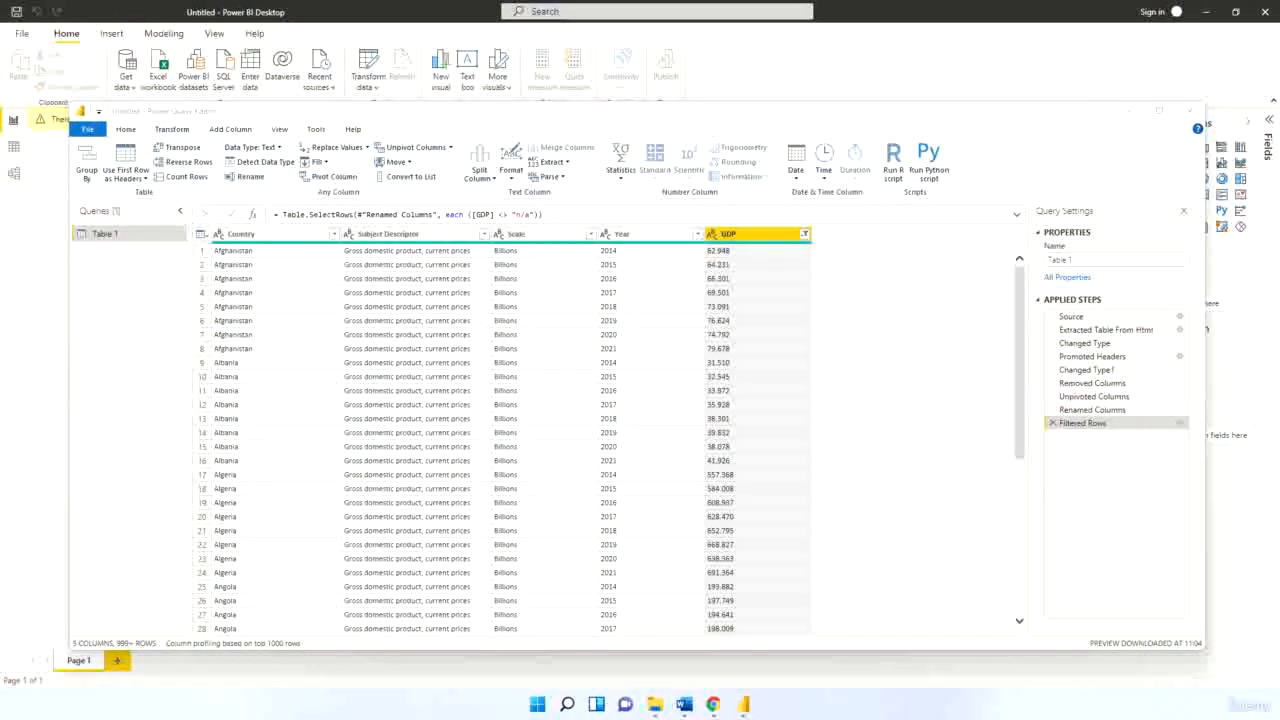
Change the data types of the GDP and Year columns to Decimal Number
left_click(712, 234)
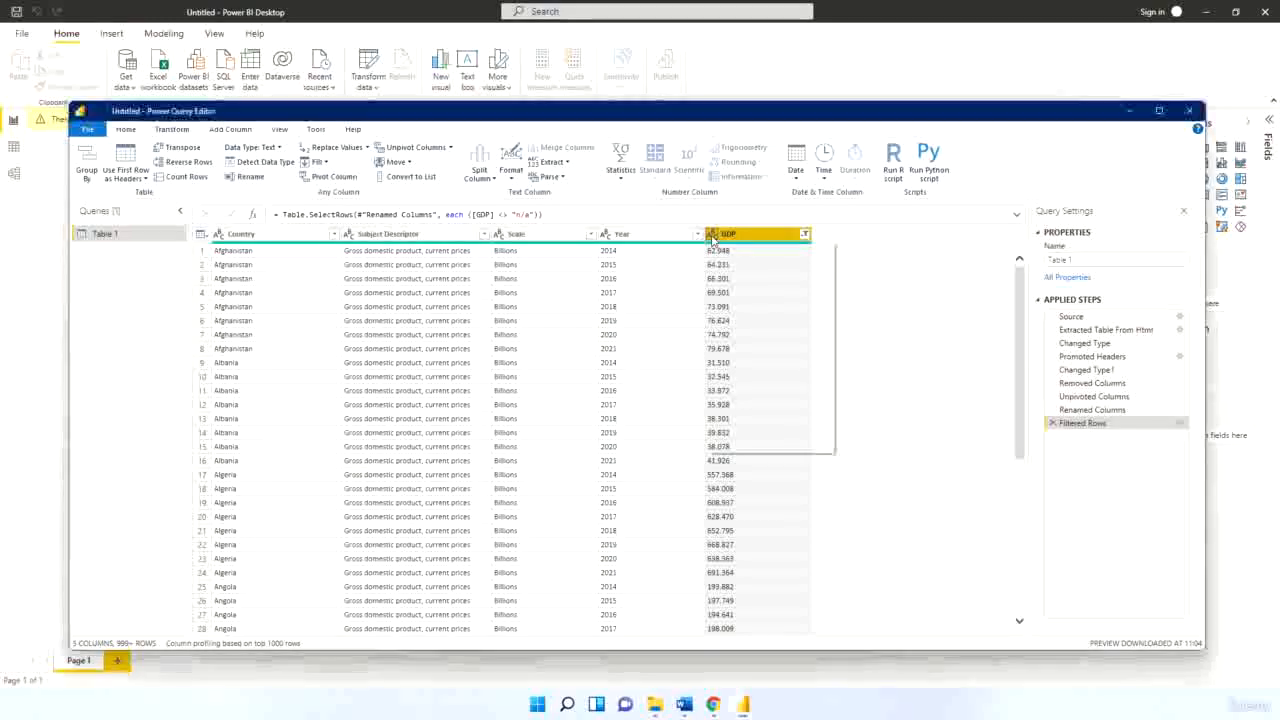
left_click(733, 248)
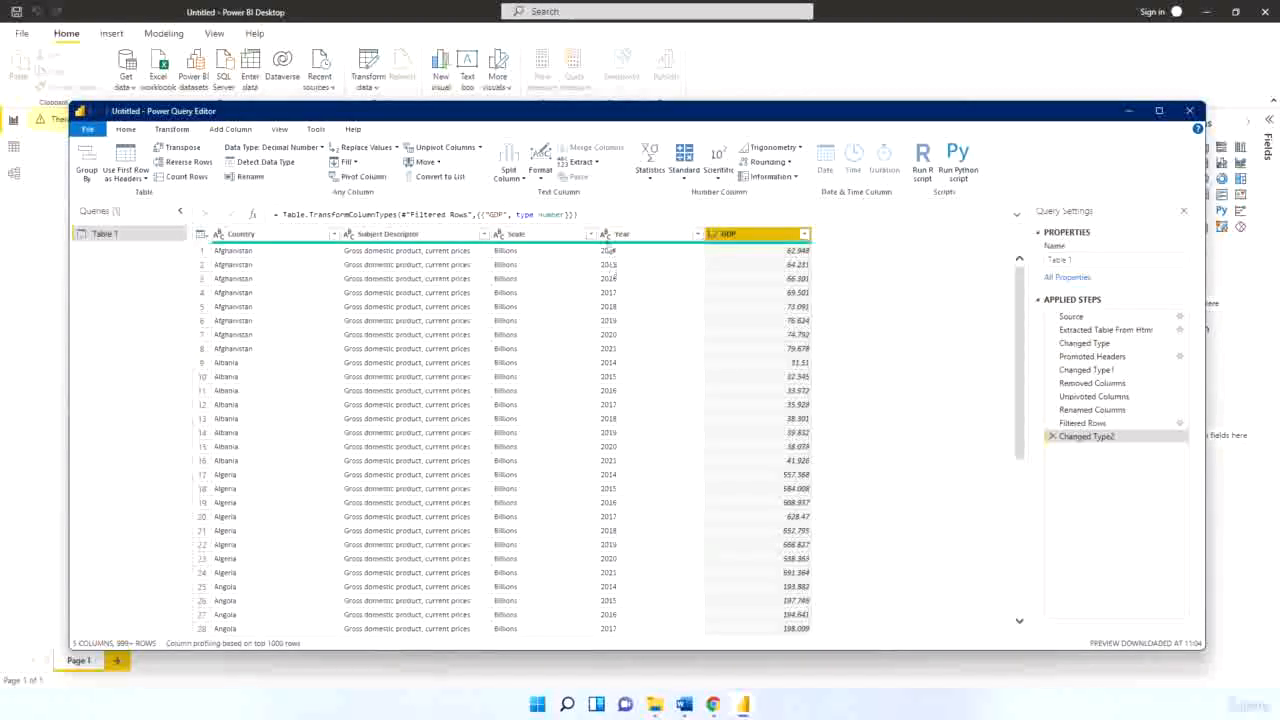
left_click(605, 234)
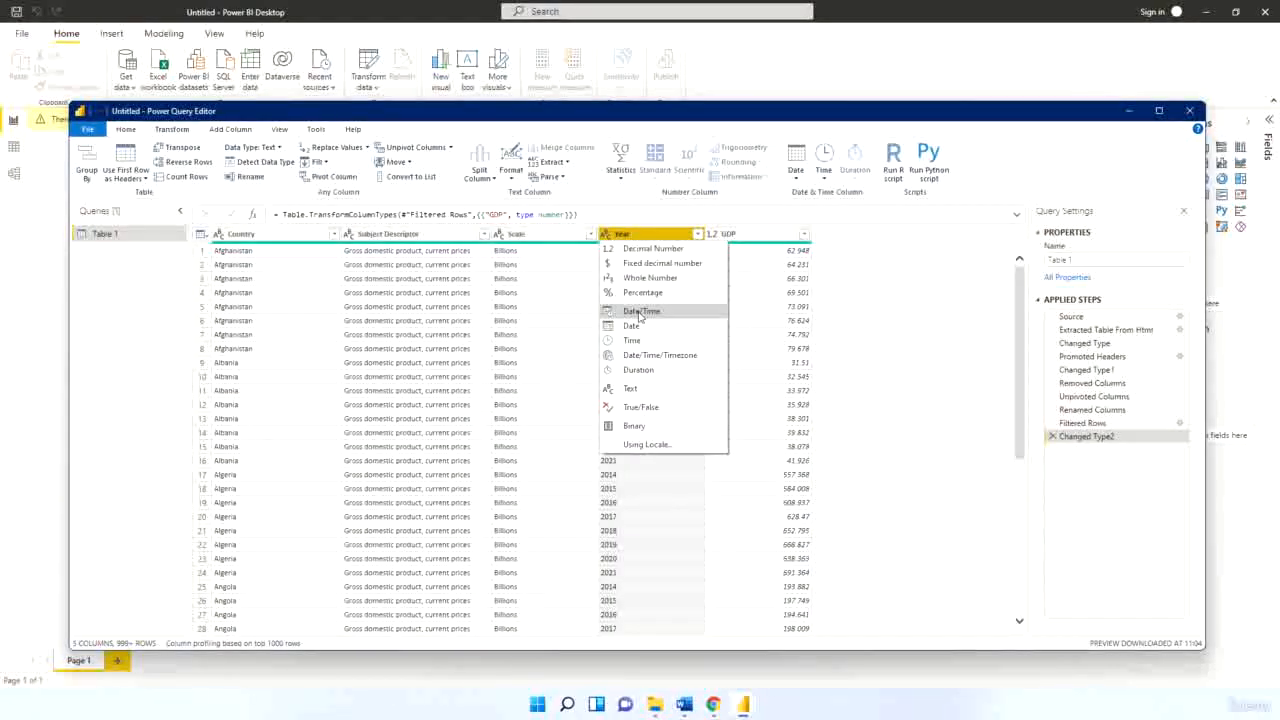
left_click(641, 249)
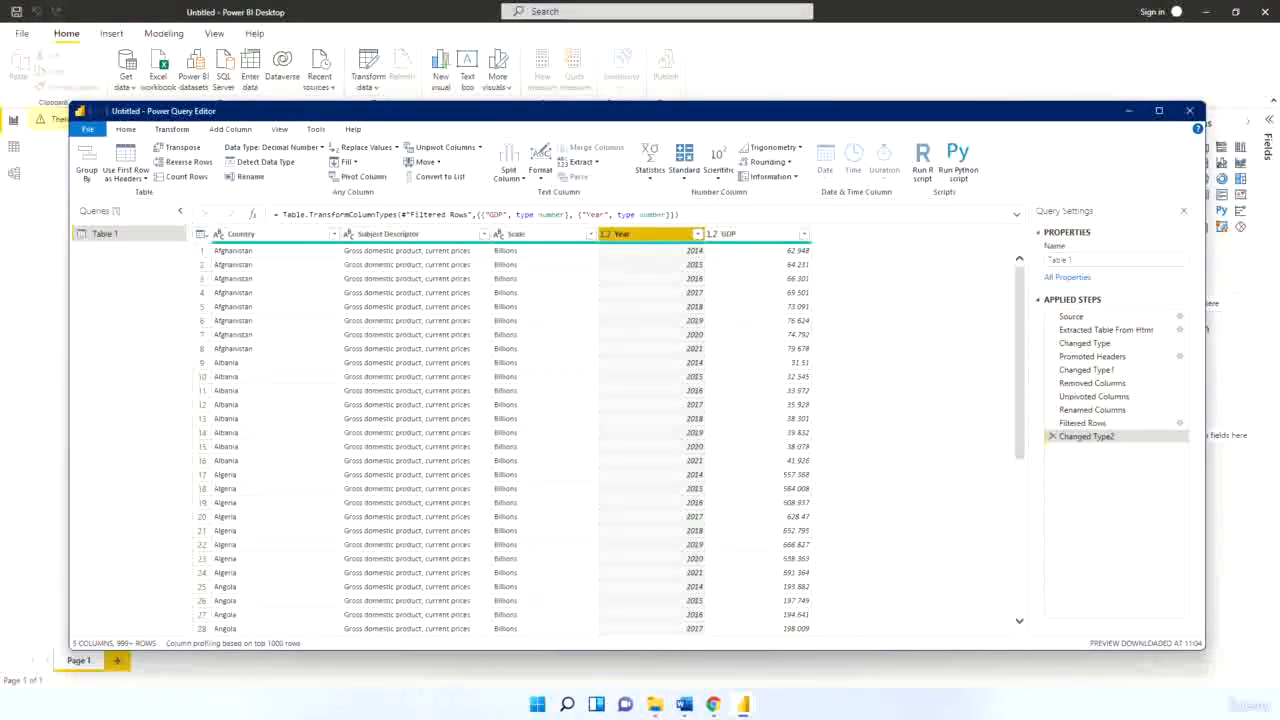
Cancel another type change on the Year column and delete the applied step that set the decimal types
left_click(698, 238)
left_click(607, 243)
right_click(607, 243)
left_click(655, 266)
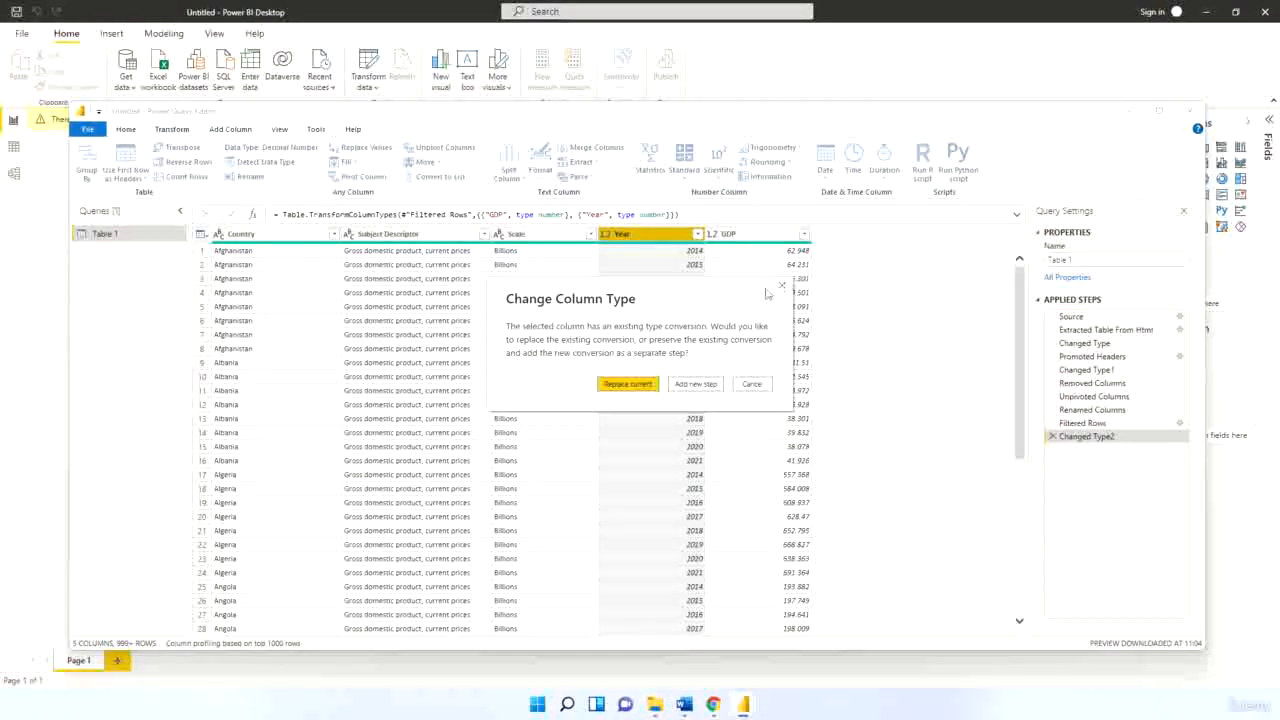
left_click(781, 287)
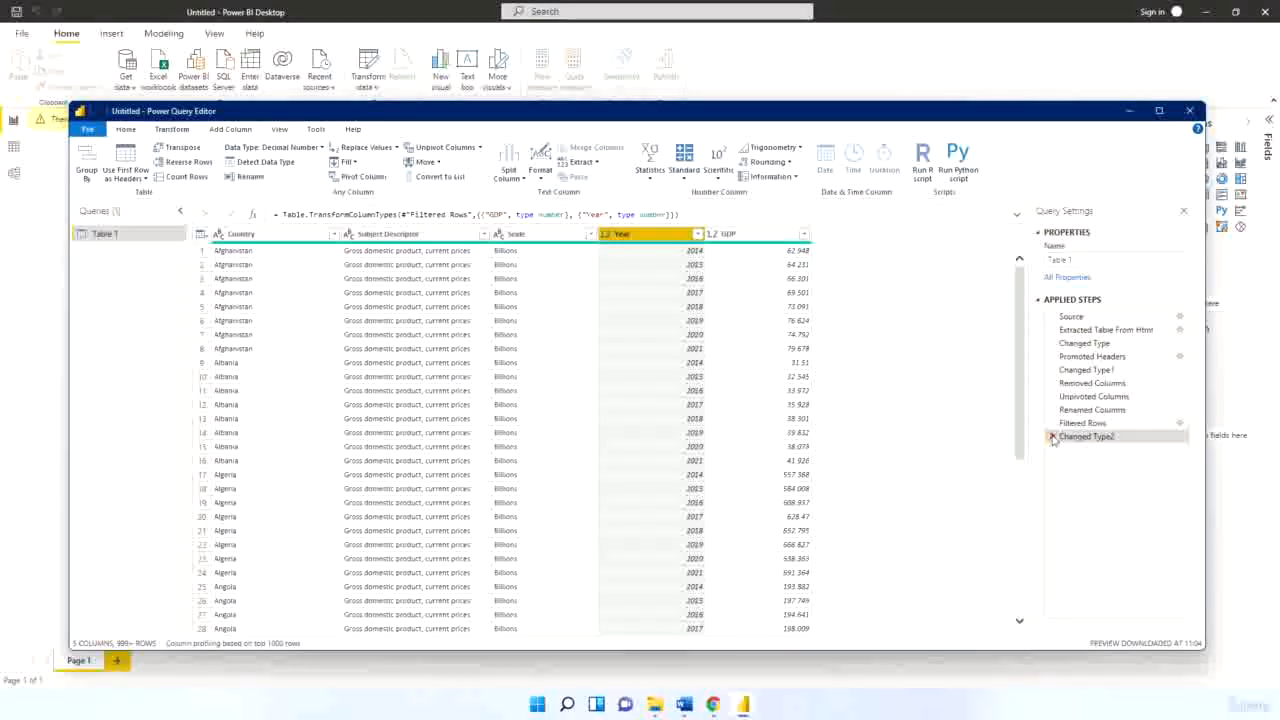
left_click(1052, 437)
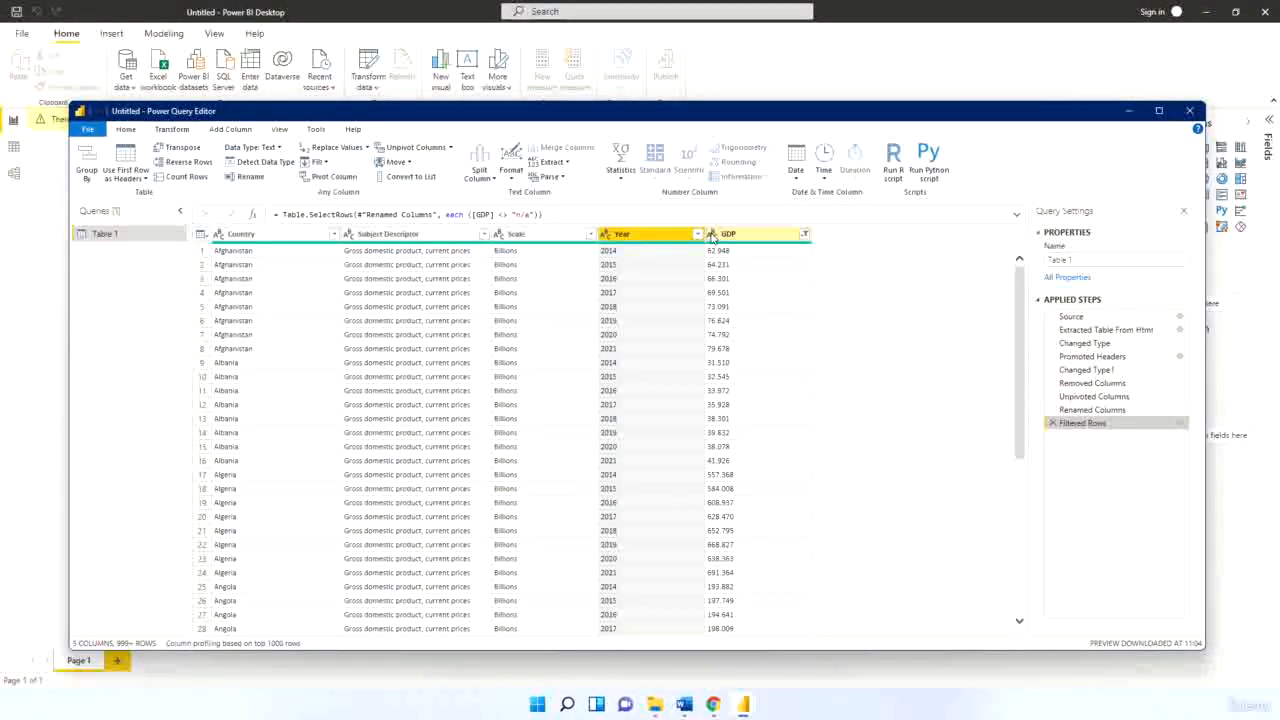
Set the GDP column's data type to Decimal Number and the Year column's to Whole Number
left_click(712, 236)
left_click(744, 248)
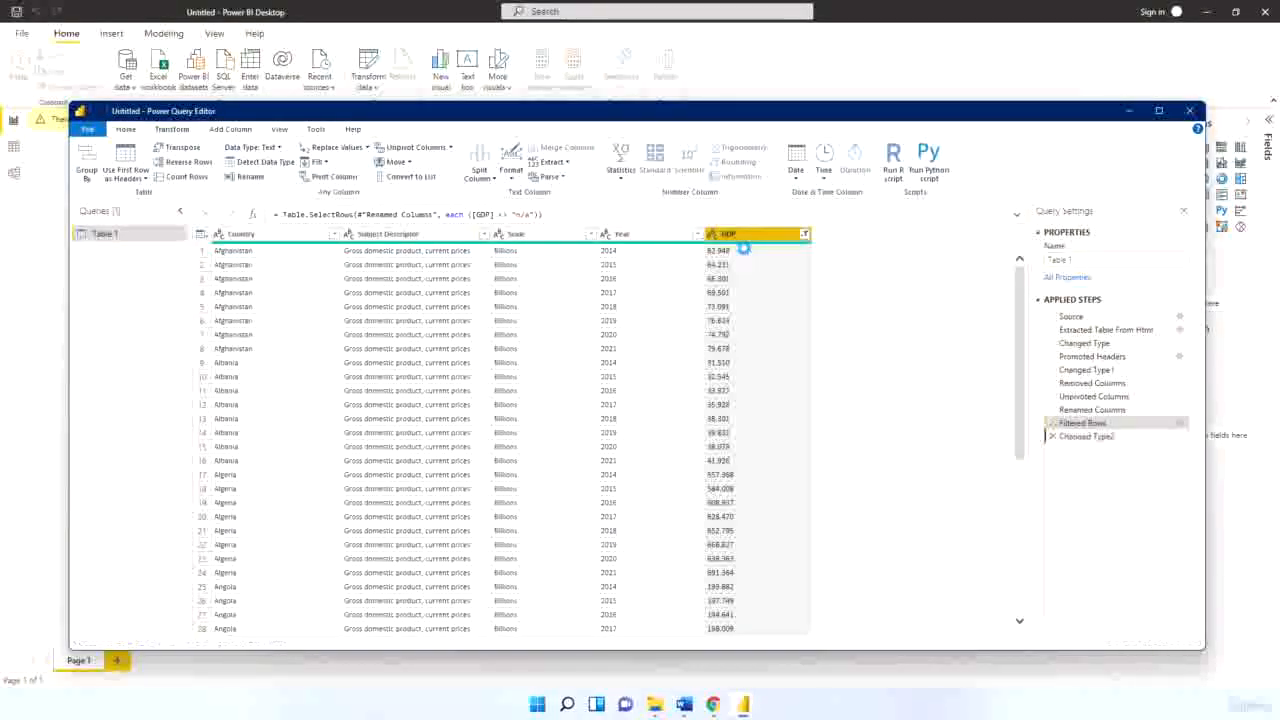
left_click(607, 235)
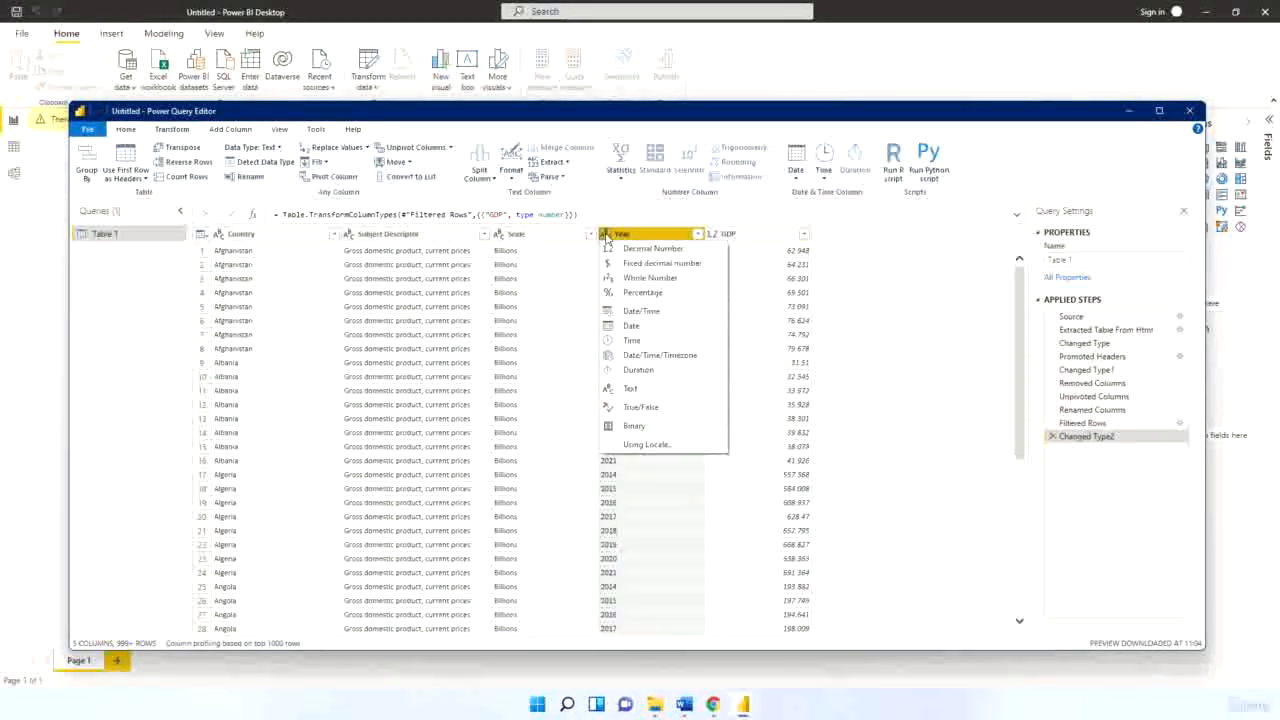
left_click(642, 278)
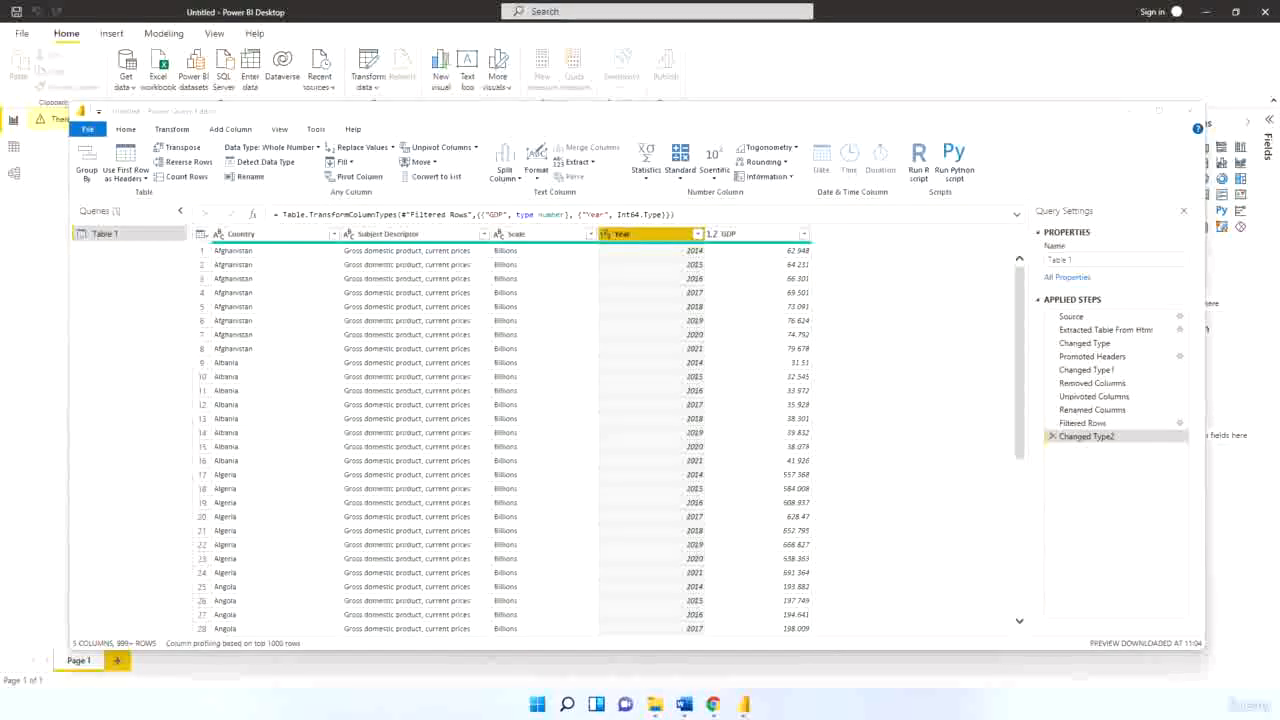
Close Power Query Editor and apply the pending query changes to the data model
left_click_drag(271, 120, 432, 152)
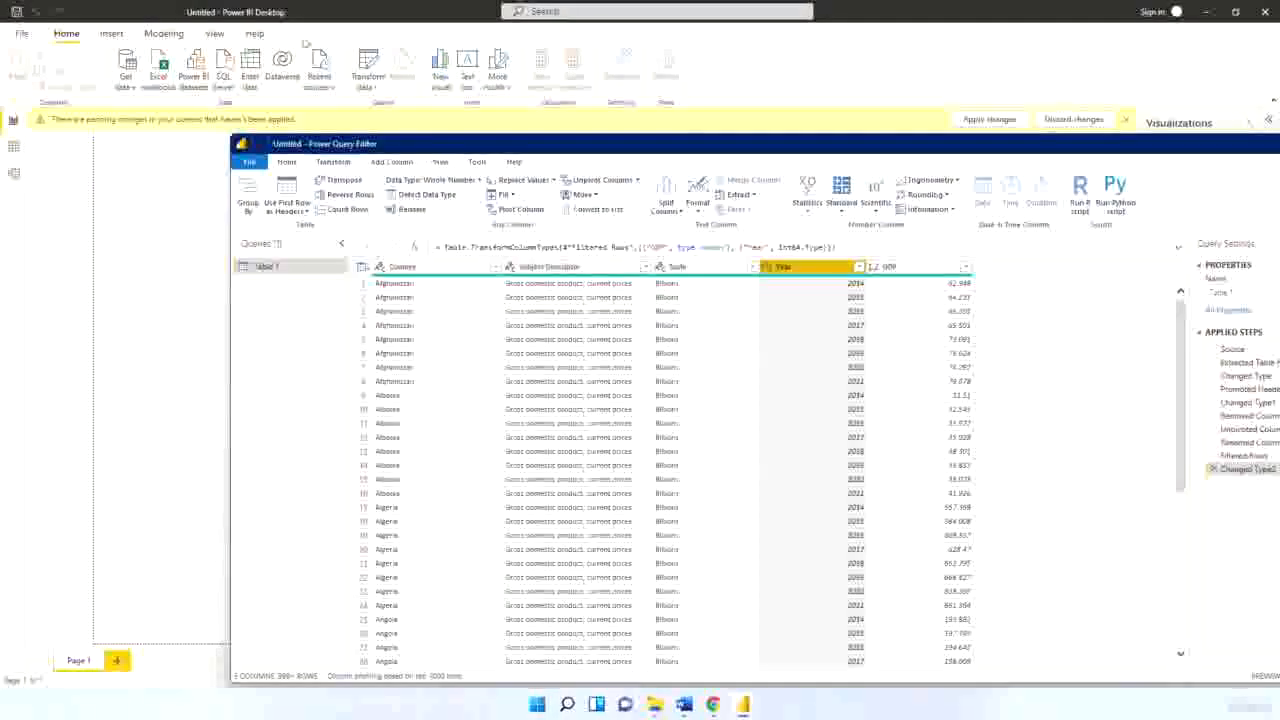
left_click(249, 162)
left_click(285, 186)
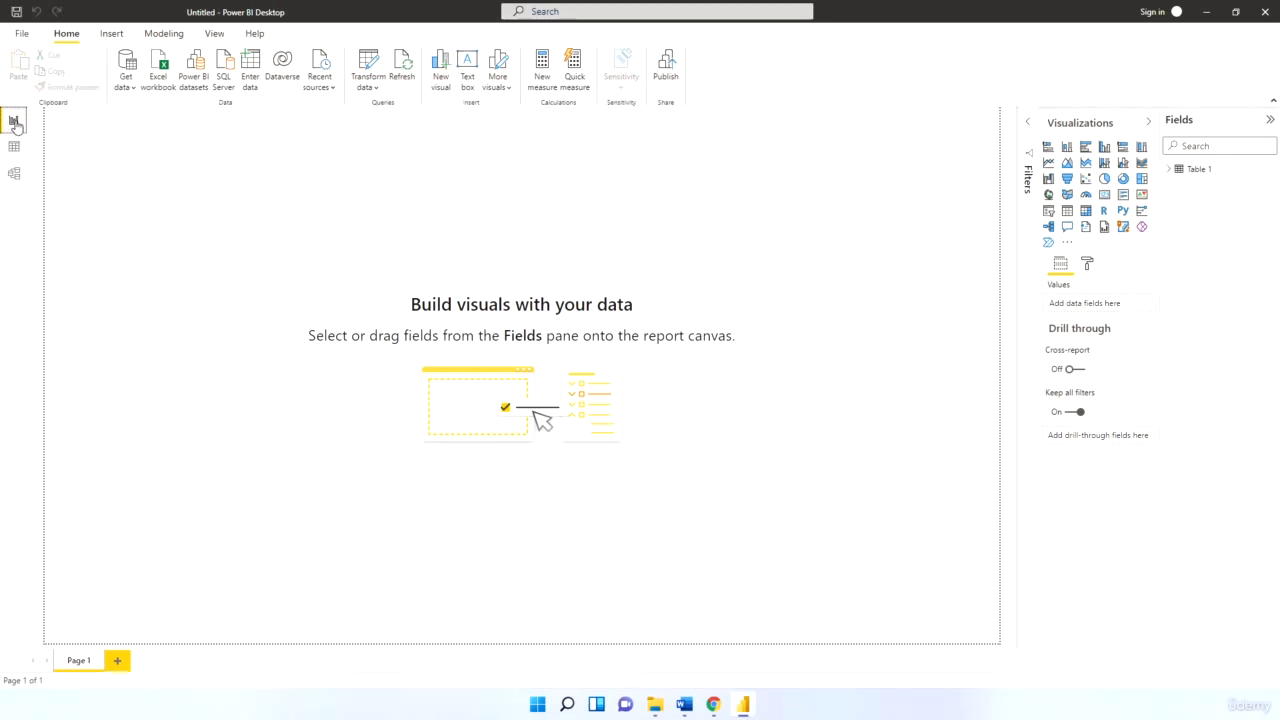
Show Table 1's fields and data, and set the Country column's data category to Country
left_click(1170, 169)
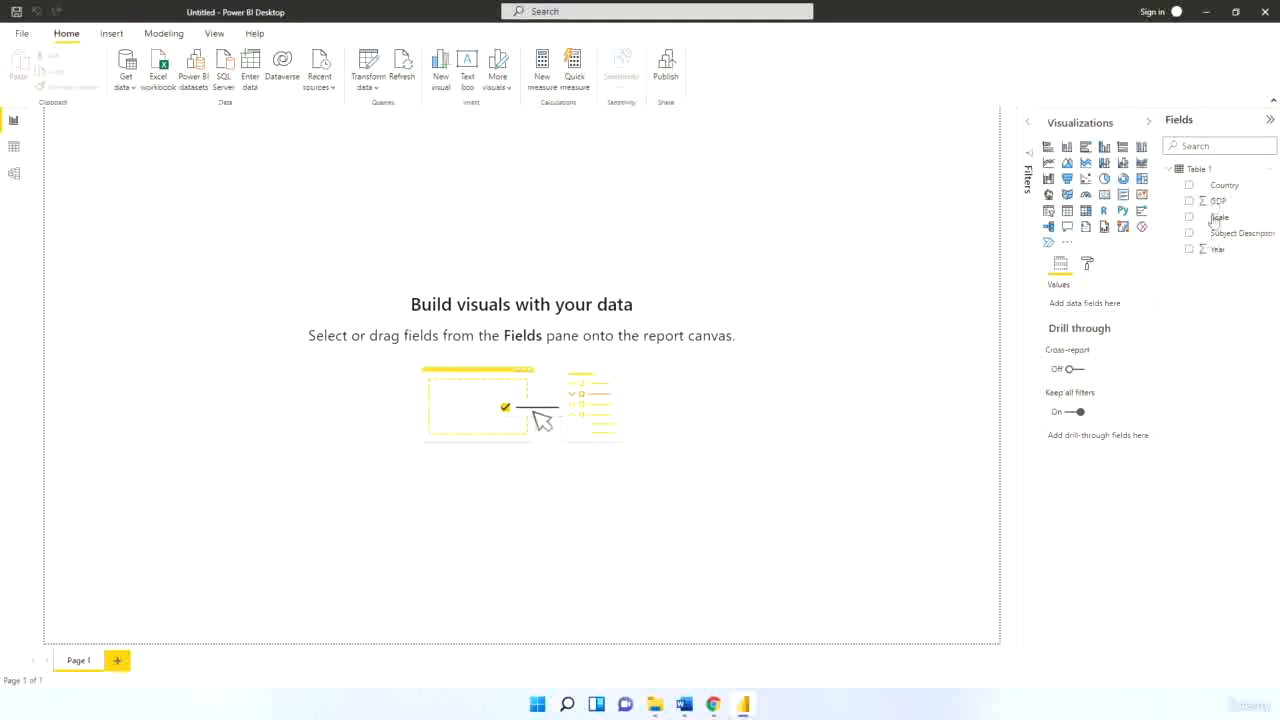
left_click(14, 149)
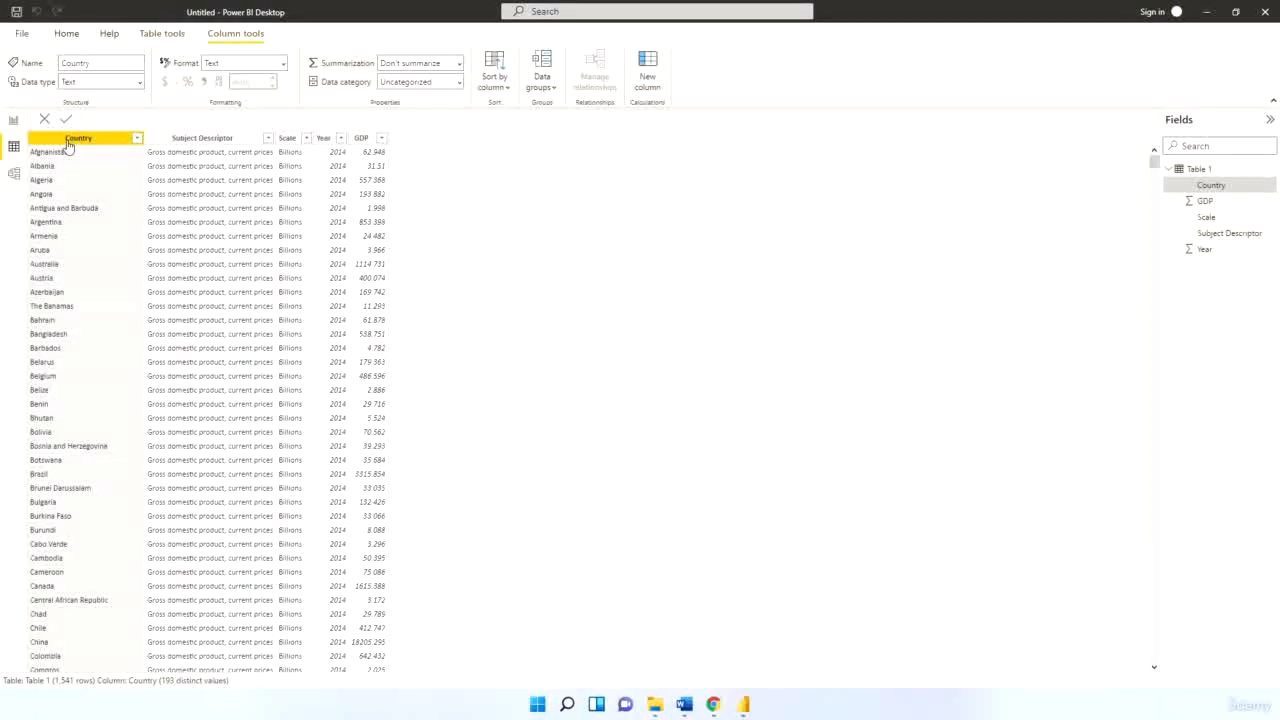
left_click(457, 87)
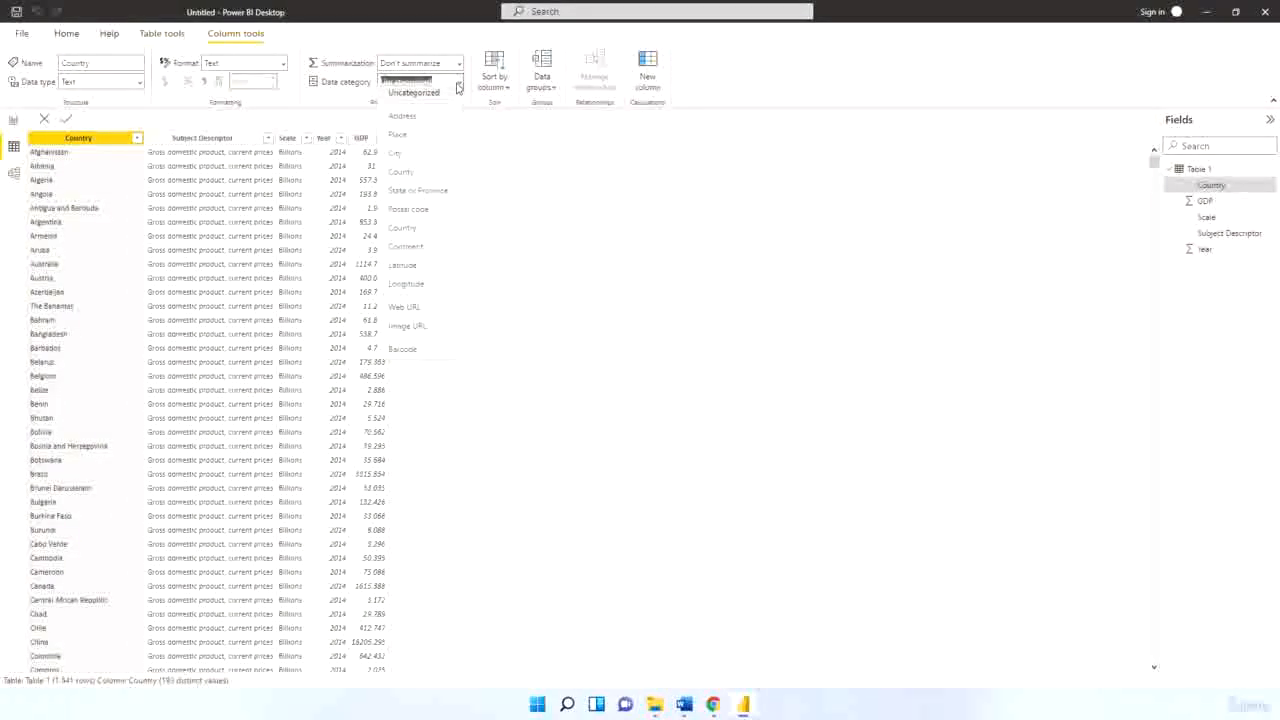
left_click(408, 236)
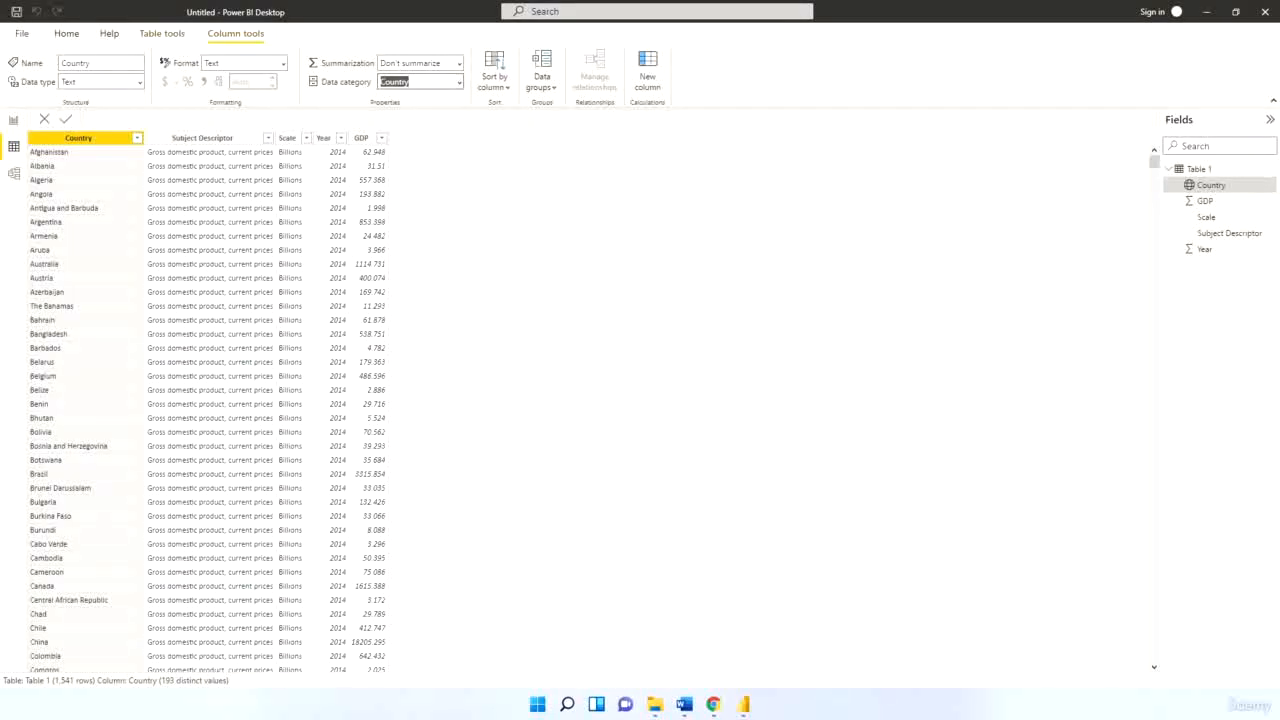
Return to the report page and add an empty stacked column chart
left_click(15, 122)
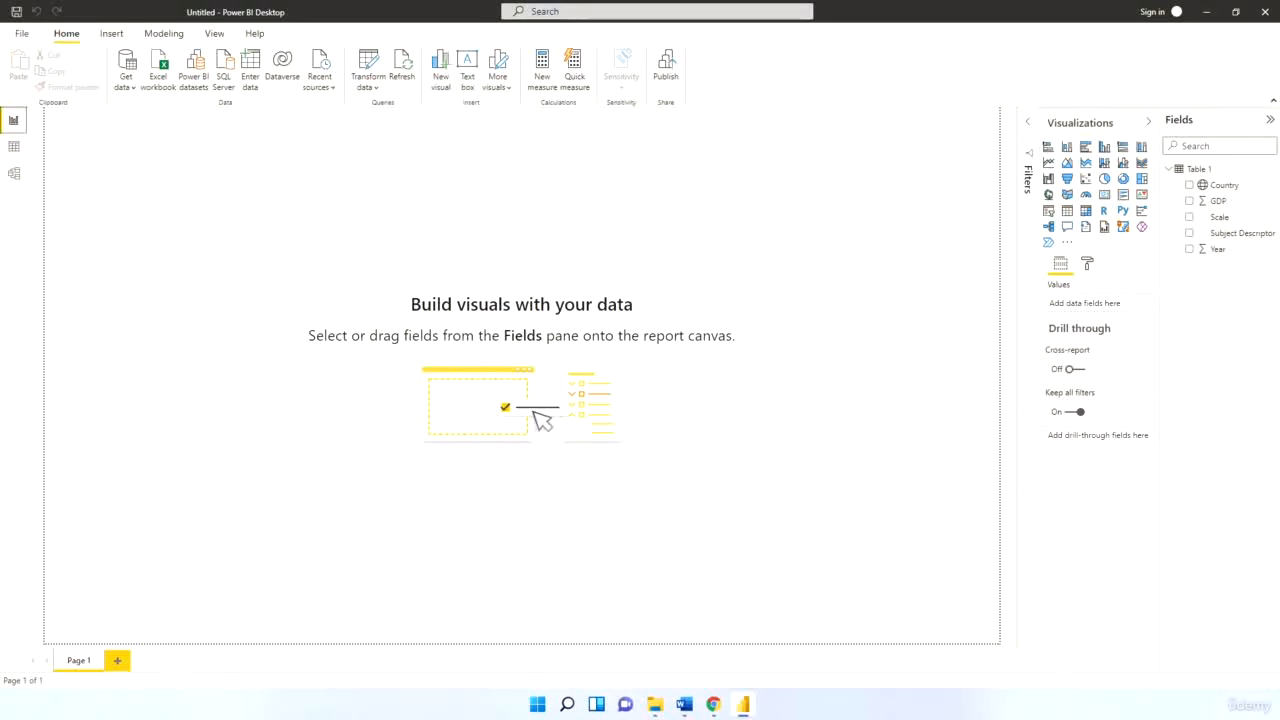
left_click(1068, 150)
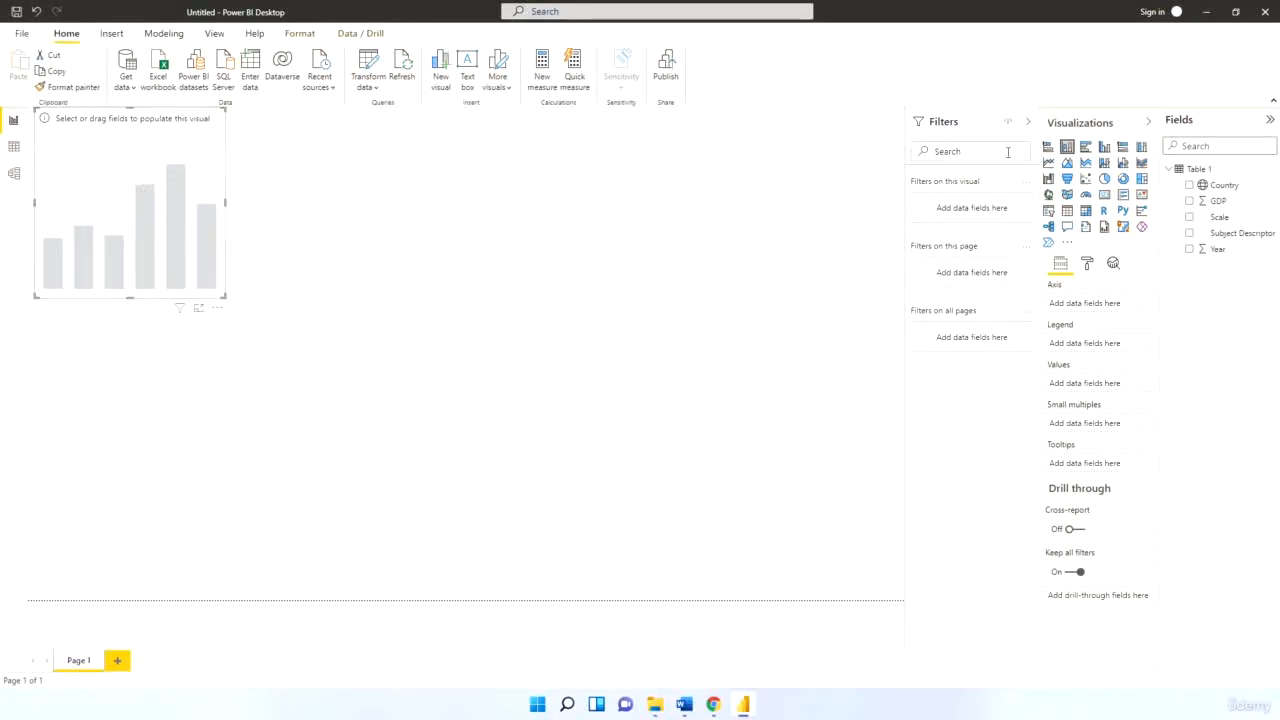
left_click(1067, 243)
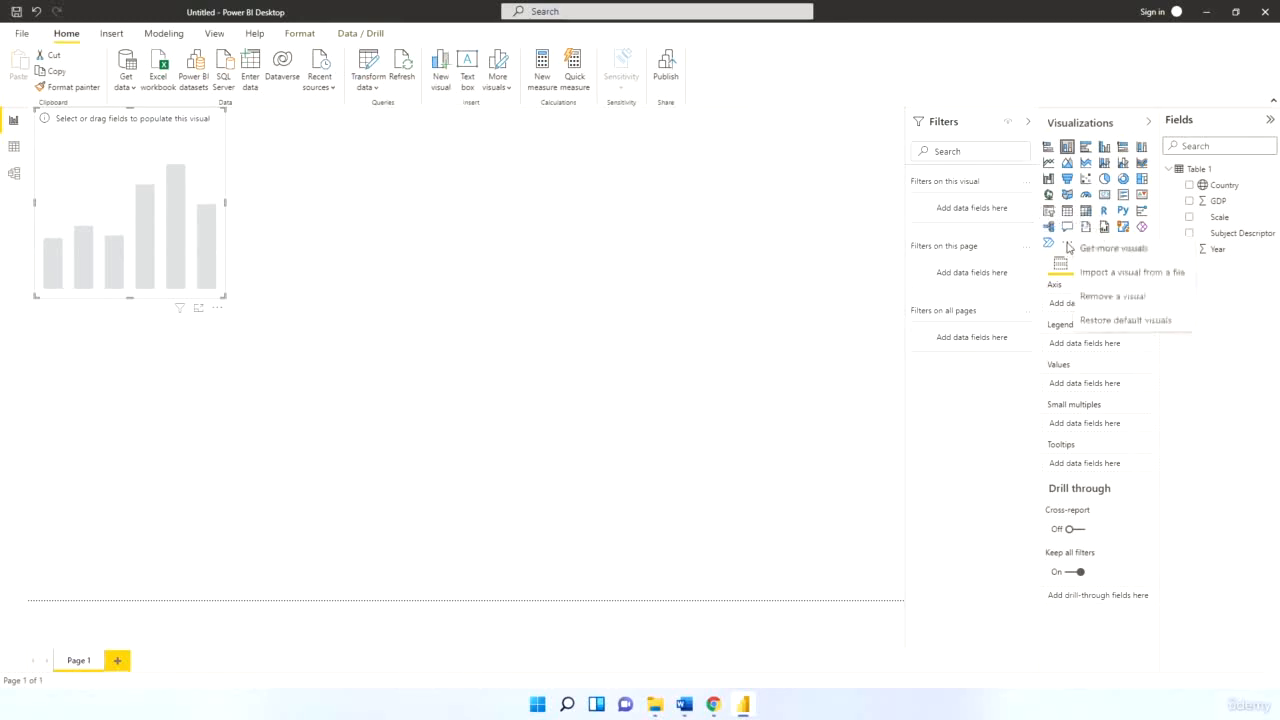
left_click(701, 192)
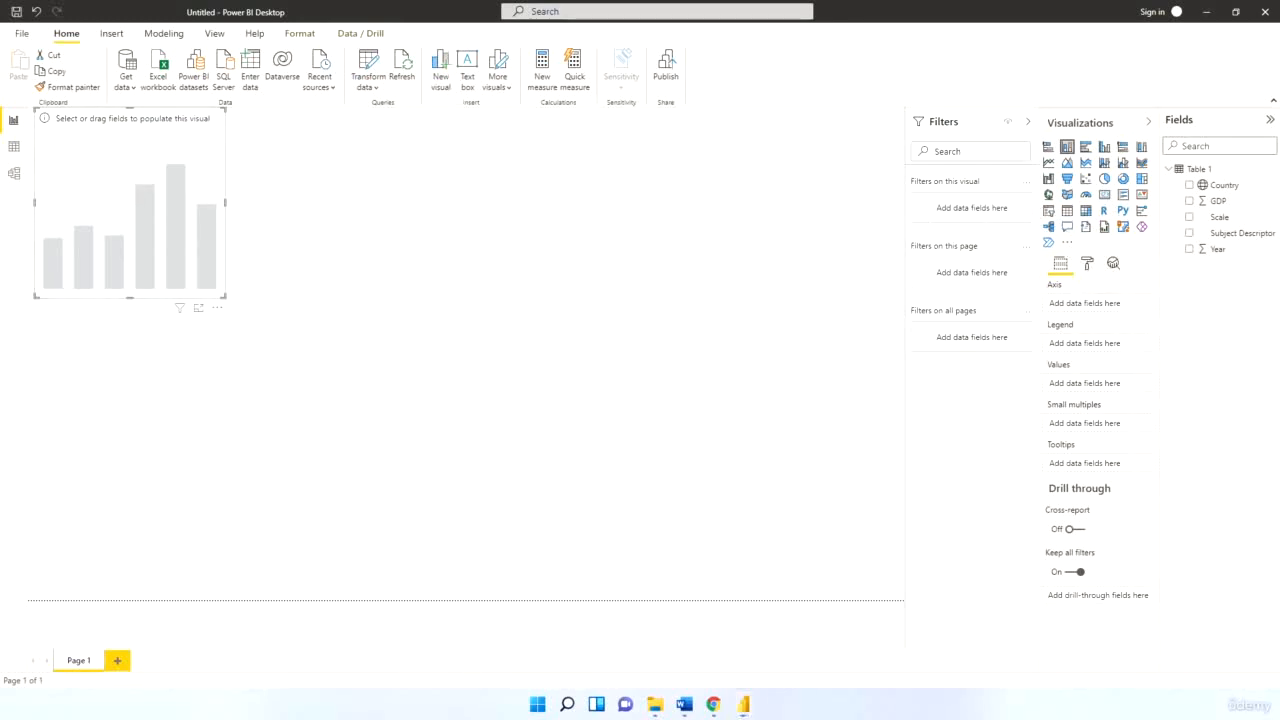
Enlarge the empty column chart and place it near the middle of the report page
left_click_drag(225, 297, 348, 430)
left_click_drag(226, 268, 502, 300)
left_click_drag(501, 300, 444, 302)
left_click_drag(565, 479, 670, 494)
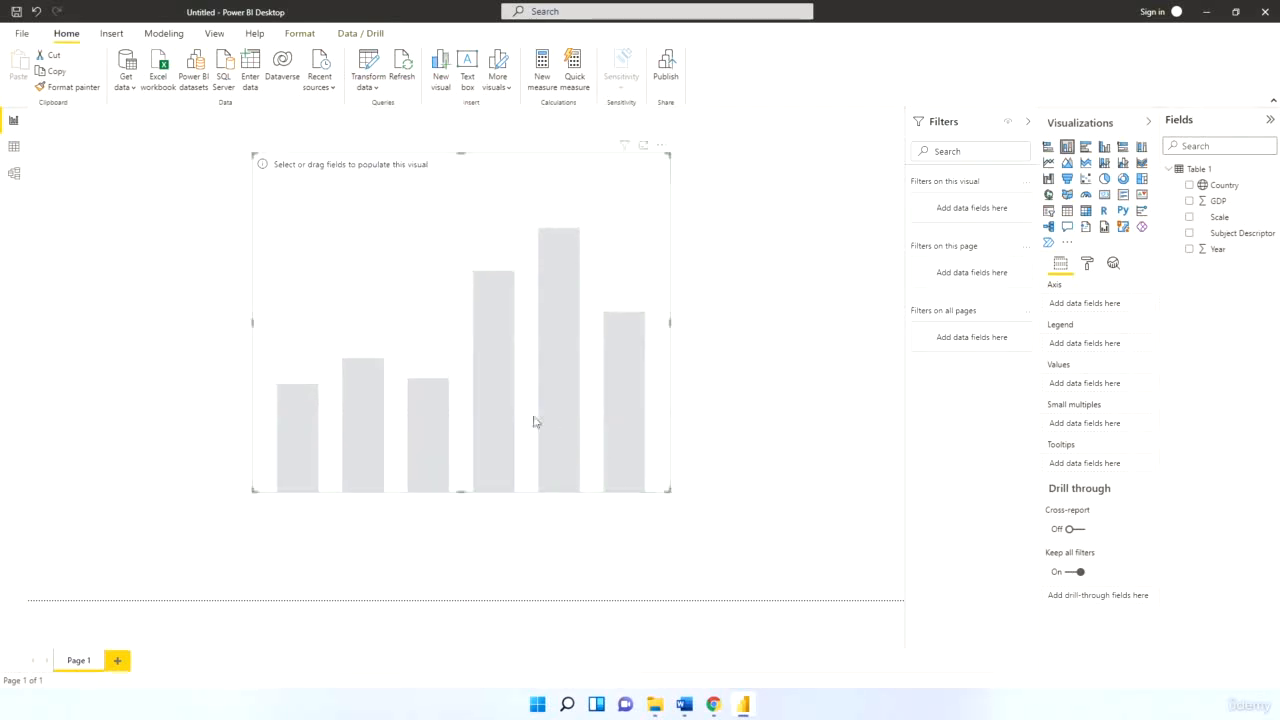
left_click_drag(477, 380, 430, 370)
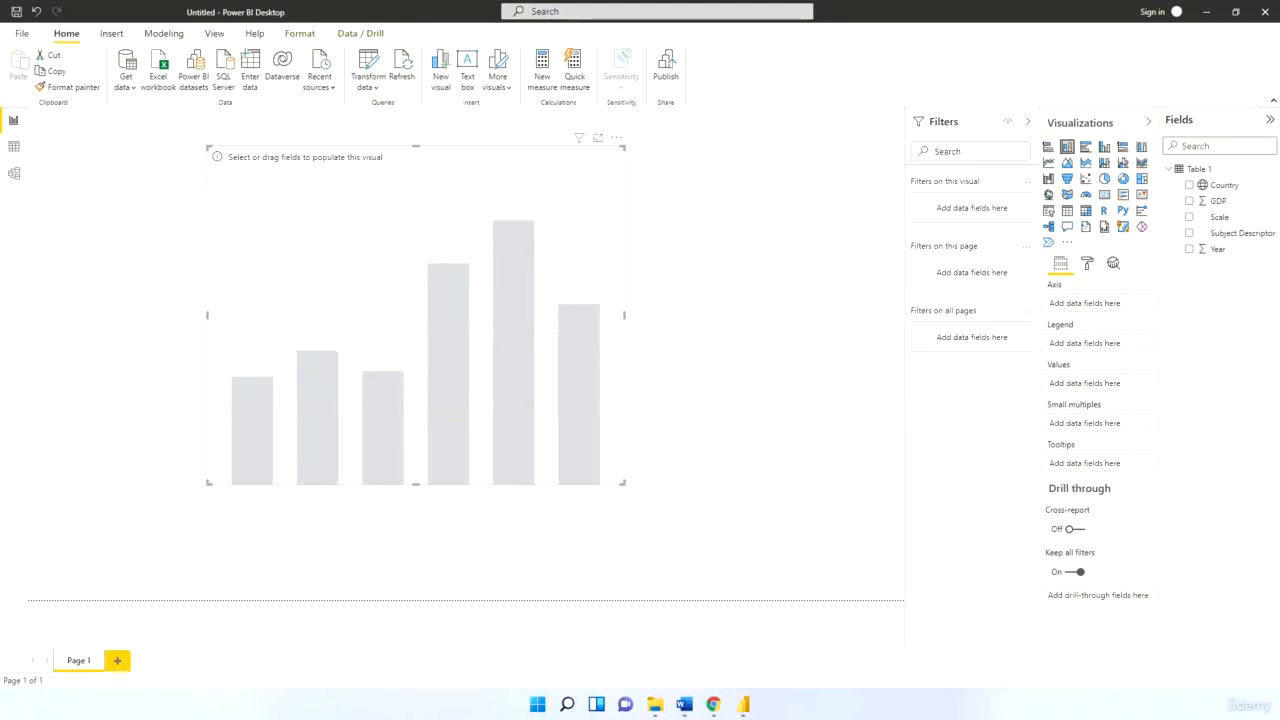
Plot GDP as the chart's values with Year on the axis
key("alt+Tab")
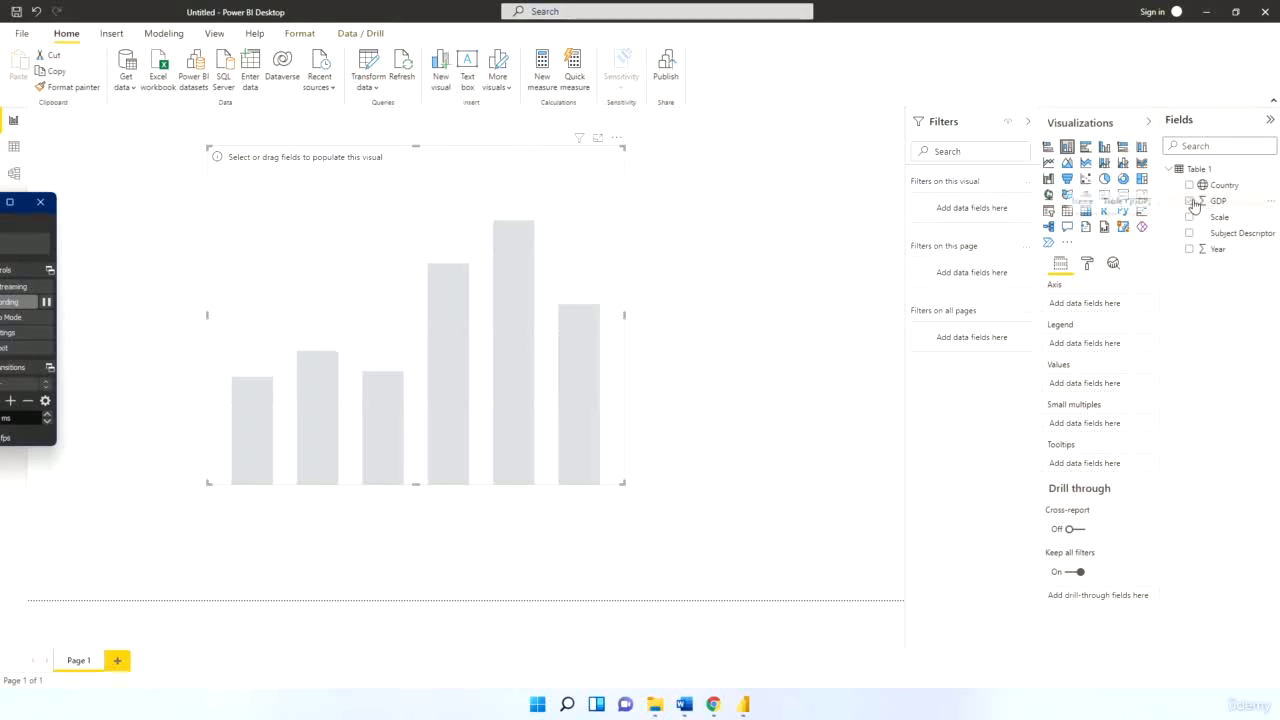
left_click_drag(1195, 205, 1071, 386)
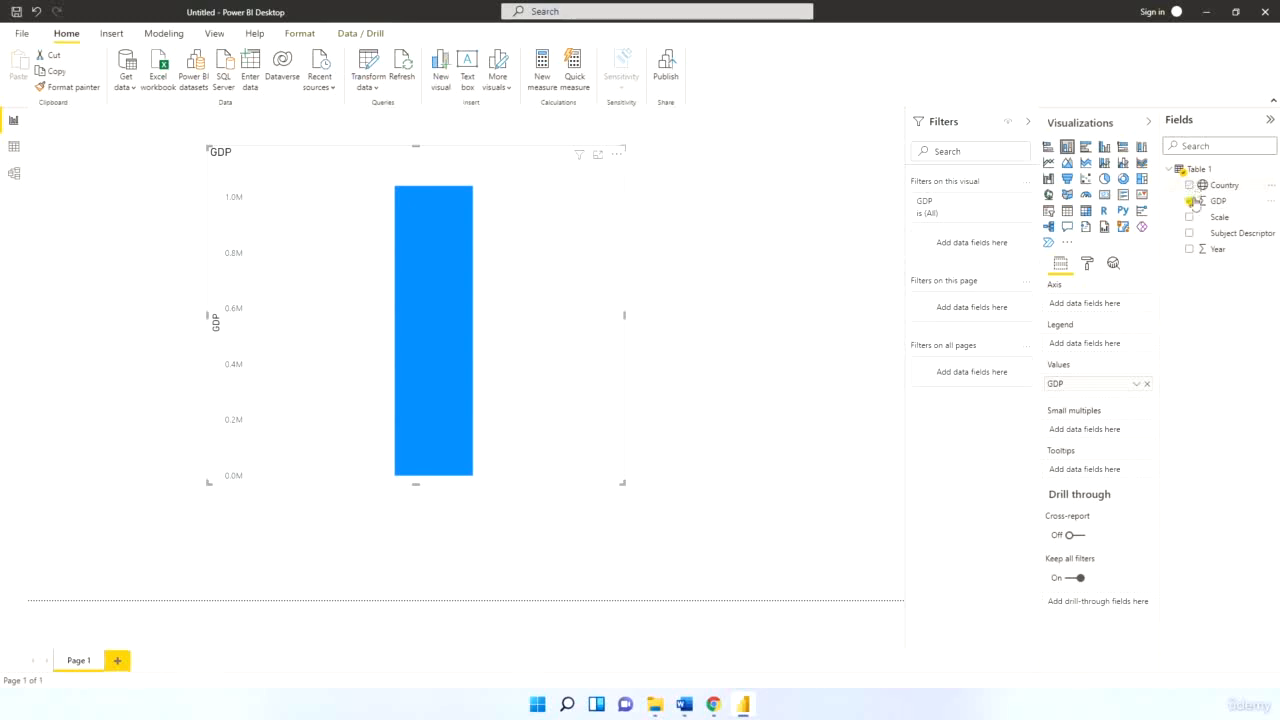
left_click_drag(1191, 250, 1077, 313)
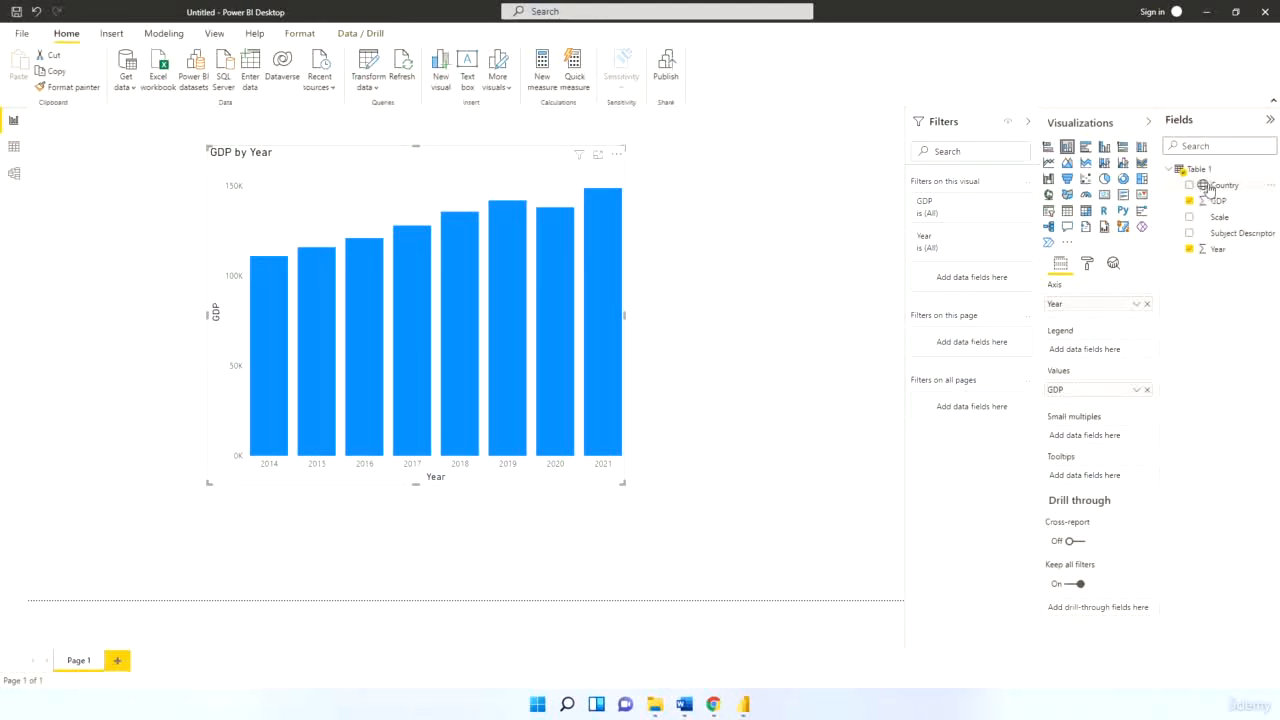
Split the stacked column chart's GDP by Country in the legend and page through the legend's country entries
left_click_drag(1208, 188, 1085, 350)
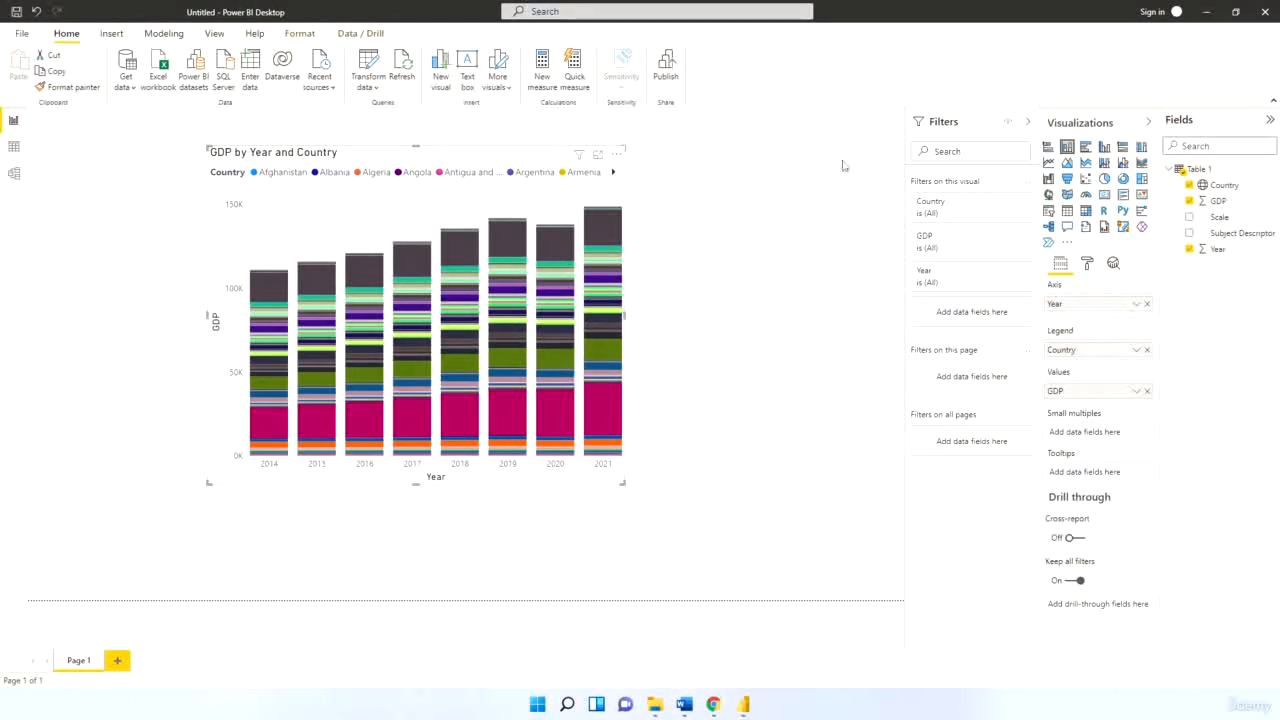
left_click(612, 172)
left_click(612, 172)
left_click(612, 172)
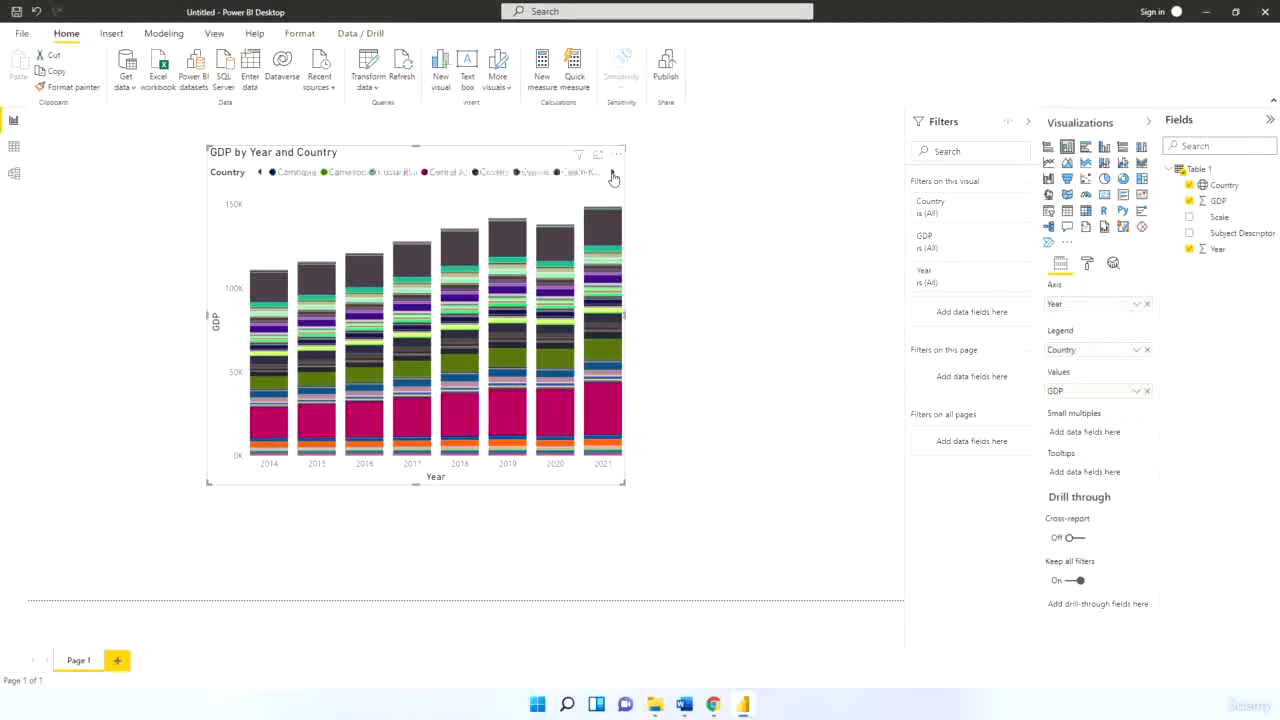
left_click(612, 172)
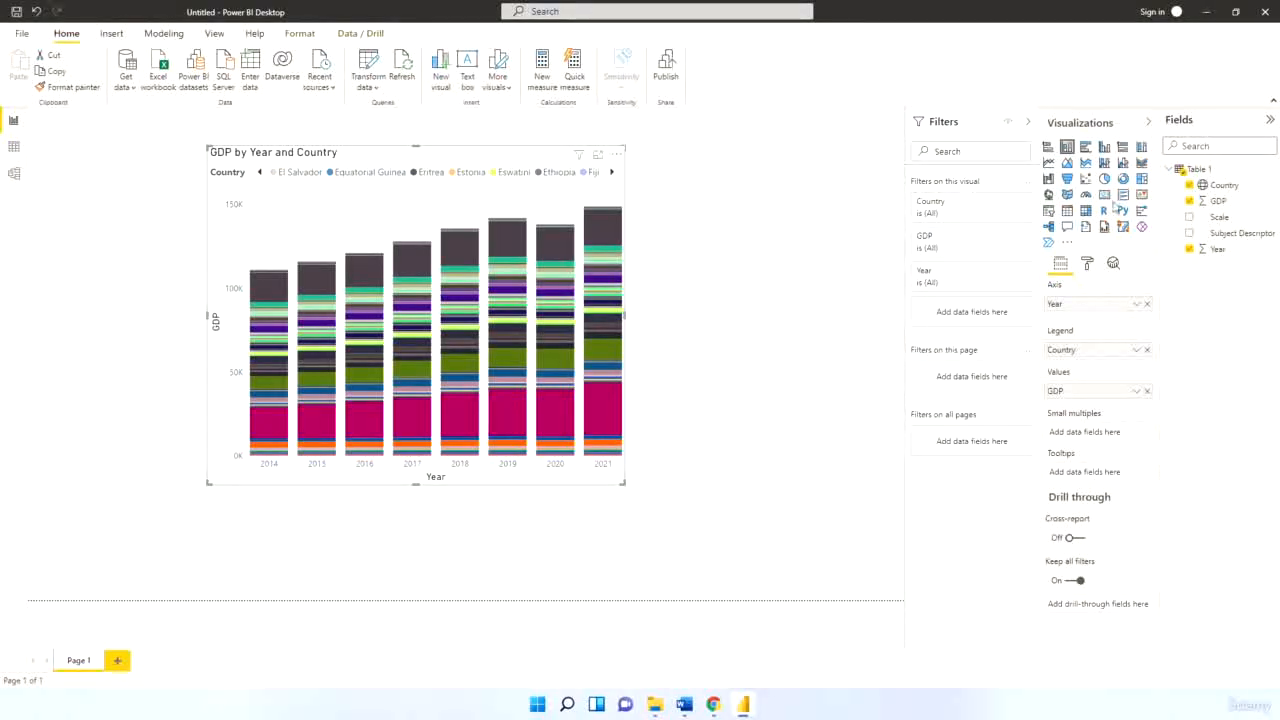
Filter the chart's Country field to the Top 10 by GDP, and enlarge the chart to fill most of the page
left_click(1008, 203)
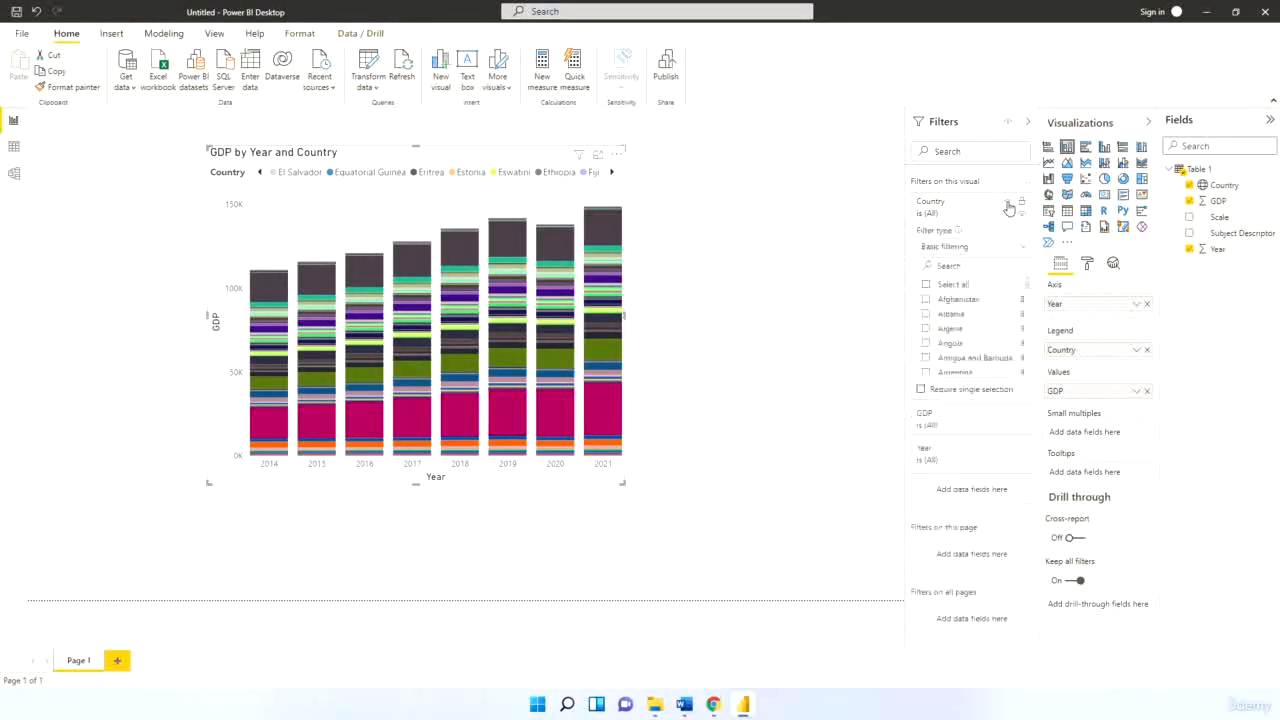
left_click(1024, 253)
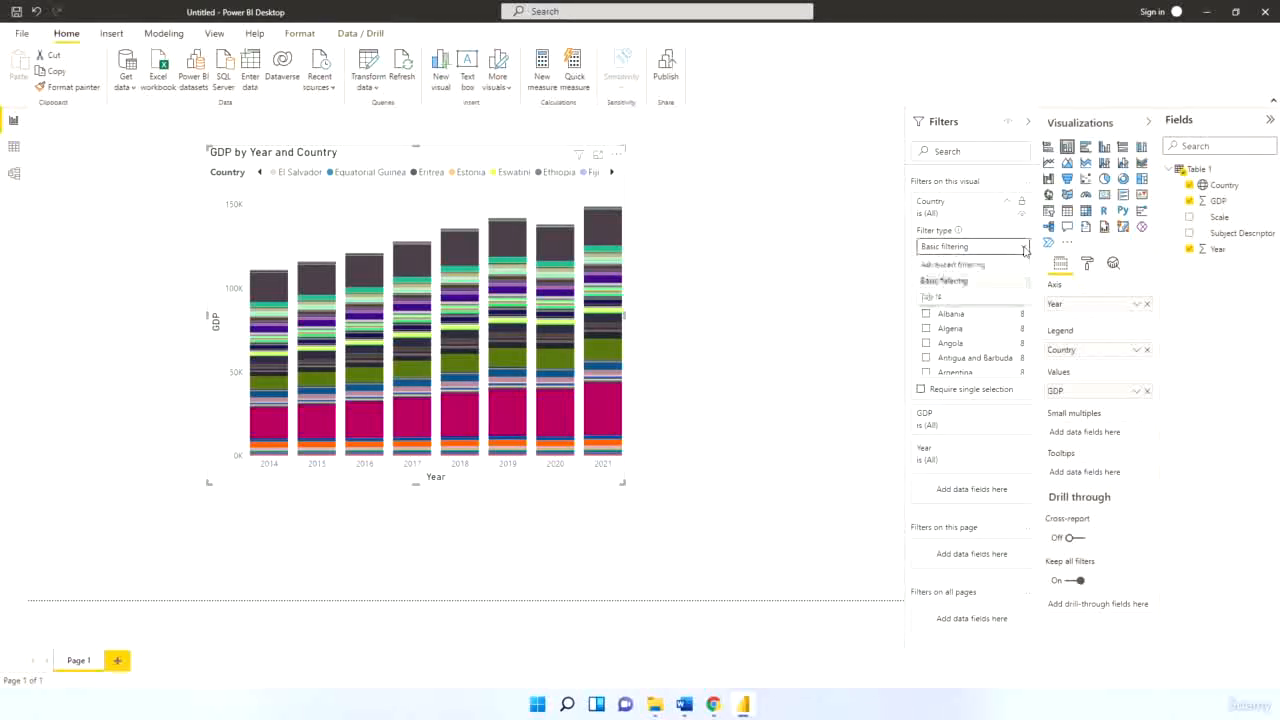
left_click(940, 304)
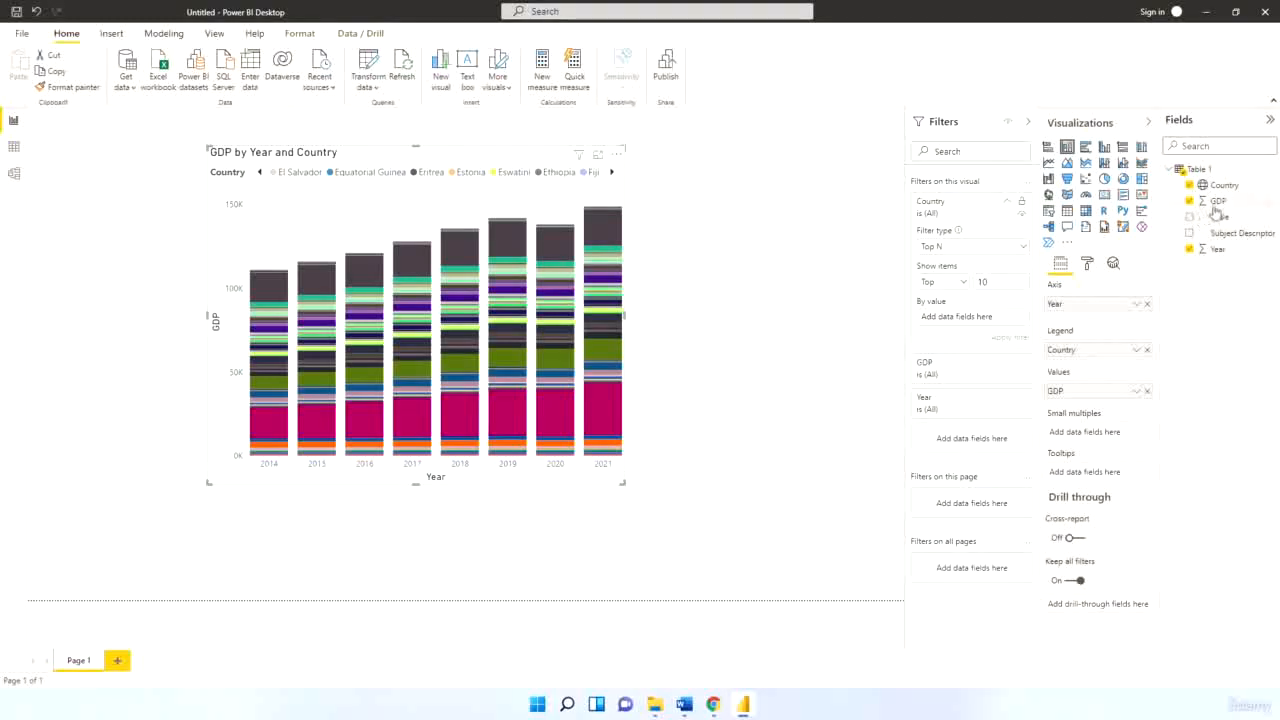
left_click_drag(1218, 200, 998, 323)
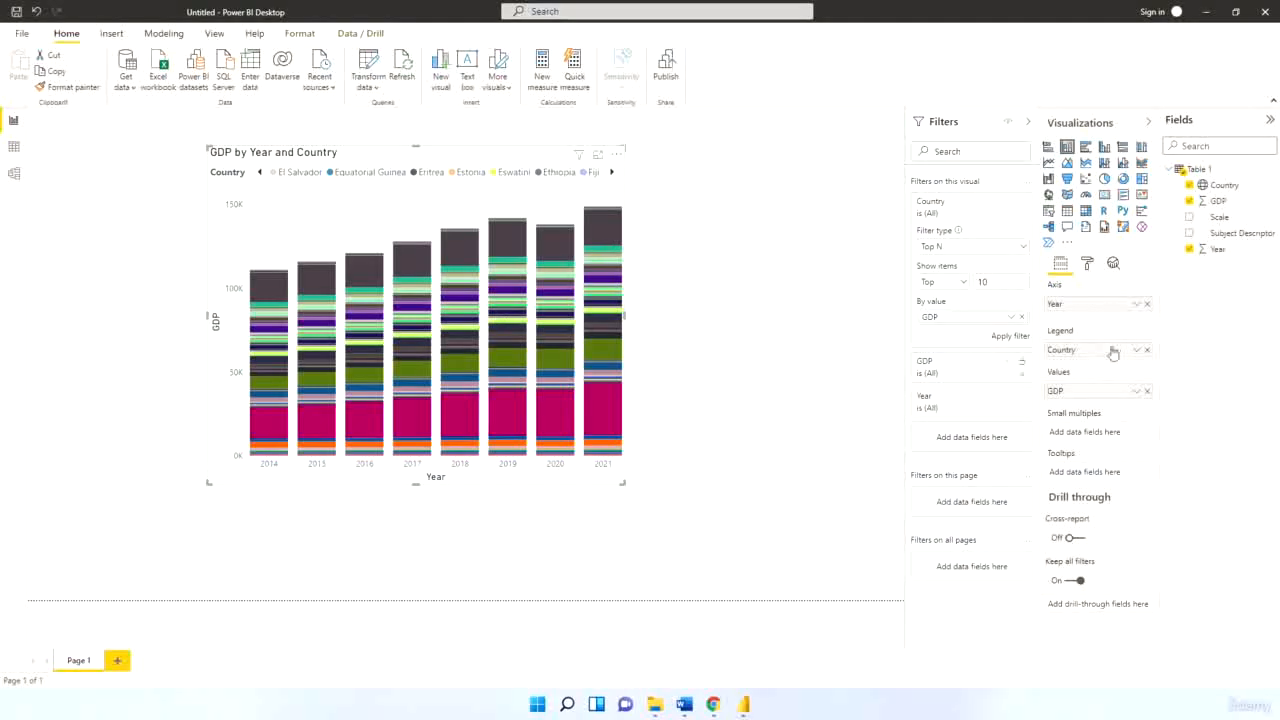
left_click(1017, 338)
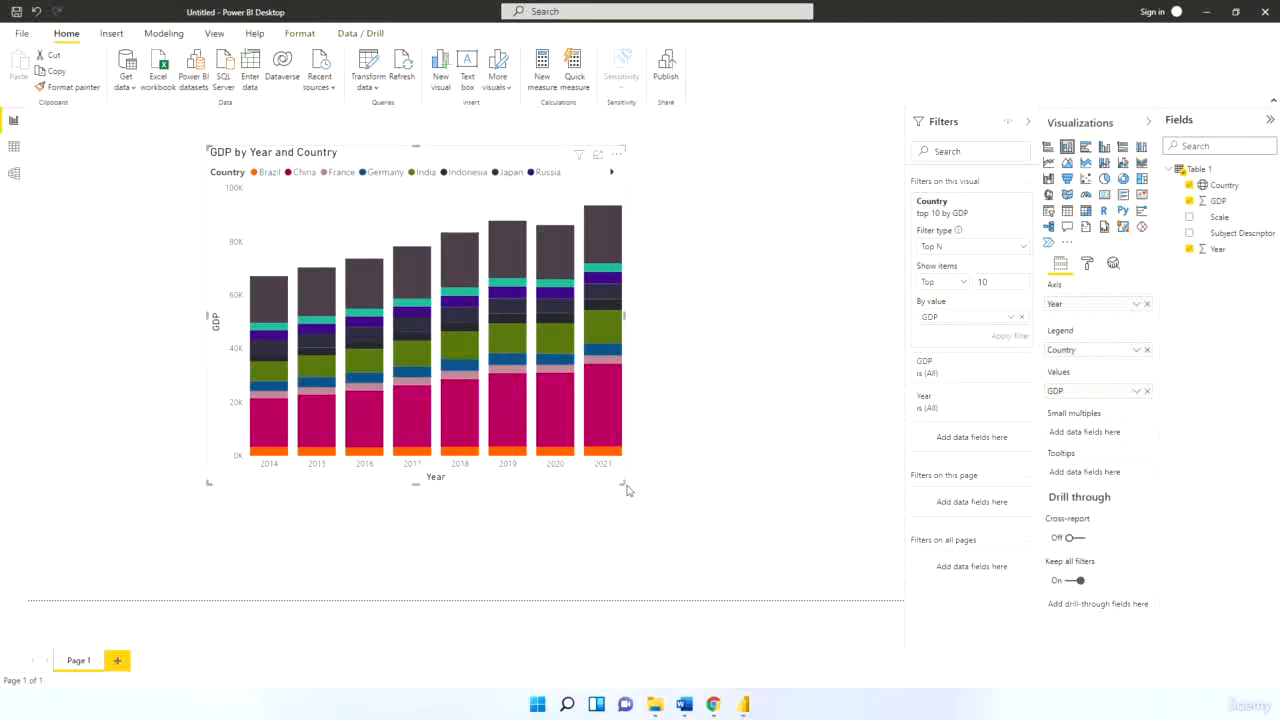
left_click_drag(623, 484, 850, 554)
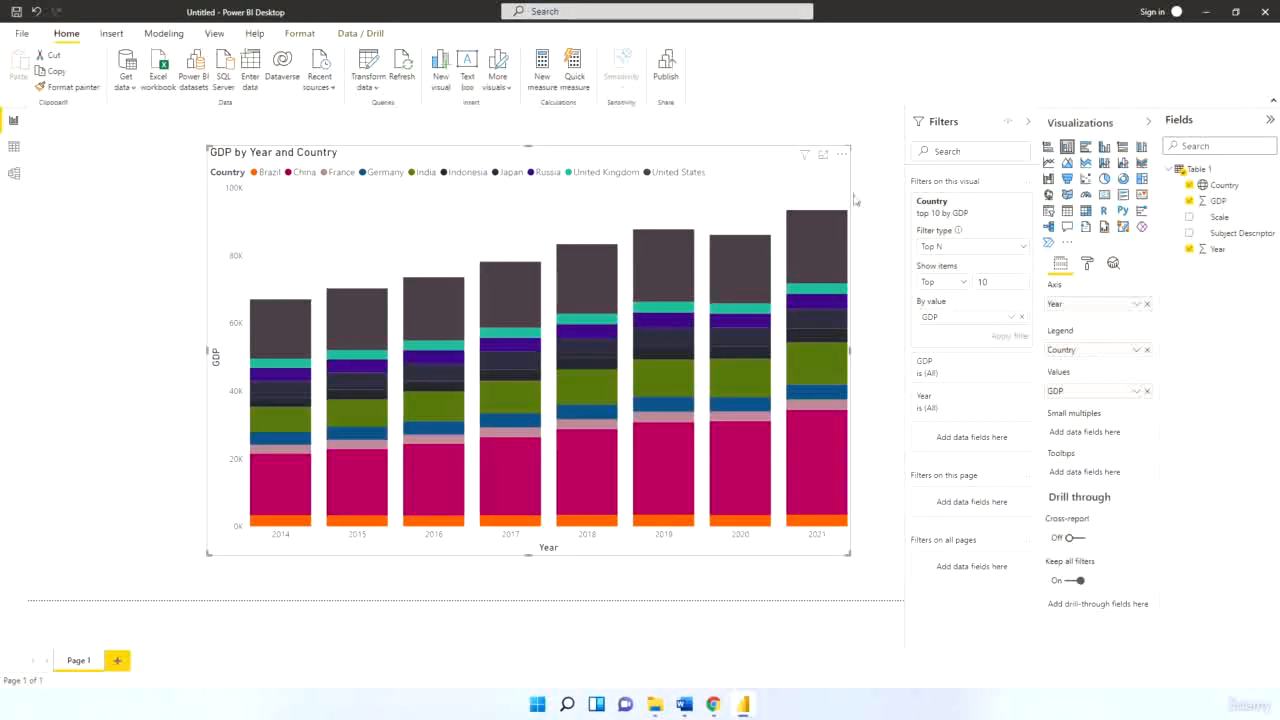
Convert the column chart to a map and remove Year from its legend
left_click(1049, 195)
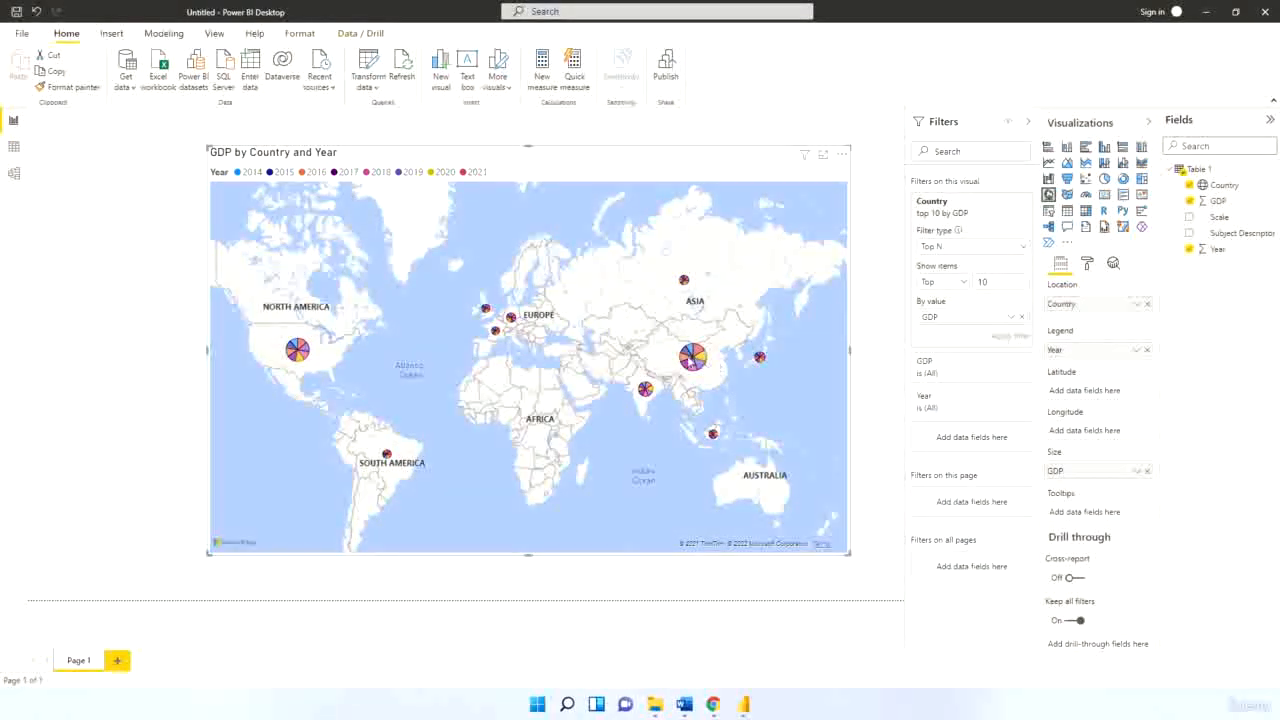
mouse_move(692, 356)
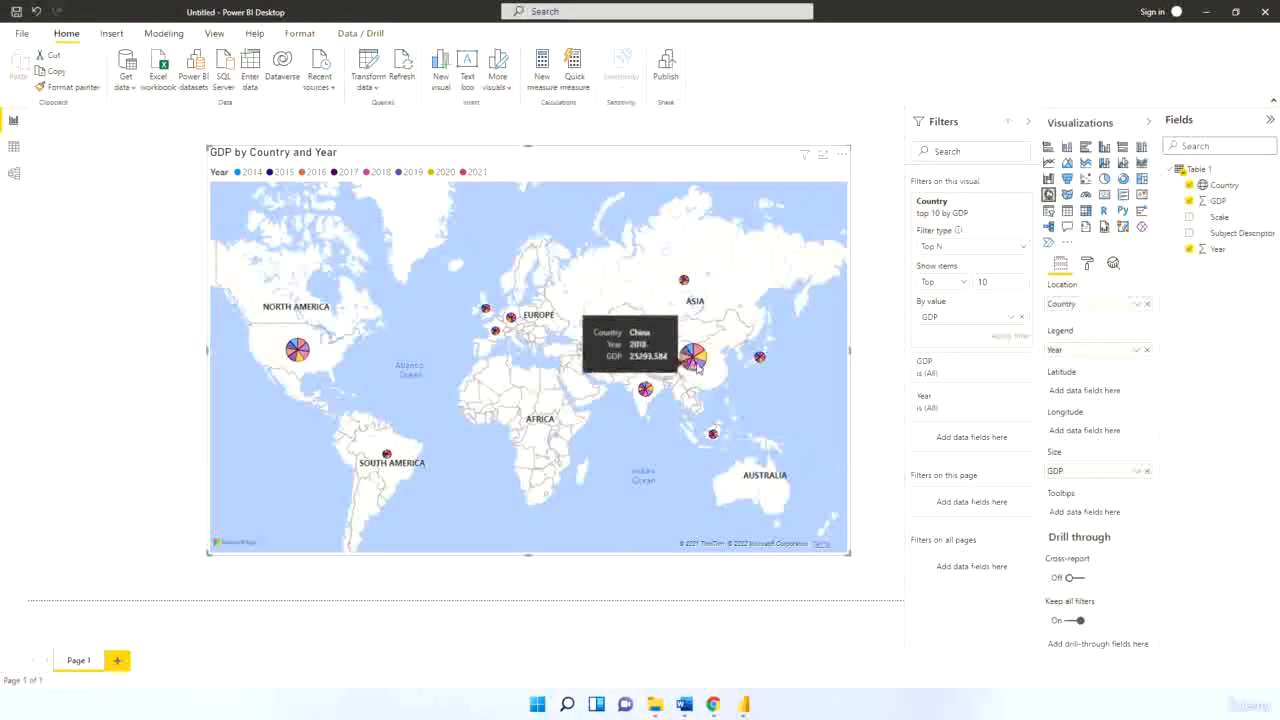
left_click(1147, 350)
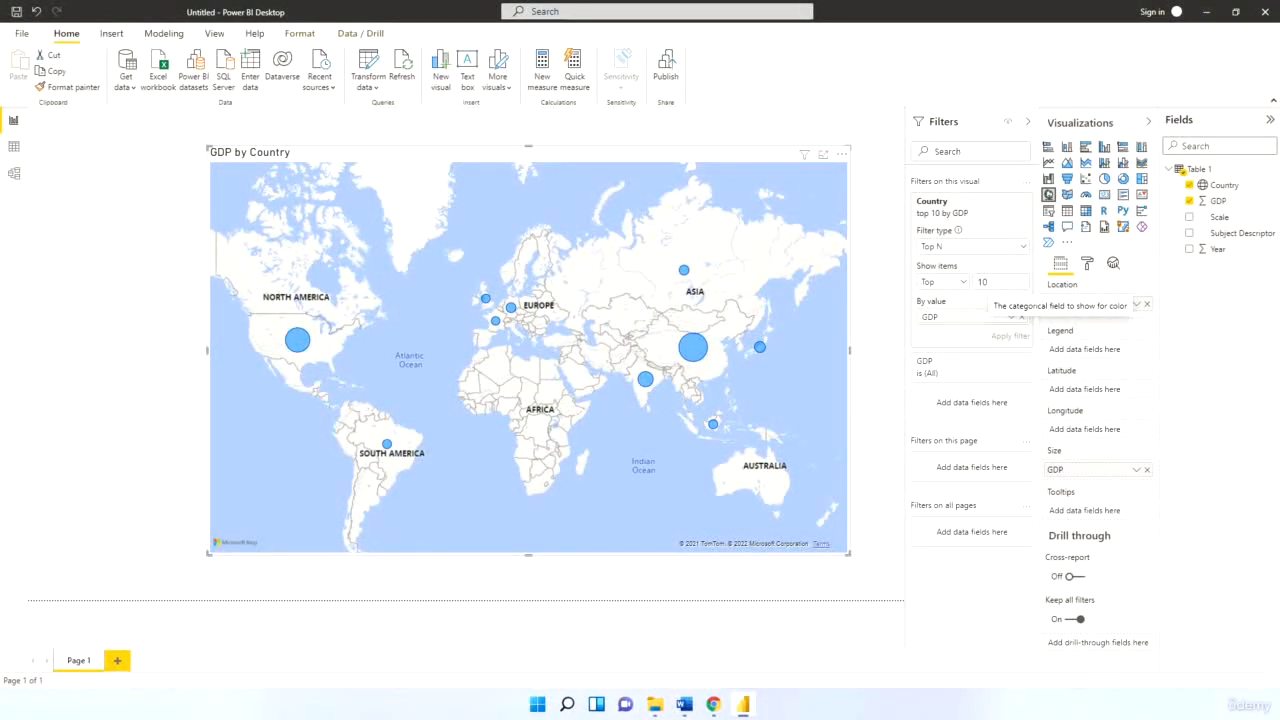
Turn on the category labels in the GDP map's formatting
left_click(877, 370)
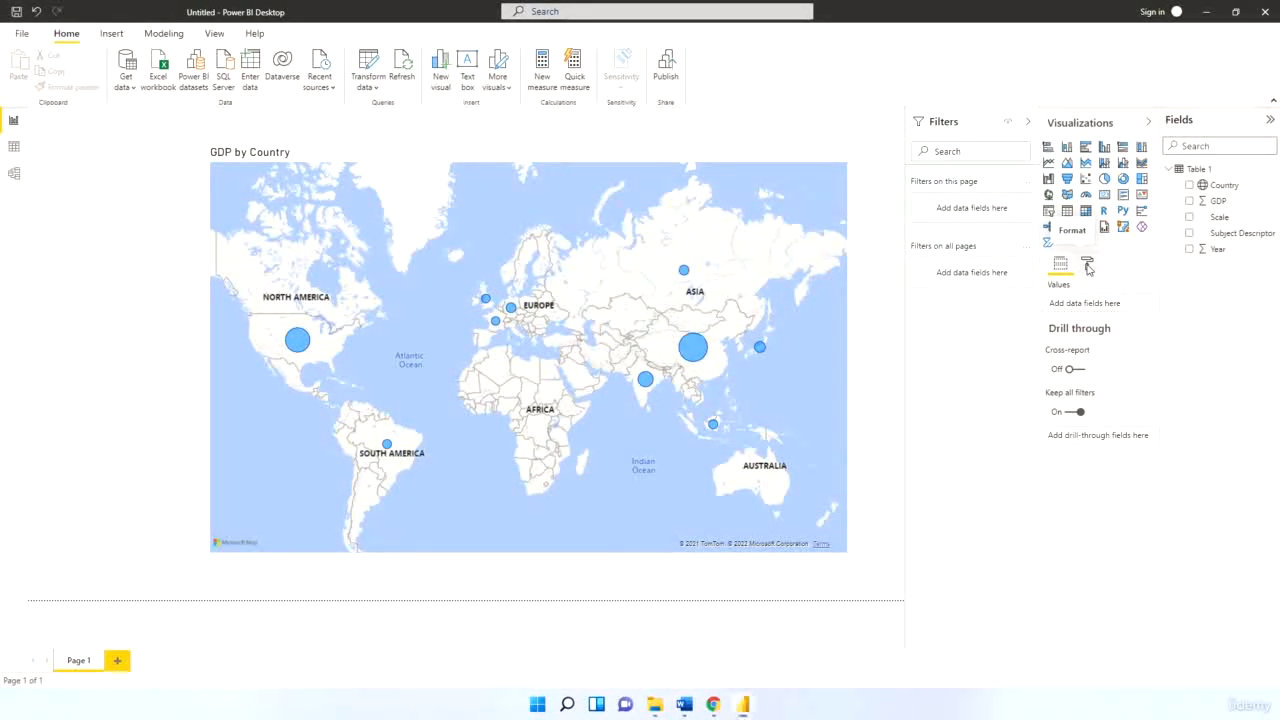
left_click(1088, 265)
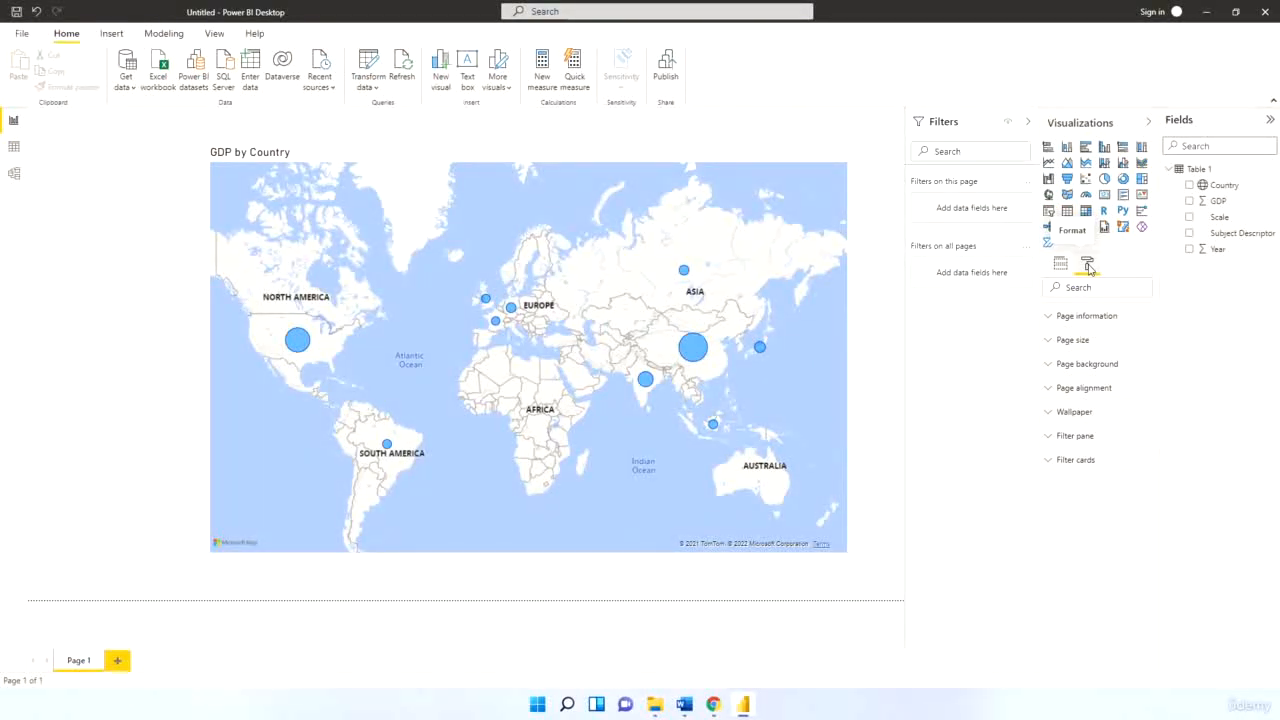
left_click(733, 360)
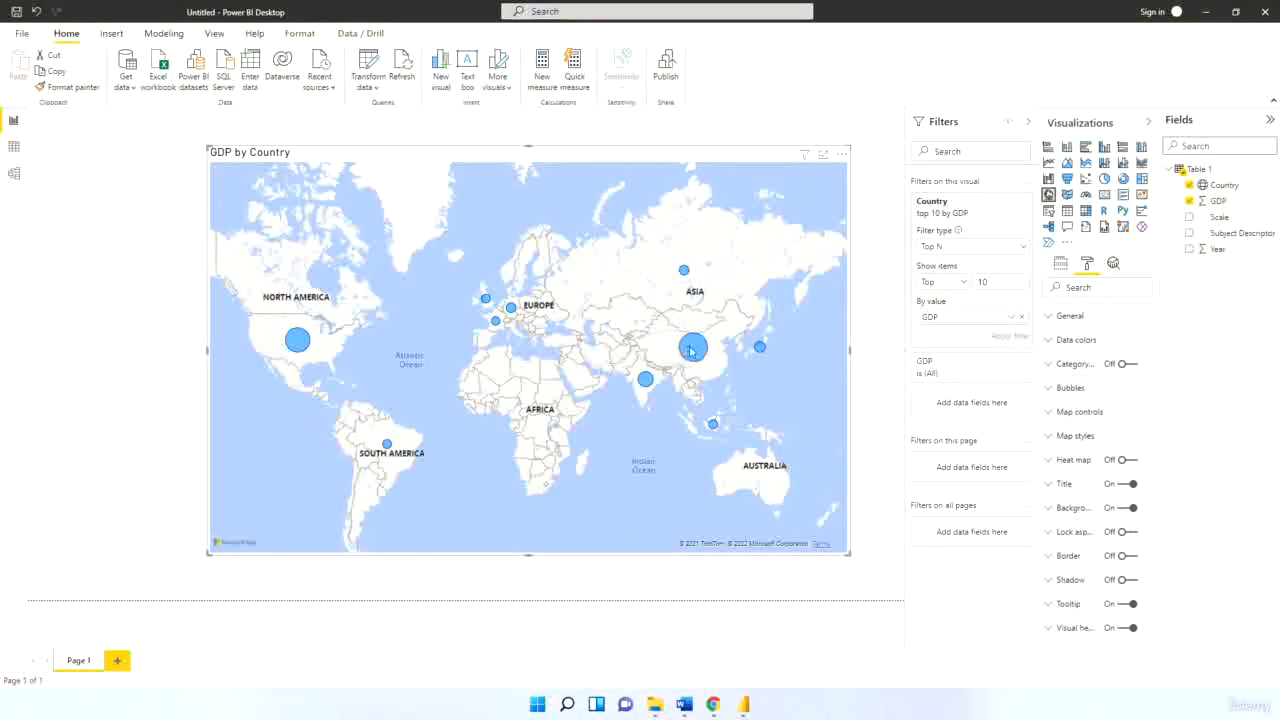
mouse_move(613, 330)
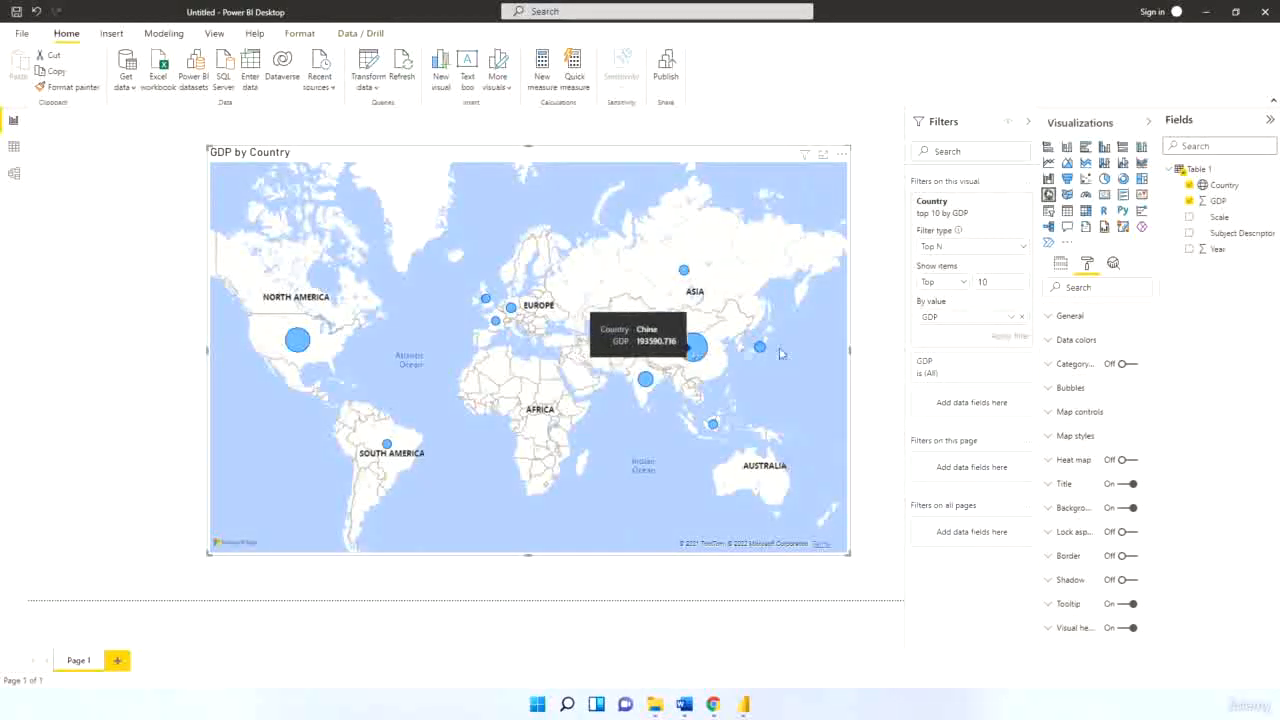
left_click(1128, 366)
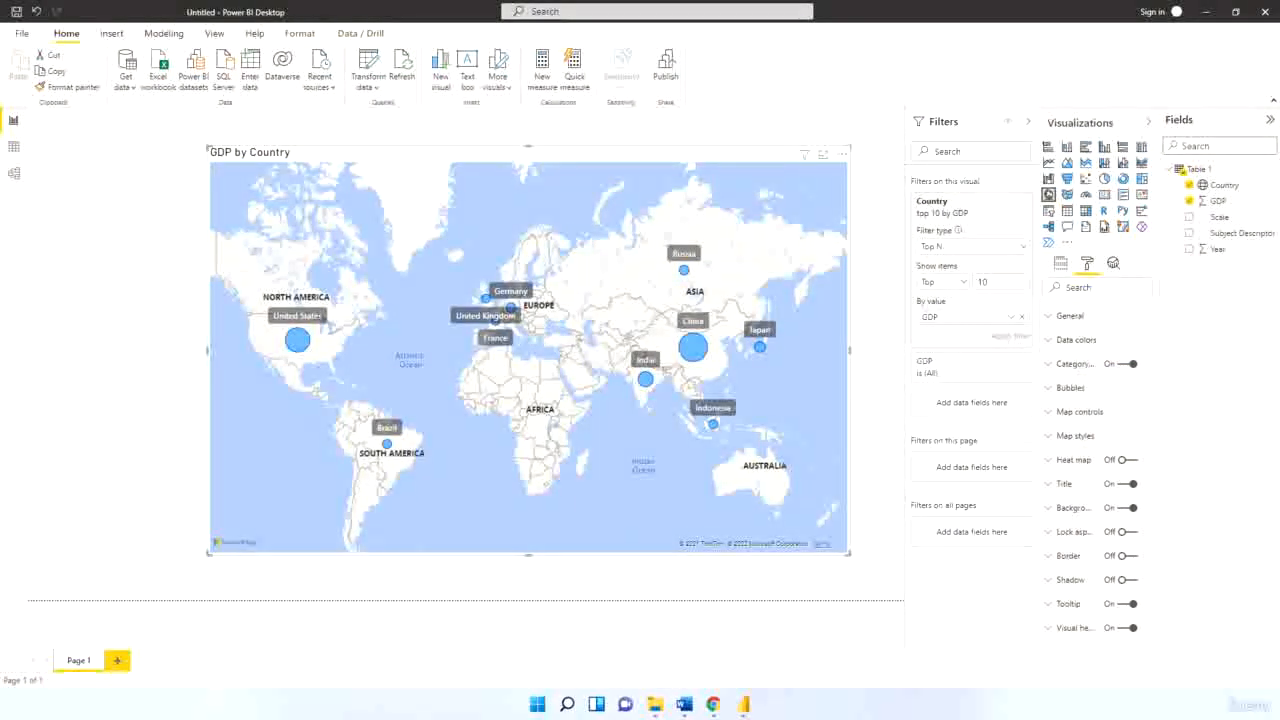
Start saving the report as a Power BI file and browse to the Desktop as its location
left_click(21, 34)
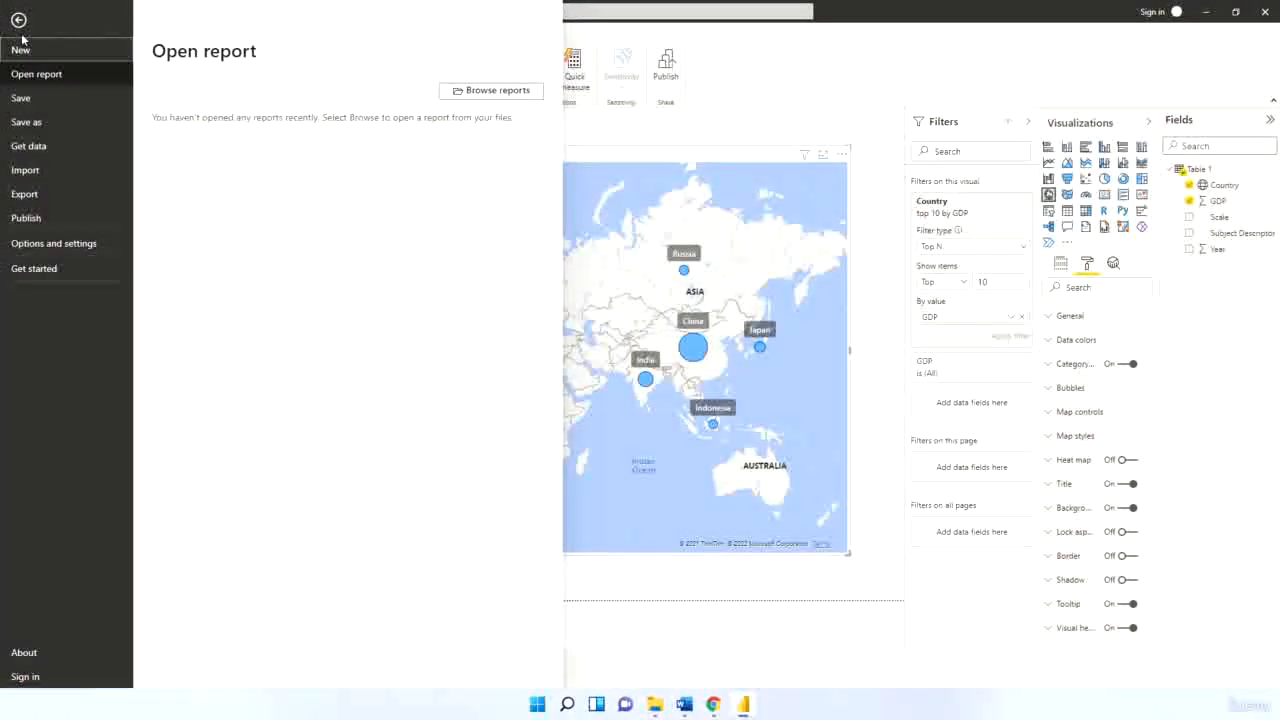
key("Escape")
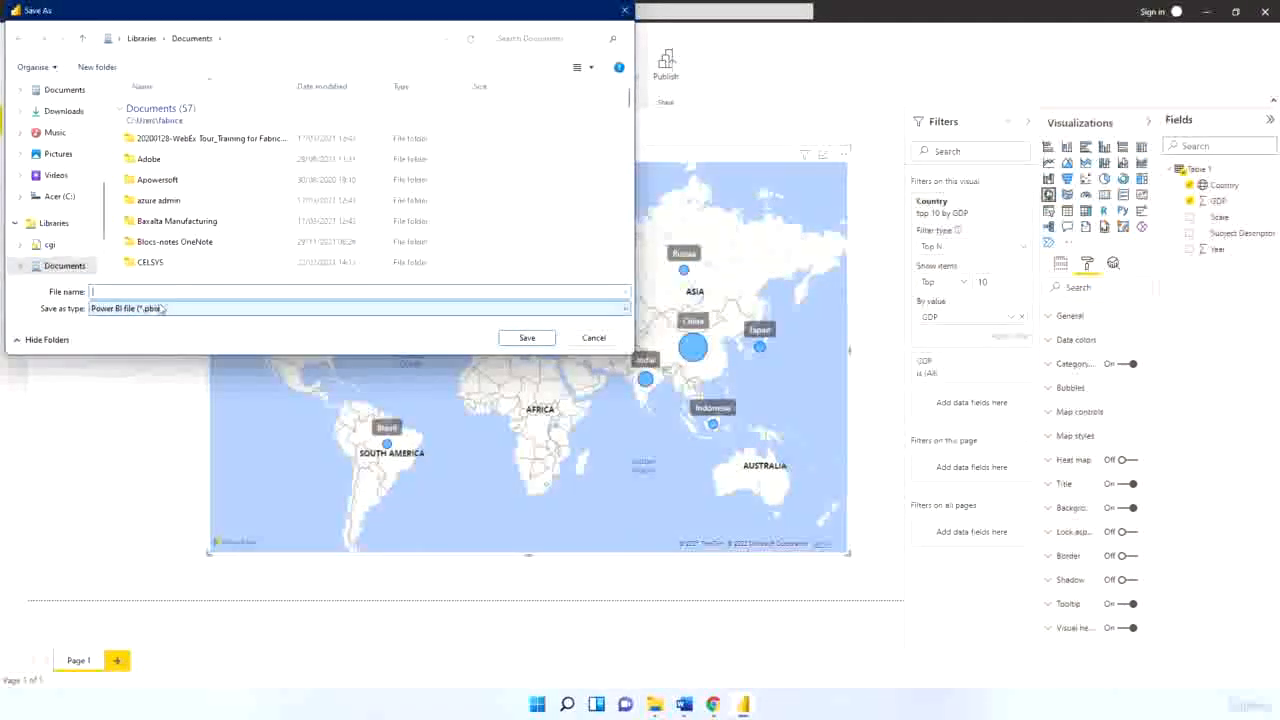
scroll(73, 168, "up", 3)
scroll(73, 168, "up", 5)
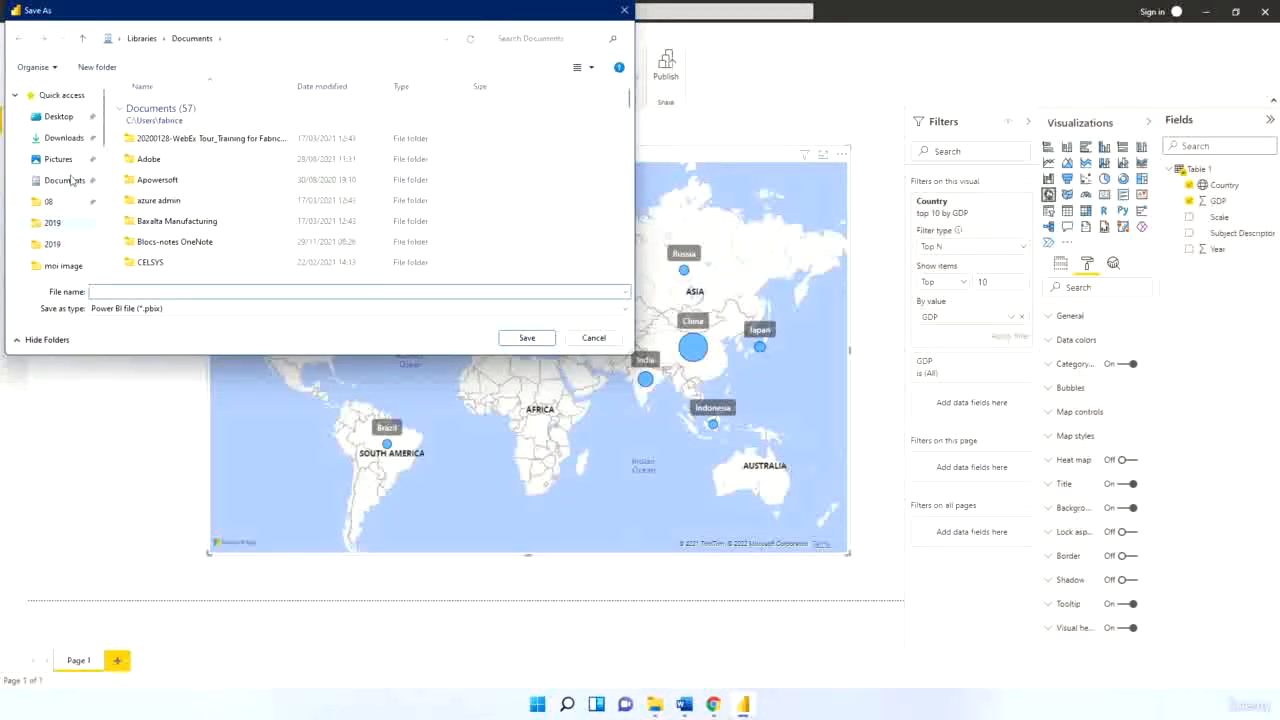
left_click(60, 118)
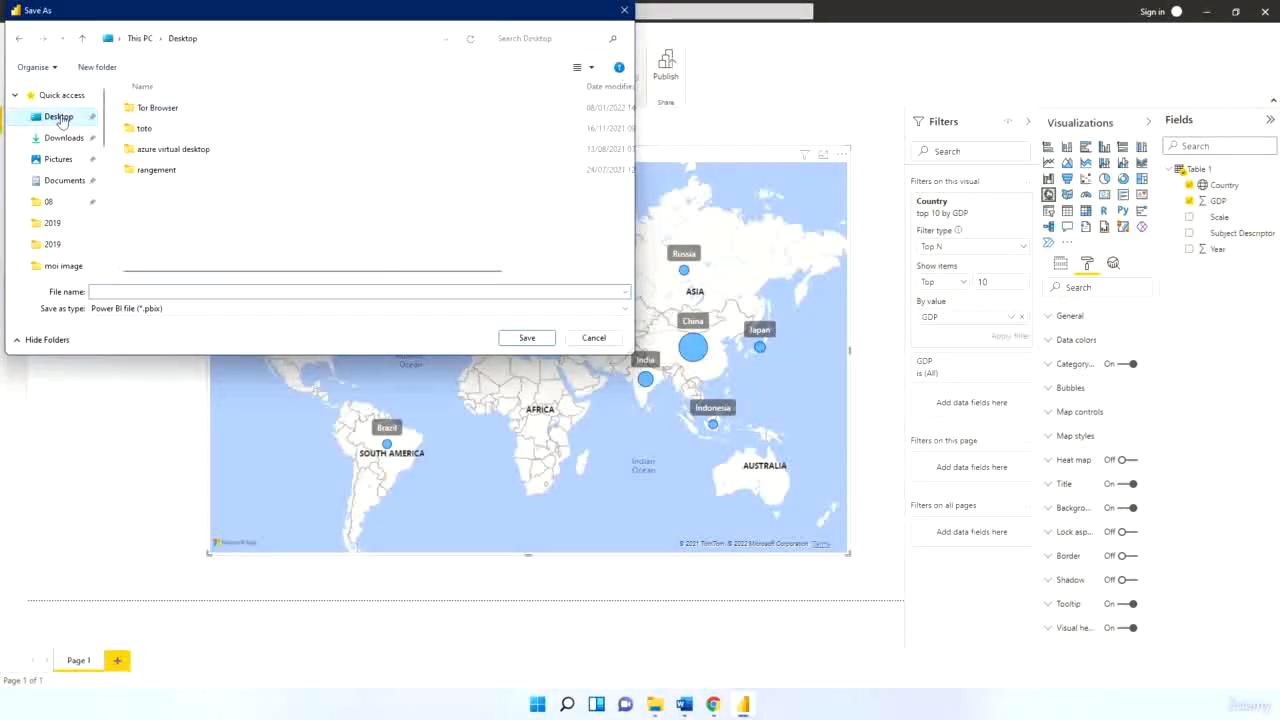
Create a folder named powerbi on the Desktop and save the report in it as projet
right_click(169, 200)
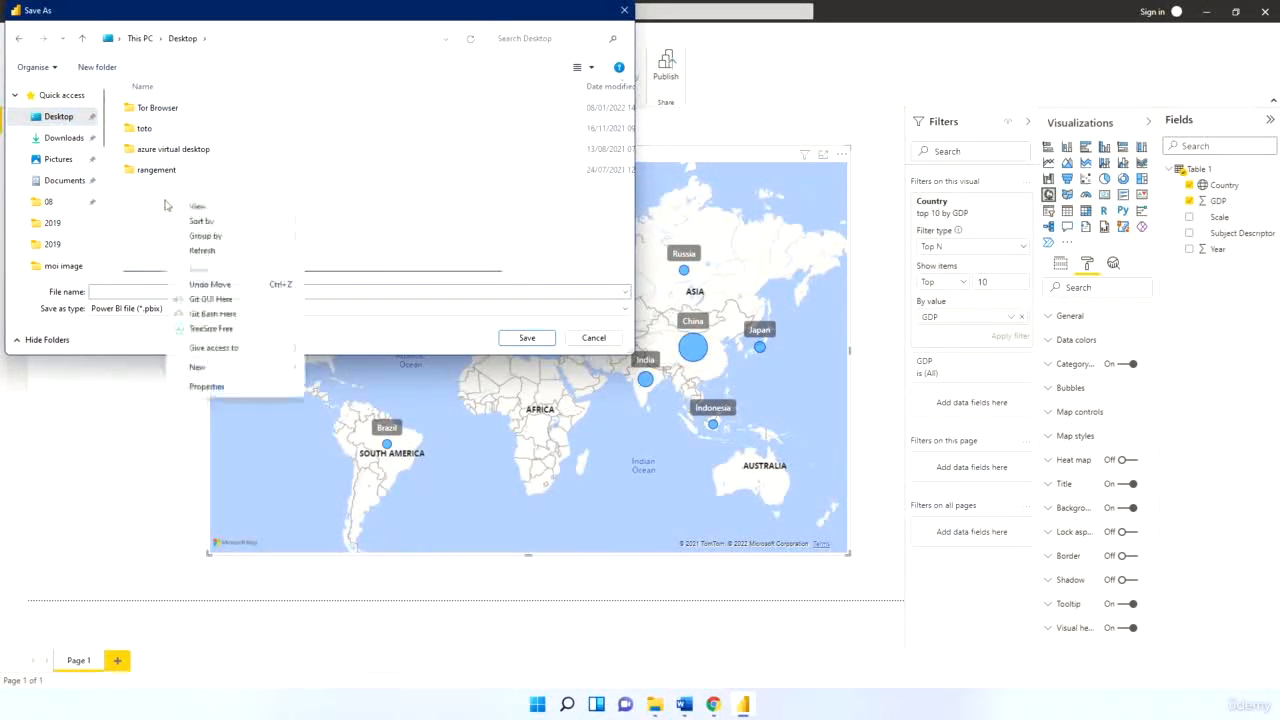
left_click(250, 369)
left_click(316, 372)
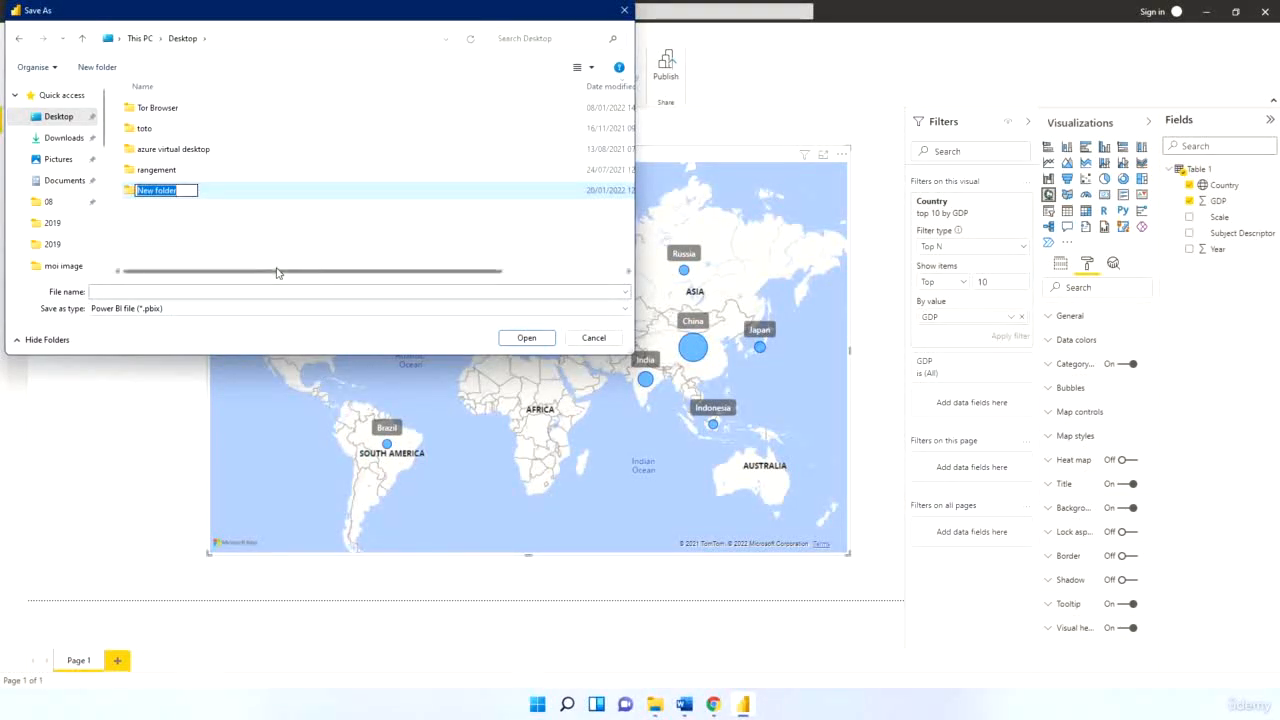
type("powerbi")
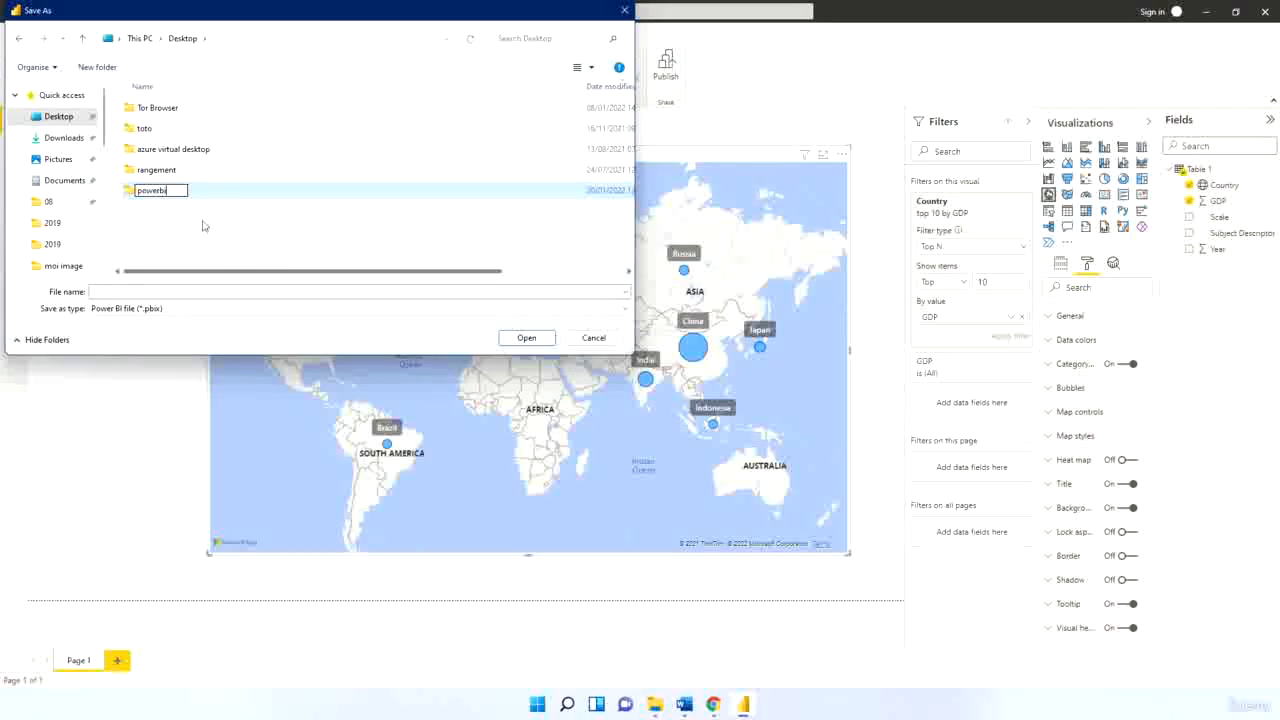
key("Return")
double_click(160, 193)
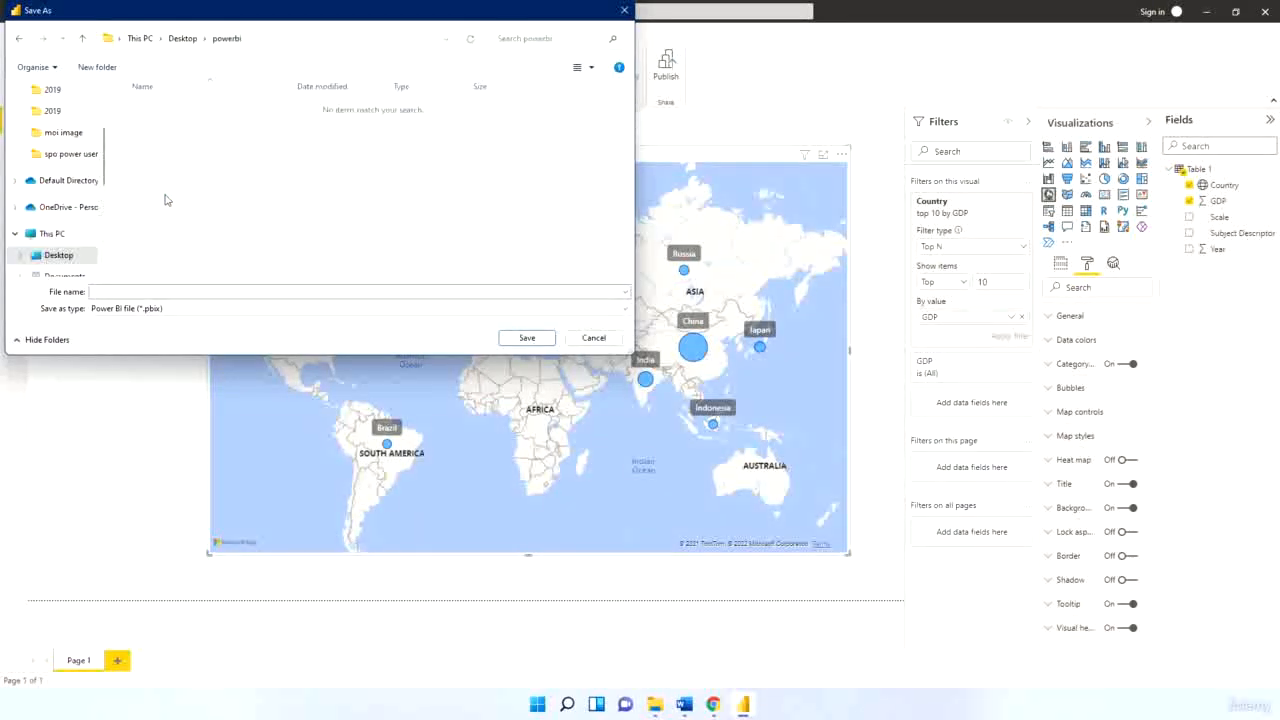
left_click(146, 292)
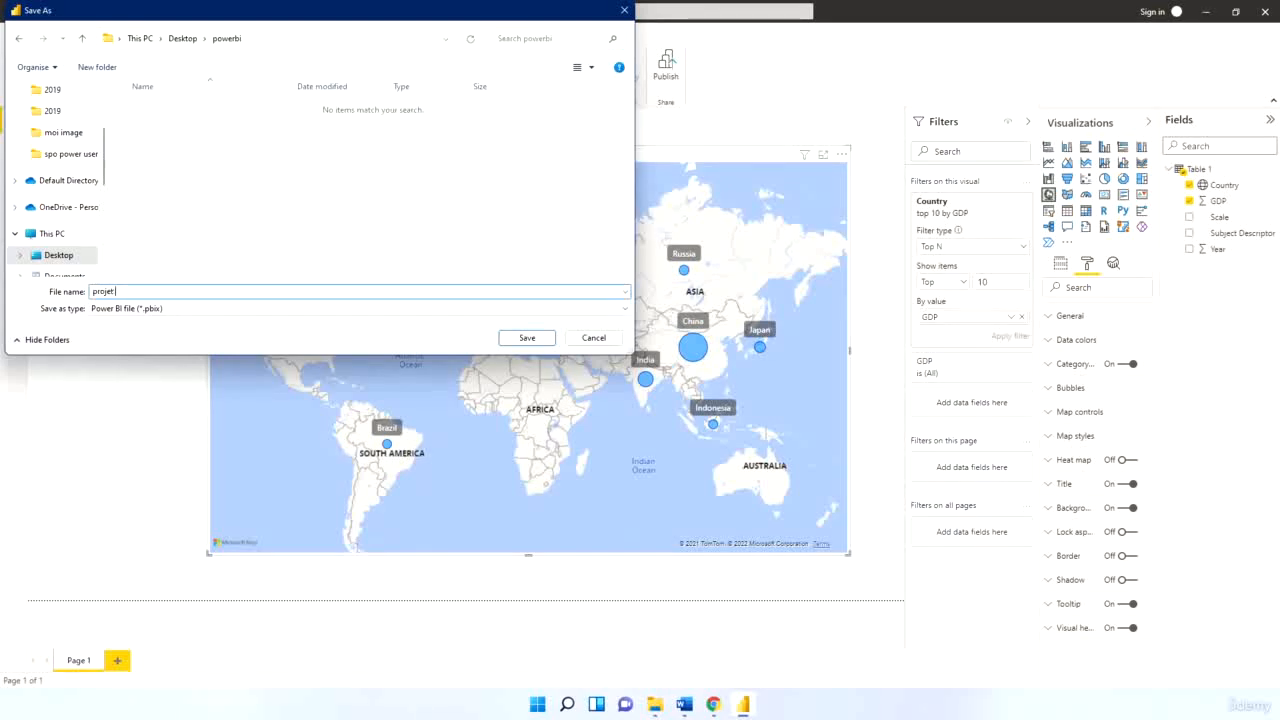
left_click(545, 338)
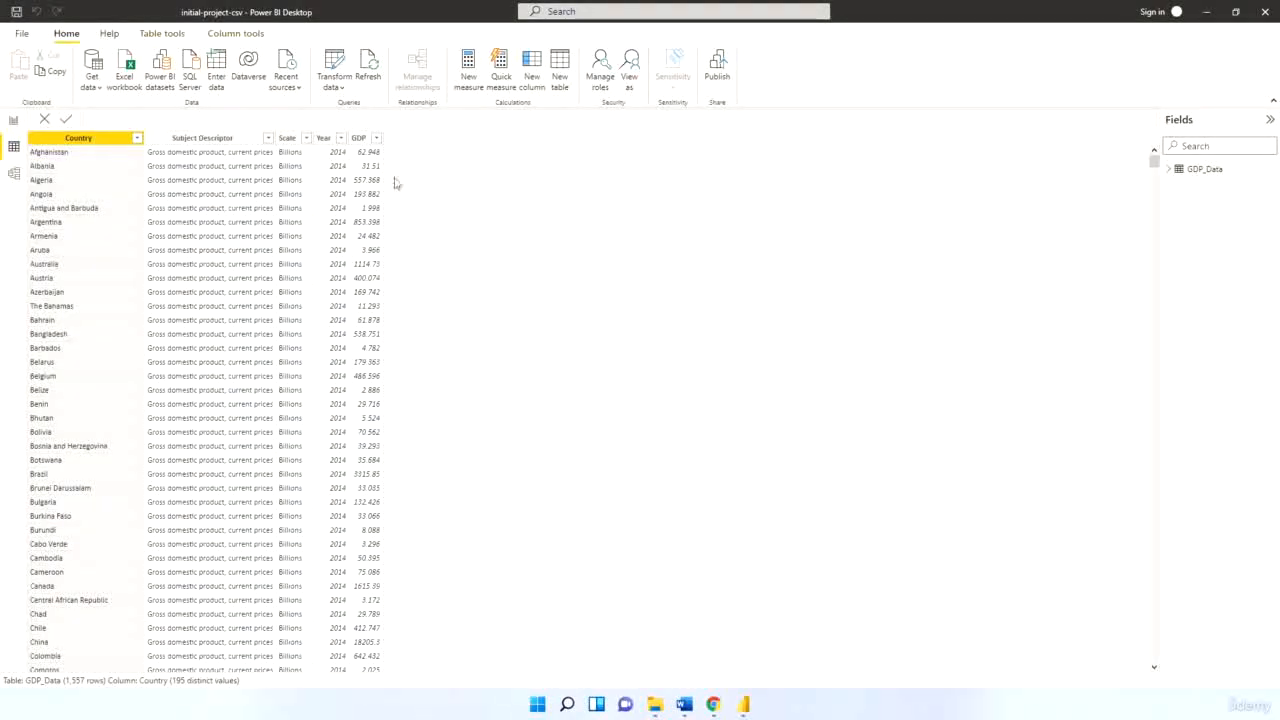
Review the data source settings of the initial-project-csv report to check its source file, and close them
left_click(340, 88)
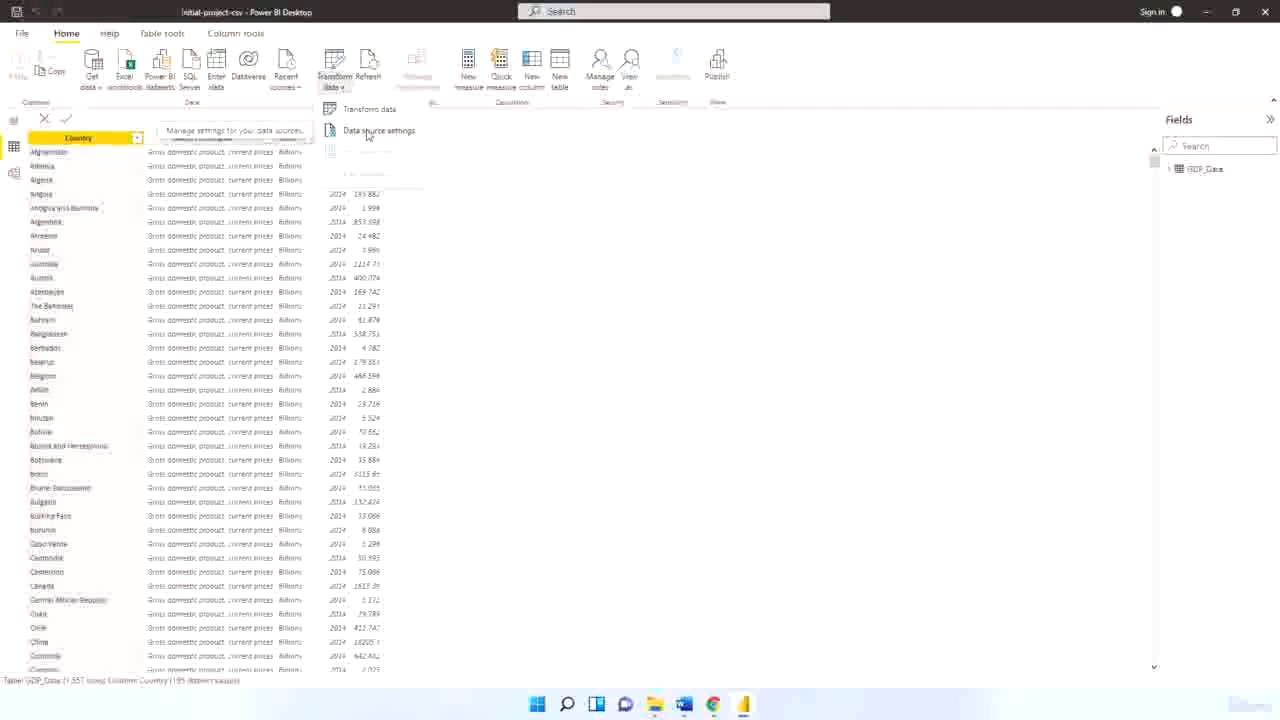
left_click(367, 131)
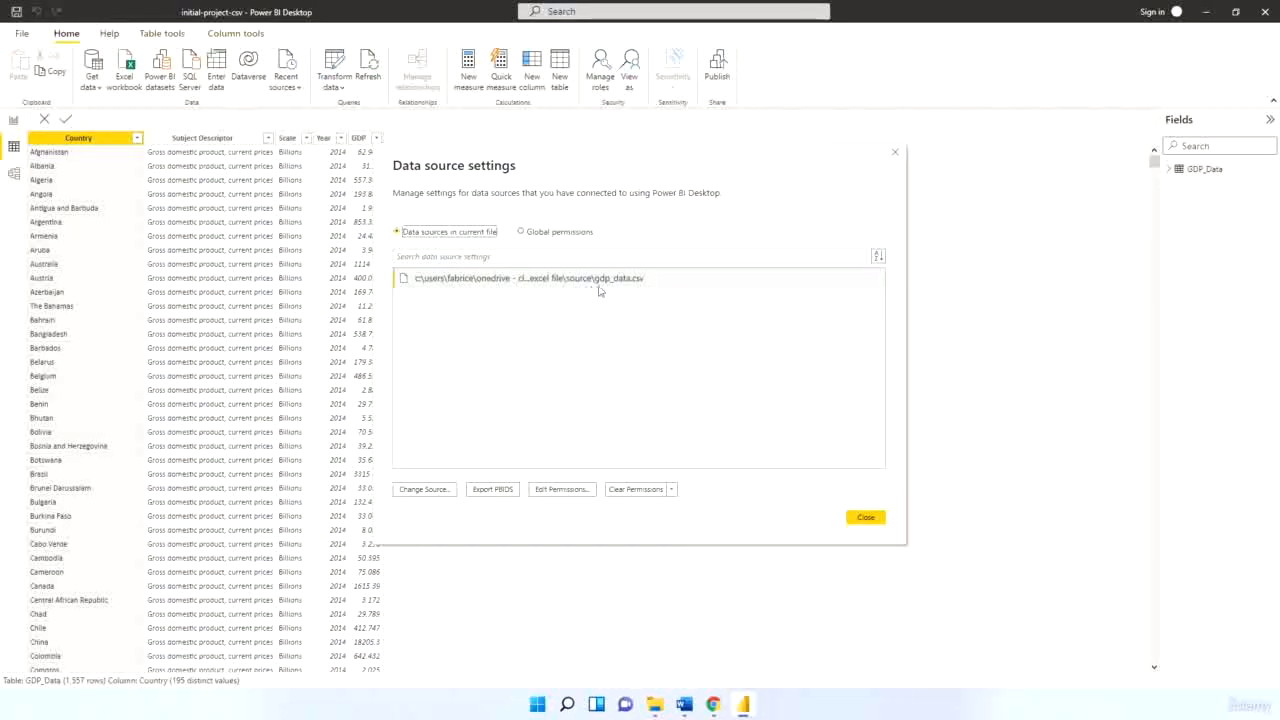
left_click(866, 520)
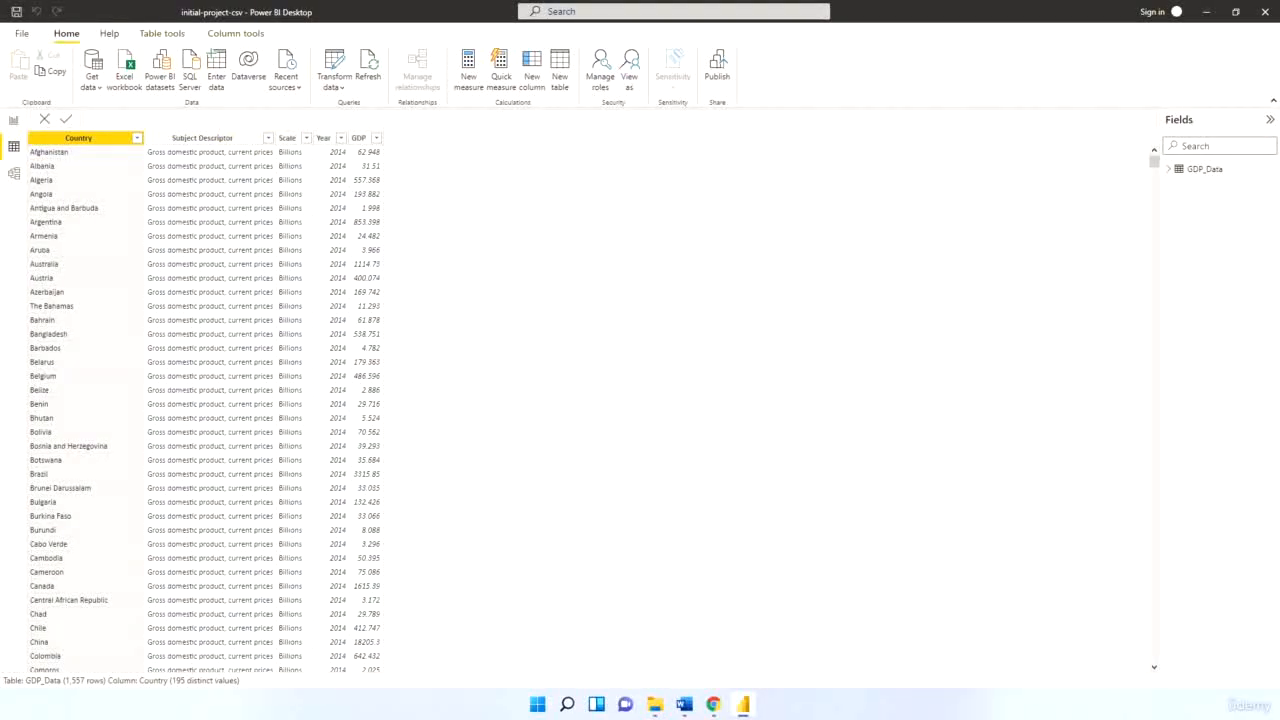
Look through the report, data and model views, return to the report and list the GDP_Data table's fields
left_click(13, 120)
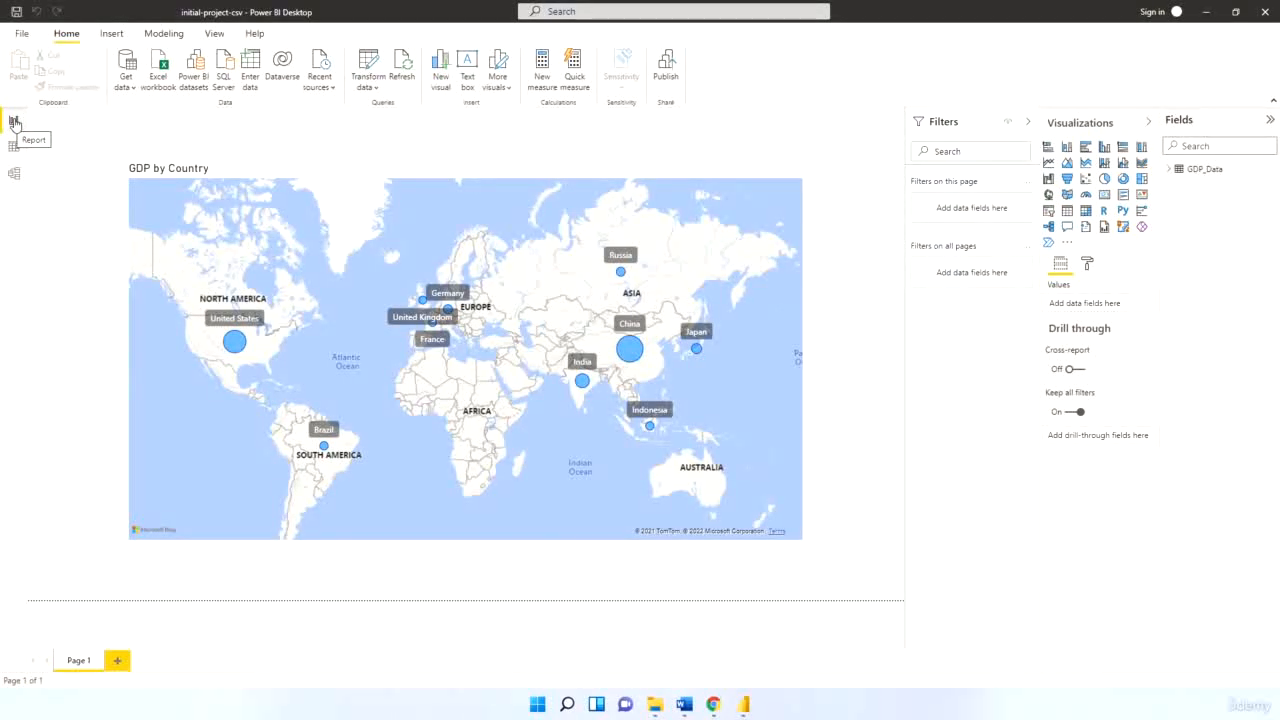
left_click(14, 147)
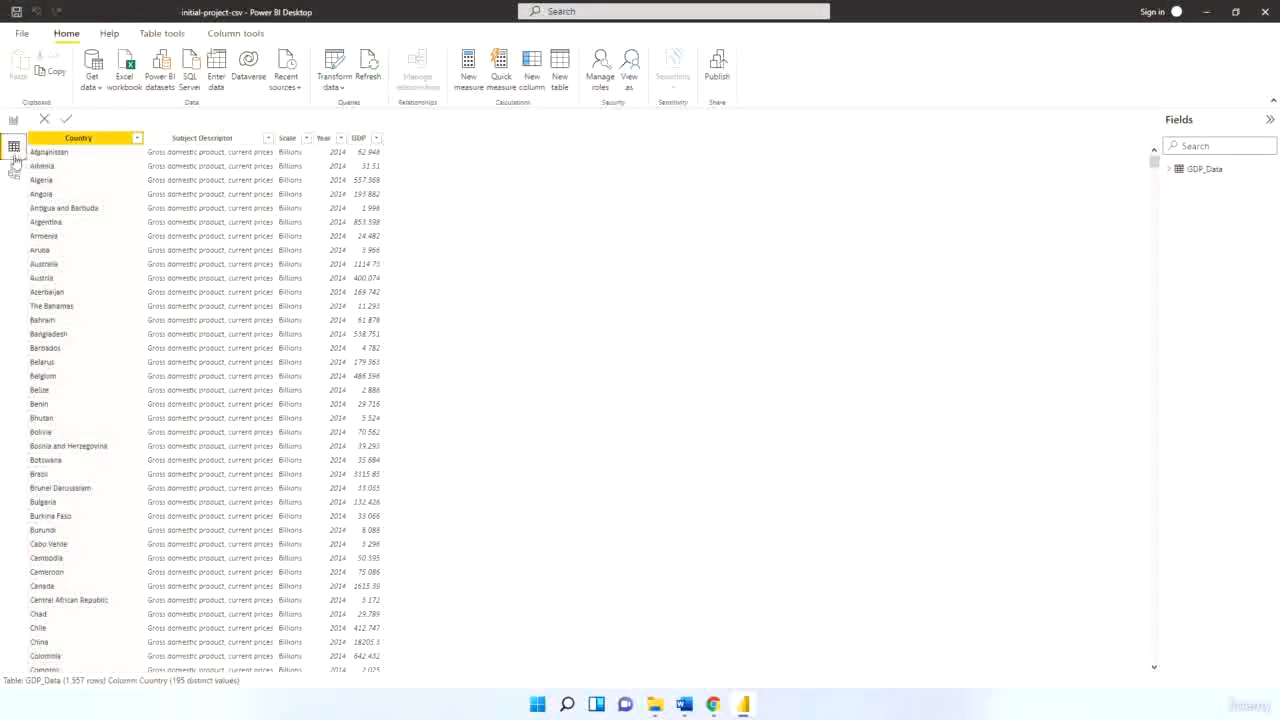
left_click(14, 173)
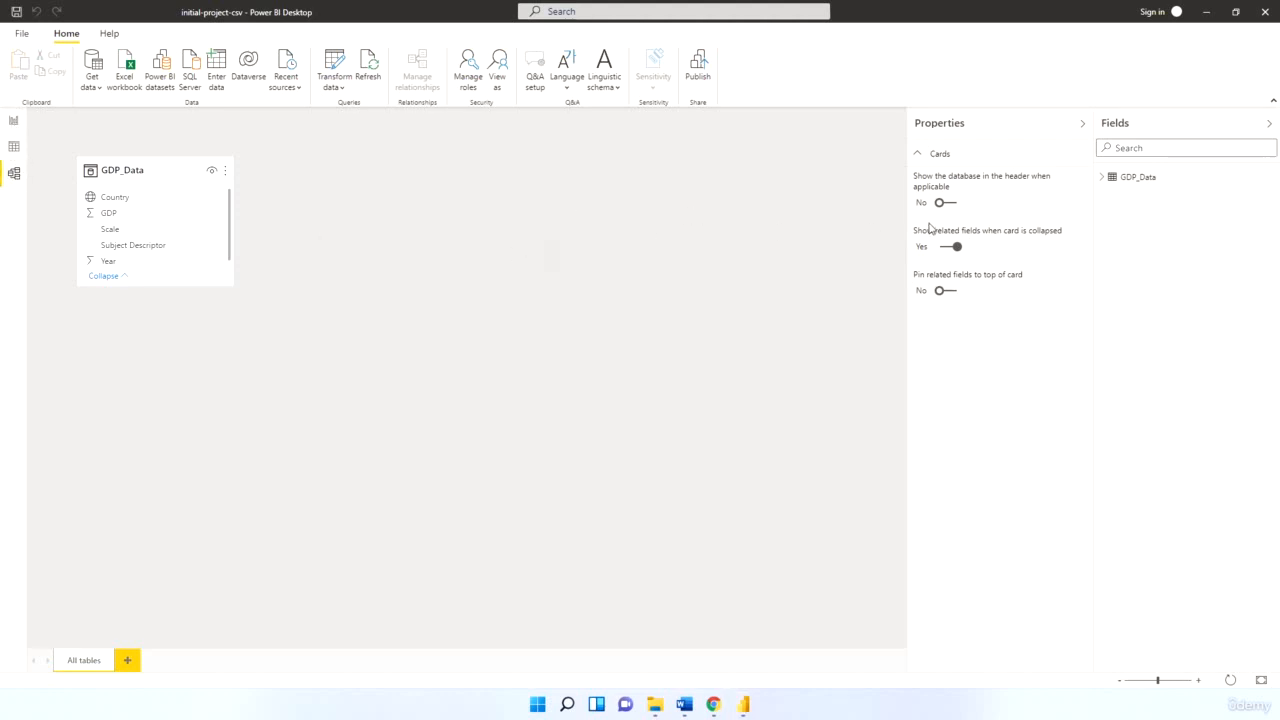
left_click(10, 123)
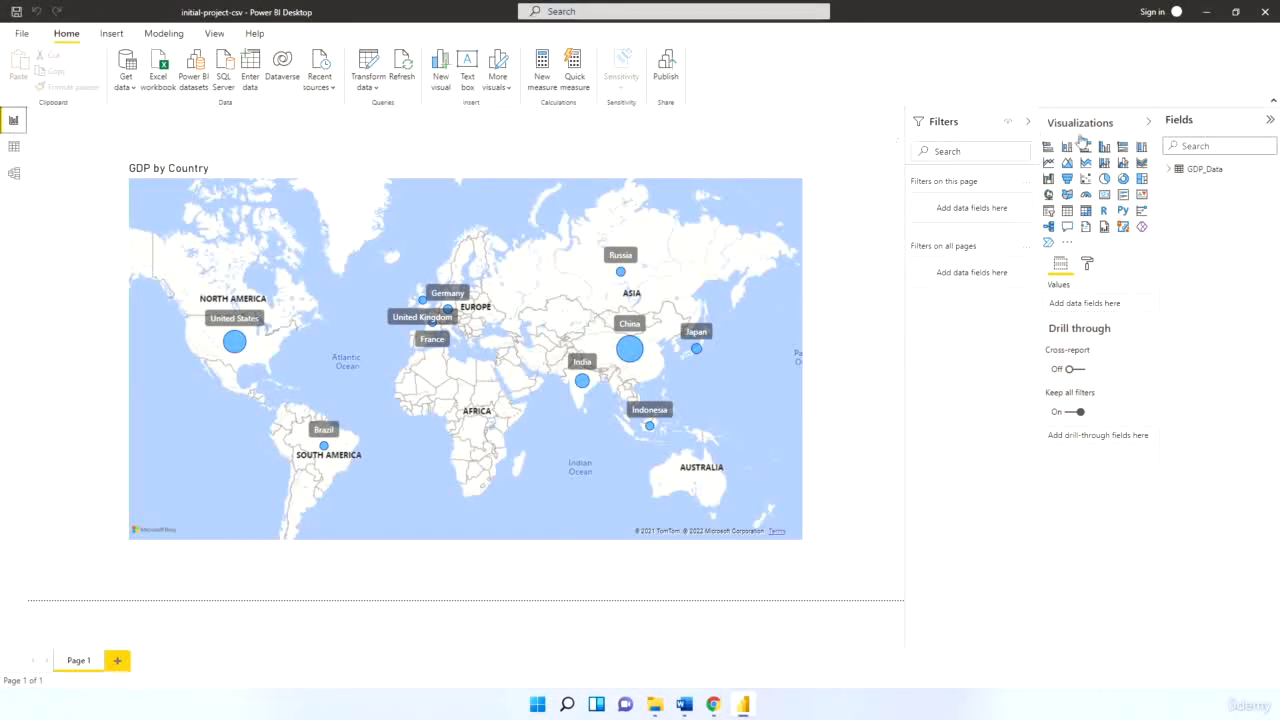
left_click(1197, 171)
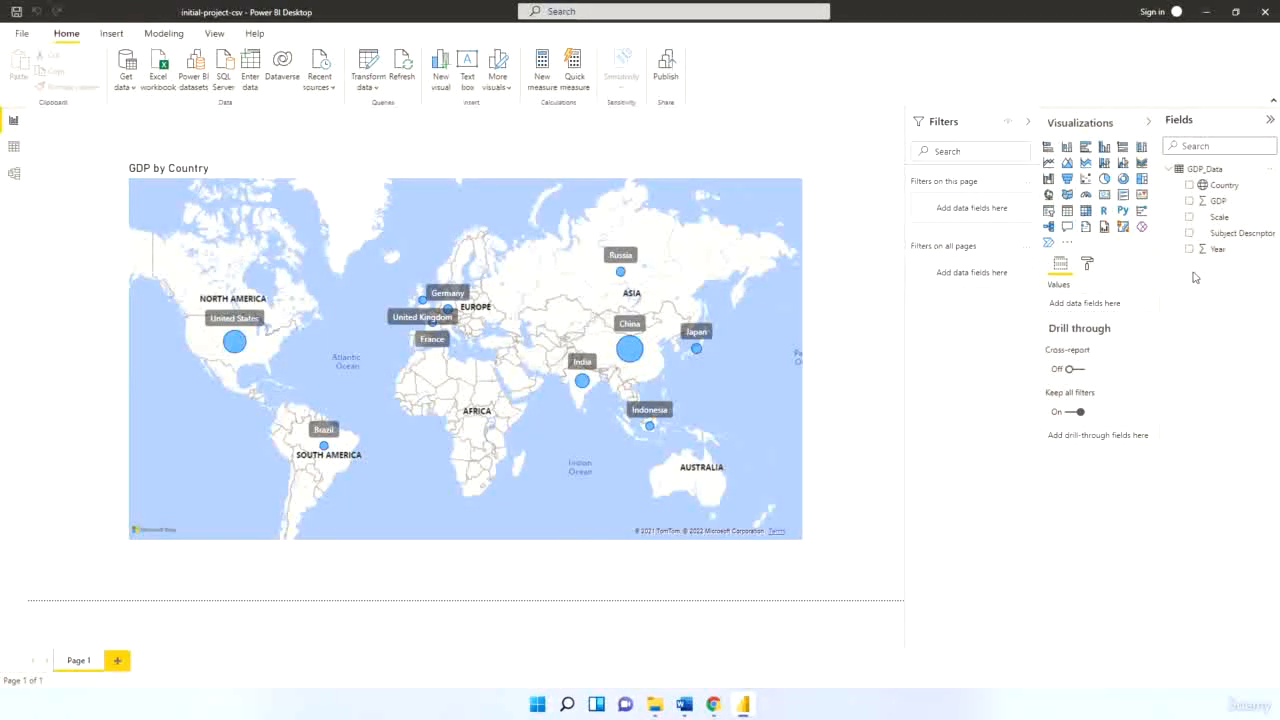
left_click(1189, 186)
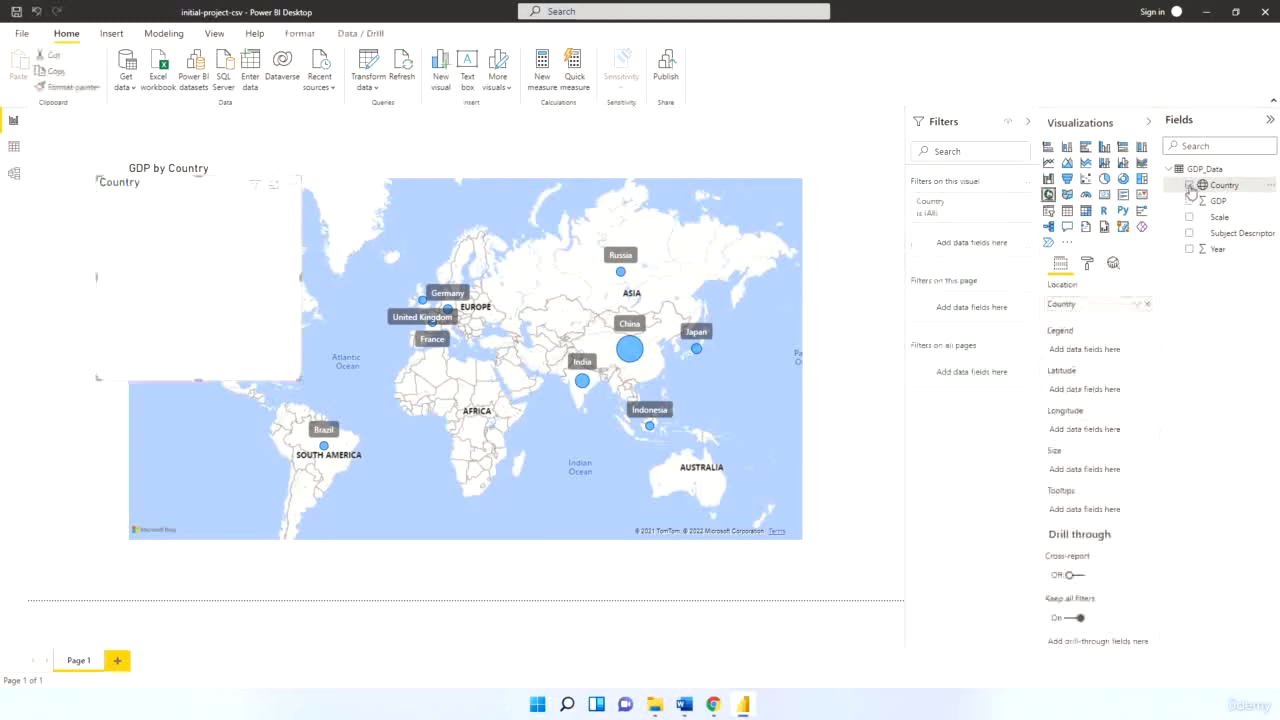
left_click(1189, 186)
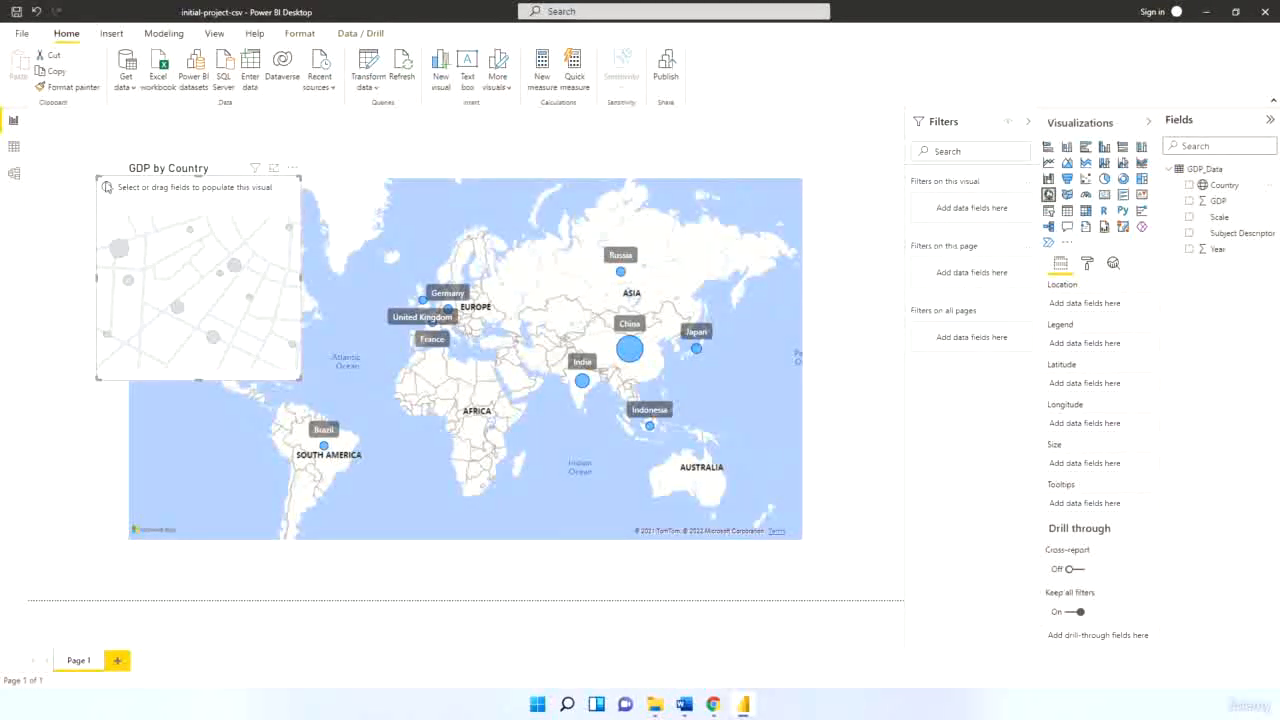
left_click_drag(131, 190, 145, 202)
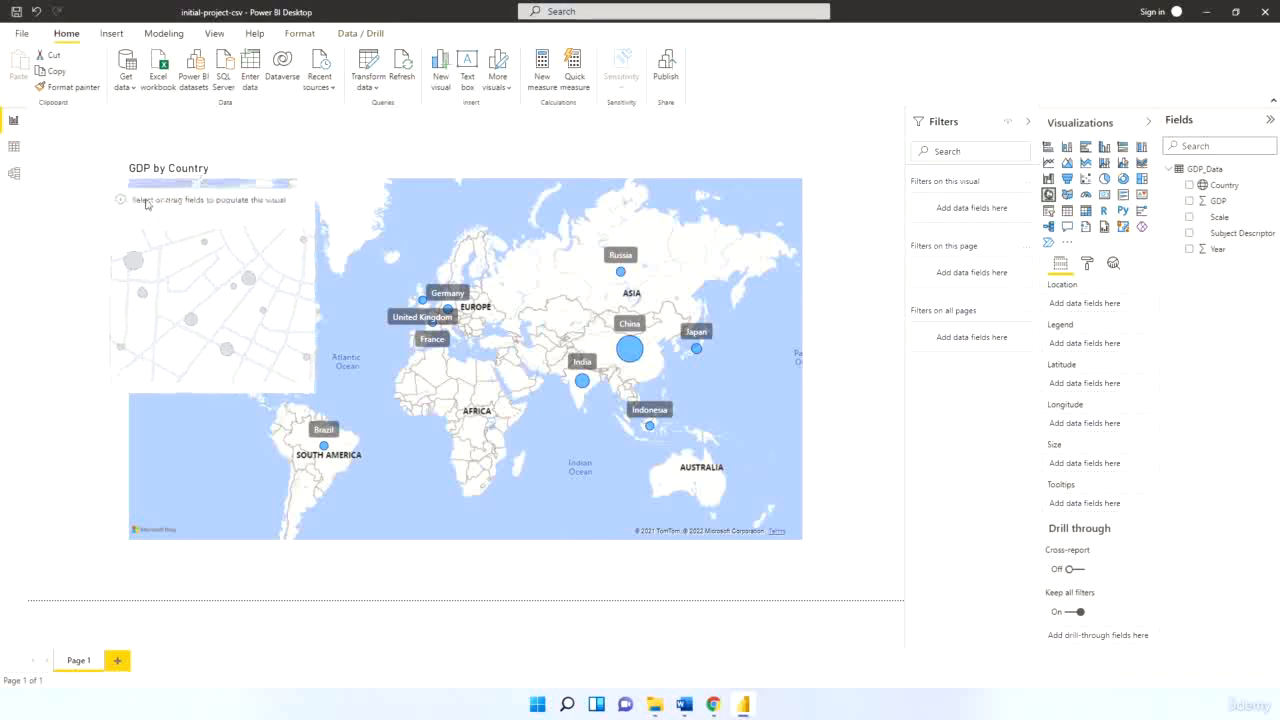
key("Delete")
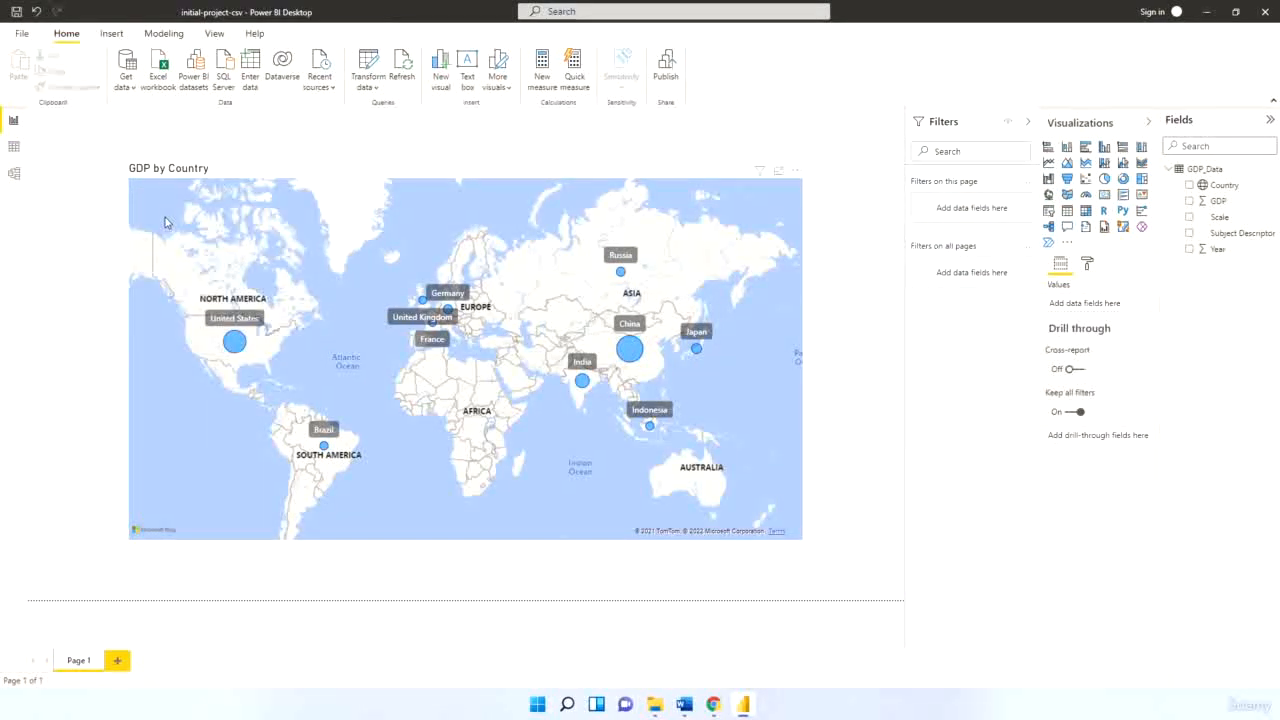
Examine the GDP_Data table in the data view, listing its fields and highlighting the GDP, Scale and Country columns
left_click(14, 147)
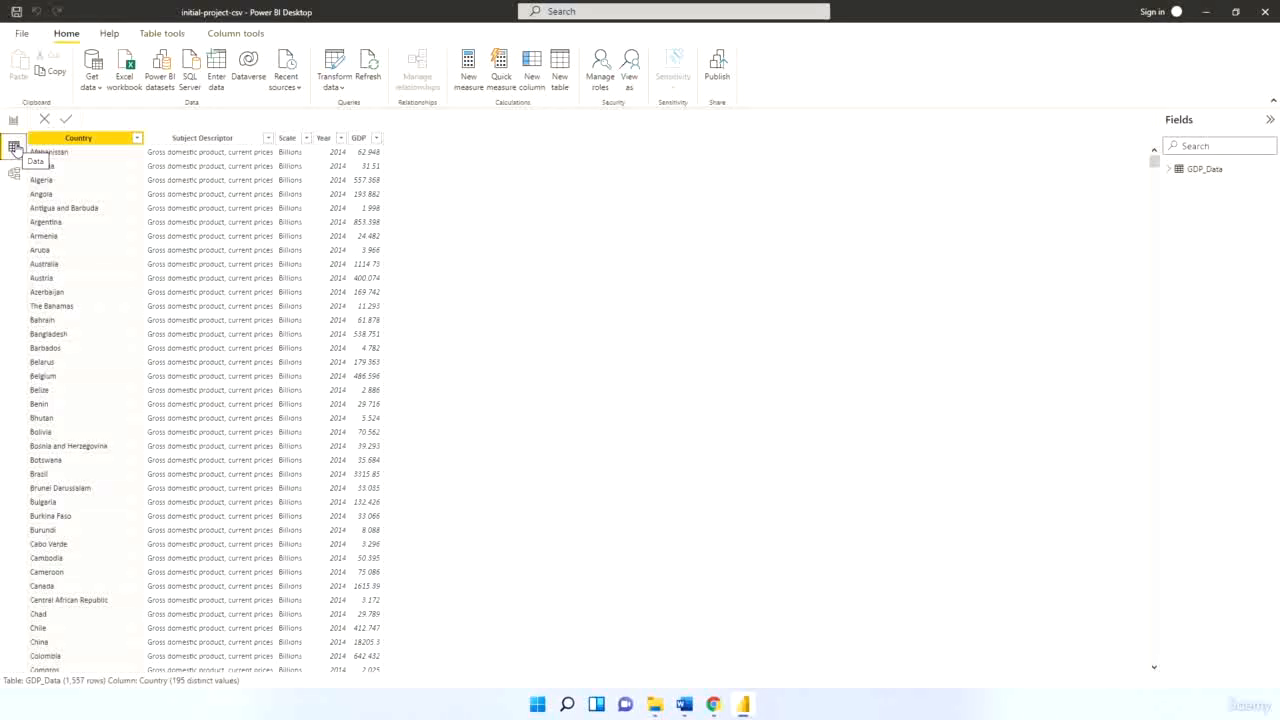
left_click(1171, 170)
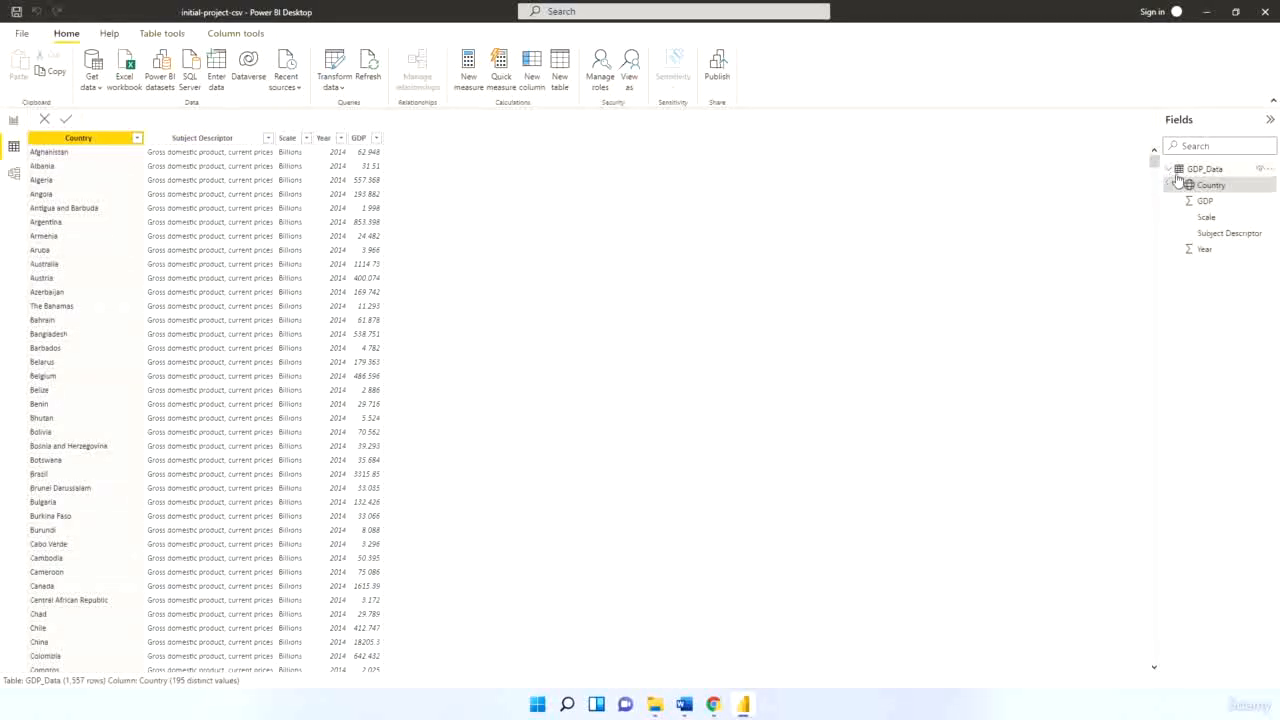
left_click(1214, 203)
left_click(1215, 219)
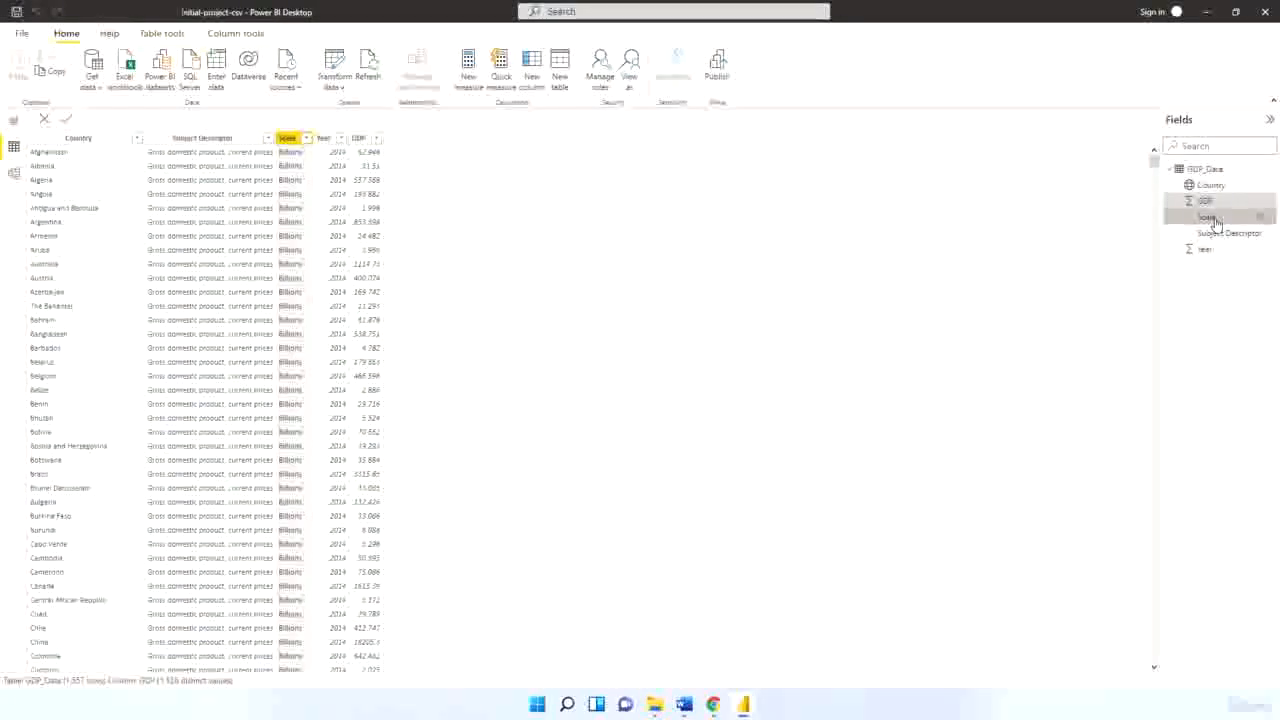
left_click(1211, 185)
left_click(1210, 169)
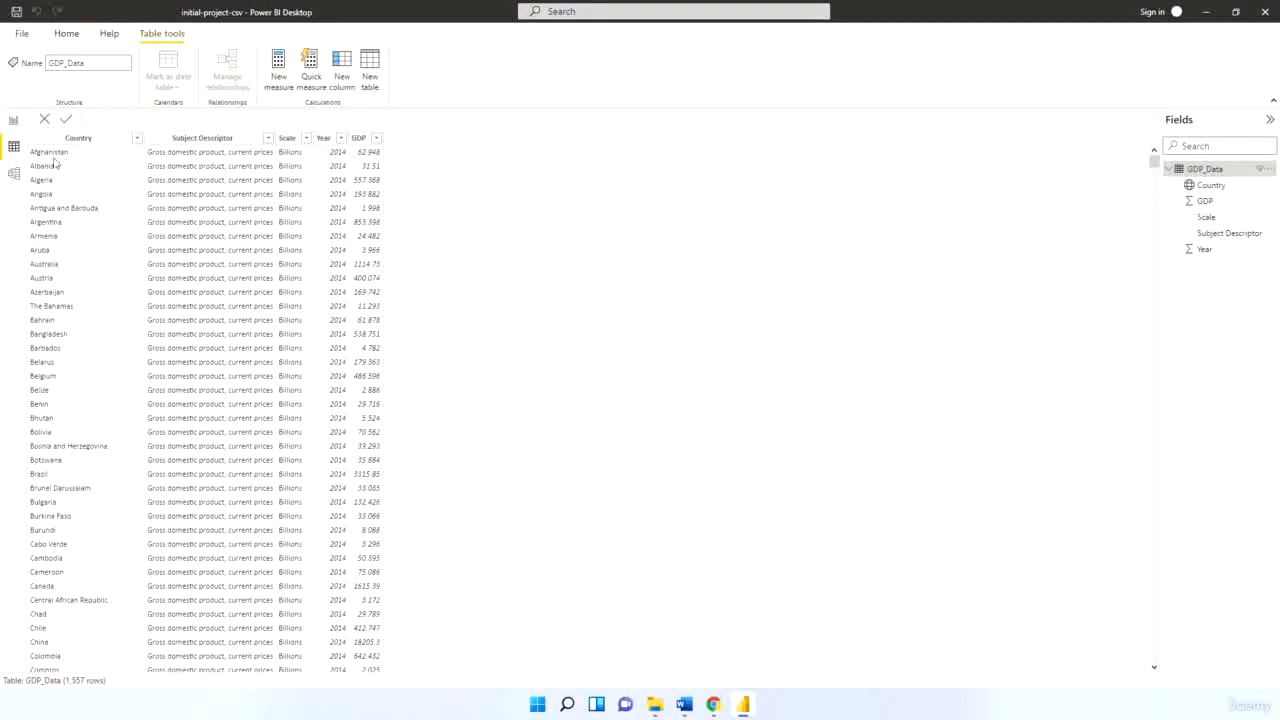
Inspect the GDP_Data table and its fields in the model view, and return to the report view
left_click(14, 173)
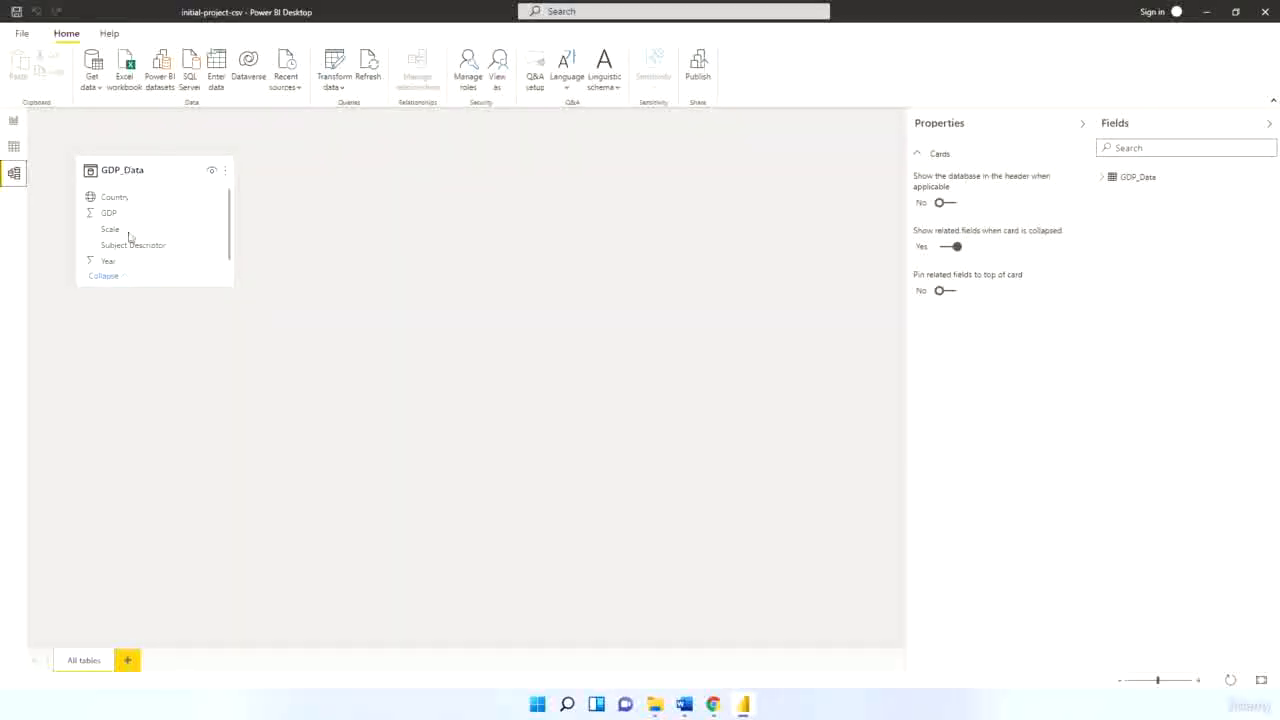
left_click(1102, 180)
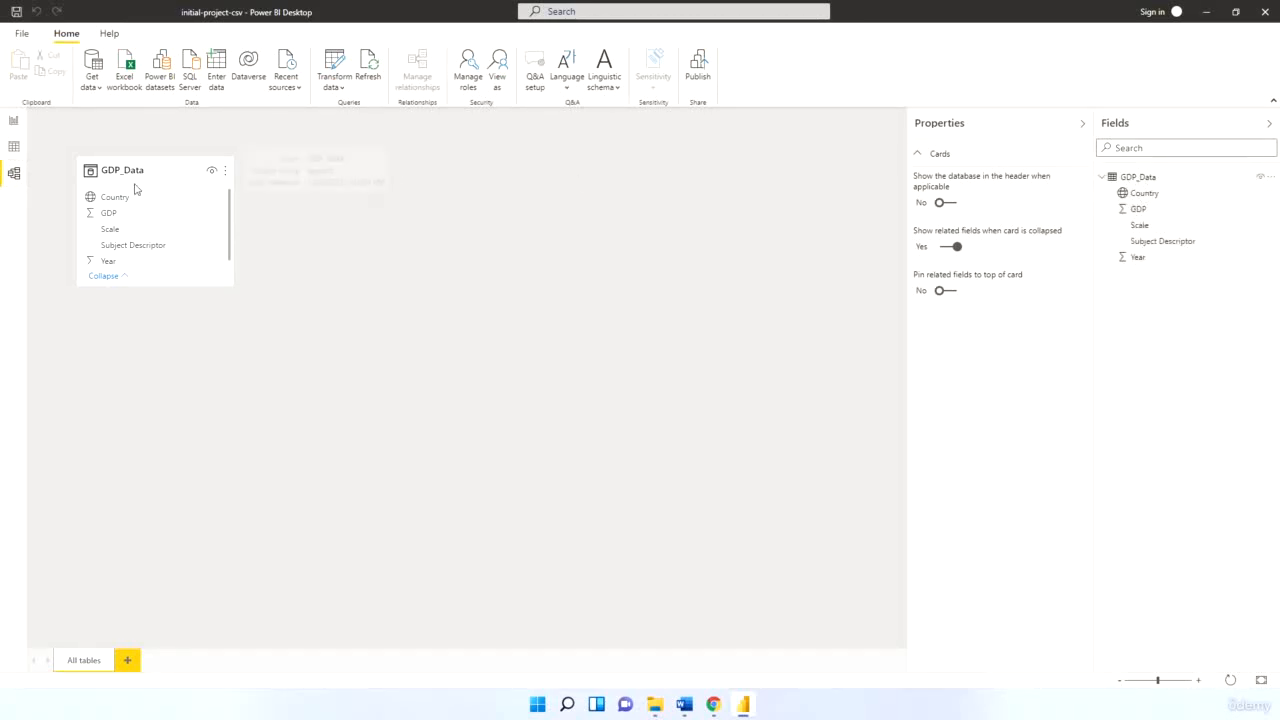
left_click(14, 120)
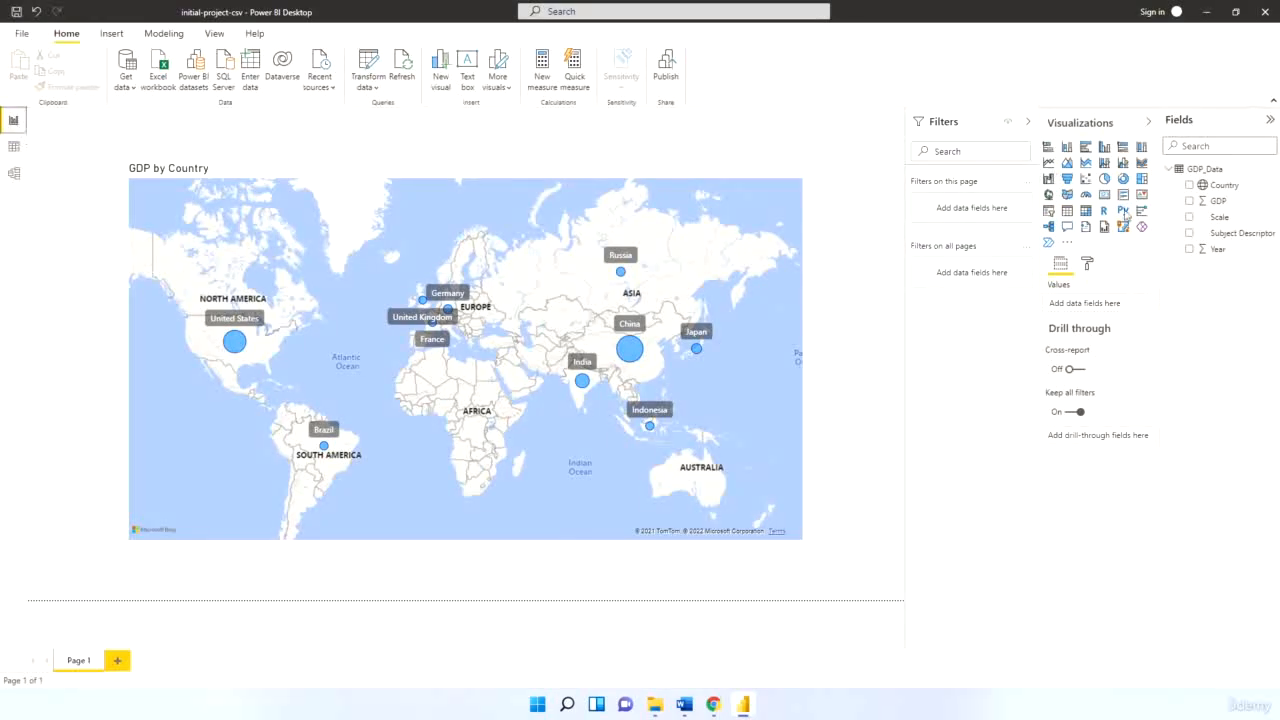
Try removing and re-adding the GDP and Country fields on the GDP by Country map
left_click(552, 268)
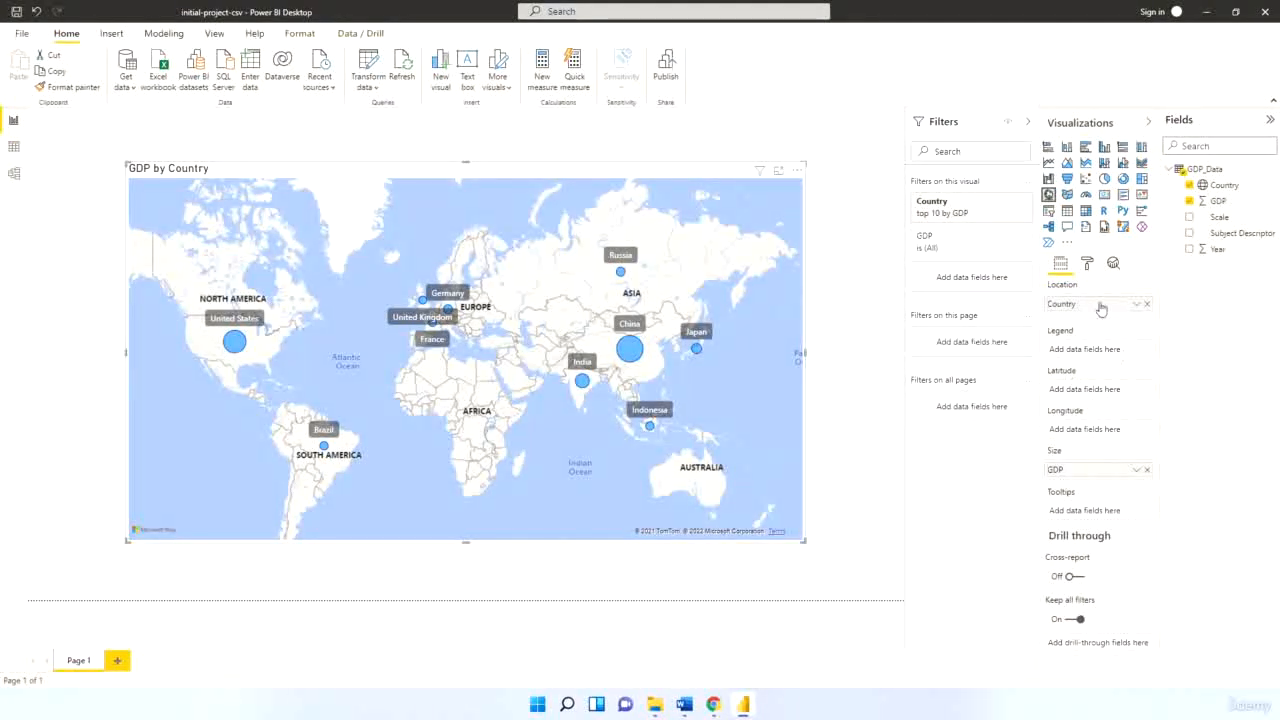
left_click(1190, 201)
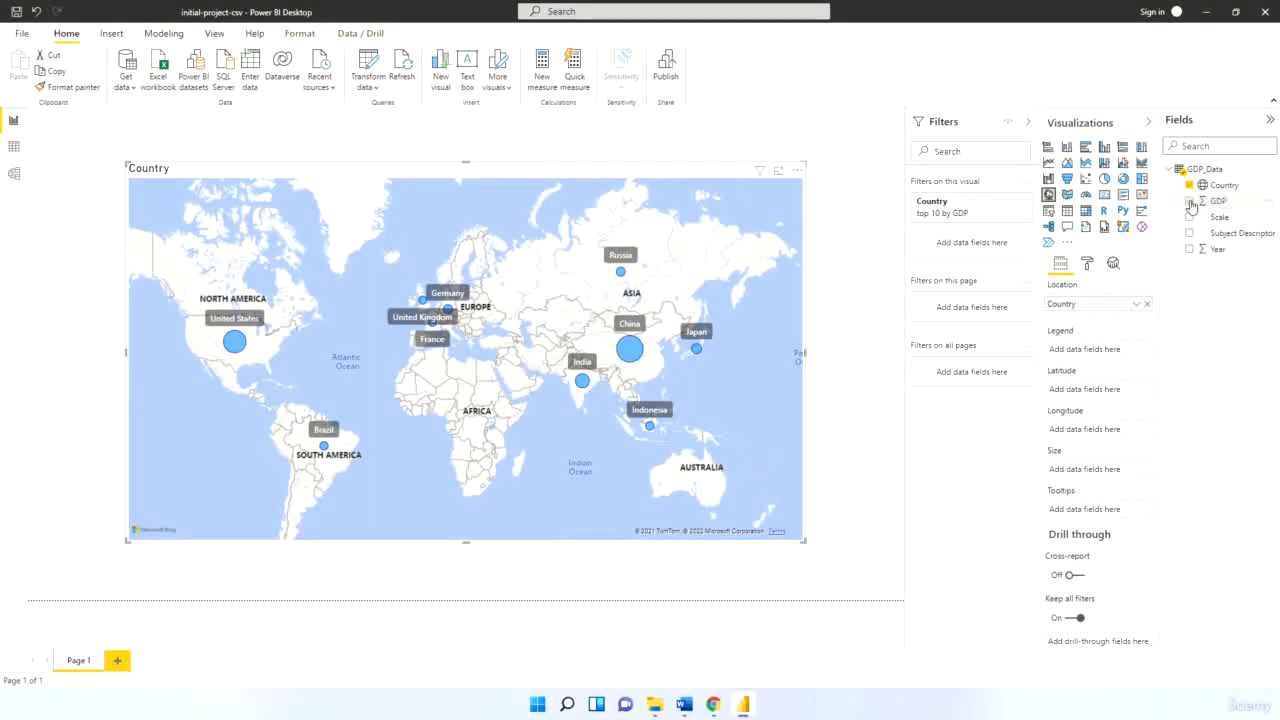
left_click(1190, 201)
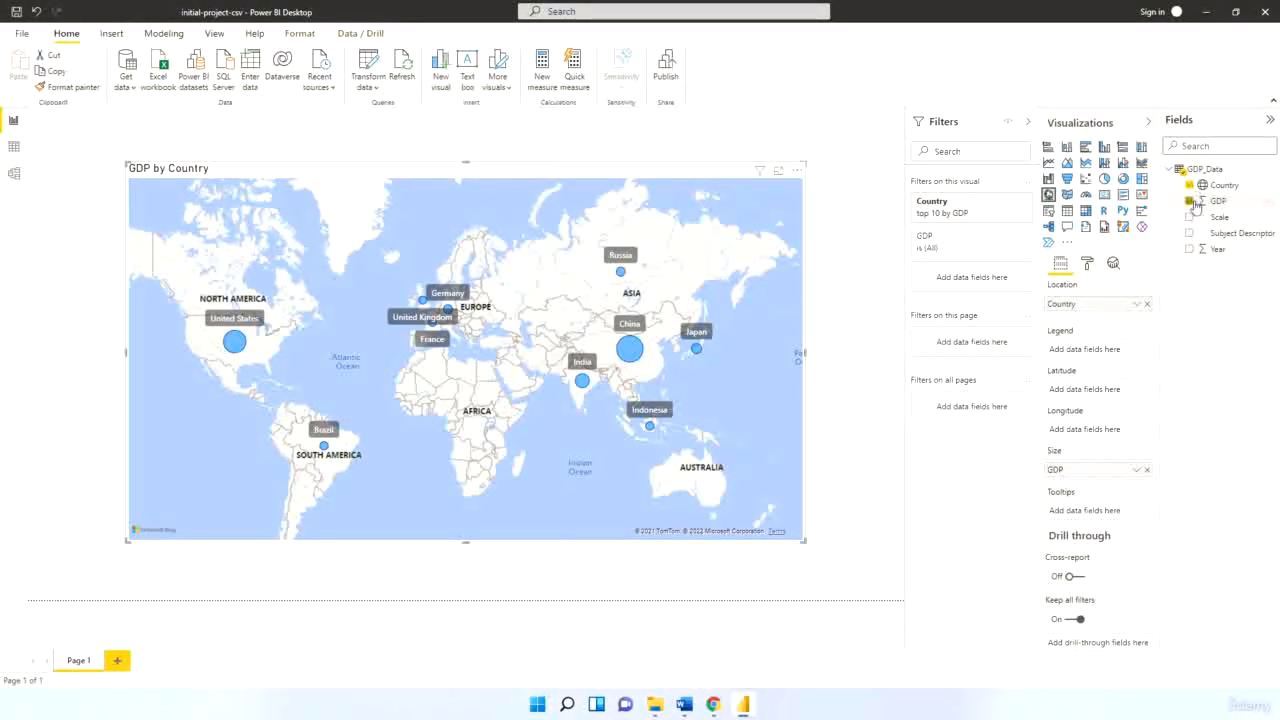
left_click(1189, 185)
left_click(1189, 185)
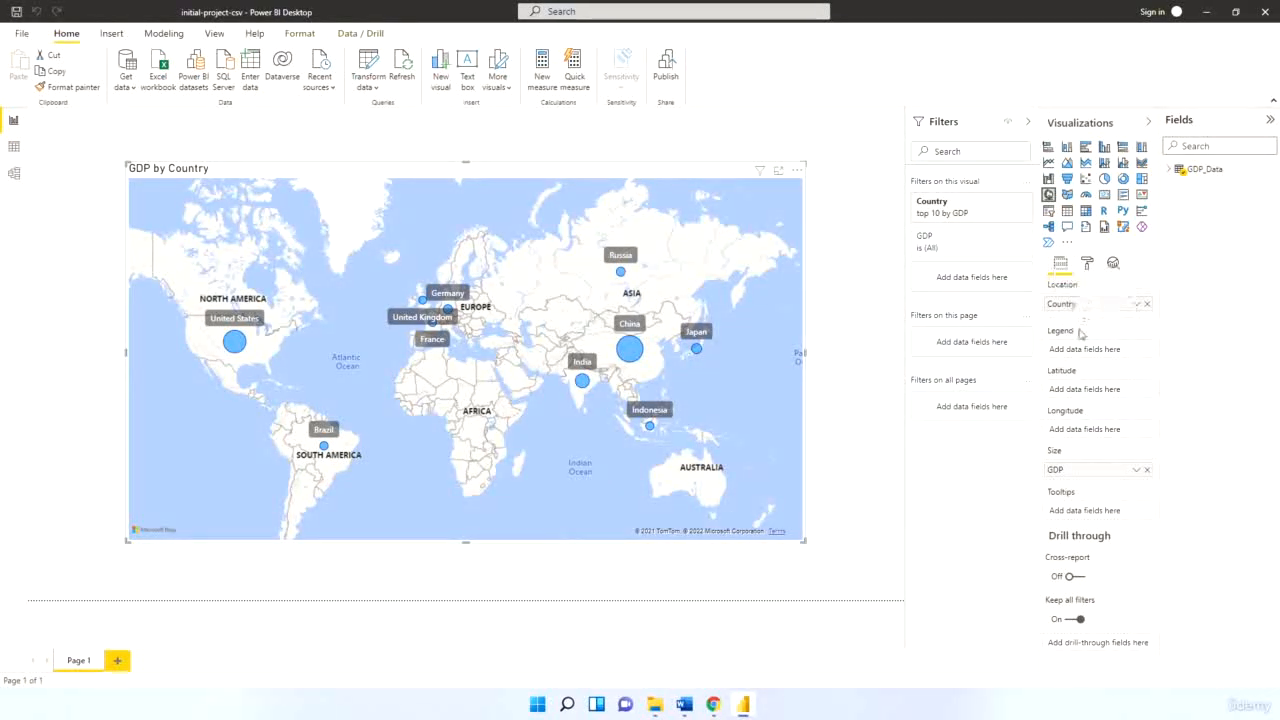
Try the map visual as a filled map, waterfall, stacked column and stacked bar chart, and restore the bubble map
left_click(1067, 195)
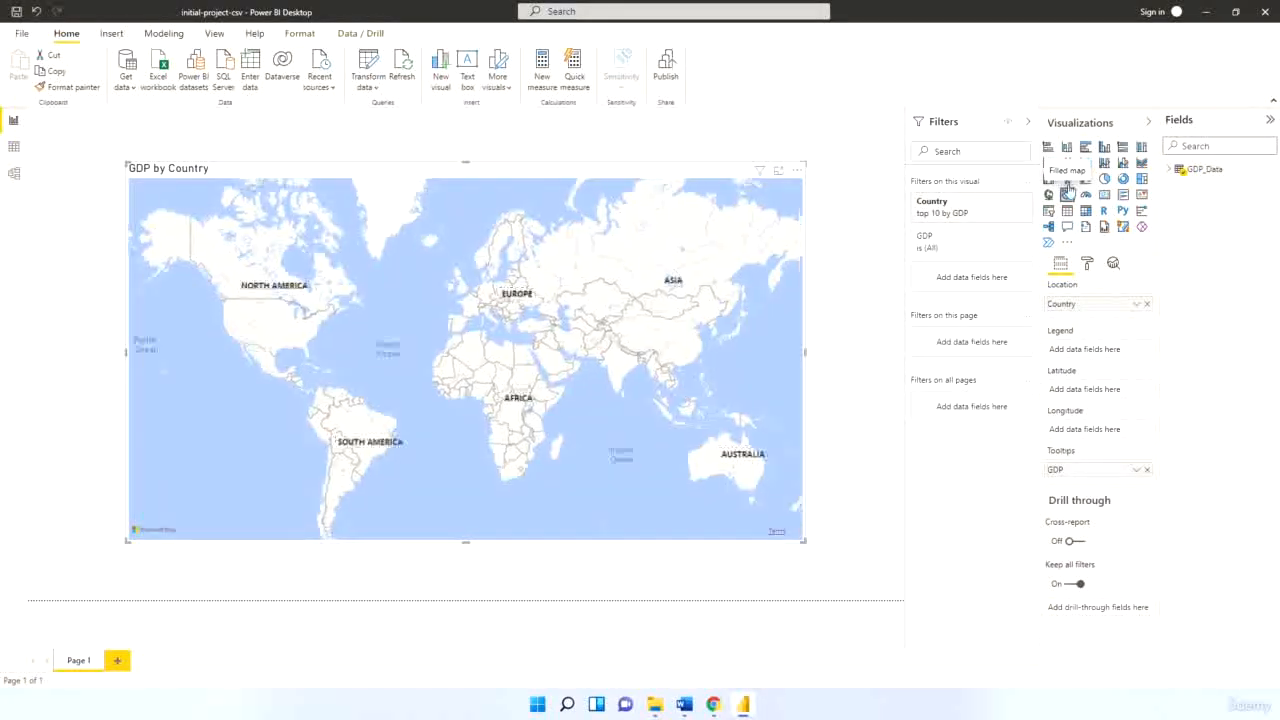
left_click(1048, 178)
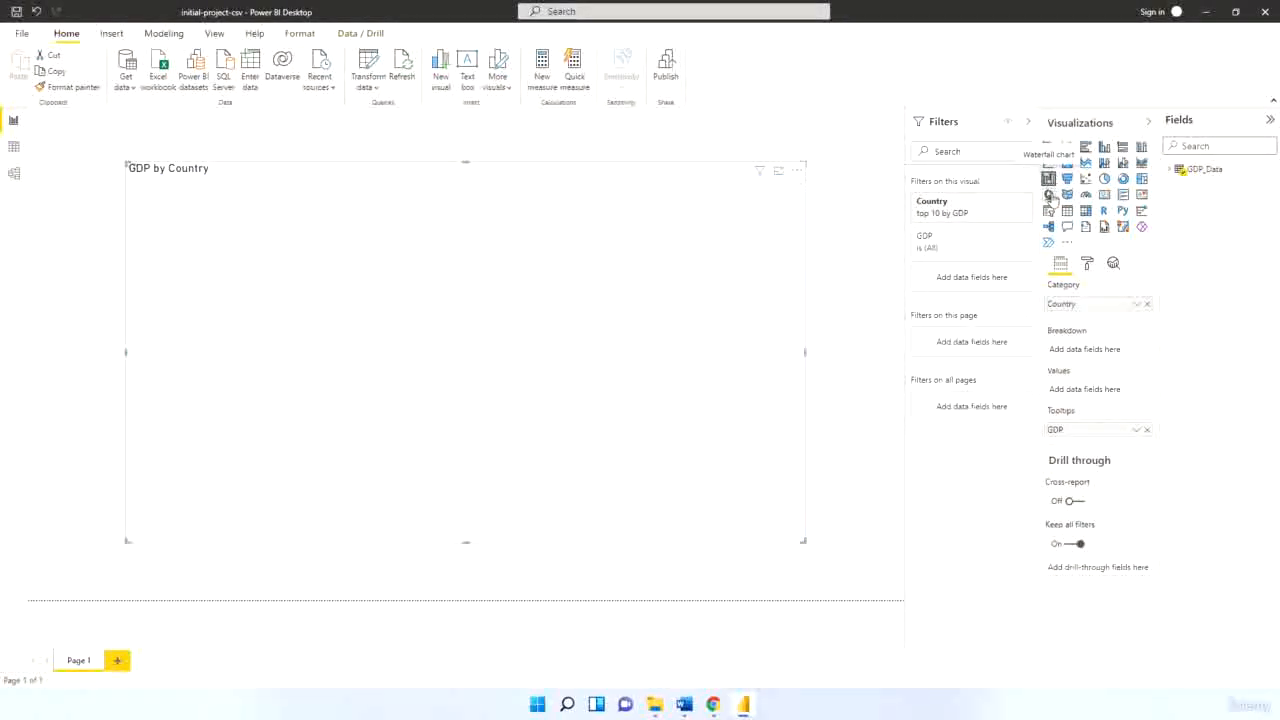
left_click(1067, 148)
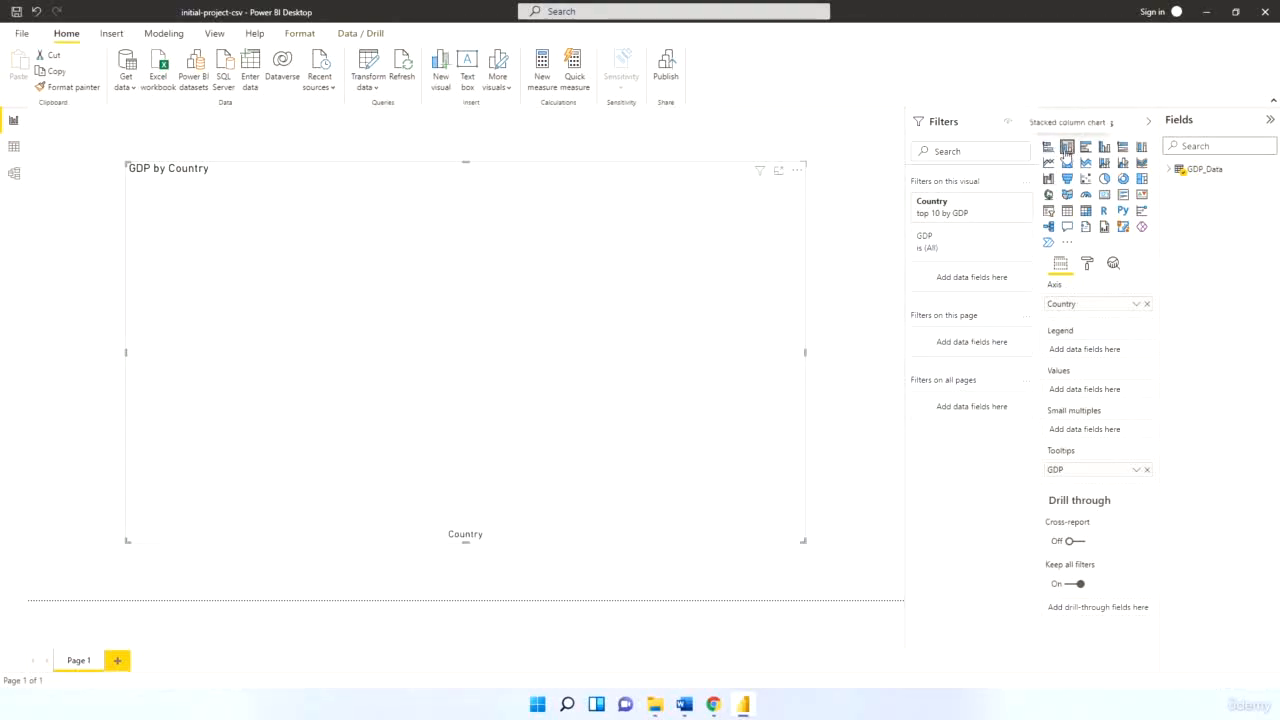
left_click(1047, 148)
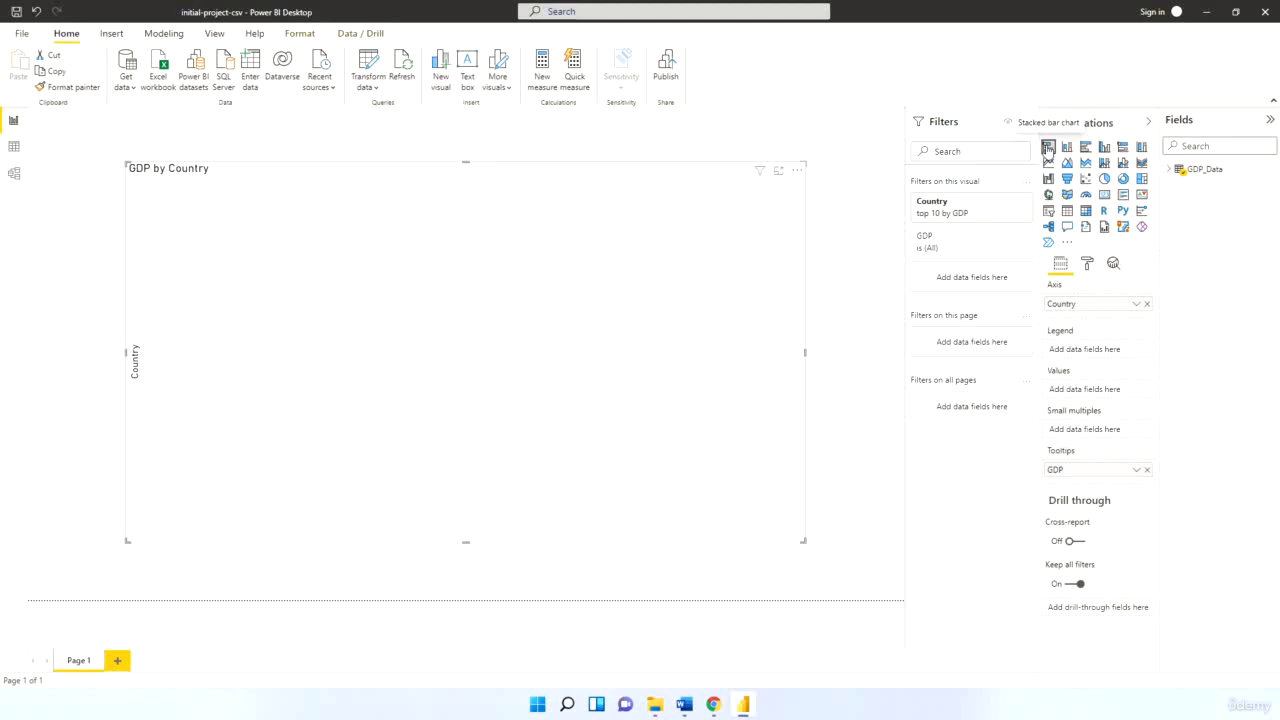
left_click(1049, 195)
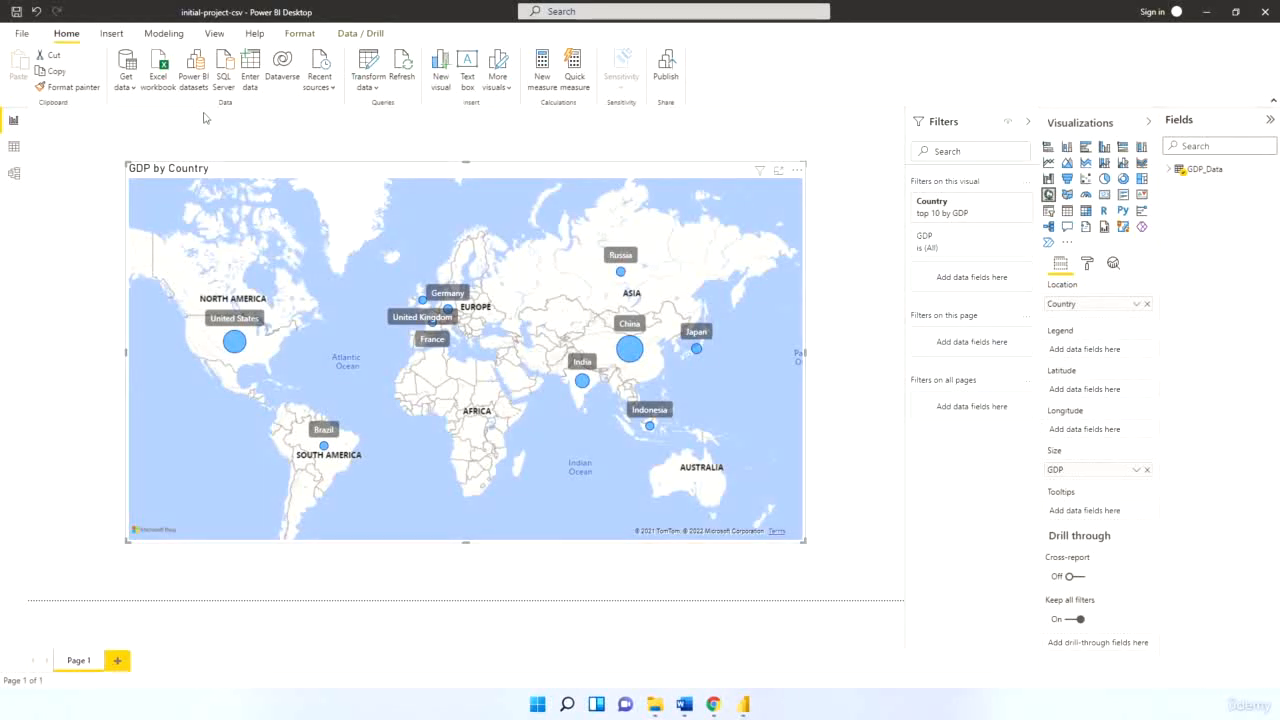
left_click(292, 142)
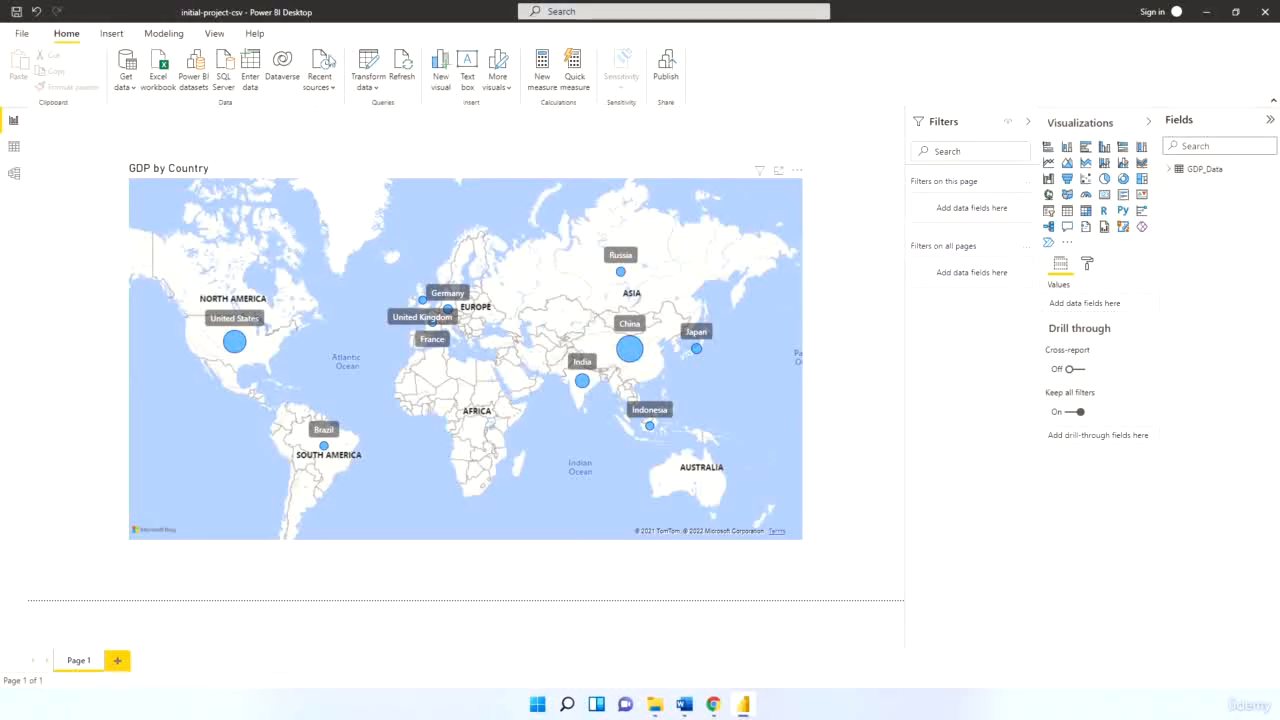
left_click(354, 232)
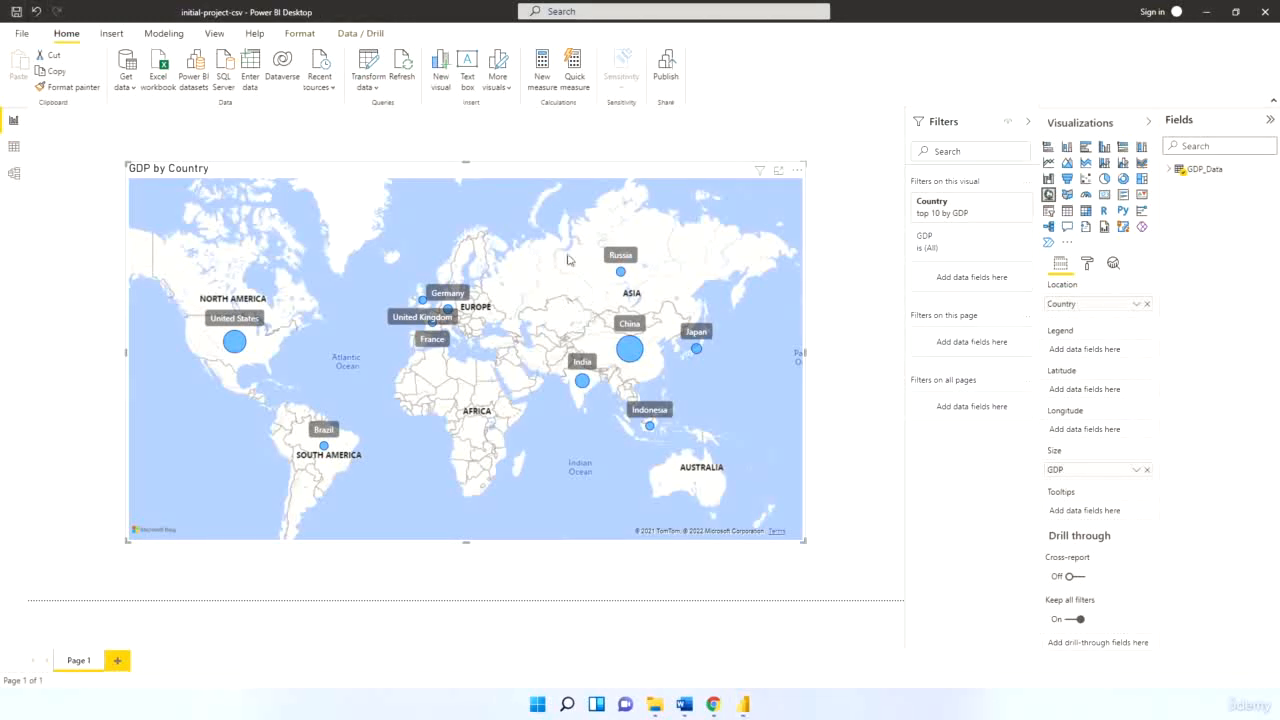
Review in the data view the tools available for the Subject Descriptor column, the GDP_Data table and the Country column
left_click(14, 147)
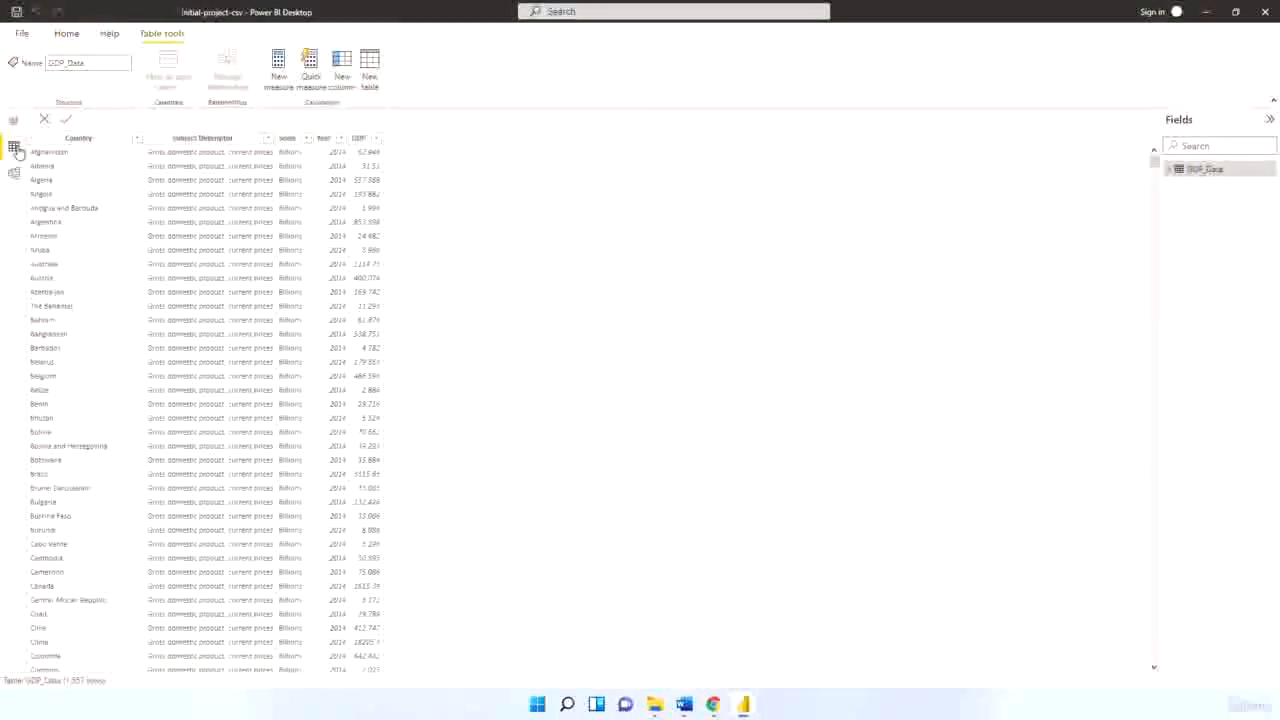
left_click(190, 138)
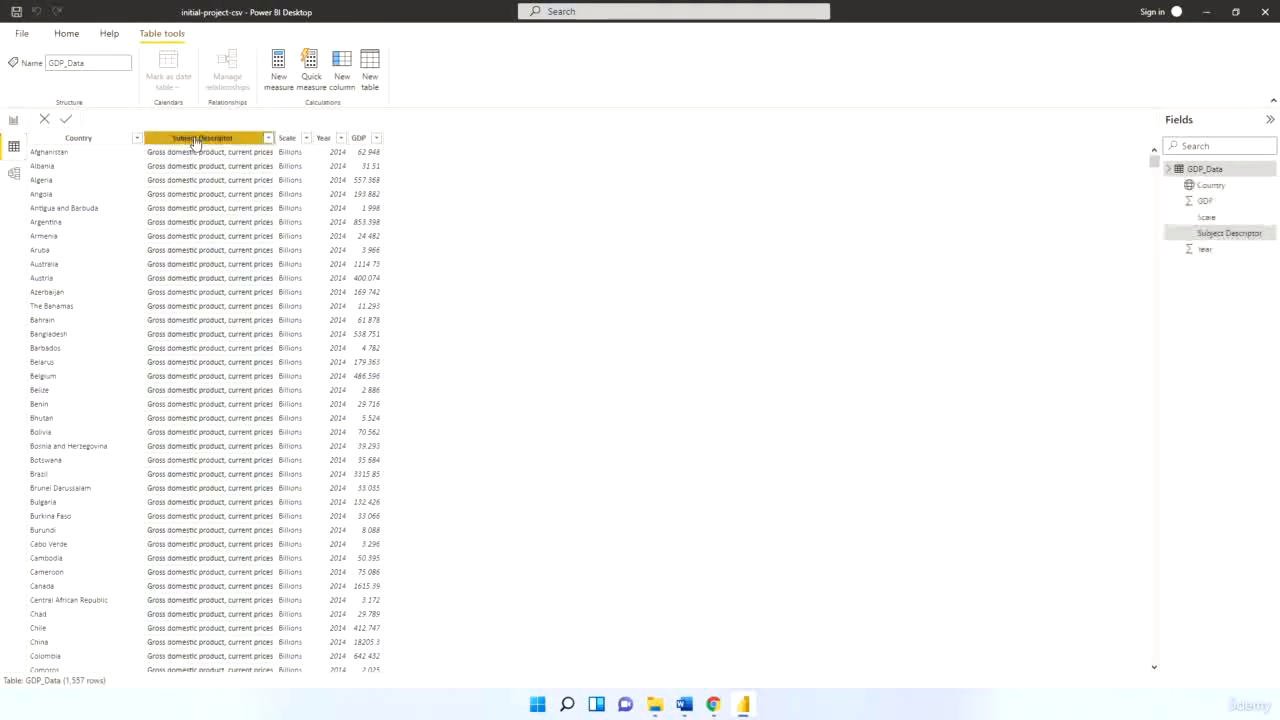
left_click(252, 33)
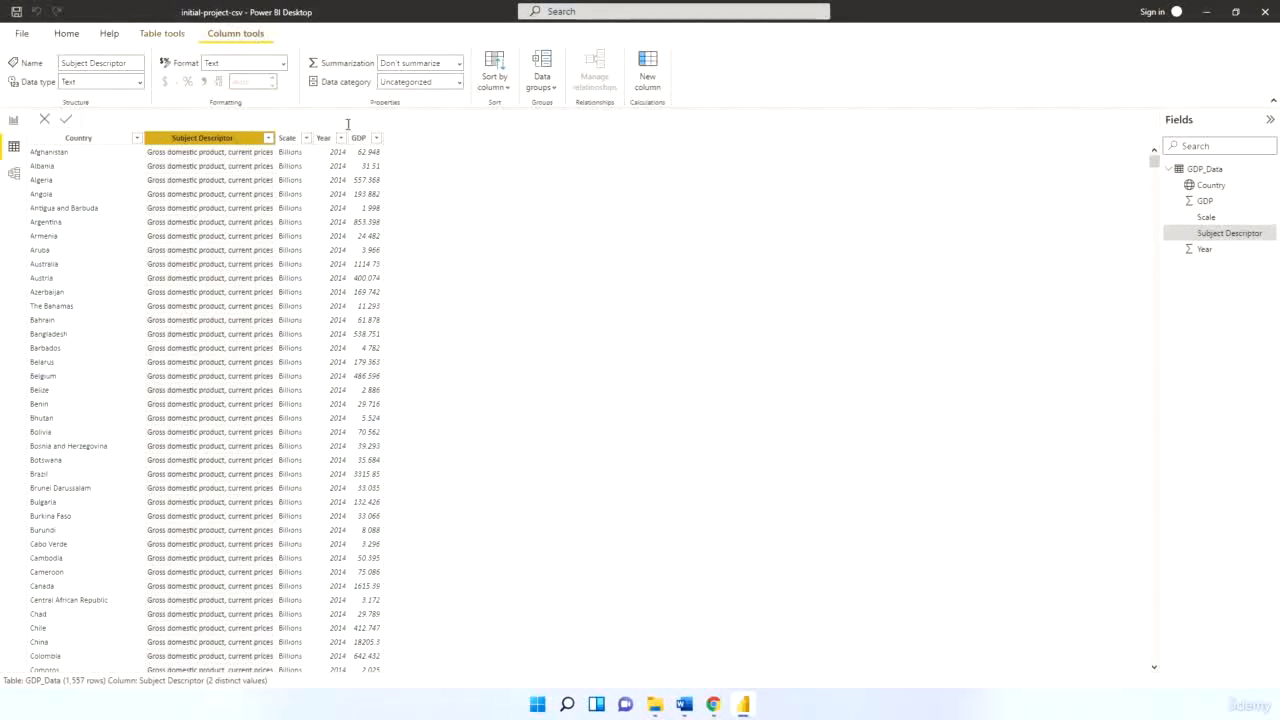
left_click(1198, 169)
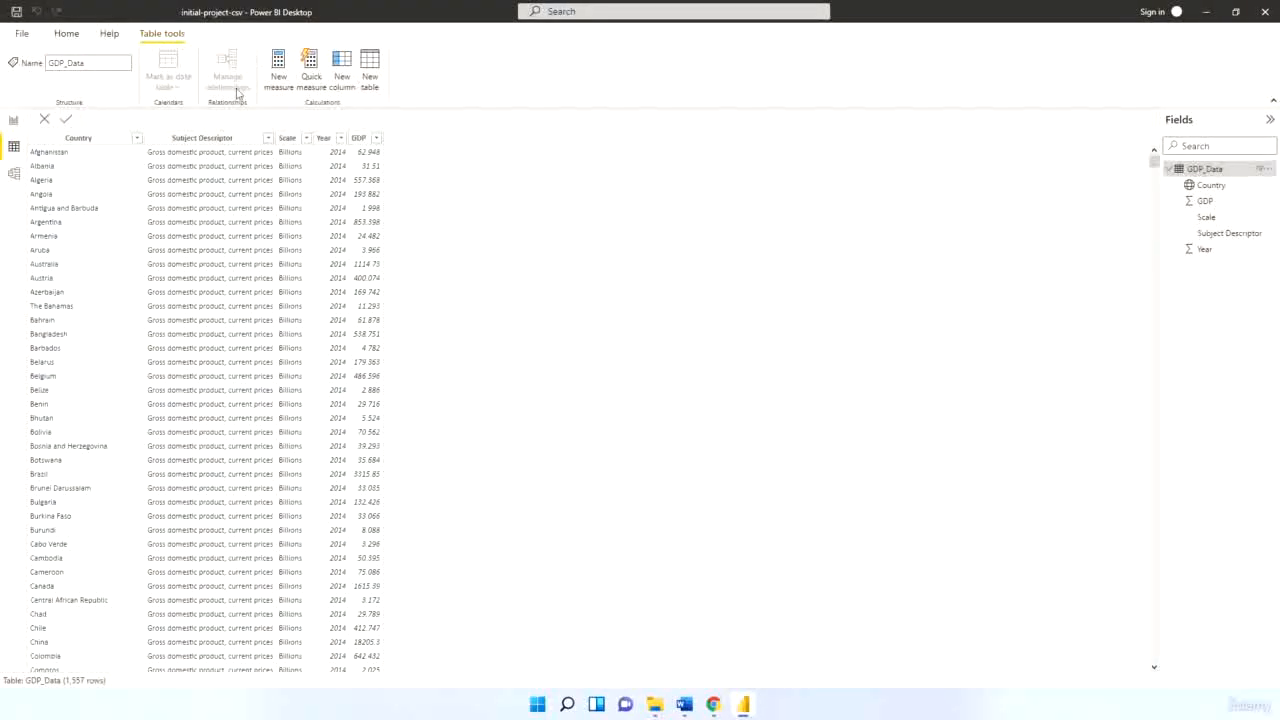
left_click(78, 138)
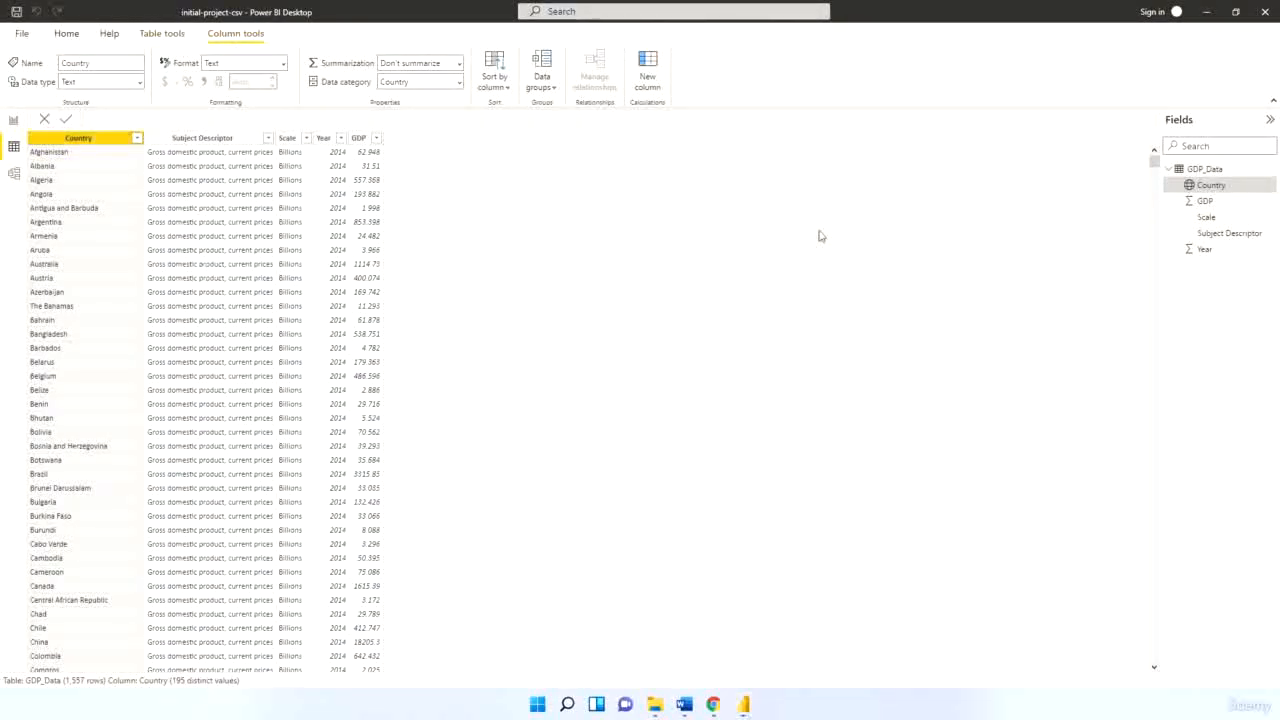
Look over the report's insert commands, visit the data and model views, and return to the report
left_click(13, 120)
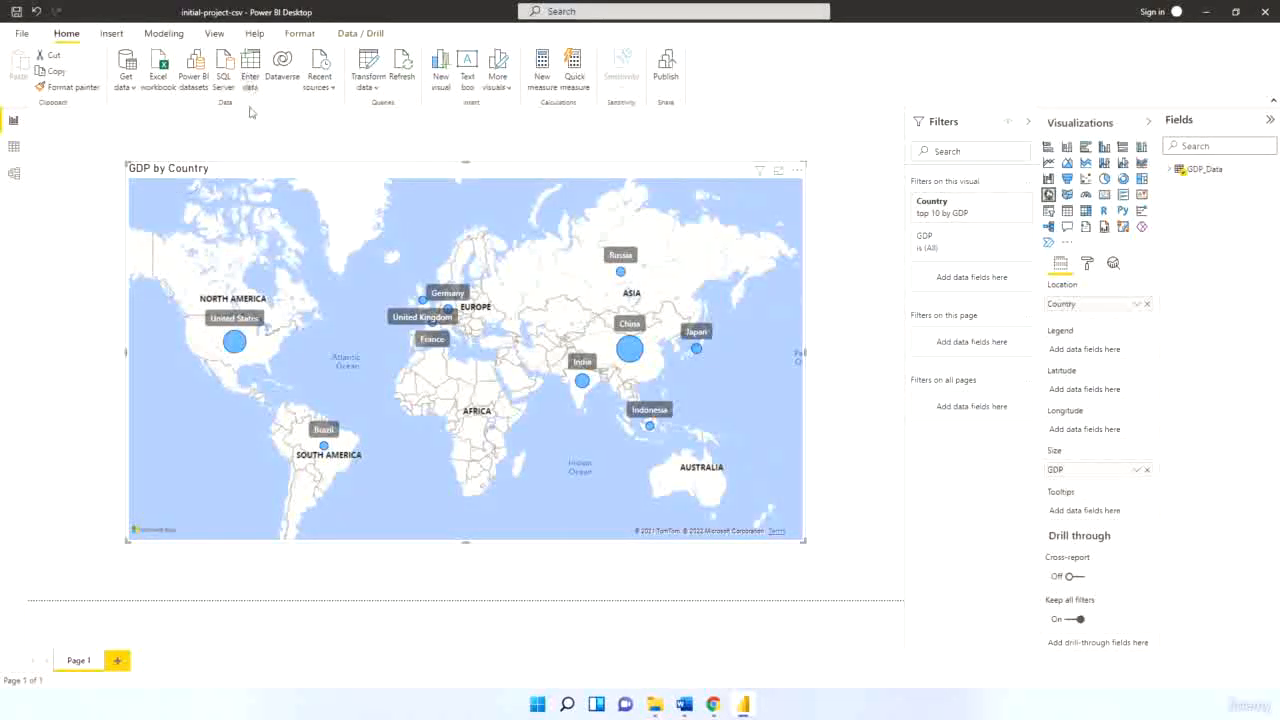
left_click(109, 35)
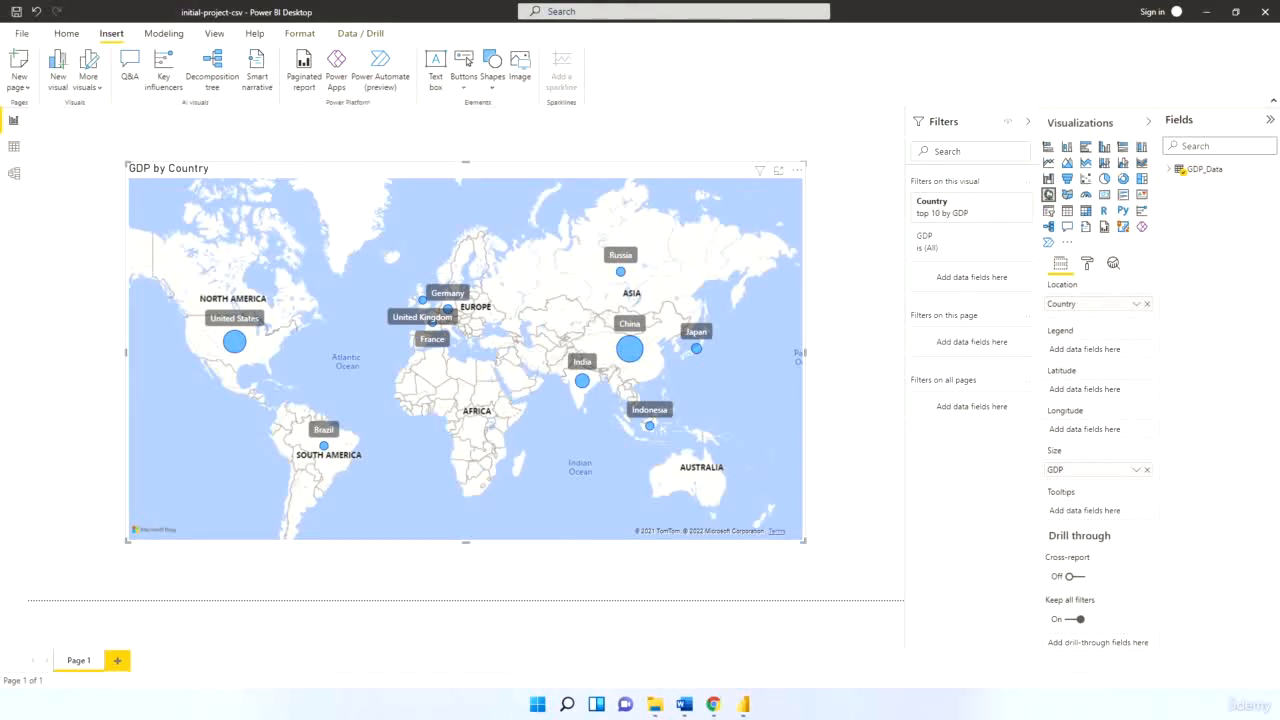
left_click(14, 146)
left_click(14, 172)
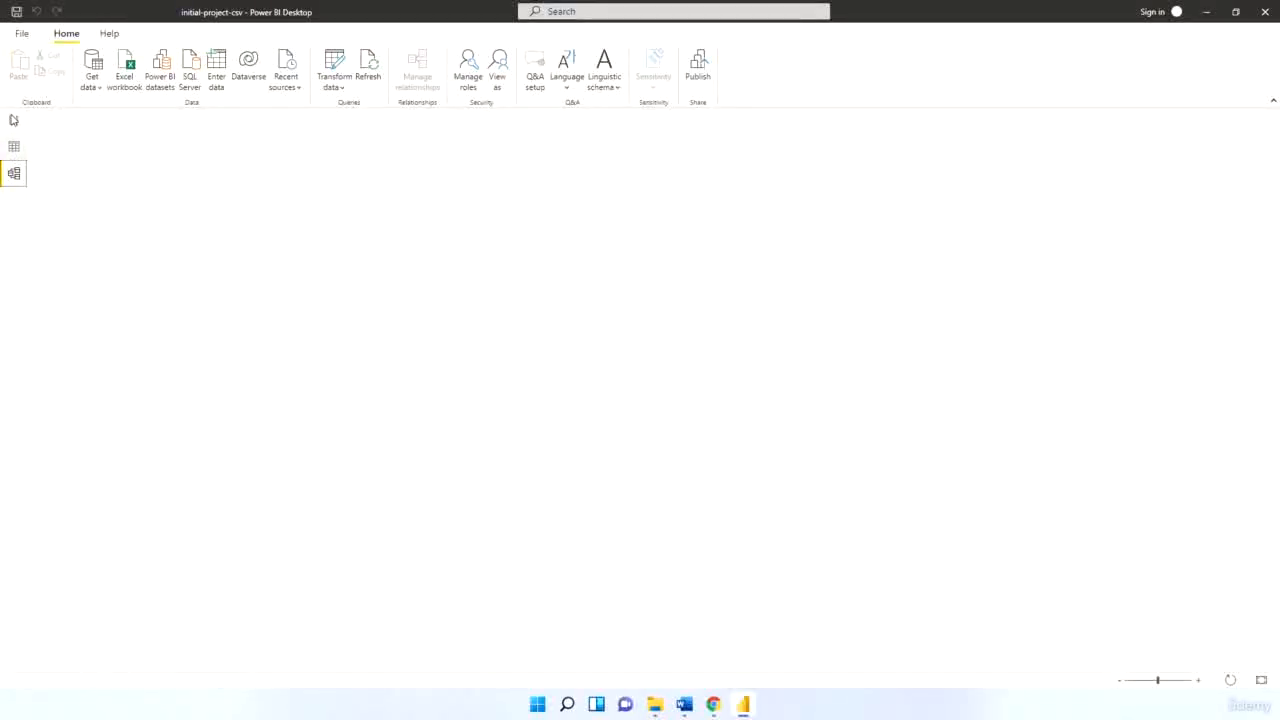
left_click(14, 120)
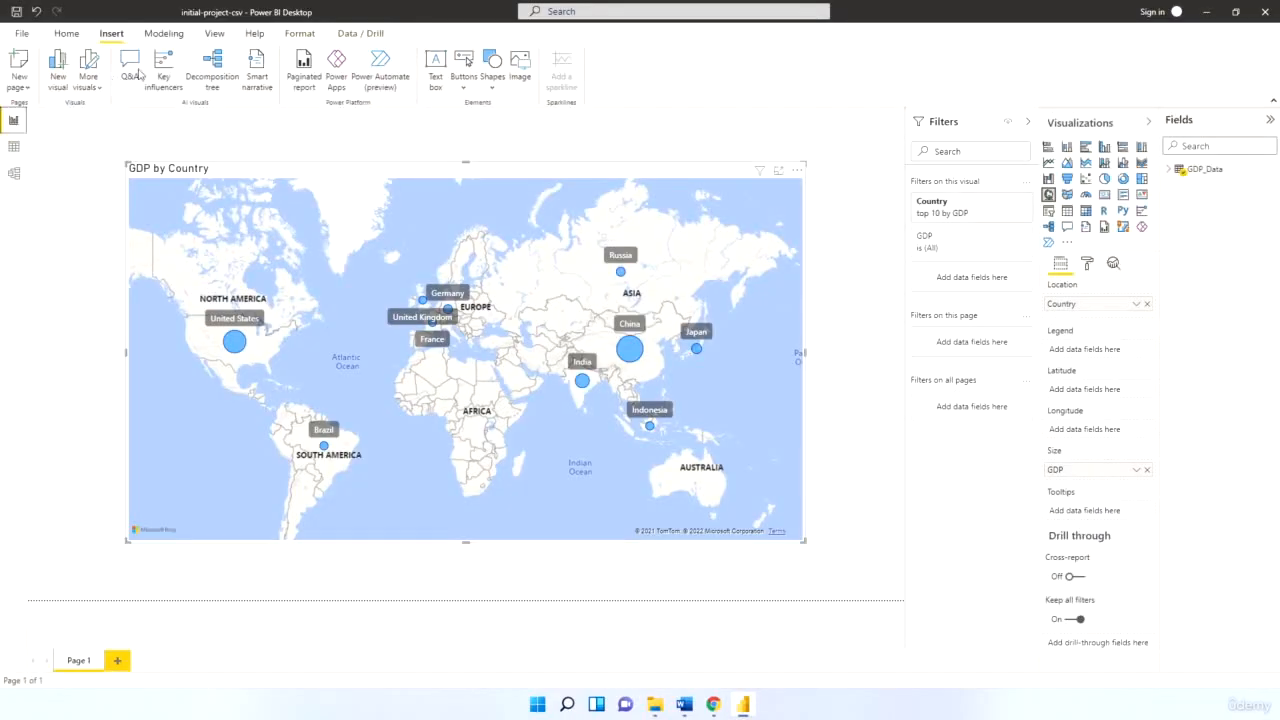
Save the report, look over the file commands and recent reports, and return to the report's home commands
left_click(17, 13)
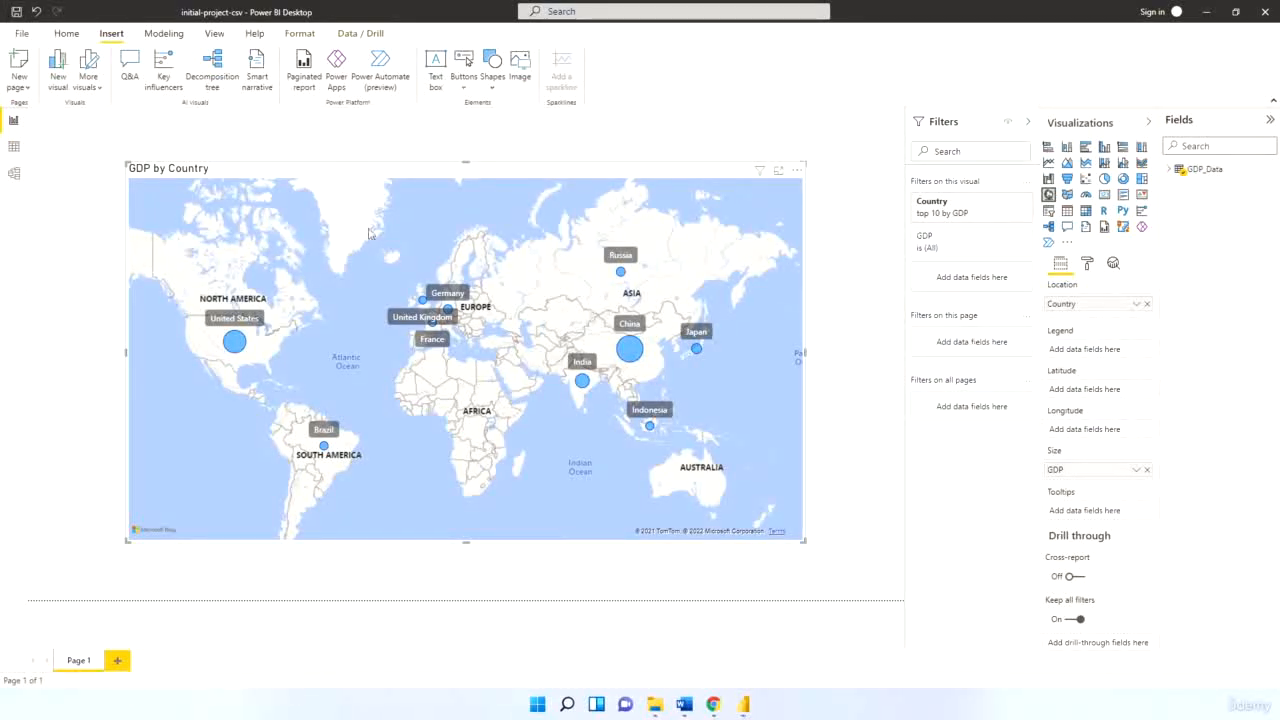
left_click(22, 36)
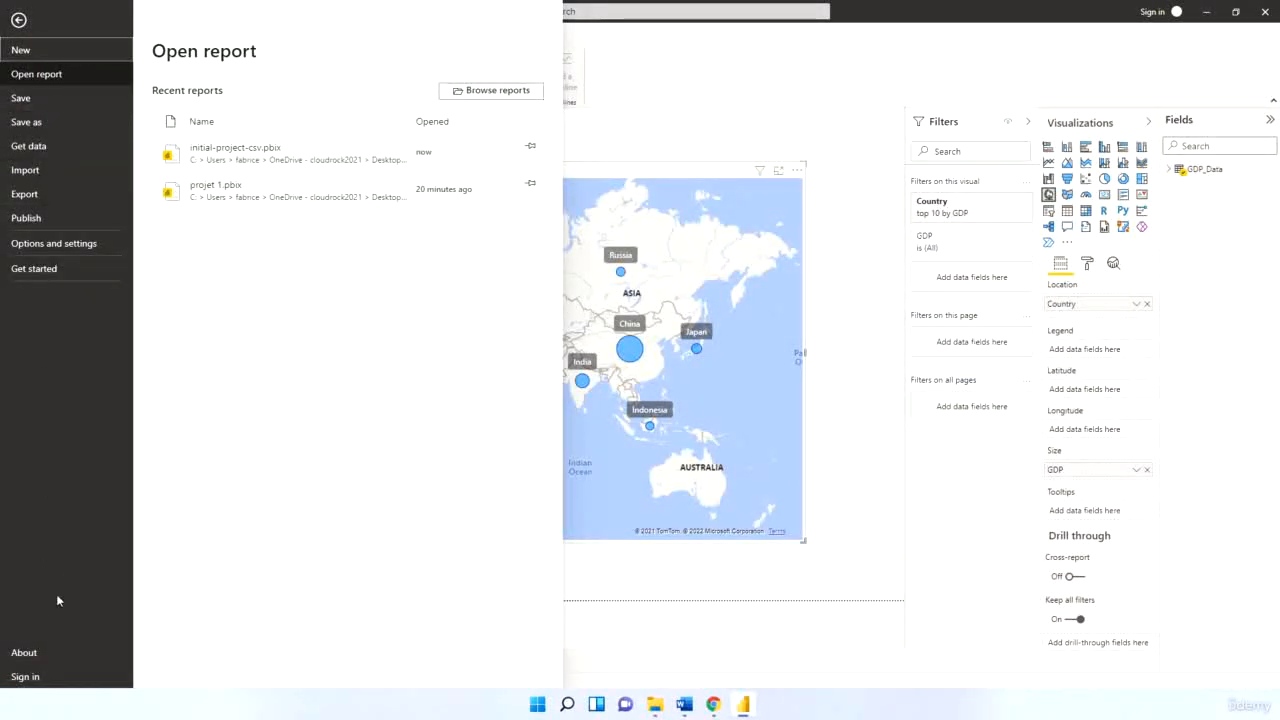
left_click(665, 124)
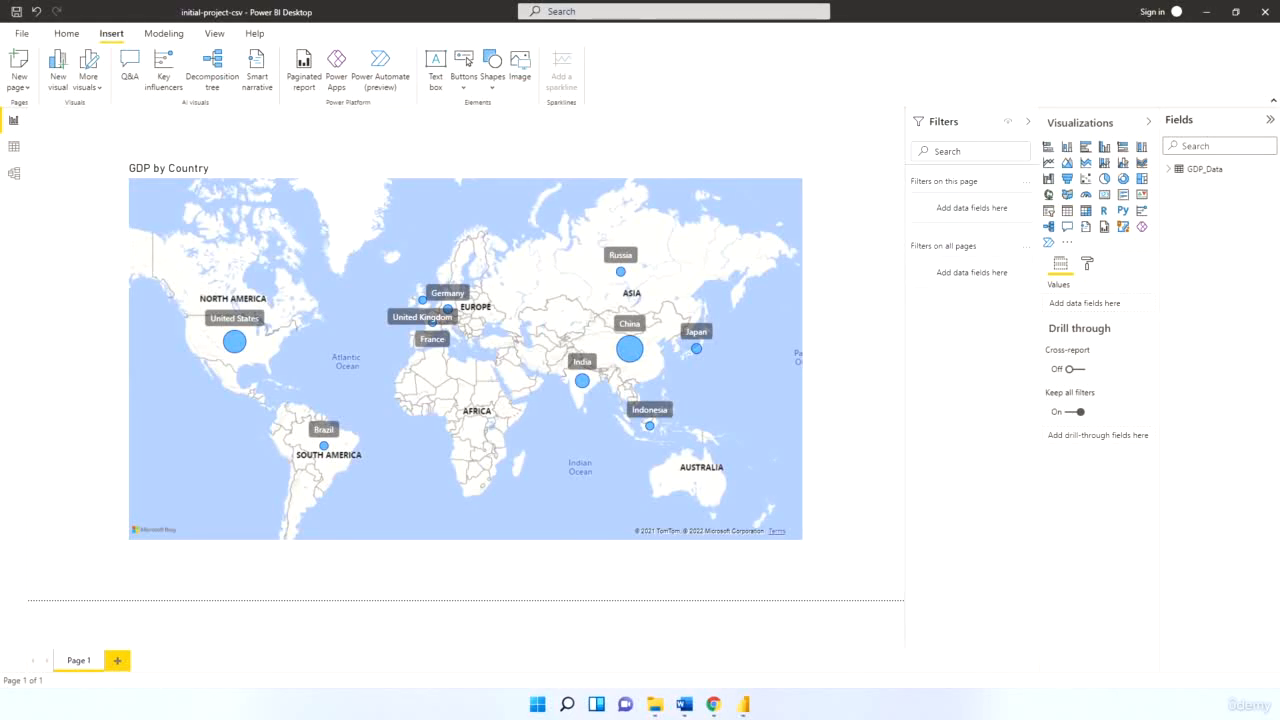
left_click(67, 36)
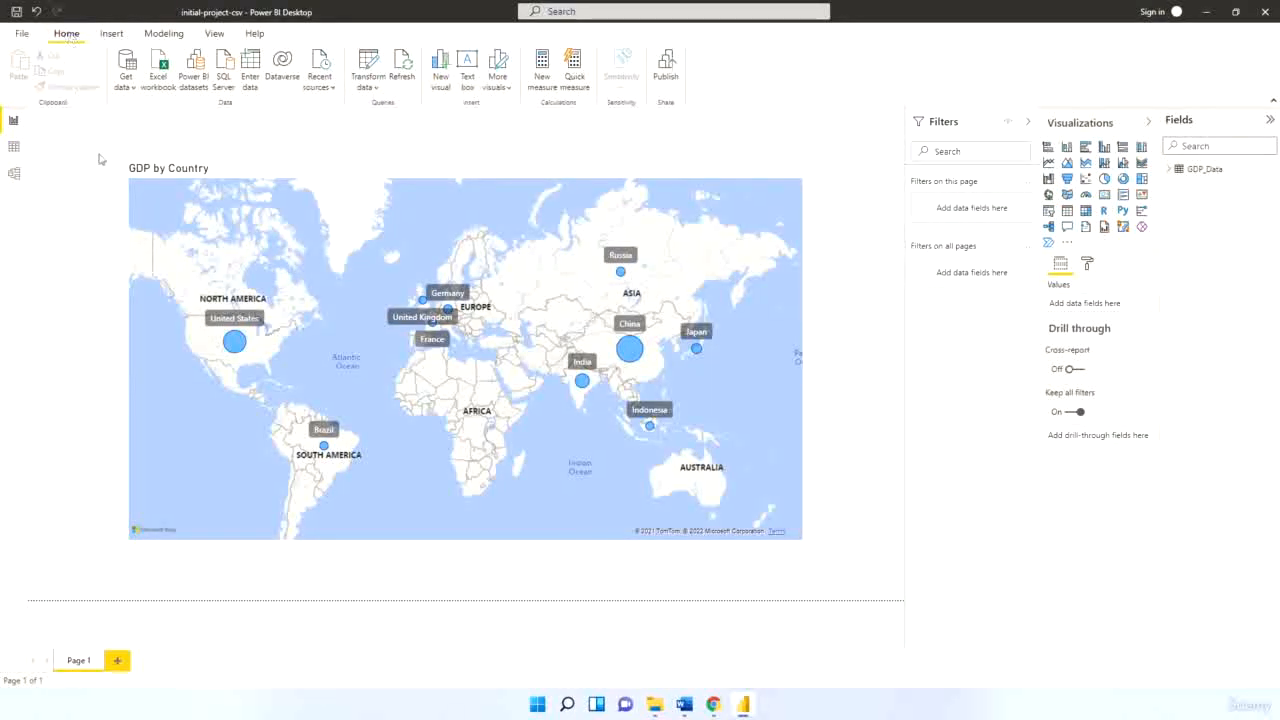
Open the report's data in the Power Query Editor and move the editor window higher on the screen
left_click(363, 64)
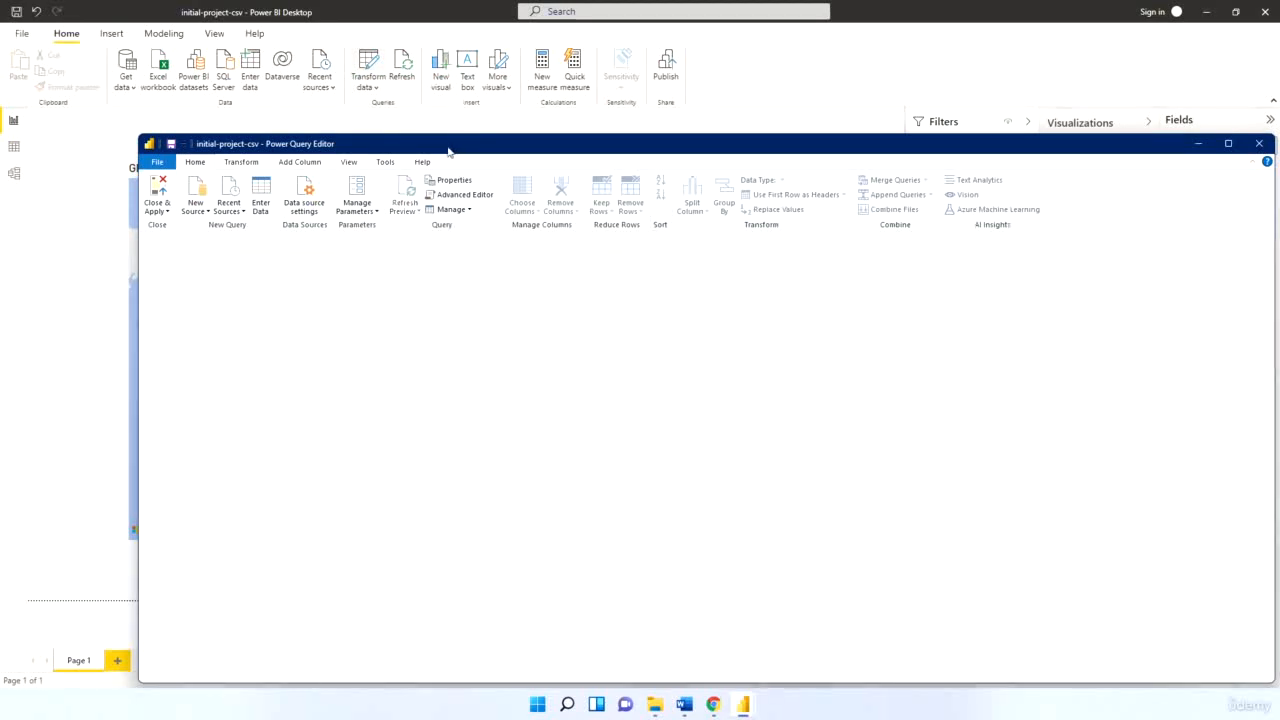
left_click_drag(386, 149, 258, 119)
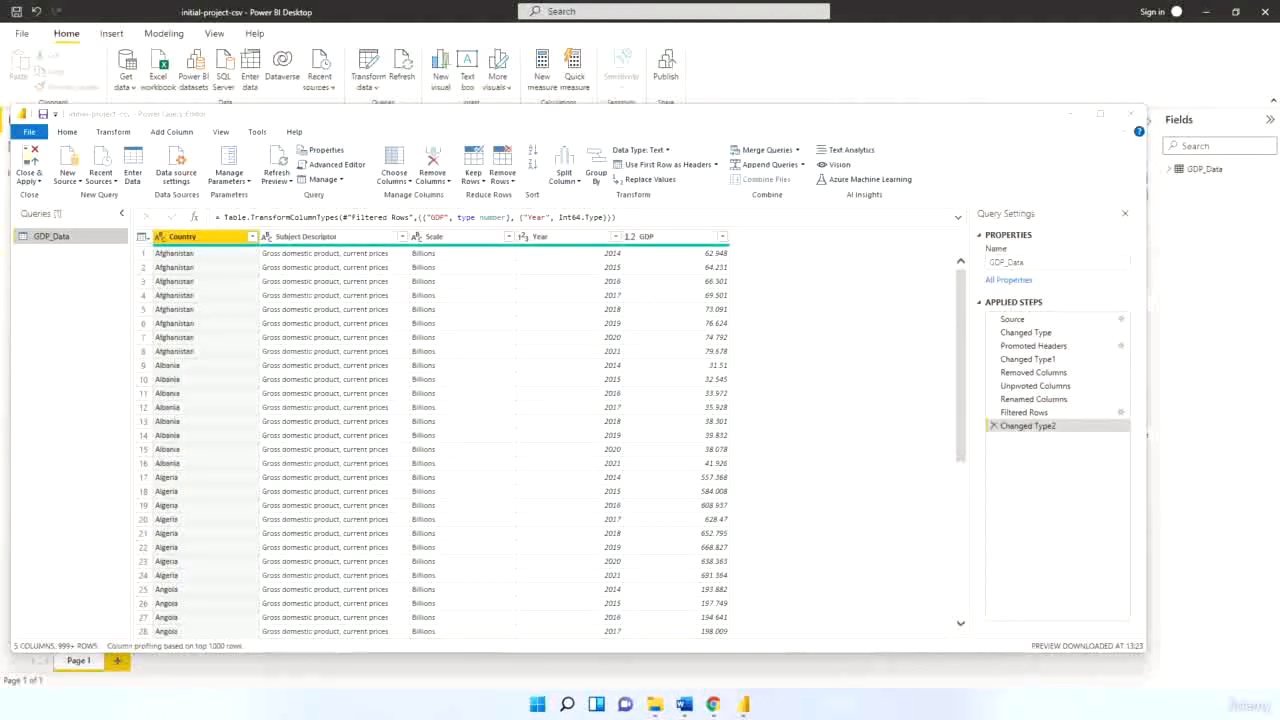
left_click_drag(273, 120, 277, 62)
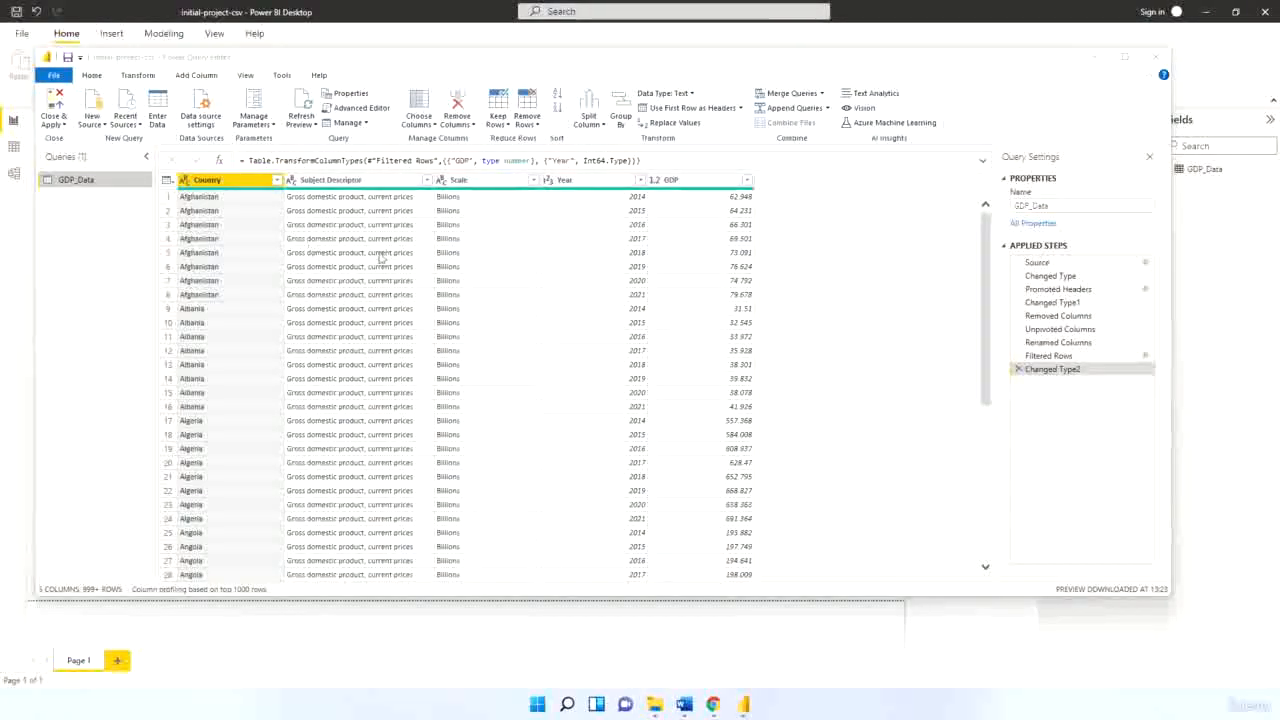
Try adding "xcxc" to the query's name and restore it to GDP_Data
left_click(1058, 205)
type("xcxc")
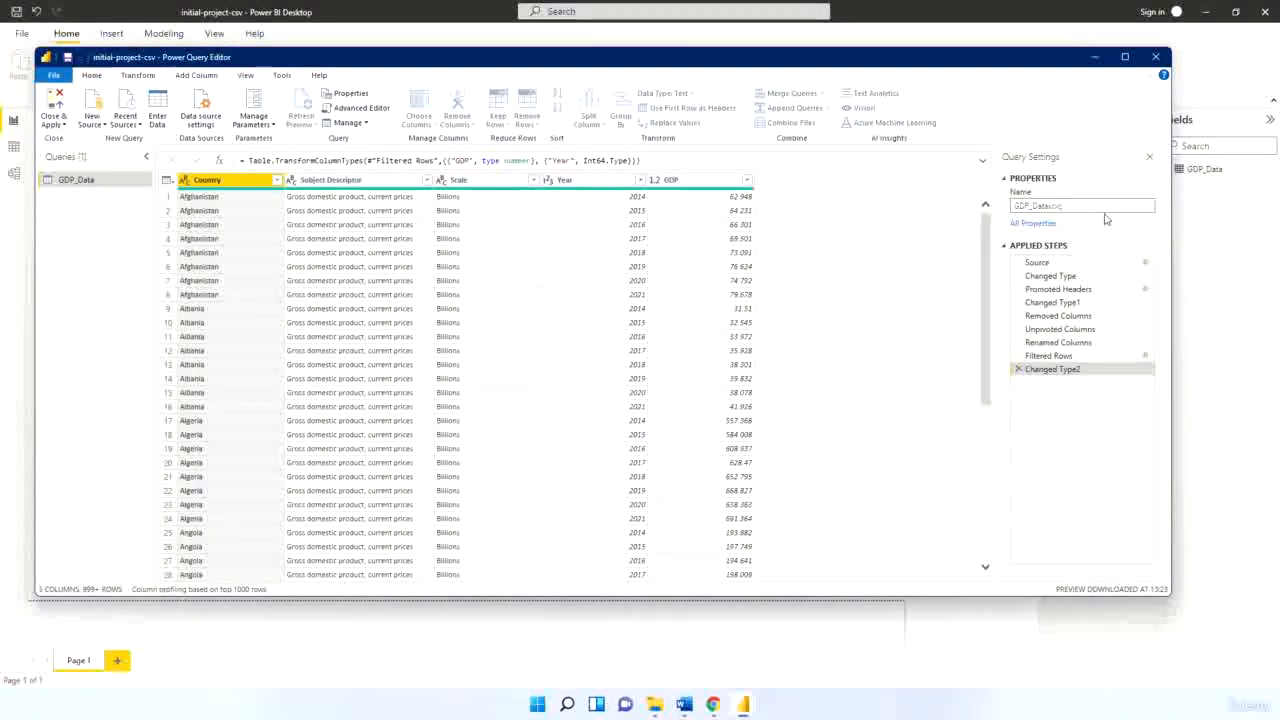
key("BackSpace")
key("BackSpace")
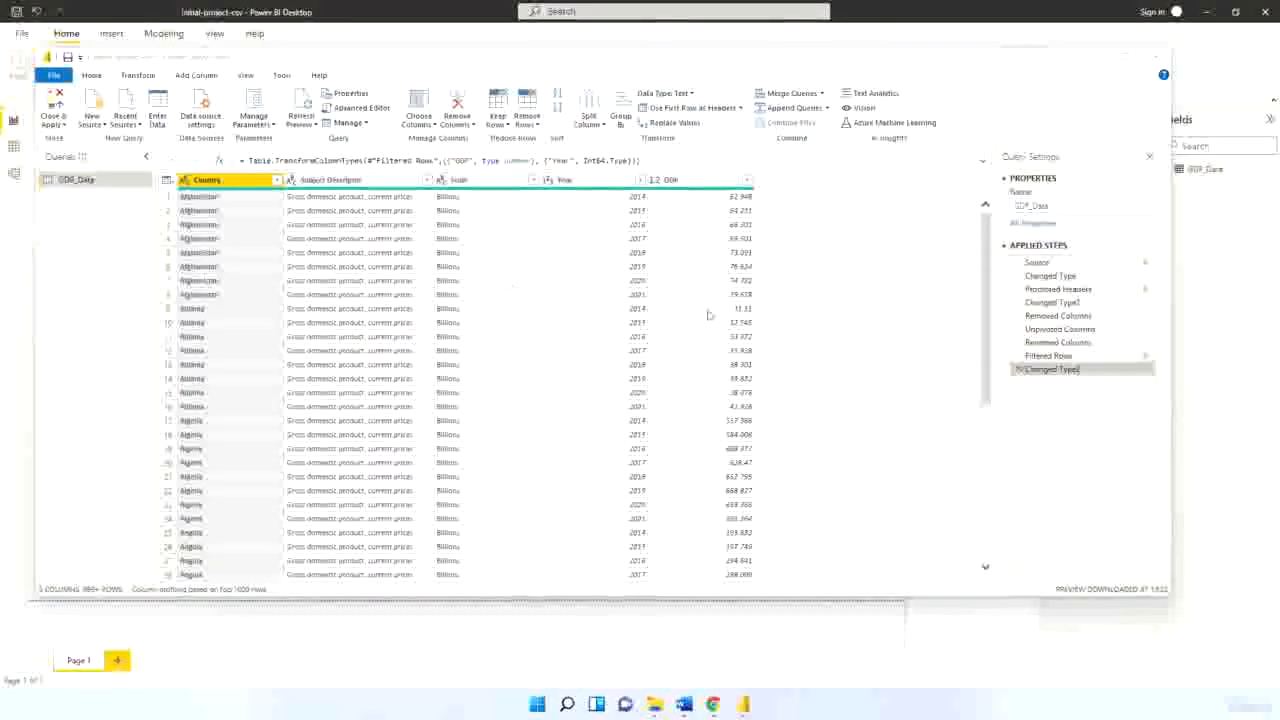
Review the table at the Renamed Columns, Filtered Rows and Changed Type2 applied steps
left_click(1055, 342)
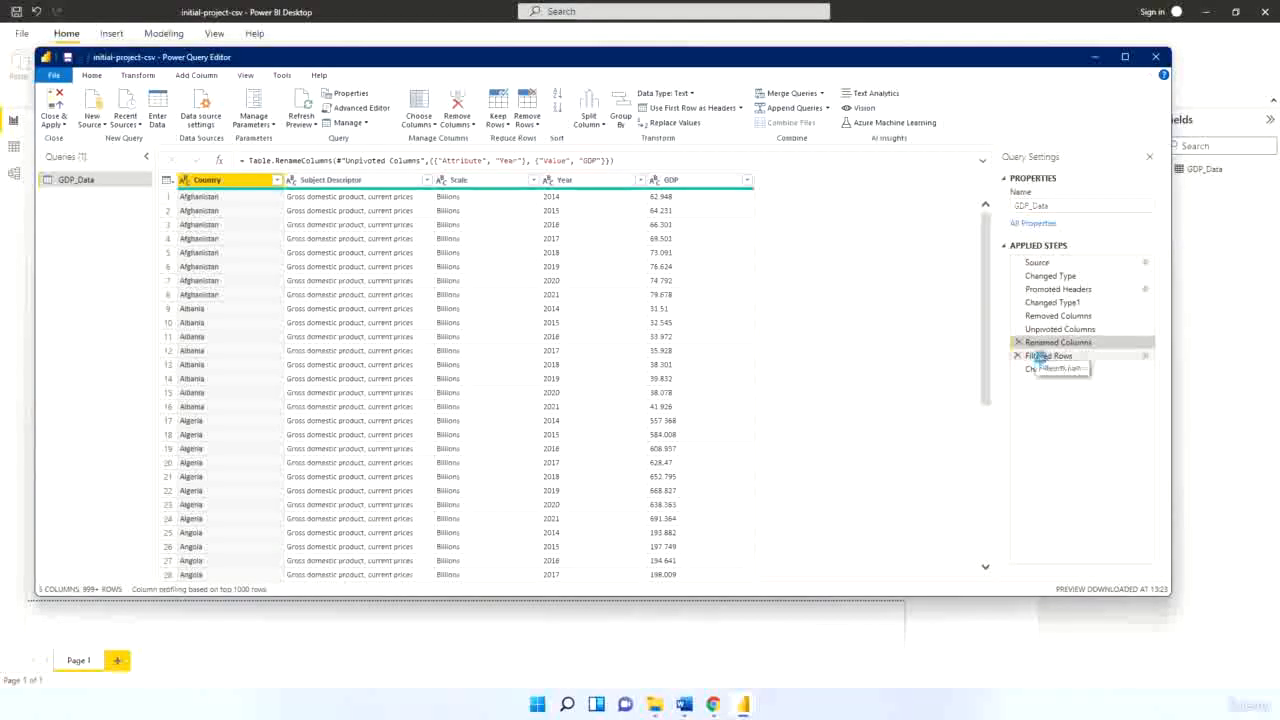
left_click(1042, 357)
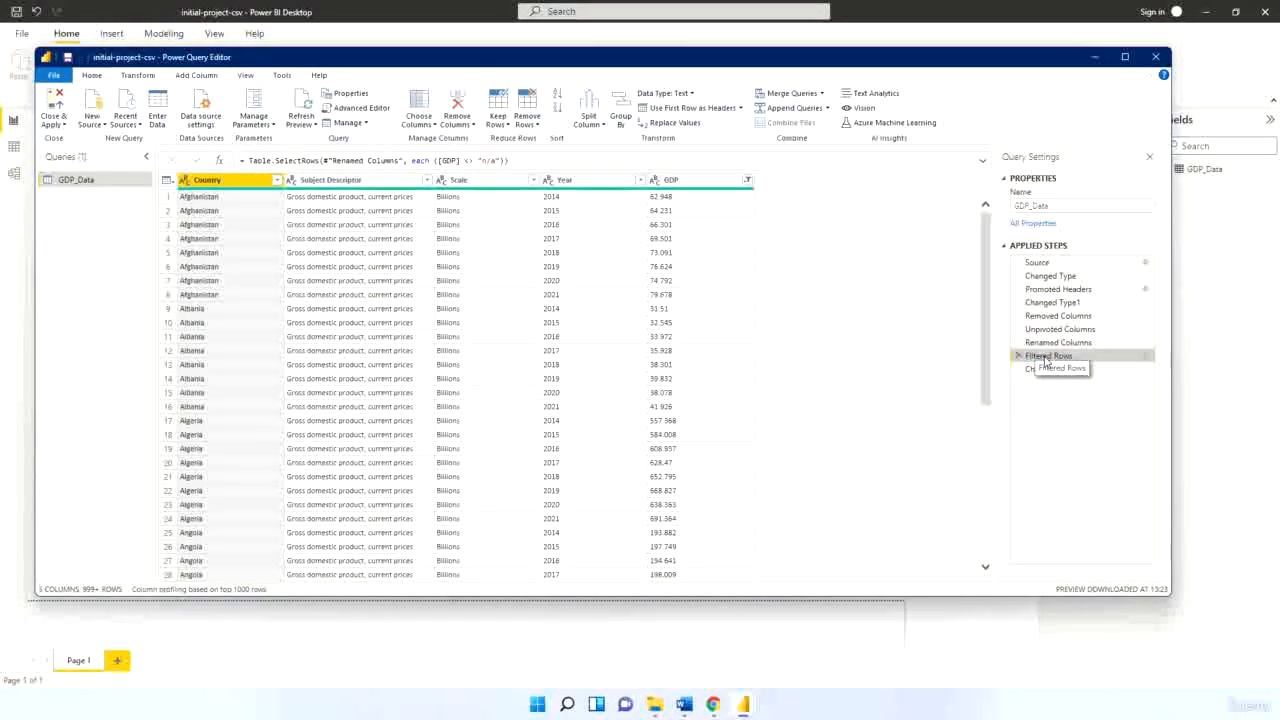
left_click(1050, 369)
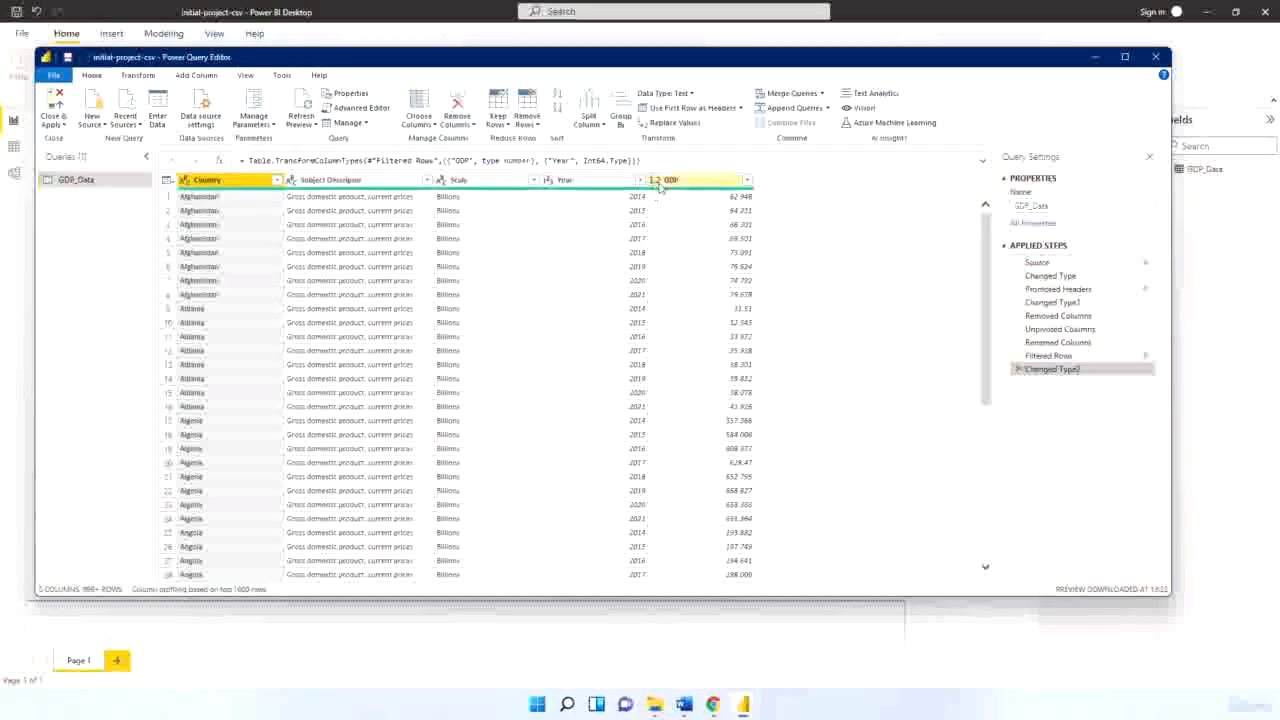
Check the data types available for the Year and GDP columns without changing either column
left_click(548, 181)
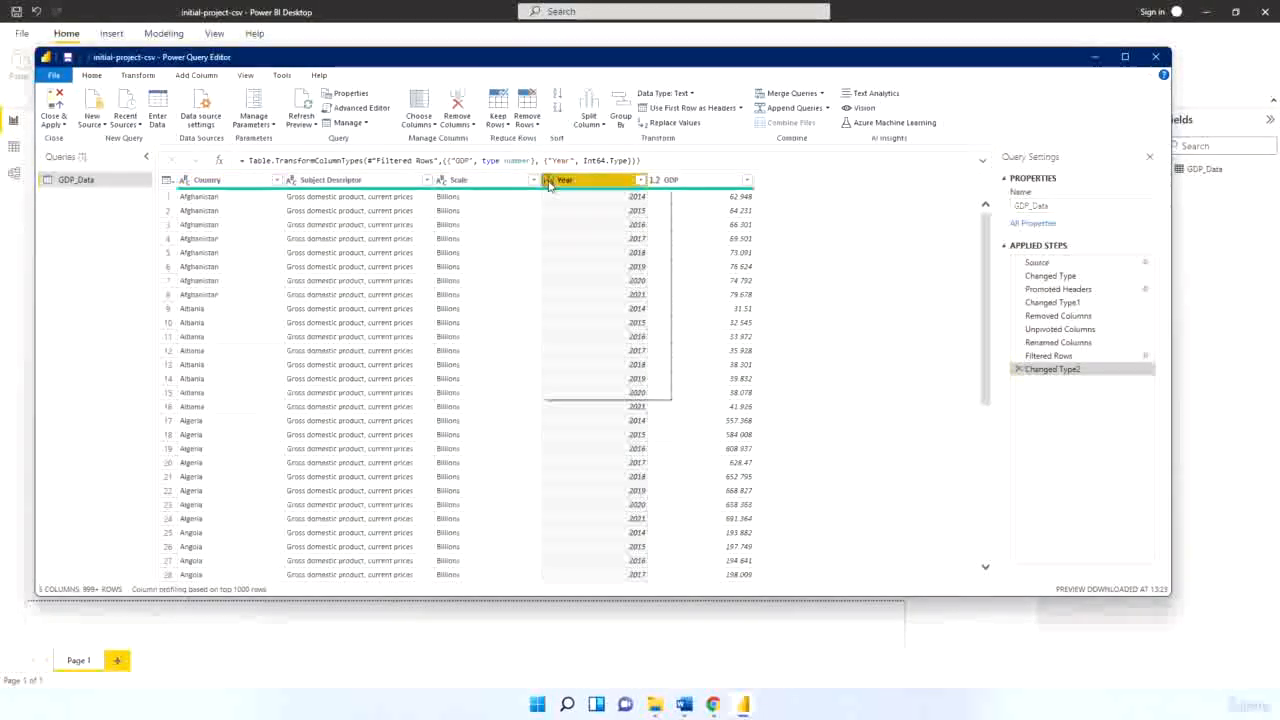
left_click(850, 253)
left_click(655, 181)
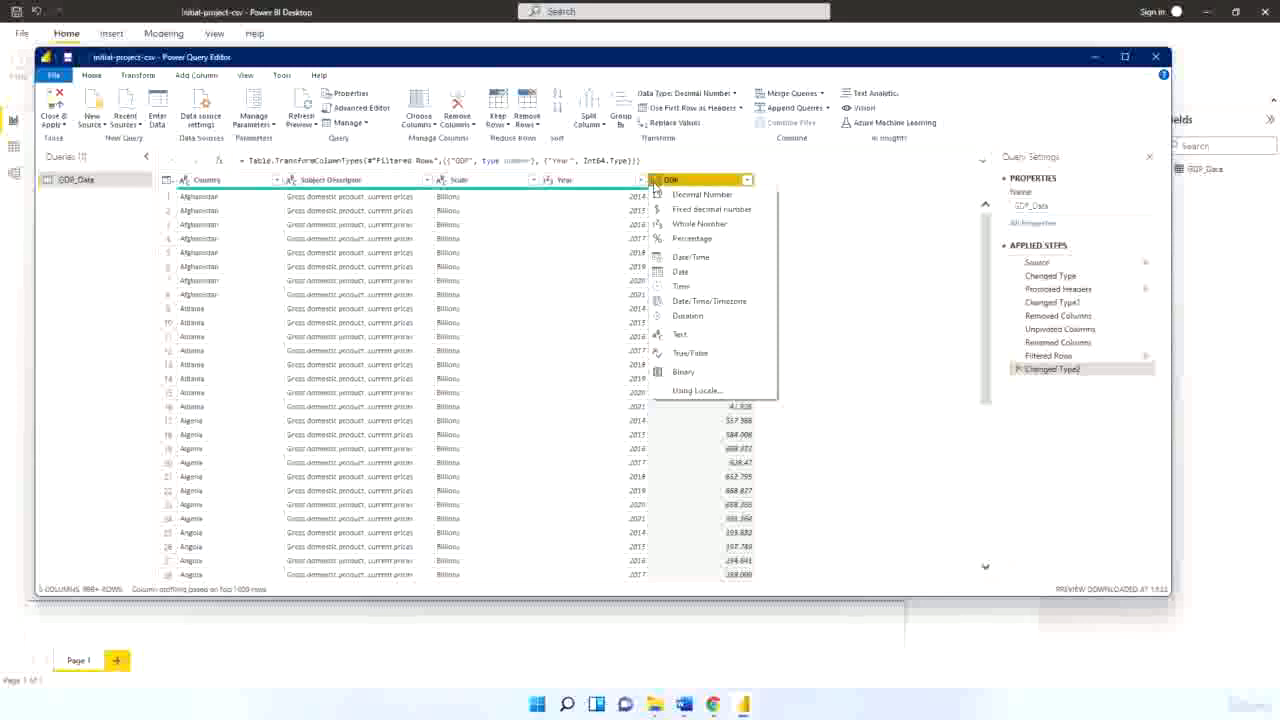
left_click(880, 254)
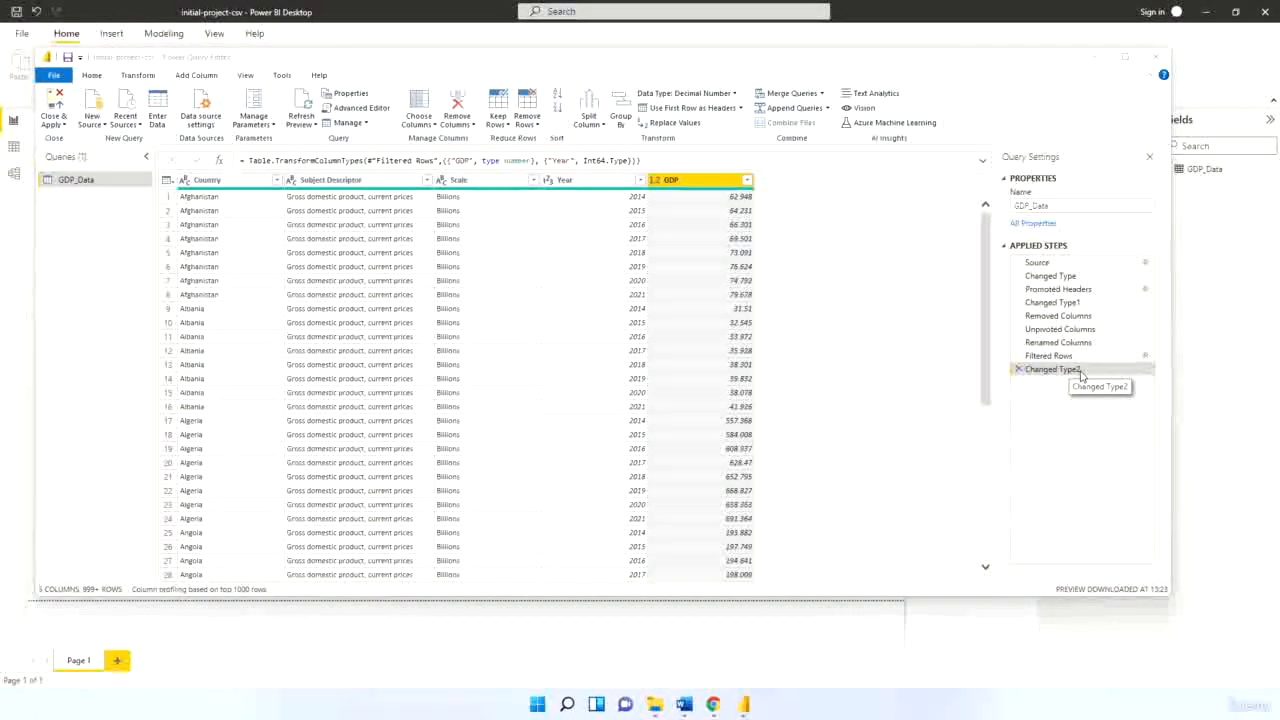
Examine the formula of the Changed Type2 step and compare it with the Renamed Columns step's formula
left_click(302, 160)
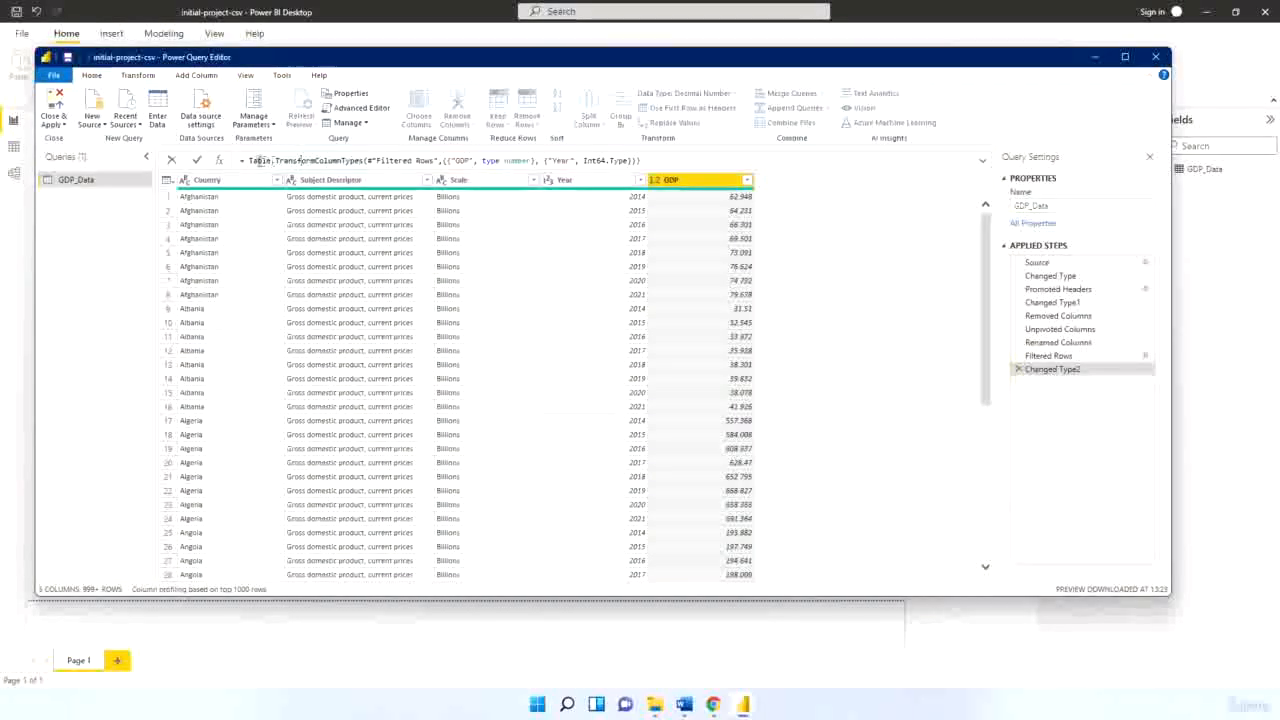
left_click(311, 161)
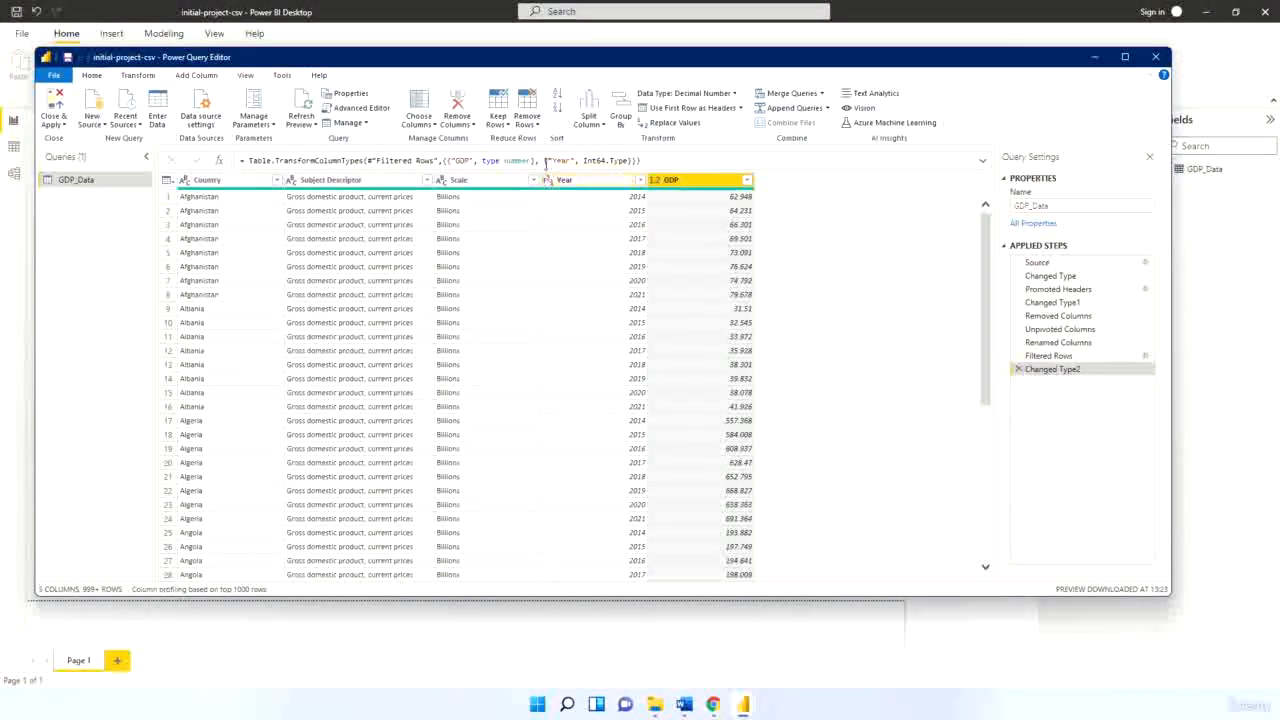
left_click(545, 160)
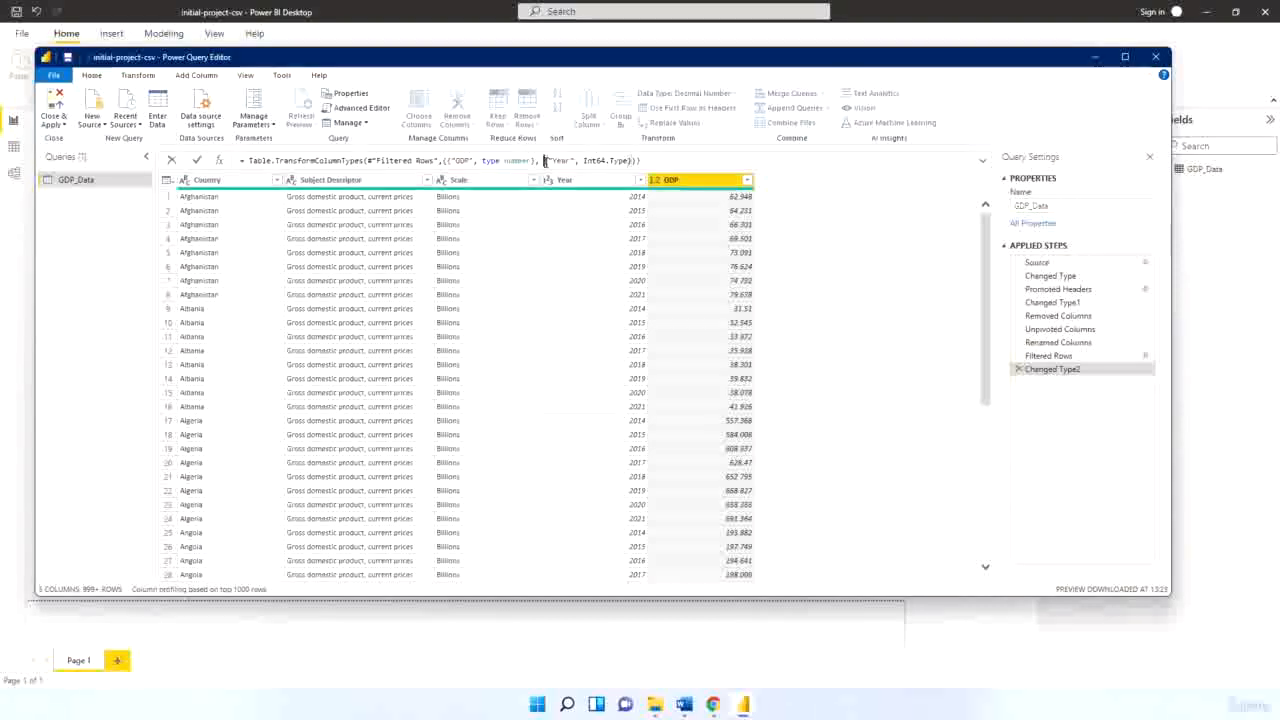
left_click(1063, 345)
left_click(1063, 345)
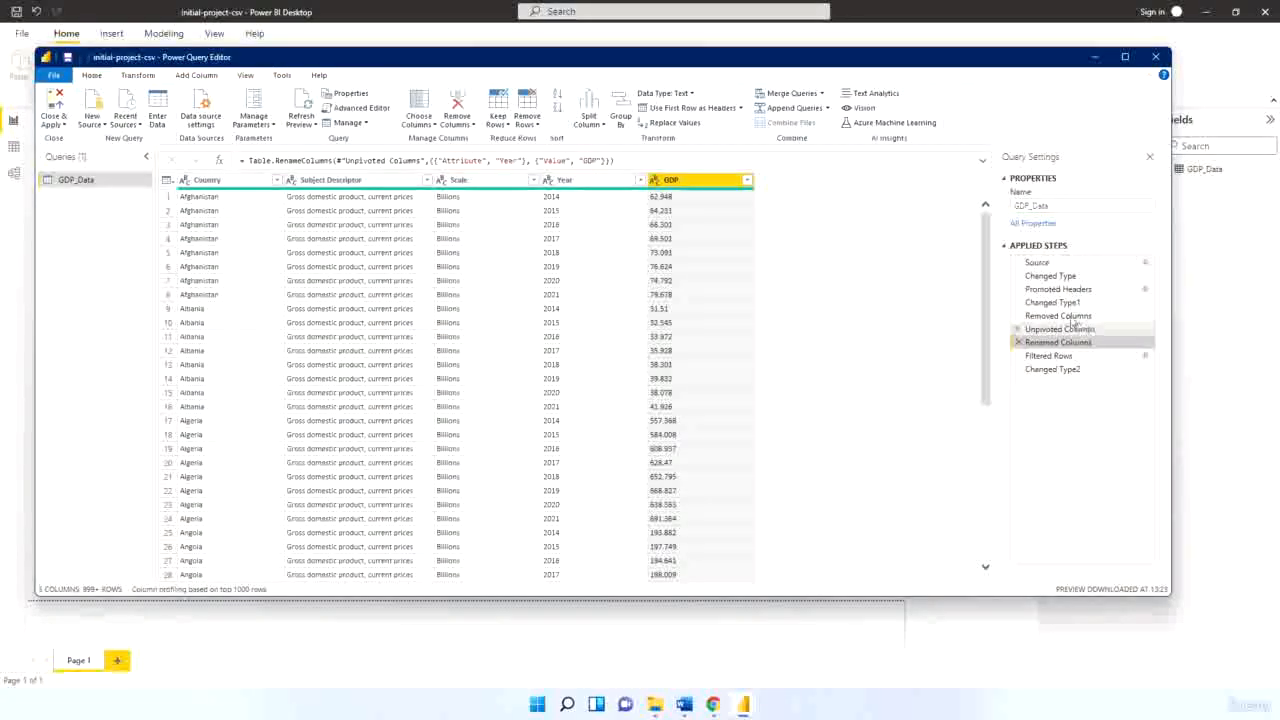
left_click(1050, 370)
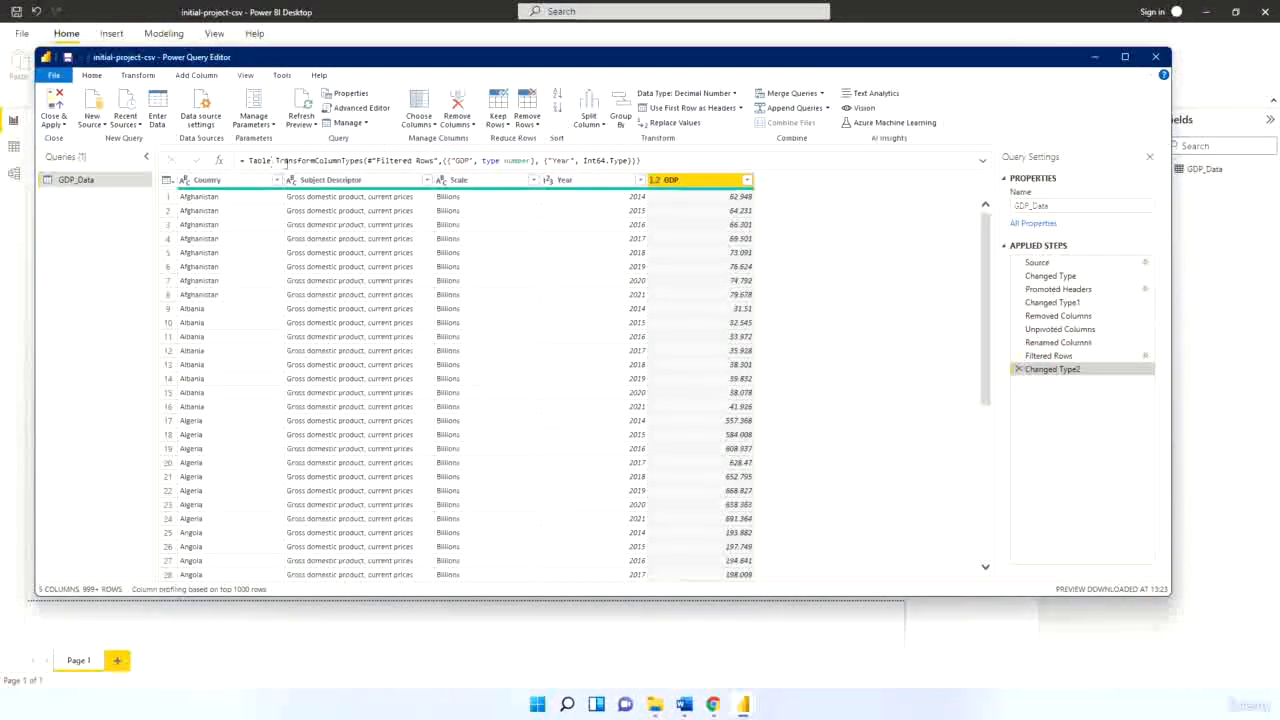
left_click(497, 158)
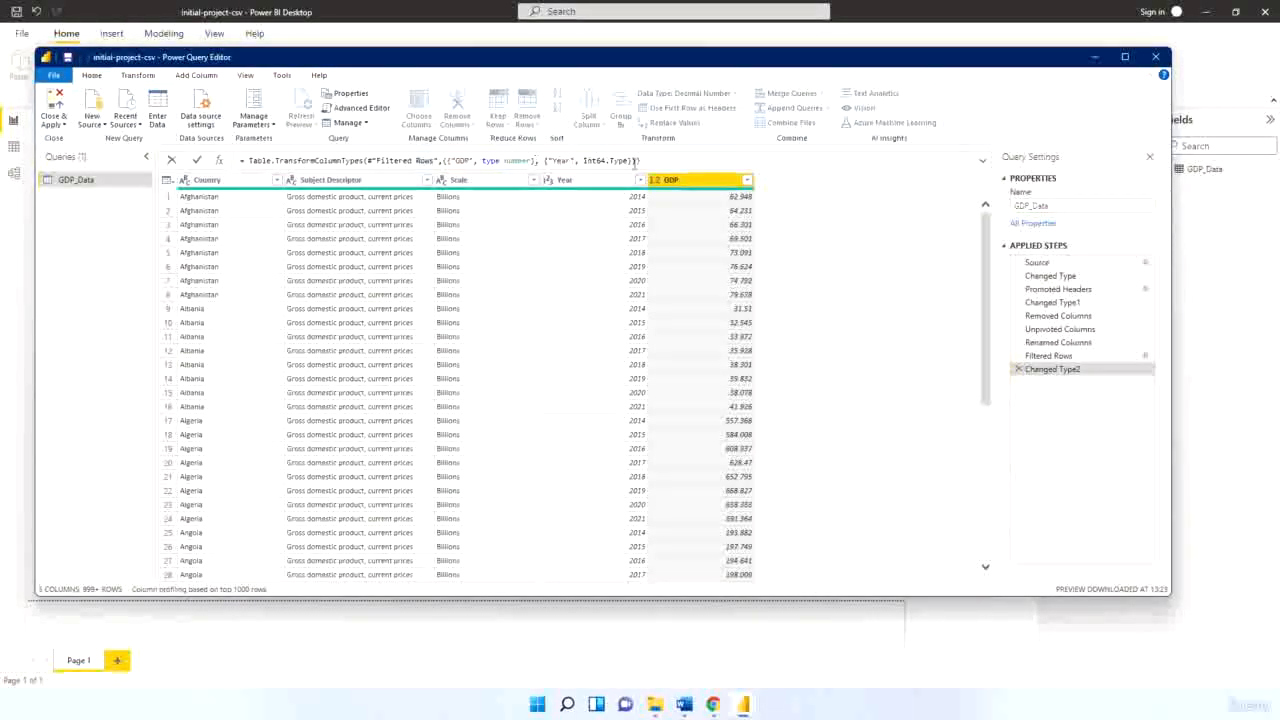
key("Escape")
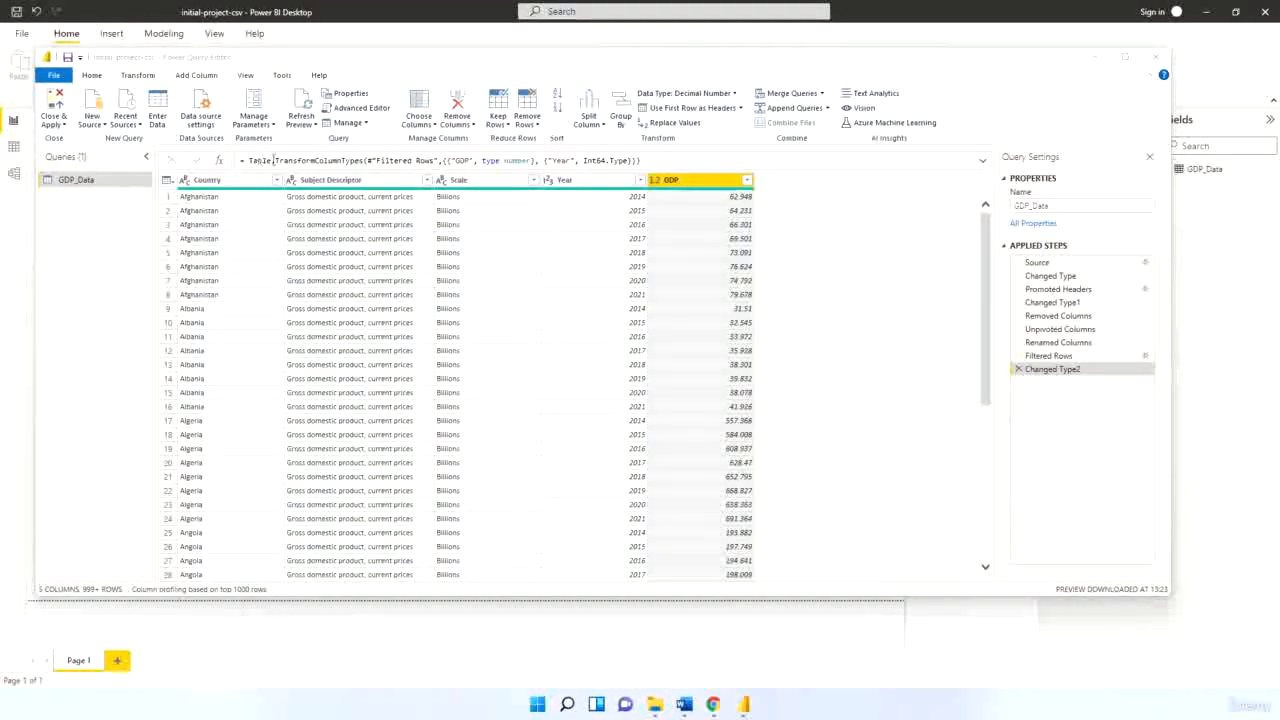
Look over the editor's view options, and hide and restore the Query Settings pane
left_click(313, 160)
left_click(246, 75)
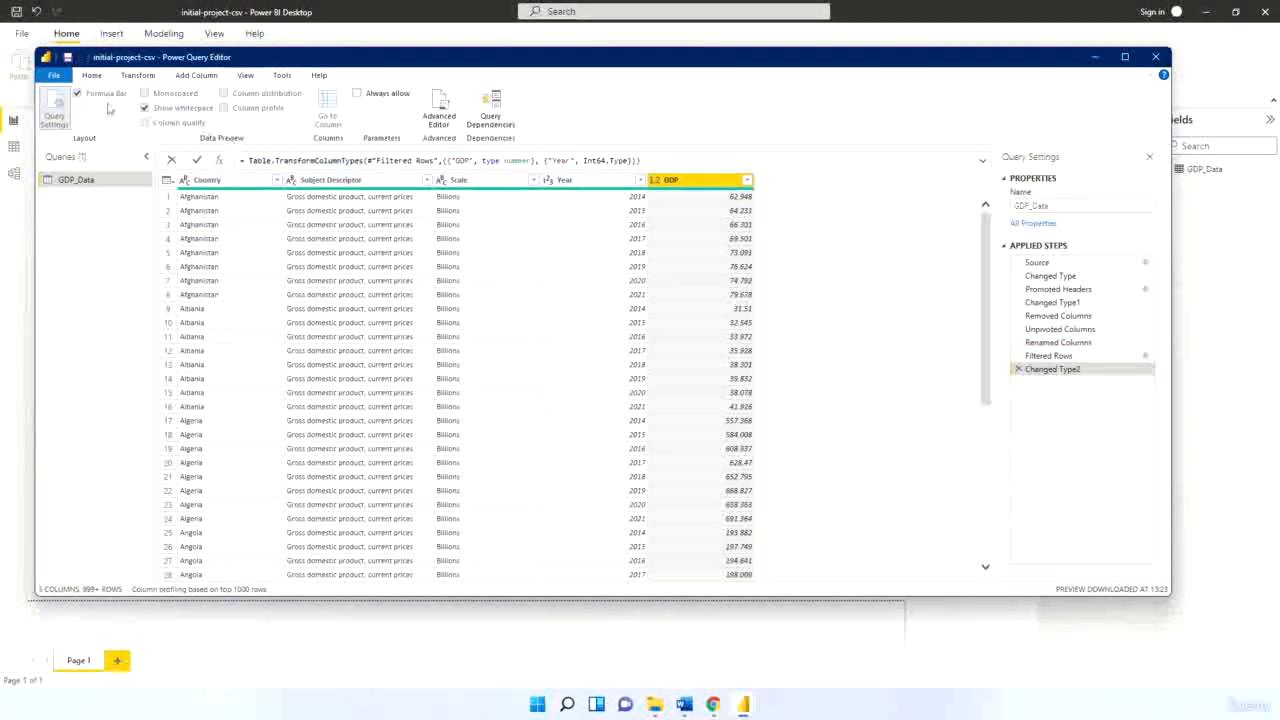
left_click(91, 75)
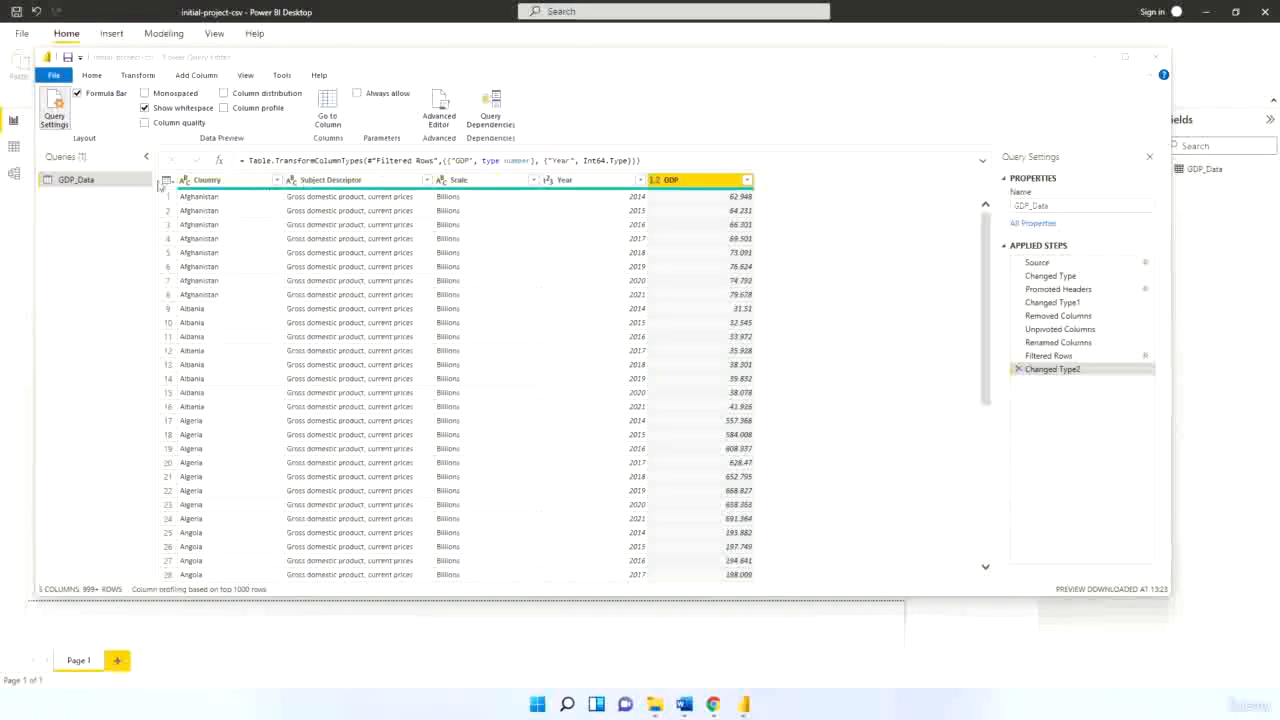
left_click(55, 114)
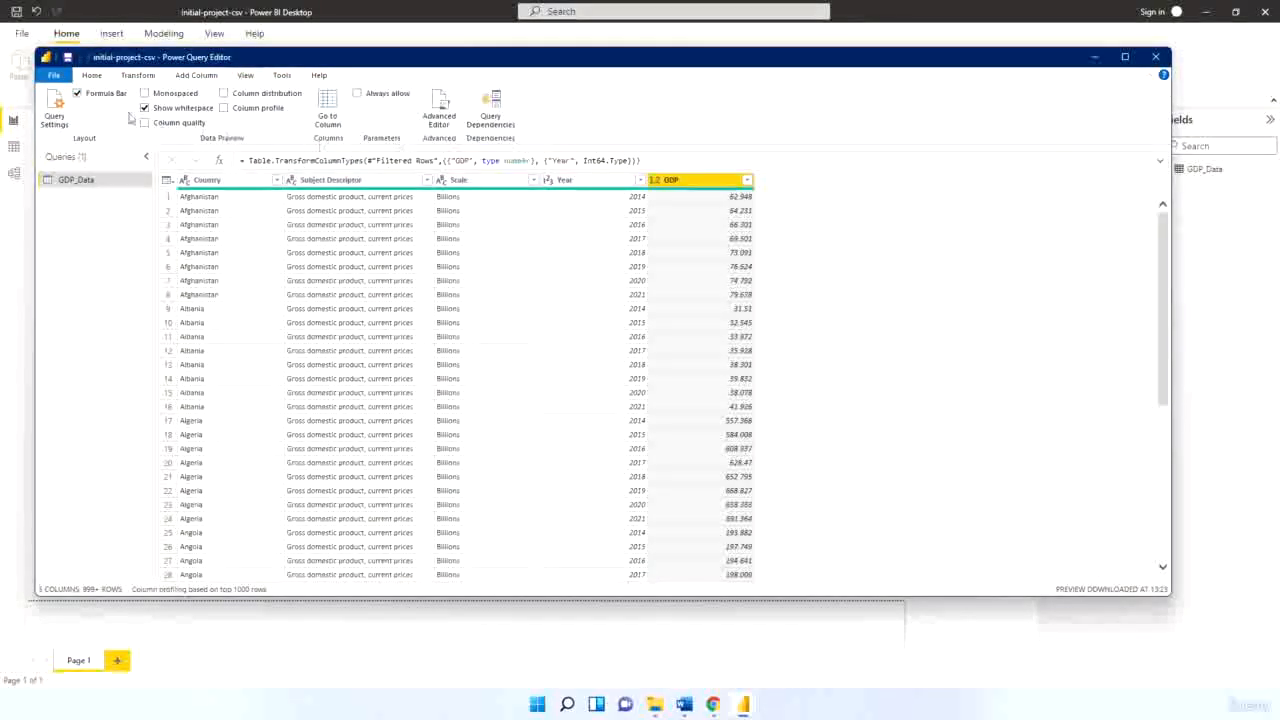
left_click(54, 112)
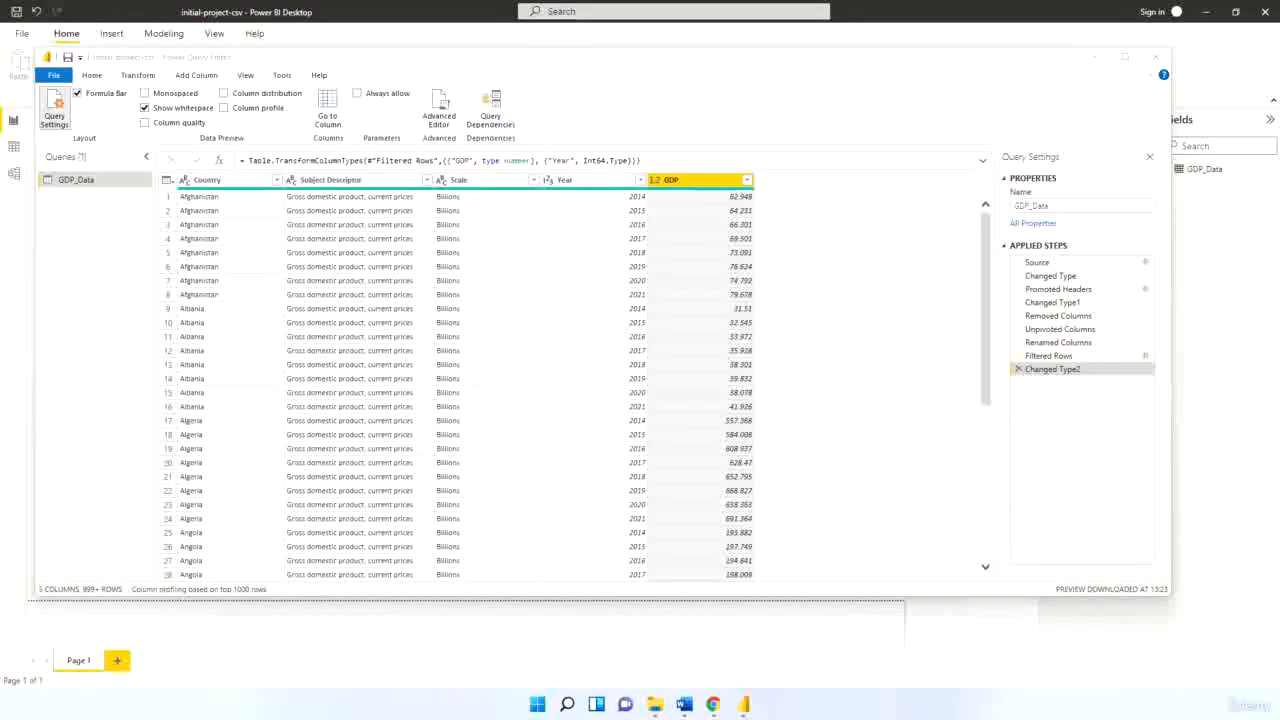
Look over the query editor's home and transform commands, and return to the home commands
left_click(98, 76)
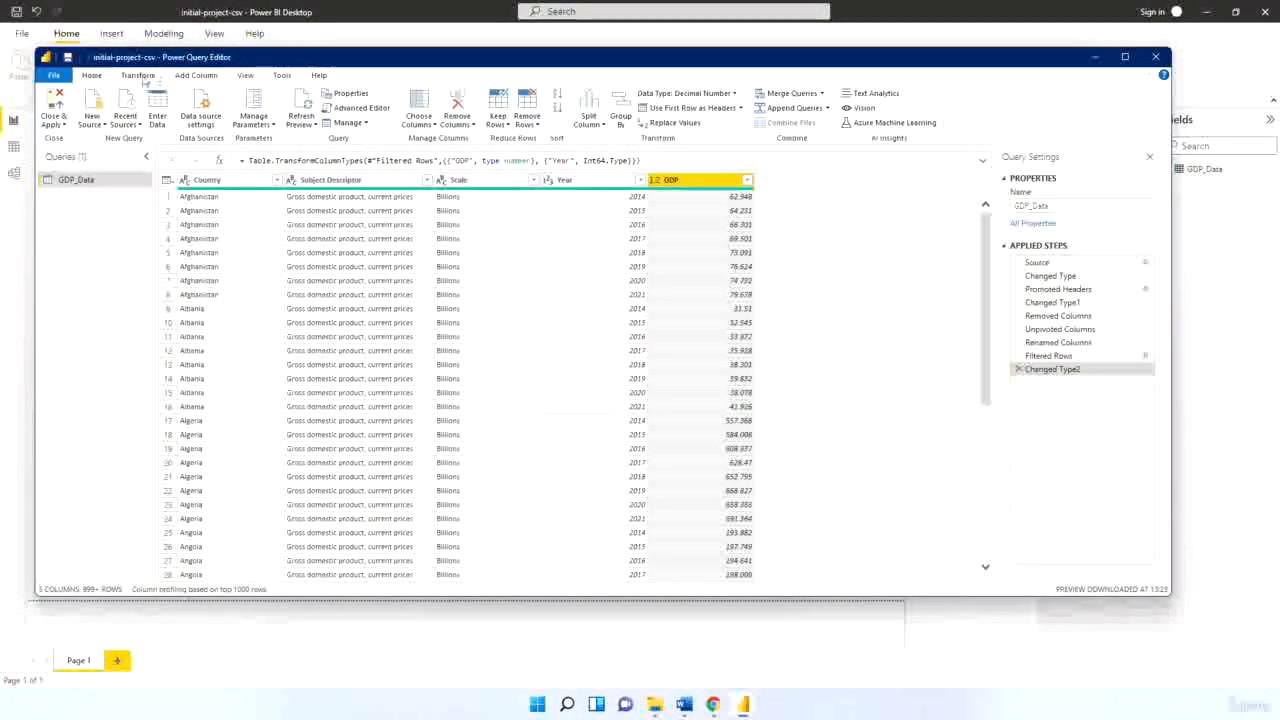
left_click(139, 77)
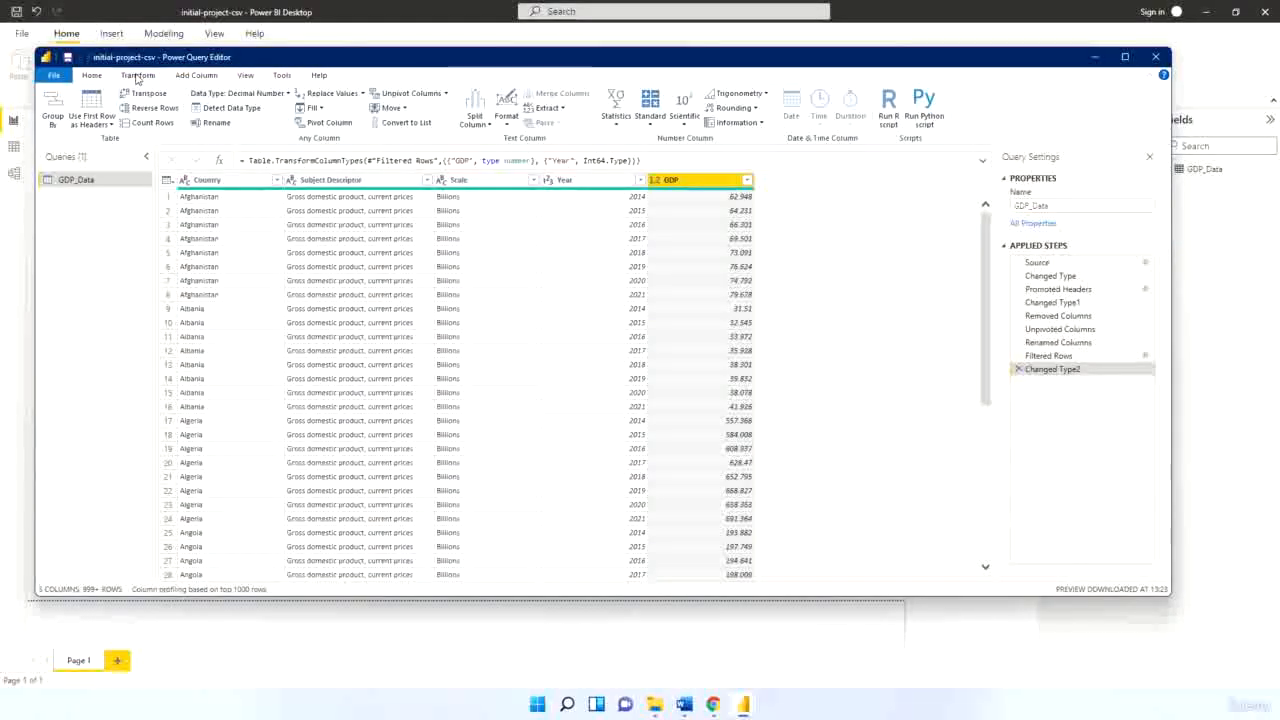
left_click(93, 77)
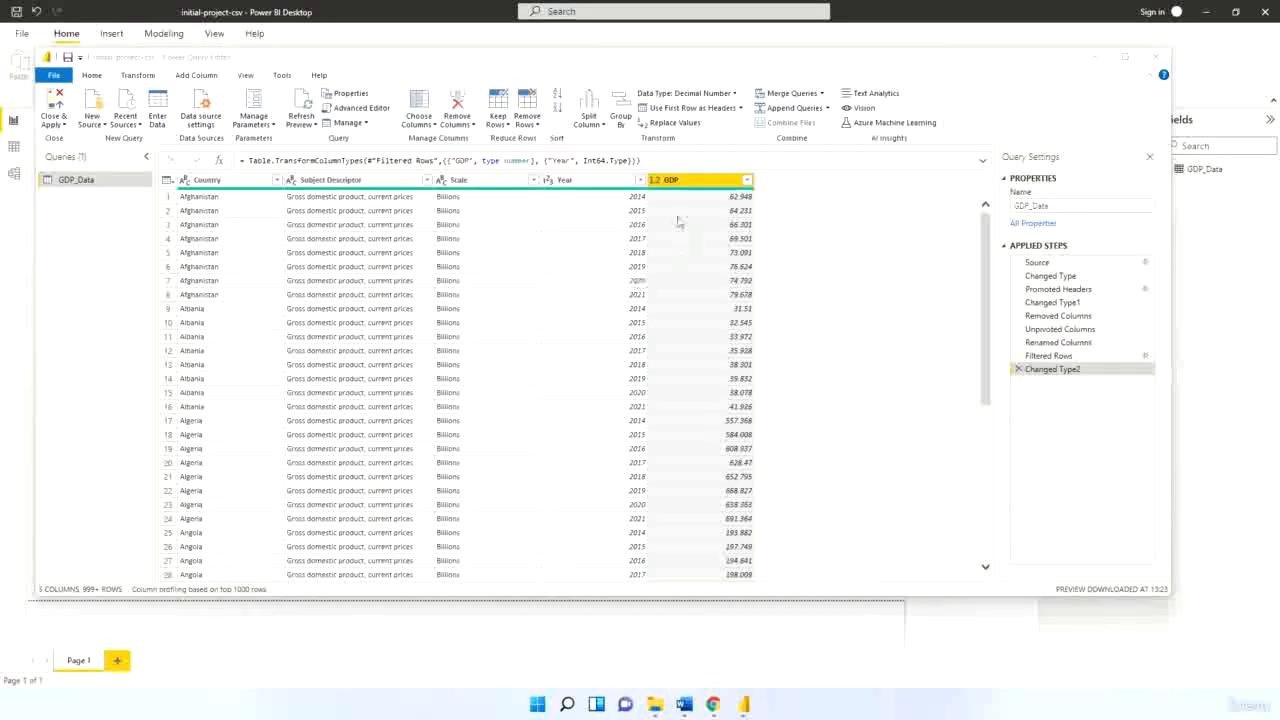
Close the query editor with its changes applied, and exit Power BI Desktop, saving the report
left_click(60, 124)
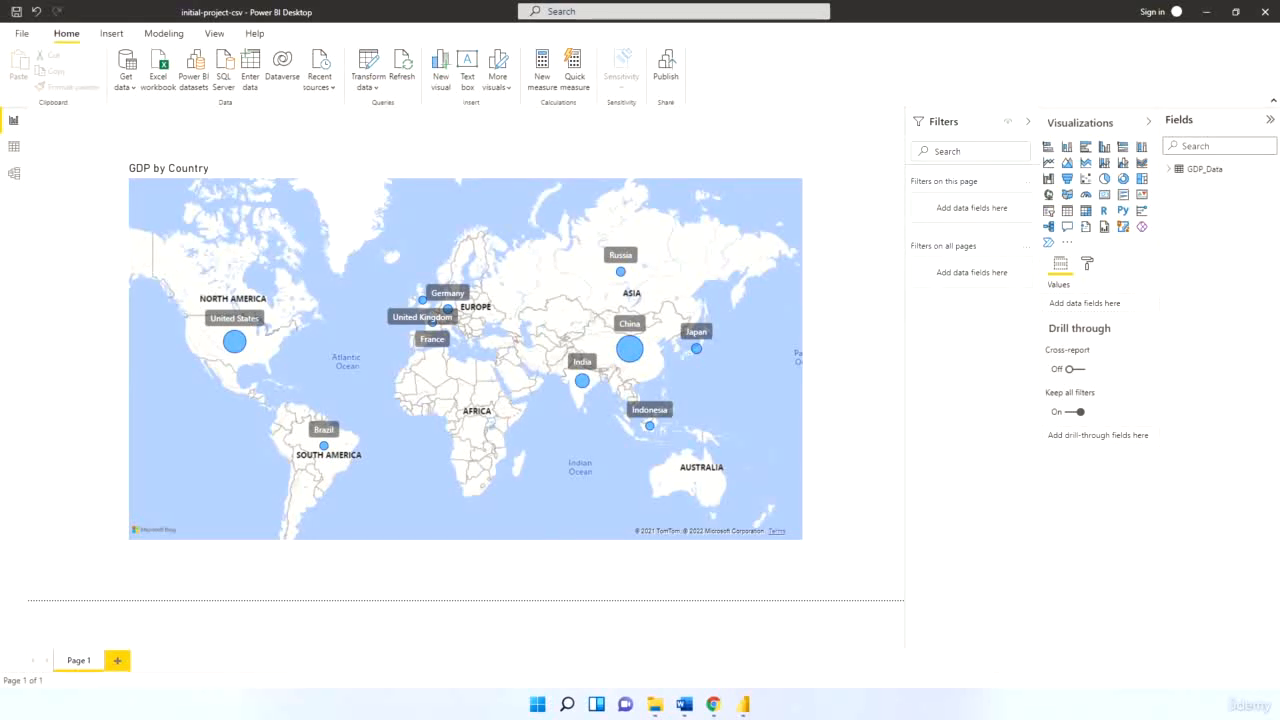
left_click(1264, 12)
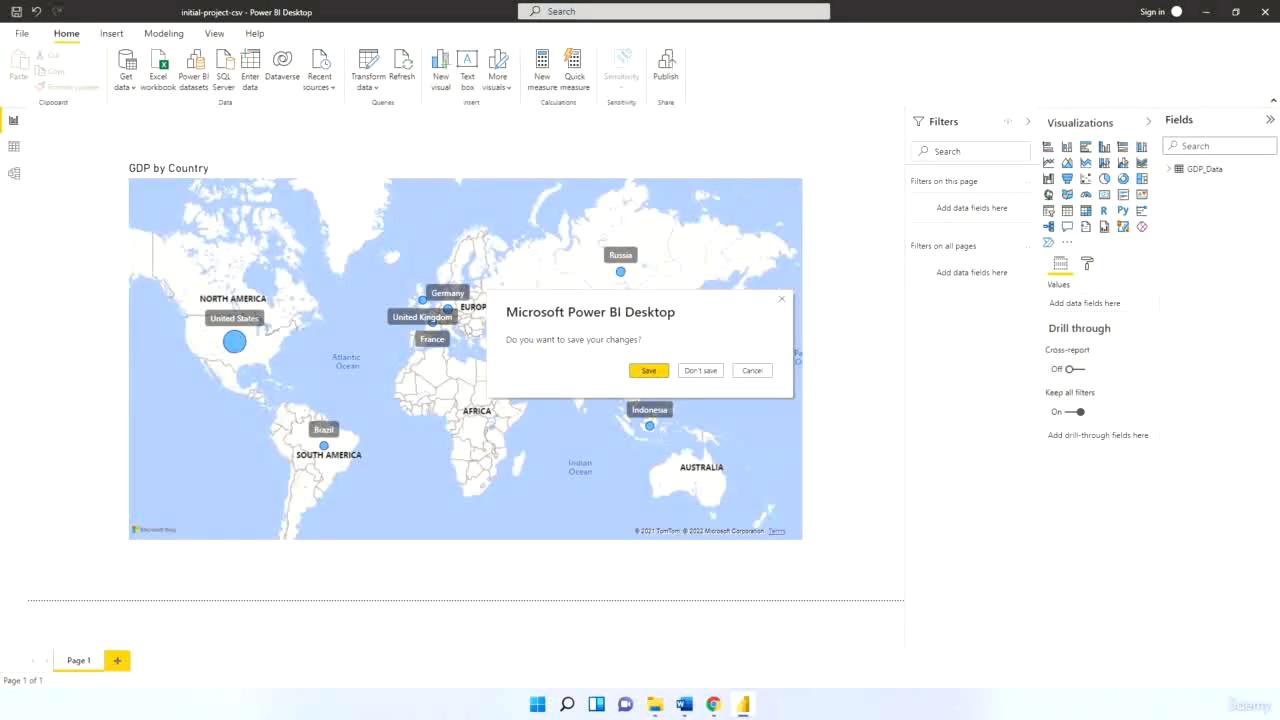
left_click(642, 370)
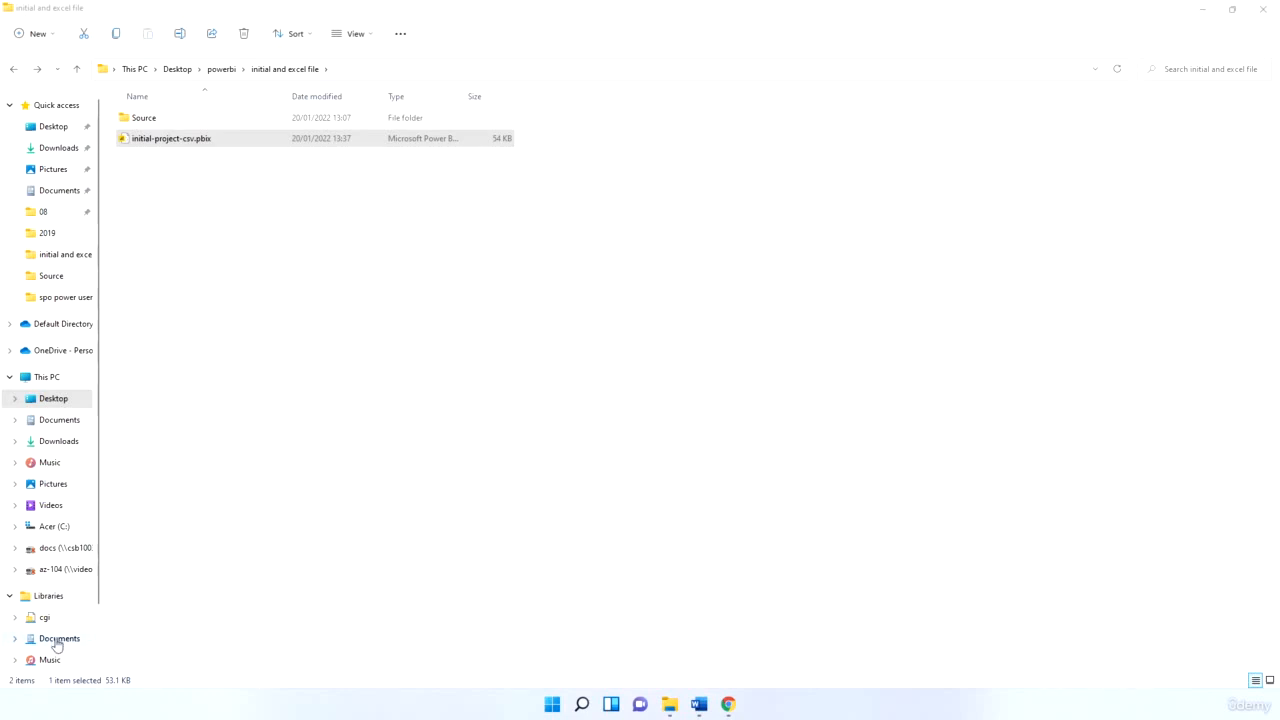
Find and start Power BI Desktop again, and dismiss its start screen to reach a blank report
left_click(552, 705)
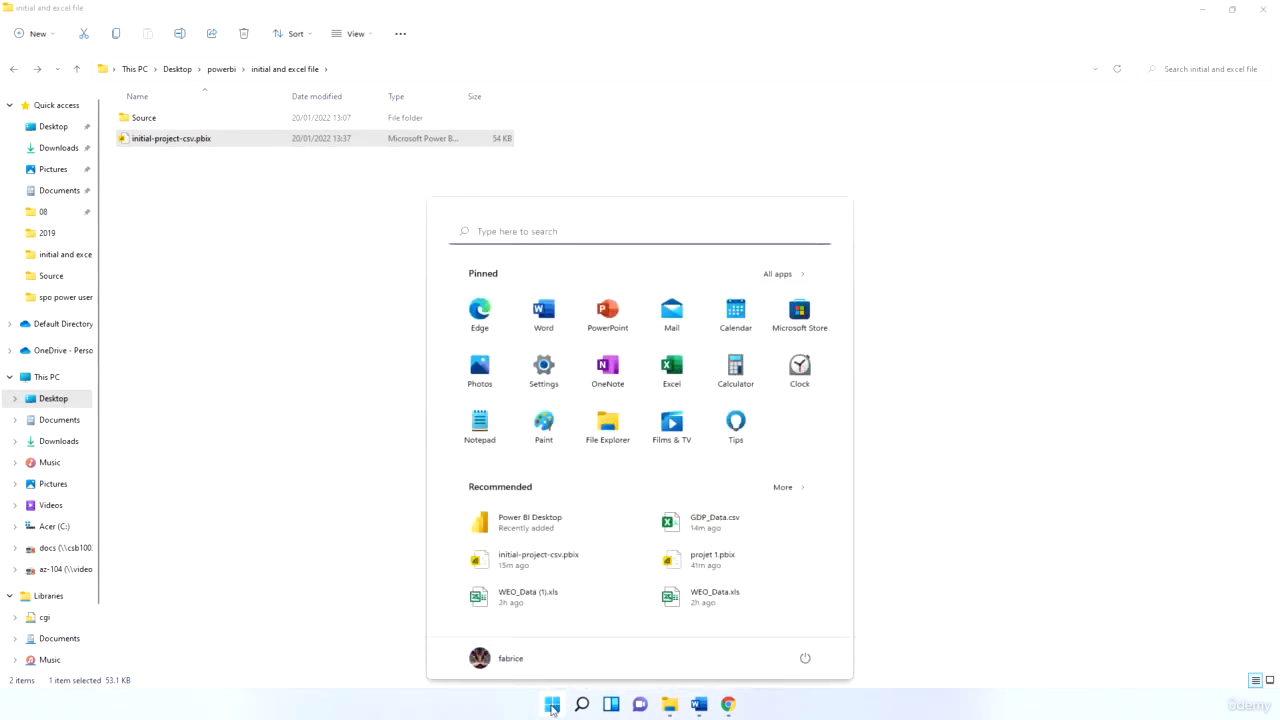
type("powe")
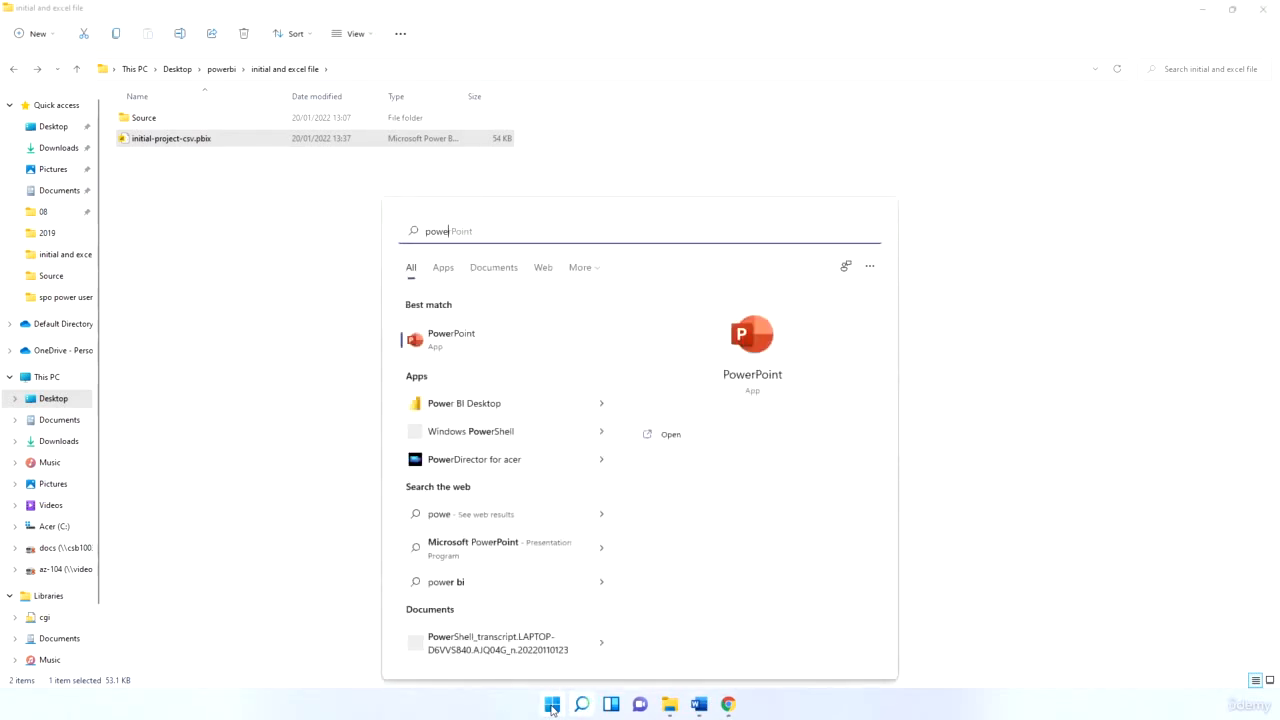
left_click(484, 406)
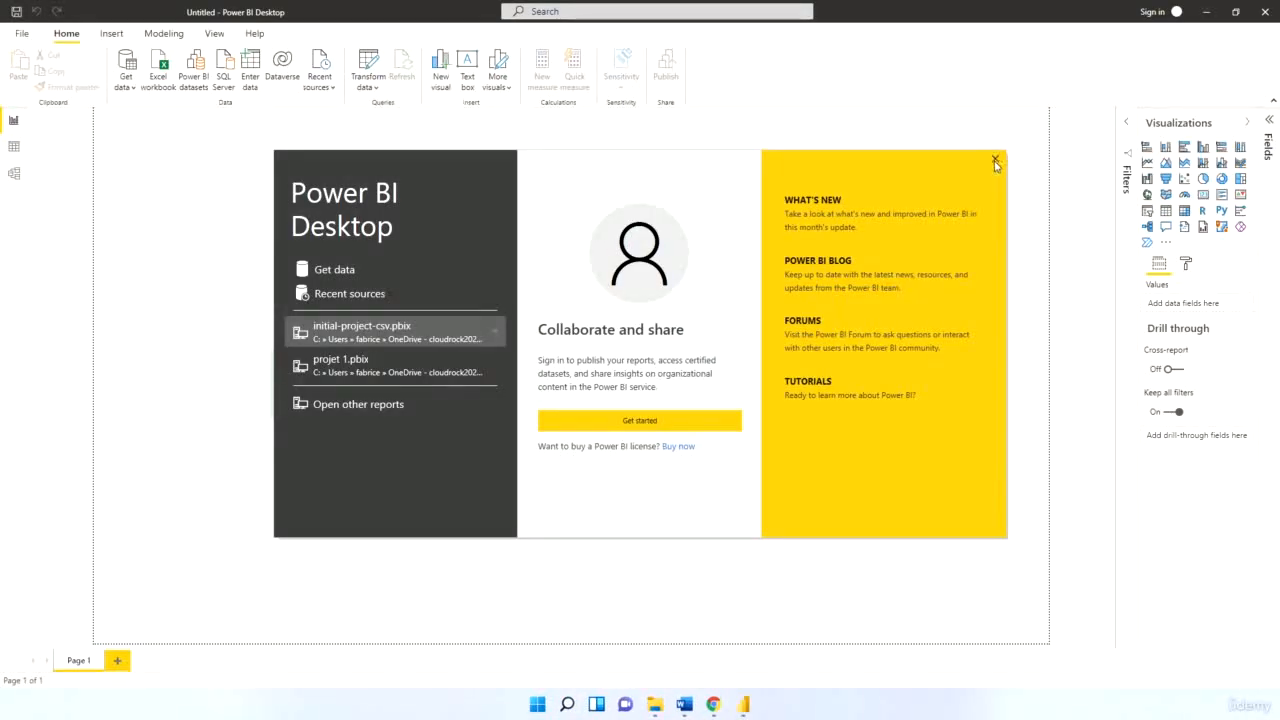
left_click(995, 161)
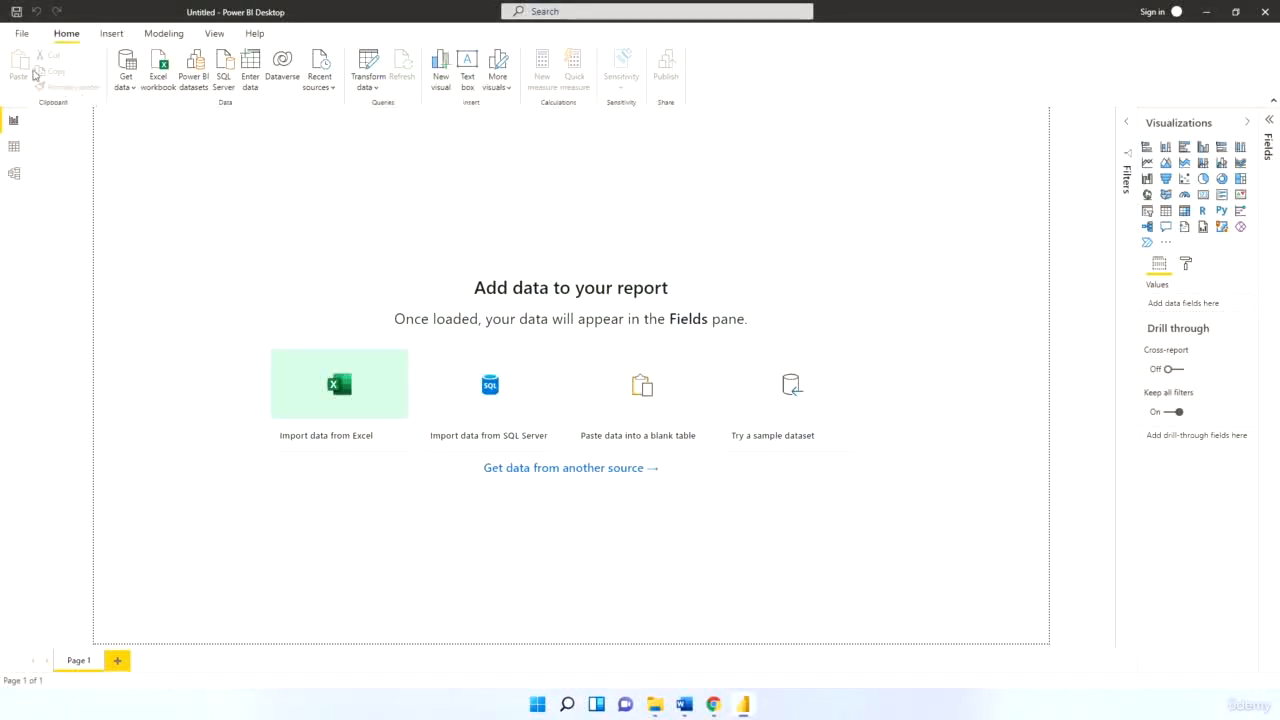
Open the program's Options dialog at the global Data Load settings
left_click(21, 34)
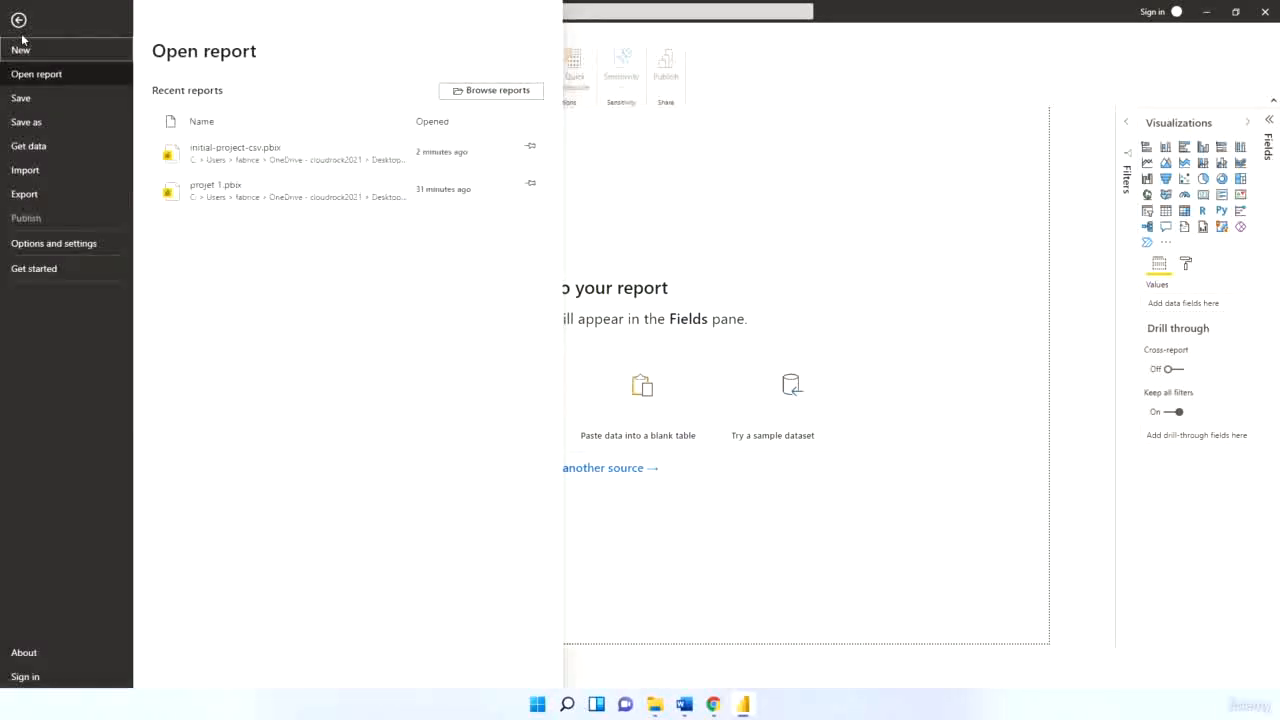
left_click(46, 245)
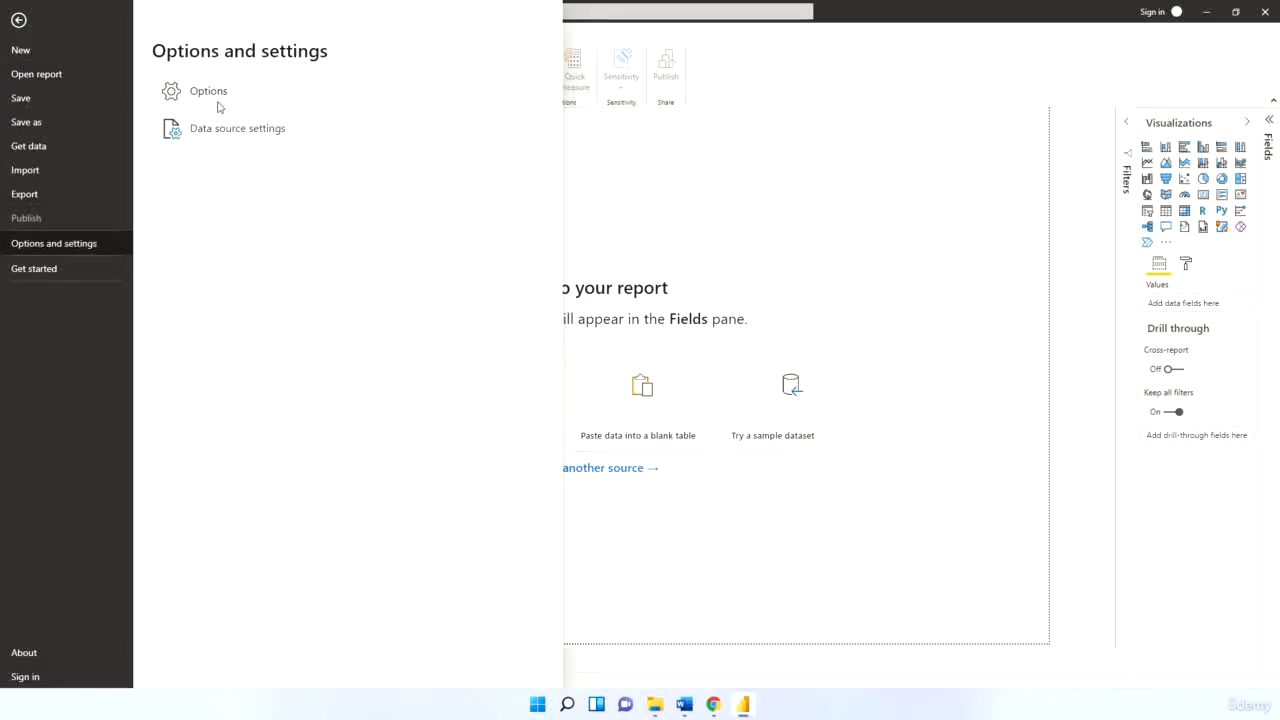
key("Escape")
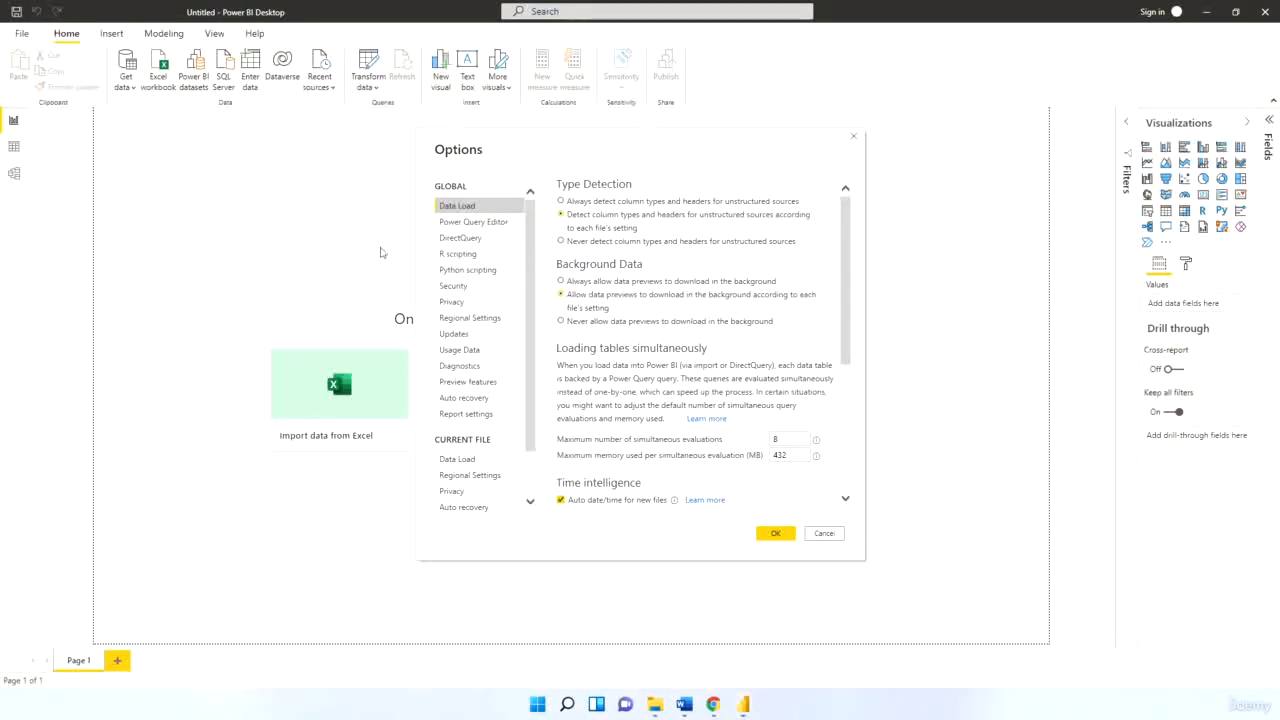
Set the model language to English (United States) in the global regional settings
left_click(478, 319)
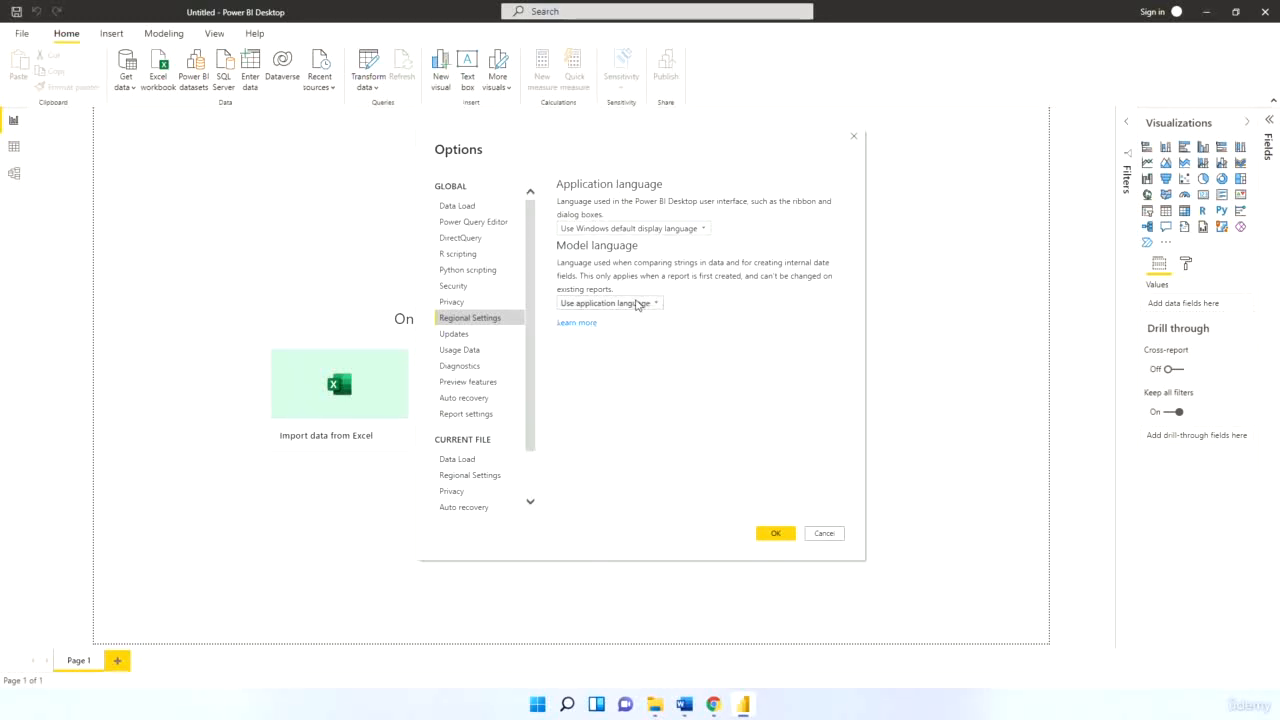
left_click(637, 305)
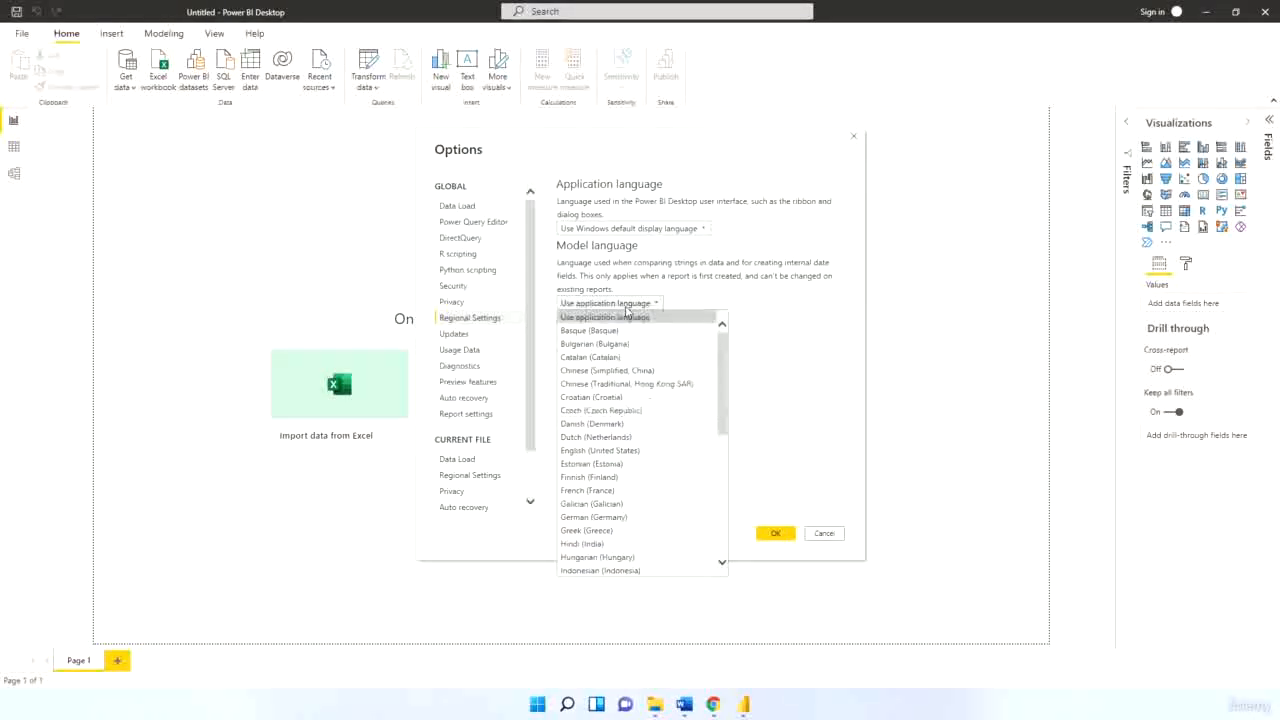
scroll(618, 398, "down", 1)
scroll(618, 400, "down", 7)
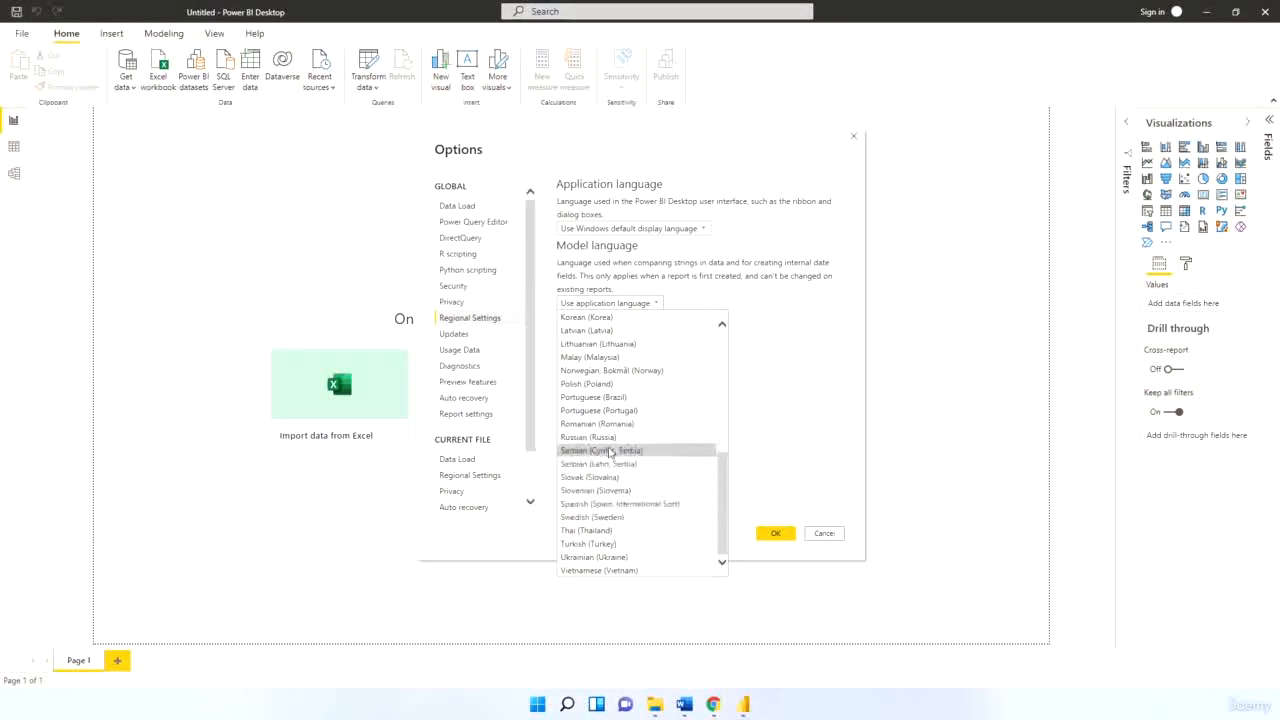
scroll(610, 450, "up", 4)
scroll(610, 440, "up", 4)
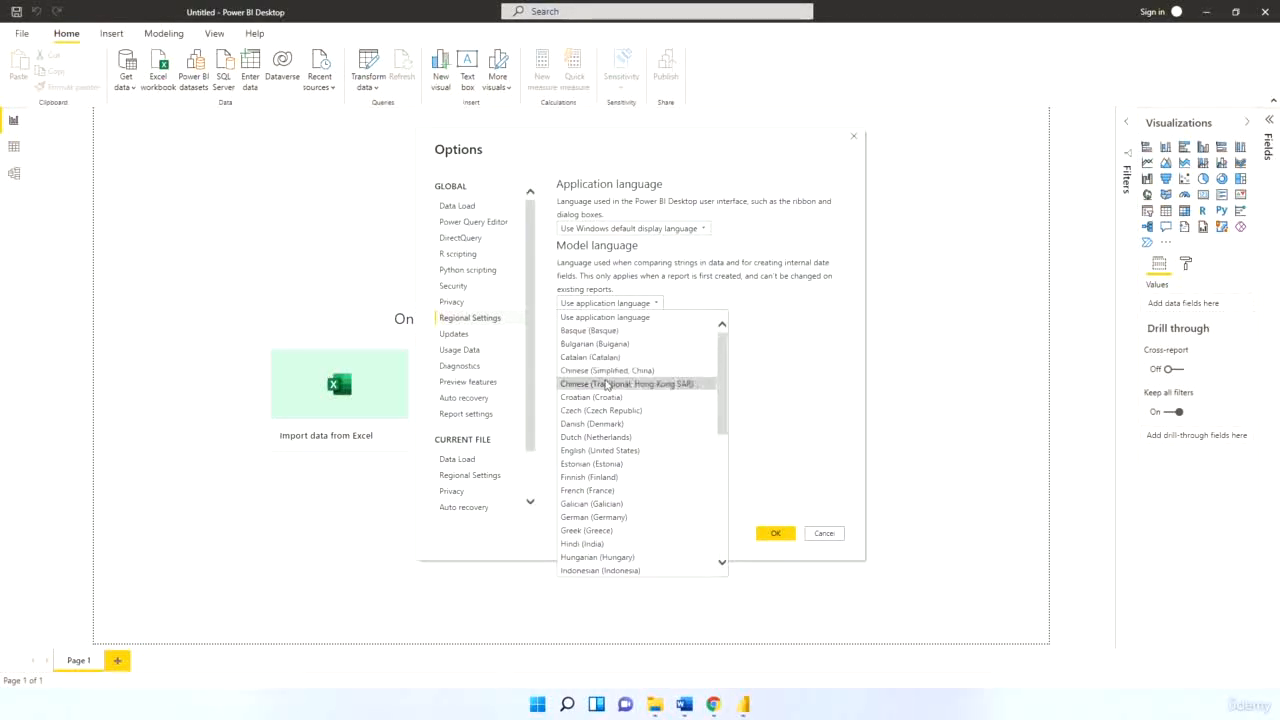
left_click(603, 450)
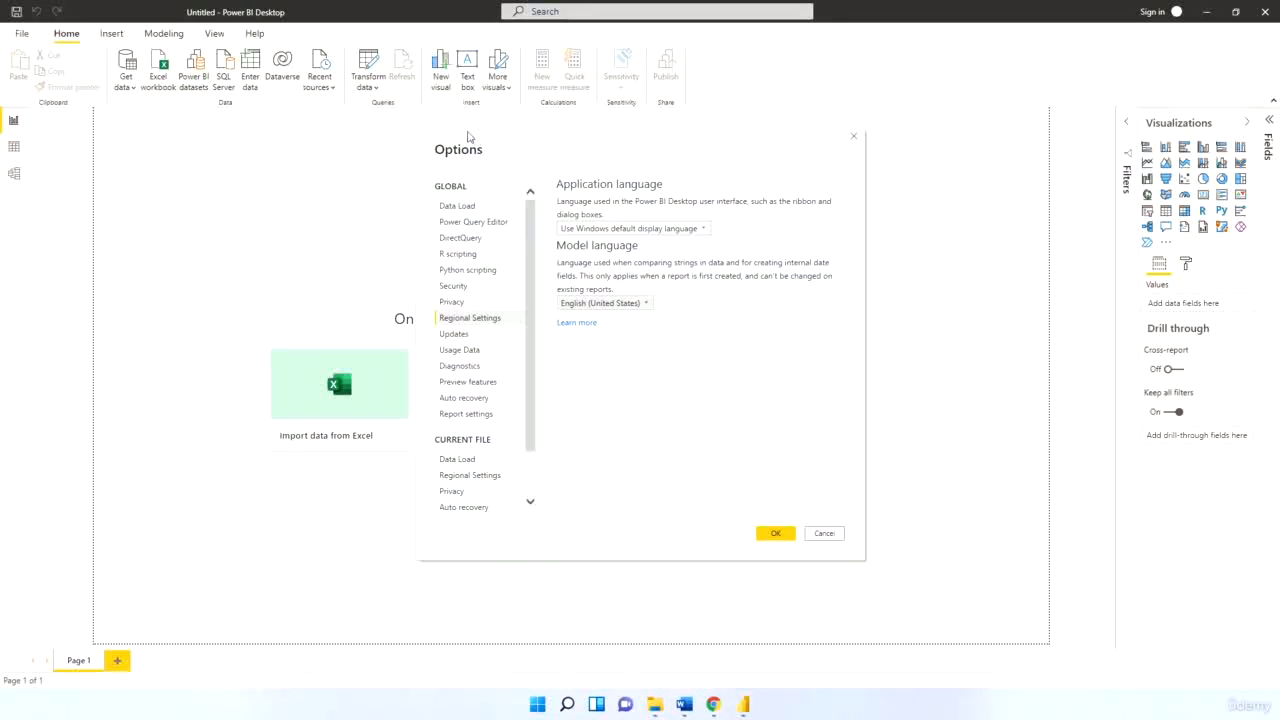
Turn off column type detection, relationship import on first load and autodetection of new relationships in the current file's Data Load settings
left_click(459, 459)
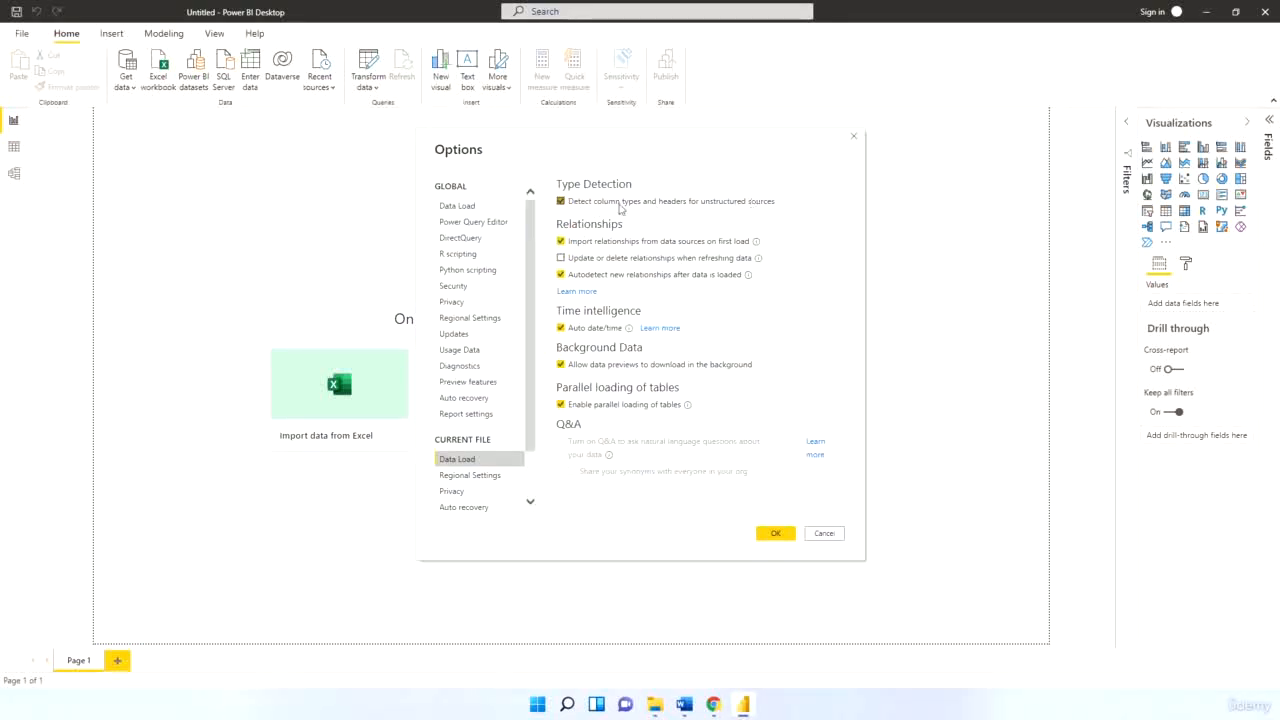
left_click(561, 203)
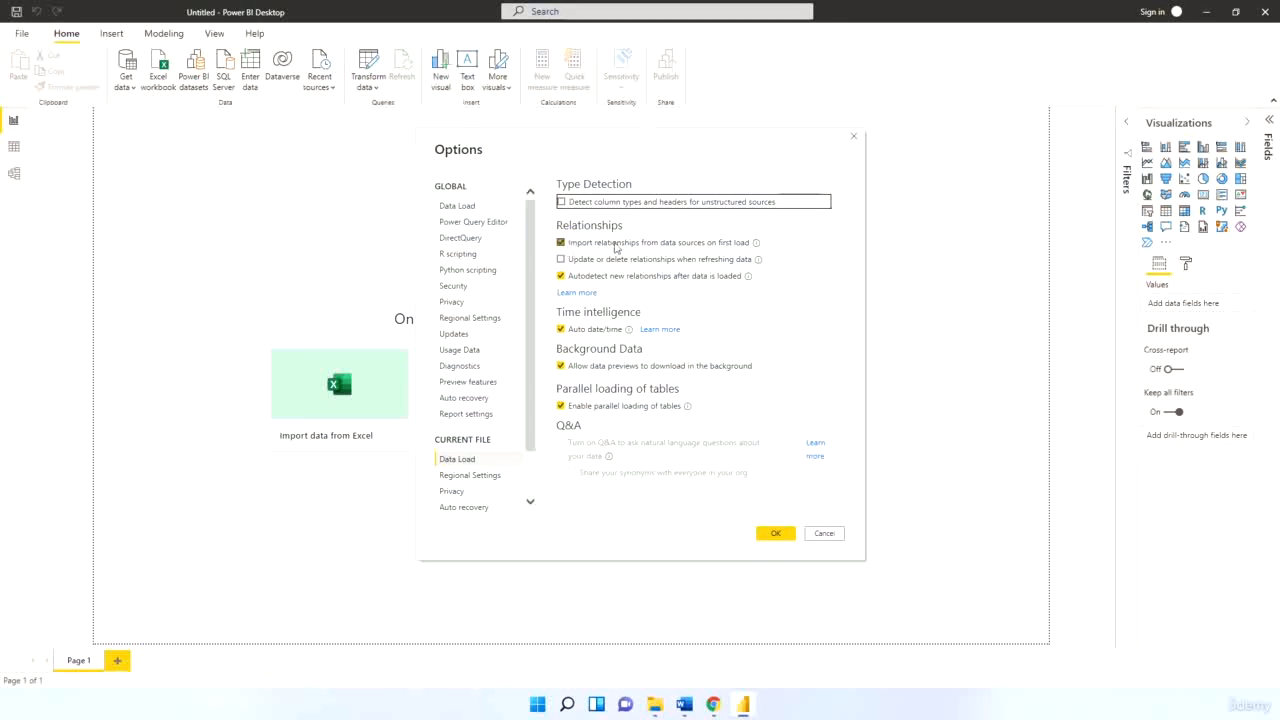
left_click(561, 242)
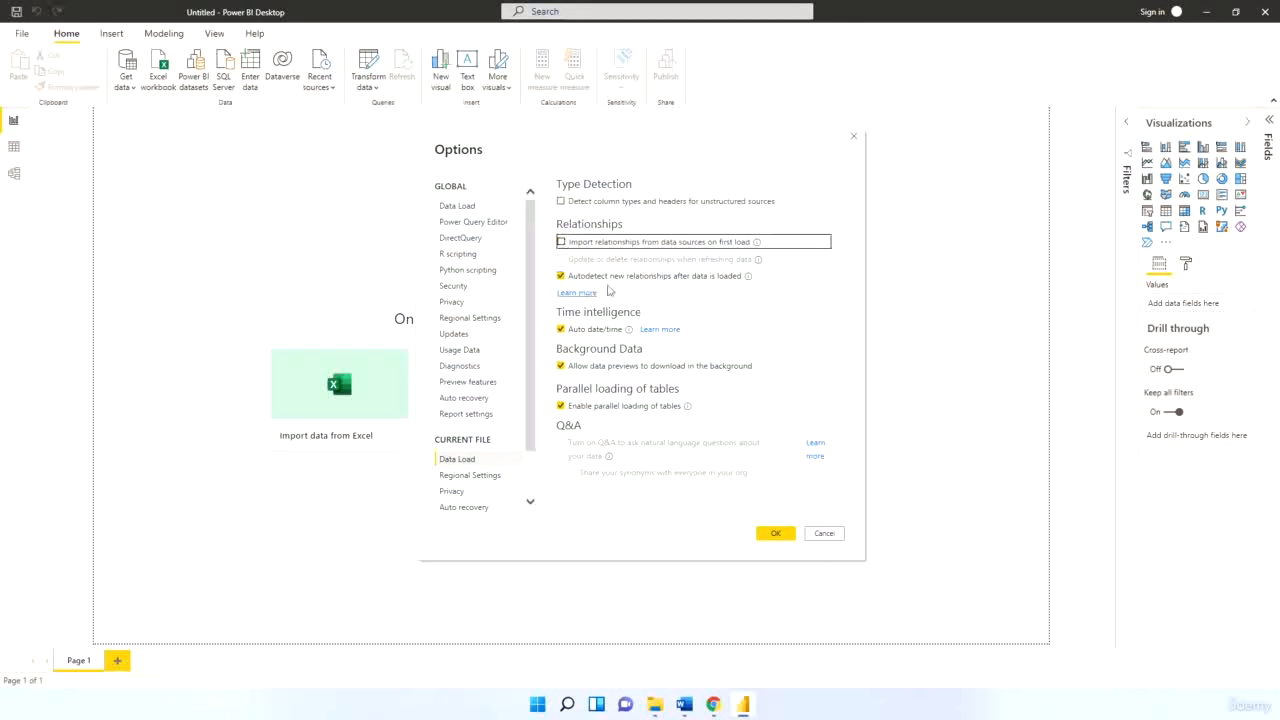
left_click(561, 276)
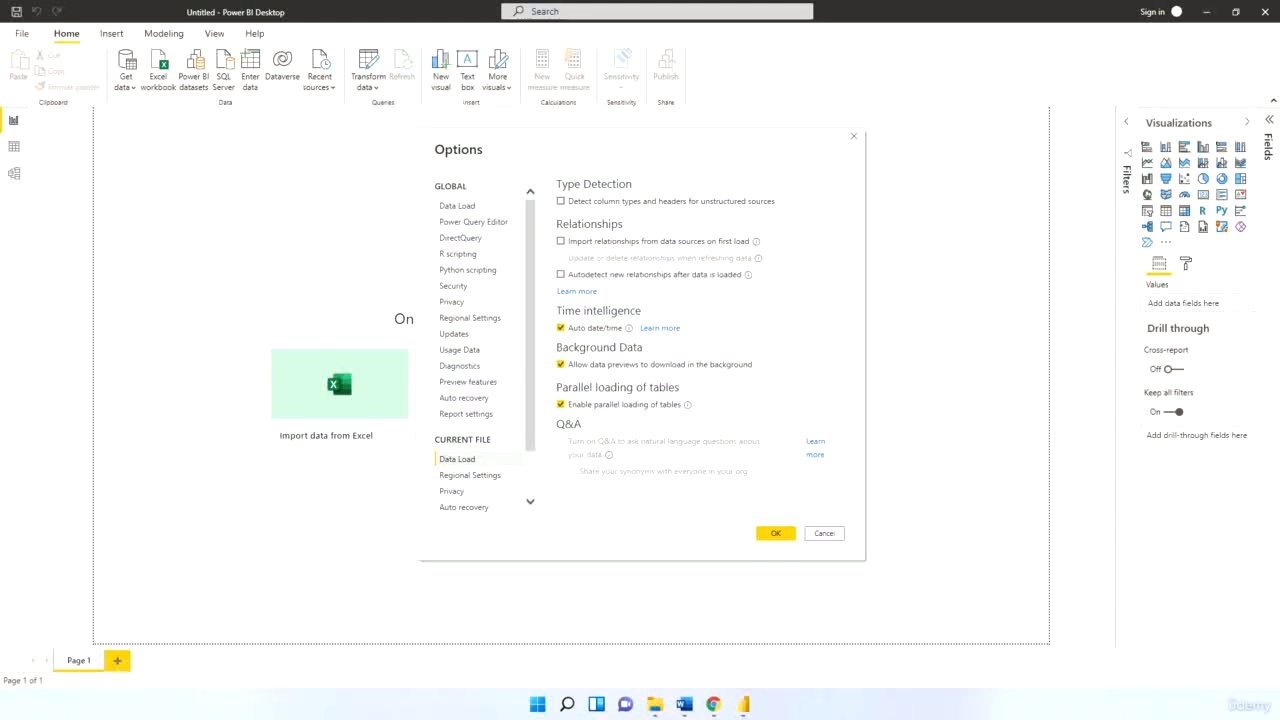
Set the current file's locale for import to English (United States), and accept the options and the restart notice
left_click(450, 476)
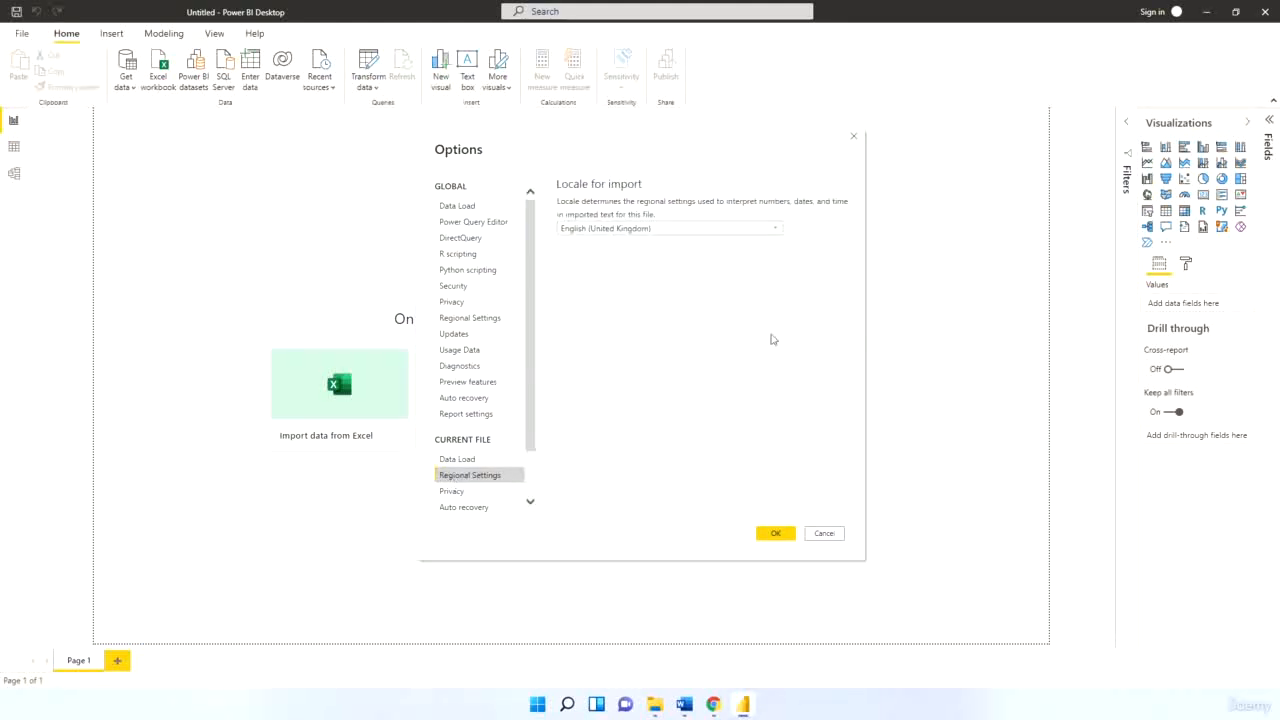
left_click(649, 231)
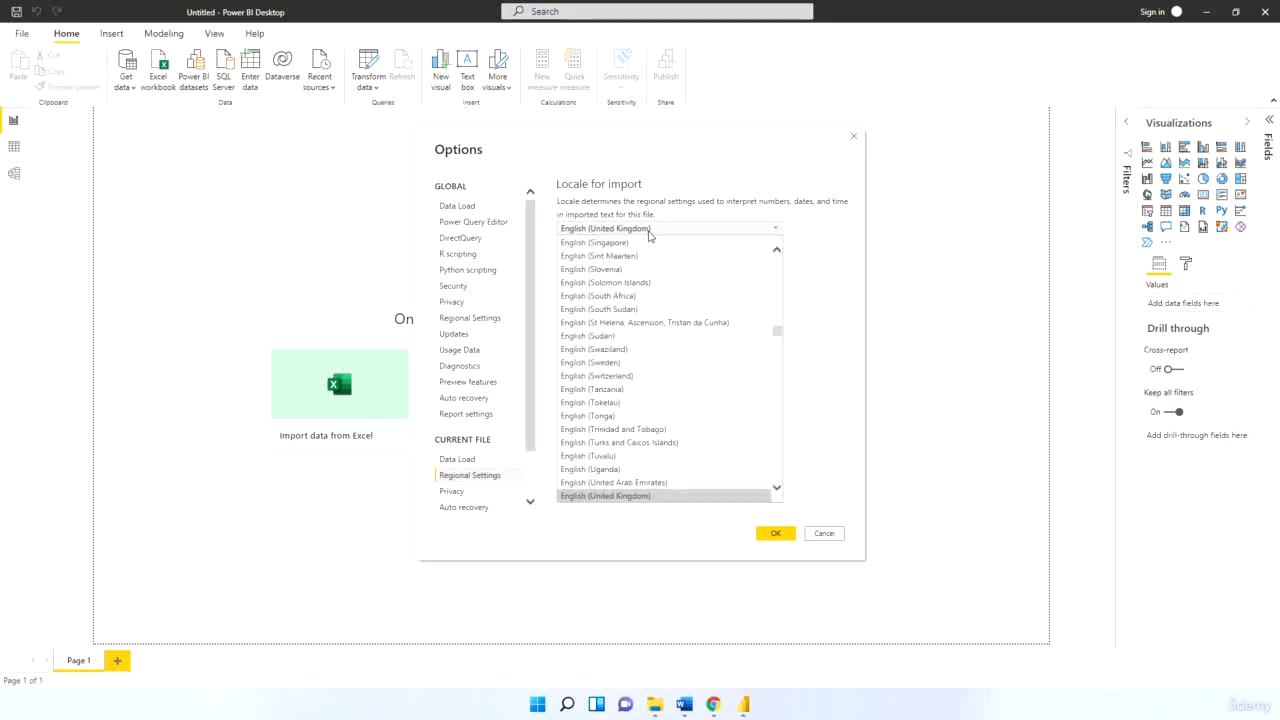
scroll(630, 478, "down", 1)
left_click(617, 469)
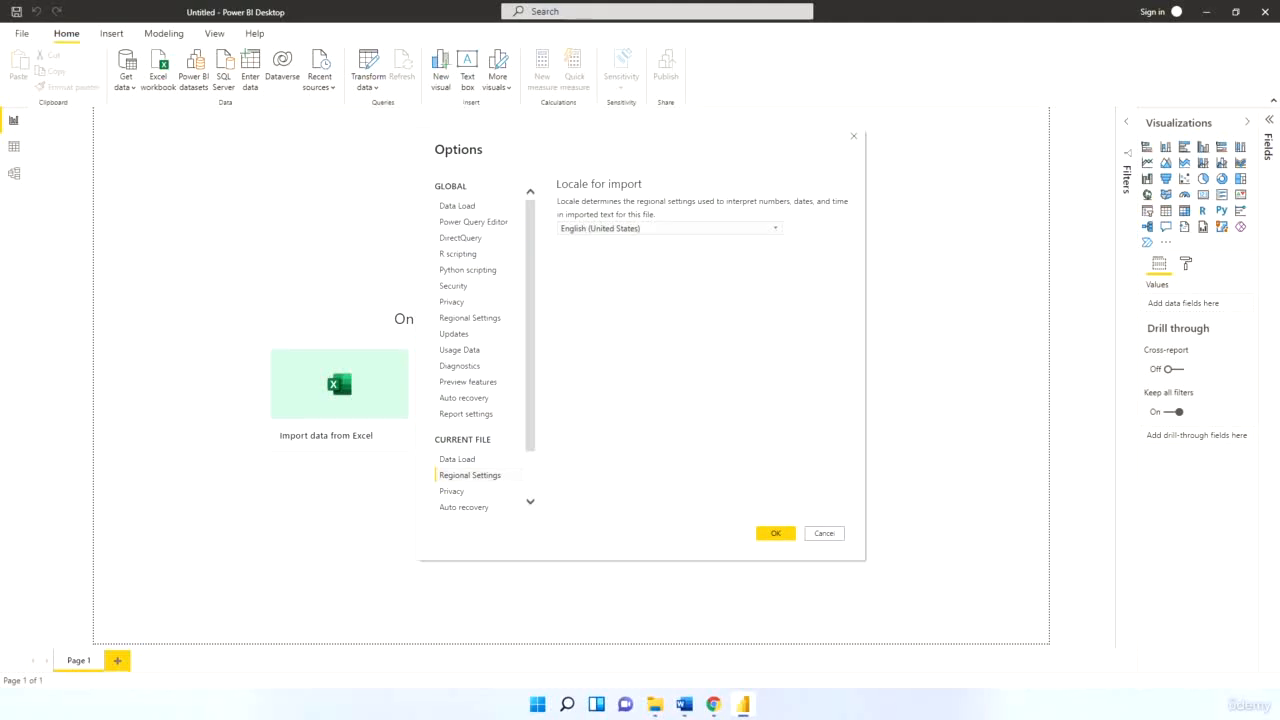
left_click(781, 533)
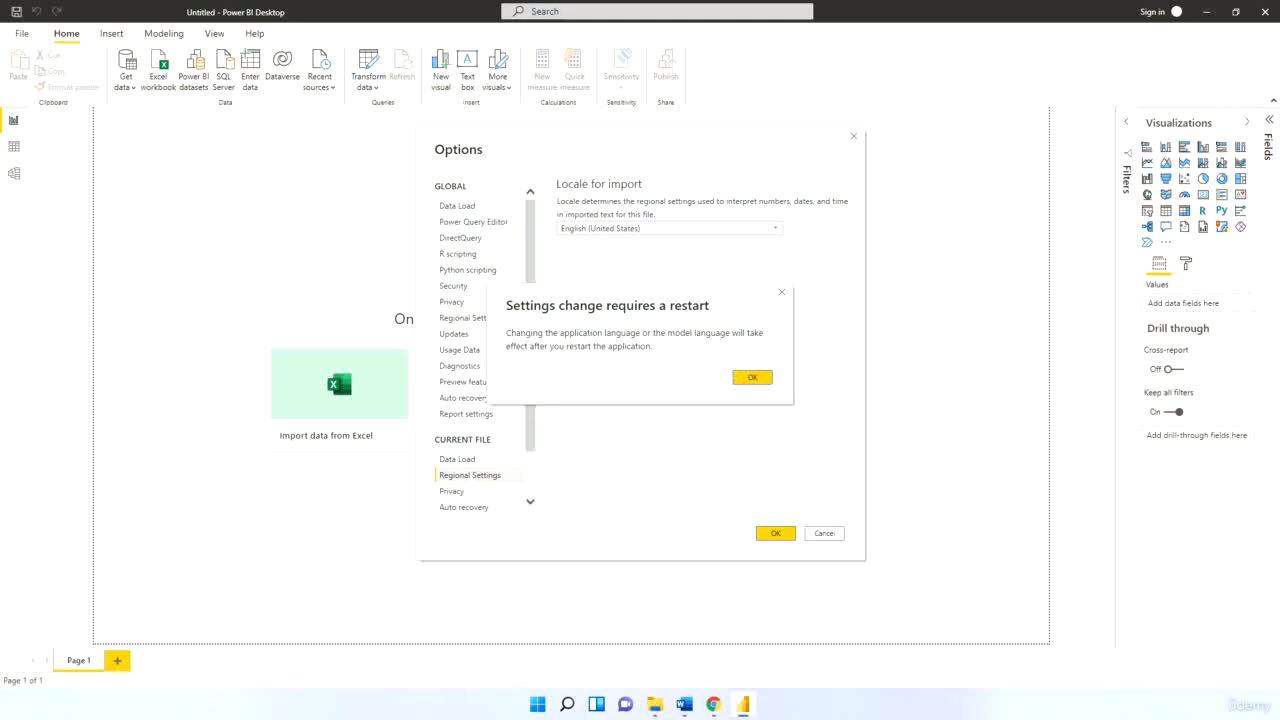
left_click(756, 379)
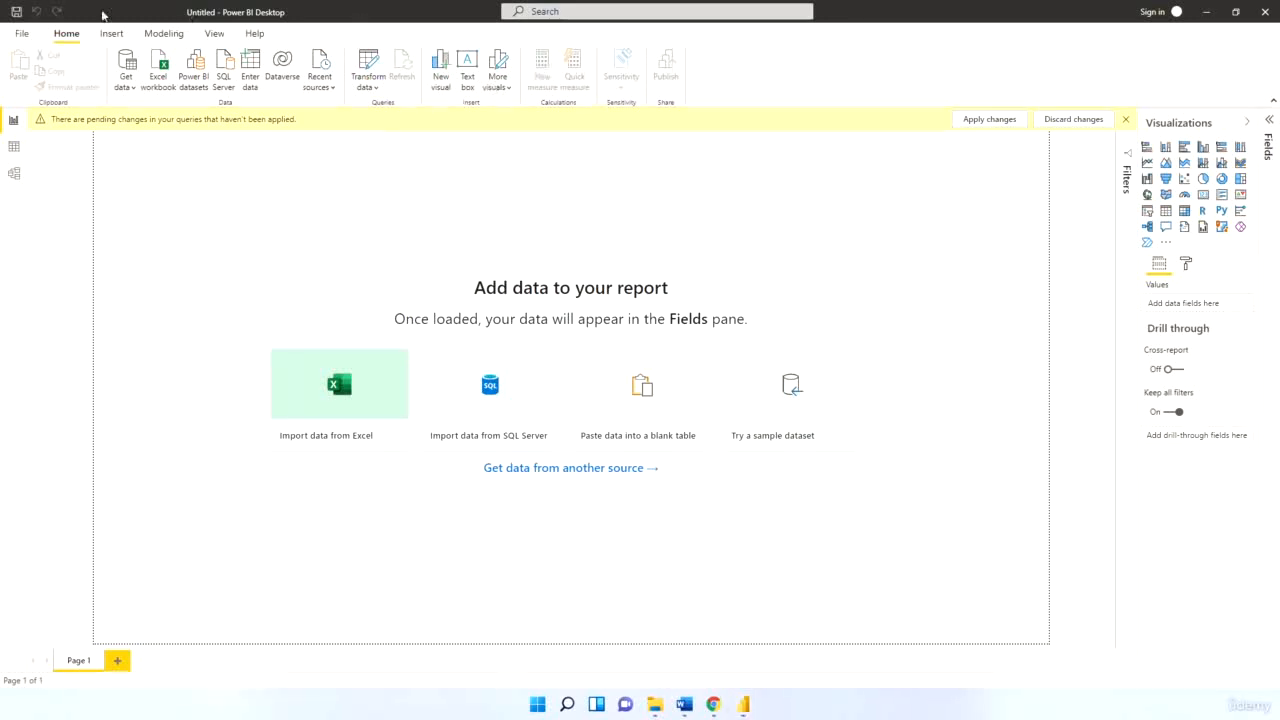
Apply the pending query changes and save the report as project-blueprint.pbix in powerbi's empty template folder, replacing the existing file
left_click(16, 12)
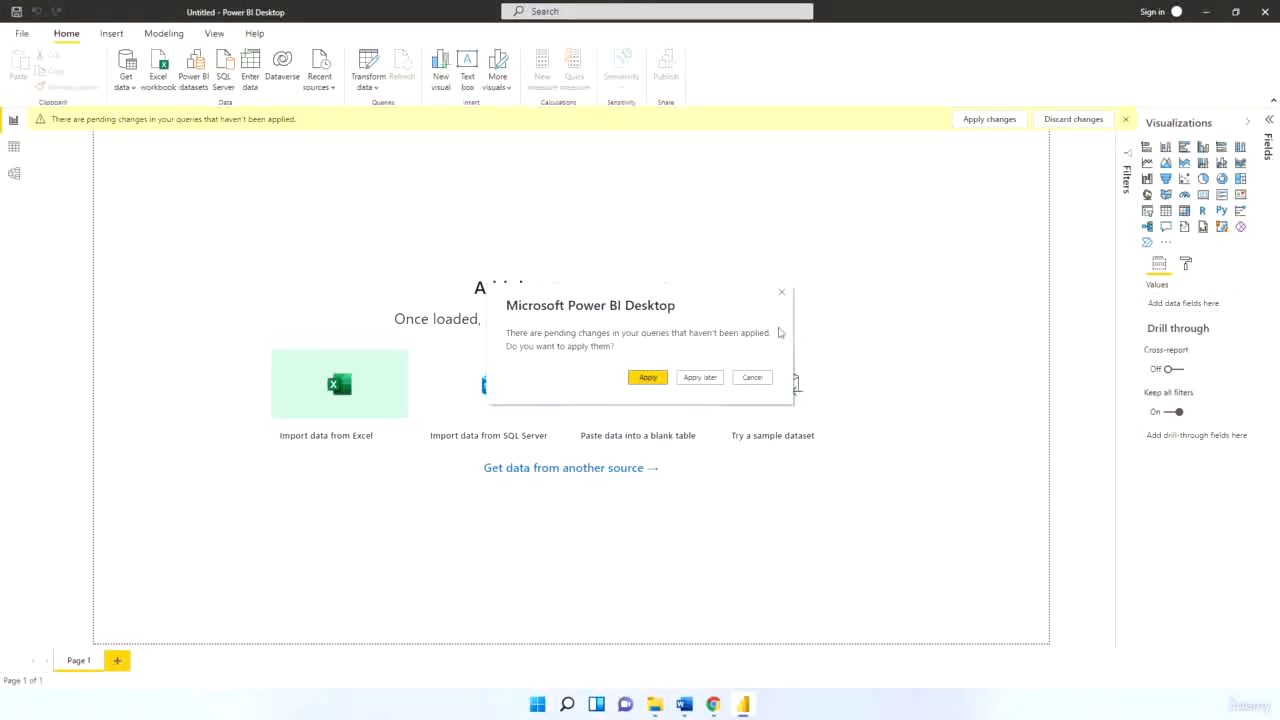
left_click(648, 378)
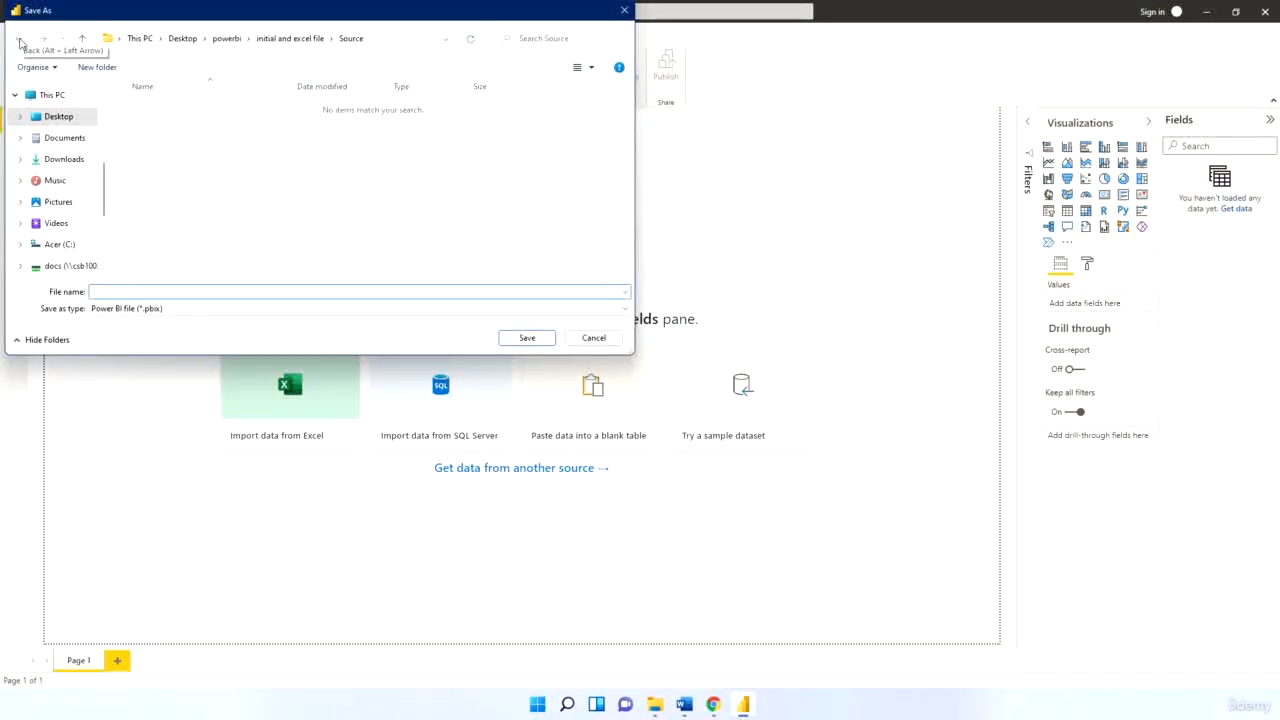
left_click(229, 41)
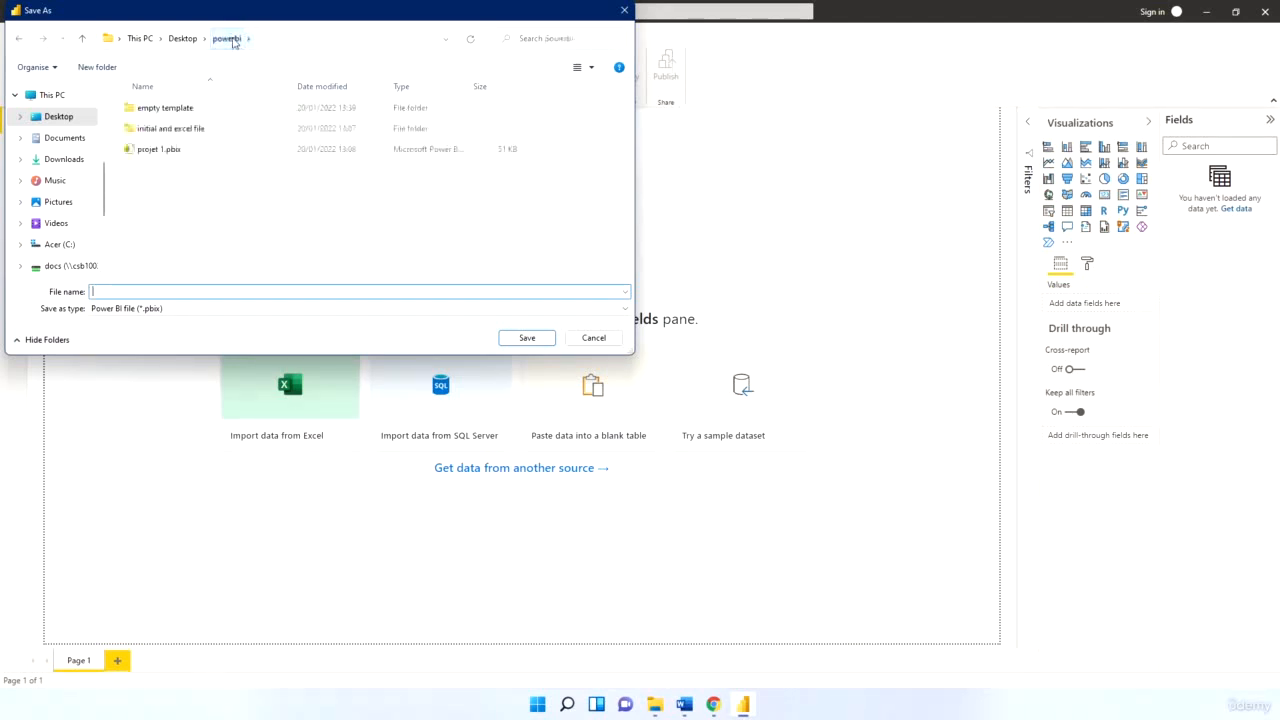
double_click(167, 110)
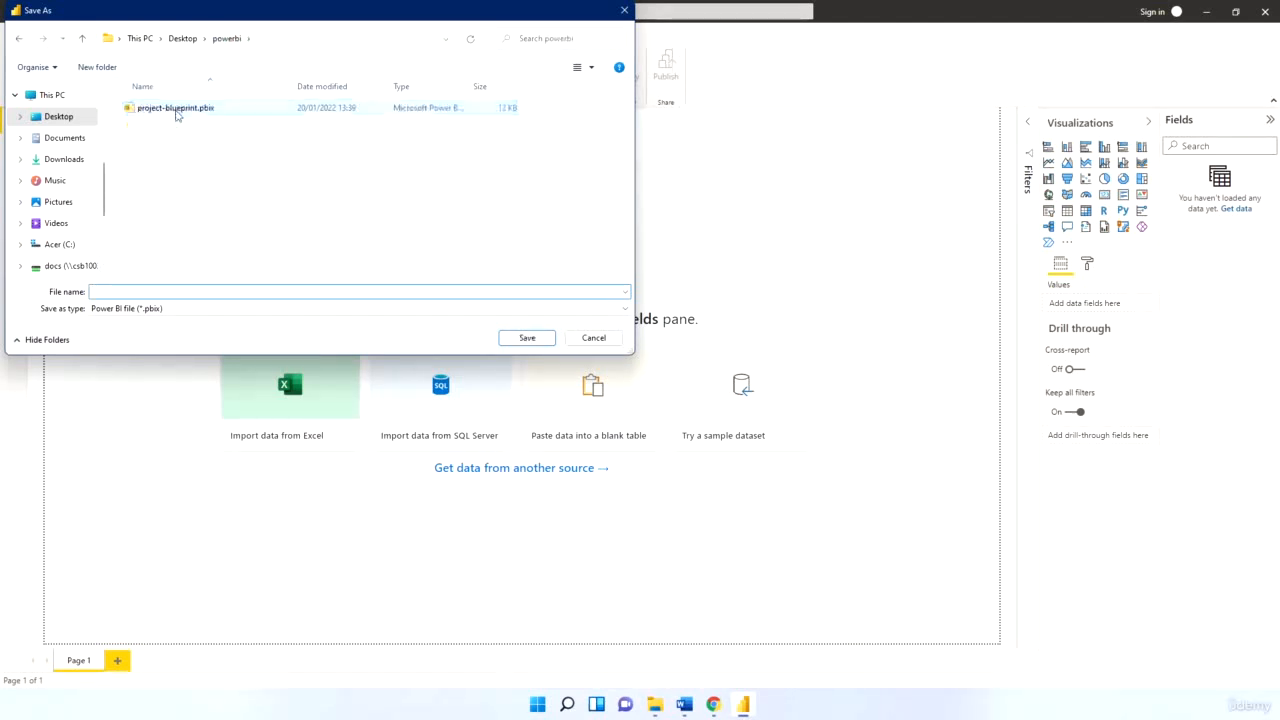
left_click(166, 110)
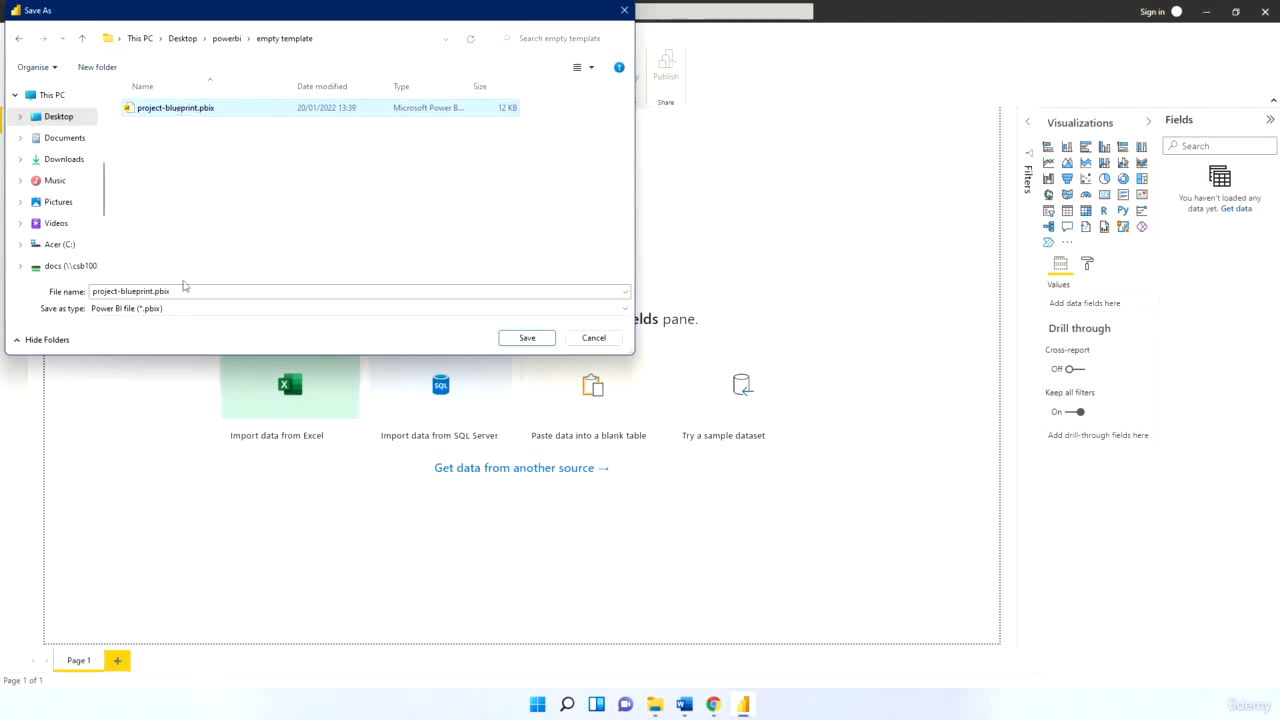
left_click(117, 292)
left_click(121, 292)
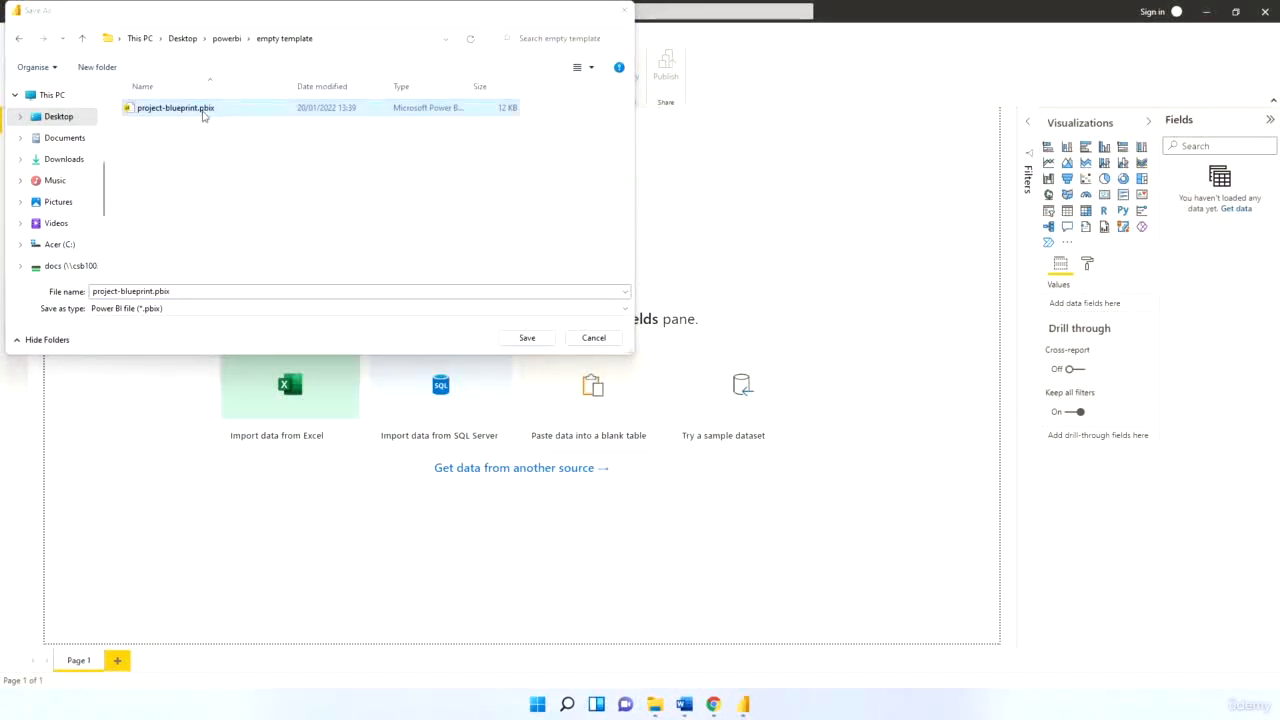
left_click(527, 337)
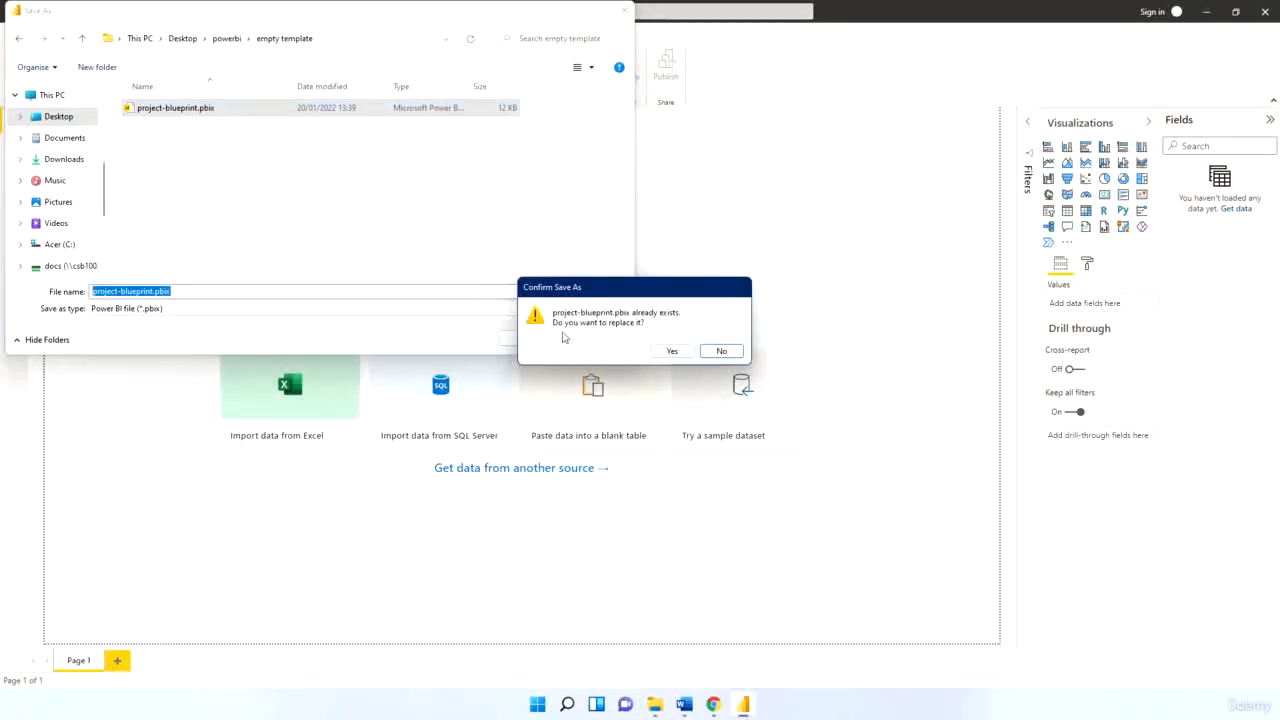
left_click(670, 350)
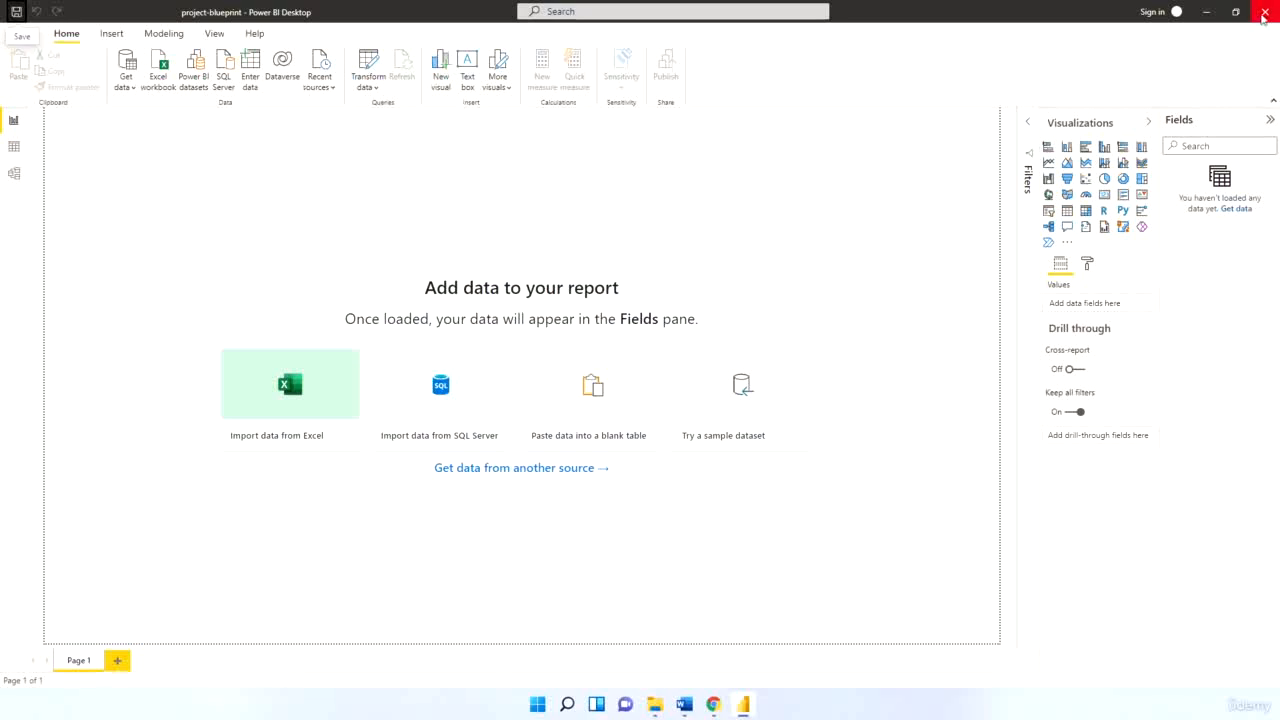
Close Power BI Desktop and reopen project-blueprint.pbix from the empty template folder in File Explorer
left_click(1270, 12)
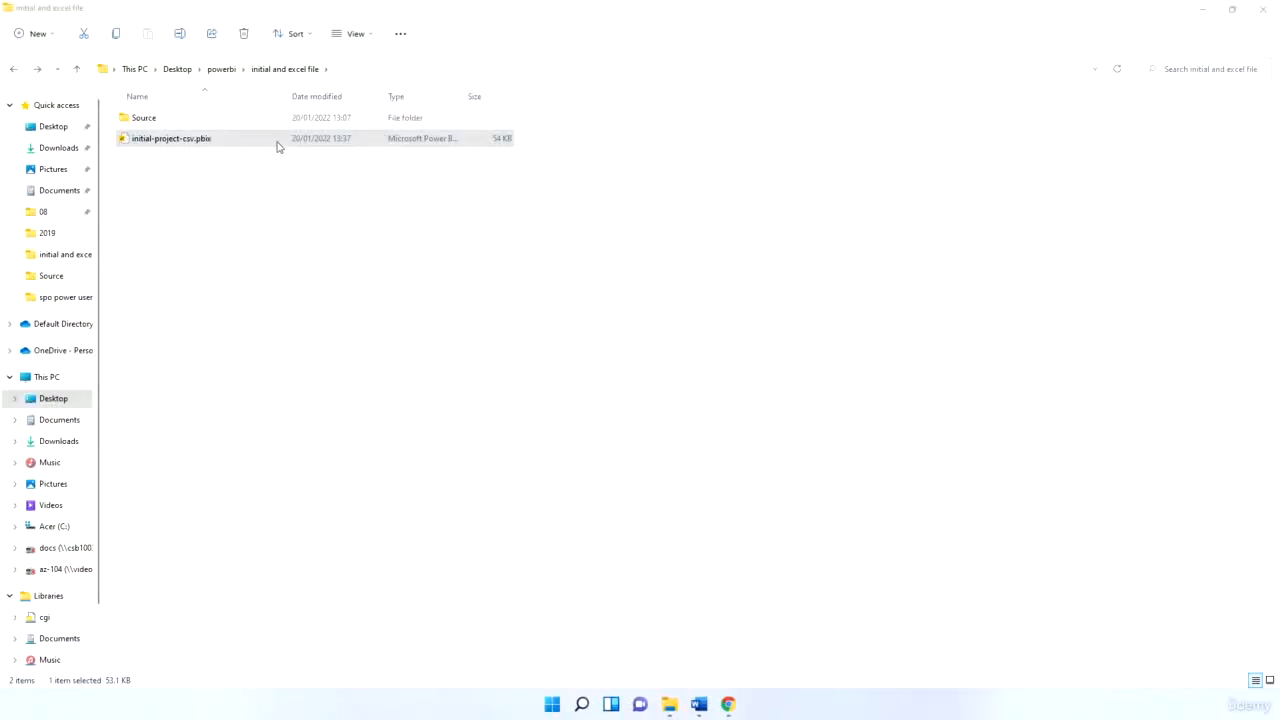
left_click(140, 118)
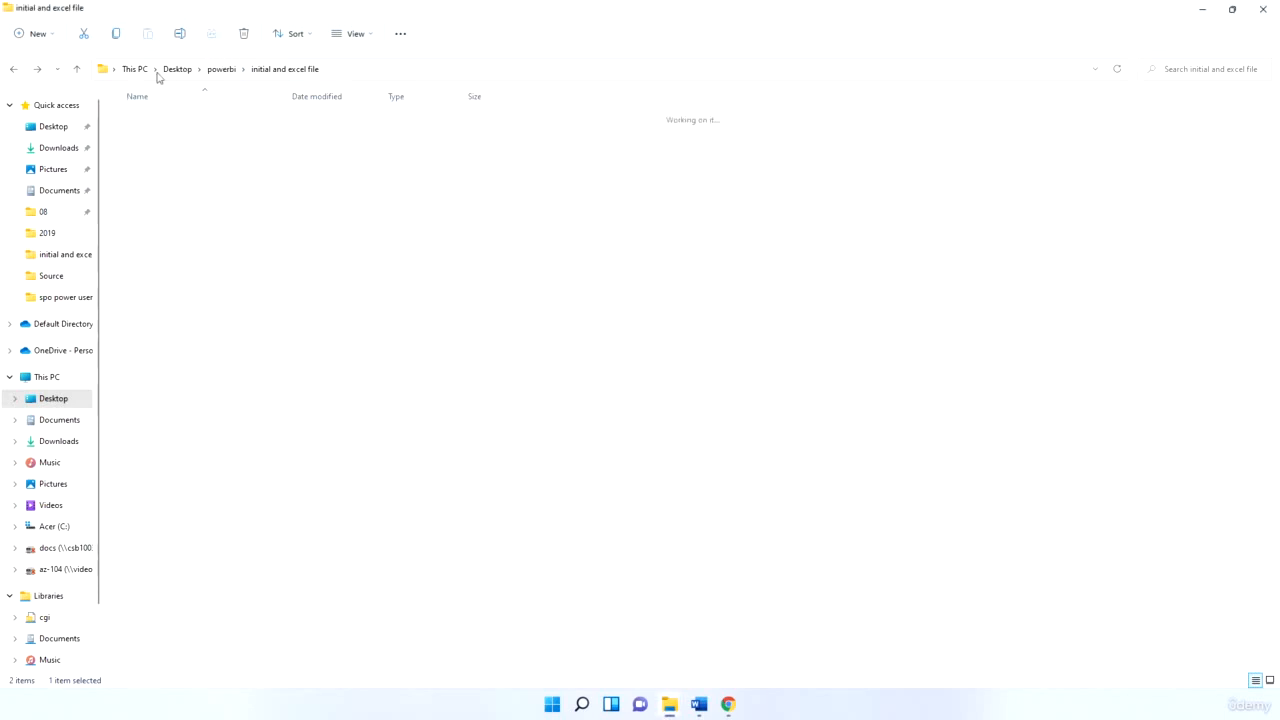
left_click(221, 72)
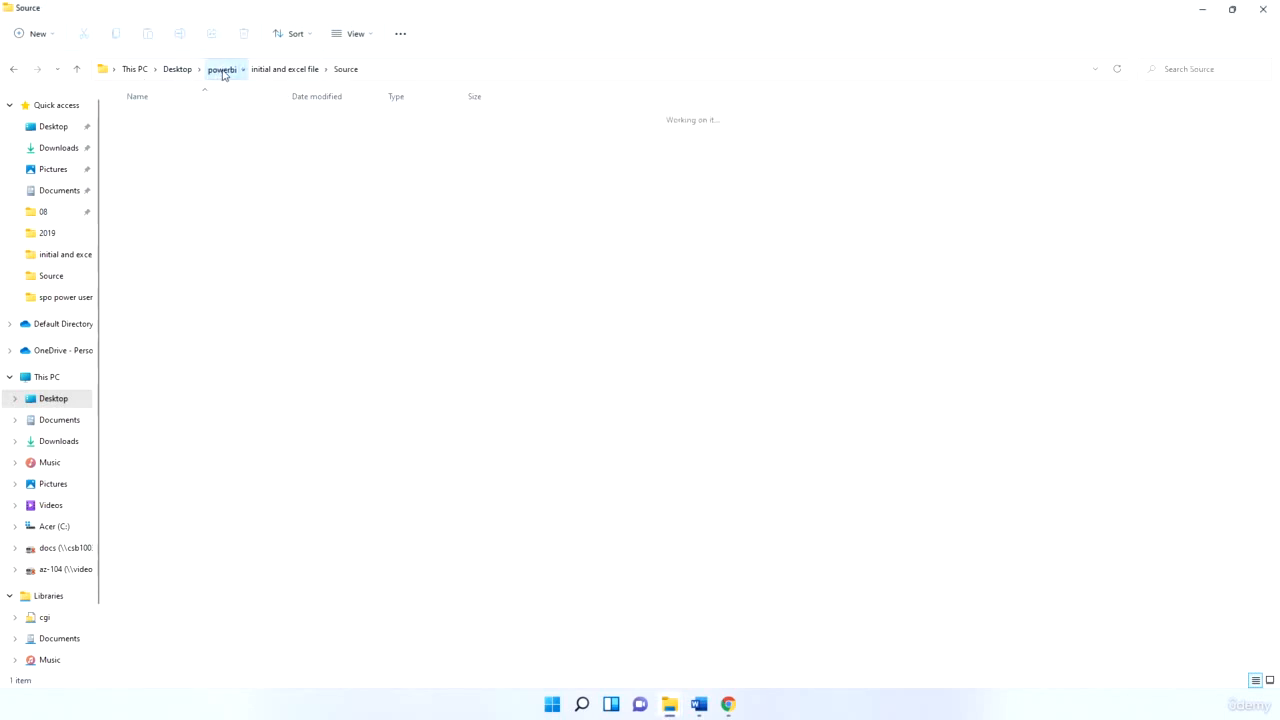
double_click(163, 120)
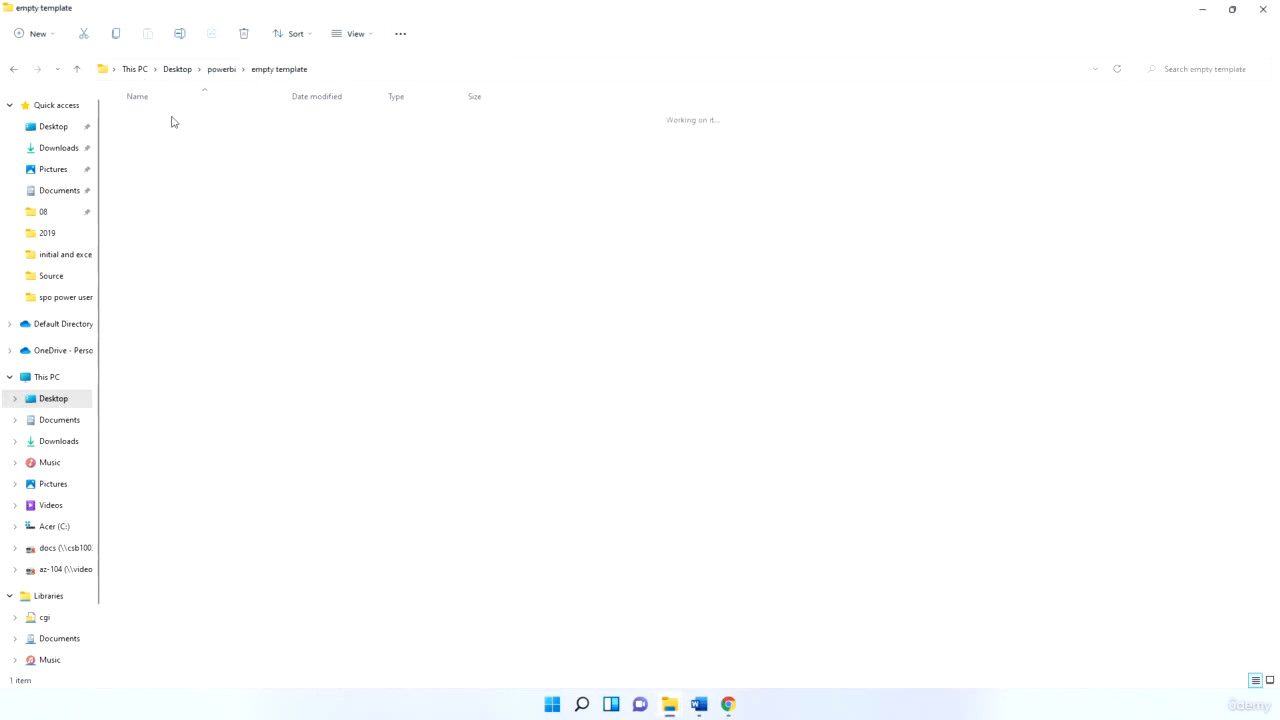
double_click(166, 121)
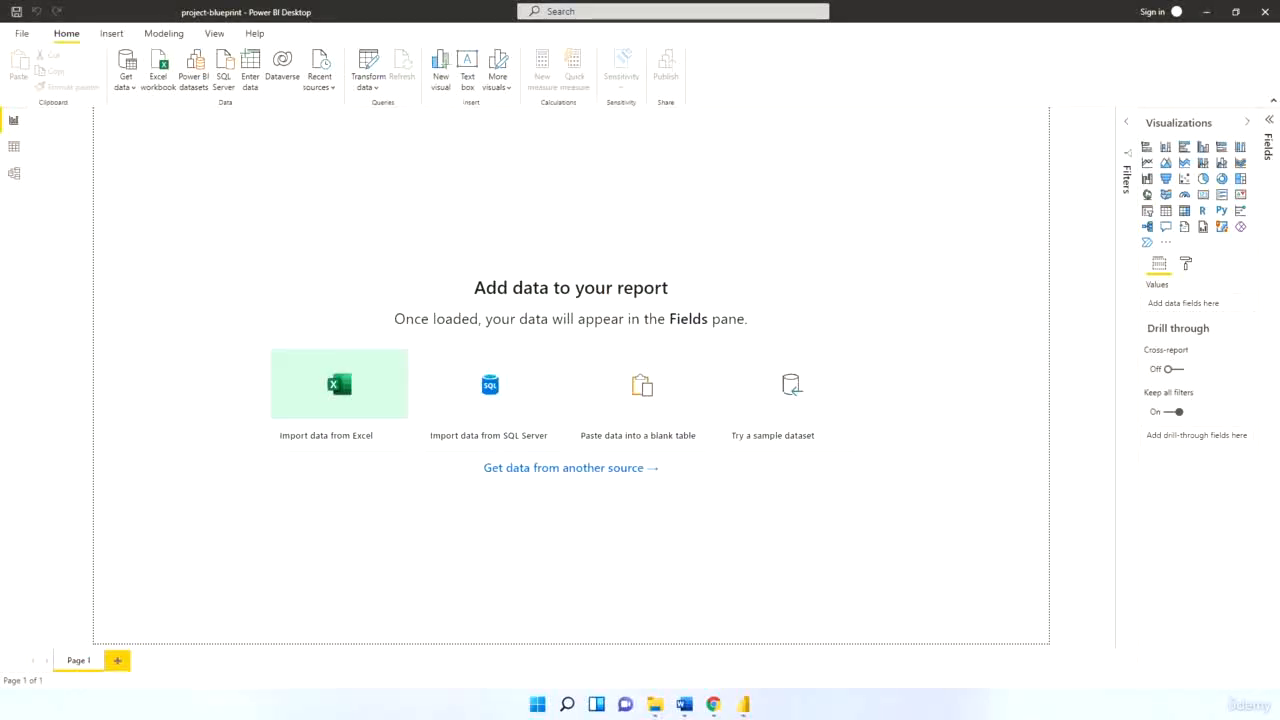
Look at the common data sources, dismiss the list, and open the Power Query Editor for the blueprint report
left_click(126, 80)
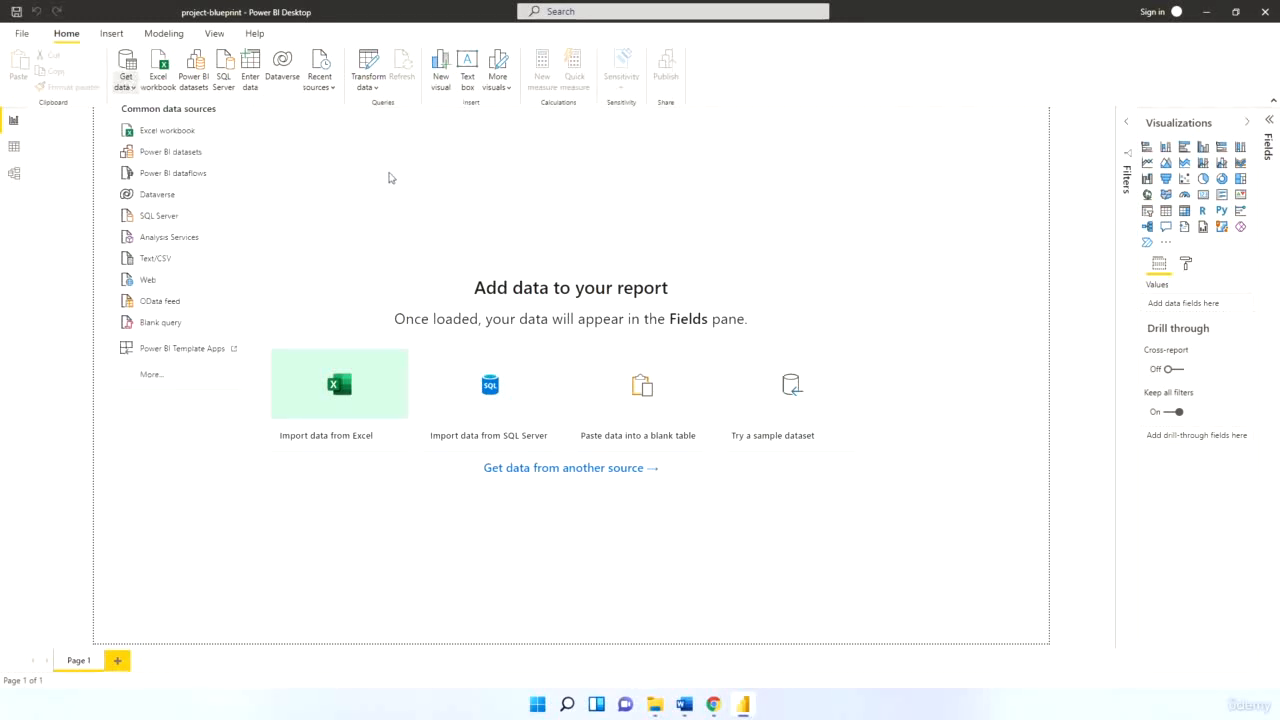
left_click(364, 174)
left_click(380, 68)
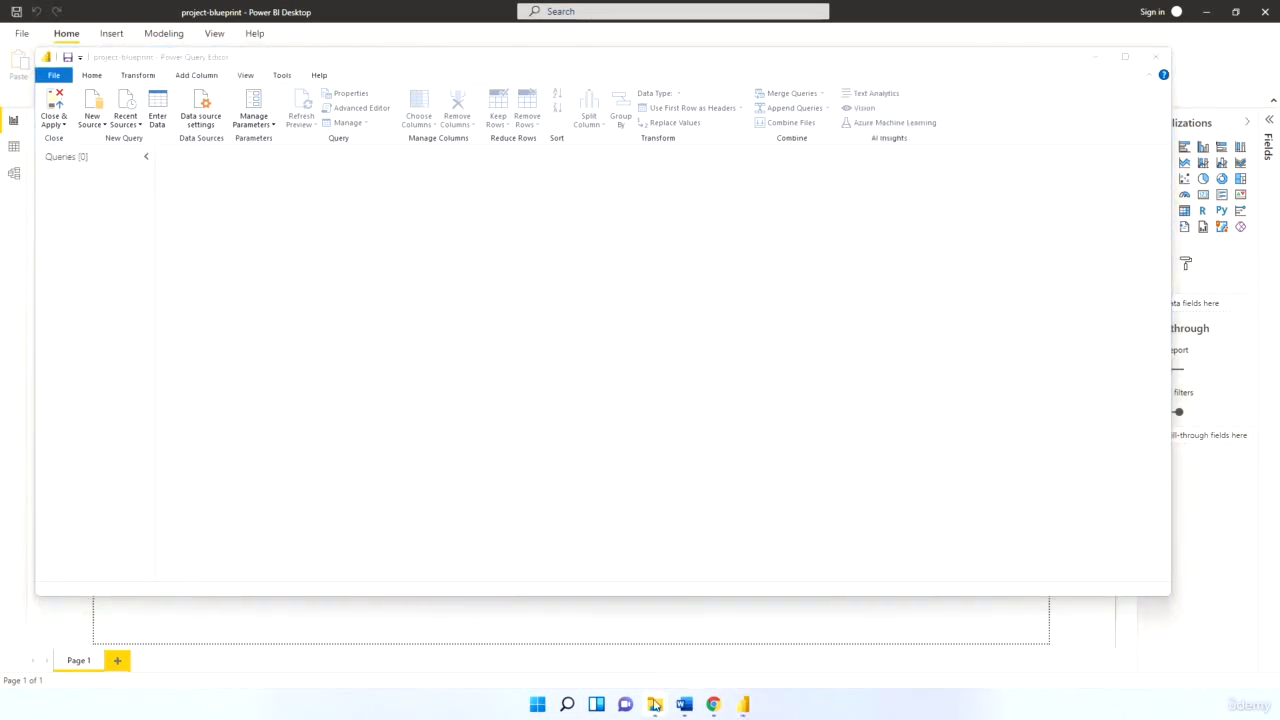
Switch to File Explorer, open the query editor folder inside the Desktop's powerbi folder, and look over its population CSV files
mouse_move(655, 705)
left_click(440, 645)
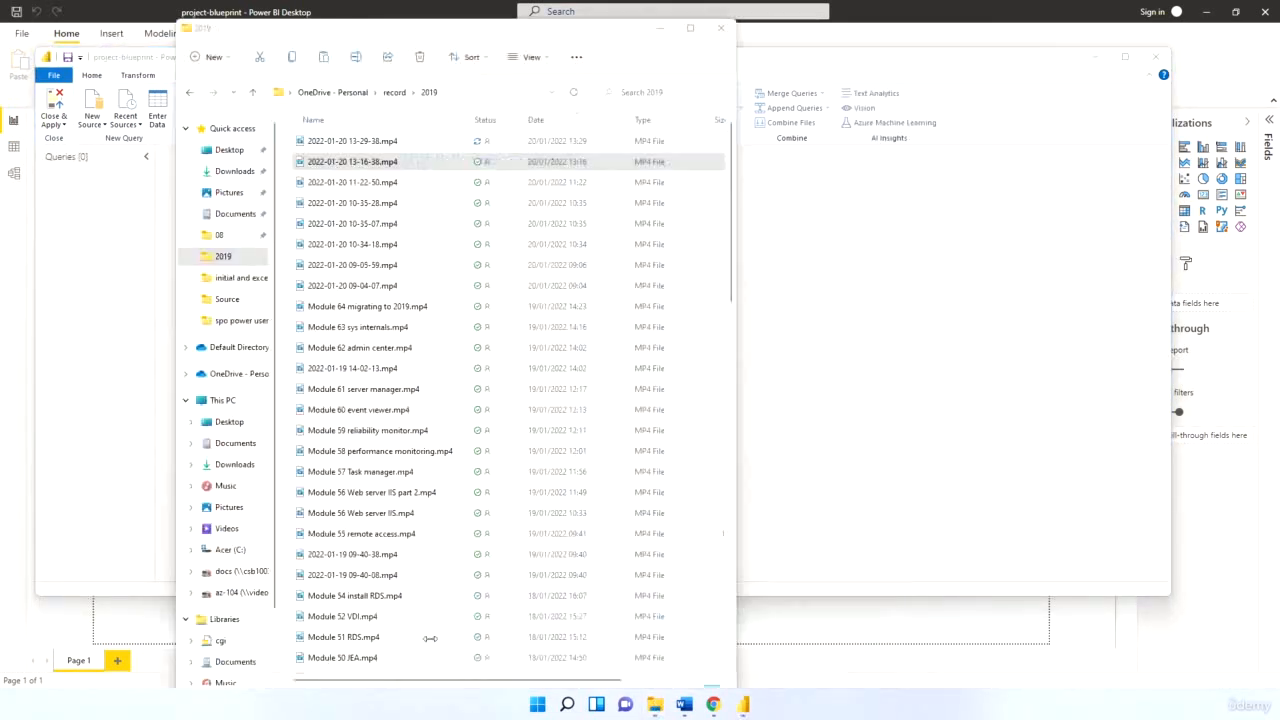
left_click(240, 150)
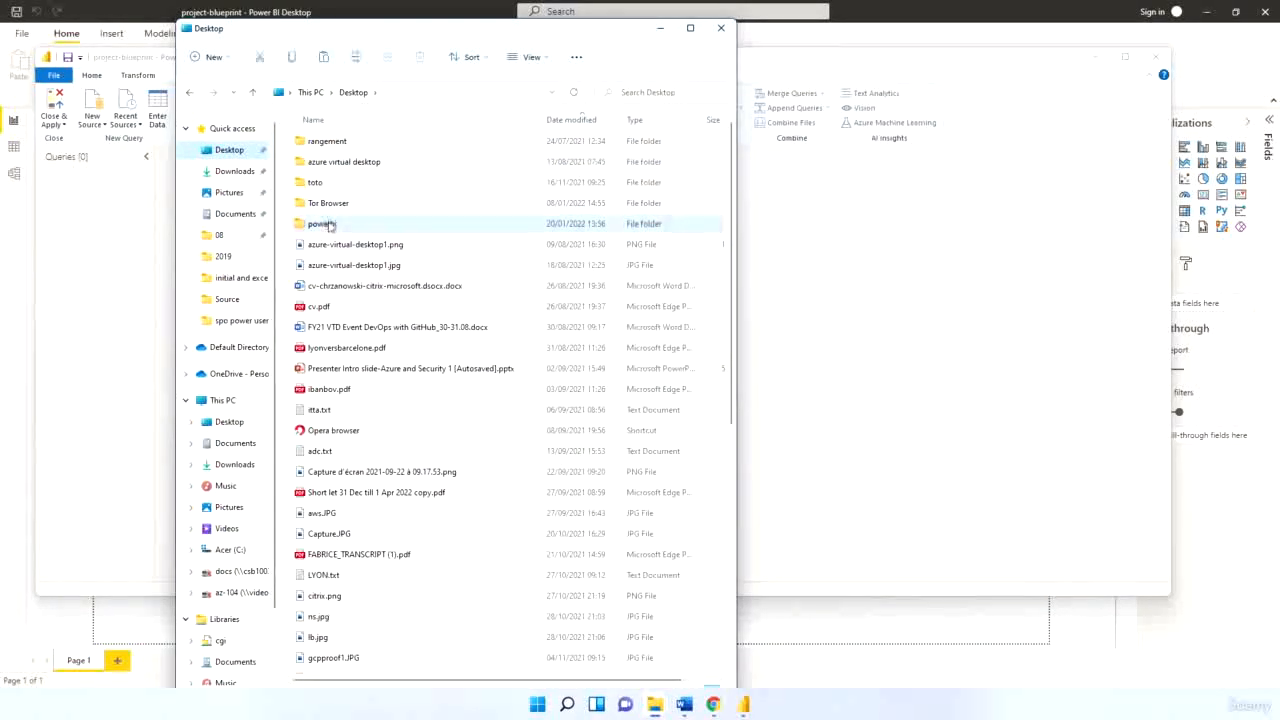
double_click(325, 223)
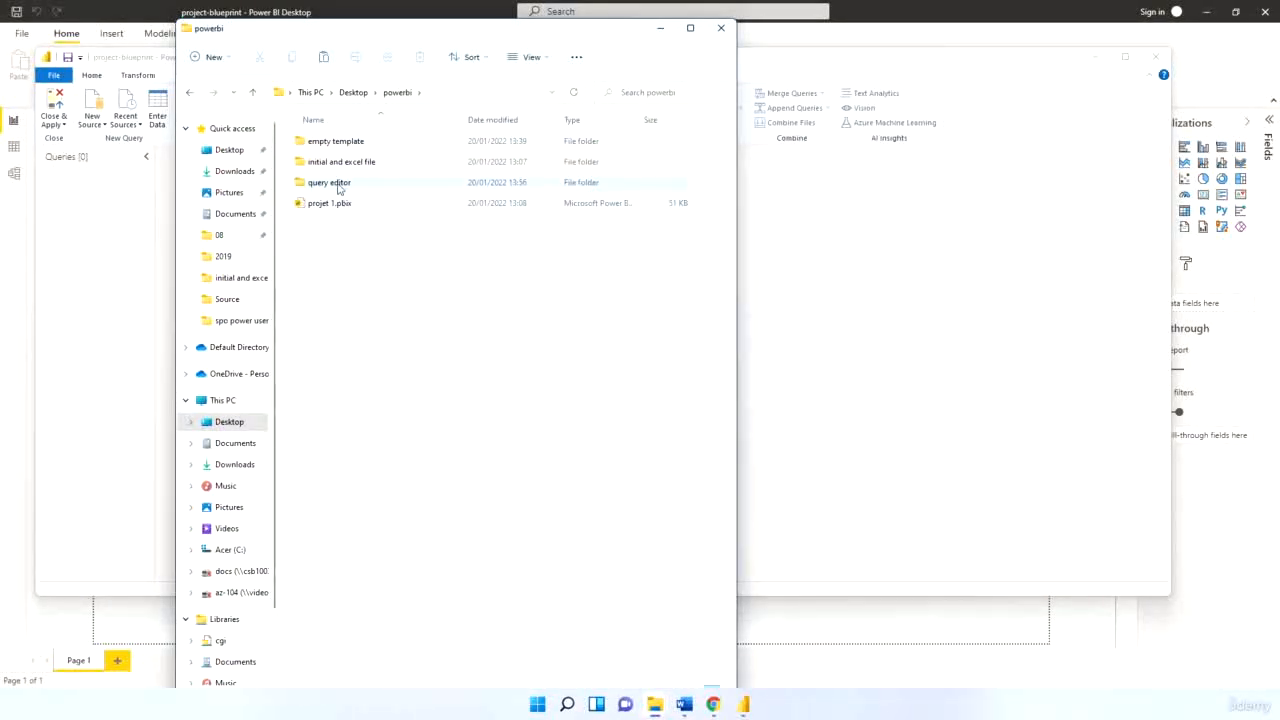
double_click(335, 183)
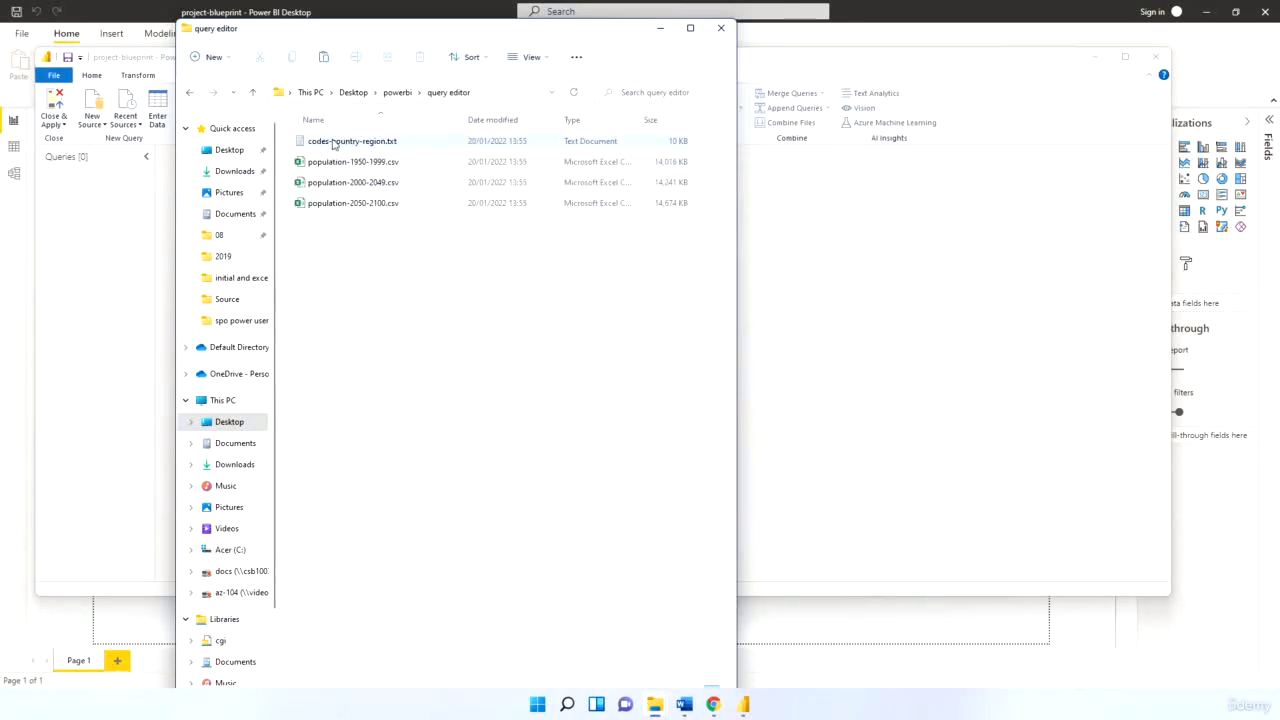
left_click(363, 165)
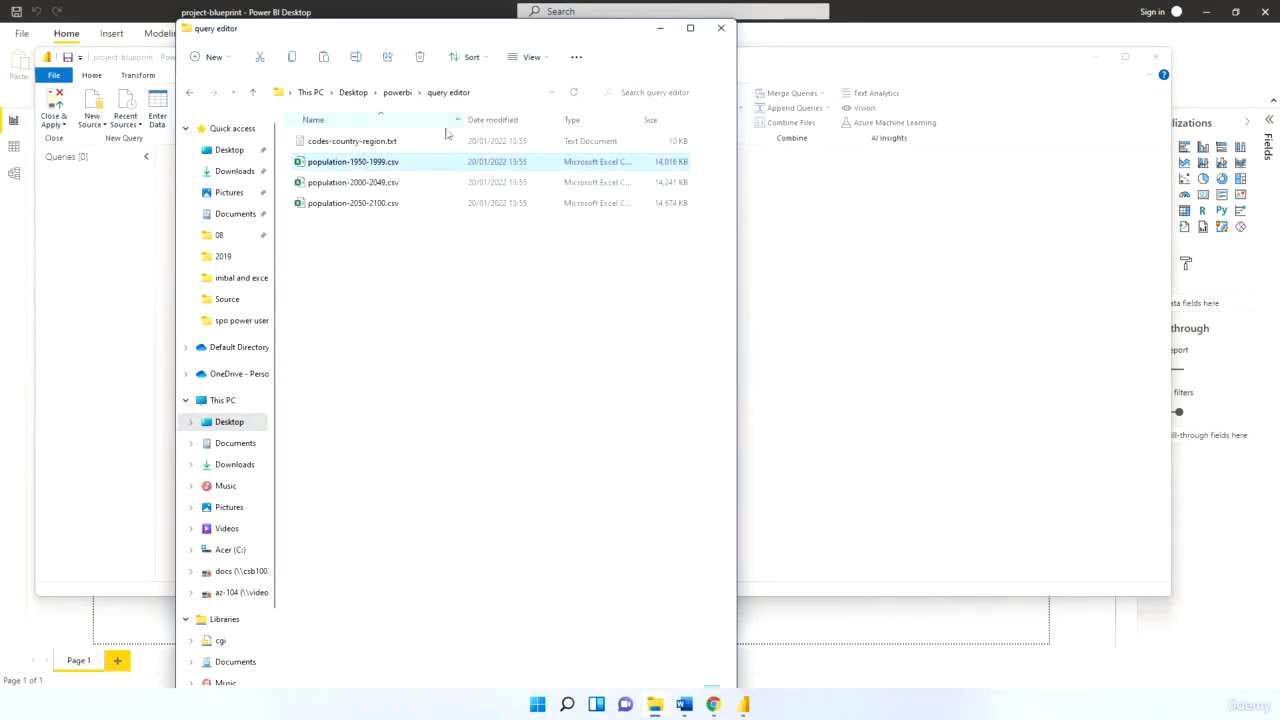
left_click(348, 205)
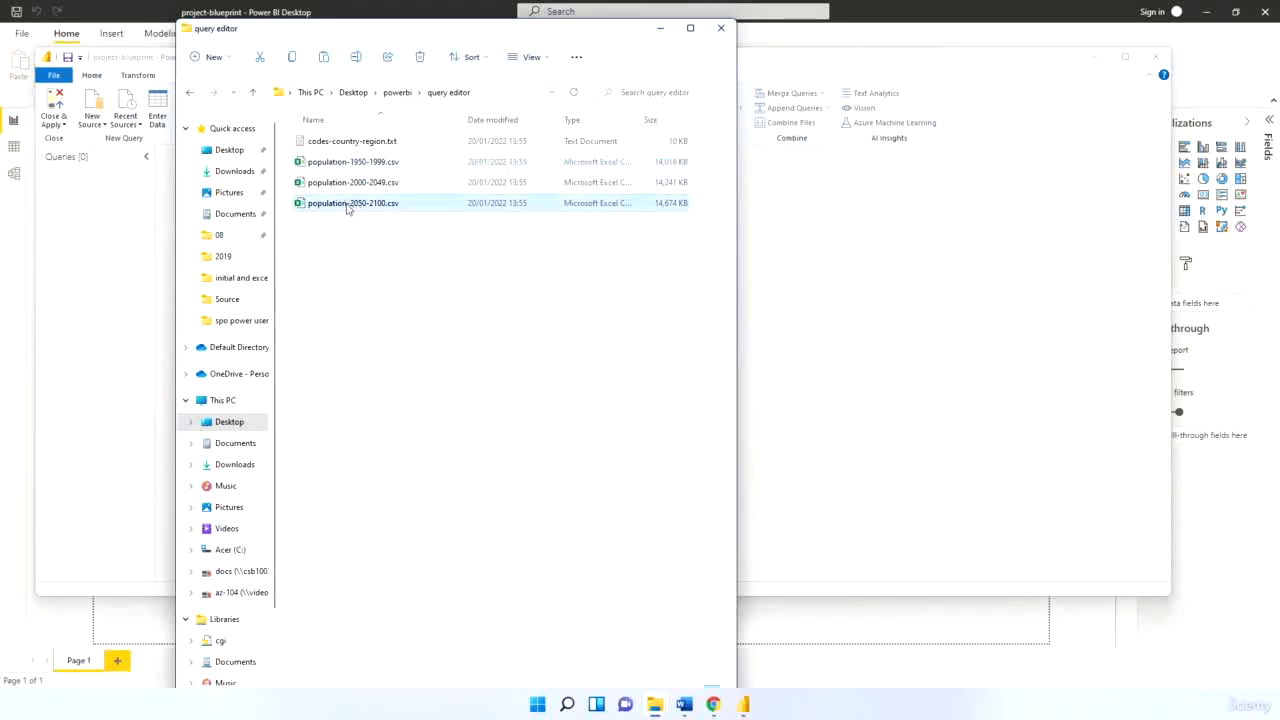
Open population-2050-2100.csv from the query editor folder with Notepad instead of Excel
right_click(347, 207)
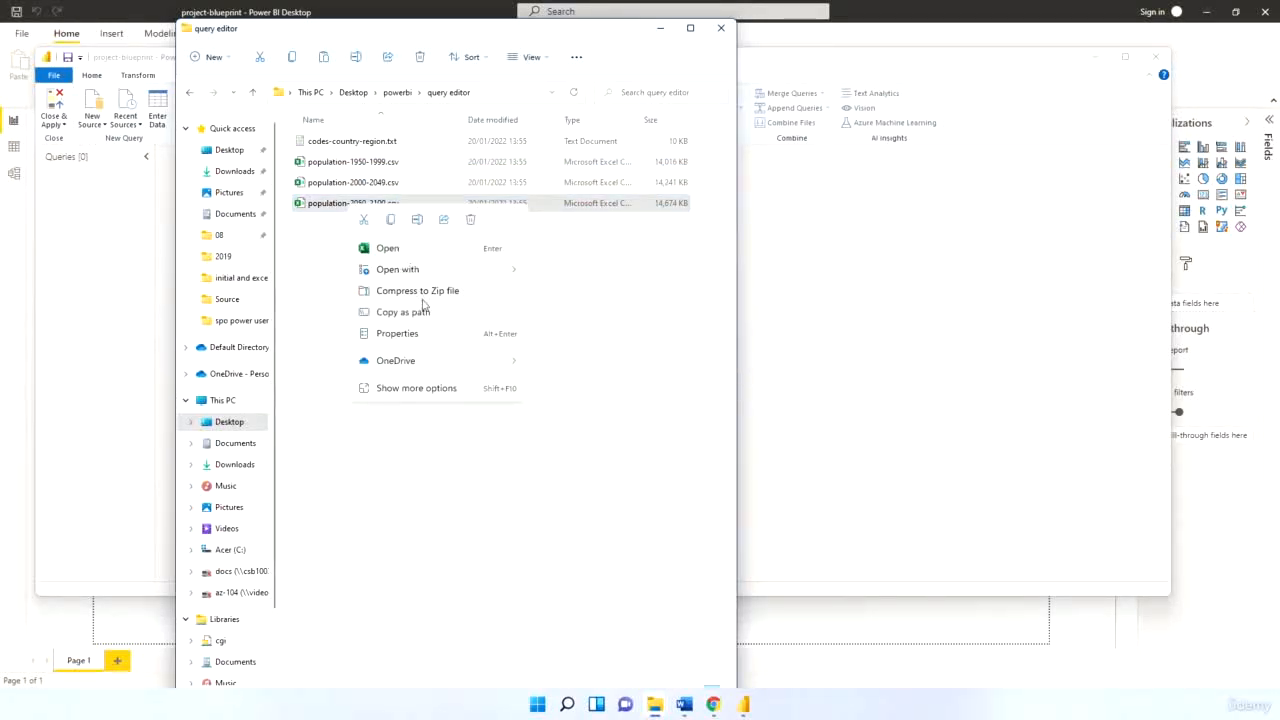
mouse_move(432, 270)
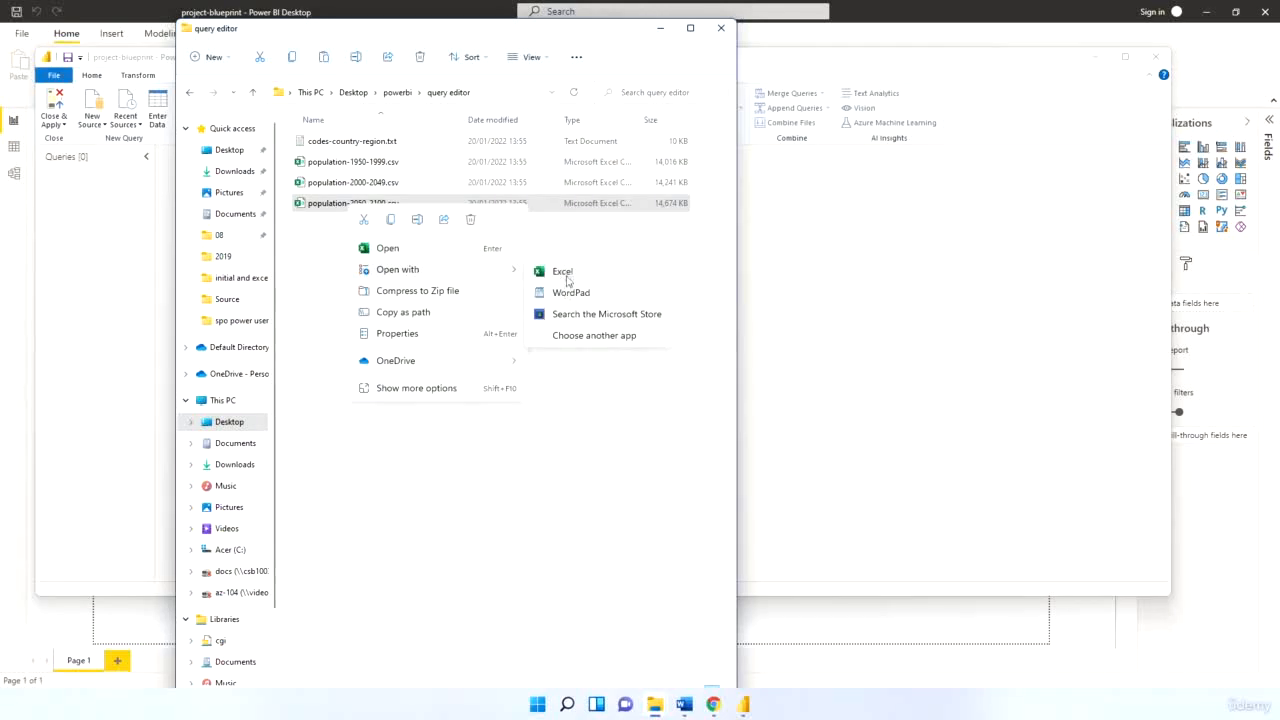
left_click(609, 195)
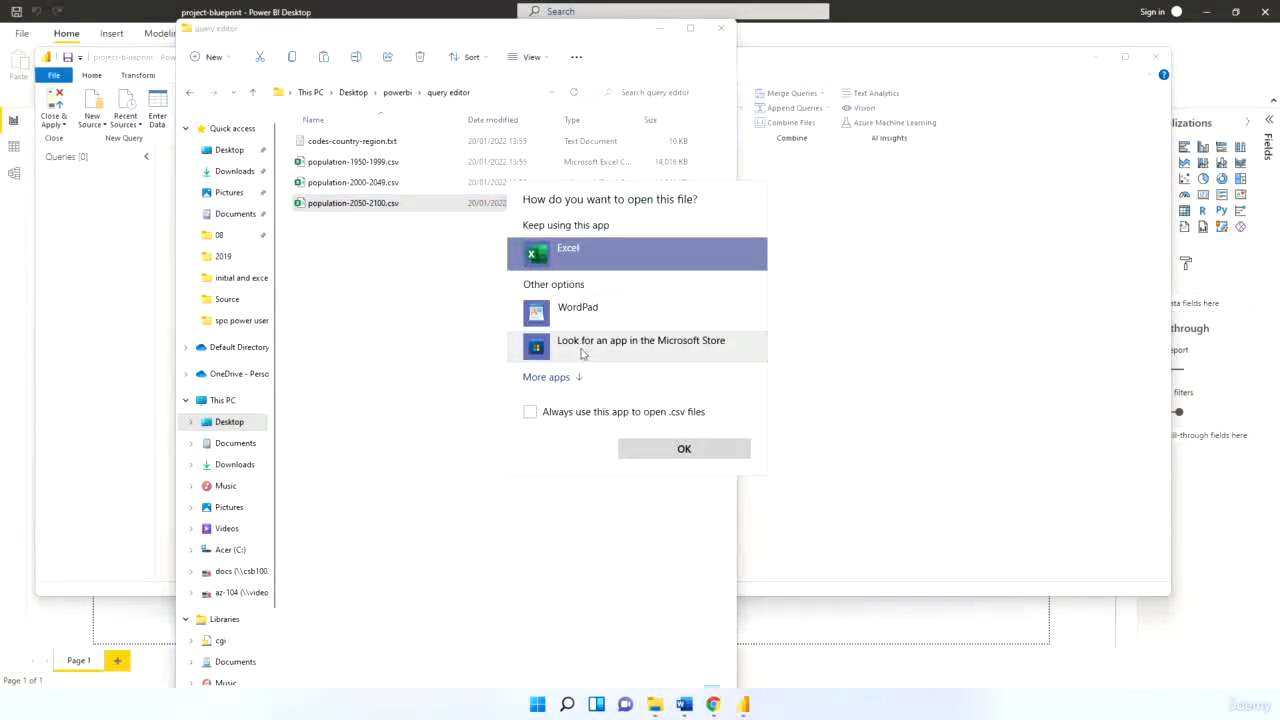
left_click(575, 378)
scroll(580, 360, "down", 3)
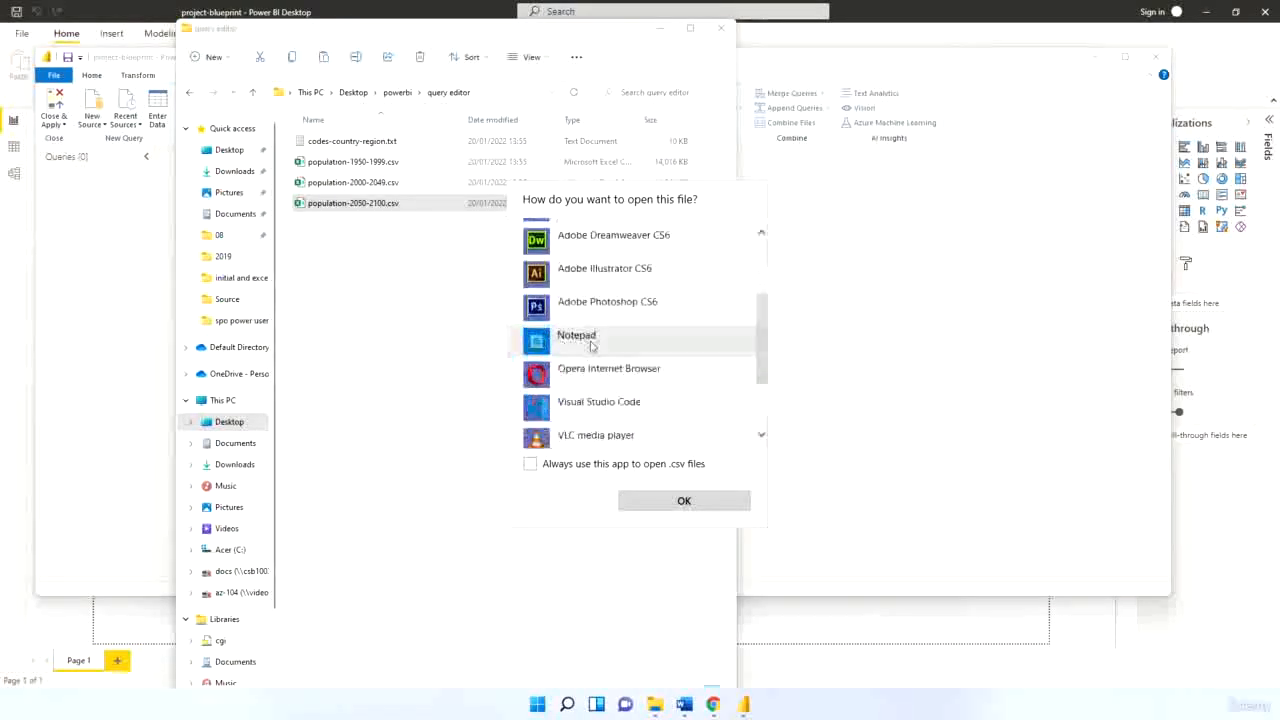
left_click(580, 342)
left_click(660, 497)
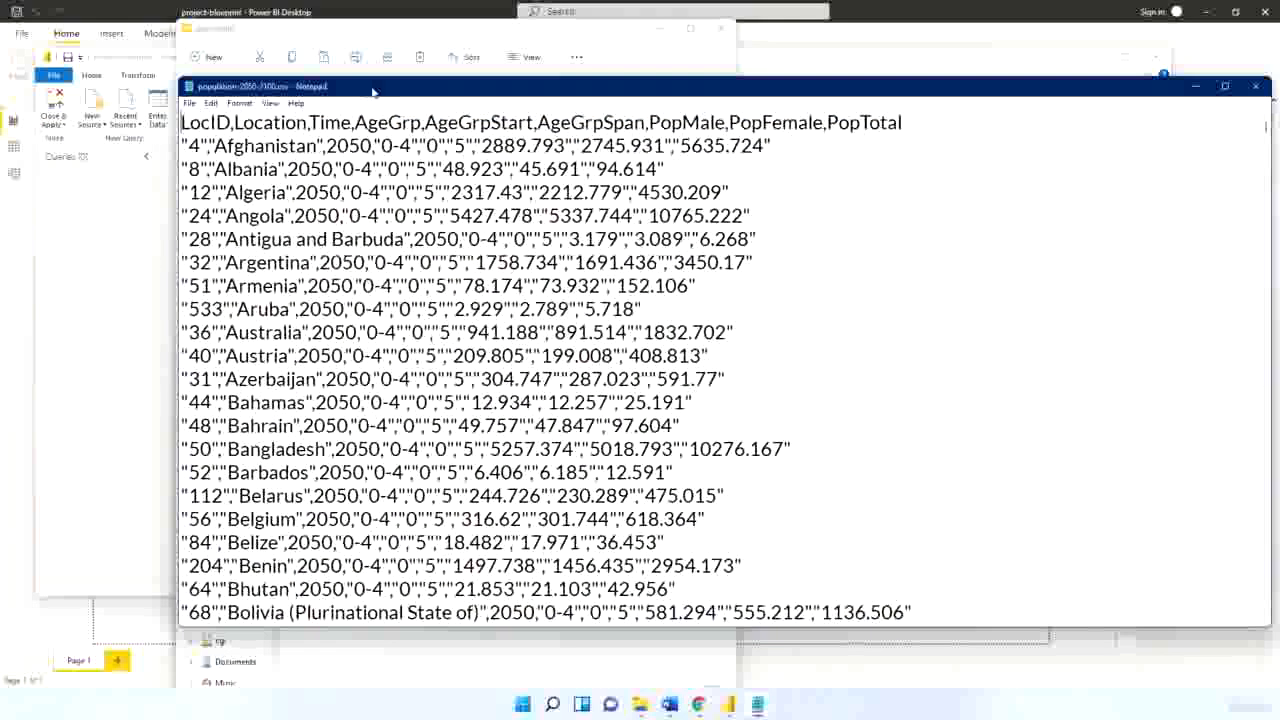
Examine the header row and comma-separated values of the population file, and close Notepad
left_click_drag(546, 169, 557, 169)
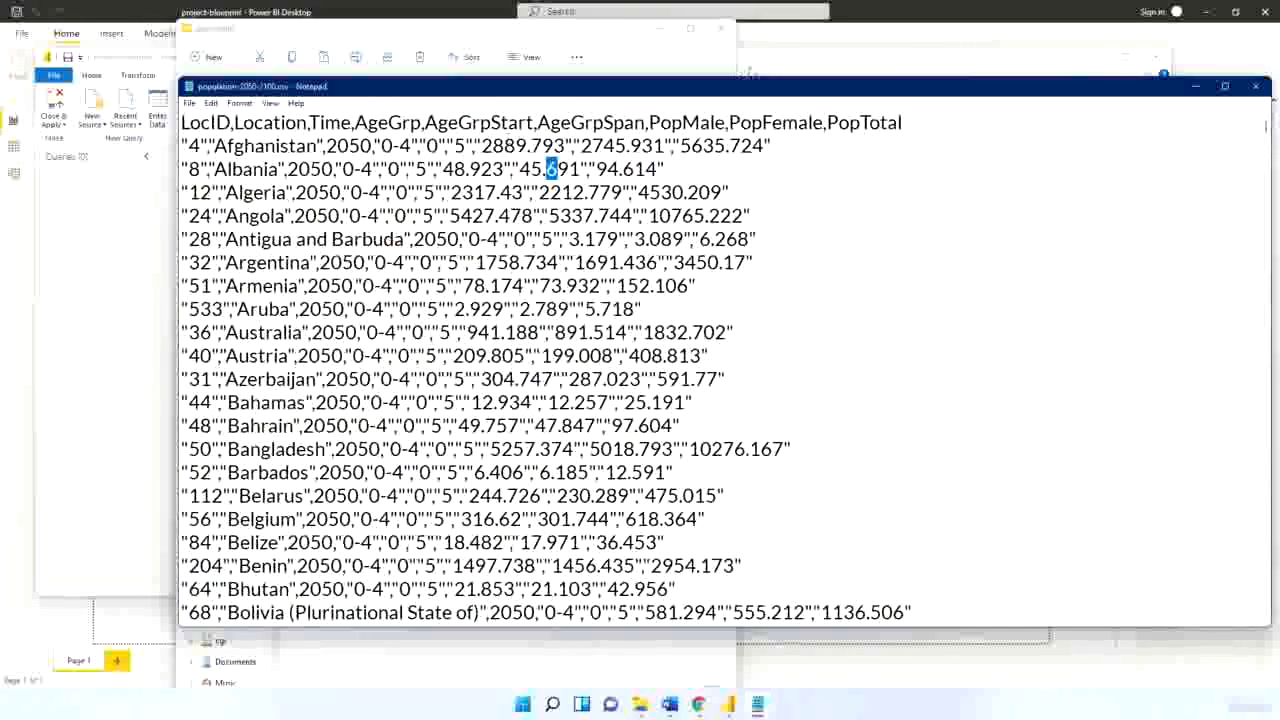
left_click(551, 169)
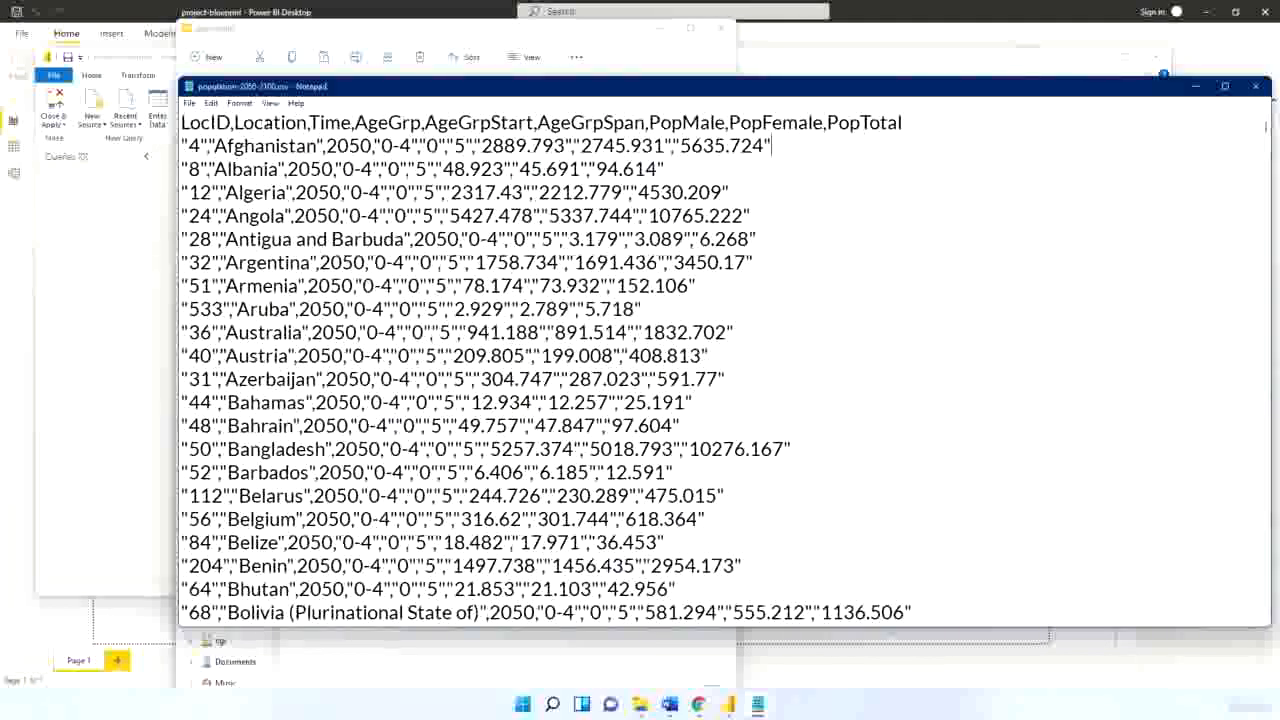
left_click_drag(262, 122, 502, 122)
left_click(1255, 86)
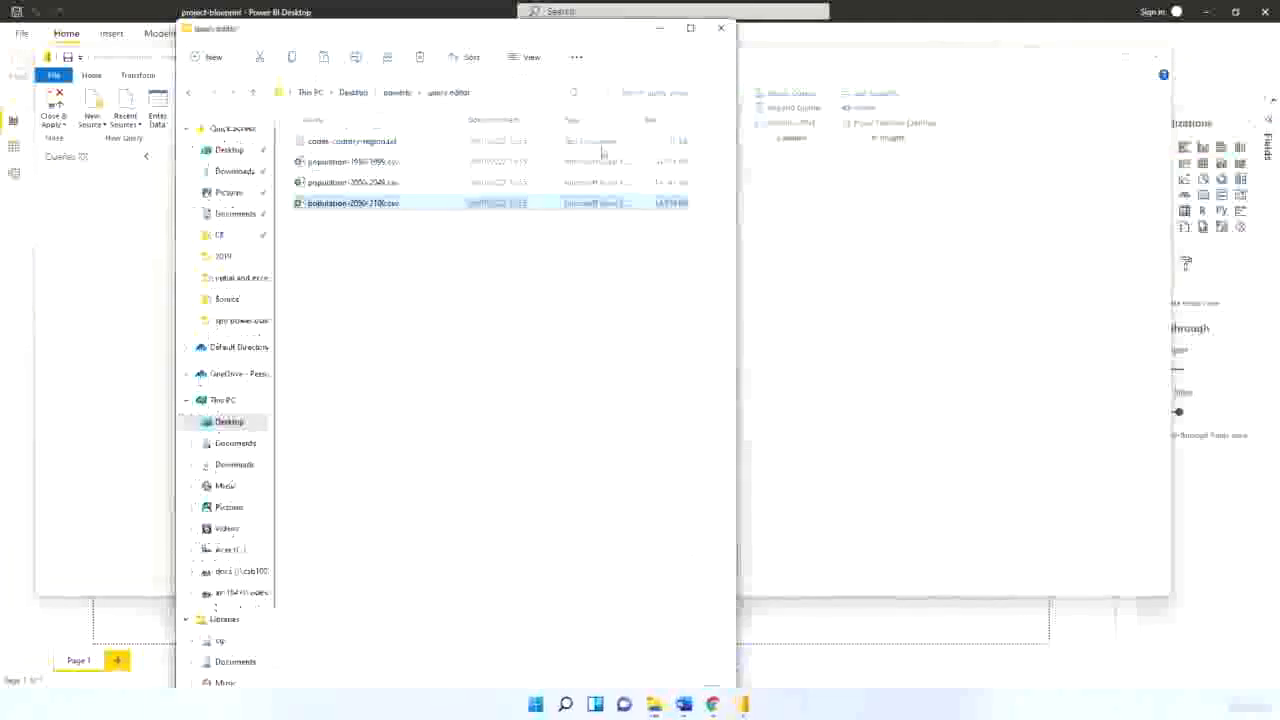
Look through codes-country-region.txt in Notepad, close it, and return from File Explorer to the Power Query Editor
left_click(370, 143)
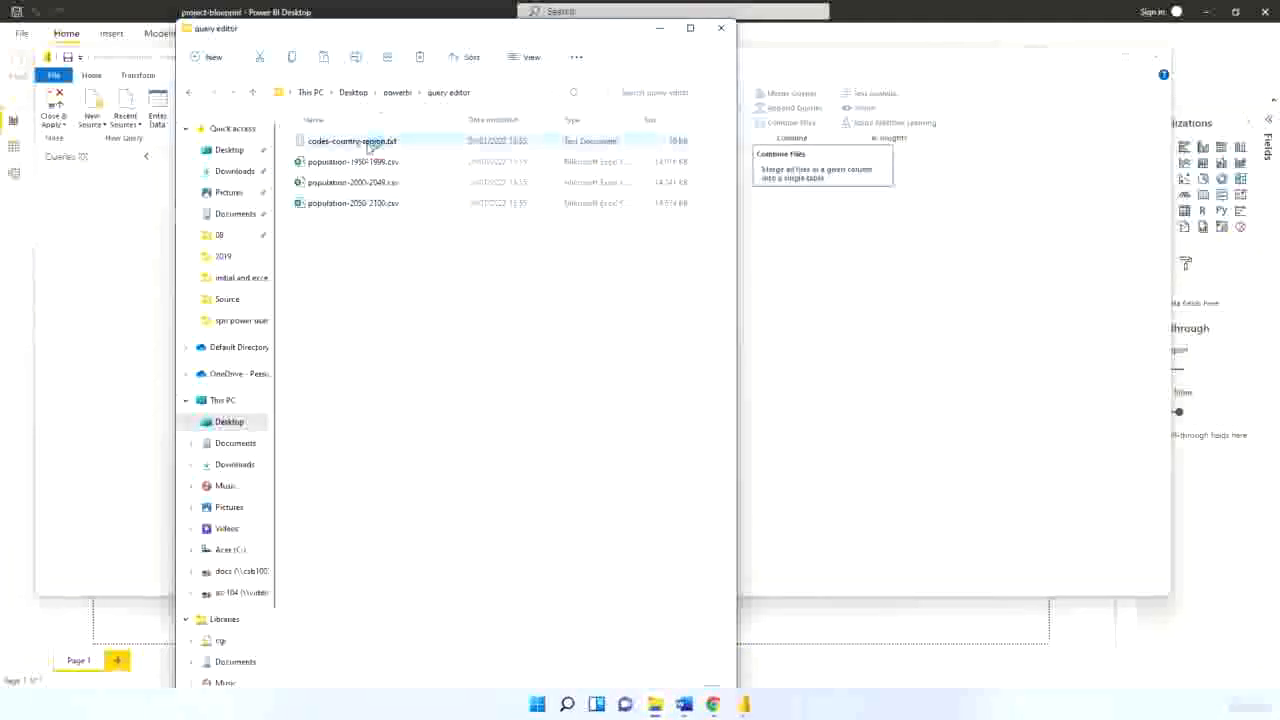
double_click(370, 143)
scroll(444, 293, "down", 15)
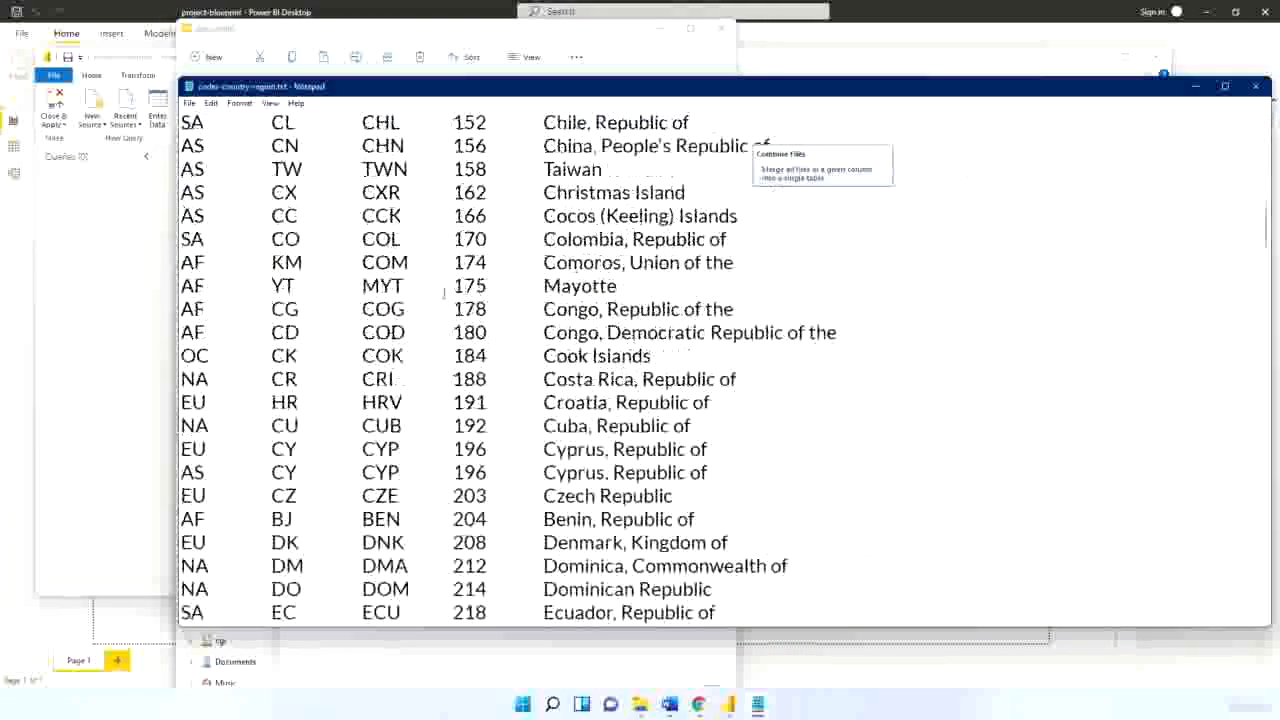
scroll(444, 293, "down", 4)
left_click(1255, 86)
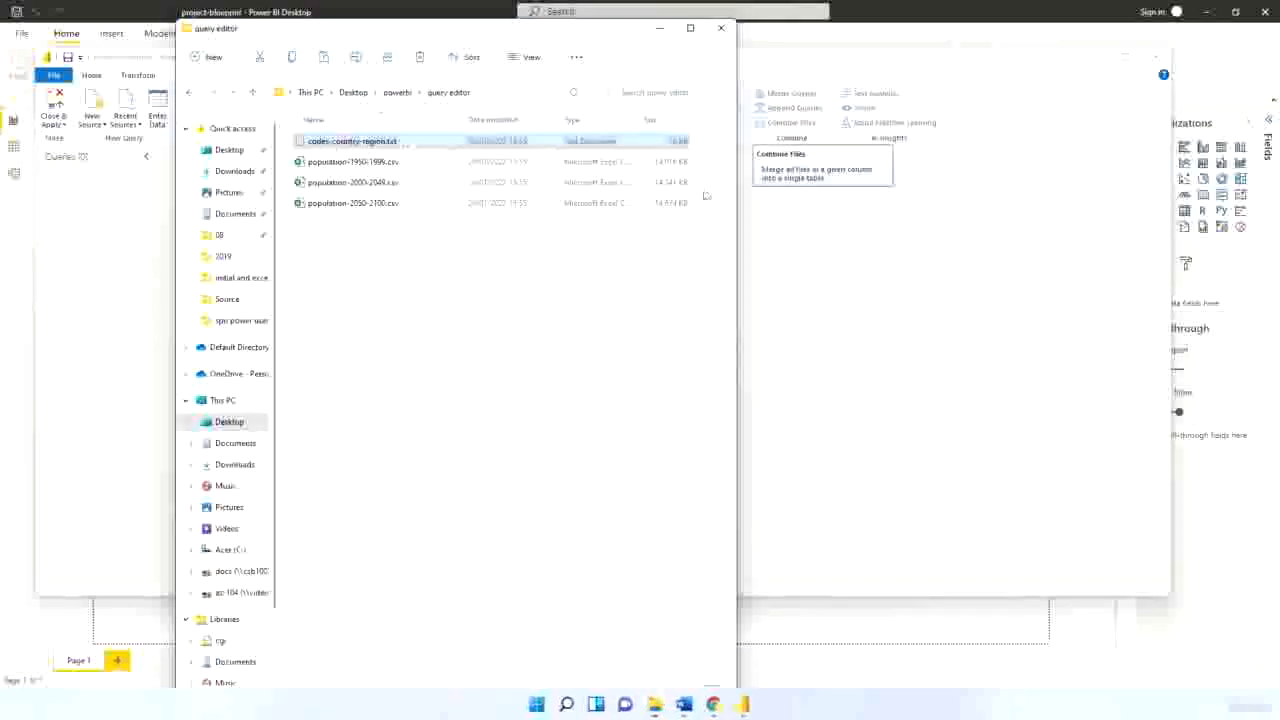
left_click(720, 32)
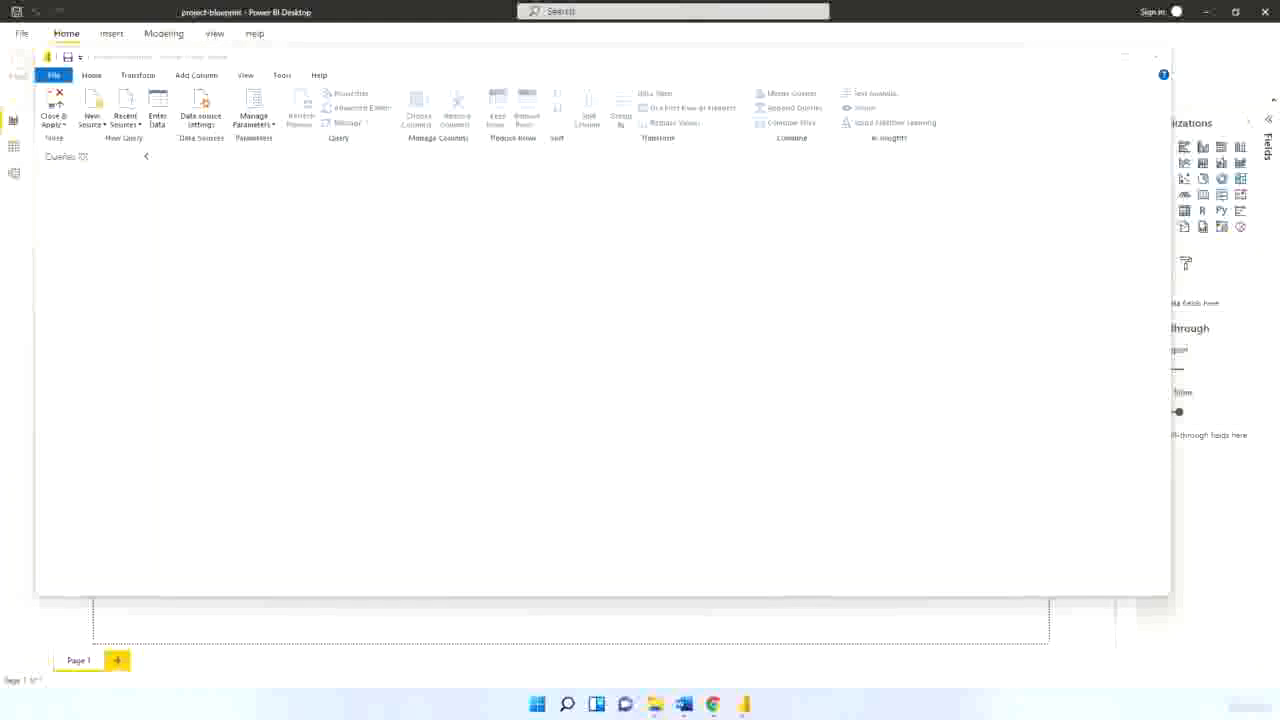
left_click_drag(720, 57, 733, 51)
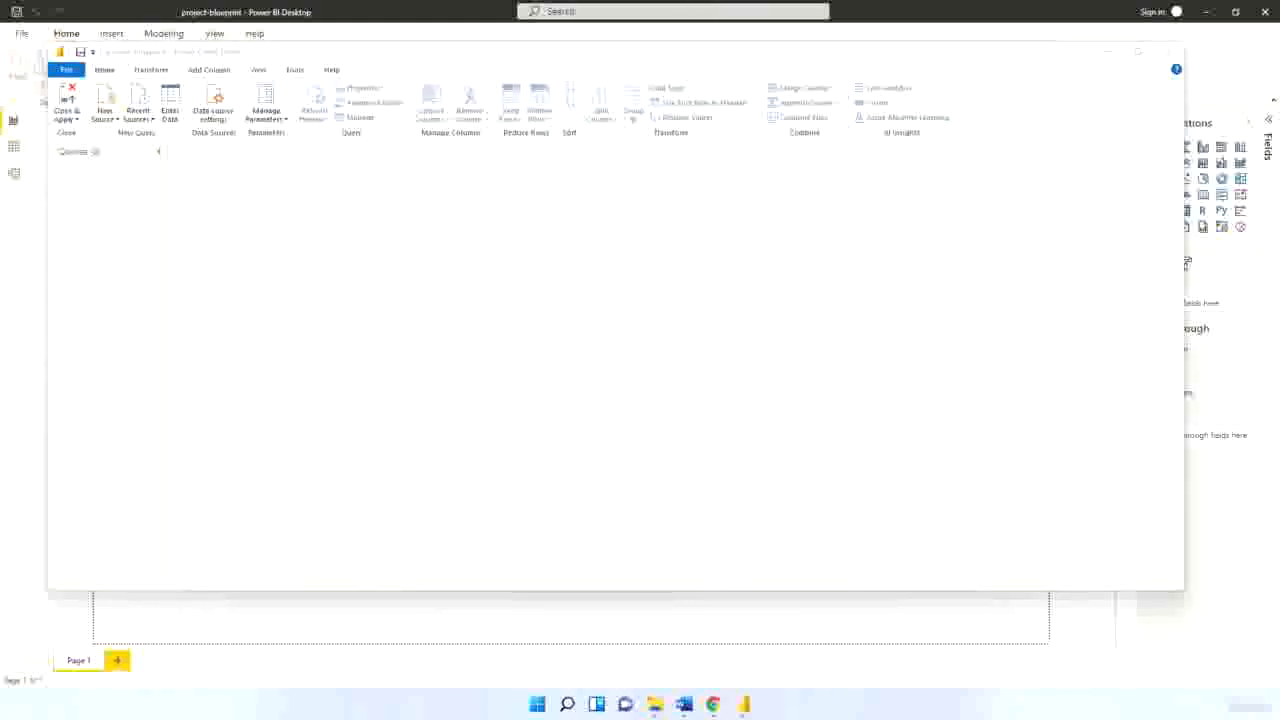
Switch to File Explorer, copy the full path of the query editor folder, and minimize the window
mouse_move(654, 704)
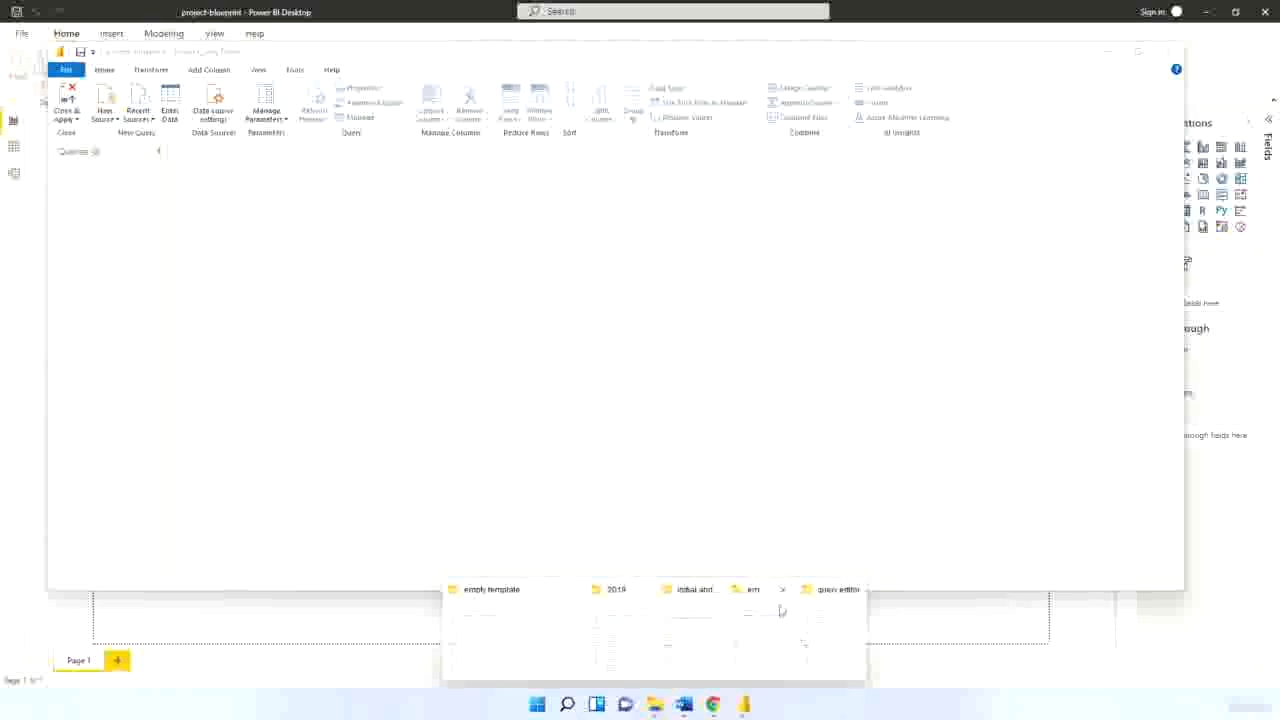
left_click(822, 638)
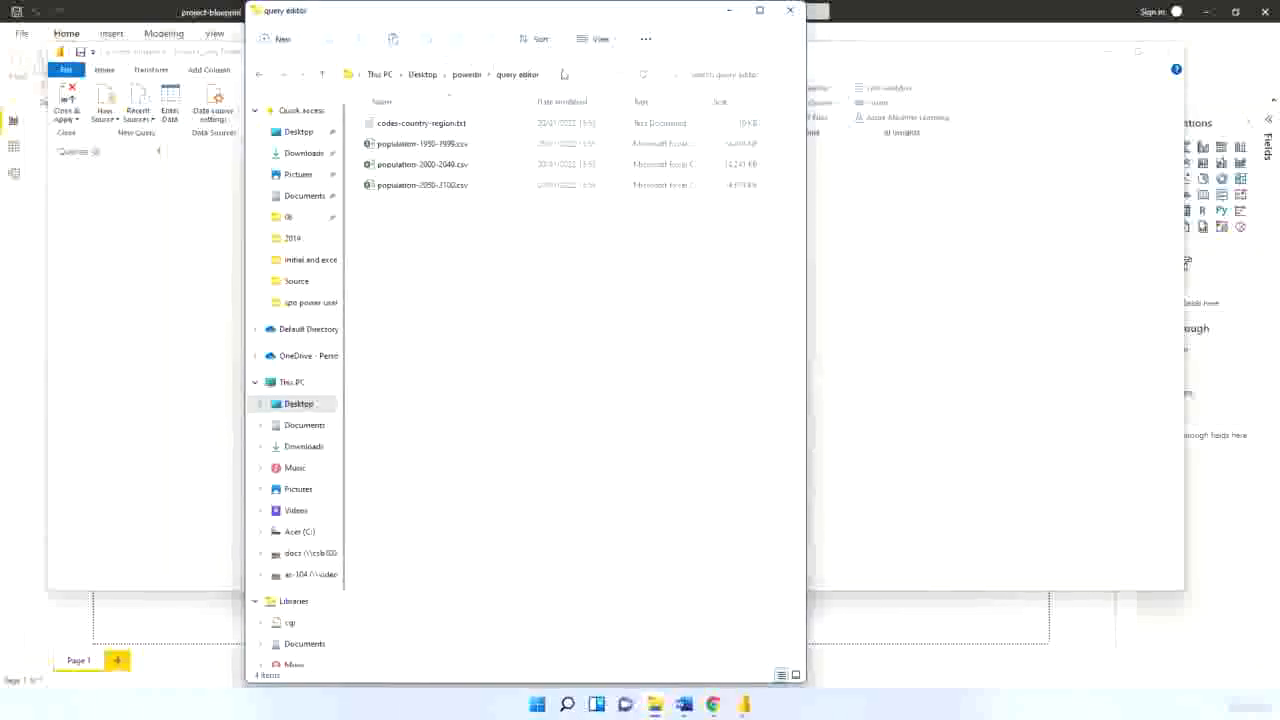
left_click(527, 74)
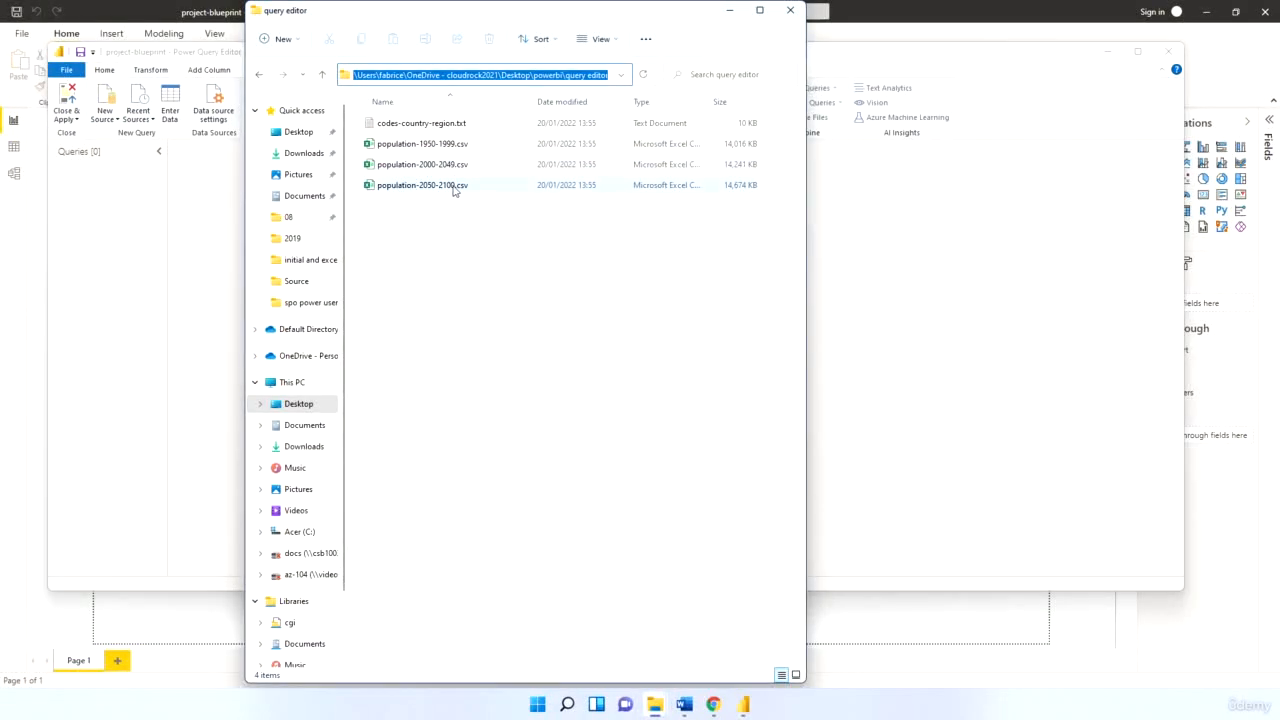
right_click(501, 80)
left_click(400, 122)
left_click(730, 11)
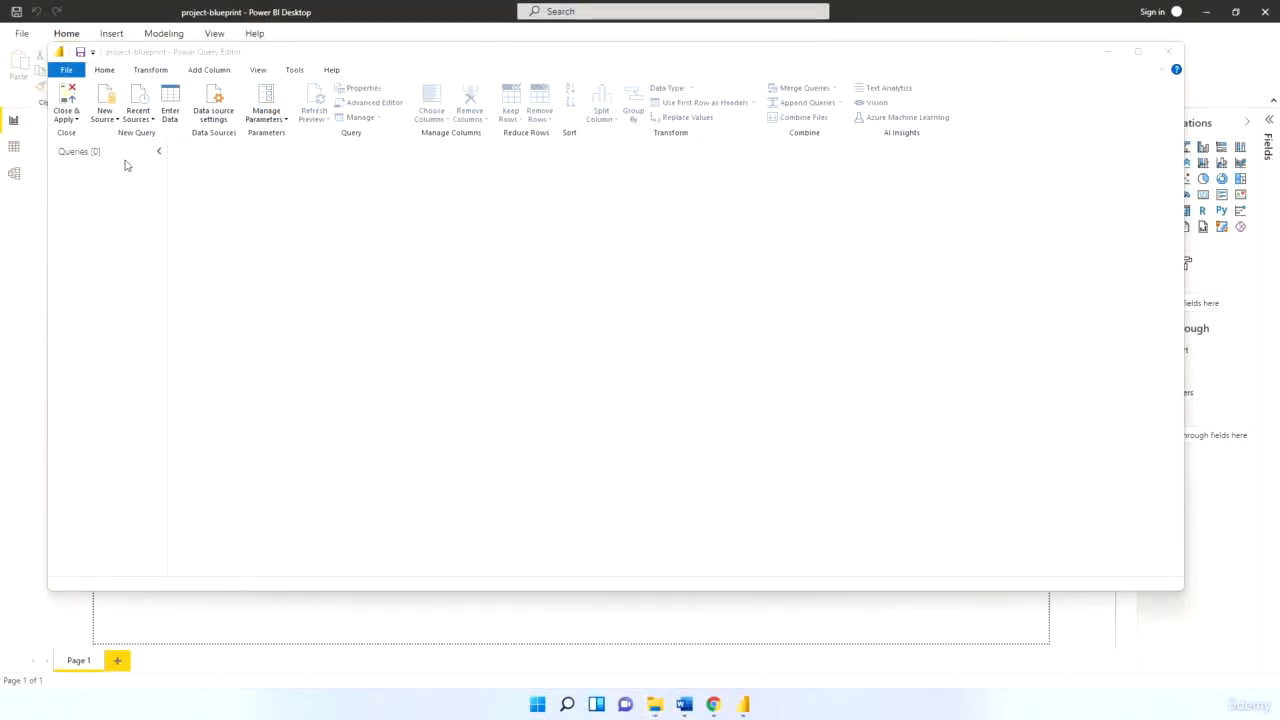
Start a new Text/CSV source from the full list of data connectors in the Power Query Editor
left_click(106, 118)
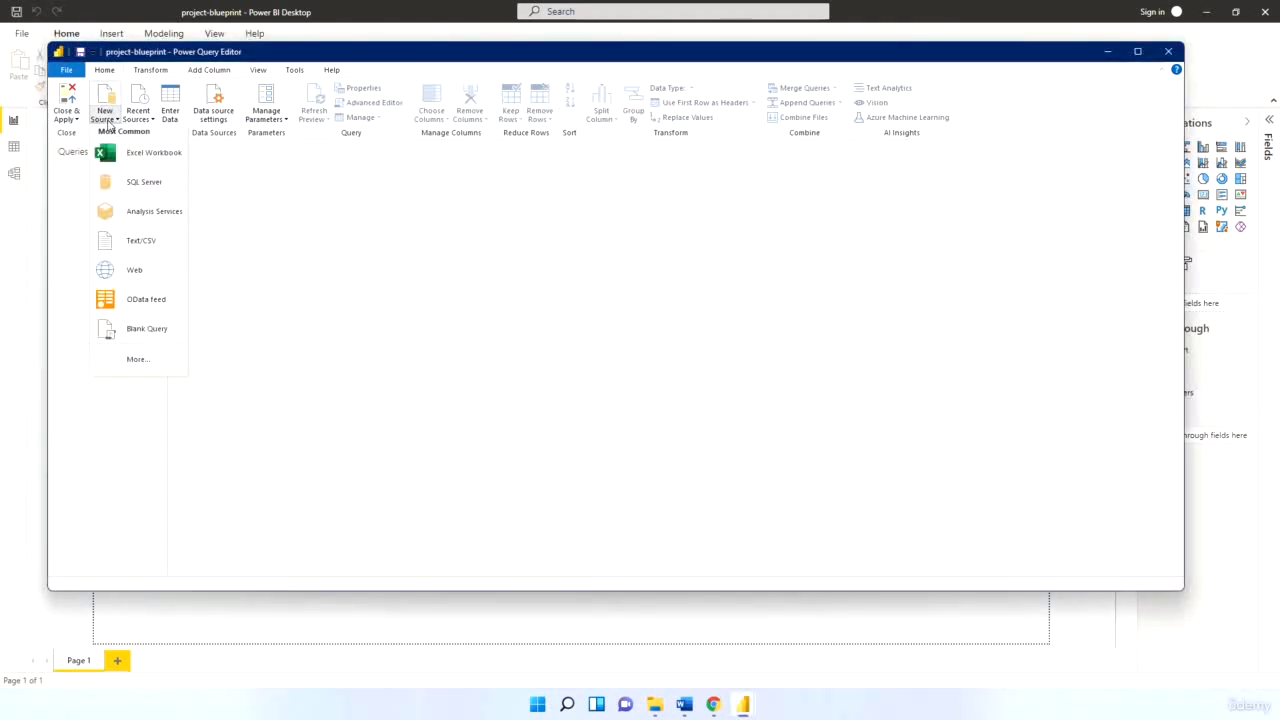
left_click(139, 364)
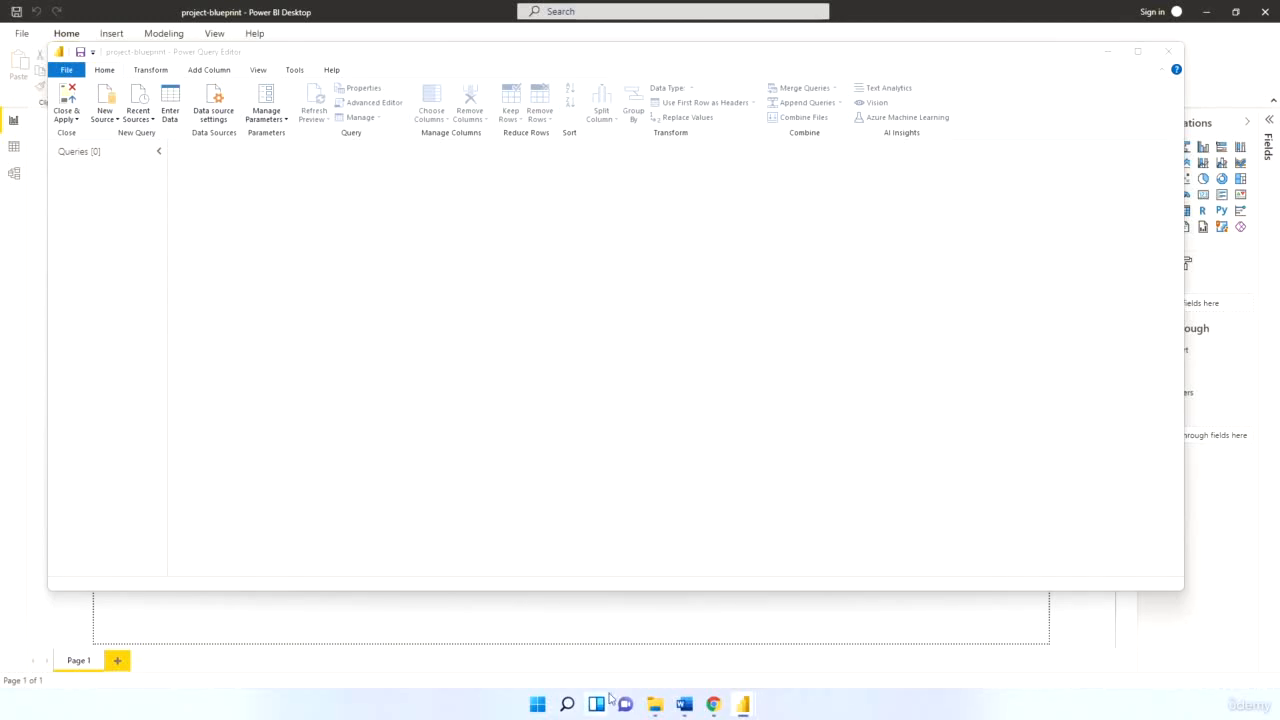
mouse_move(645, 695)
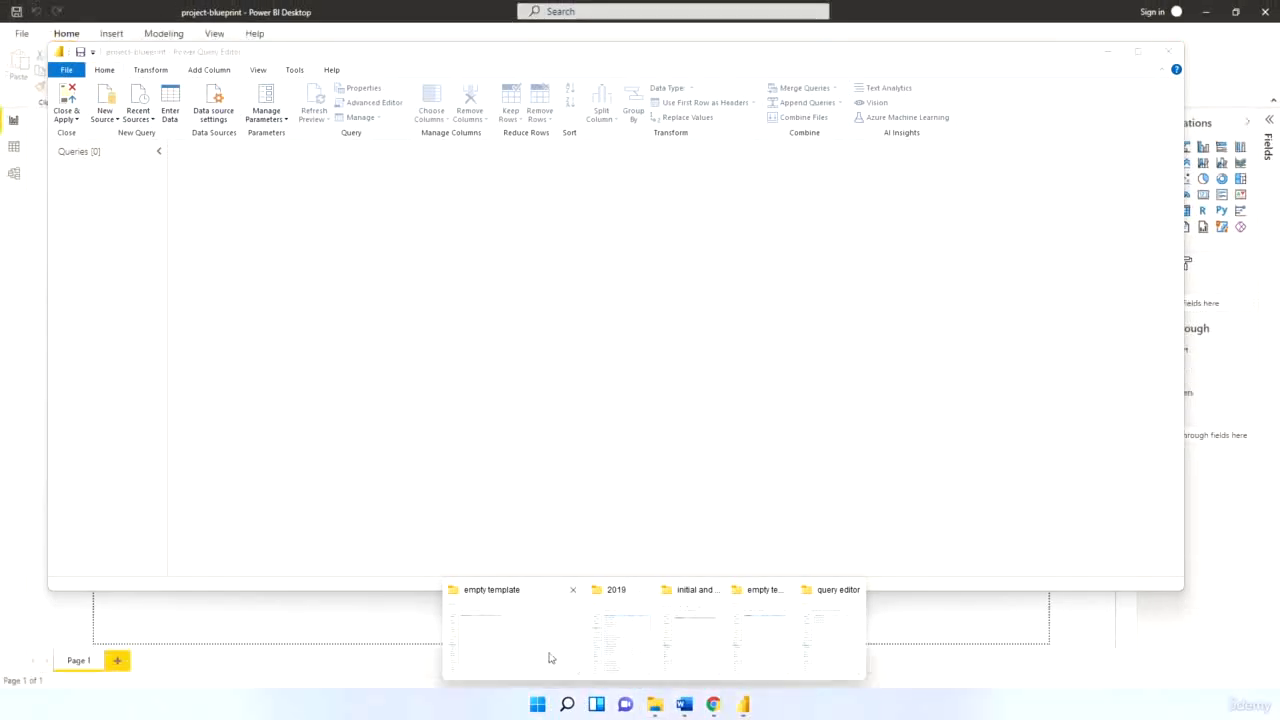
left_click(846, 629)
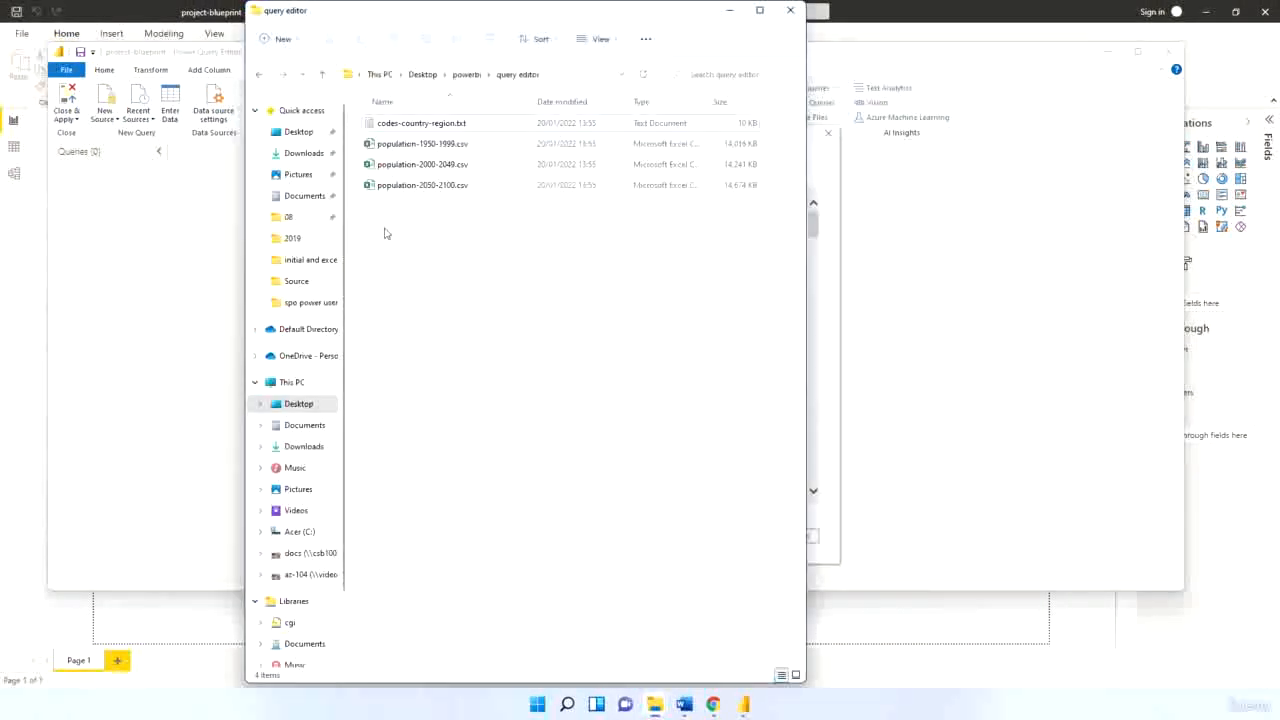
left_click(730, 14)
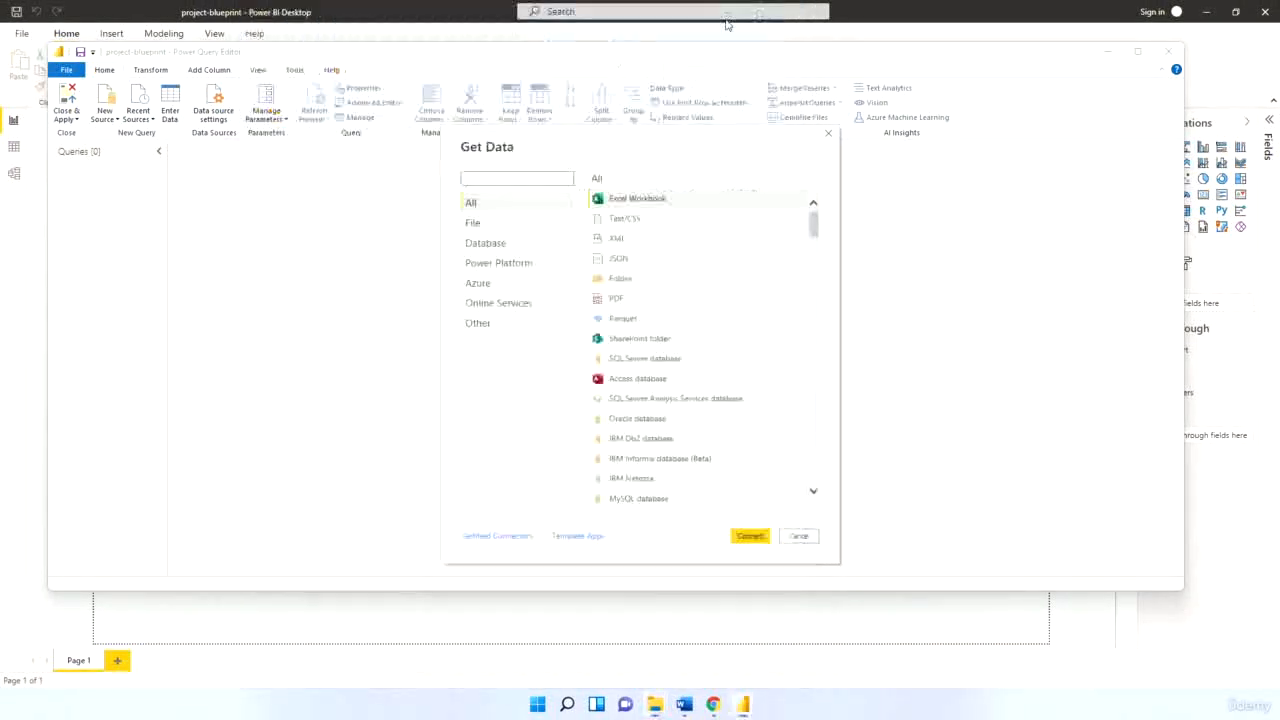
left_click(640, 219)
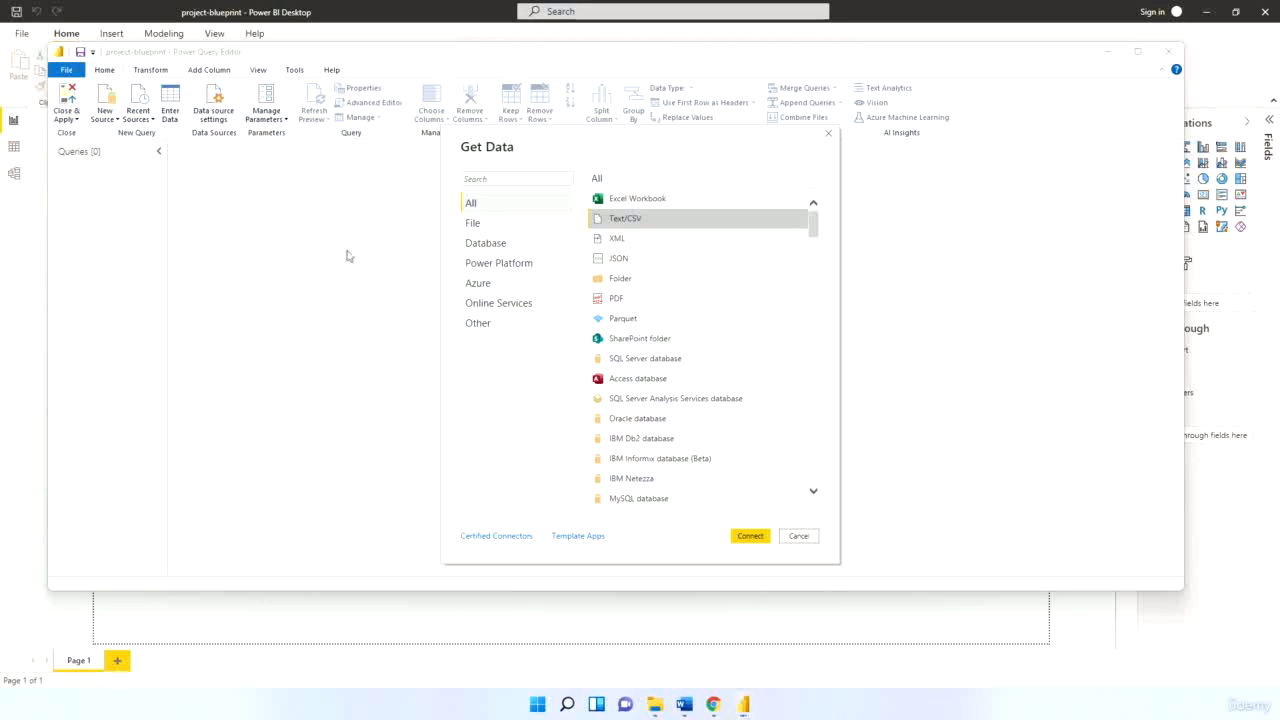
left_click(741, 541)
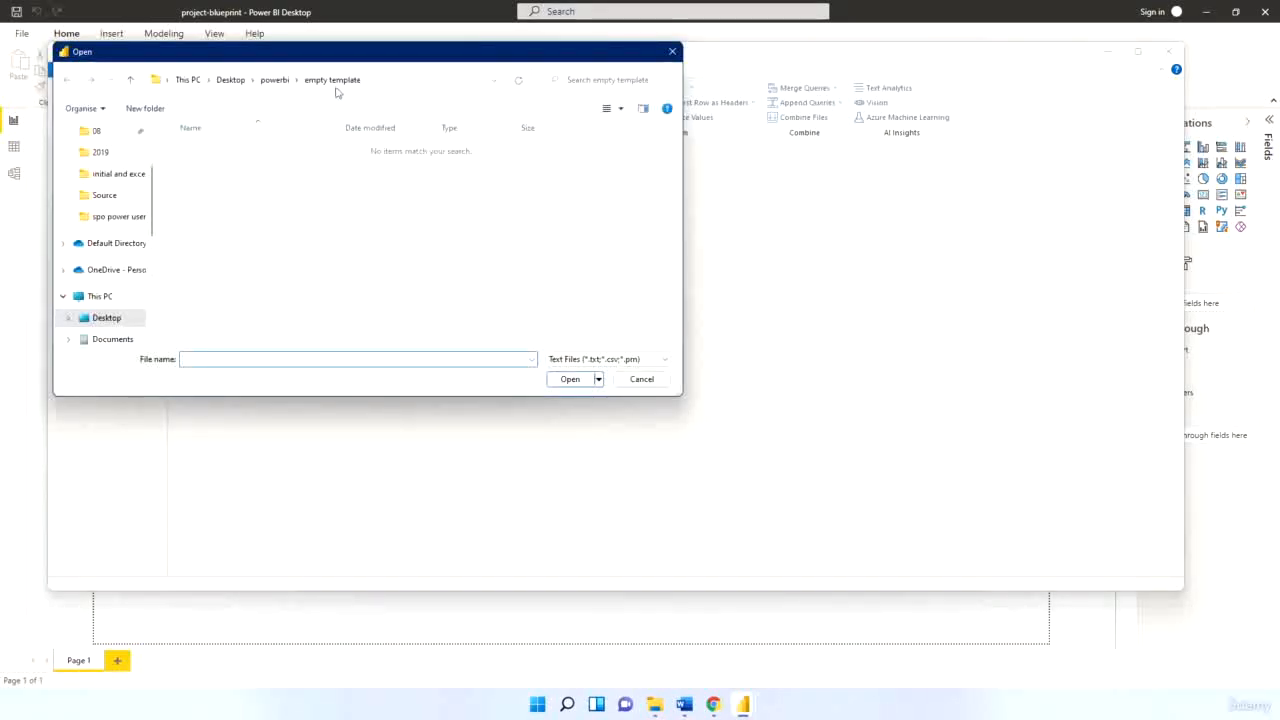
Go to the query editor folder using the copied path and open population-1950-1999.csv
left_click(382, 87)
key("ctrl+v")
key("Return")
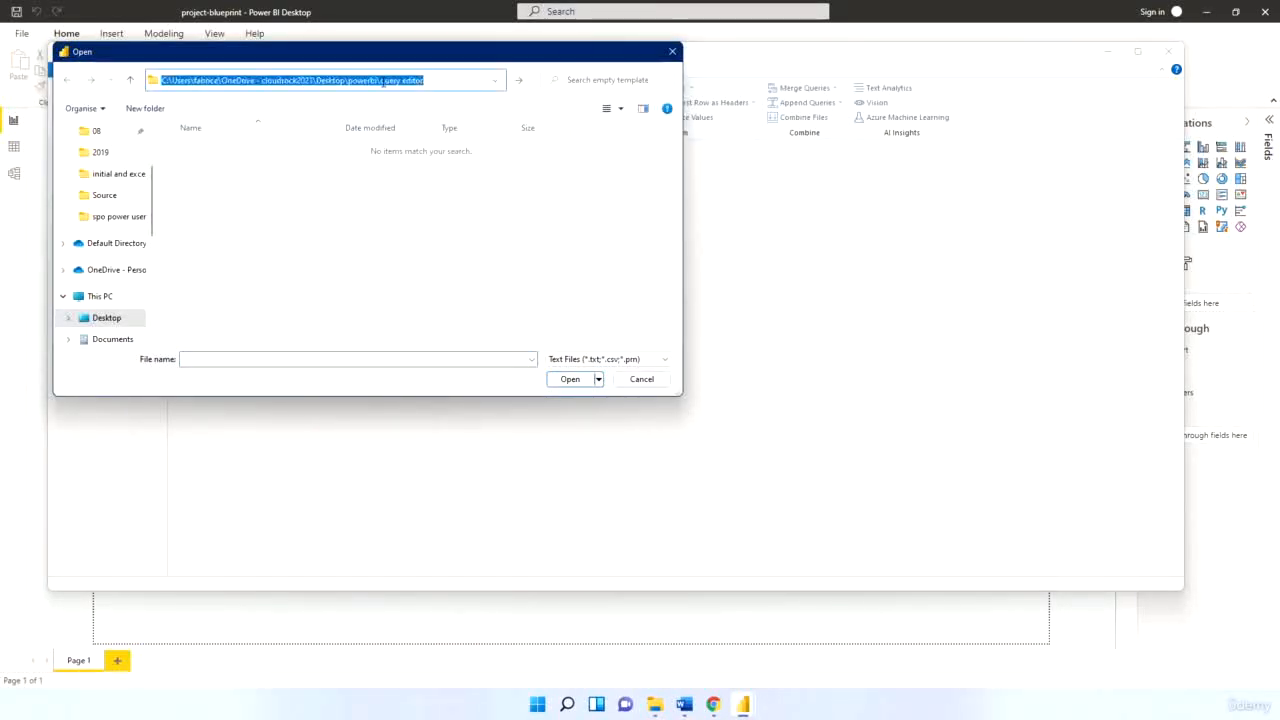
left_click(249, 171)
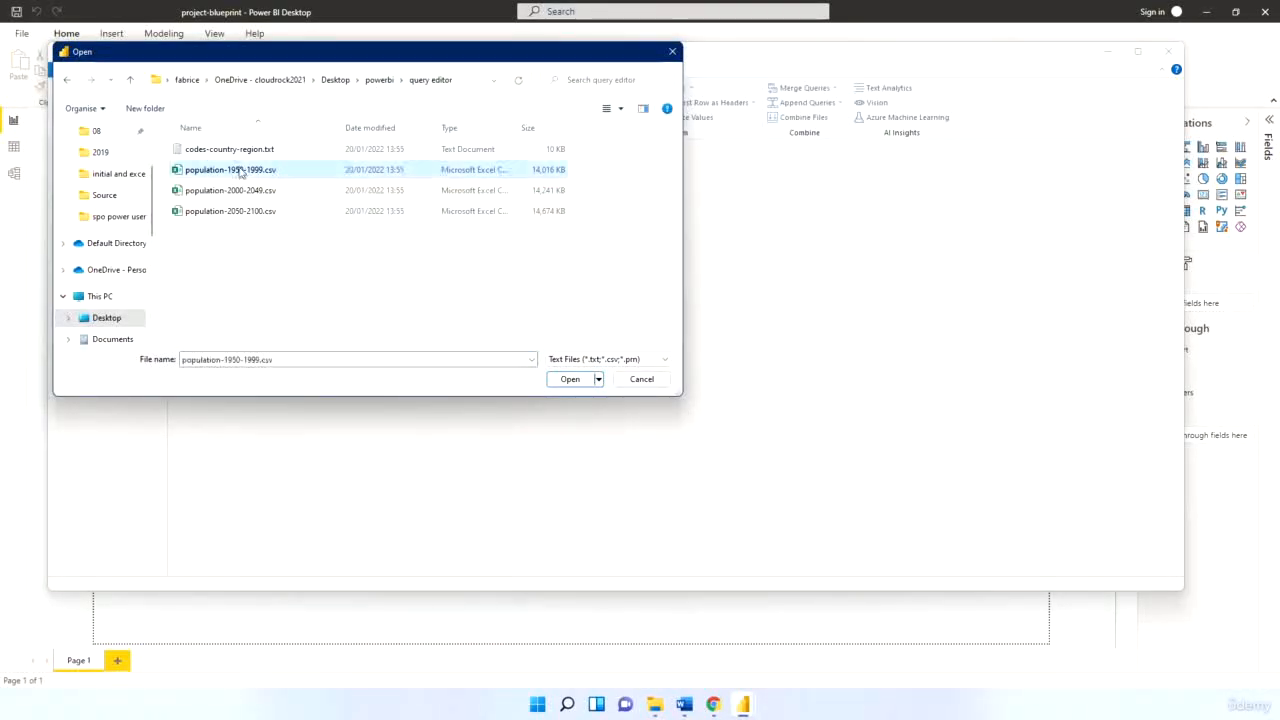
left_click(570, 379)
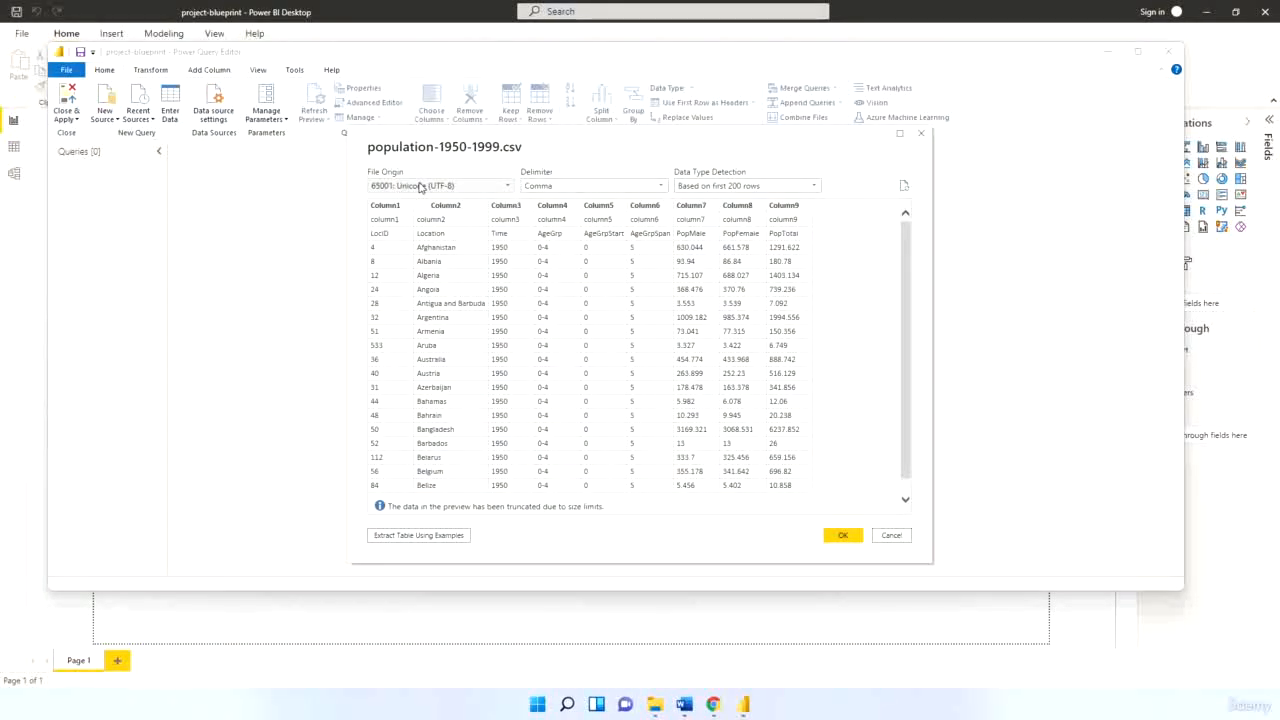
Review the delimiter and data type detection choices, keep Comma and Based on first 200 rows, and import the table
left_click(656, 188)
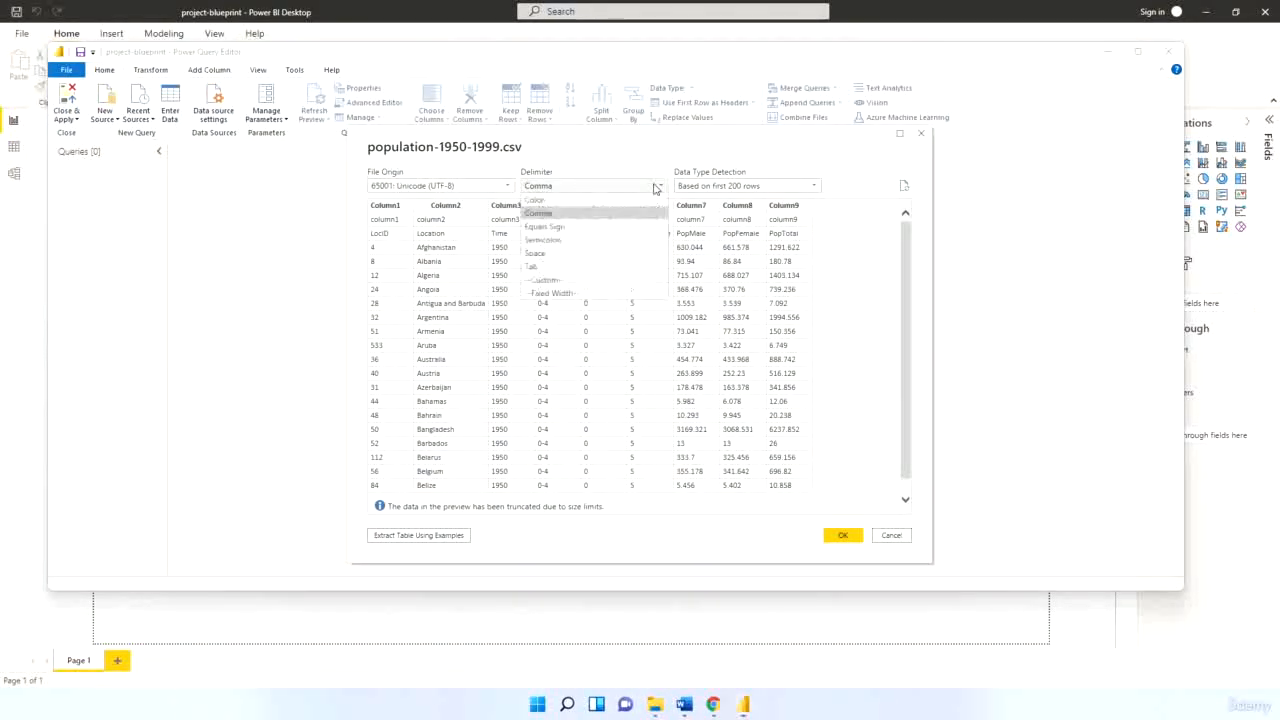
left_click(657, 186)
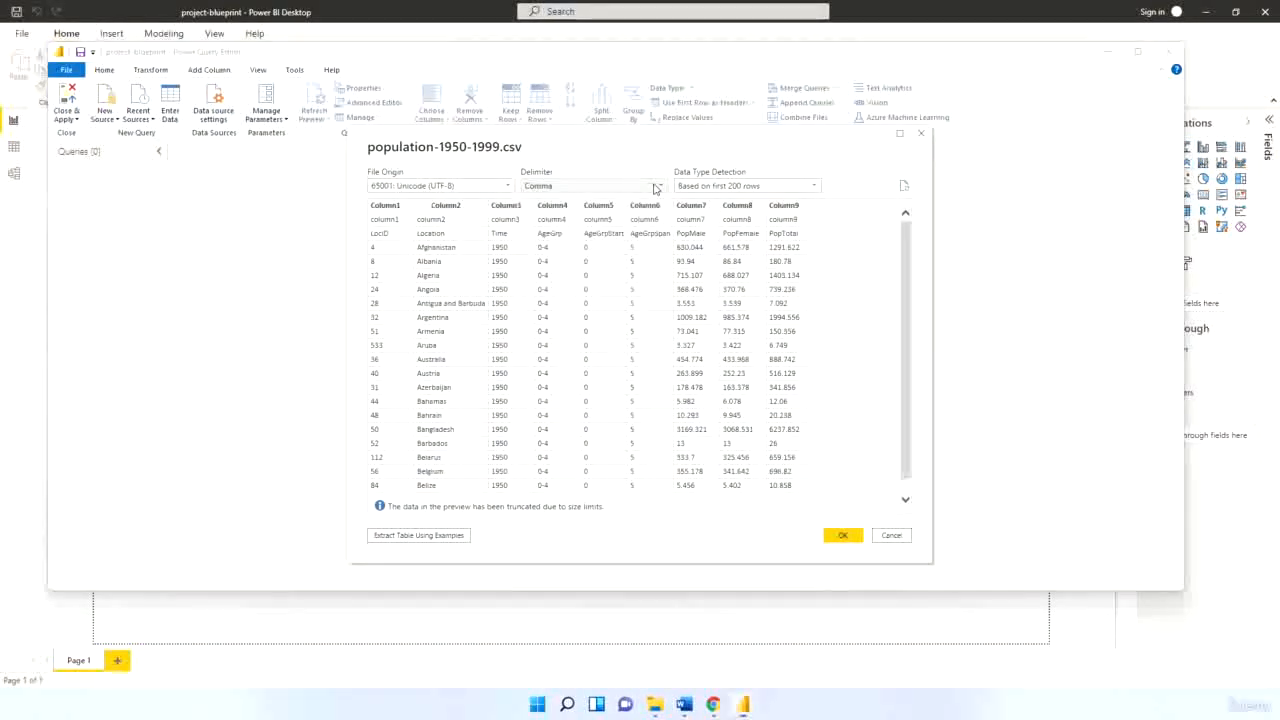
left_click(762, 187)
left_click(762, 187)
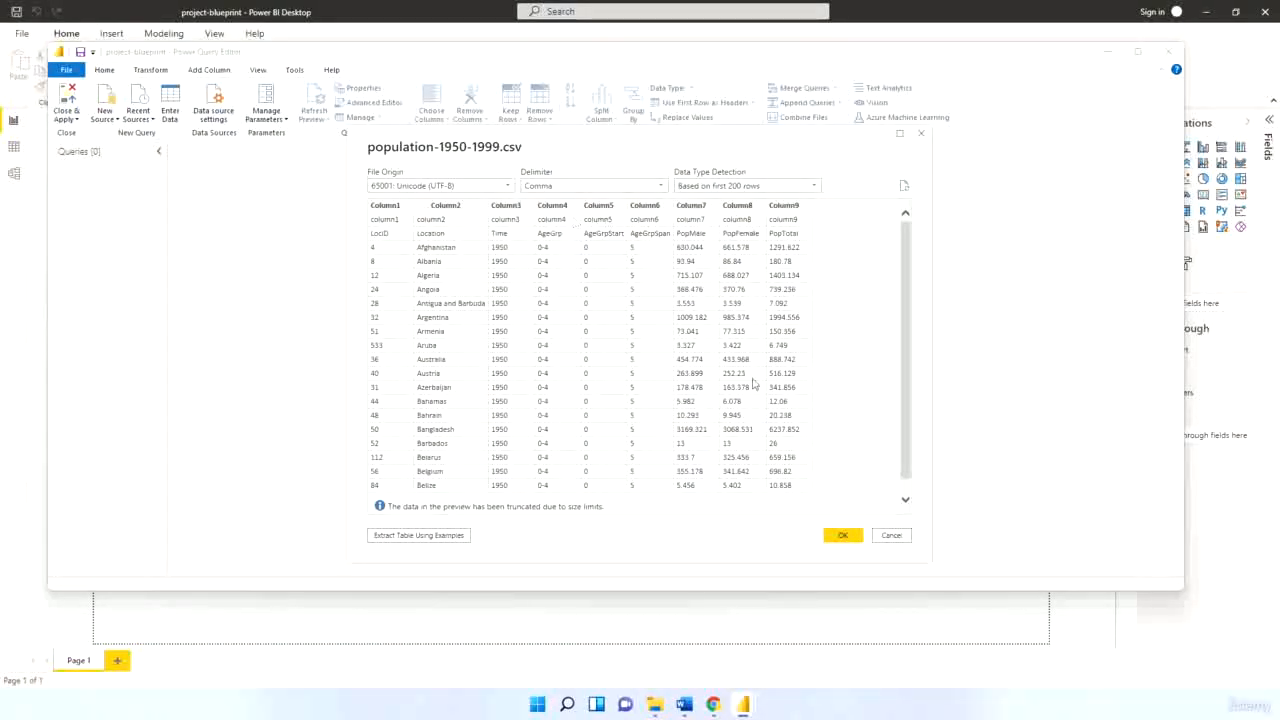
left_click(842, 536)
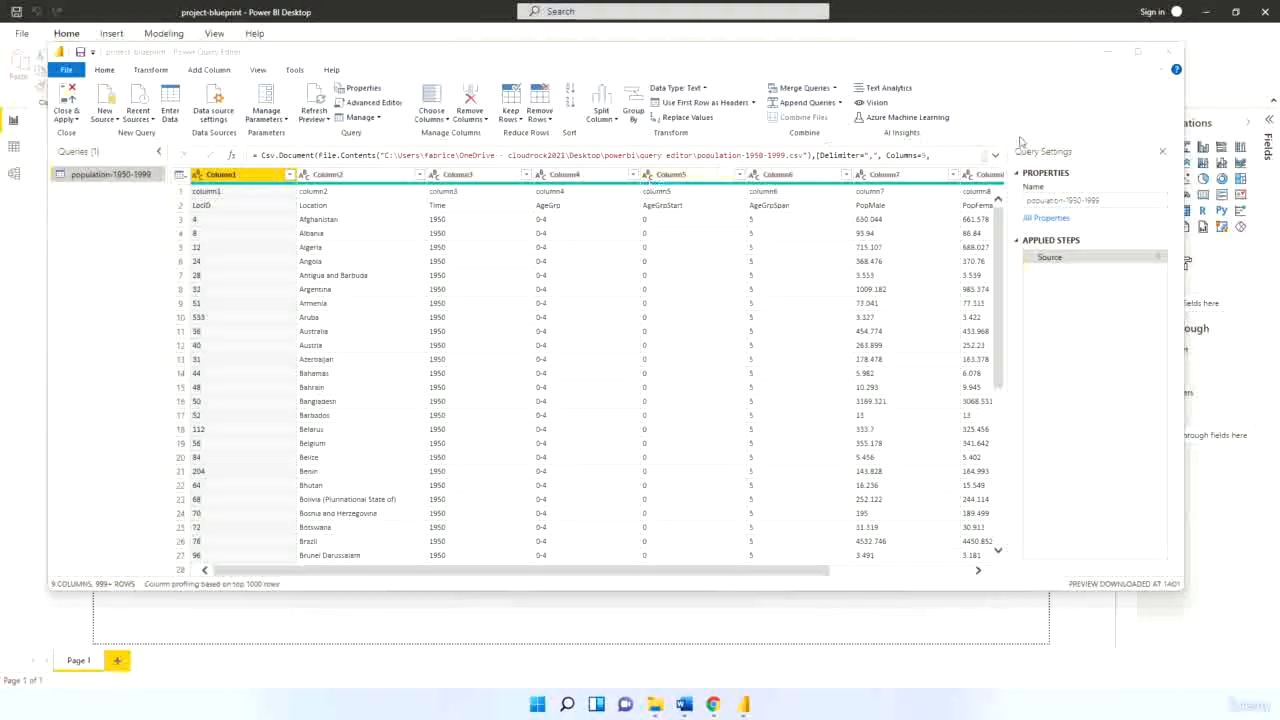
Examine the settings of the population-1950-1999 query's Source step and cancel without changes
left_click(1166, 261)
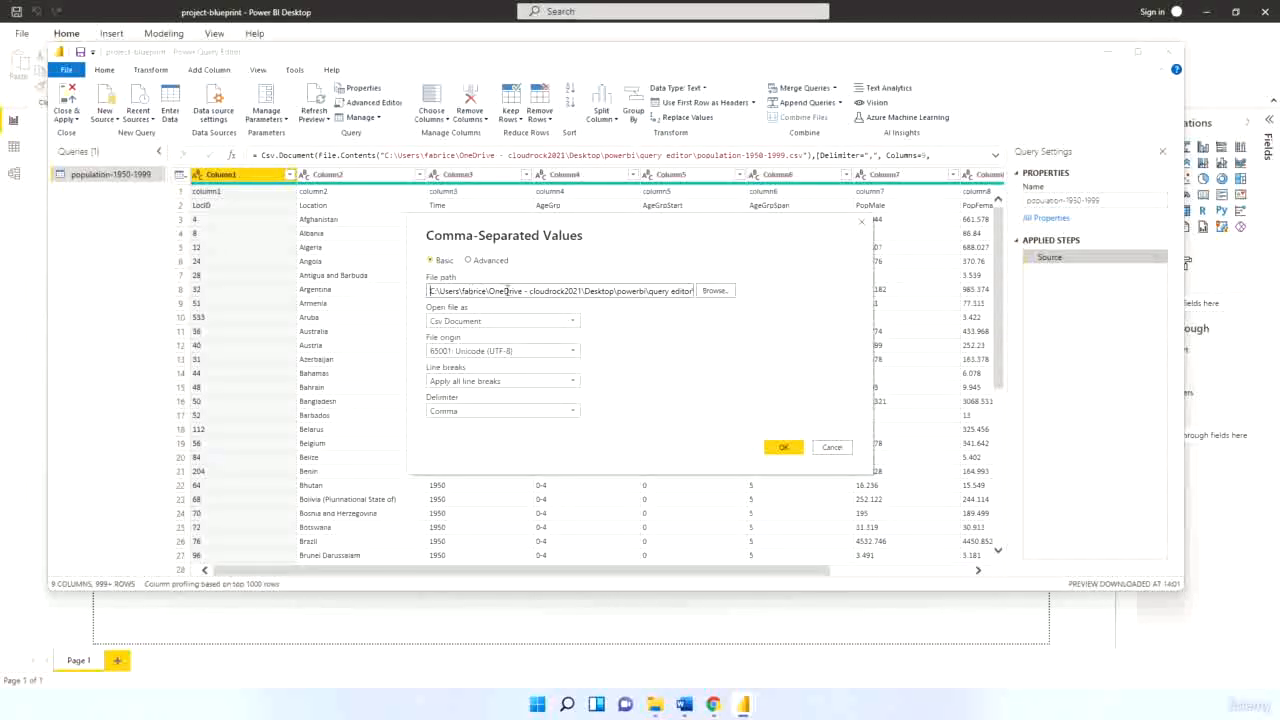
left_click(833, 447)
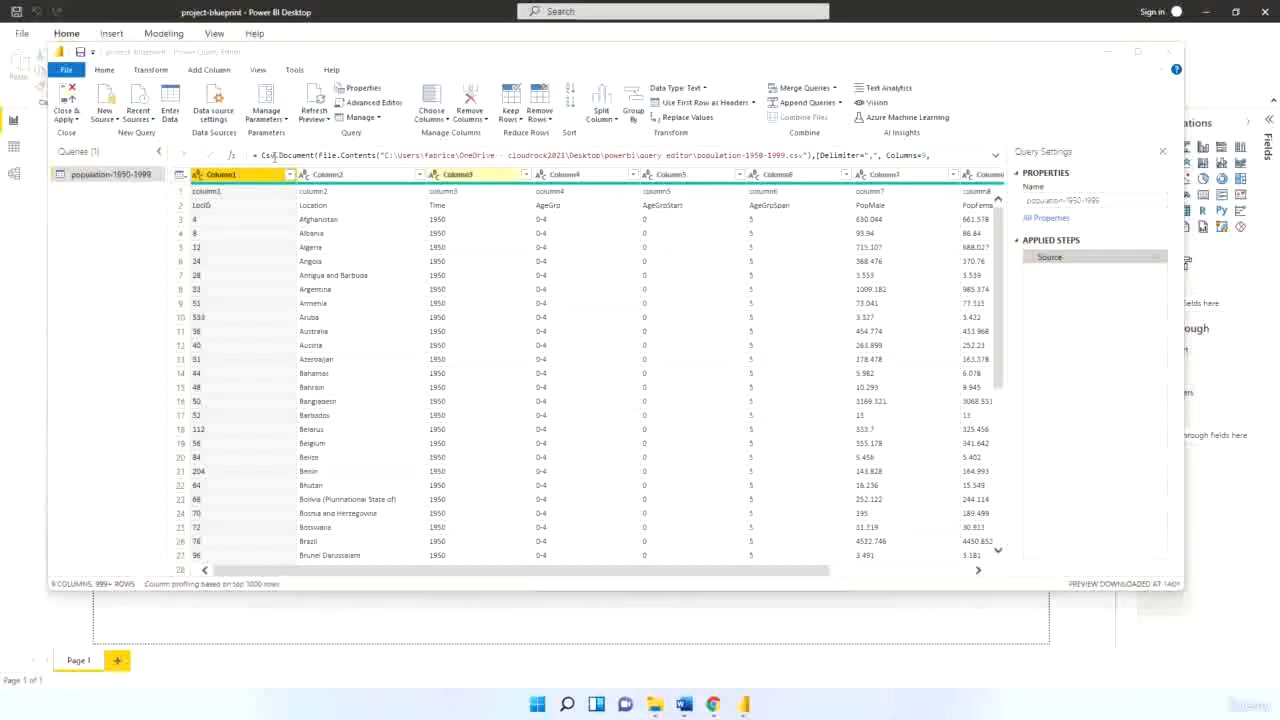
Import population-2000-2049.csv from the query editor folder as a new Text/CSV query, keeping the default import settings
left_click(106, 117)
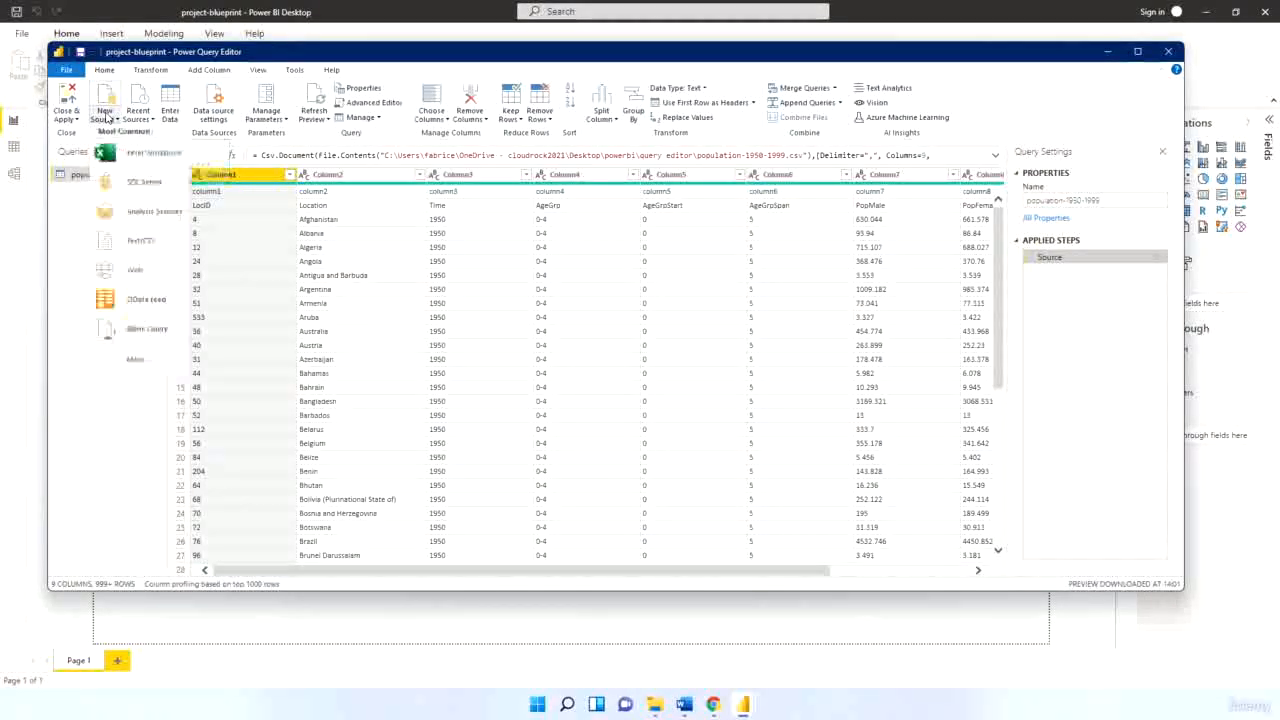
left_click(150, 240)
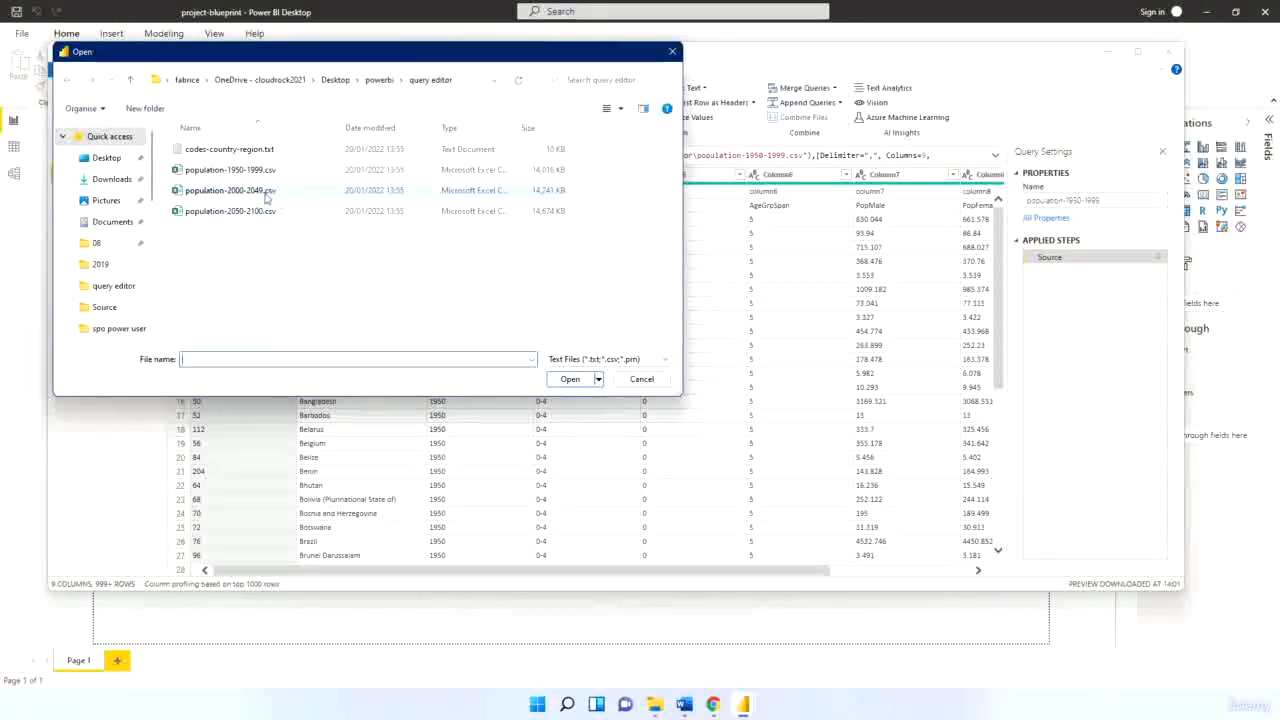
double_click(234, 192)
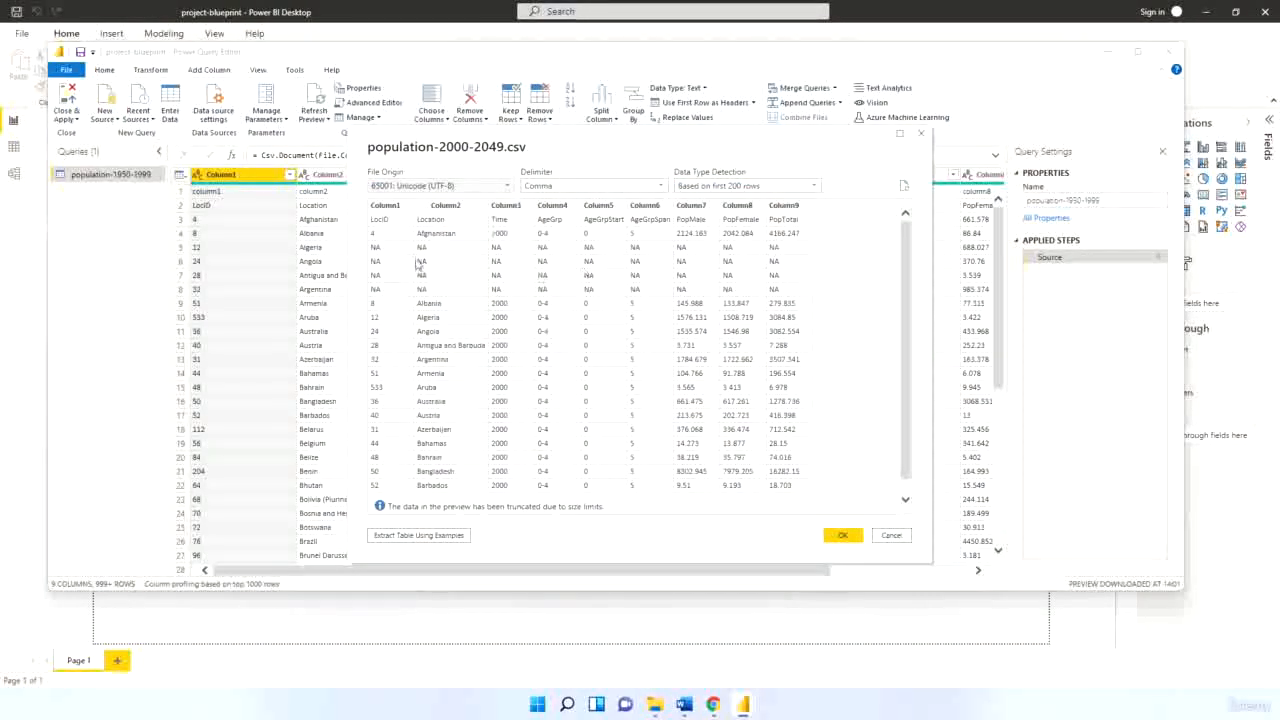
left_click(842, 536)
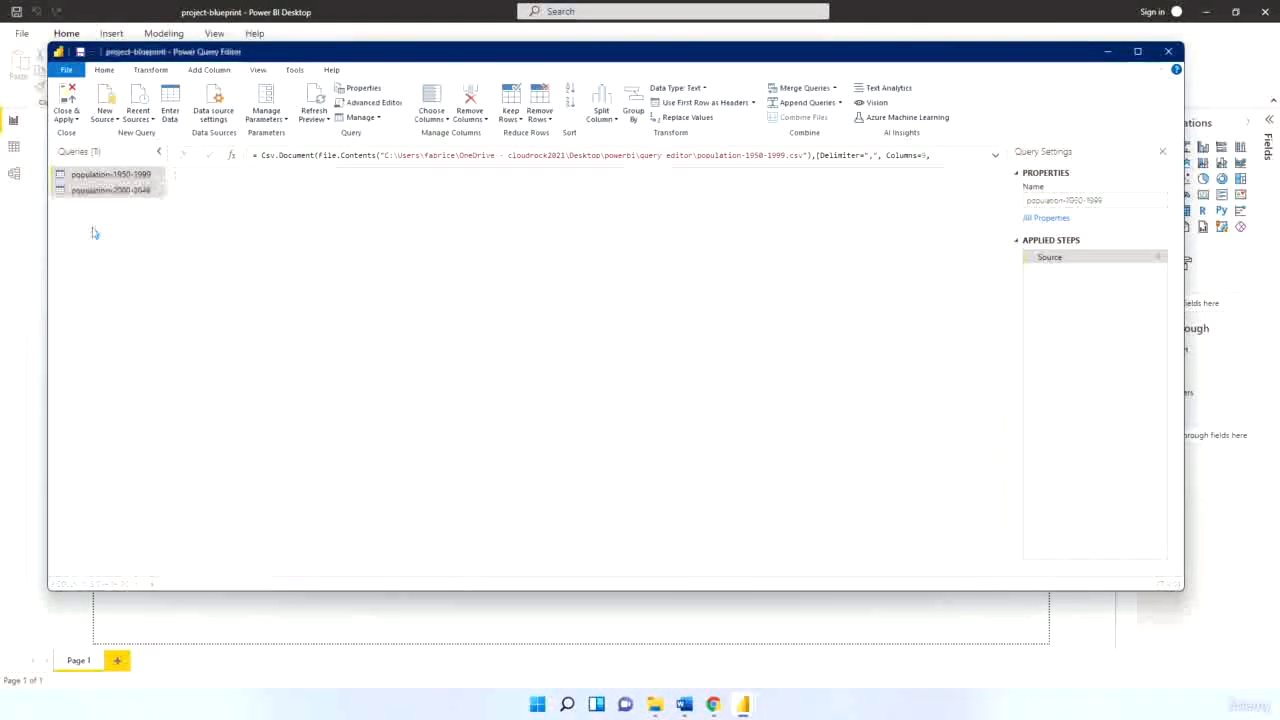
Add population-2050-2100.csv from the same folder as another Text/CSV query with the default settings
left_click(104, 118)
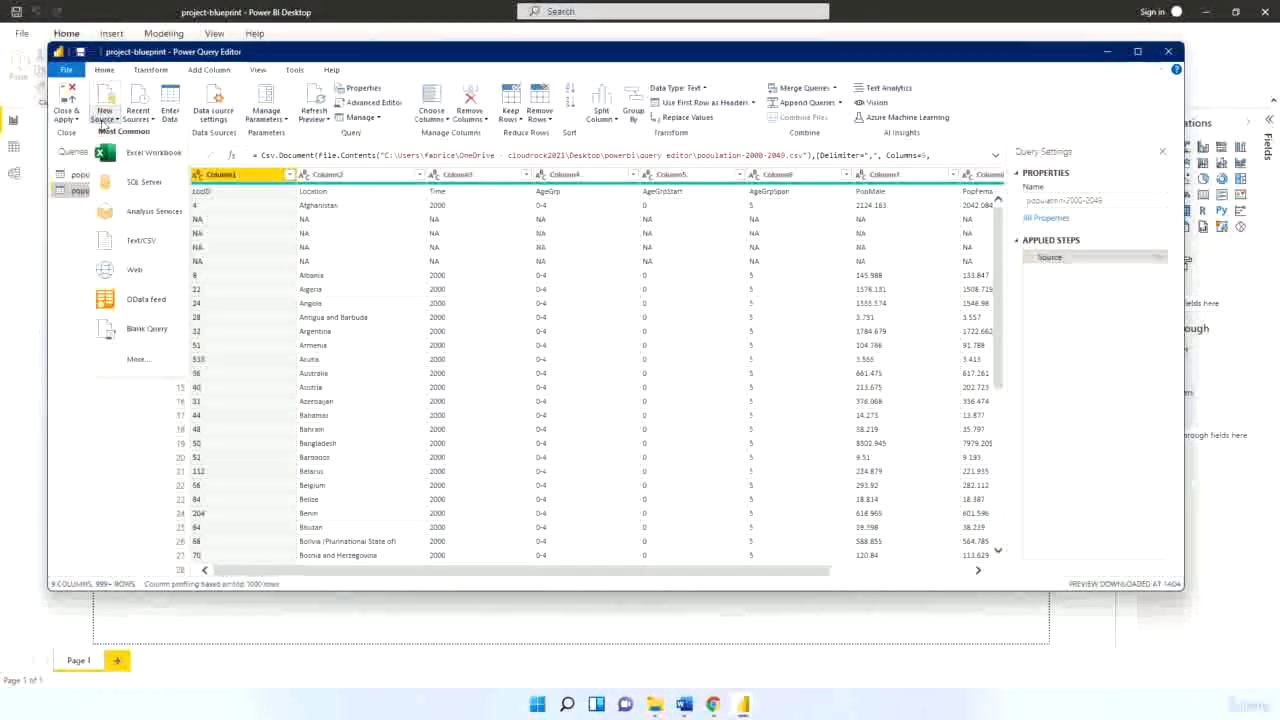
left_click(140, 241)
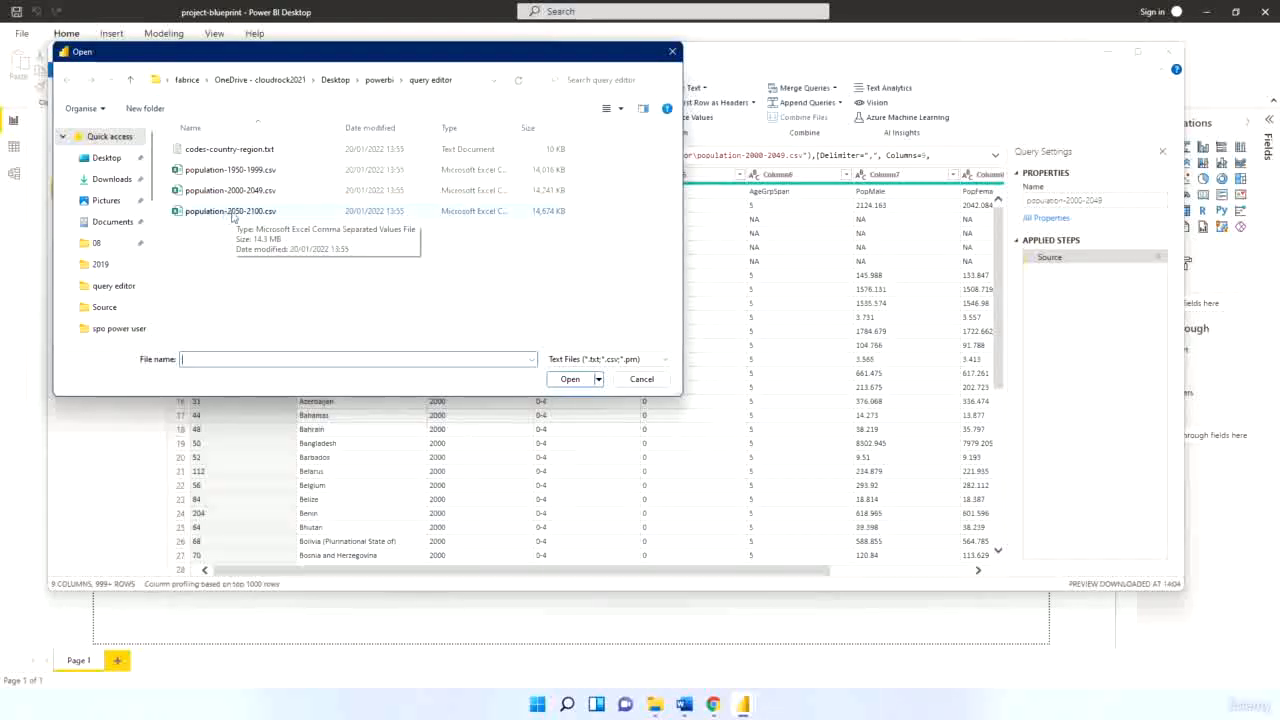
key("Escape")
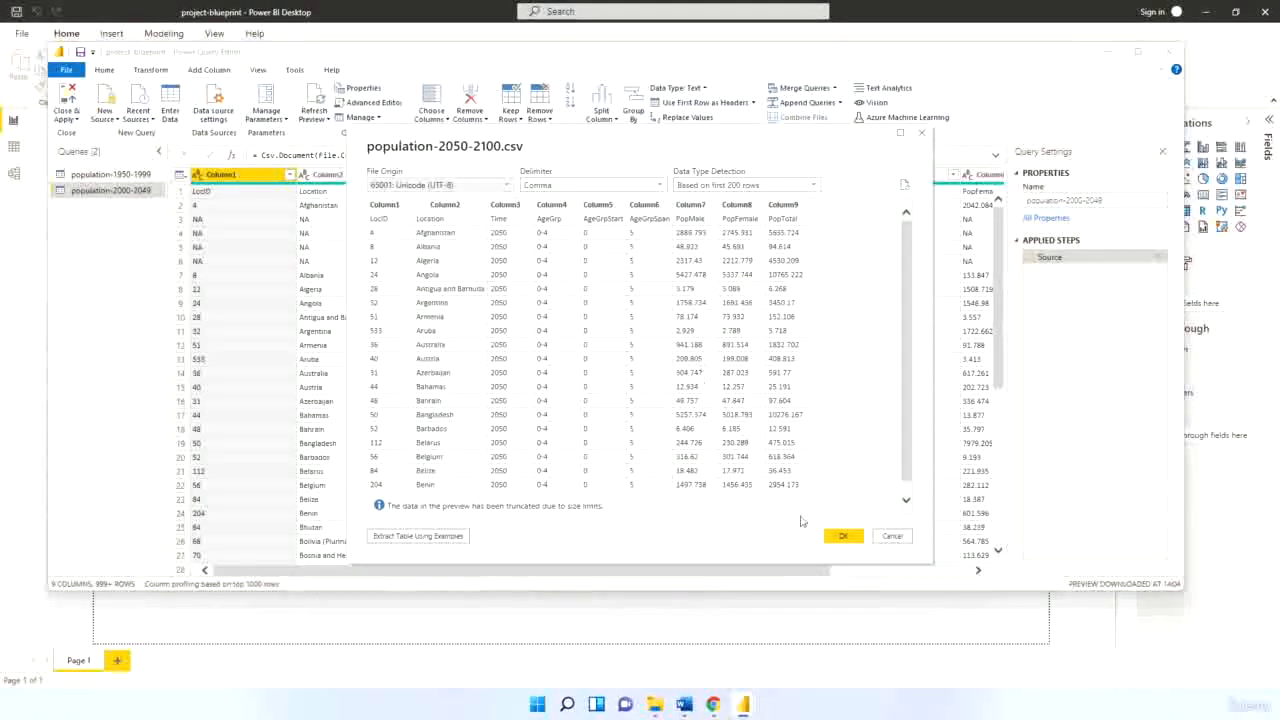
left_click(843, 534)
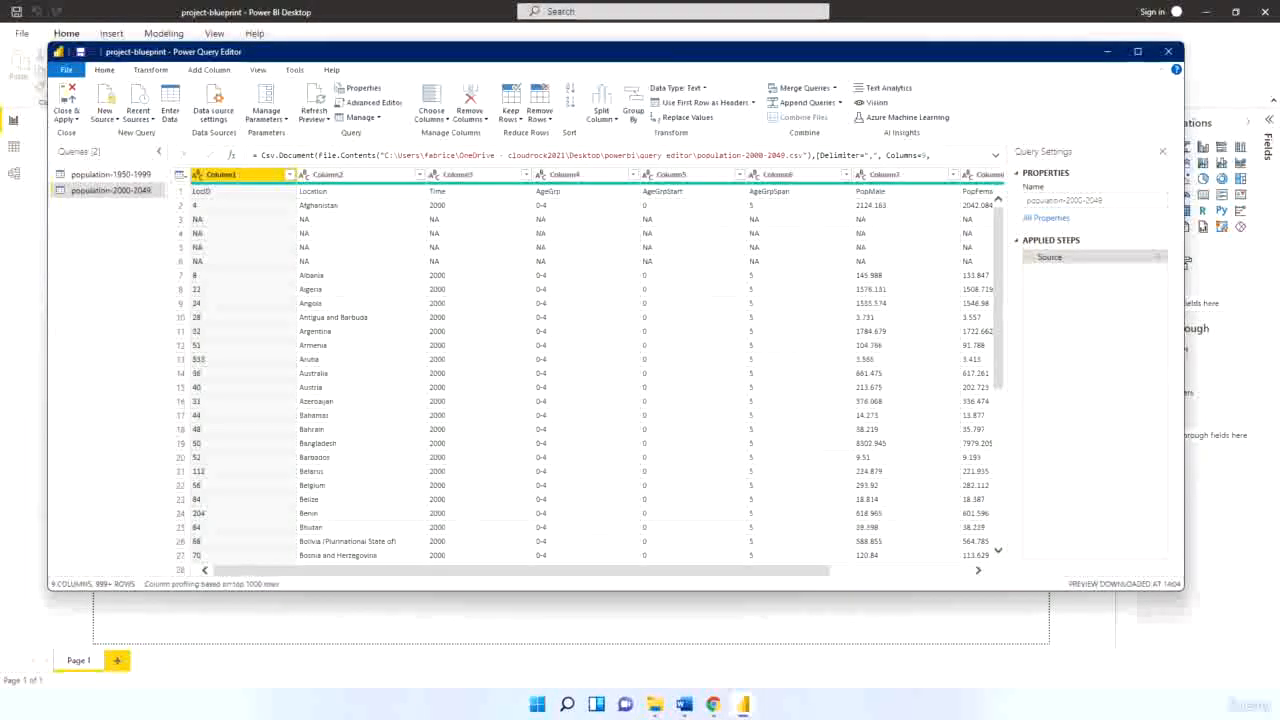
Check the first two rows of the population-1950-1999 query and remove its top 1 row
left_click(105, 175)
left_click(180, 190)
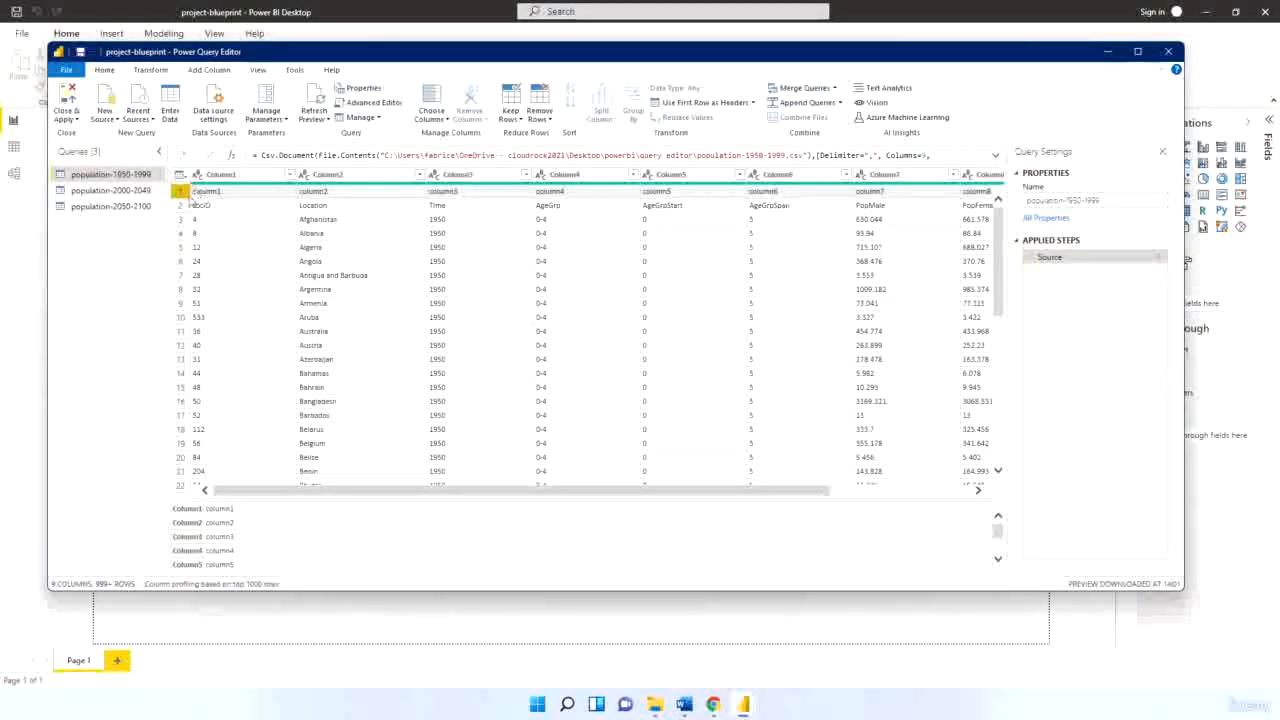
left_click(182, 206)
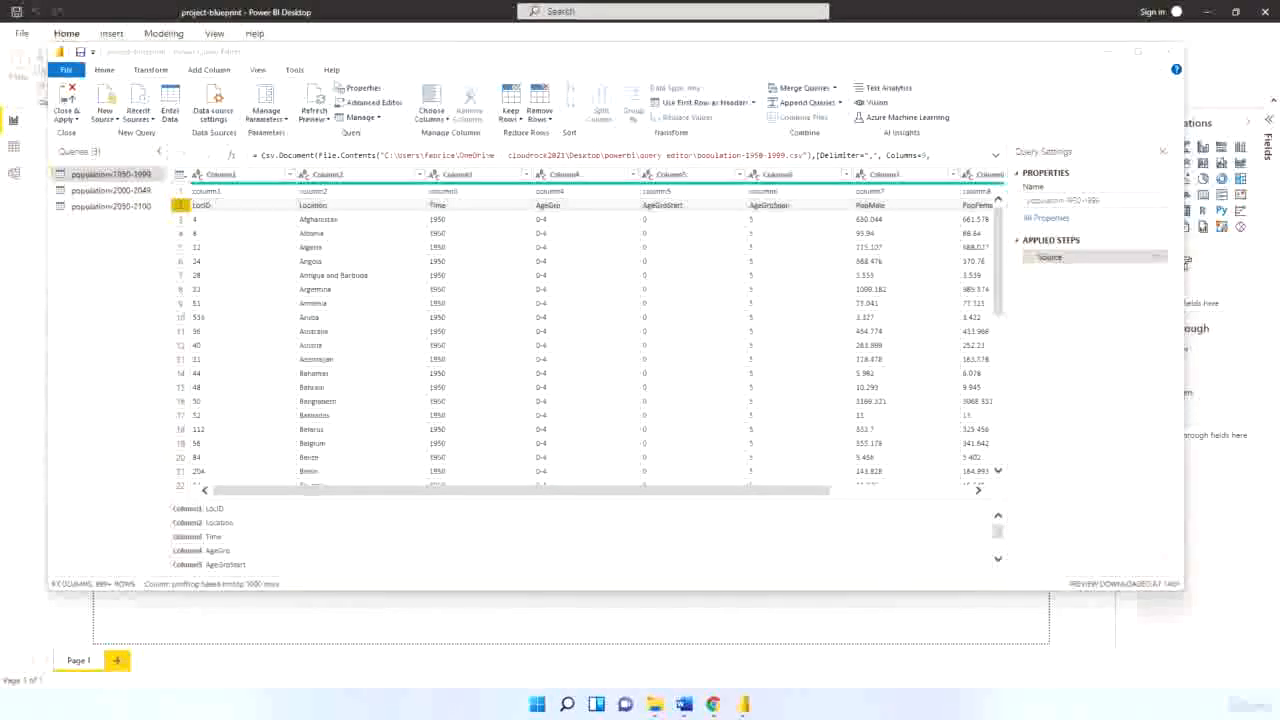
left_click(180, 191)
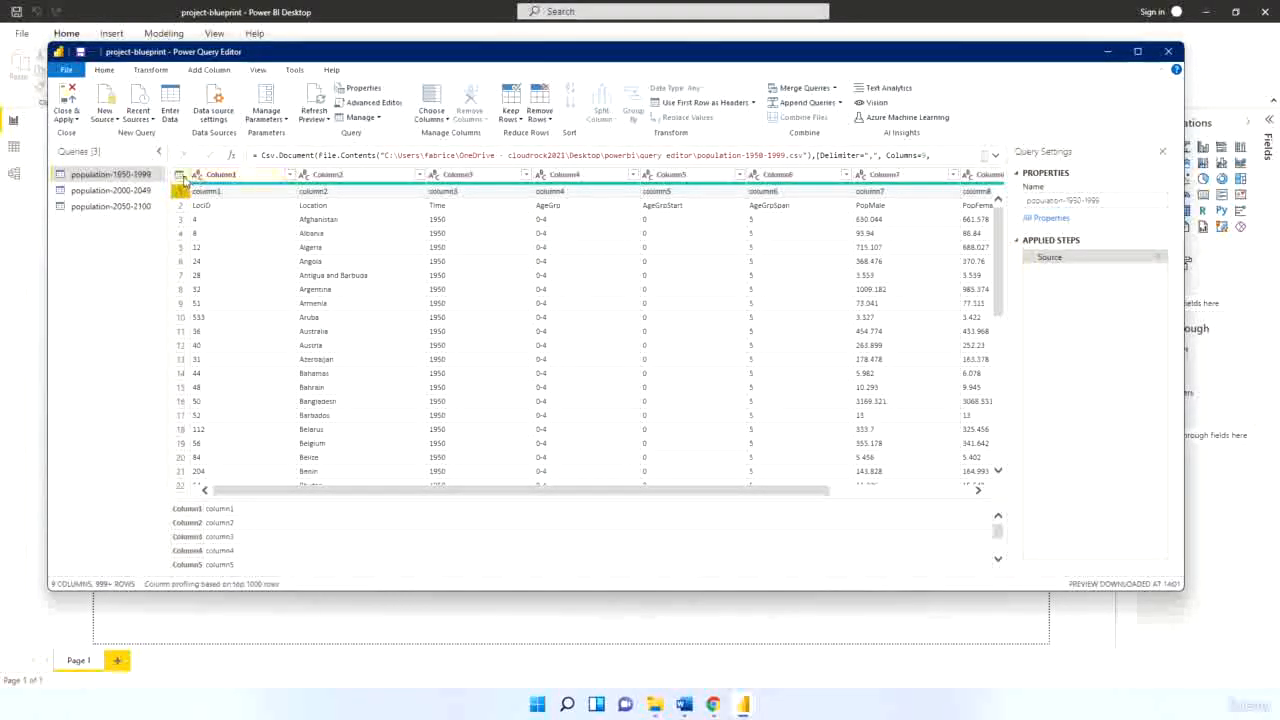
left_click(181, 176)
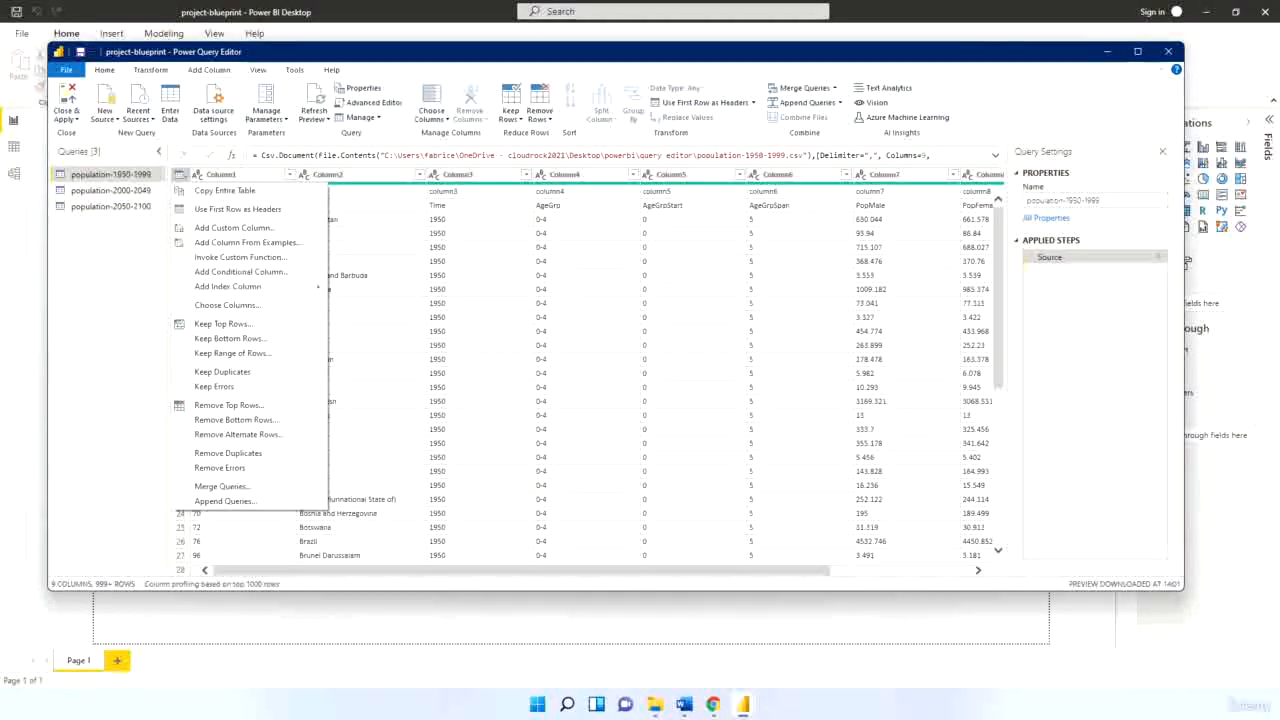
left_click(400, 620)
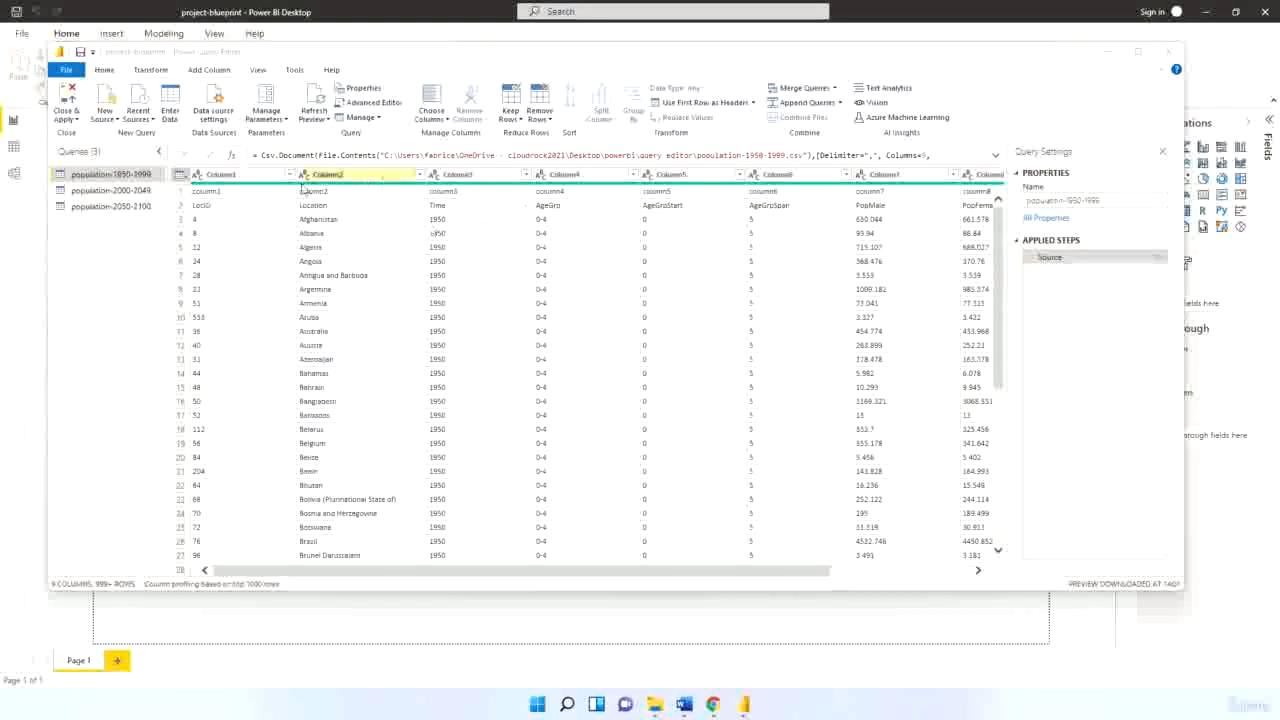
left_click(180, 176)
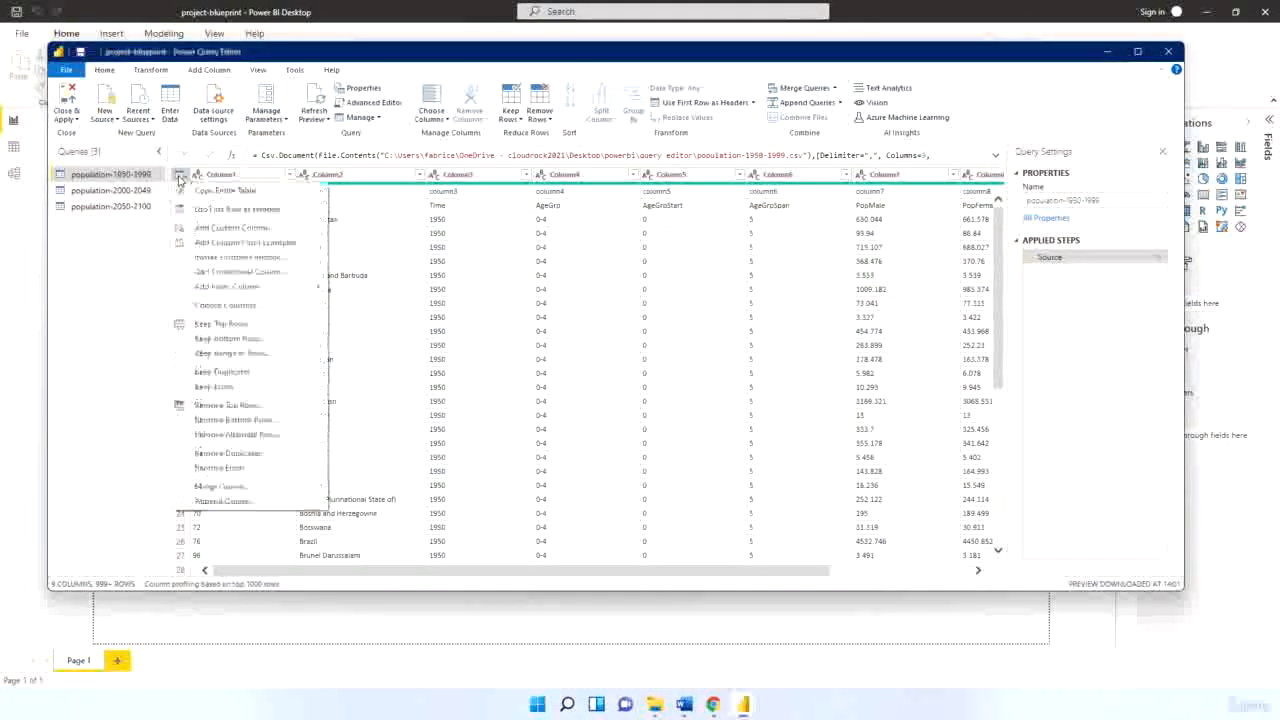
left_click(243, 406)
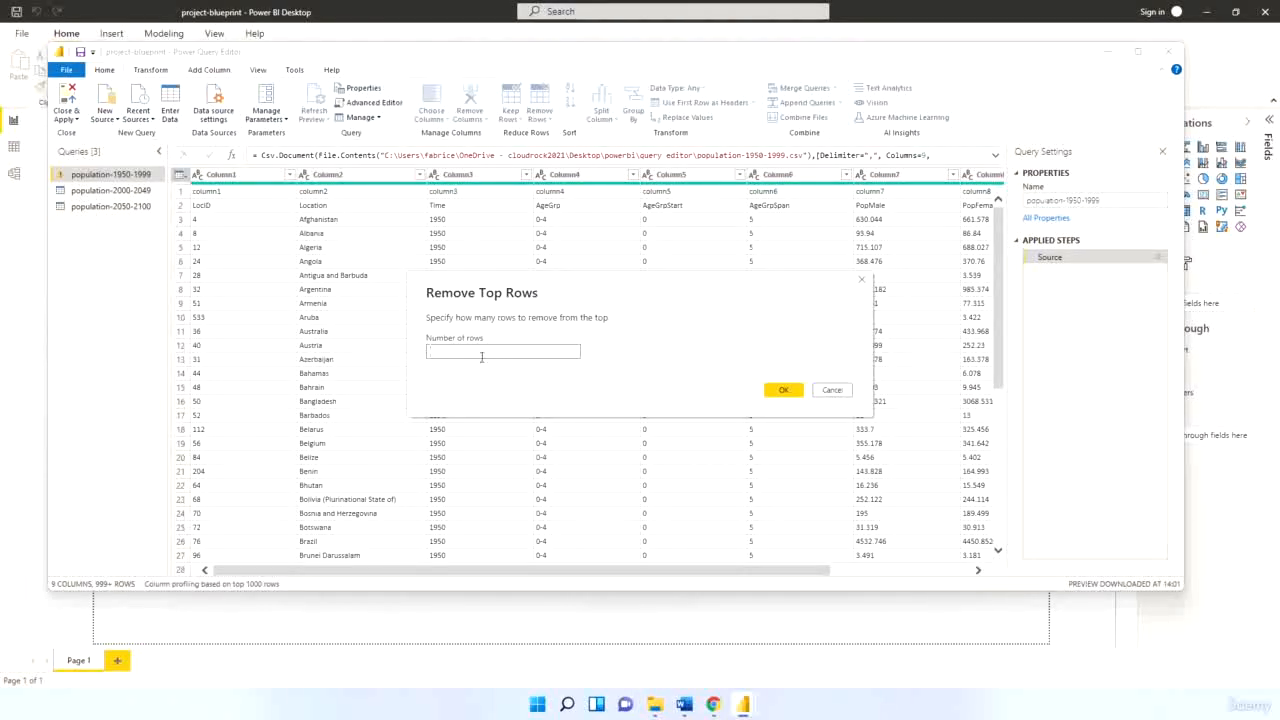
type("1")
left_click(782, 389)
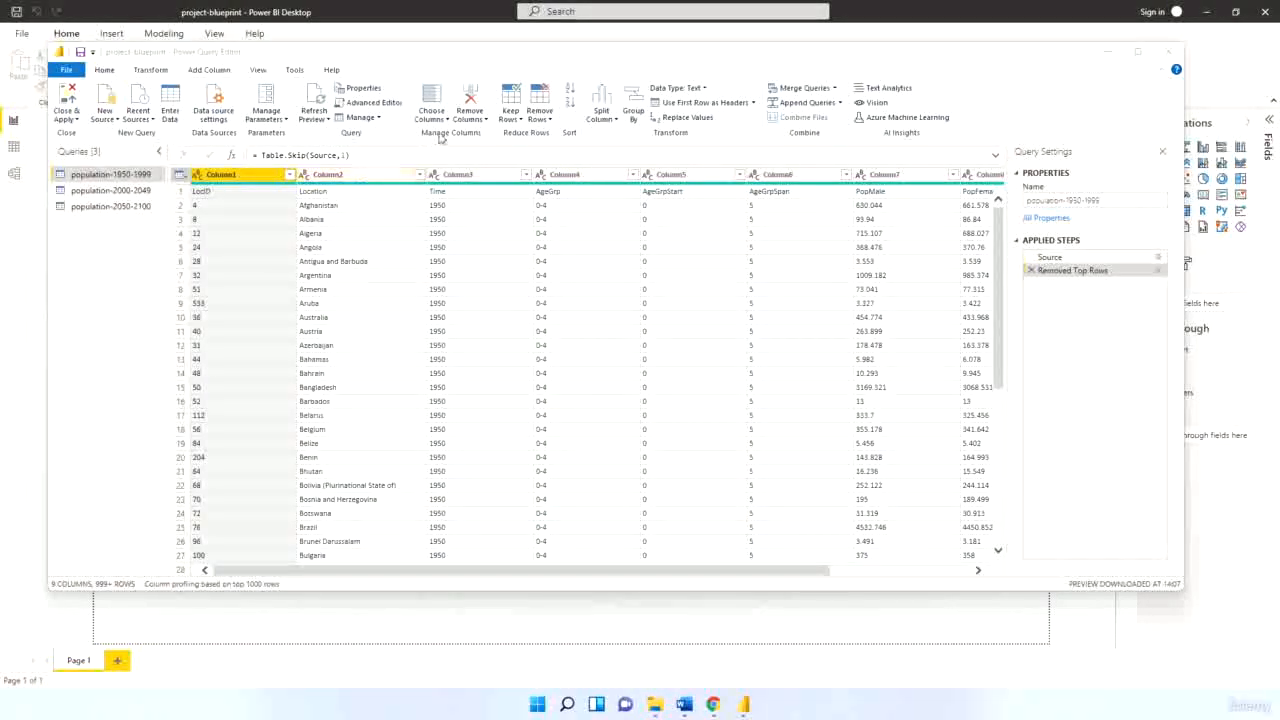
Try removing alternate rows with first row 1, 3 rows to remove and 5 to keep, and delete that applied step
left_click(545, 119)
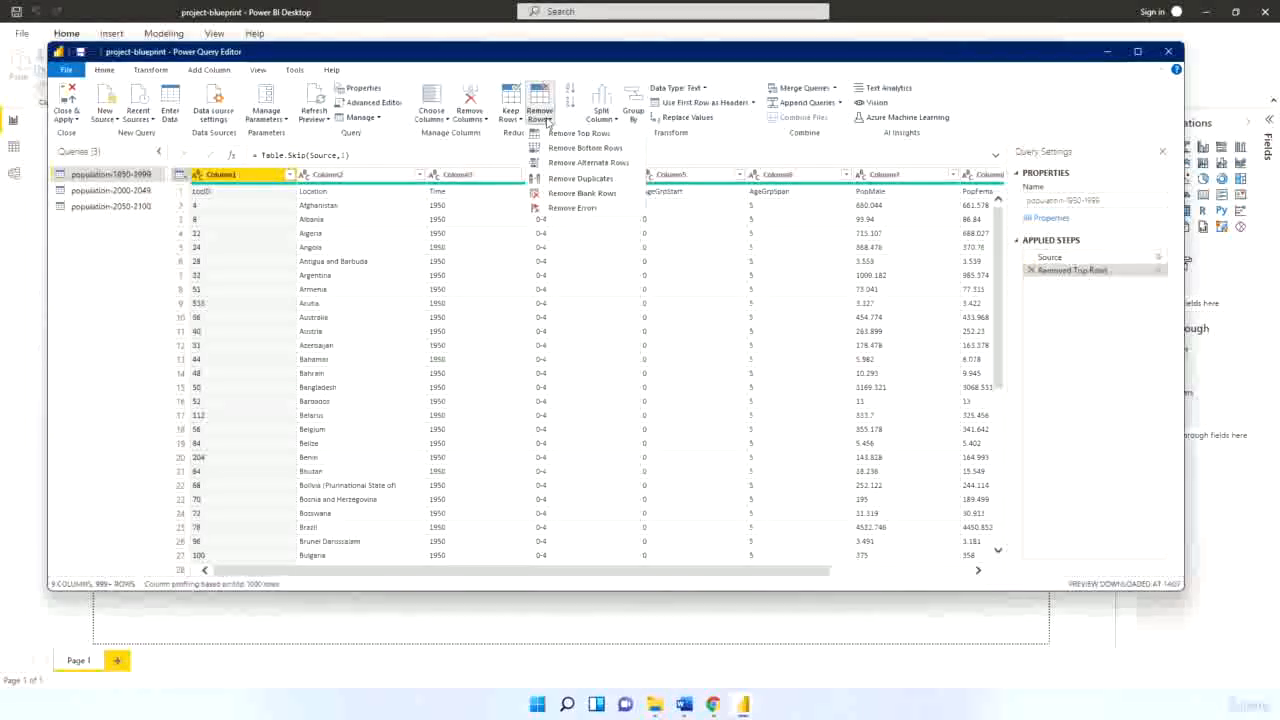
left_click(582, 163)
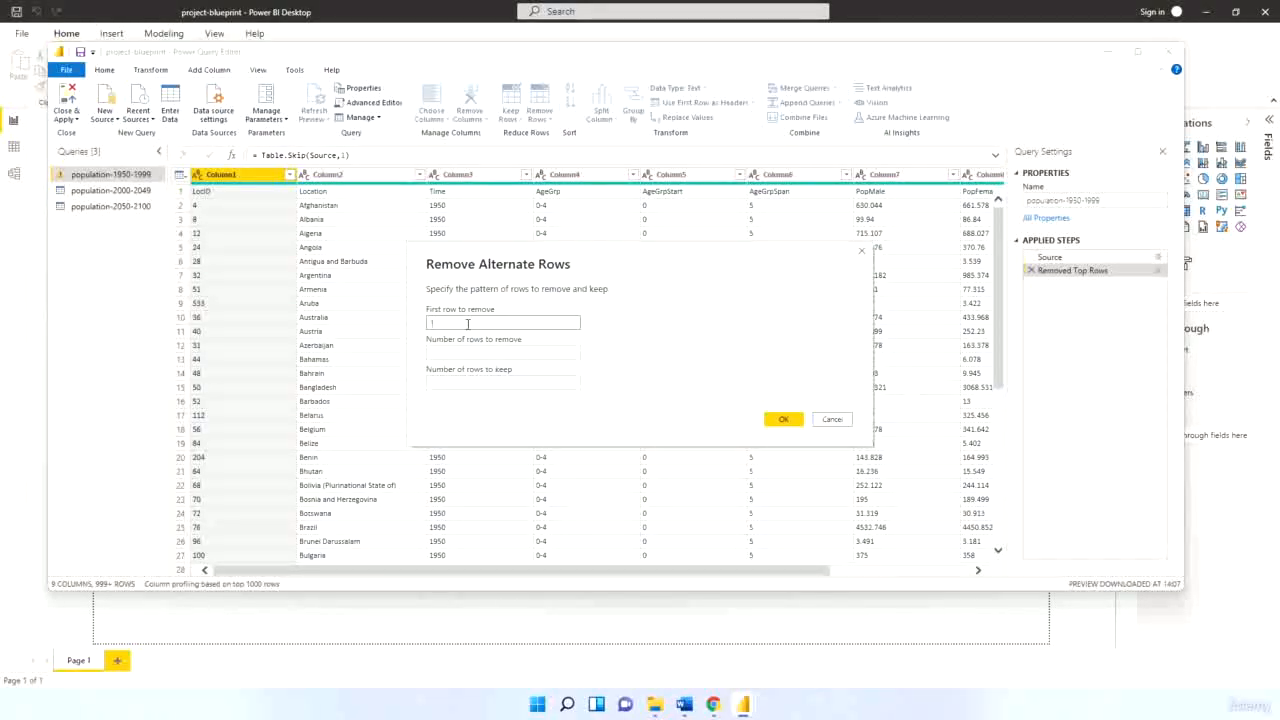
left_click(488, 352)
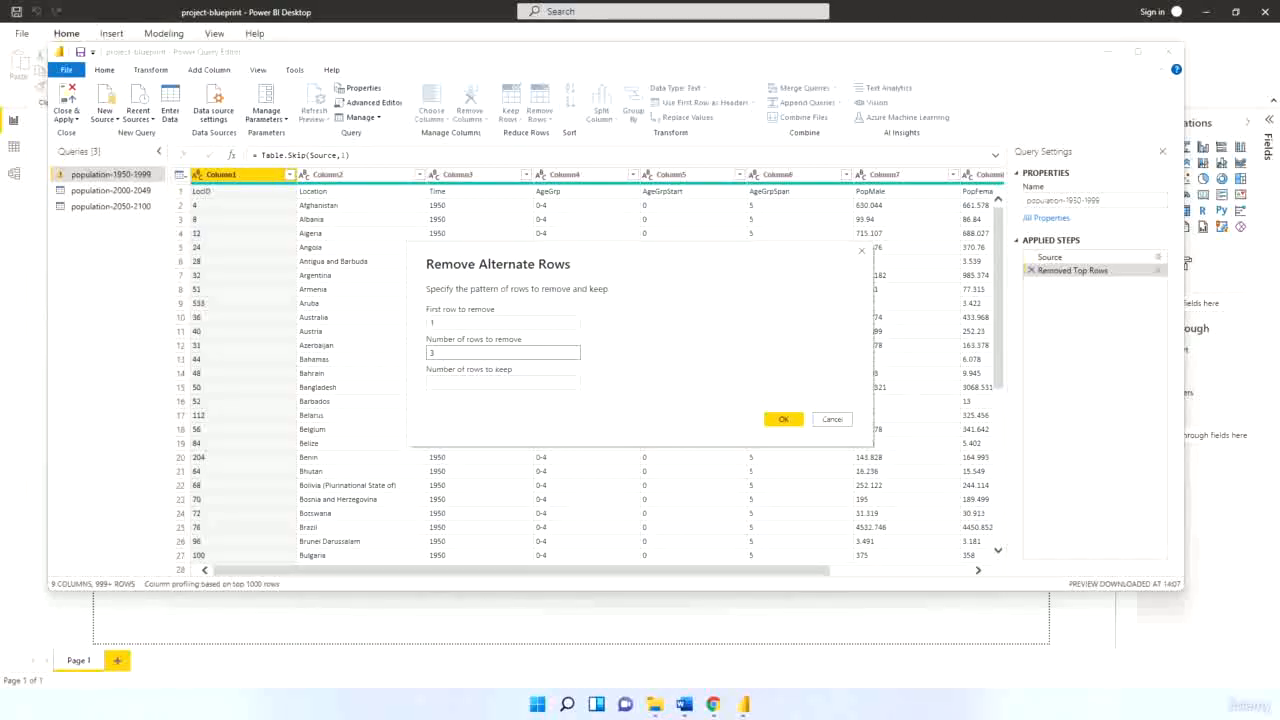
left_click(464, 381)
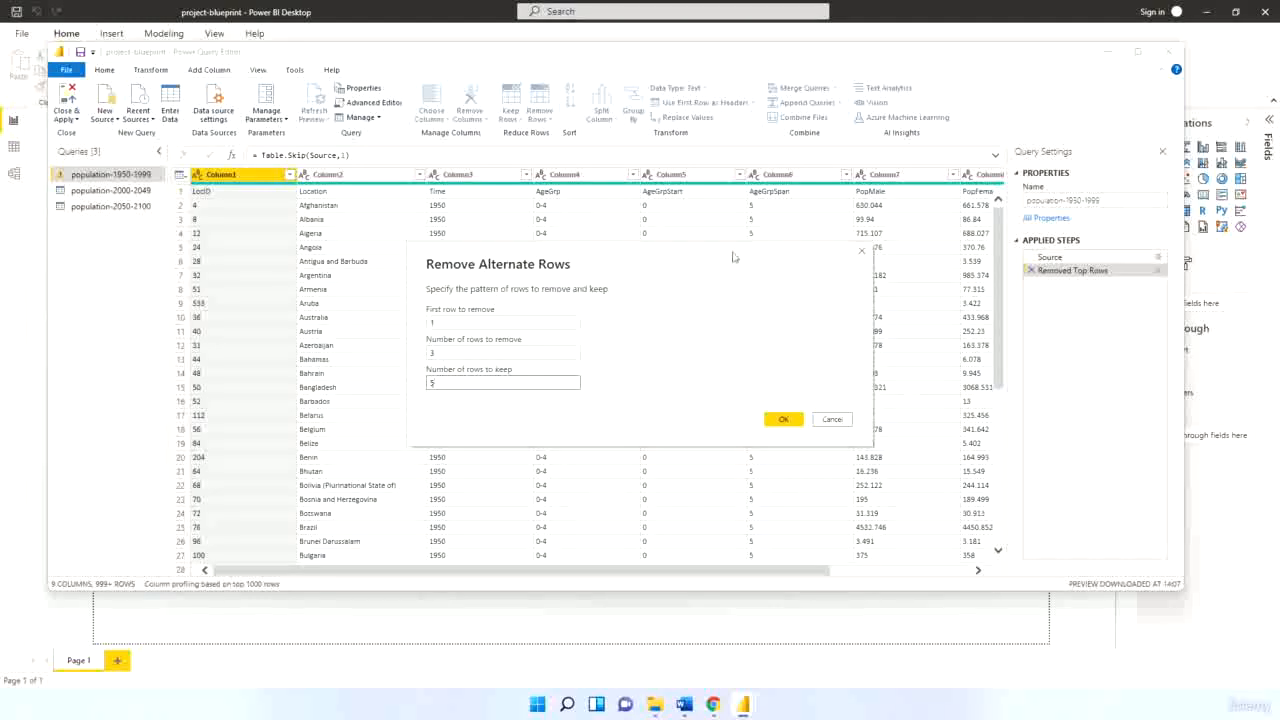
left_click(791, 422)
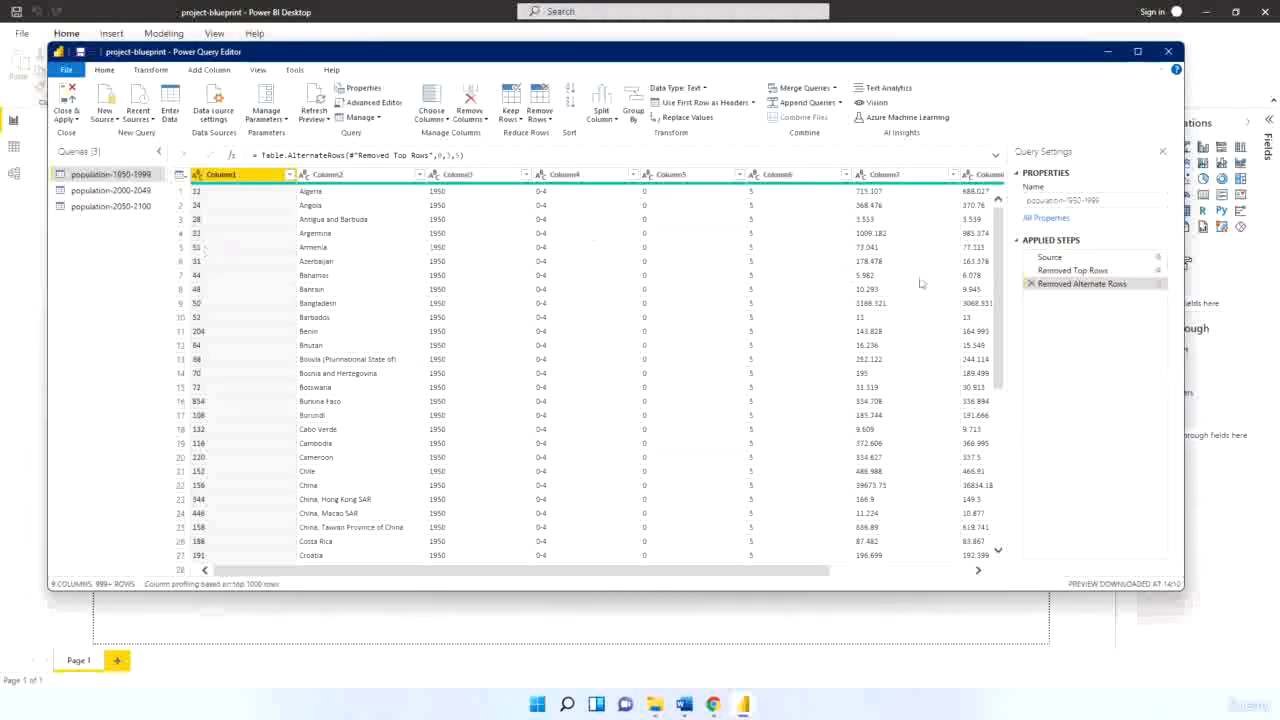
left_click(1030, 284)
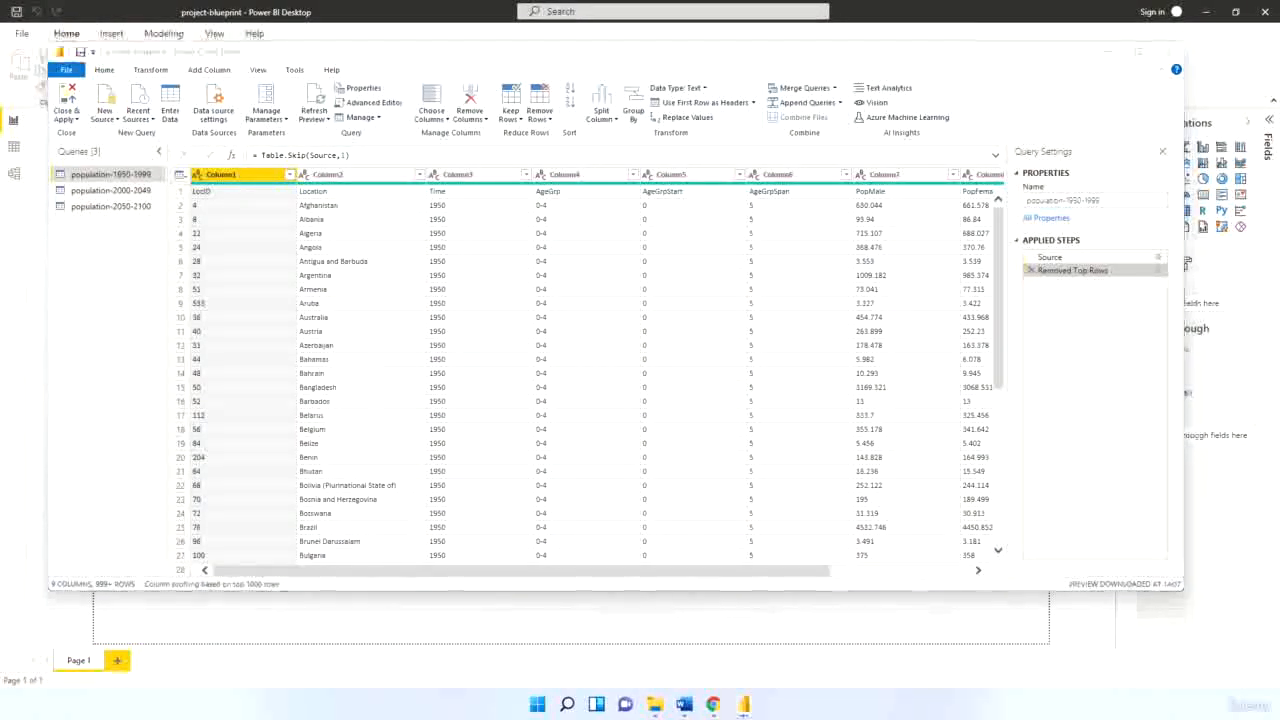
Examine the Keep Top Rows and Keep Range of Rows options for population-1950-1999, cancelling both, and inspect the first row
left_click(515, 119)
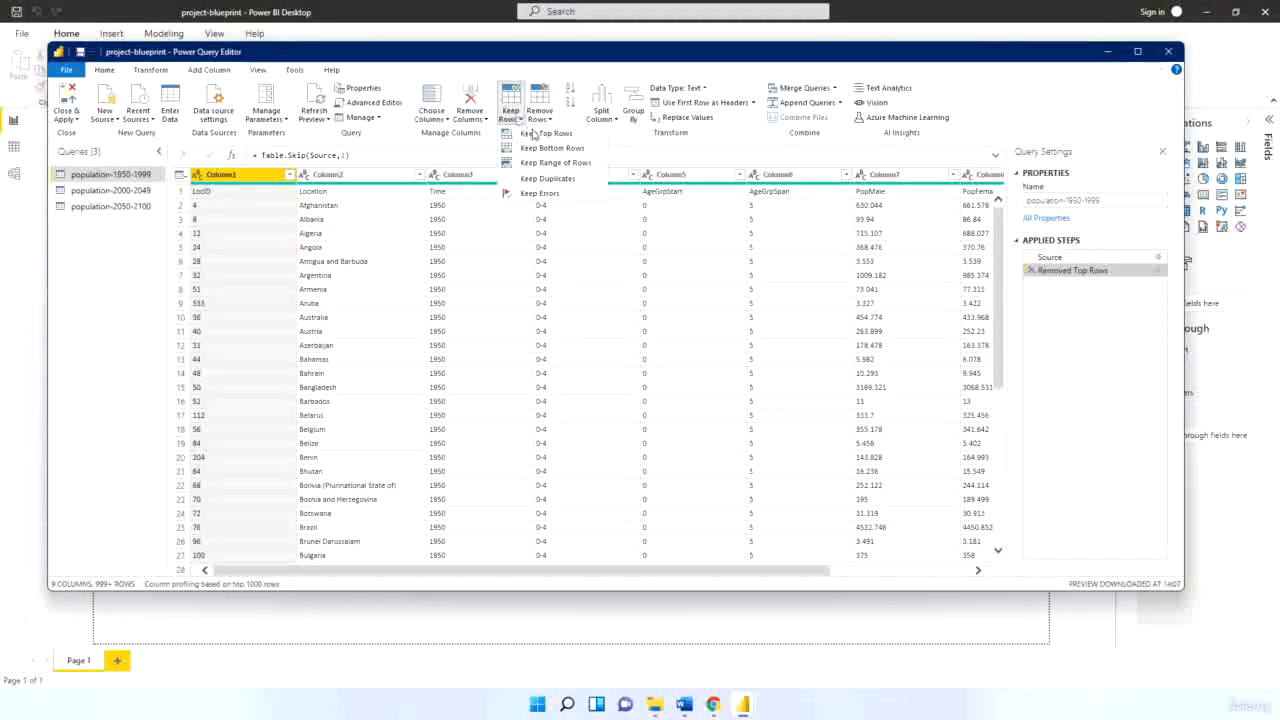
left_click(537, 134)
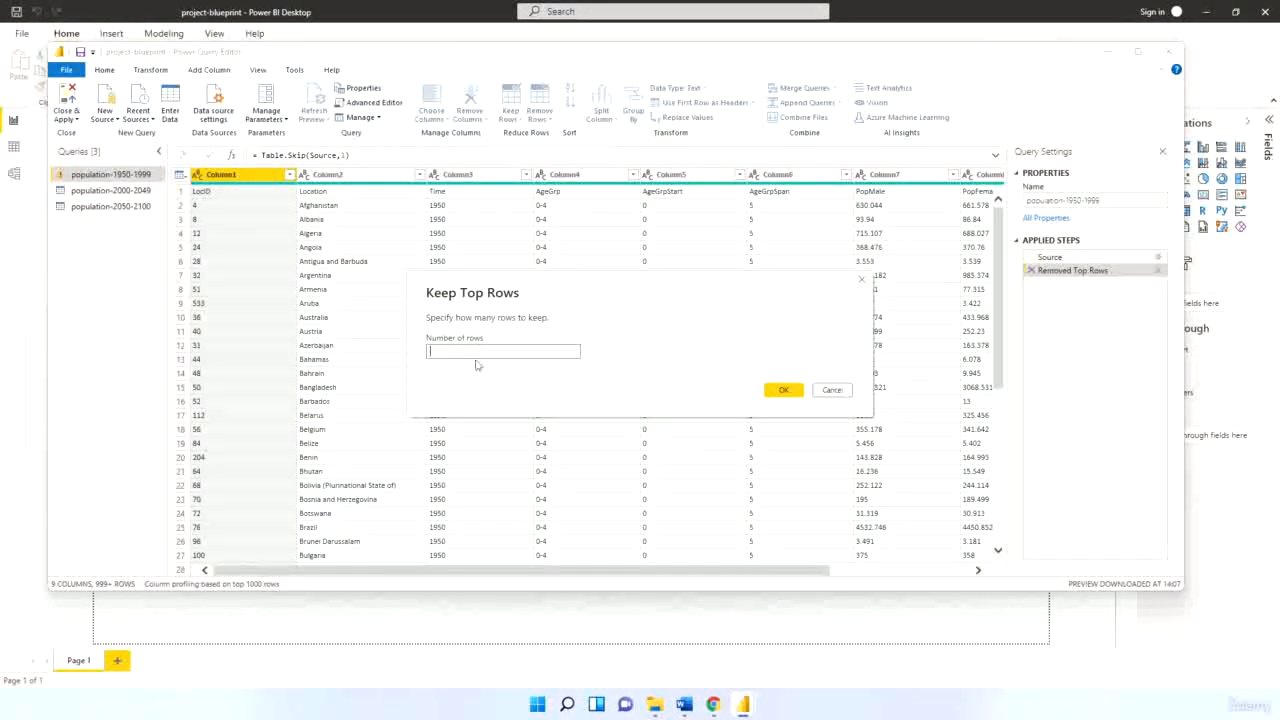
left_click(847, 390)
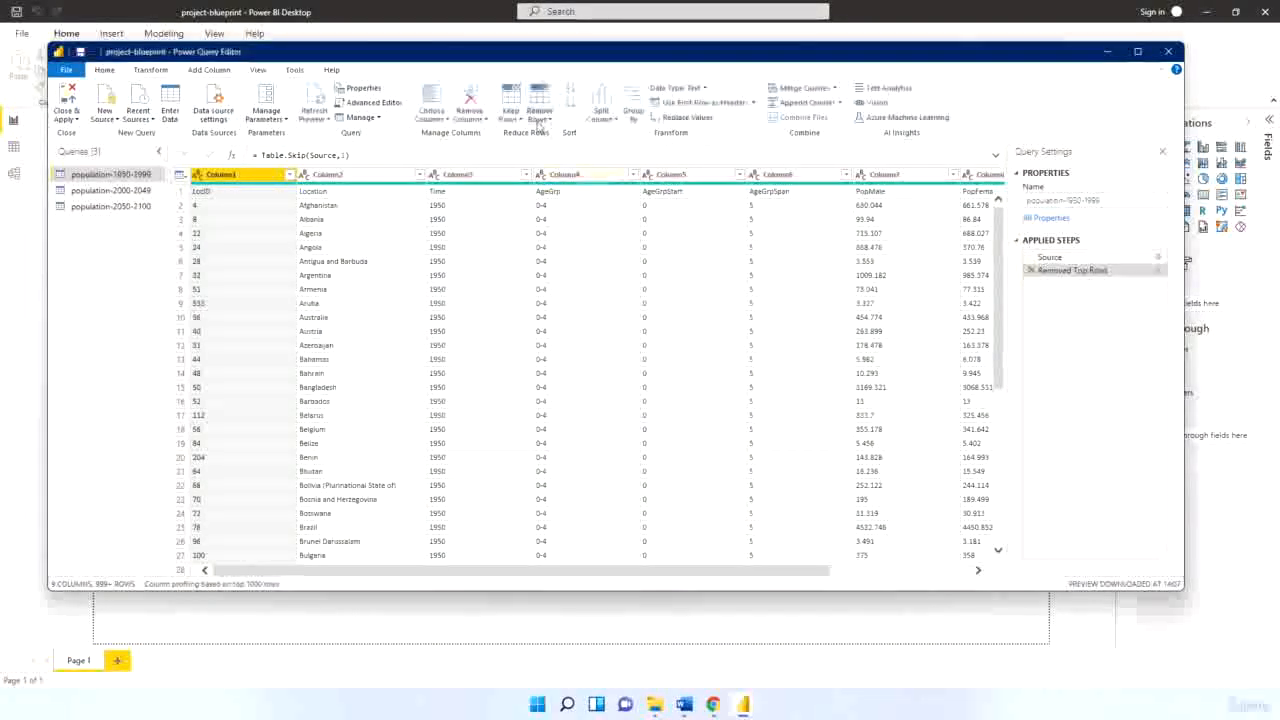
left_click(512, 121)
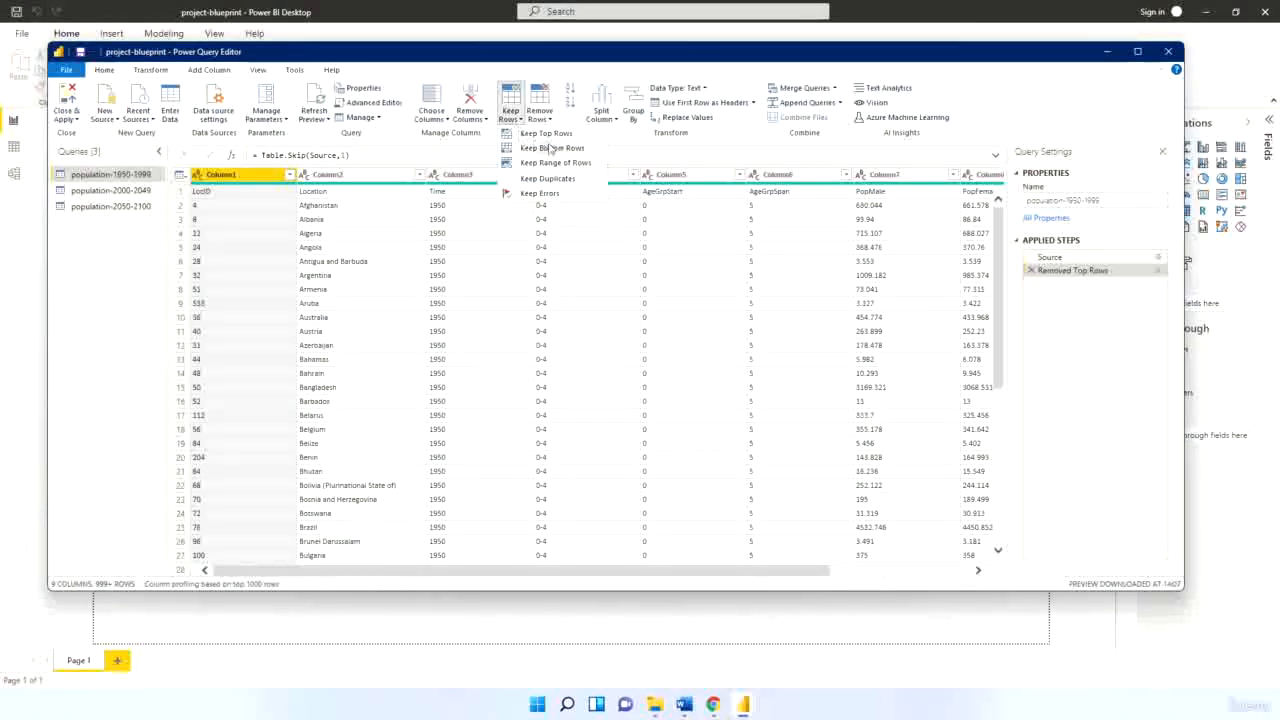
left_click(555, 162)
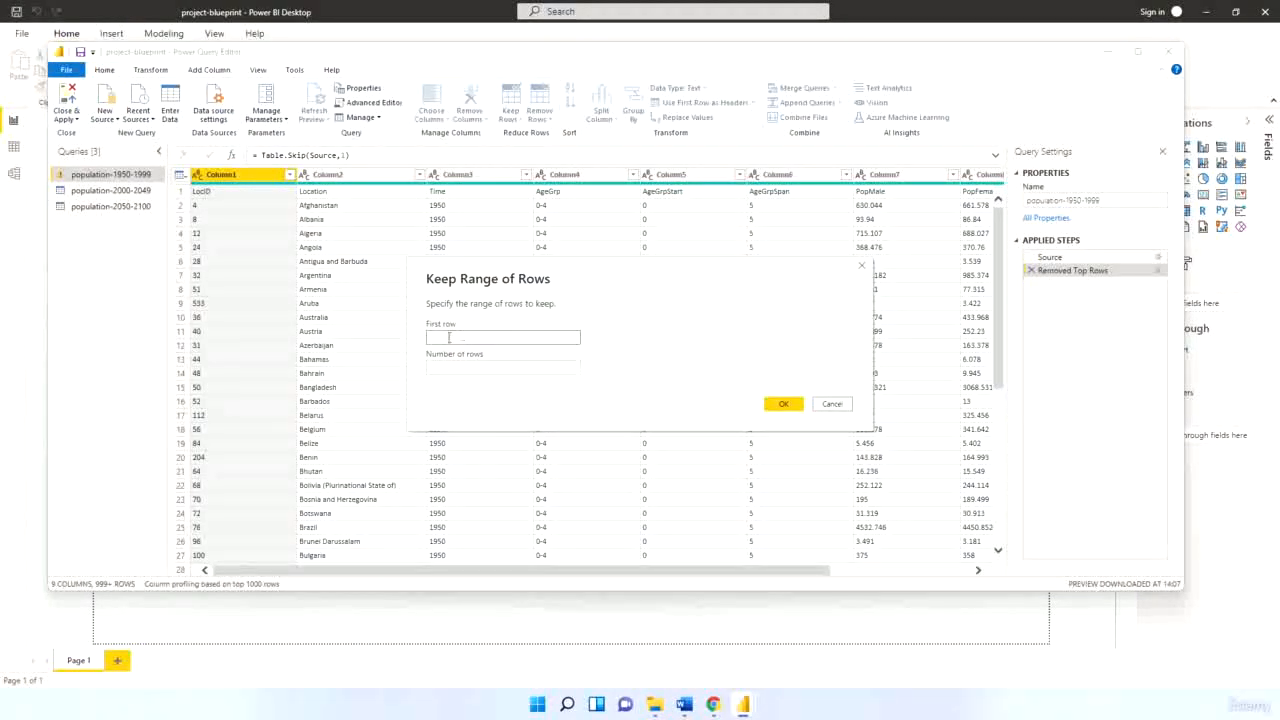
left_click(831, 404)
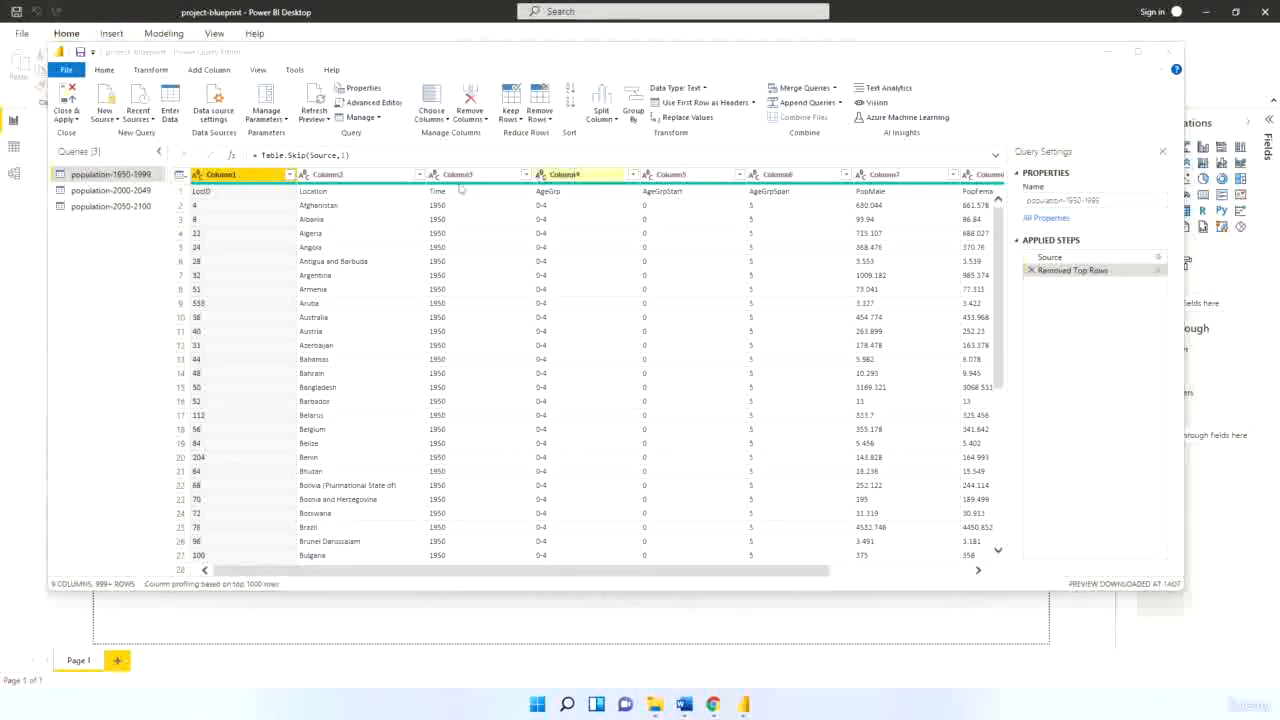
left_click(180, 190)
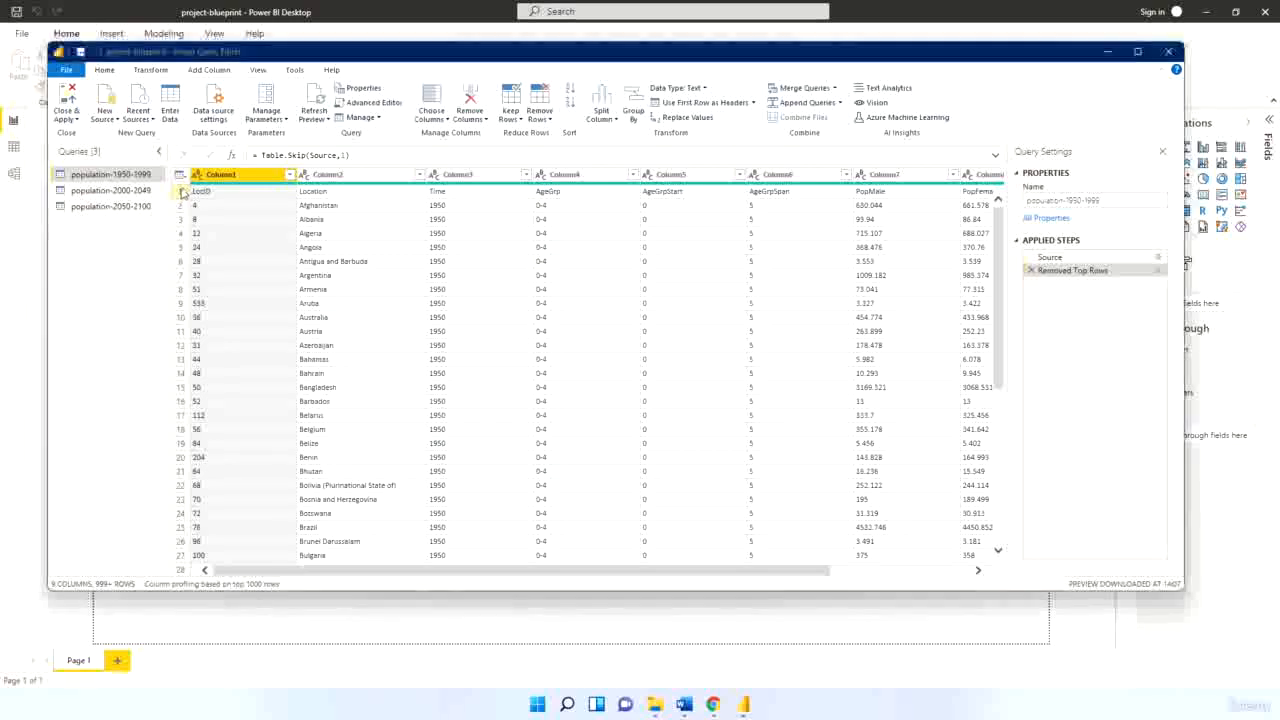
Promote the first row to column headers in the population-1950-1999, population-2000-2049 and population-2050-2100 queries
left_click(706, 102)
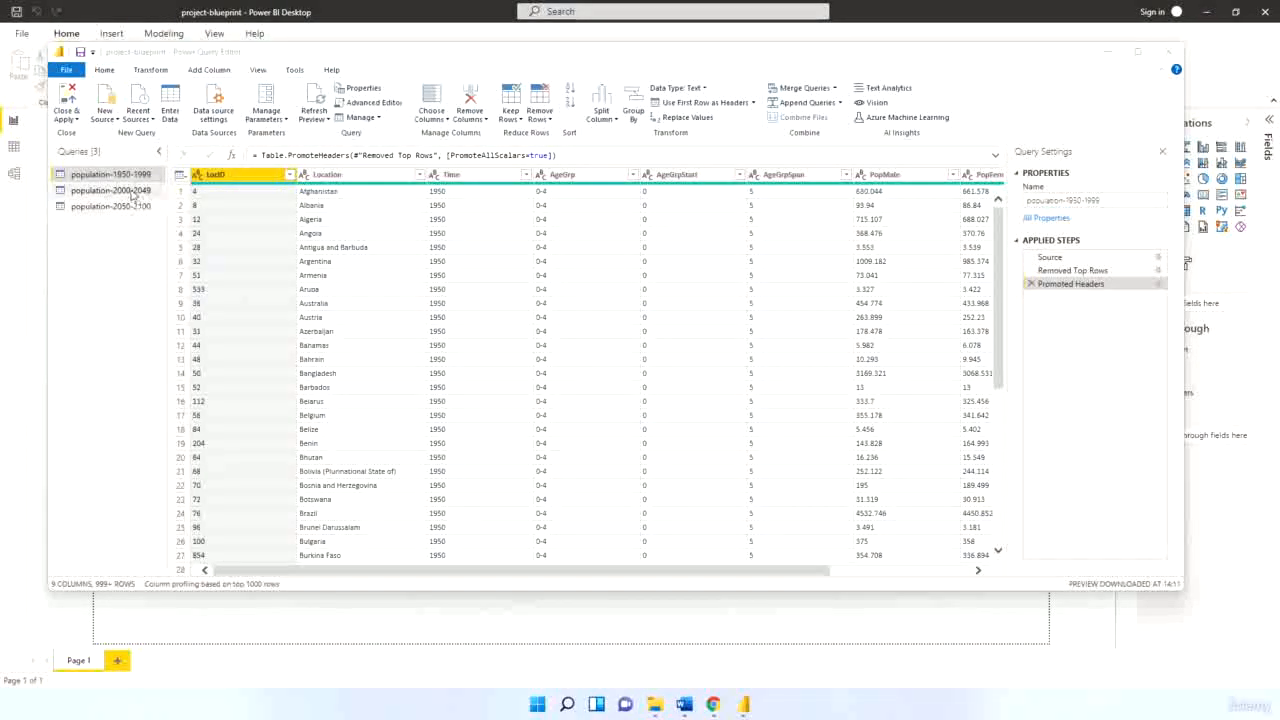
left_click(128, 191)
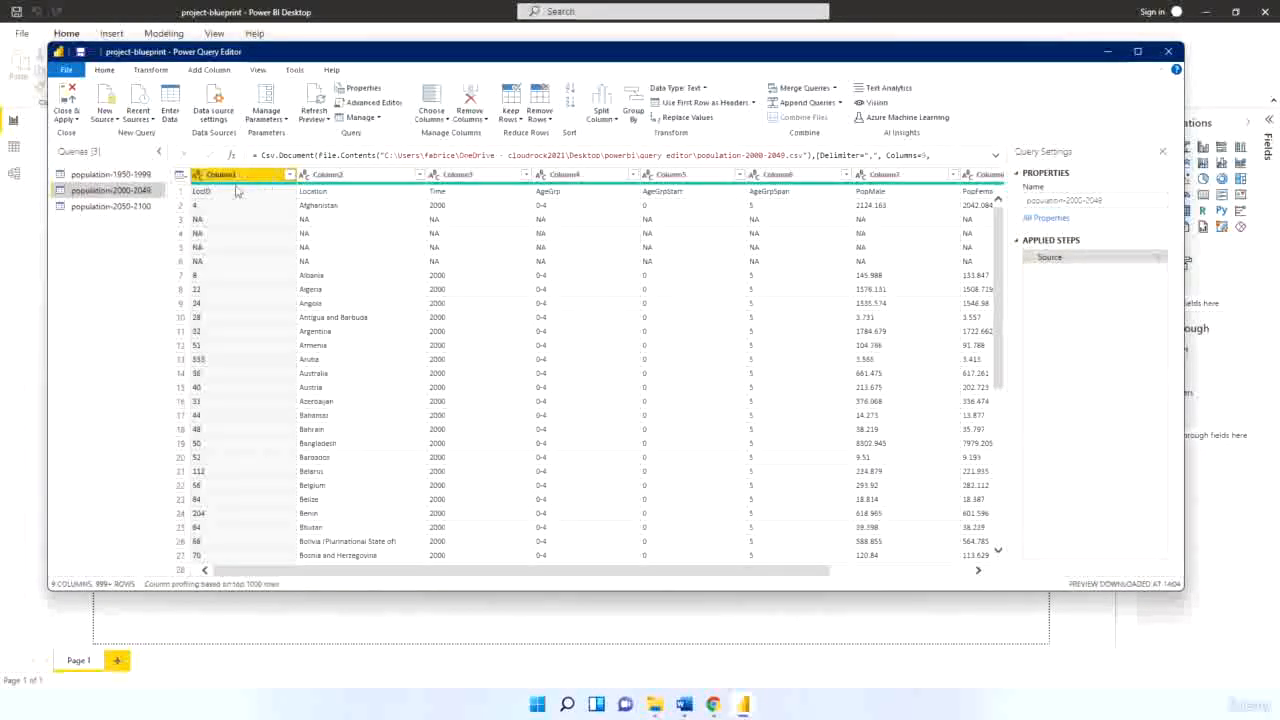
left_click(720, 103)
left_click(125, 206)
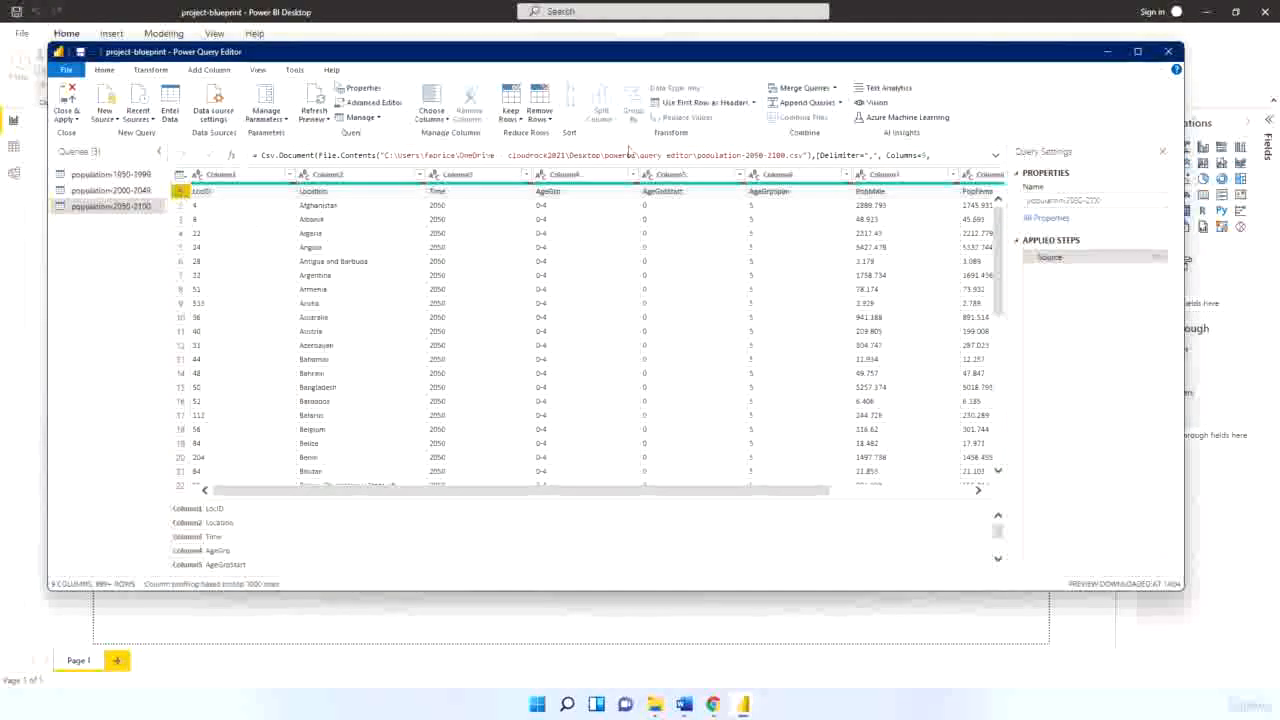
left_click(705, 102)
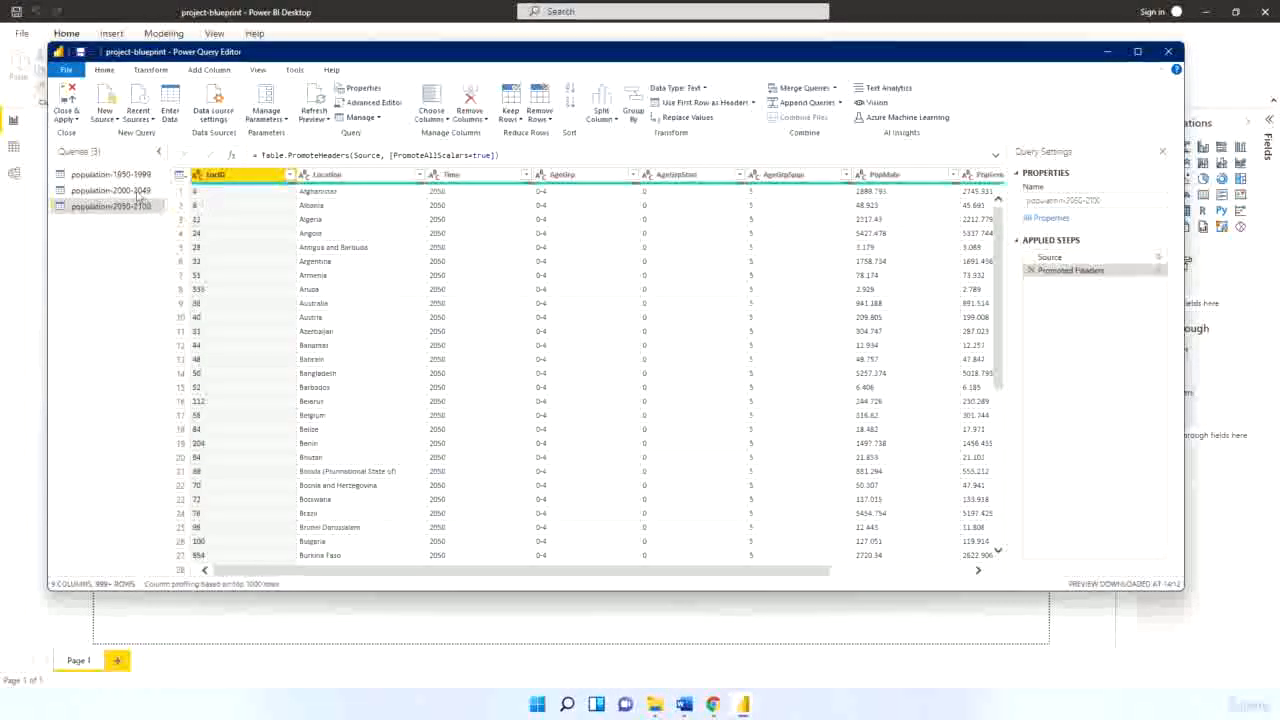
left_click(112, 174)
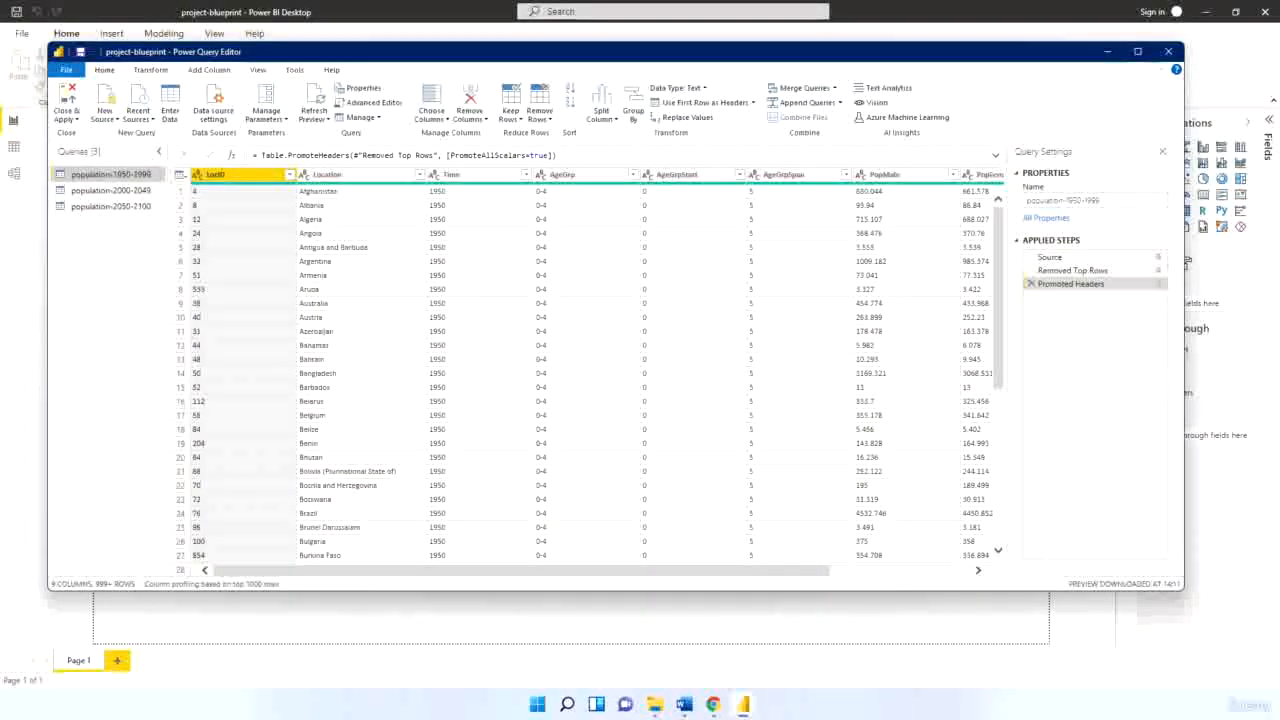
Filter the NA rows out of the population-2000-2049 query by excluding NA from the Location column
left_click(112, 190)
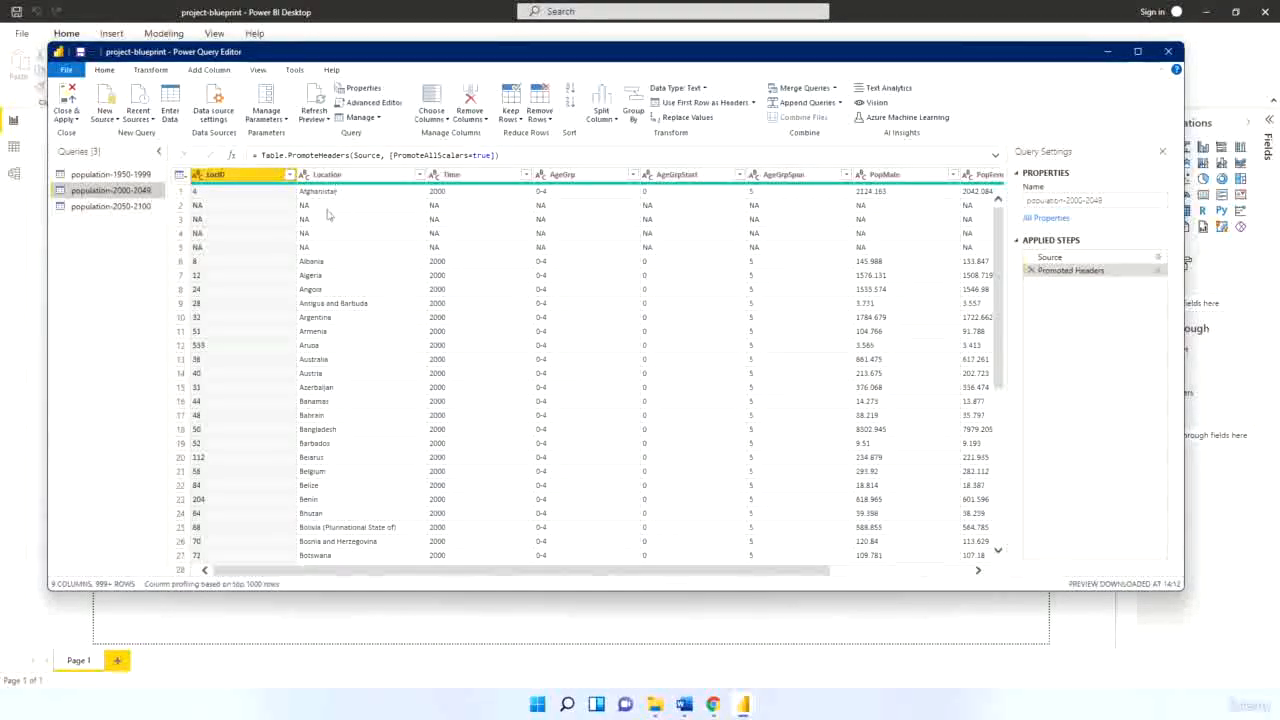
left_click(318, 207)
left_click(251, 207)
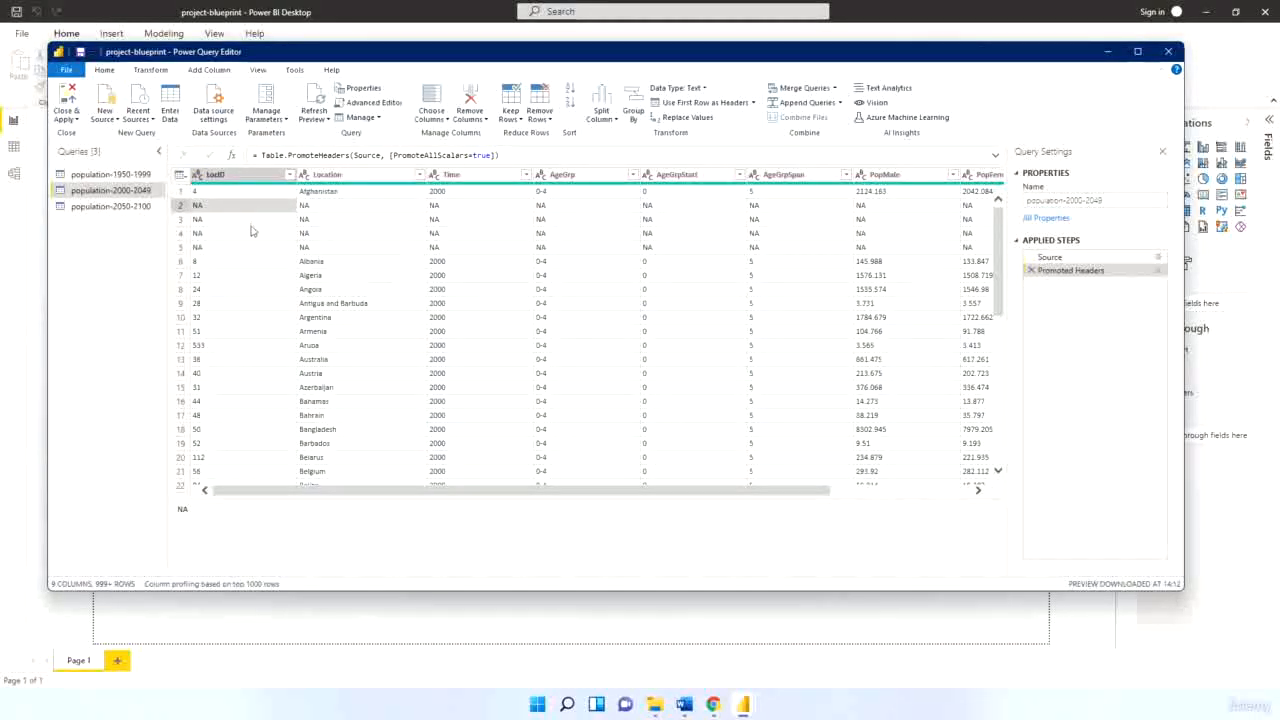
left_click(251, 224)
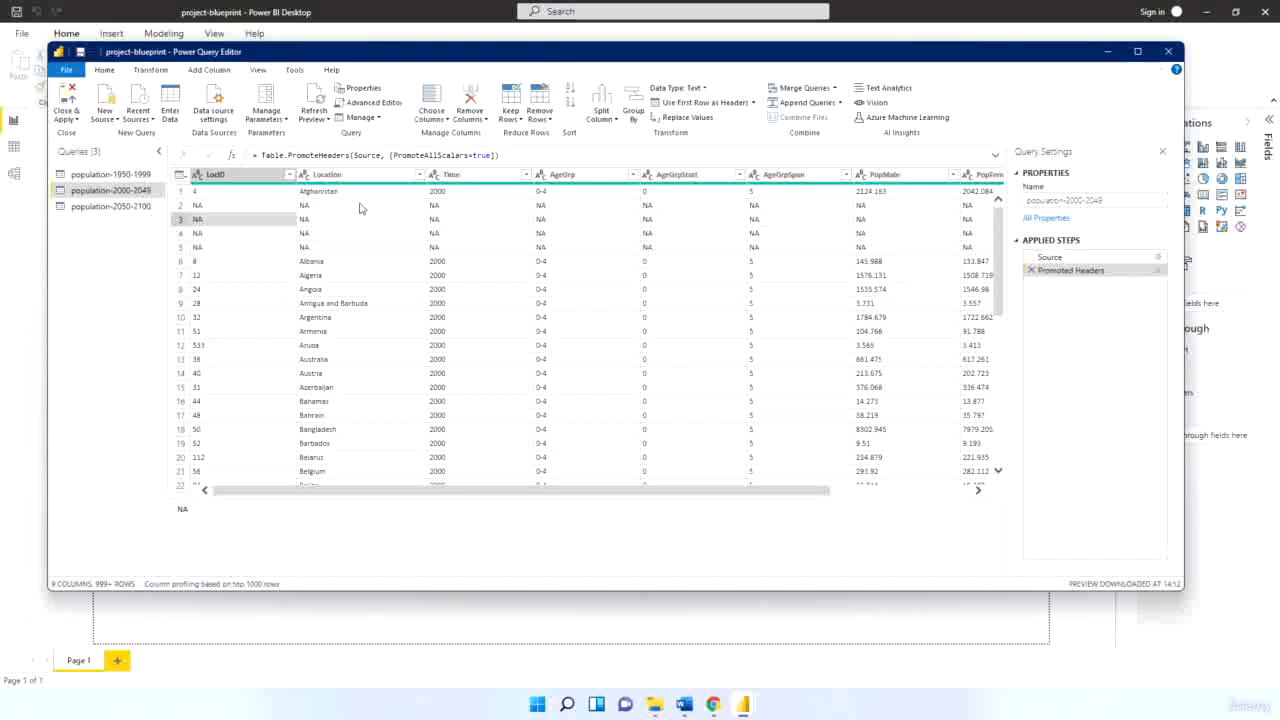
left_click(547, 122)
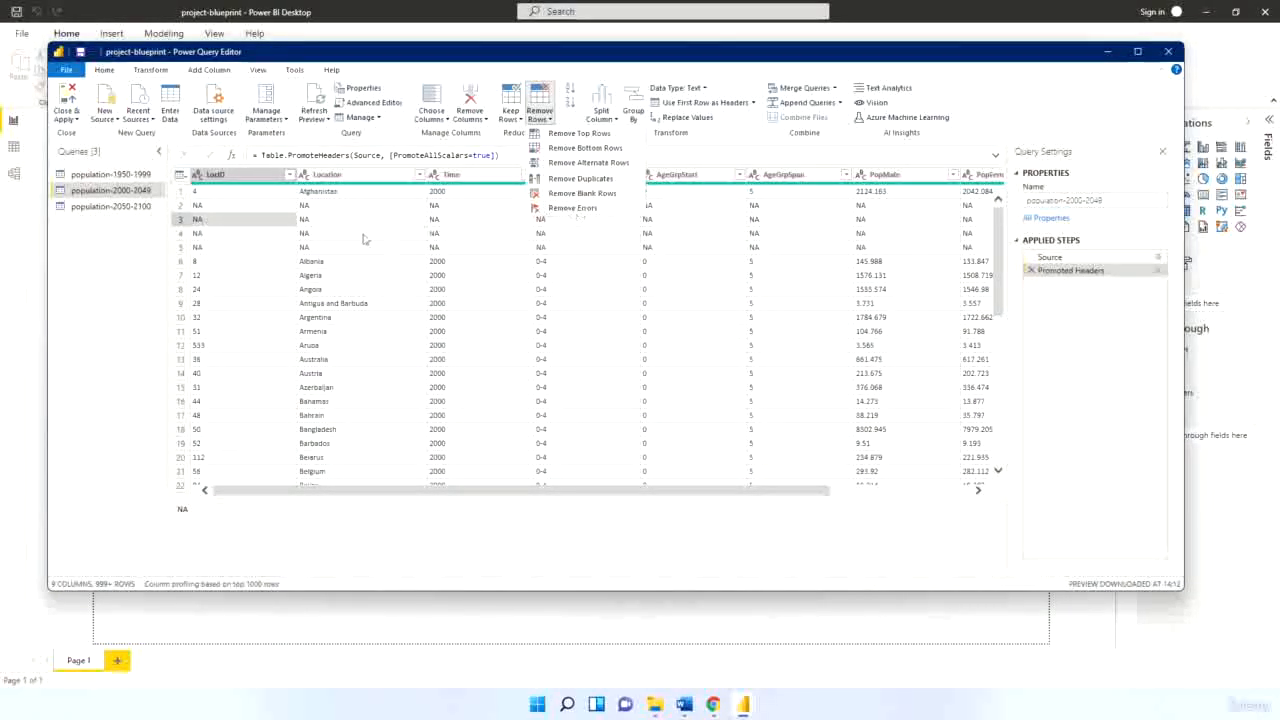
left_click(238, 234)
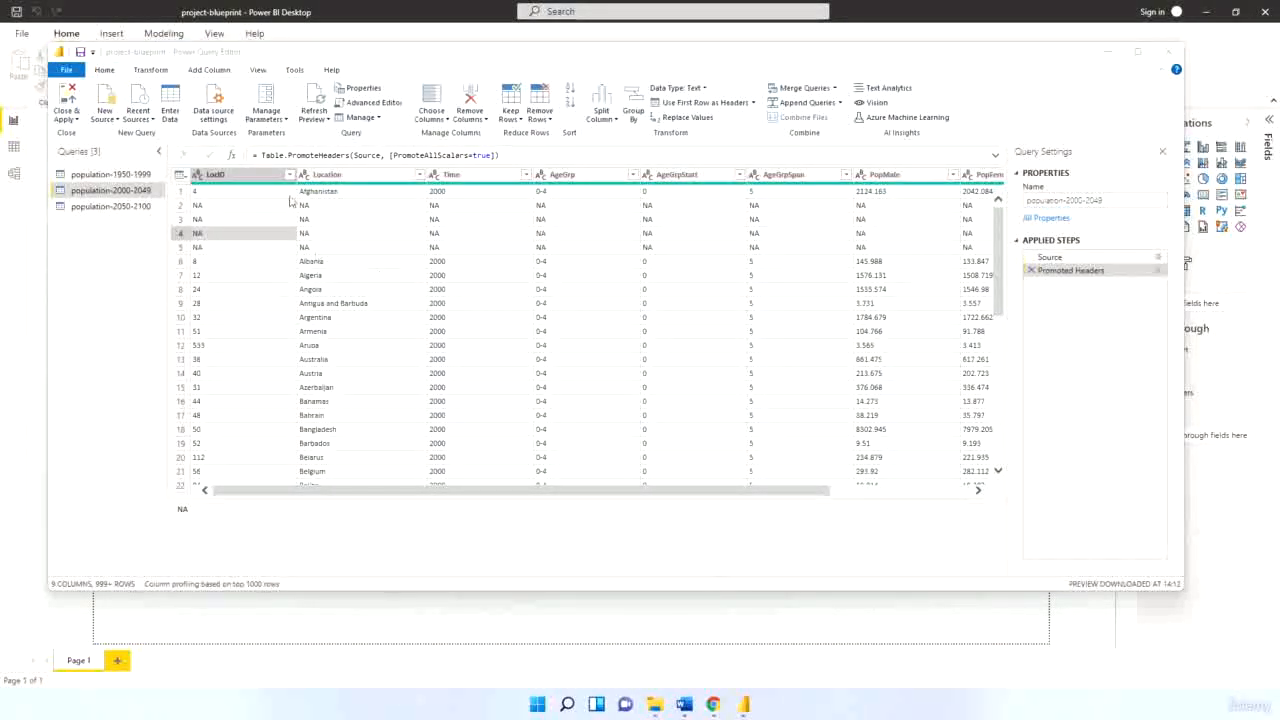
left_click(419, 175)
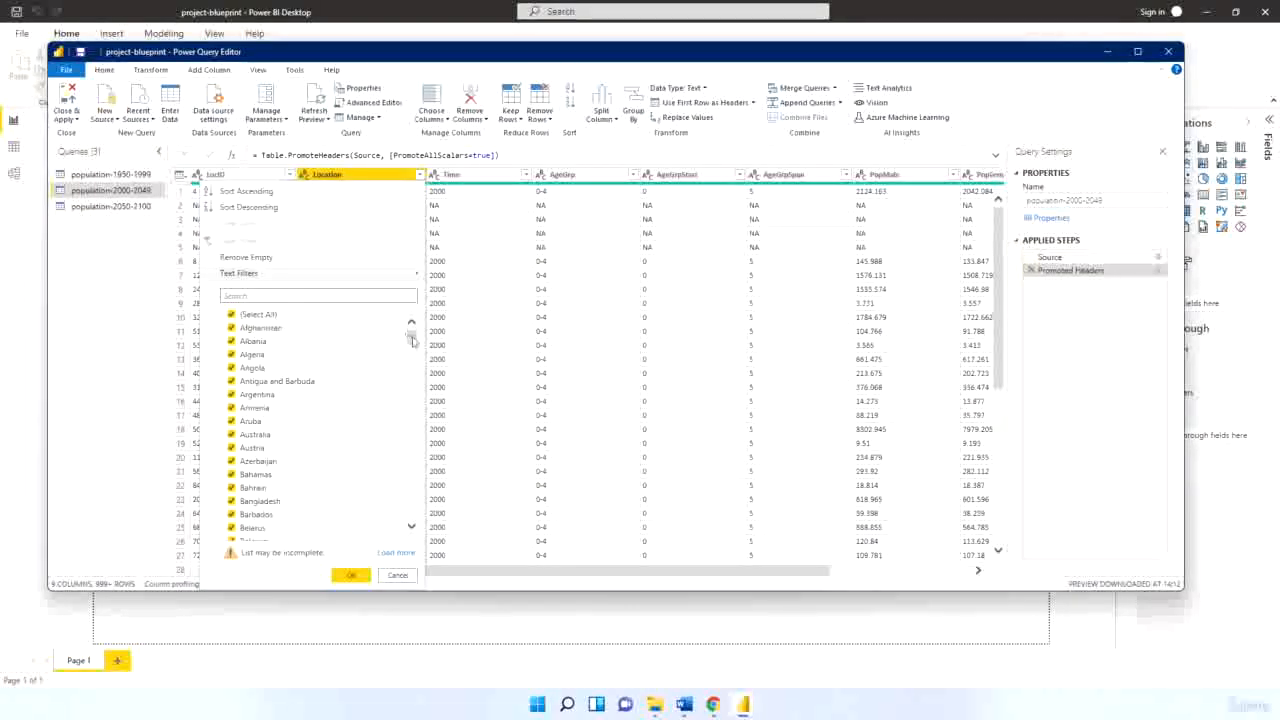
left_click_drag(411, 340, 397, 451)
left_click(232, 446)
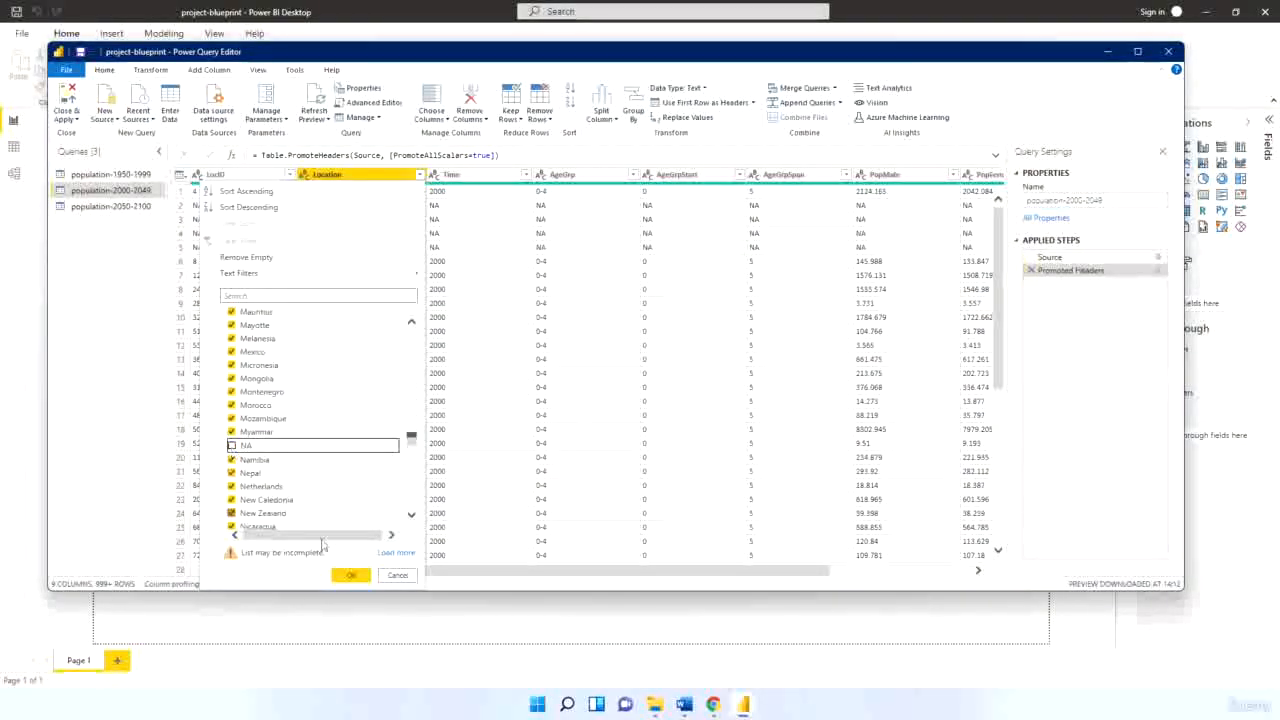
left_click(351, 575)
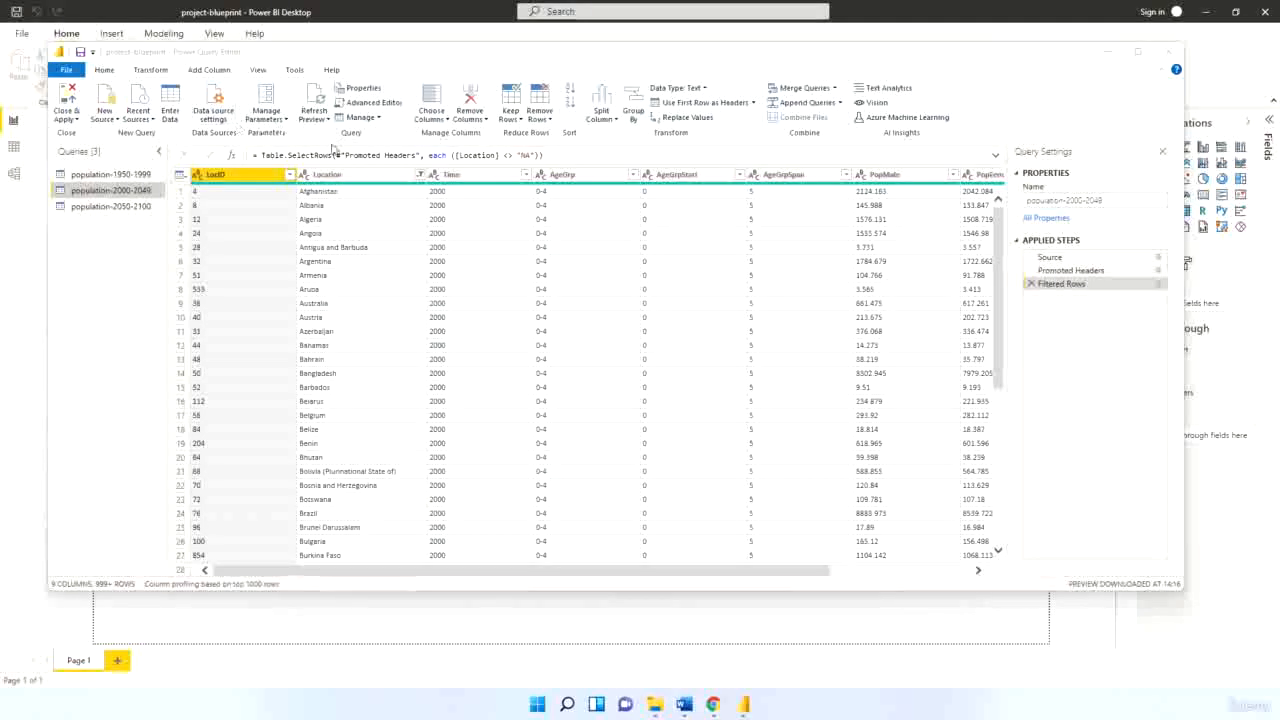
left_click(340, 175, "ctrl")
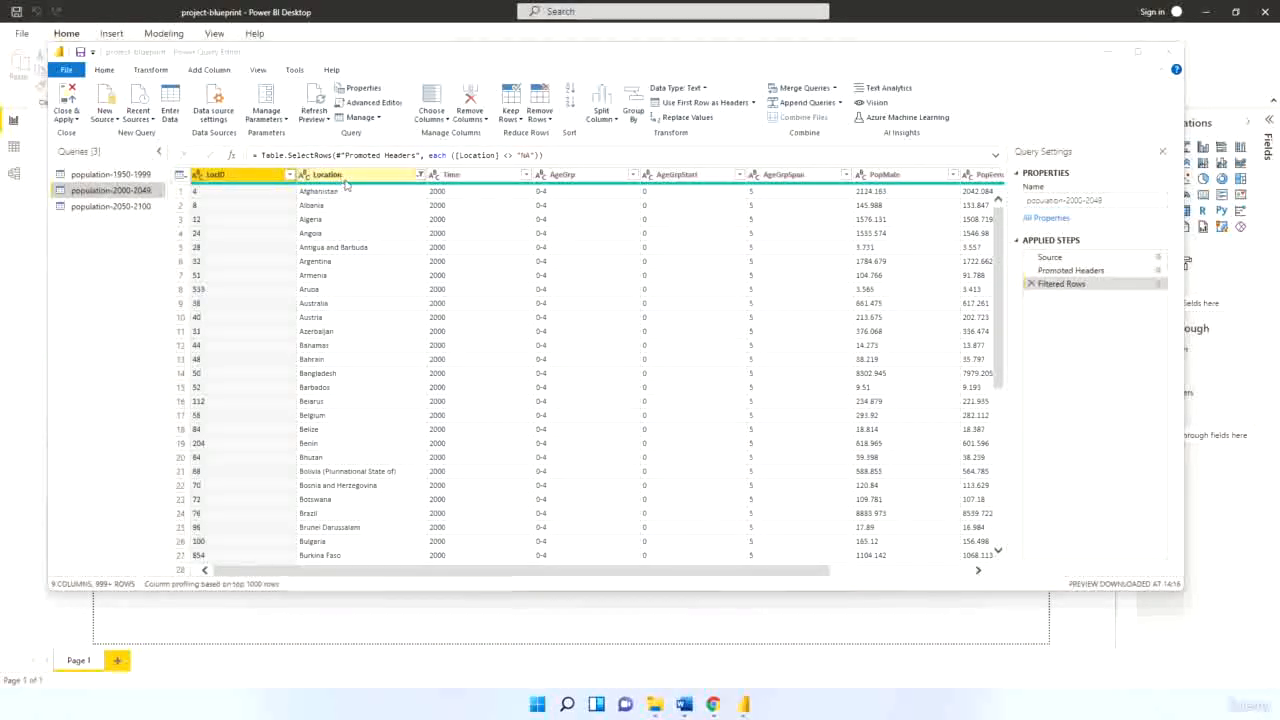
left_click(350, 178)
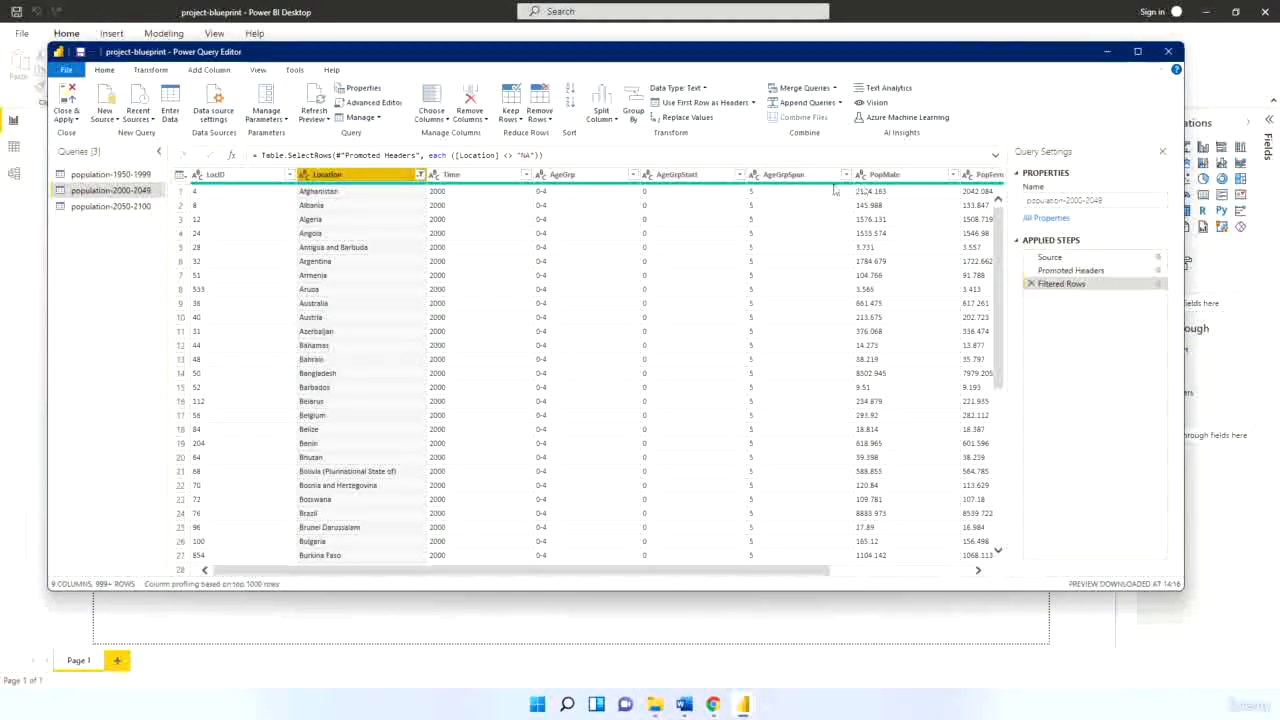
Open the population-2050-2100 query and examine its rows for empty records
left_click(93, 207)
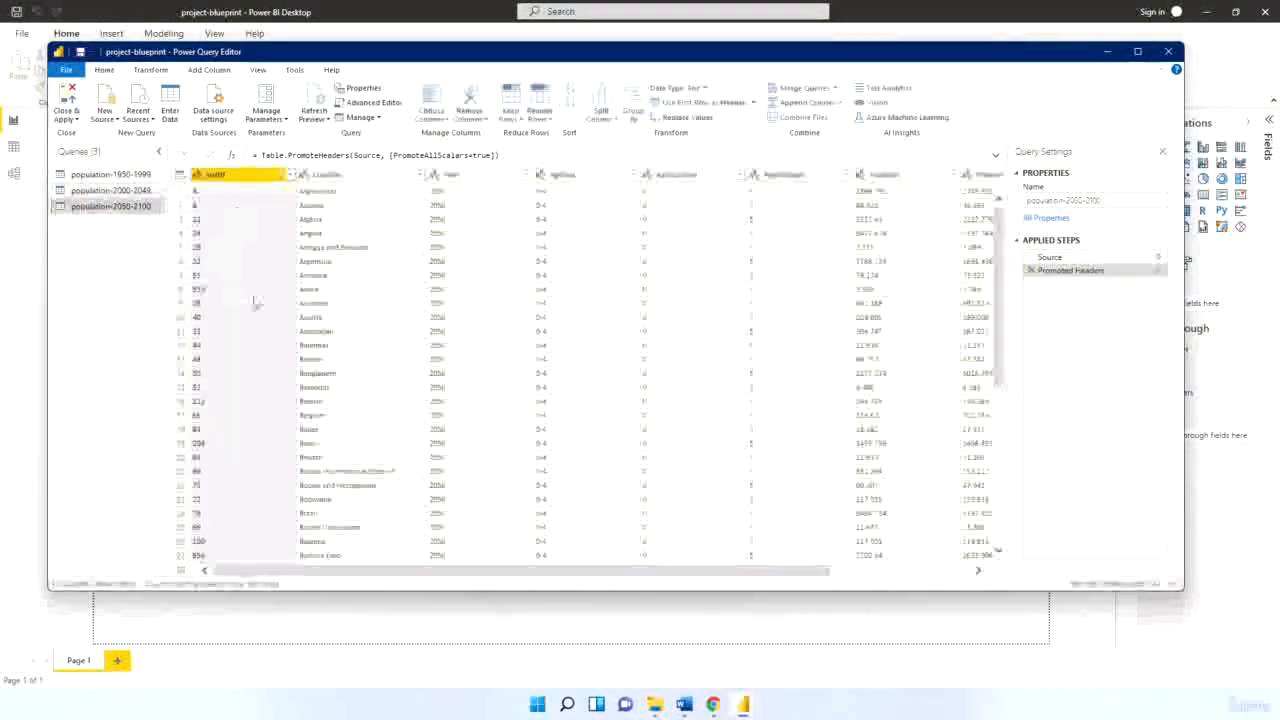
mouse_move(292, 187)
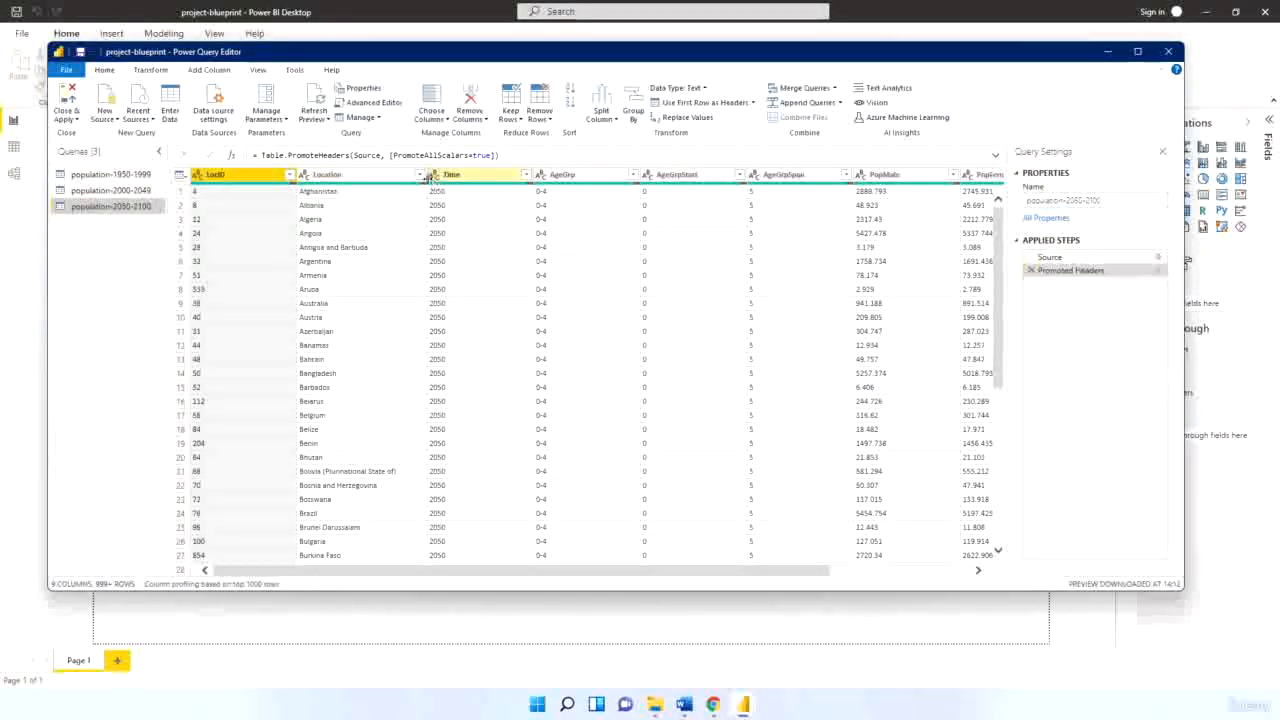
mouse_move(425, 184)
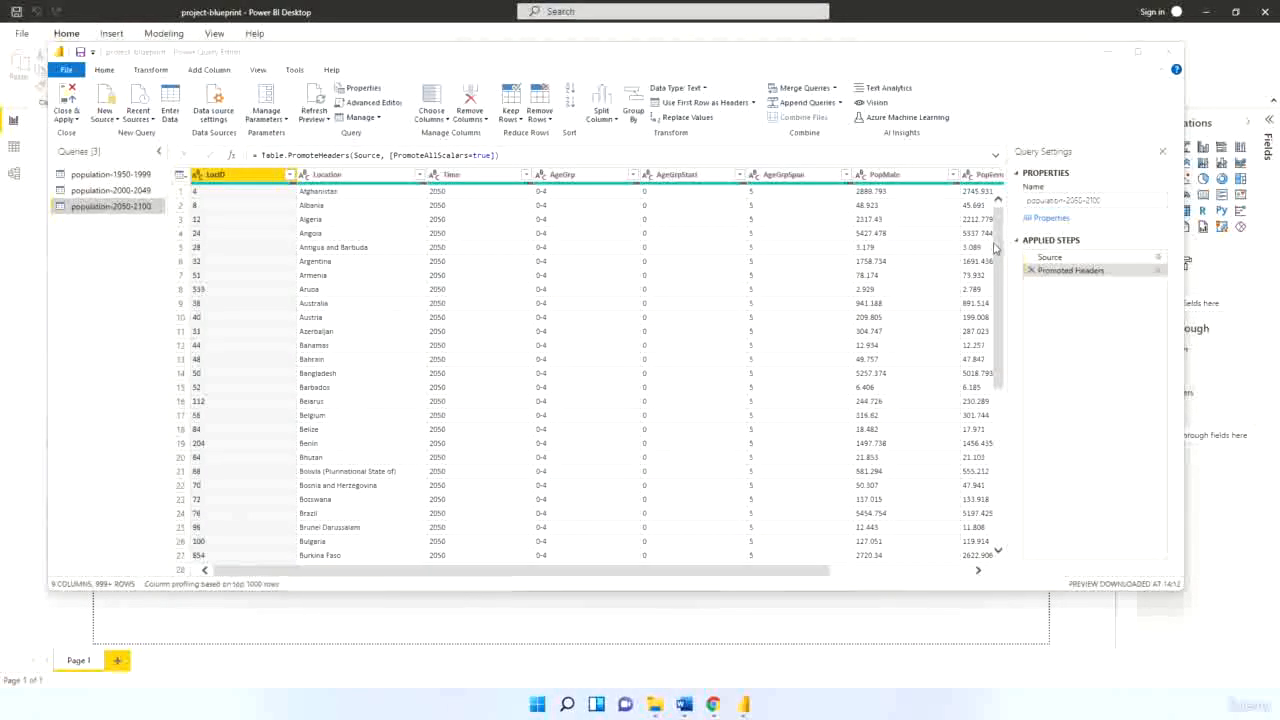
left_click_drag(998, 268, 1000, 414)
left_click(360, 368)
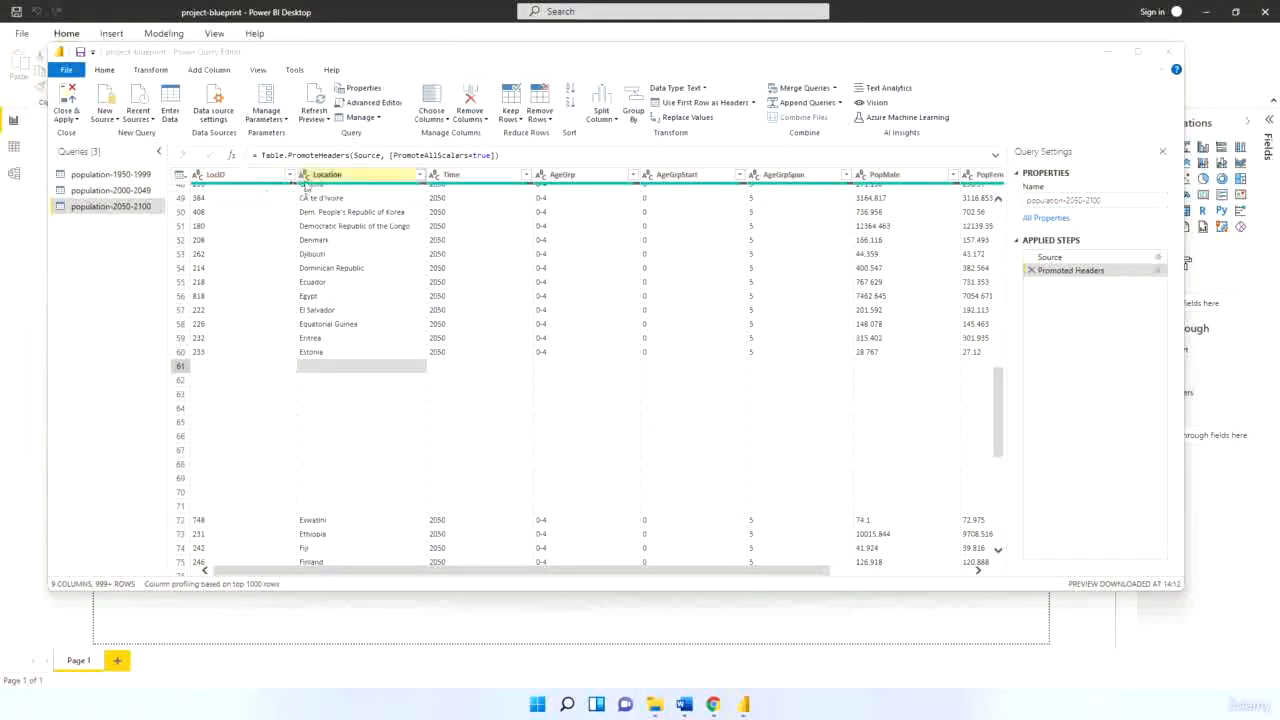
Try removing the empty LocID values with Remove Empty, check the column's filter, and delete the Filtered Rows step
mouse_move(294, 185)
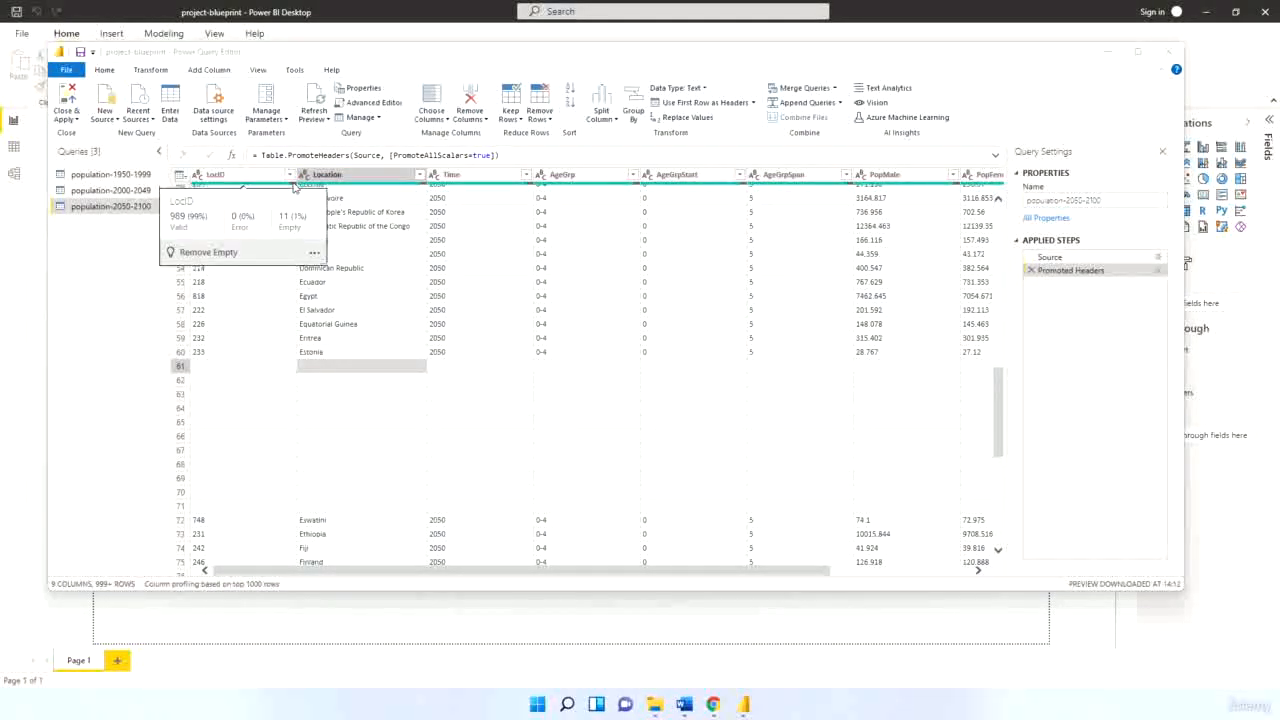
left_click(217, 253)
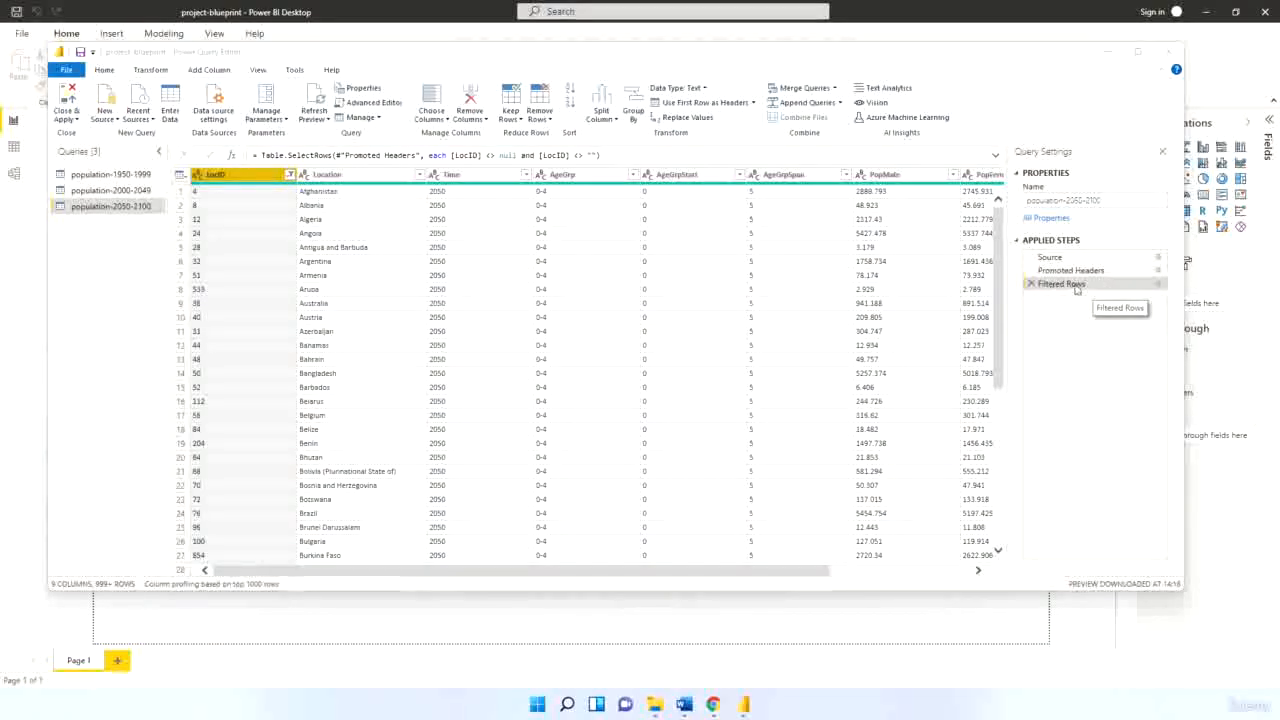
left_click(290, 176)
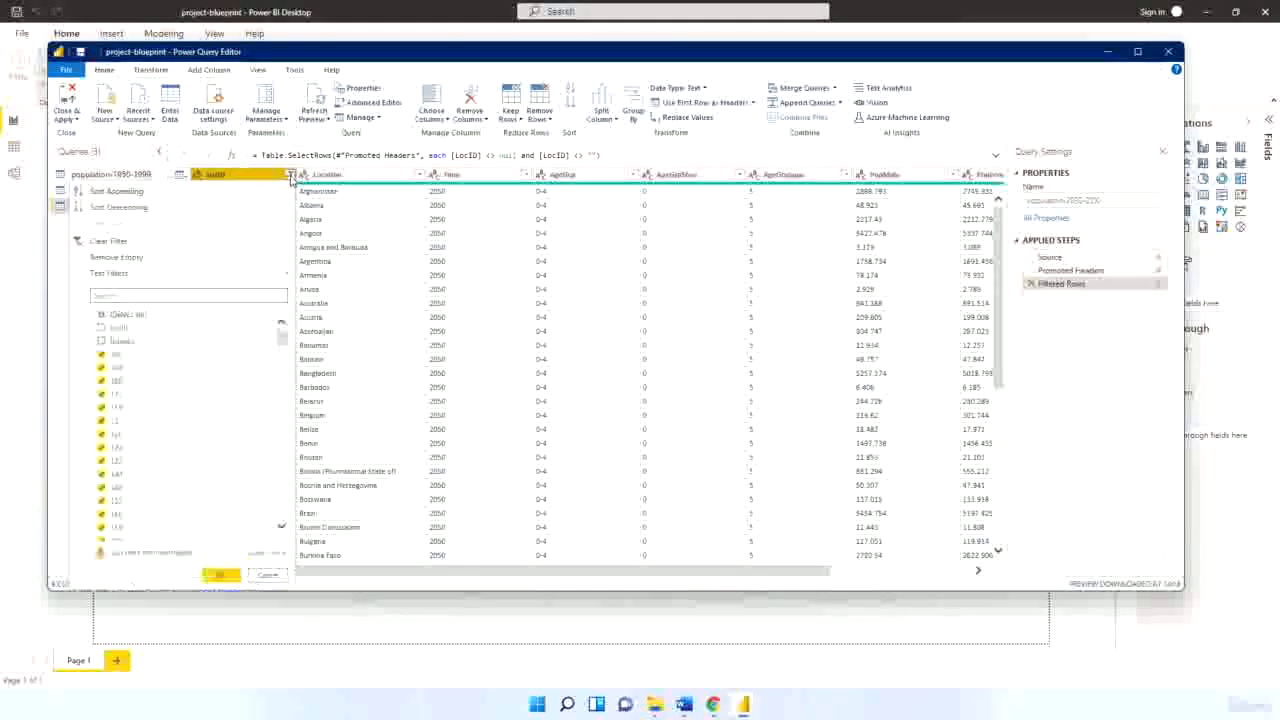
left_click(267, 575)
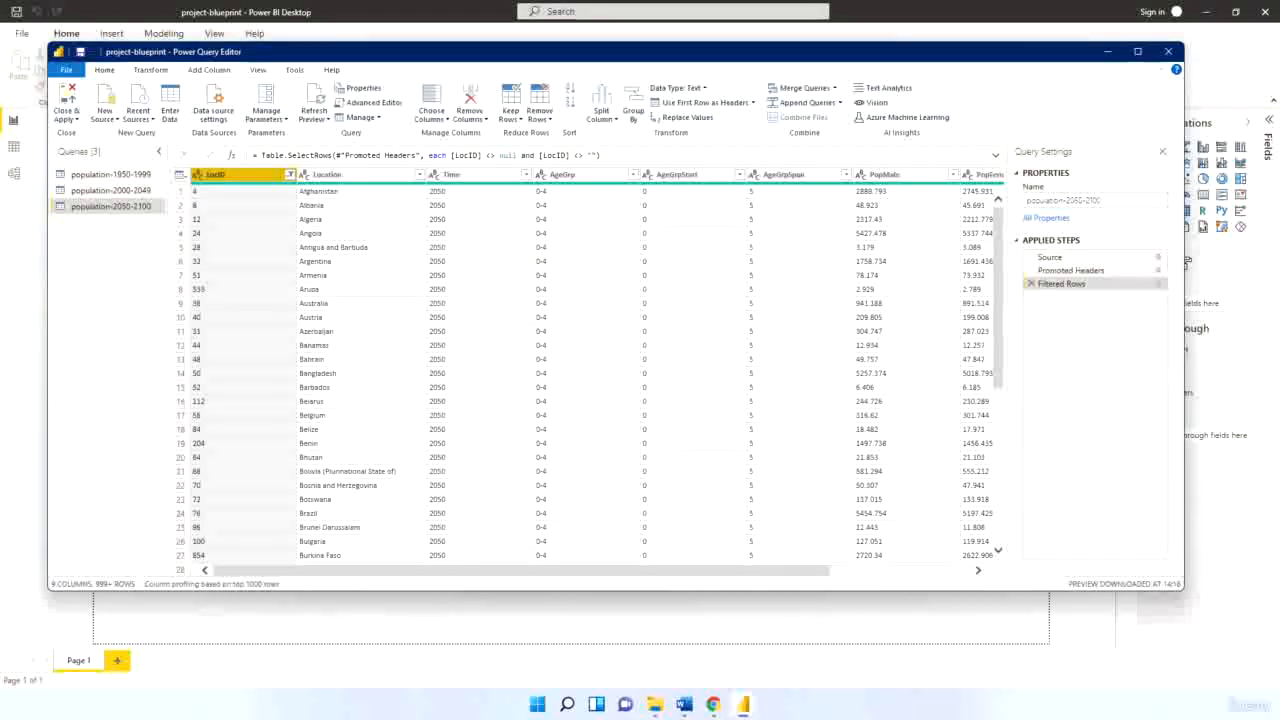
left_click(1031, 285)
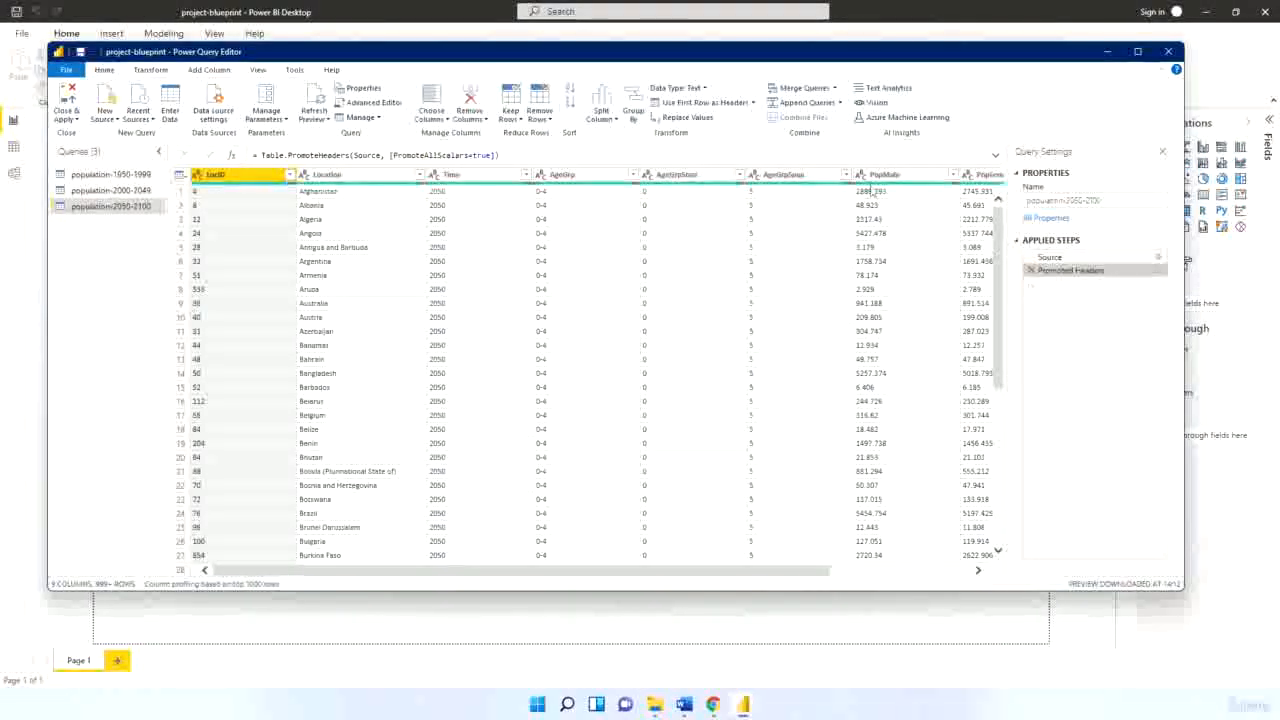
Try Remove Blank Rows on the population-2050-2100 query, and delete the Removed Blank Rows step
left_click(540, 118)
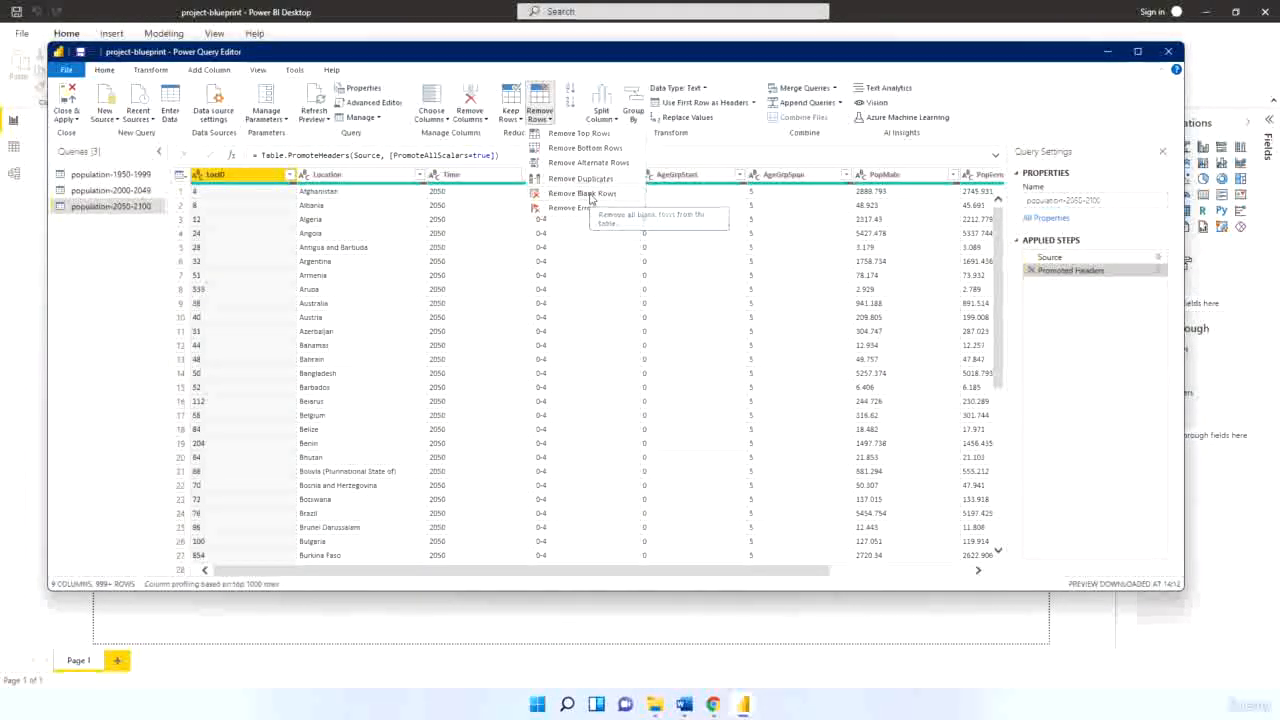
left_click(586, 193)
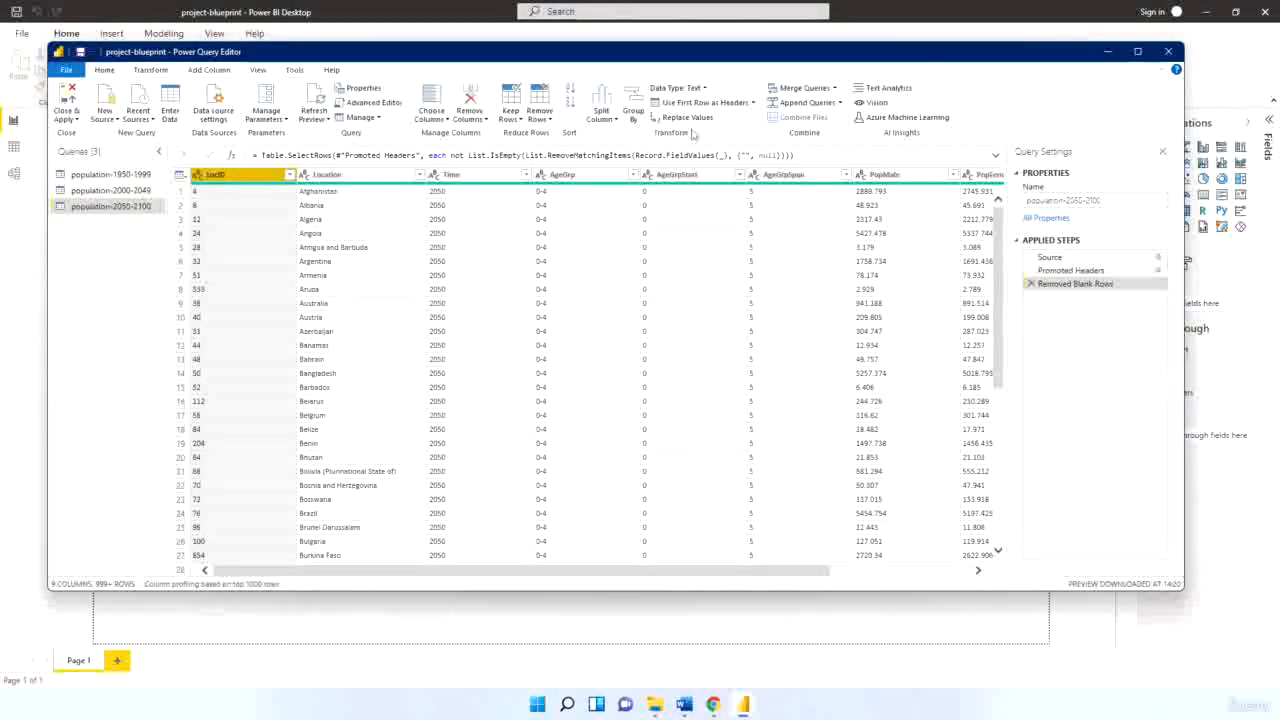
left_click(539, 112)
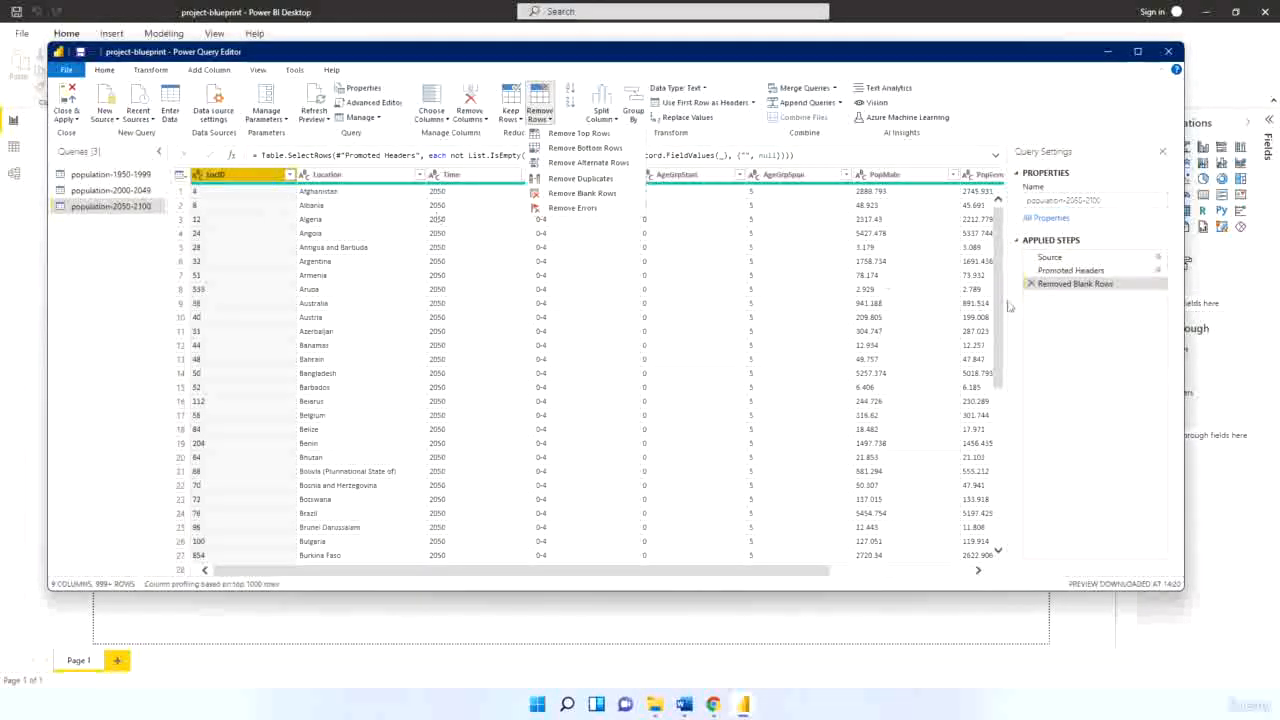
left_click(1036, 287)
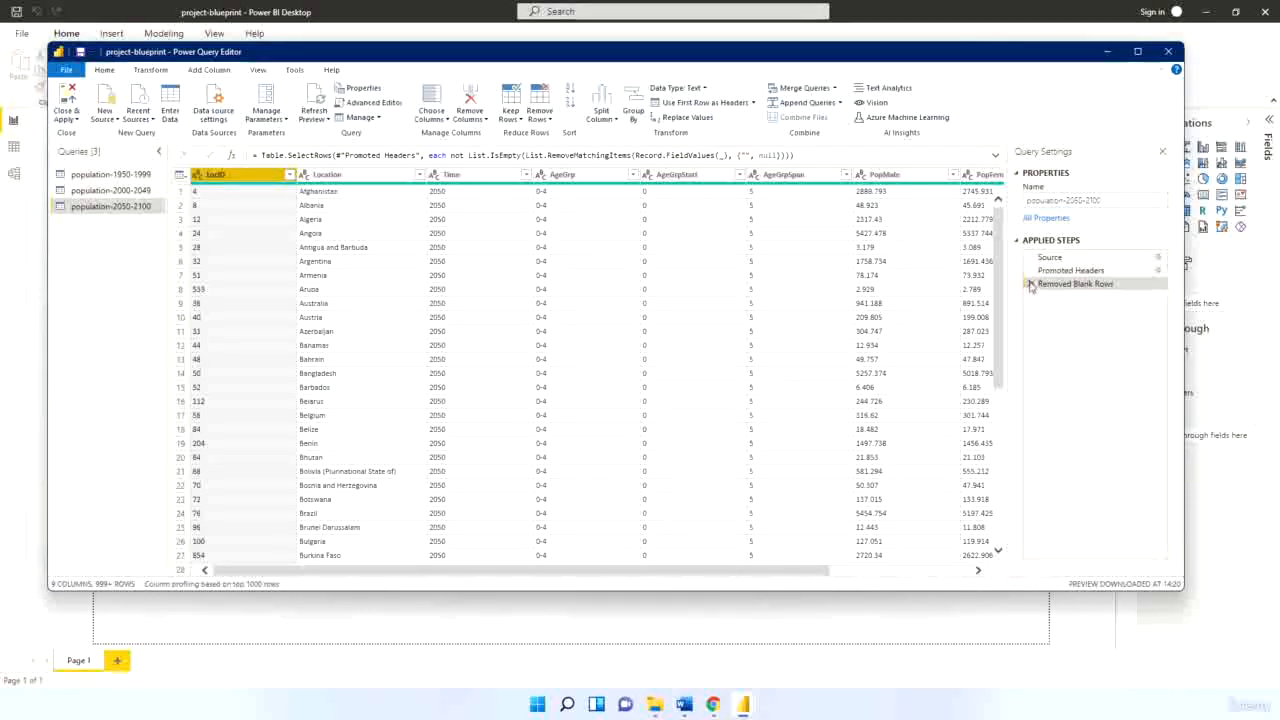
left_click(1031, 284)
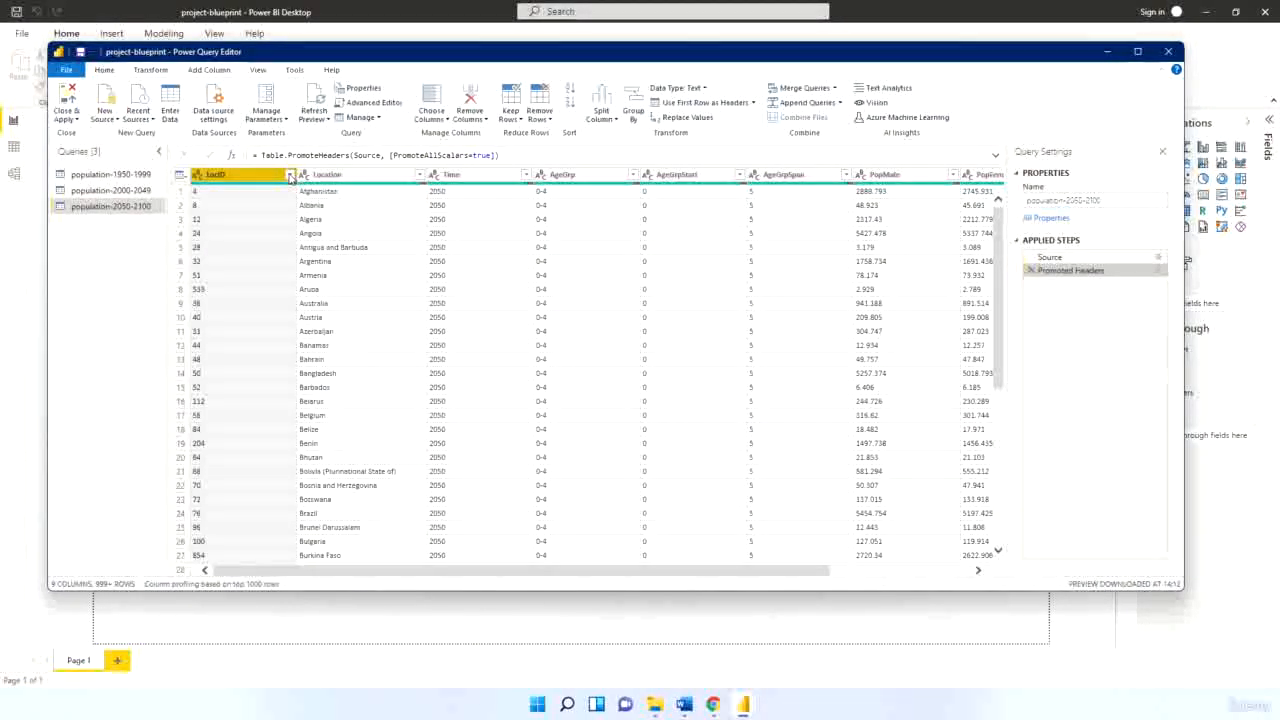
Filter the blank values out of the LocID column in the population-2050-2100 query
left_click(289, 176)
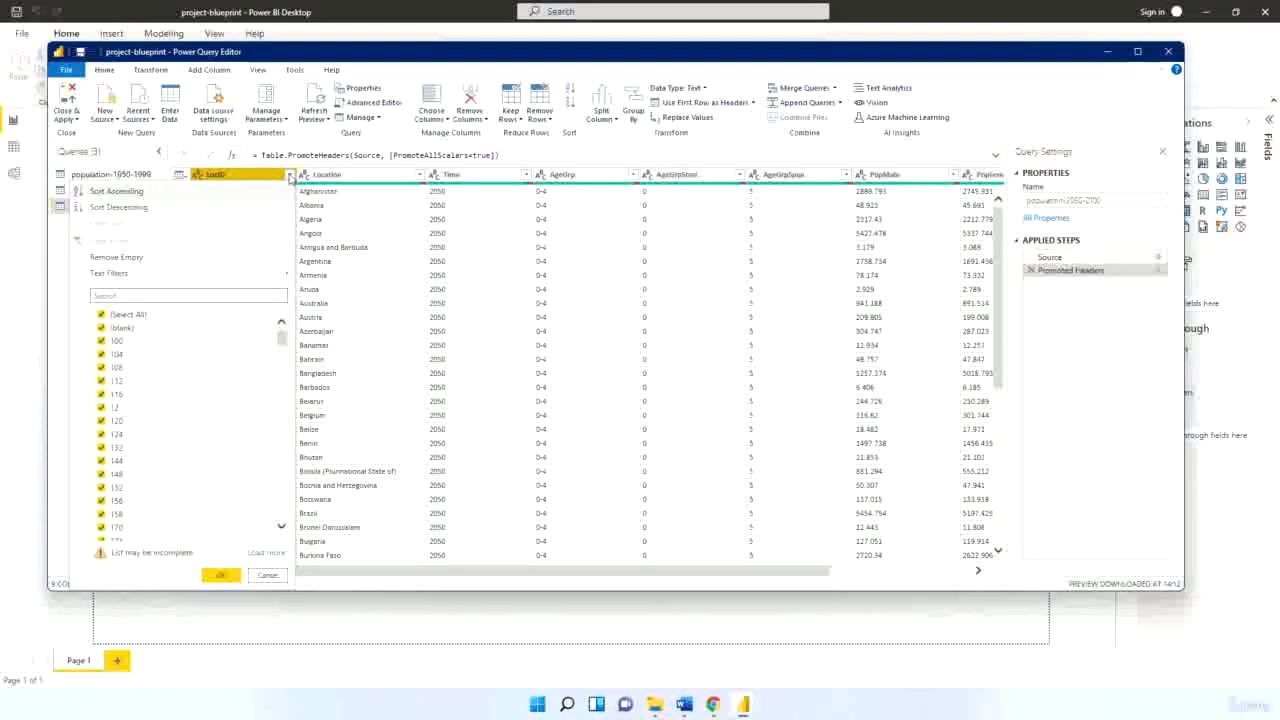
left_click(116, 329)
left_click(220, 575)
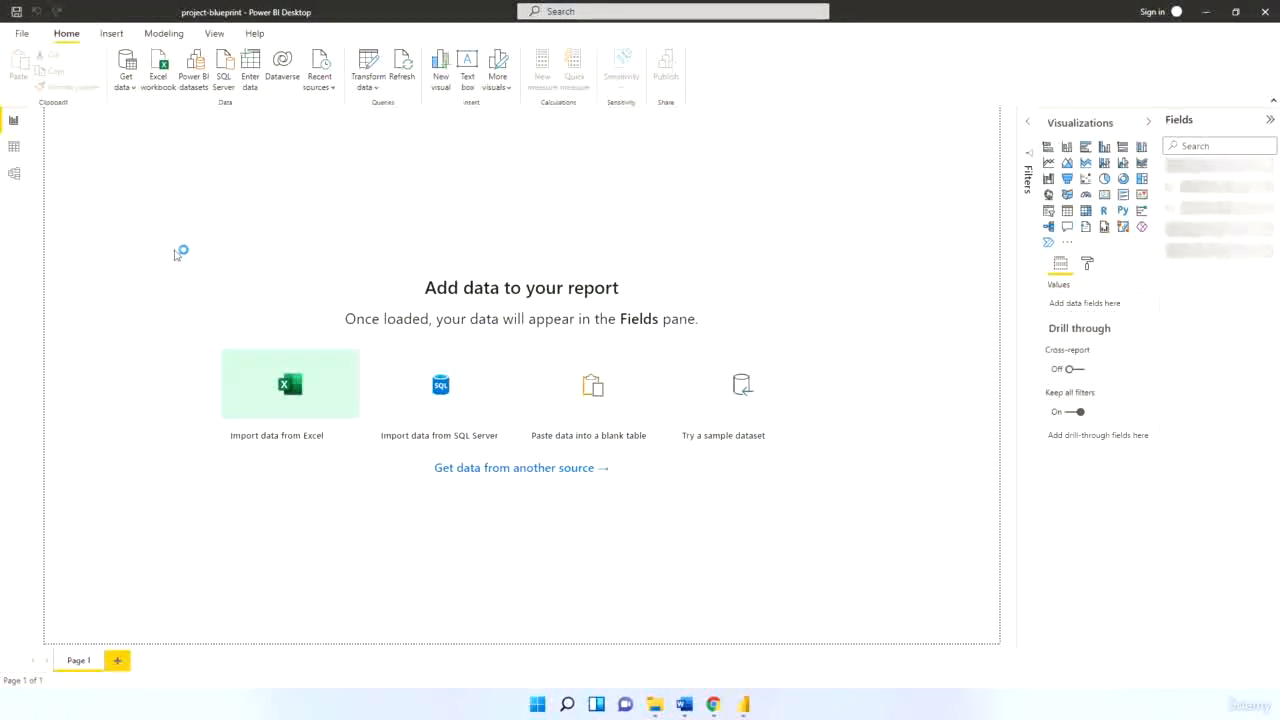
Return to the Power Query Editor, save the project, and close the editor with the query changes applied
mouse_move(743, 702)
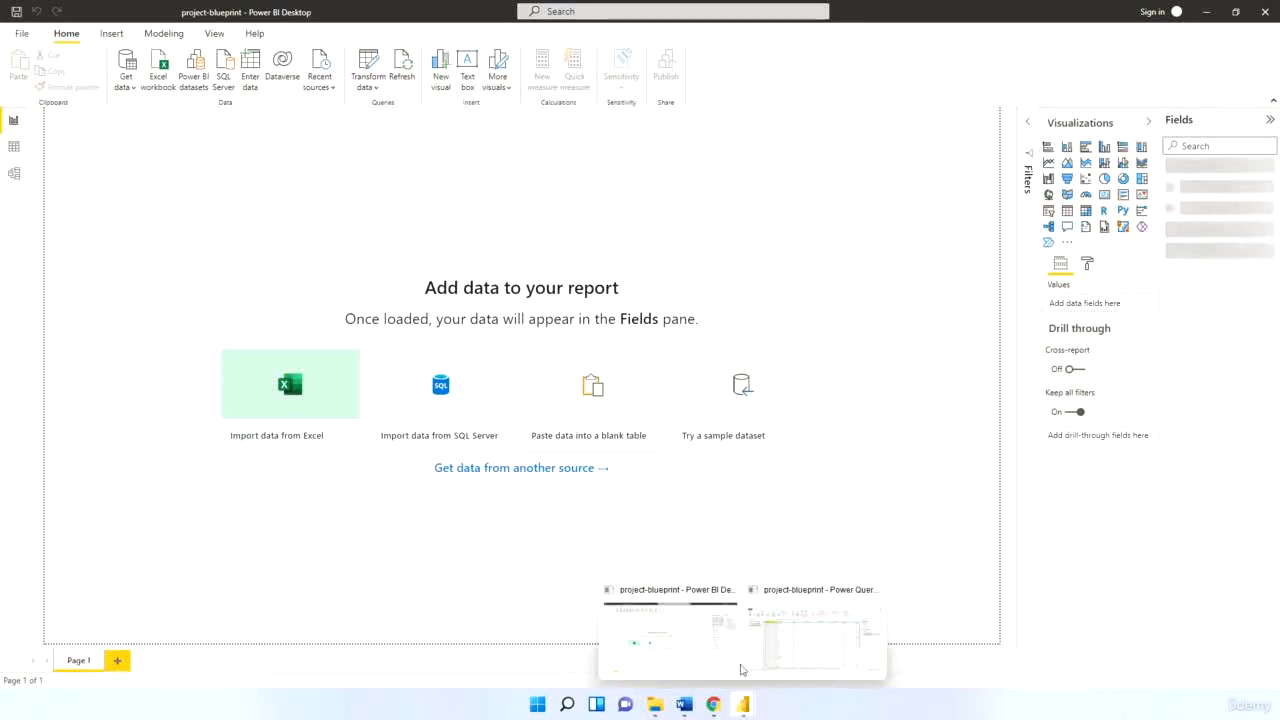
left_click(786, 649)
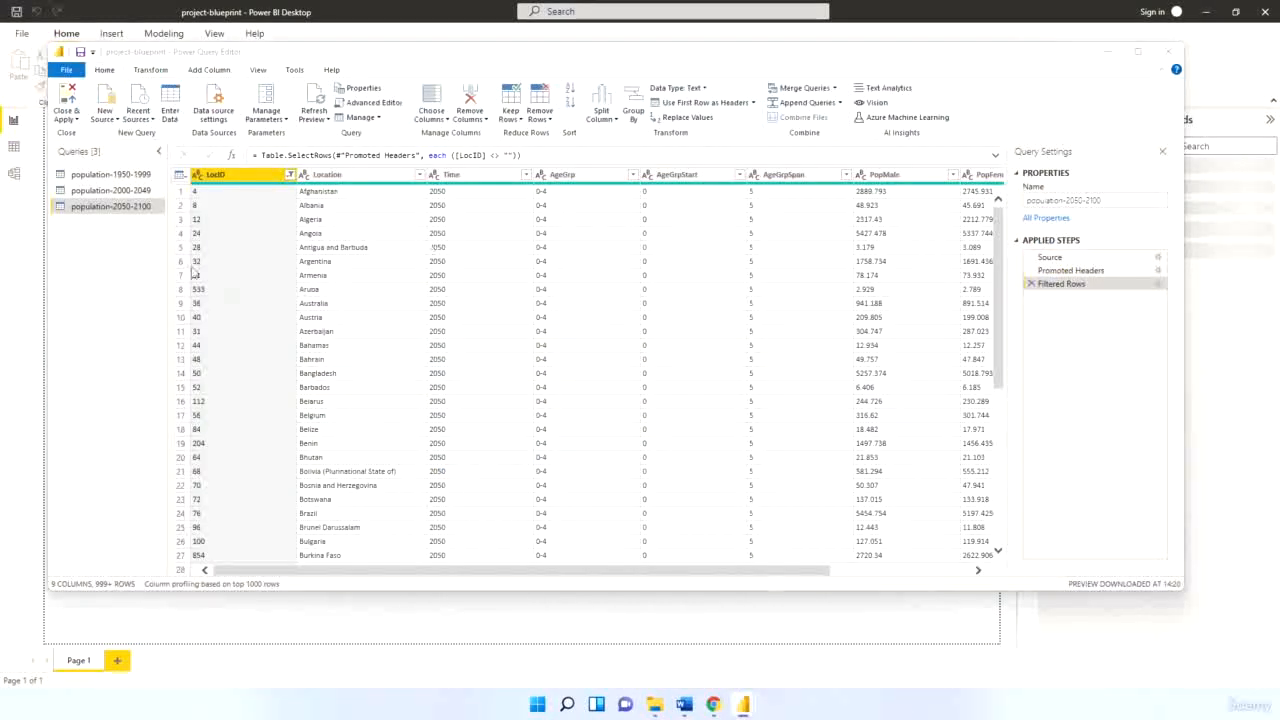
left_click(83, 55)
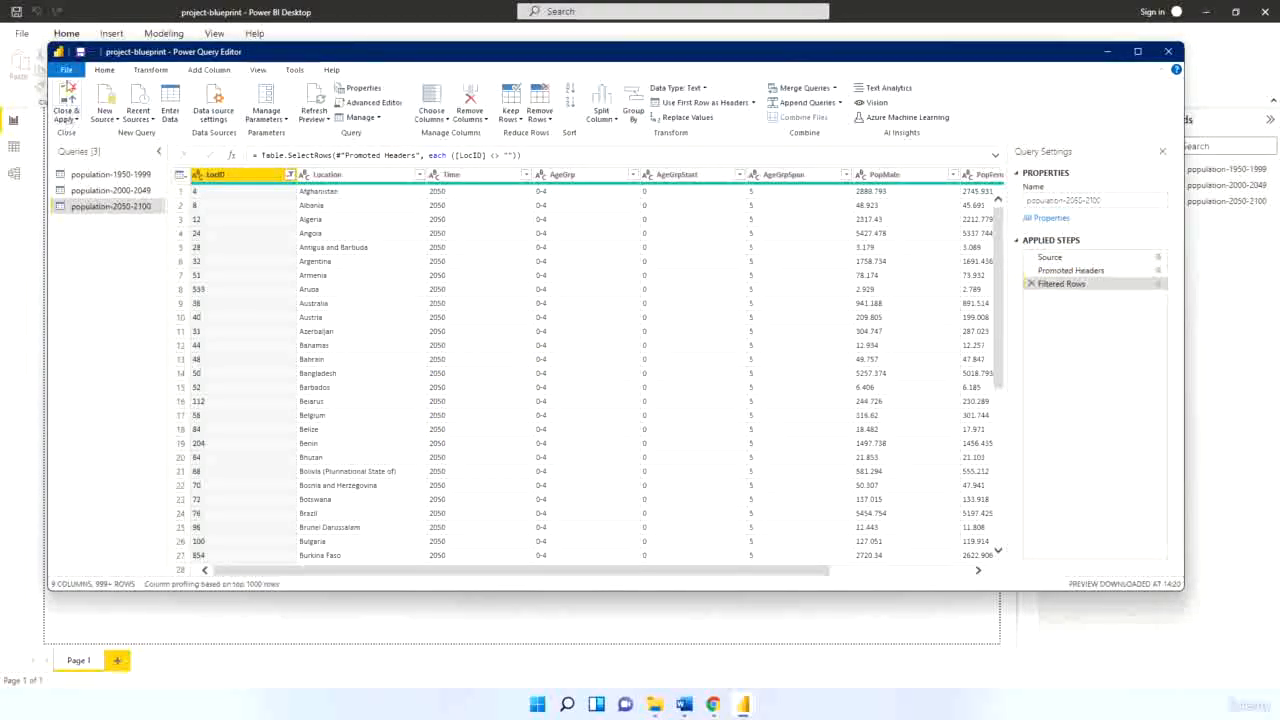
left_click(75, 106)
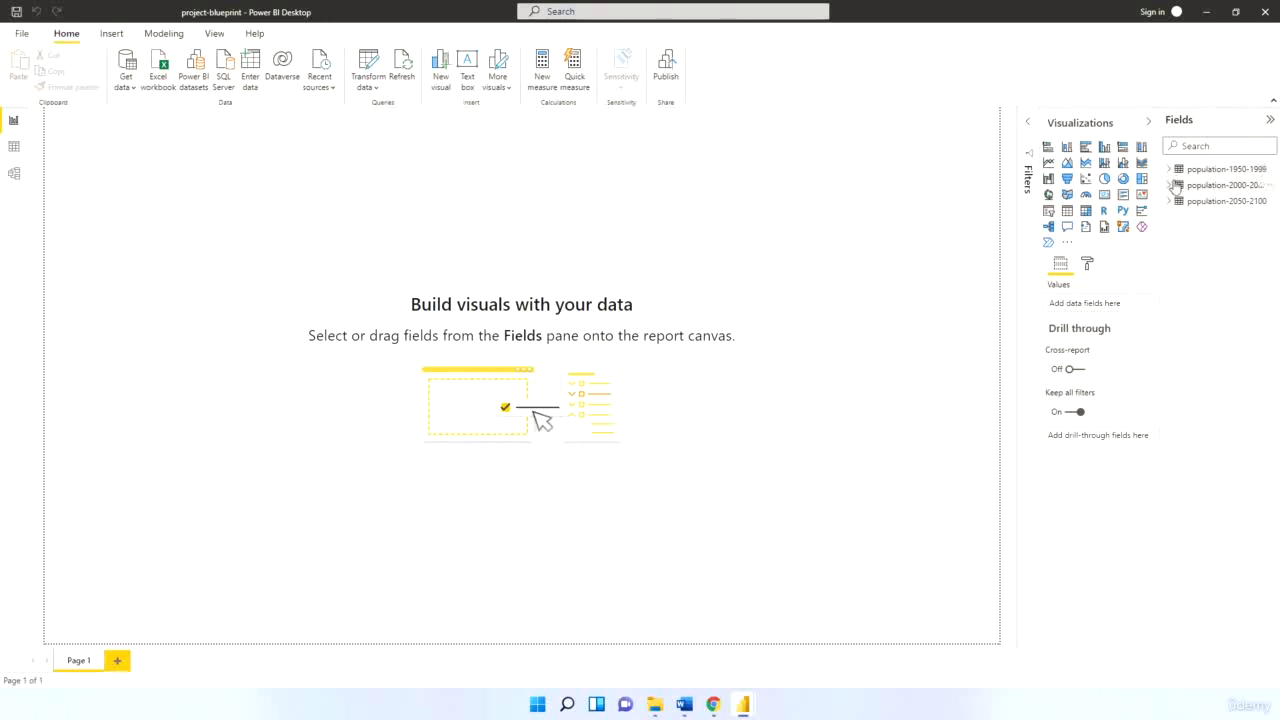
Return to the Power Query Editor and review the data and applied steps of the three population queries
mouse_move(739, 710)
left_click(794, 634)
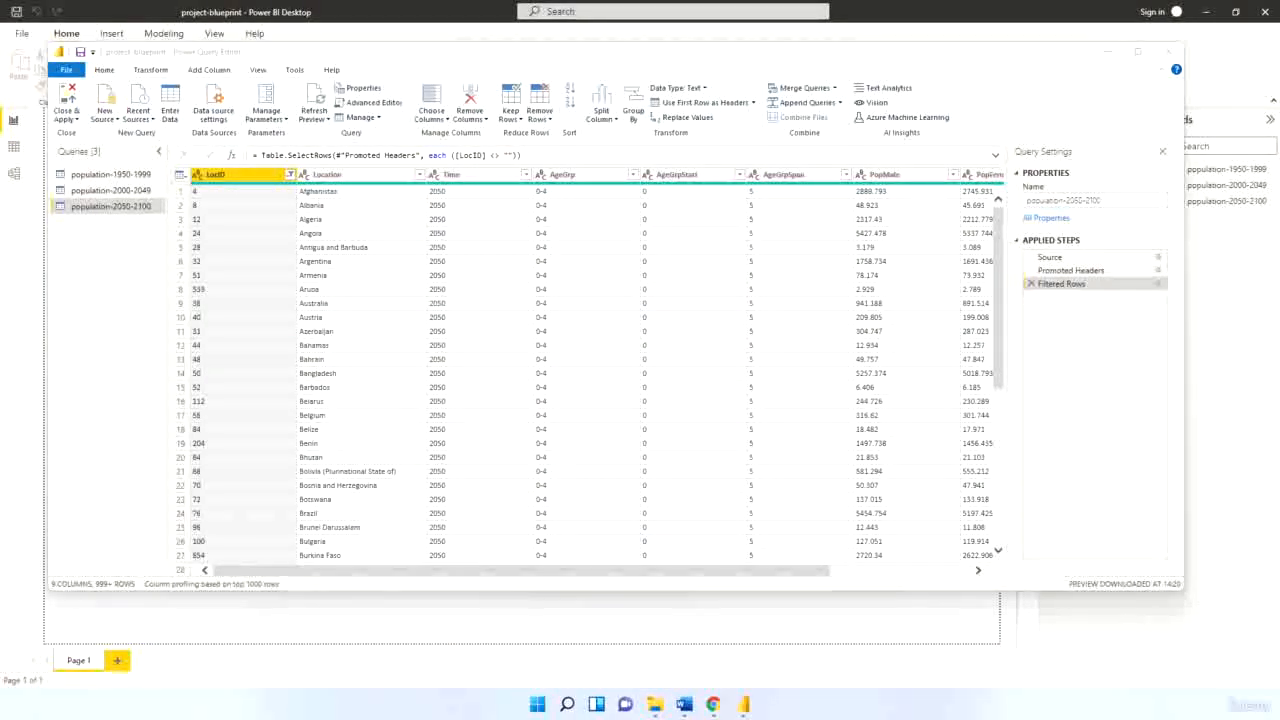
left_click(115, 190)
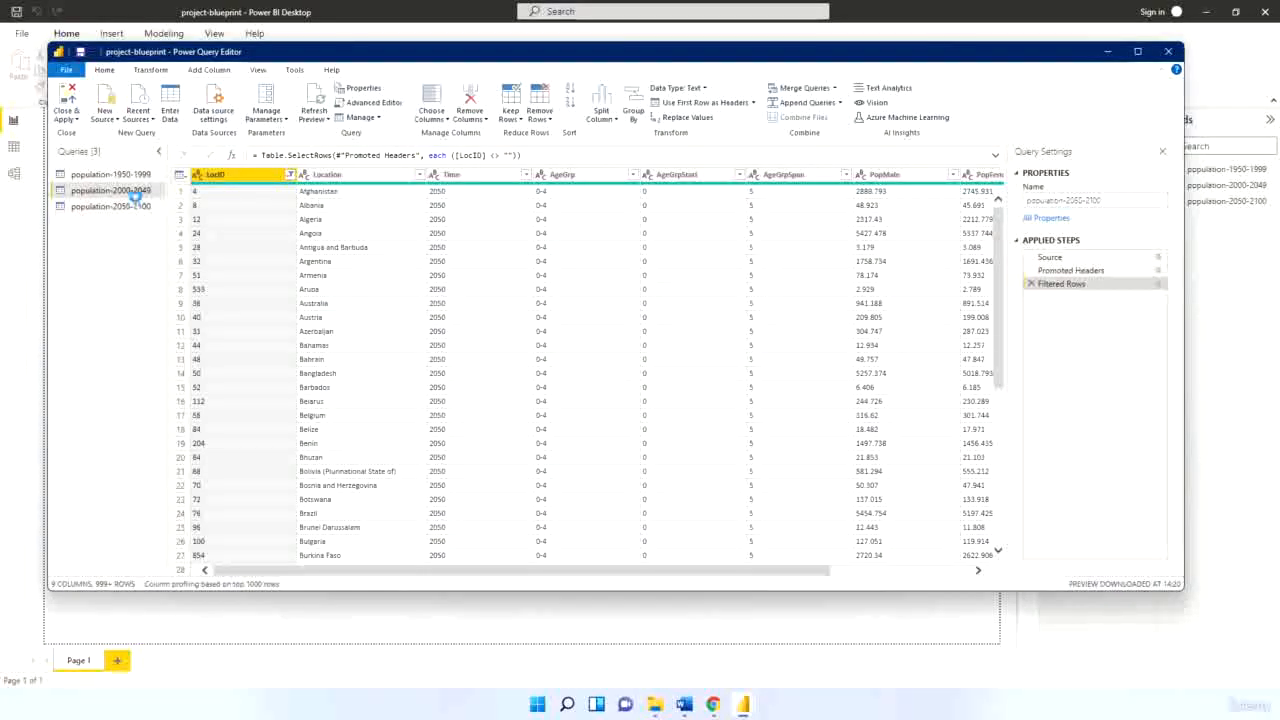
left_click(133, 175)
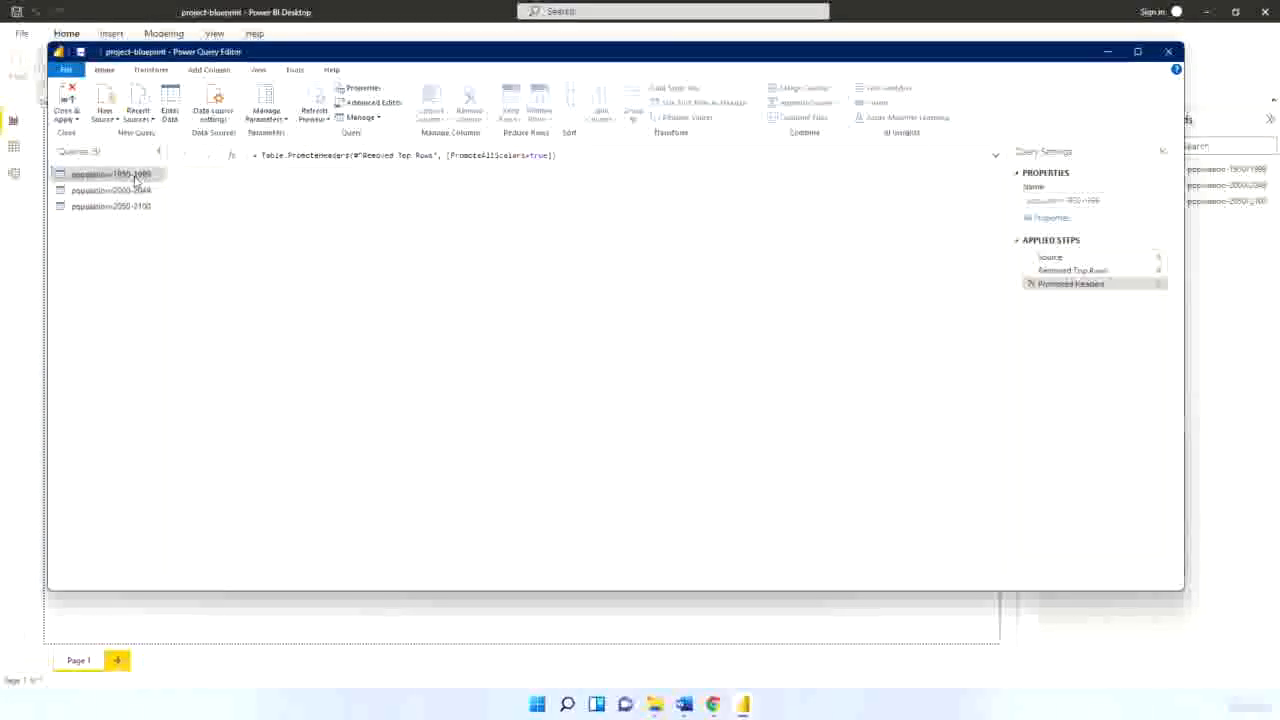
left_click(110, 194)
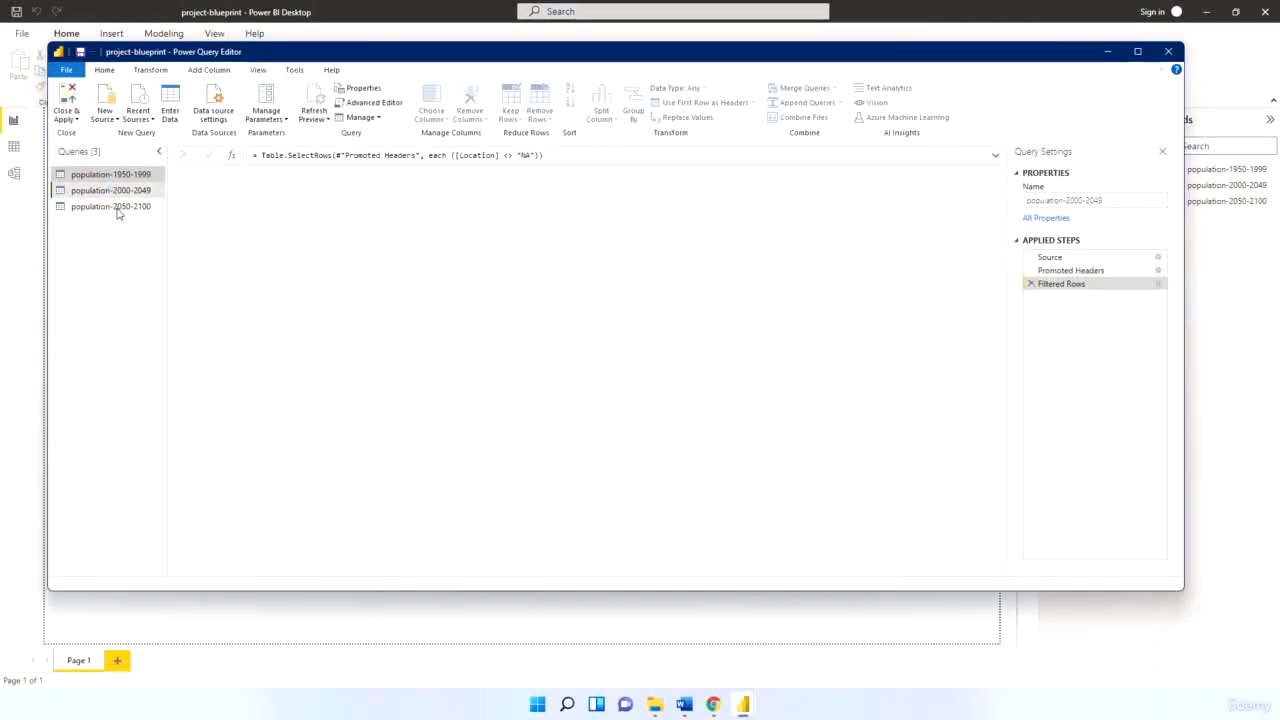
left_click(118, 208)
left_click(110, 174)
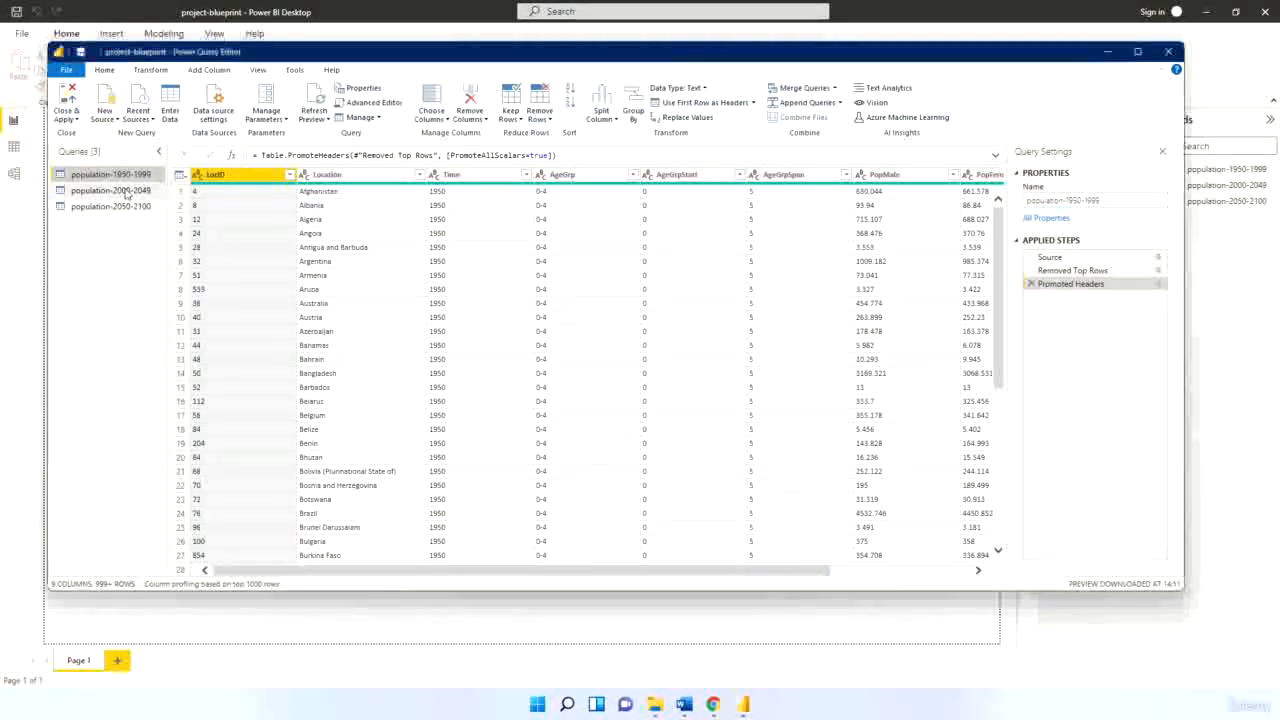
left_click(128, 191)
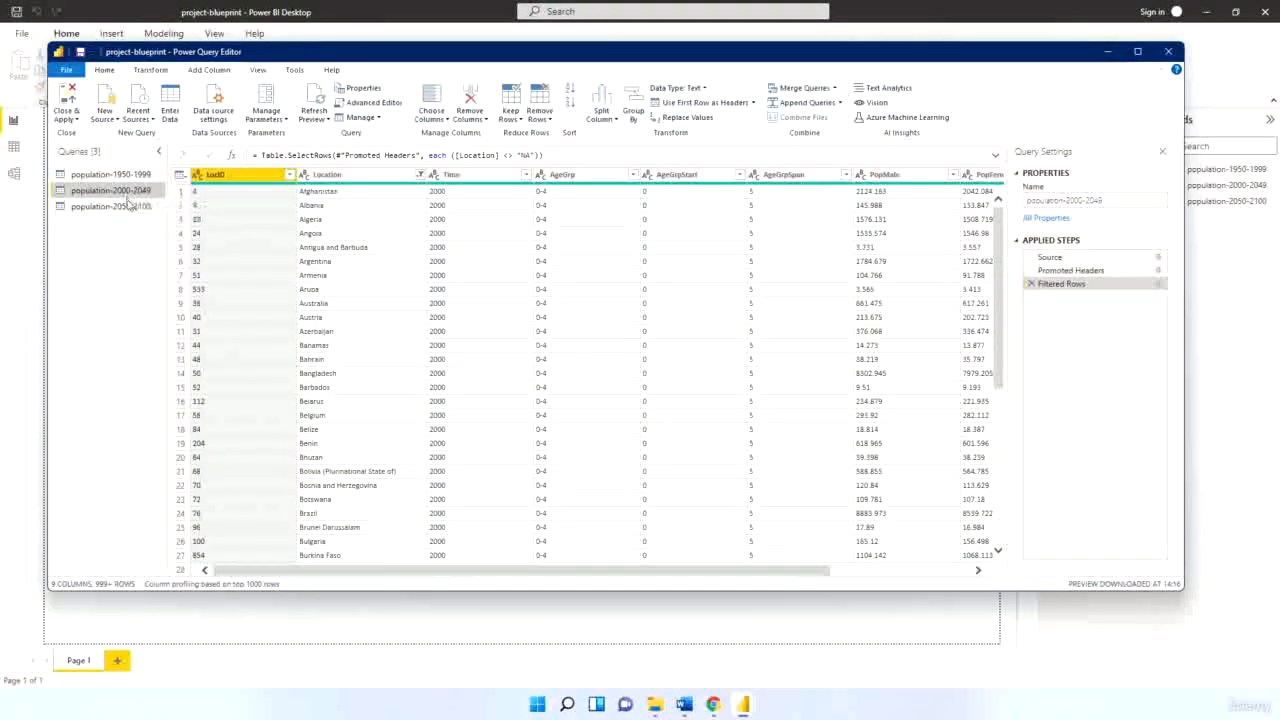
left_click(128, 207, "ctrl")
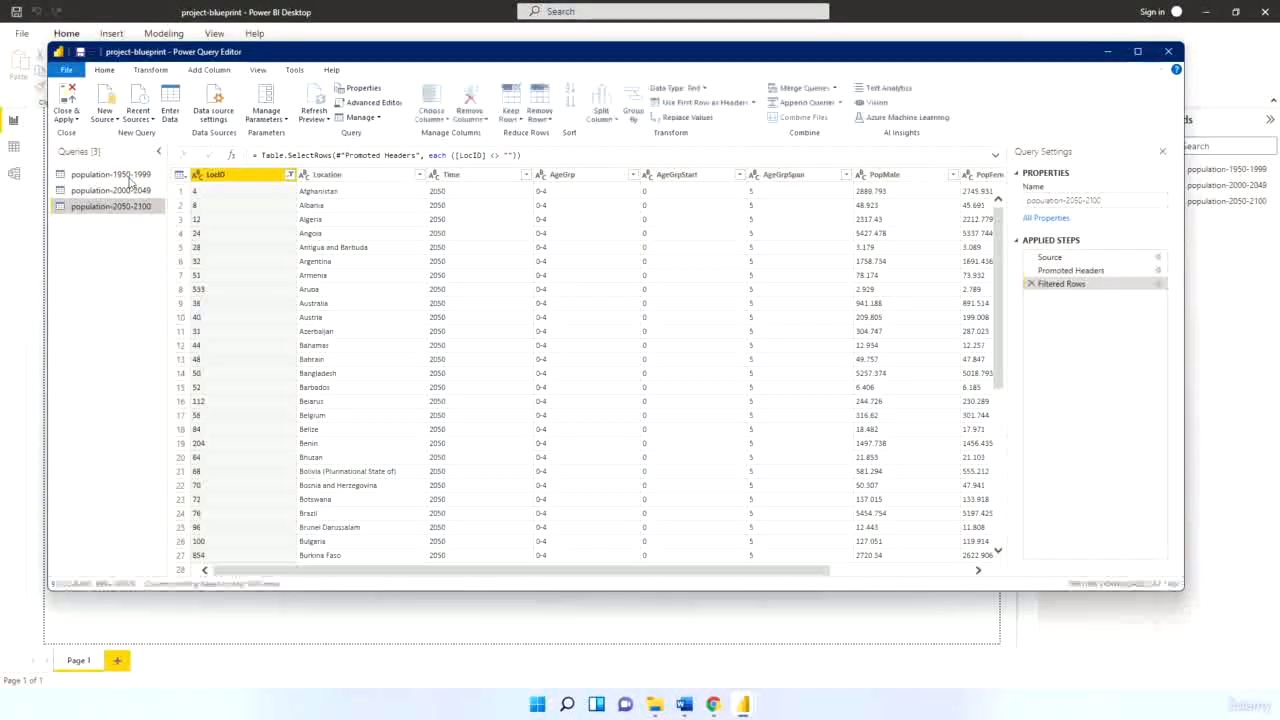
Append the population-1950-1999 and population-2000-2049 queries as a new query, using the two-table option
left_click(128, 178)
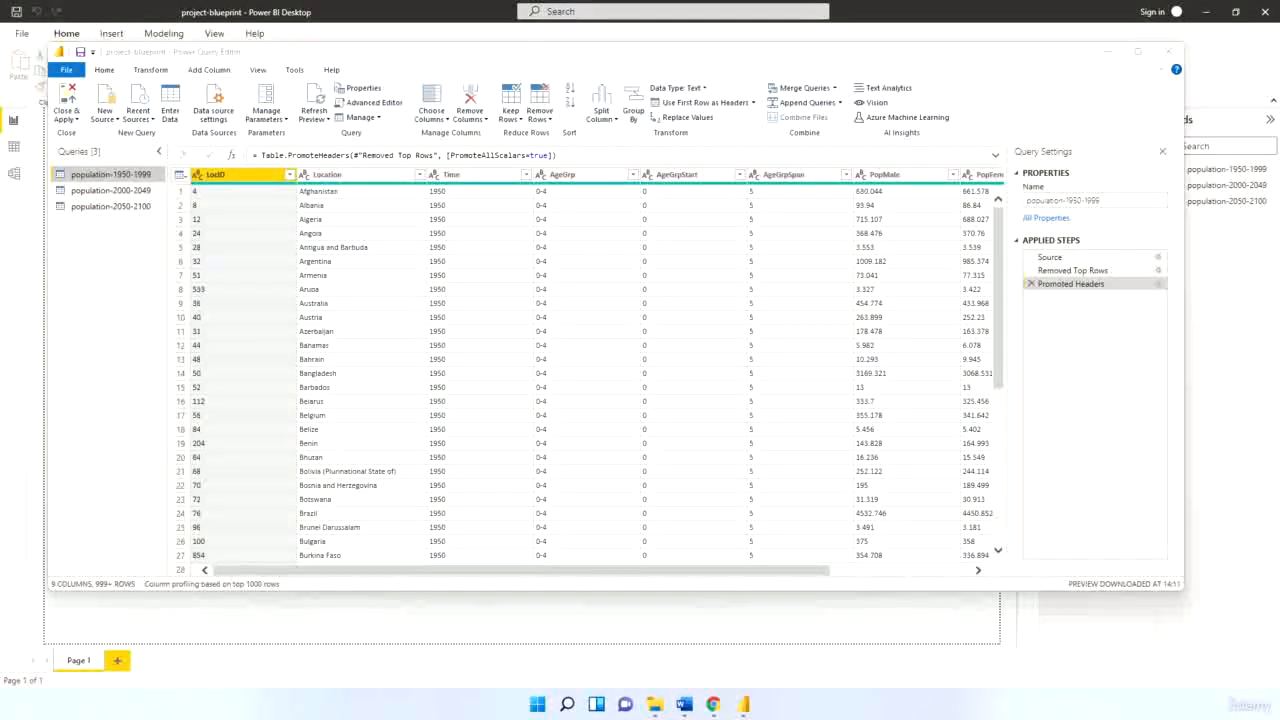
left_click(839, 105)
left_click(839, 103)
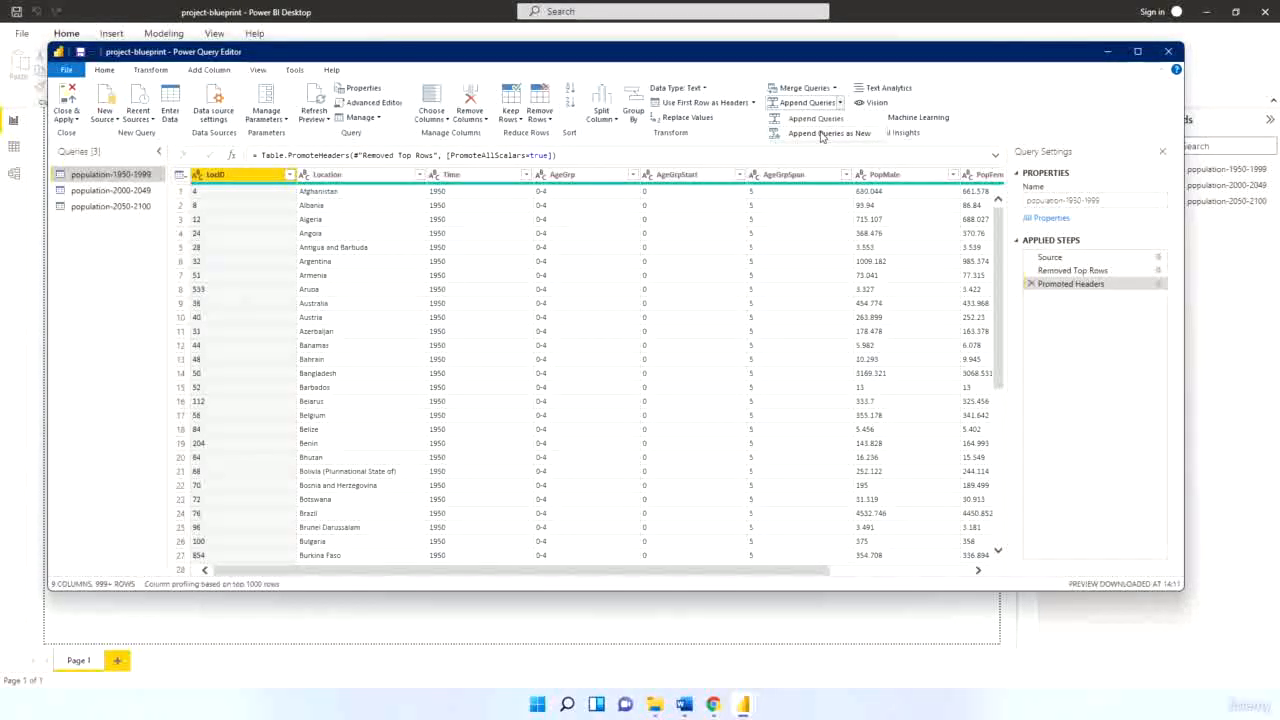
left_click(821, 134)
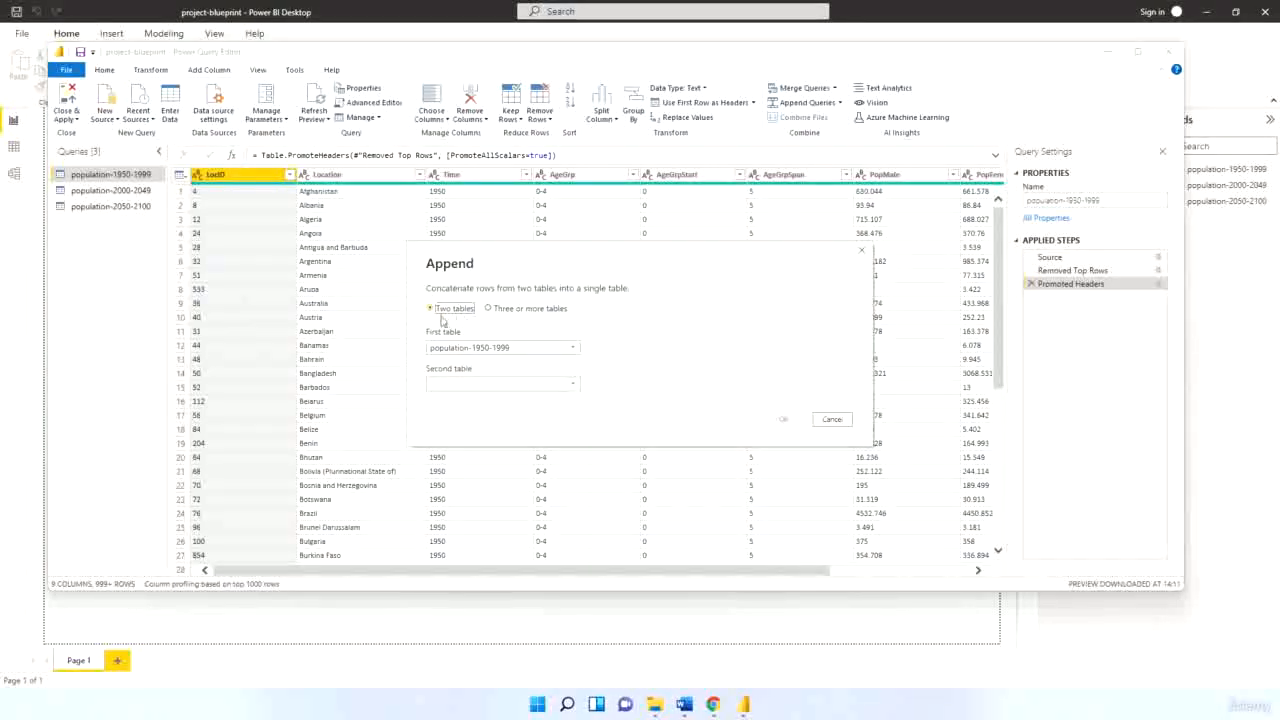
left_click(522, 310)
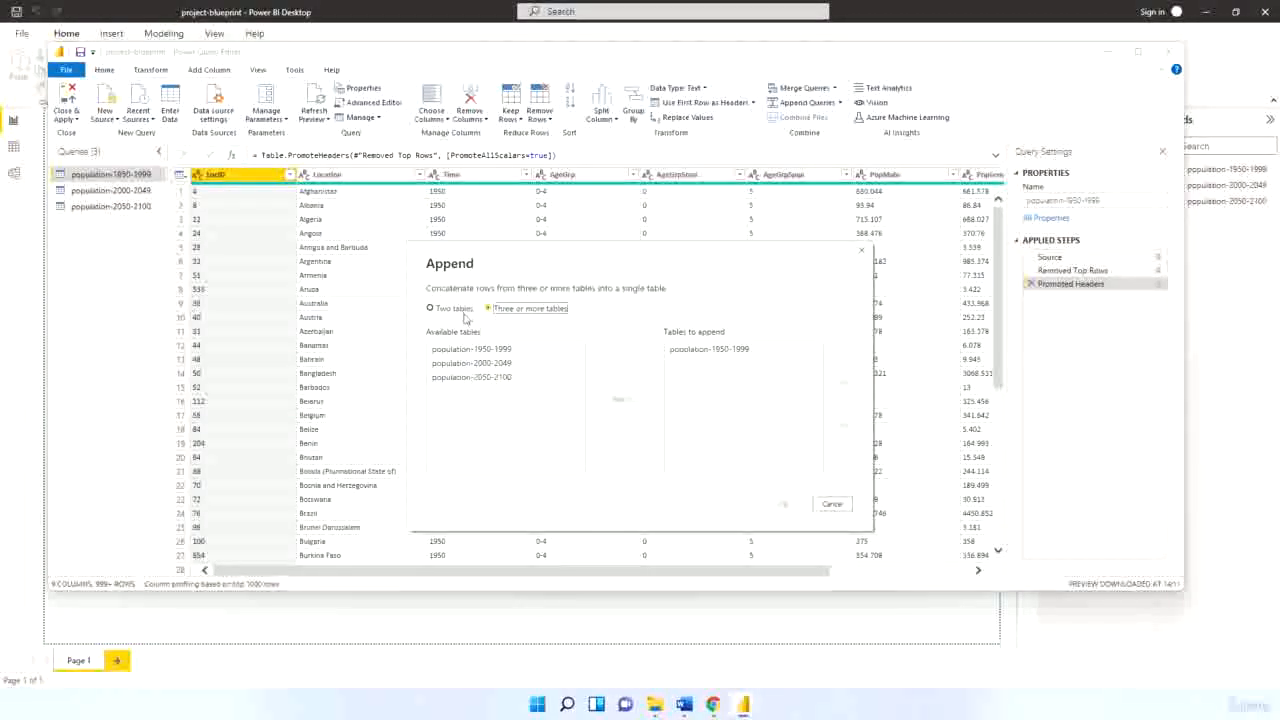
left_click(468, 310)
left_click(497, 310)
left_click(463, 310)
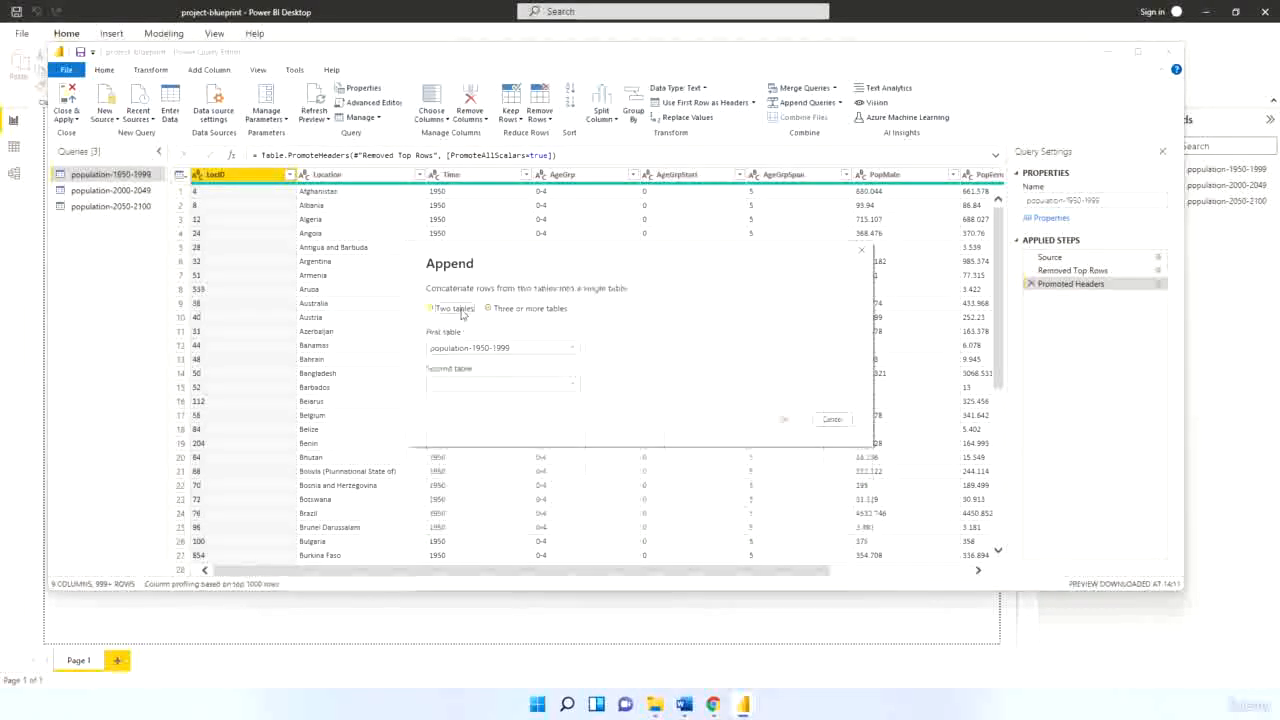
left_click(544, 357)
left_click(507, 366)
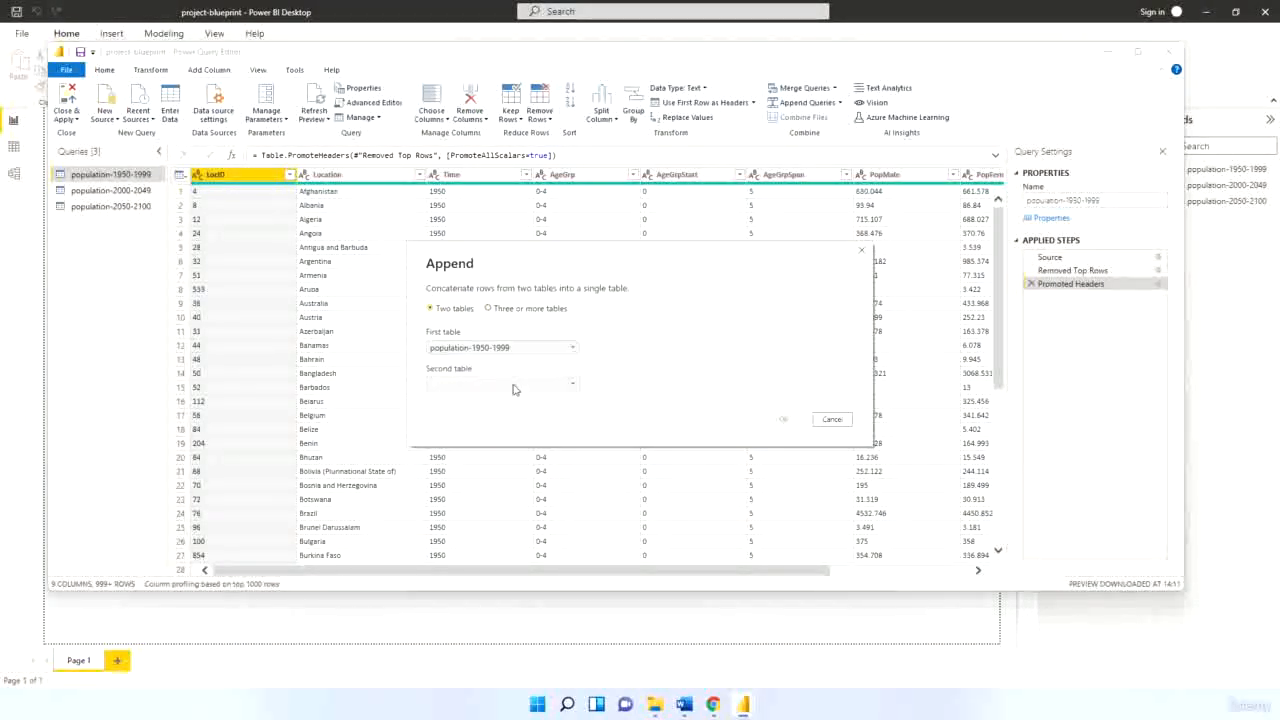
left_click(514, 389)
left_click(505, 410)
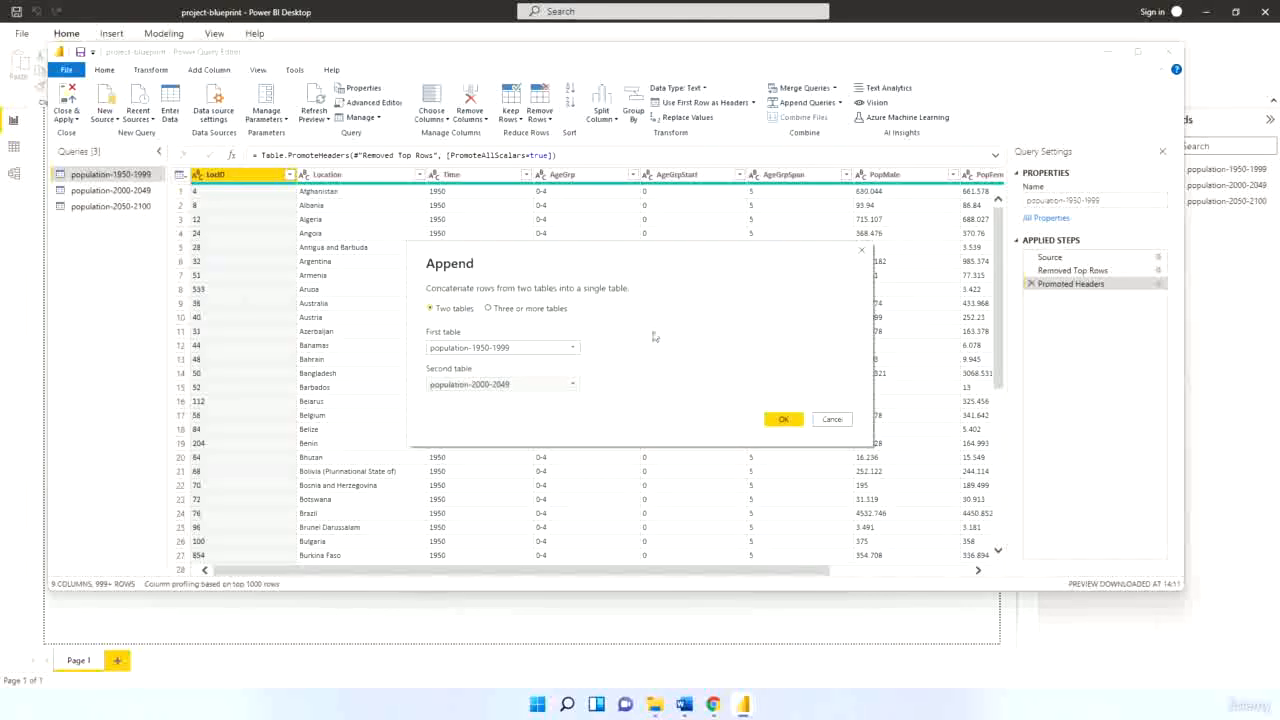
left_click(782, 420)
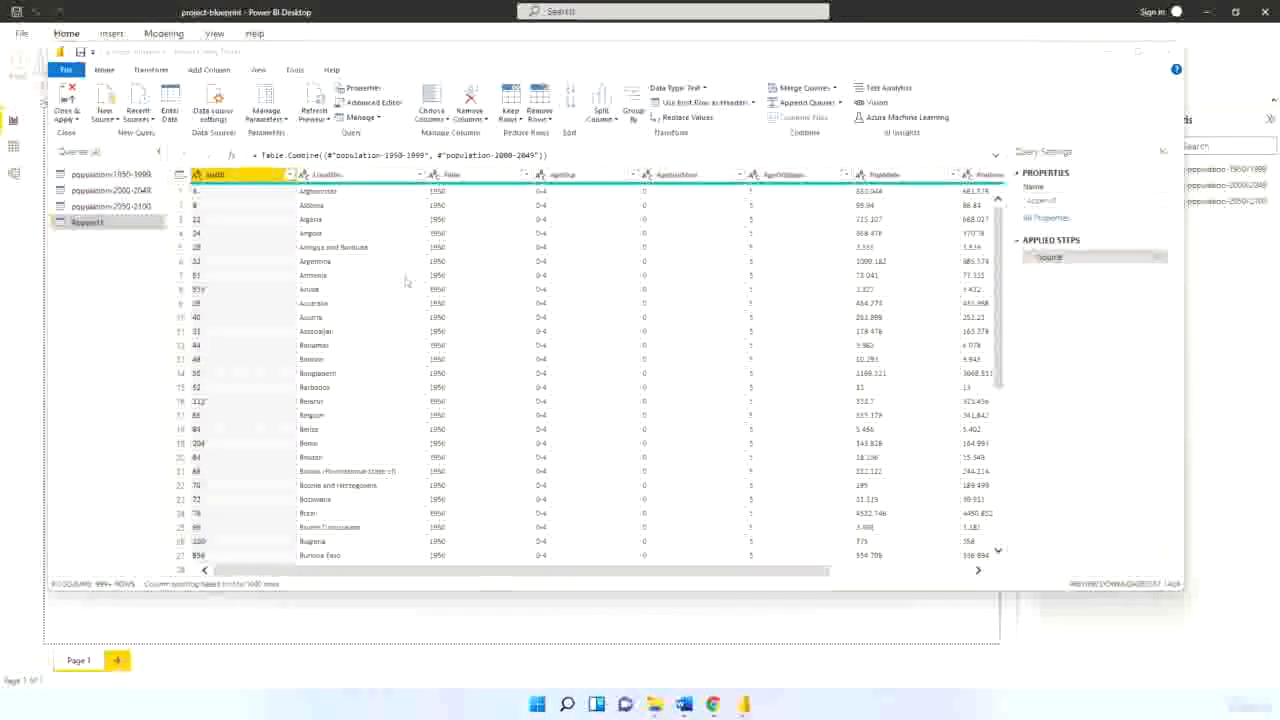
Examine the appended query's rows and the full list of years in its Time column filter, leaving the filter unapplied
left_click(521, 174)
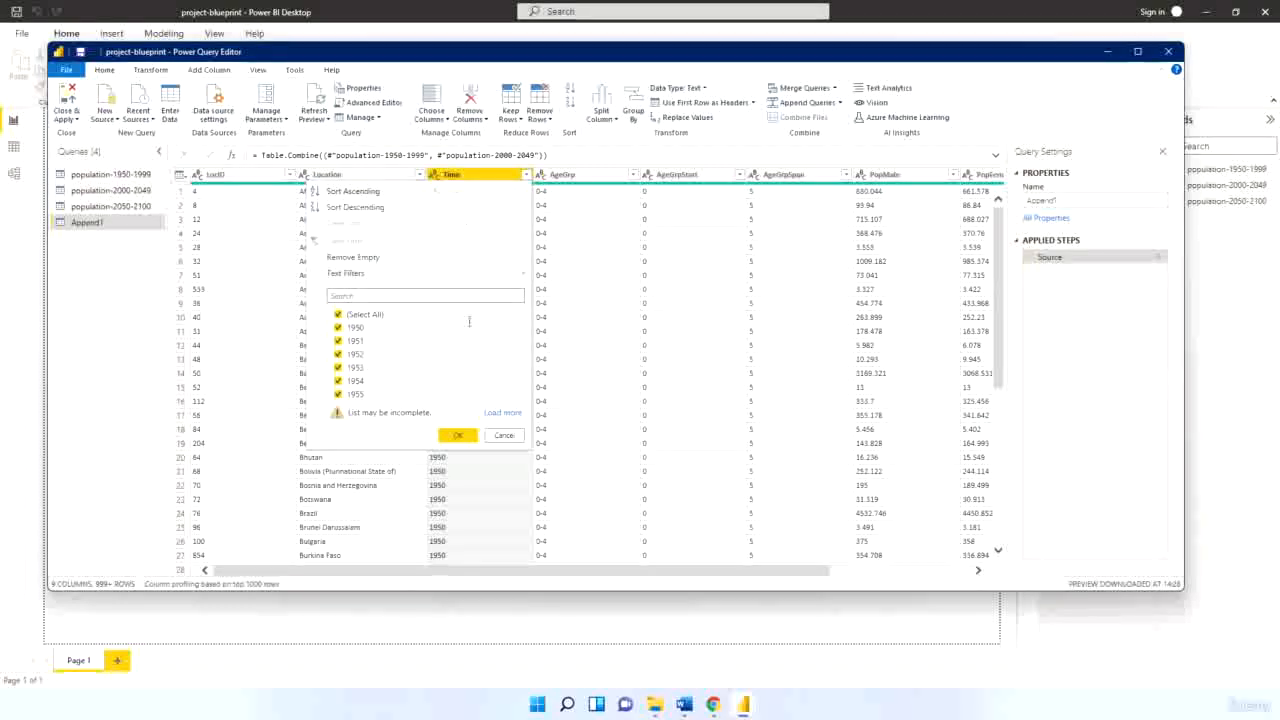
left_click(503, 436)
scroll(474, 414, "down", 15)
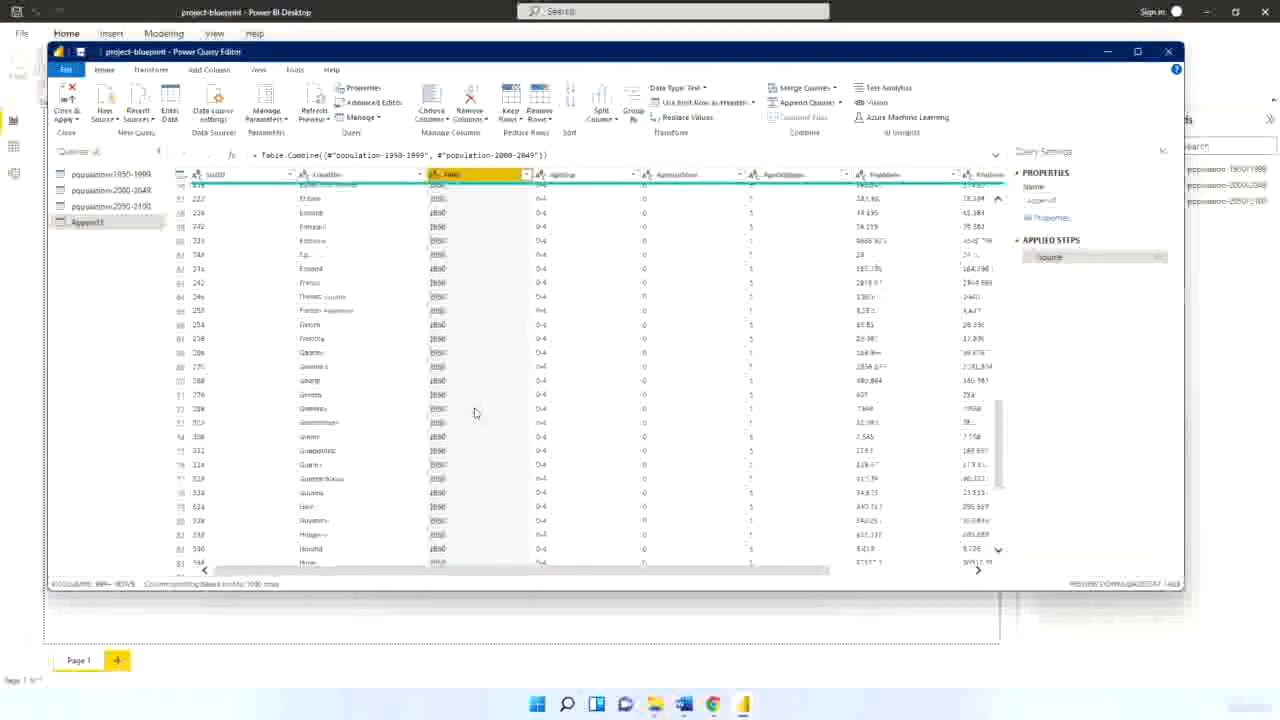
scroll(474, 411, "up", 10)
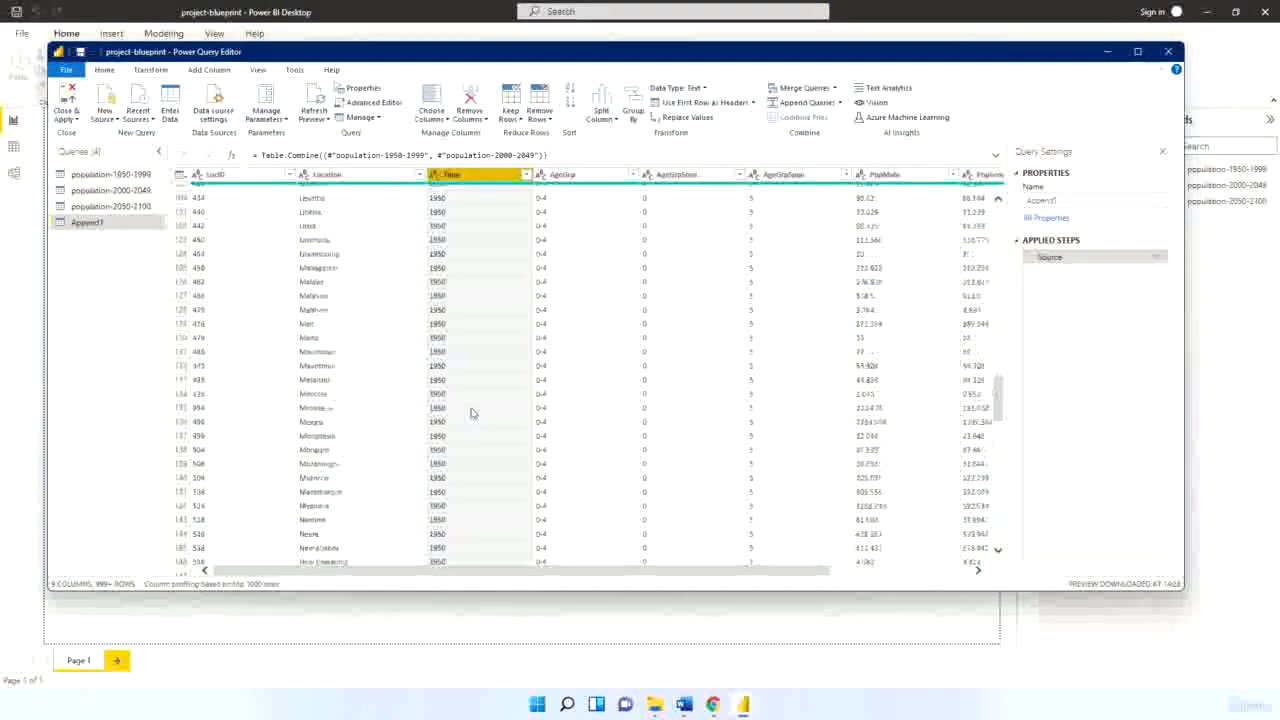
scroll(474, 413, "up", 10)
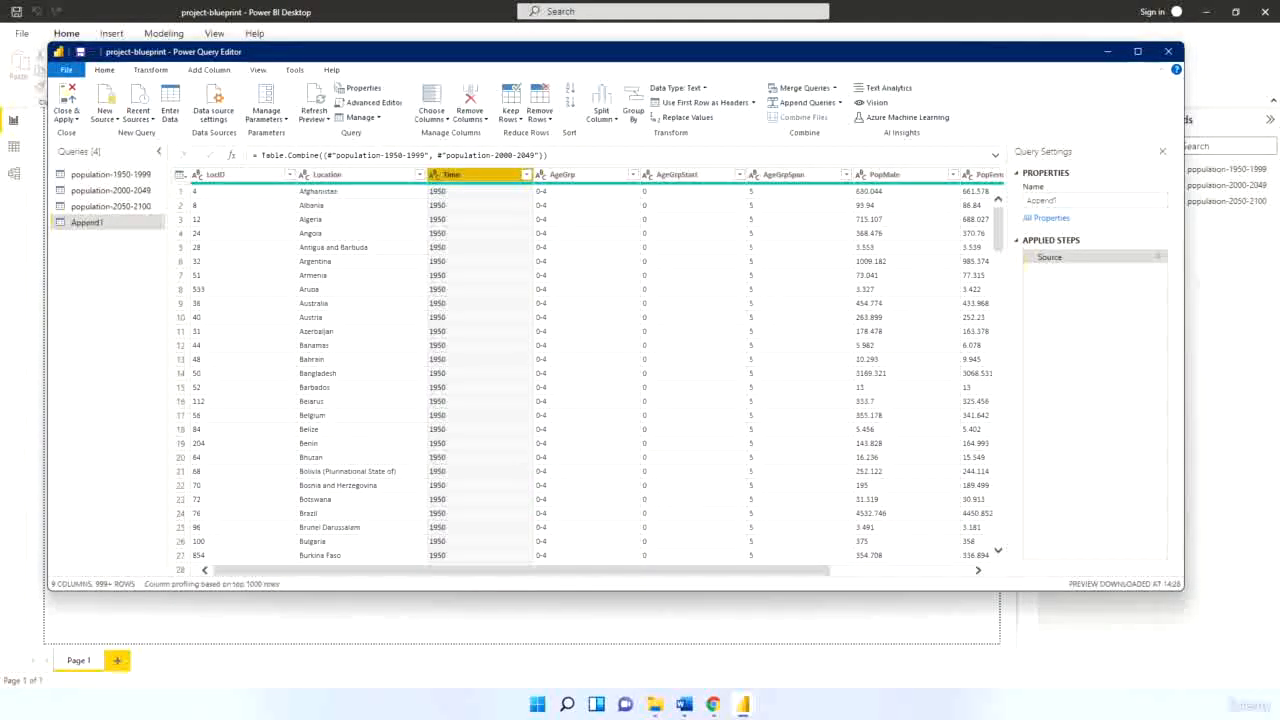
left_click(526, 174)
scroll(434, 389, "down", 3)
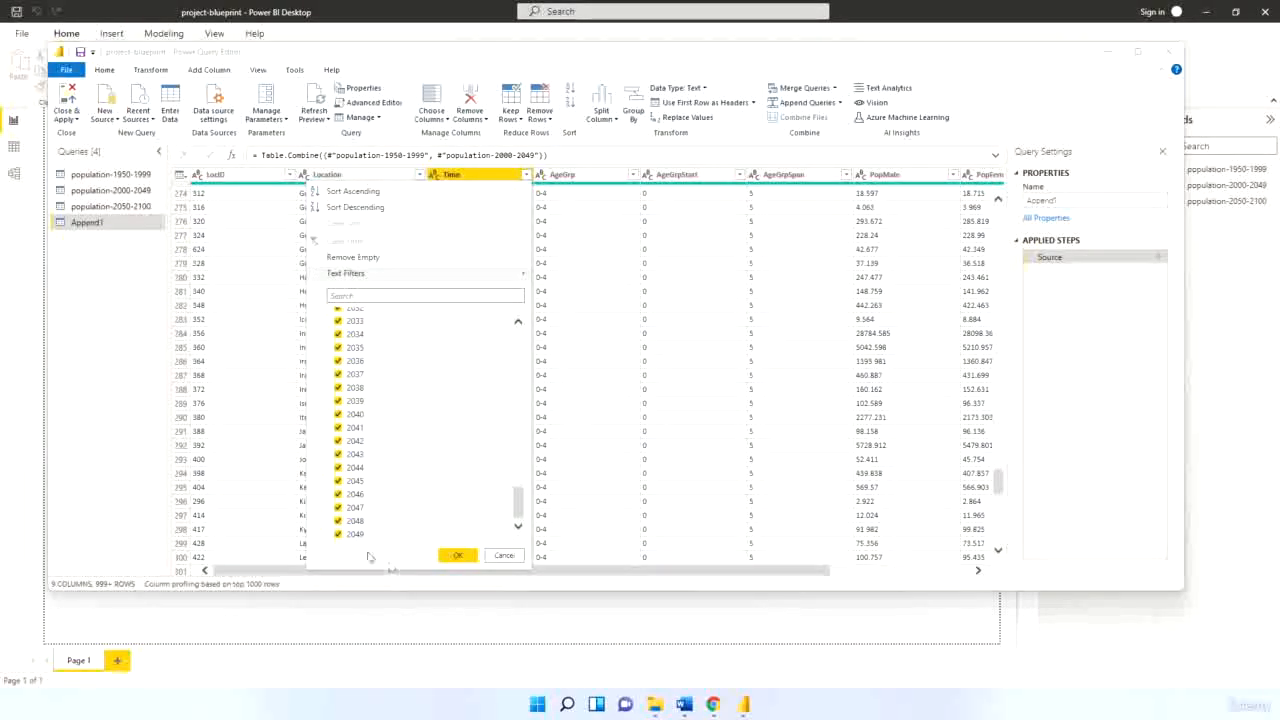
left_click(505, 558)
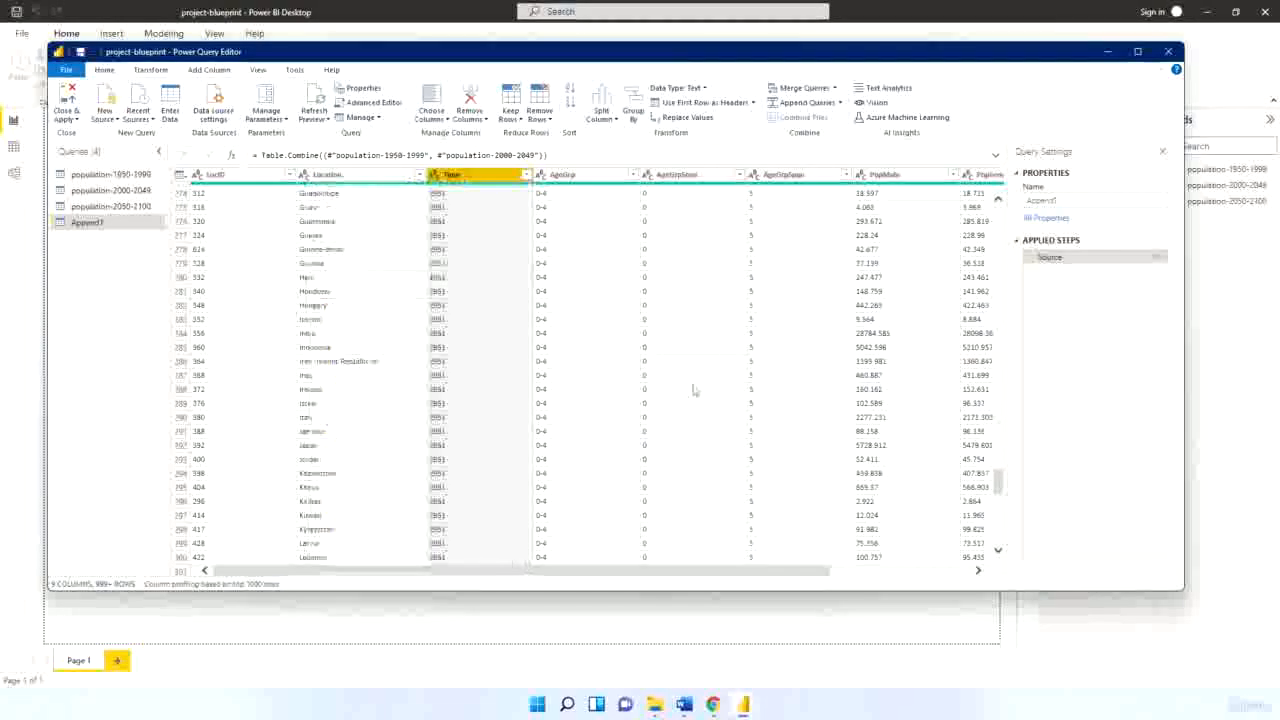
scroll(468, 303, "up", 10)
scroll(468, 303, "up", 20)
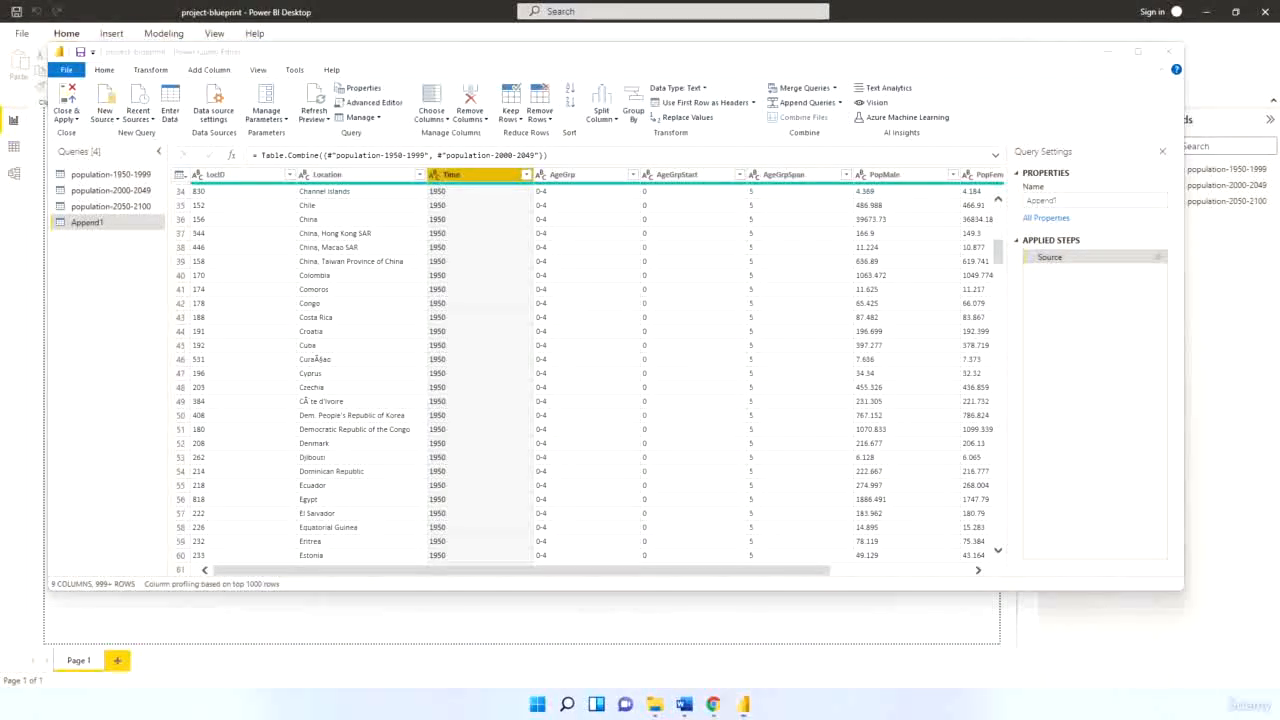
Rename the appended query as "pop 50-2049"
left_click(82, 226)
left_click(1077, 201)
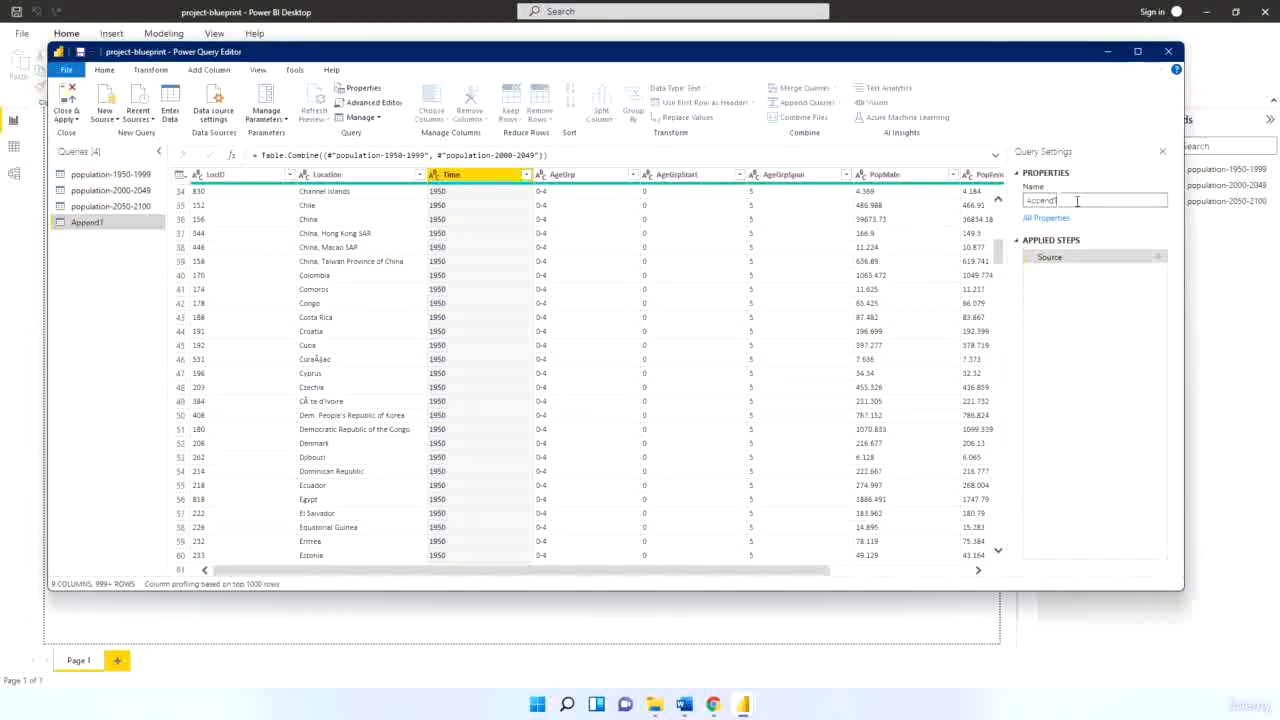
left_click_drag(1047, 201, 1012, 207)
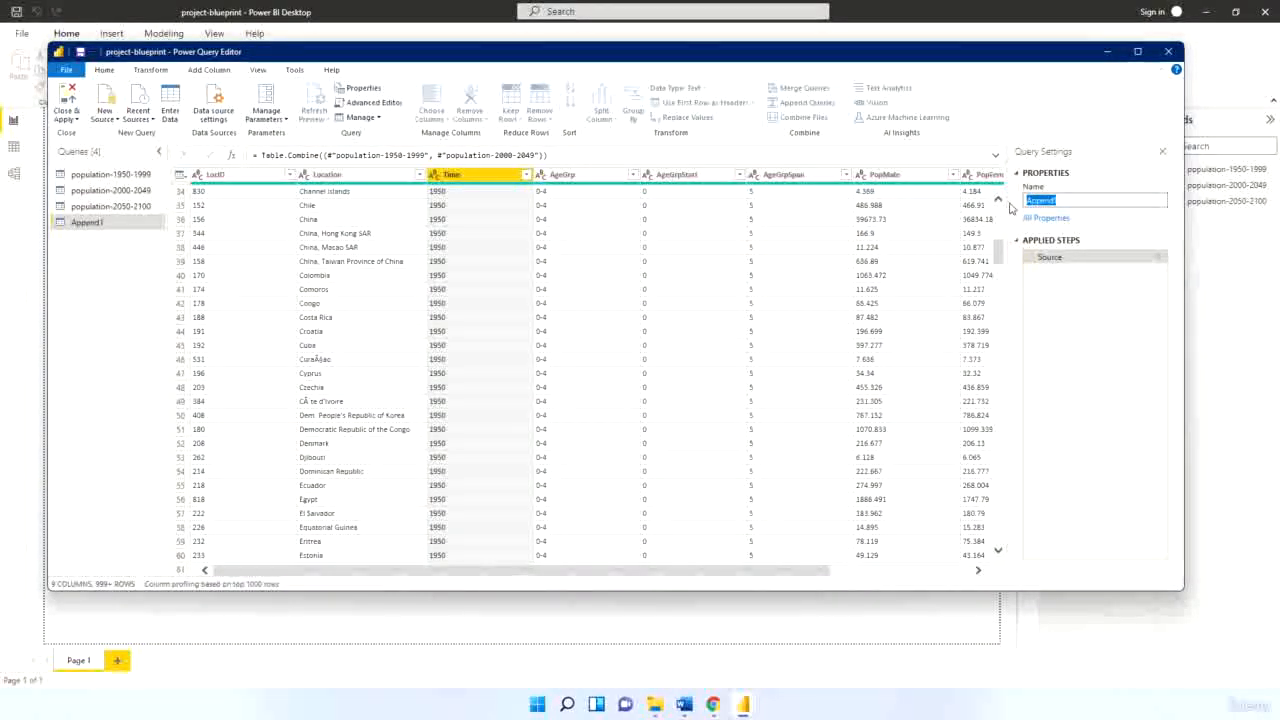
type("pop")
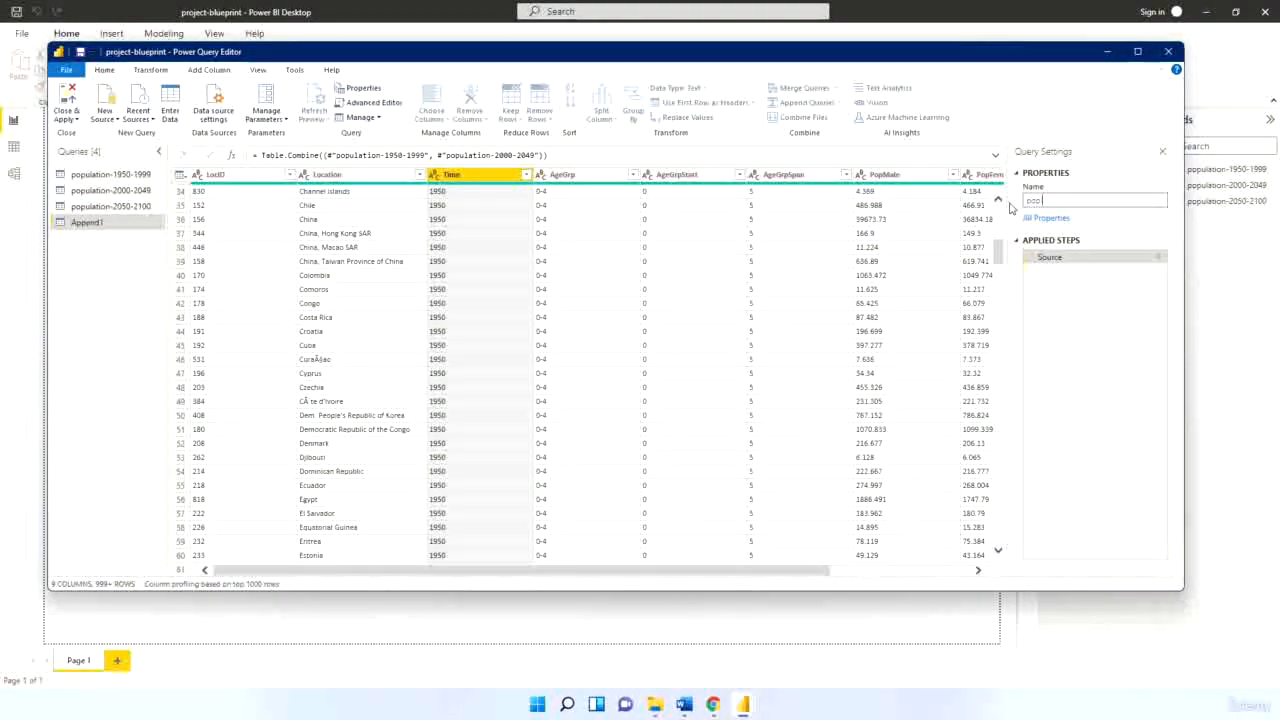
type(" S")
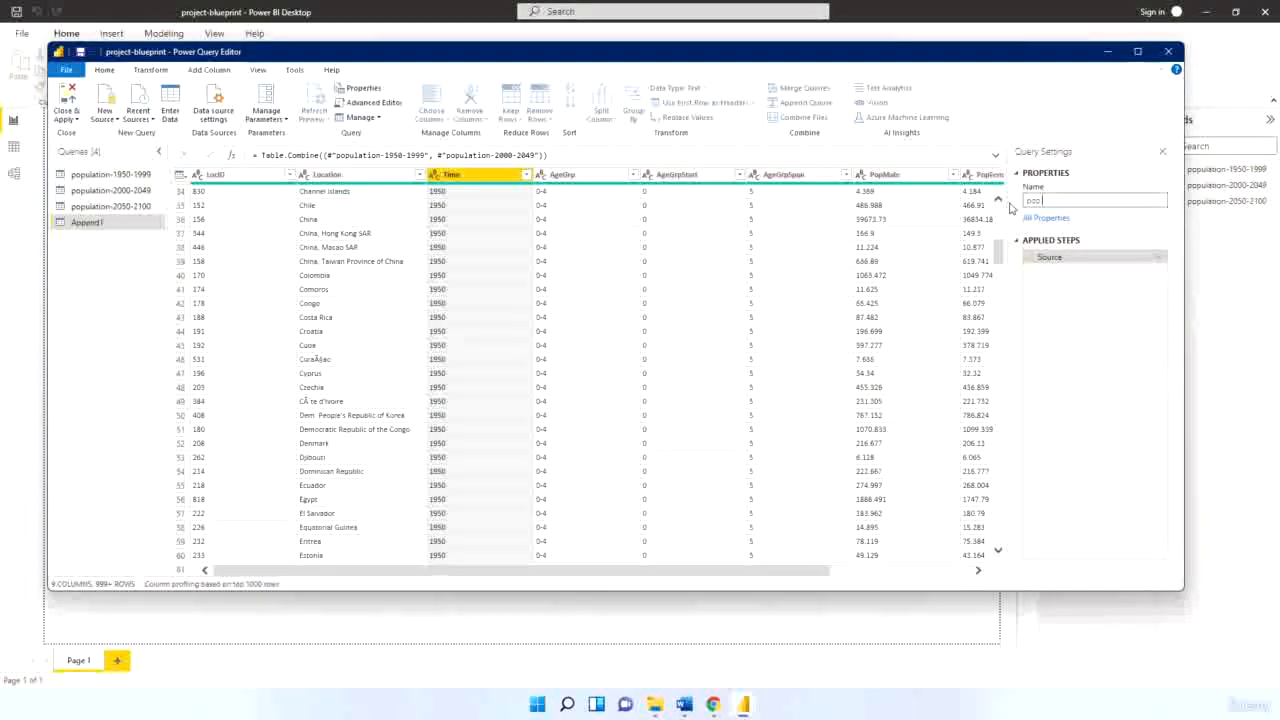
type("0-2049")
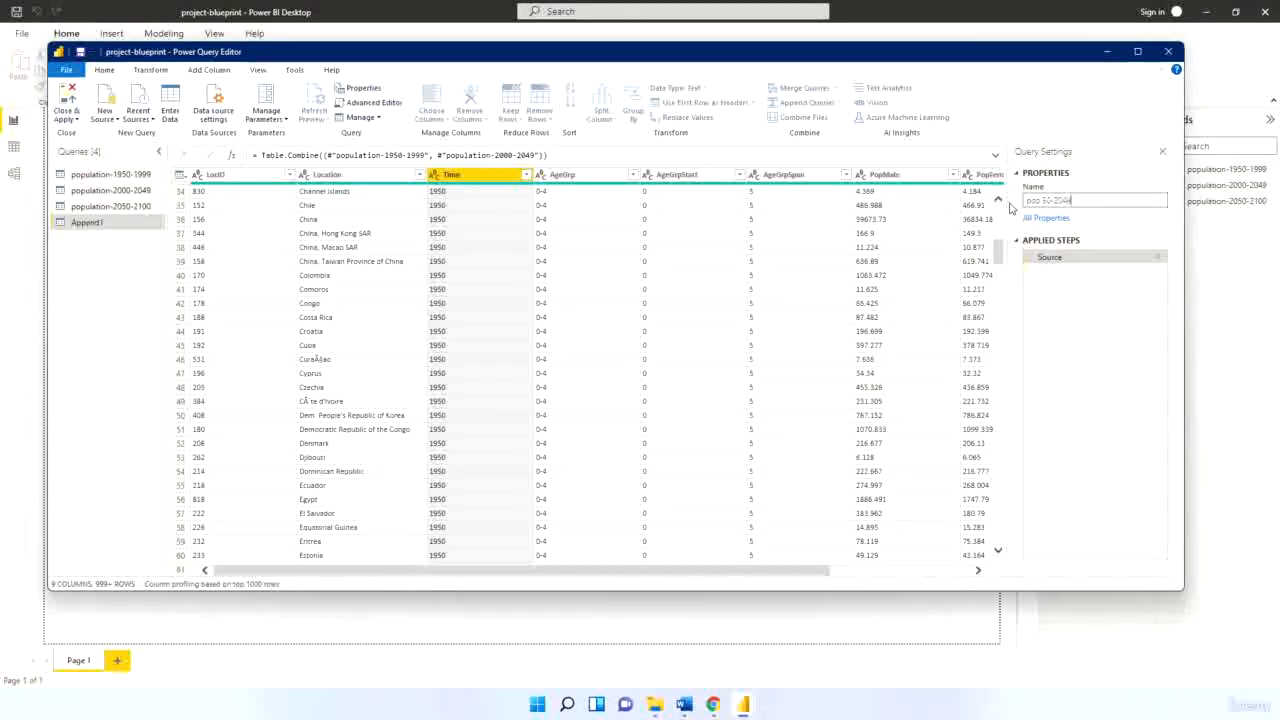
key("Return")
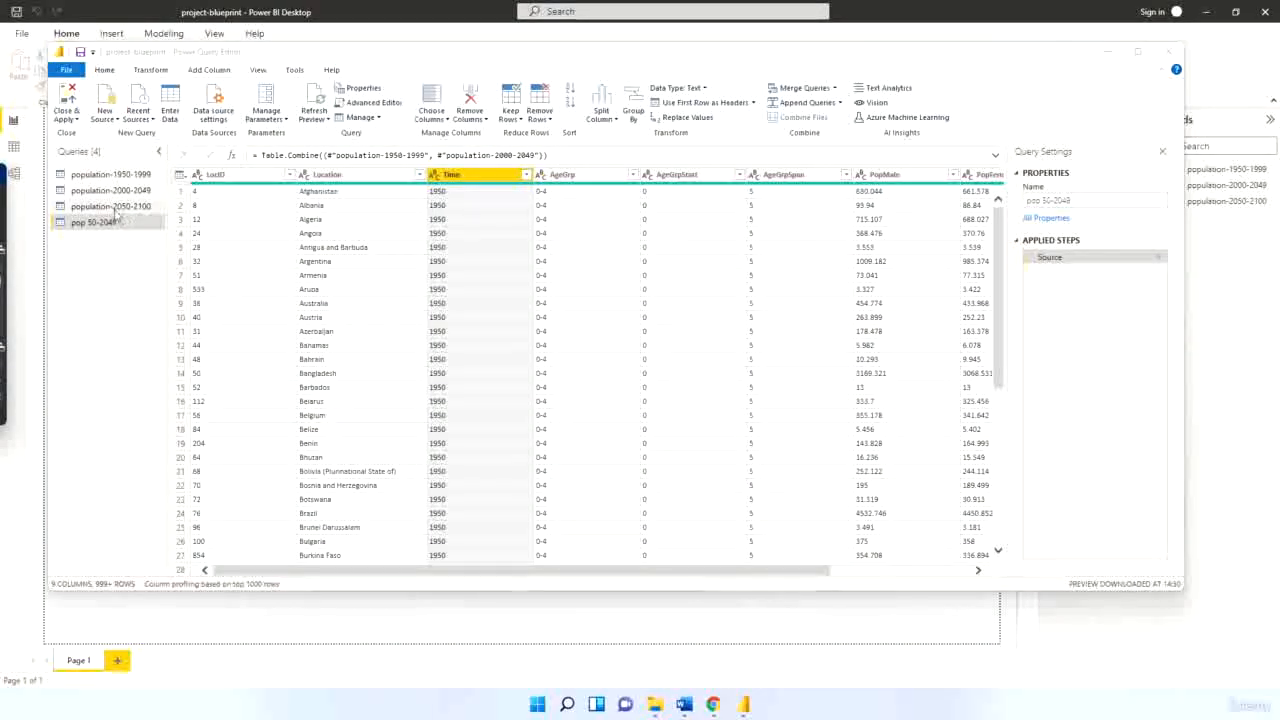
Append the population-2050-2100 table to the pop 50-2049 query
left_click(800, 103)
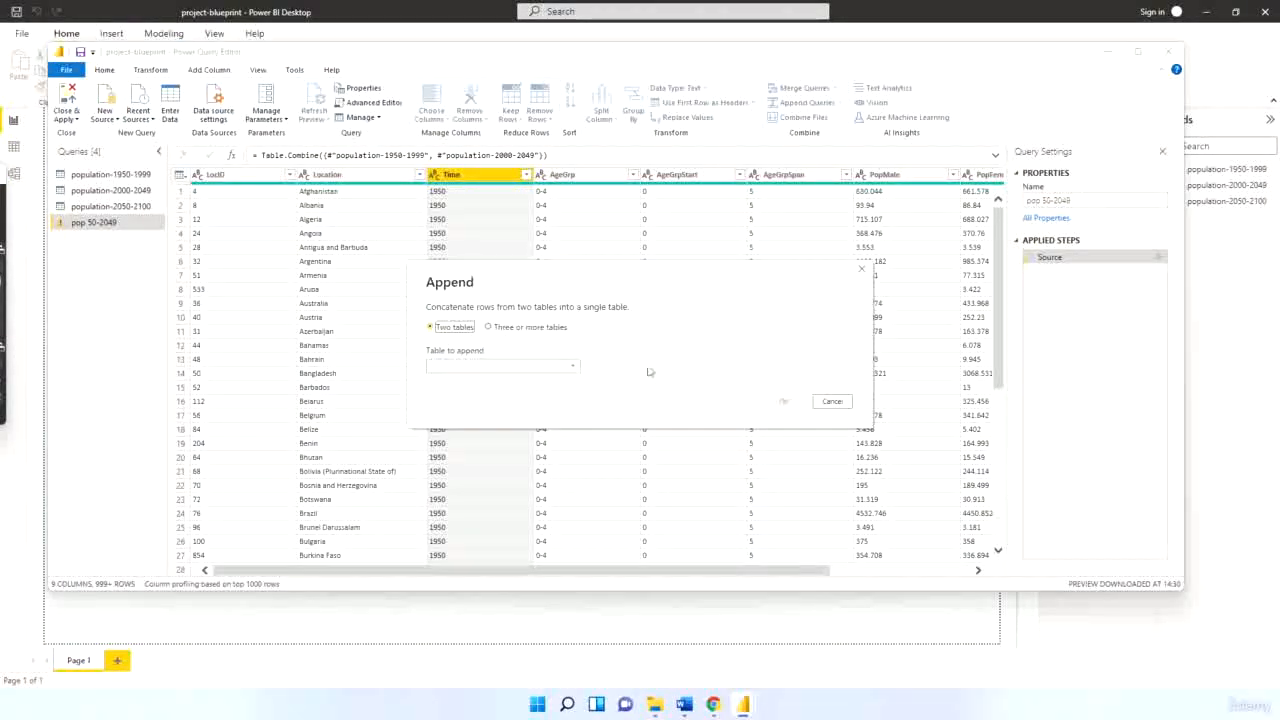
left_click(833, 401)
left_click(840, 103)
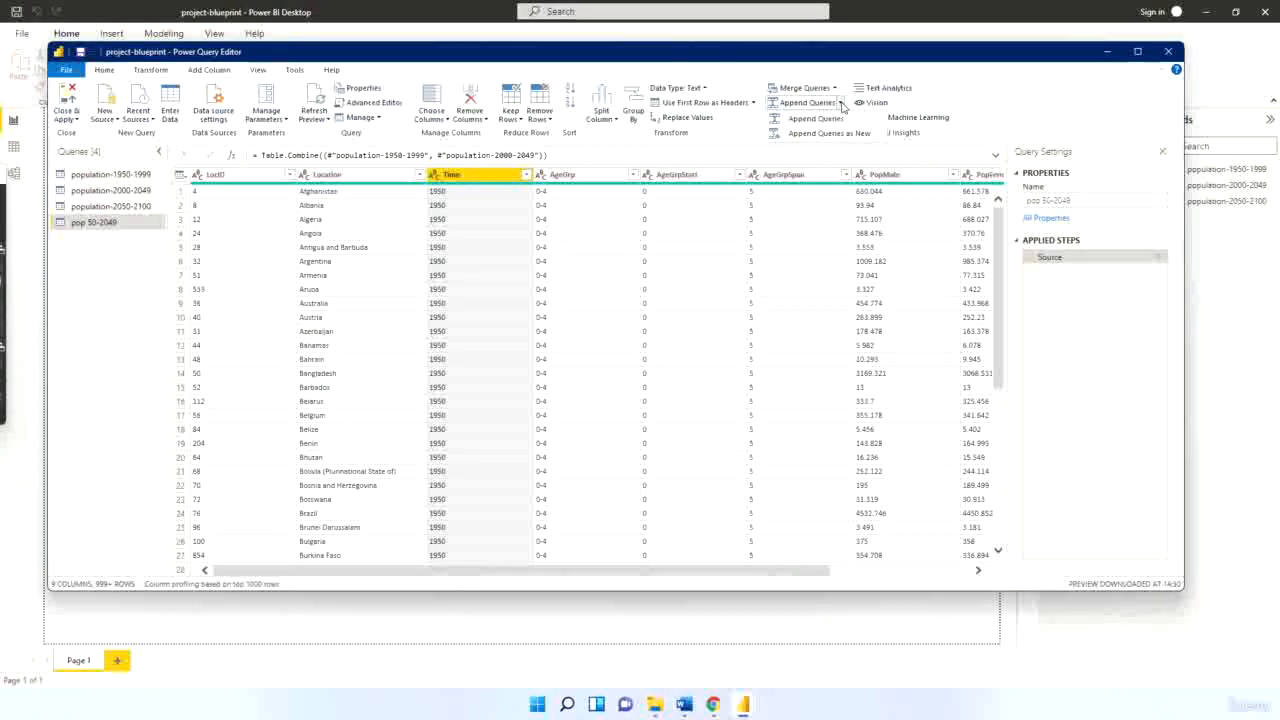
left_click(825, 133)
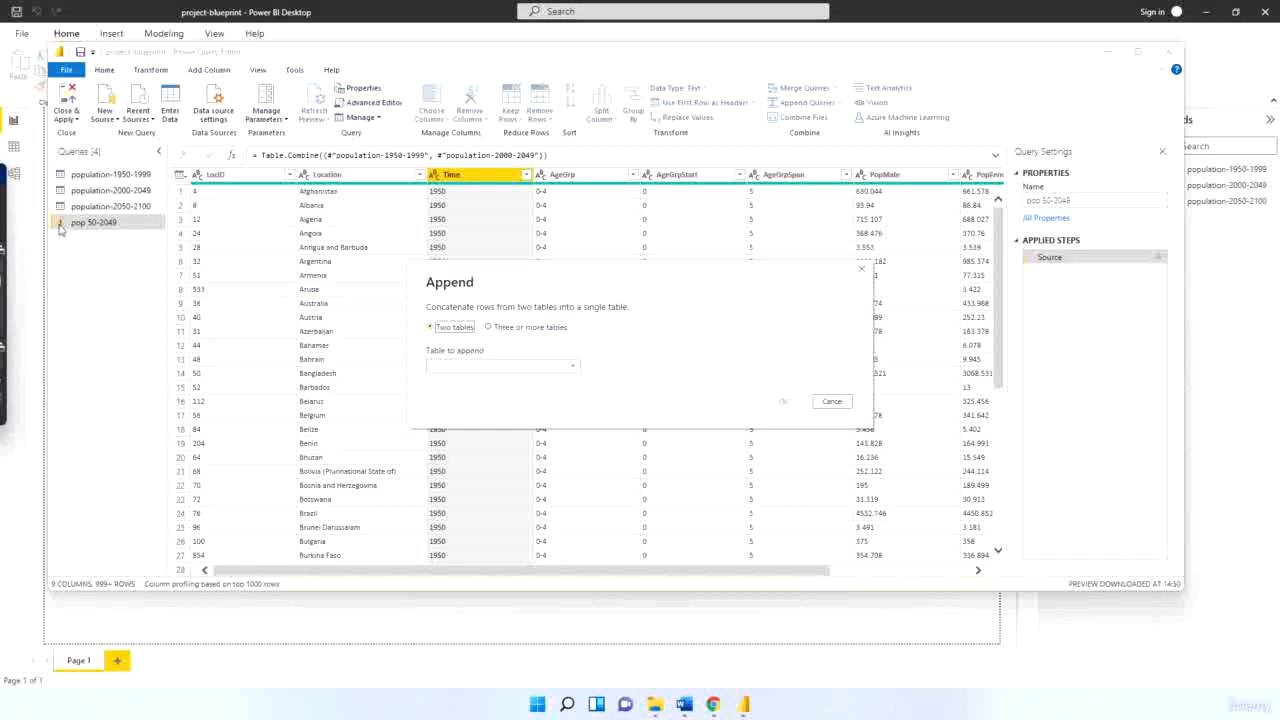
left_click(513, 367)
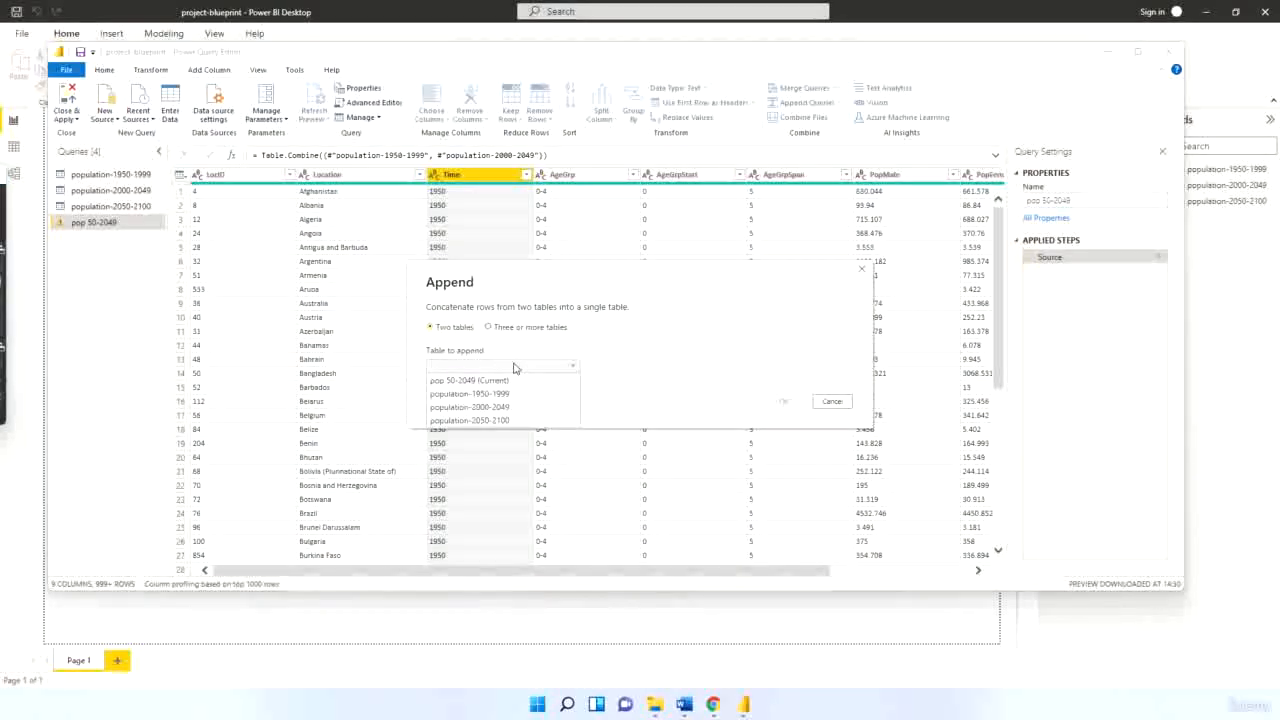
left_click(505, 419)
left_click(781, 401)
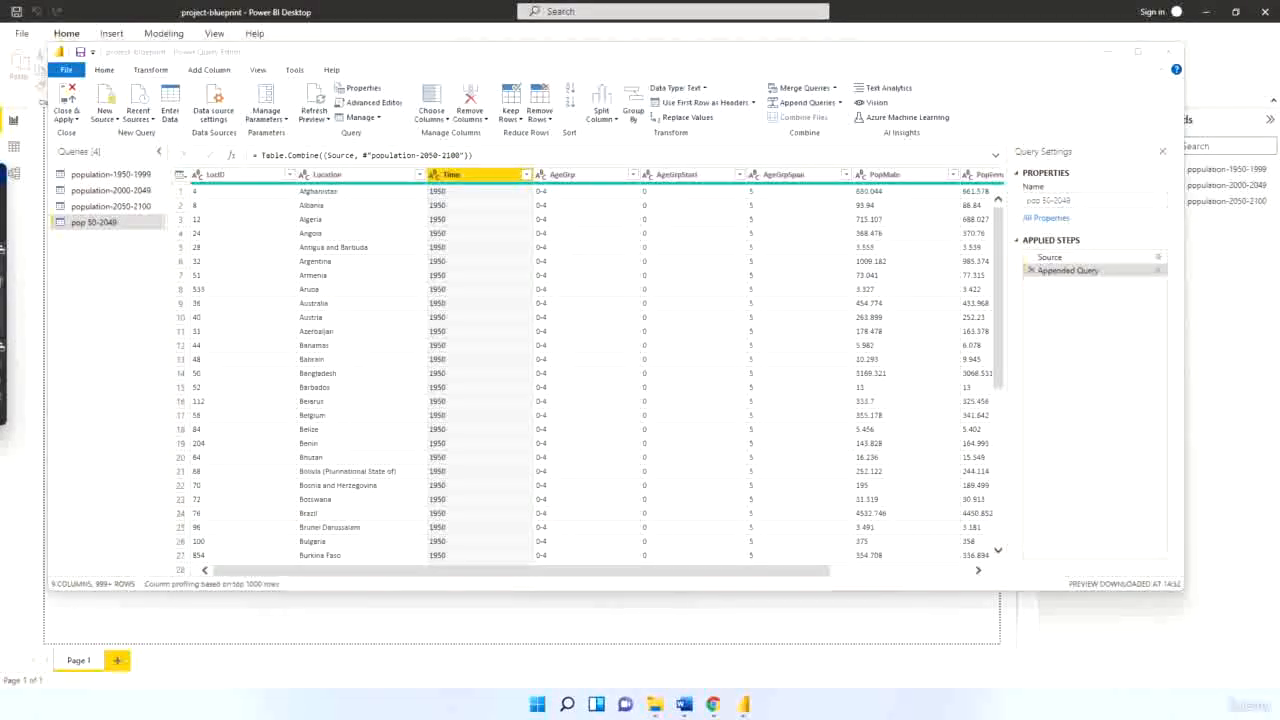
Check the full list of years in the Time column's filter without applying a filter
left_click(526, 176)
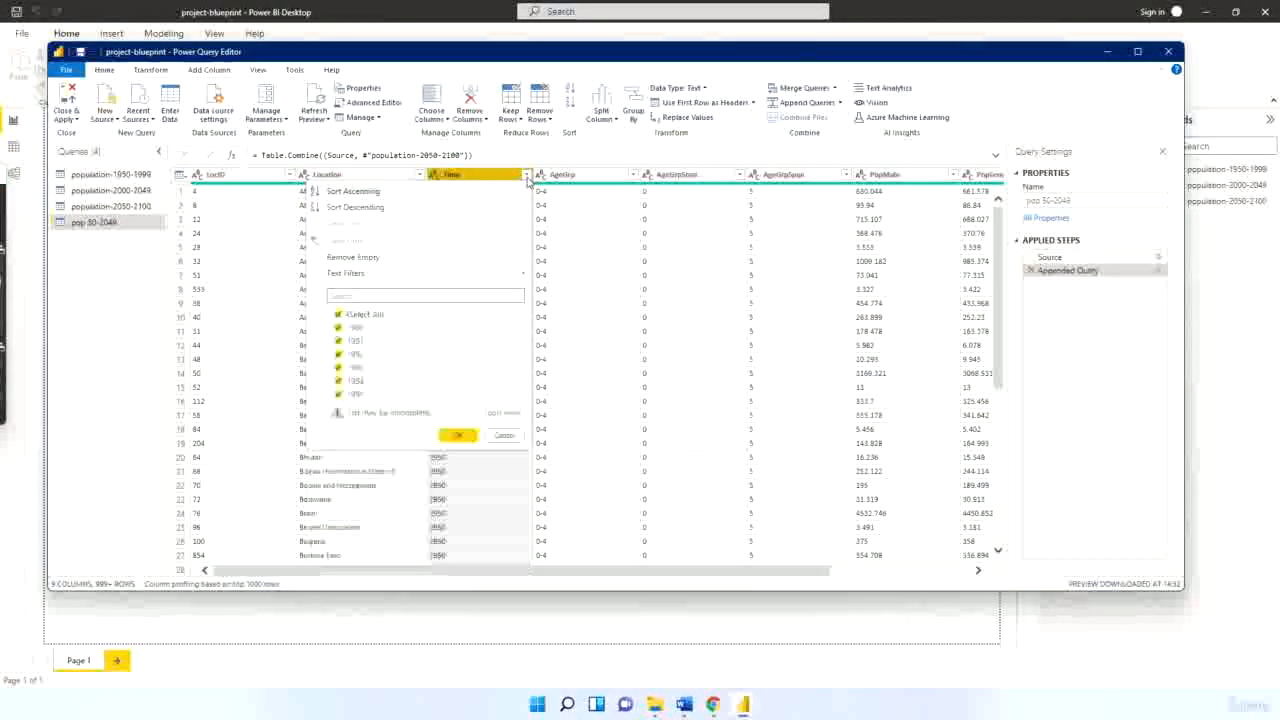
left_click(498, 417)
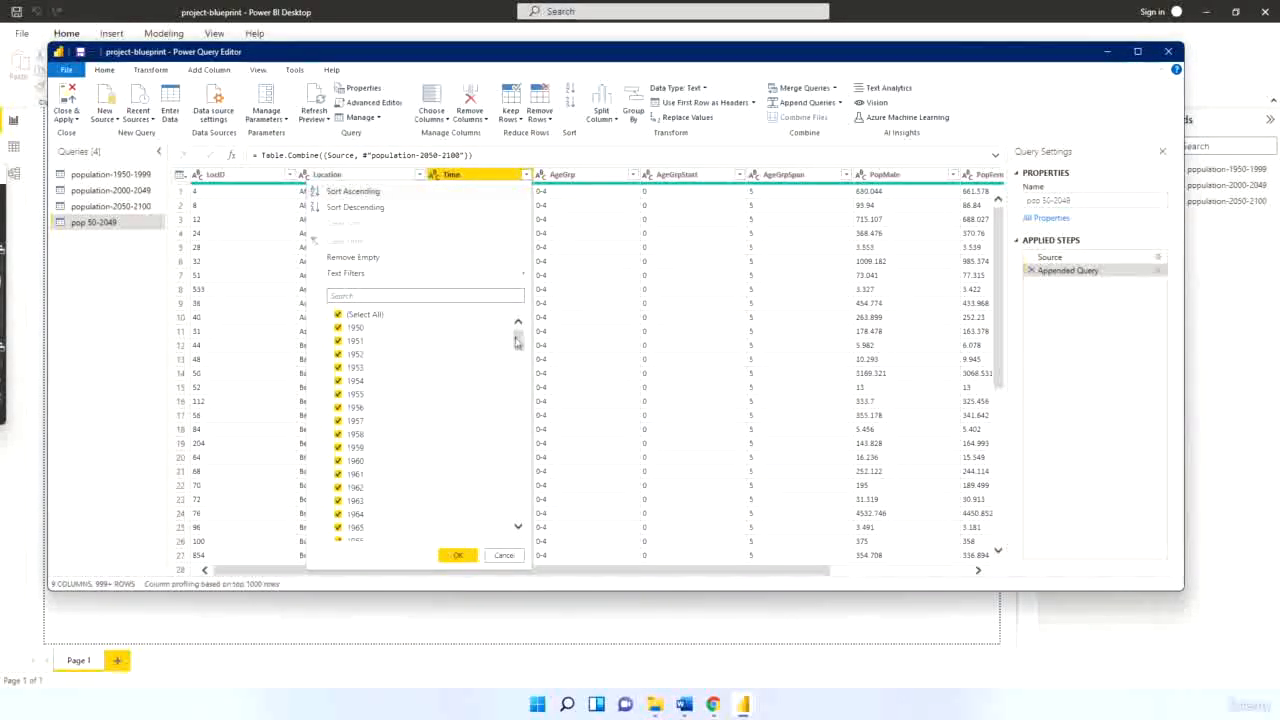
left_click_drag(517, 342, 517, 510)
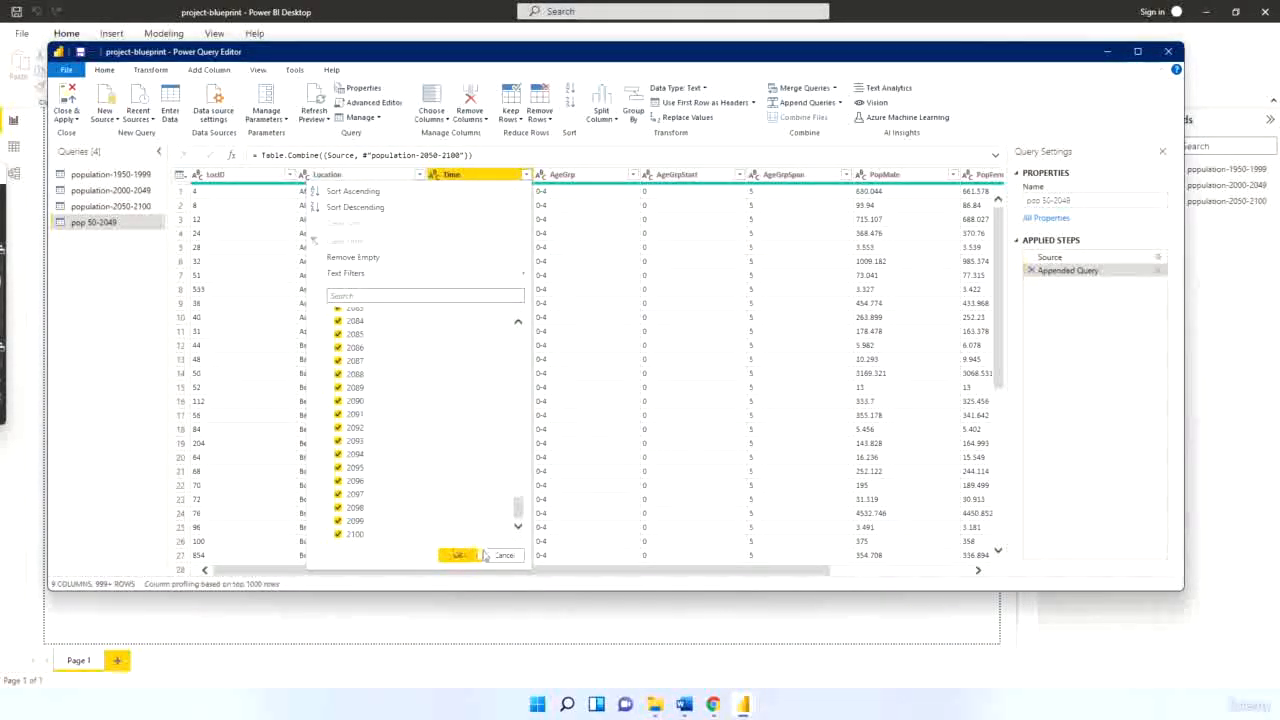
left_click(479, 555)
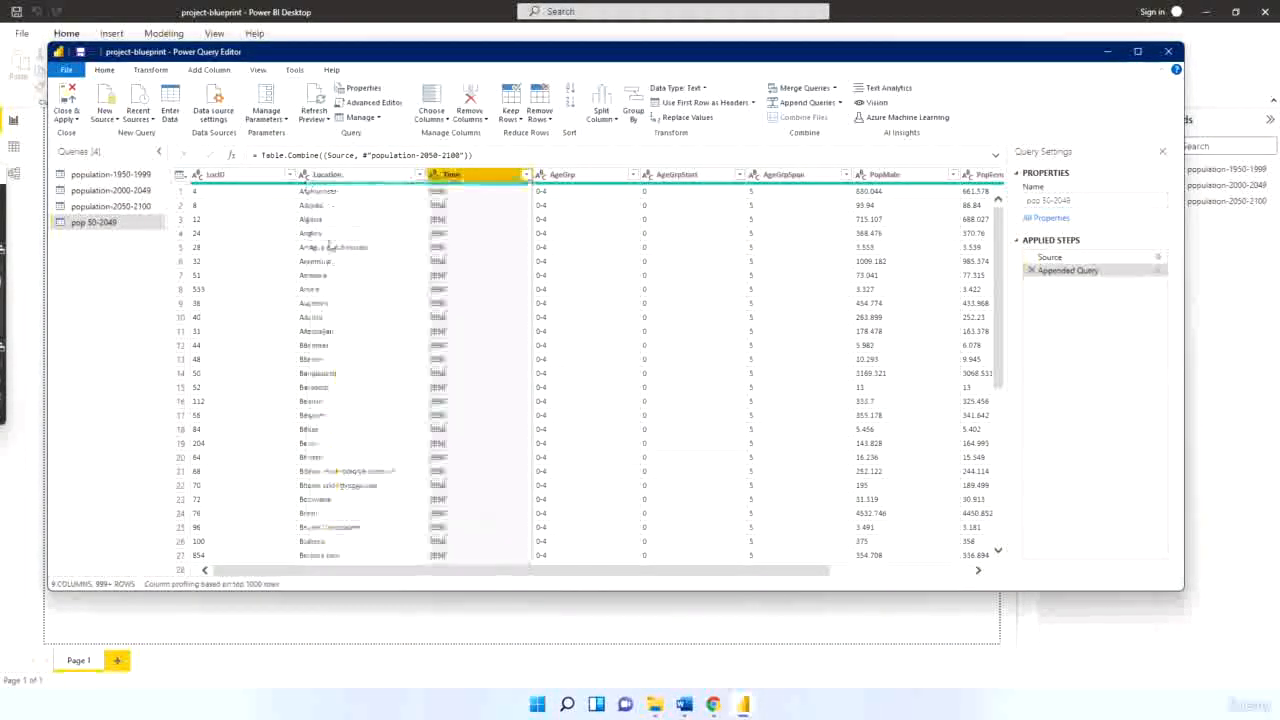
Rename the combined query as "pop 1950-2100"
left_click(1104, 200)
key("BackSpace")
key("BackSpace")
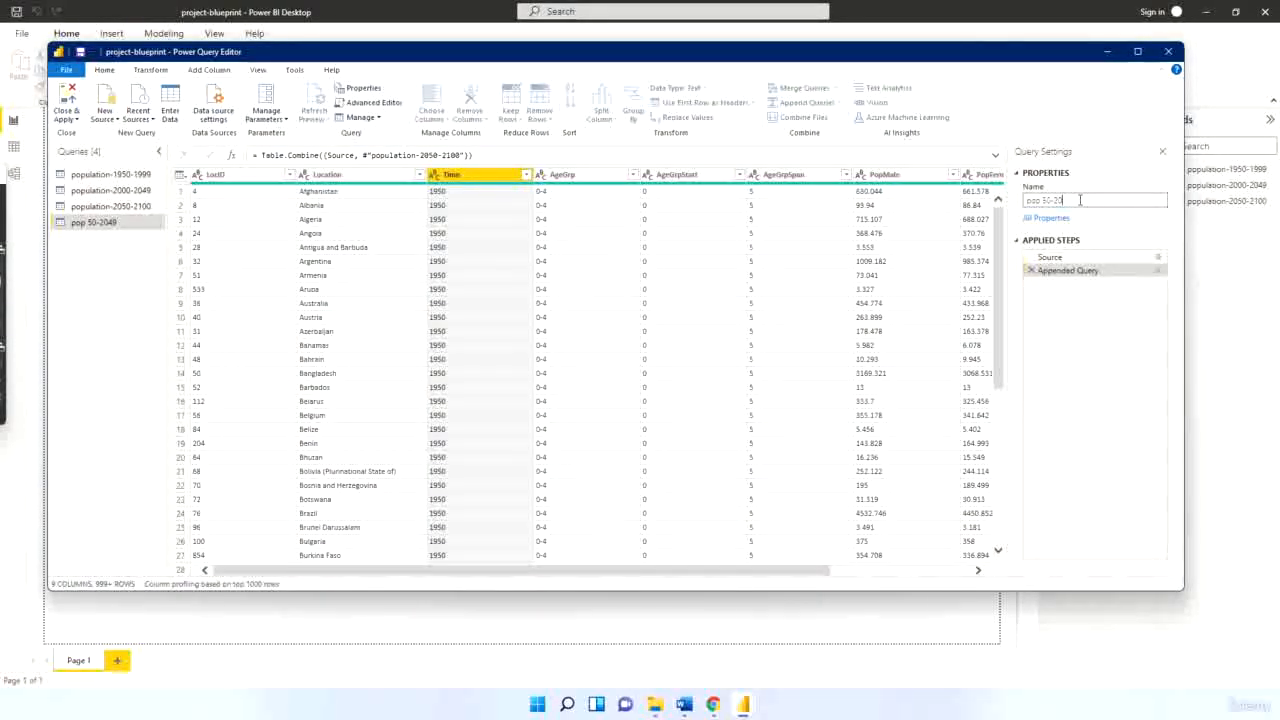
type("100")
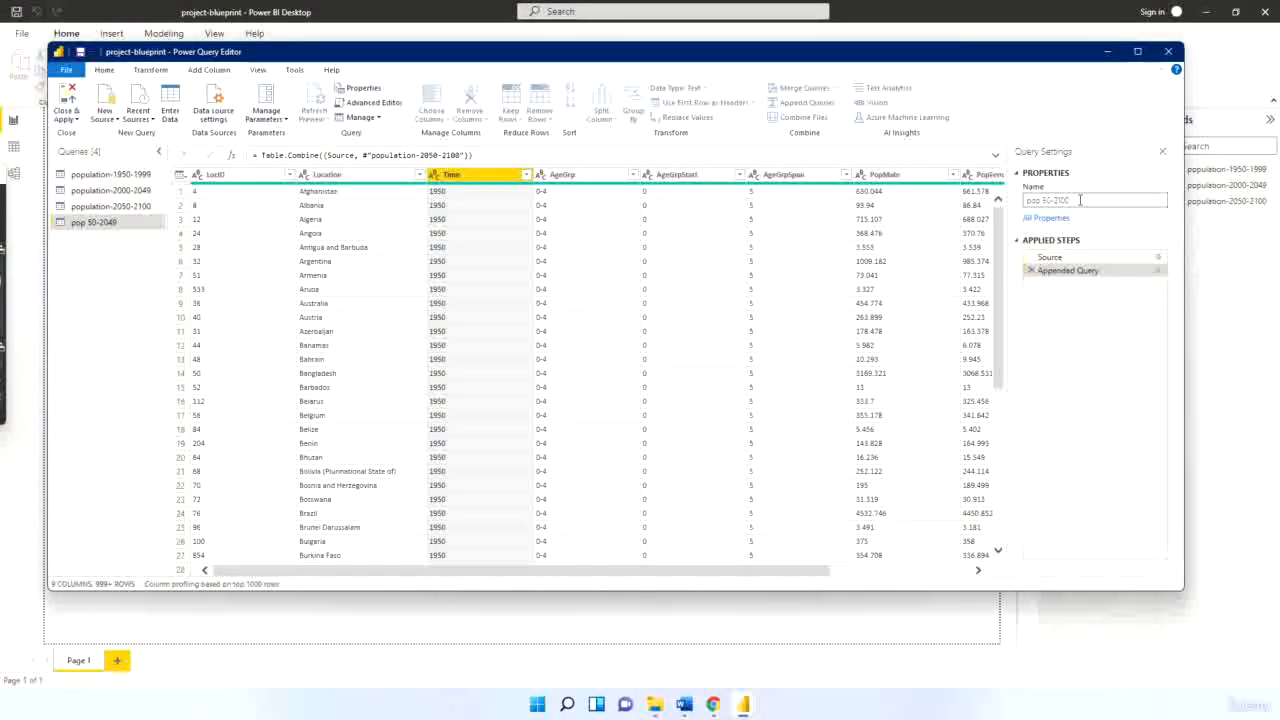
key("Left")
key("Left")
key("Left")
key("Left")
key("Left")
key("Left")
key("Left")
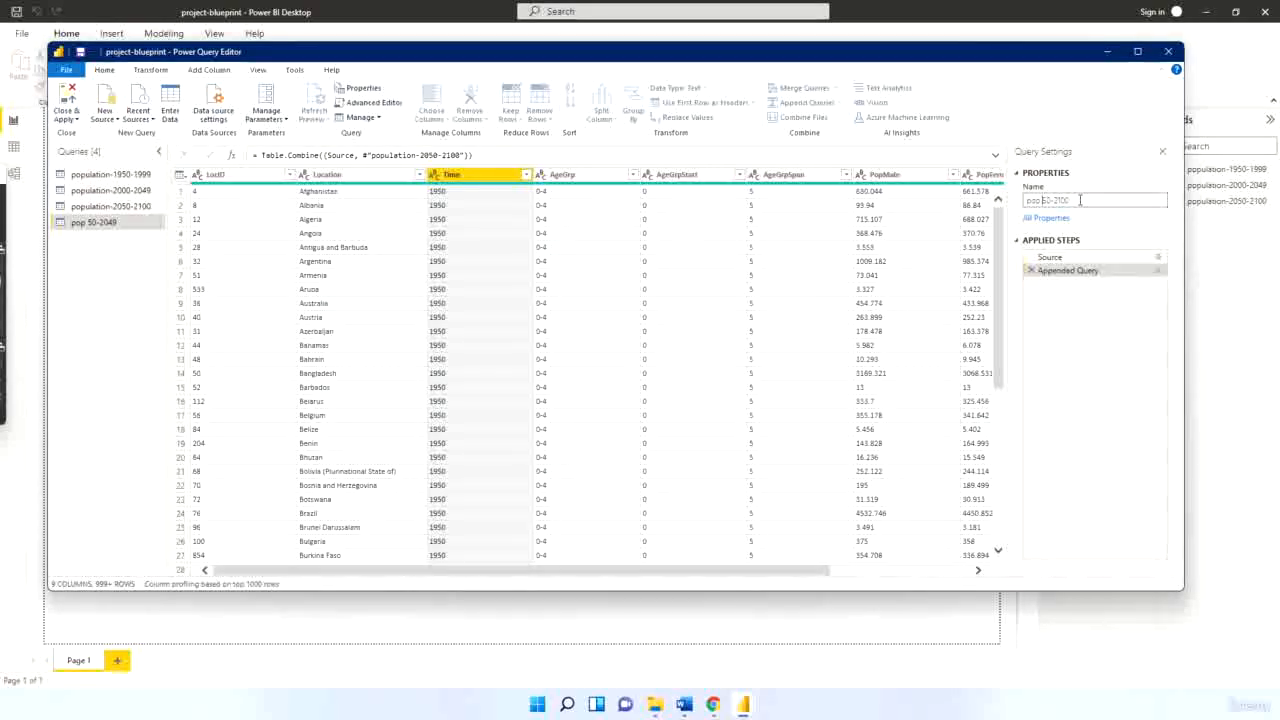
type("19")
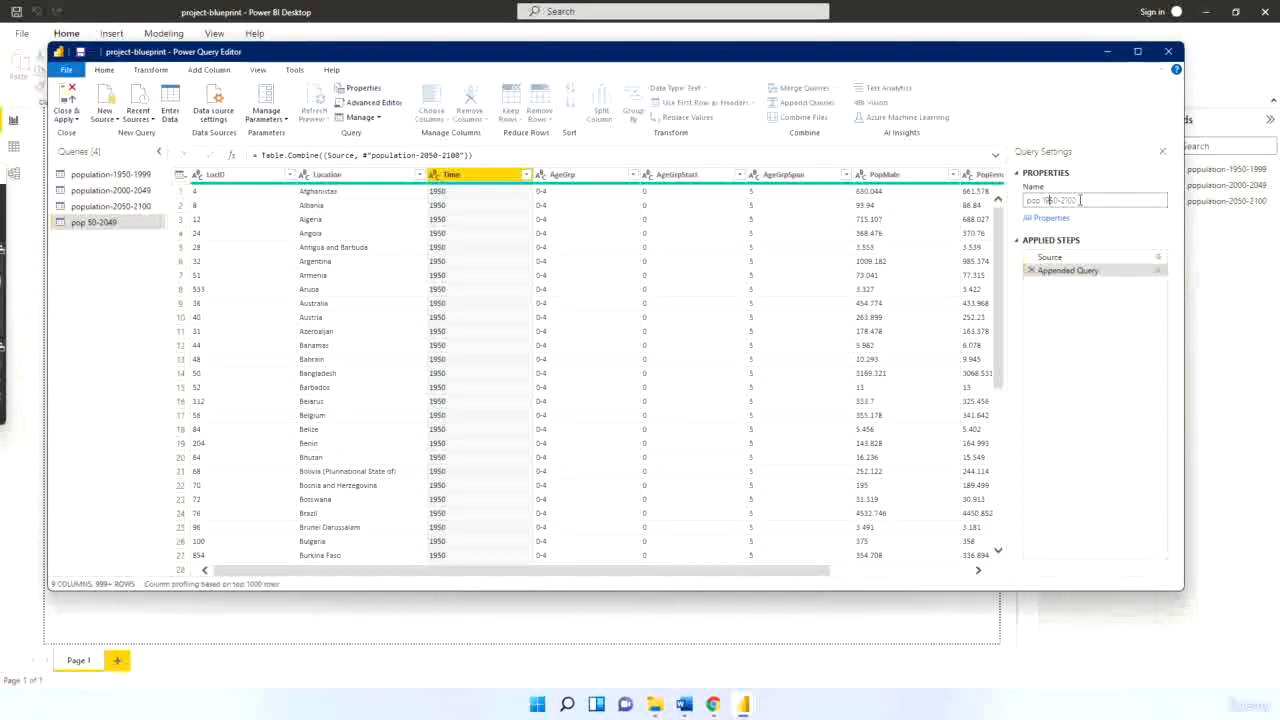
key("Return")
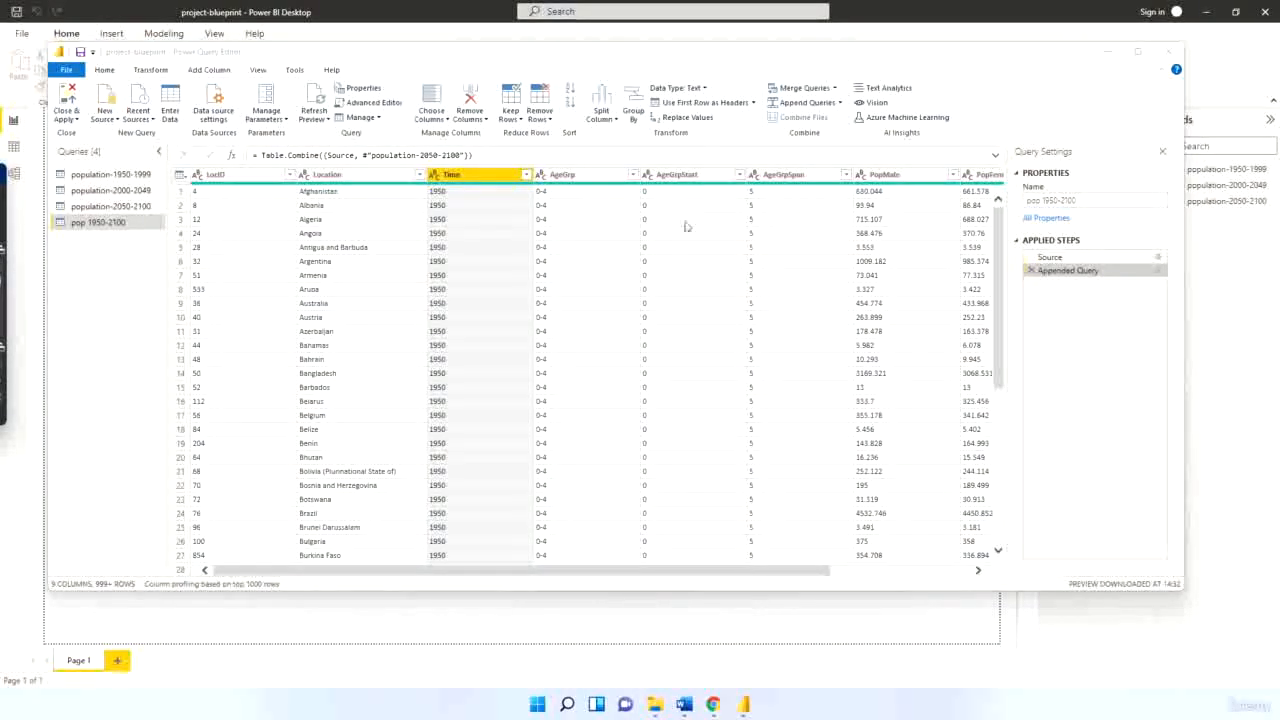
Examine the Remove Columns, Go to Column and Choose Columns options for the combined query without applying any of them
left_click(566, 175)
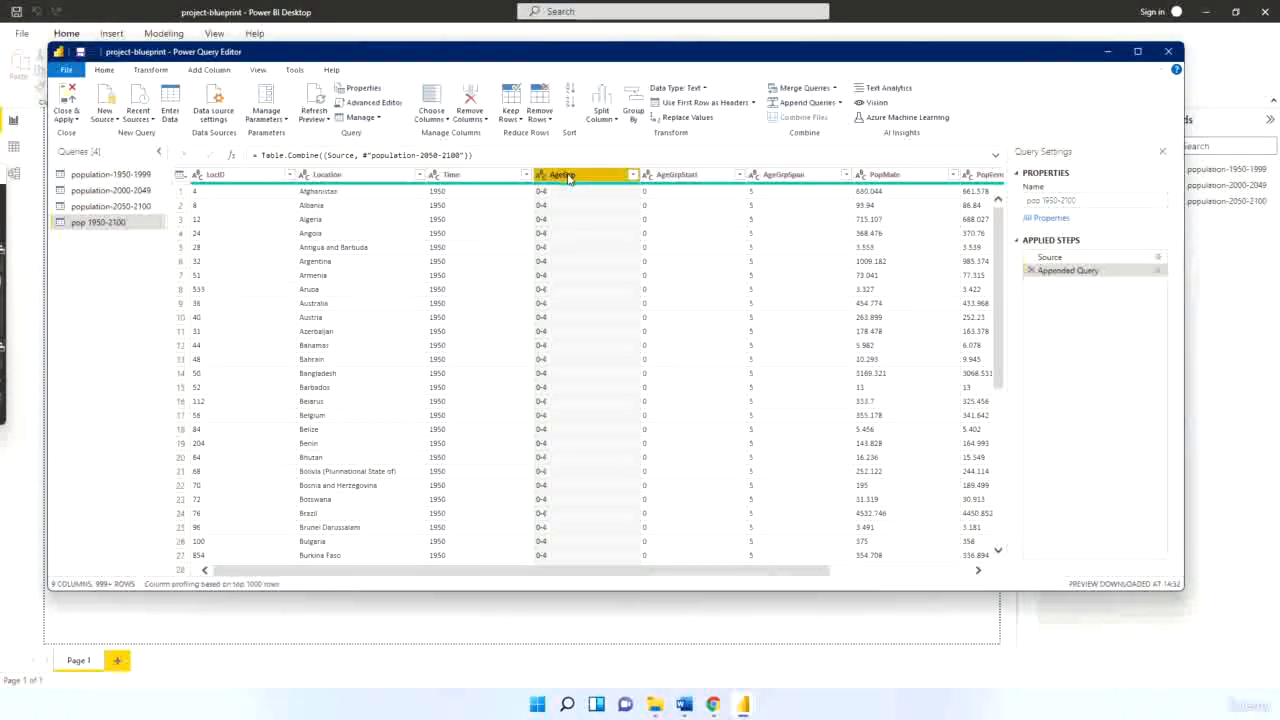
left_click(485, 118)
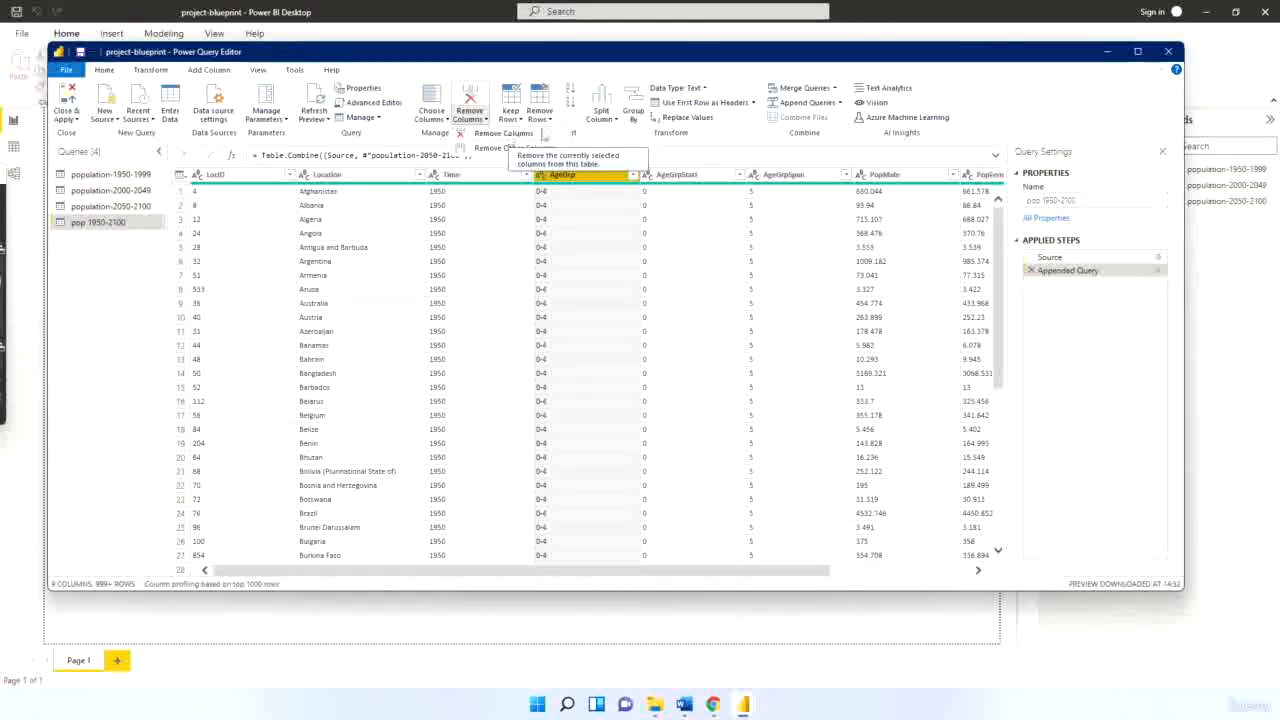
left_click(693, 156)
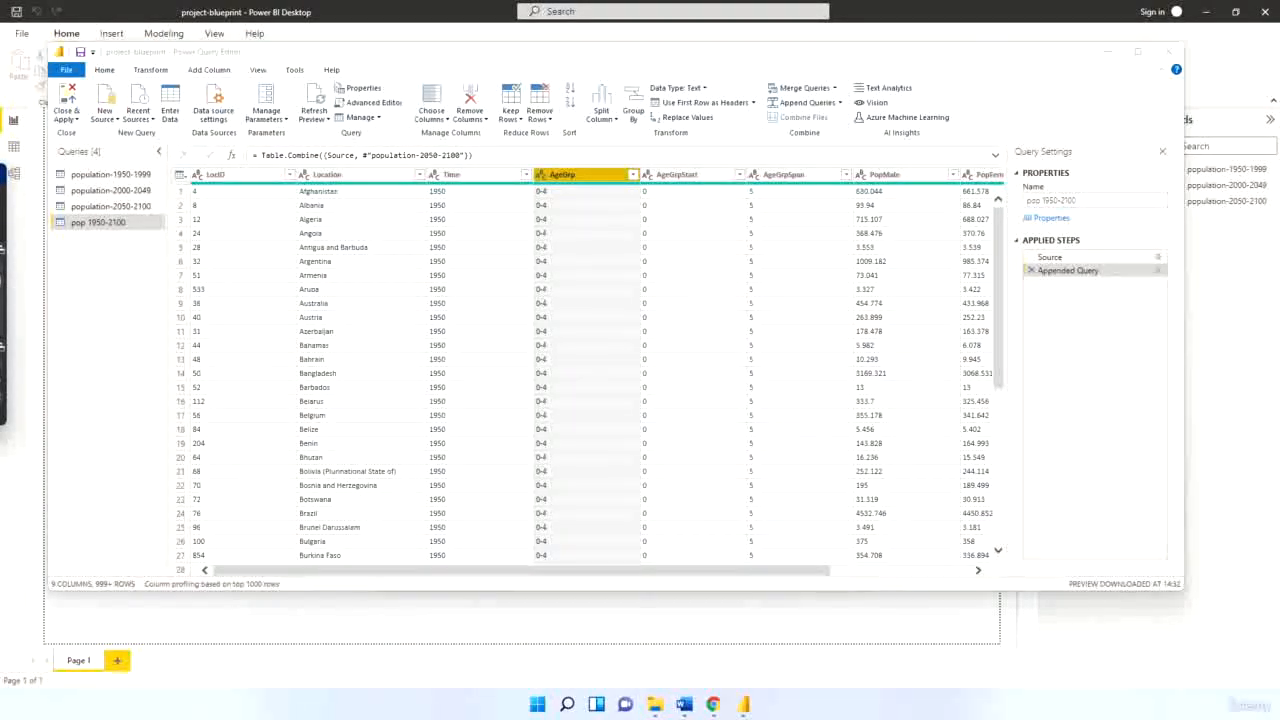
left_click(445, 119)
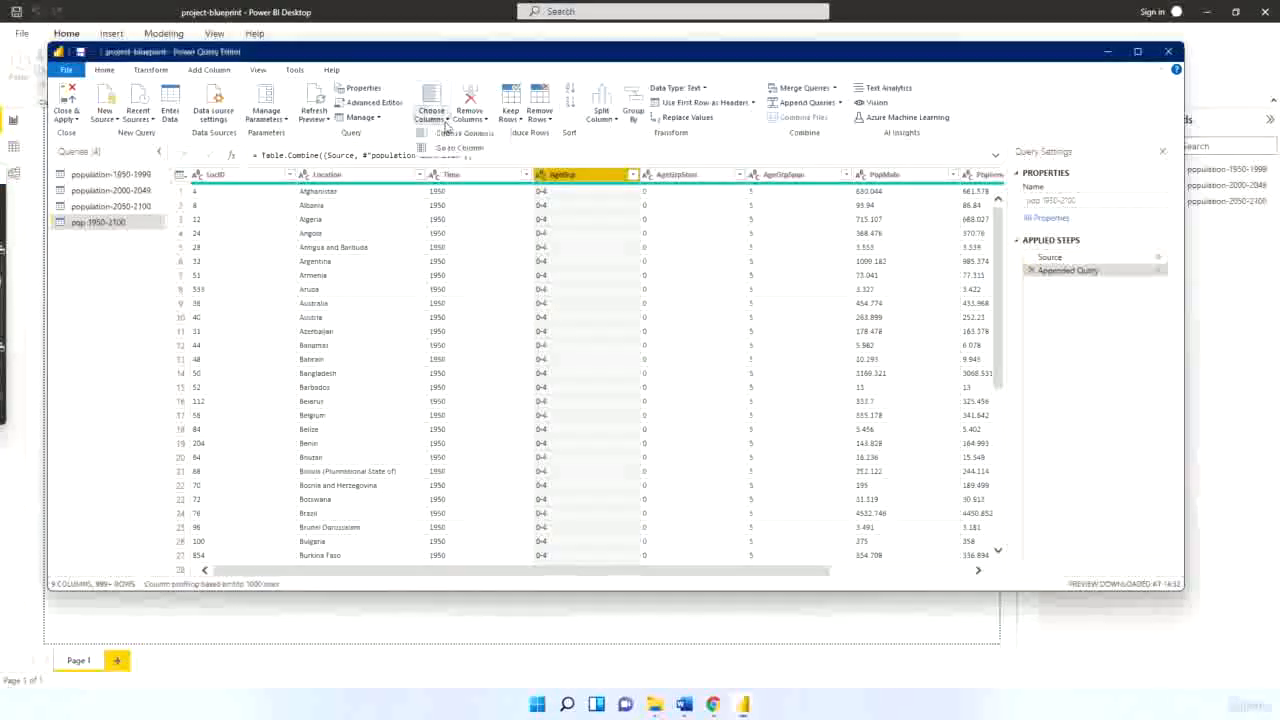
left_click(451, 147)
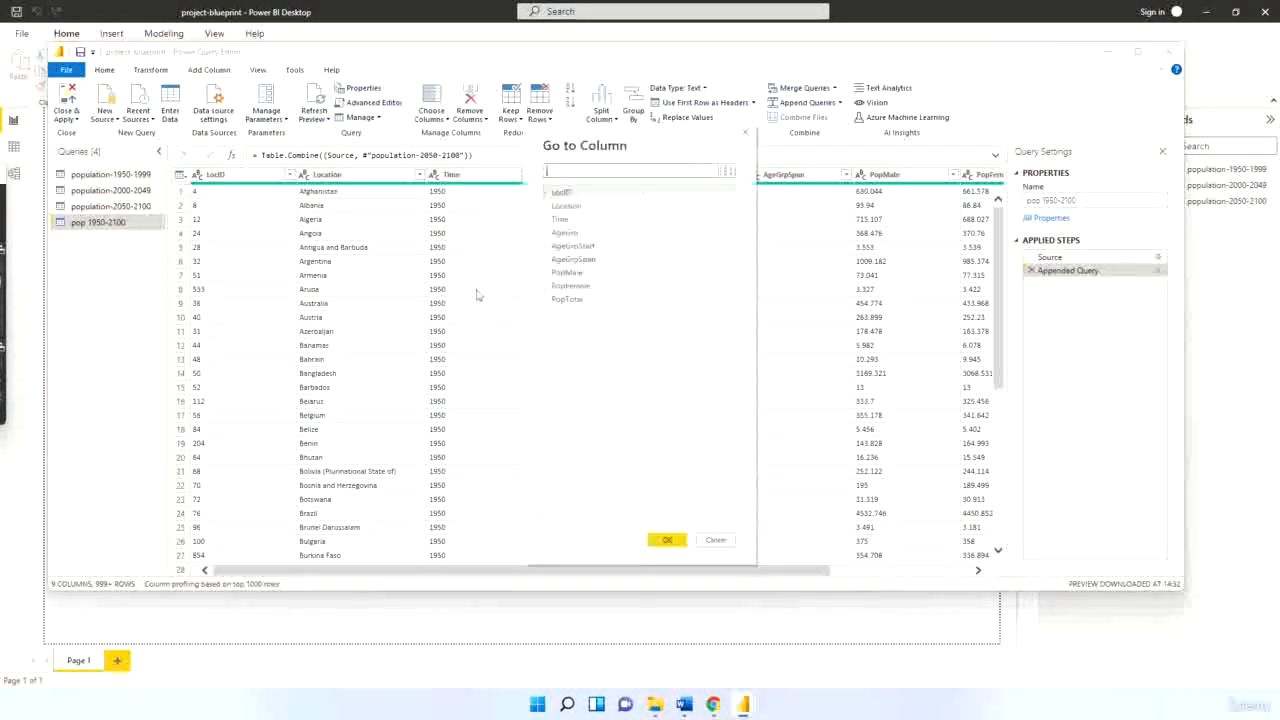
left_click(718, 539)
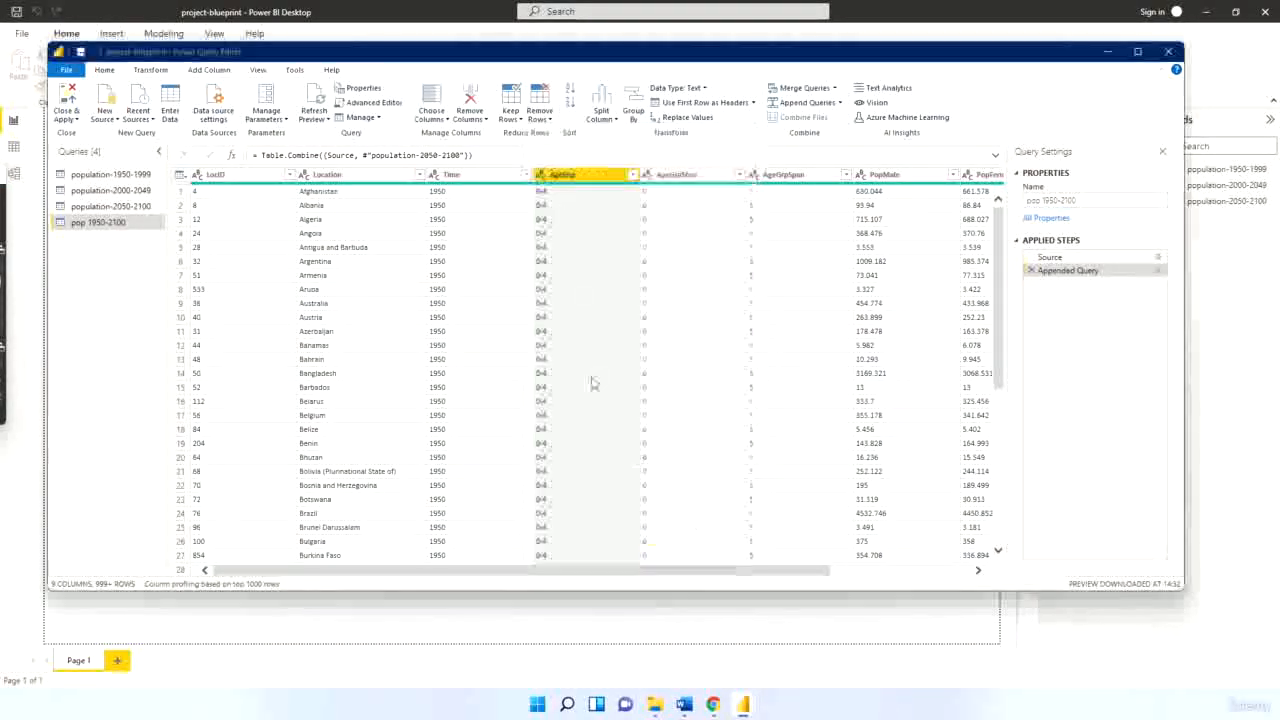
left_click(447, 121)
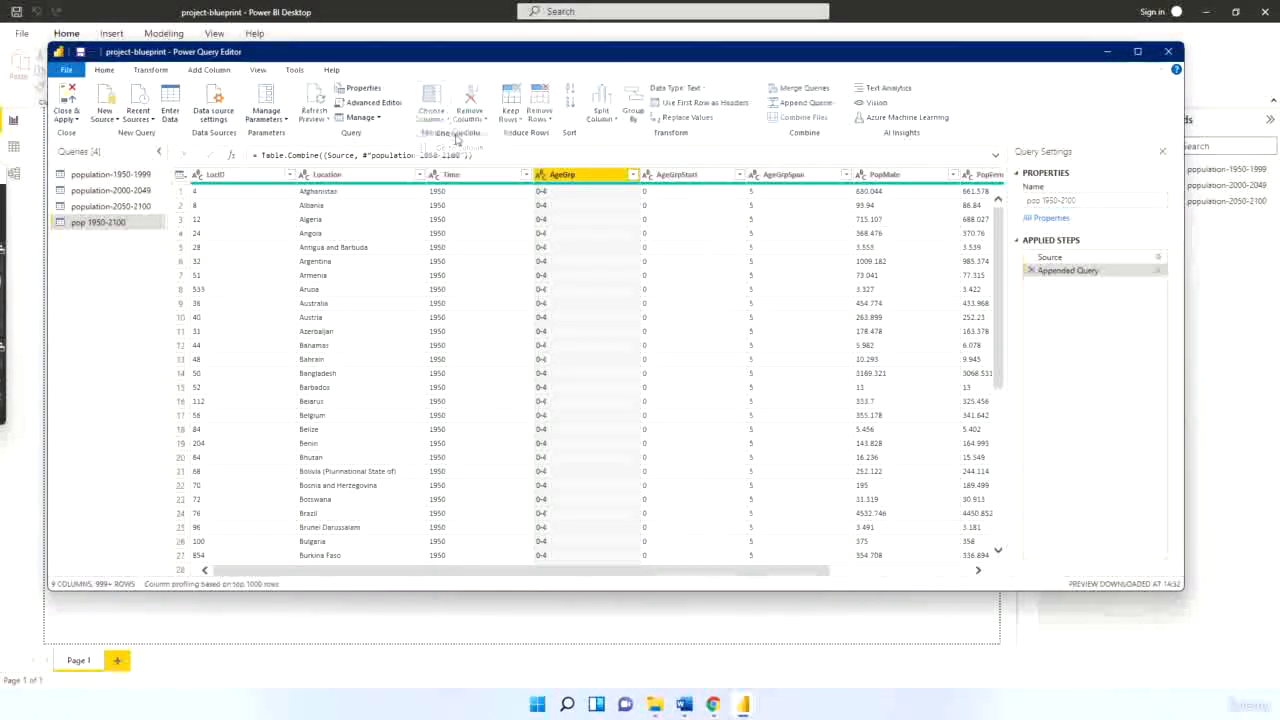
left_click(451, 133)
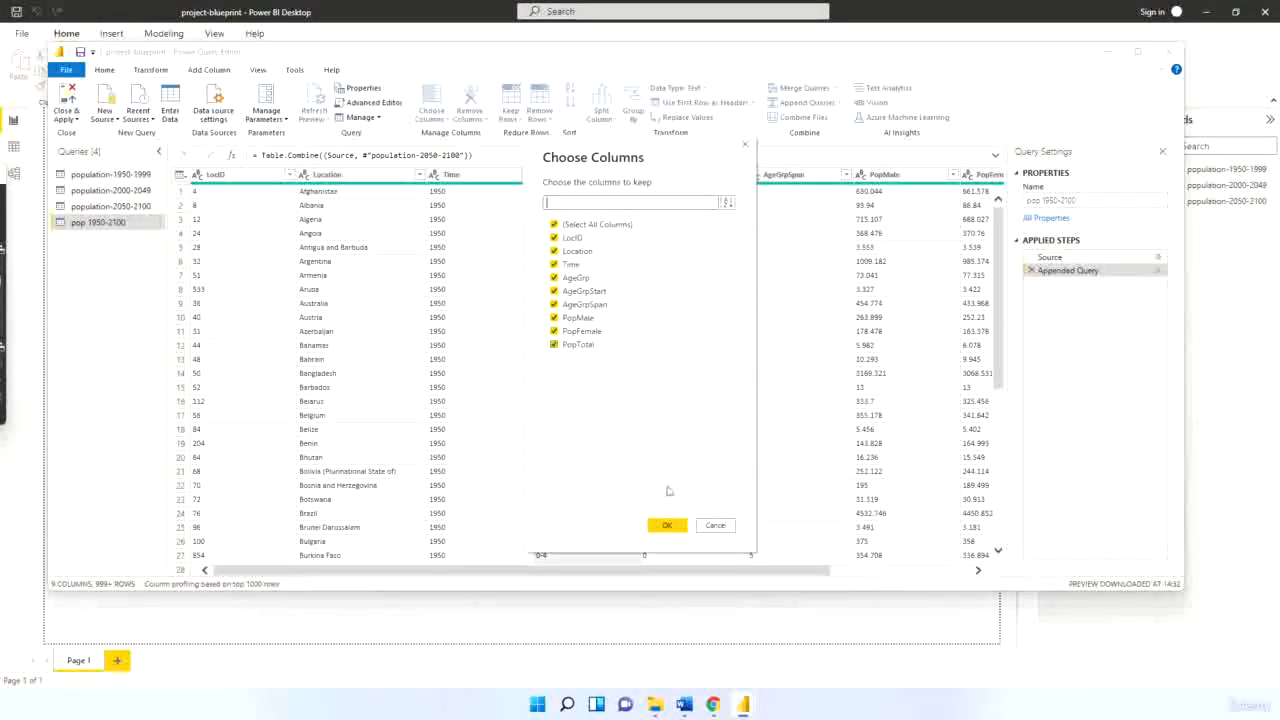
left_click(720, 527)
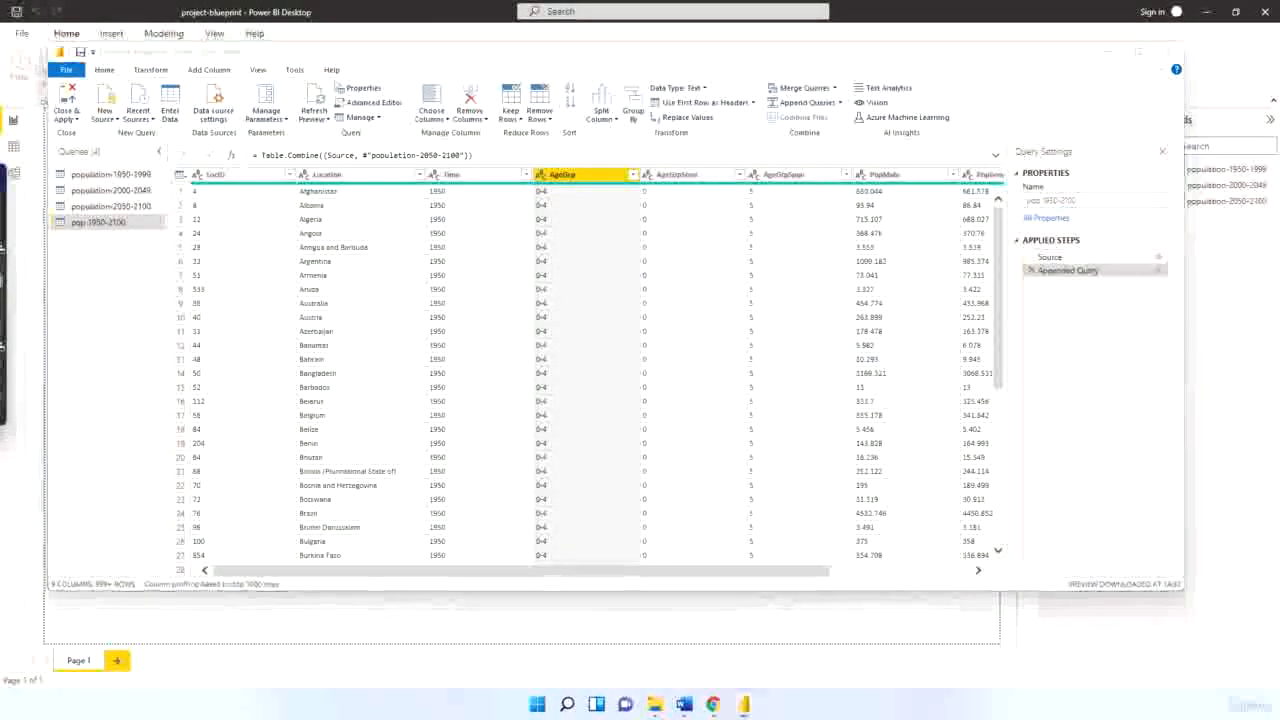
Check the filter values of the AgeGrpStart column and remove the column from the combined query
left_click(704, 176)
left_click(741, 175)
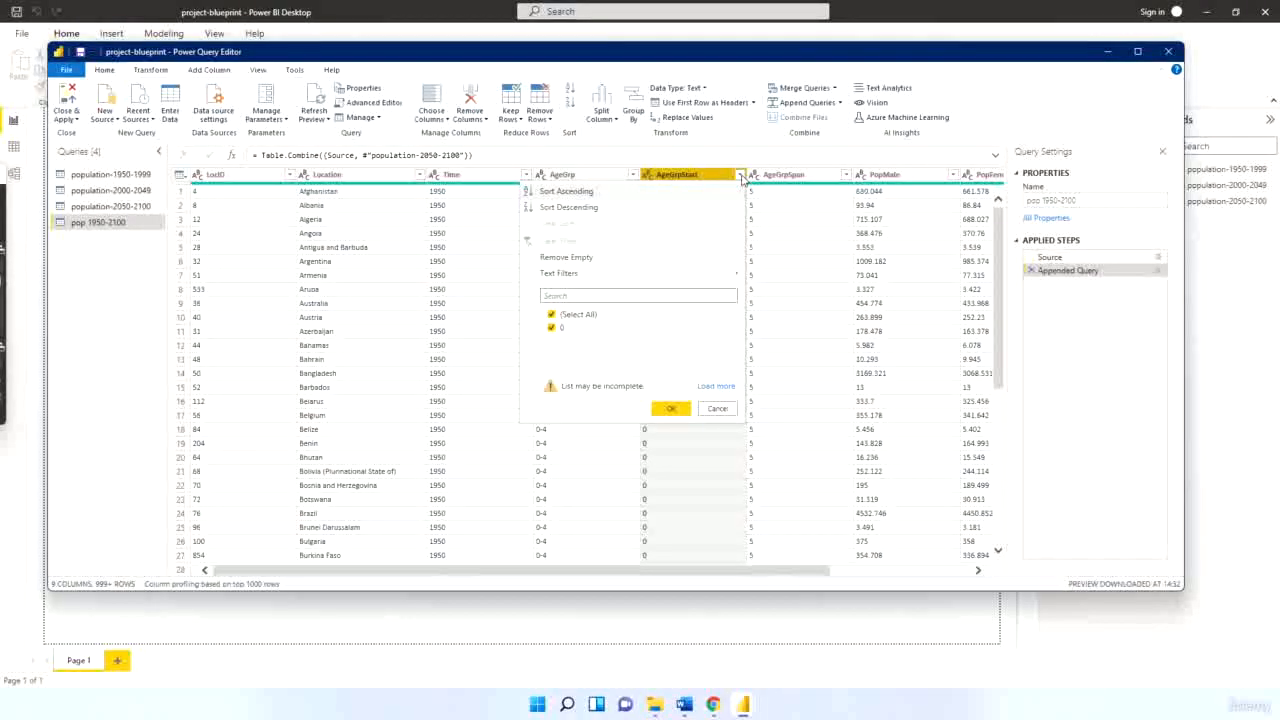
left_click(742, 177)
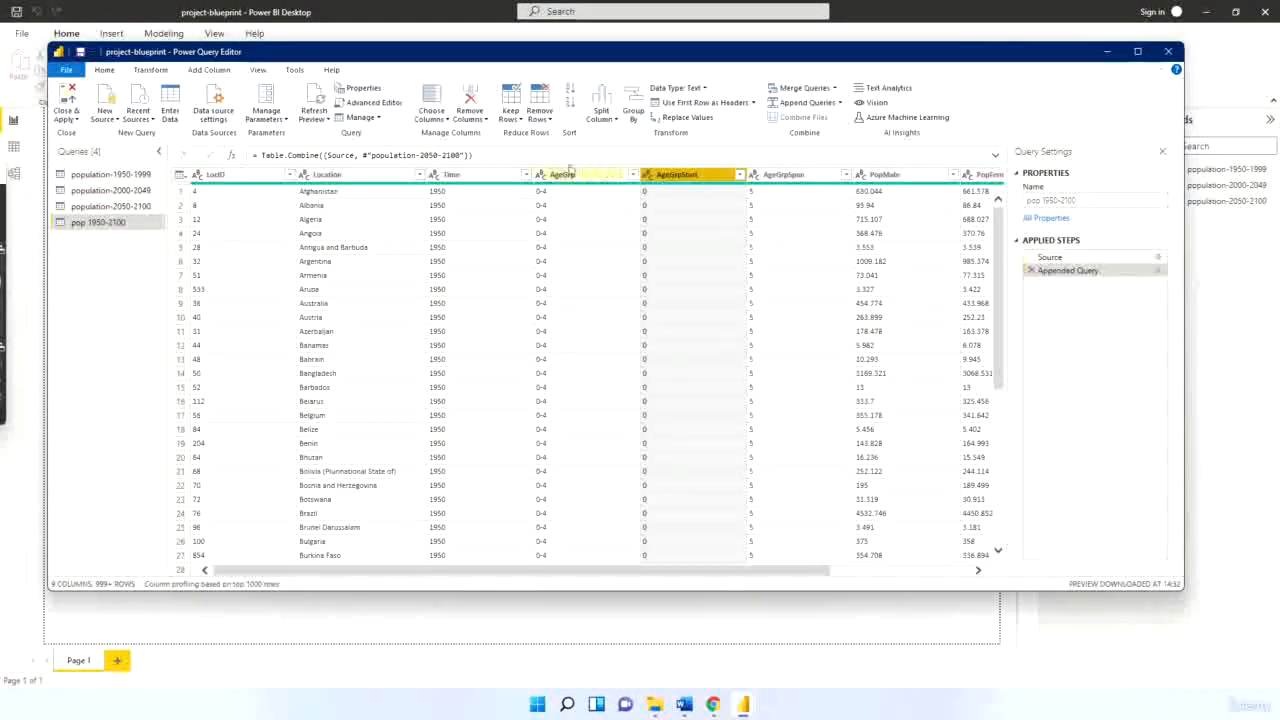
left_click(476, 118)
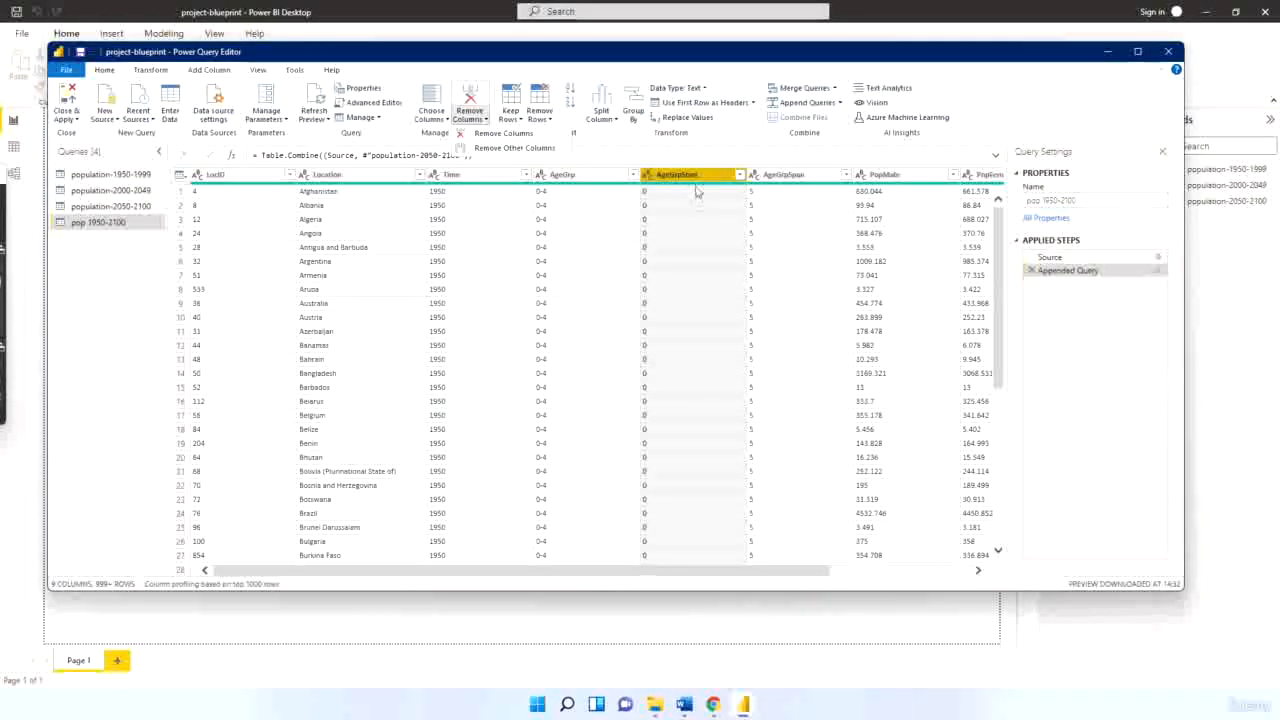
left_click(503, 133)
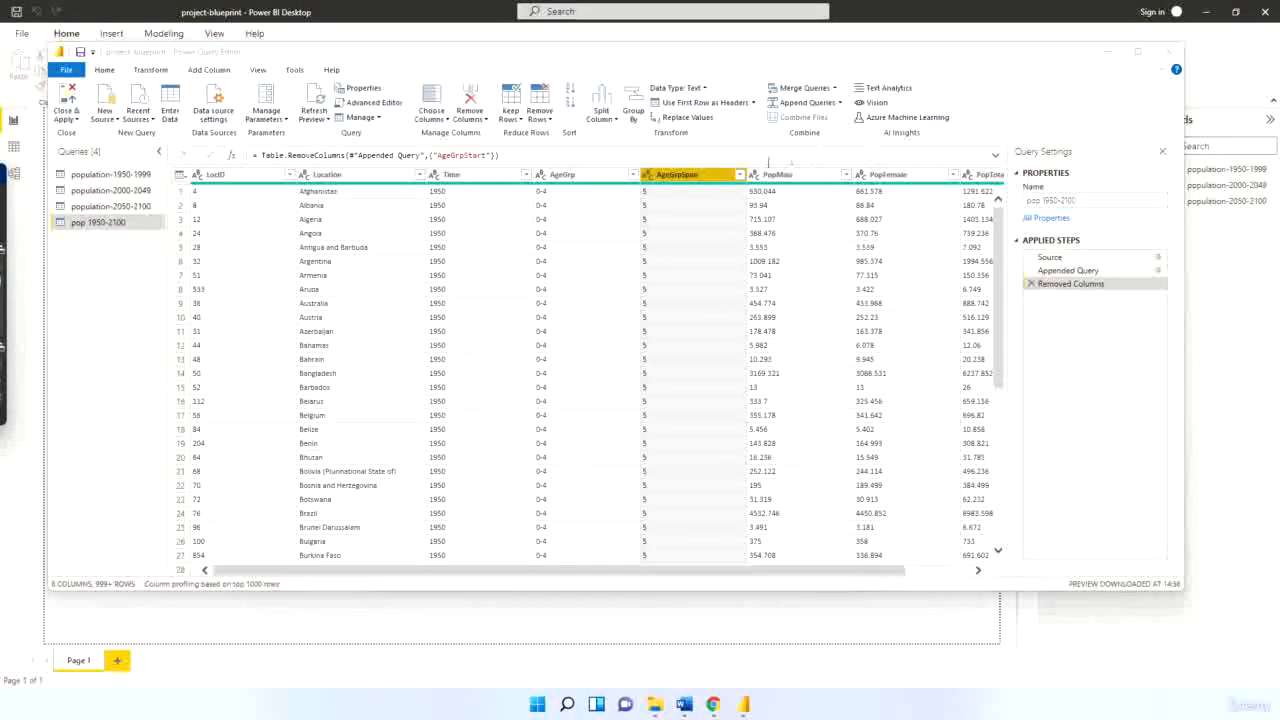
Check the filter values of the AgeGrpSpan column and remove the column as well
left_click(739, 176)
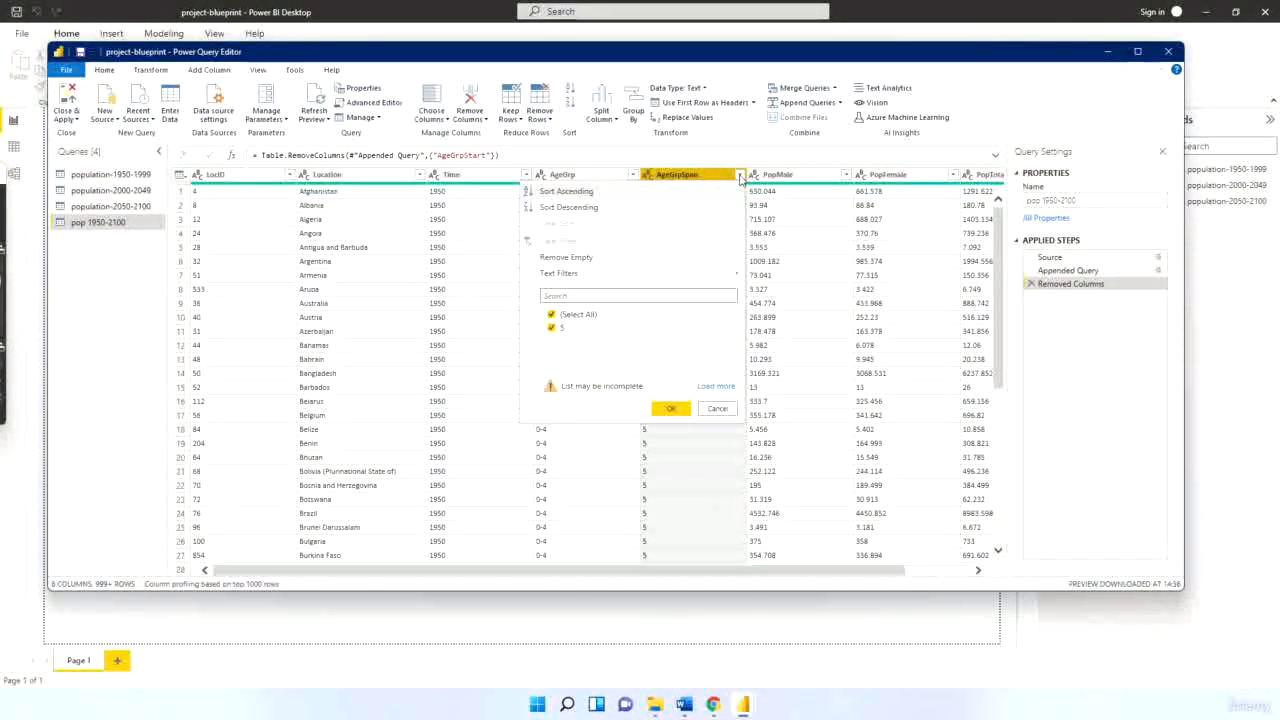
left_click(688, 179)
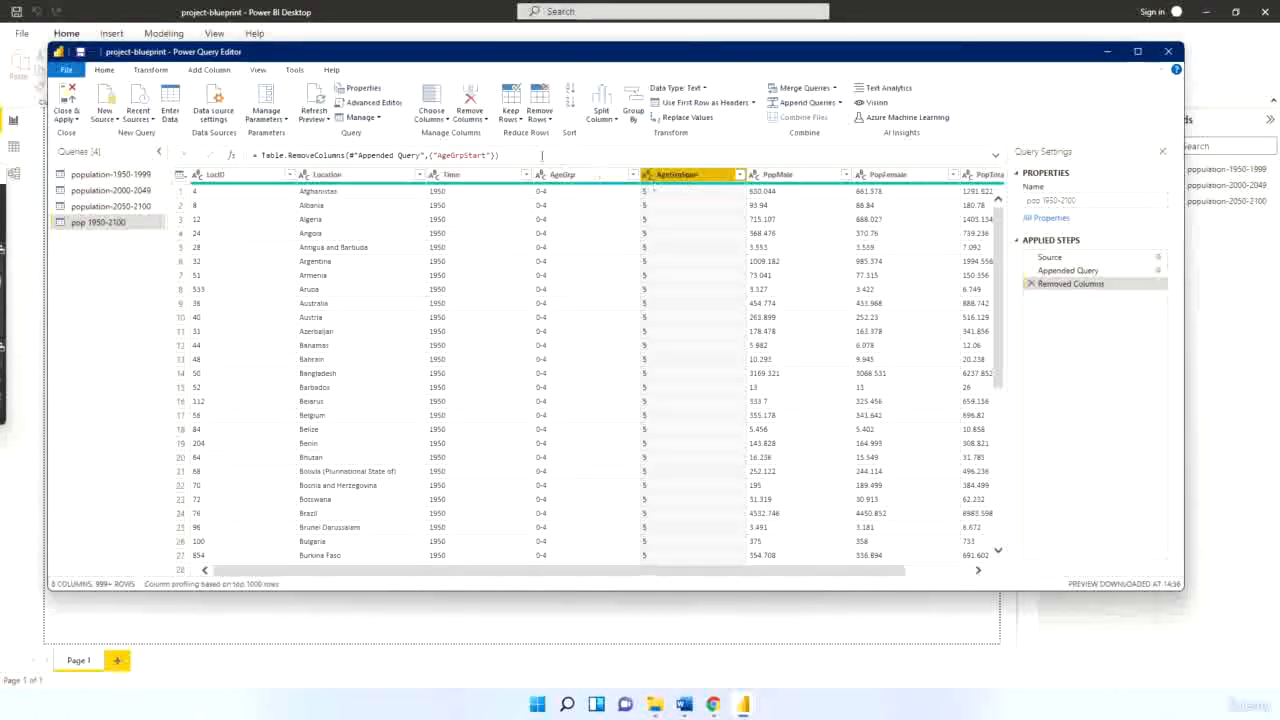
left_click(481, 122)
left_click(490, 133)
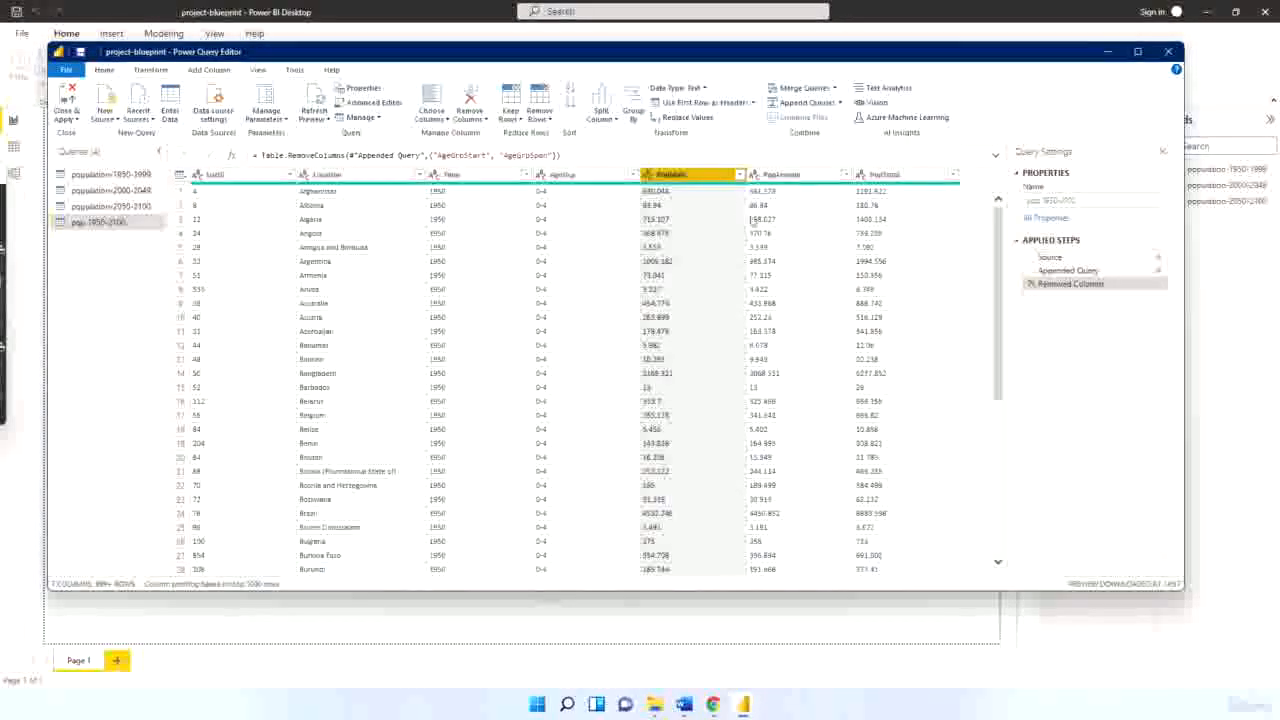
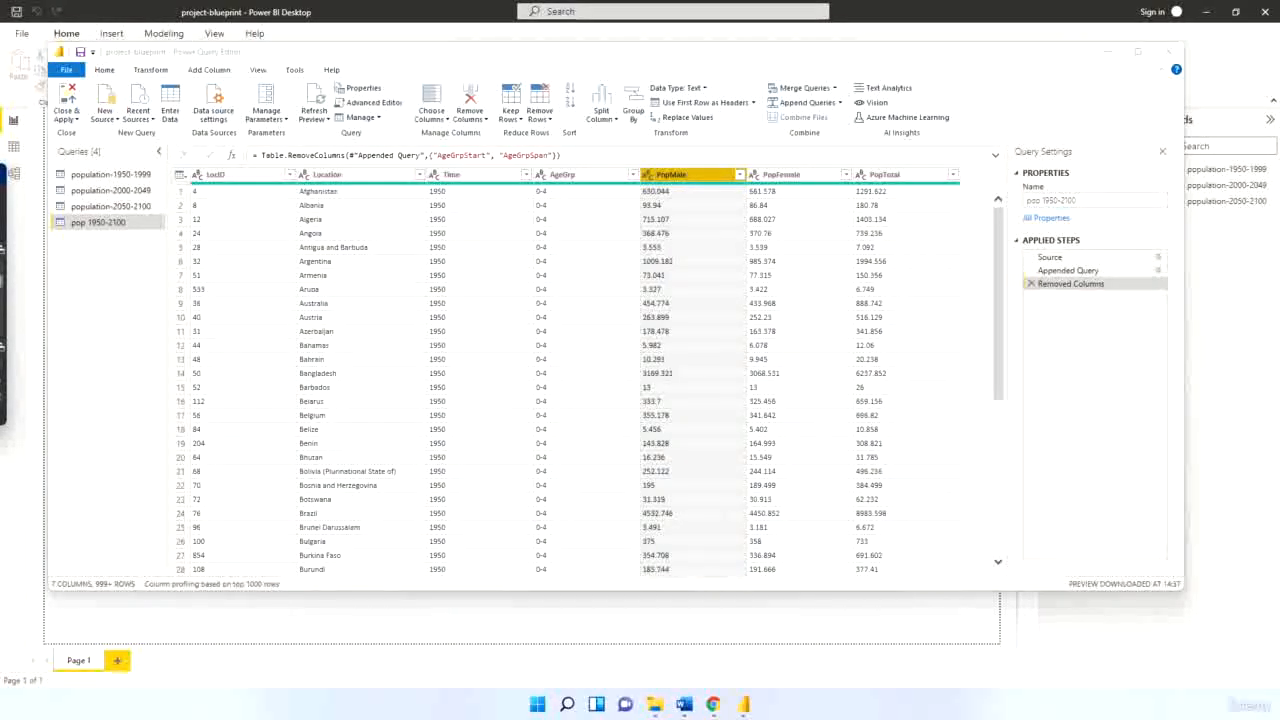
Rename the LocID column as "Country-ID" and the Location column as "Country"
double_click(278, 176)
type("Country-ID")
key("Return")
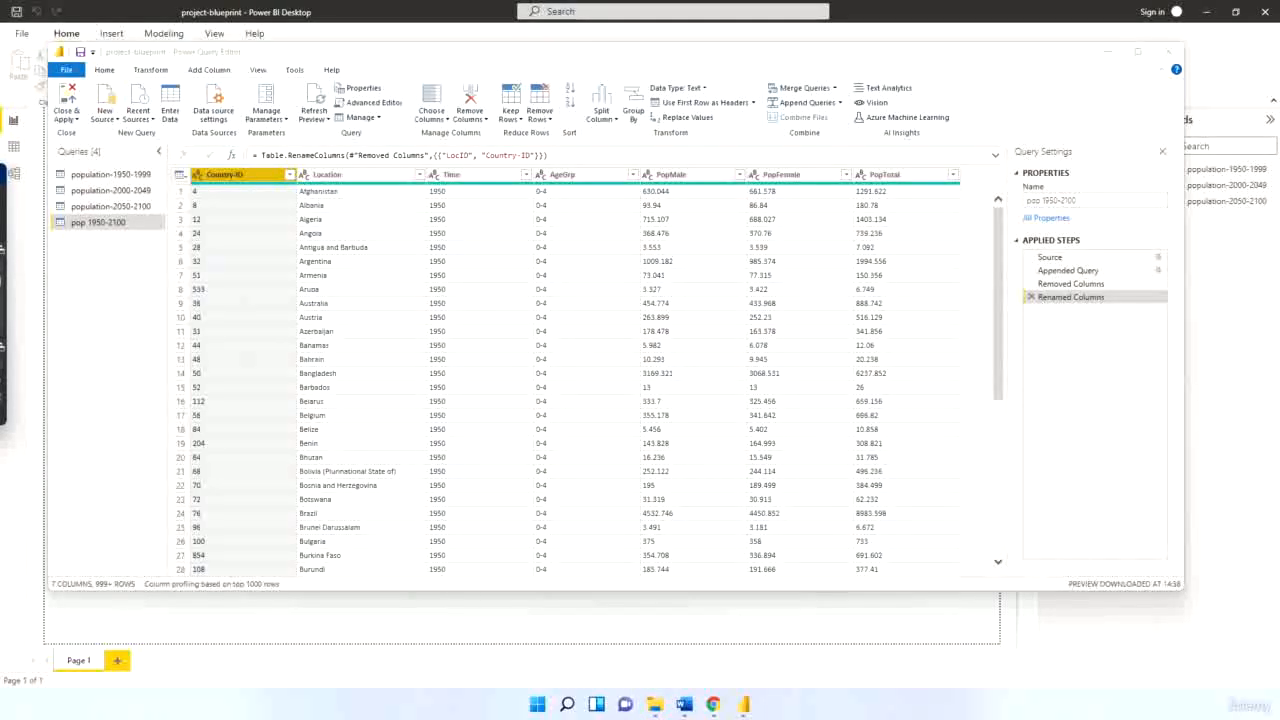
left_click(348, 177)
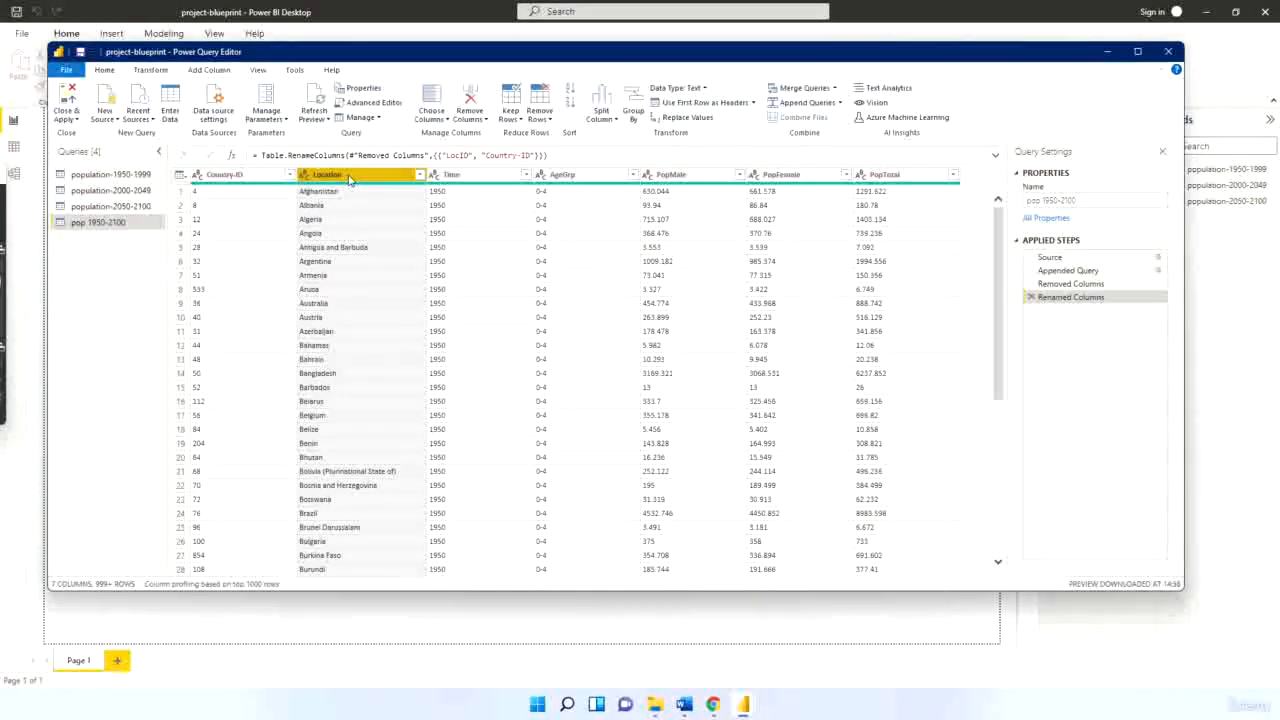
double_click(350, 175)
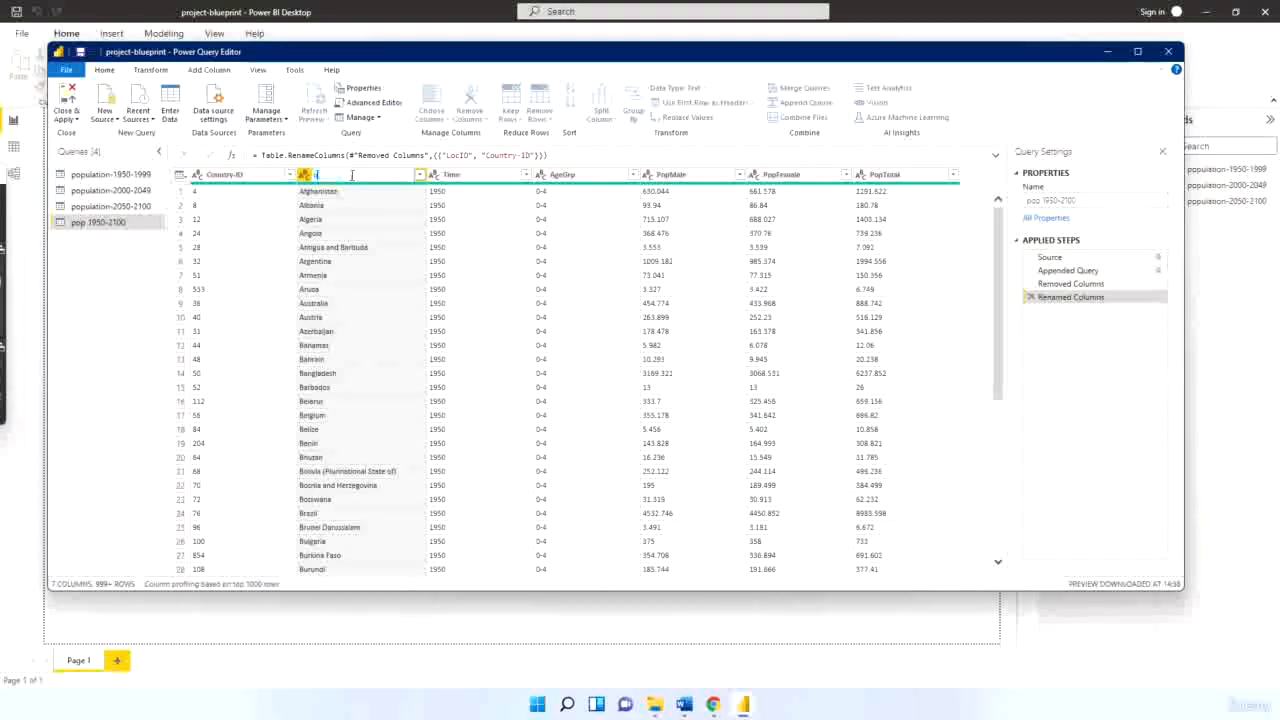
type("ountry")
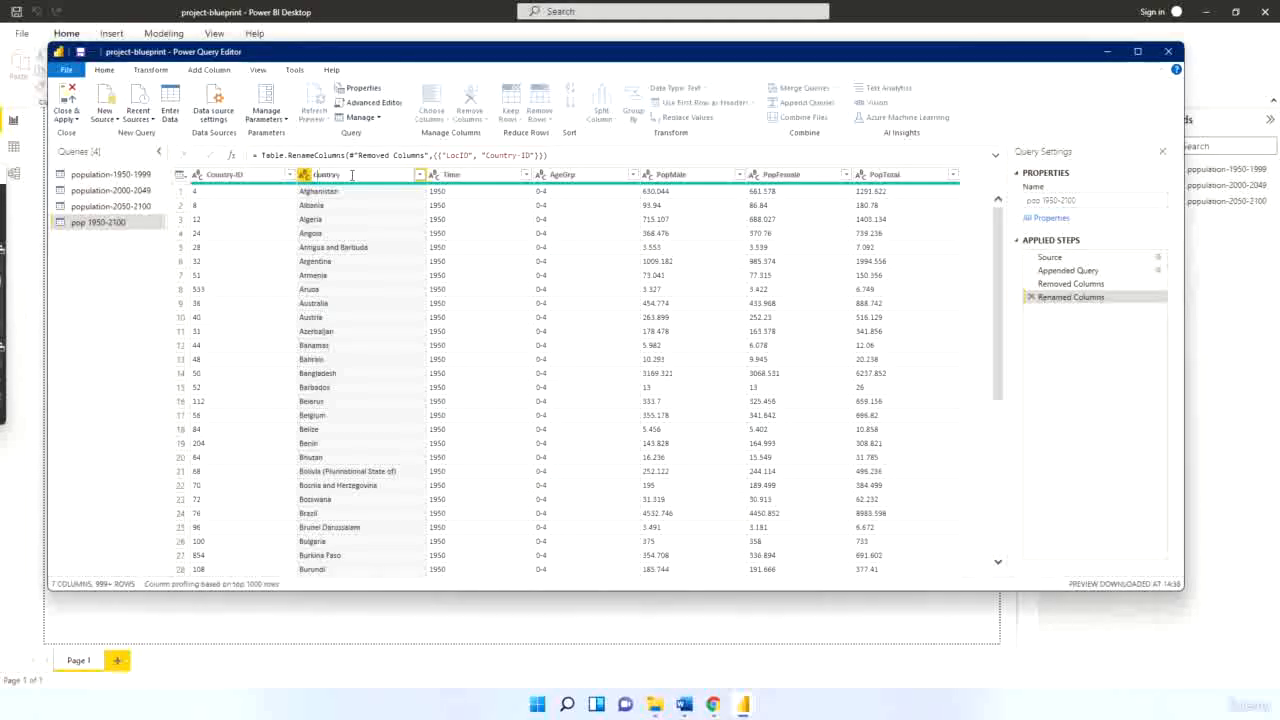
key("Return")
left_click(352, 175)
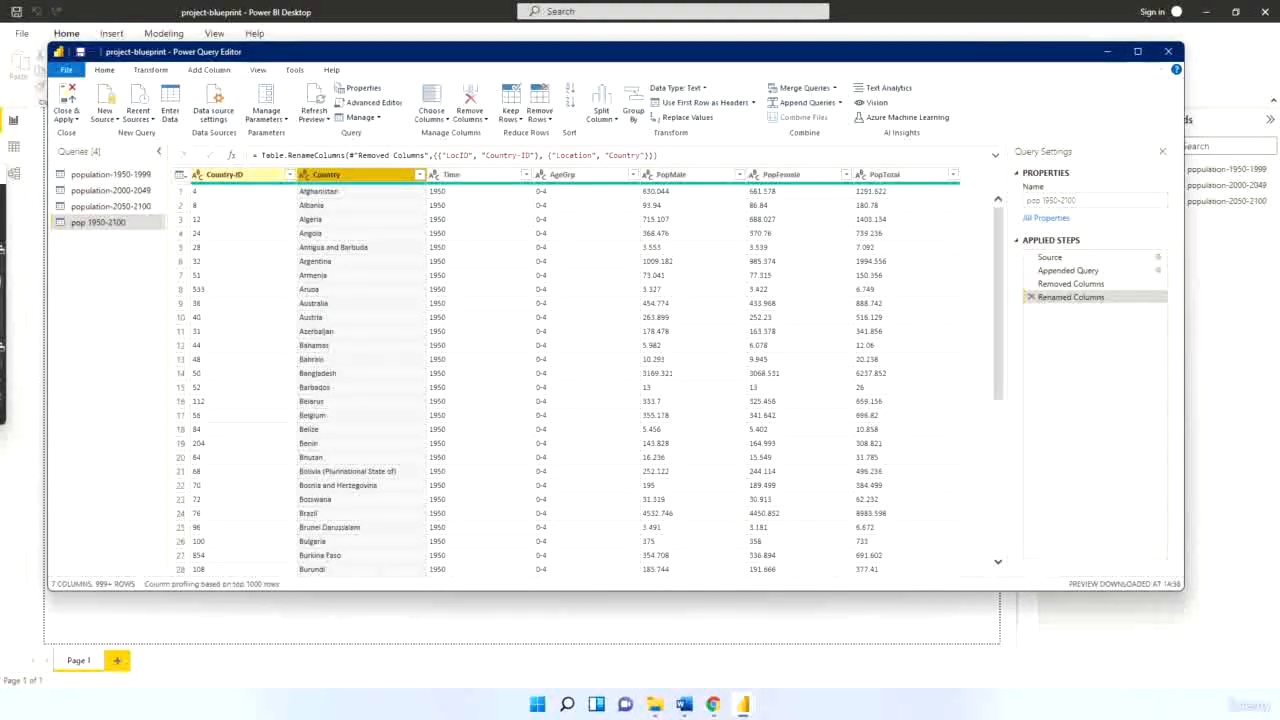
Rename the Time column as "Year"
double_click(472, 175)
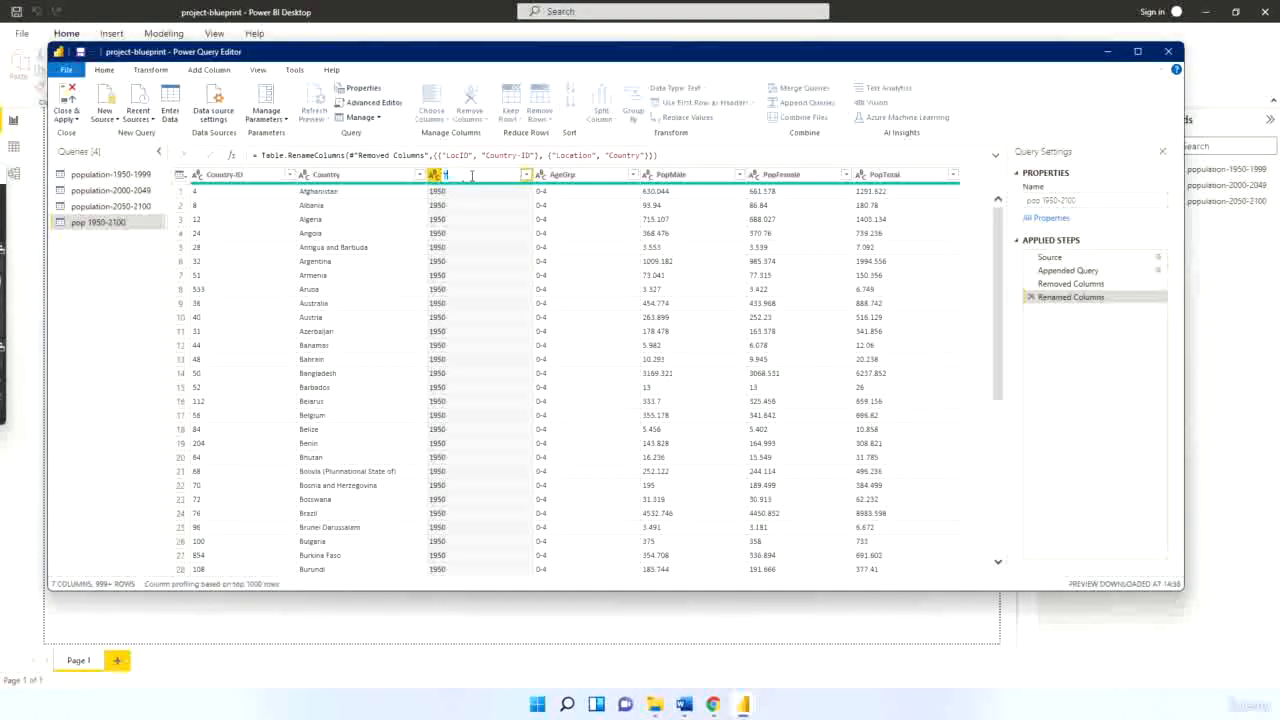
type("Year")
key("Return")
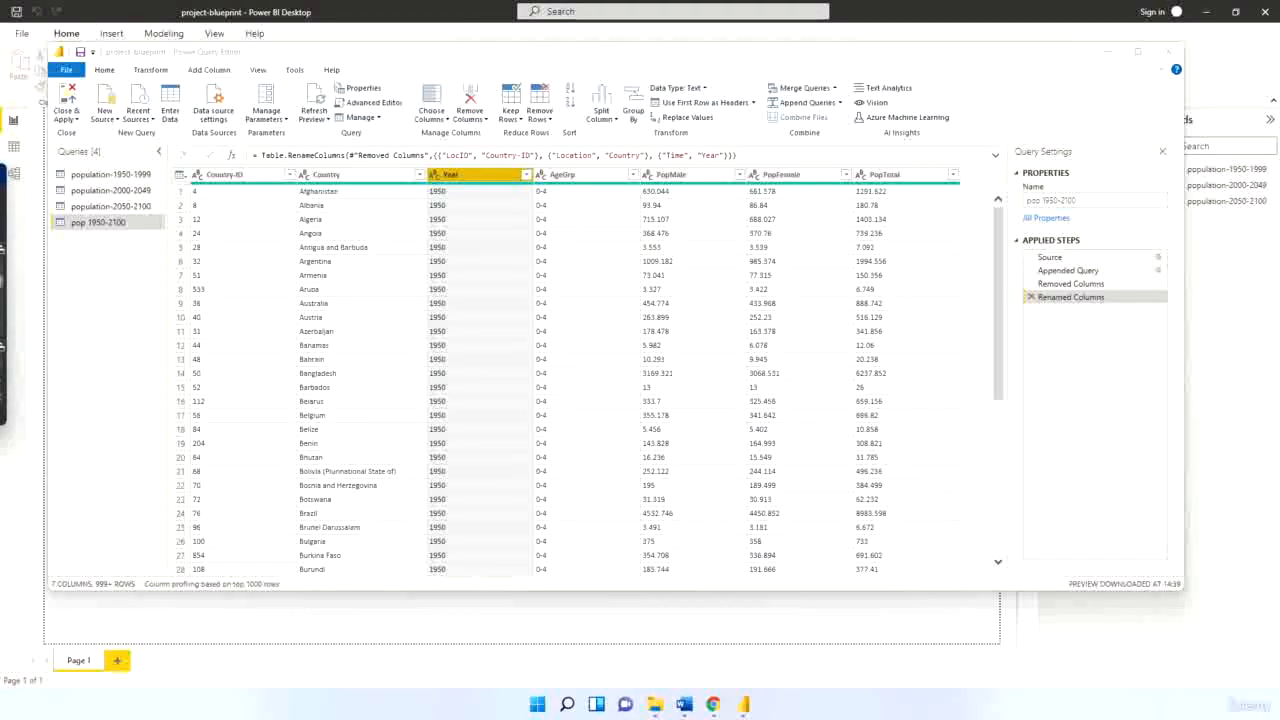
Rename the AgeGrp column as "Age-Group"
double_click(581, 174)
type("Ag")
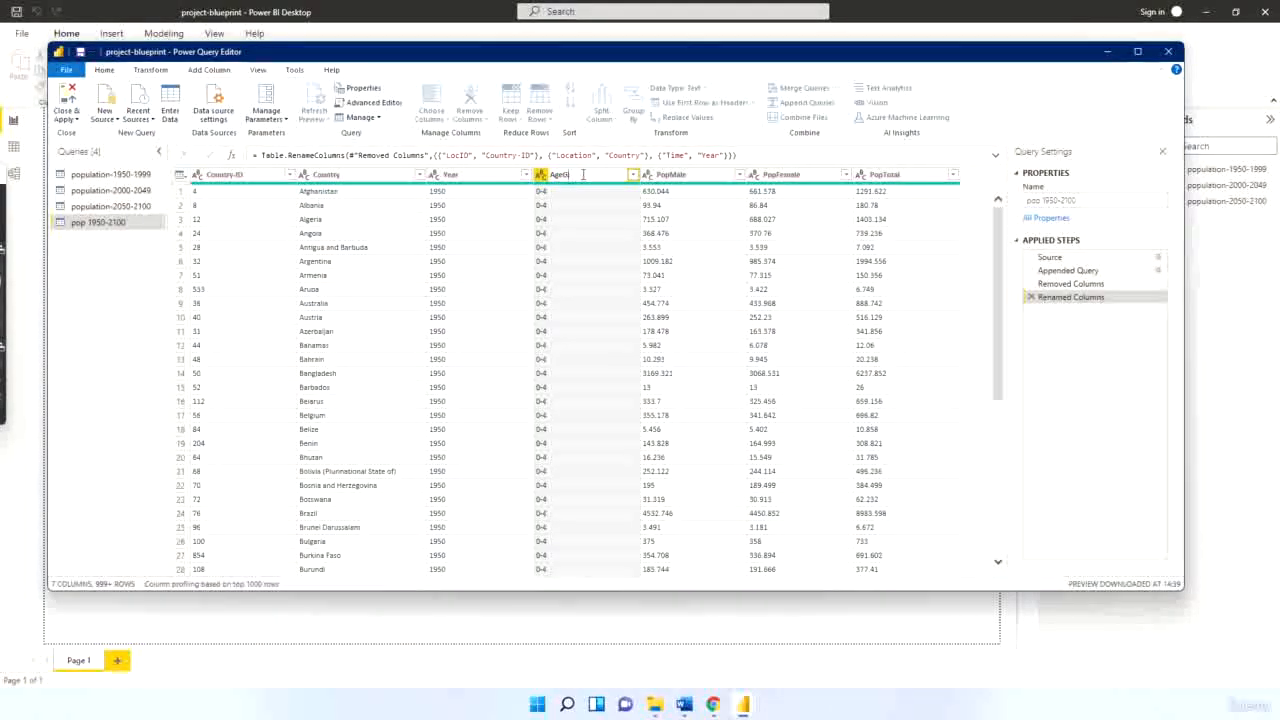
type("e")
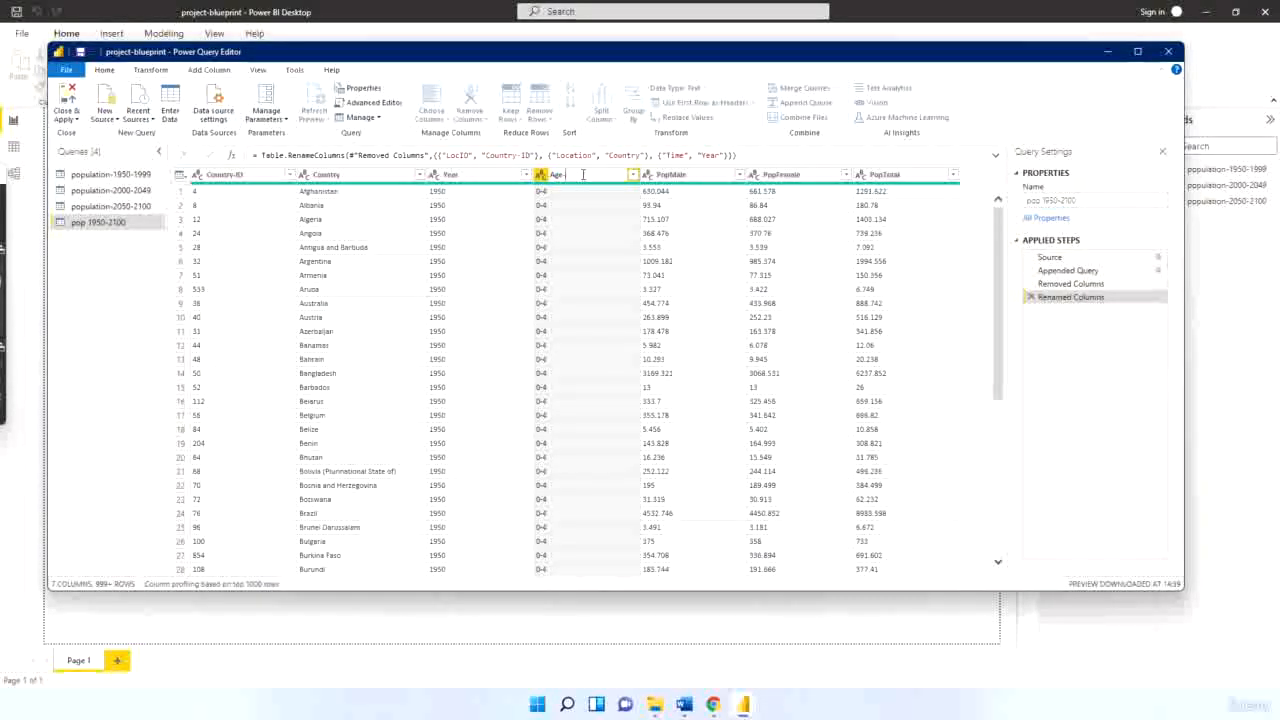
type("-Group")
key("Return")
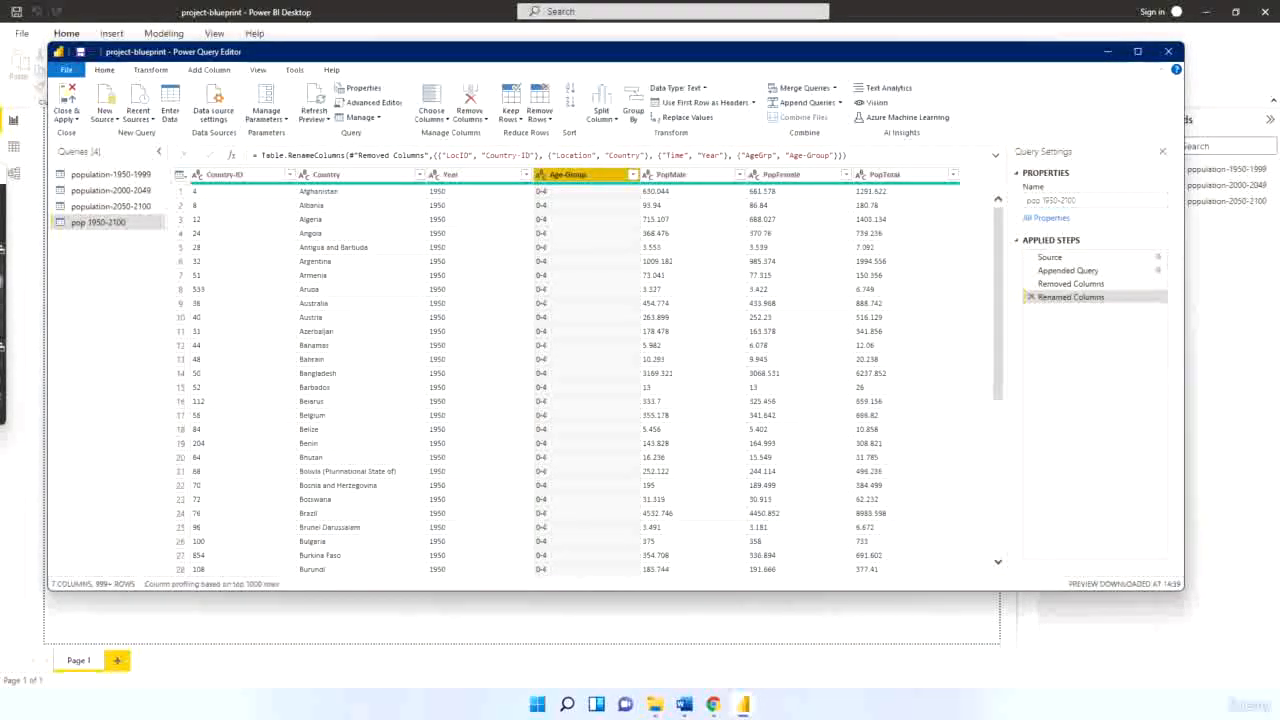
left_click(3, 289)
Rename the PopMale column as "Population-Male" and copy the new name for reuse
double_click(670, 175)
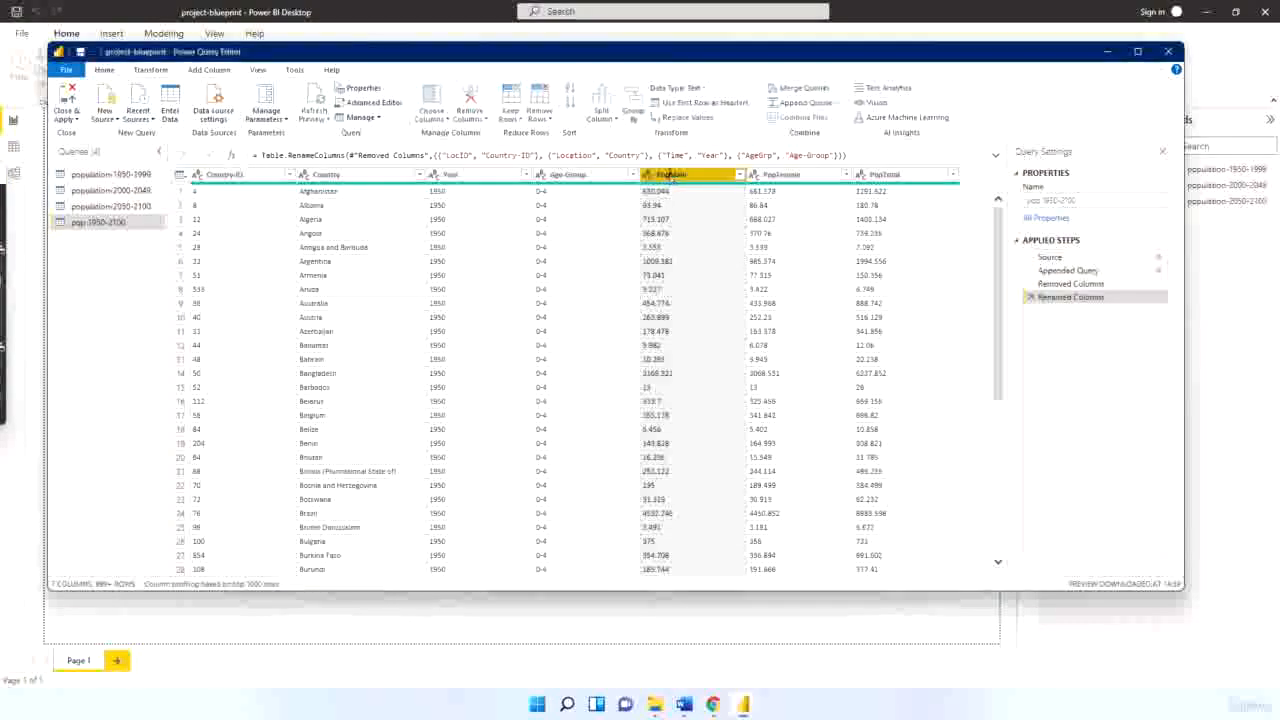
left_click(670, 175)
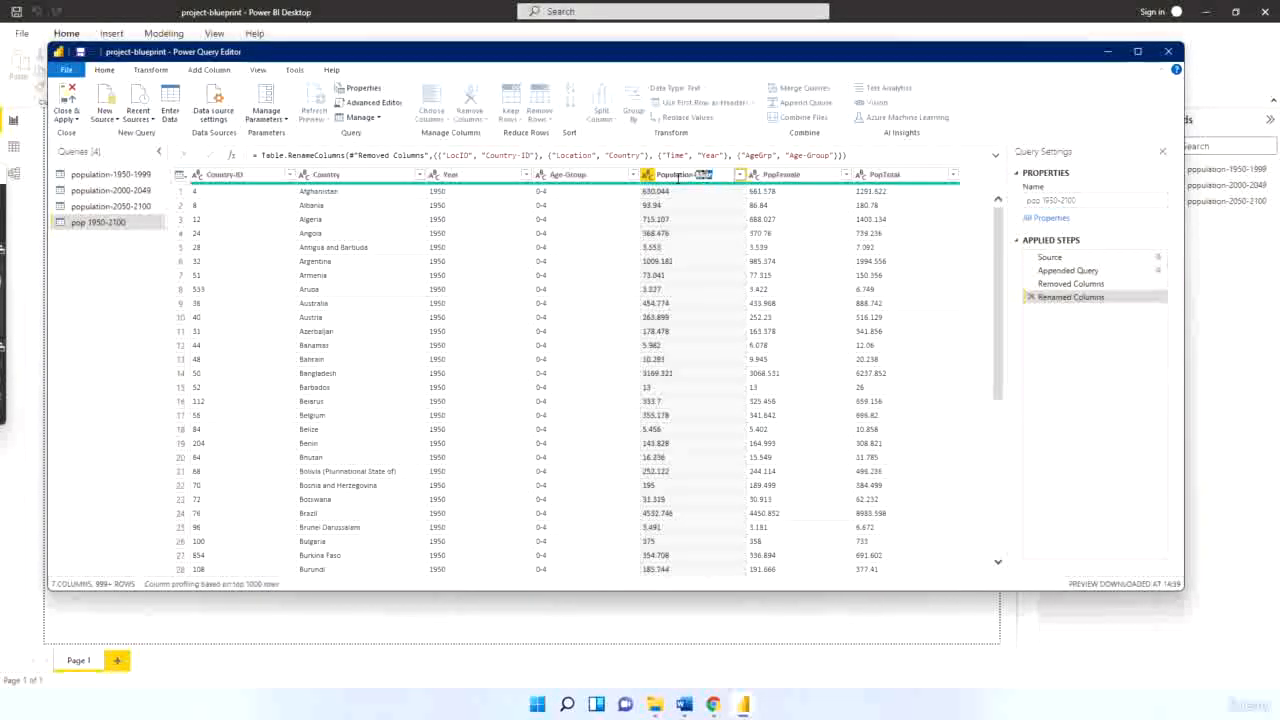
key("shift+Left")
key("shift+Left")
key("shift+Left")
key("shift+Left")
key("shift+Left")
key("shift+Left")
key("shift+Left")
key("shift+Left")
key("shift+Left")
key("shift+Left")
key("shift+Left")
key("ctrl+c")
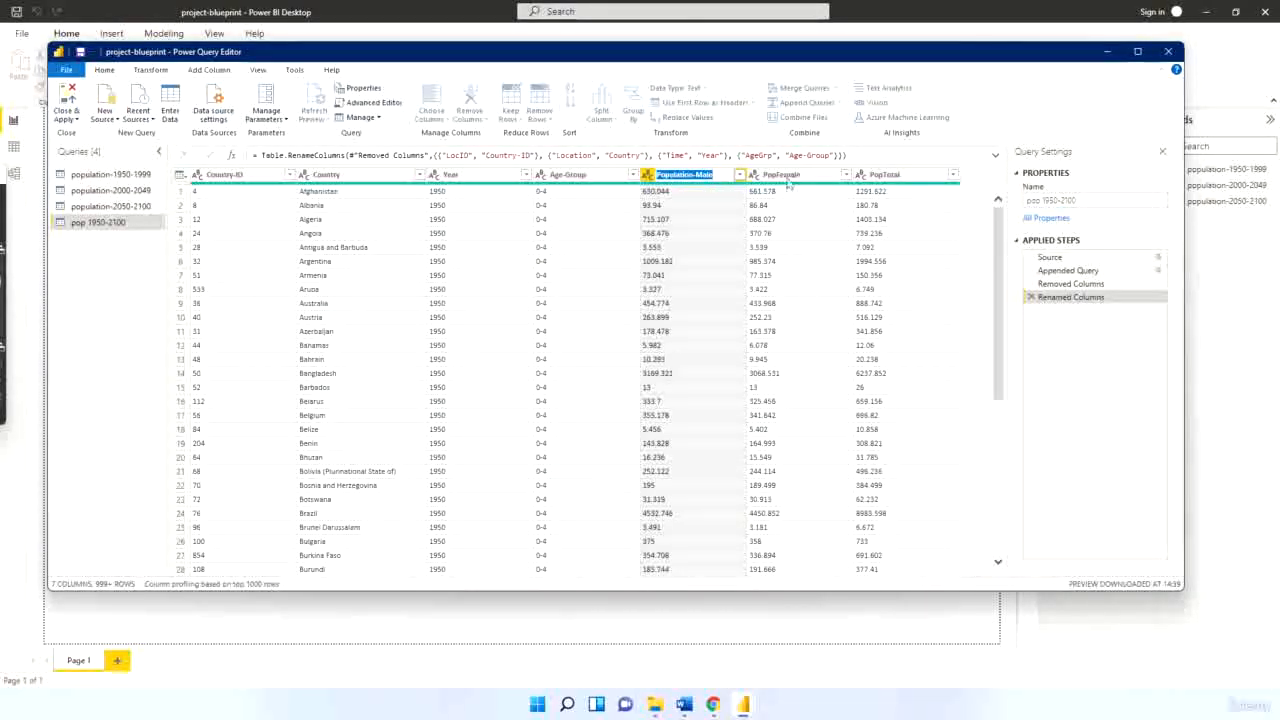
Rename the PopFemale column as "Population-Female" and the PopTotal column as "Population-Total"
left_click(775, 178)
double_click(775, 178)
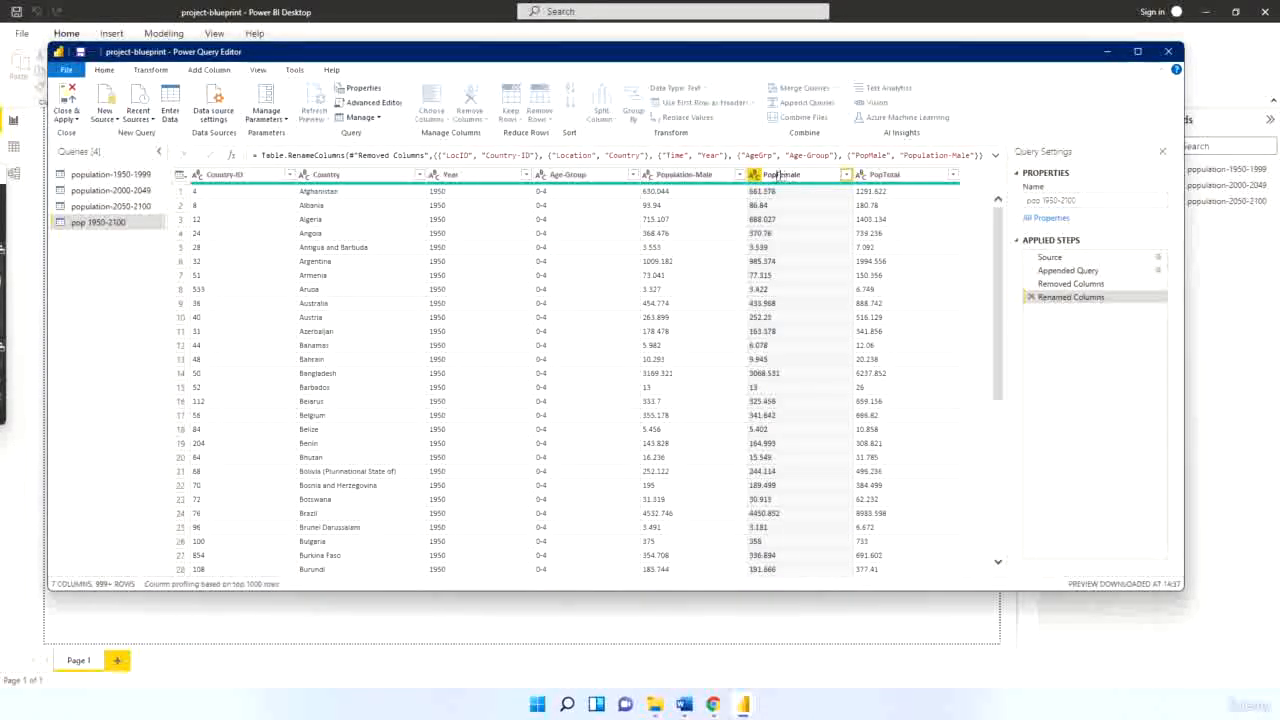
left_click(764, 176)
key("ctrl+v")
key("BackSpace")
key("BackSpace")
key("BackSpace")
key("BackSpace")
key("BackSpace")
key("BackSpace")
key("BackSpace")
key("Return")
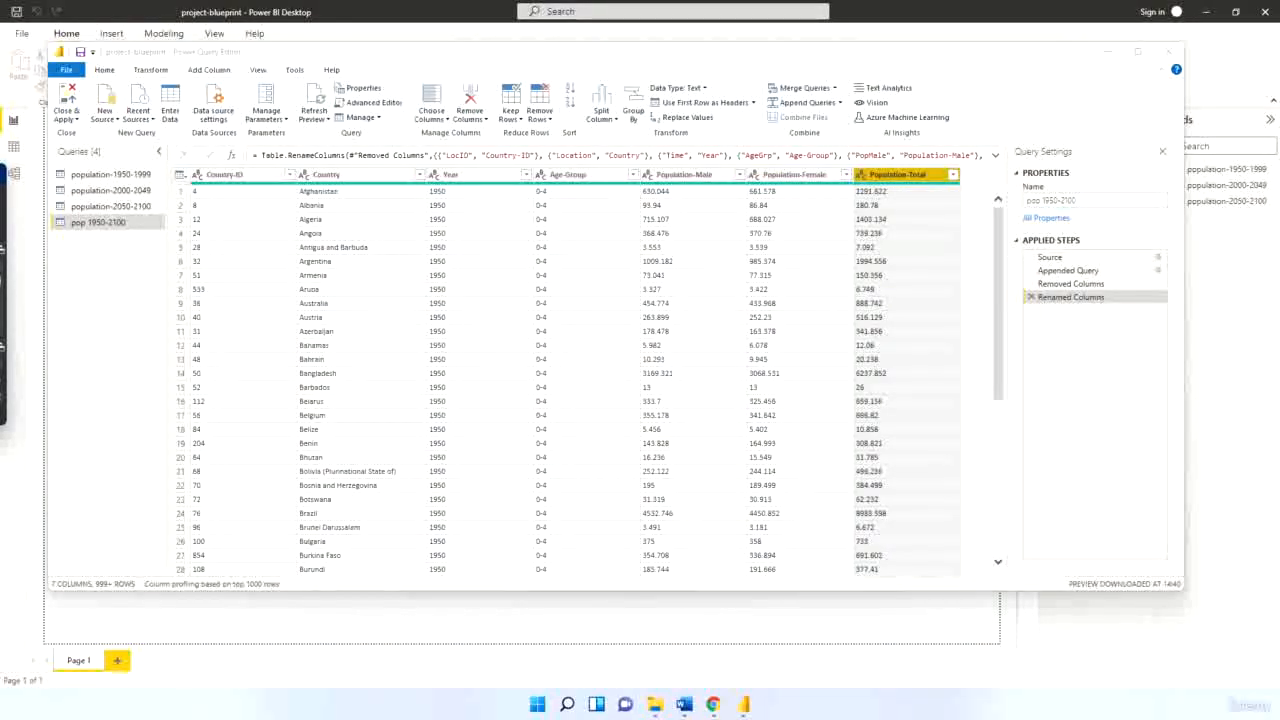
Load the complete list of filter values for the Age-Group column and examine it for wrongly formatted age ranges
left_click(578, 176)
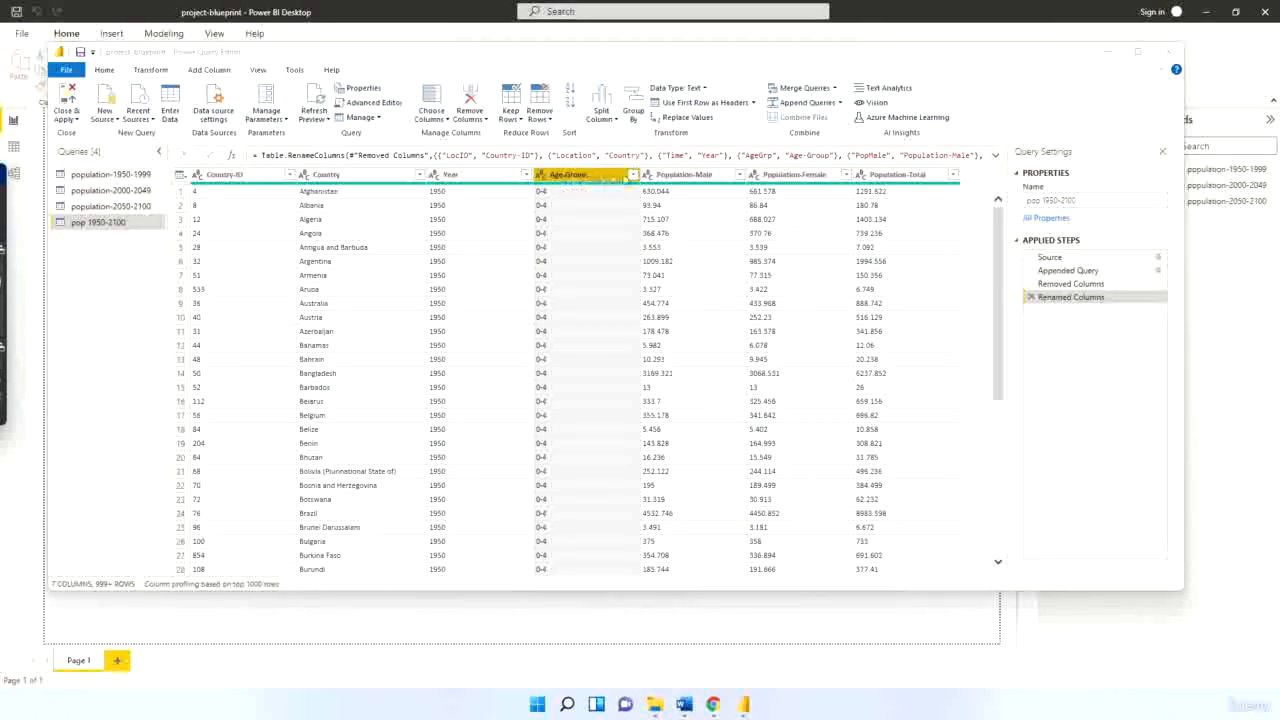
left_click(631, 175)
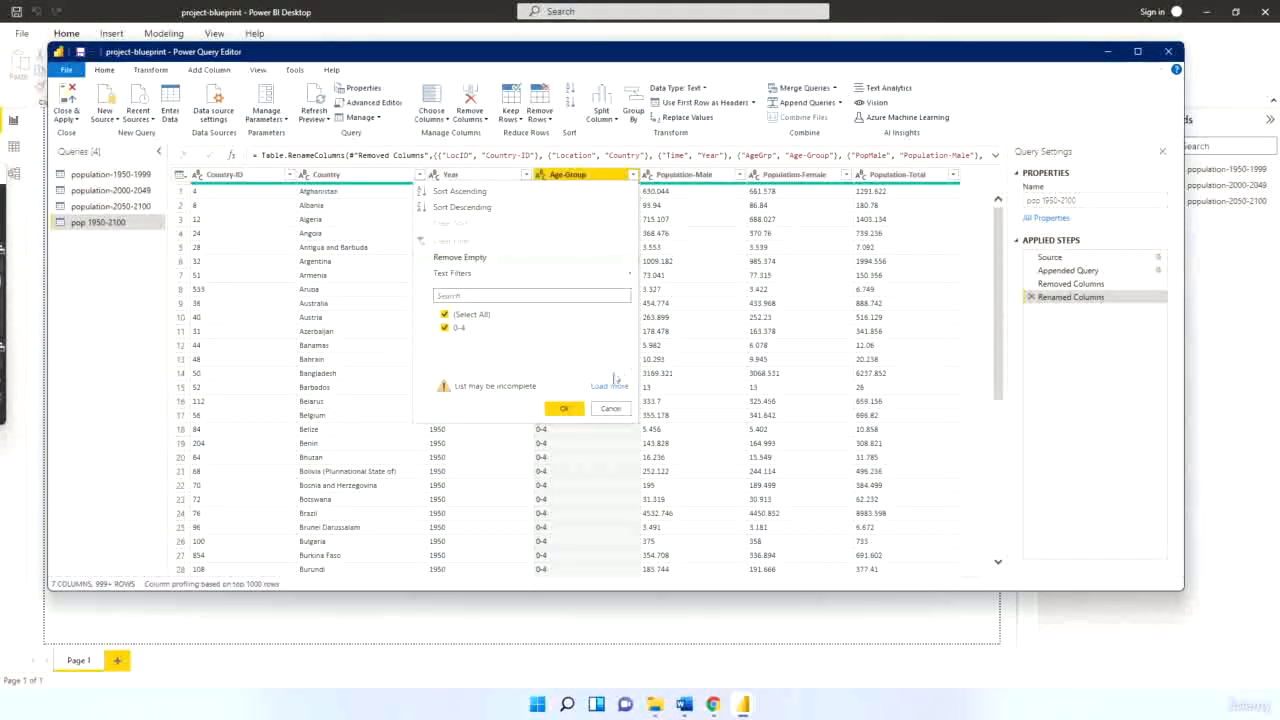
left_click(611, 387)
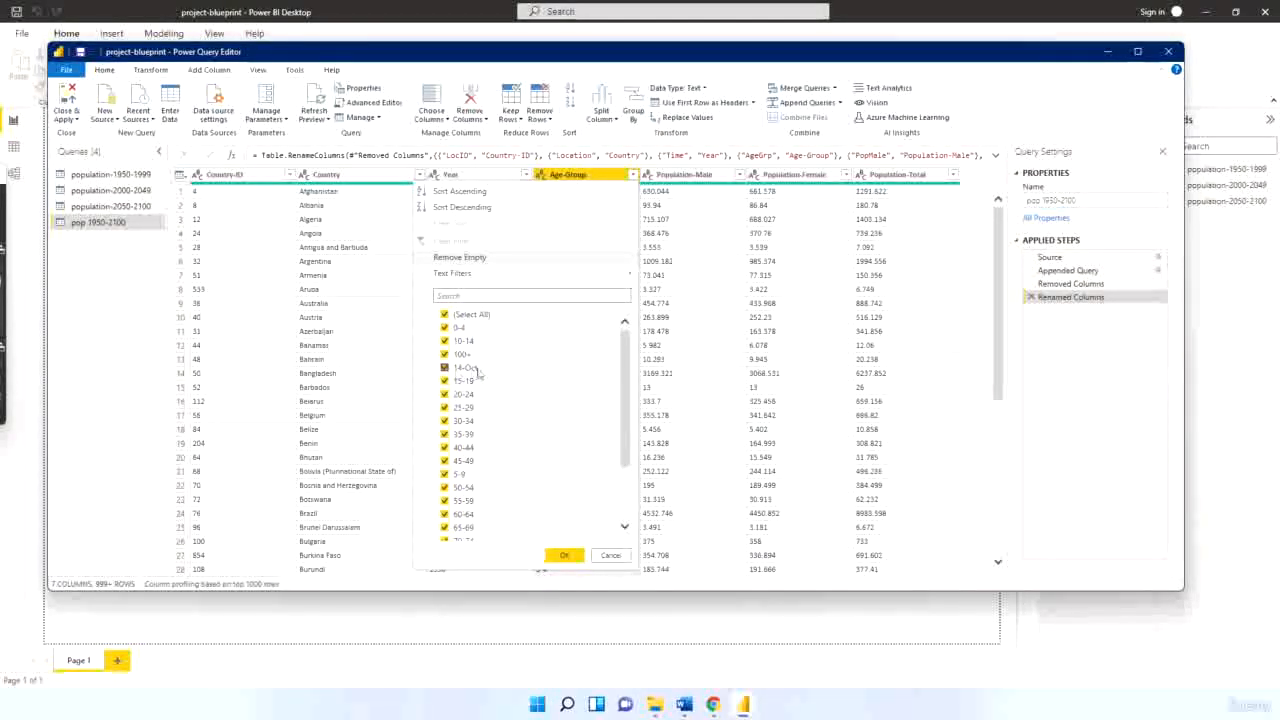
left_click(617, 555)
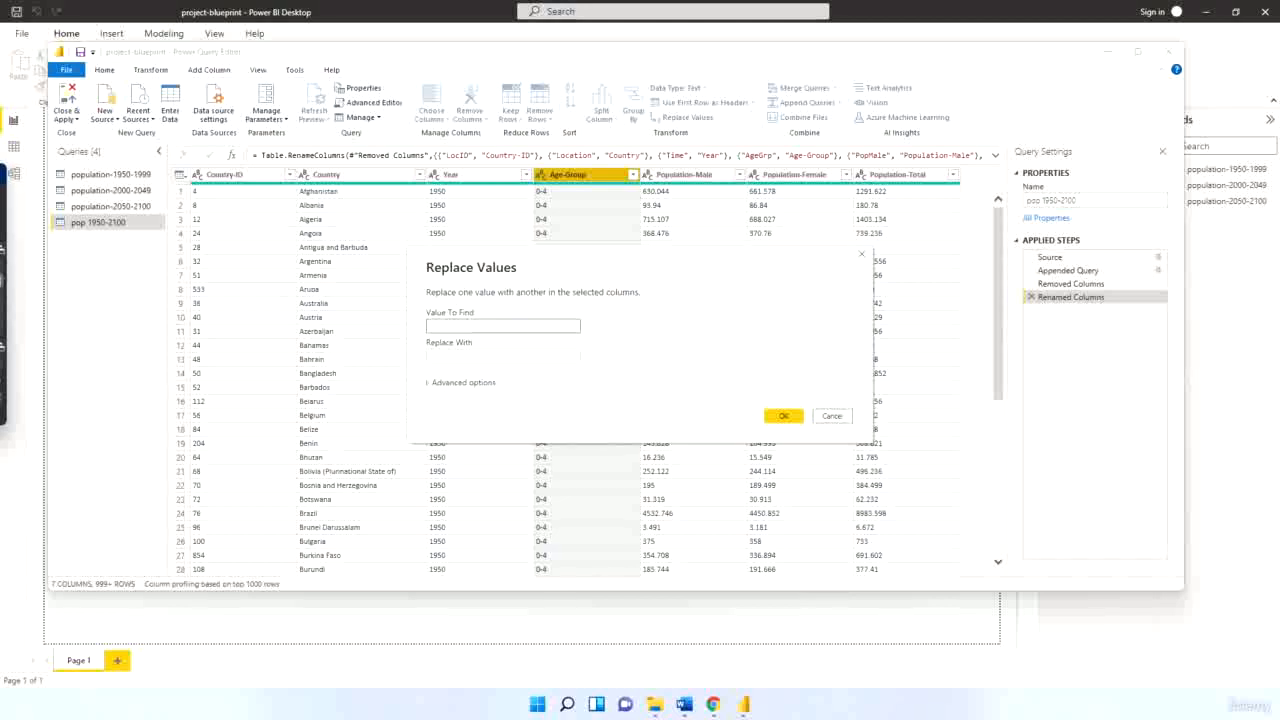
left_click(831, 416)
left_click(632, 175)
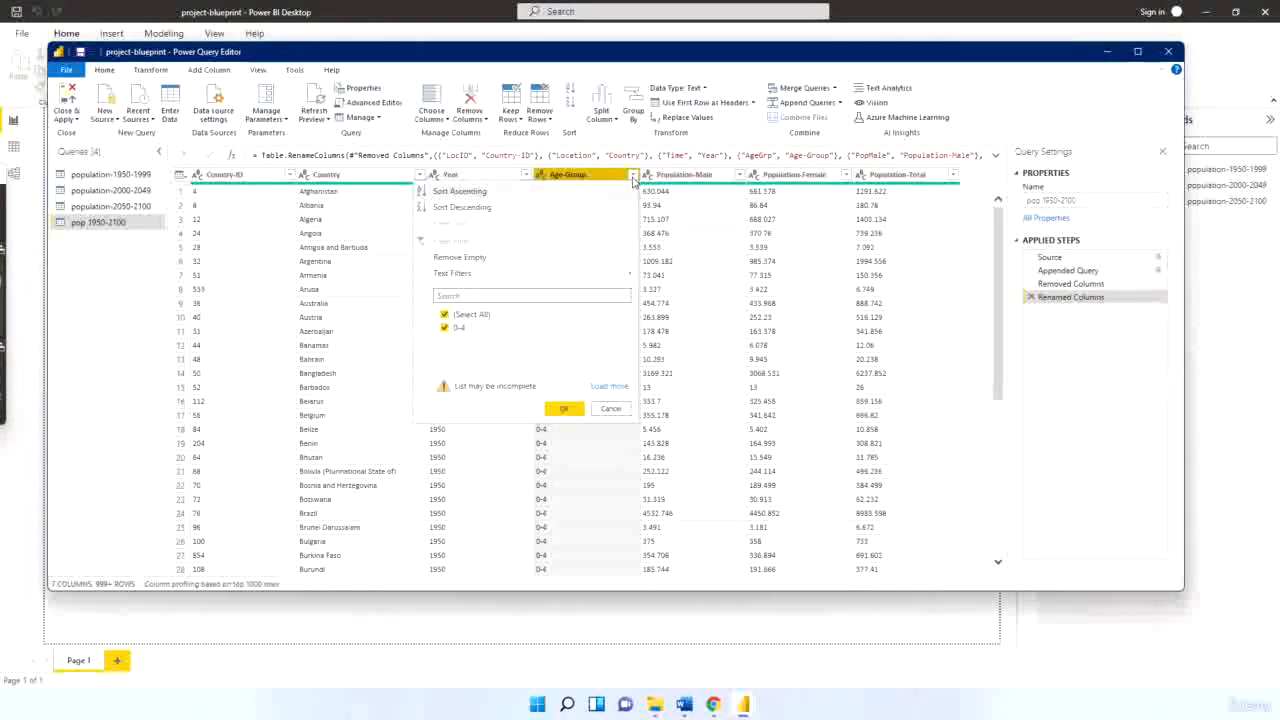
left_click(609, 386)
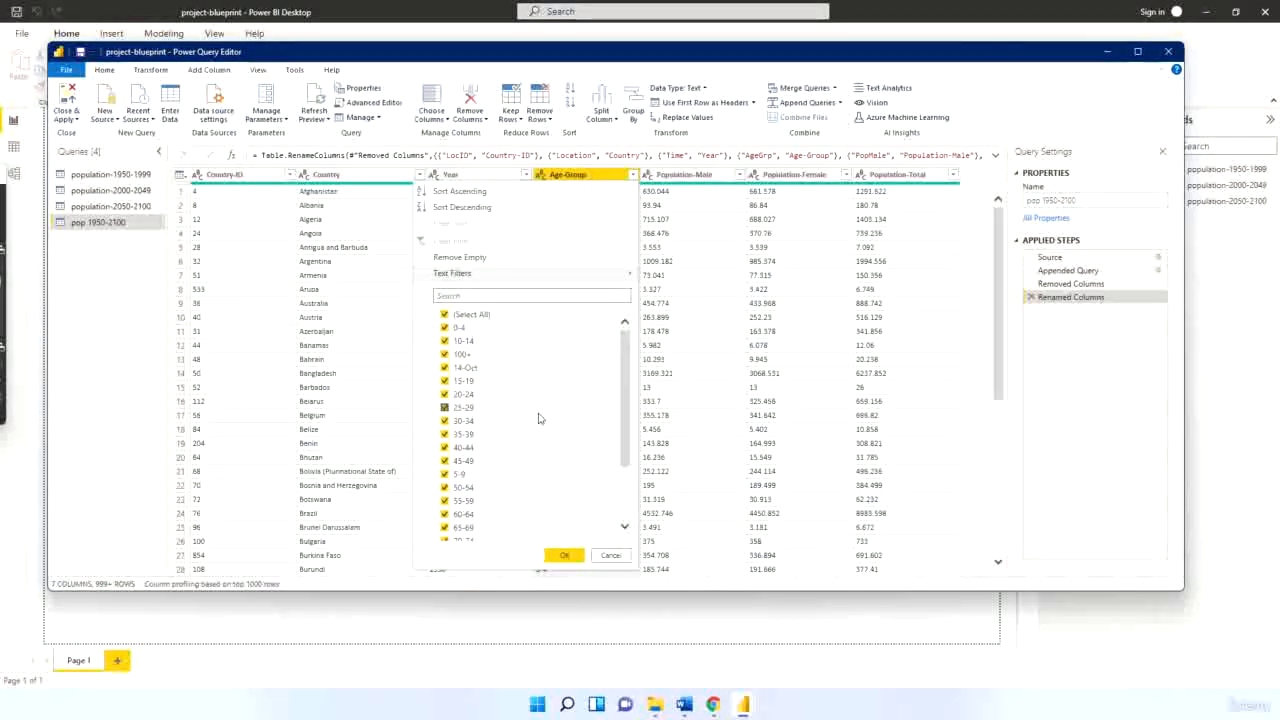
scroll(497, 420, "down", 3)
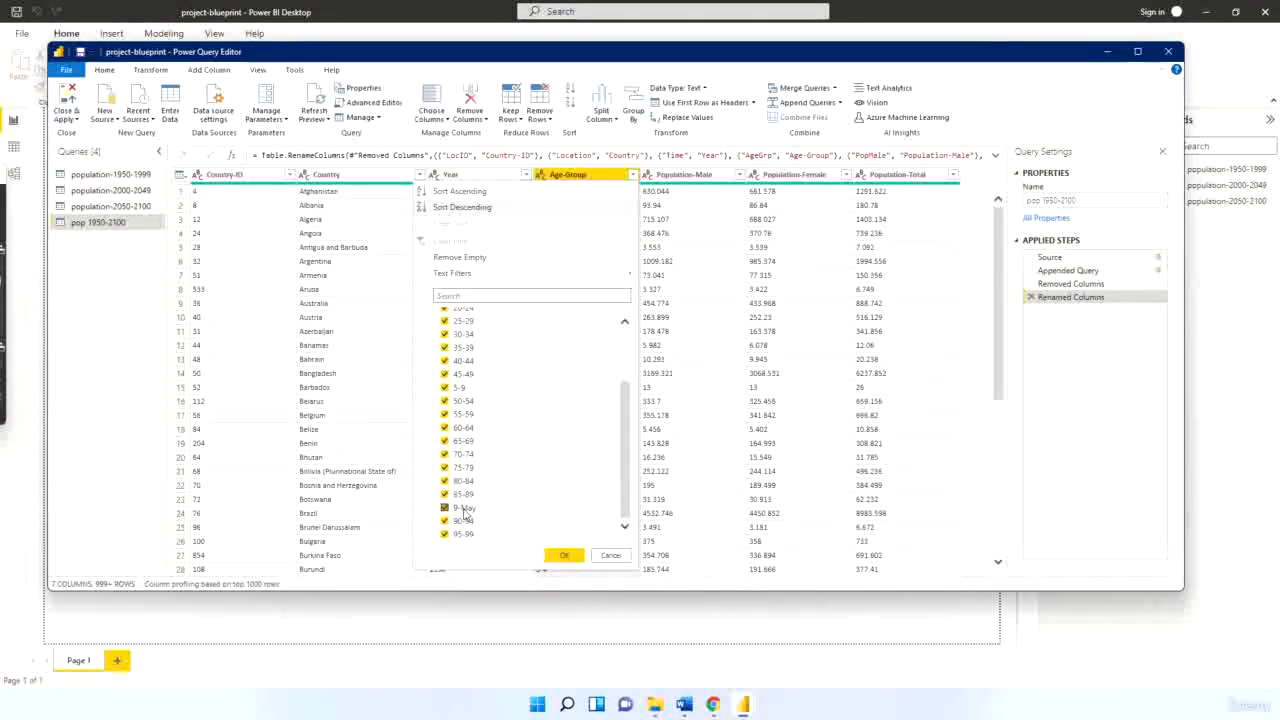
left_click(612, 556)
Replace the value "9-May" with "5-9" in the Age-Group column, matching entire cell contents
right_click(588, 176)
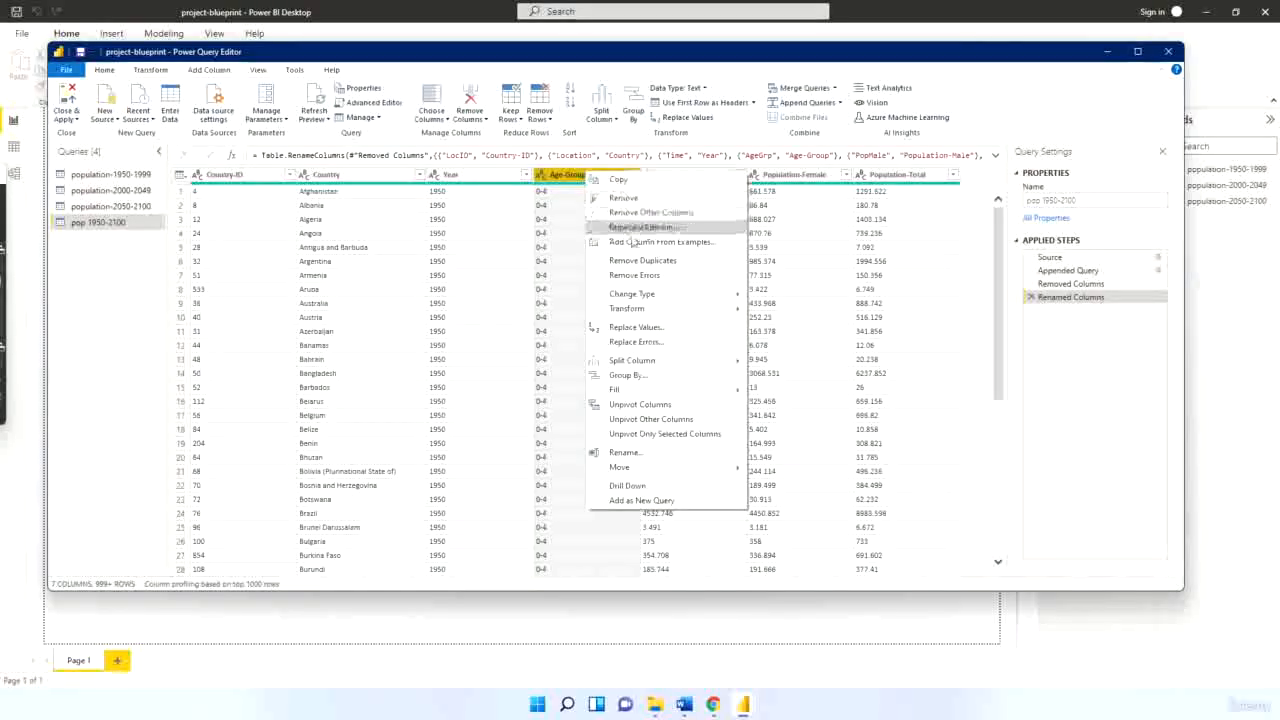
left_click(637, 327)
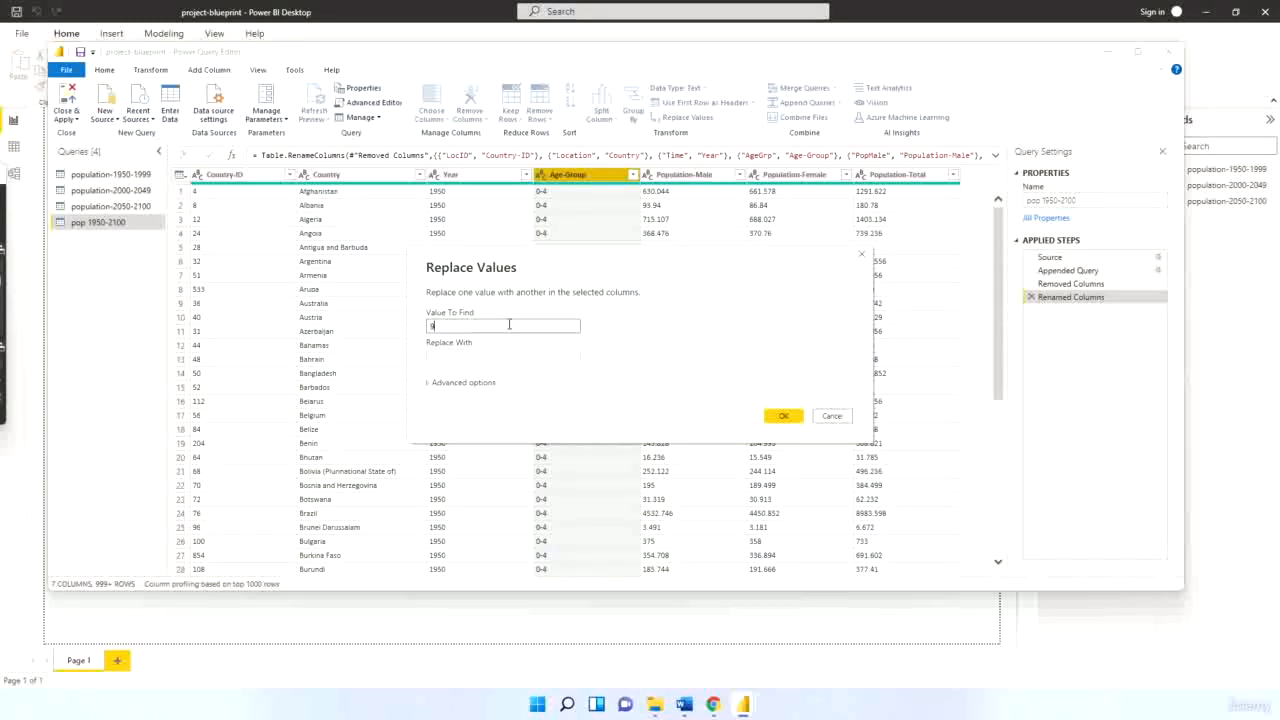
type("9-May")
left_click(503, 355)
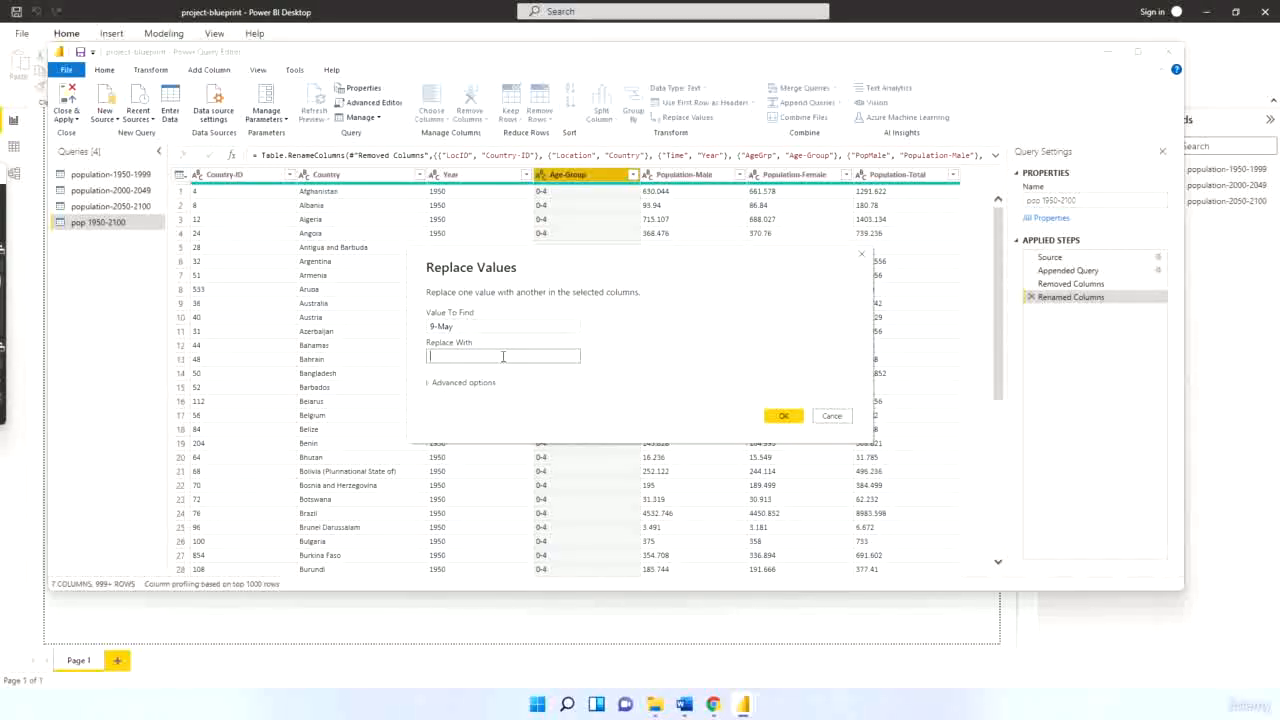
type("5-9")
left_click(428, 386)
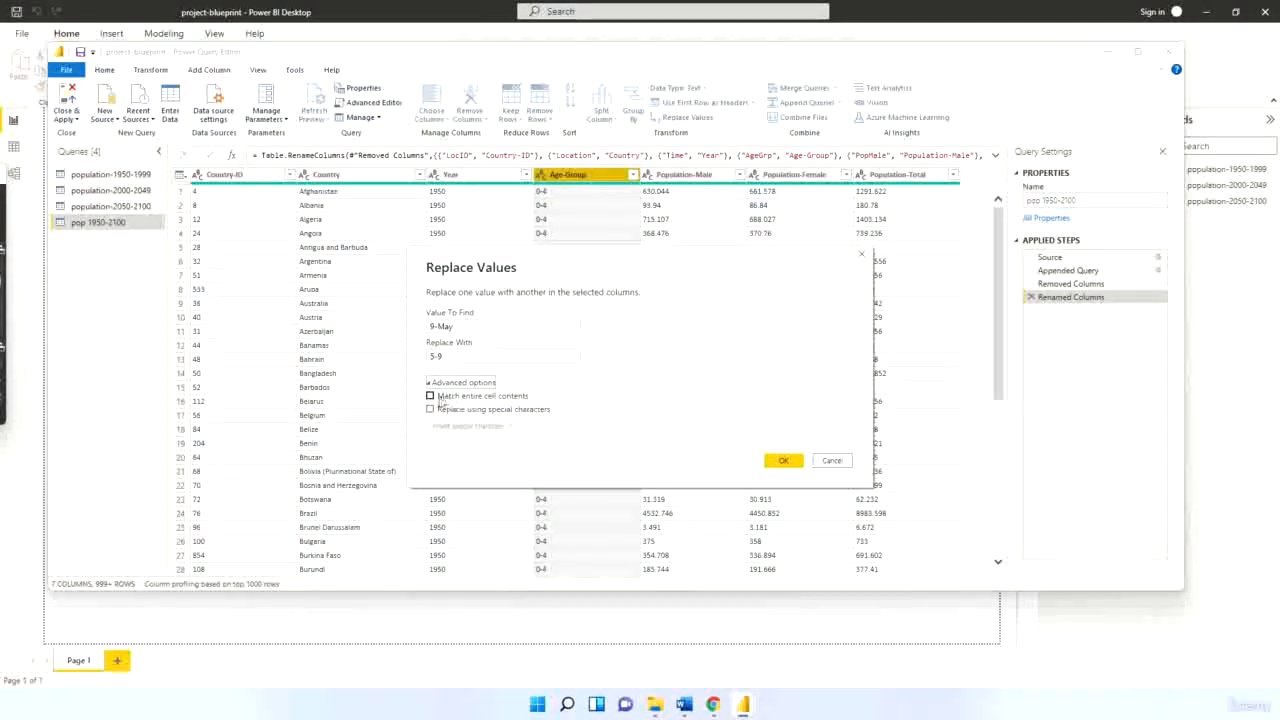
left_click(431, 396)
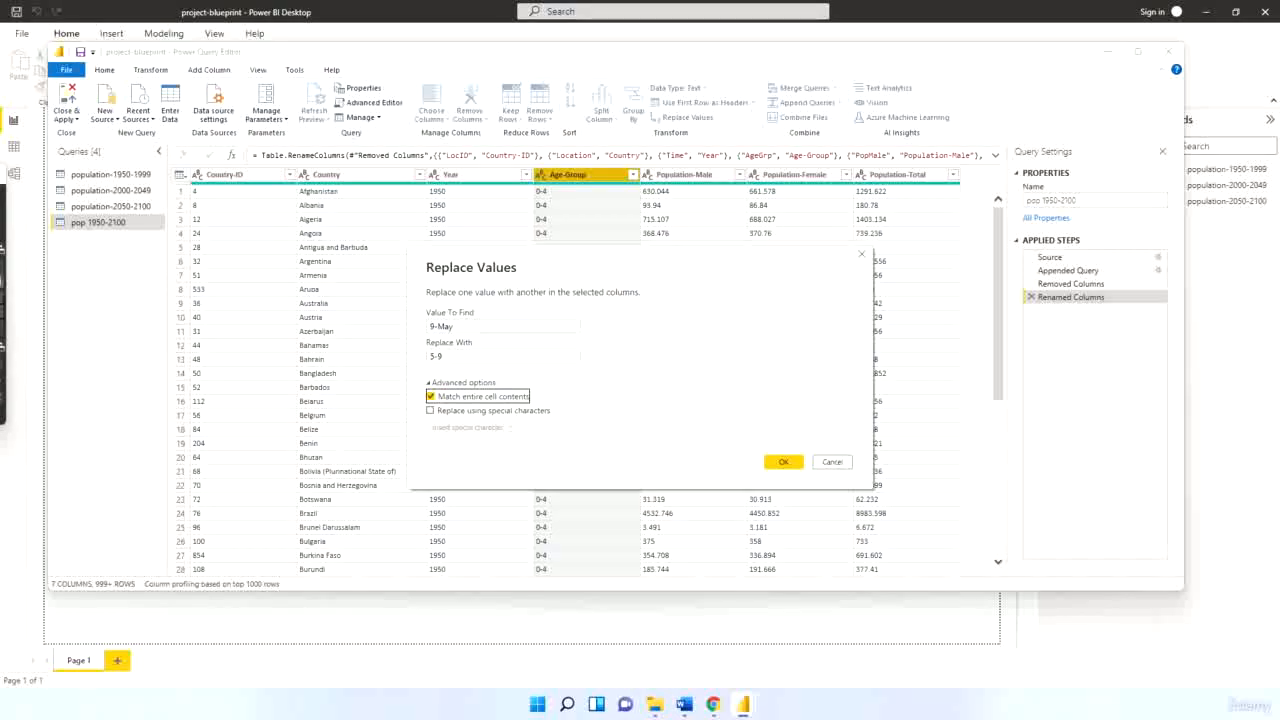
left_click(2, 303)
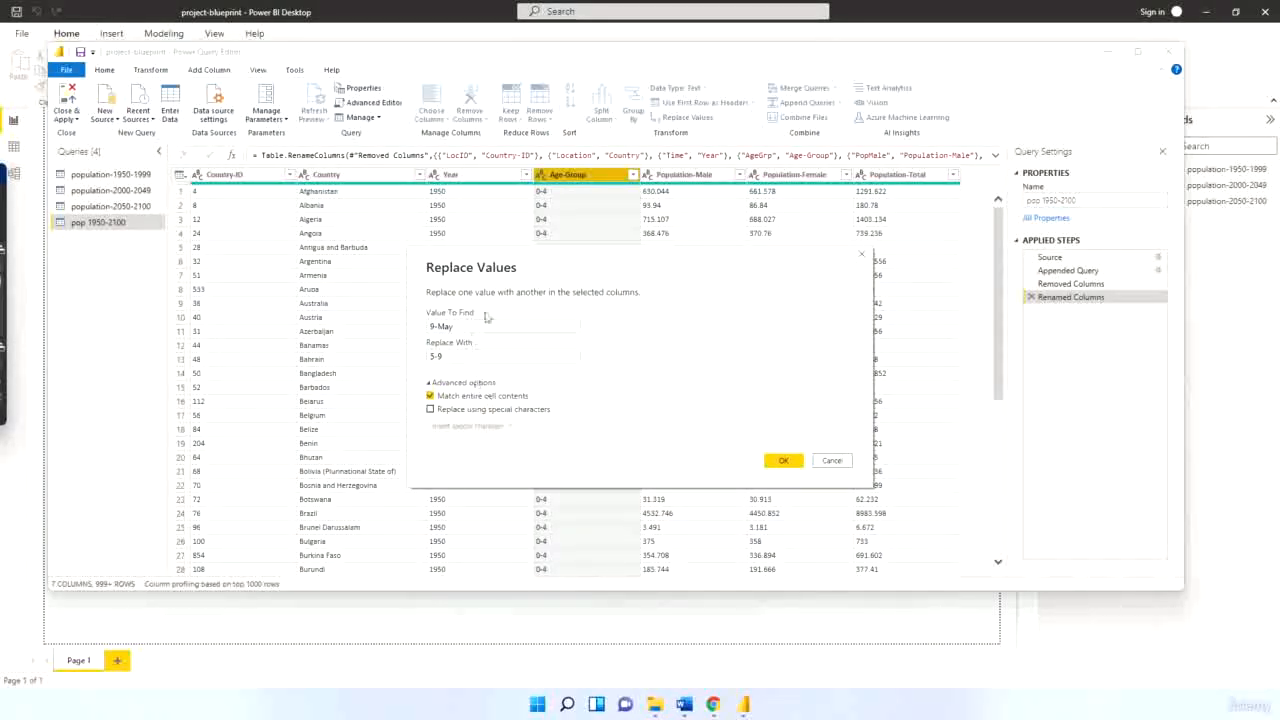
left_click(781, 461)
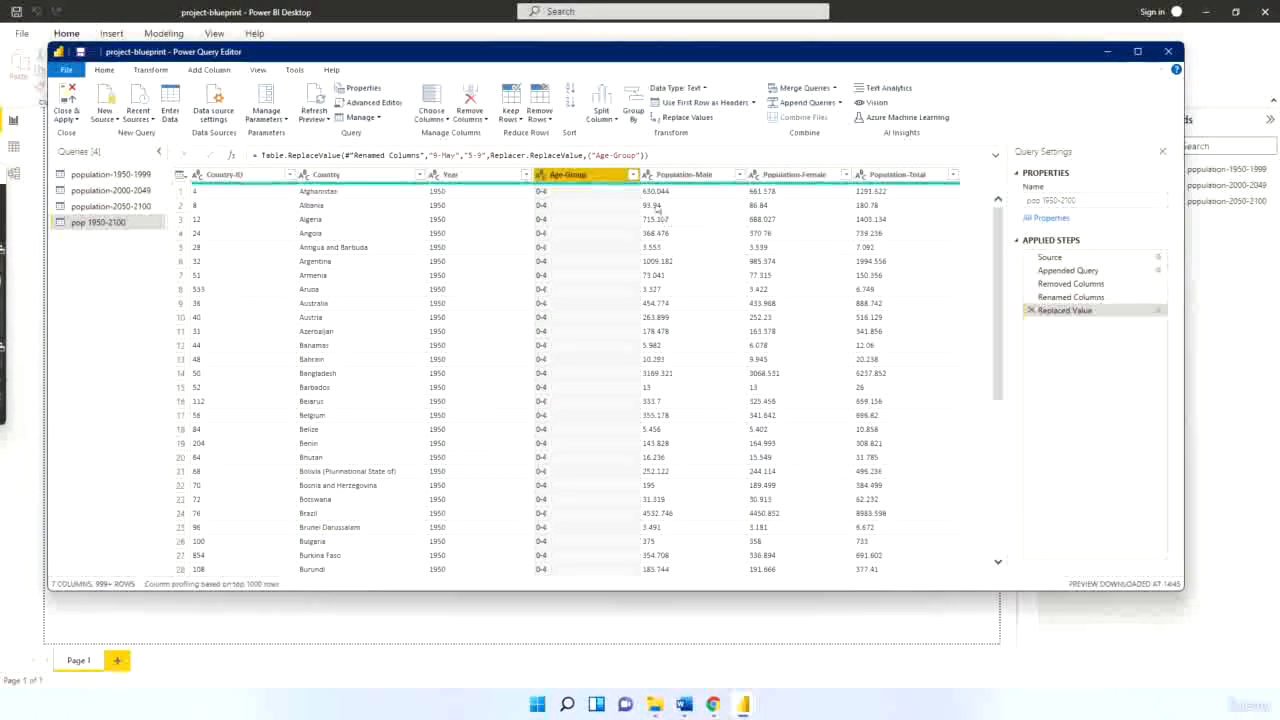
Load the full list of Age-Group values and filter the column to show only the "14-Oct" rows
left_click(634, 176)
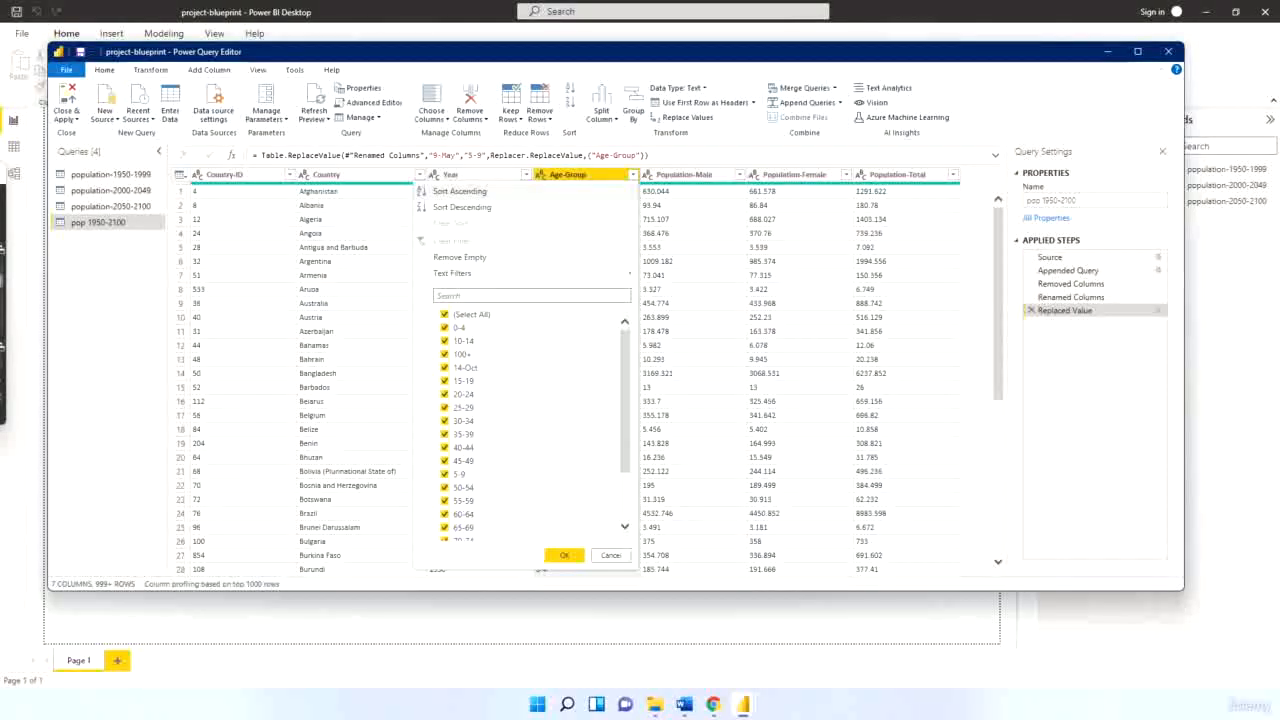
left_click(564, 555)
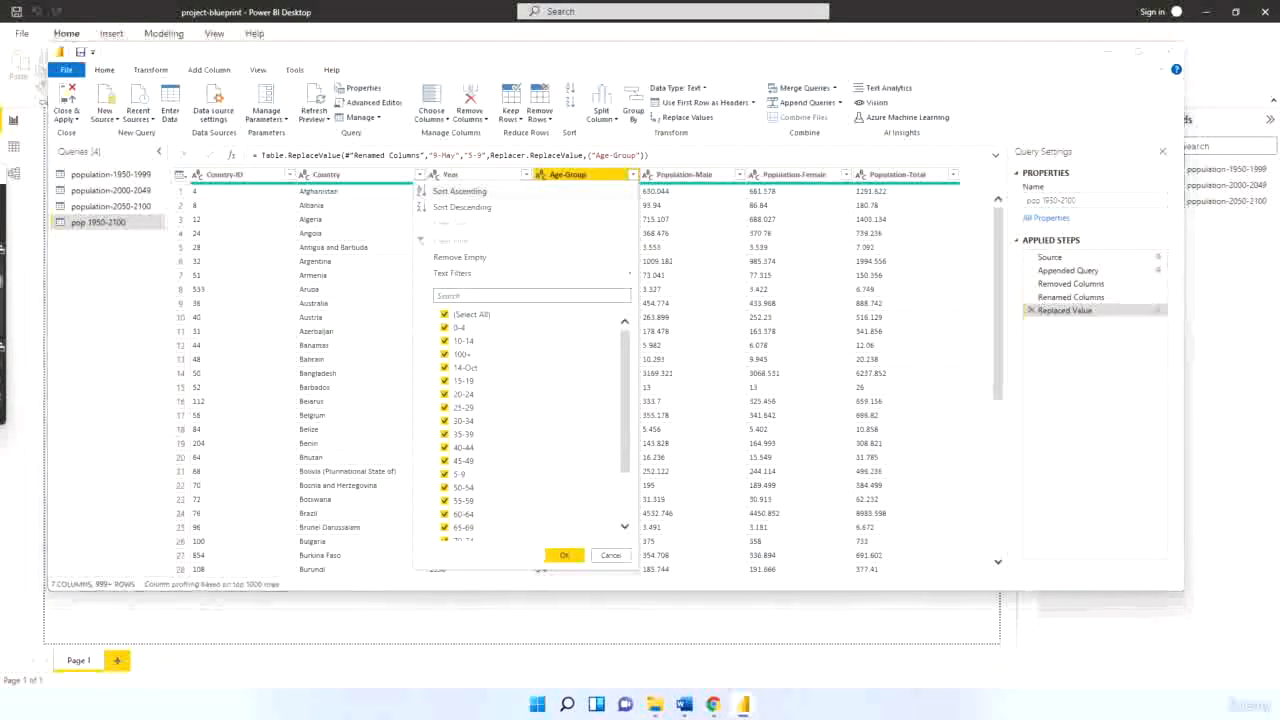
left_click(632, 175)
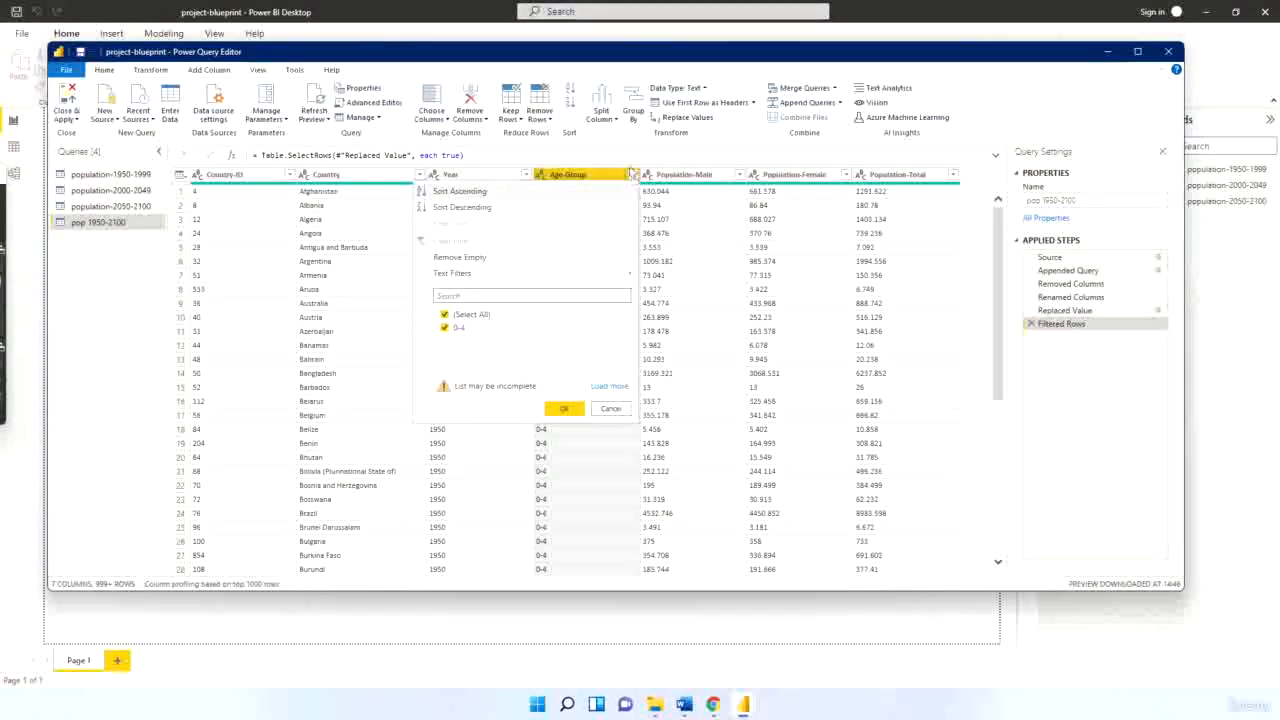
left_click(605, 386)
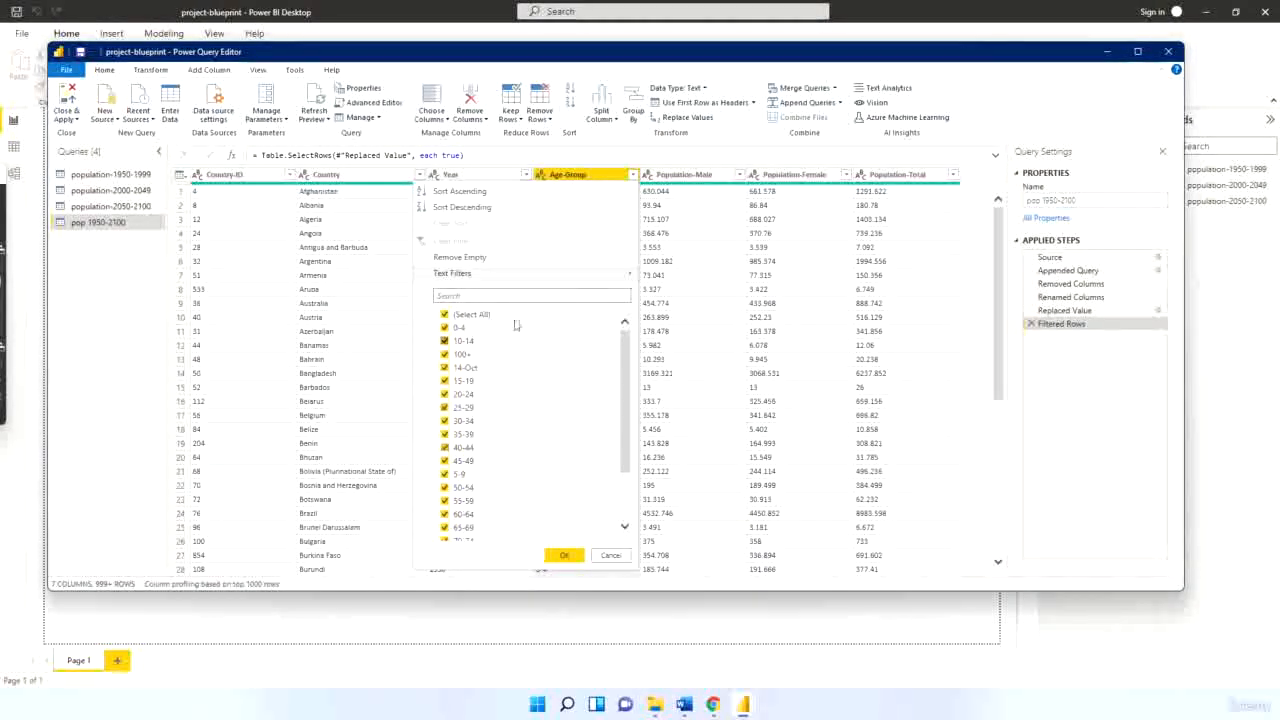
left_click(445, 314)
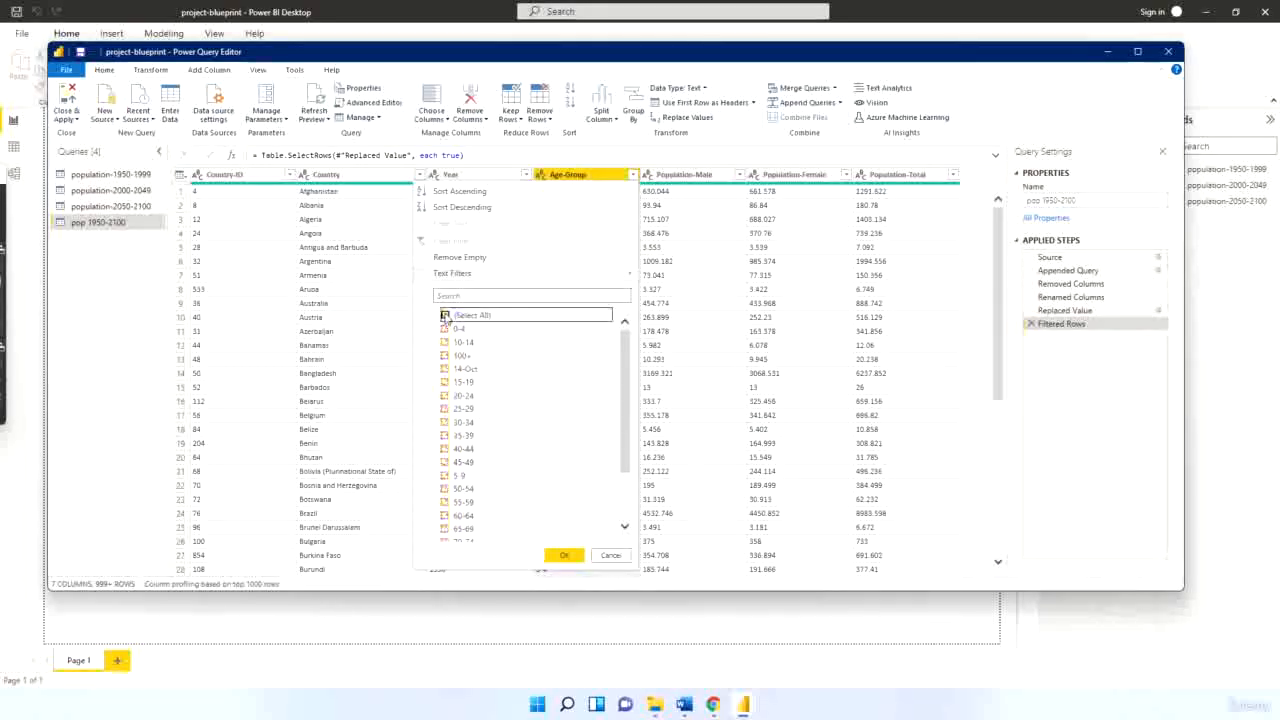
left_click(444, 368)
left_click(560, 555)
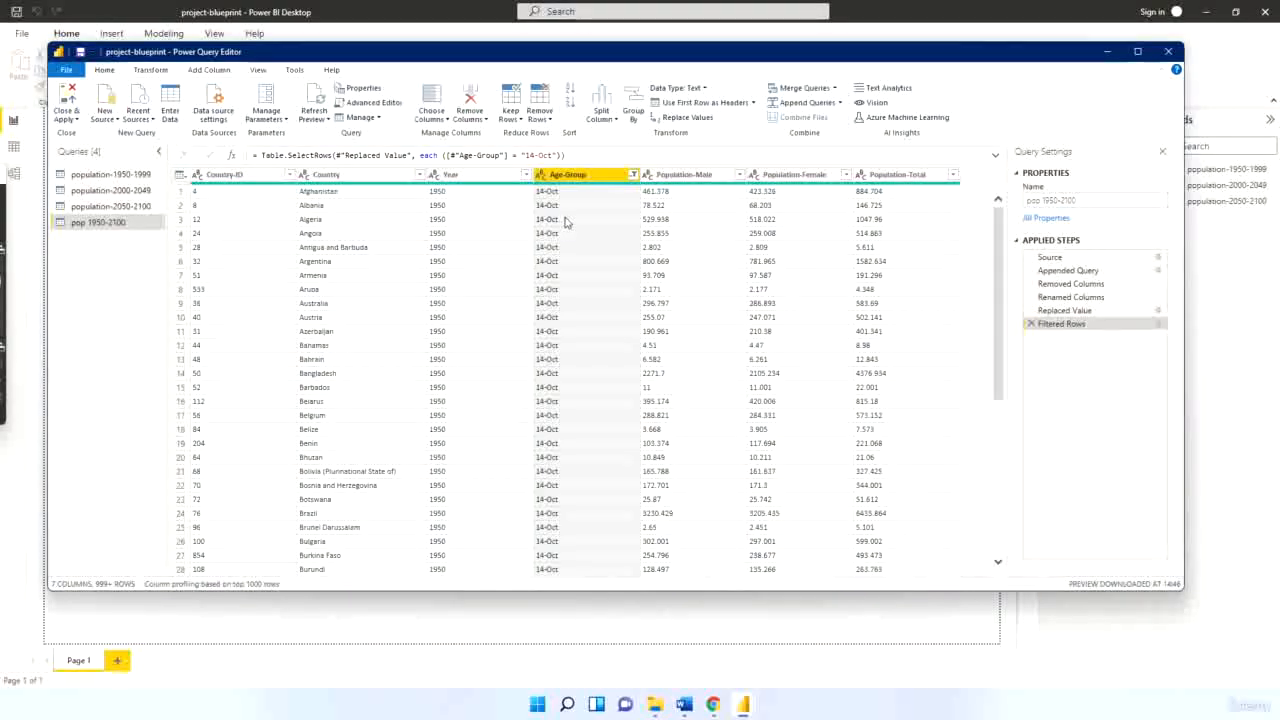
Replace the value "14-Oct" with "10-14" in the Age-Group column, matching entire cell contents
left_click(565, 222)
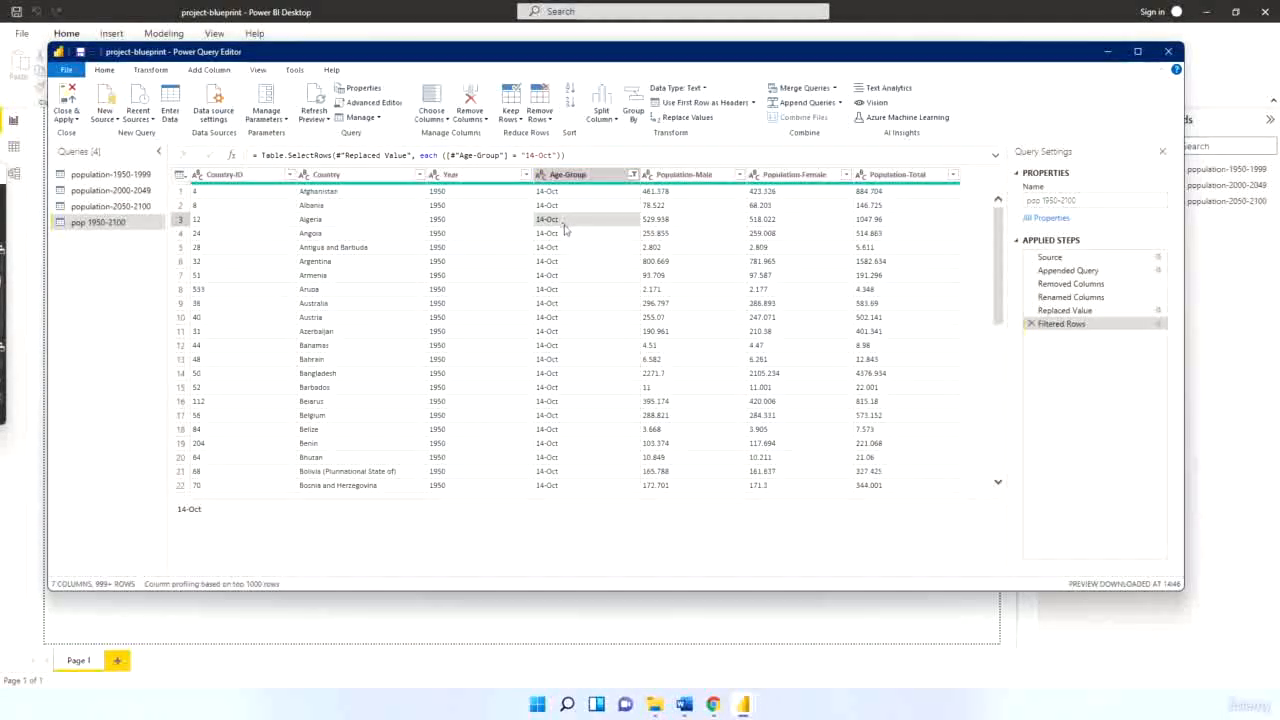
left_click(688, 117)
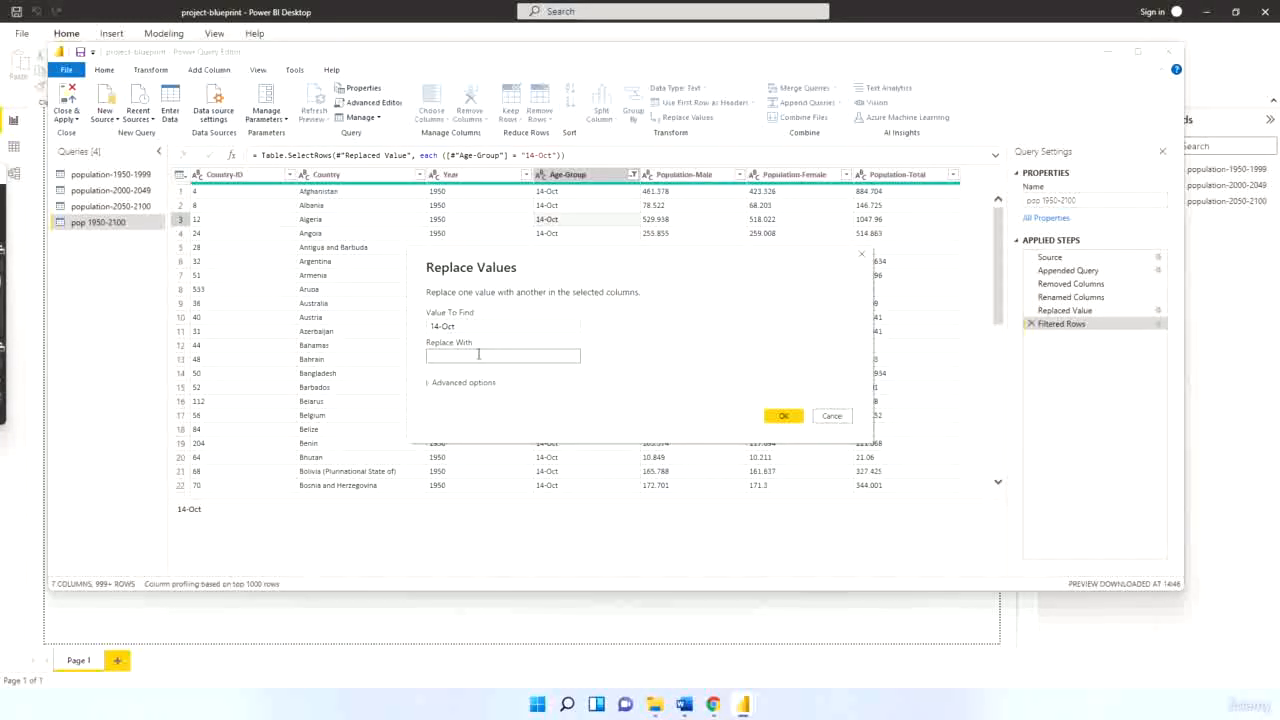
type("10-14")
left_click(431, 384)
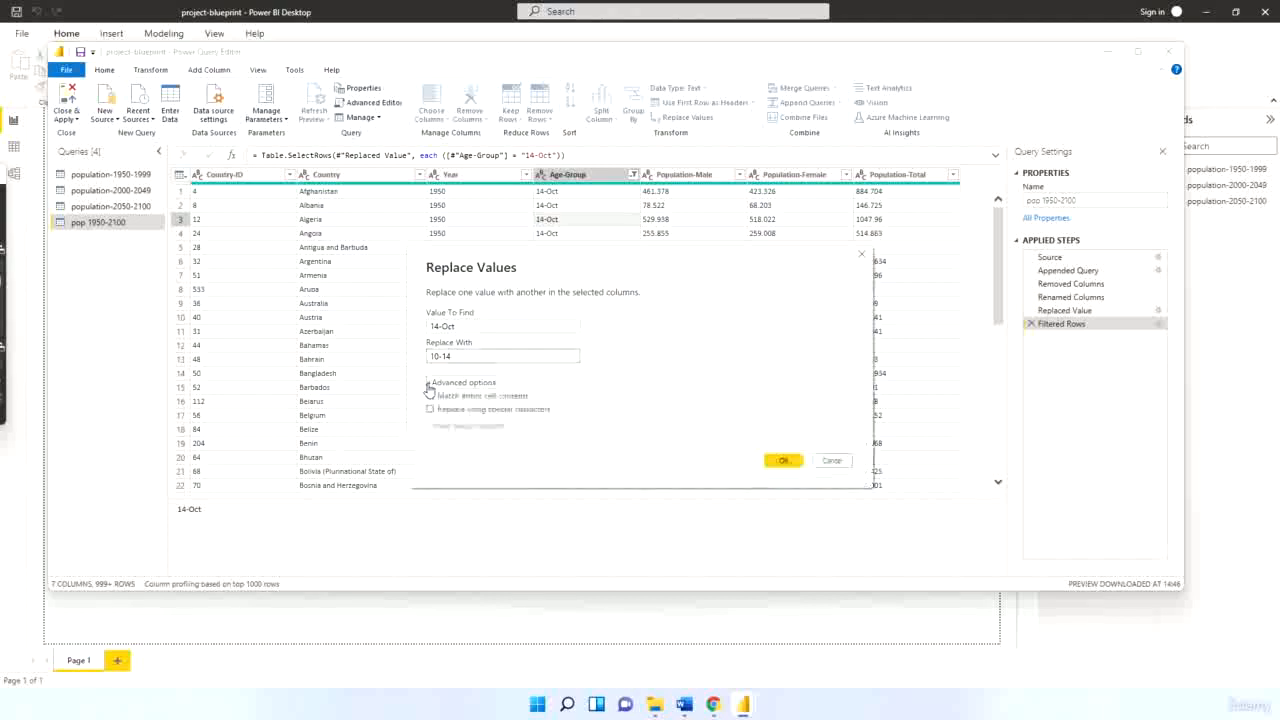
left_click(430, 396)
left_click(783, 460)
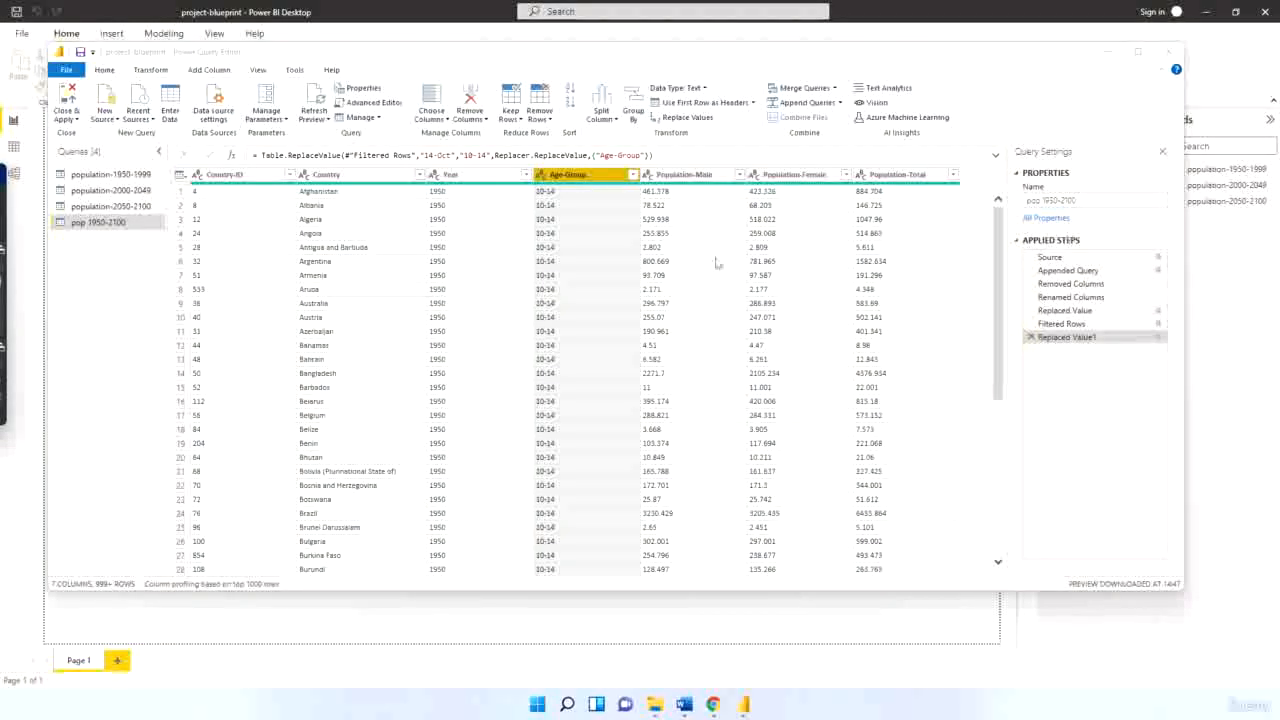
Delete the Filtered Rows step from the pop 1950-2100 query and check the complete list of Age-Group values
left_click(1030, 324)
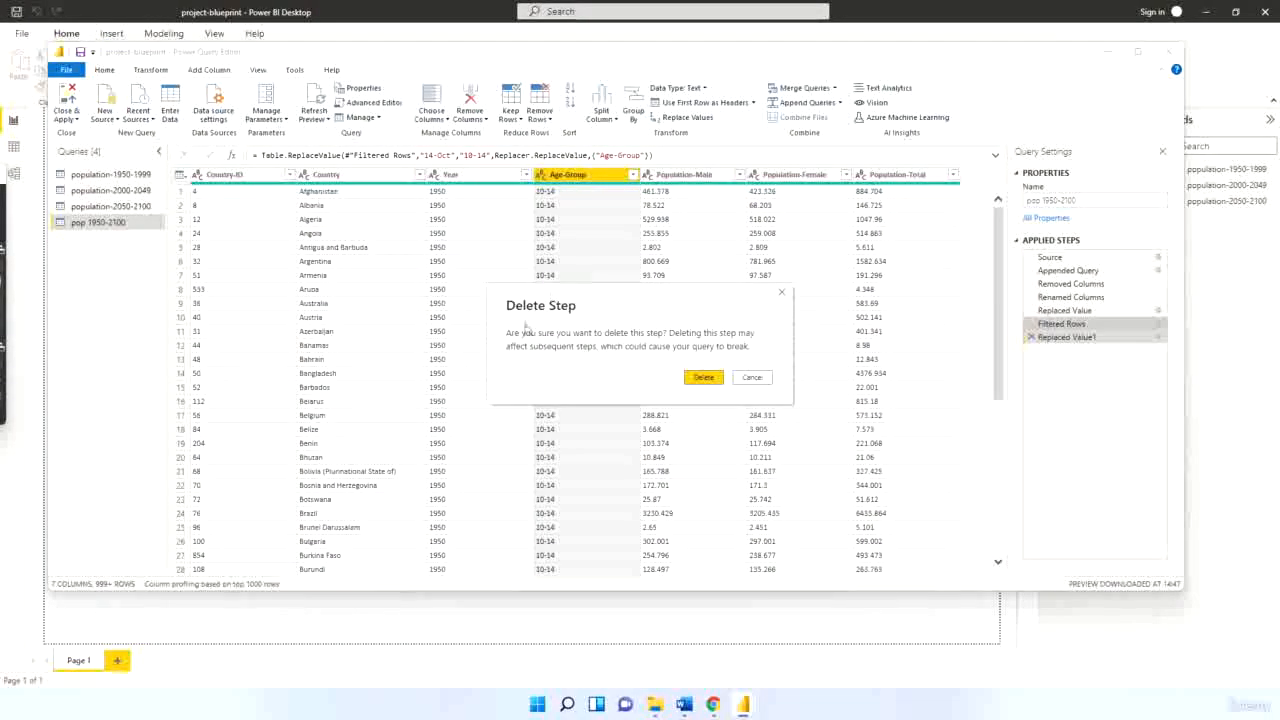
left_click(704, 378)
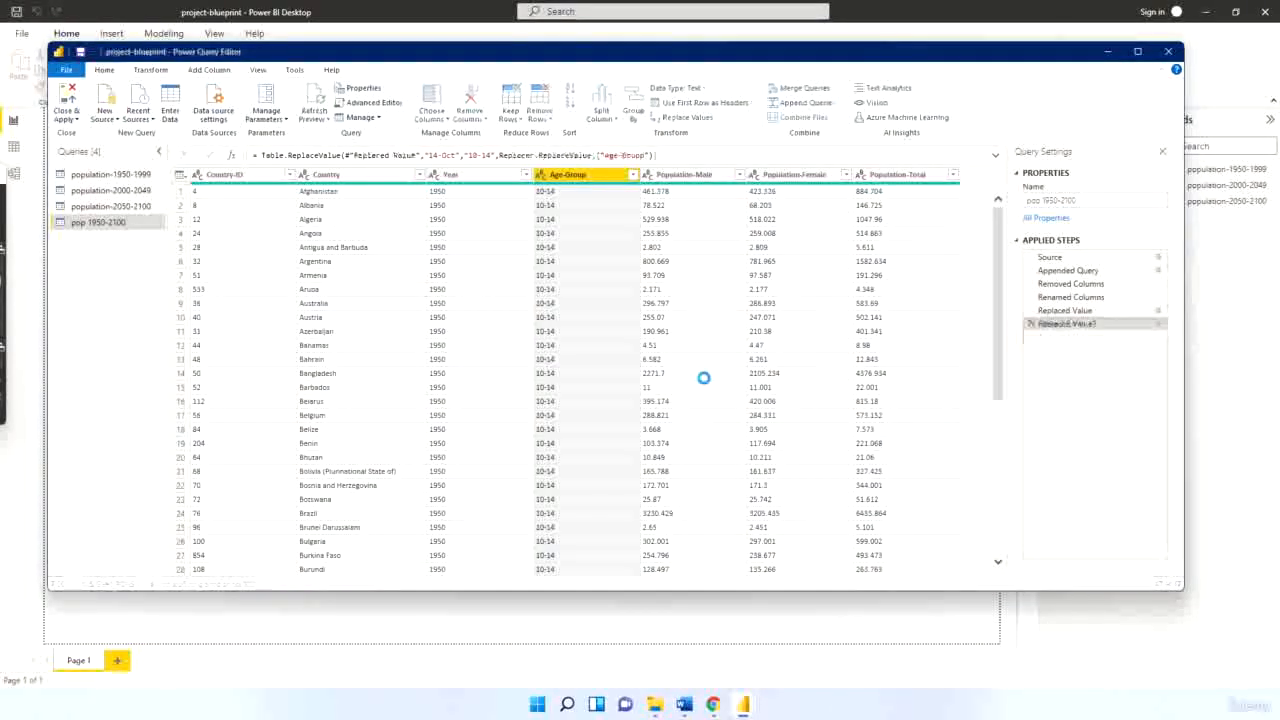
left_click(633, 175)
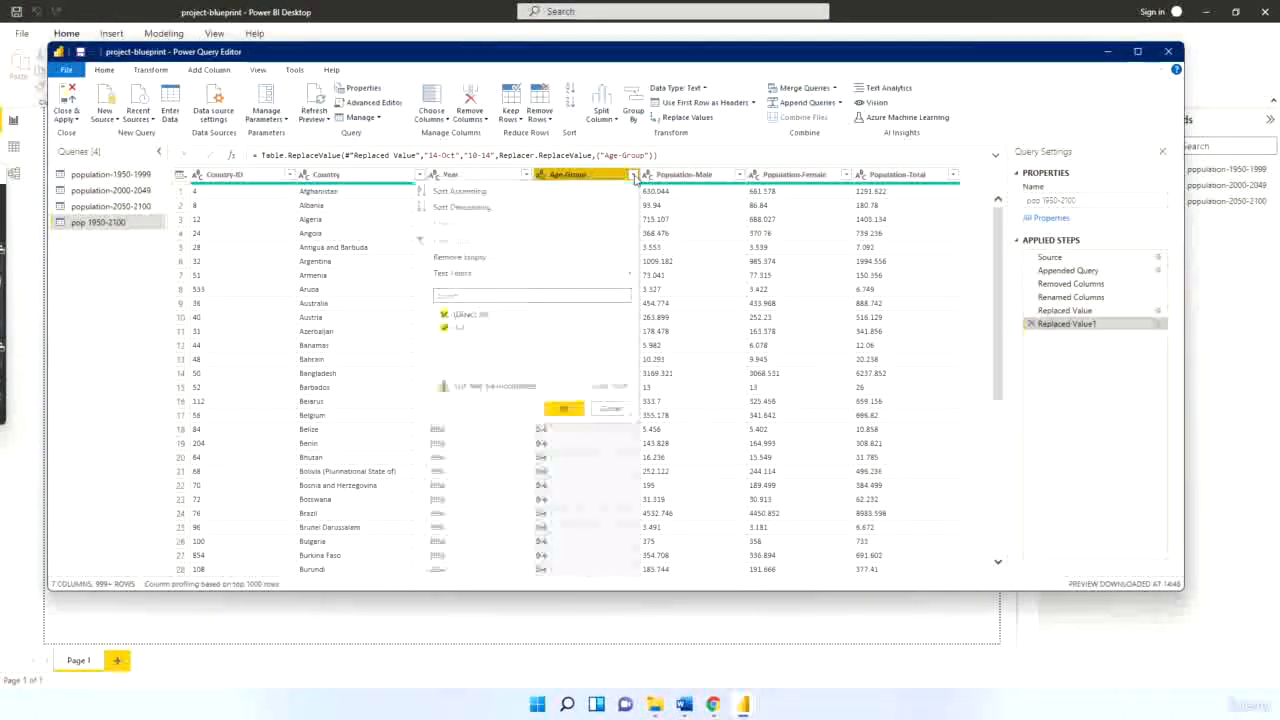
left_click(609, 386)
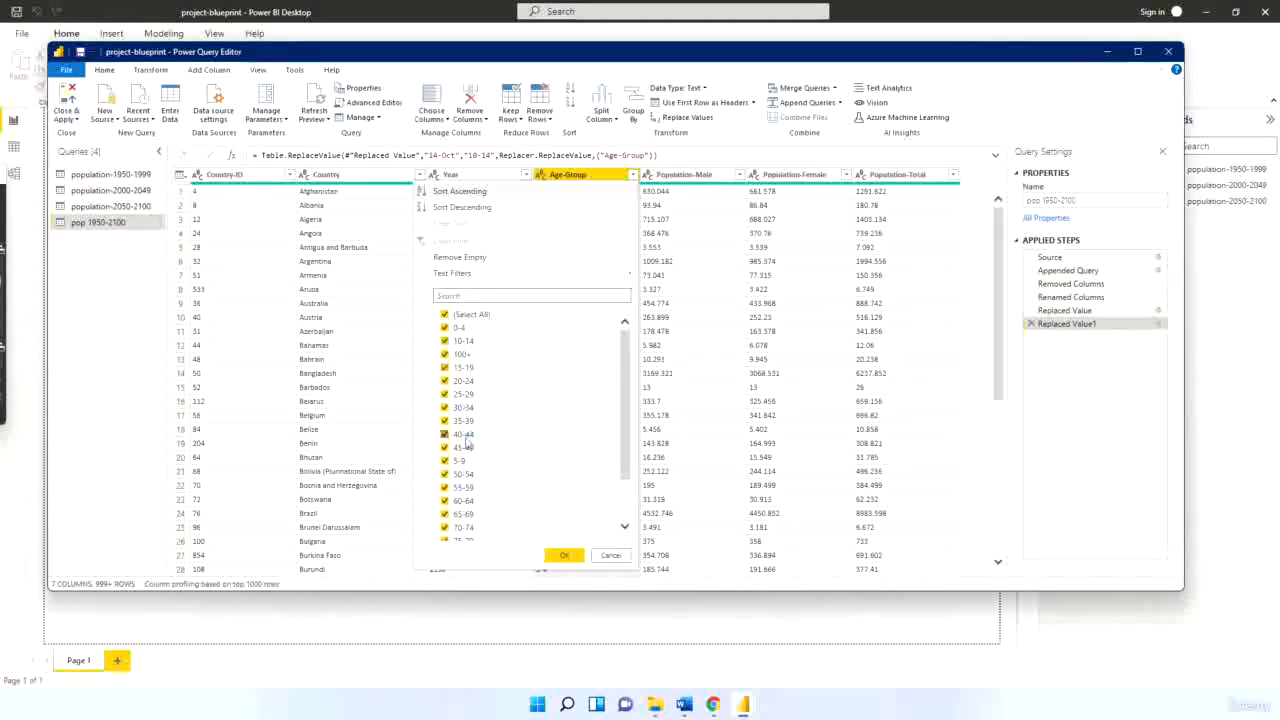
scroll(467, 443, "down", 2)
left_click(610, 555)
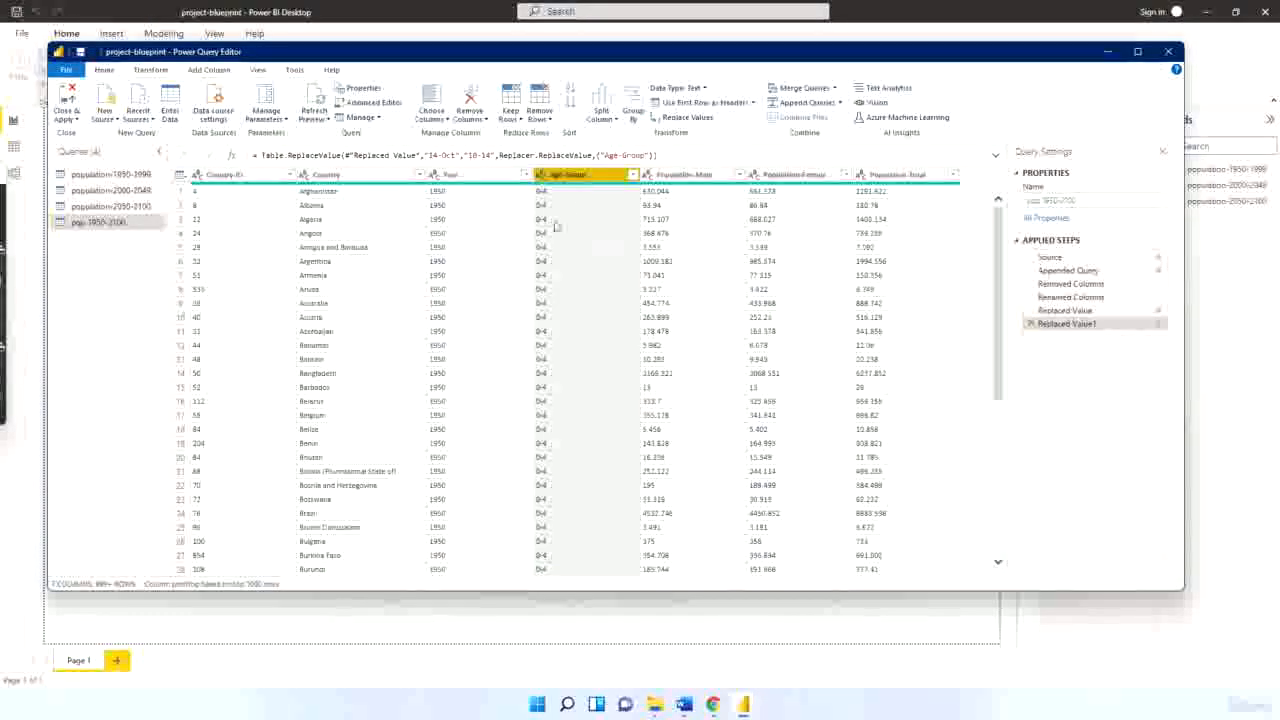
Set the data type of the Country-ID and Year columns to Whole Number
left_click(67, 98)
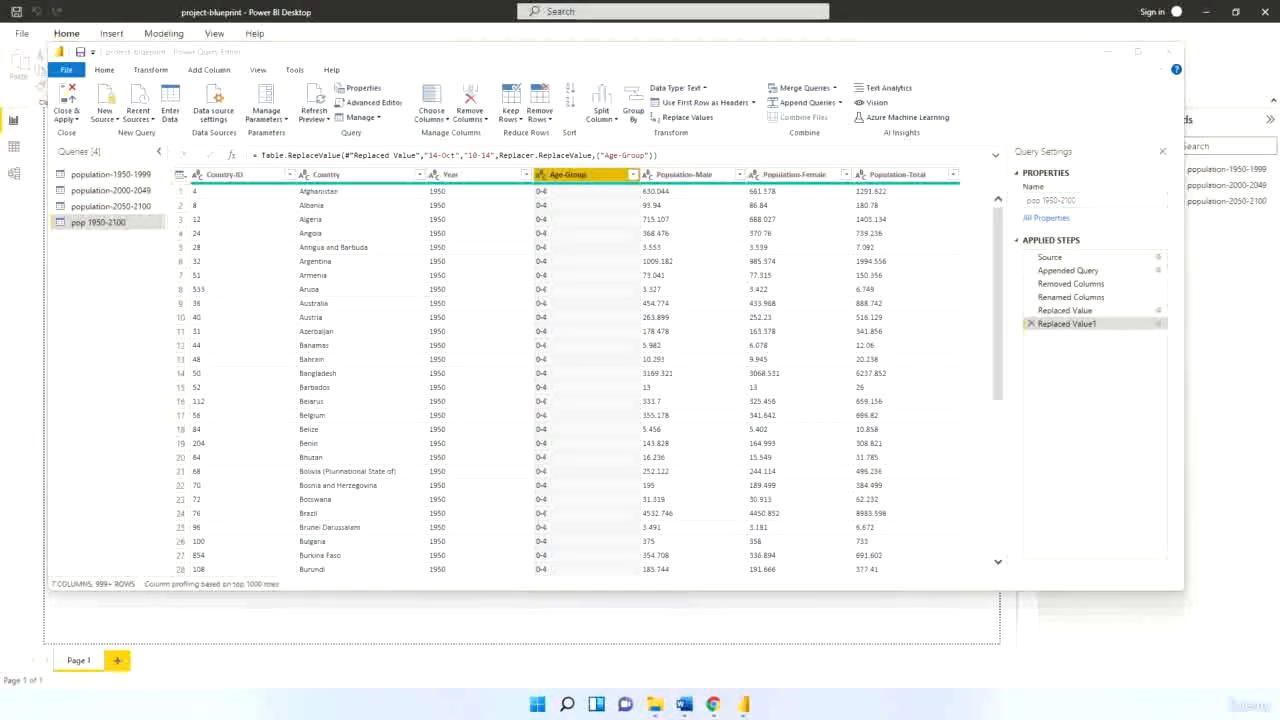
left_click(196, 175)
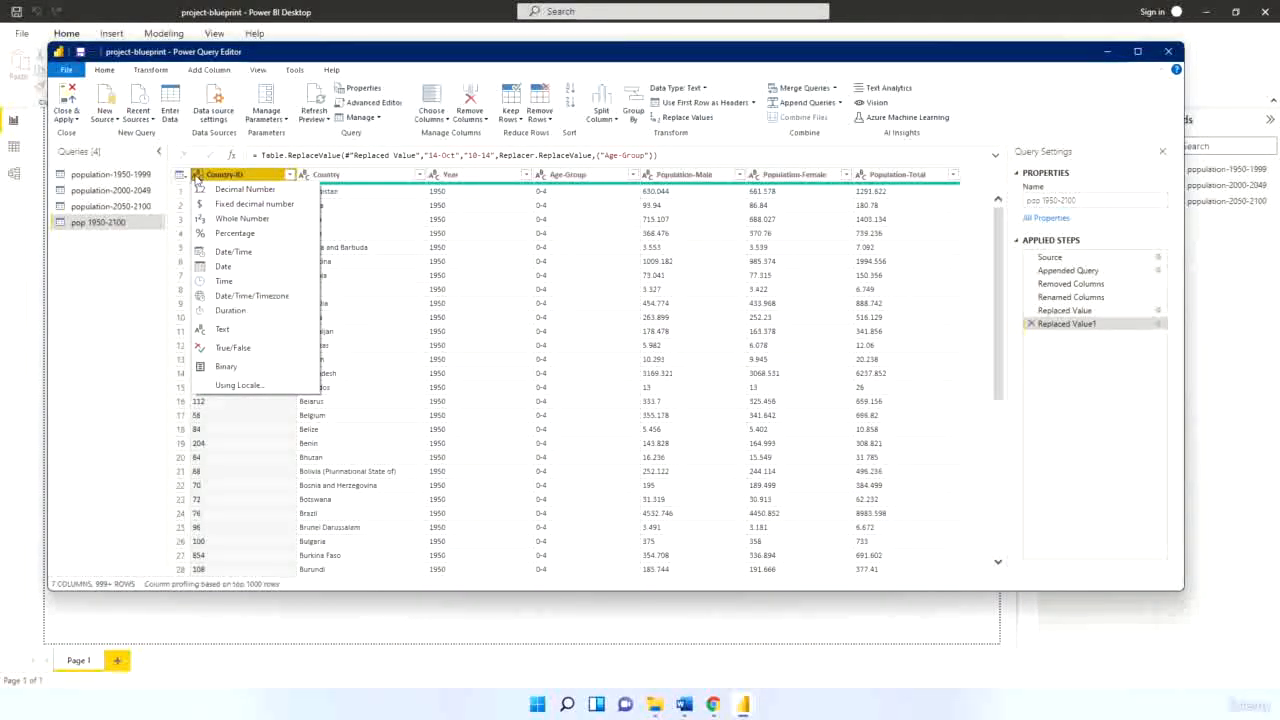
left_click(241, 219)
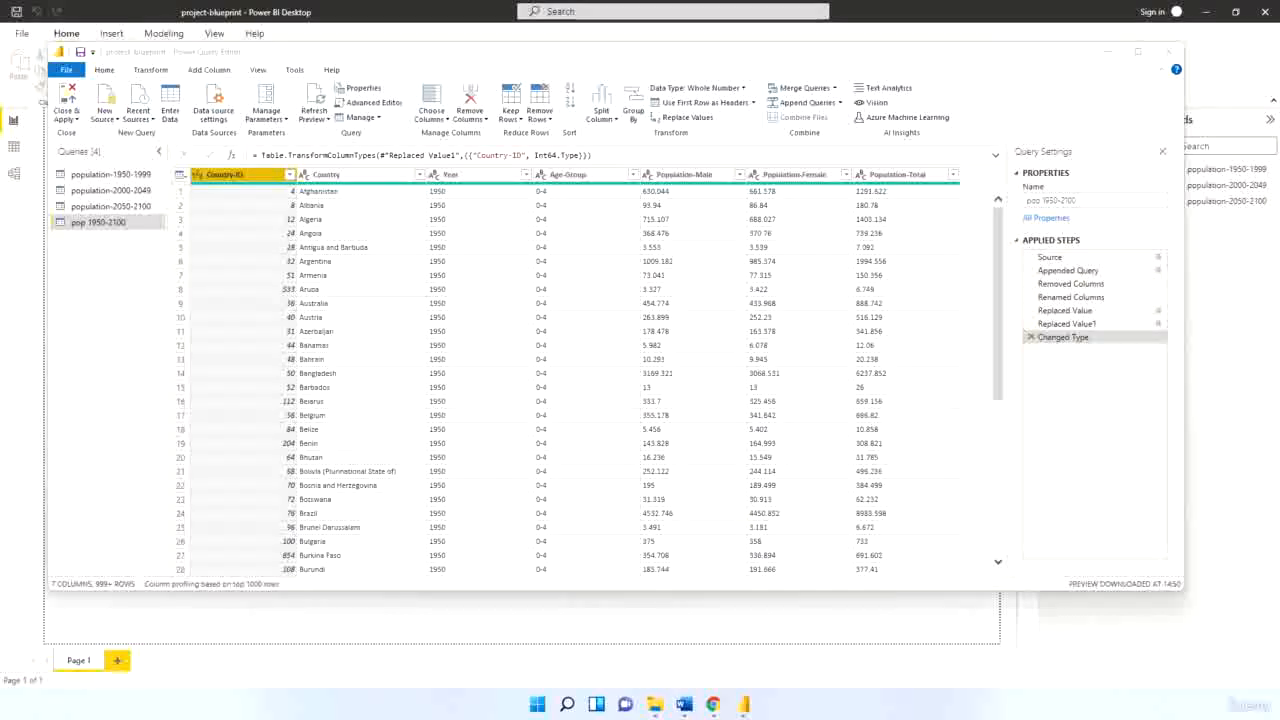
left_click(435, 175)
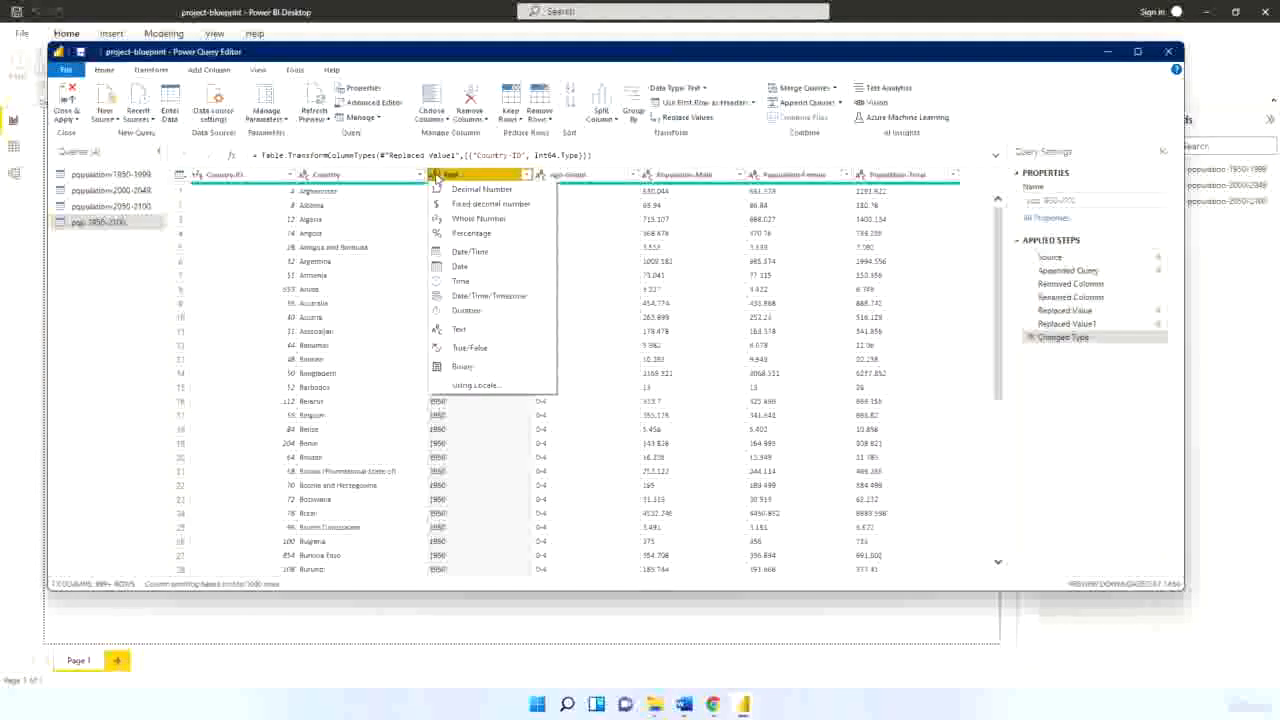
left_click(470, 218)
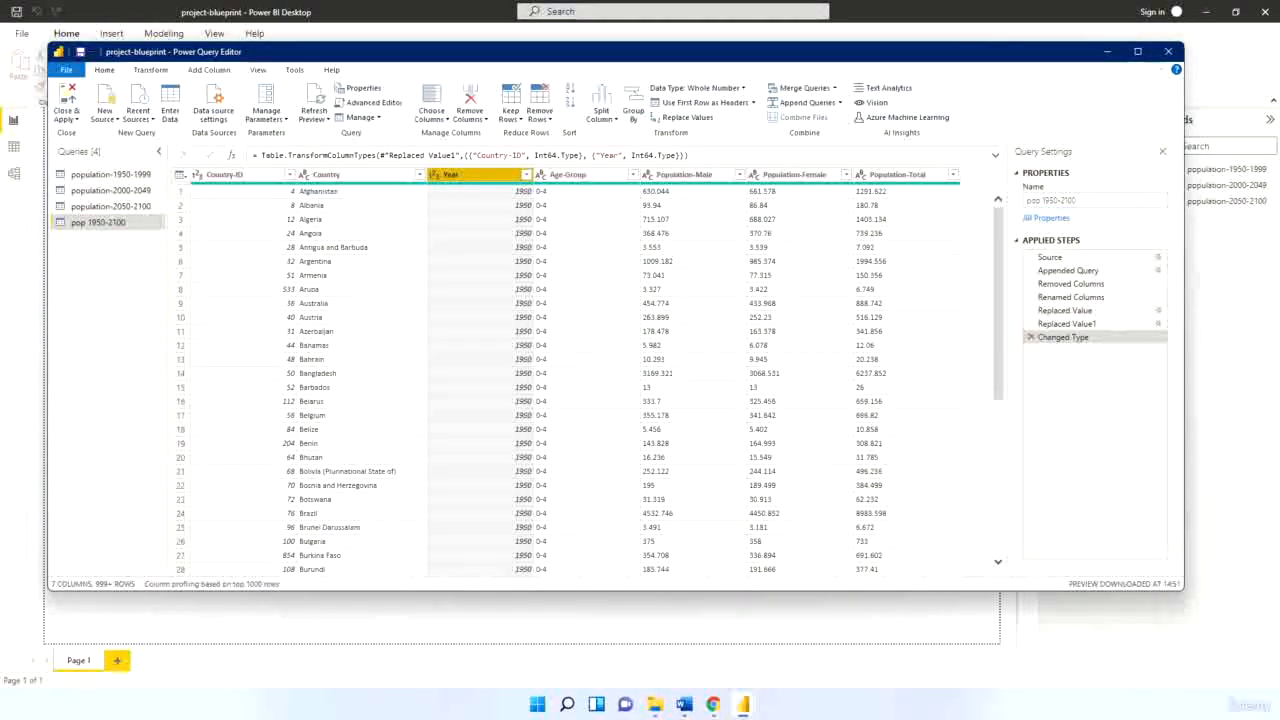
Automatically detect the data types of the Age-Group, Population-Male, Population-Female and Population-Total columns
left_click(151, 70)
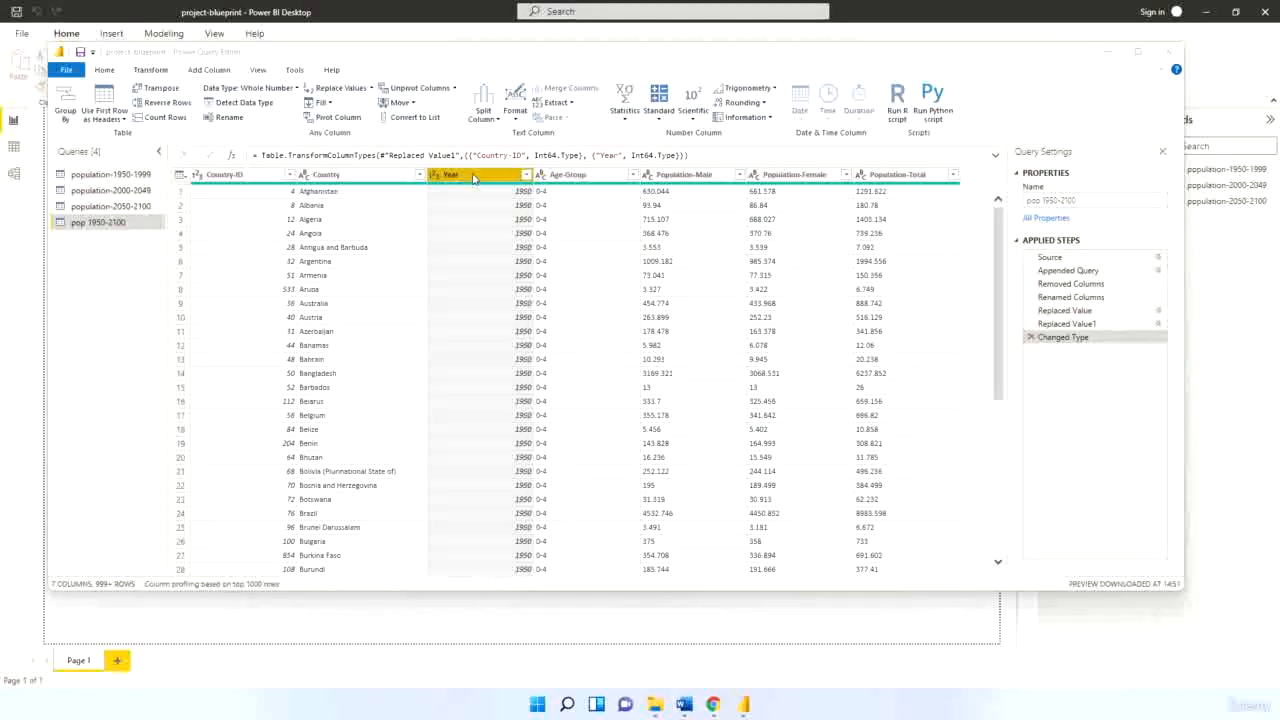
left_click(585, 178)
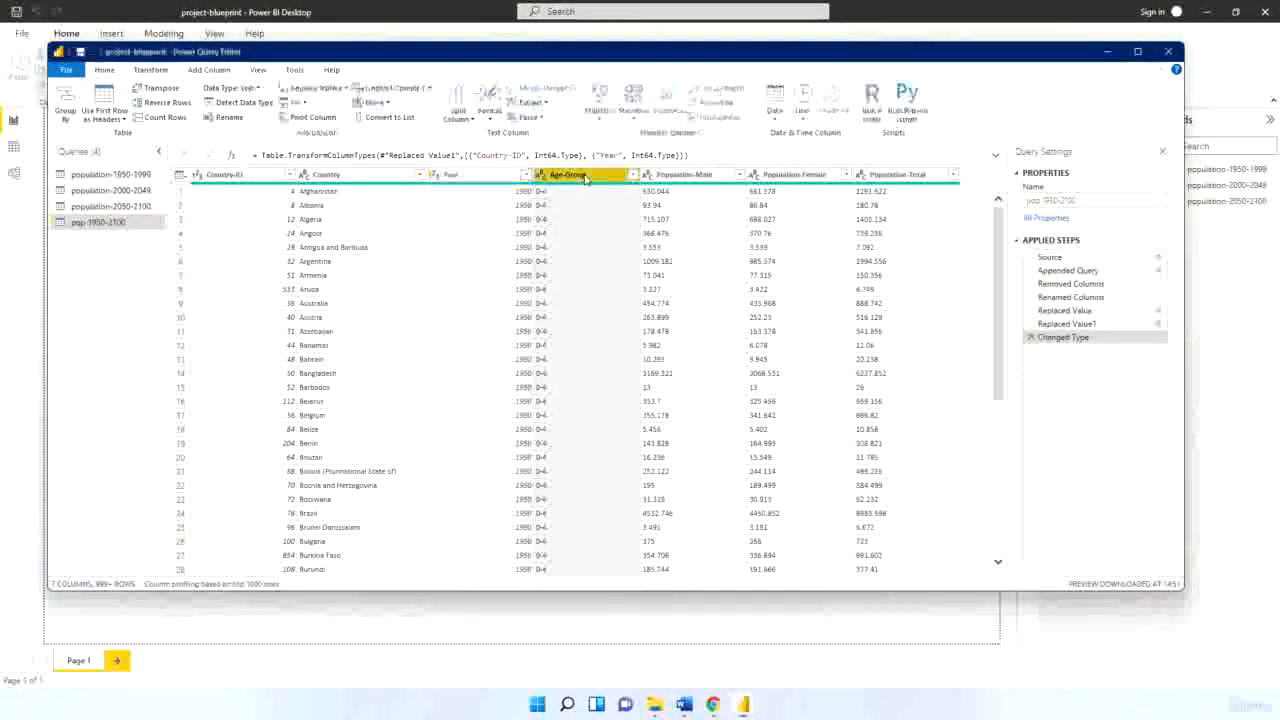
left_click(689, 176, "shift")
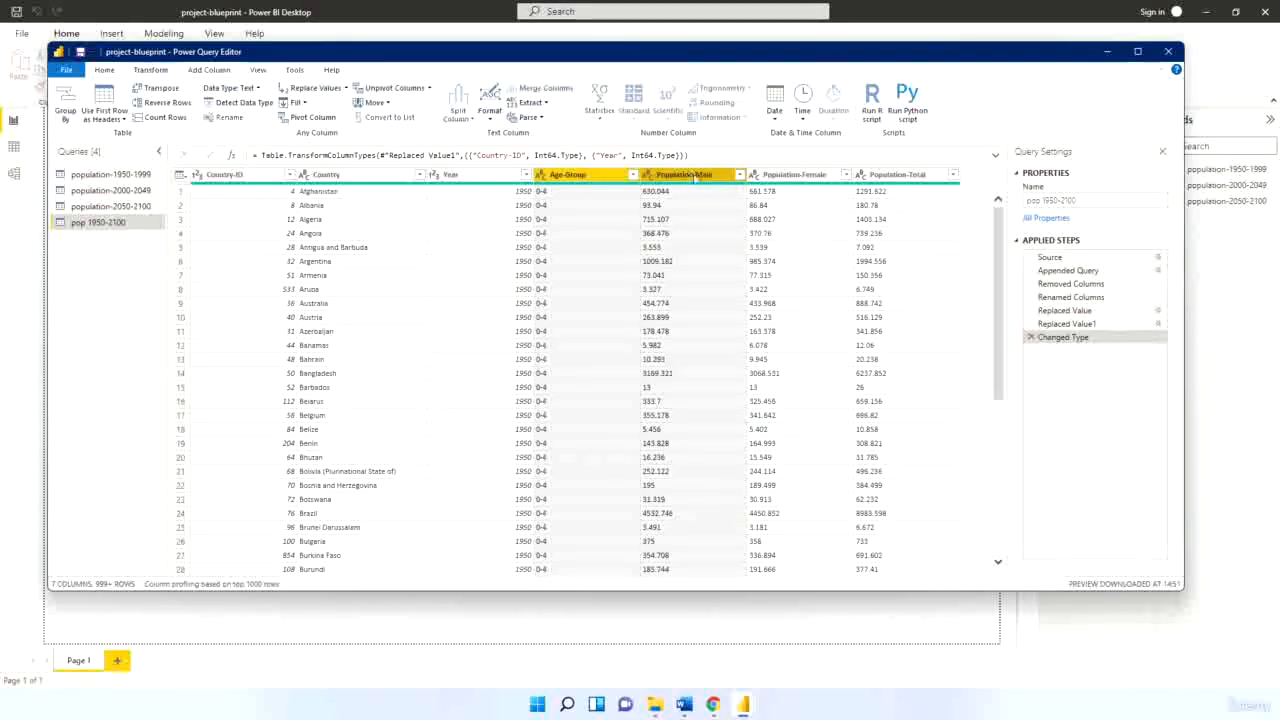
left_click(795, 175, "shift")
left_click(897, 177, "shift")
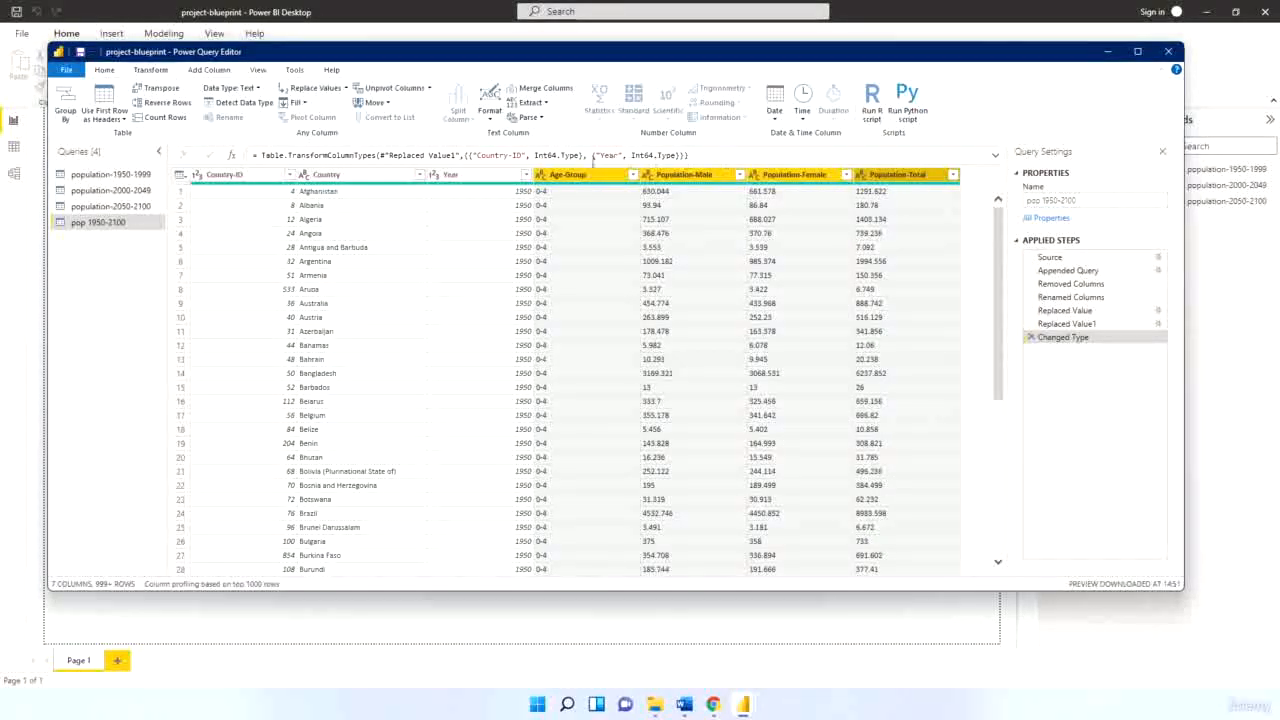
left_click(241, 104)
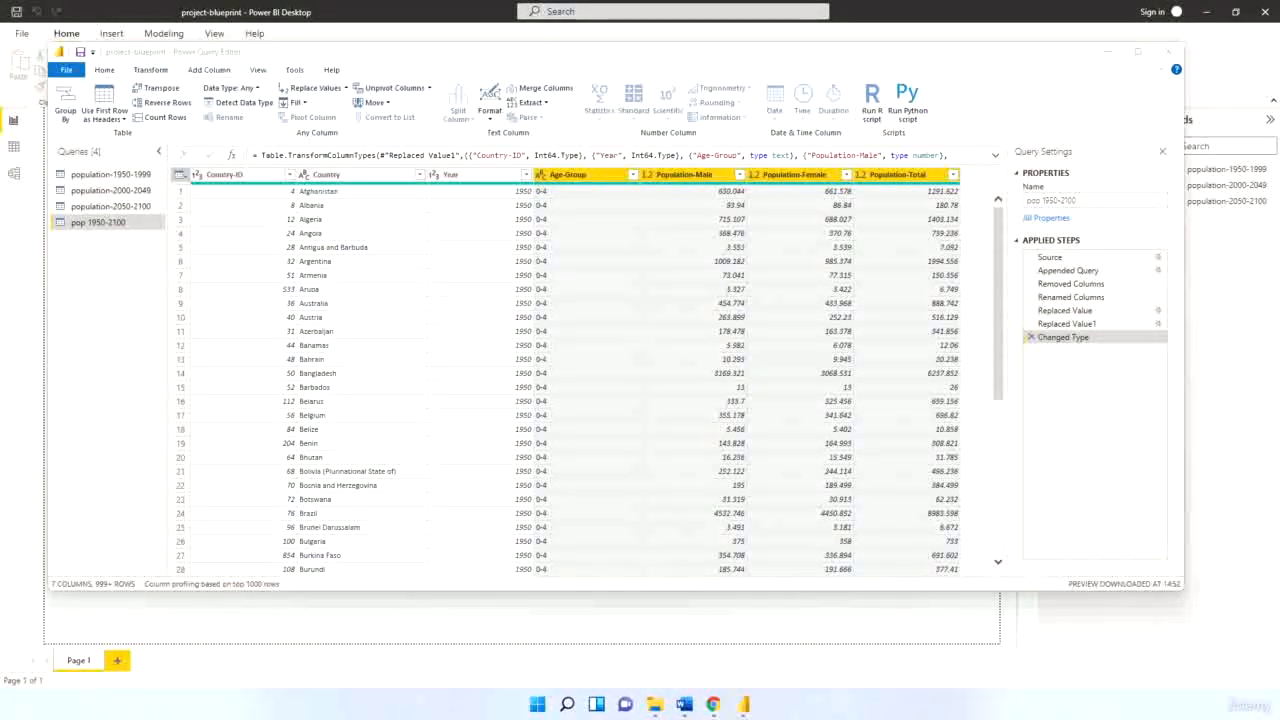
Apply the pending query changes to the data model while keeping the query editor open
left_click(99, 77)
left_click(103, 72)
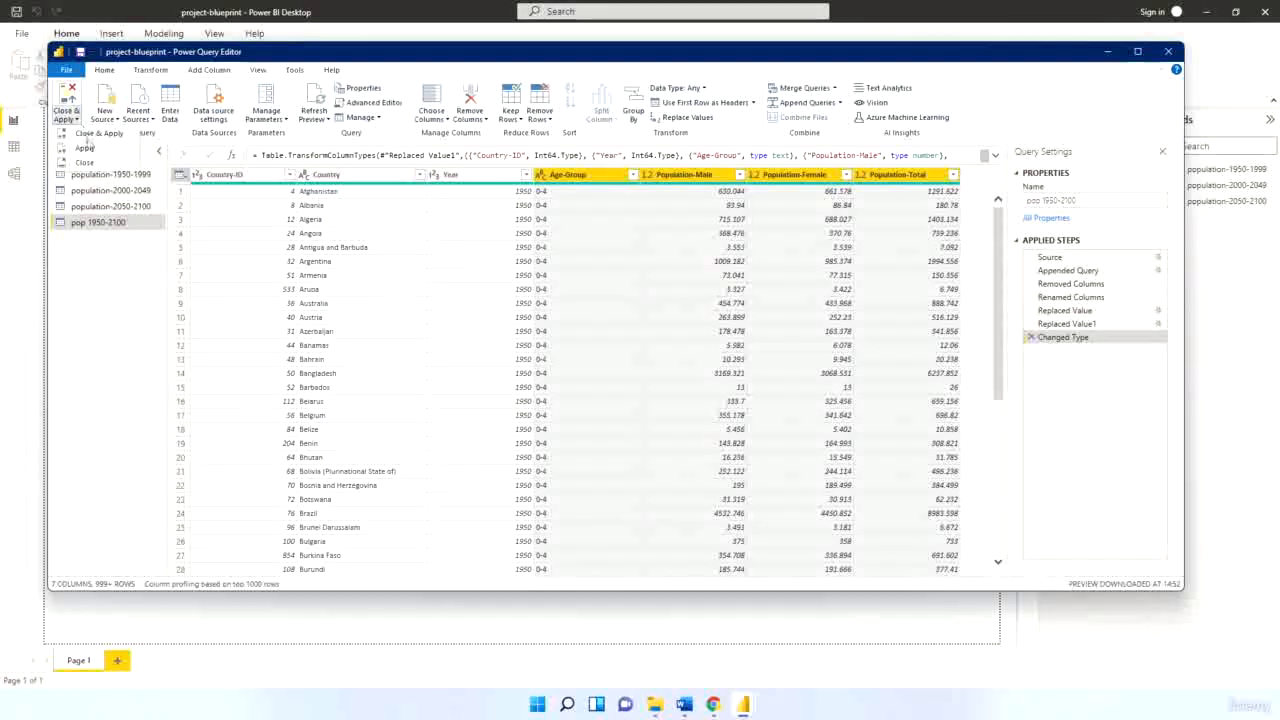
left_click(76, 118)
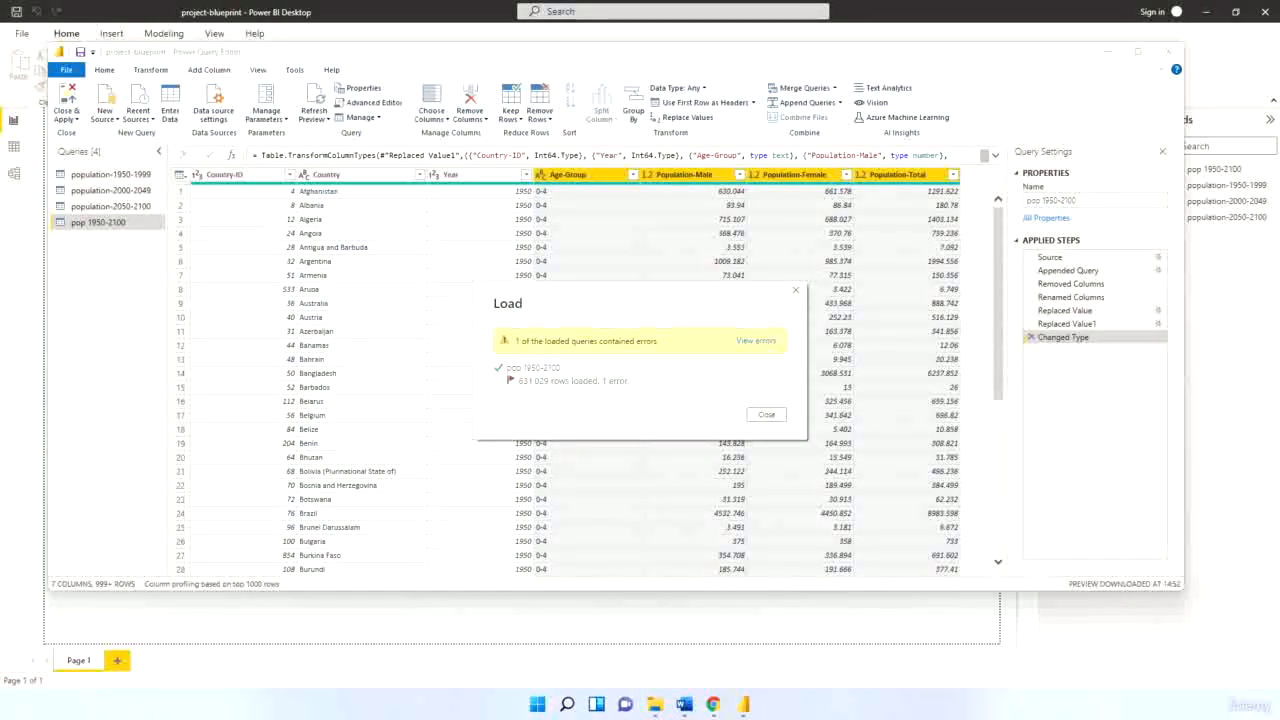
View the load errors of pop 1950-2100 and examine the error details in the Population-Total cell
left_click(755, 344)
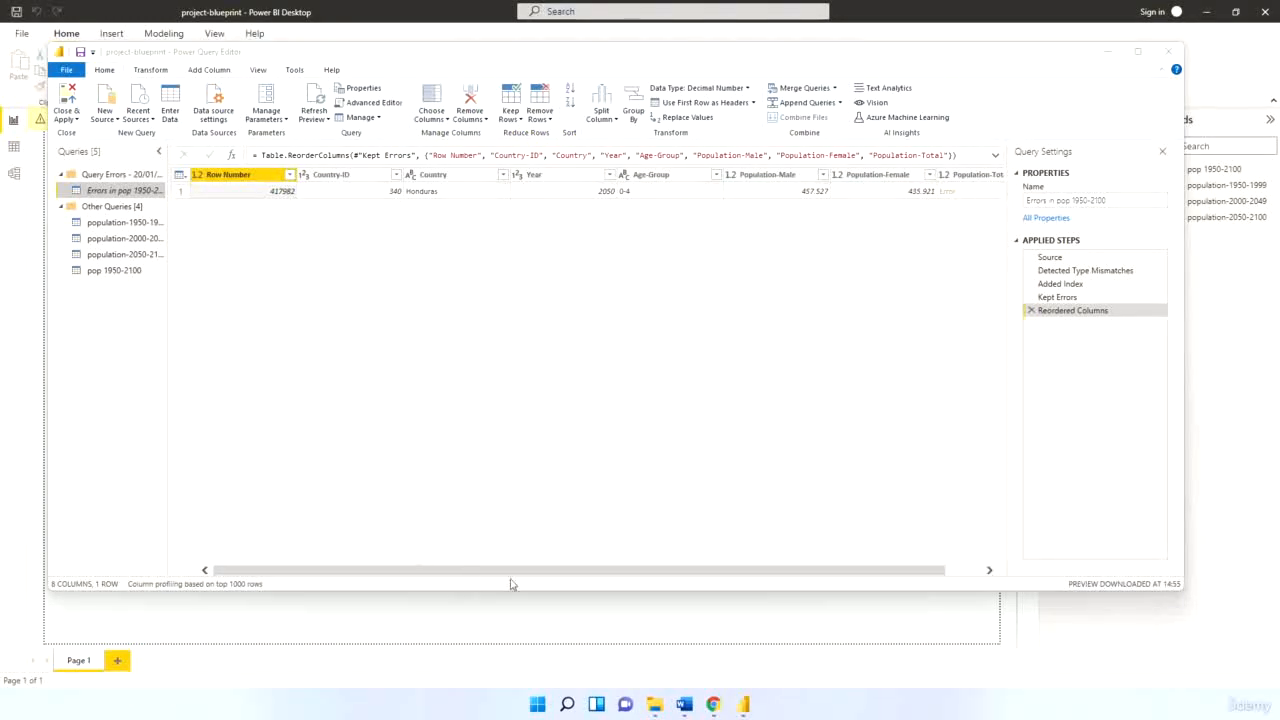
left_click_drag(514, 576, 754, 569)
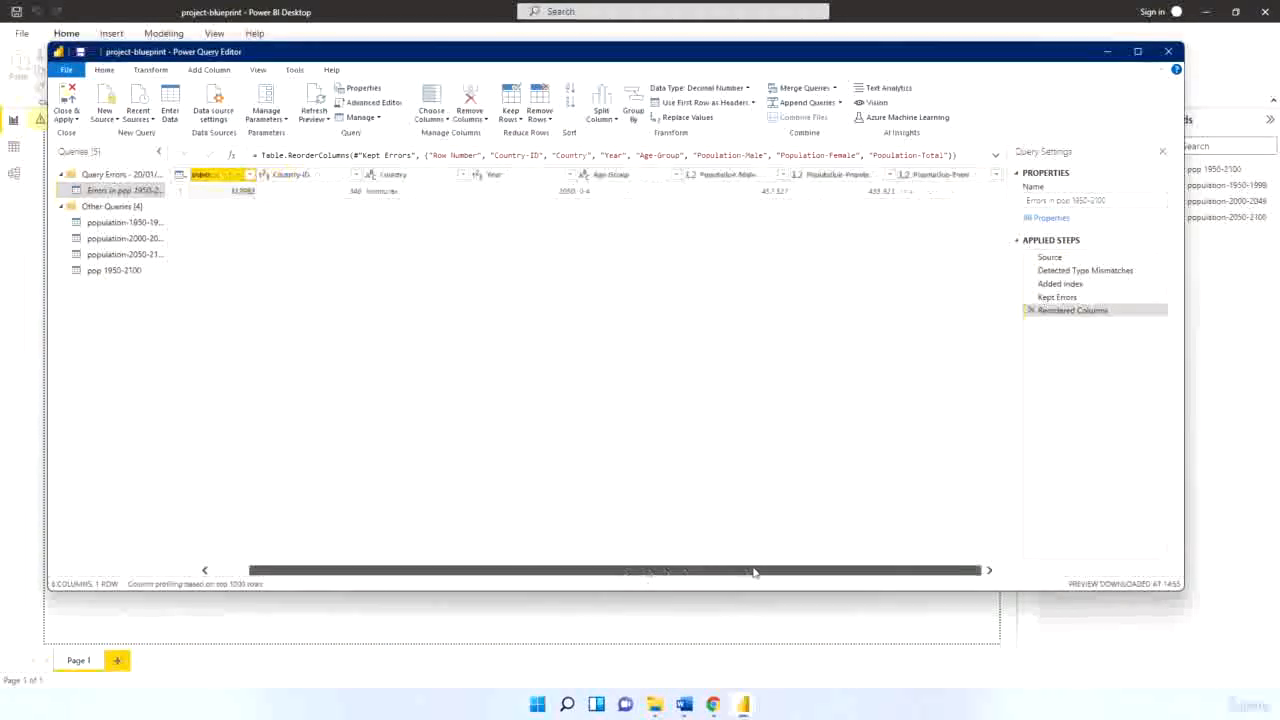
left_click(920, 195)
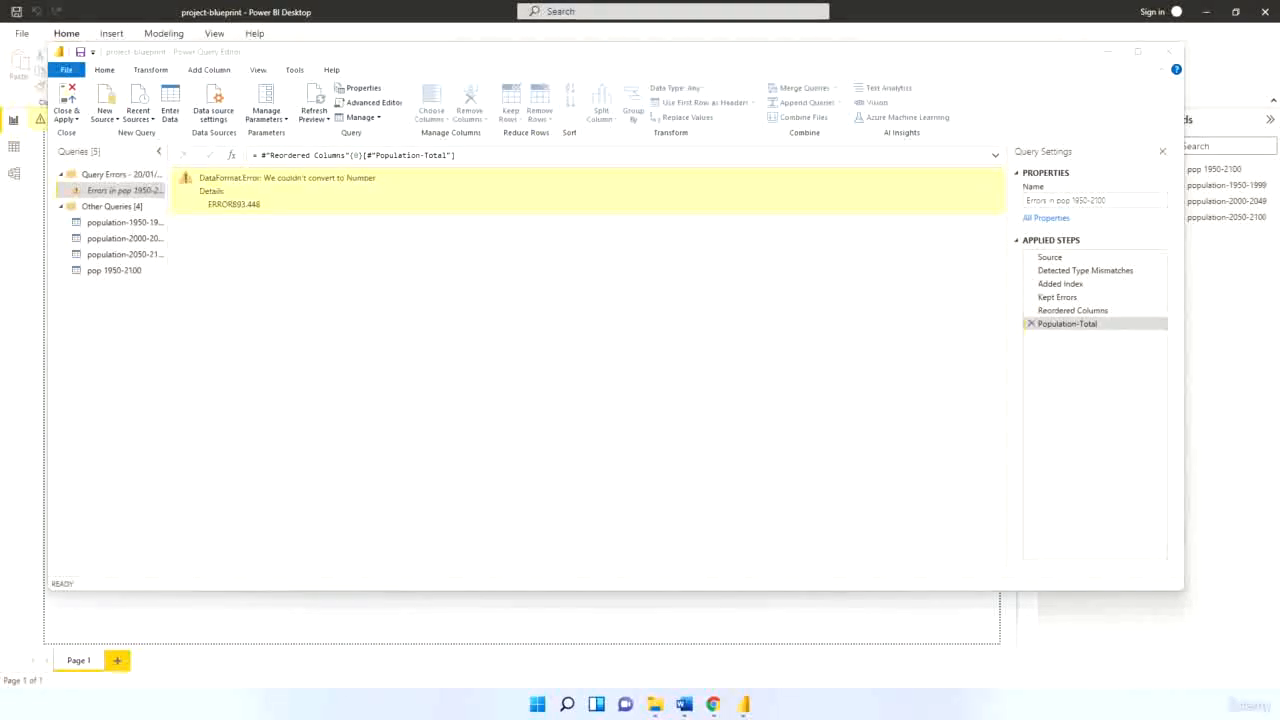
left_click(115, 274)
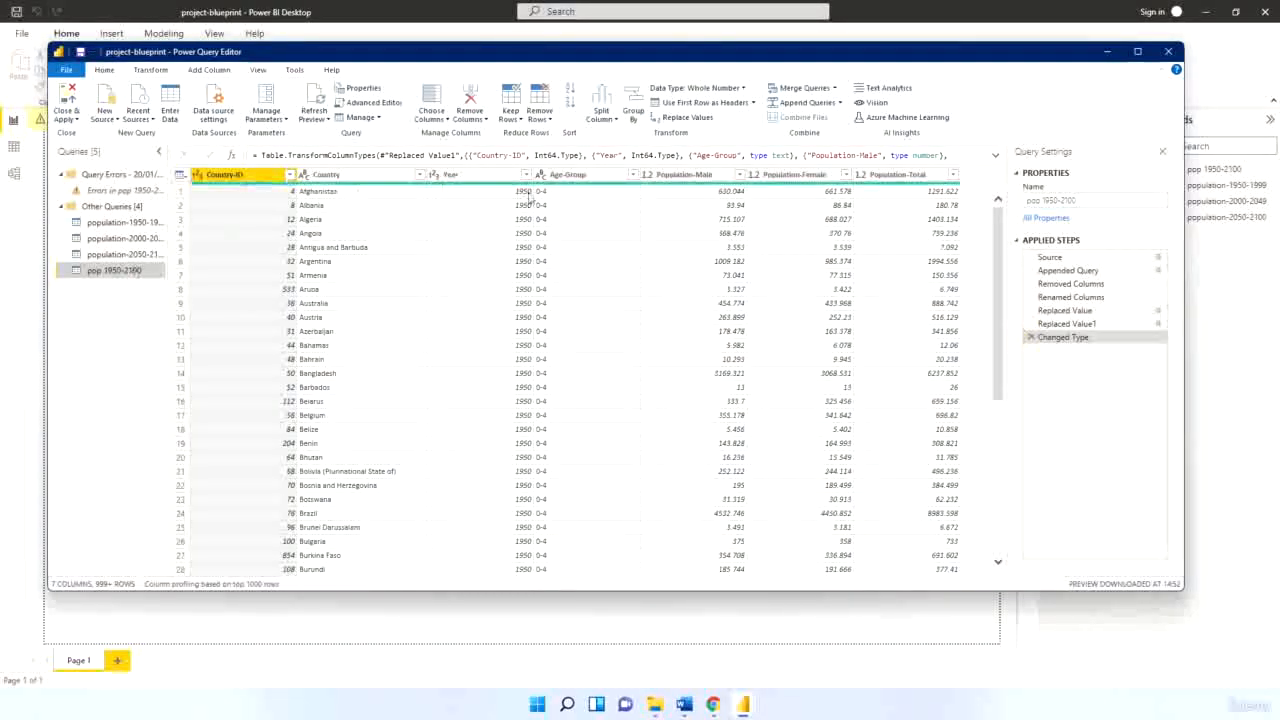
left_click(544, 114)
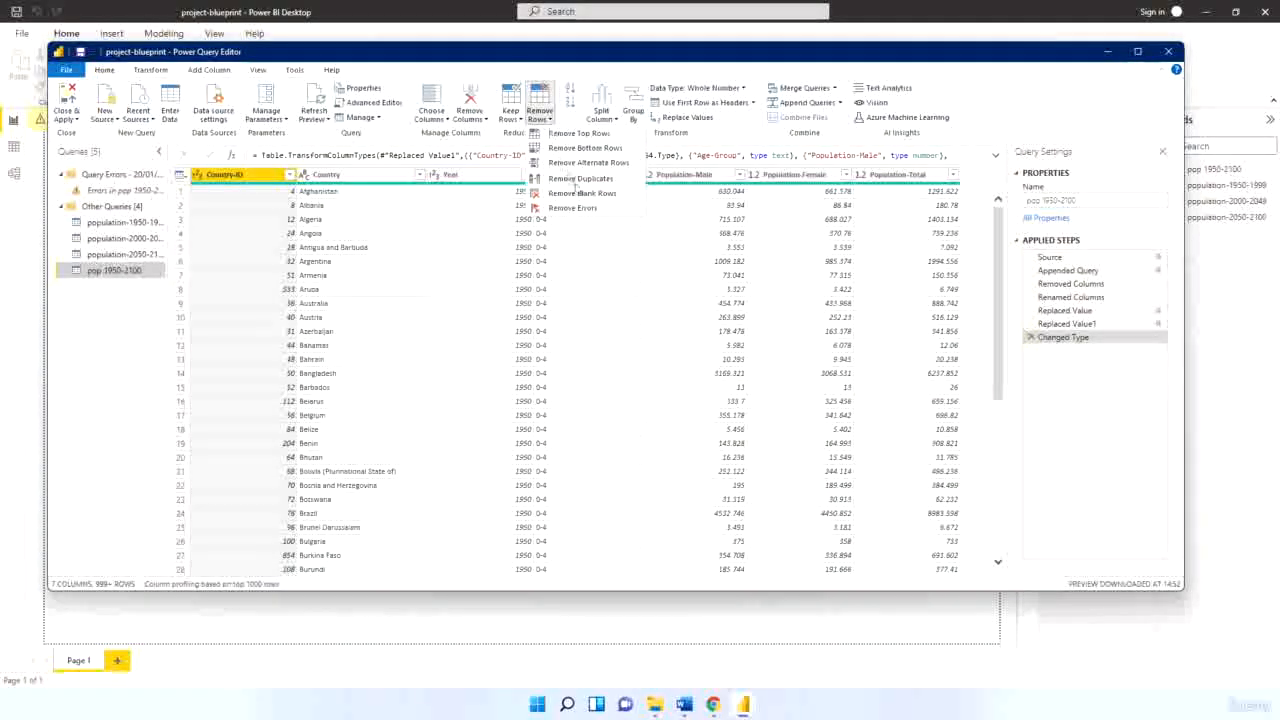
left_click(953, 175)
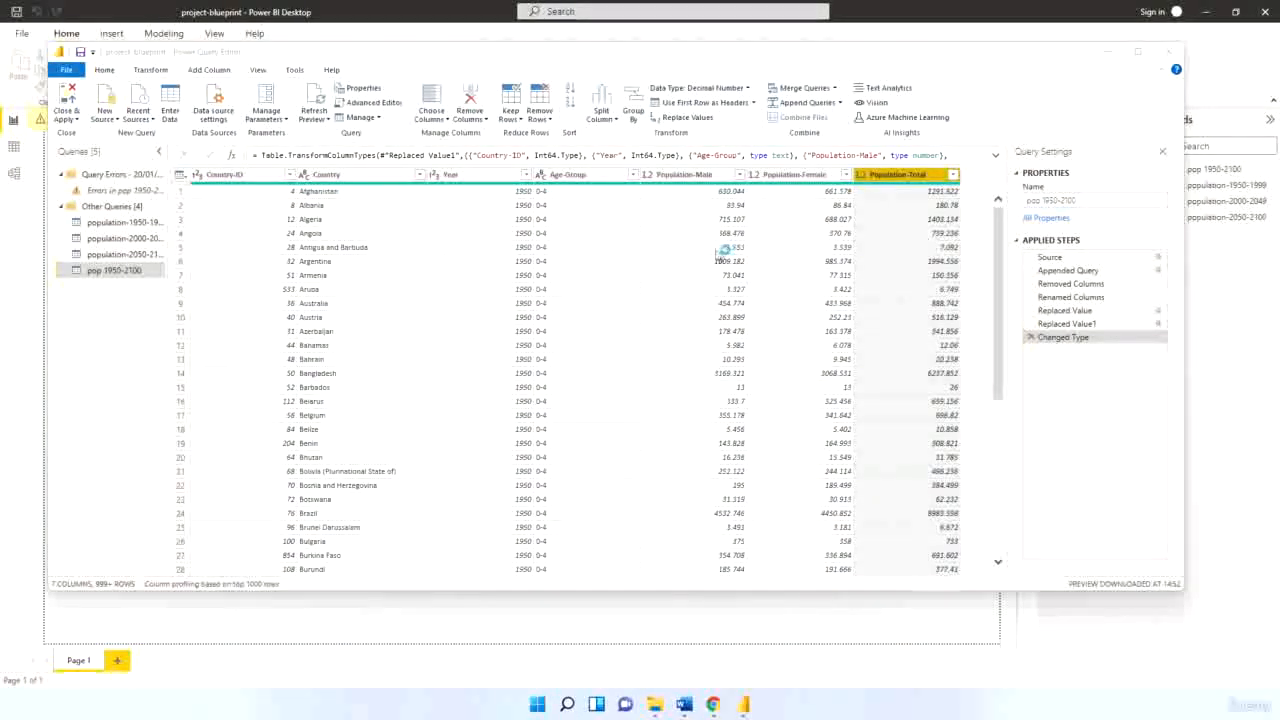
Try to replace the value ERROR893.448 in the Population-Total column of the pop 1950-2100 query
left_click(106, 191)
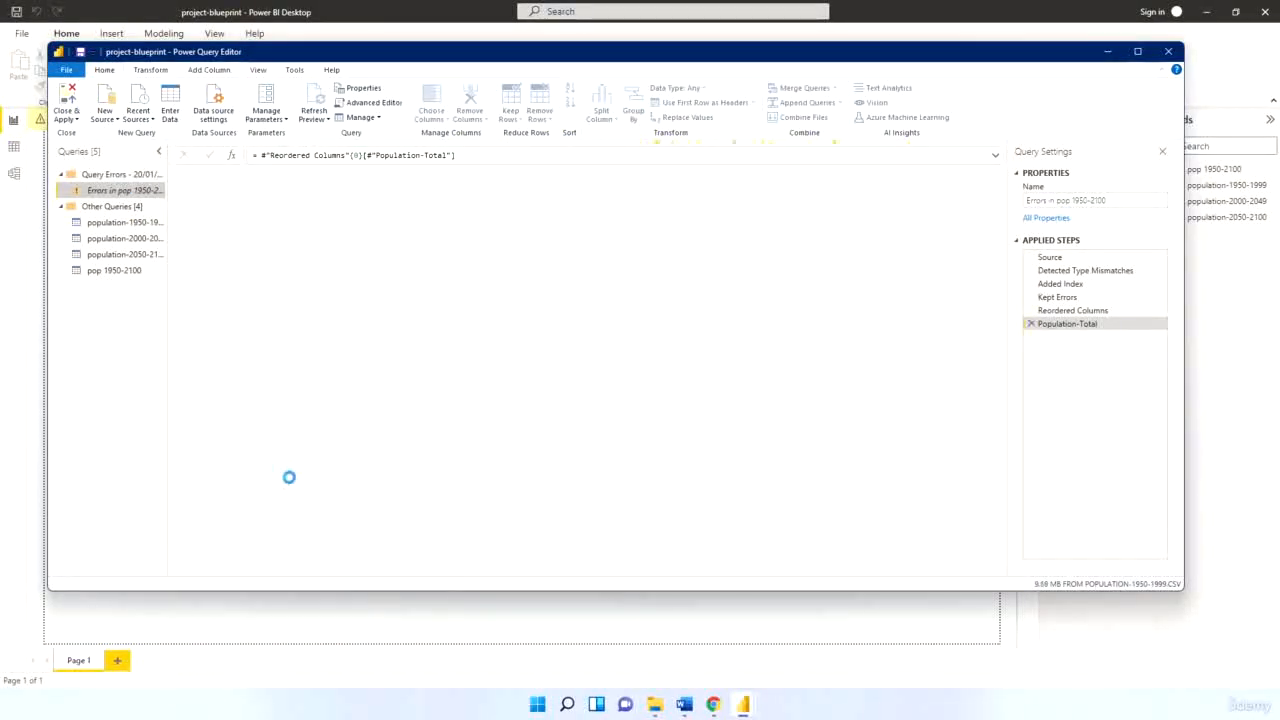
left_click(116, 272)
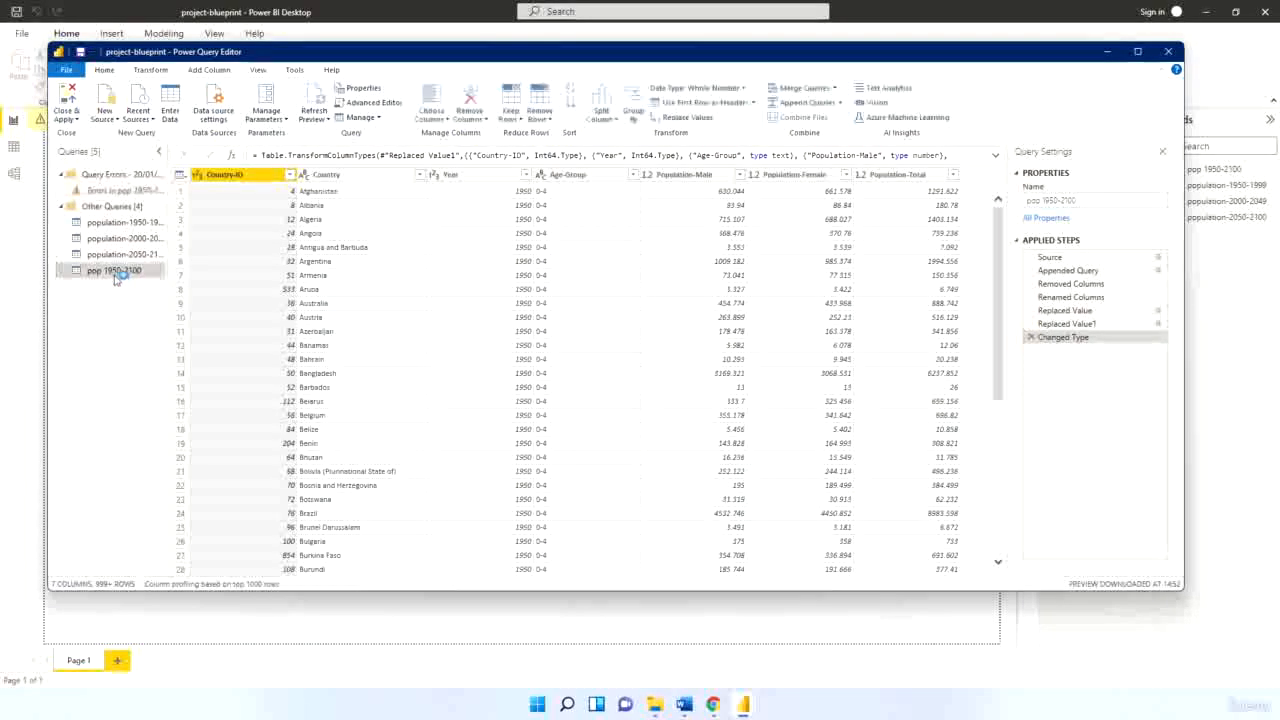
right_click(913, 177)
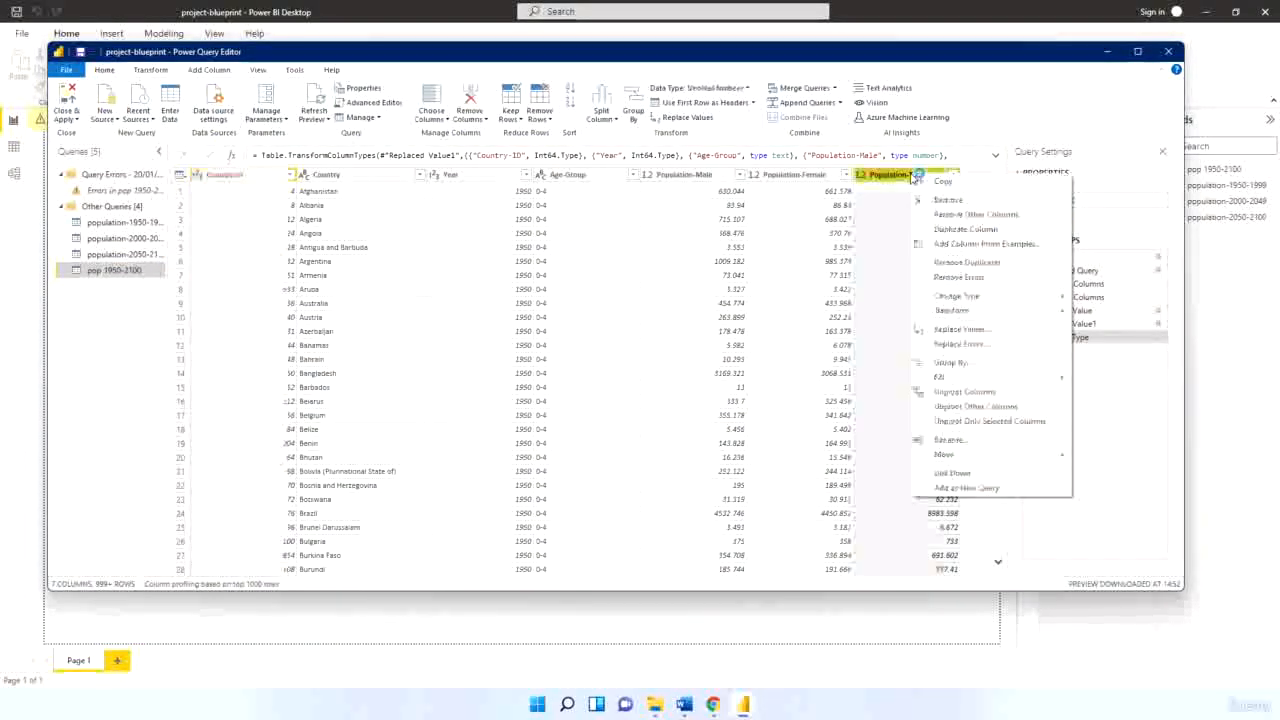
left_click(962, 329)
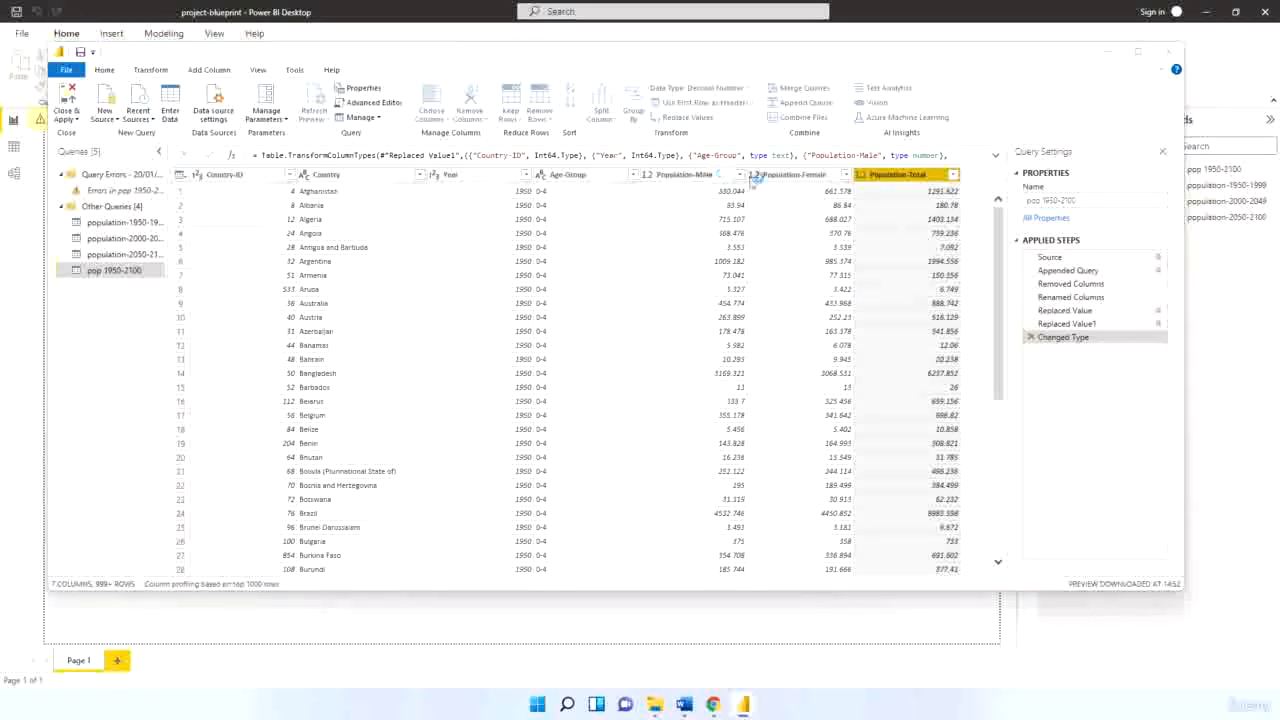
left_click(531, 338)
type("ERROR993.448")
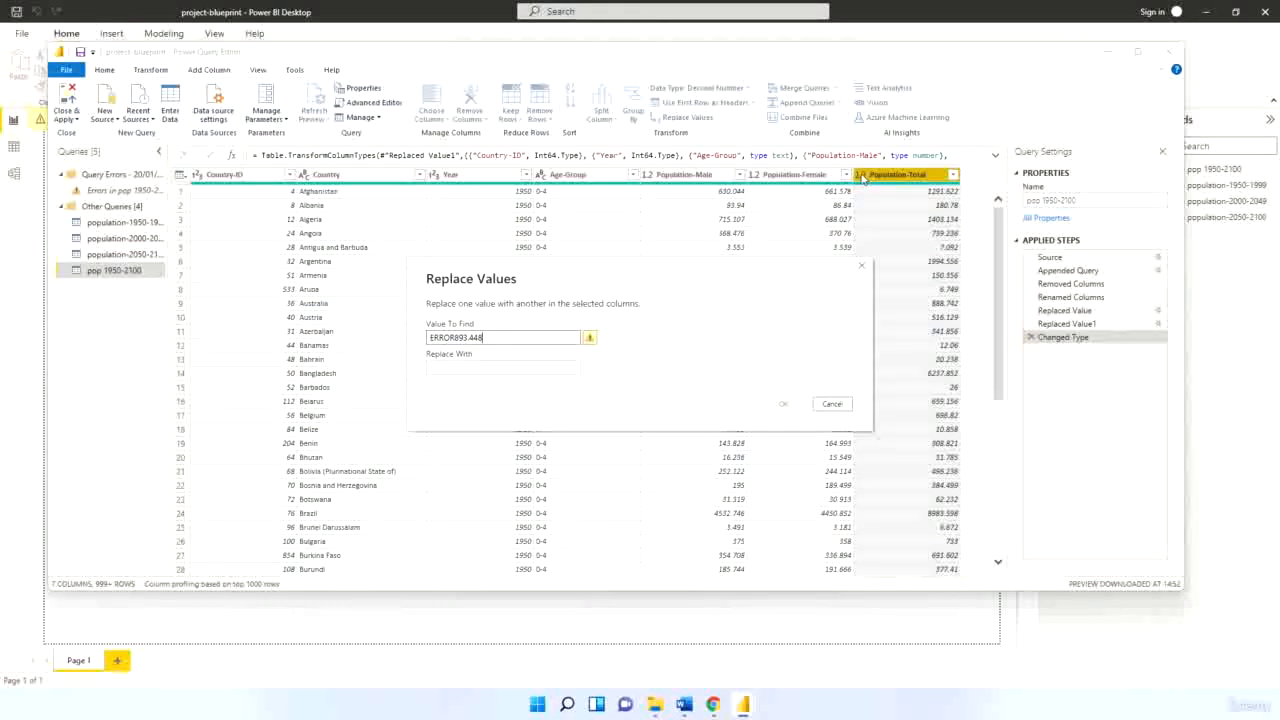
left_click(831, 405)
Delete the Changed Type step from the pop 1950-2100 query
left_click(862, 175)
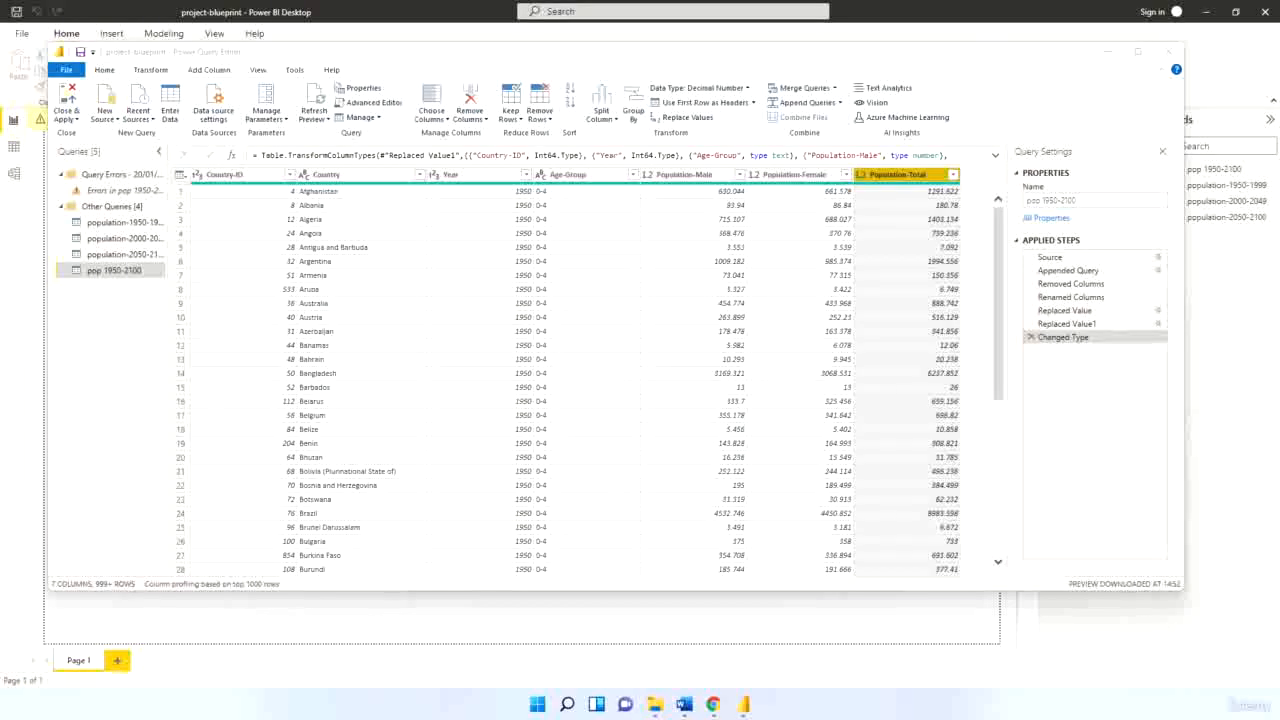
left_click(1031, 338)
left_click(1031, 338)
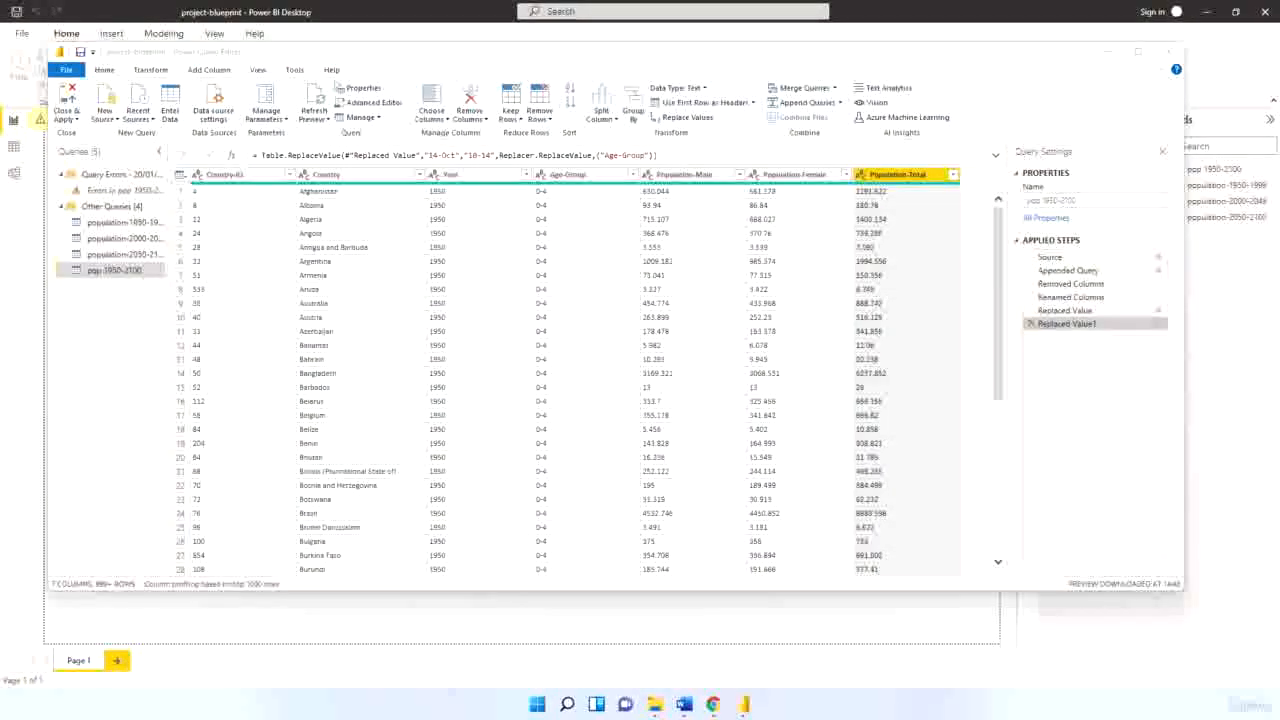
Replace ERROR893.448 with 893.448 in the Population-Total column, matching the entire cell contents
right_click(882, 176)
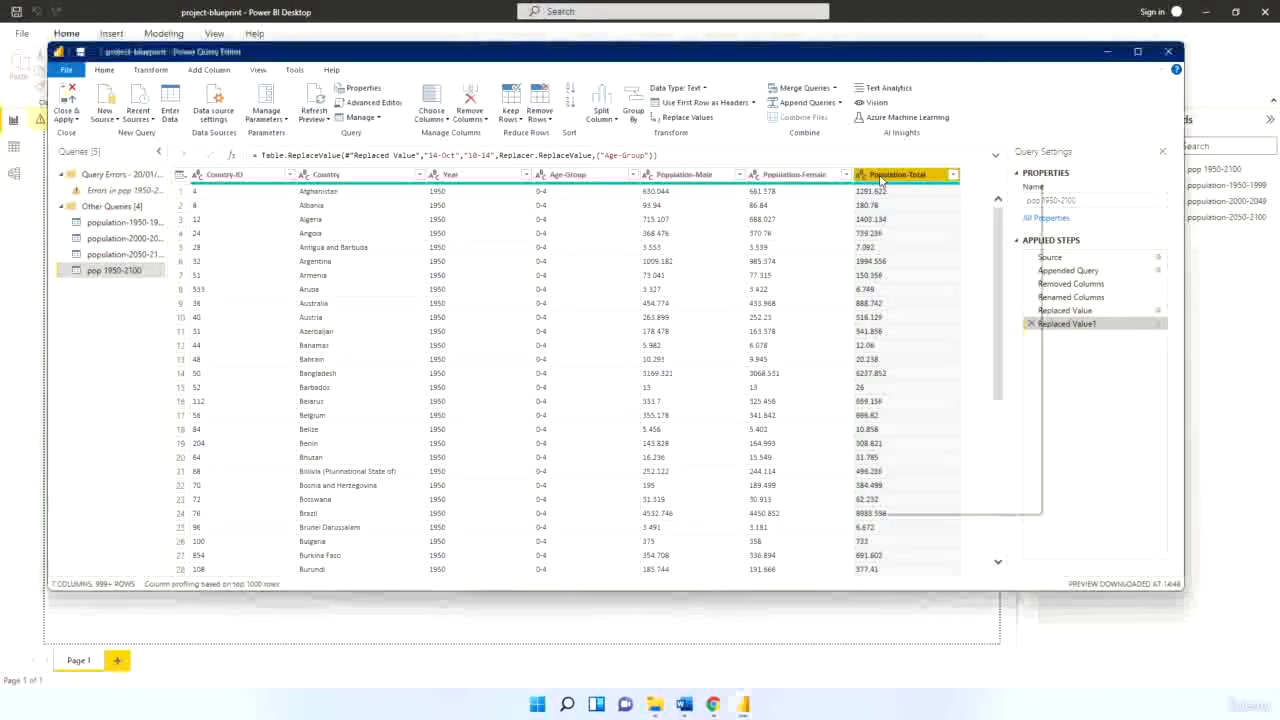
left_click(925, 331)
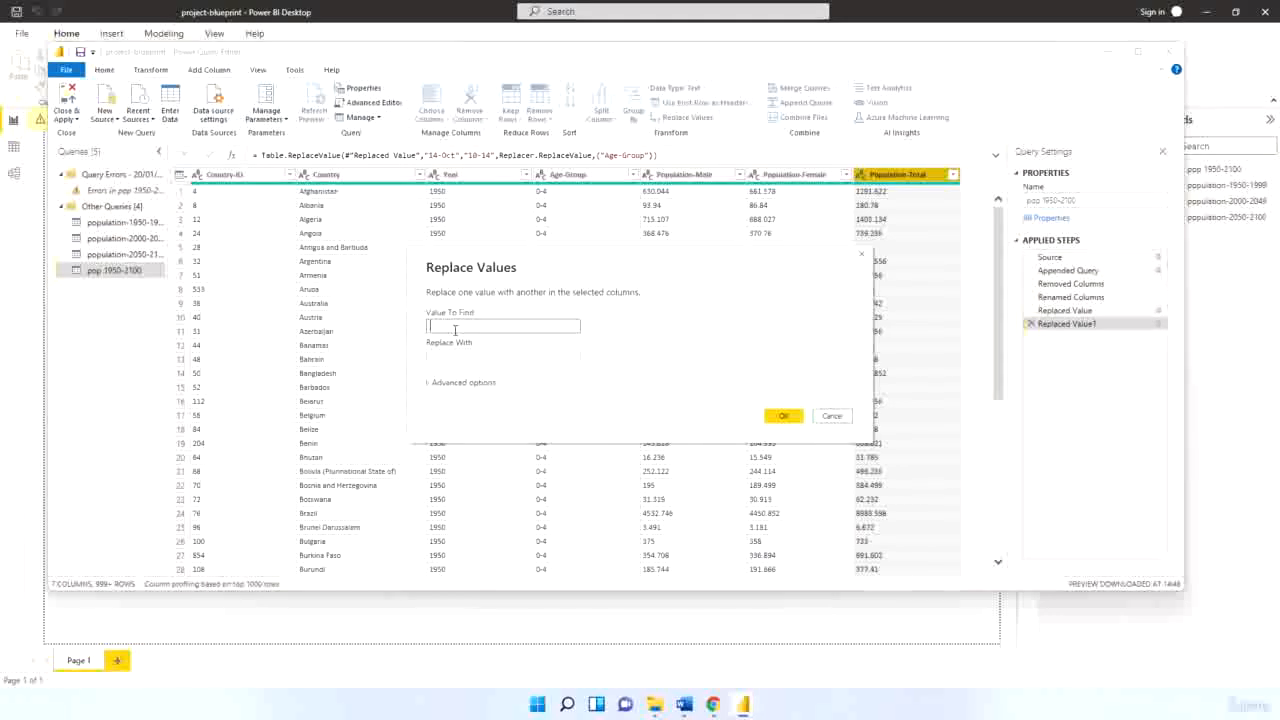
type("ERROR893.448")
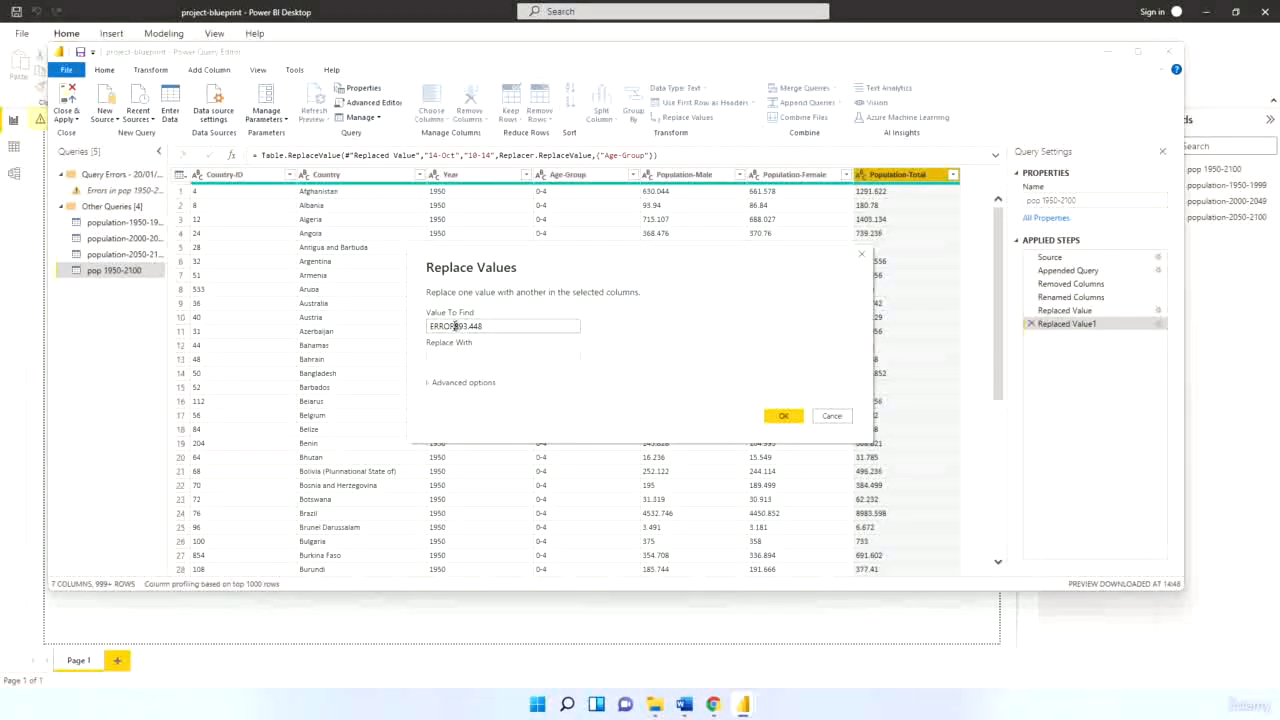
mouse_move(432, 326)
left_mouse_down()
mouse_move(521, 326)
mouse_move(430, 326)
left_mouse_up()
left_click(456, 326)
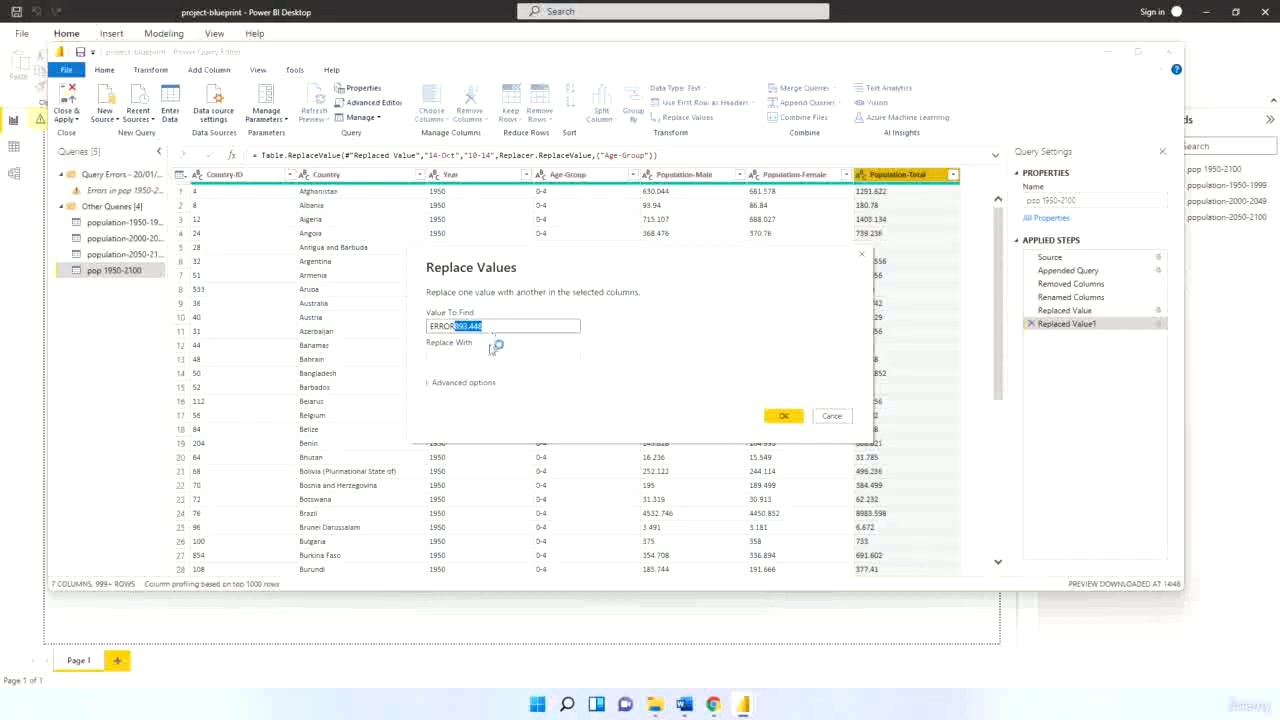
key("ctrl+c")
left_click(493, 354)
key("ctrl+v")
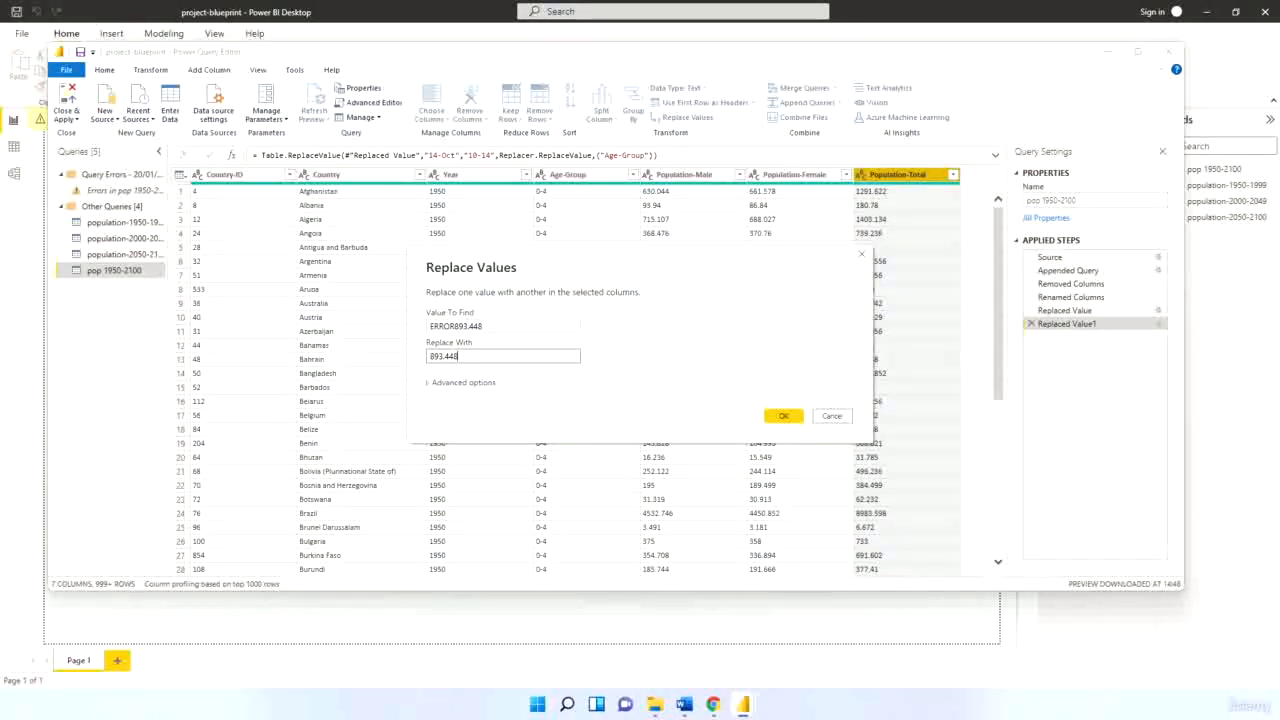
left_click(429, 384)
left_click(431, 396)
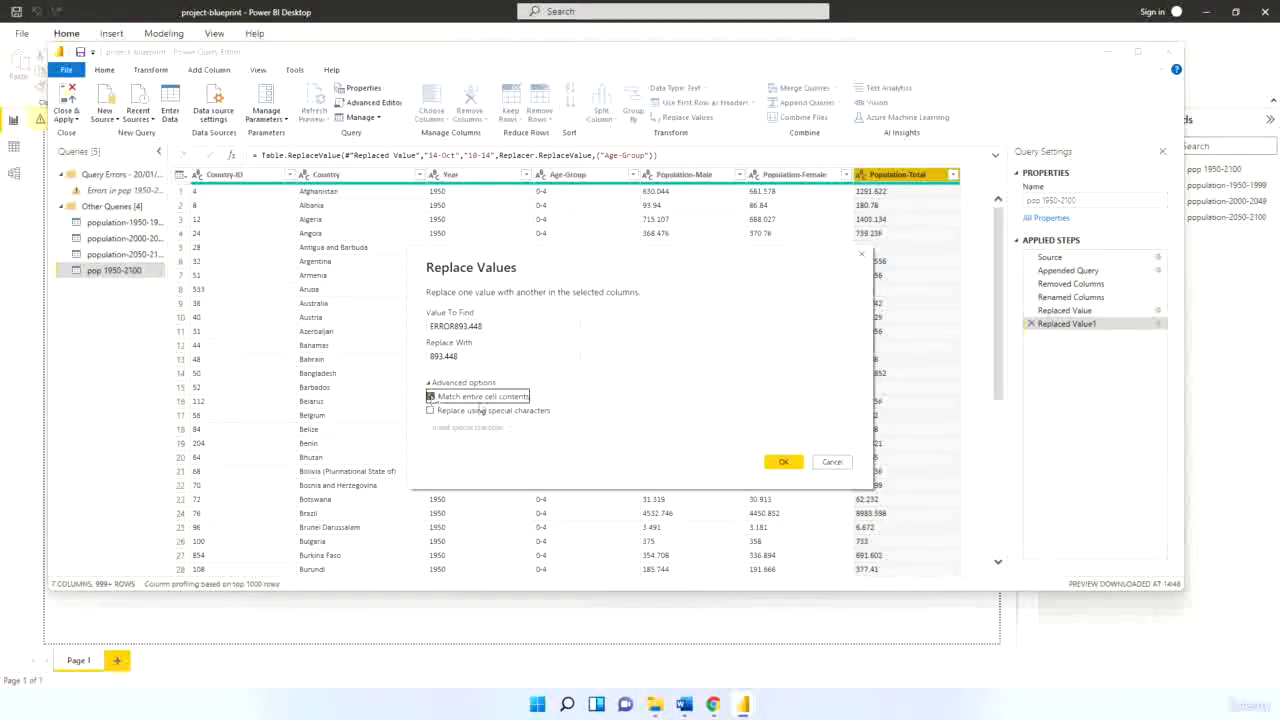
left_click(783, 460)
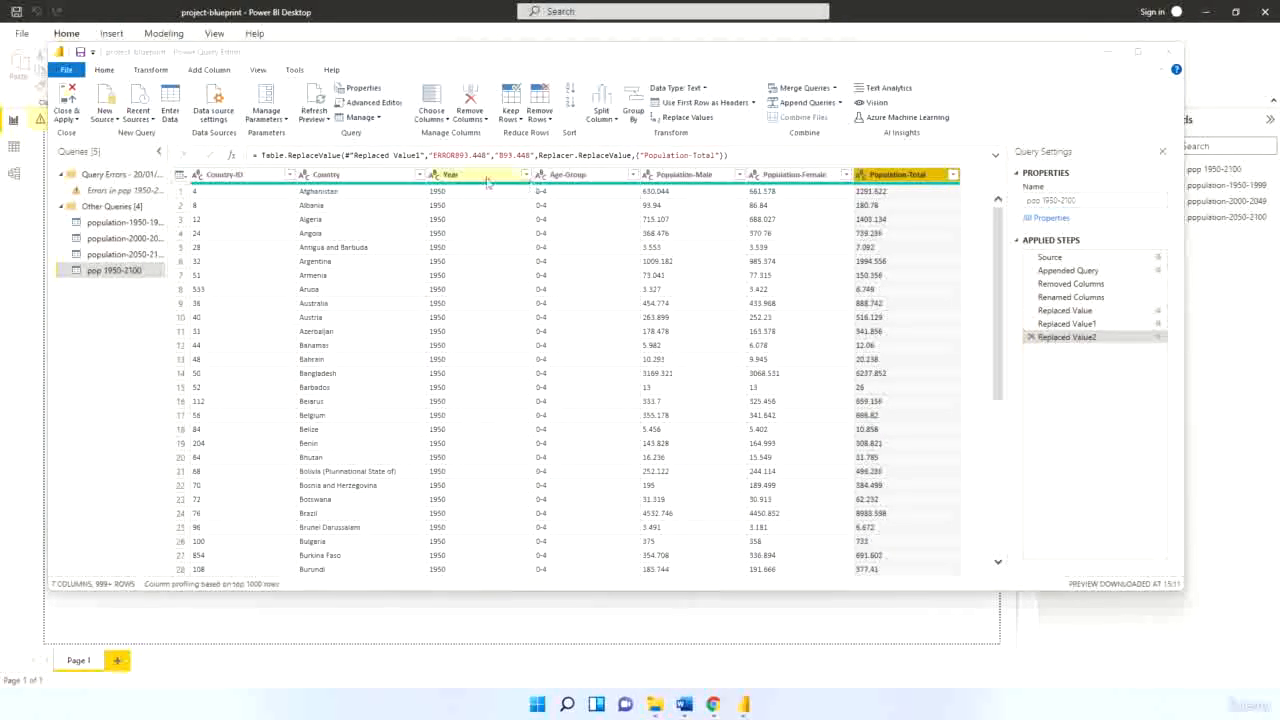
Detect the data types of the columns from Year through Population-Total in the pop 1950-2100 query
mouse_move(487, 181)
left_mouse_down()
mouse_move(960, 180)
mouse_move(489, 188)
left_mouse_up()
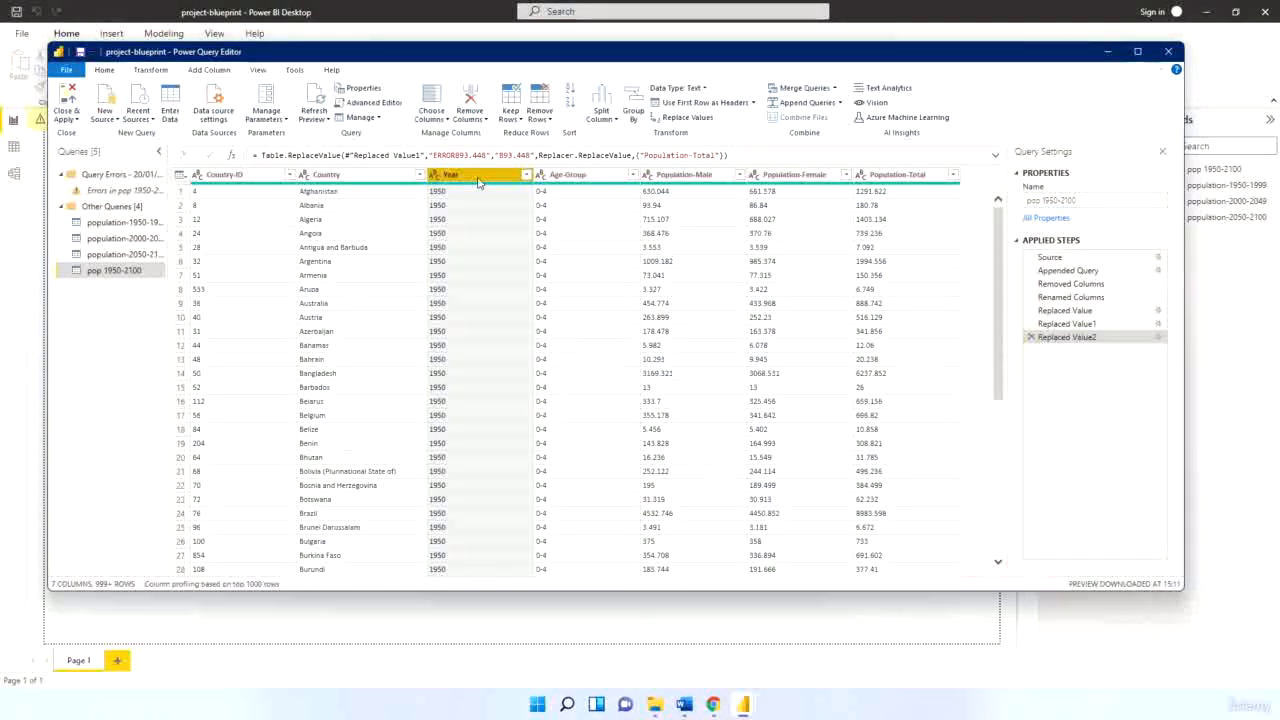
left_click(684, 174, "ctrl")
left_click(794, 174, "ctrl")
left_click(897, 174, "ctrl")
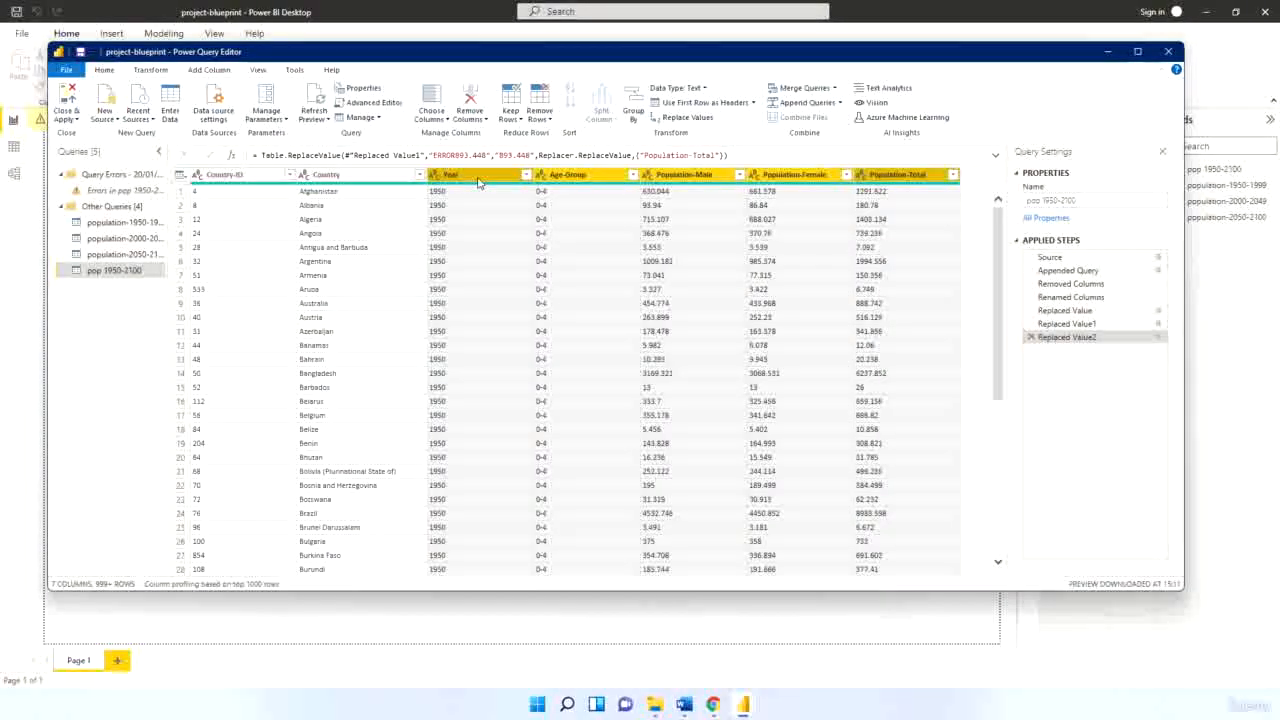
left_click(150, 69)
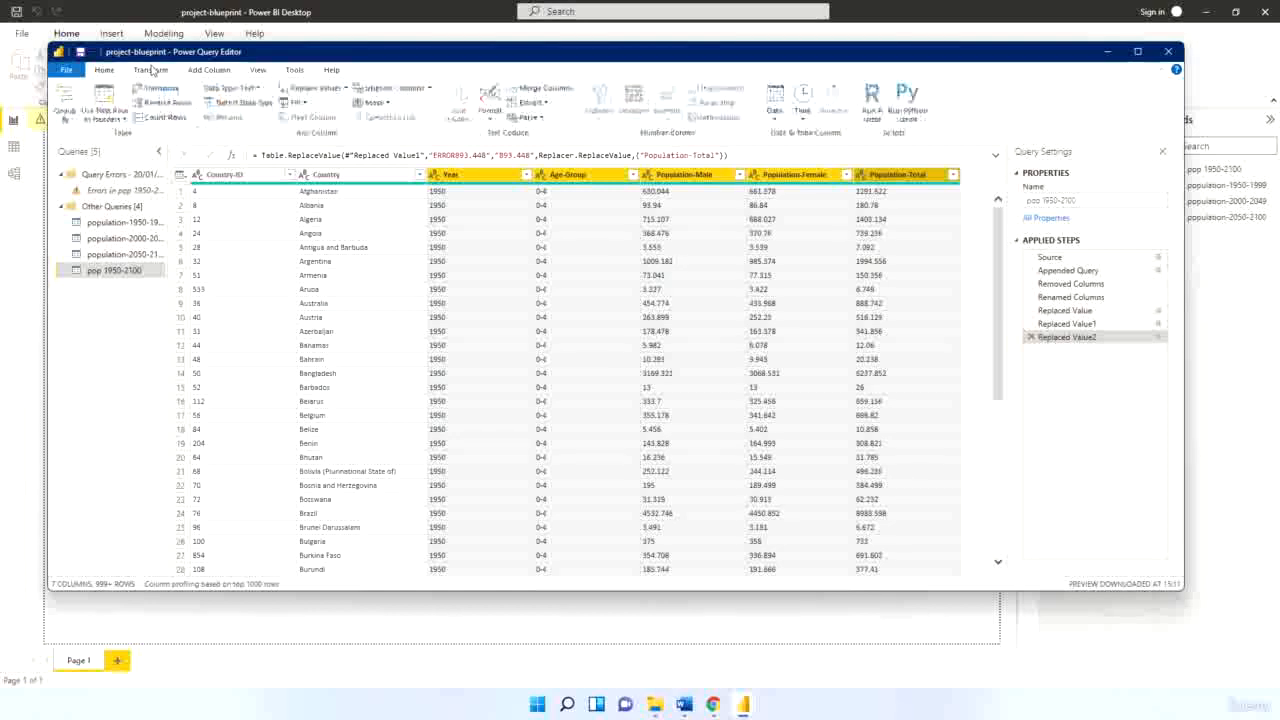
left_click(244, 103)
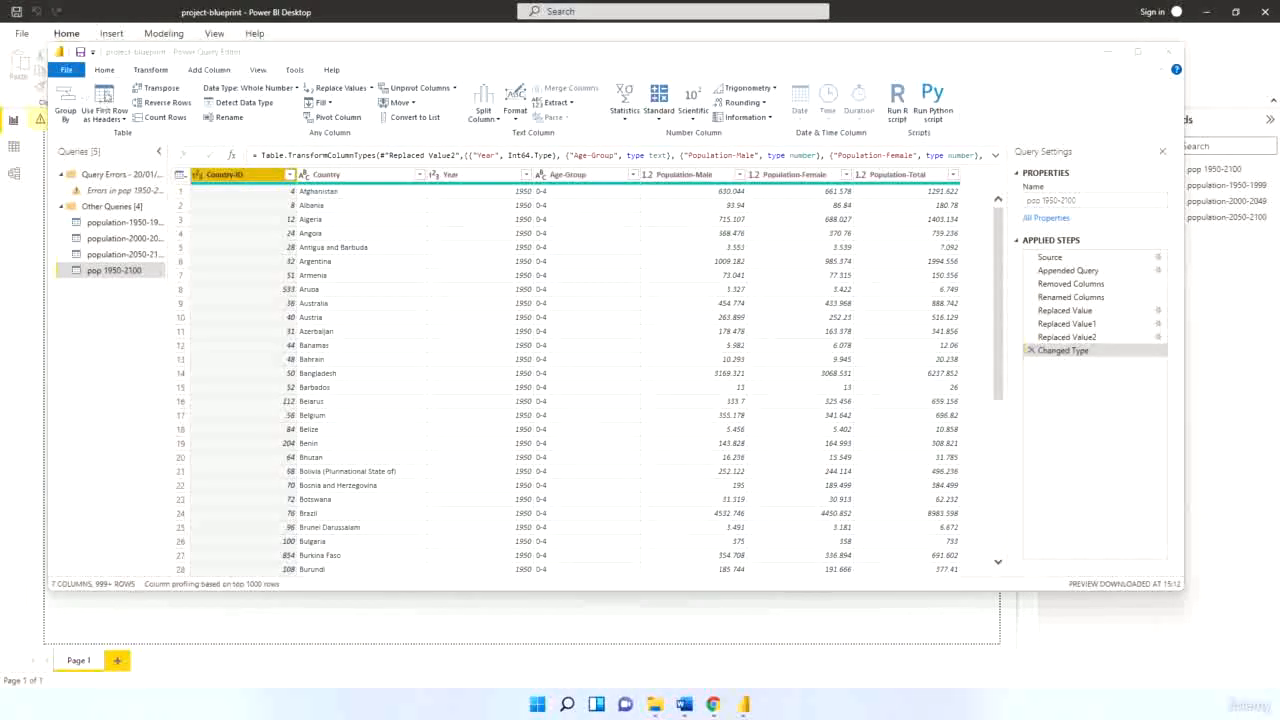
Apply the pending query changes to the data model and delete the Query Errors group
left_click(104, 70)
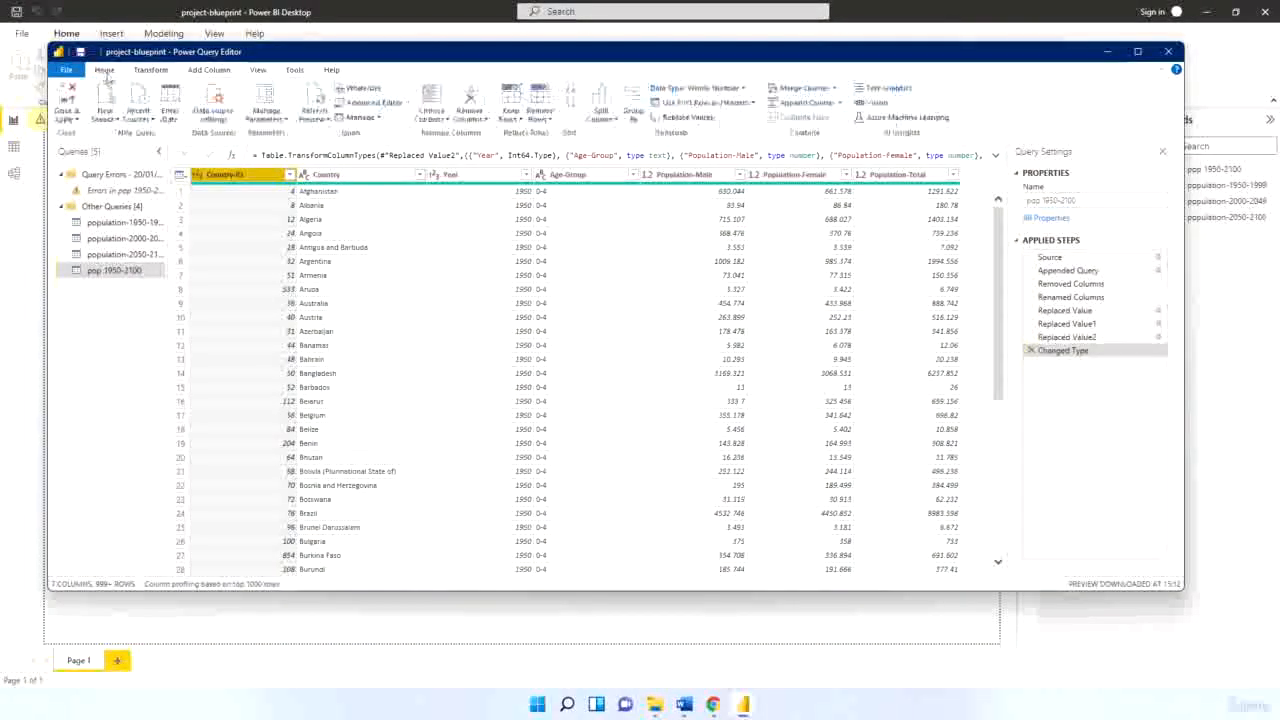
left_click(74, 120)
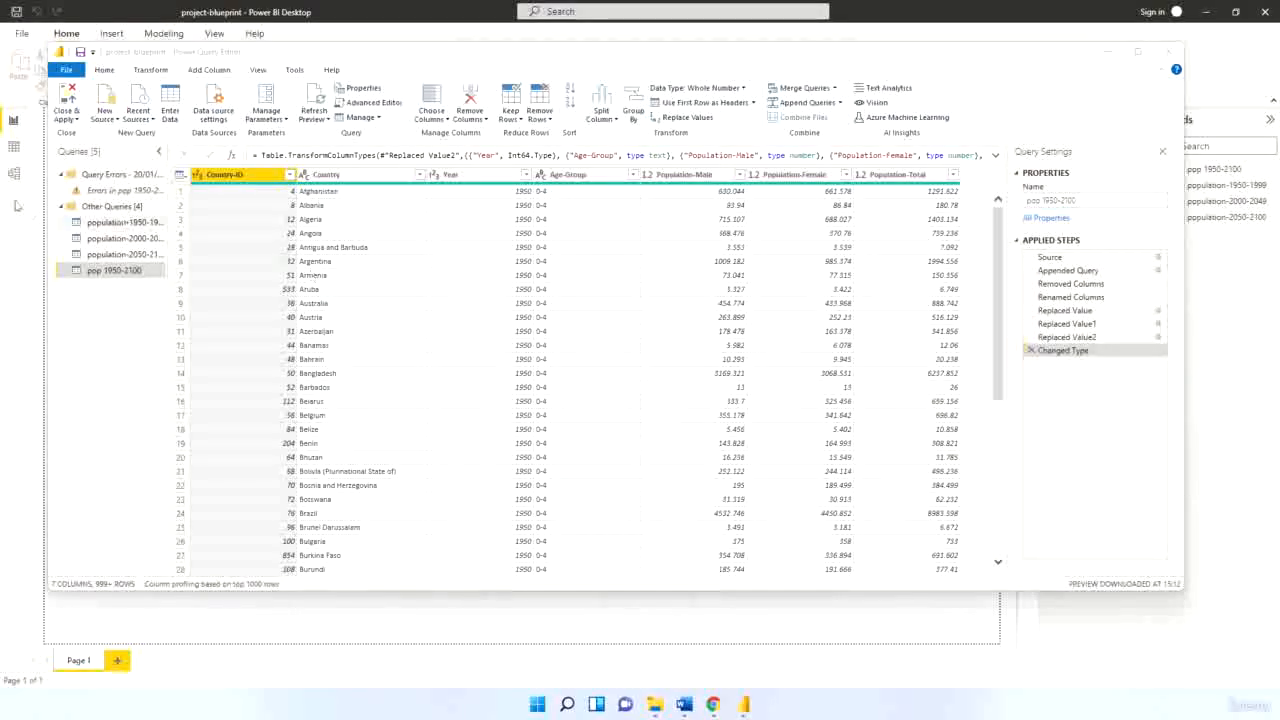
right_click(112, 176)
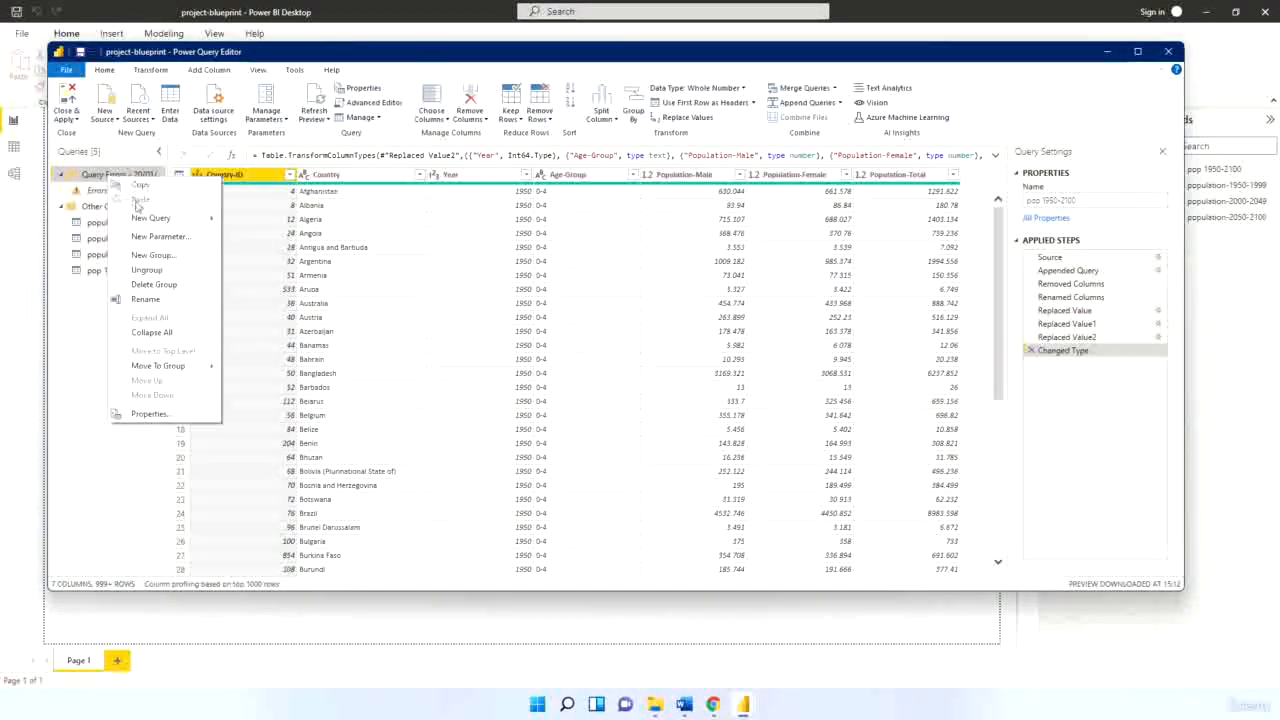
left_click(154, 284)
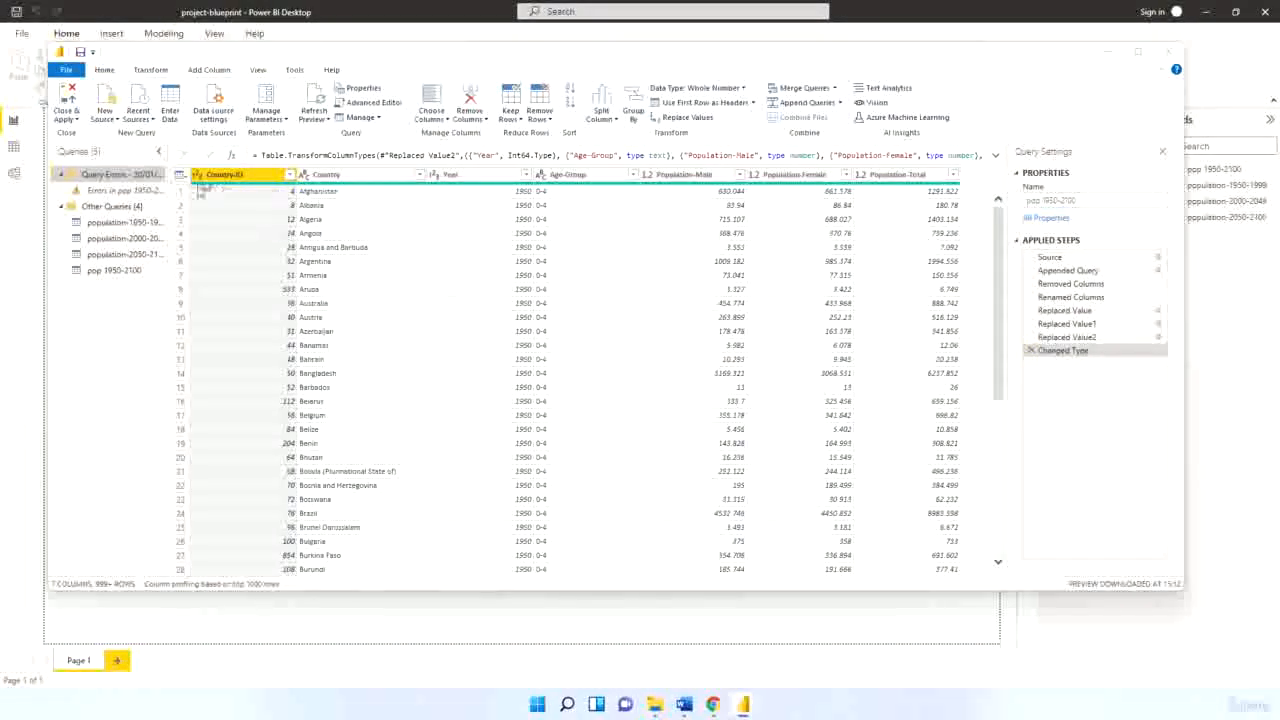
left_click(724, 378)
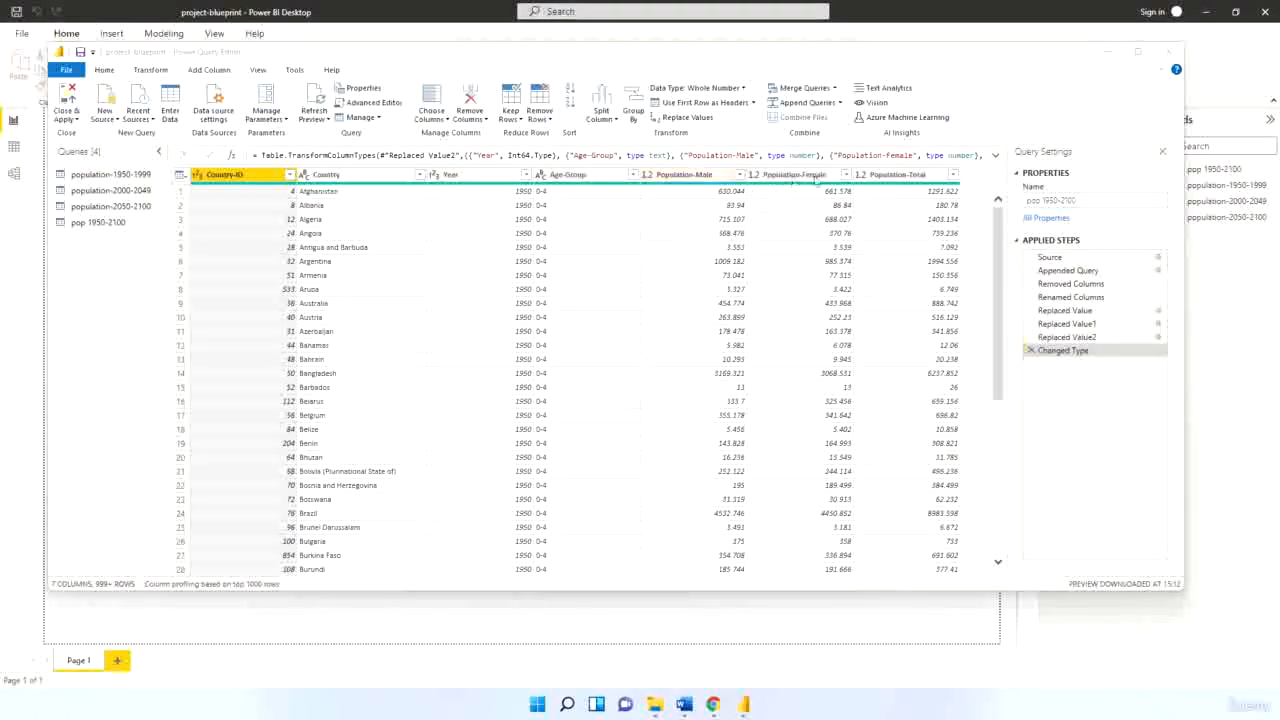
Remove the Population-Total column from the pop 1950-2100 query
right_click(880, 177)
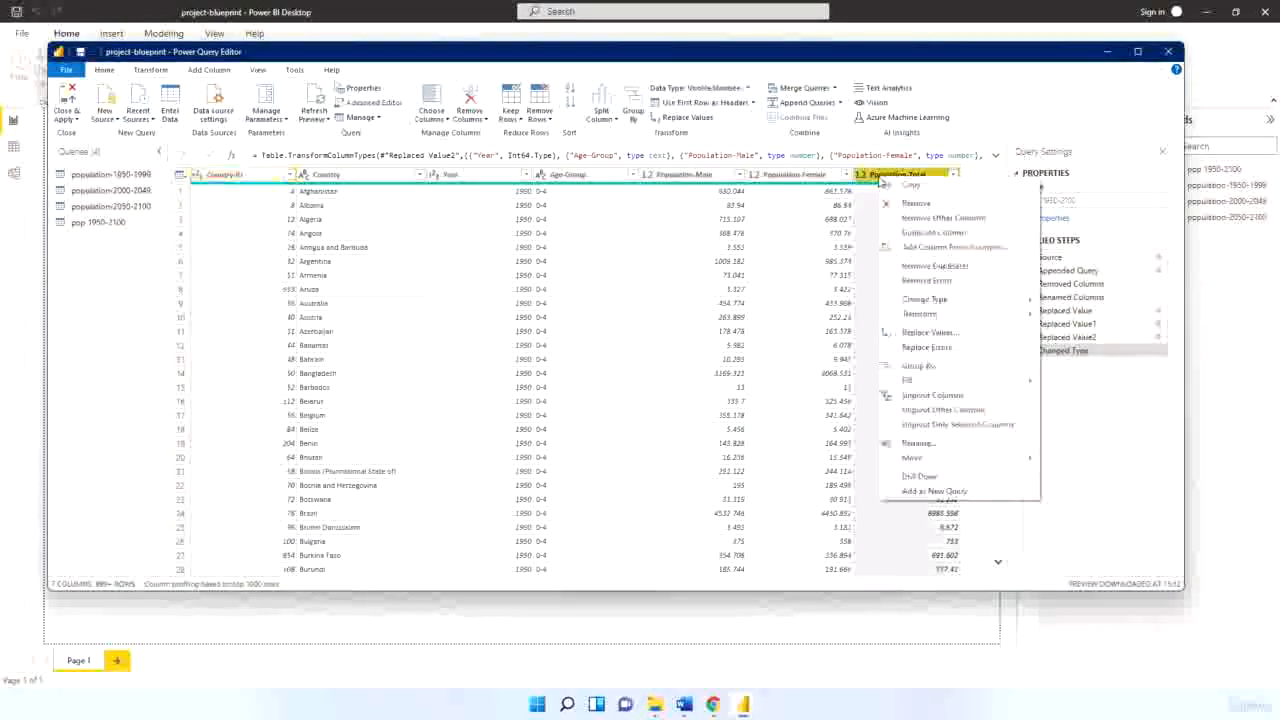
left_click(914, 203)
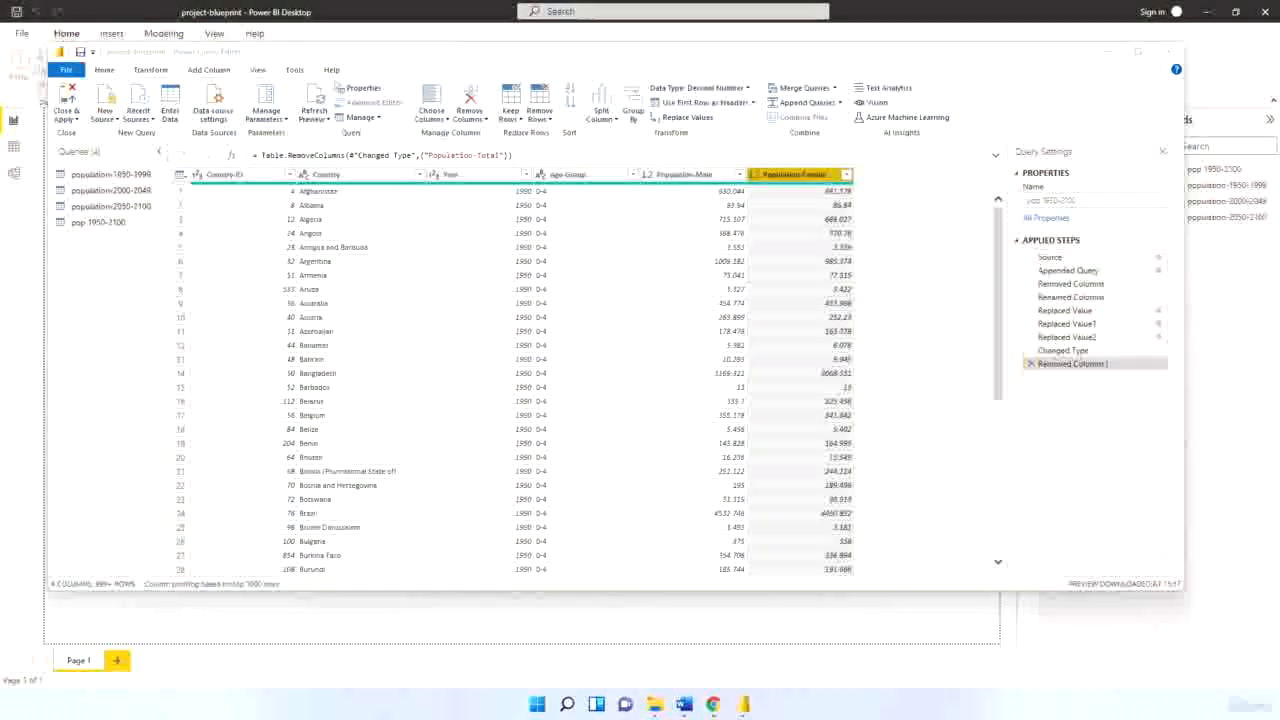
Unpivot only the selected Population-Male and Population-Female columns into attribute and value columns
left_click(695, 175)
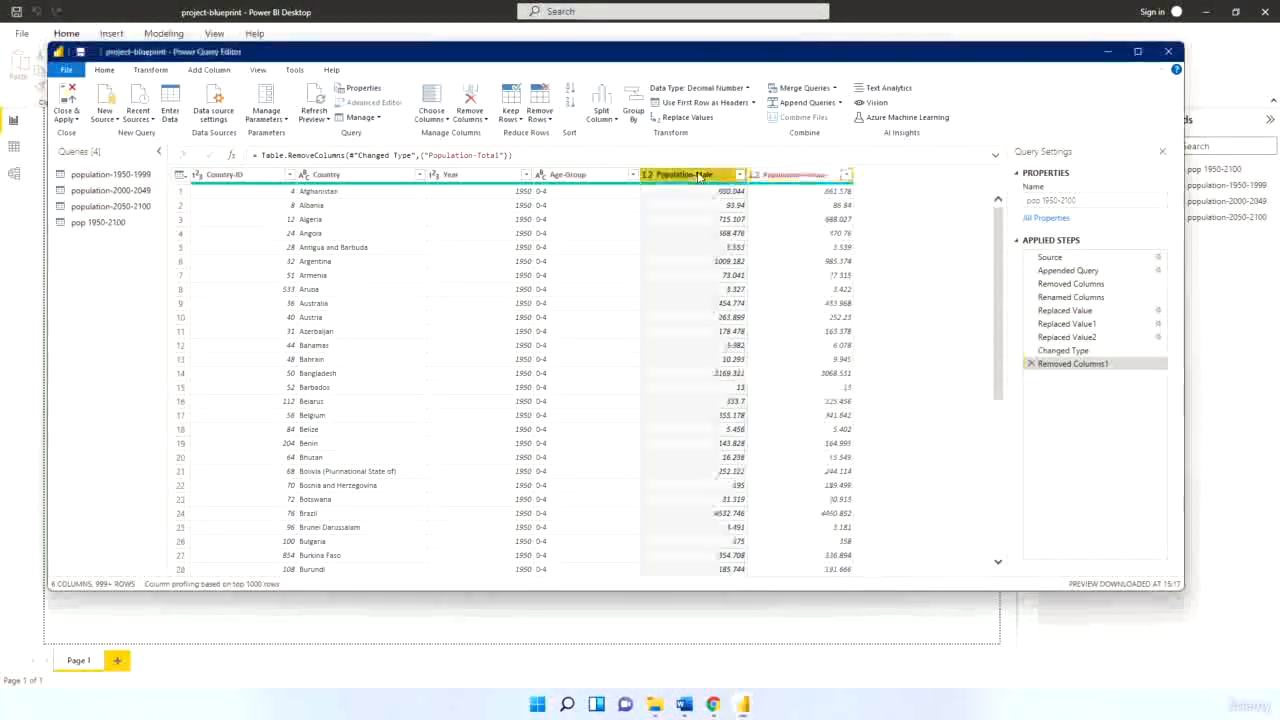
left_click(155, 72)
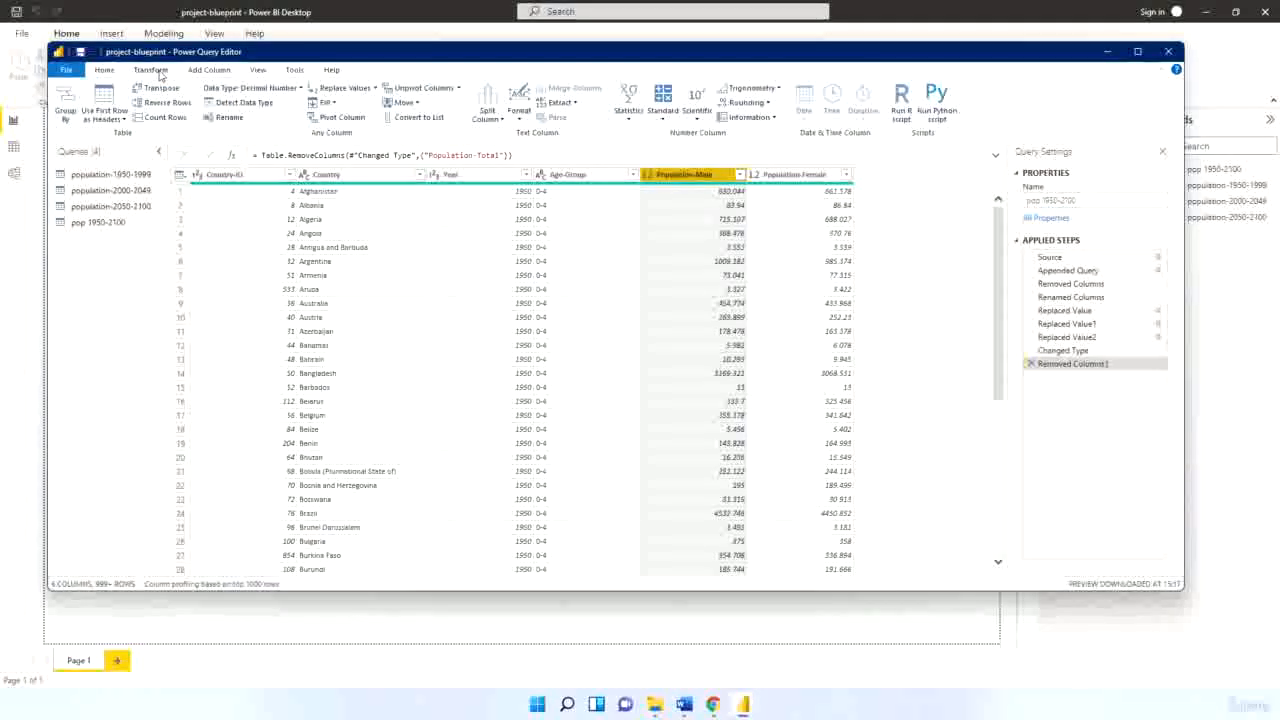
left_click(459, 89)
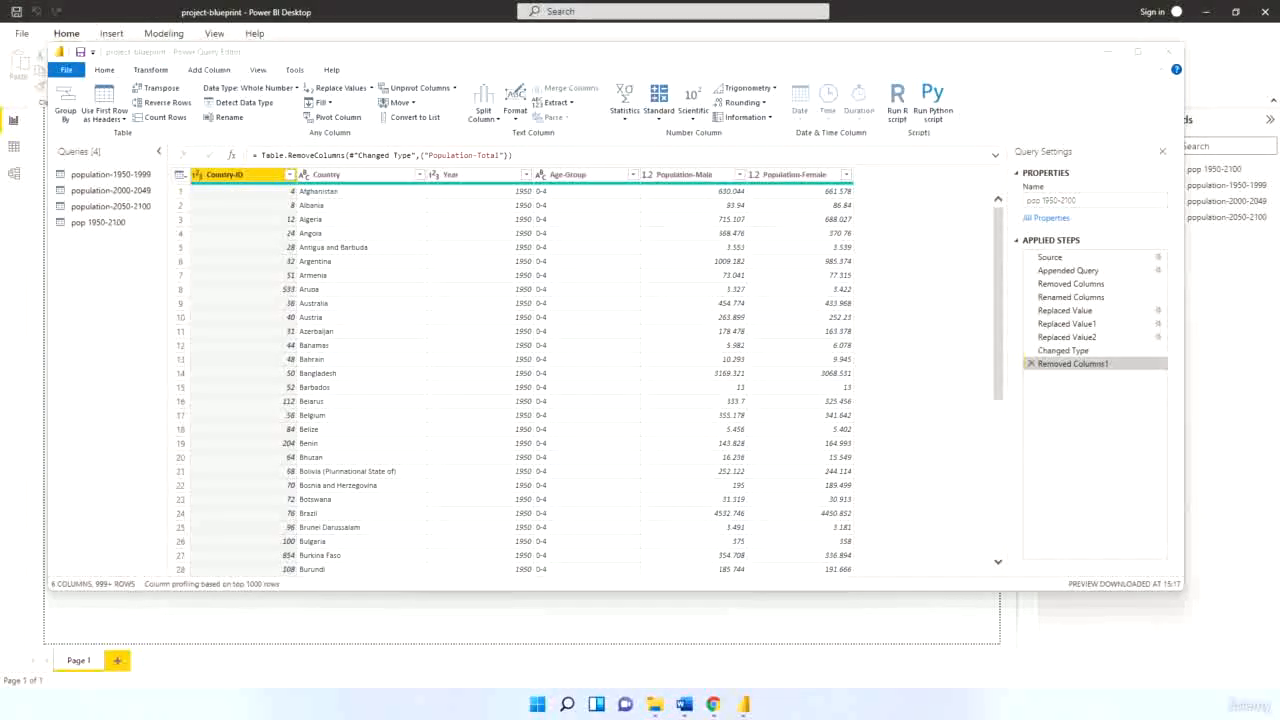
left_click(708, 178, "ctrl")
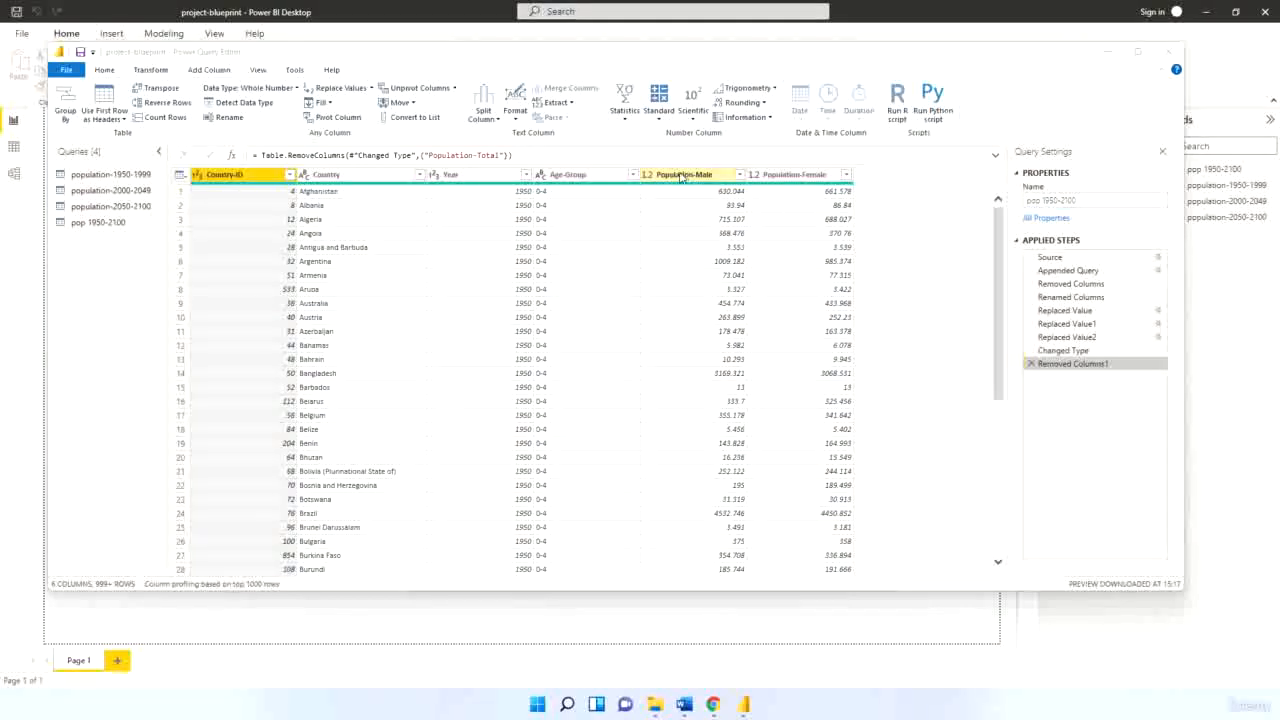
left_click(682, 176)
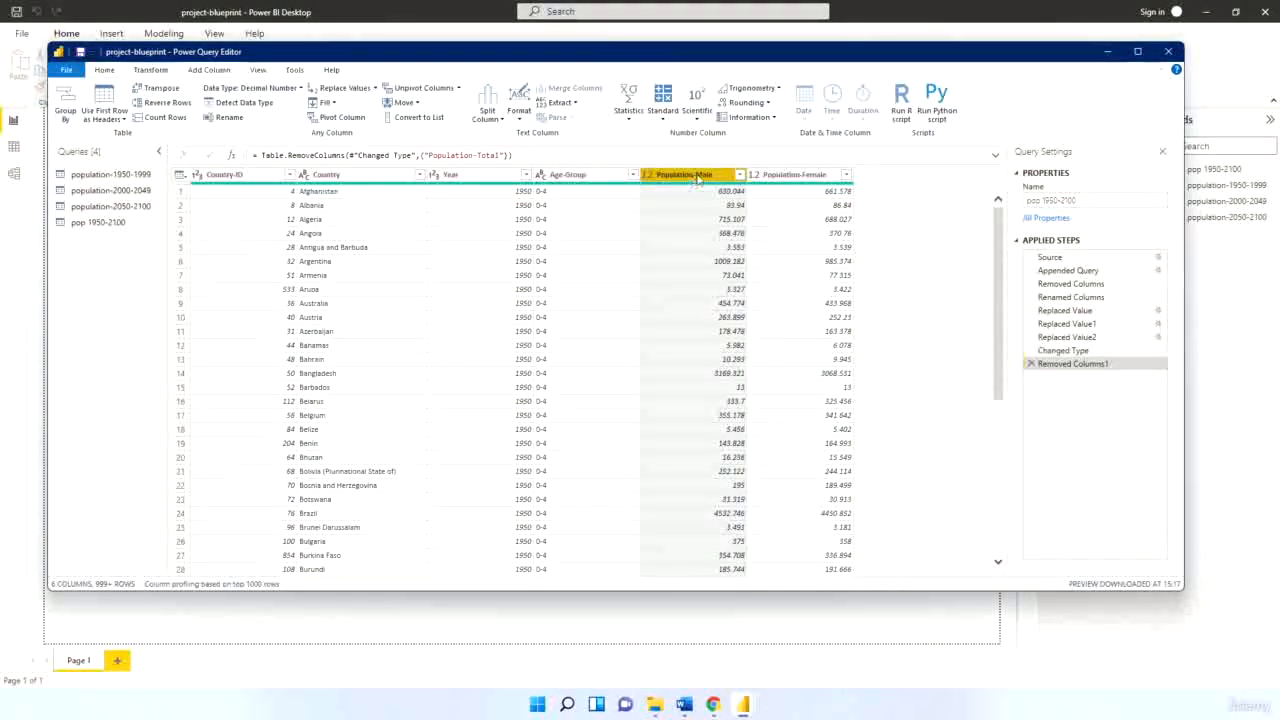
key("shift+Right")
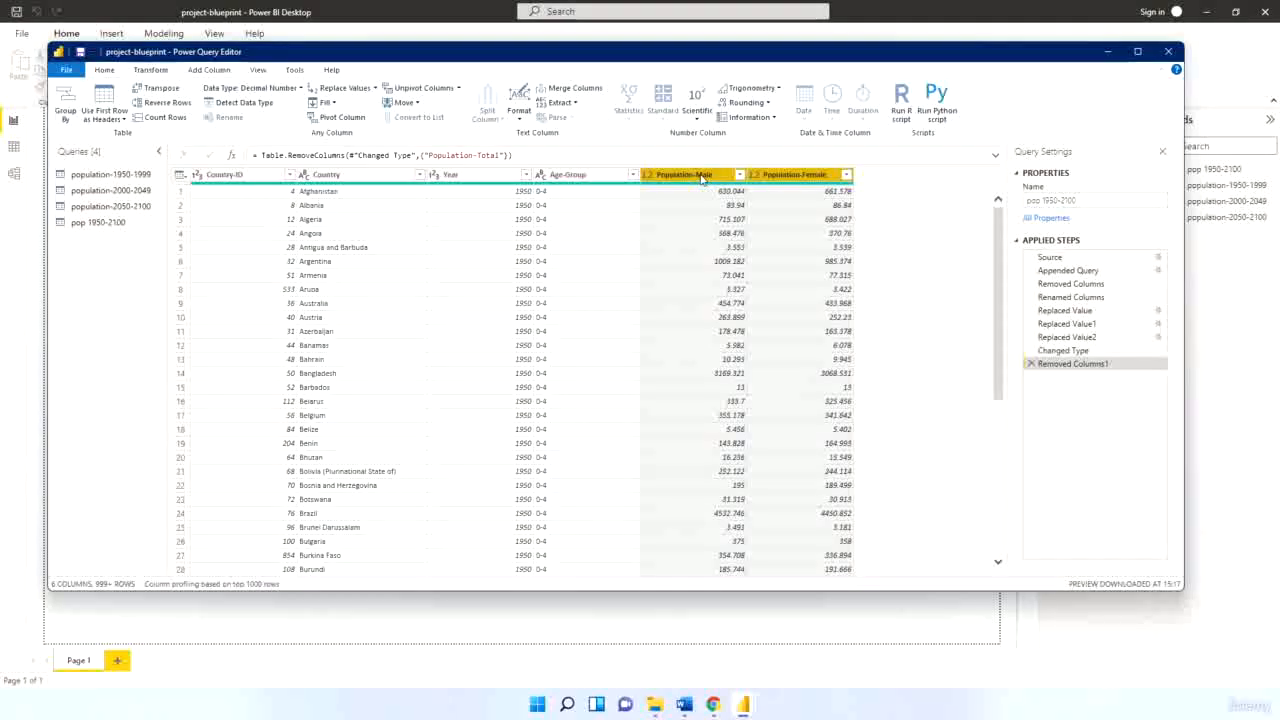
left_click(457, 89)
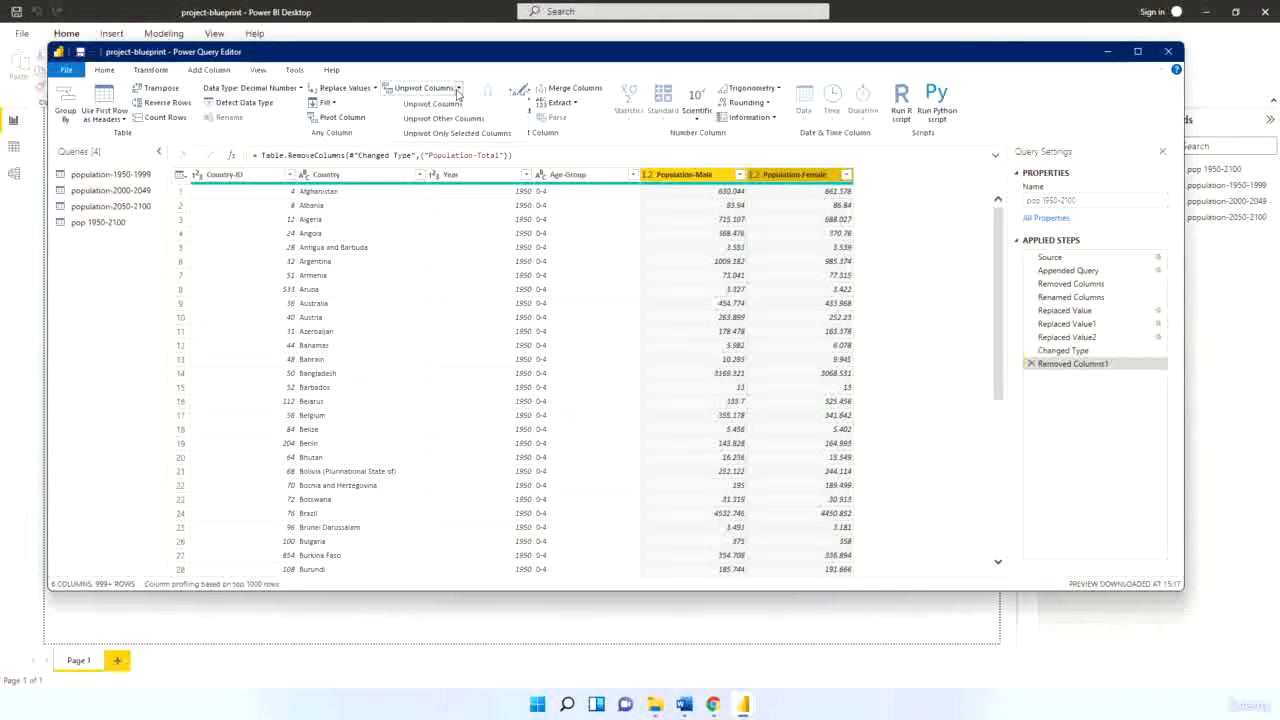
left_click(455, 134)
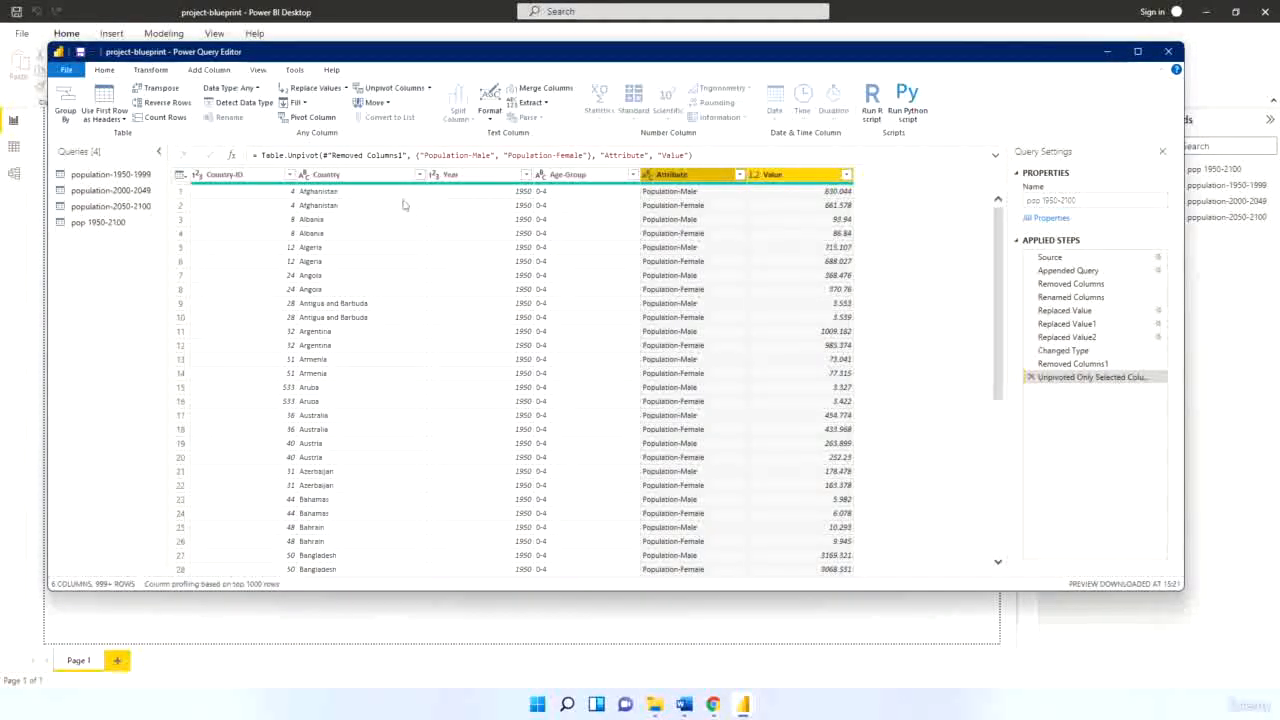
Check the entries of the unpivoted Attribute column and rename the column to Gender
left_click(681, 194)
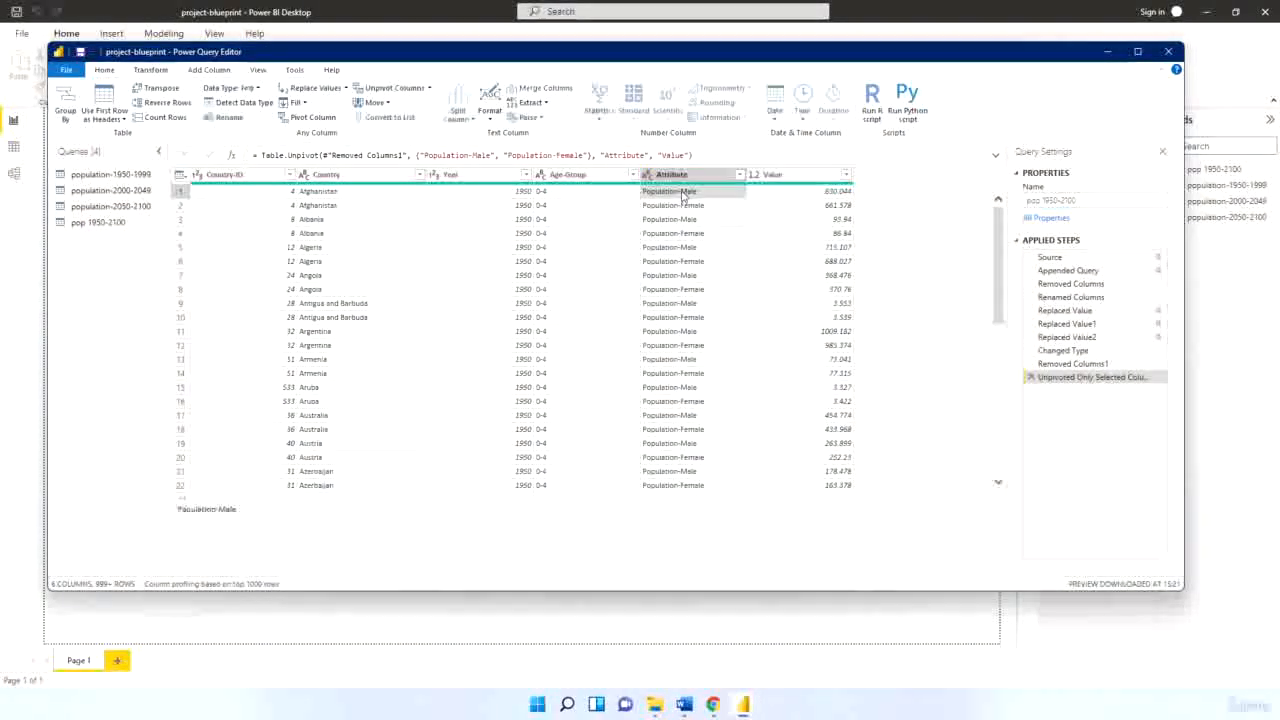
left_click(690, 219)
left_click(690, 233)
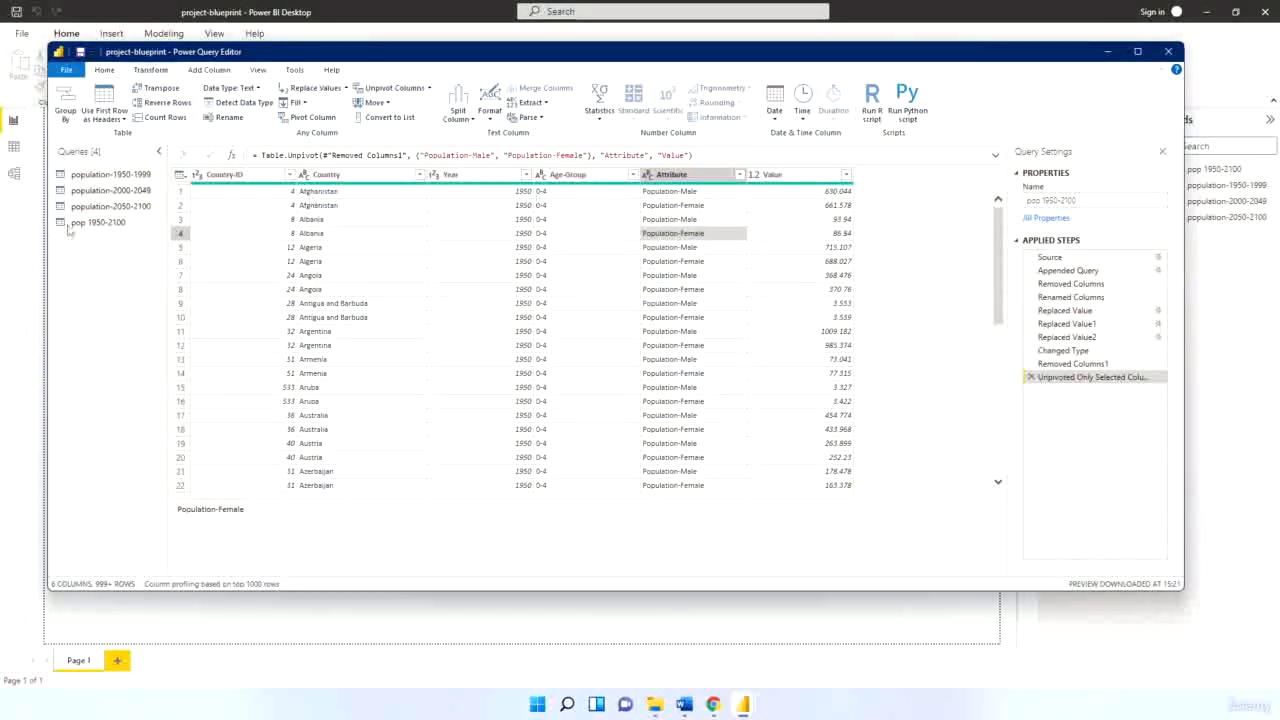
left_click(670, 176)
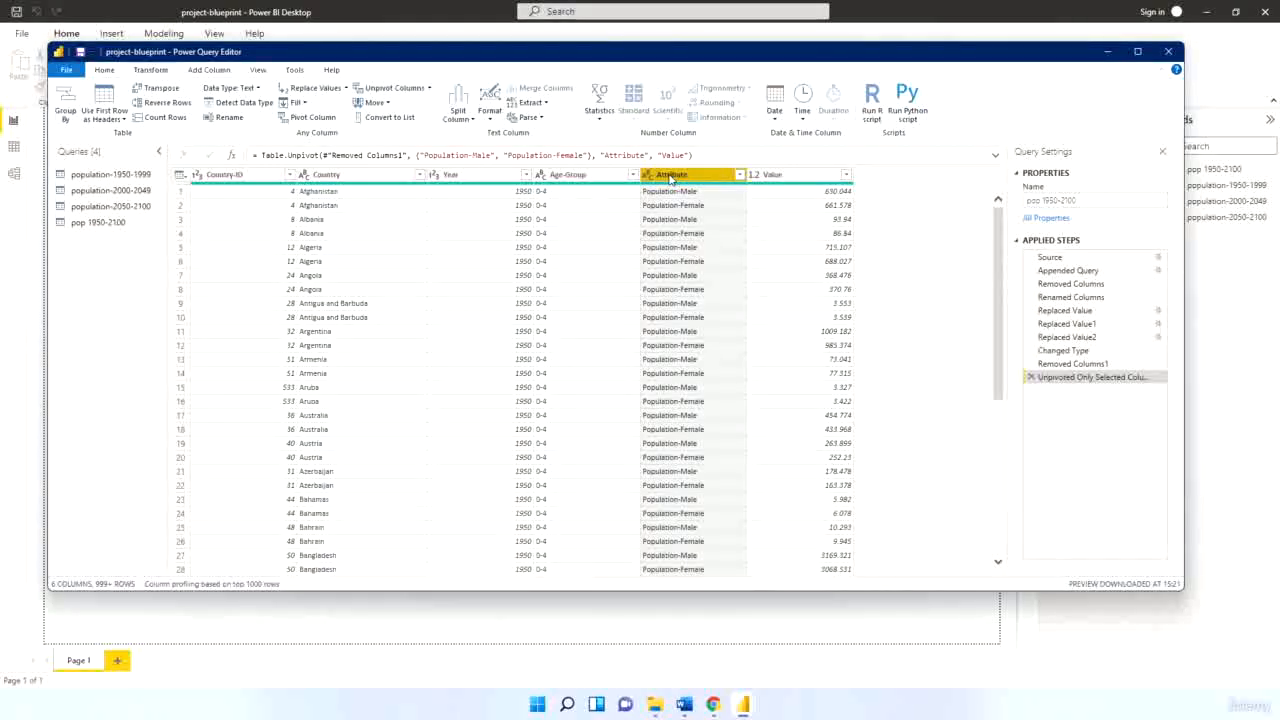
left_click(223, 119)
type("Gender")
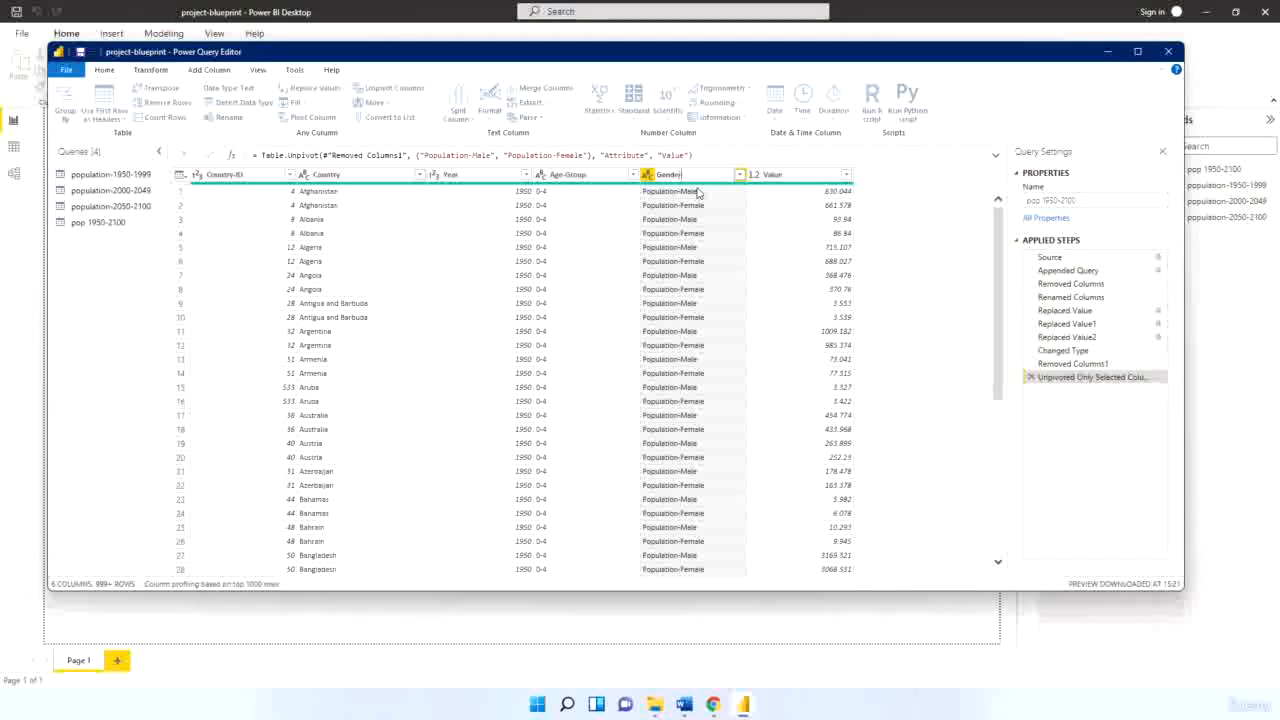
key("Return")
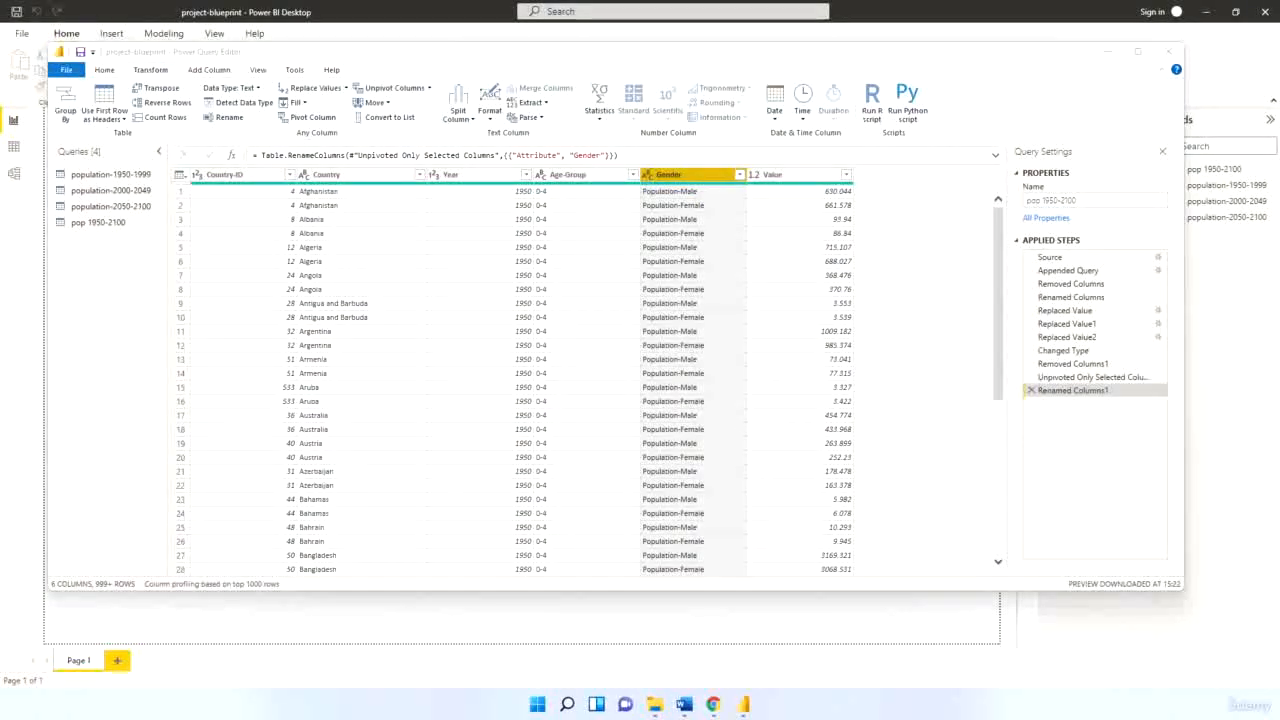
Rename the unpivoted Value column to Population
left_click(790, 178)
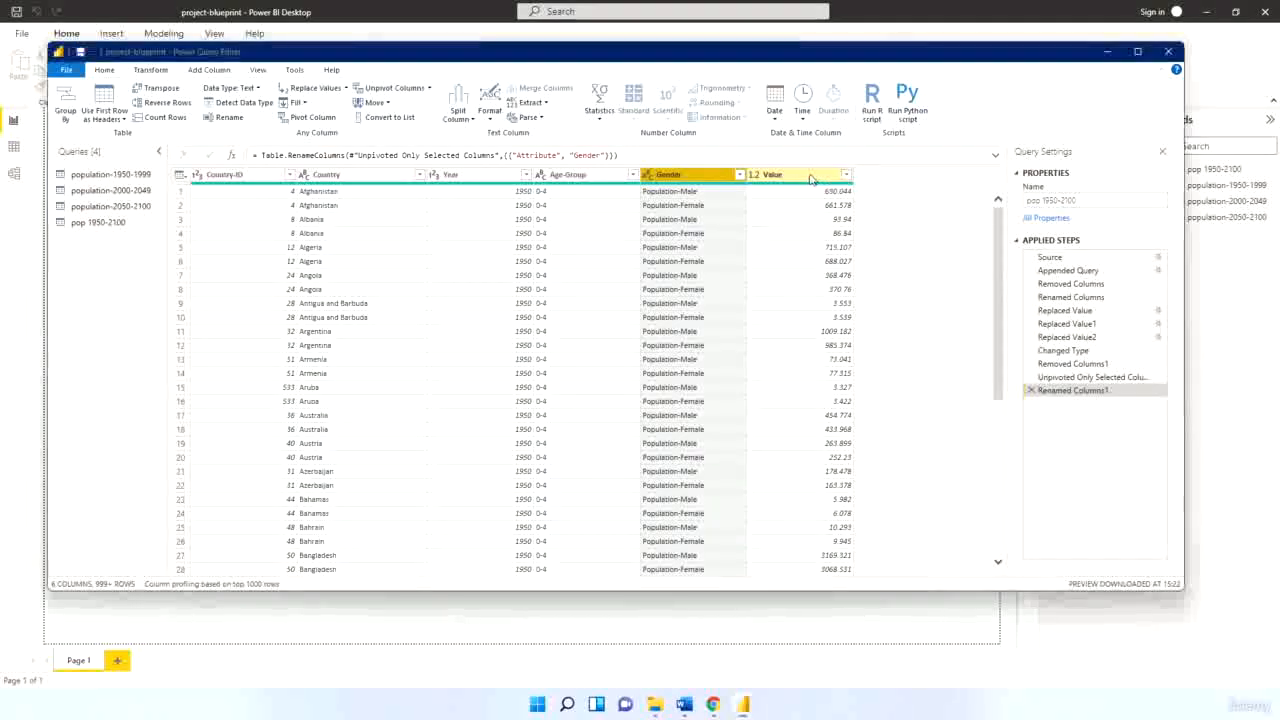
double_click(786, 177)
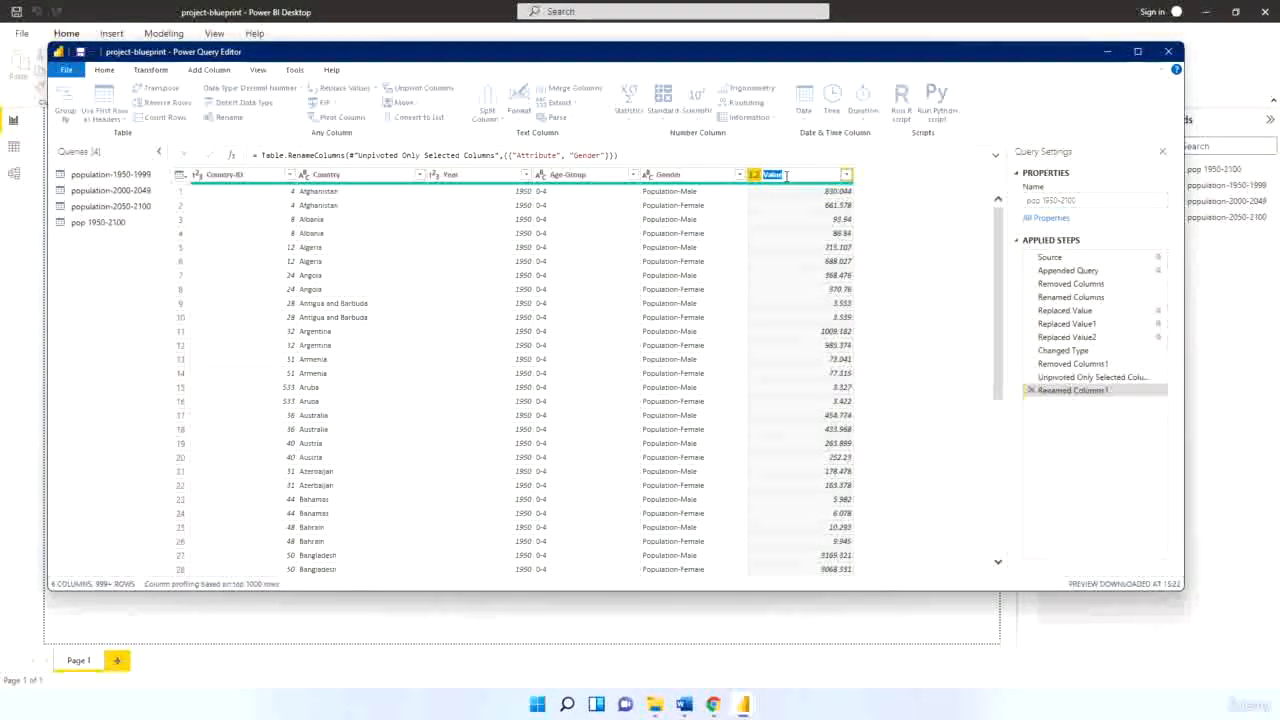
type("Popul")
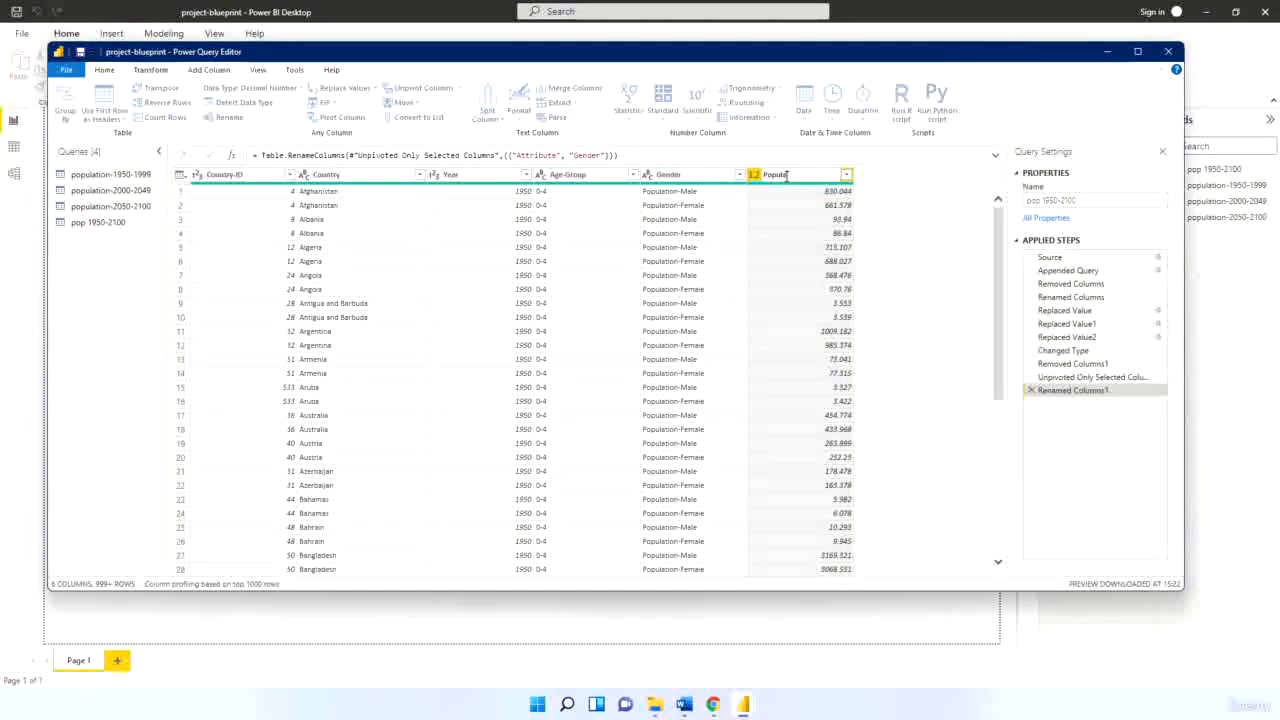
type("ation")
key("Return")
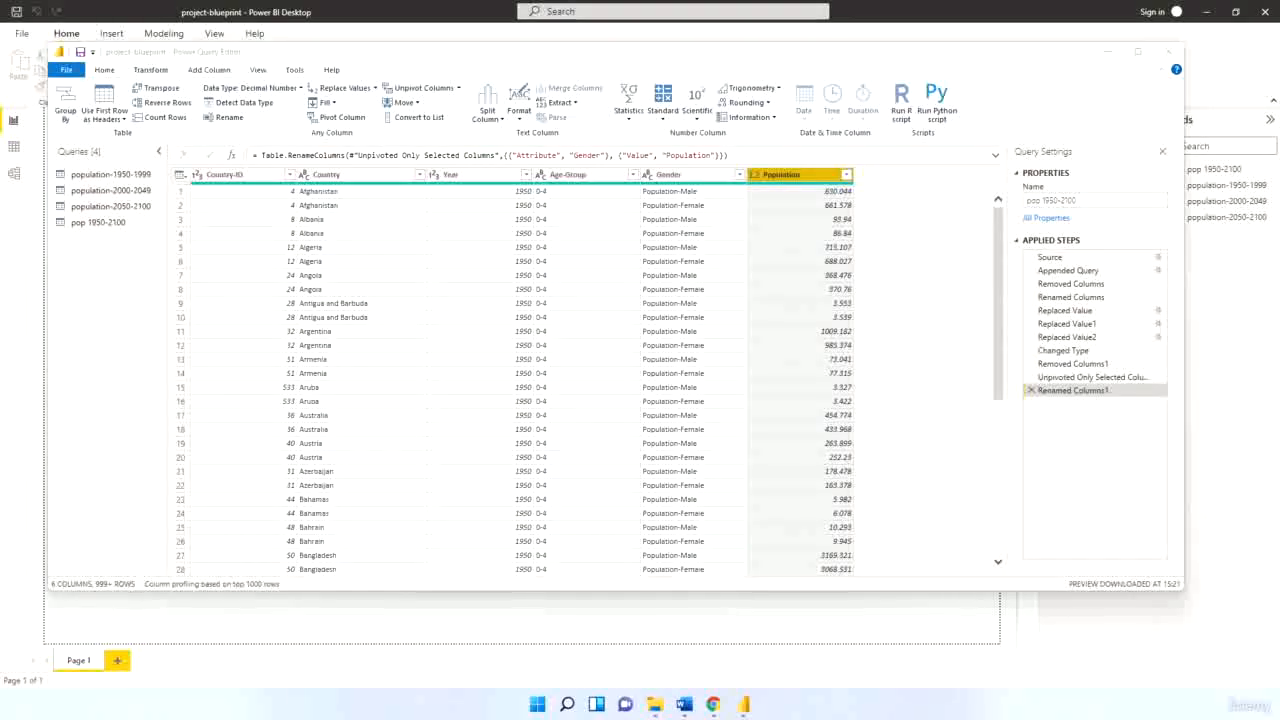
Select the Gender column and review the available Split Column options
left_click(674, 205)
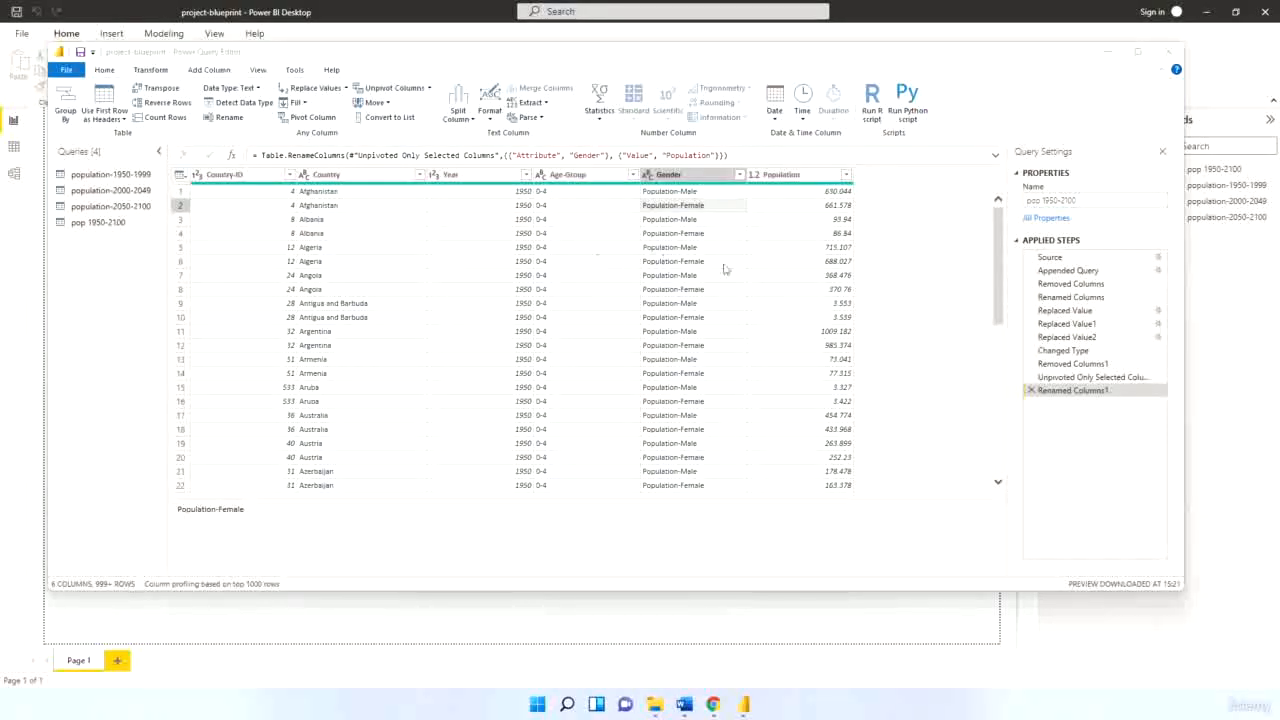
left_click(165, 72)
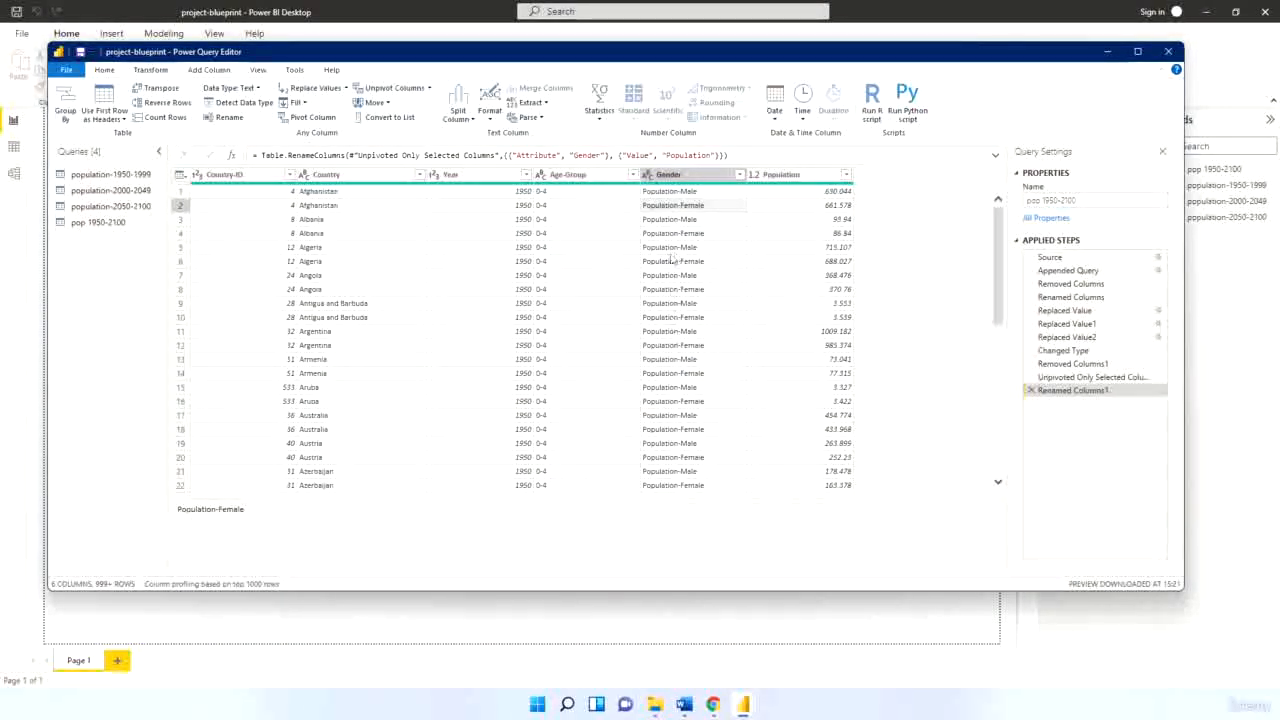
left_click(695, 183)
left_click(473, 120)
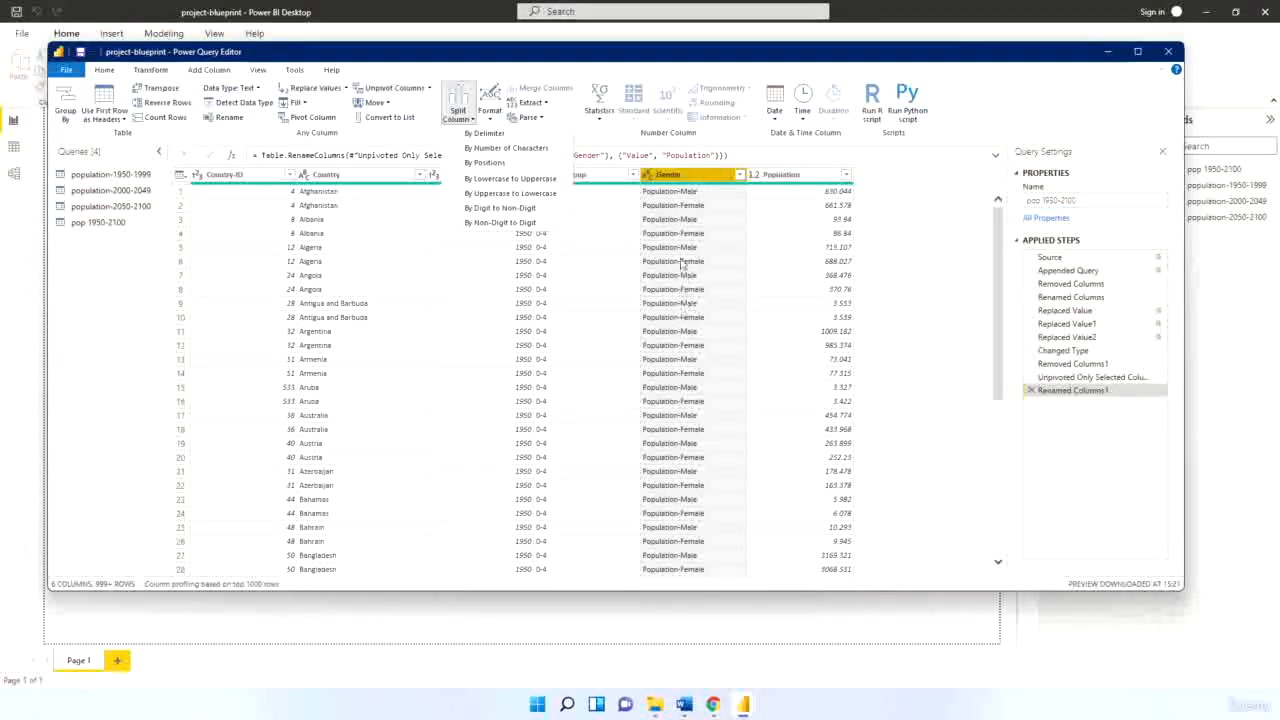
left_click(482, 321)
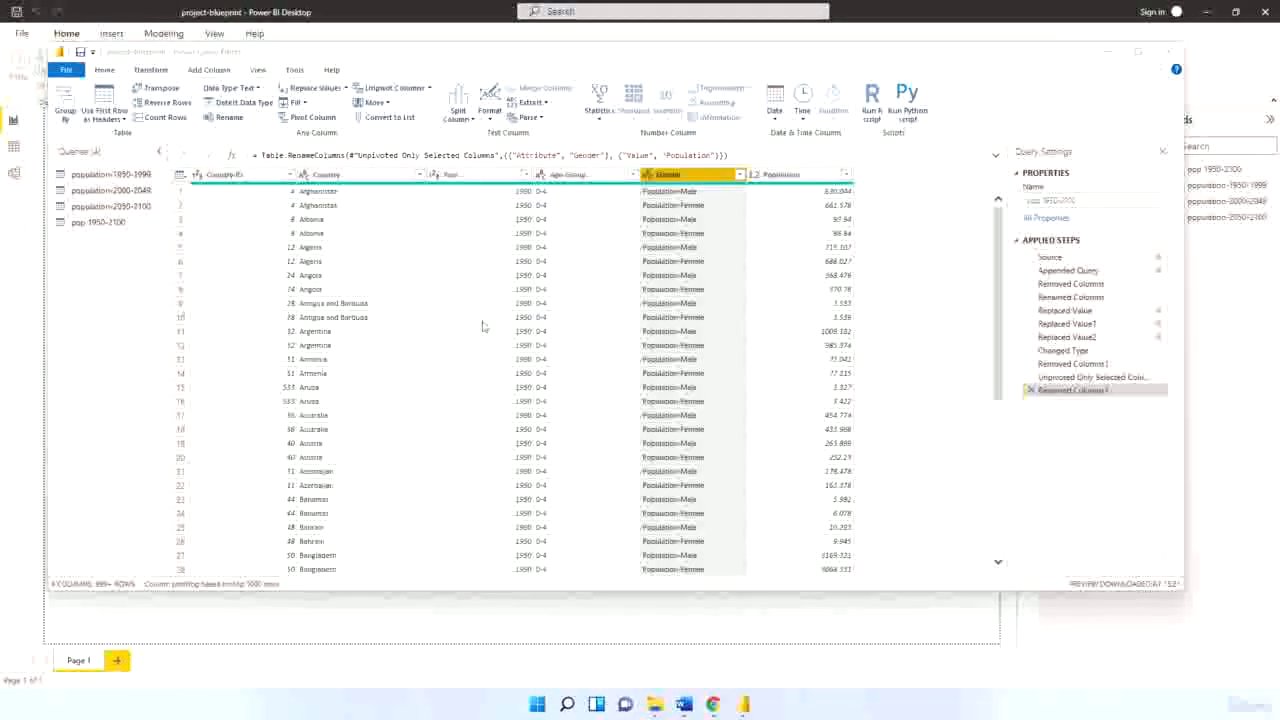
Try splitting the Gender column repeatedly every 10 characters, and discard that split
left_click(472, 120)
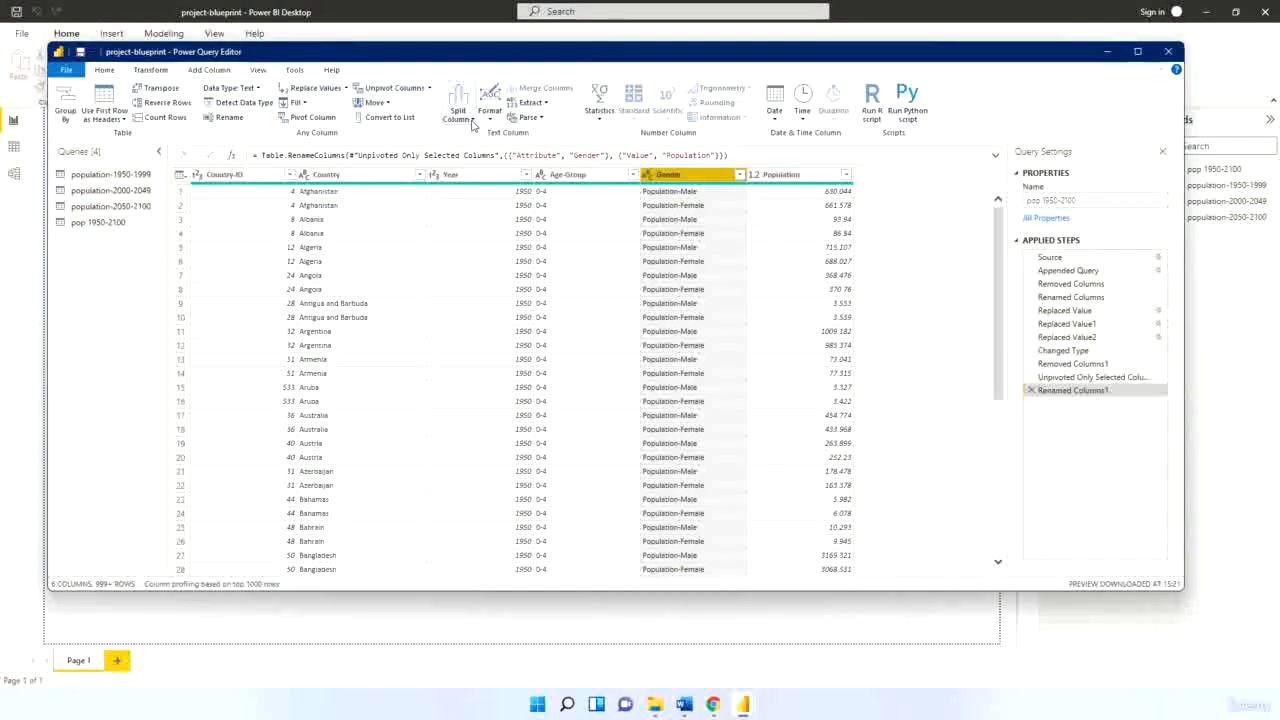
left_click(472, 120)
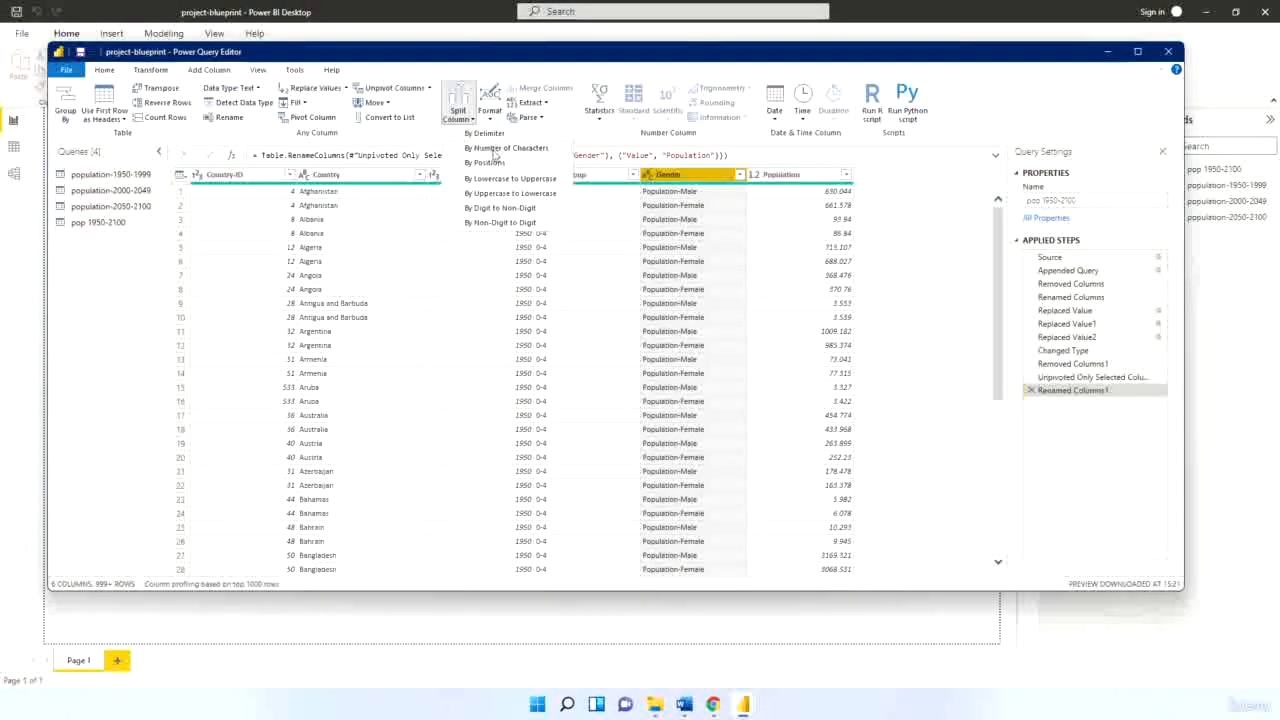
left_click(493, 149)
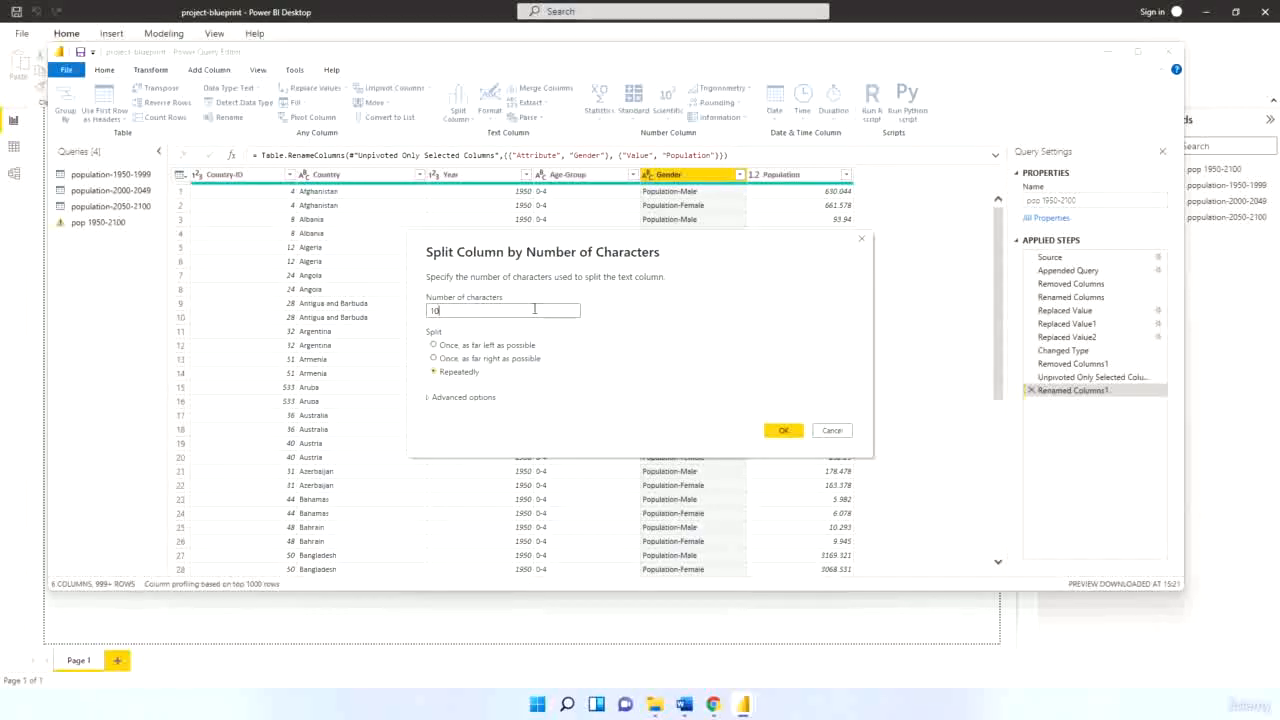
left_click(434, 345)
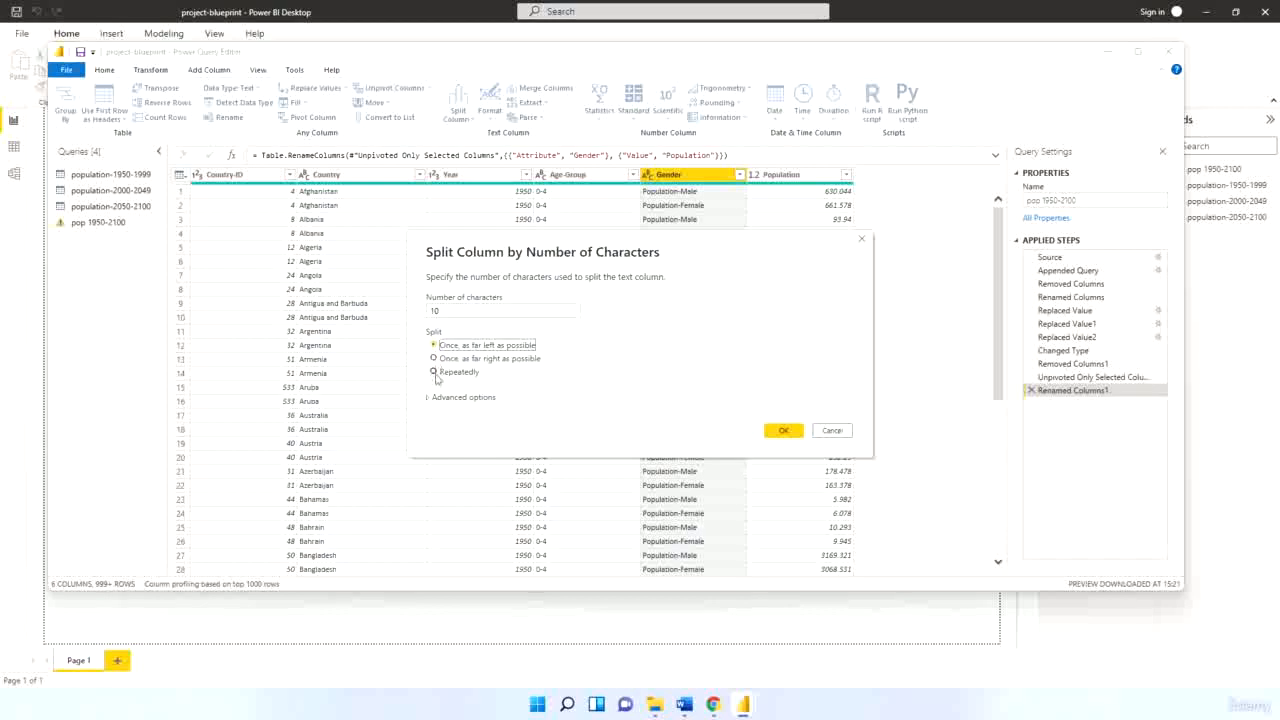
left_click(434, 372)
left_click(772, 429)
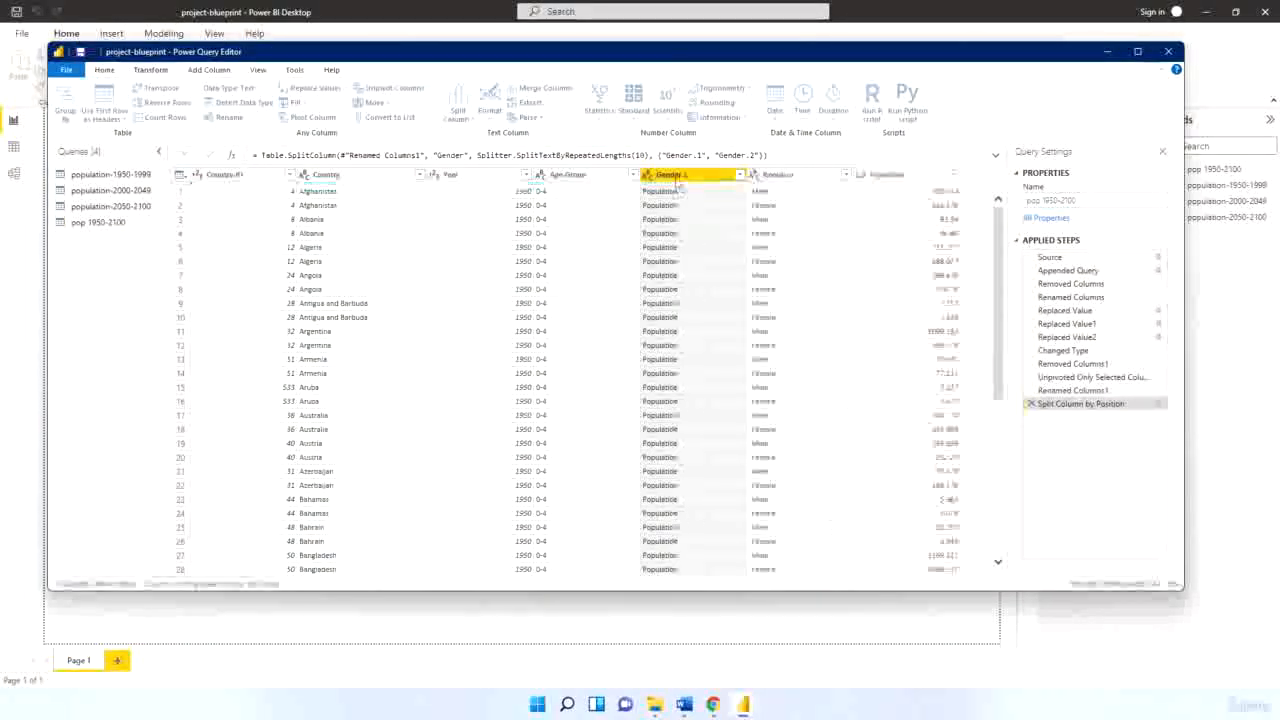
left_click(1031, 403)
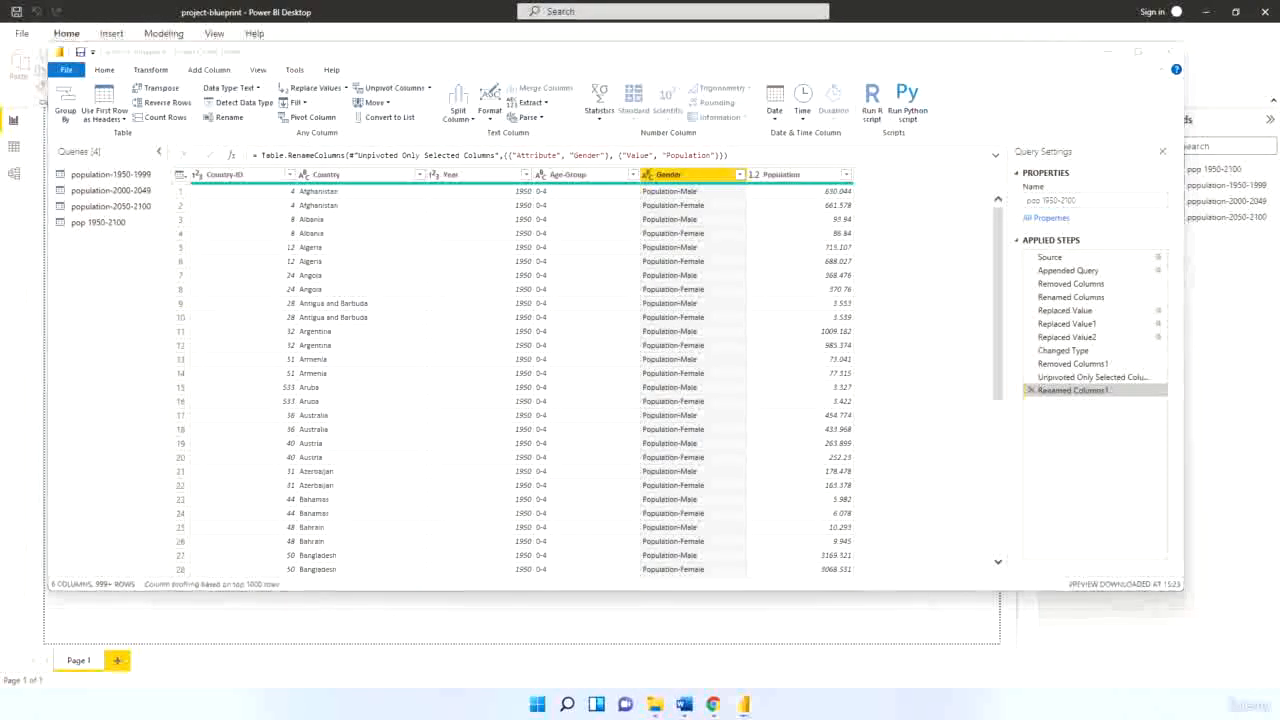
Try splitting the Gender column once after the first 10 characters, and discard that split
left_click(474, 124)
left_click(474, 124)
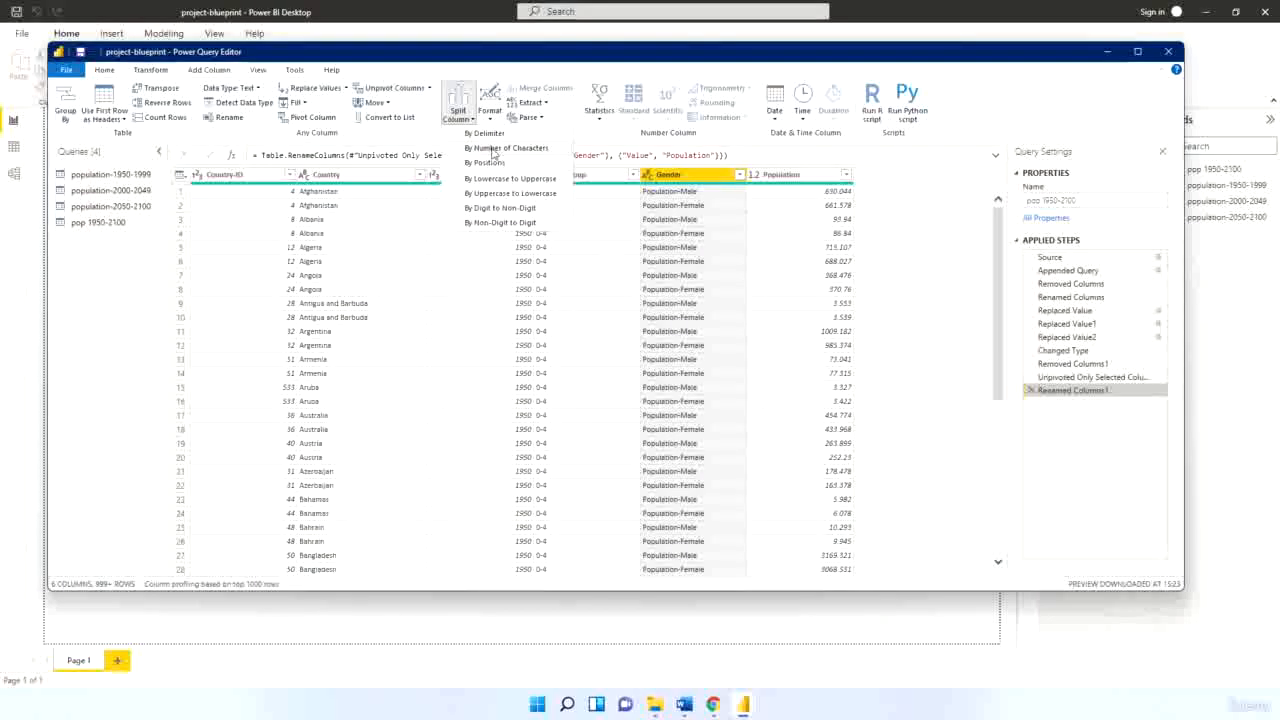
left_click(497, 148)
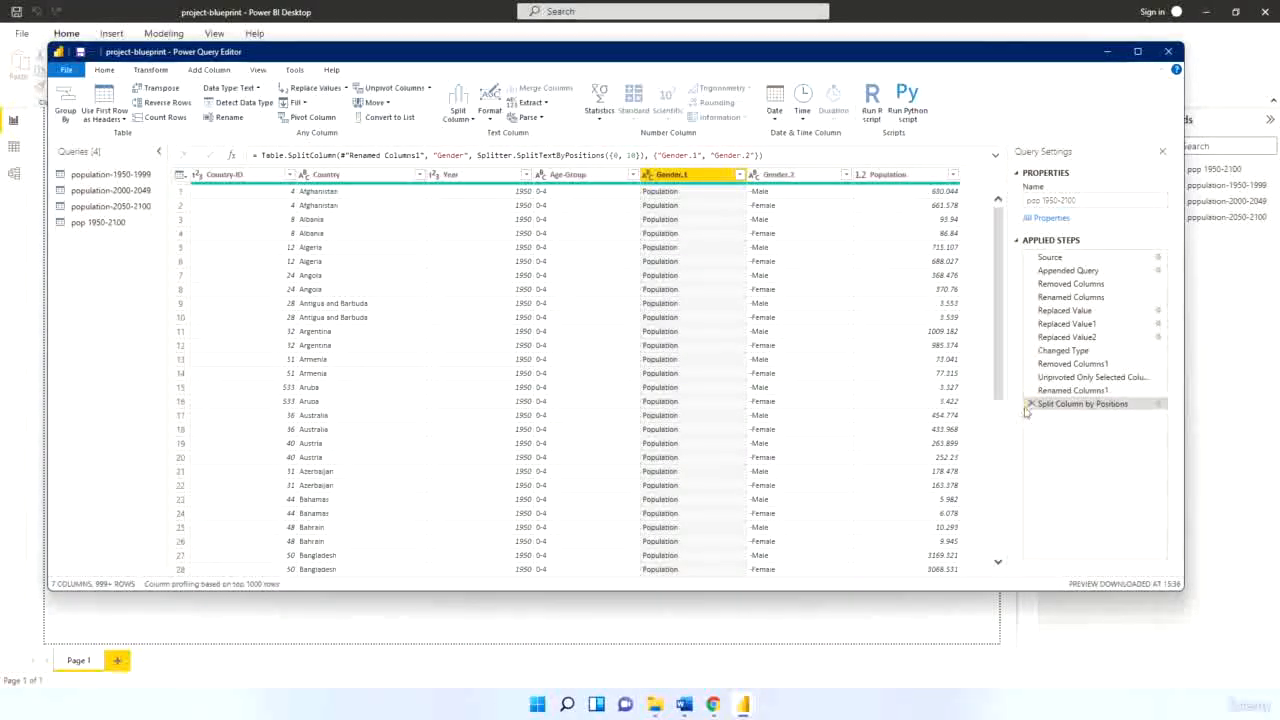
left_click(1031, 403)
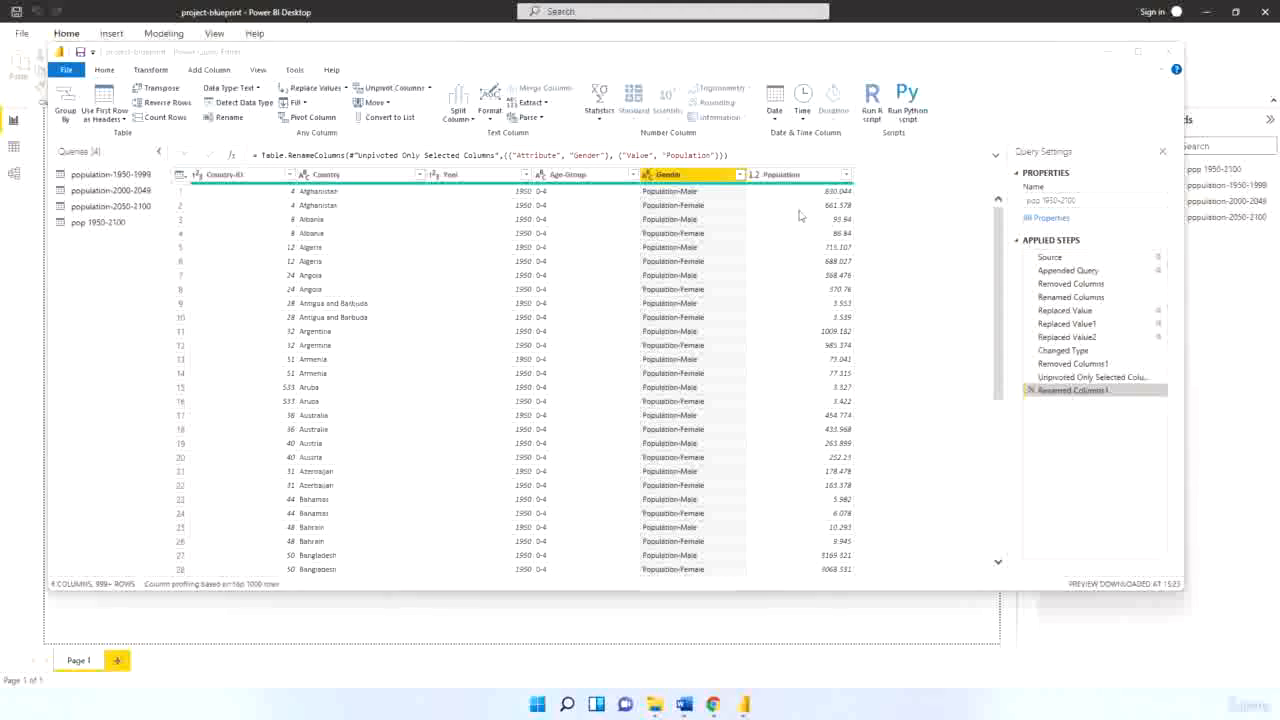
Split the Gender column by the custom hyphen delimiter at each occurrence
left_click(460, 118)
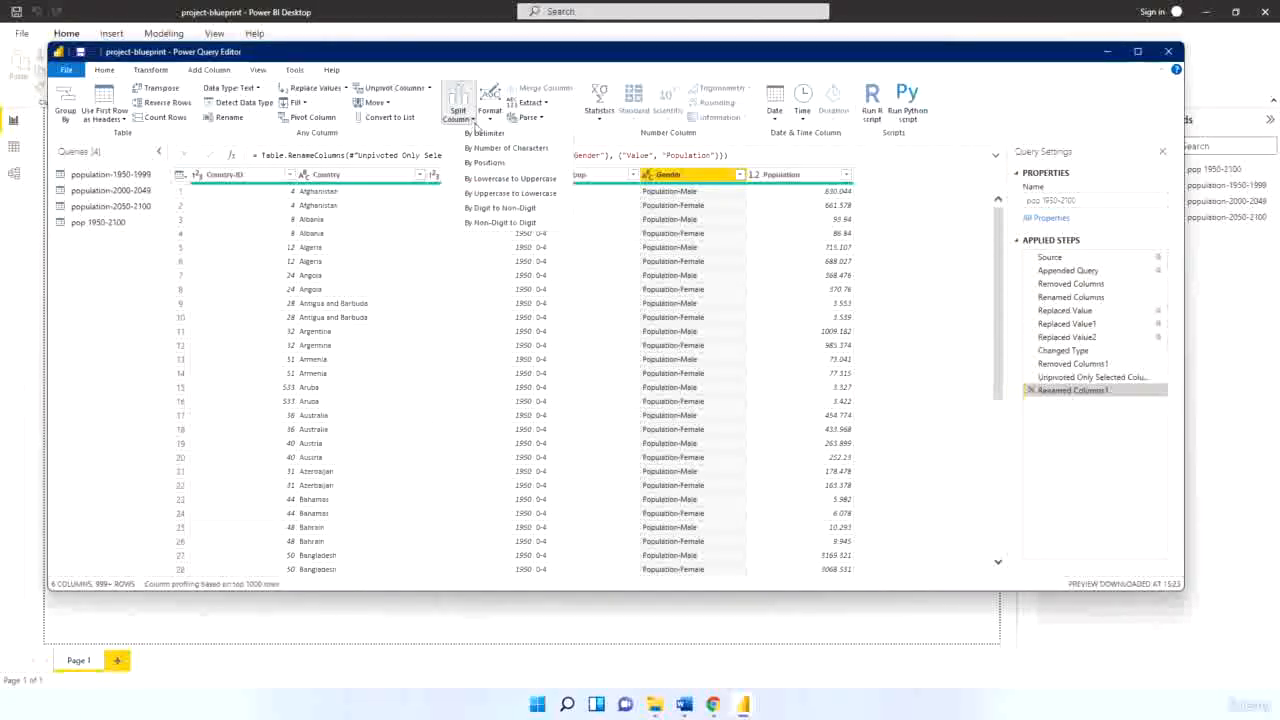
left_click(480, 133)
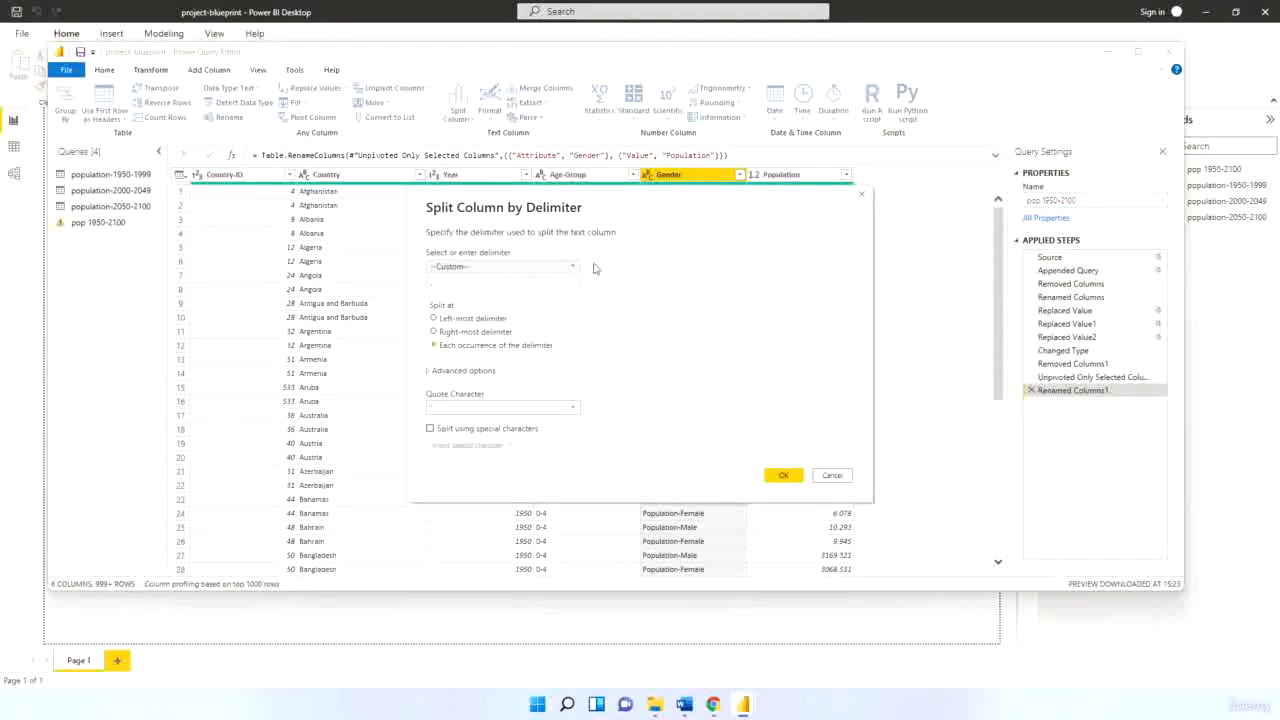
left_click(780, 474)
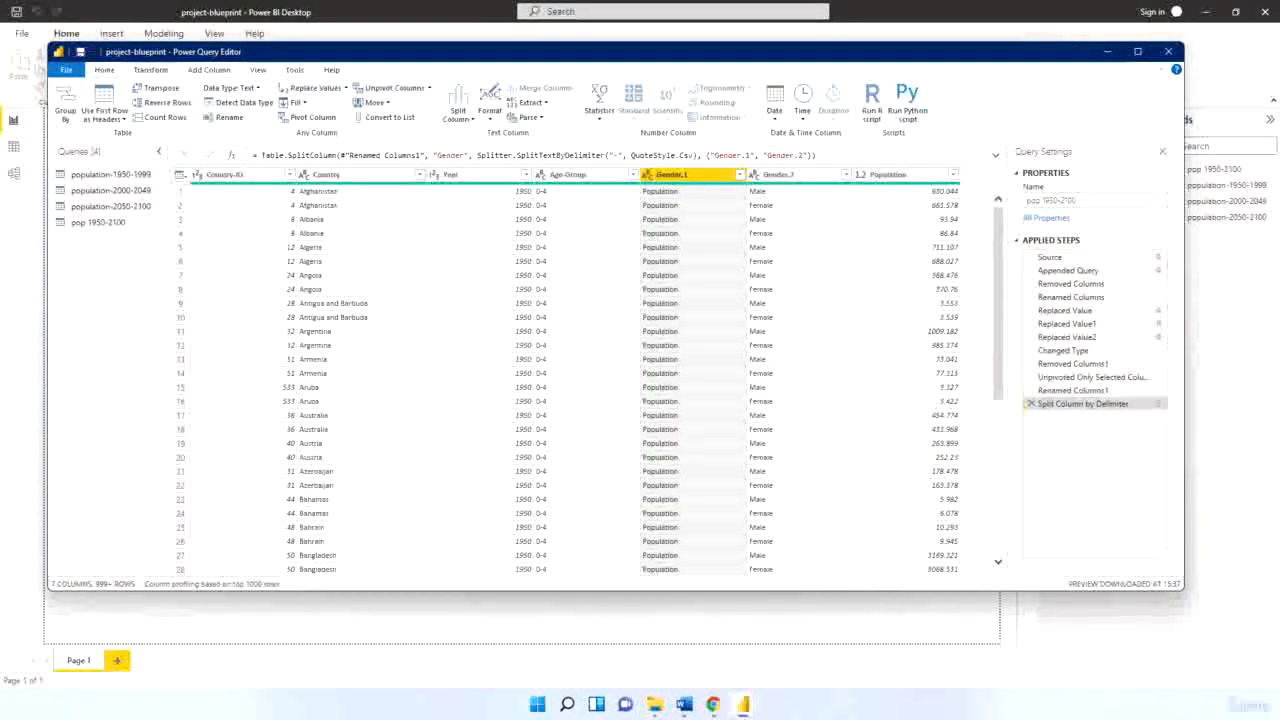
Remove the Gender.1 column and rename the Gender.2 column to Gender
right_click(681, 175)
left_click(712, 198)
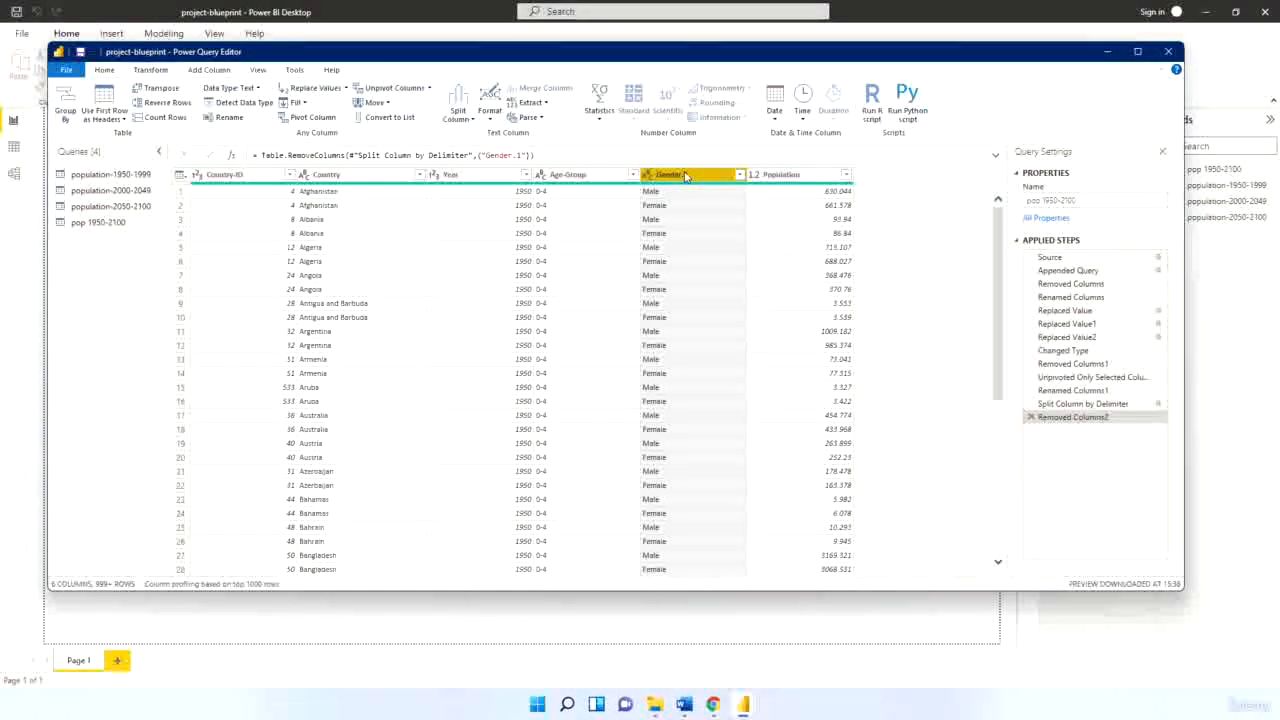
double_click(697, 175)
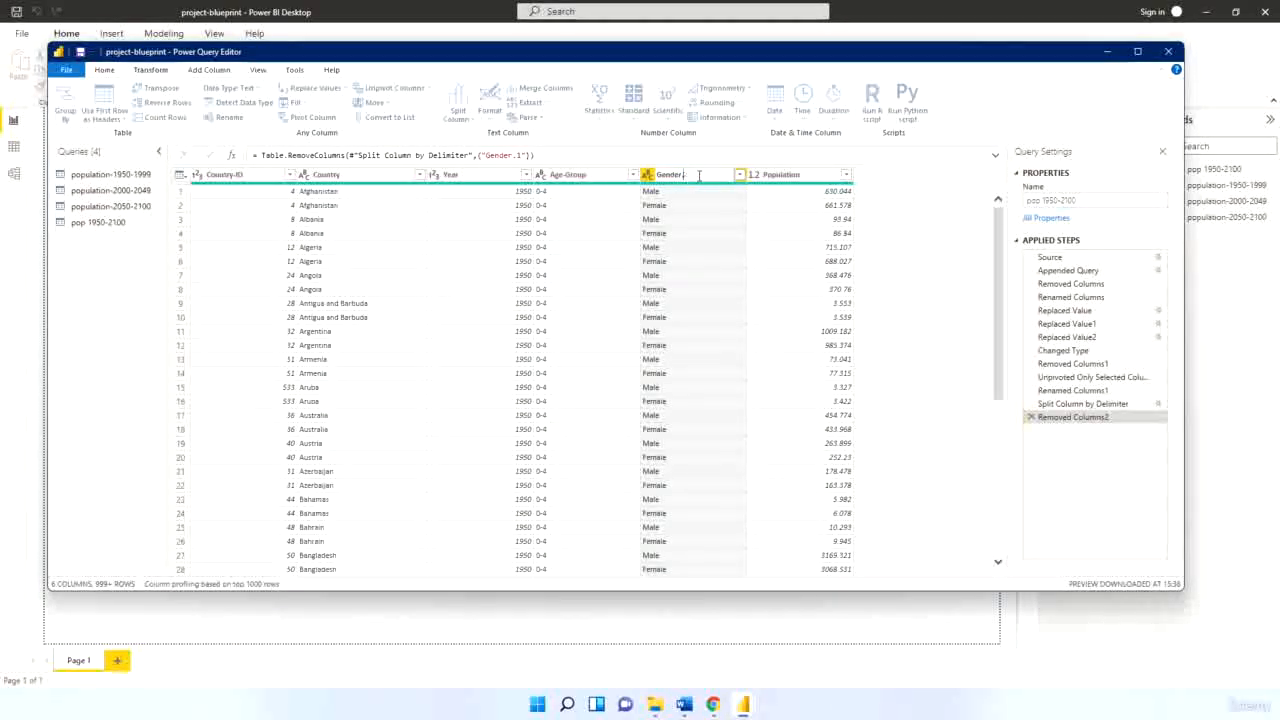
key("Return")
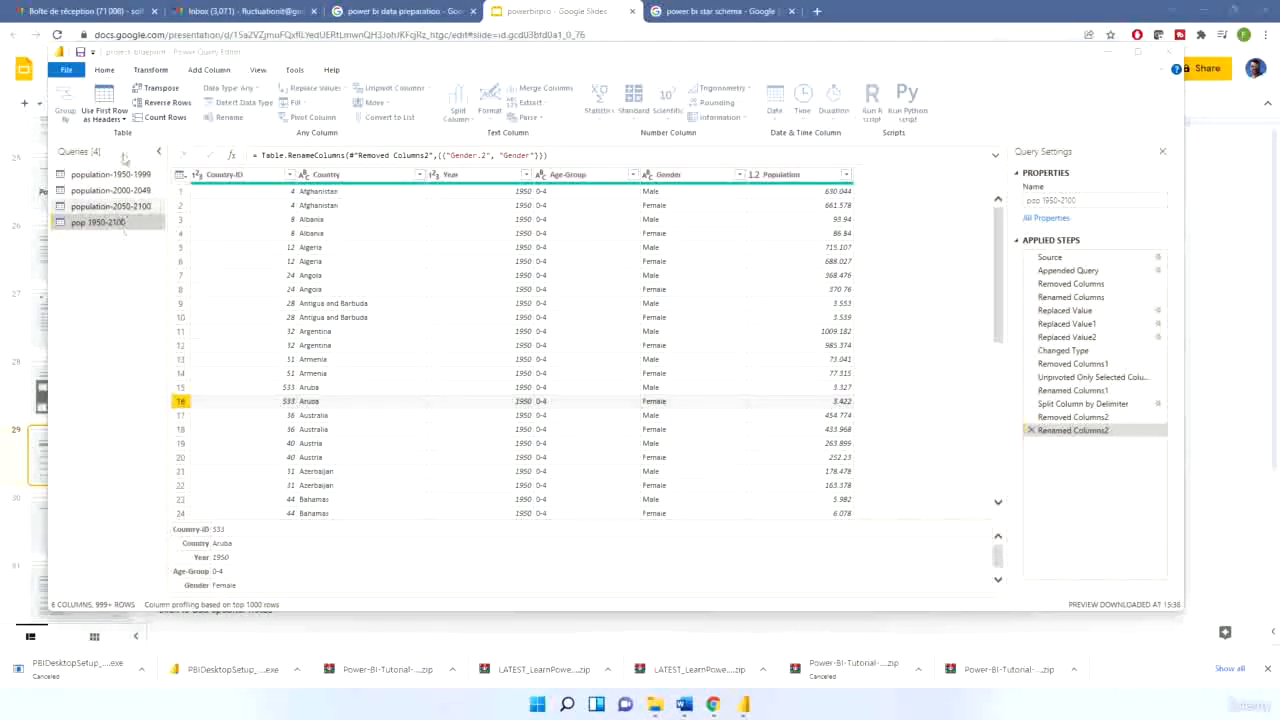
Create a new query that references the pop 1950-2100 query
left_click(149, 70)
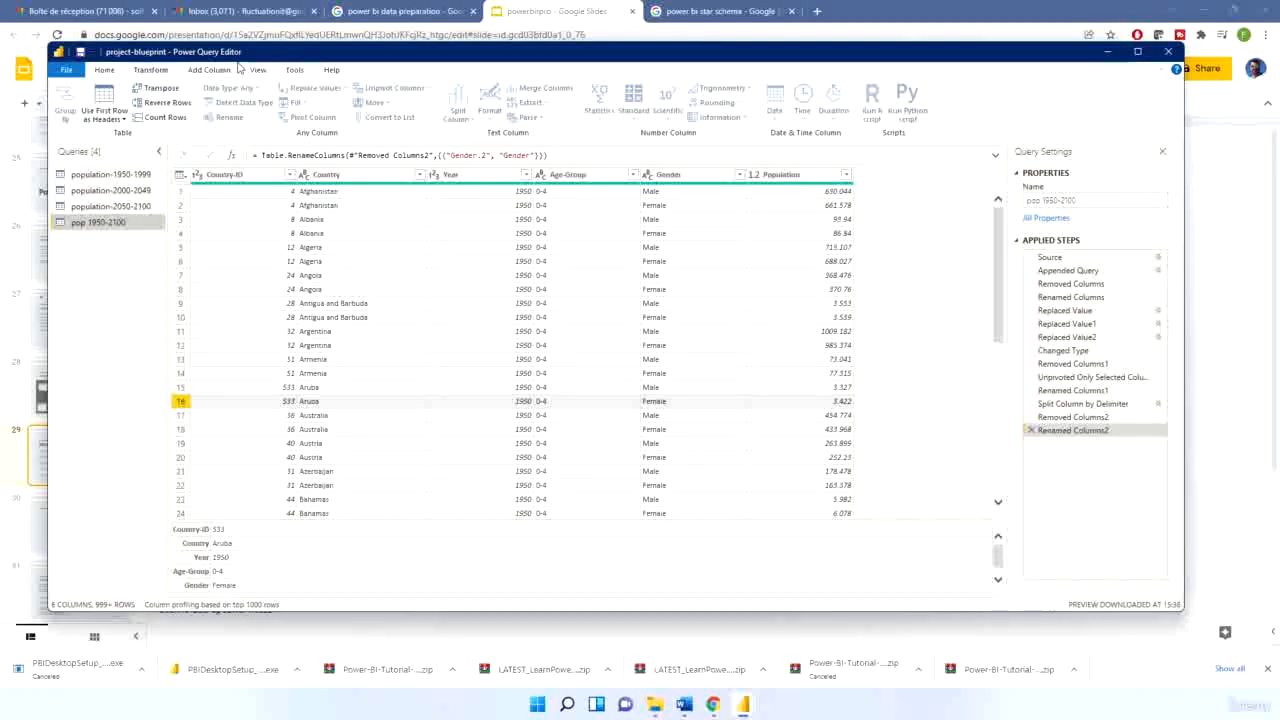
left_click(104, 70)
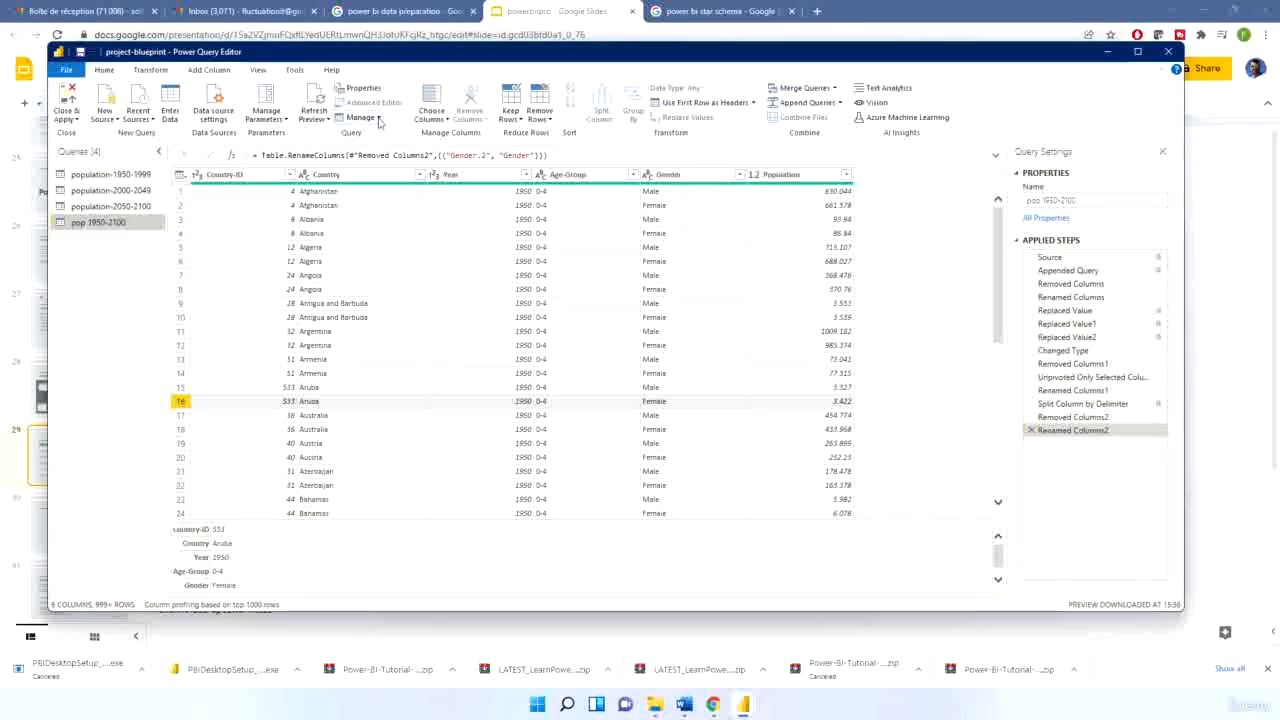
left_click(378, 118)
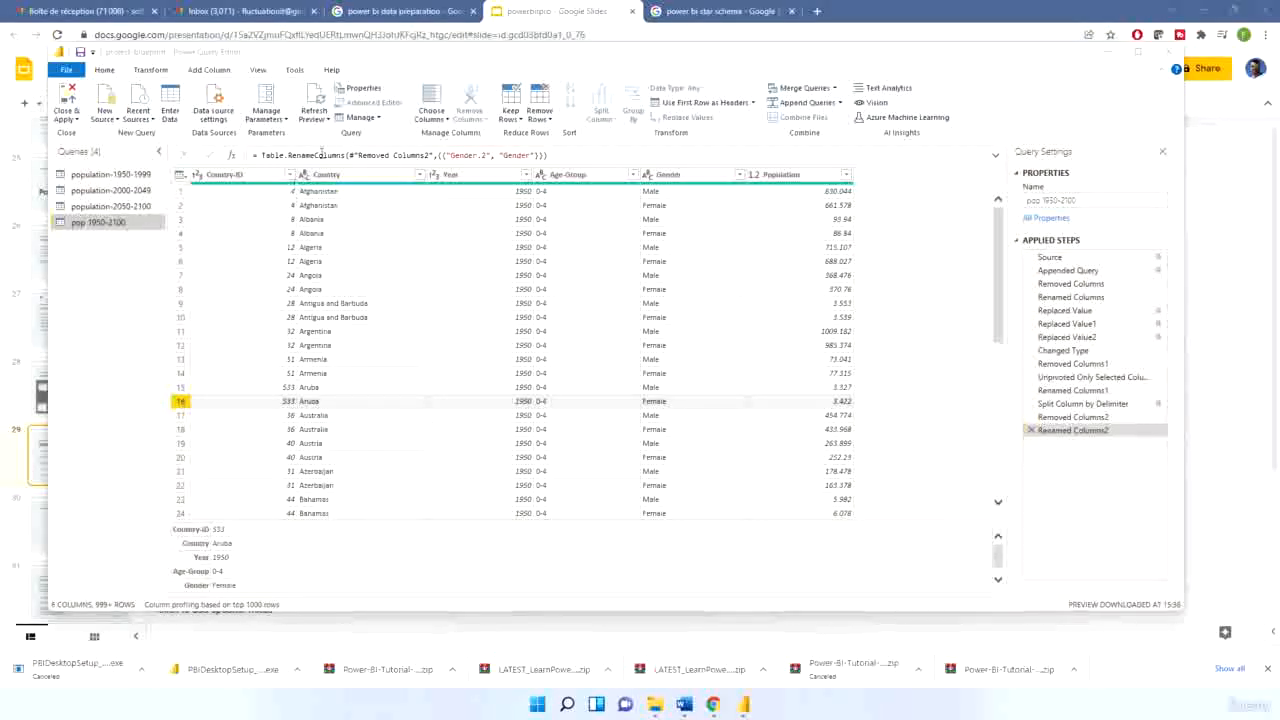
left_click(376, 118)
left_click(376, 118)
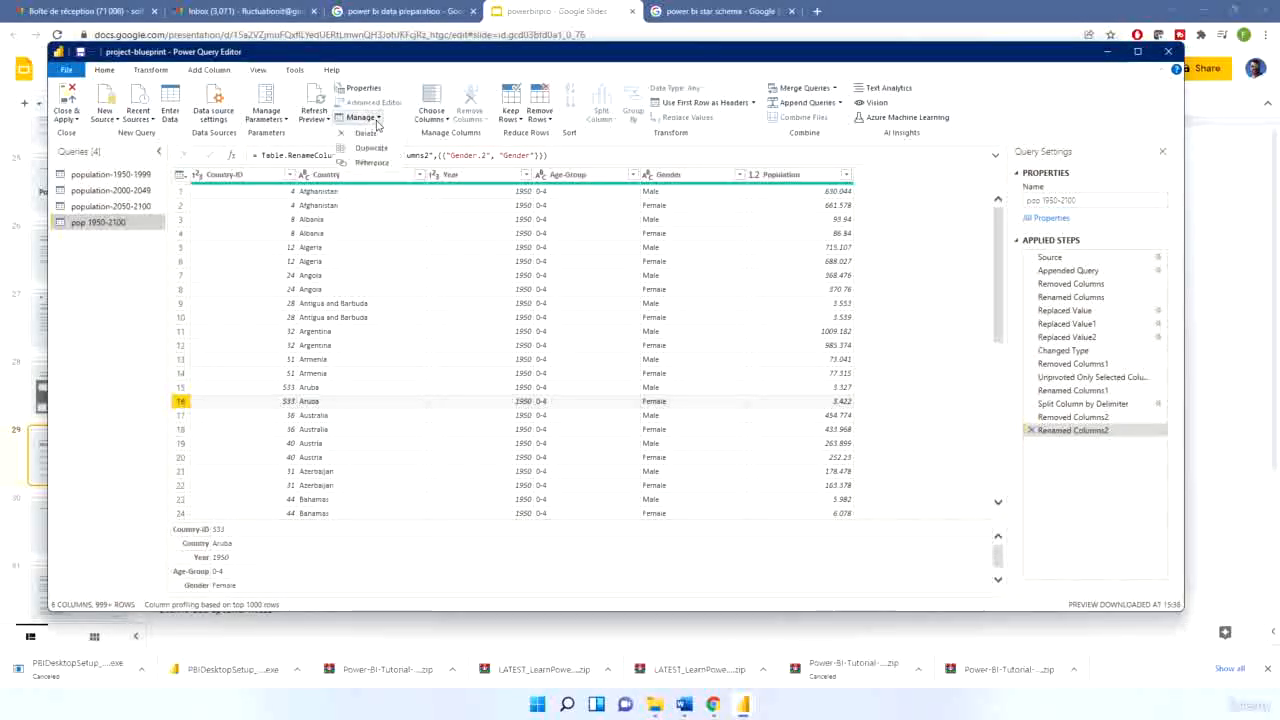
left_click(371, 162)
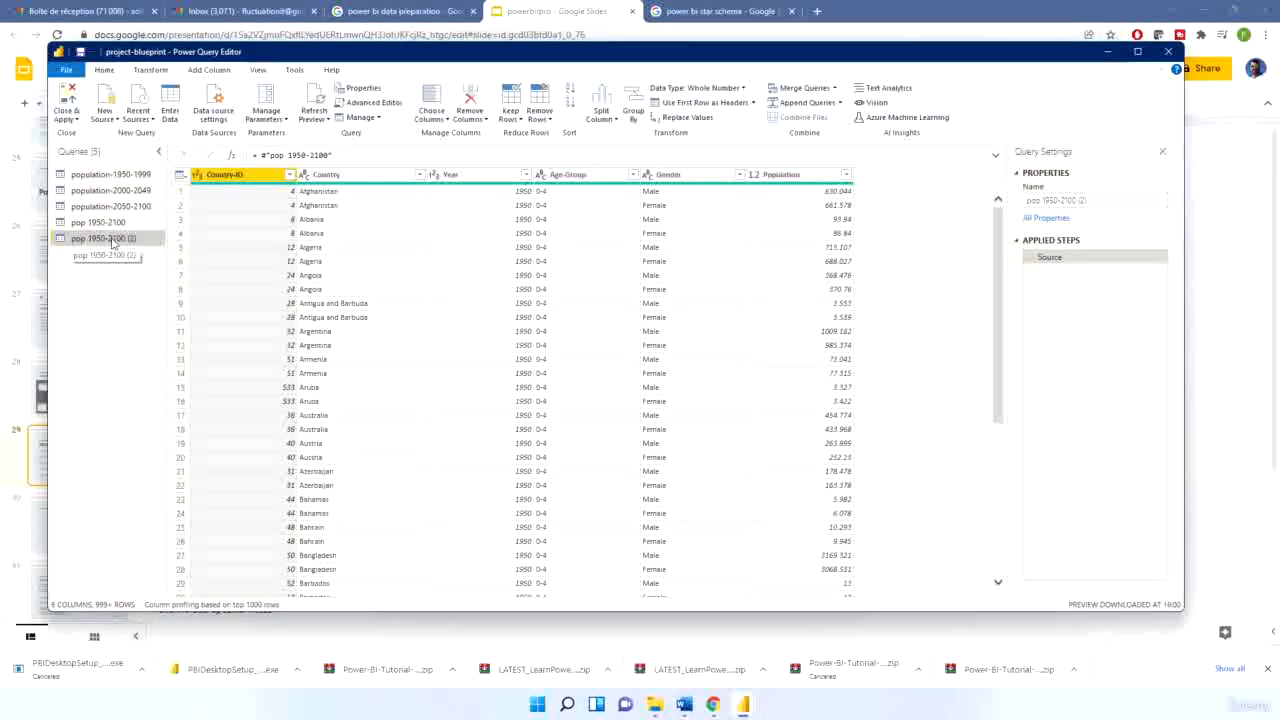
Create a query group named Autres queries and move the pop 1950-2100 (2) query into it
right_click(110, 304)
left_click(168, 361)
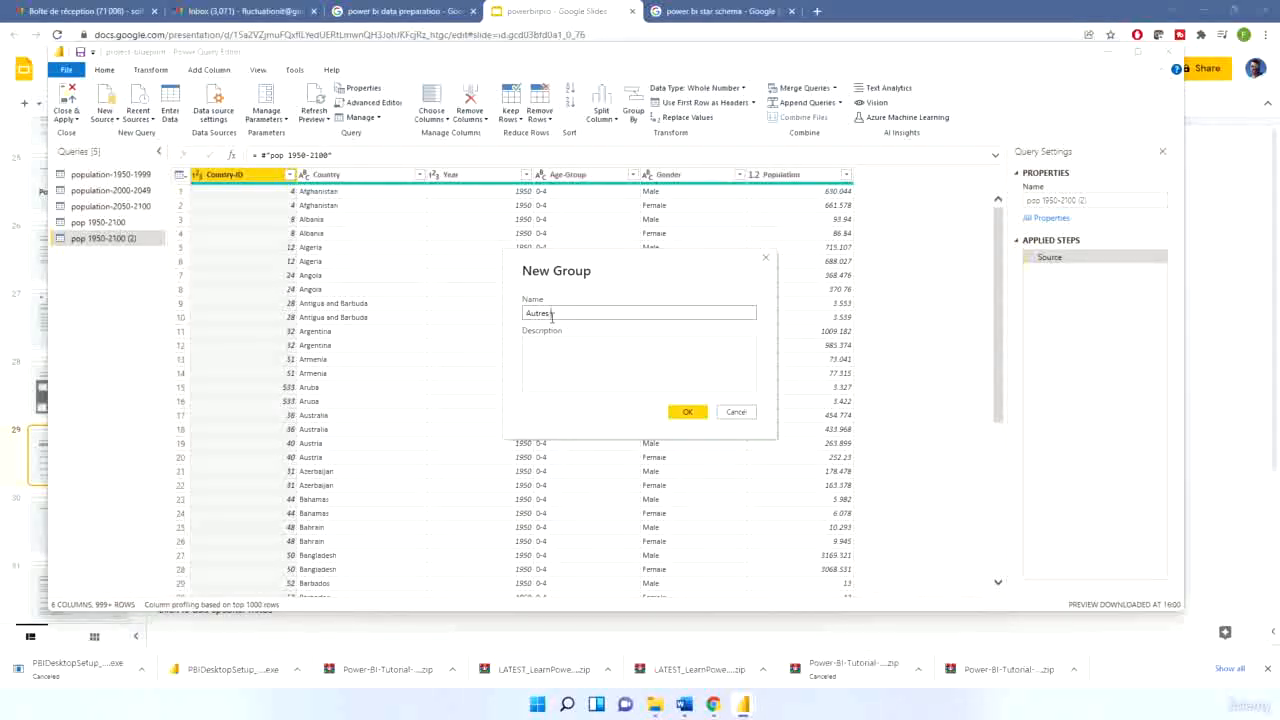
key("Return")
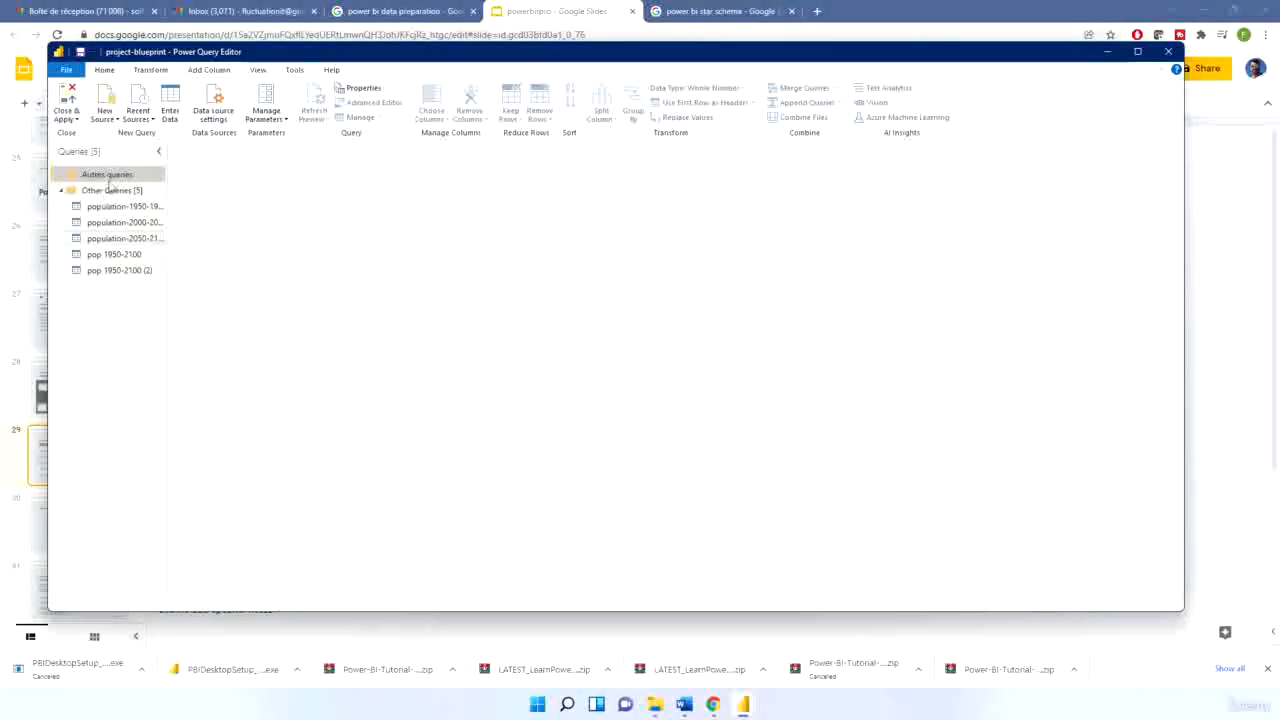
left_click_drag(122, 271, 120, 178)
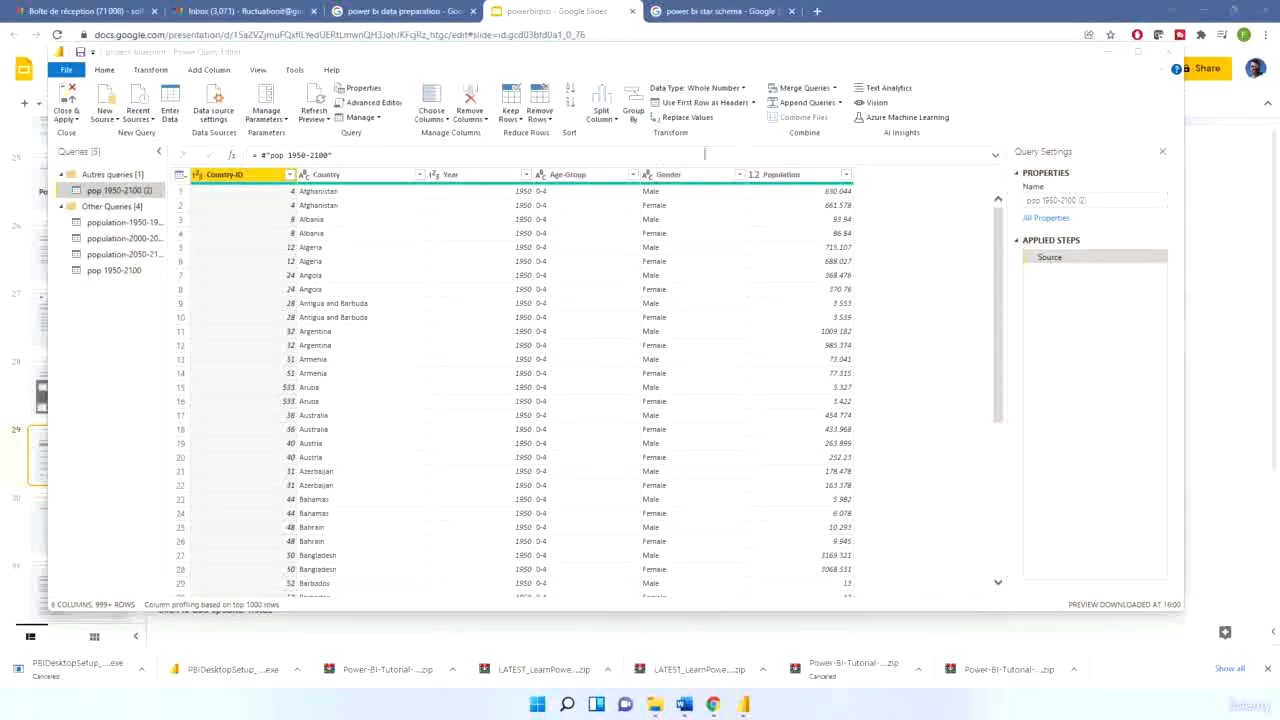
Rename the referenced query pop 1950-2100 (2) to dim region
left_click_drag(1100, 202, 1006, 204)
type("c")
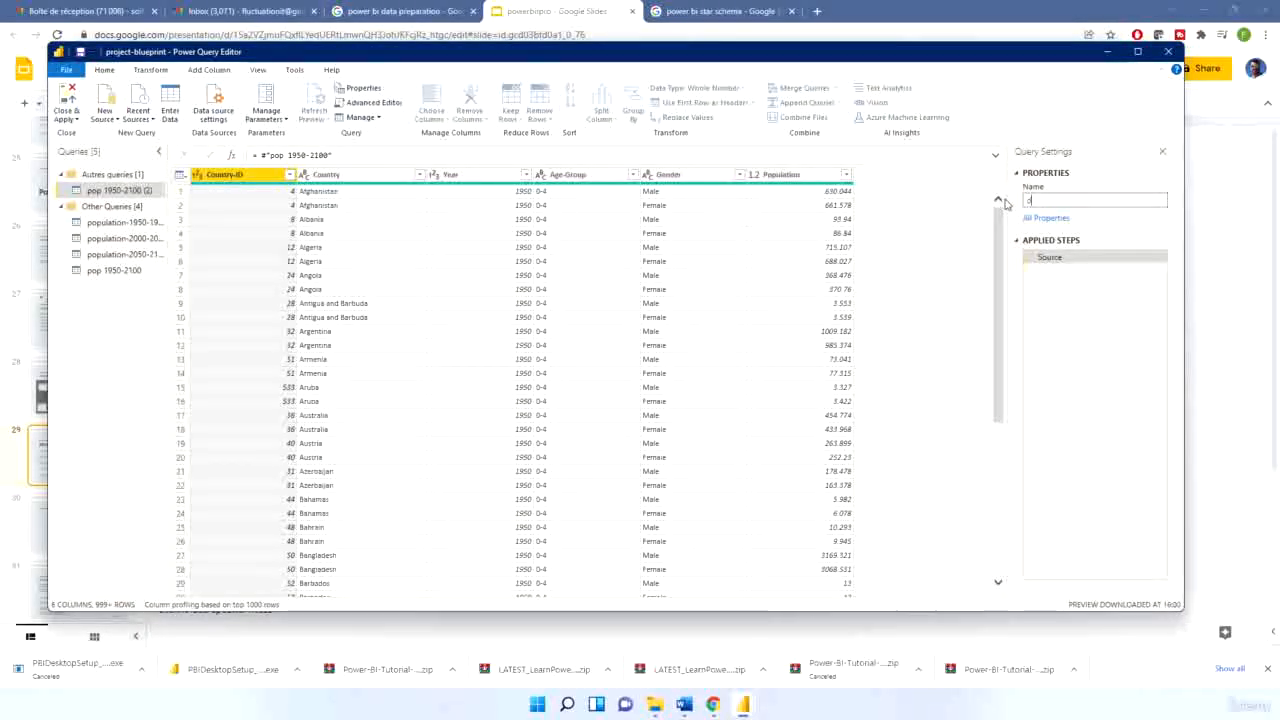
type("im-region")
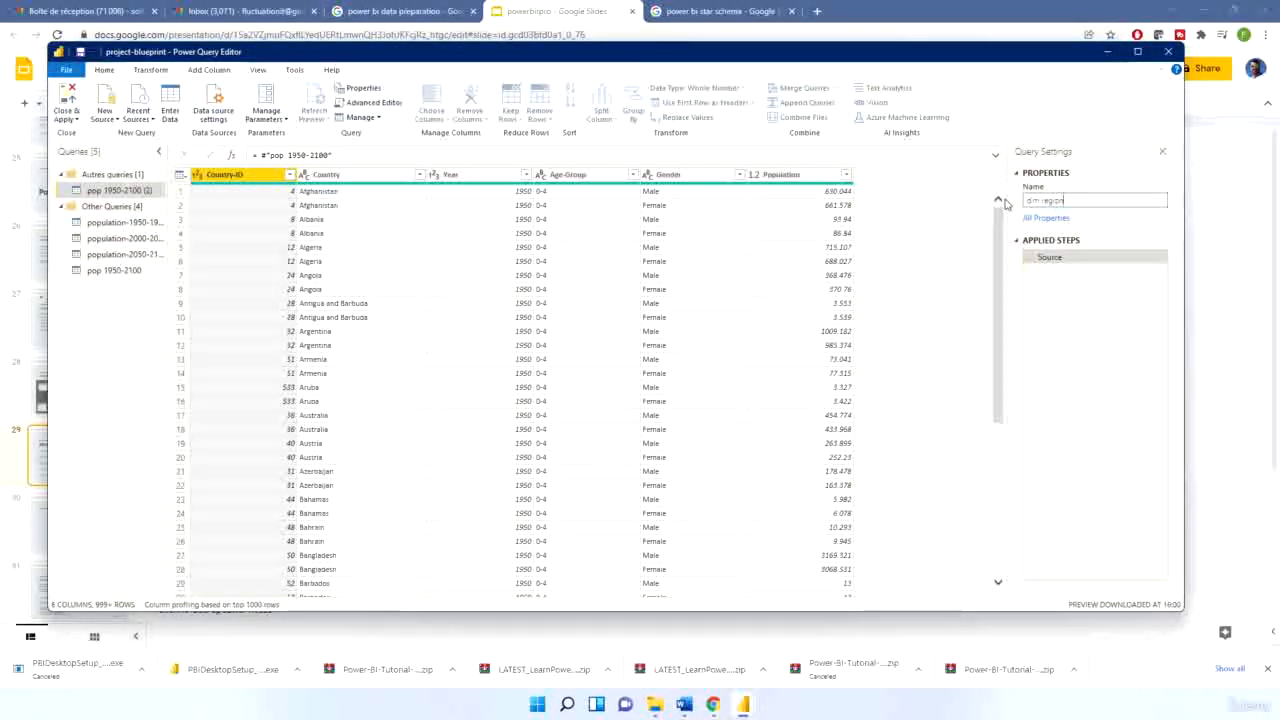
key("Return")
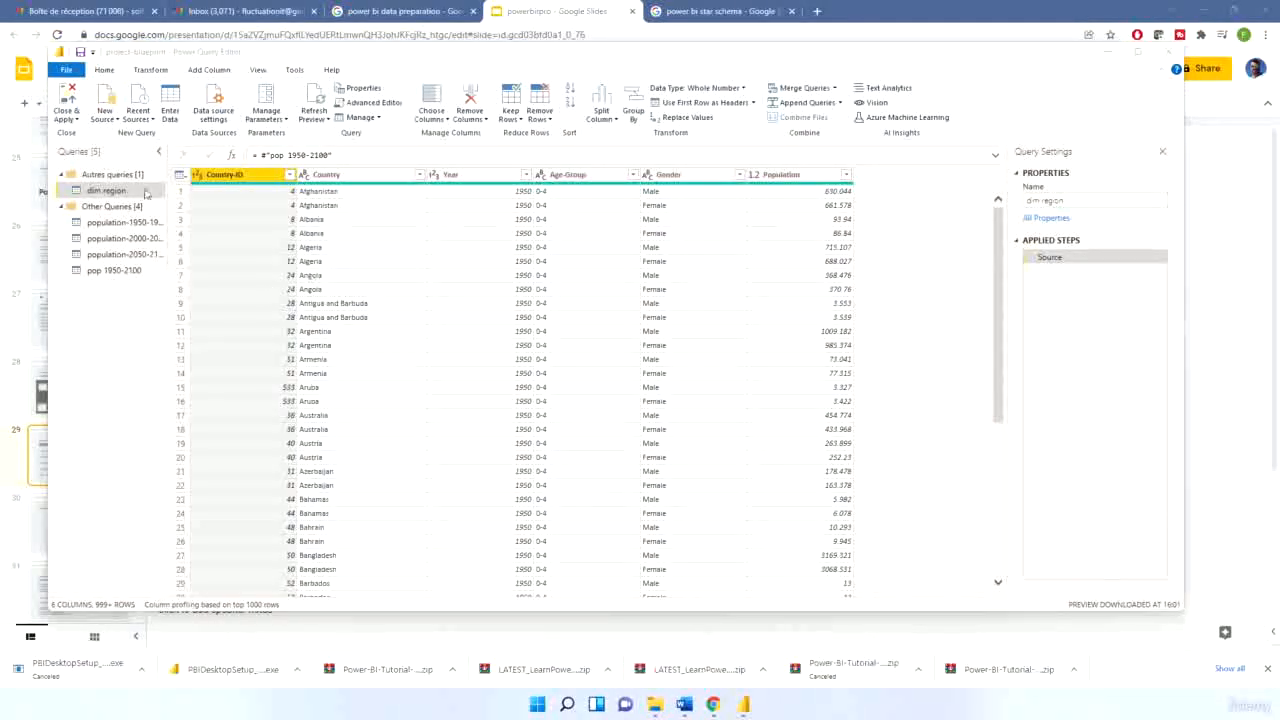
Rename the Autres queries group to Data Model
left_click(86, 175)
right_click(86, 175)
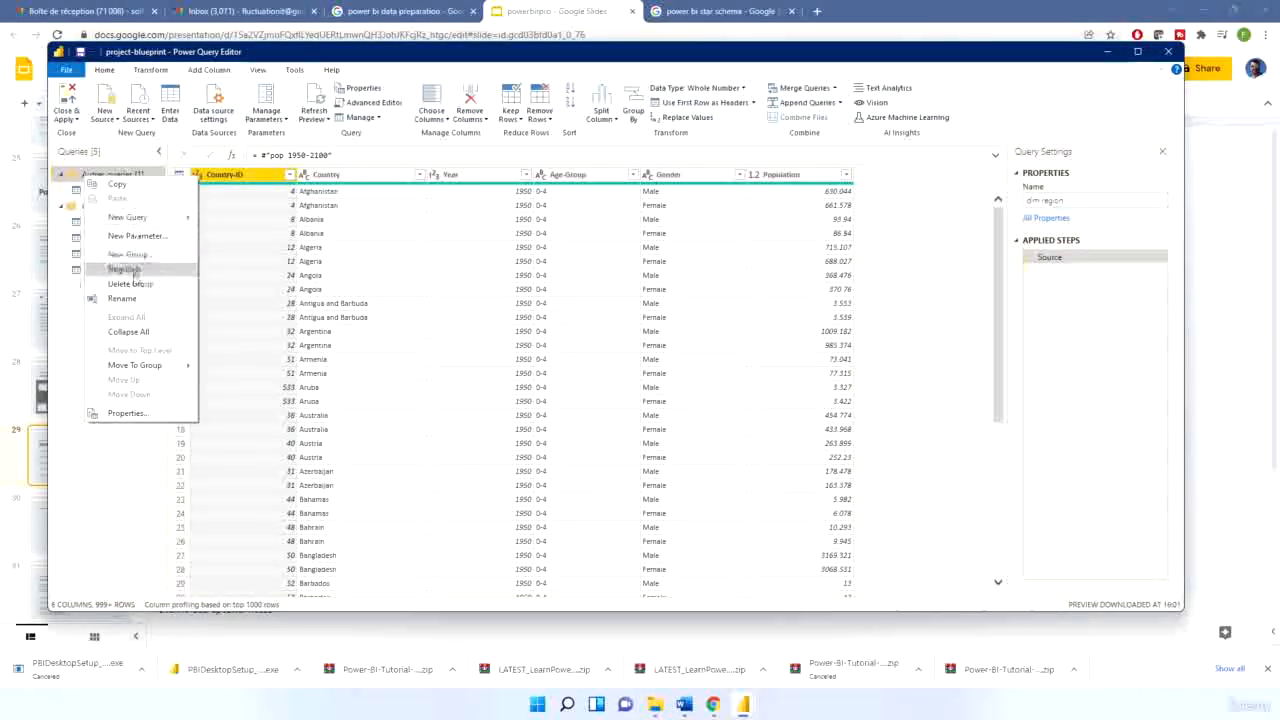
left_click(122, 298)
type("Di")
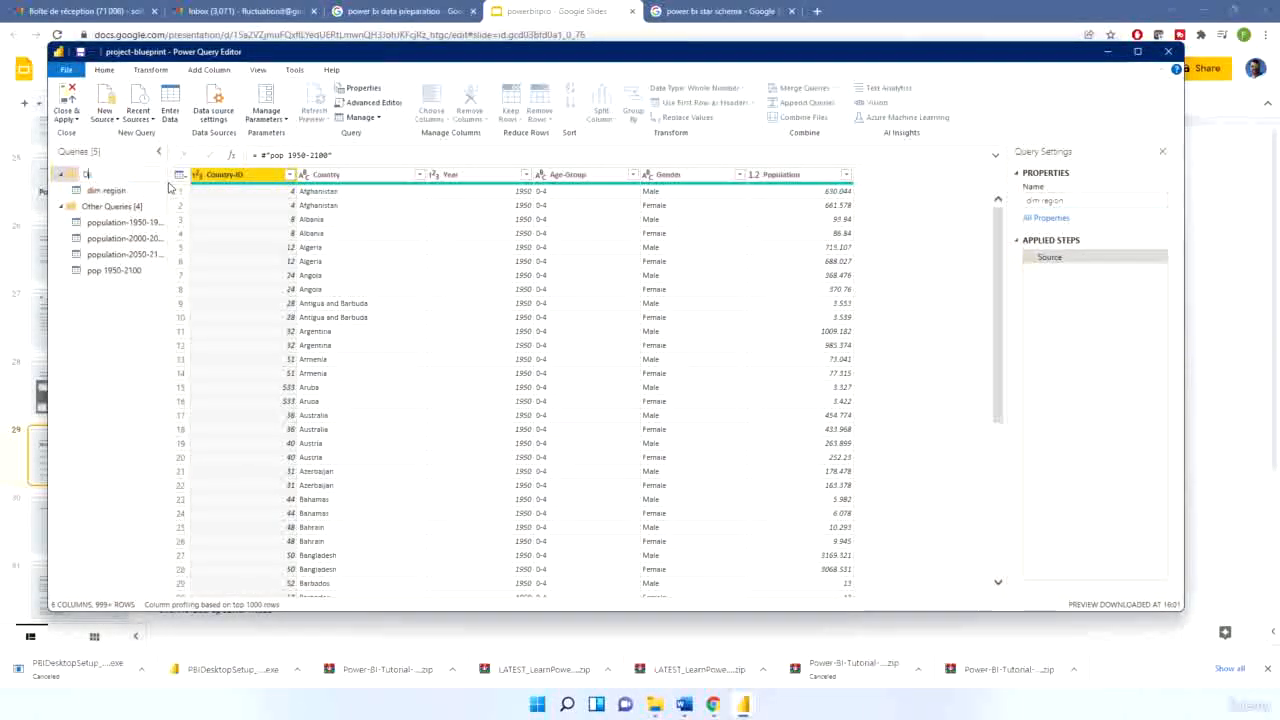
type("ta Model")
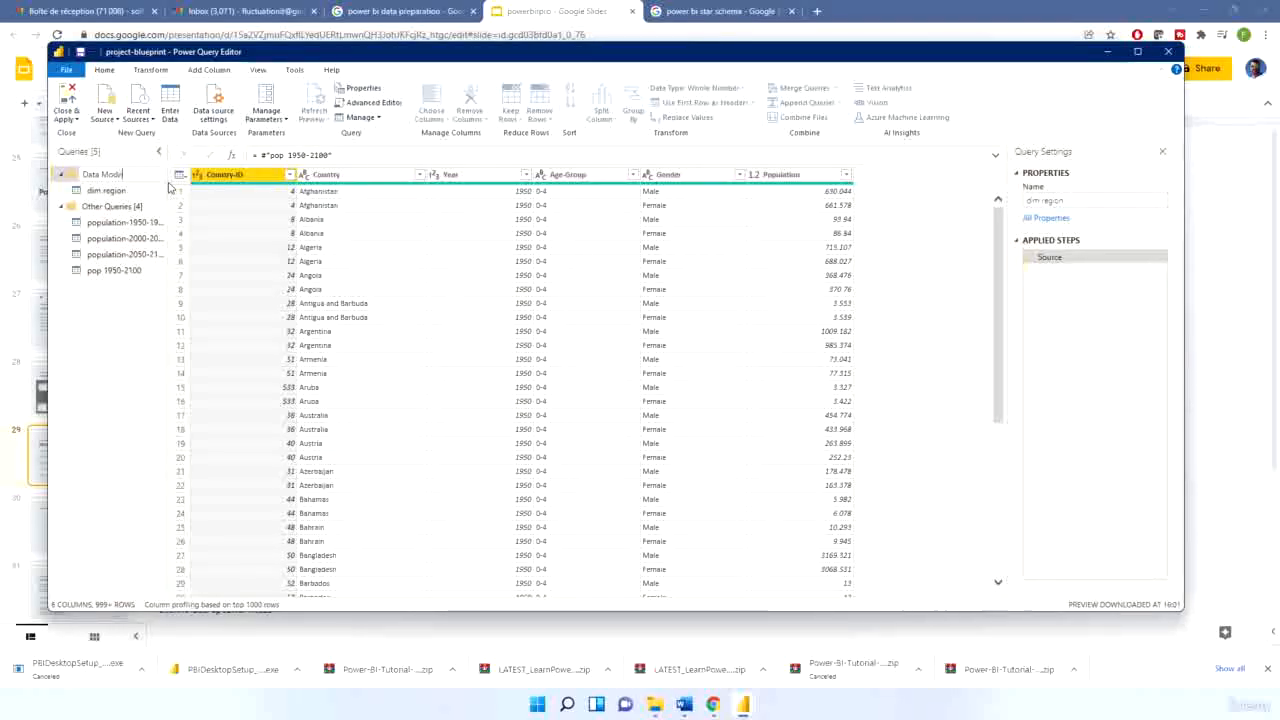
key("Return")
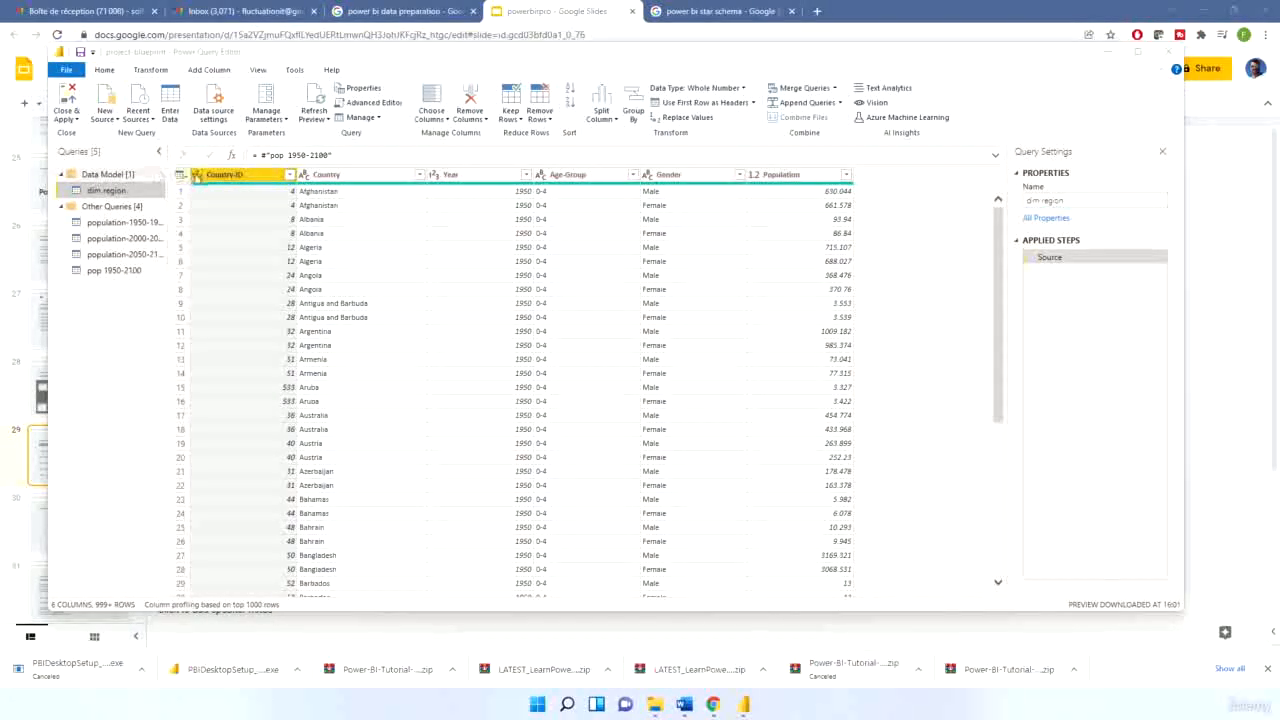
Duplicate the pop 1950-2100 query
left_click(118, 274)
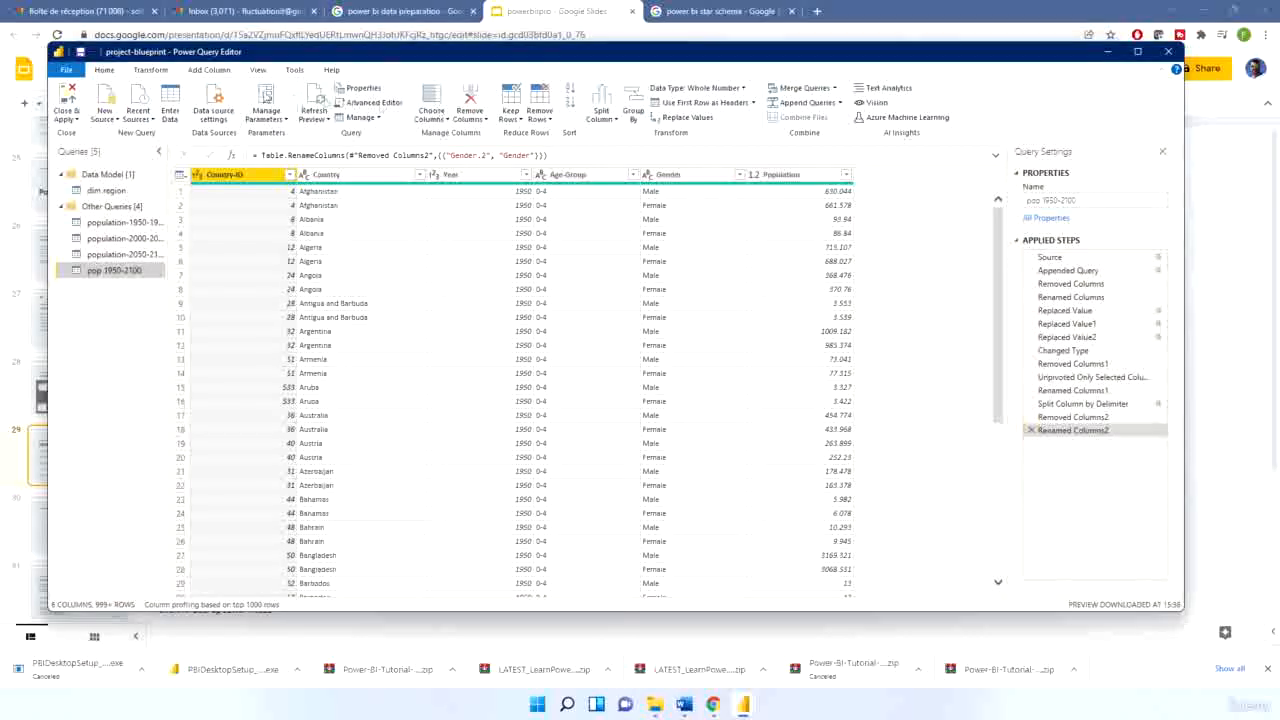
left_click(375, 119)
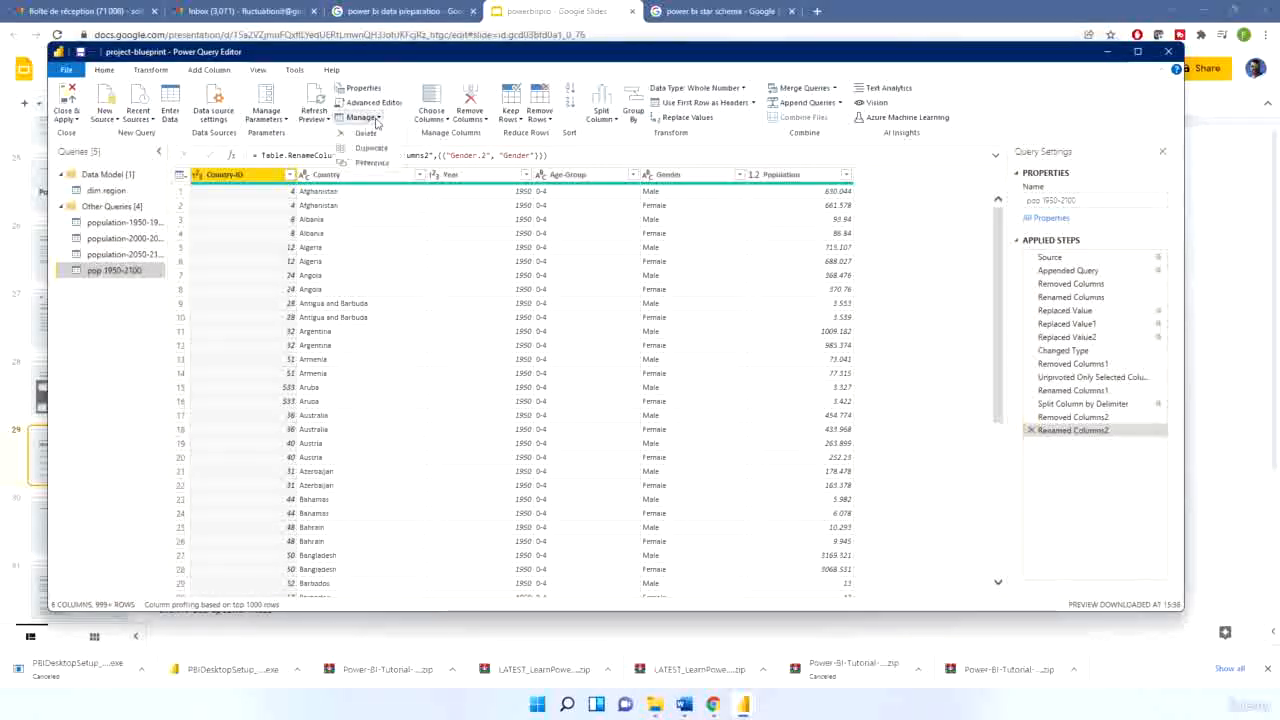
left_click(374, 161)
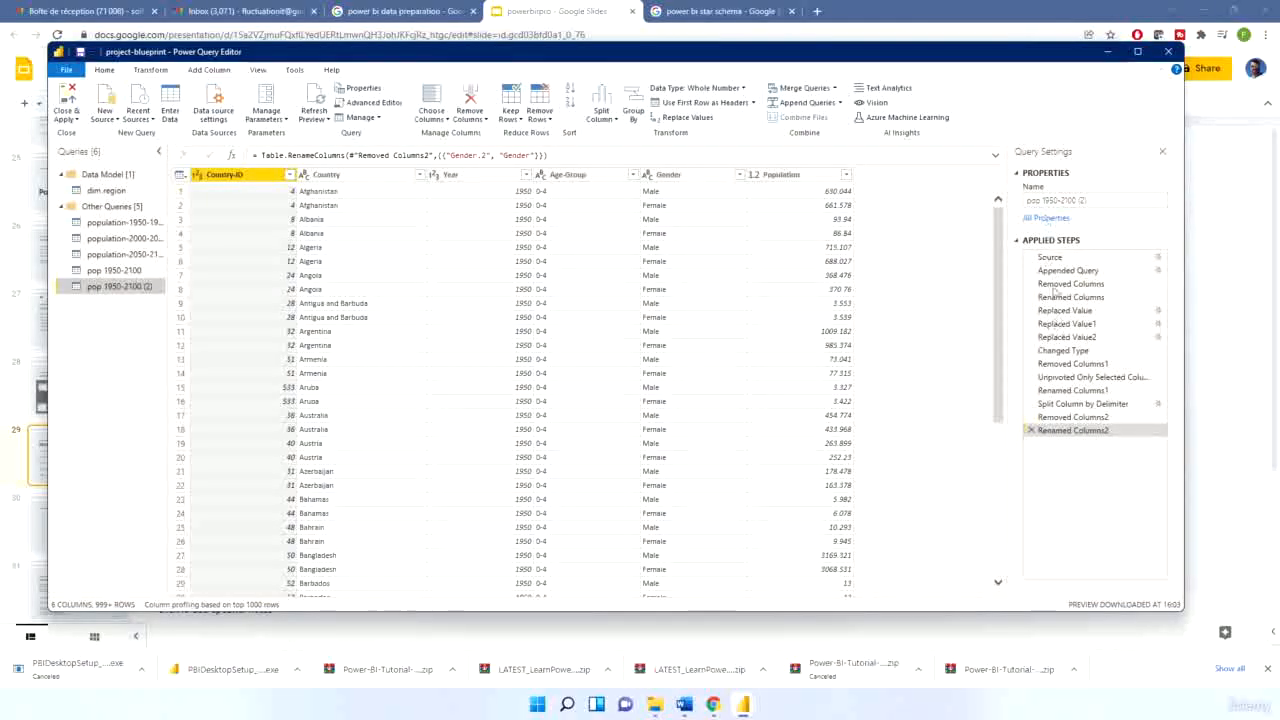
Delete the duplicated query pop 1950-2100 (2) from the Other Queries group
left_click(107, 273)
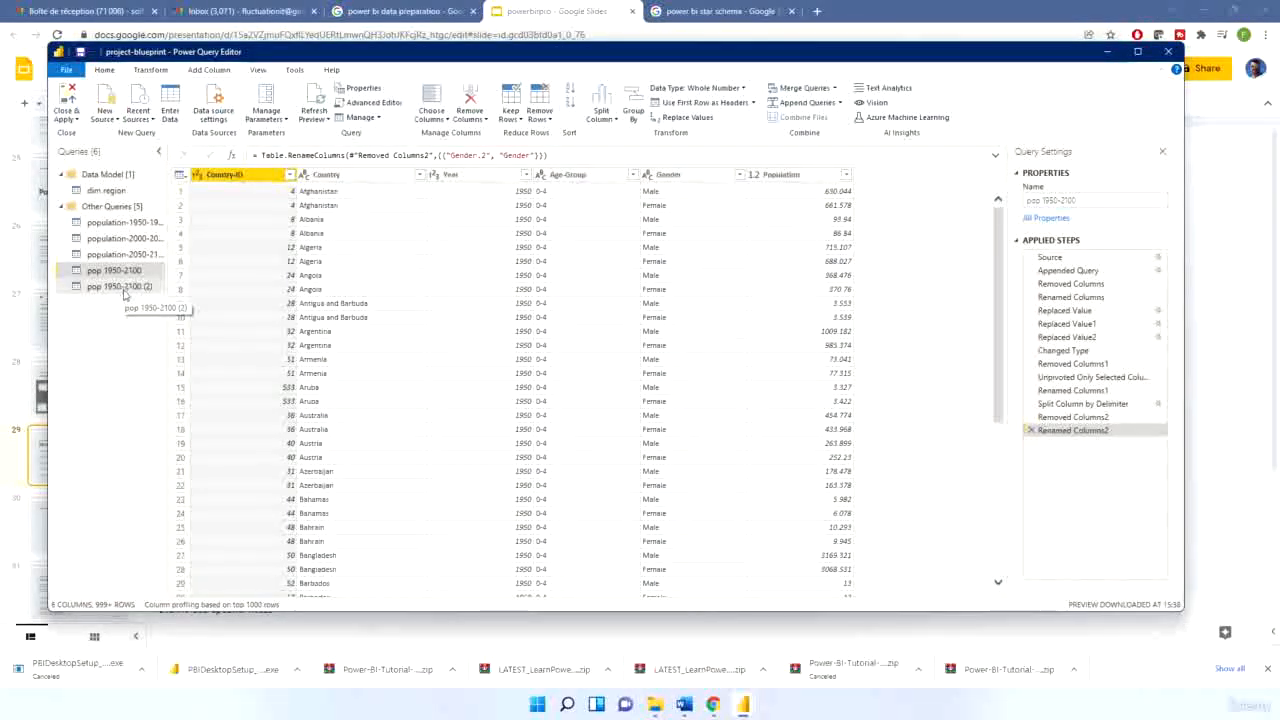
left_click(127, 289)
right_click(130, 294)
left_click(158, 330)
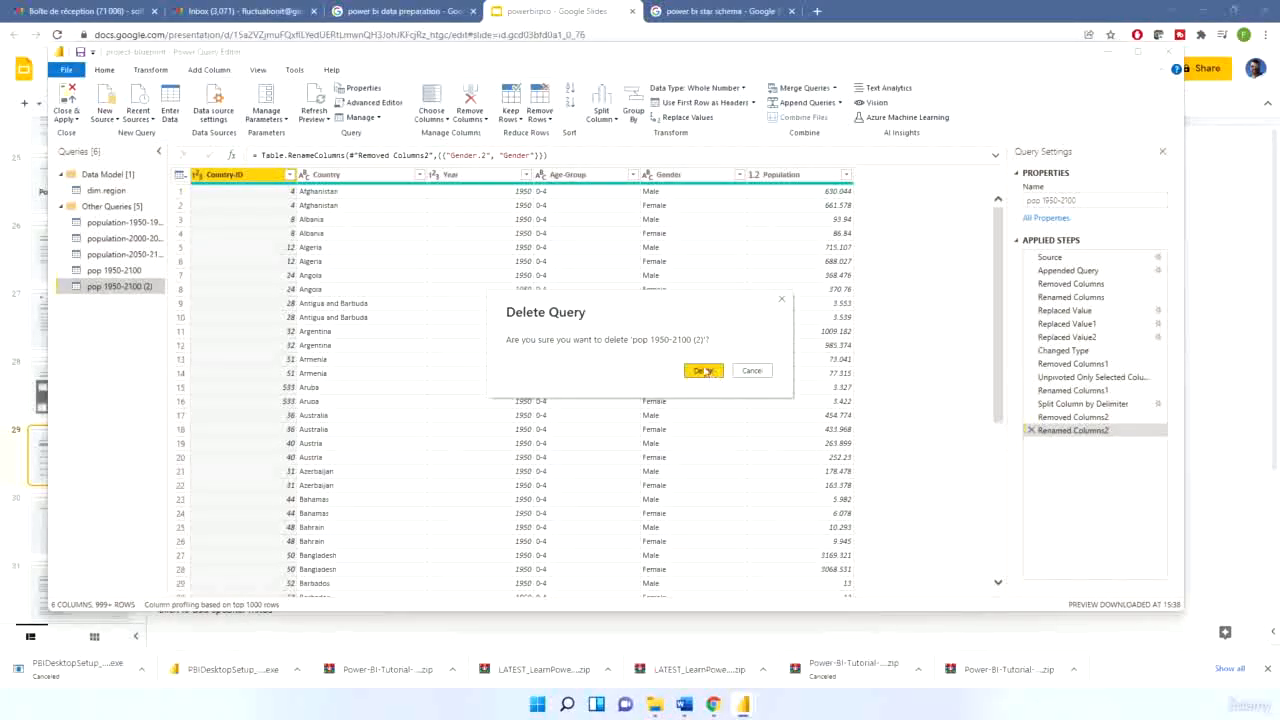
left_click(703, 371)
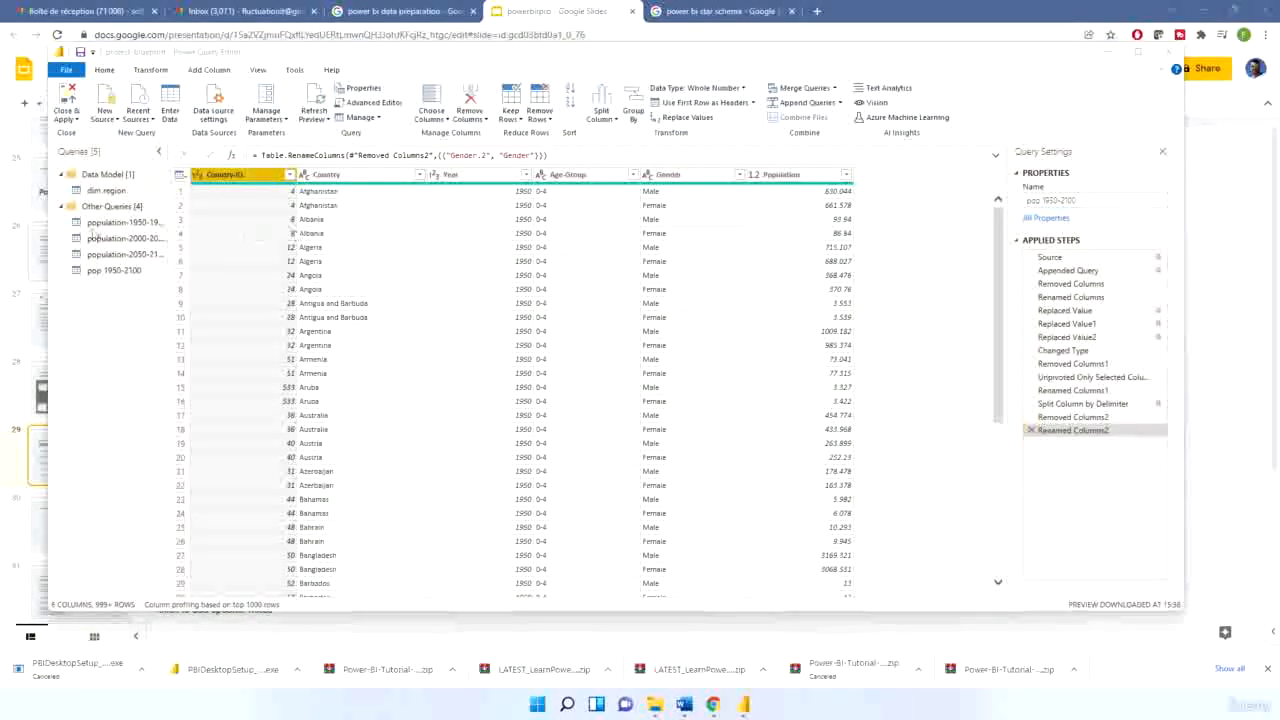
Remove the Year, Age-Group, Gender and Population columns from the pop 1950-2100 query
left_click(467, 183)
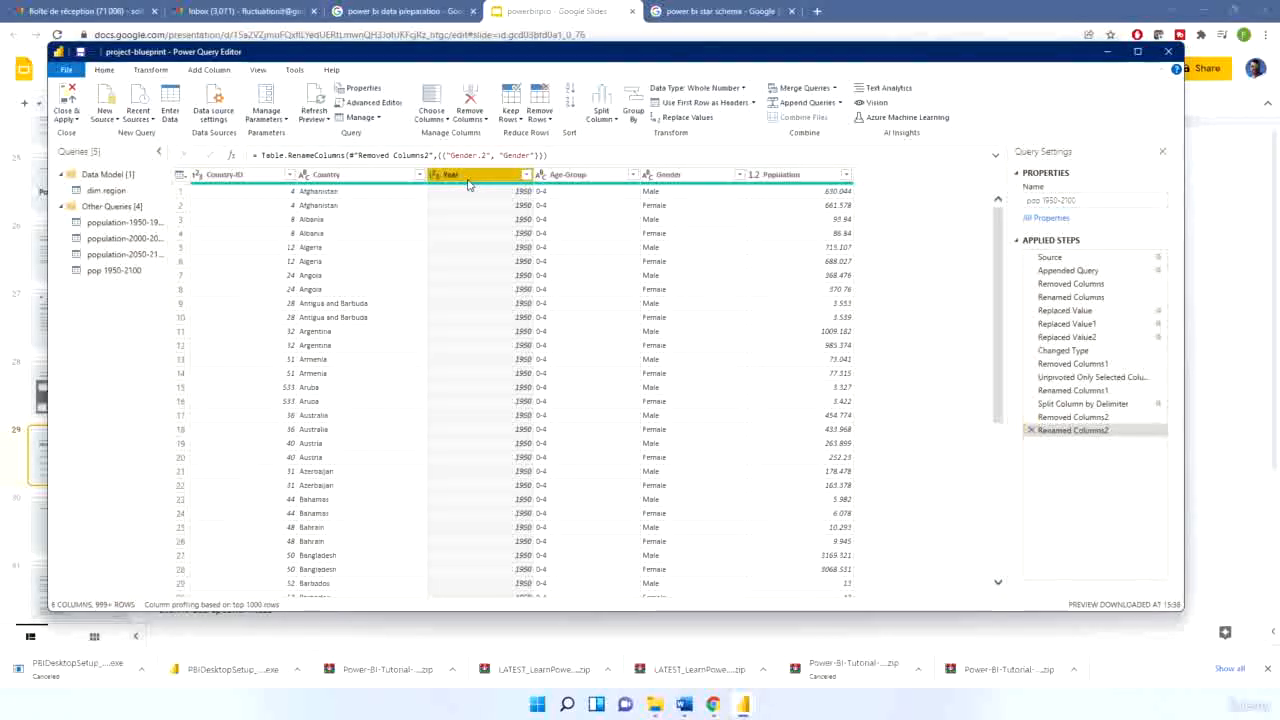
key("shift+Right")
key("shift+Right")
key("shift+Right")
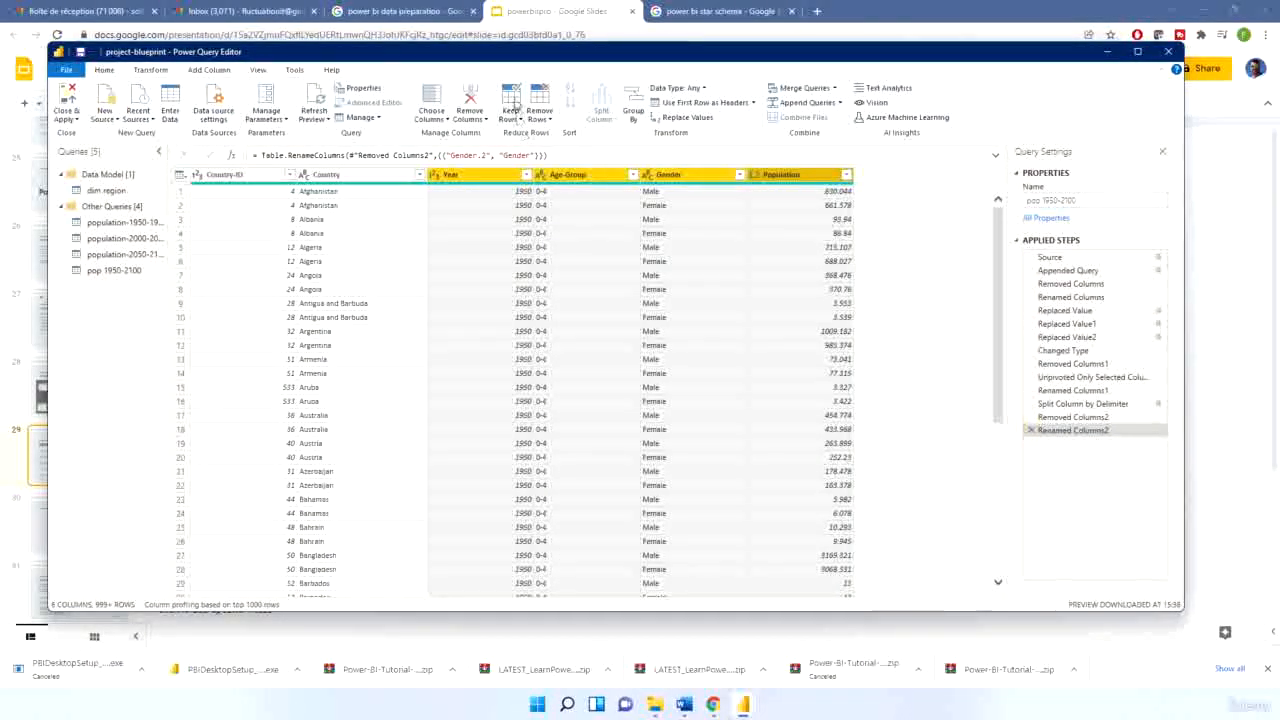
left_click(483, 119)
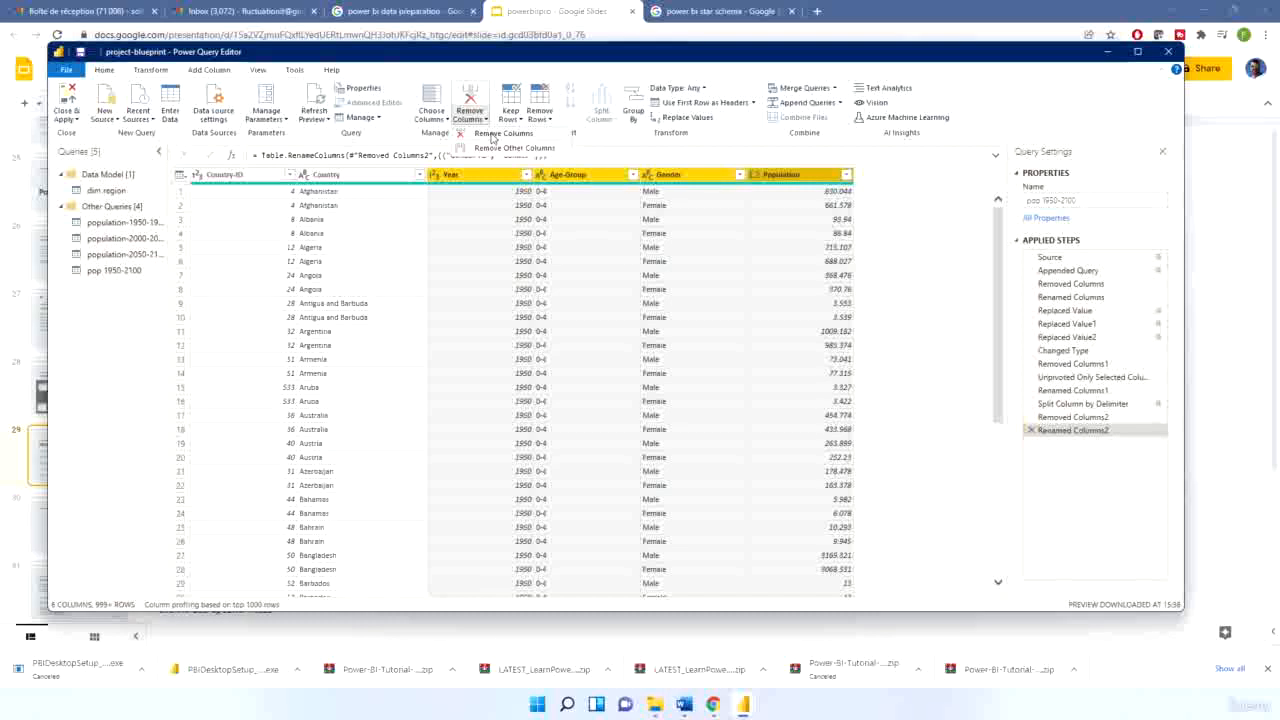
left_click(491, 135)
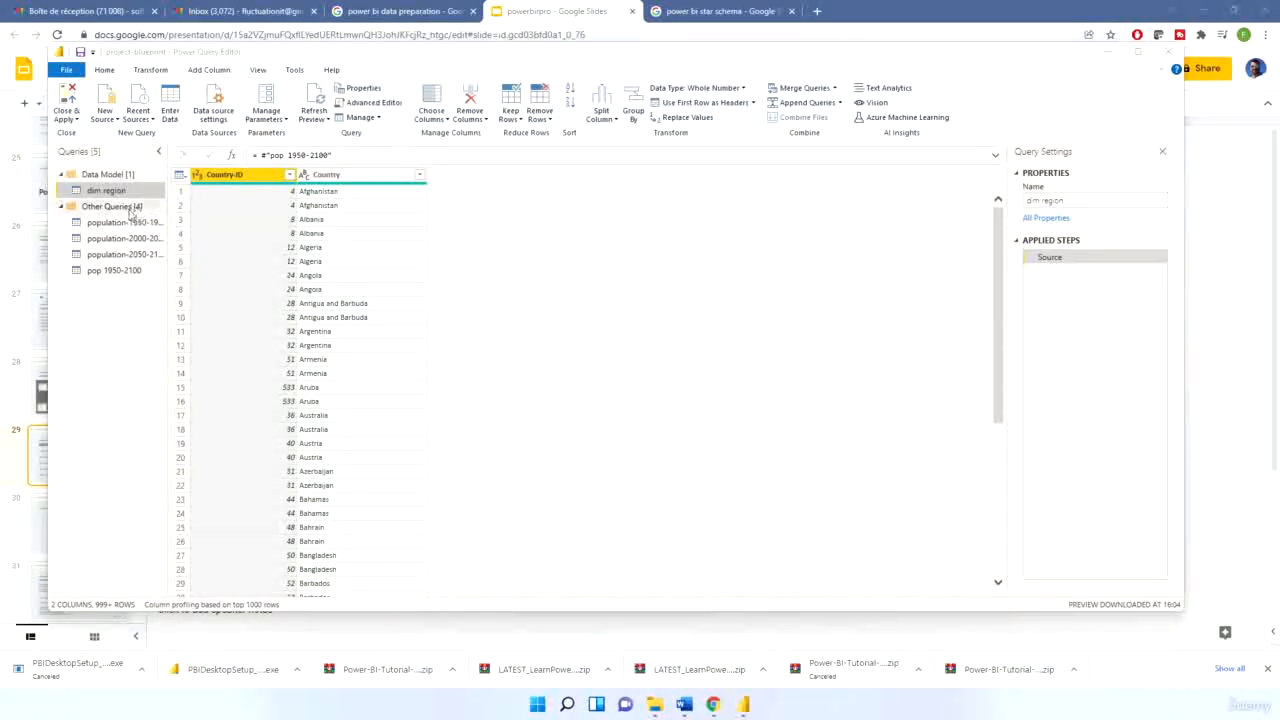
Remove duplicate rows from the dim region query based on the Country column
left_click(116, 271)
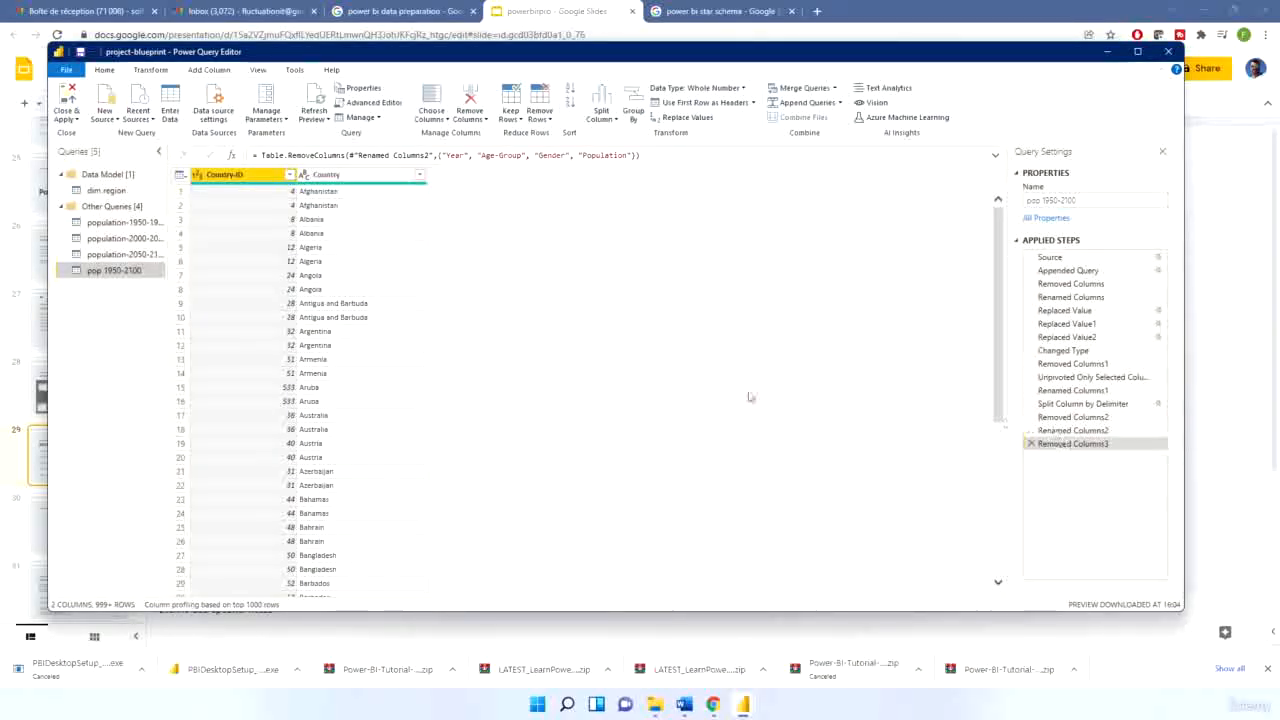
left_click(112, 192)
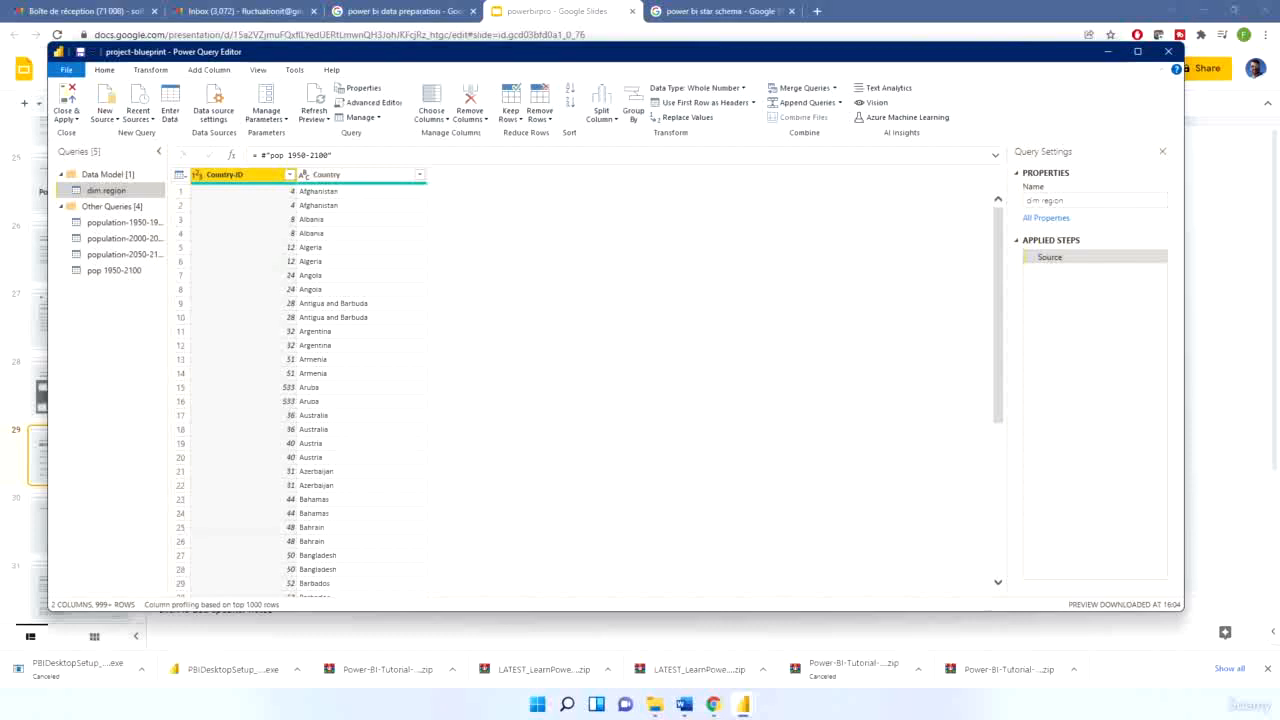
left_click(362, 117)
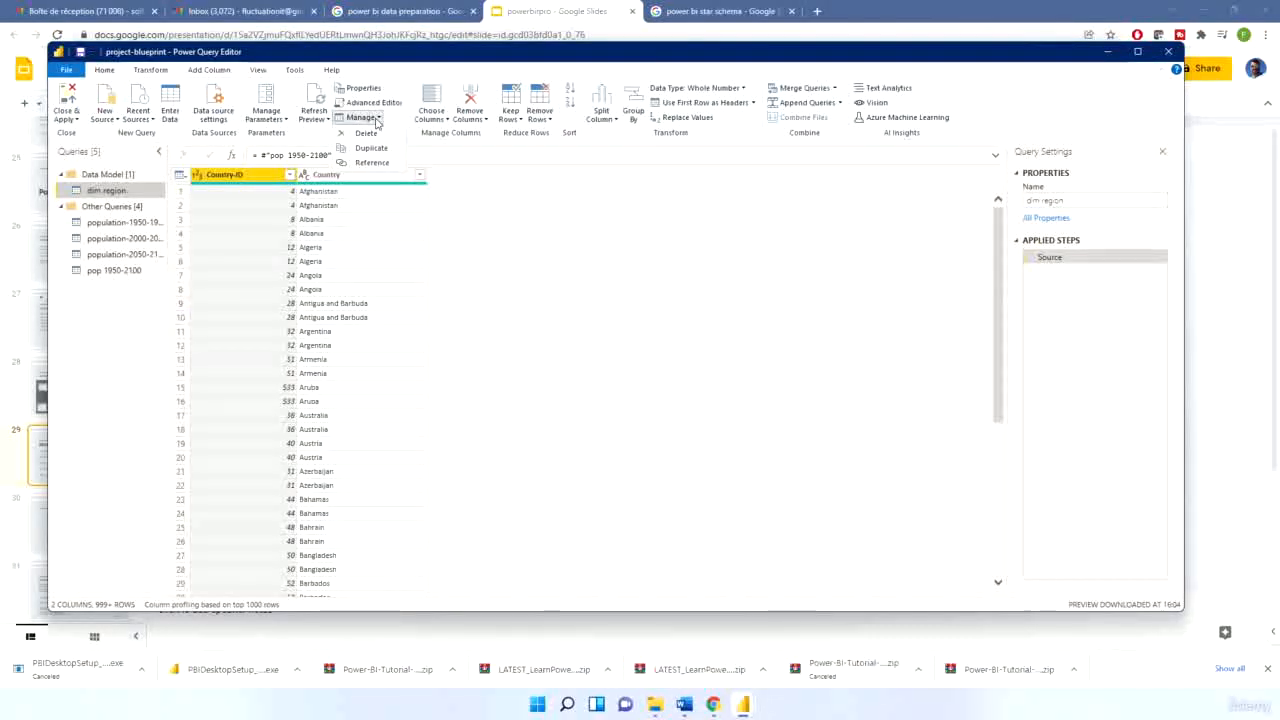
left_click(546, 280)
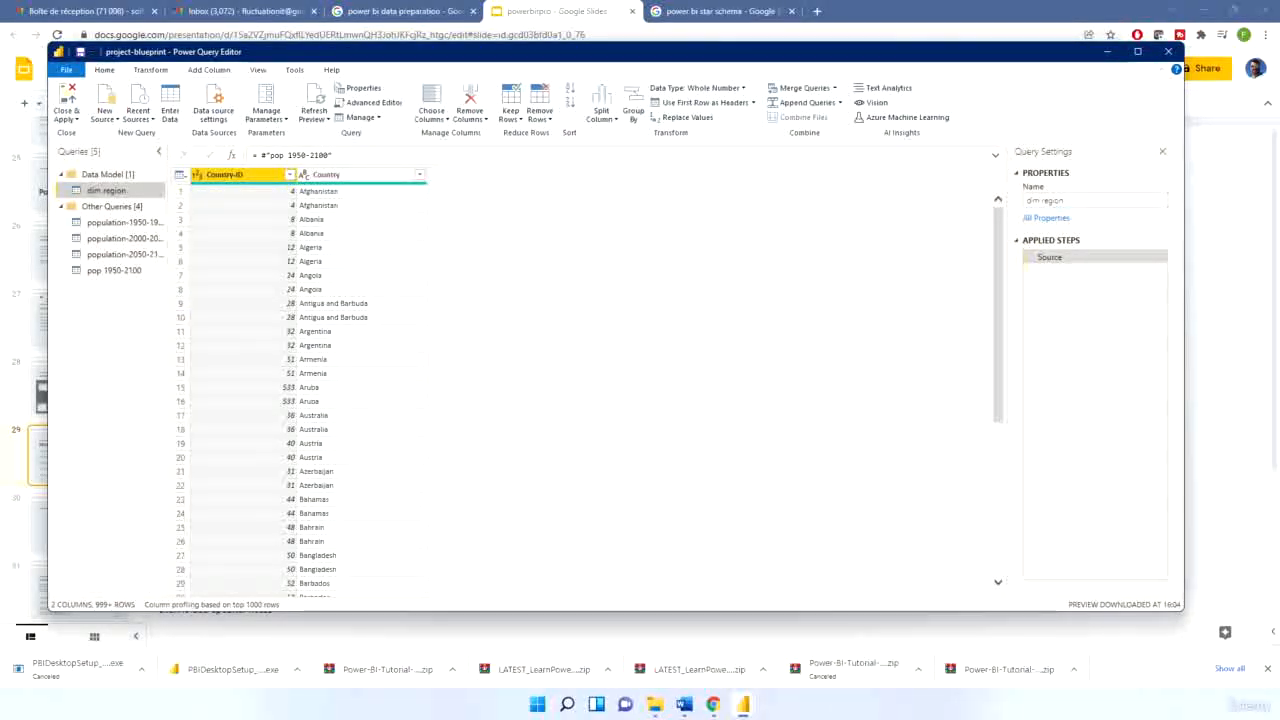
left_click(365, 182)
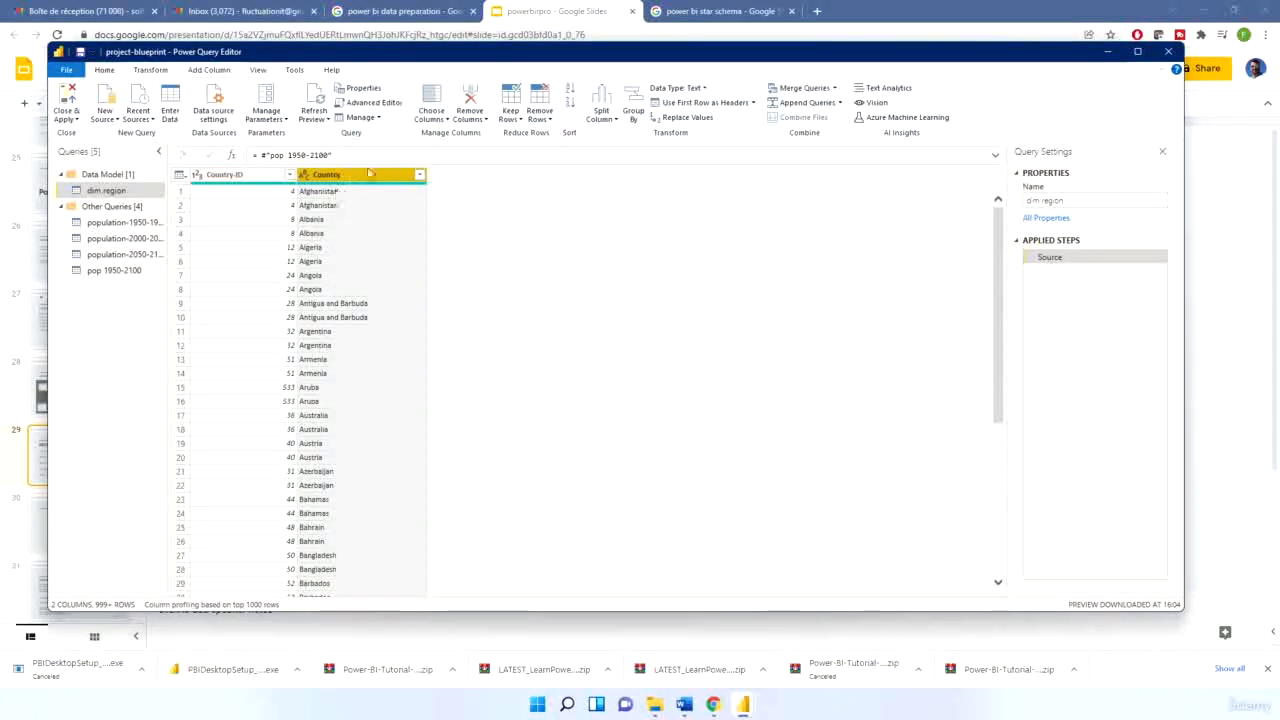
left_click(485, 119)
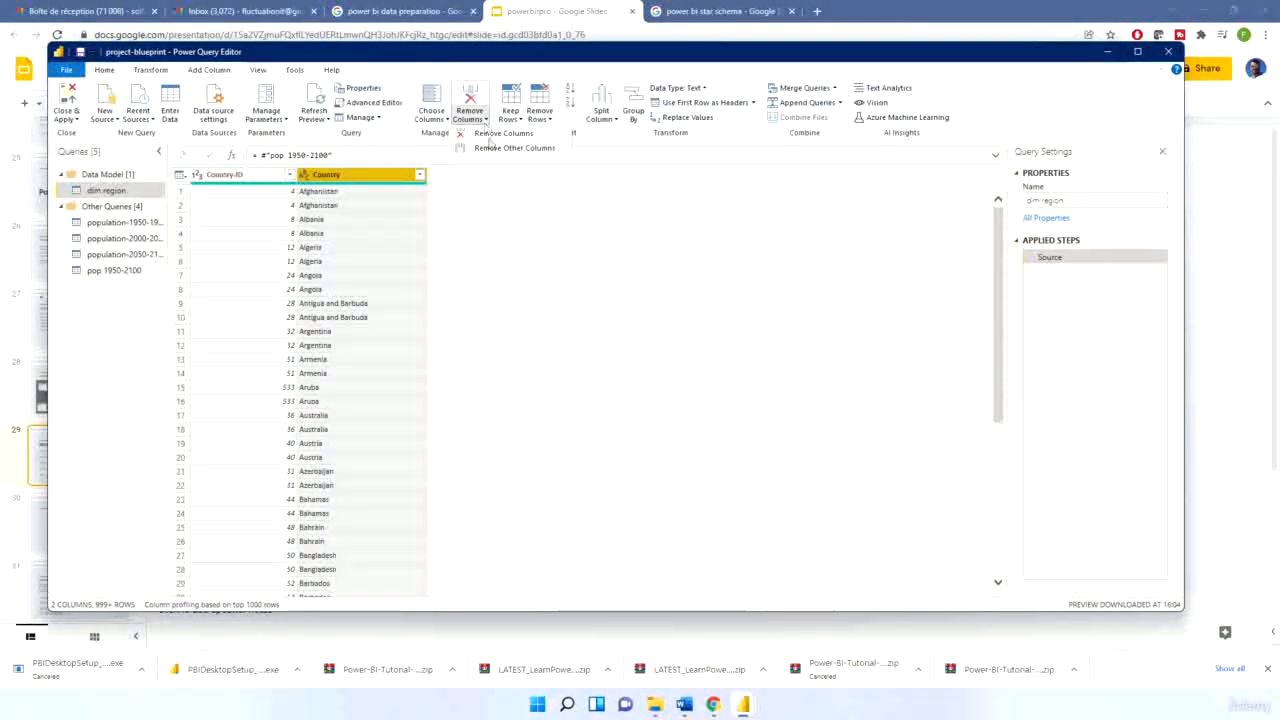
left_click(537, 289)
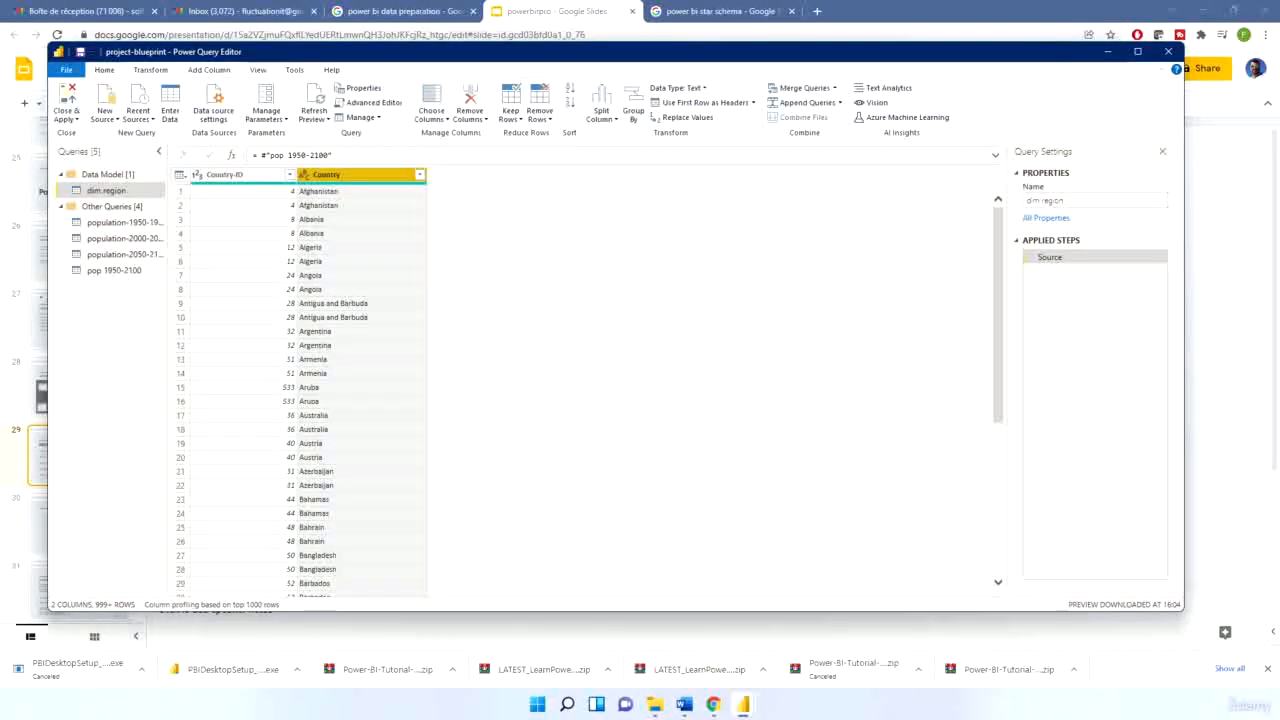
right_click(343, 176)
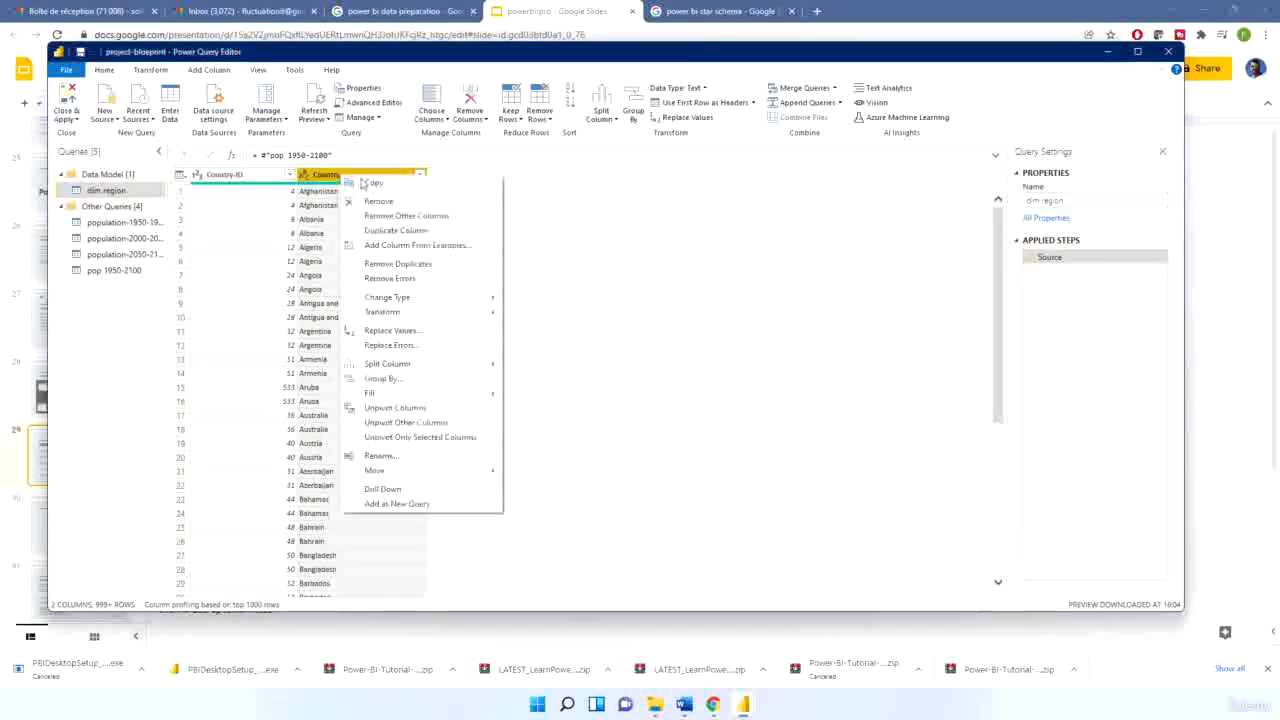
left_click(403, 264)
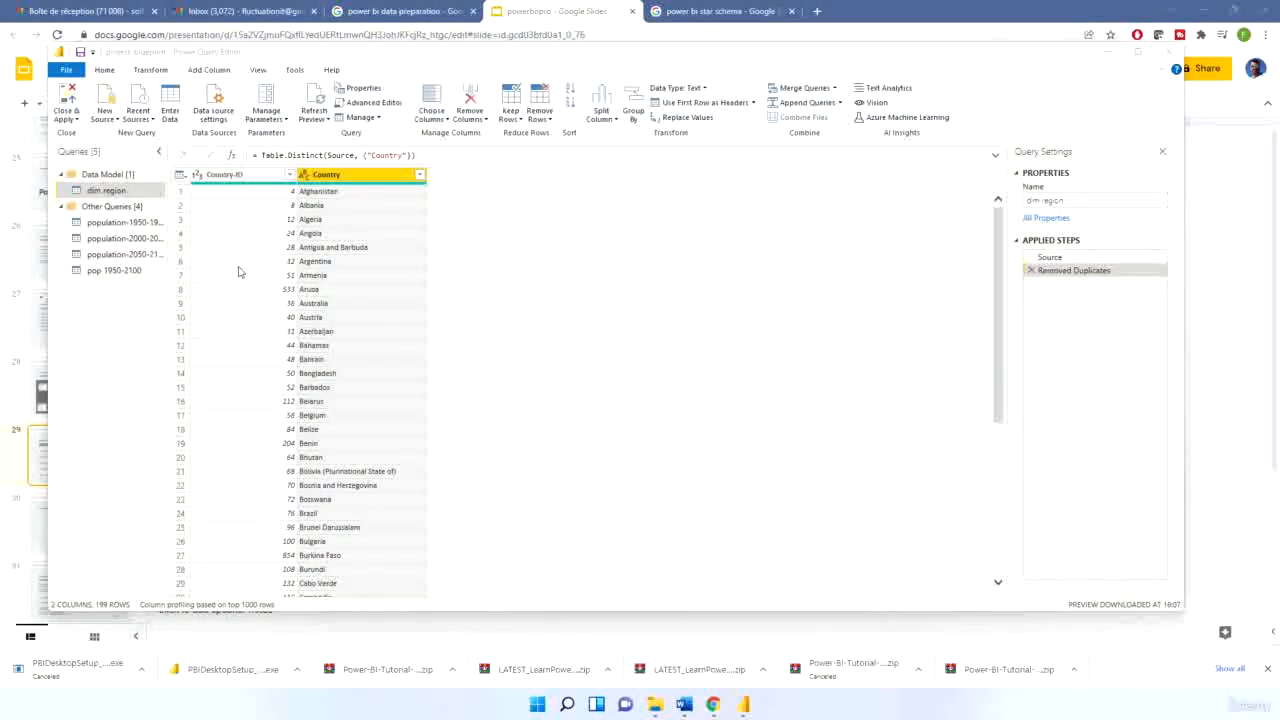
Start a new Text/CSV source and select the file codes-country-region.txt in the query editor folder
left_click(117, 124)
left_click(116, 120)
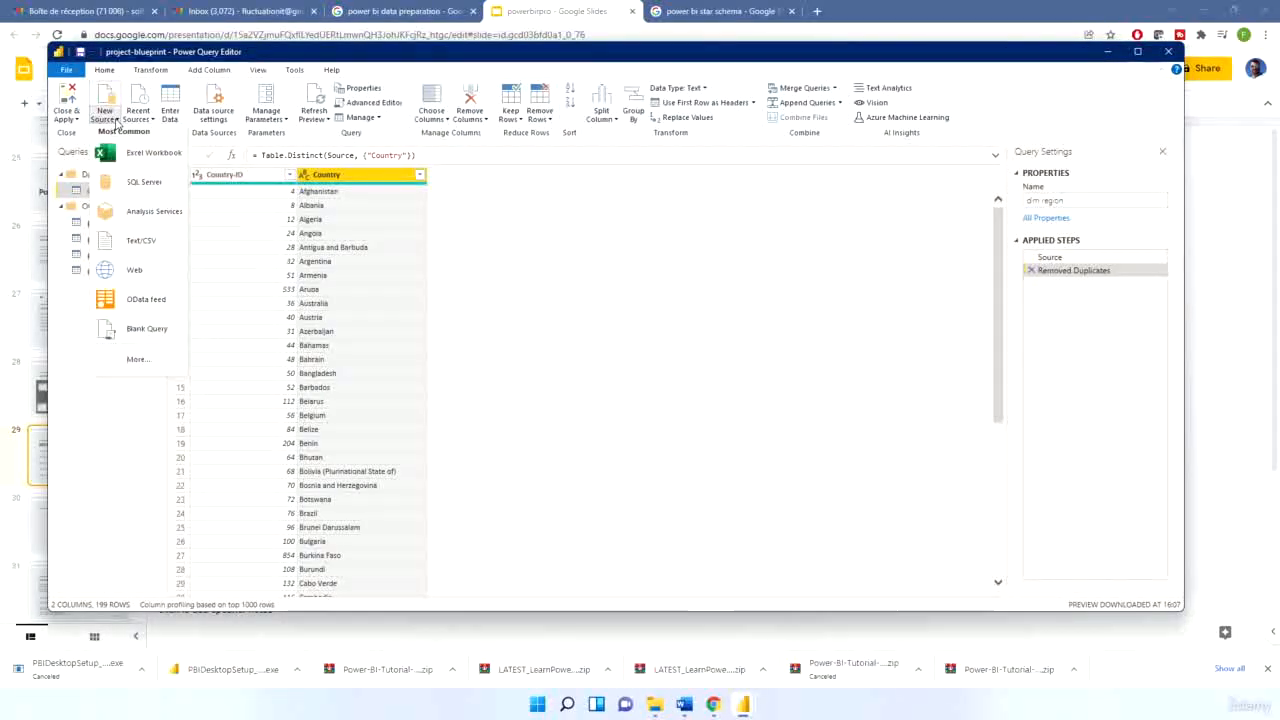
left_click(133, 240)
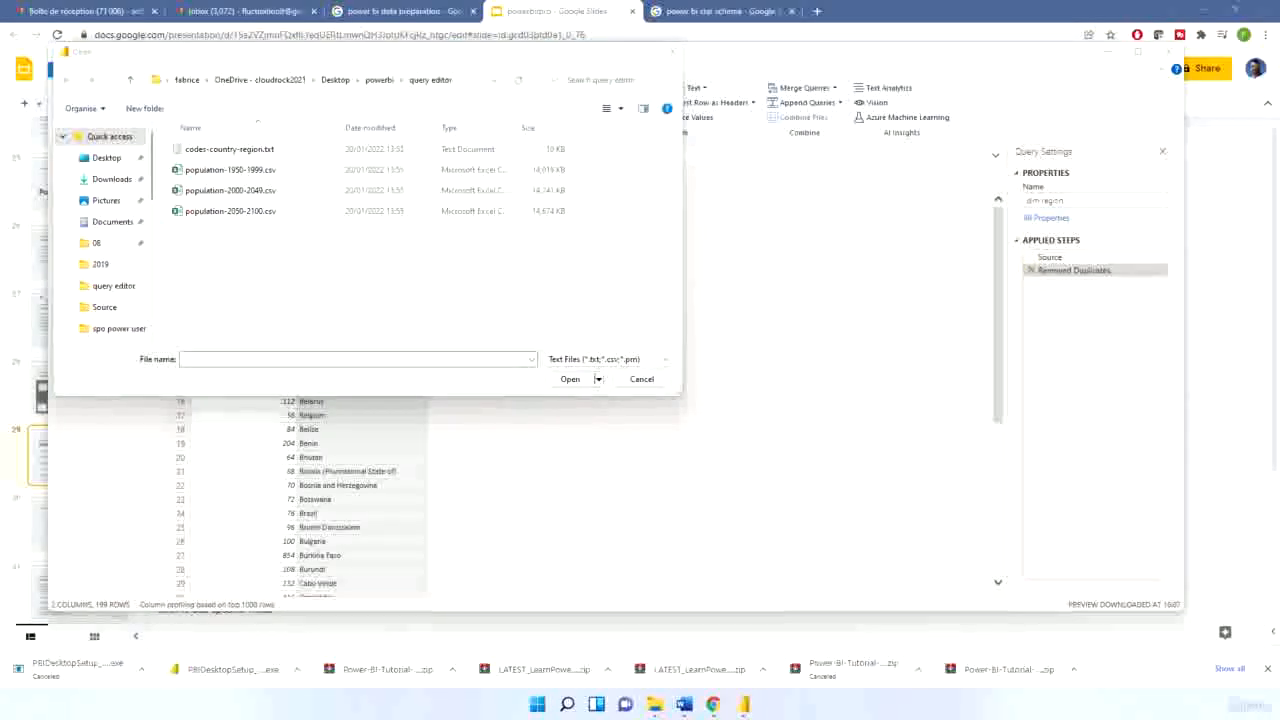
left_click(229, 155)
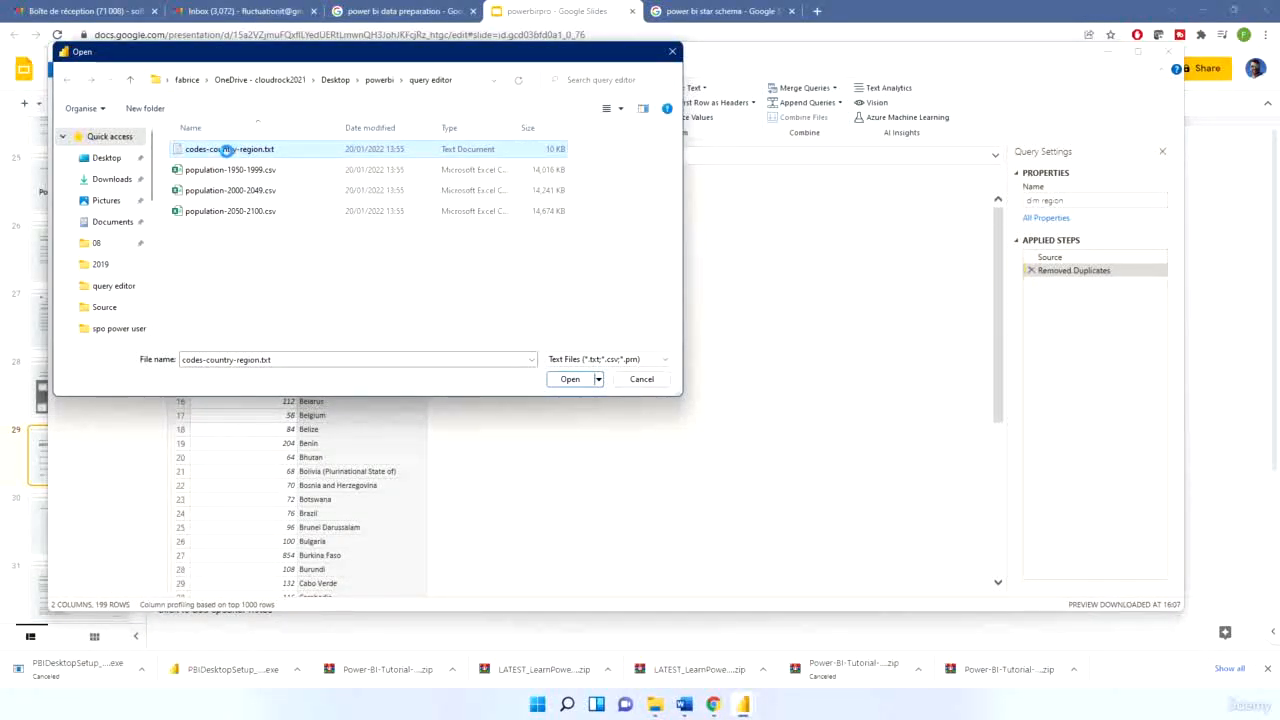
Open codes-country-region.txt in Notepad, examine its region codes, country numbers and column separation, and close it
right_click(229, 151)
left_click(210, 157)
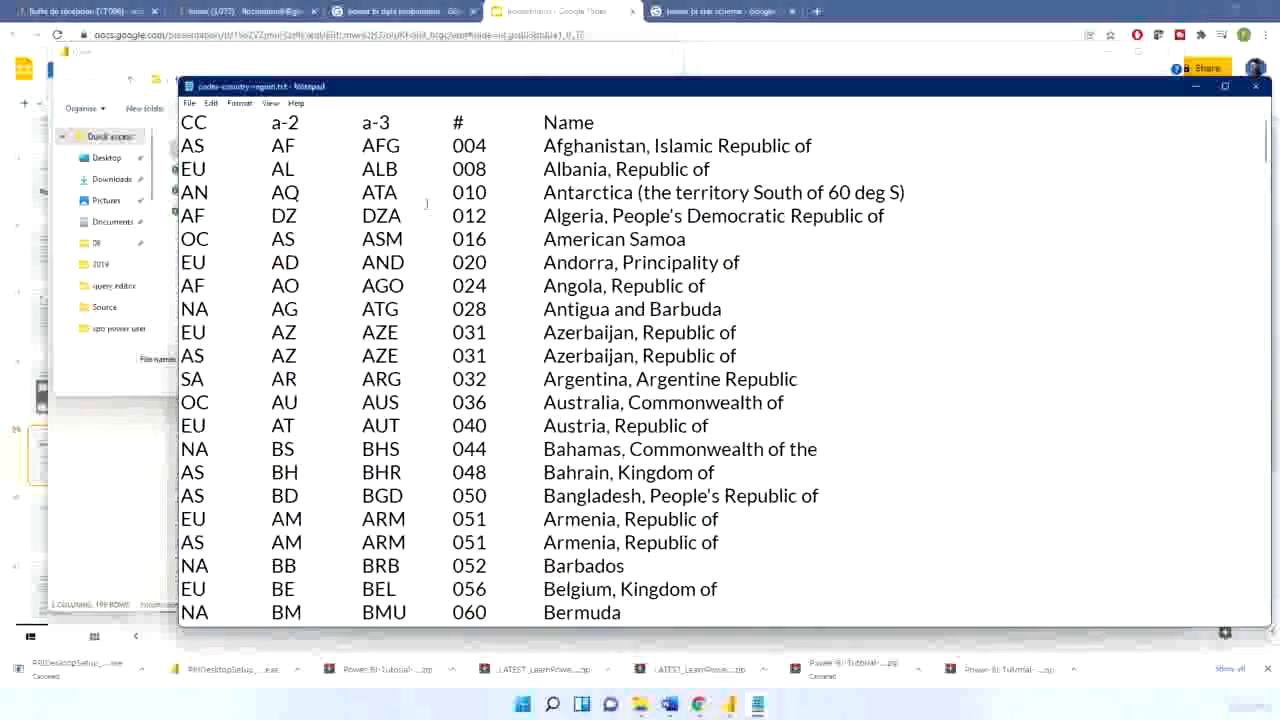
left_click_drag(271, 192, 388, 452)
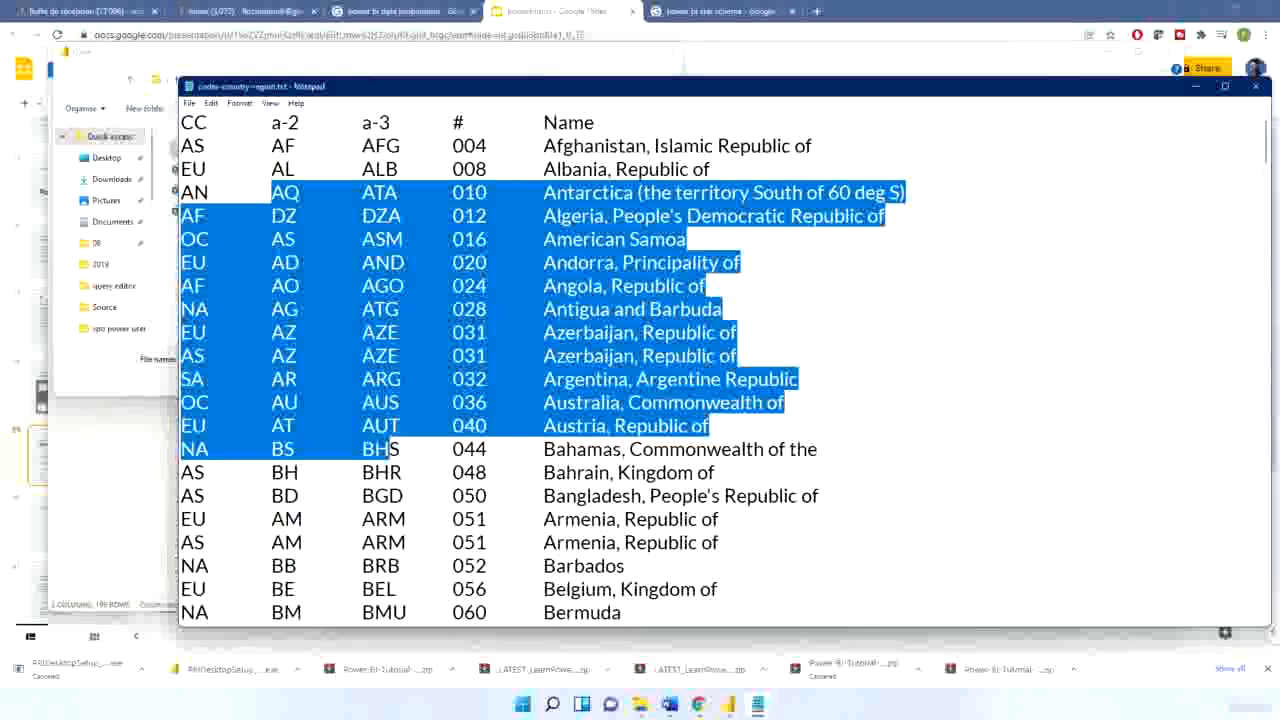
left_click(388, 450)
left_click_drag(452, 145, 458, 215)
left_click(381, 169)
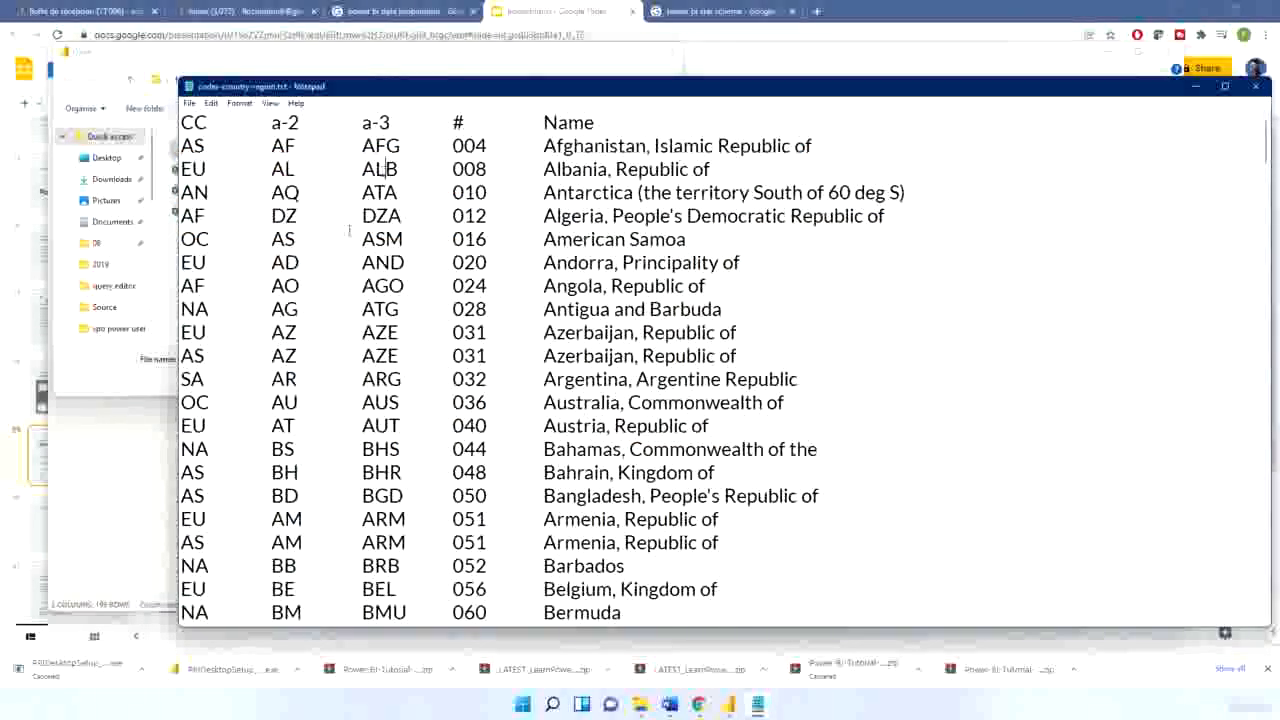
left_click(296, 145)
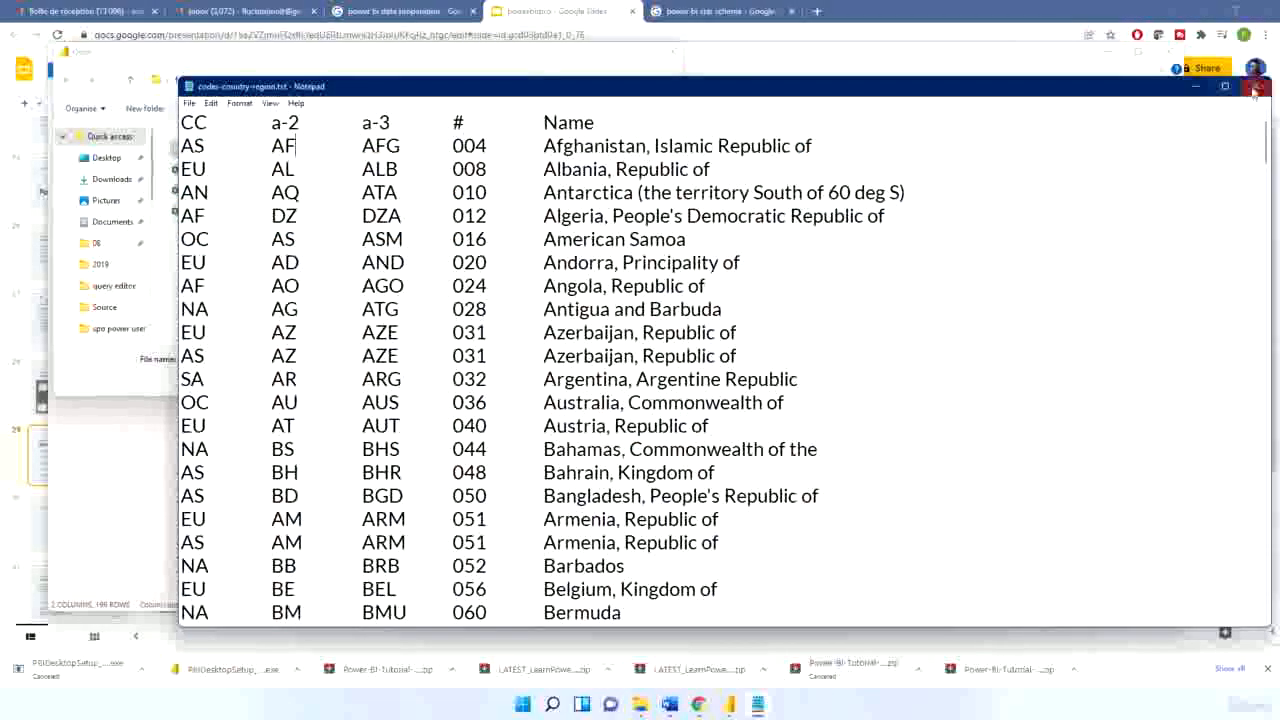
left_click(1256, 88)
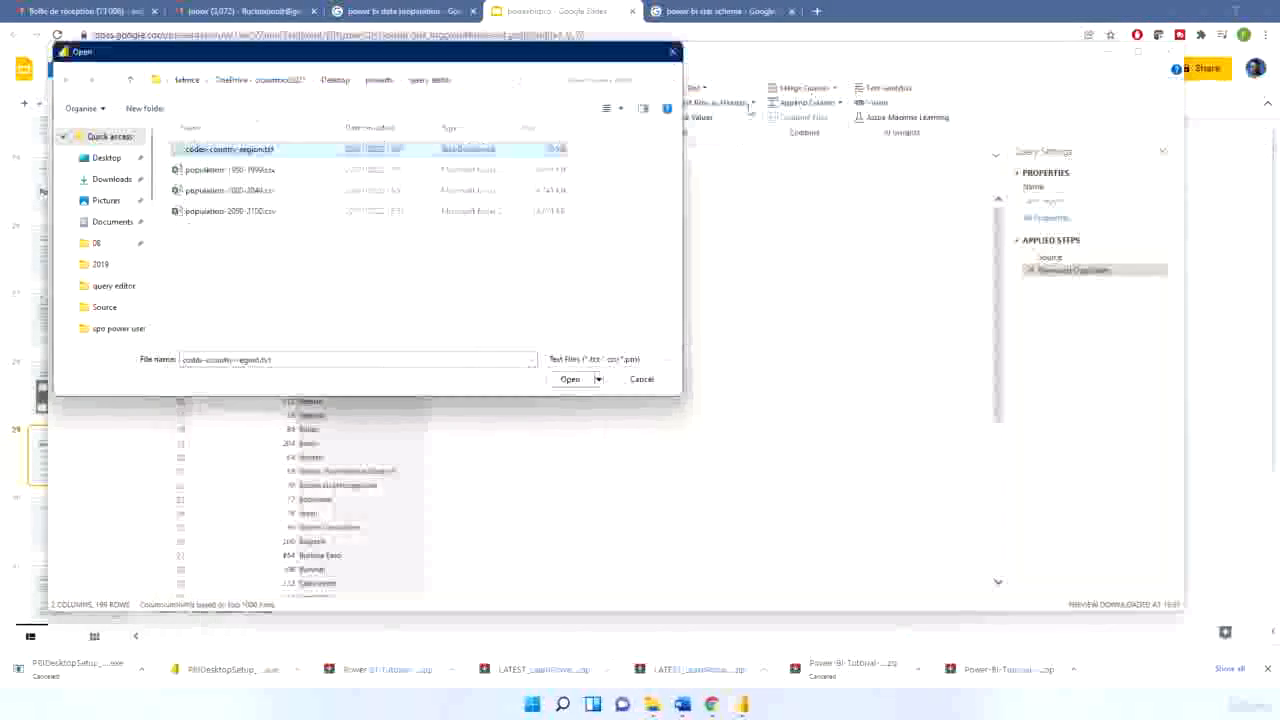
Import codes-country-region.txt as a new query with Tab as the delimiter
left_click(570, 380)
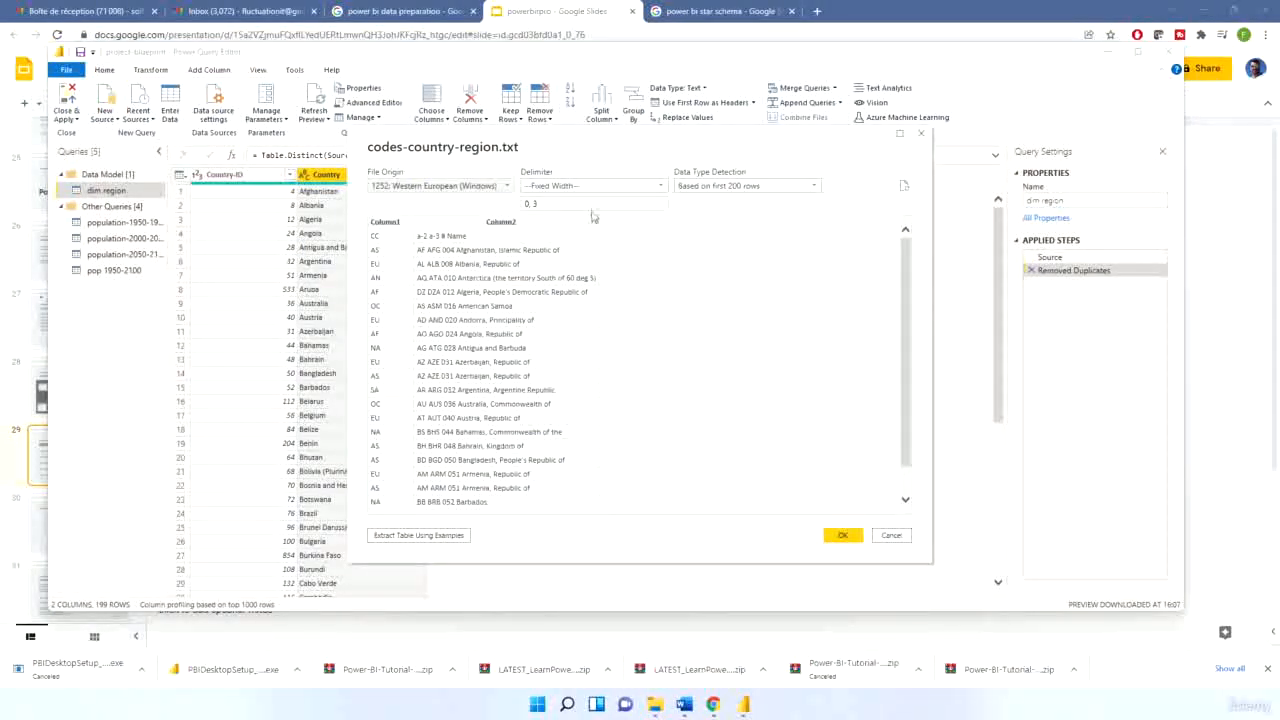
left_click(591, 186)
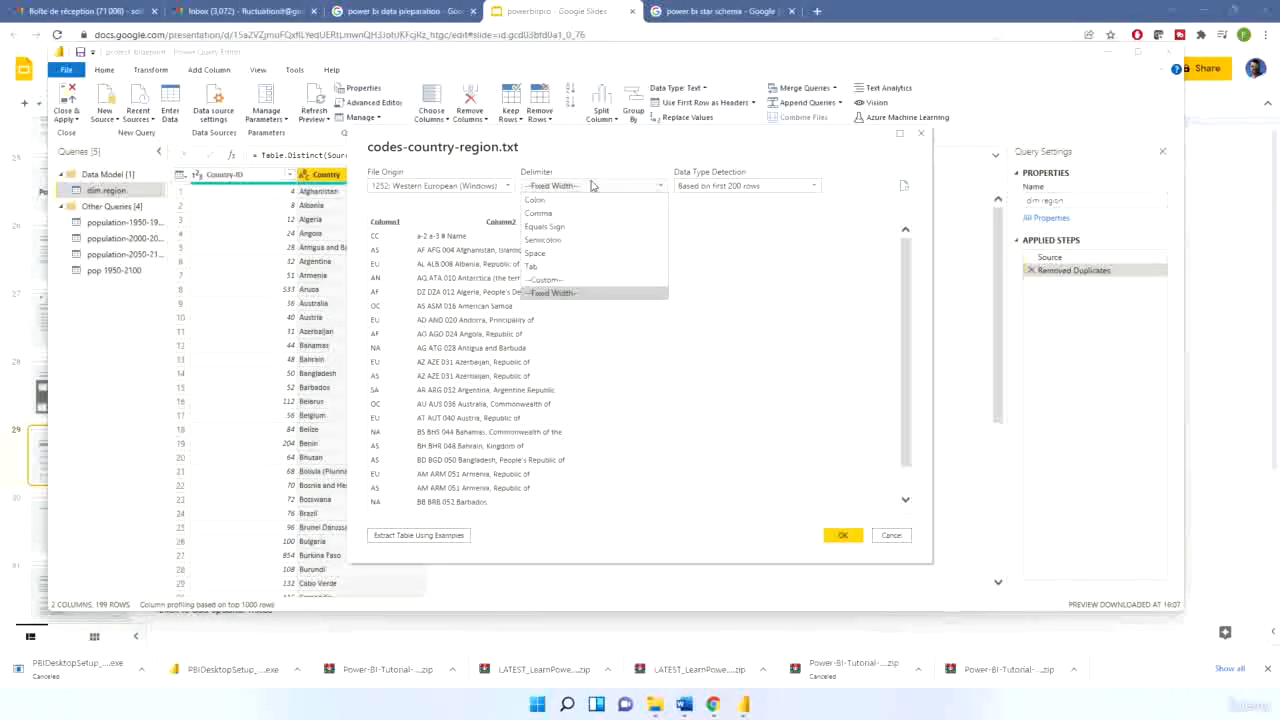
left_click(543, 268)
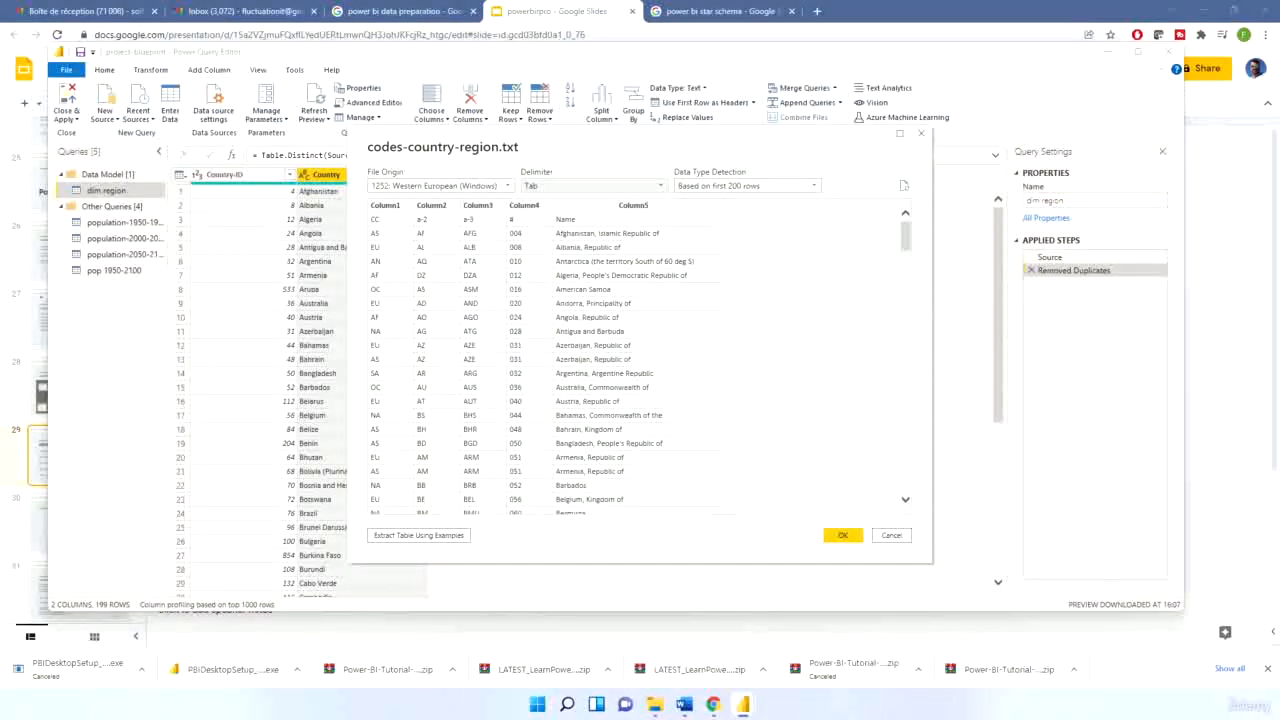
left_click(840, 536)
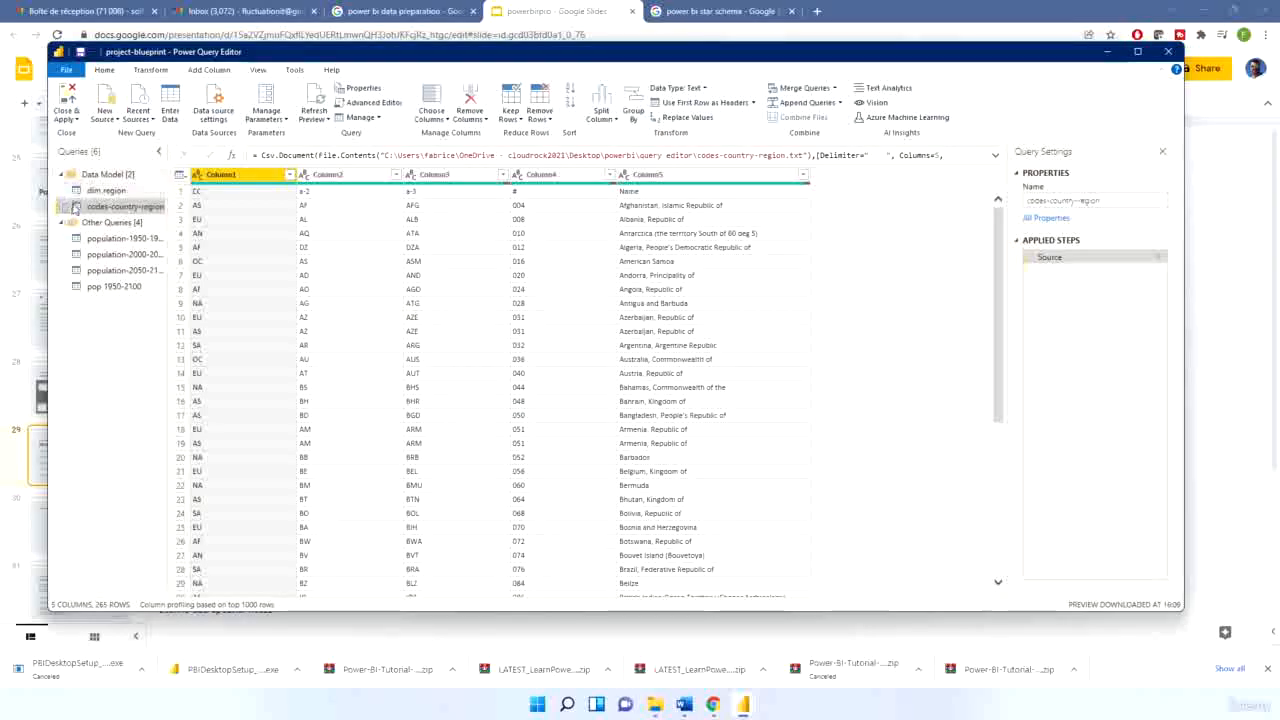
Move the codes-country-region query into the Other Queries group and use its first row as headers
left_click_drag(77, 210, 85, 304)
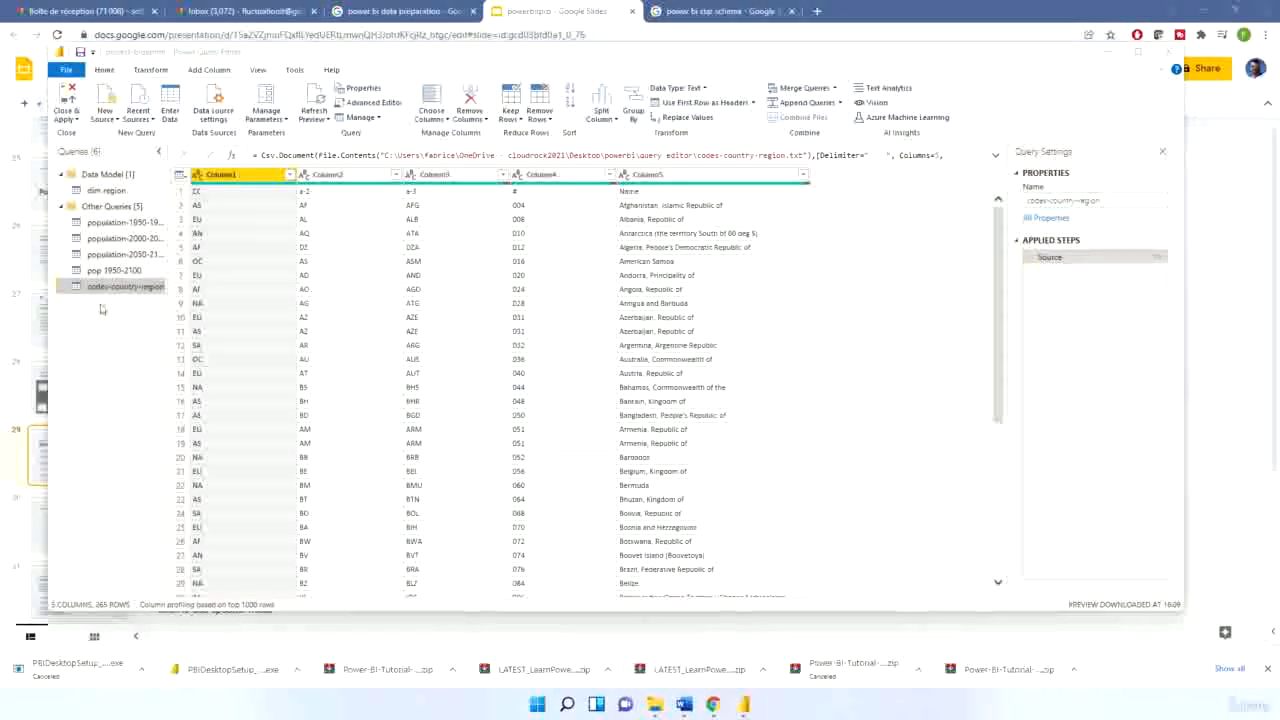
left_click(180, 192)
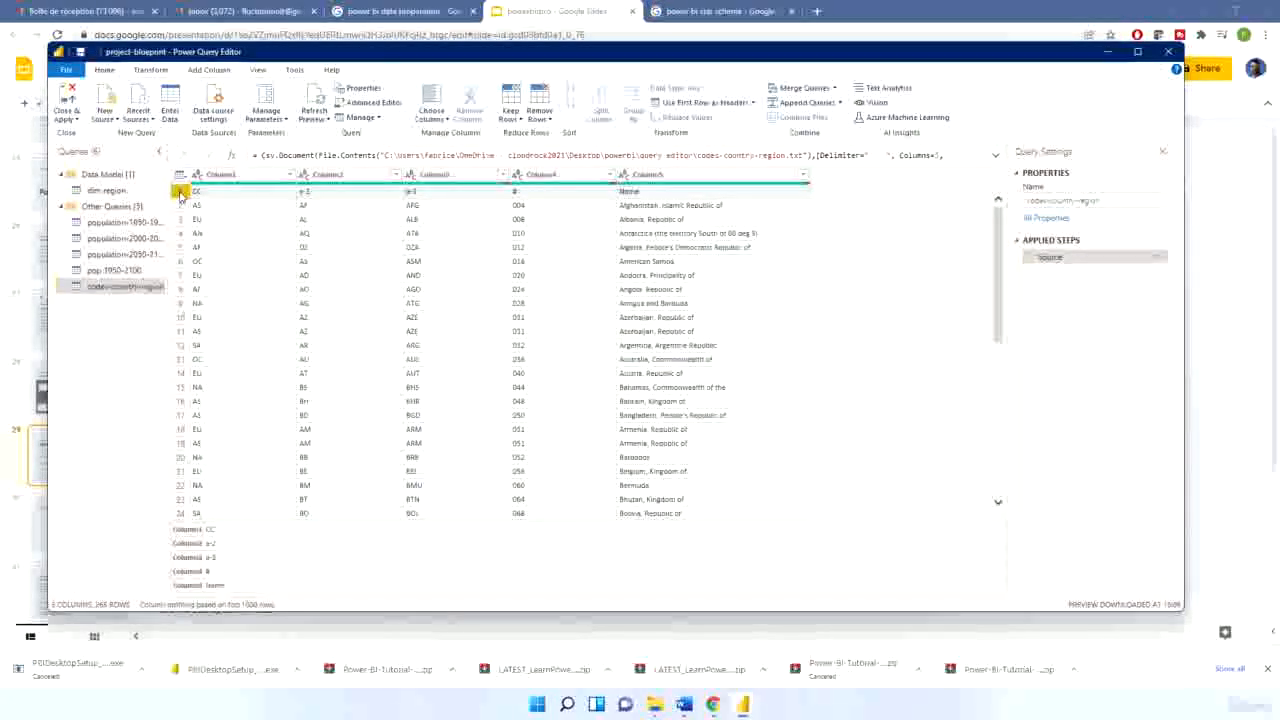
left_click(695, 103)
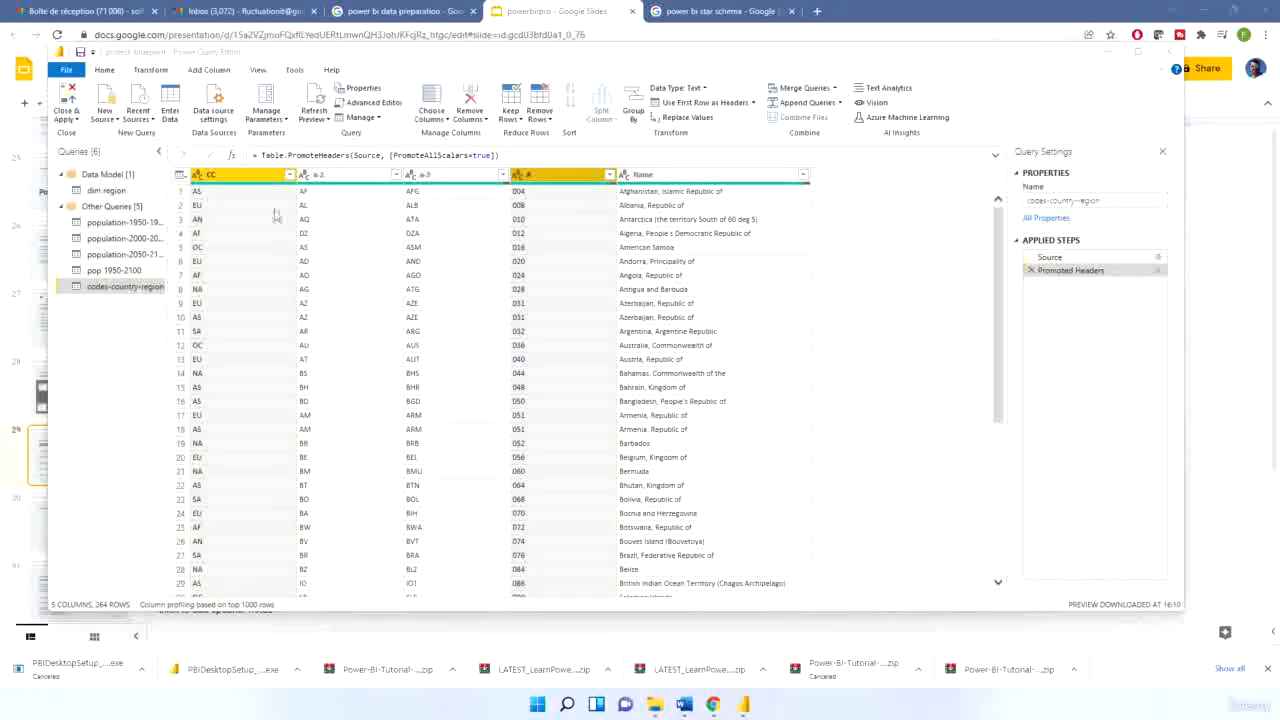
Keep only the CC and # columns of codes-country-region and place the # column before CC
left_click(448, 120)
left_click(484, 120)
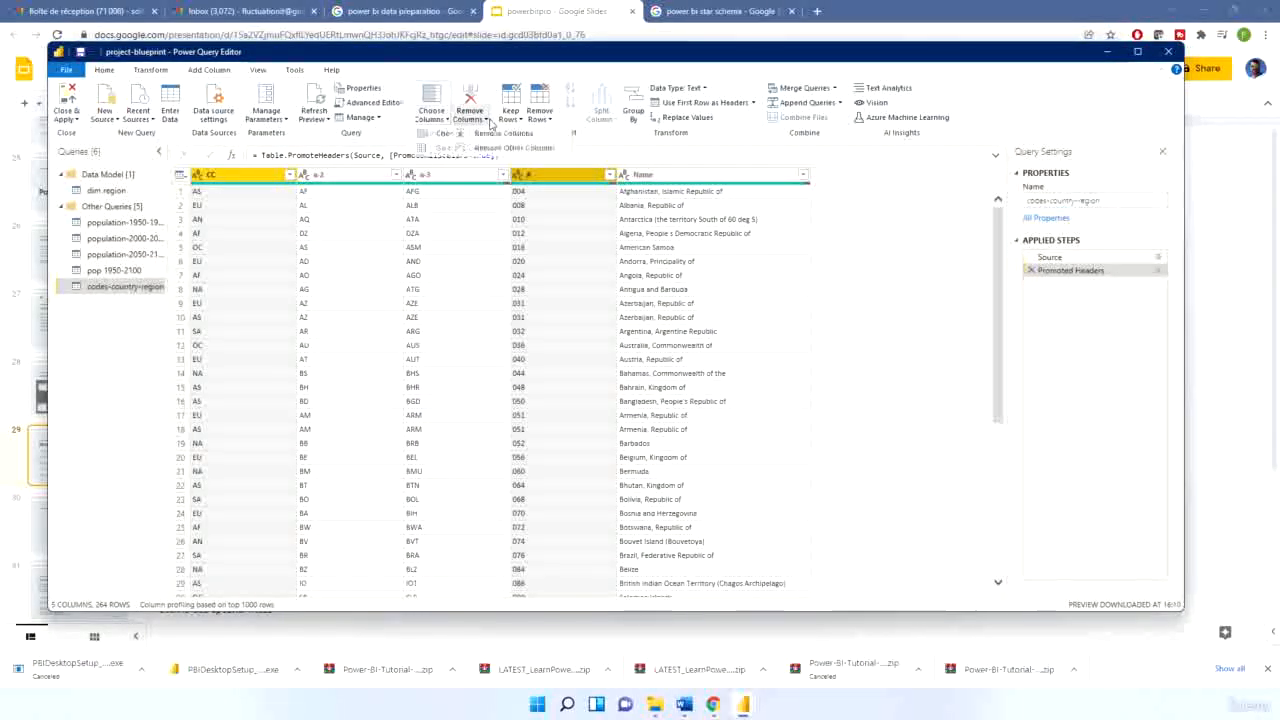
left_click(497, 147)
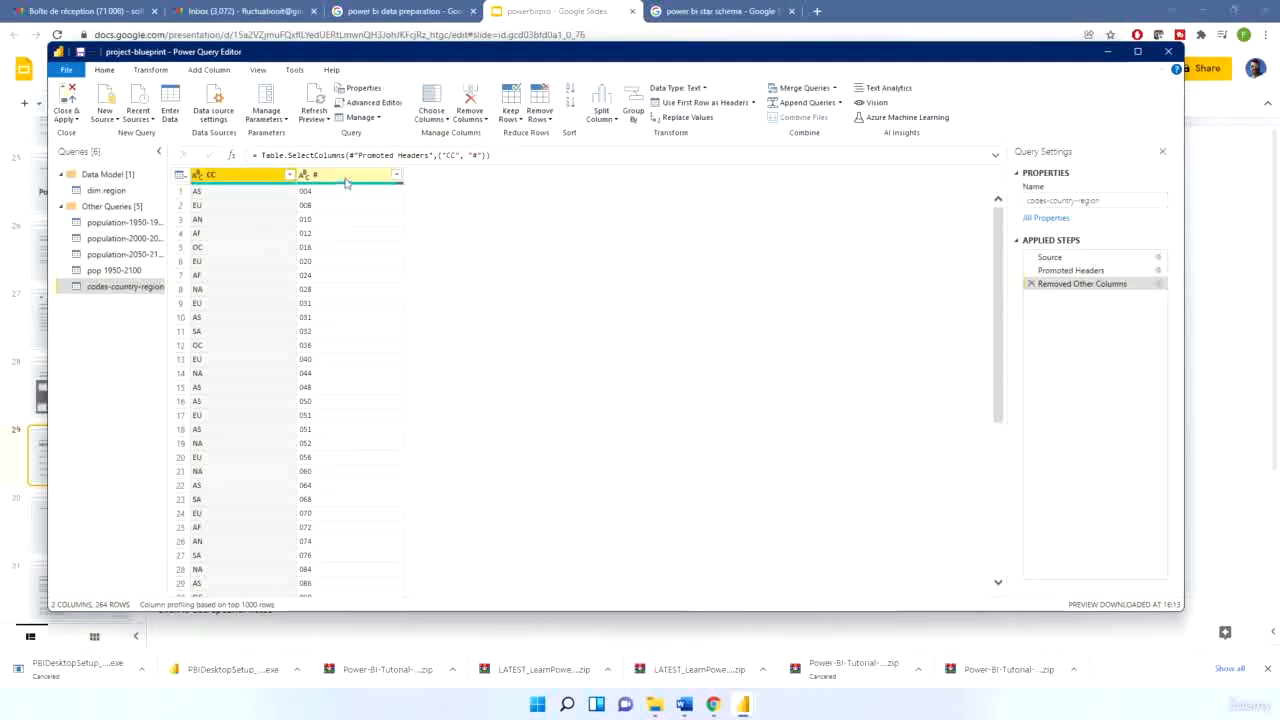
left_click_drag(348, 178, 230, 182)
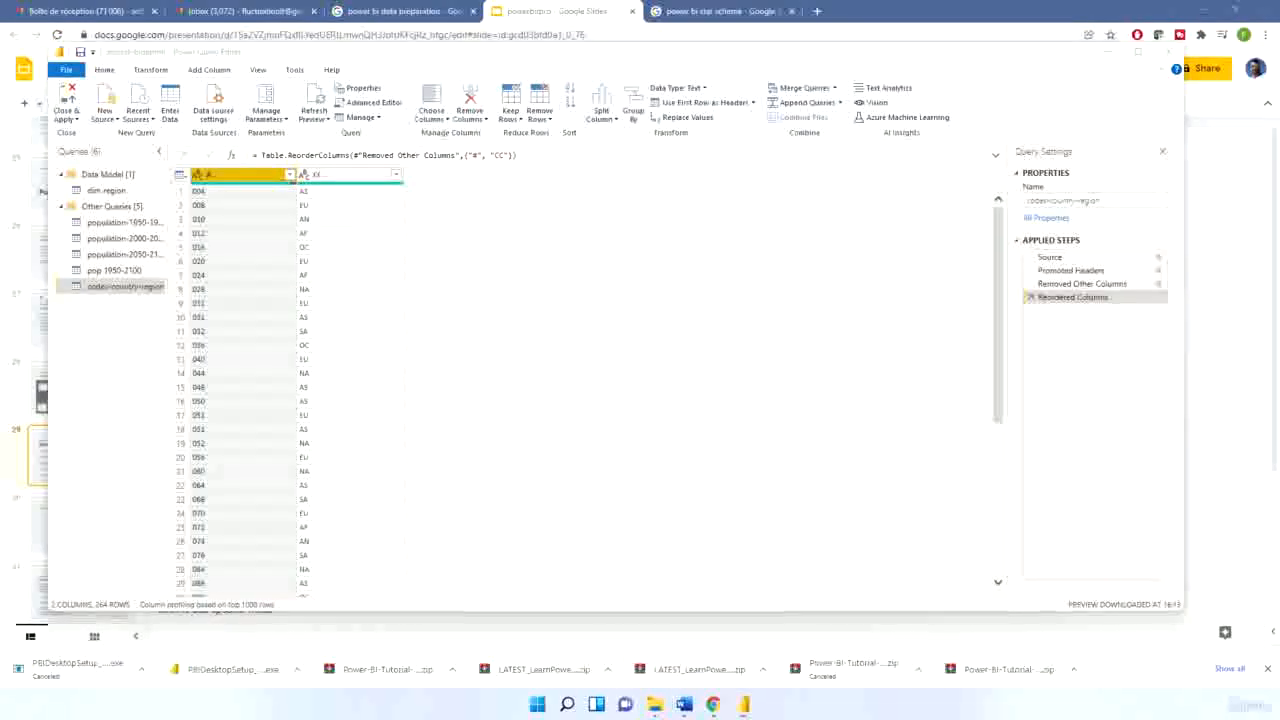
Rename the CC column to Region-Code and the # column to ID
left_click(330, 177)
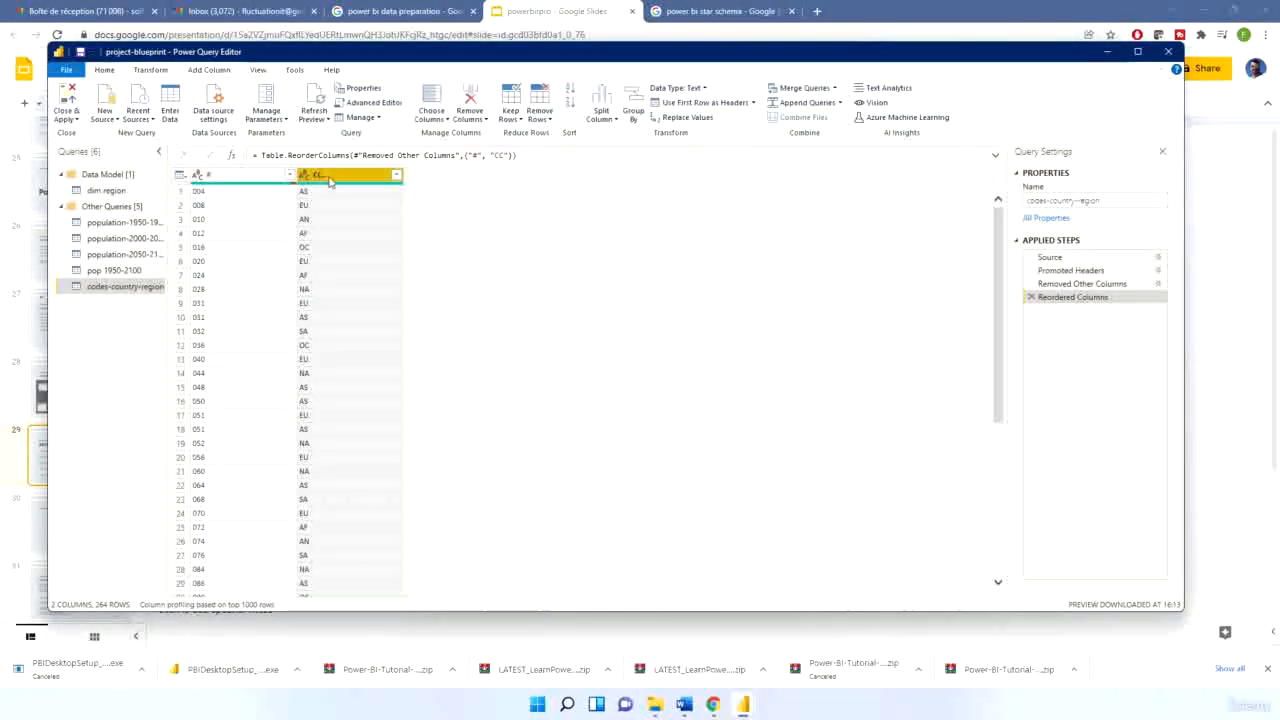
double_click(333, 177)
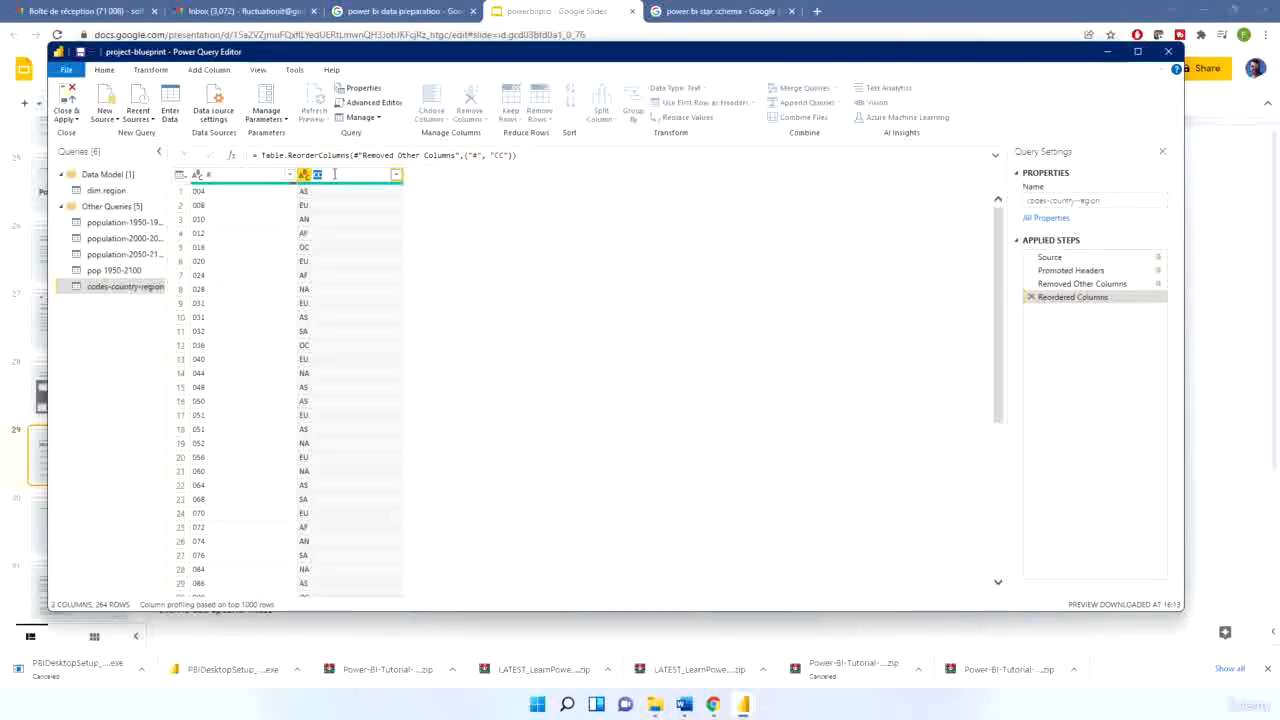
type("Region")
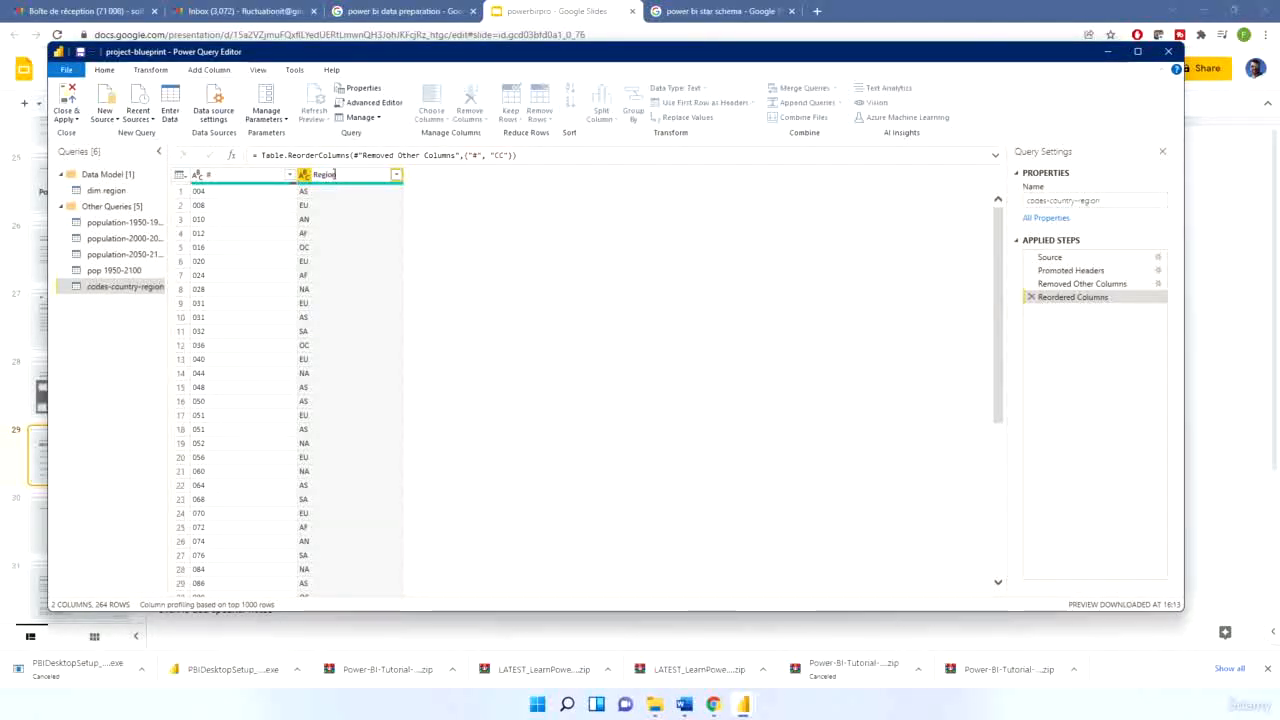
type("-Code")
key("Return")
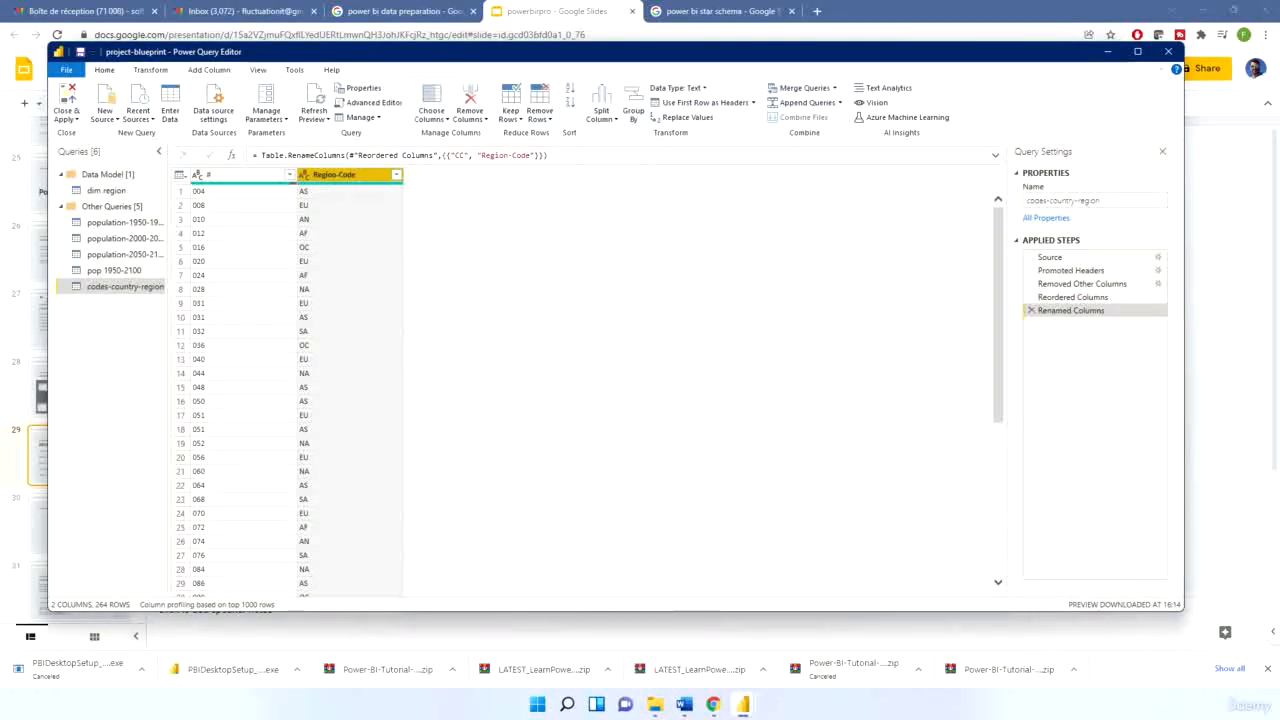
double_click(229, 175)
type("C")
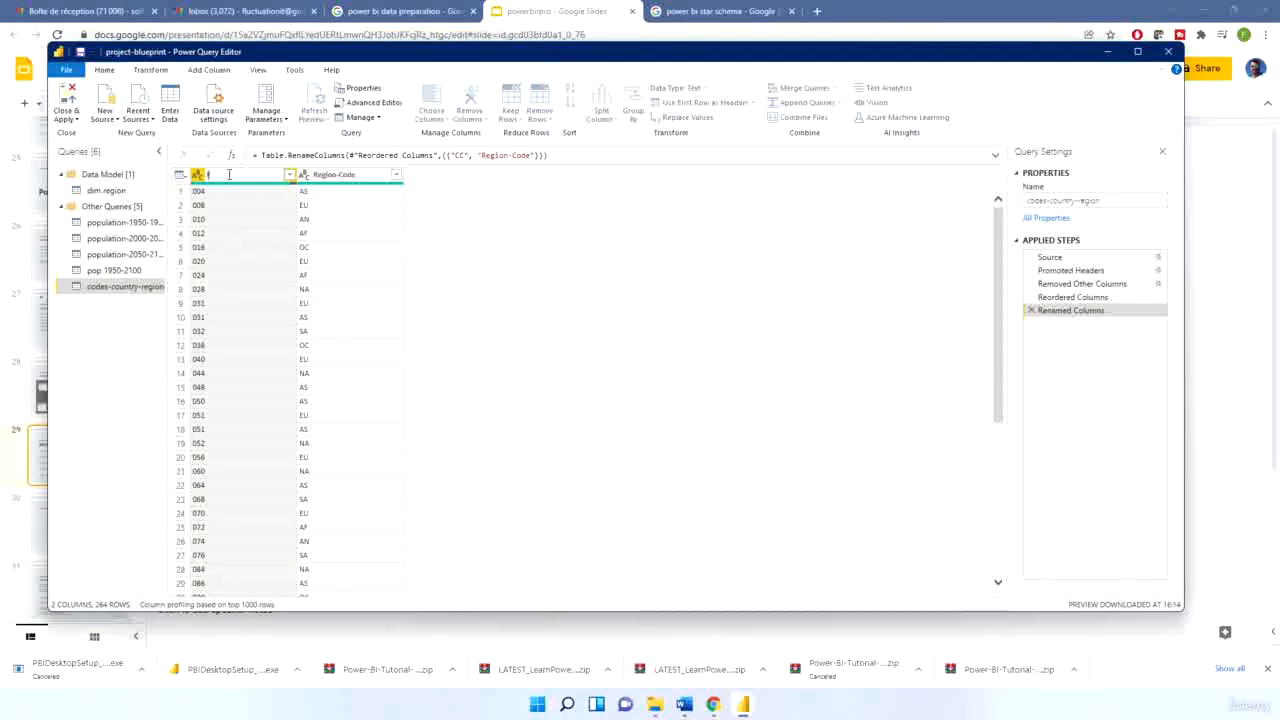
type("D")
key("Return")
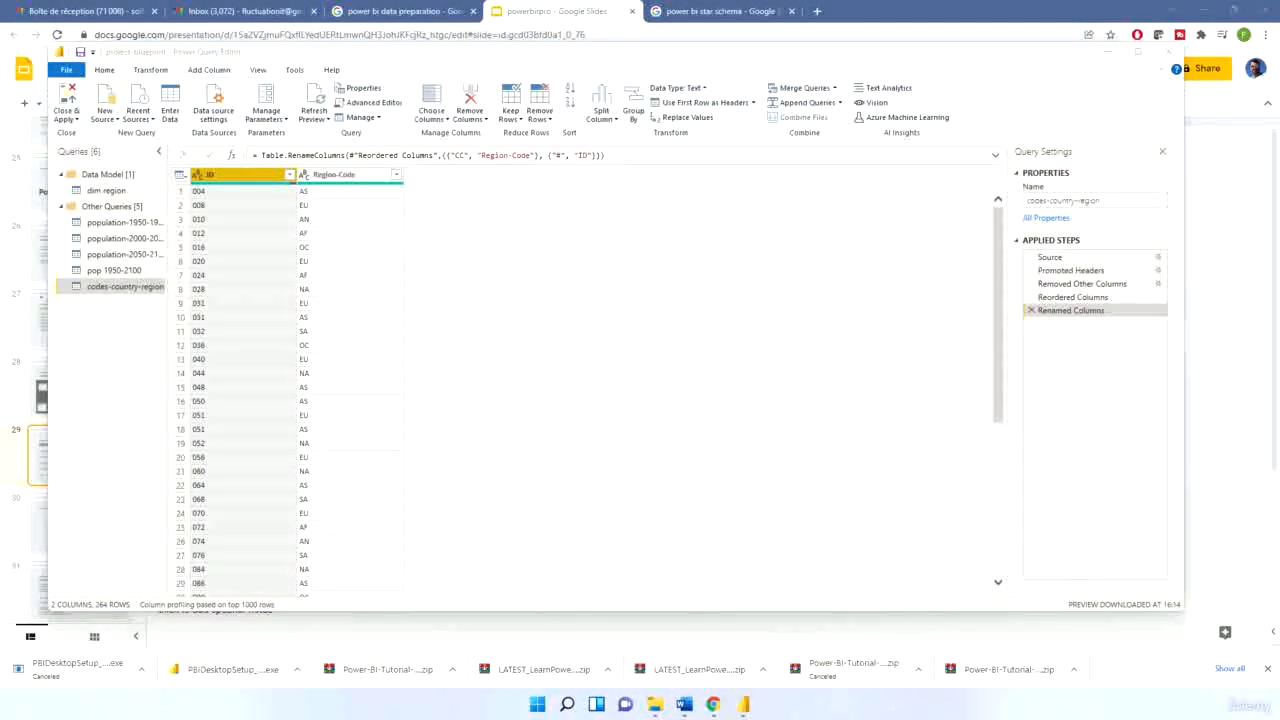
Check the ID column of codes-country-region for empty values and remove the query's blank rows
left_click(106, 191)
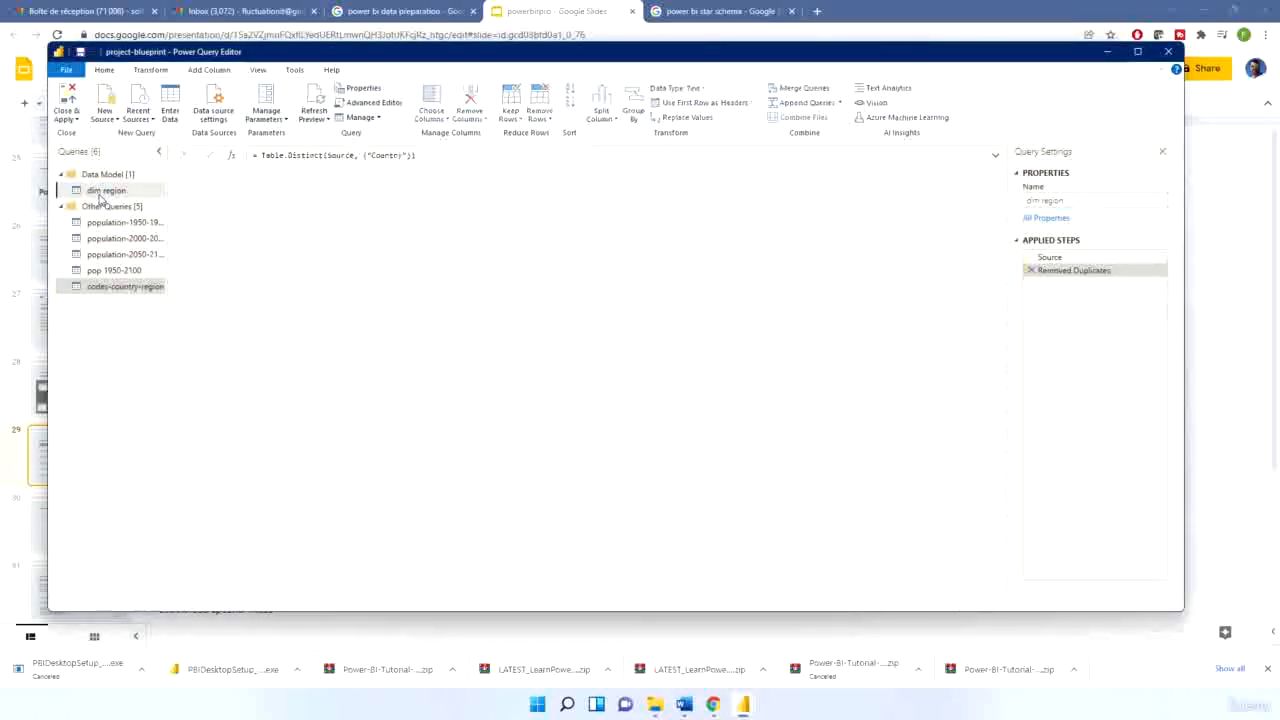
left_click(115, 286)
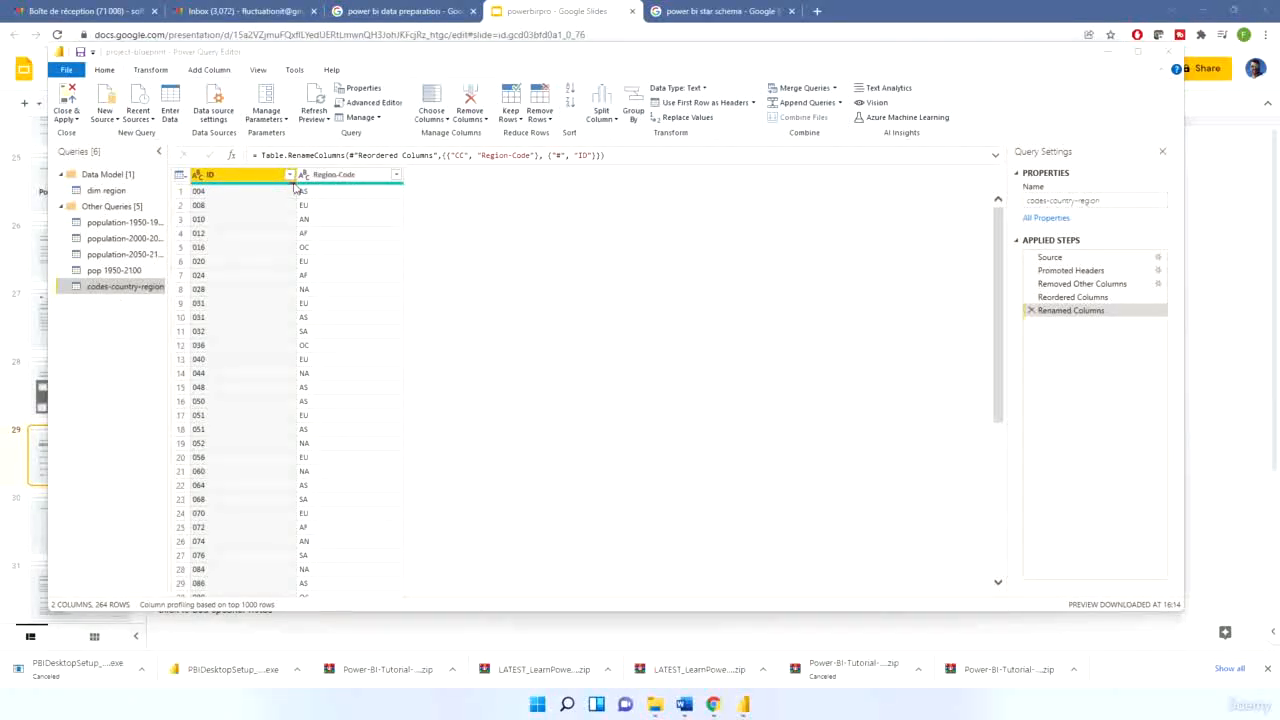
mouse_move(294, 187)
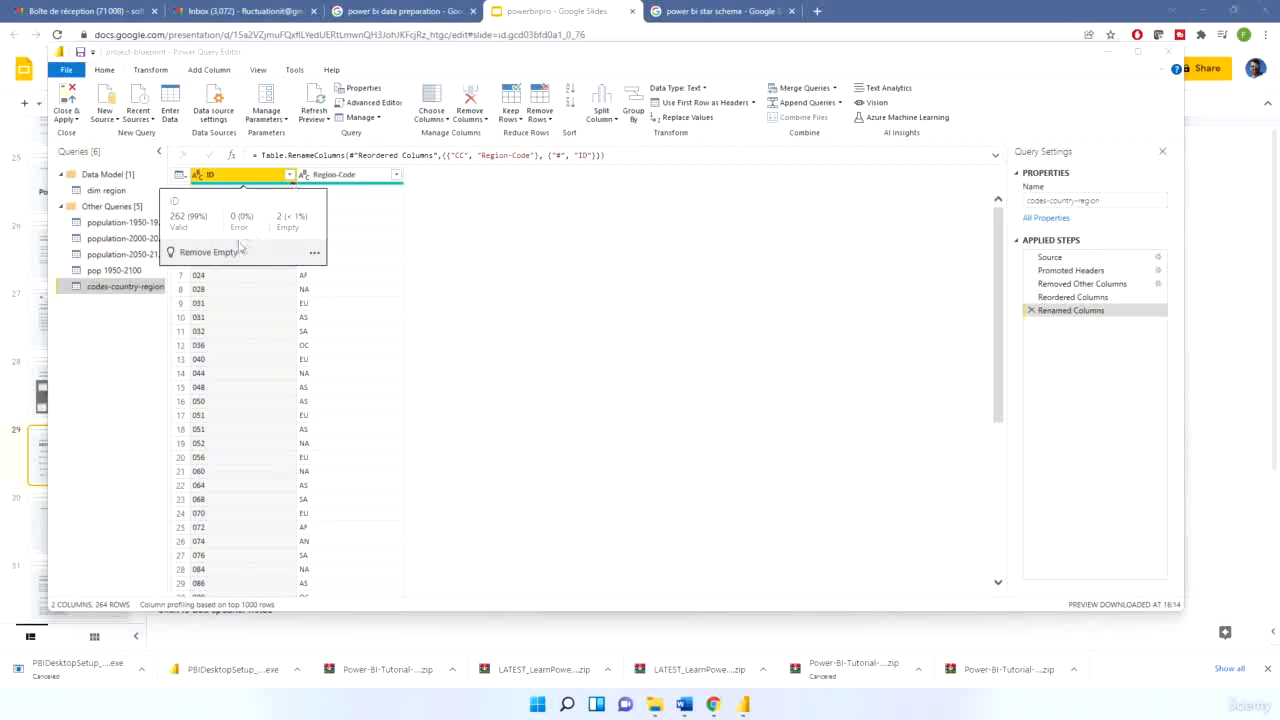
left_click(477, 244)
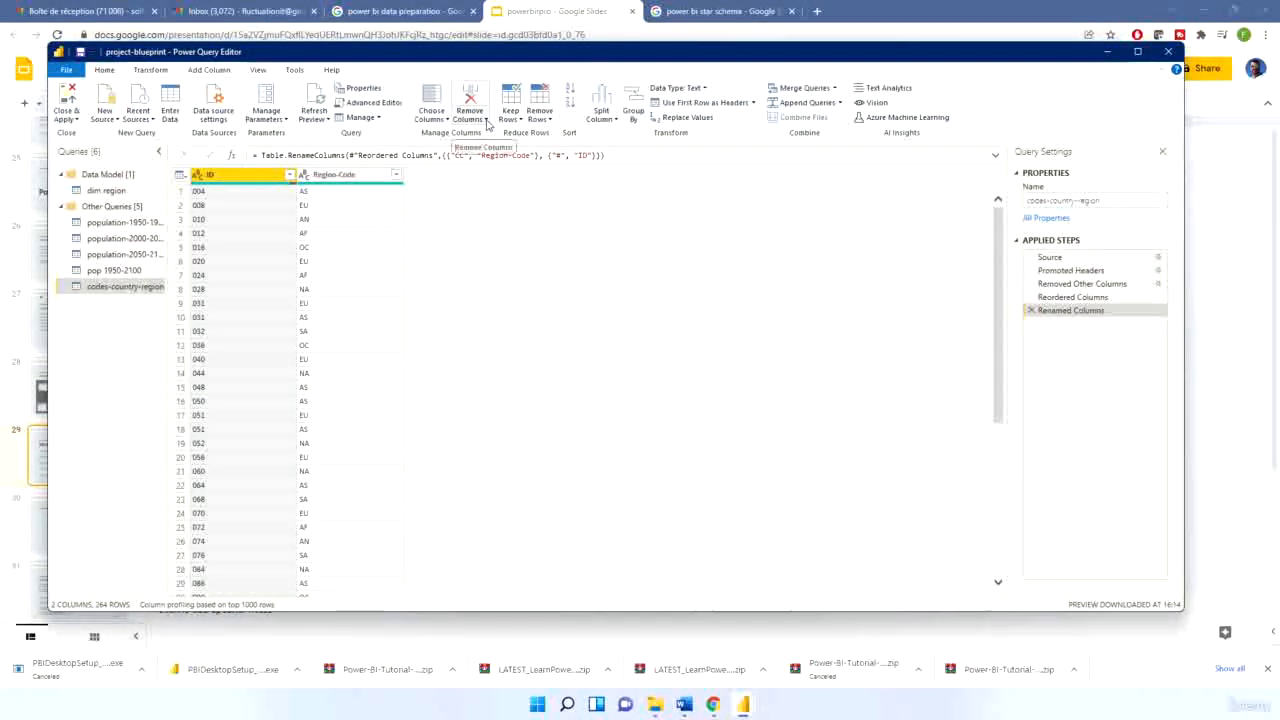
left_click(539, 112)
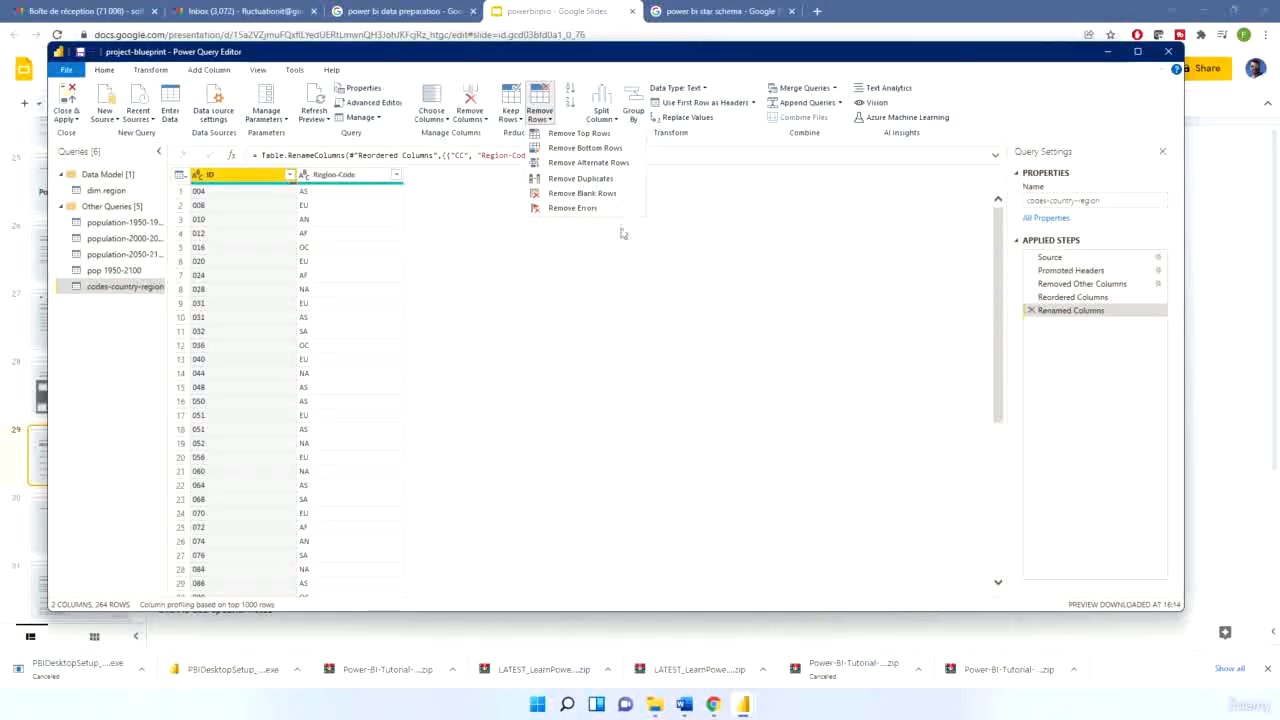
key("Escape")
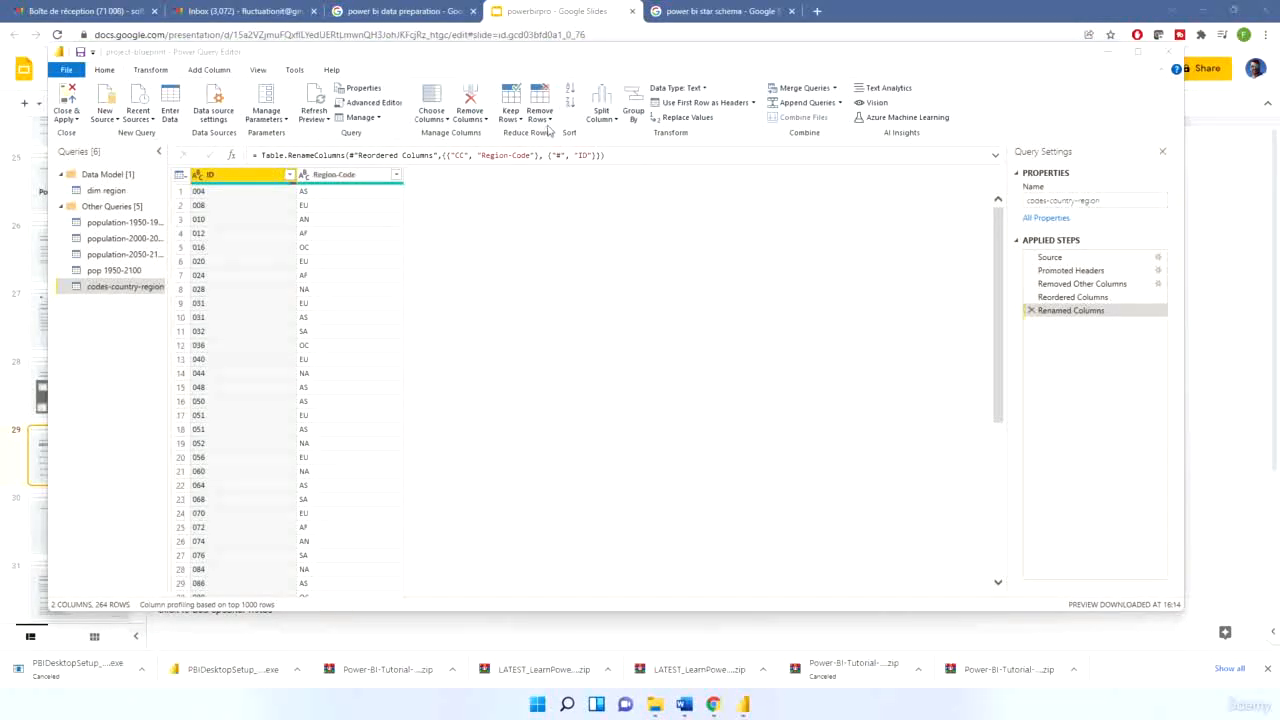
left_click(548, 128)
left_click(540, 118)
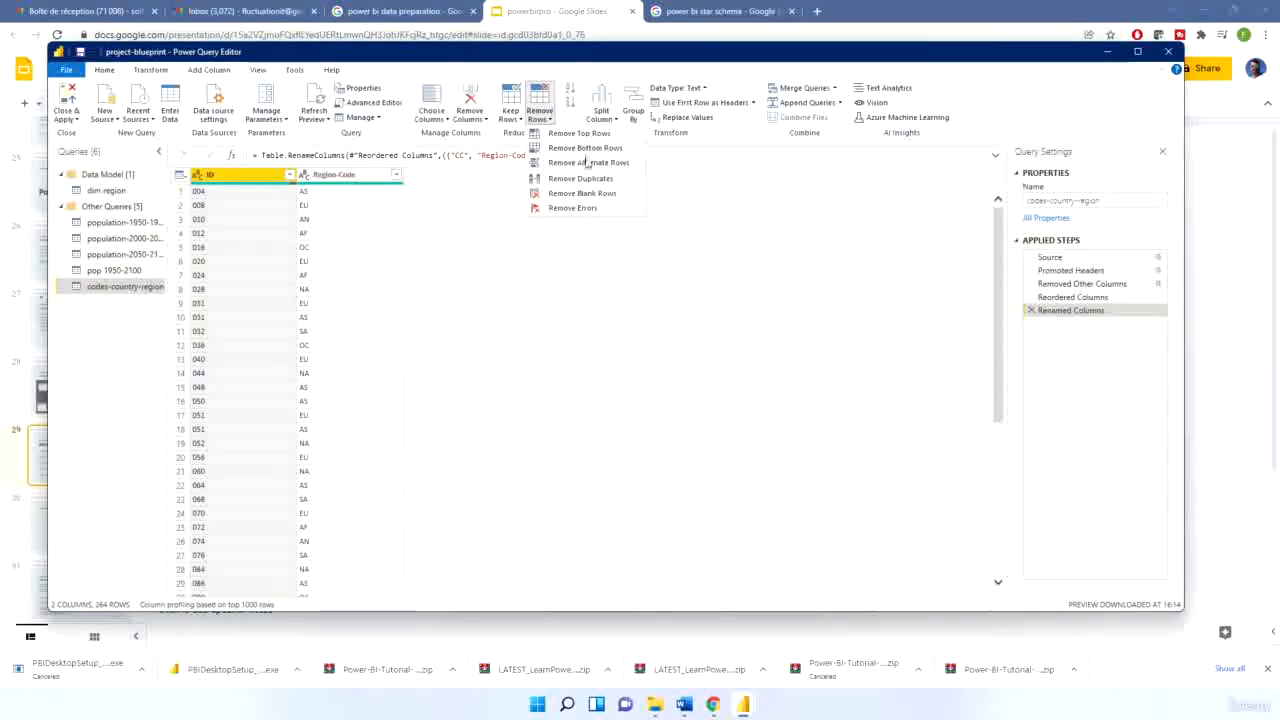
left_click(583, 193)
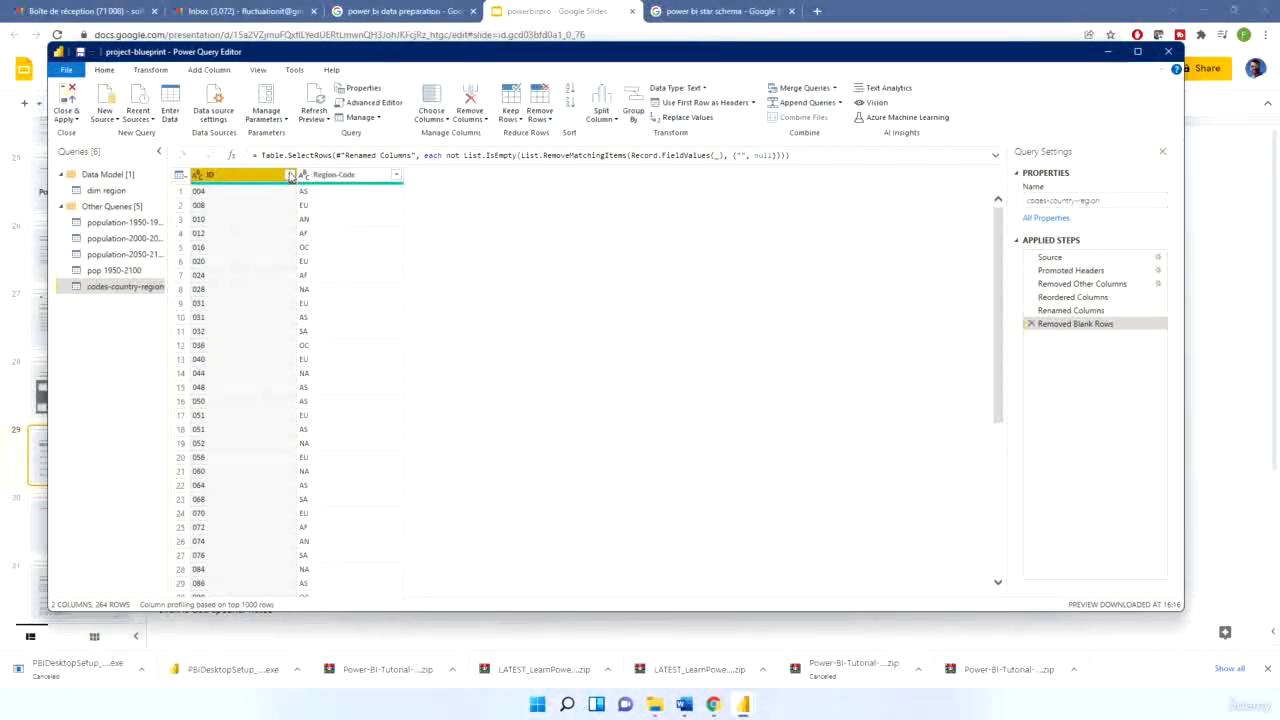
Filter the empty values out of the ID column and compare its country IDs with those in dim region
mouse_move(293, 188)
left_click(290, 176)
left_click(290, 176)
left_click(290, 176)
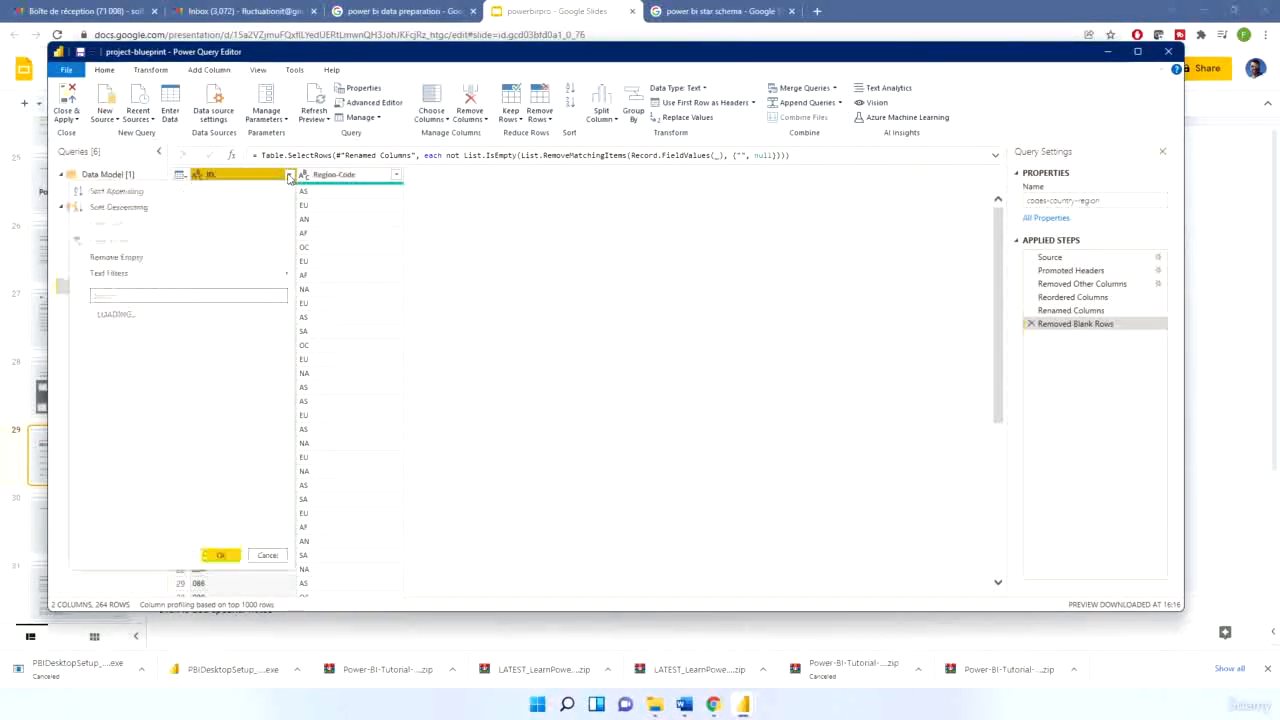
left_click(116, 257)
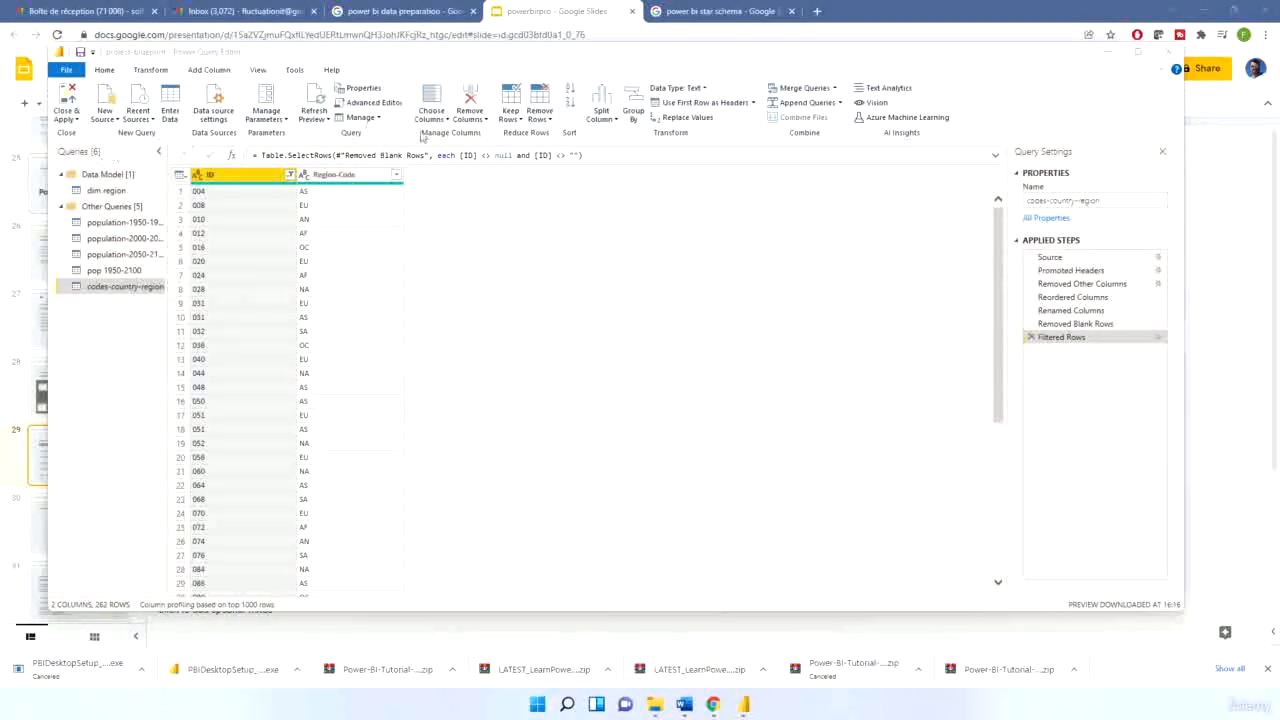
left_click(110, 190)
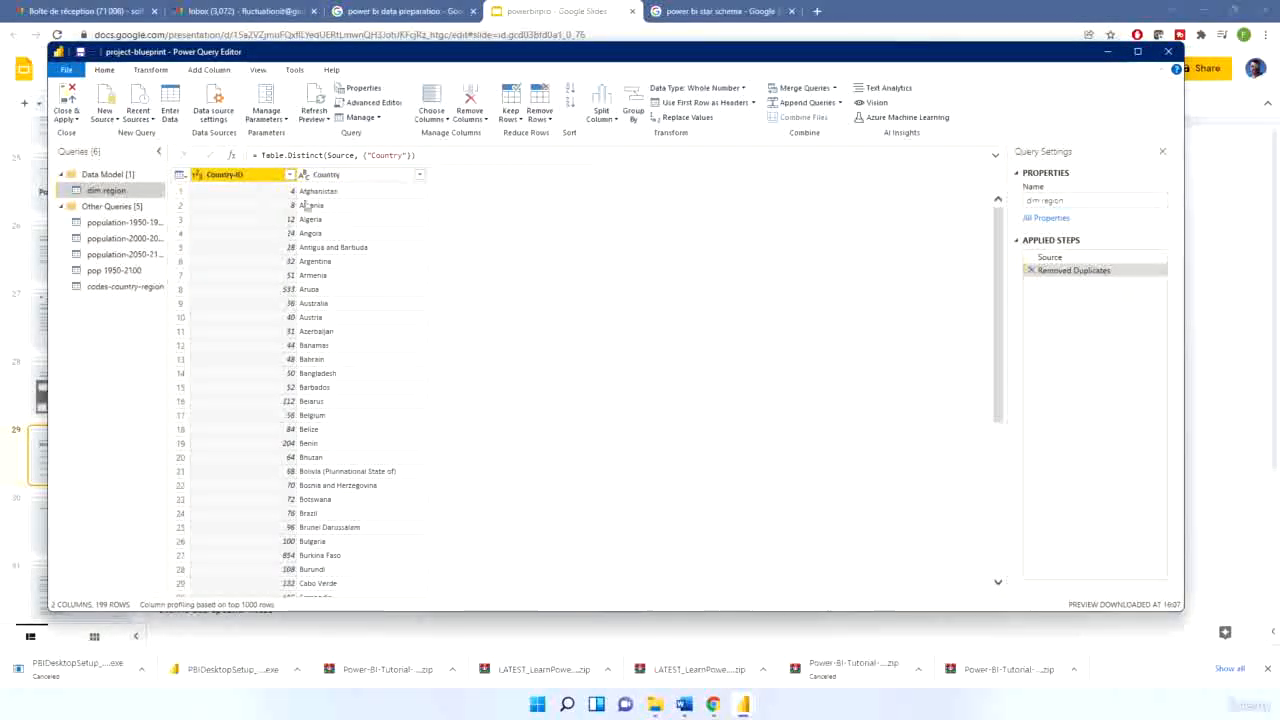
left_click(118, 286)
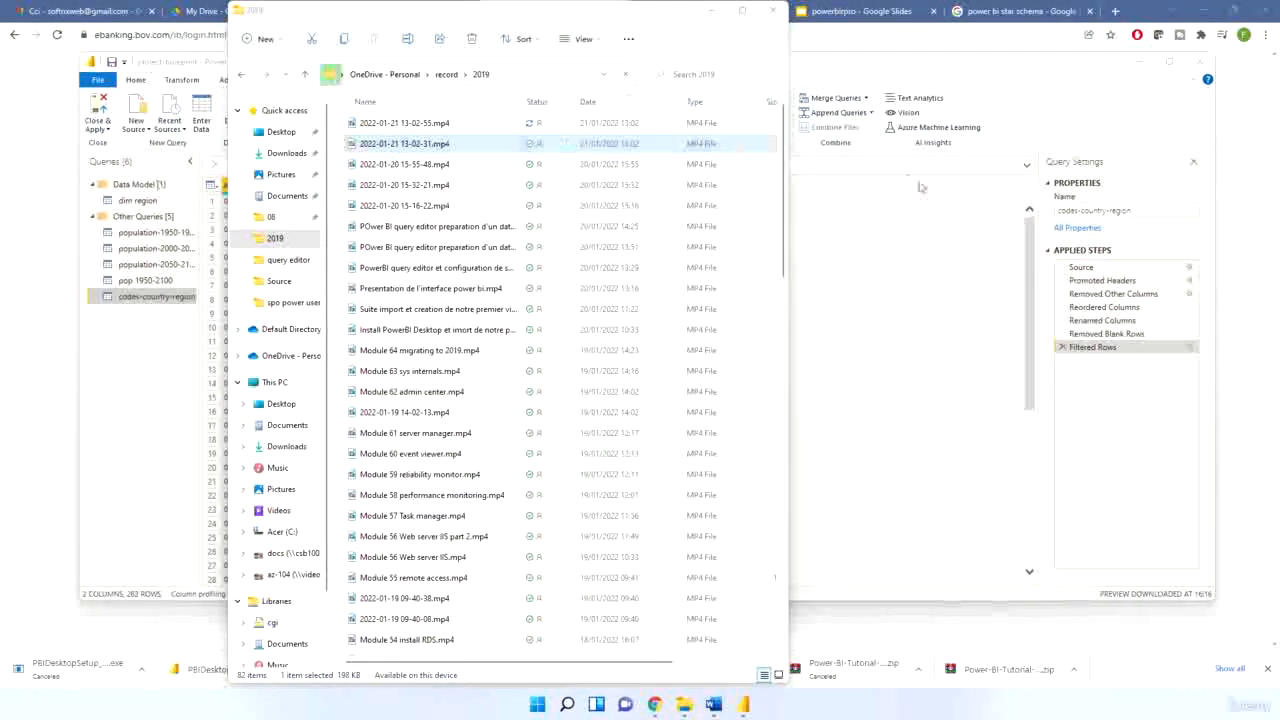
Return to the Power Query Editor and create an empty manually entered table named regions-full-names
left_click(208, 66)
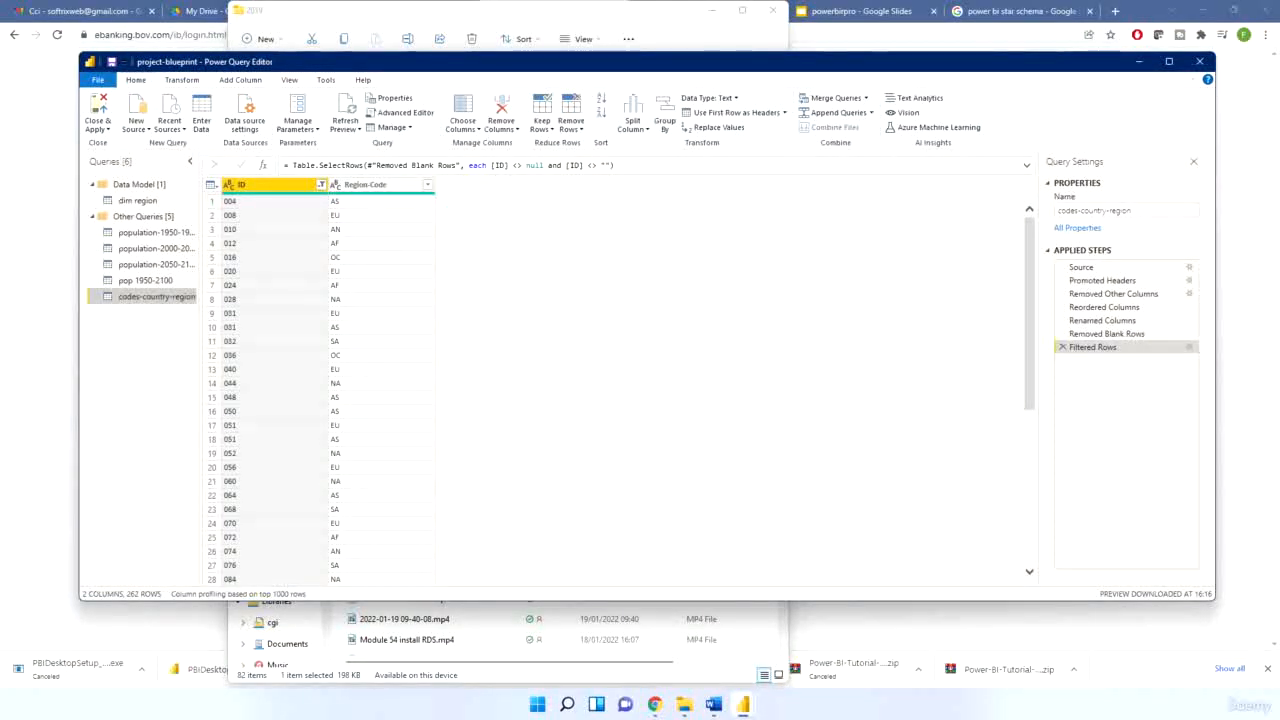
left_click(428, 185)
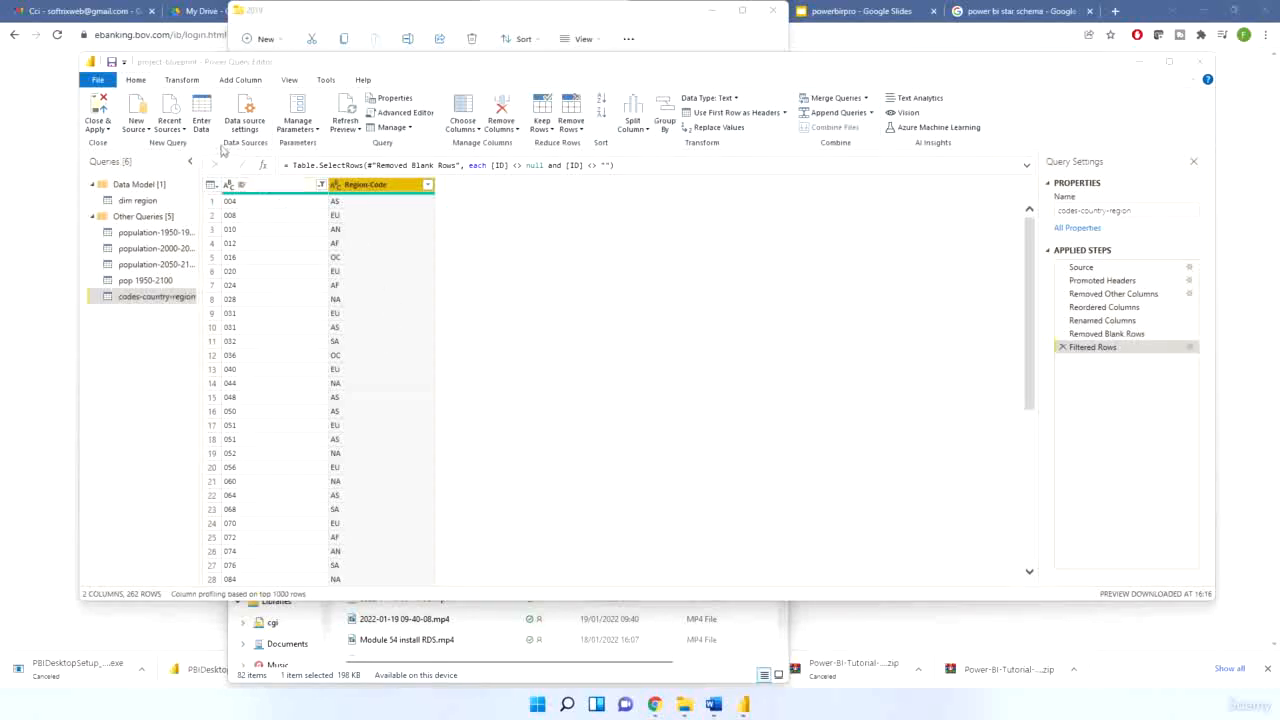
left_click(203, 119)
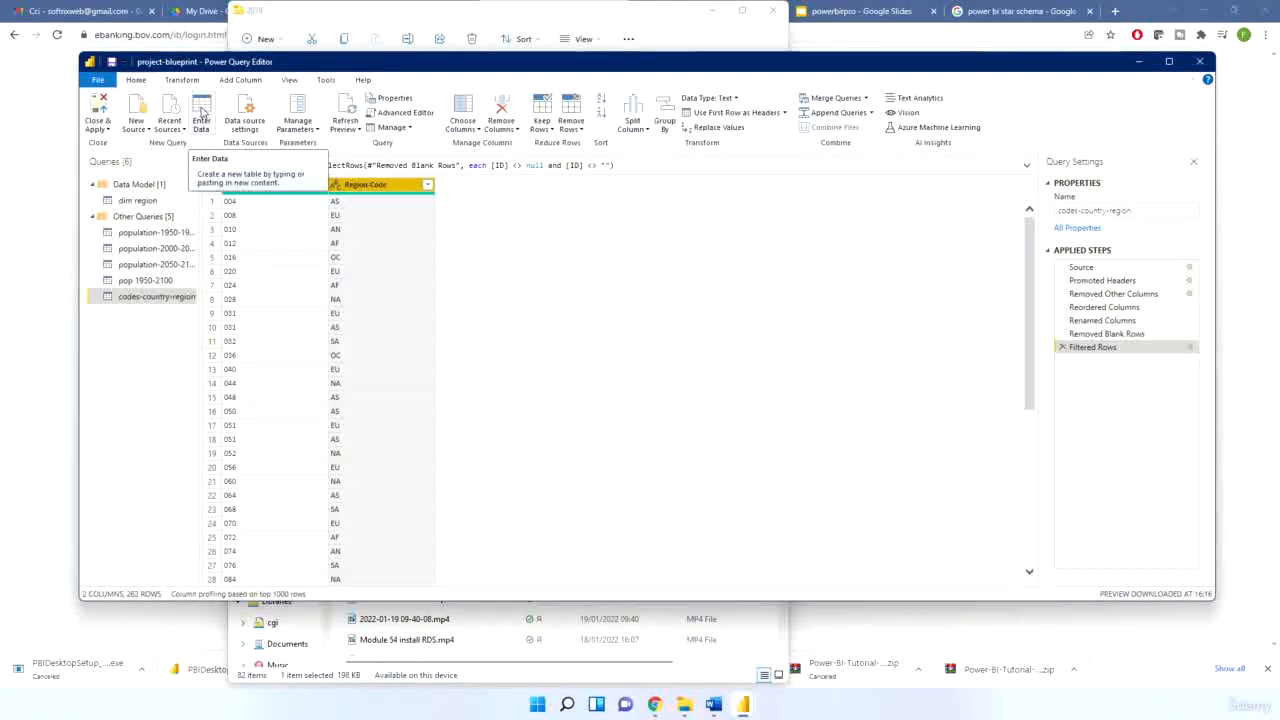
left_click(203, 119)
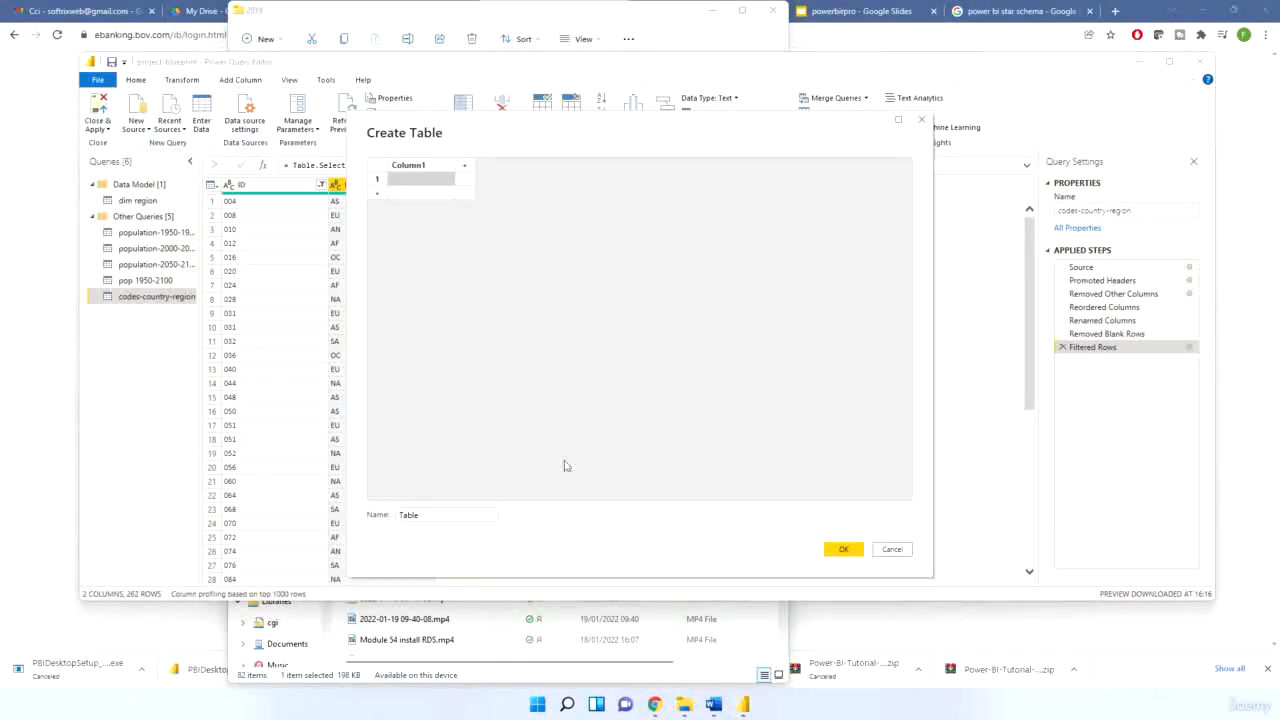
left_click(425, 515)
left_click_drag(430, 515, 386, 519)
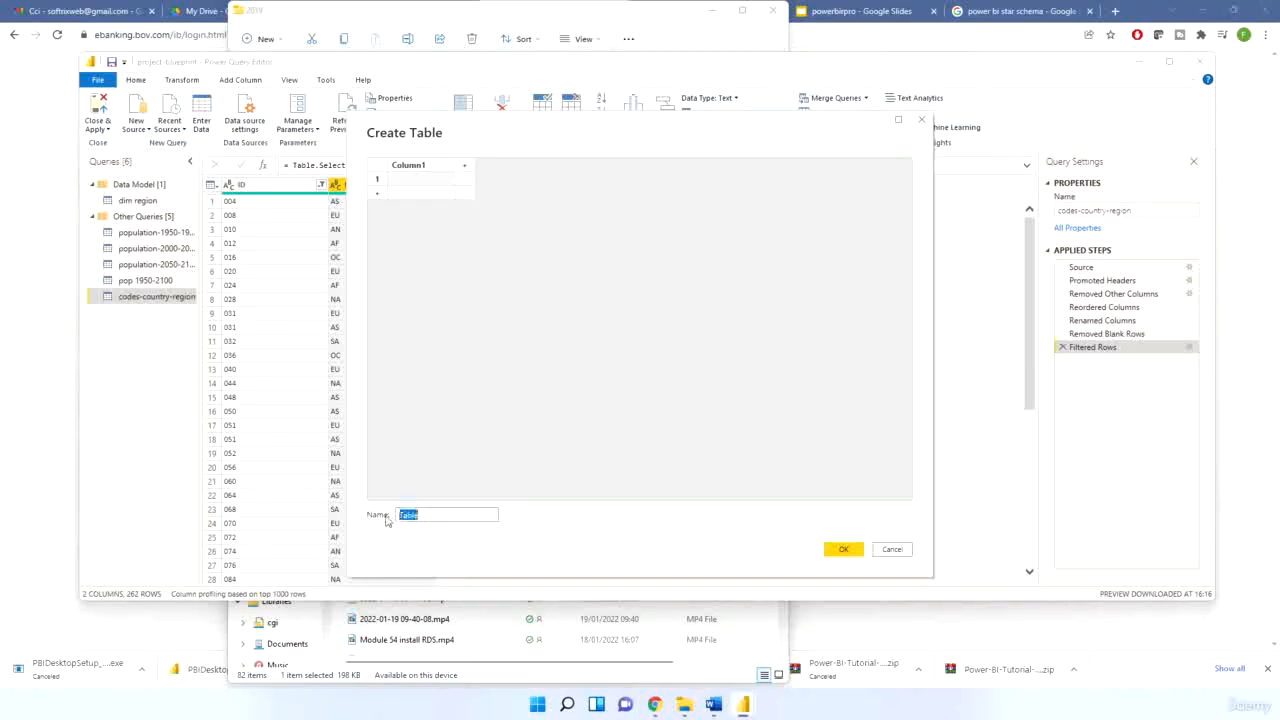
type("d")
left_click(588, 402)
left_click(470, 514)
type("s-full-names")
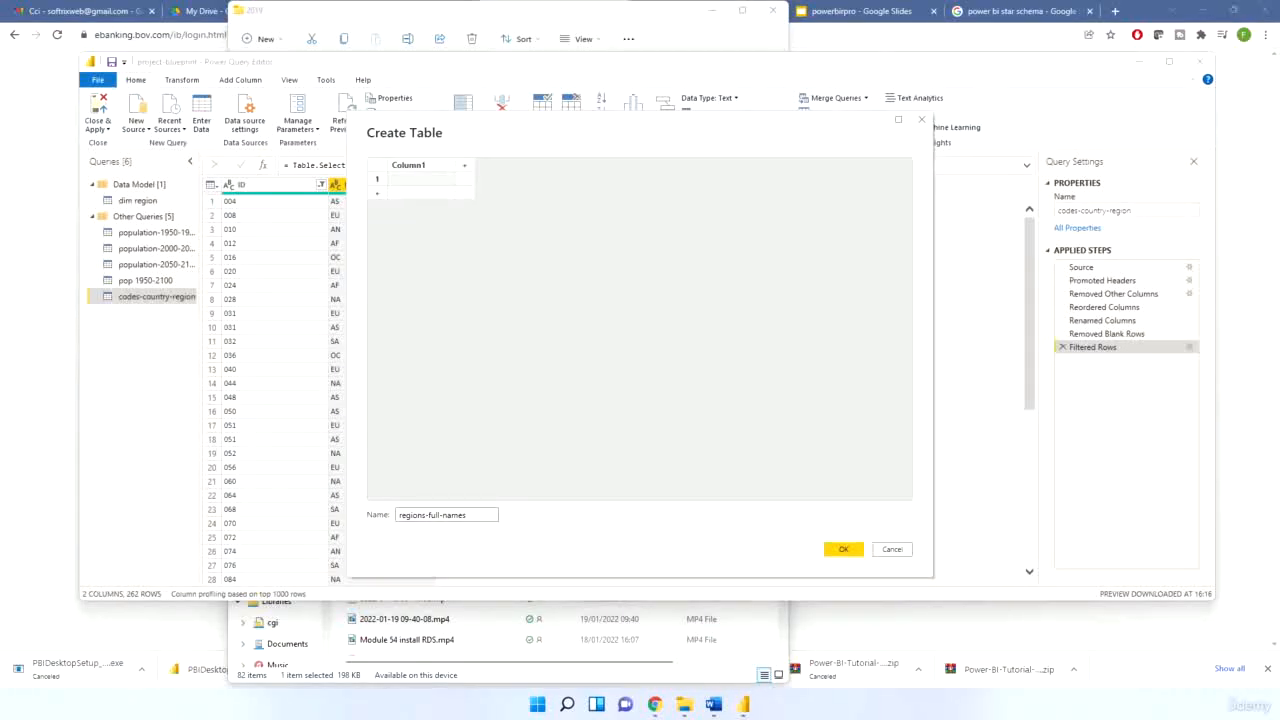
left_click(843, 549)
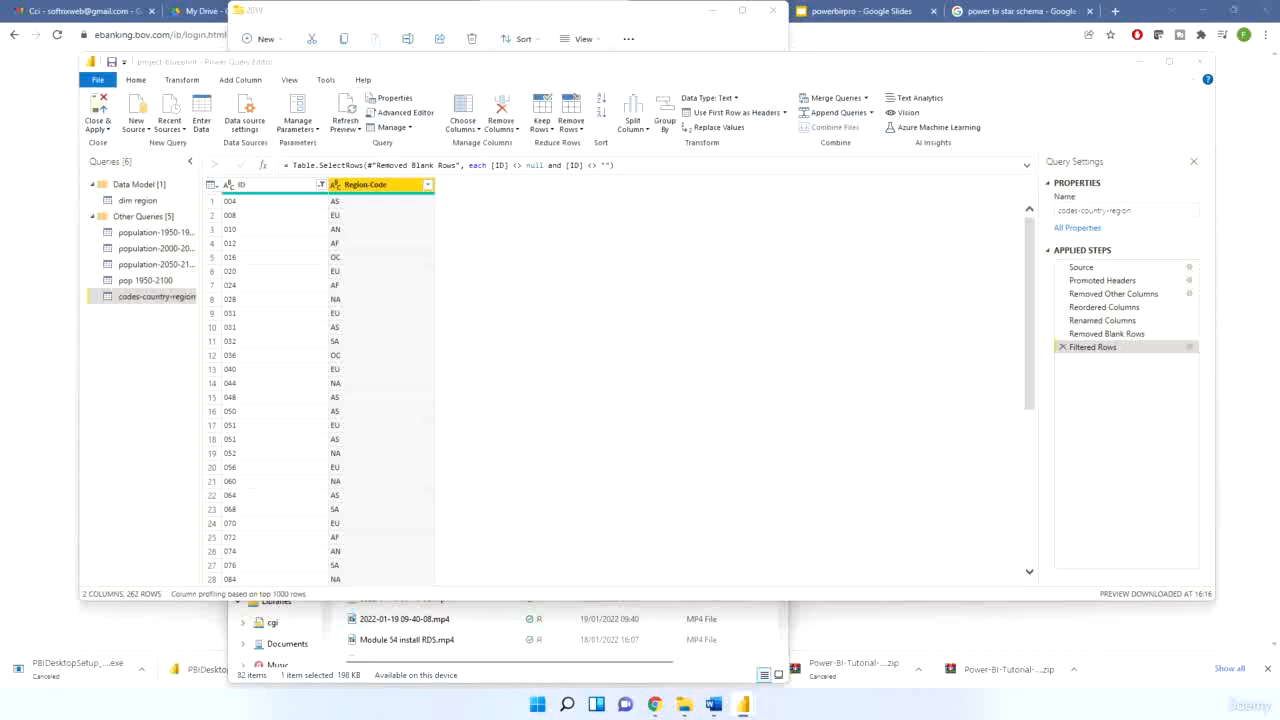
Remove duplicates by Region-Code in the codes-country-region query and check the distinct codes in that column's filter list
left_click(153, 298)
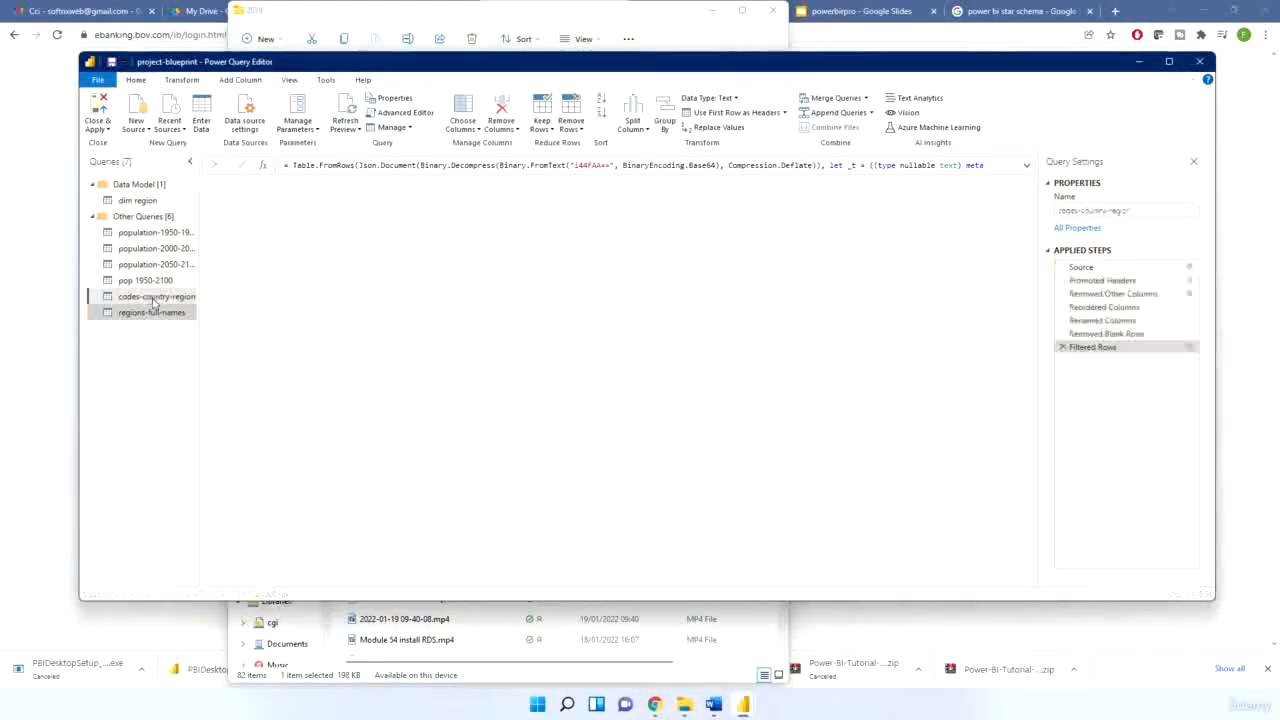
left_click(372, 186)
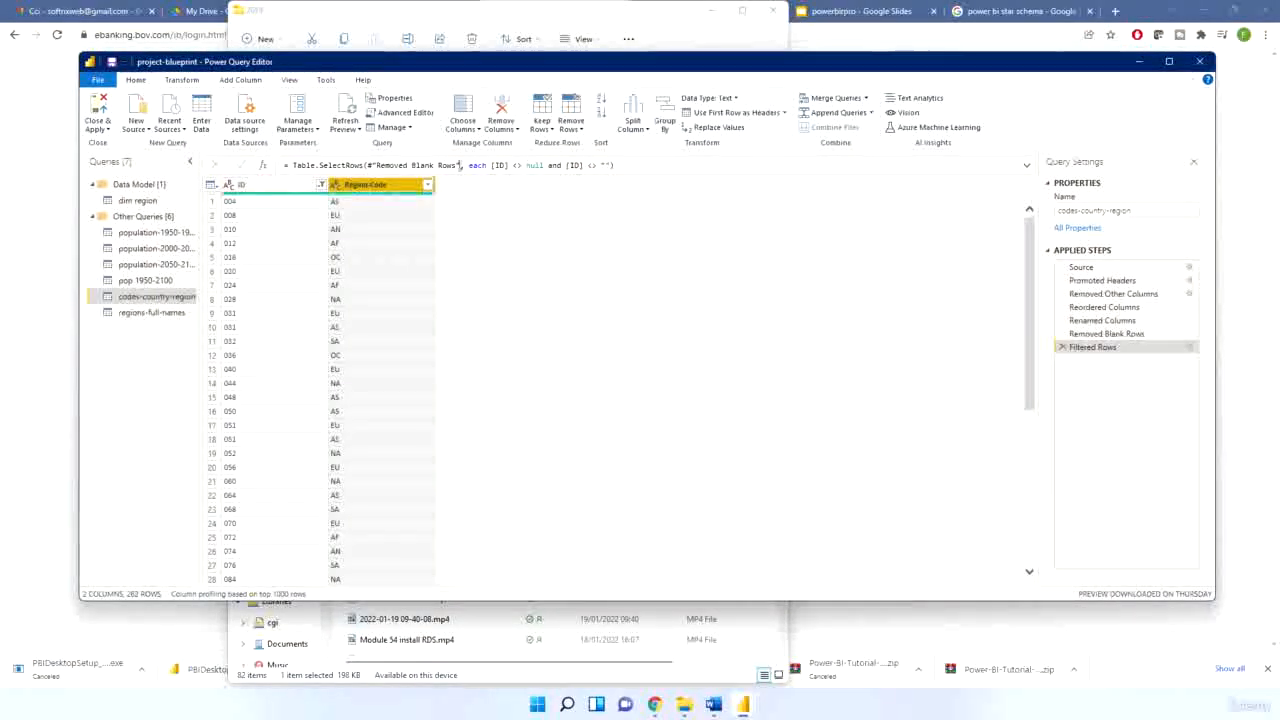
left_click(573, 125)
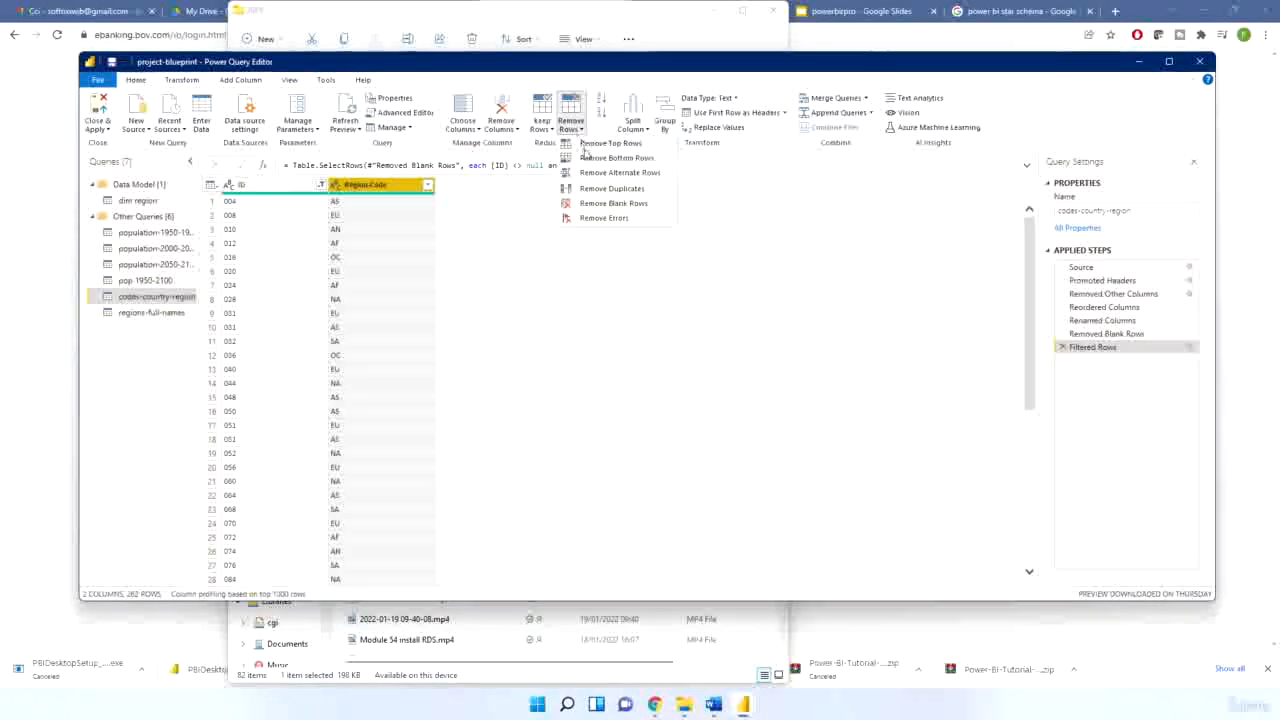
left_click(607, 188)
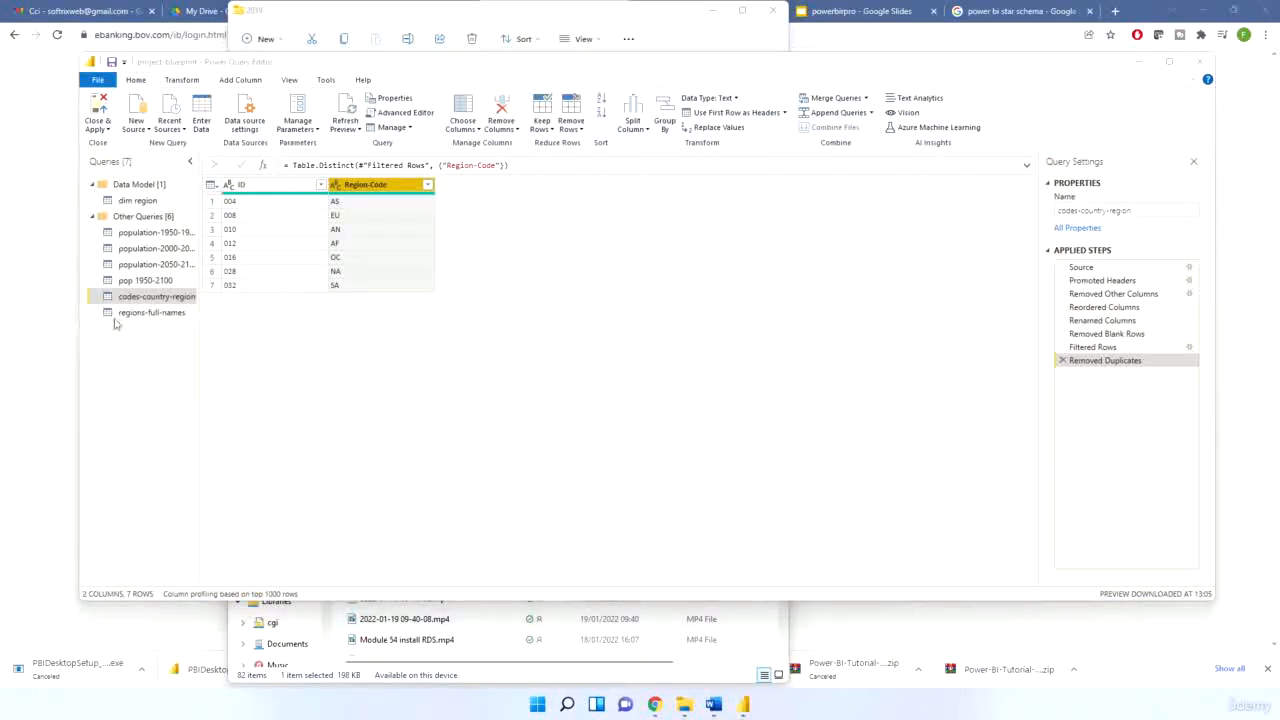
left_click(415, 192)
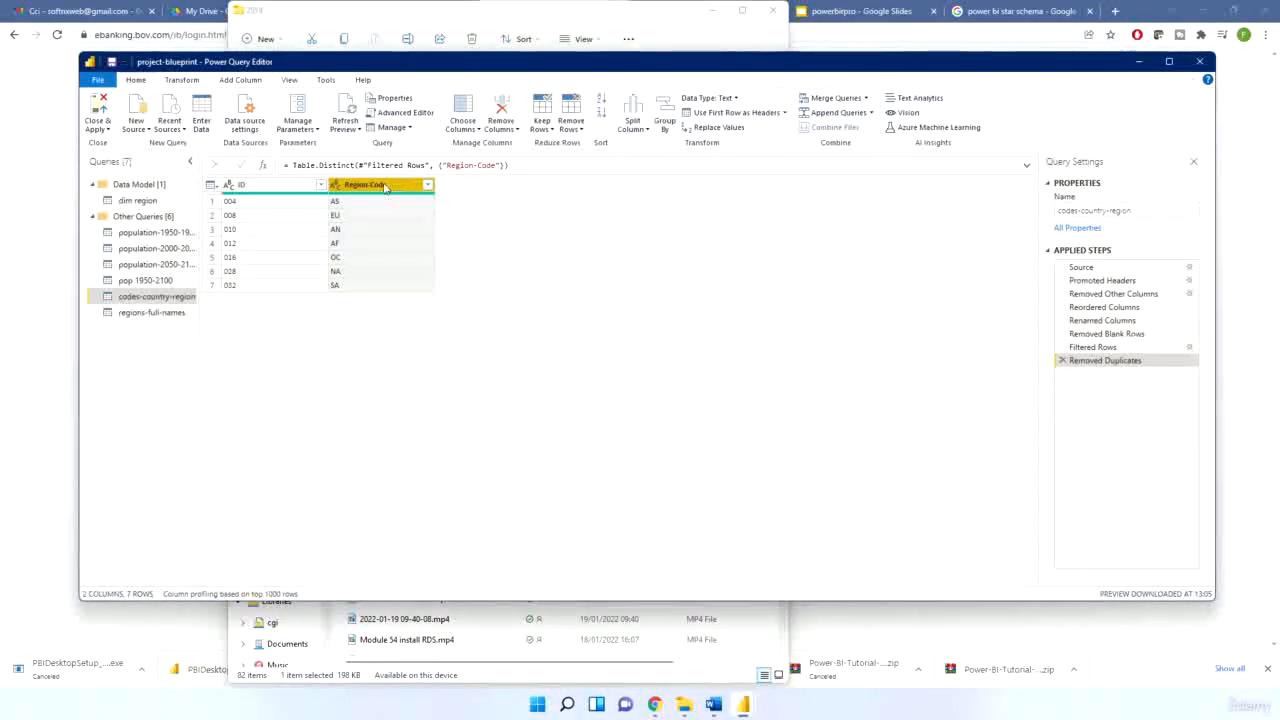
left_click(428, 190)
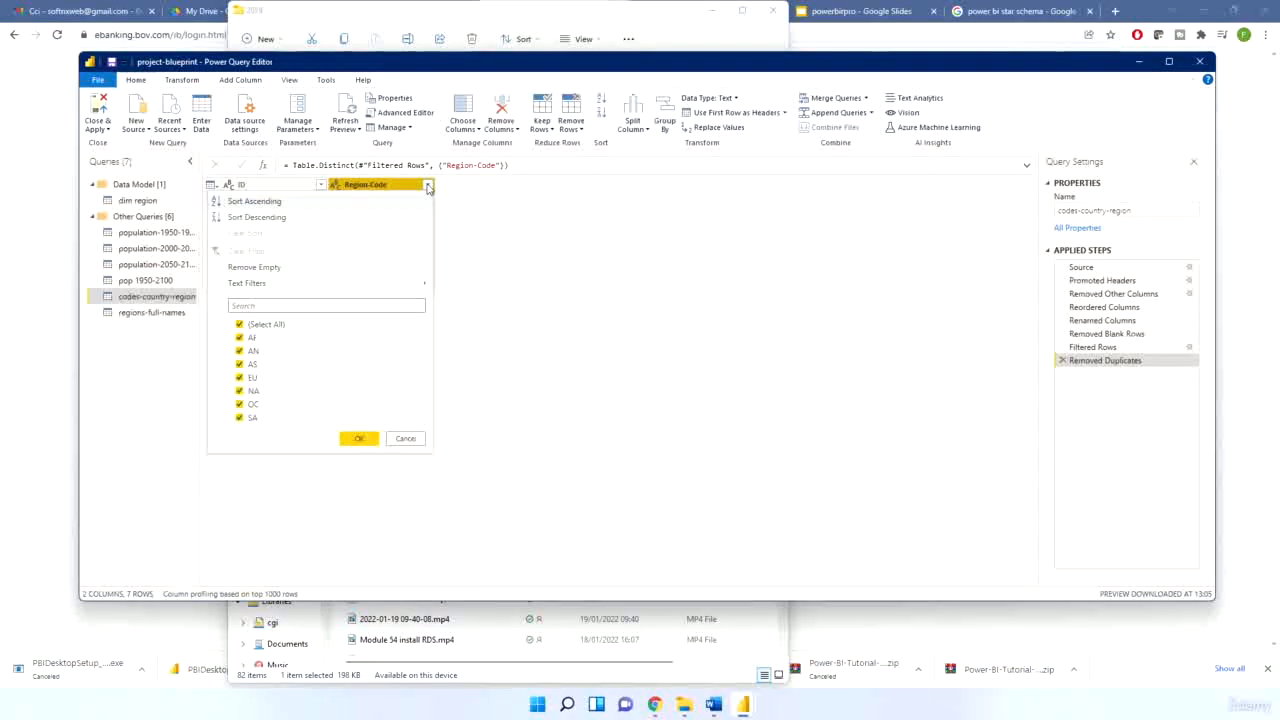
left_click(428, 188)
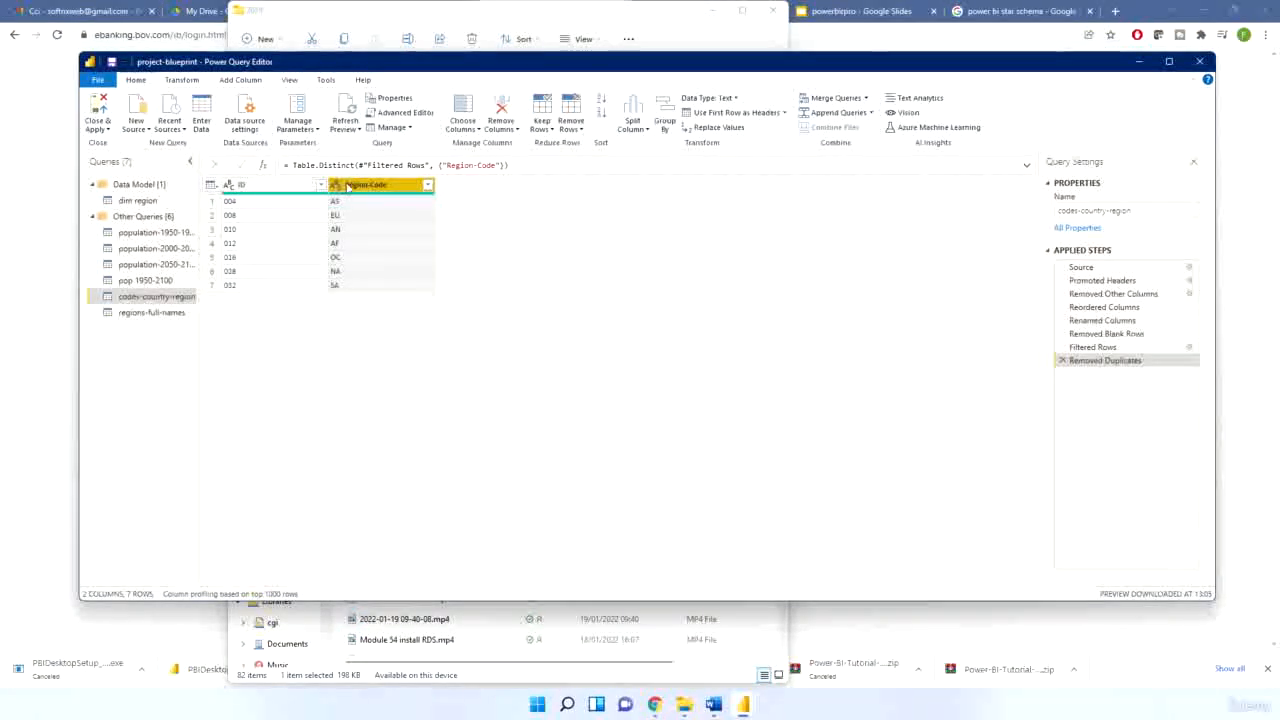
Copy the distinct Region-Code column and delete the Removed Duplicates step from the codes-country-region query
right_click(356, 185)
left_click(385, 190)
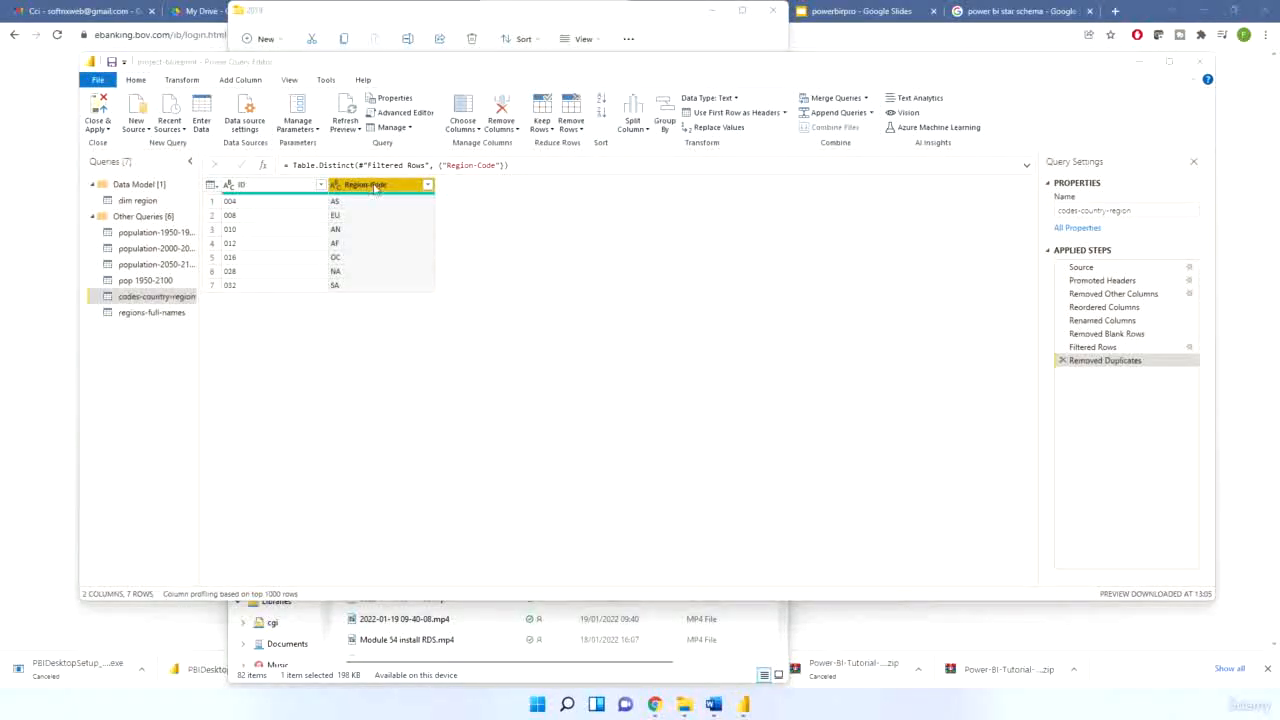
left_click(1062, 348)
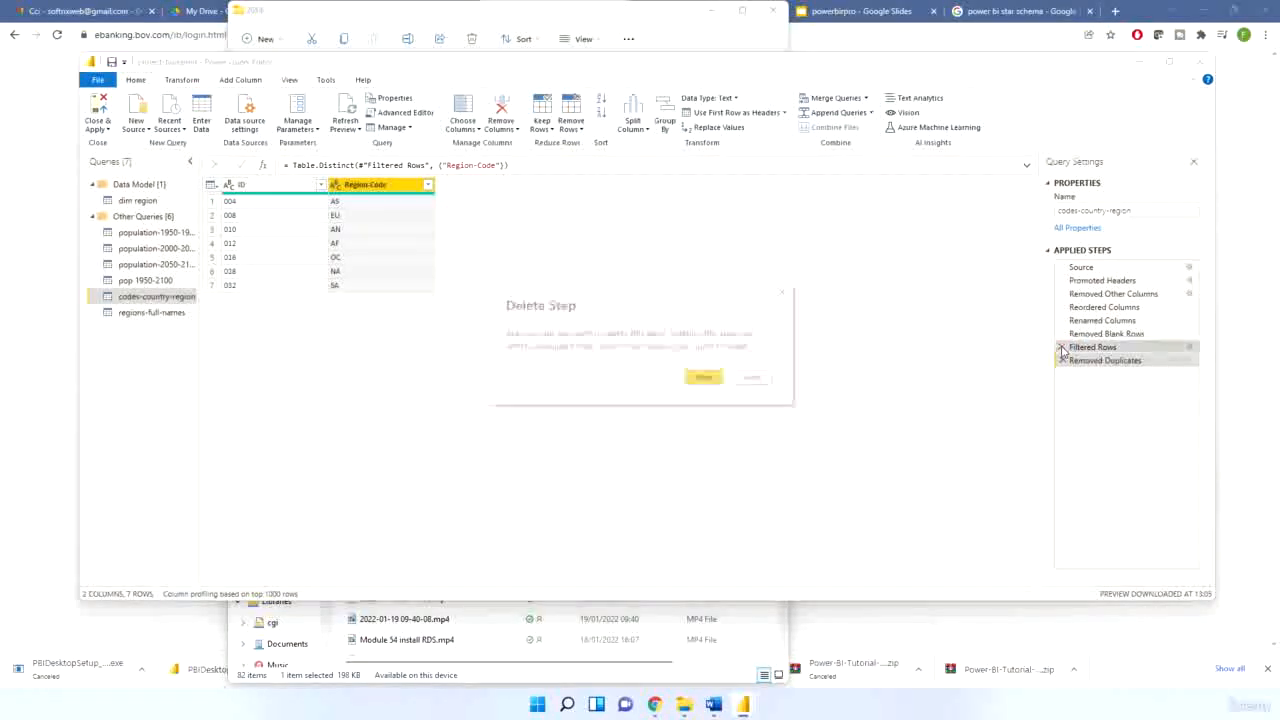
left_click(751, 378)
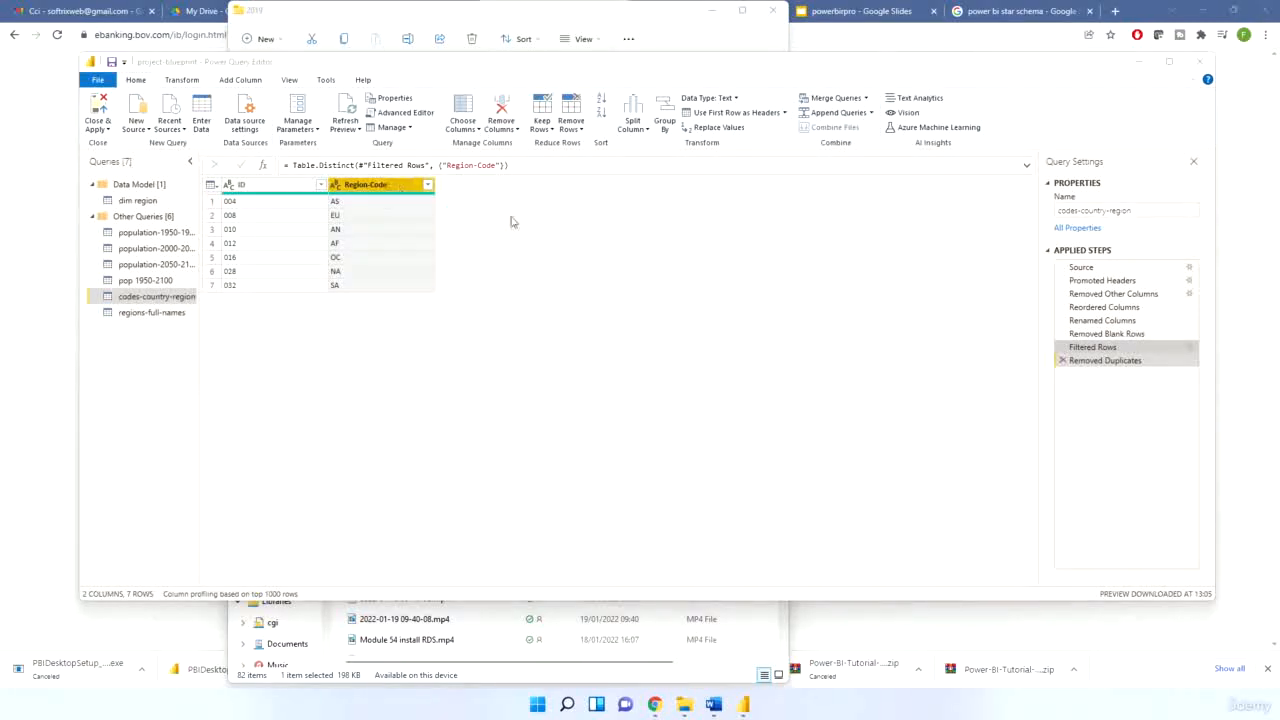
left_click(1062, 361)
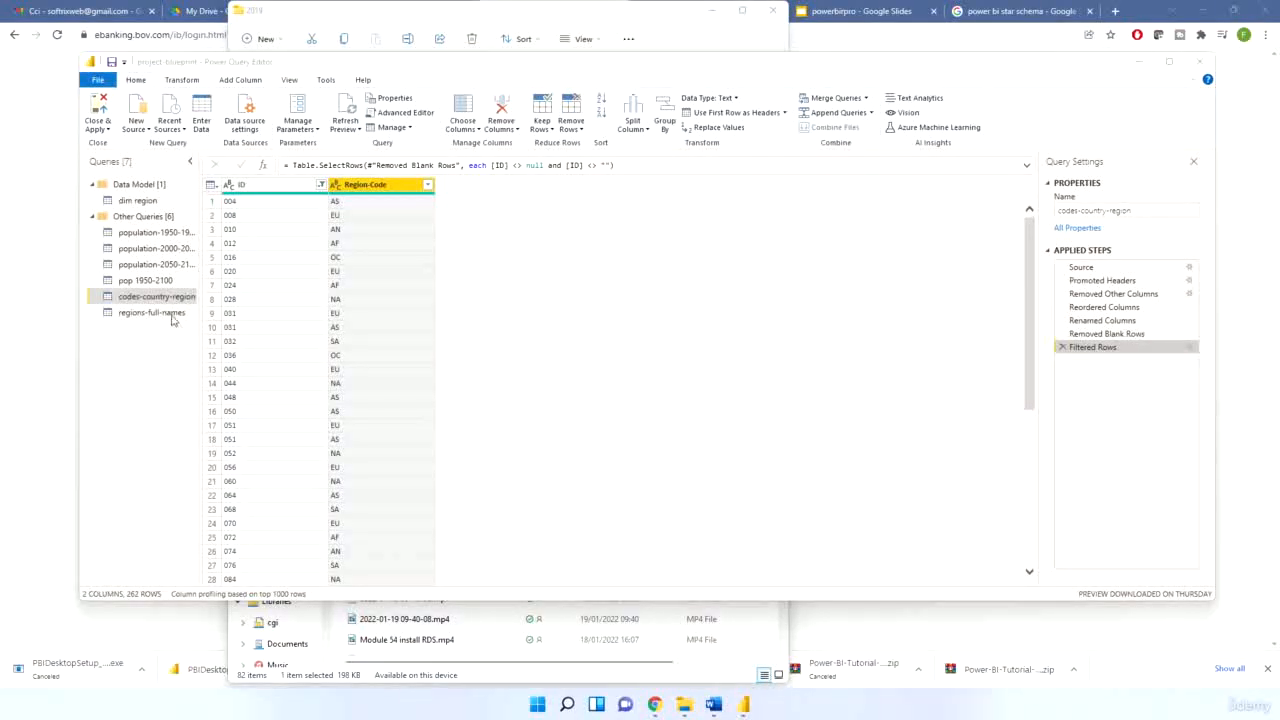
Edit the source of the regions-full-names table and paste in the copied Region-Code column
left_click(170, 316)
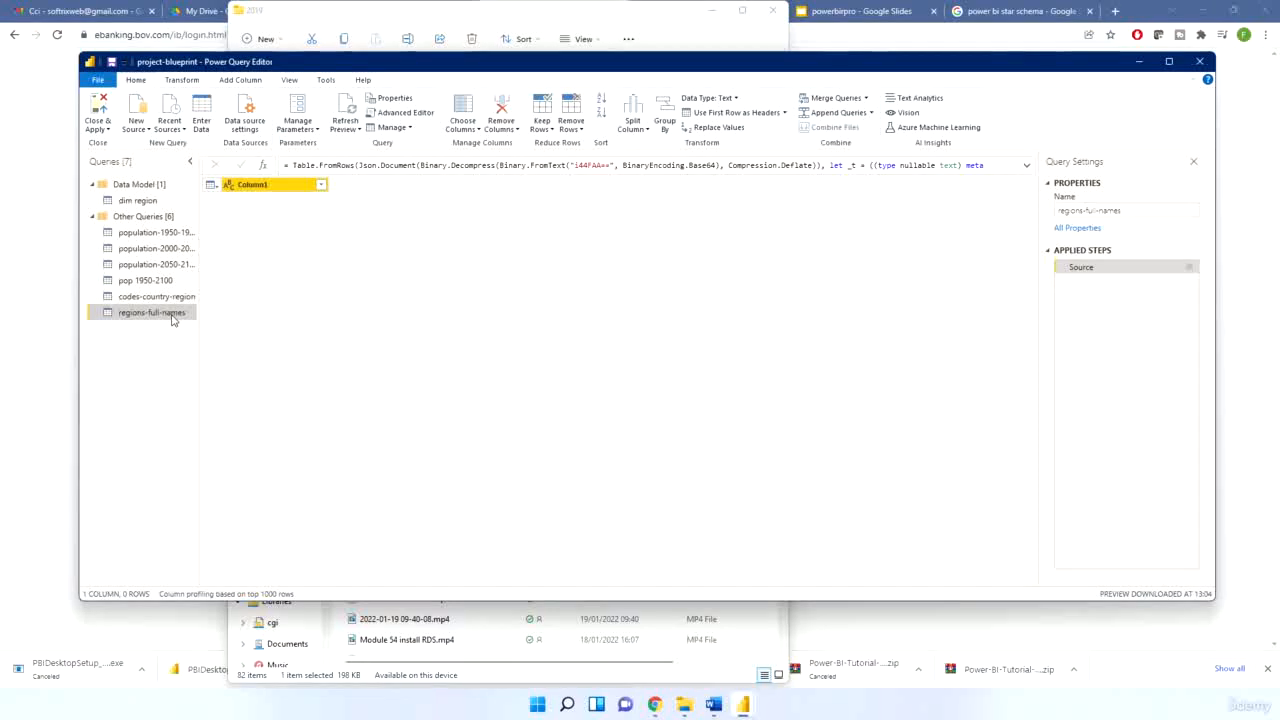
left_click(1192, 268)
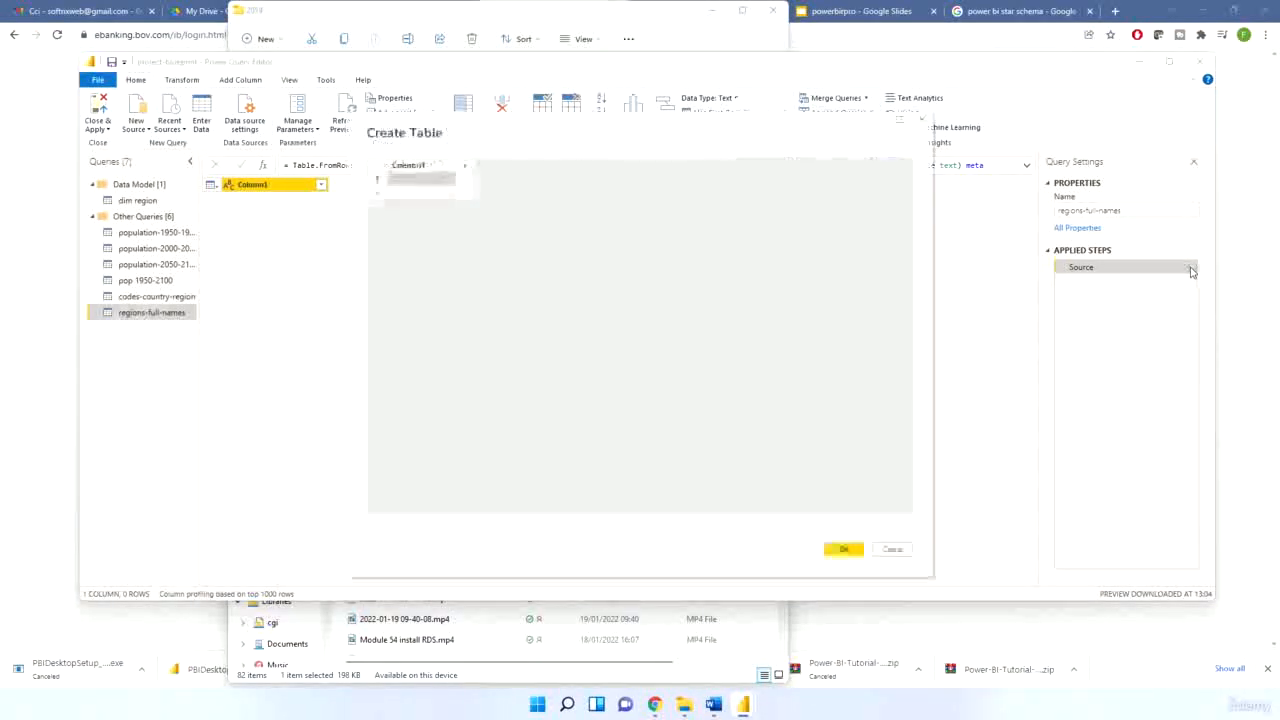
right_click(412, 176)
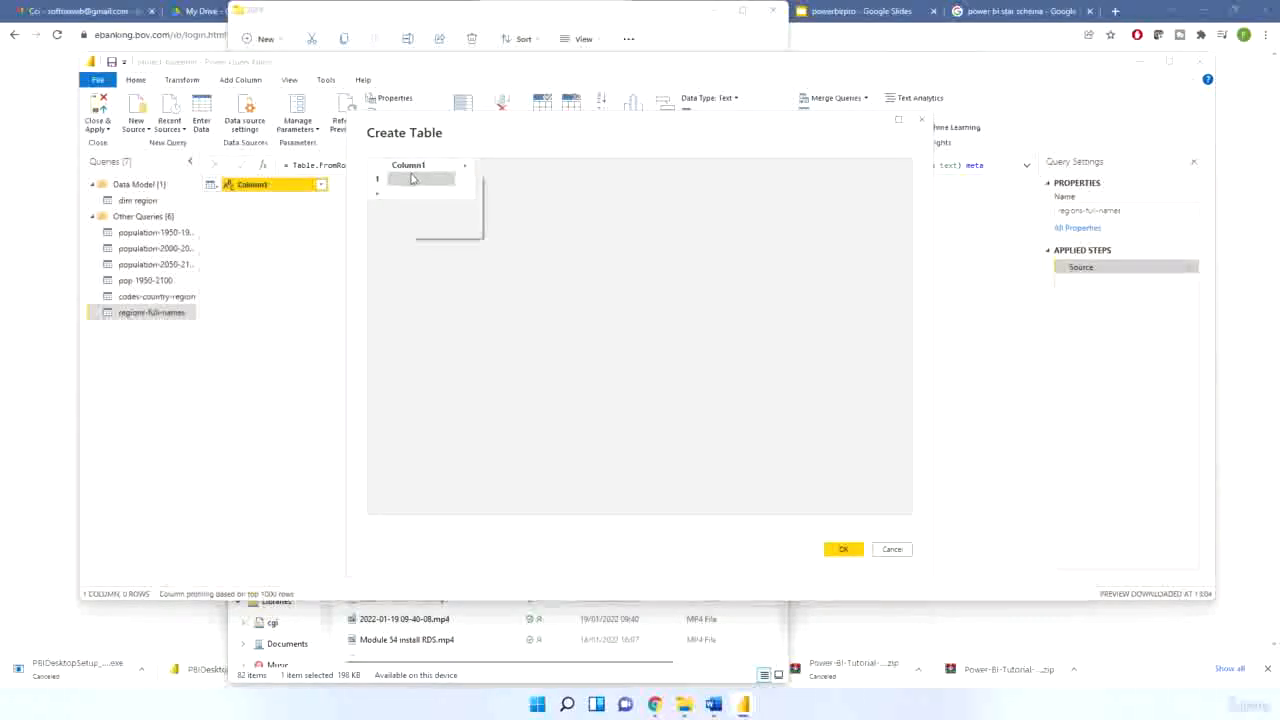
left_click(436, 210)
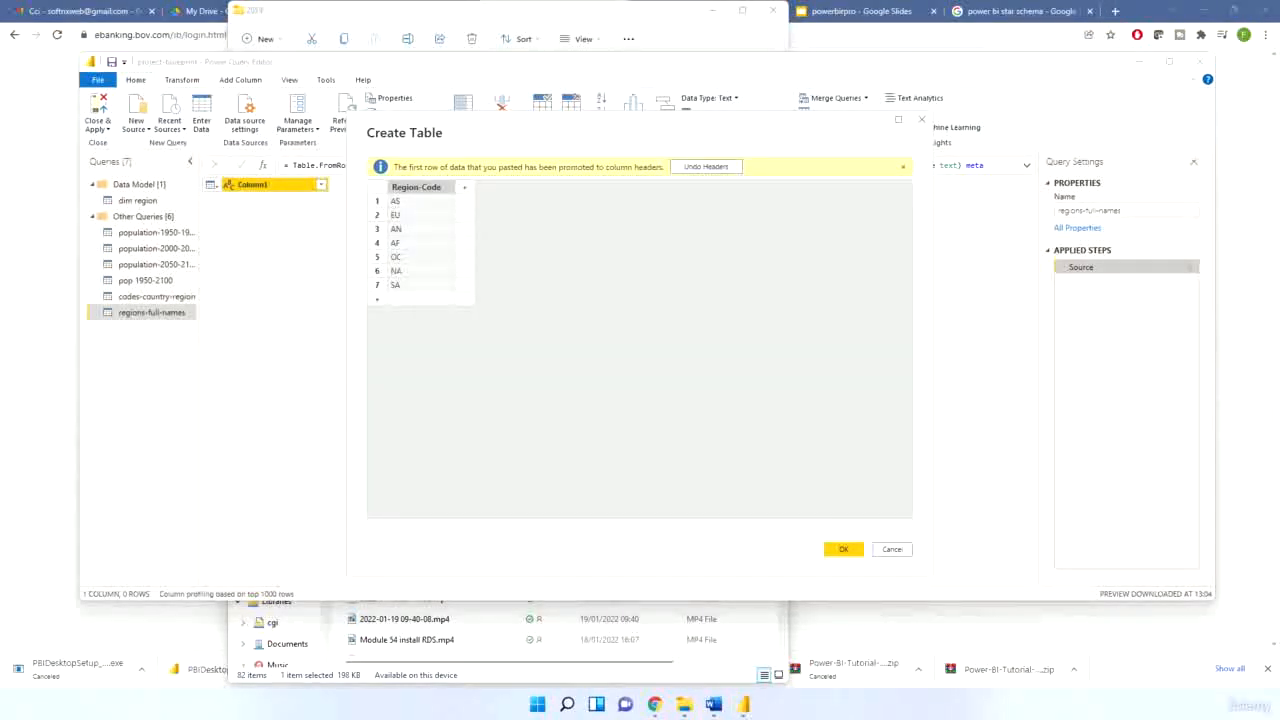
Add a second column named Region-Name to the regions-full-names table
left_click(465, 190)
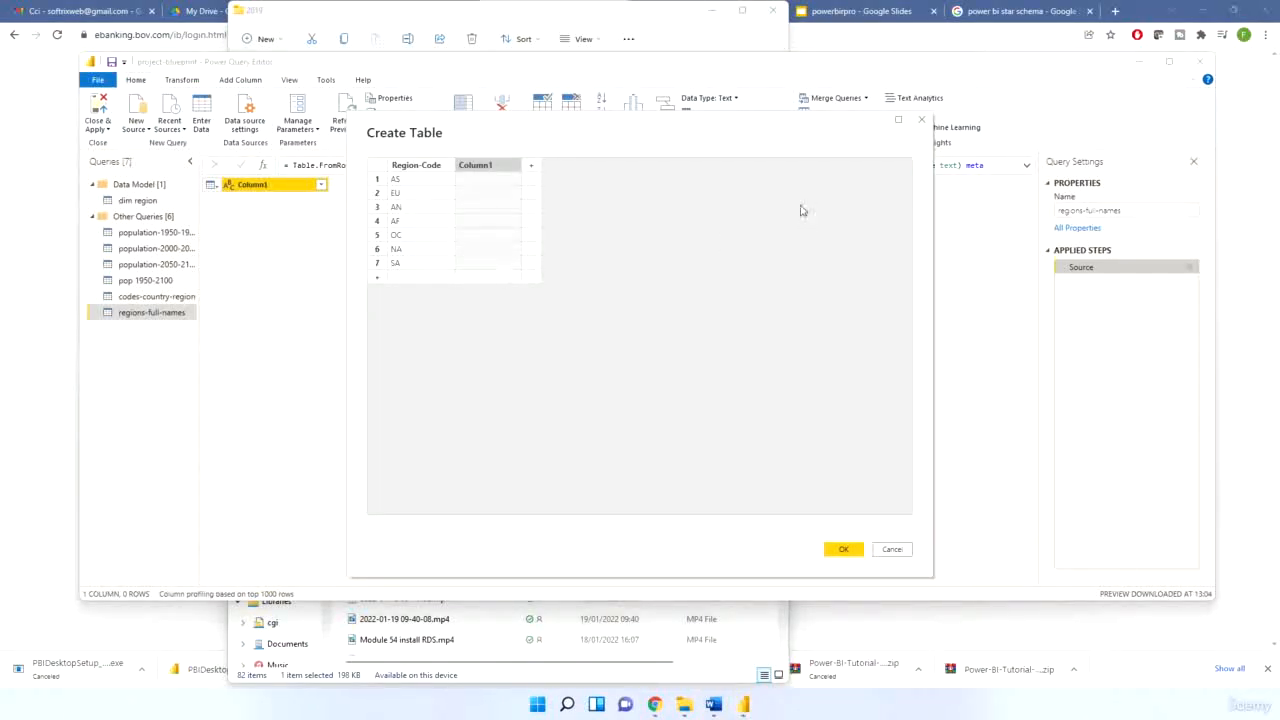
double_click(478, 166)
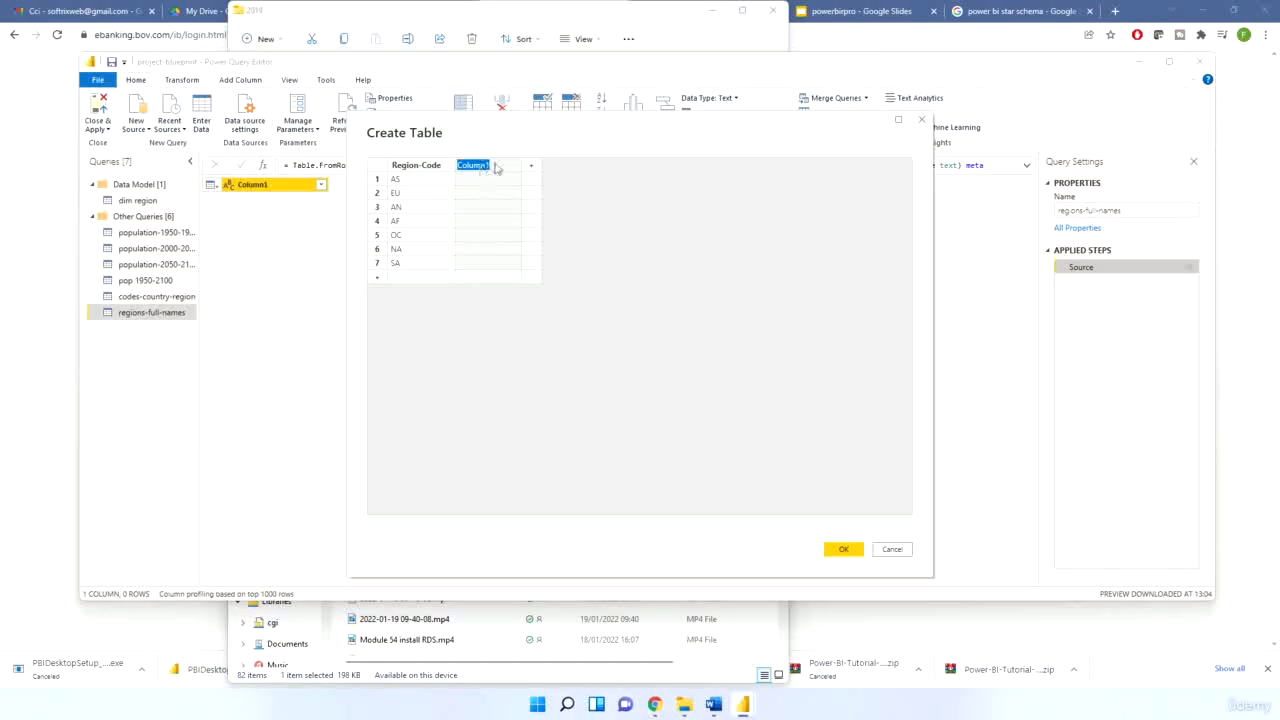
type("Region-Name")
left_click(576, 189)
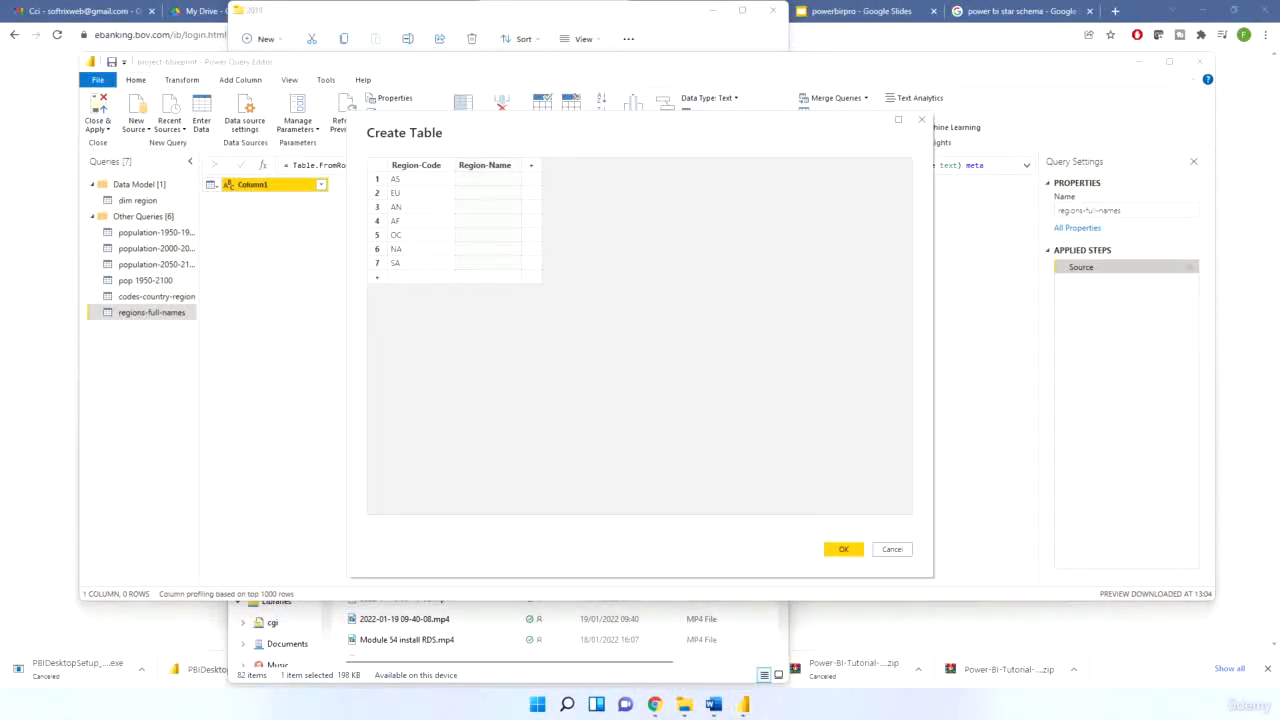
Fill Region-Name with Asia, Europe, Antartica, Africa, Ocenia, North-America and South-America in row order and save the table
left_click(489, 183)
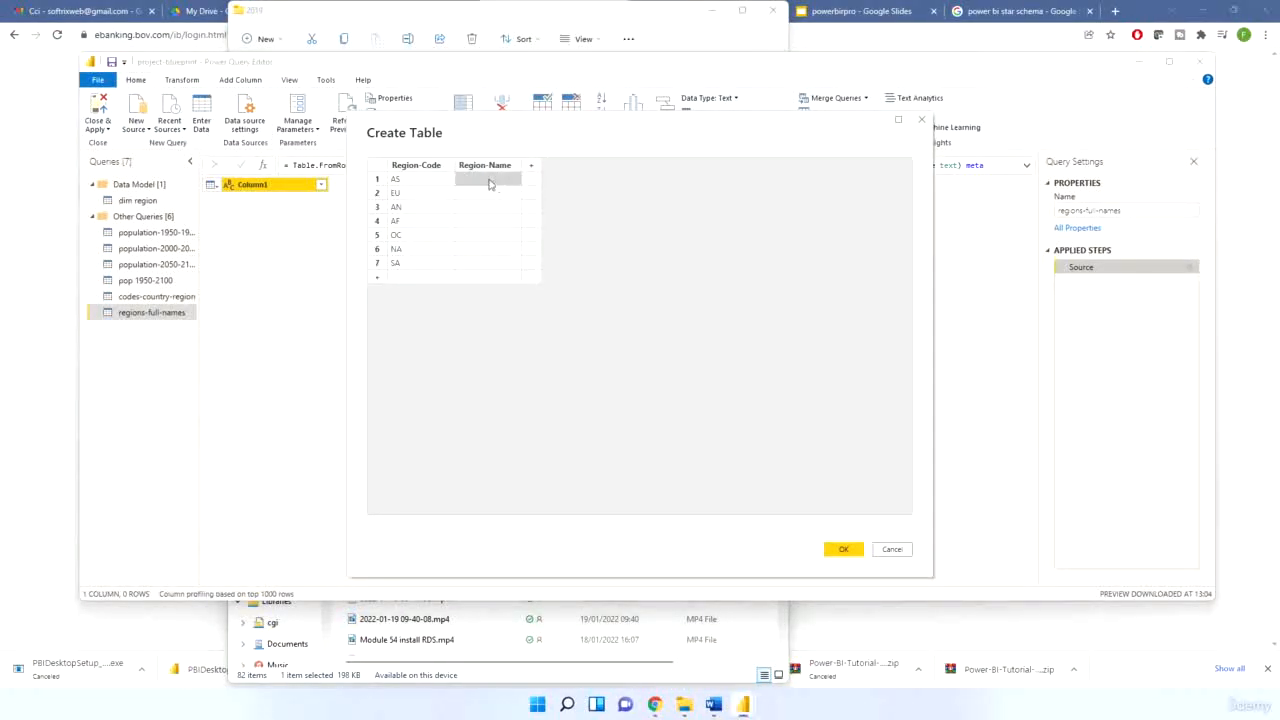
left_click(489, 183)
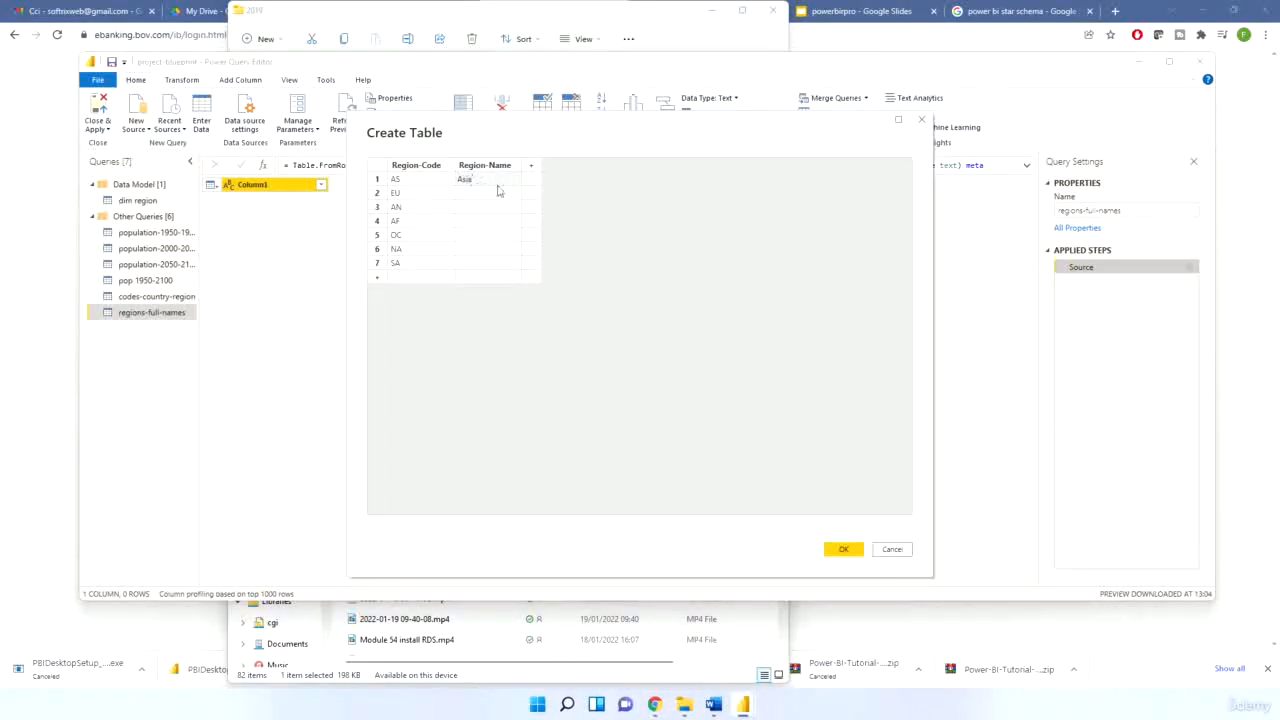
left_click(485, 196)
left_click(485, 196)
type("Europe")
type("Antartica Africa Ocenia North-America South-America")
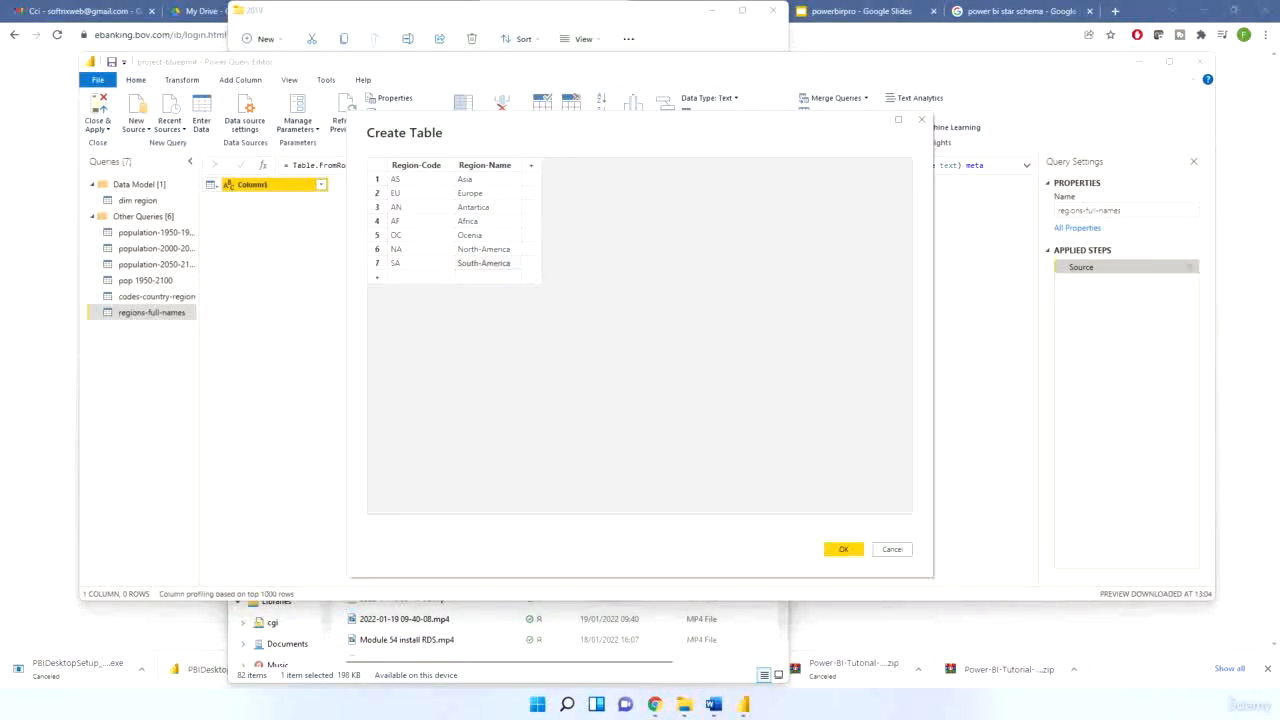
left_click(842, 550)
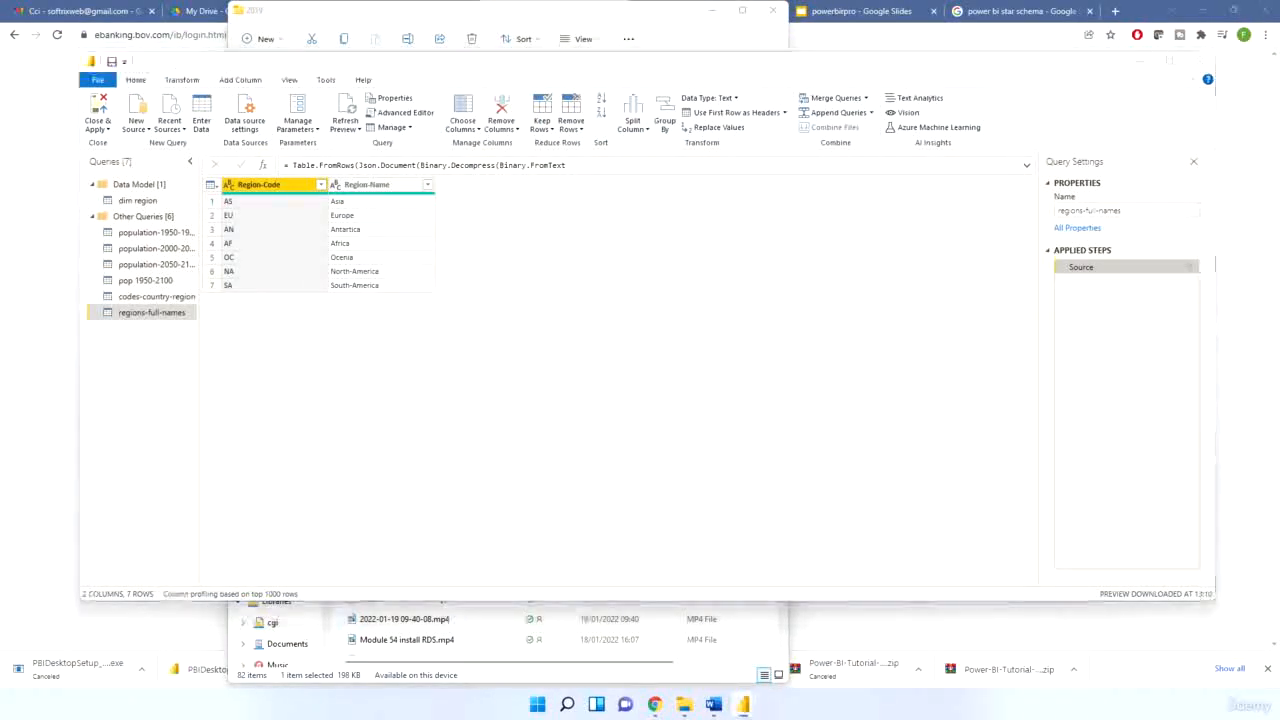
Start a query merge on codes-country-region with regions-full-names as the second table
left_click(146, 203)
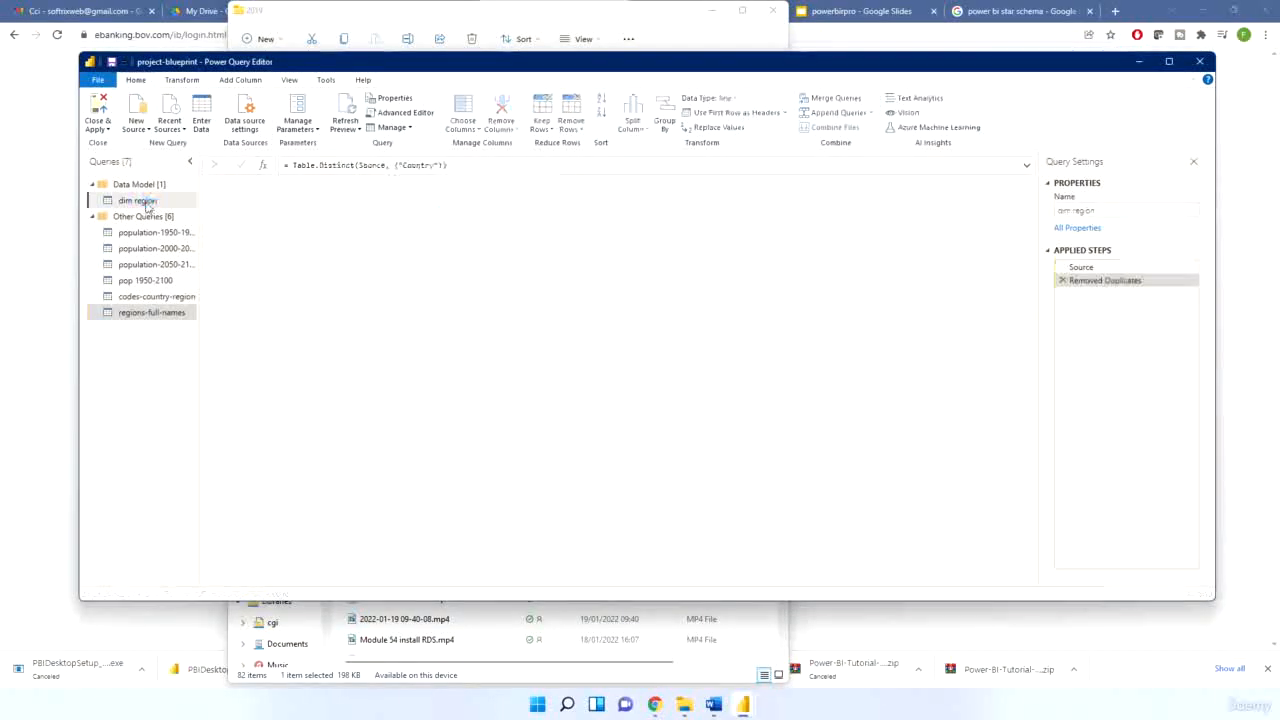
left_click(157, 298)
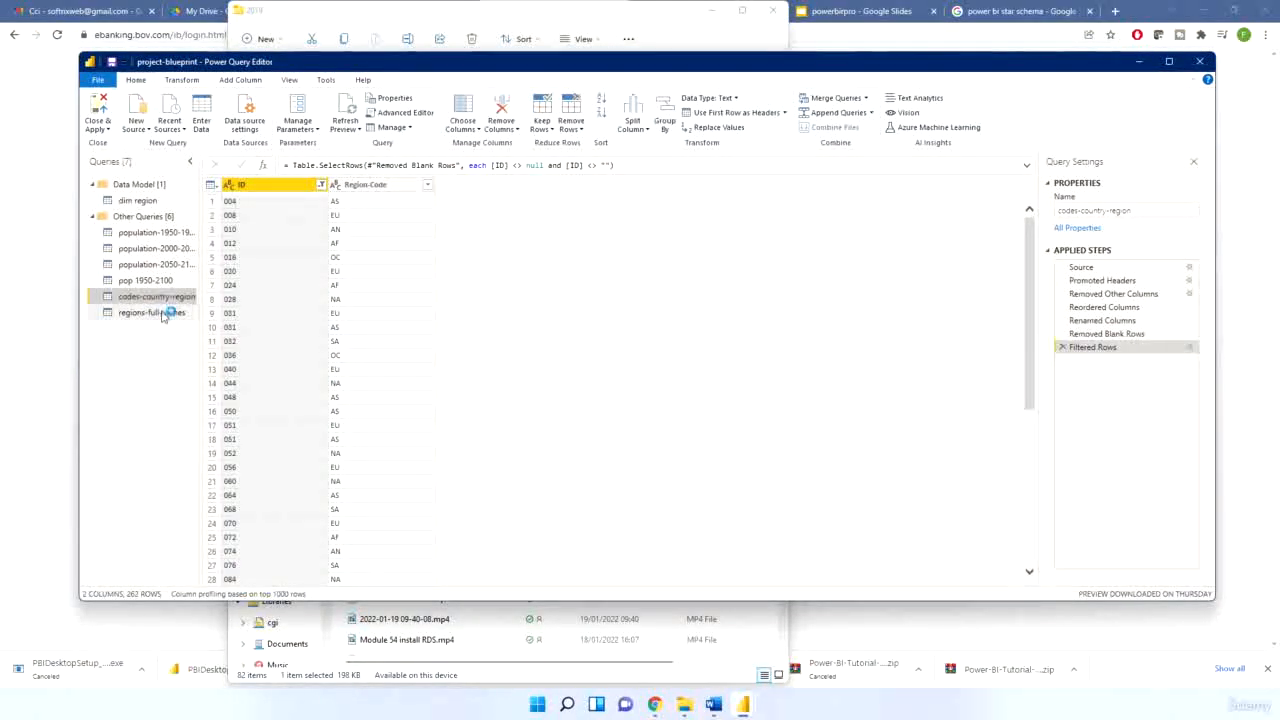
left_click(165, 313)
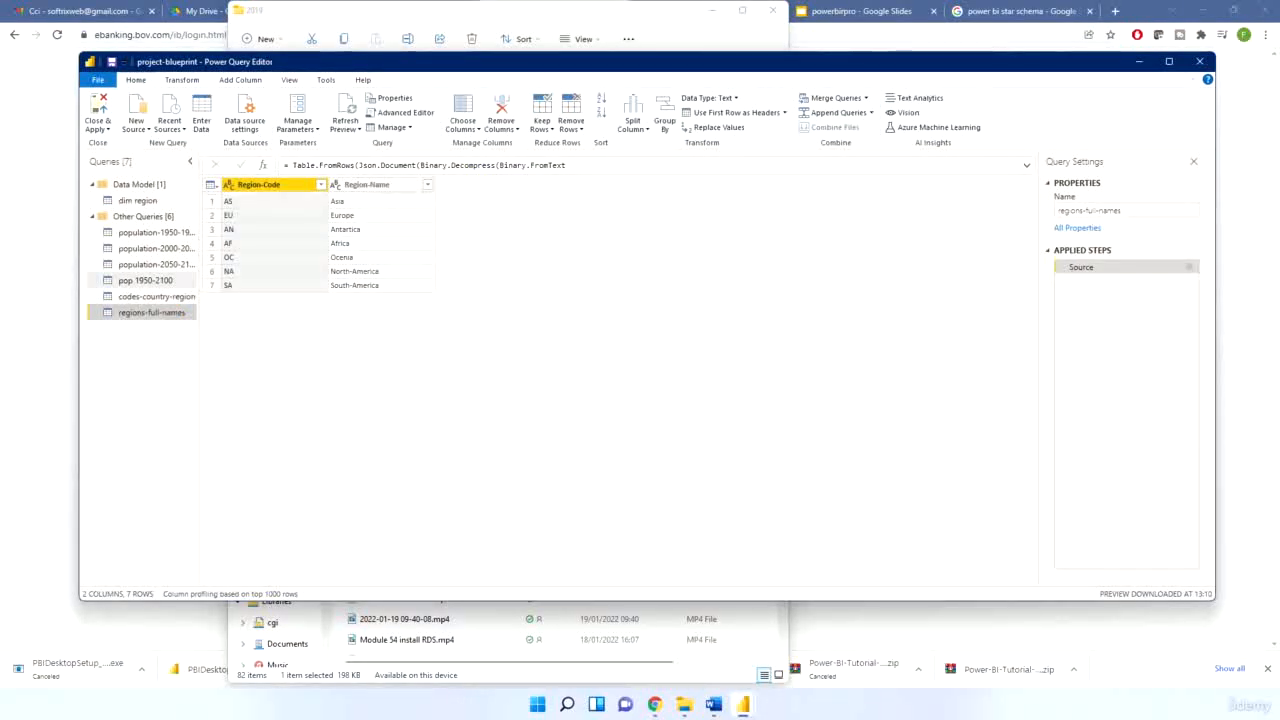
left_click(155, 298)
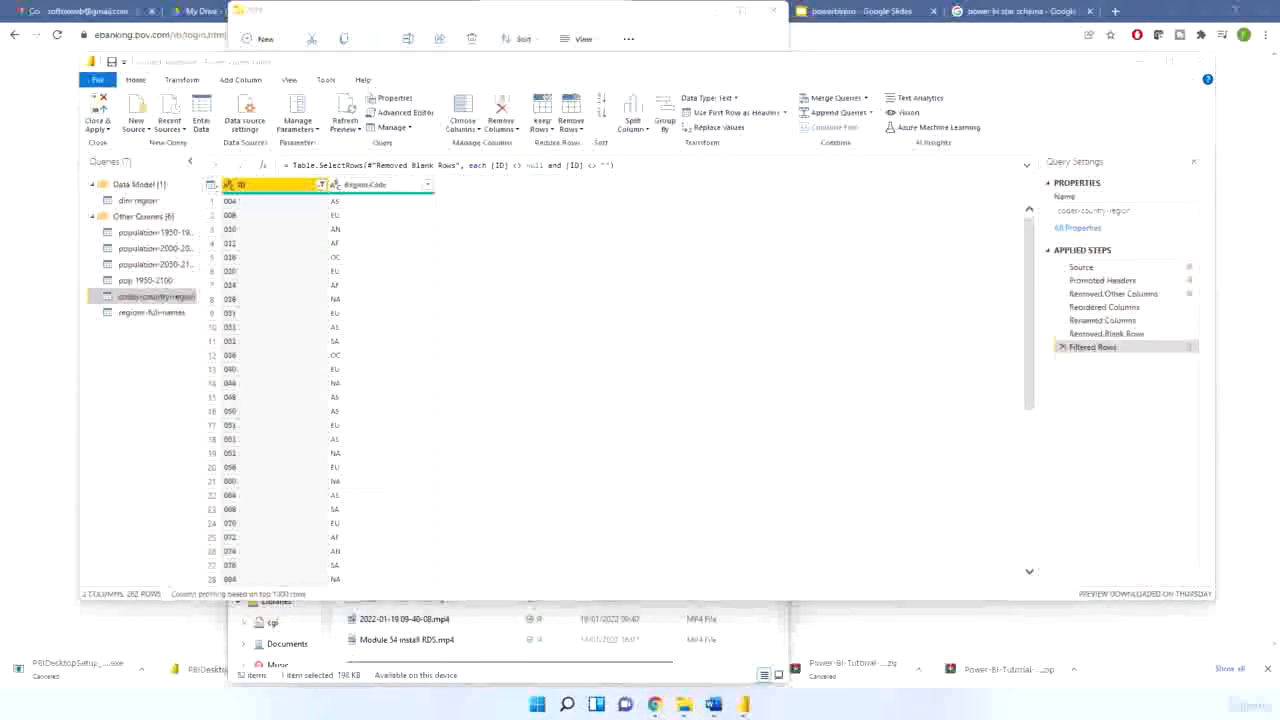
left_click(156, 309)
left_click(156, 302)
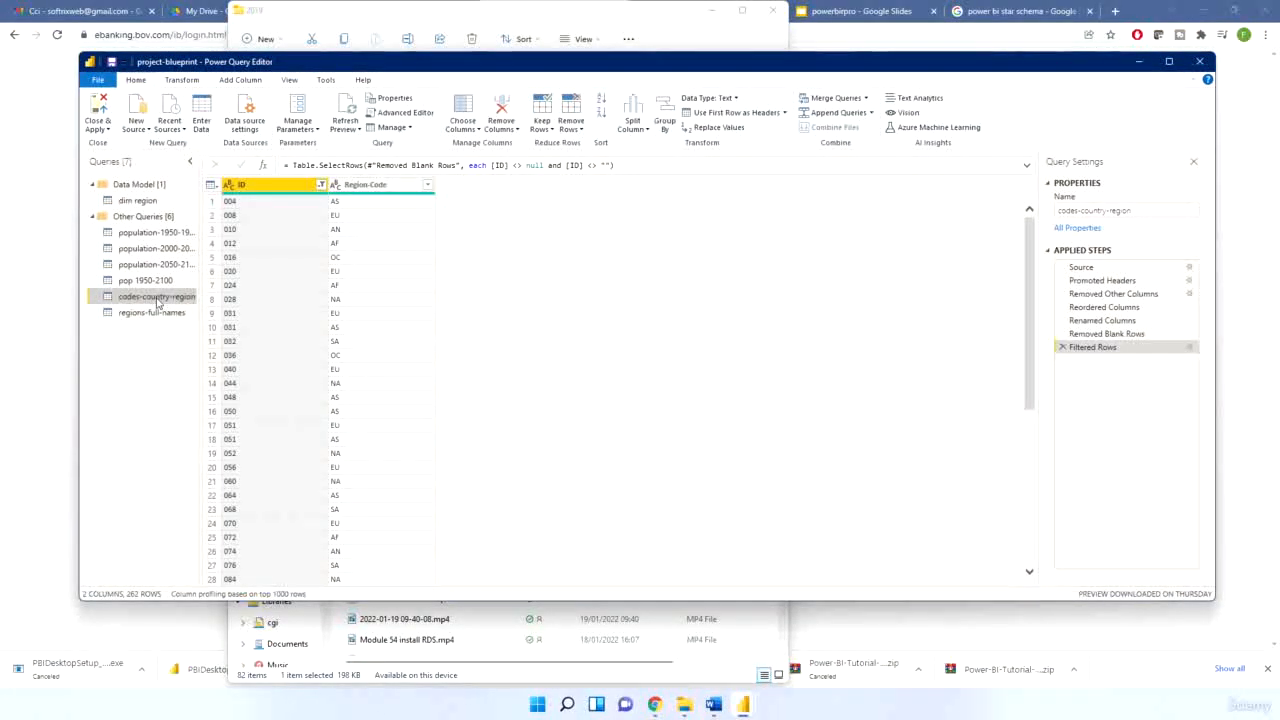
left_click(866, 98)
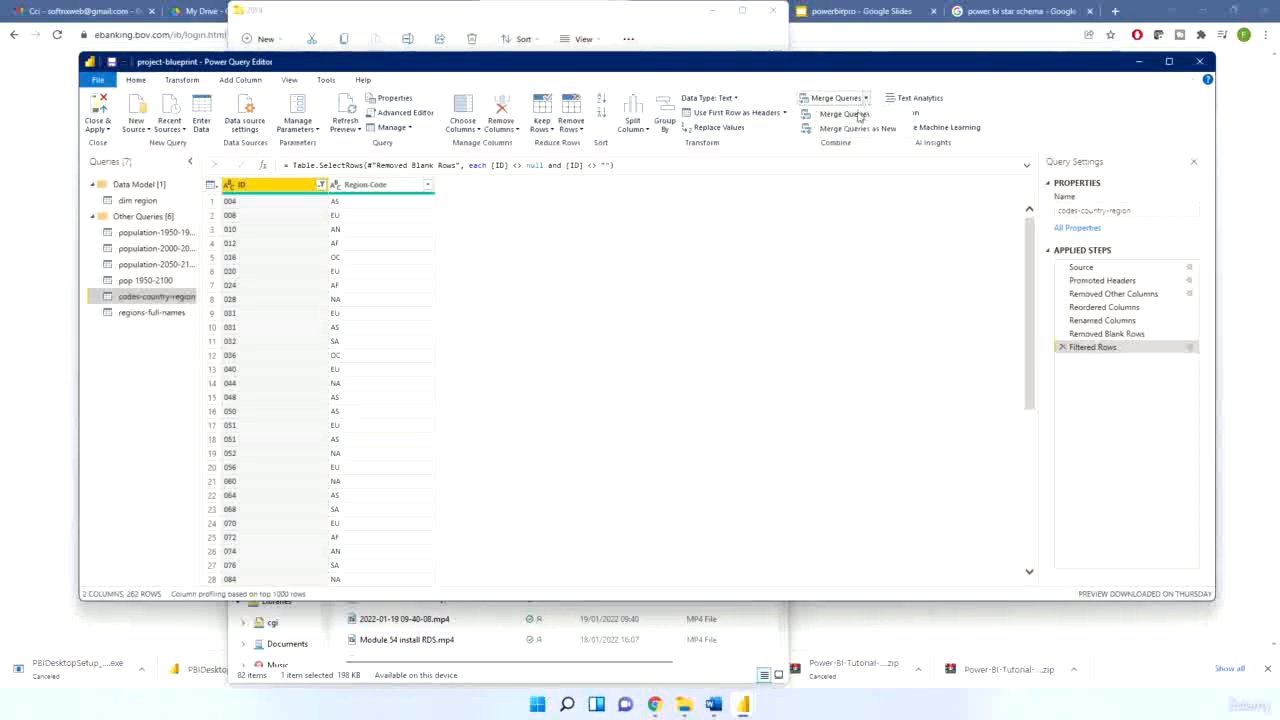
left_click(848, 115)
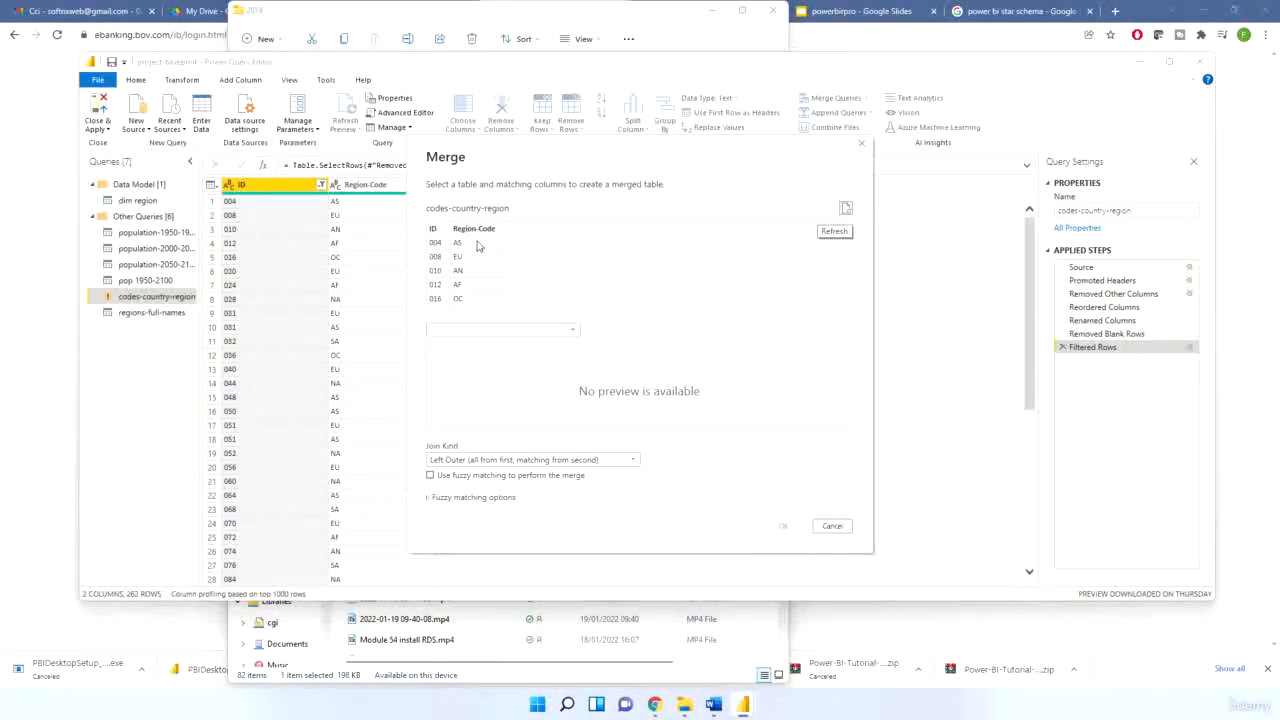
left_click(543, 330)
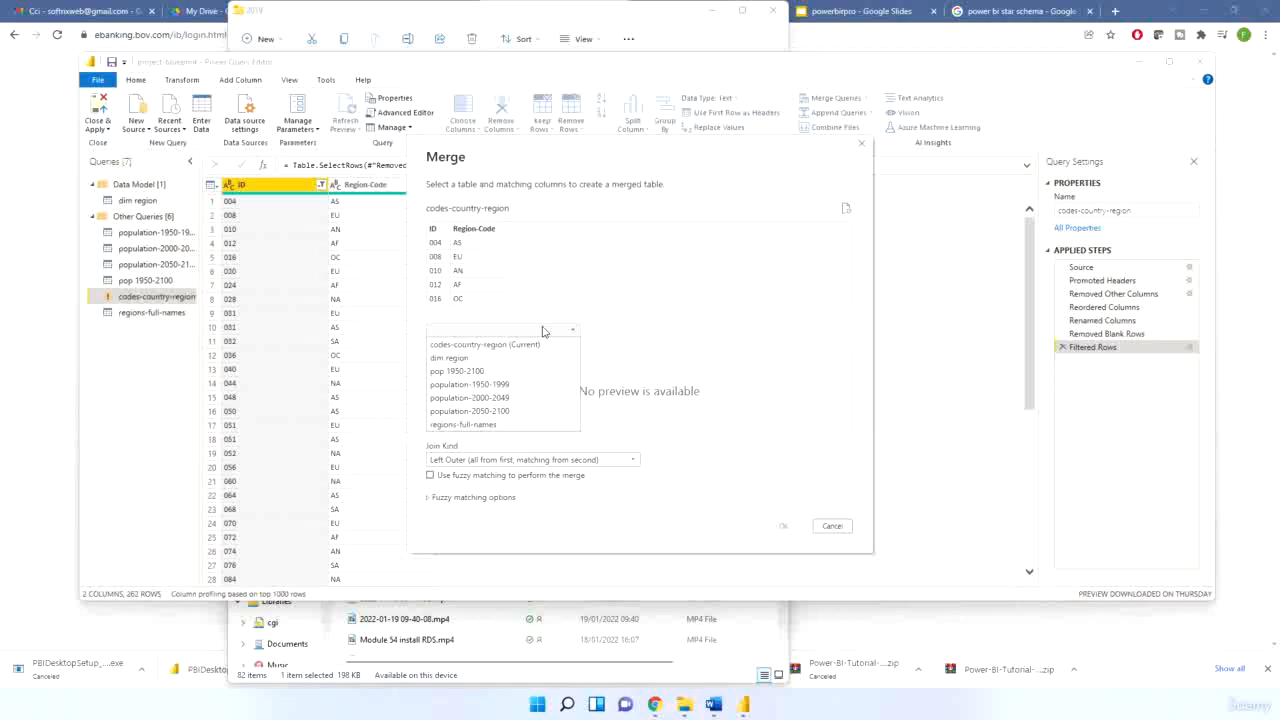
left_click(475, 425)
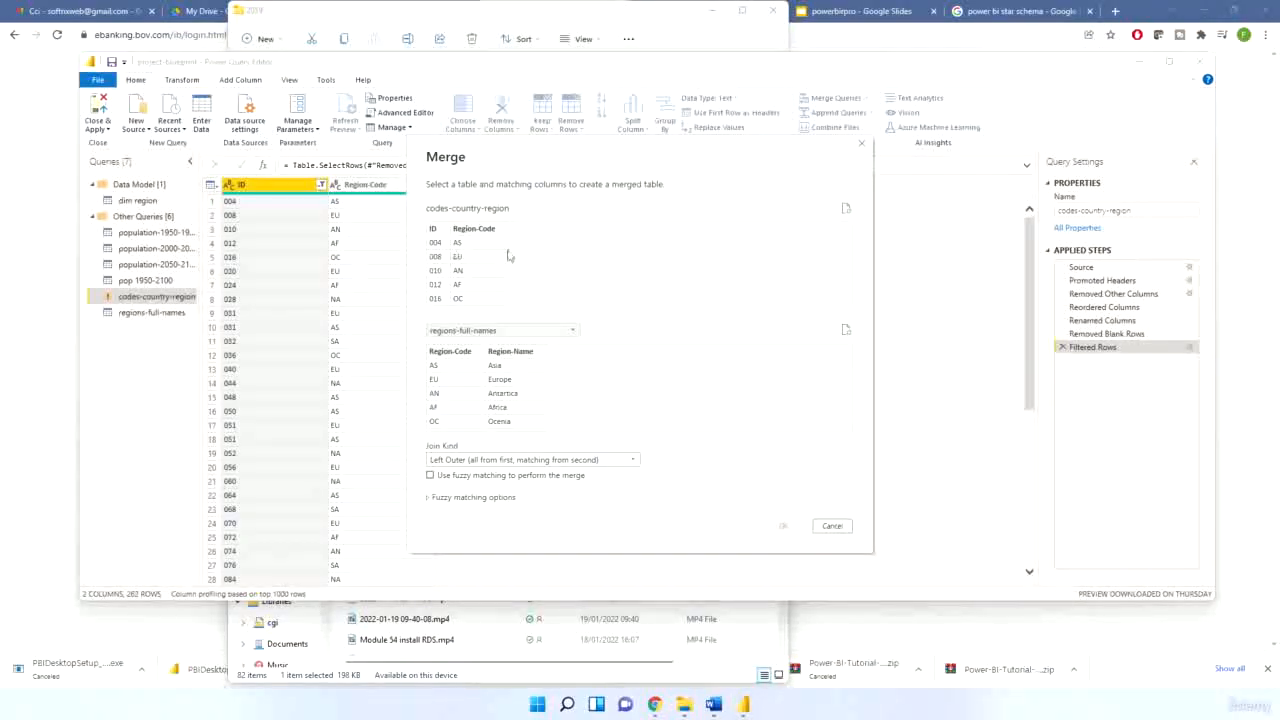
Match the two tables on their Region-Code columns for the merge
left_click(448, 352)
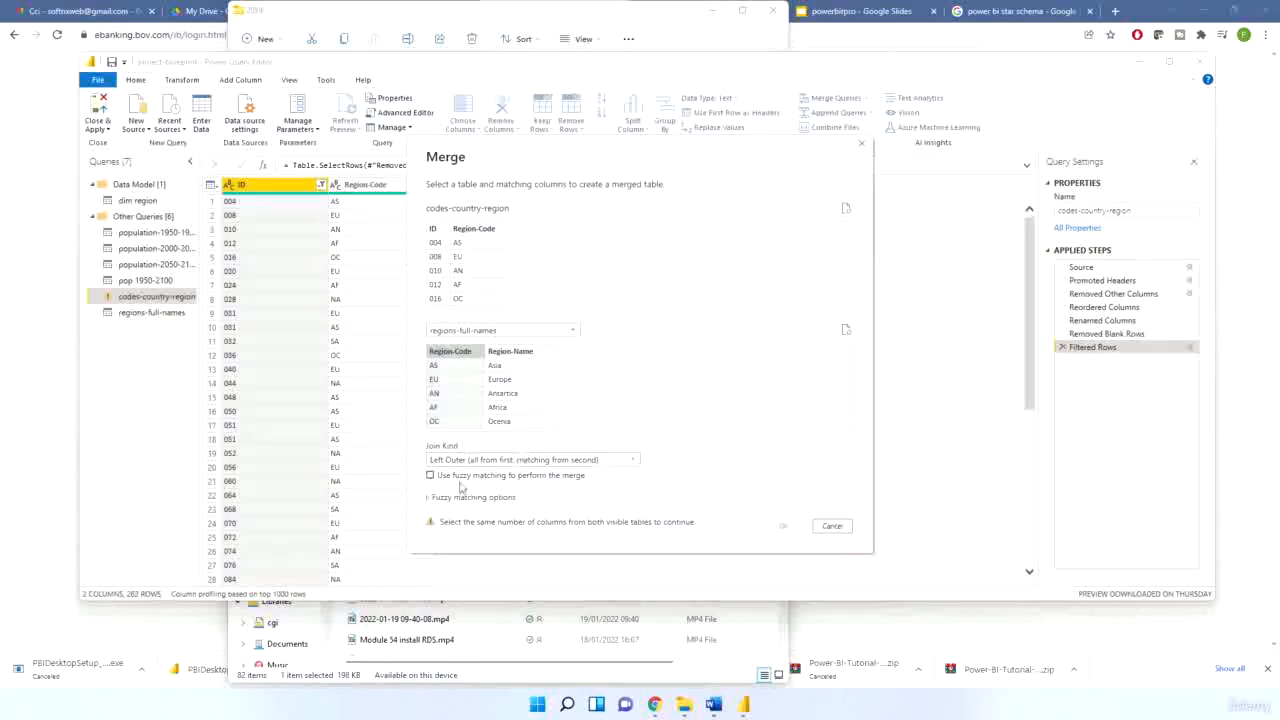
left_click(481, 229)
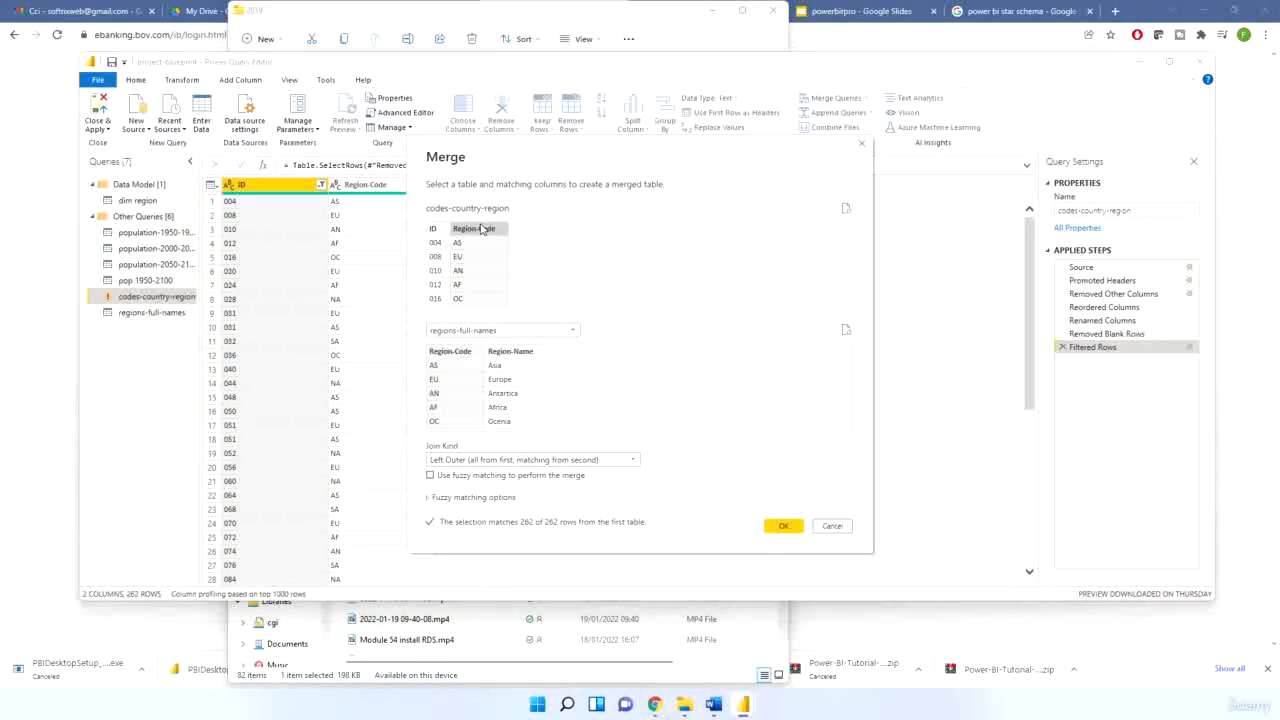
left_click(437, 251)
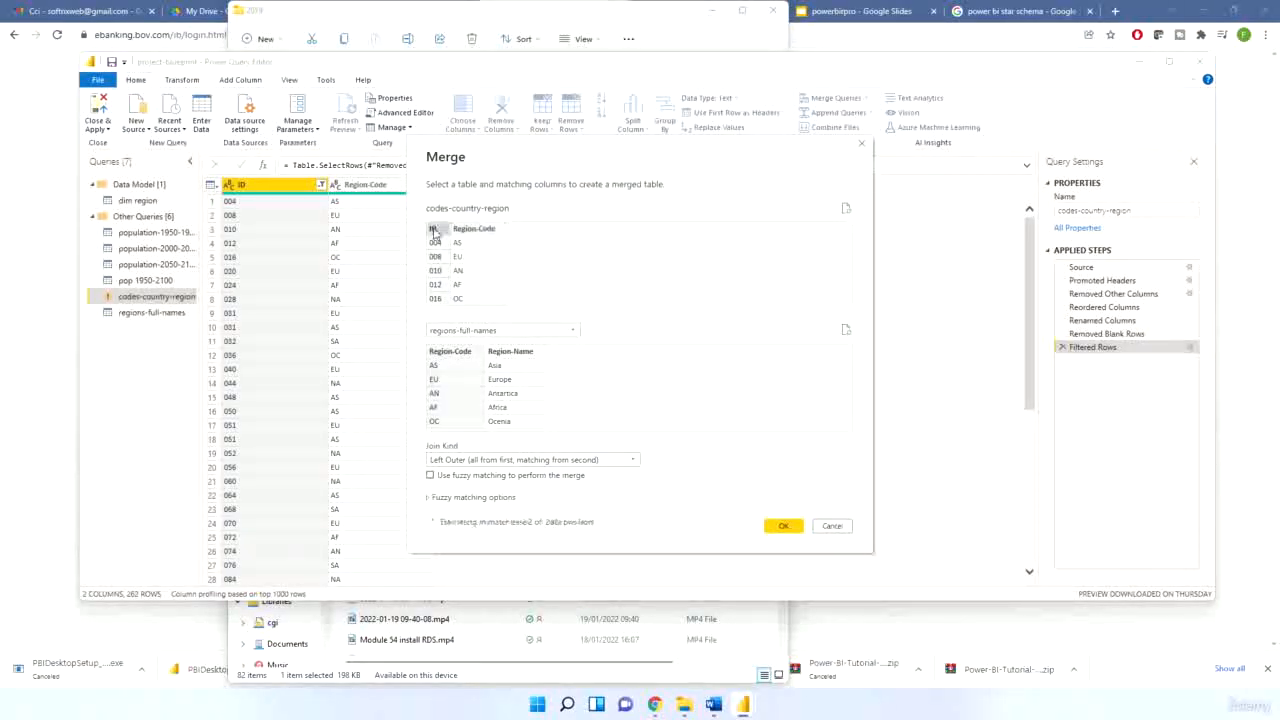
left_click(484, 232)
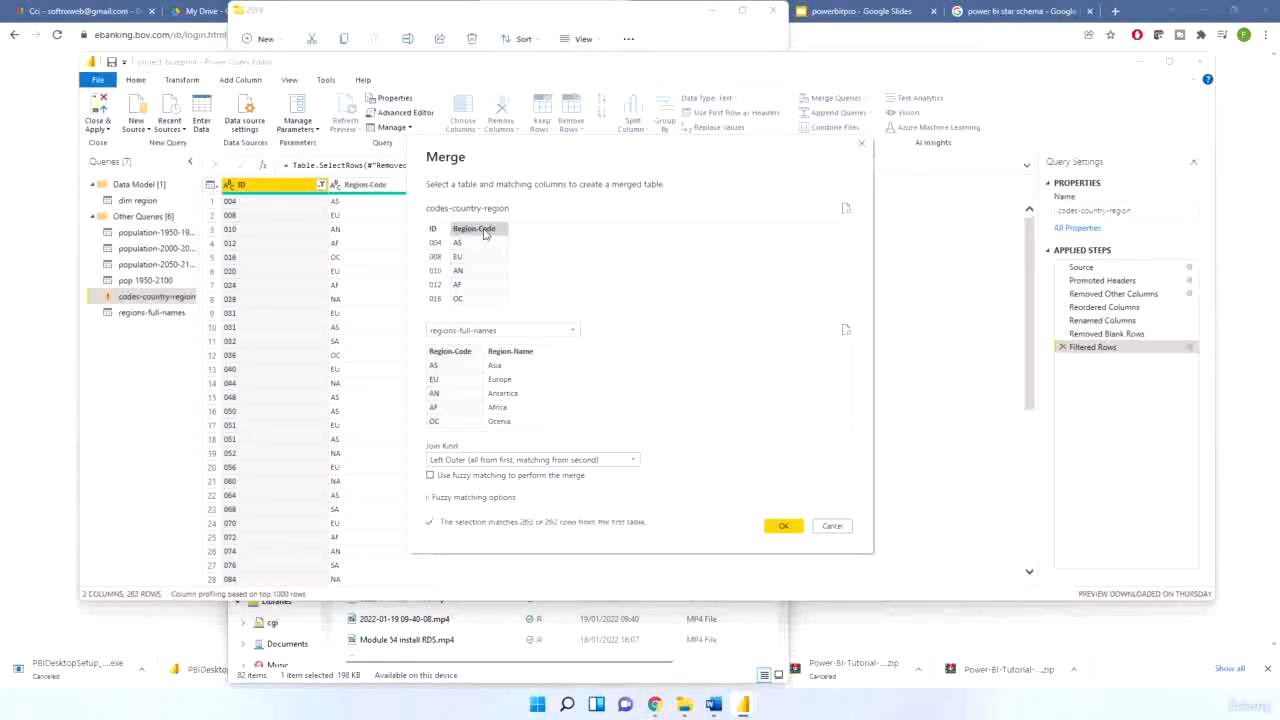
left_click(470, 352)
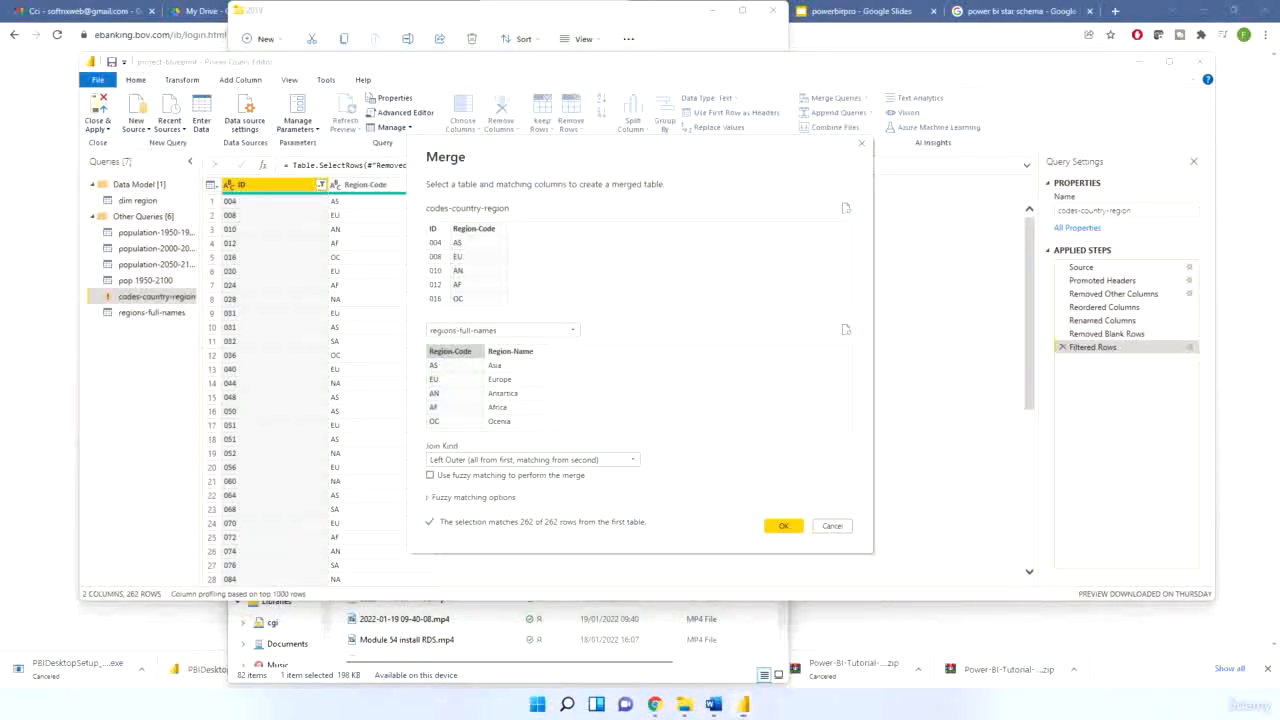
Set the join kind to Inner (only matching rows) and complete the merge
left_click(616, 460)
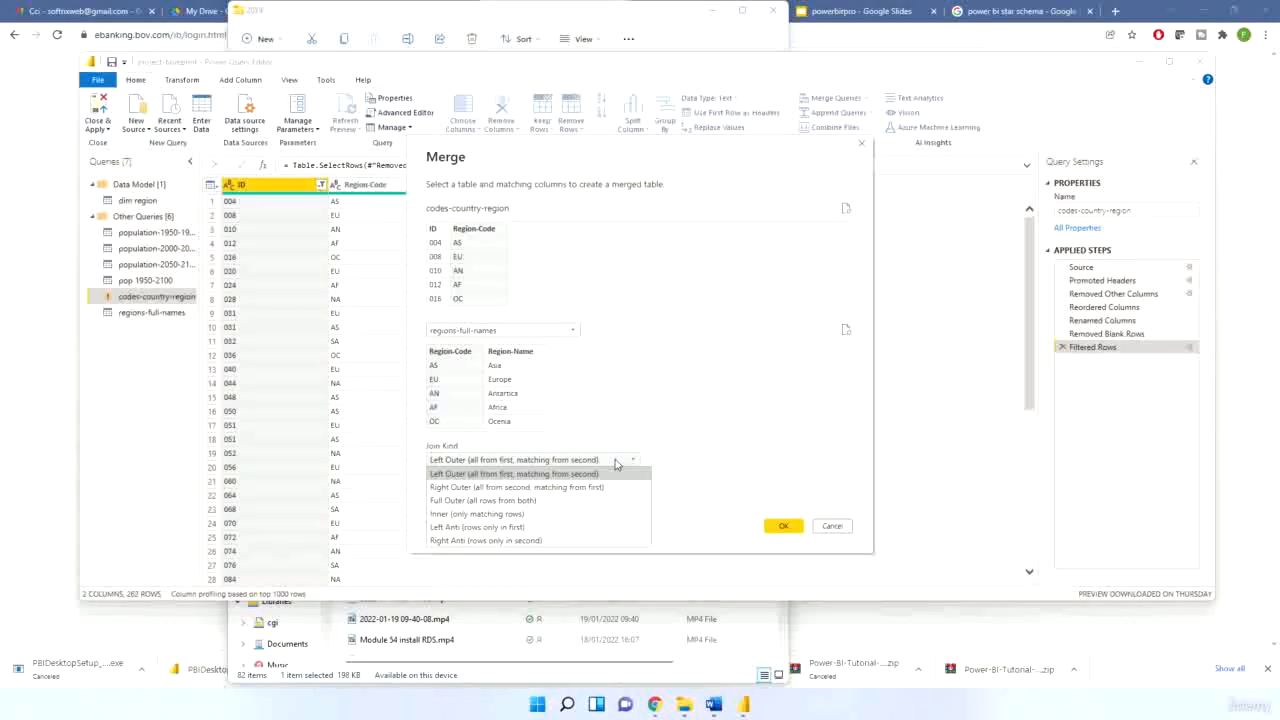
left_click(553, 452)
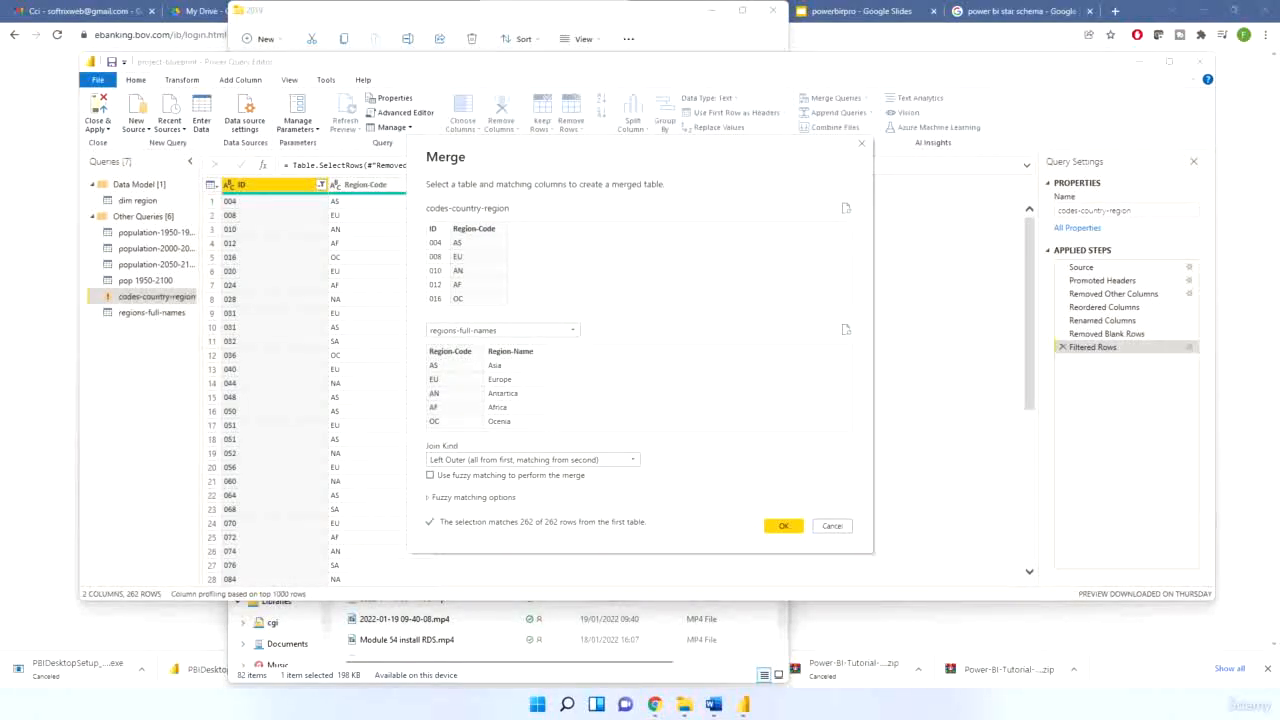
left_click(543, 461)
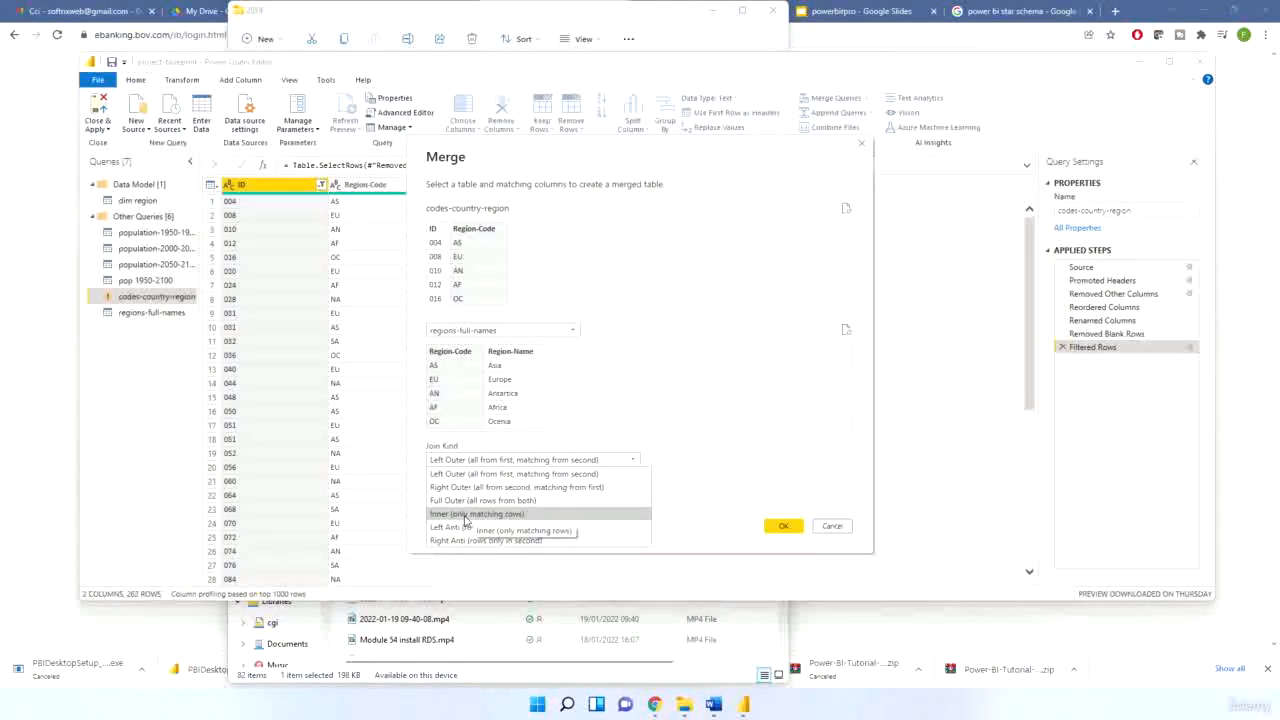
left_click(465, 515)
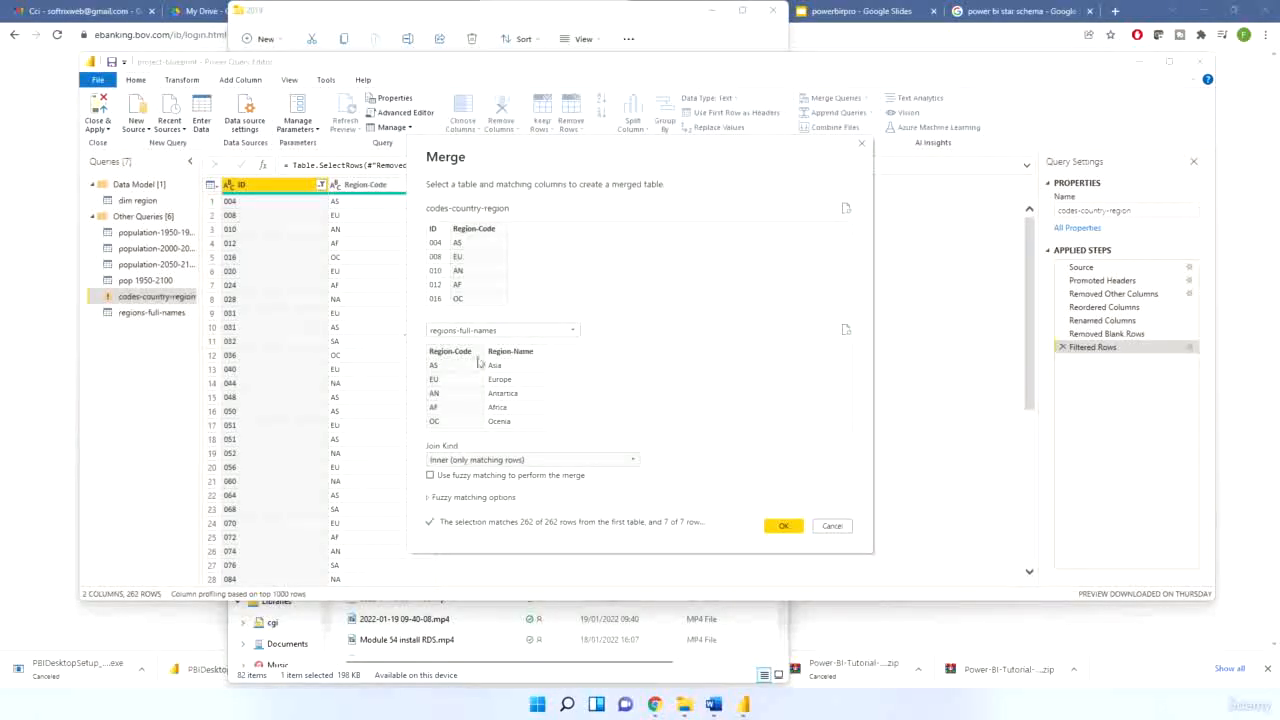
left_click(782, 525)
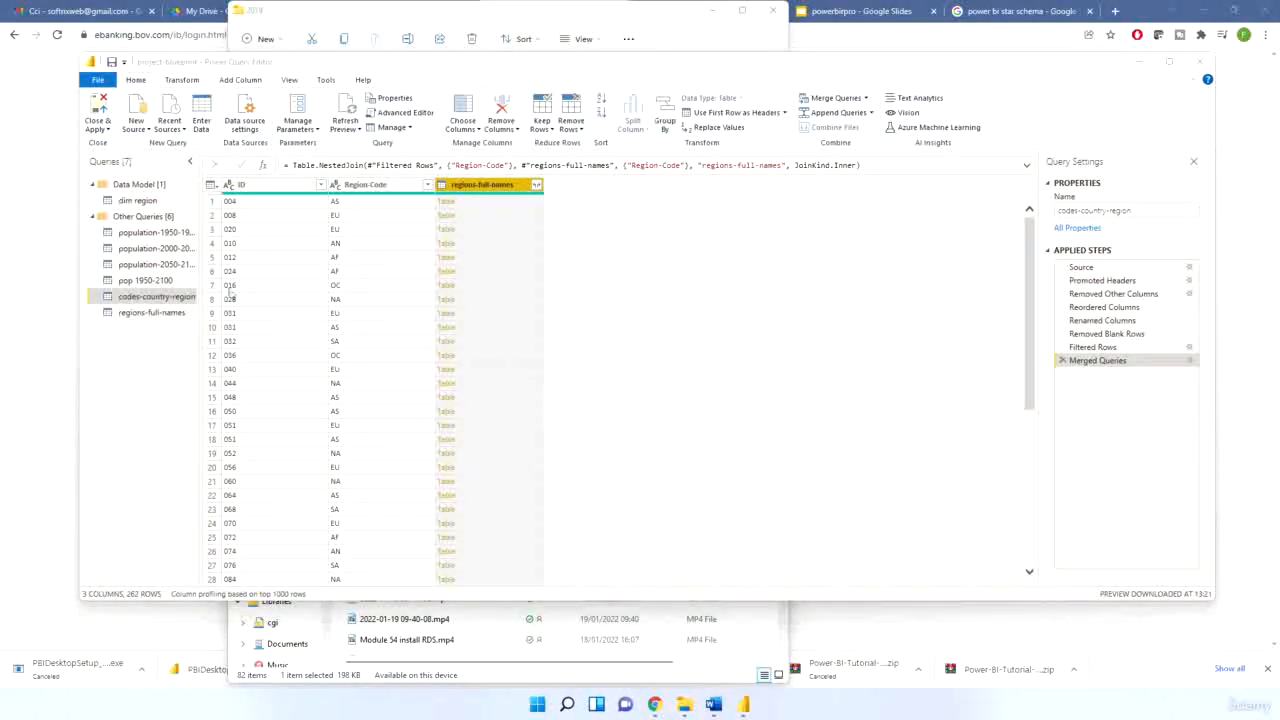
Expand the merged regions-full-names column in codes-country-region to include only Region-Name, keeping the original column name as prefix
left_click(516, 188)
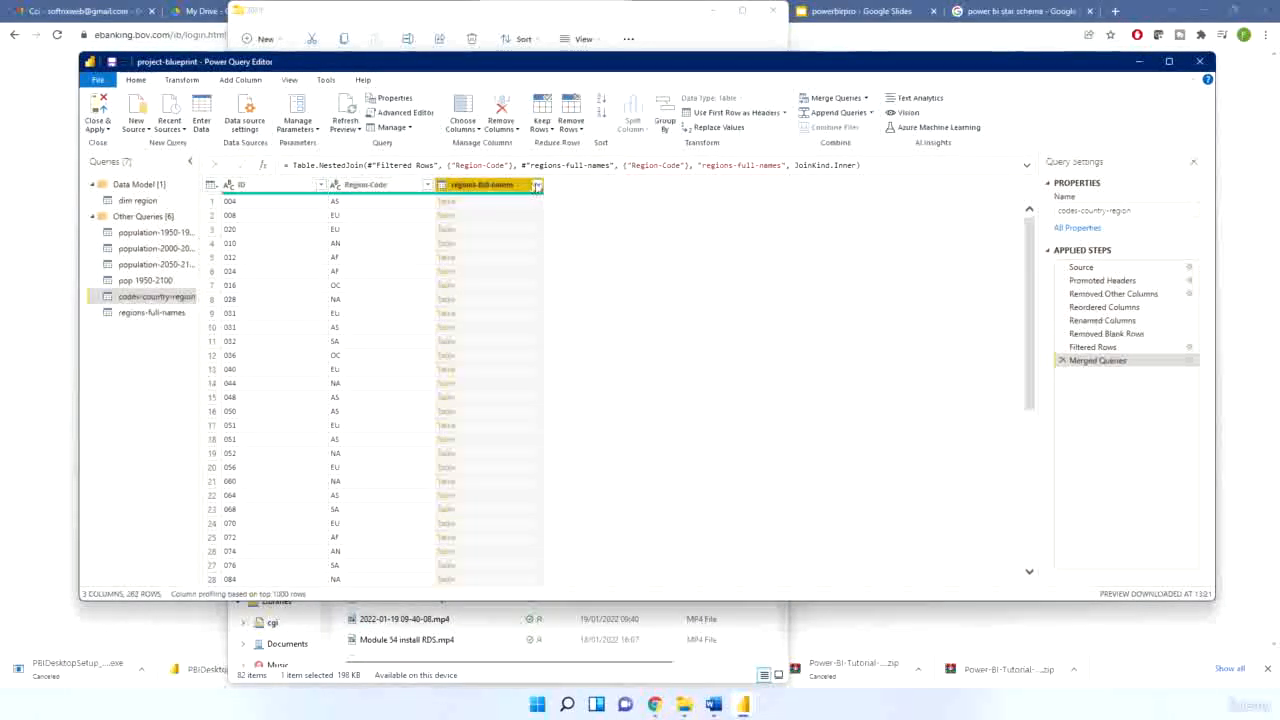
right_click(485, 187)
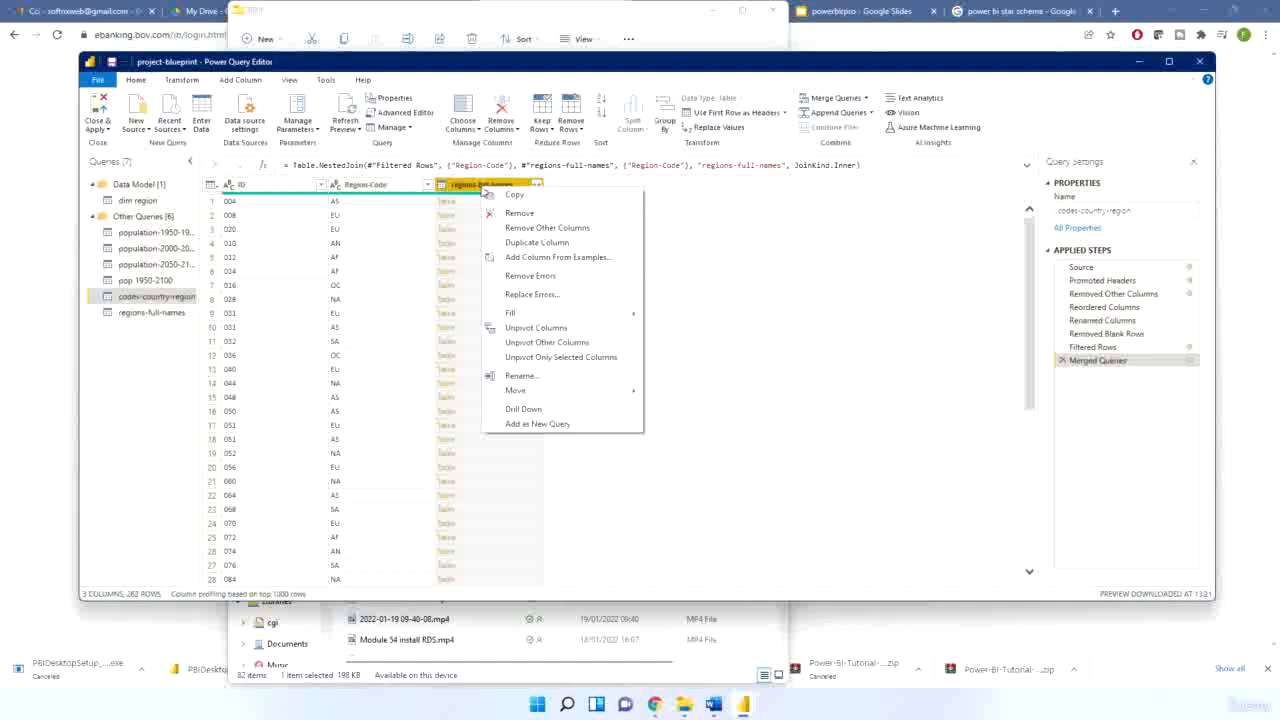
left_click(720, 217)
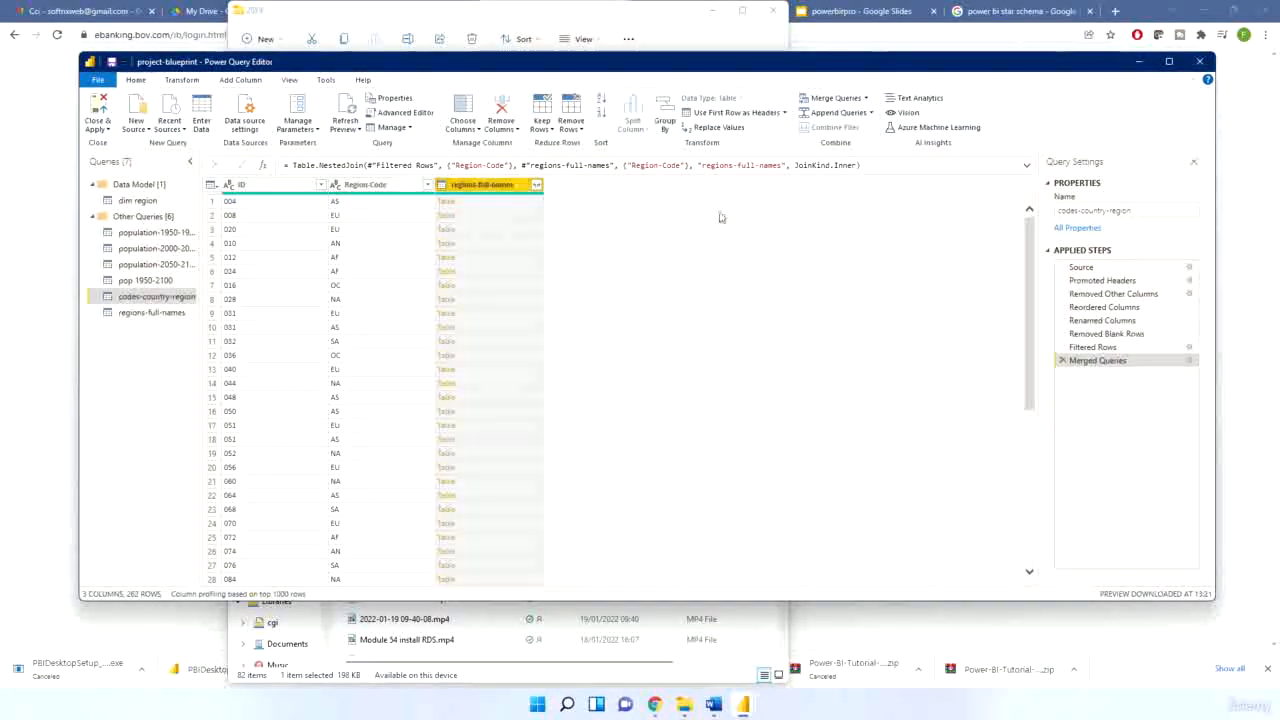
left_click(536, 185)
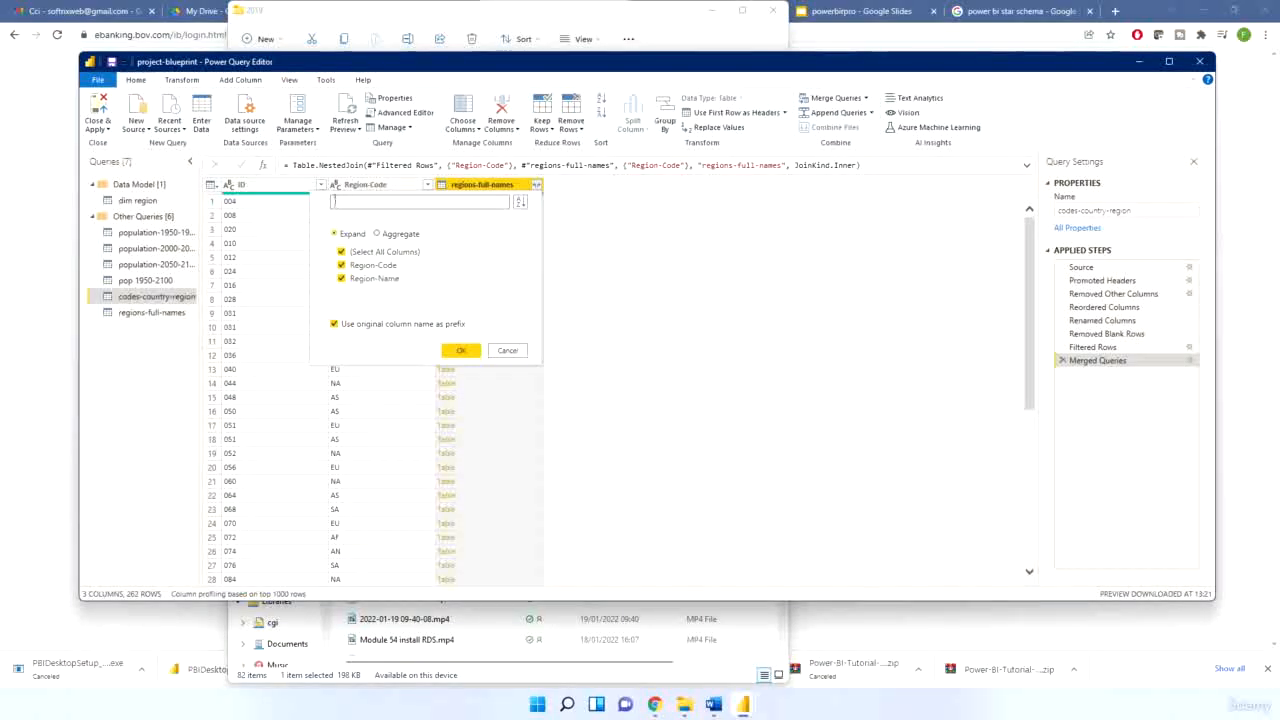
left_click(341, 266)
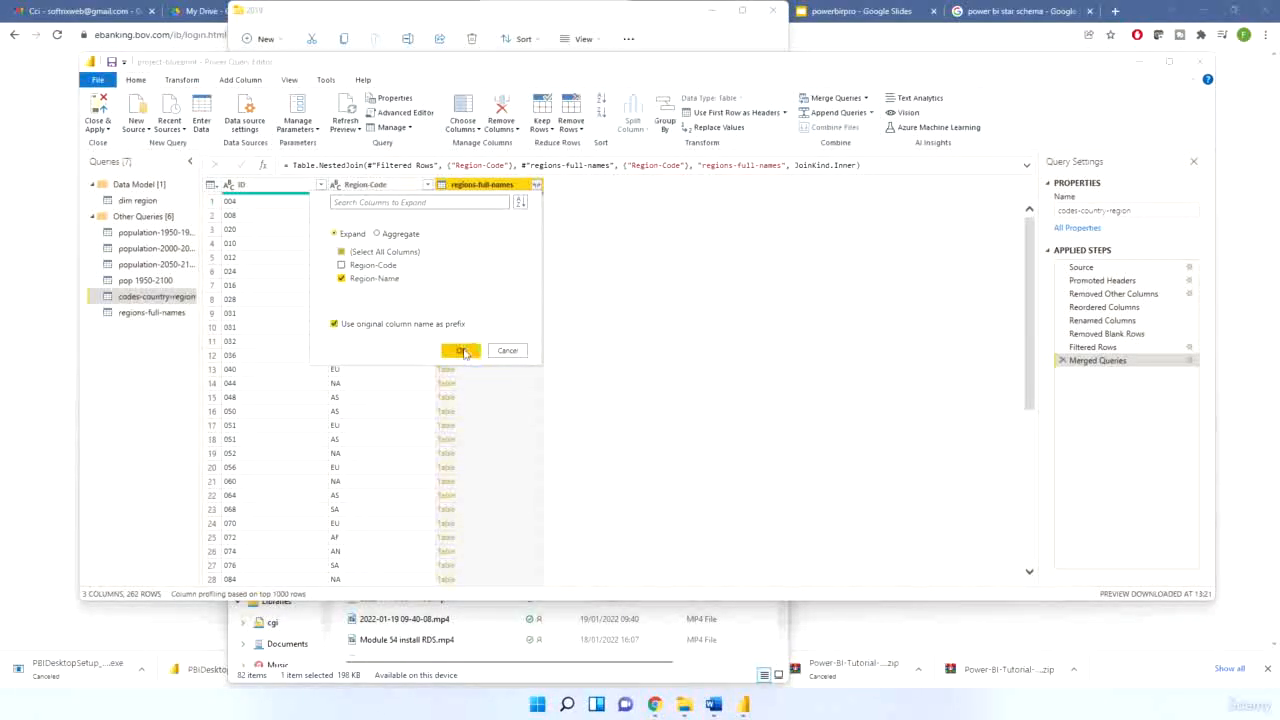
left_click(463, 351)
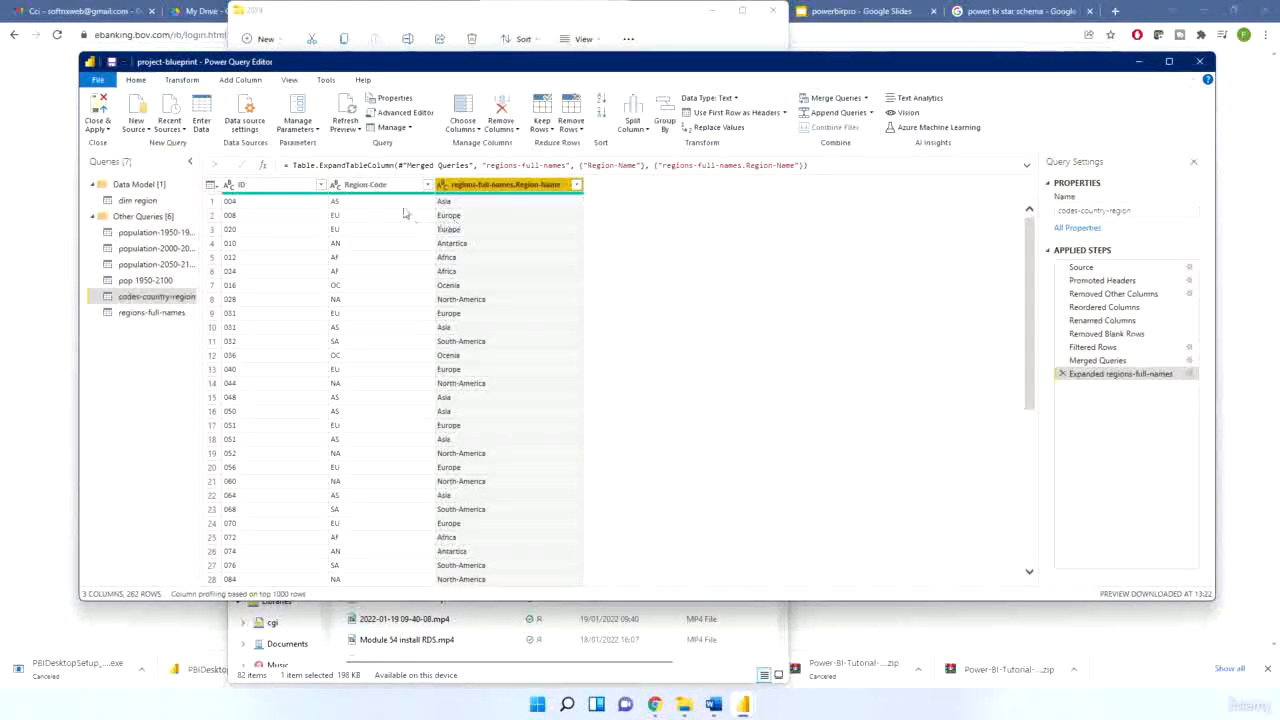
Compare the country ID columns of the codes-country-region and dim region queries
left_click(155, 316)
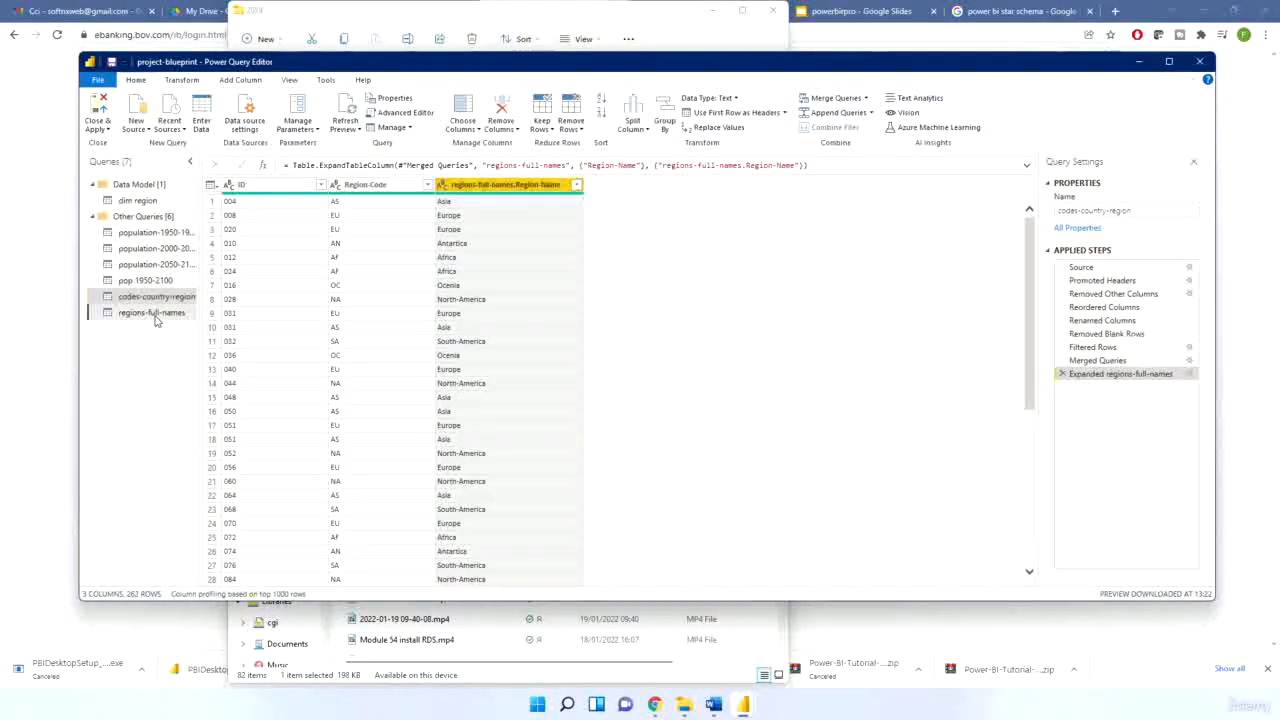
left_click(163, 299)
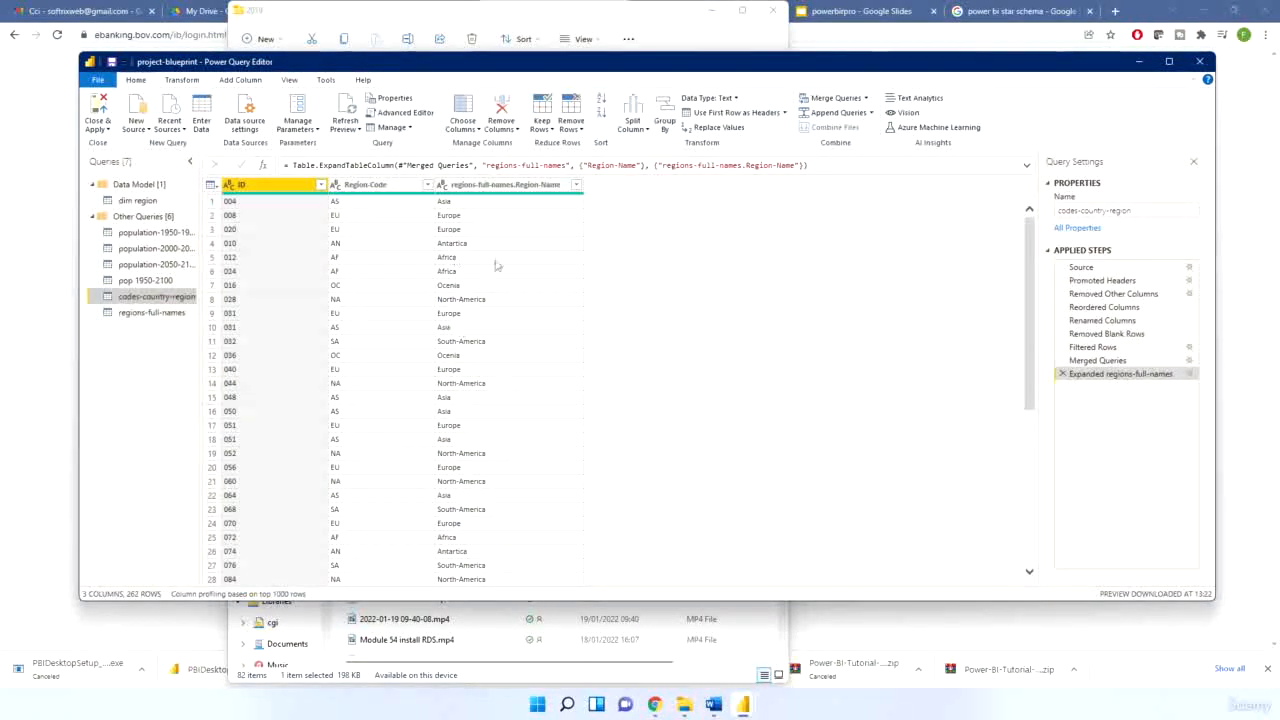
left_click(98, 110)
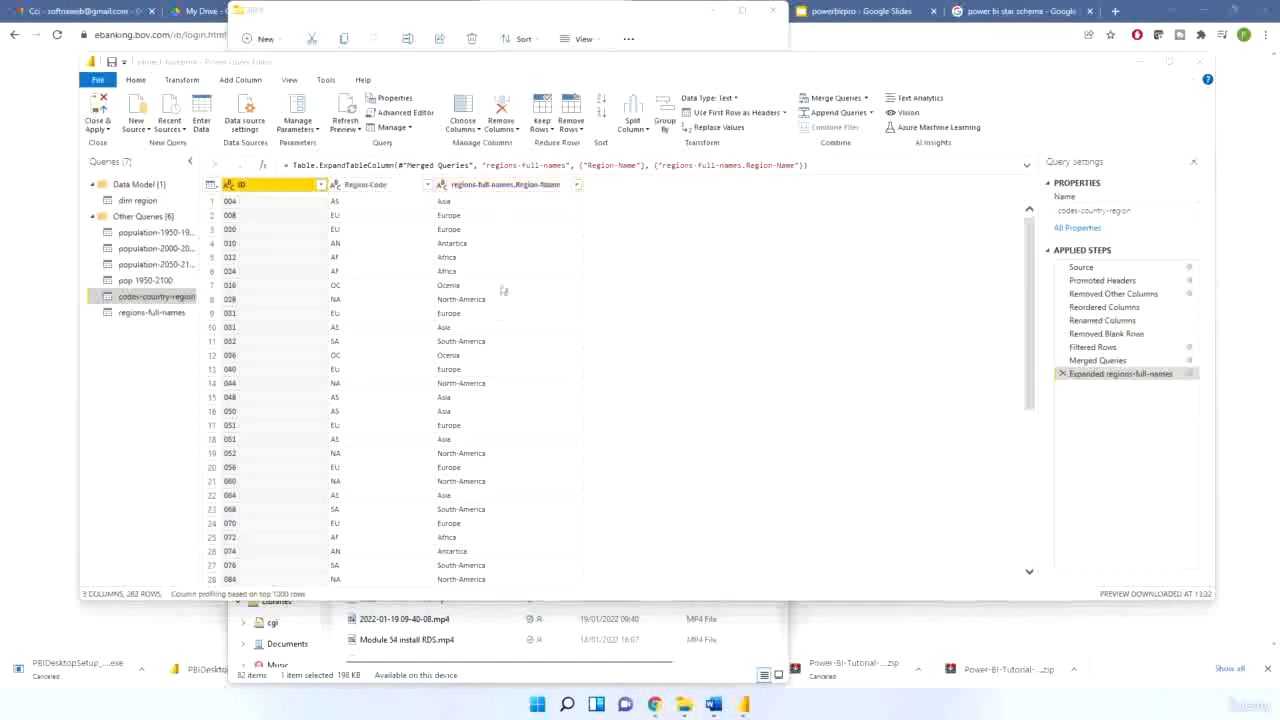
left_click(136, 201)
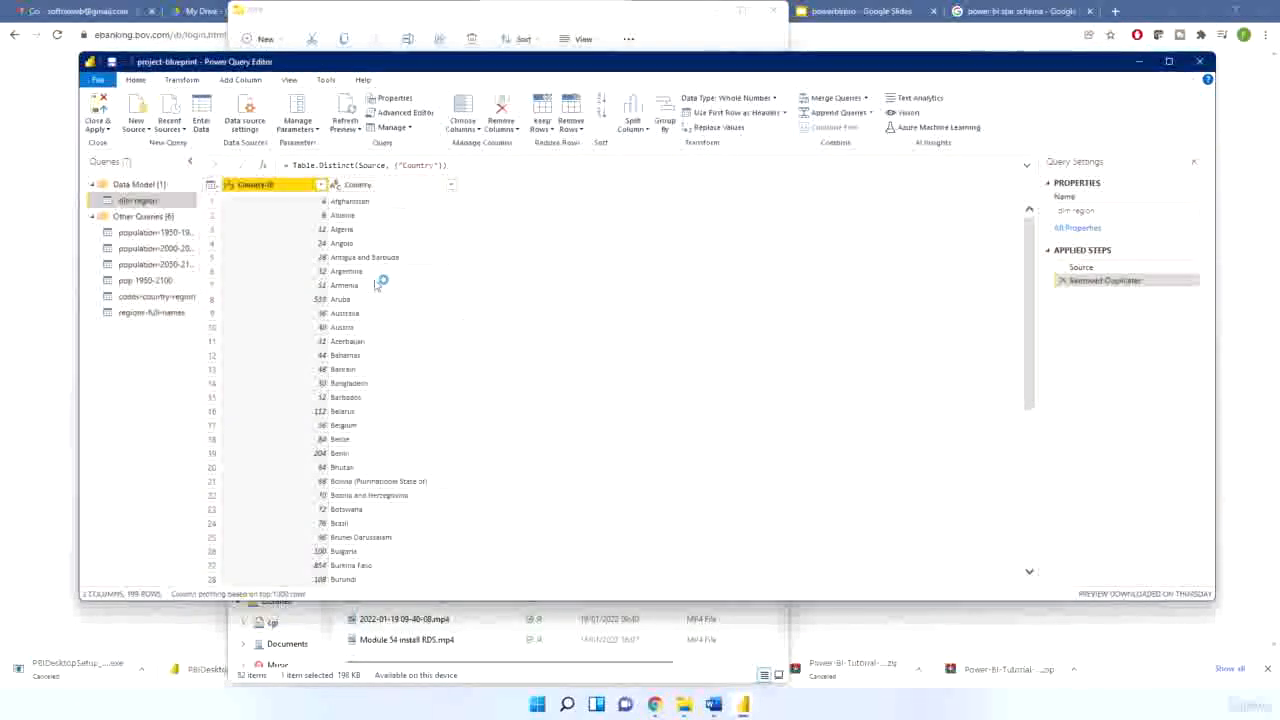
left_click(155, 297)
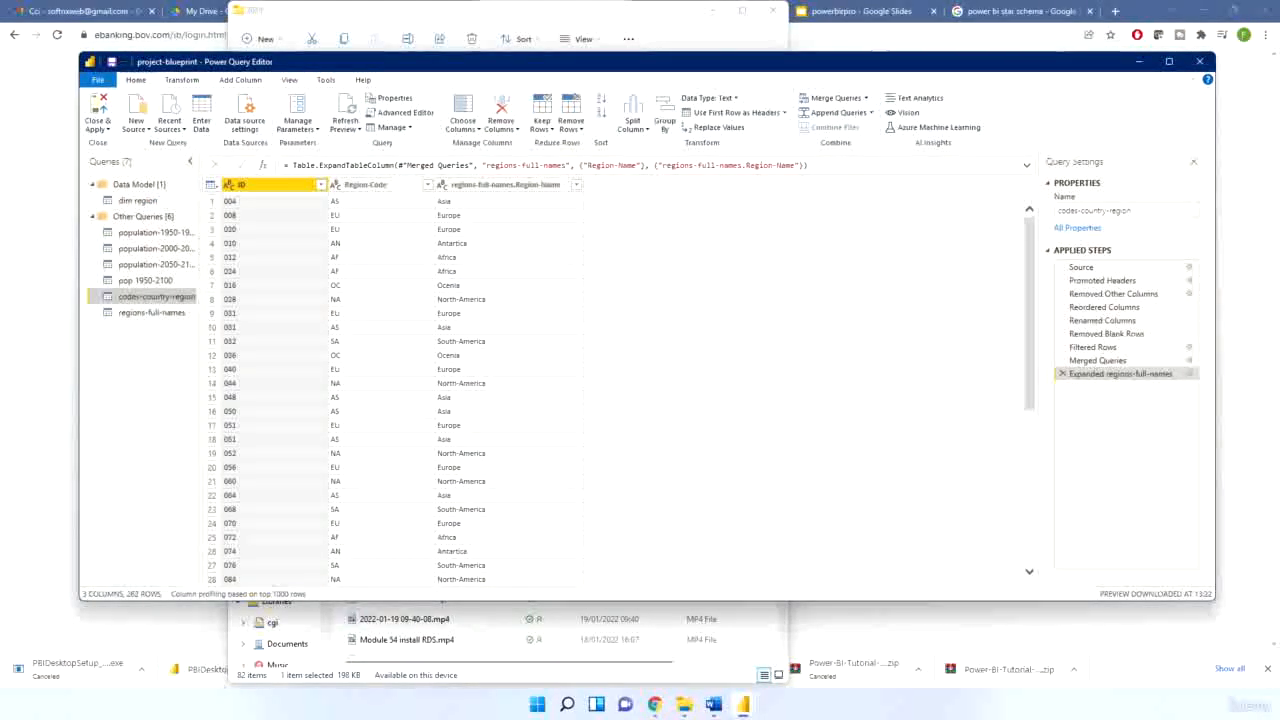
left_click(150, 203)
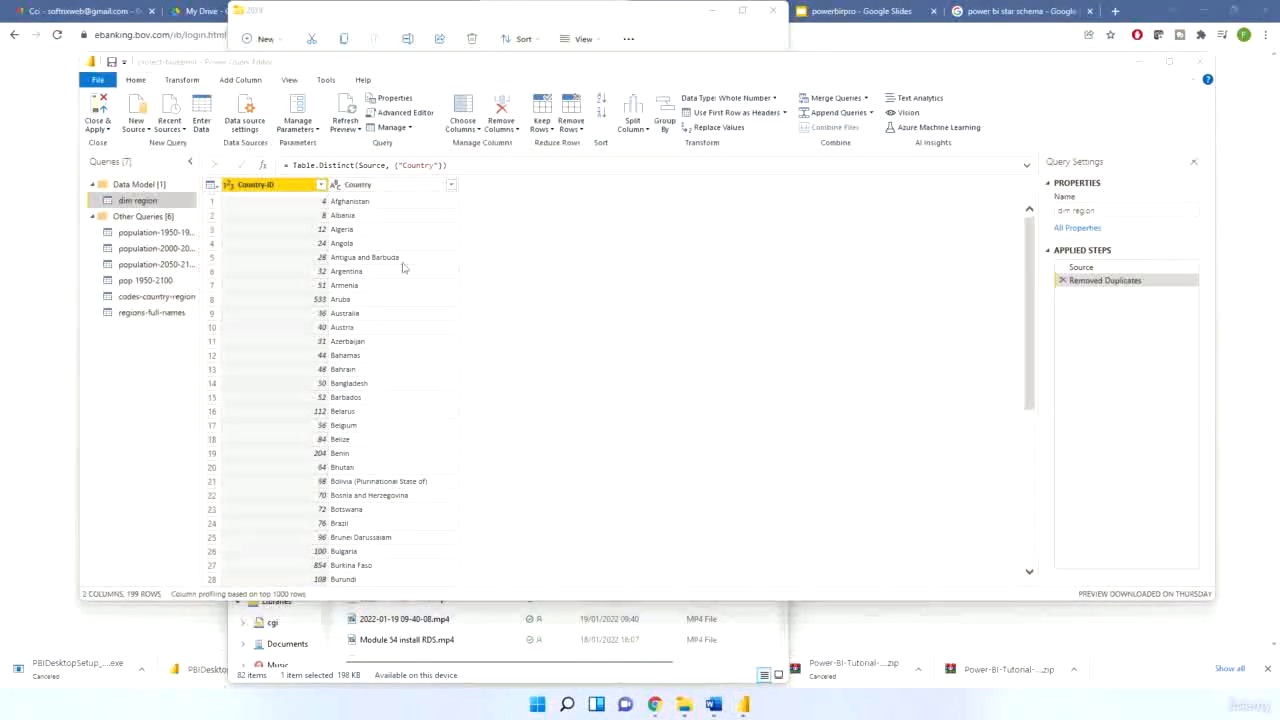
left_click(856, 100)
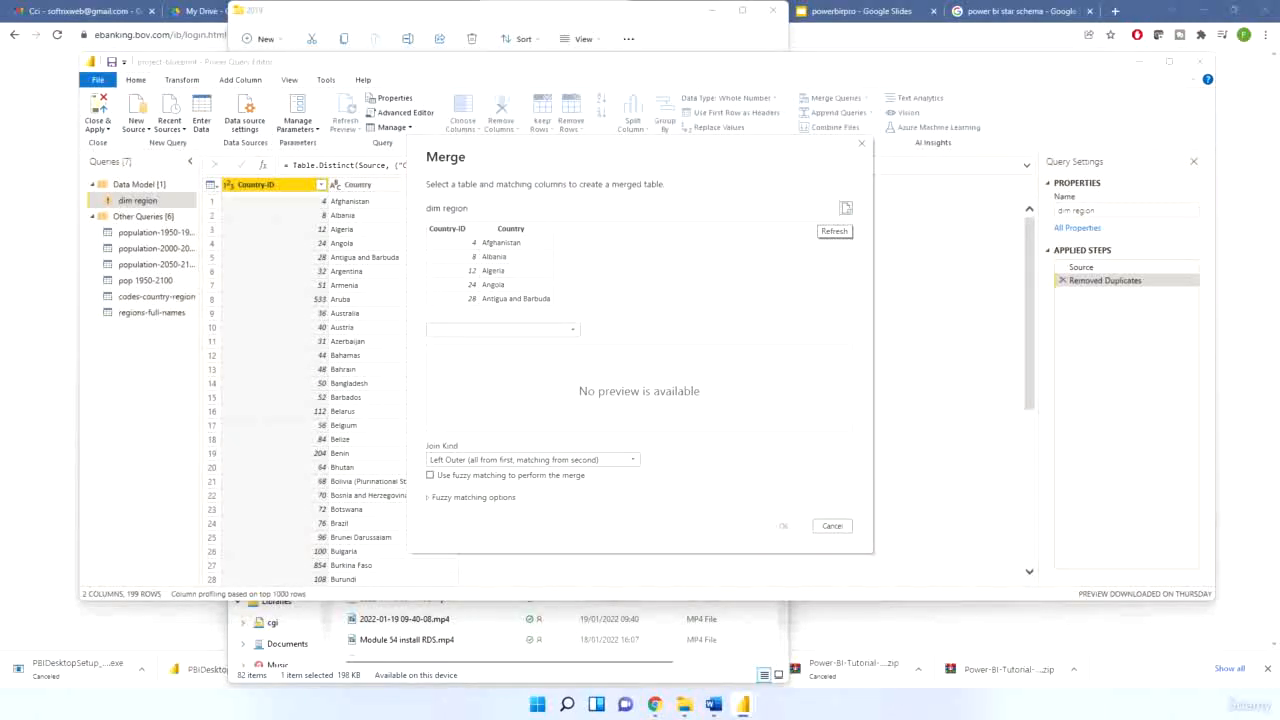
left_click(562, 332)
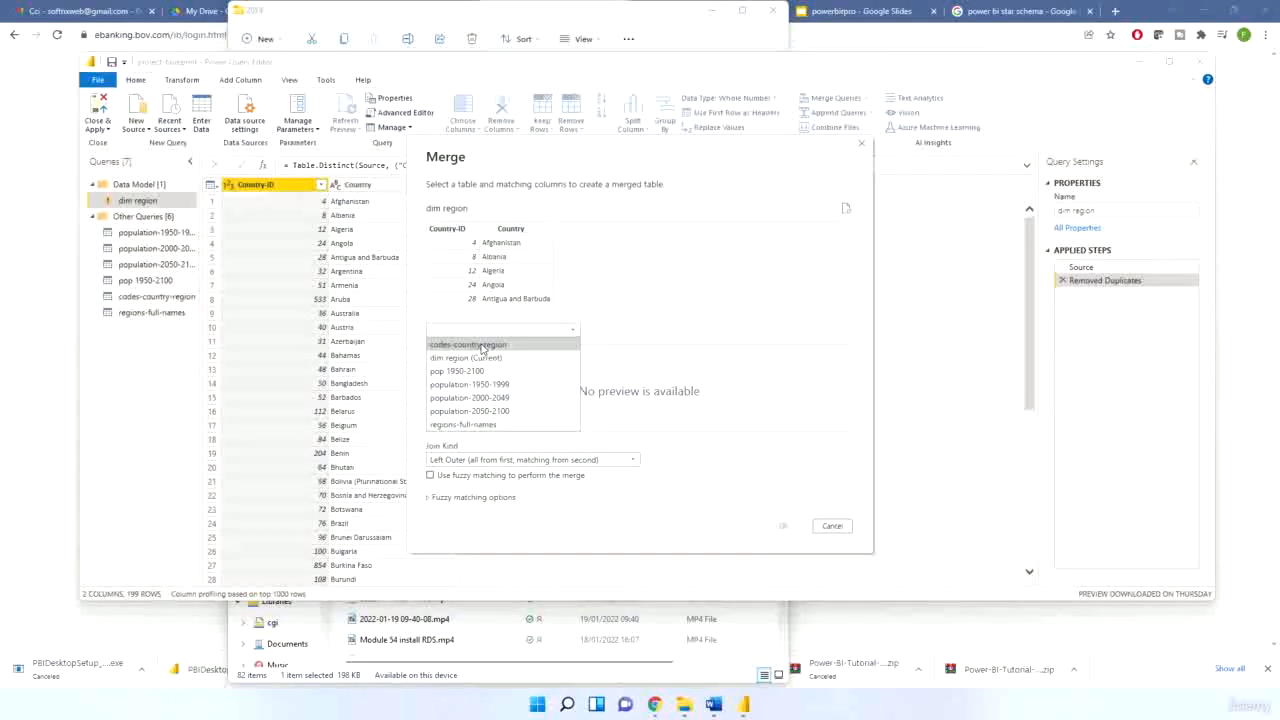
left_click(481, 345)
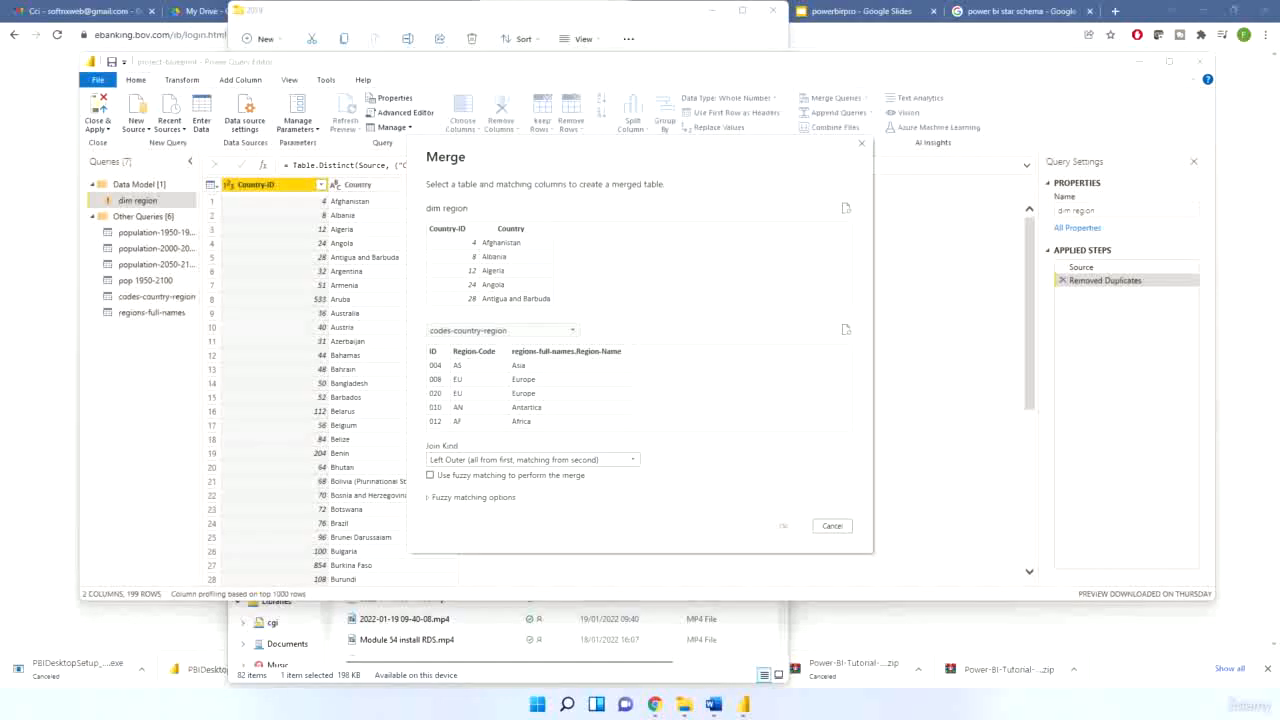
left_click(452, 230)
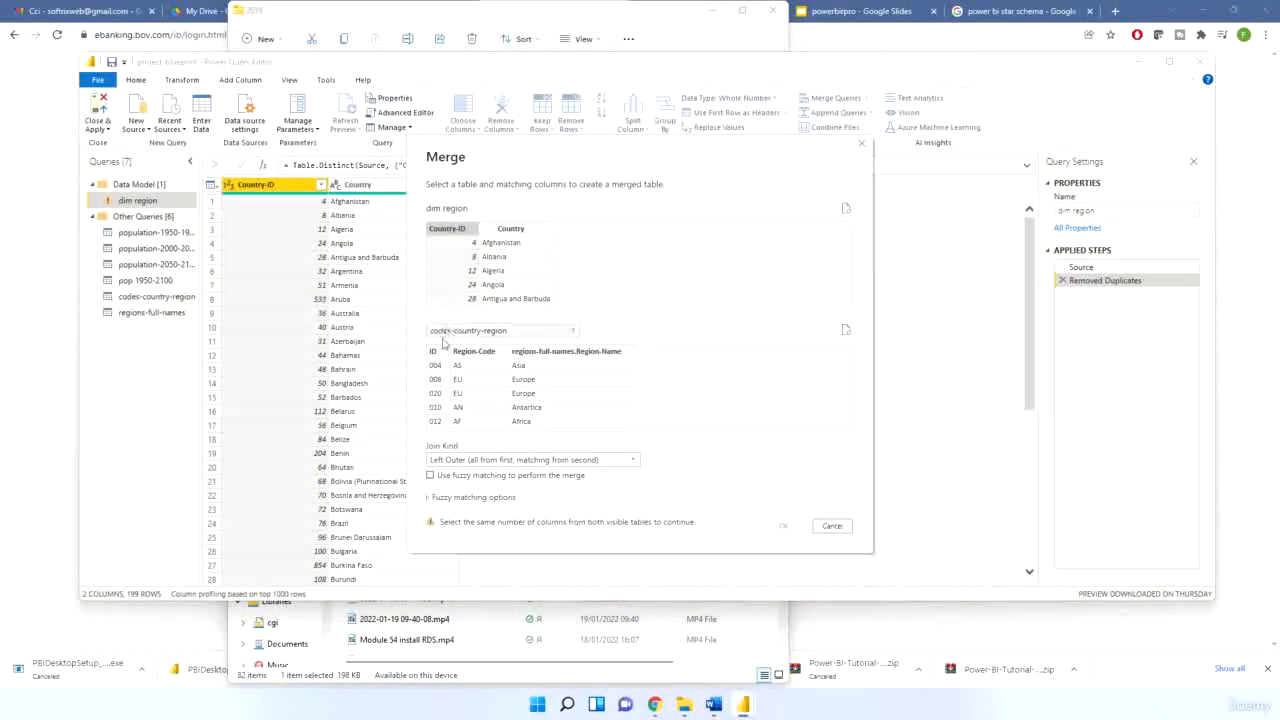
left_click(434, 352)
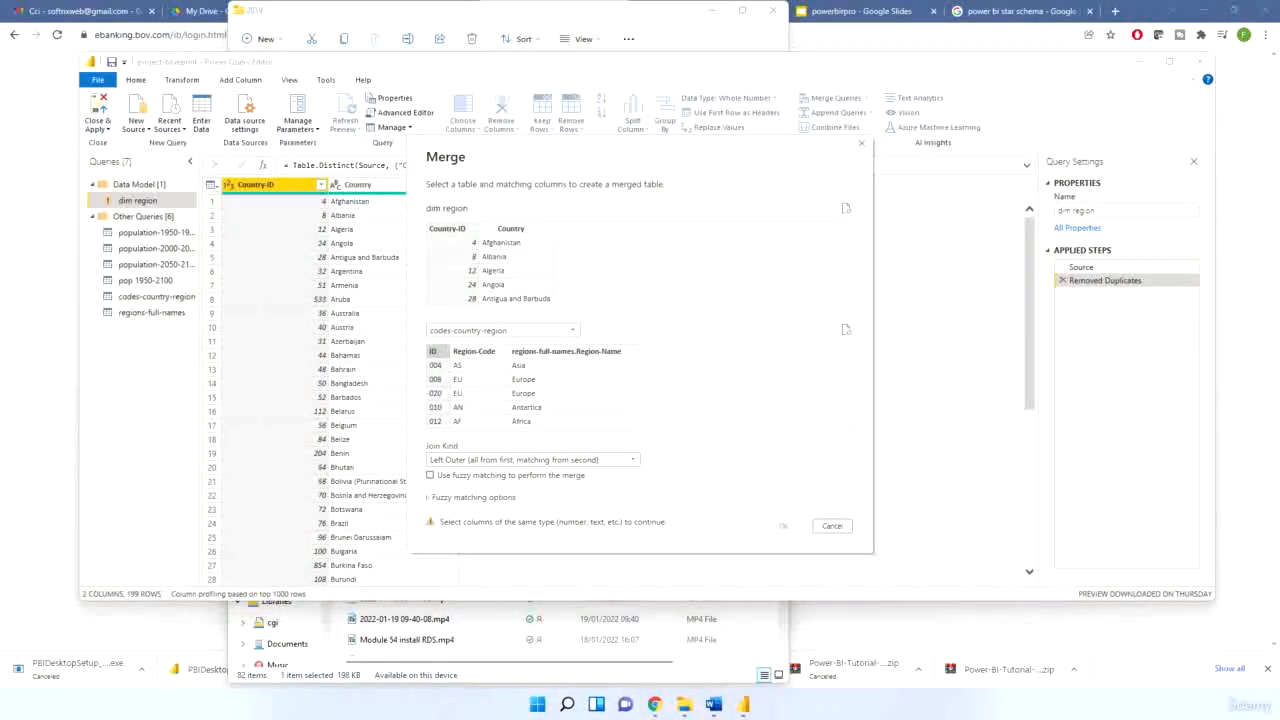
left_click(832, 526)
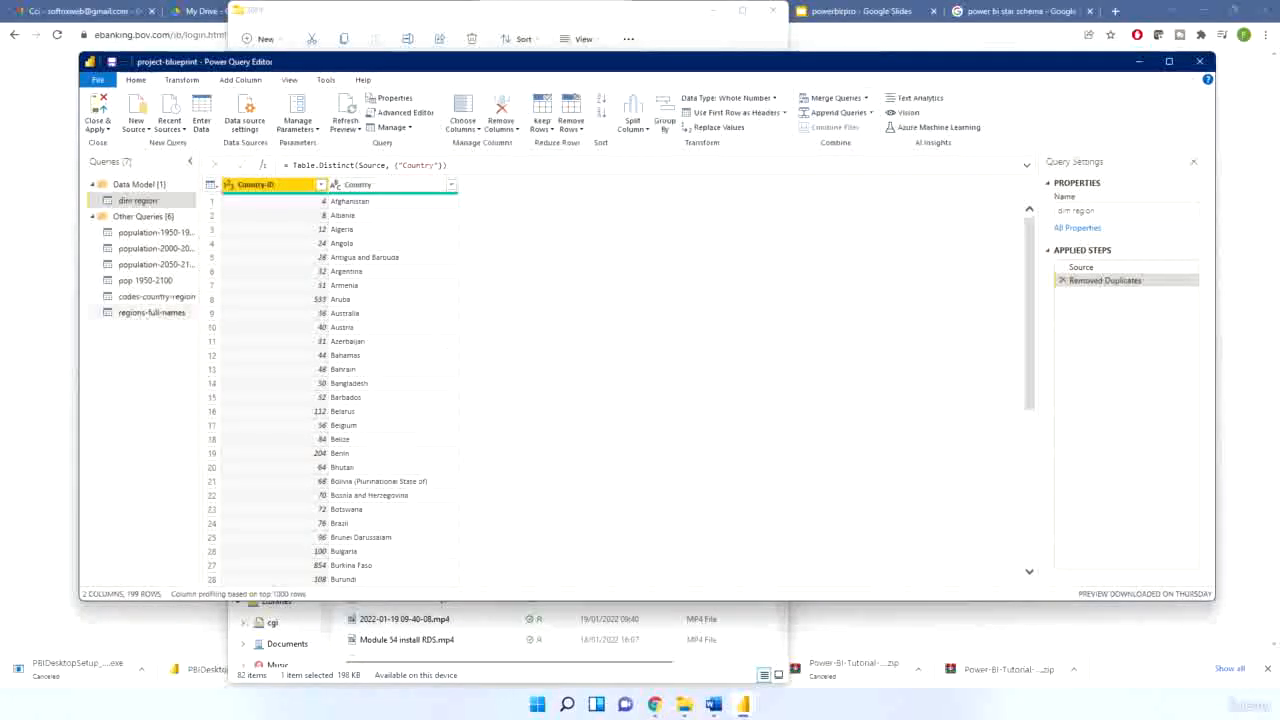
Change the ID column of codes-country-region to whole number and remove its empty rows
left_click(165, 297)
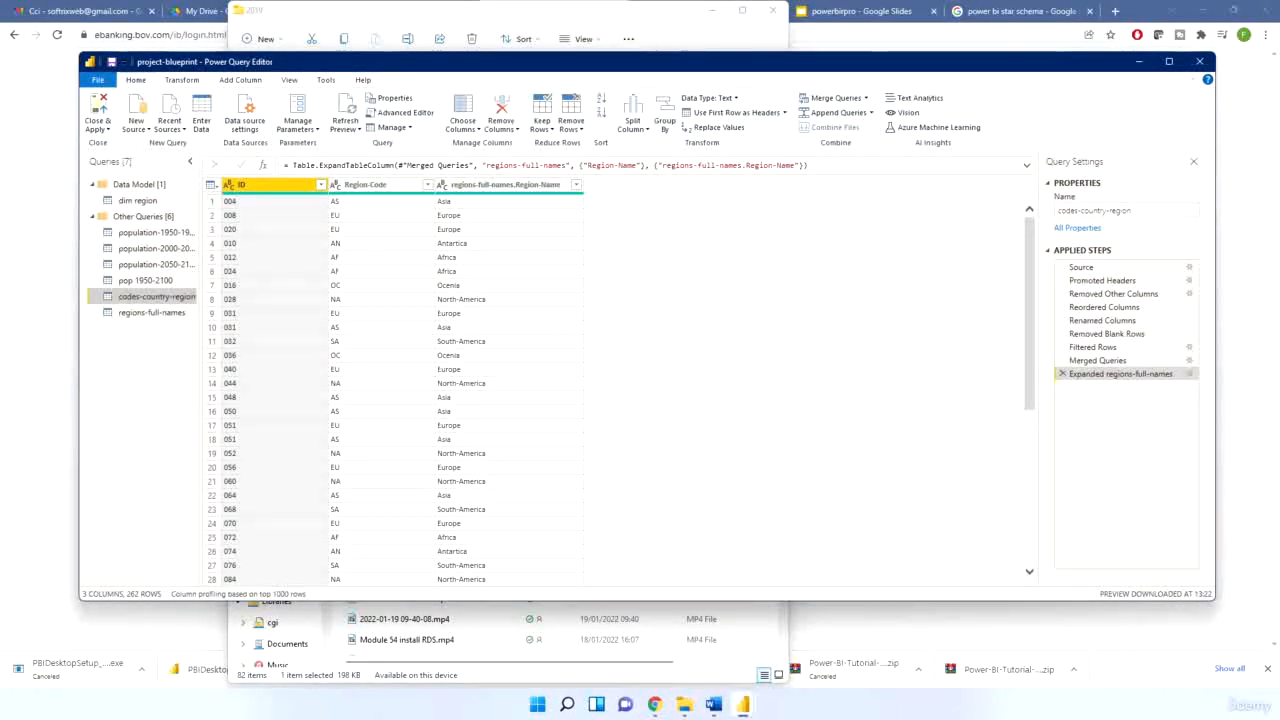
left_click(229, 185)
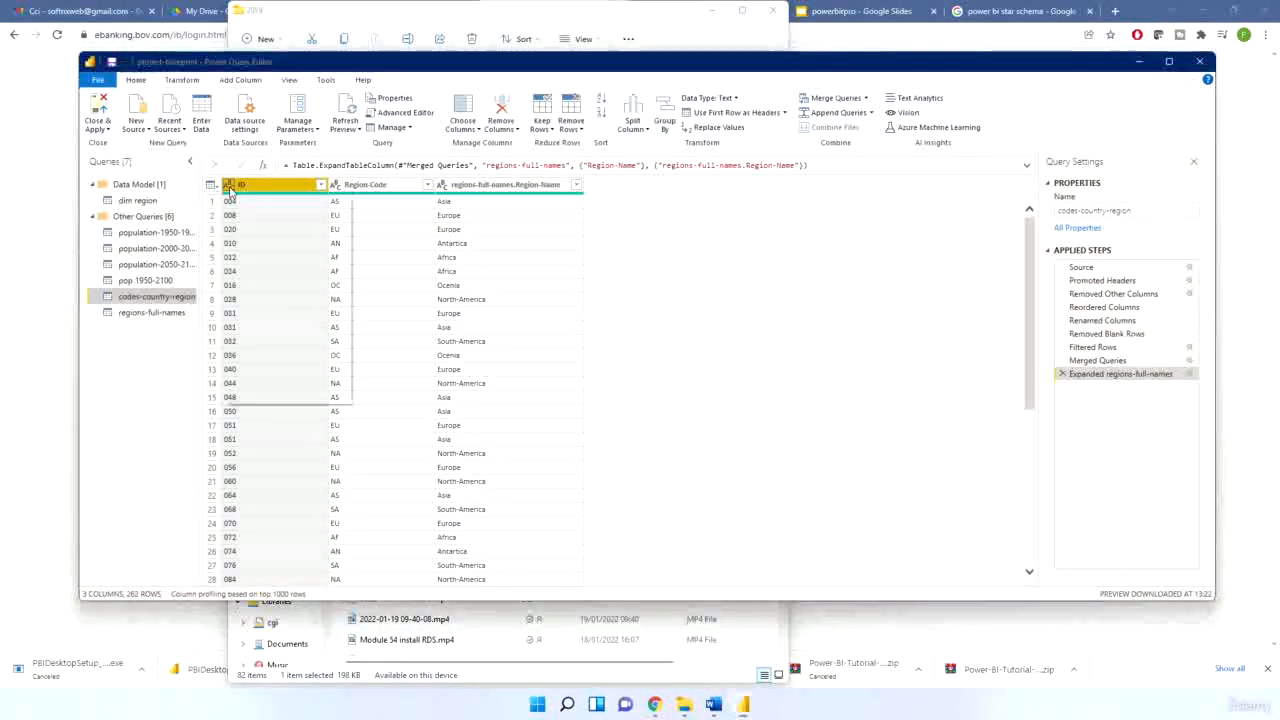
left_click(258, 229)
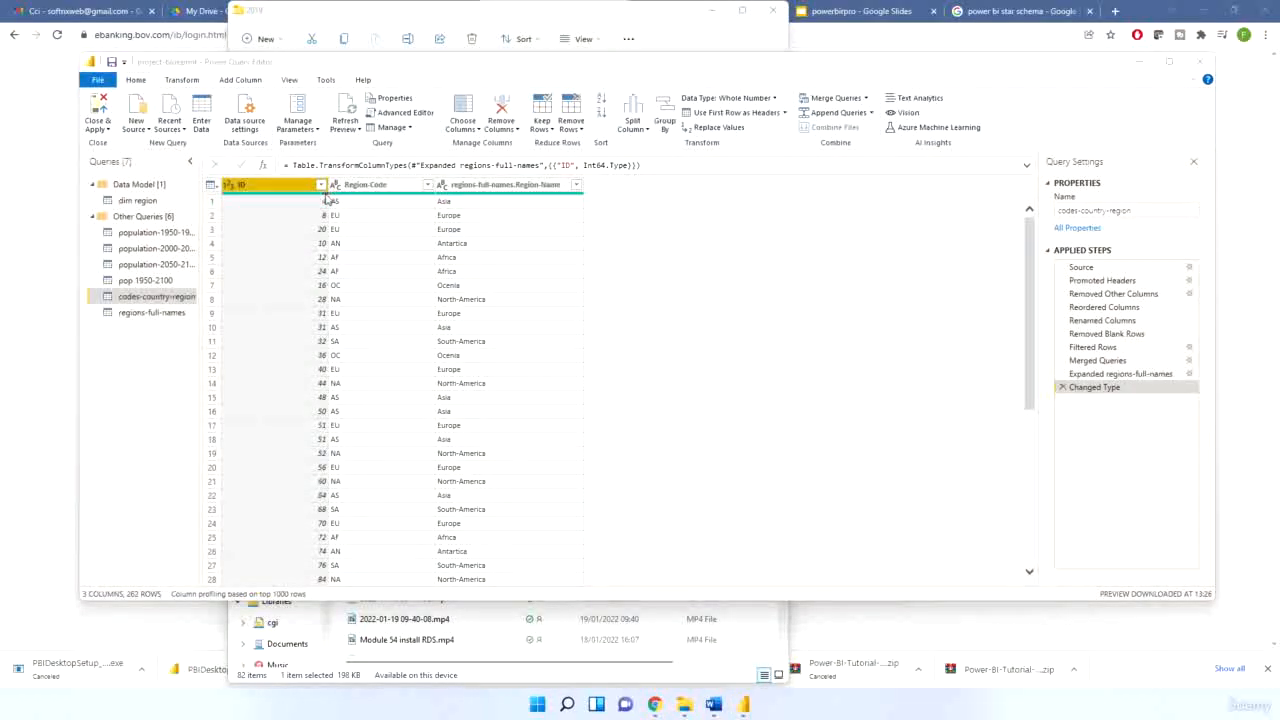
mouse_move(324, 197)
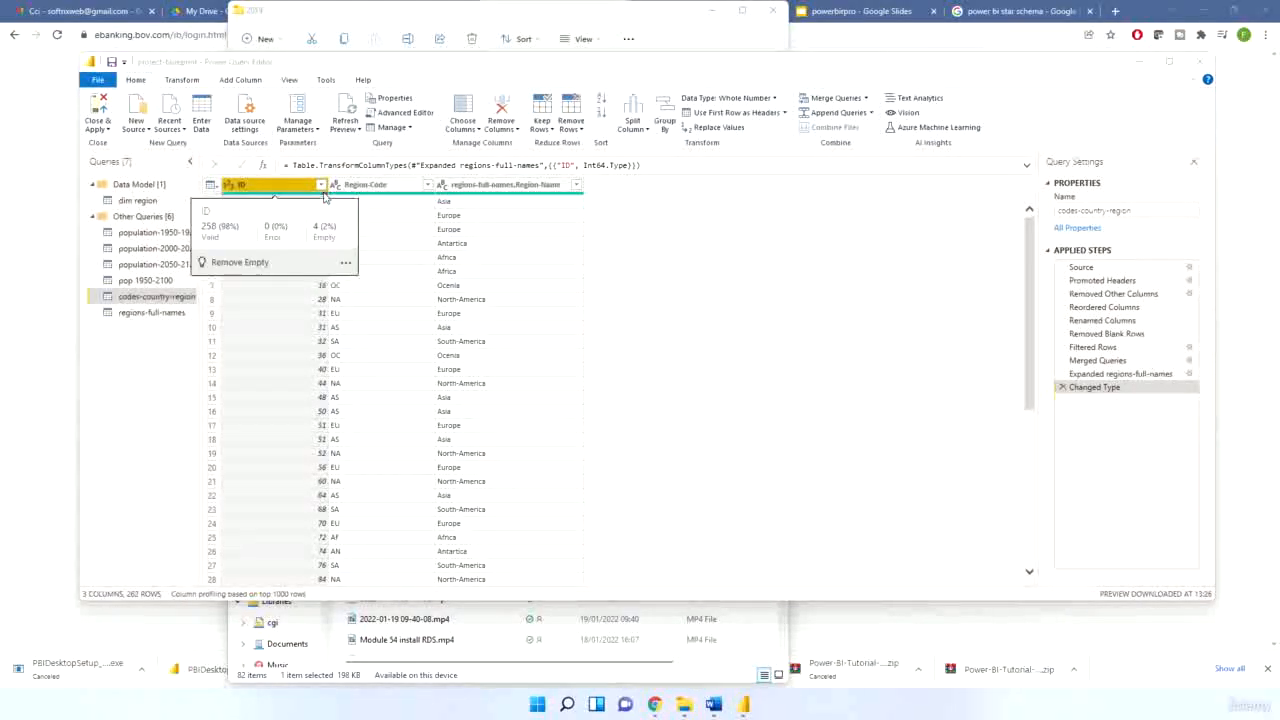
left_click(243, 264)
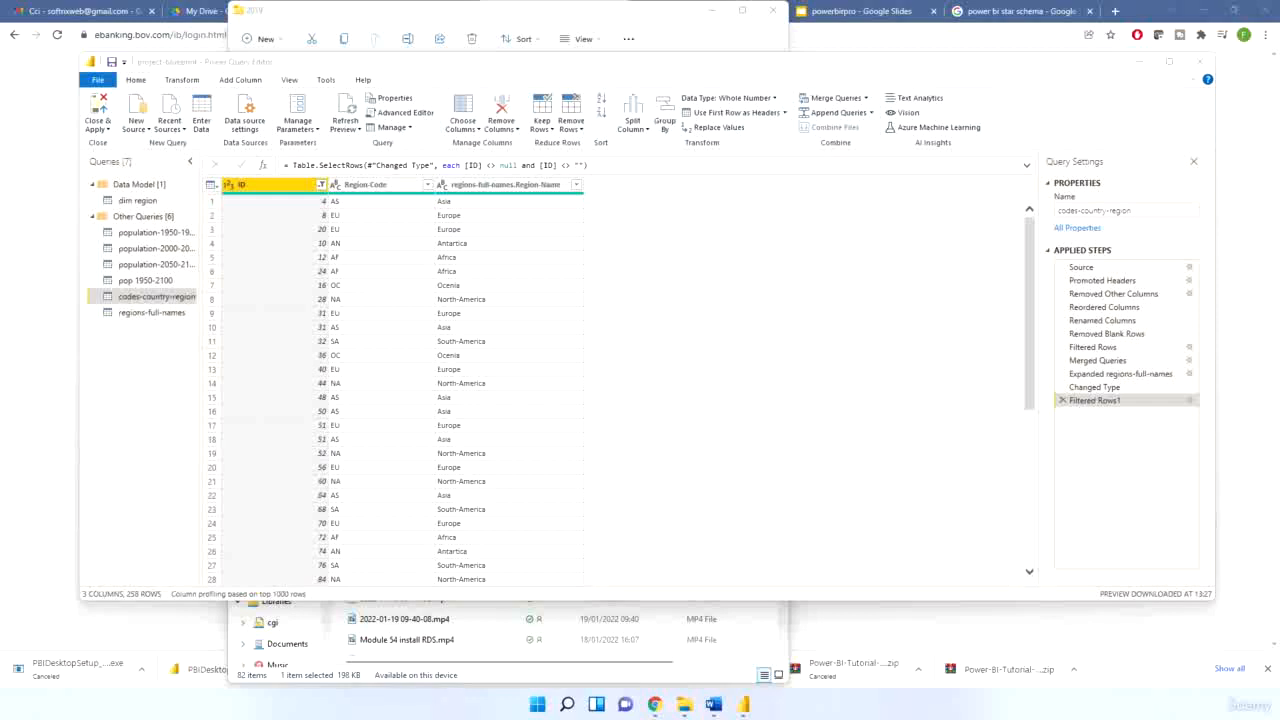
Start a merge of dim region with codes-country-region, matching Country-ID to ID
left_click(137, 200)
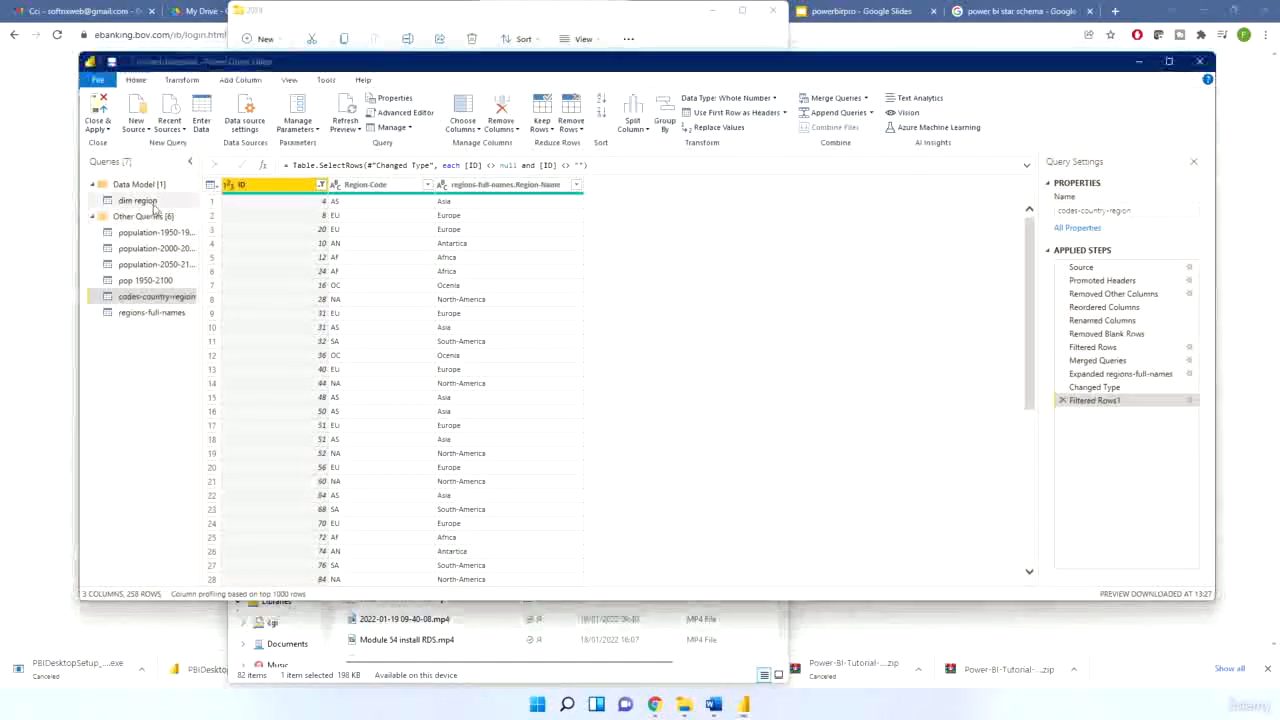
left_click(831, 99)
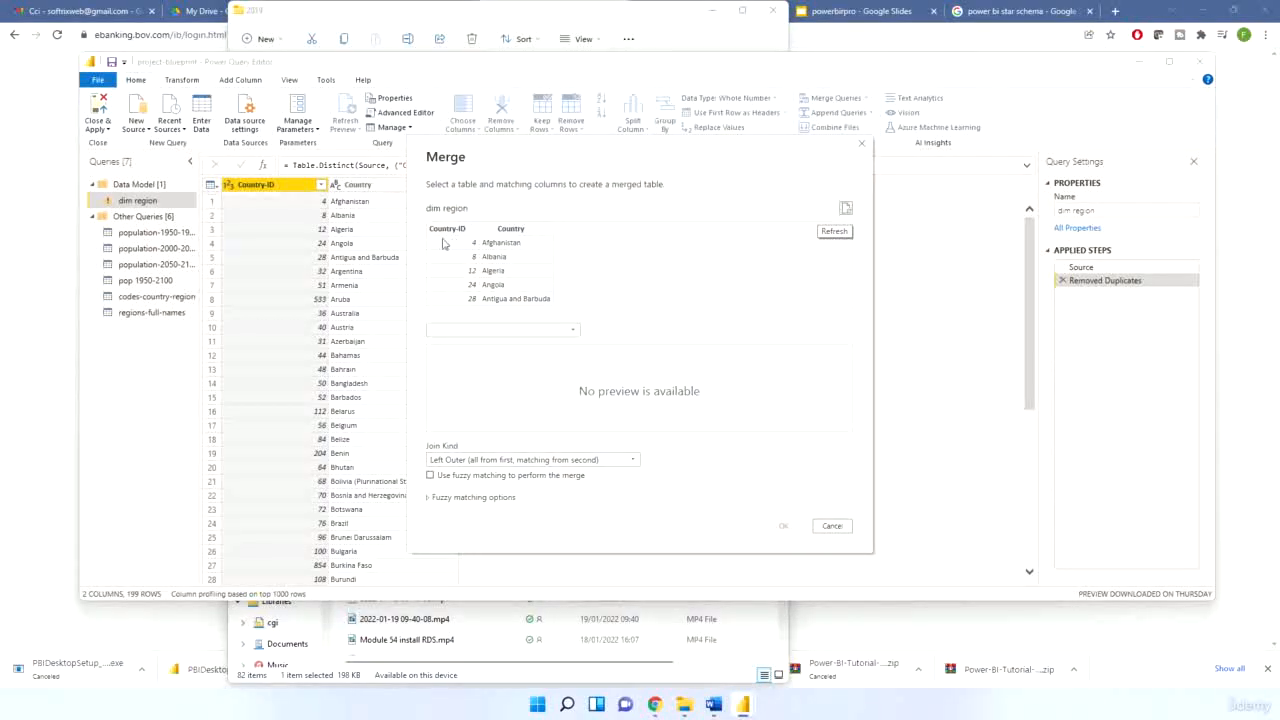
left_click(556, 333)
left_click(509, 344)
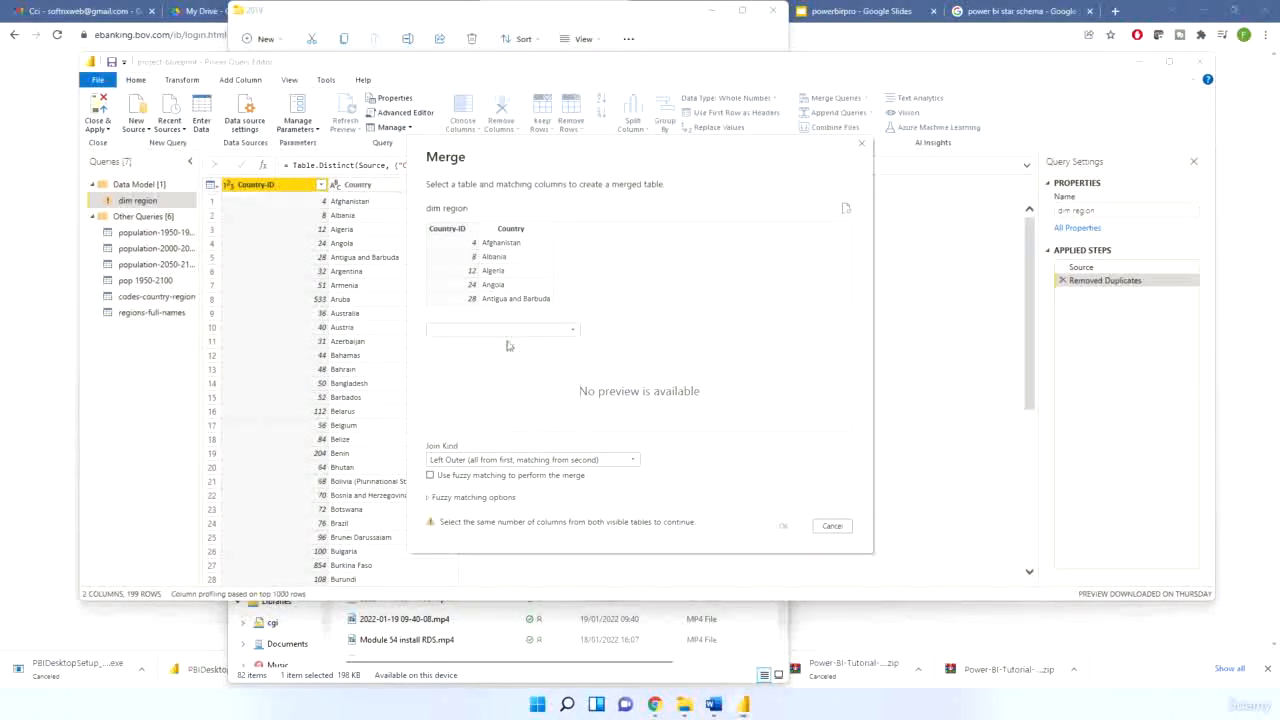
left_click(434, 352)
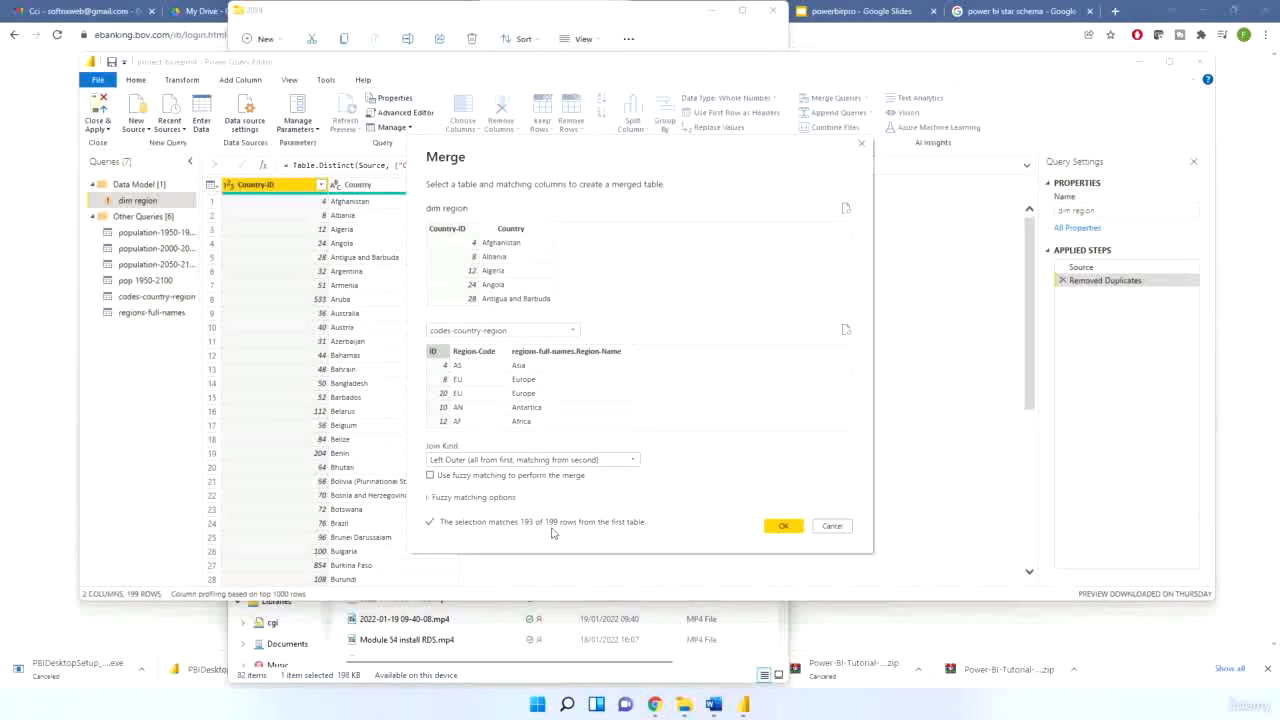
Complete the merge with a Left Anti (rows only in first) join and check the unmatched dim region rows against codes-country-region
left_click(495, 460)
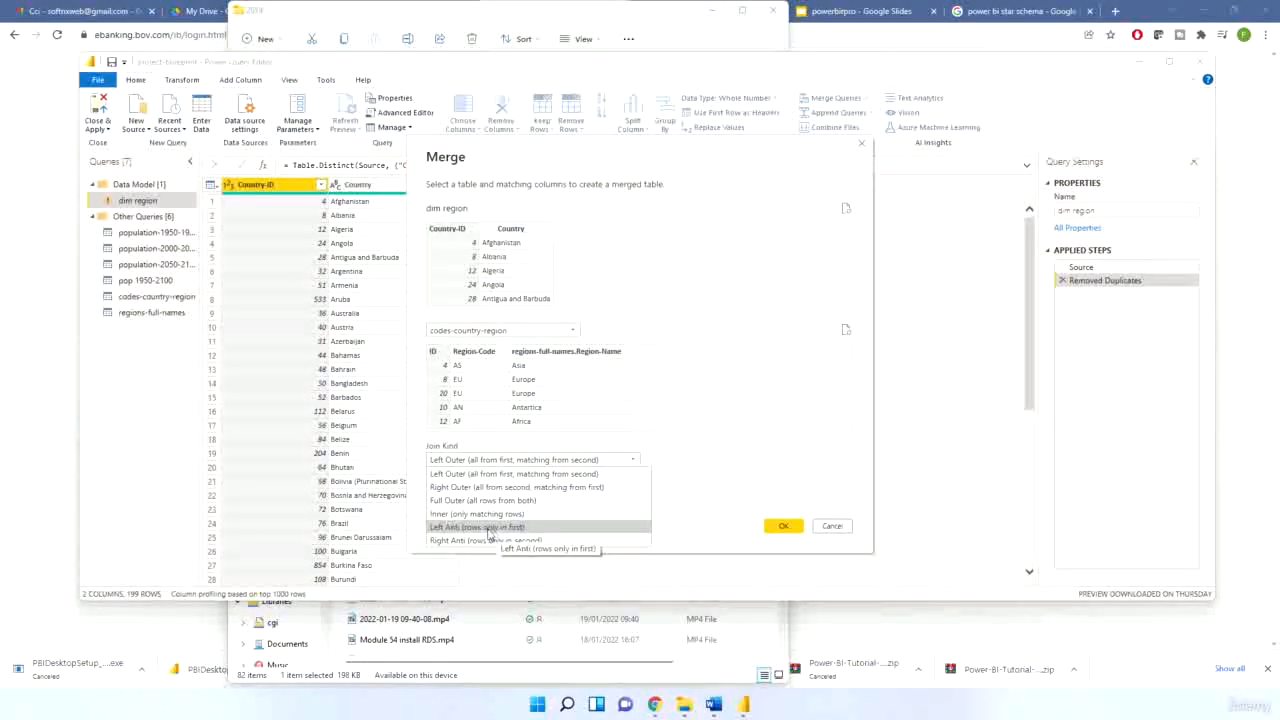
left_click(492, 530)
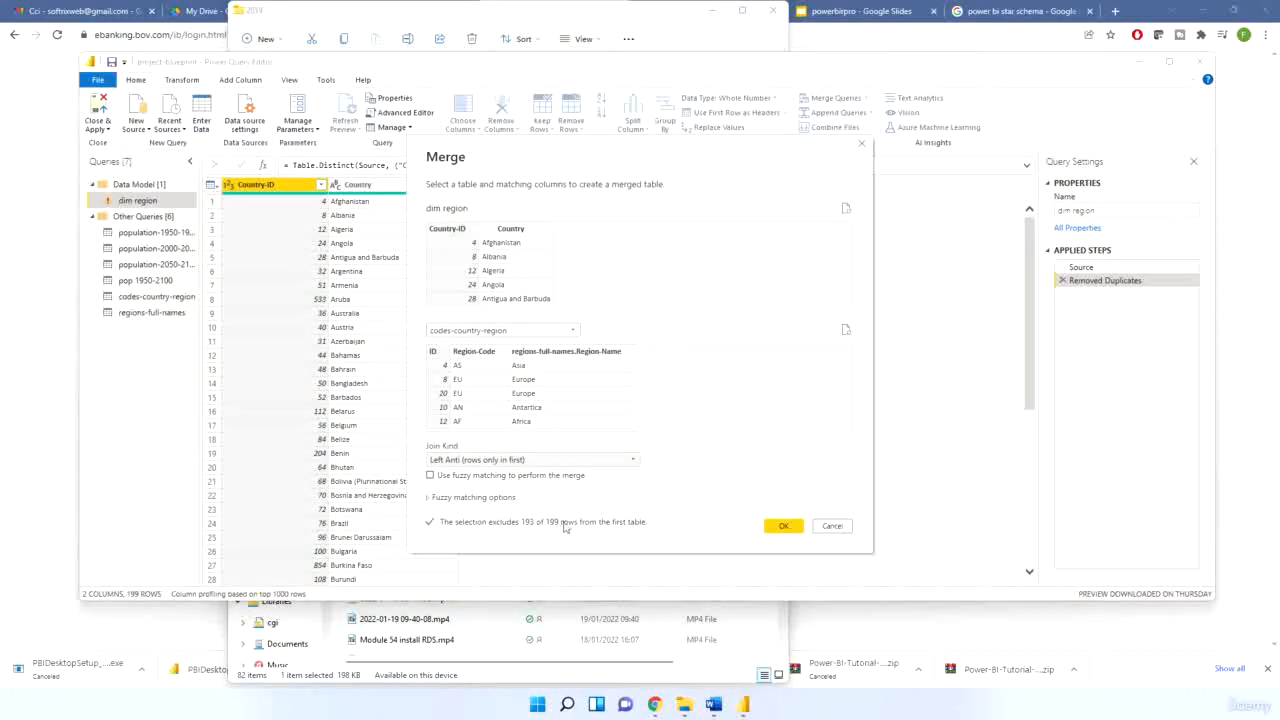
left_click(783, 527)
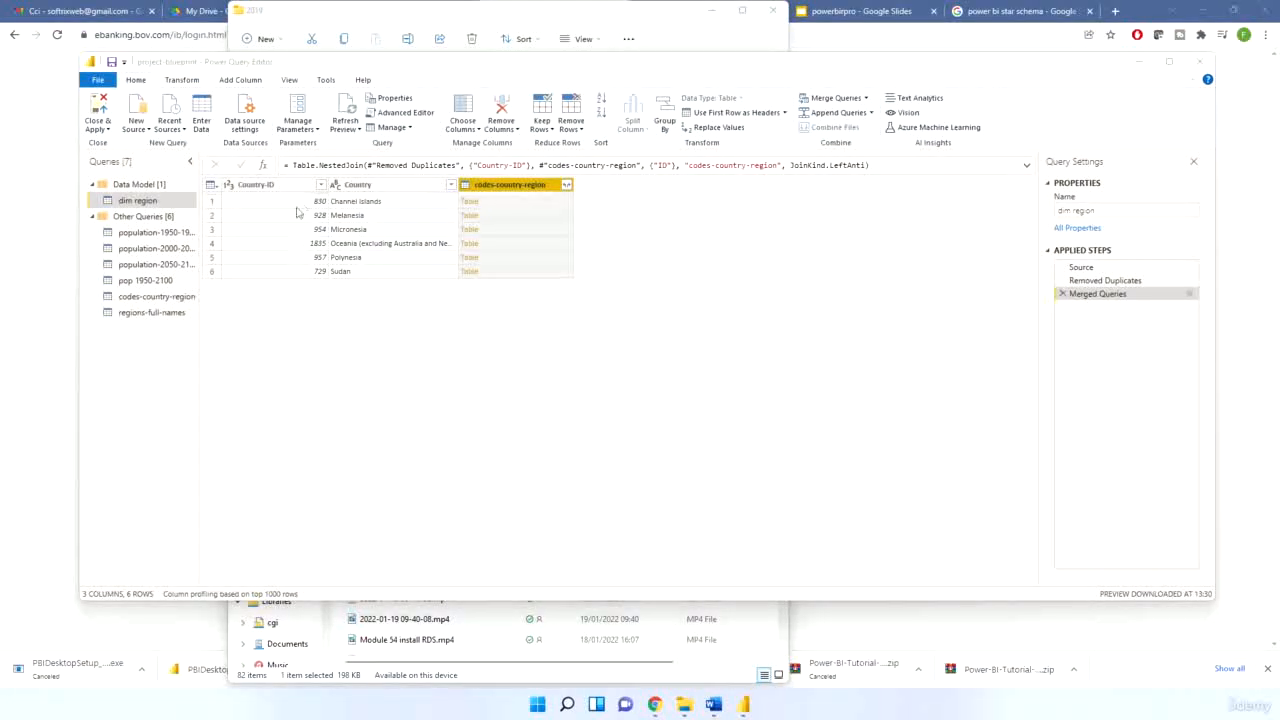
left_click(150, 298)
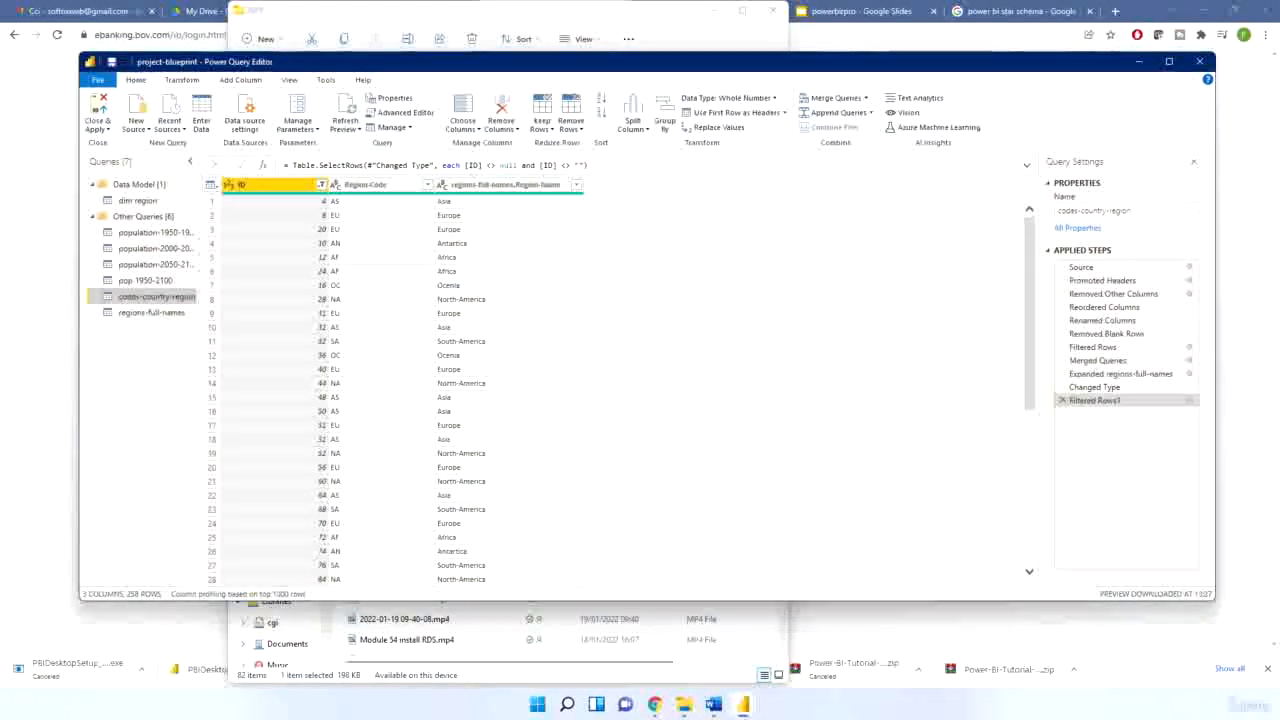
left_click(128, 200)
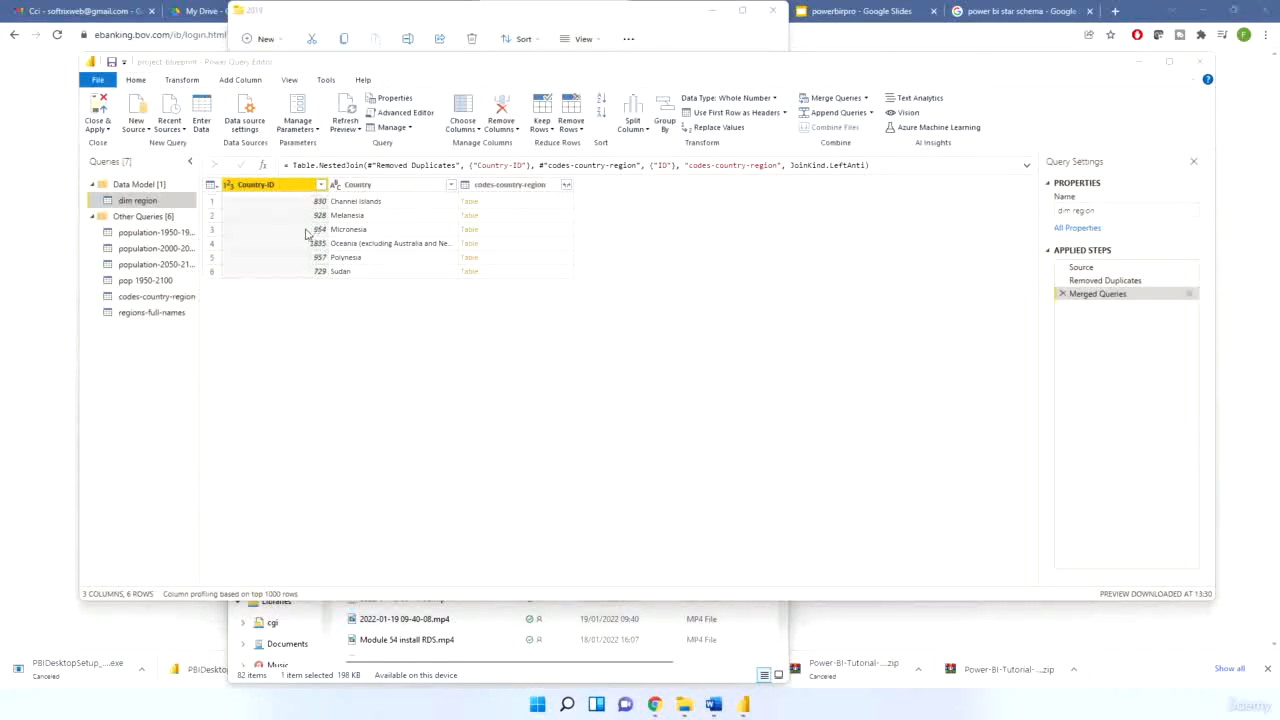
Create a manually entered table named countries-added, leaving its contents empty
left_click(150, 297)
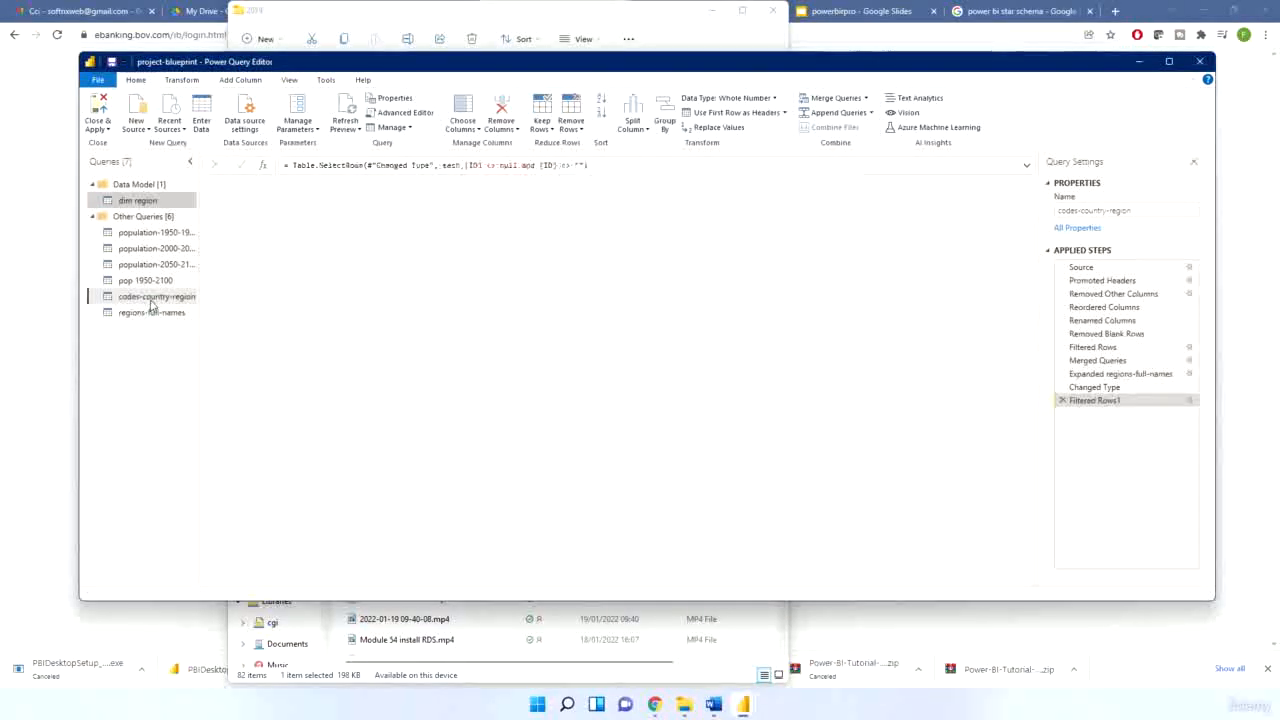
left_click(138, 200)
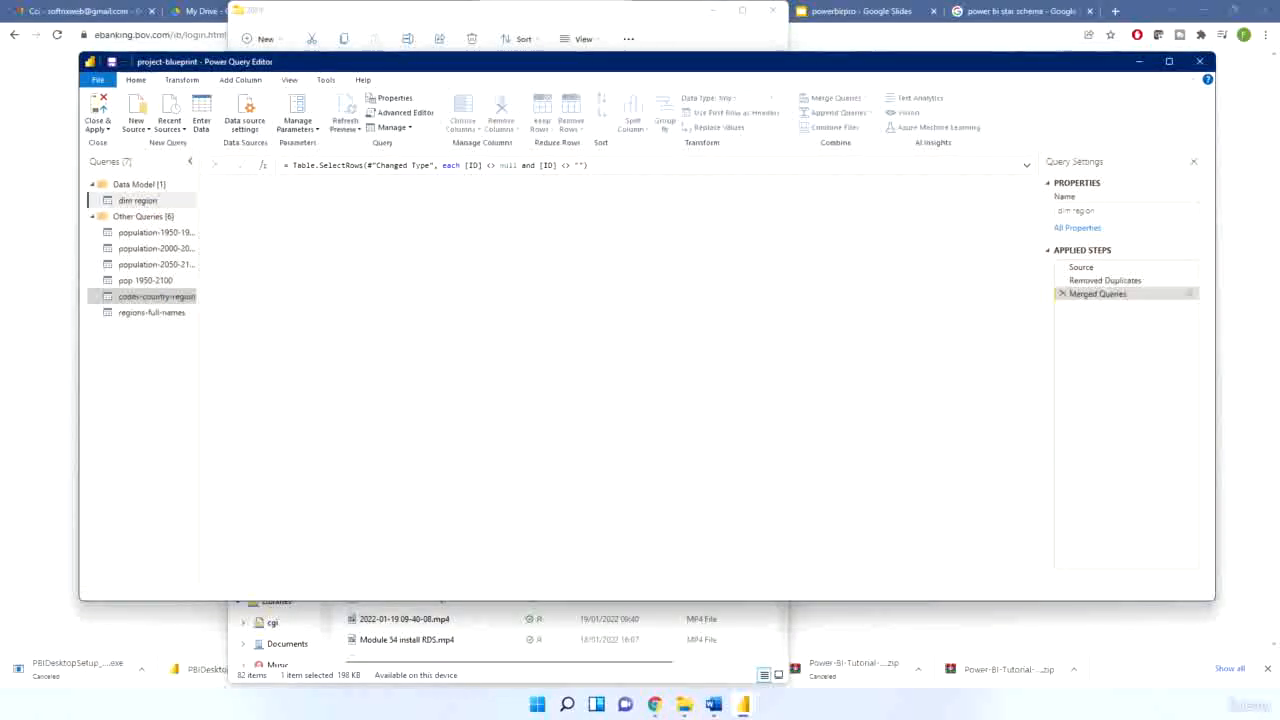
left_click(152, 297)
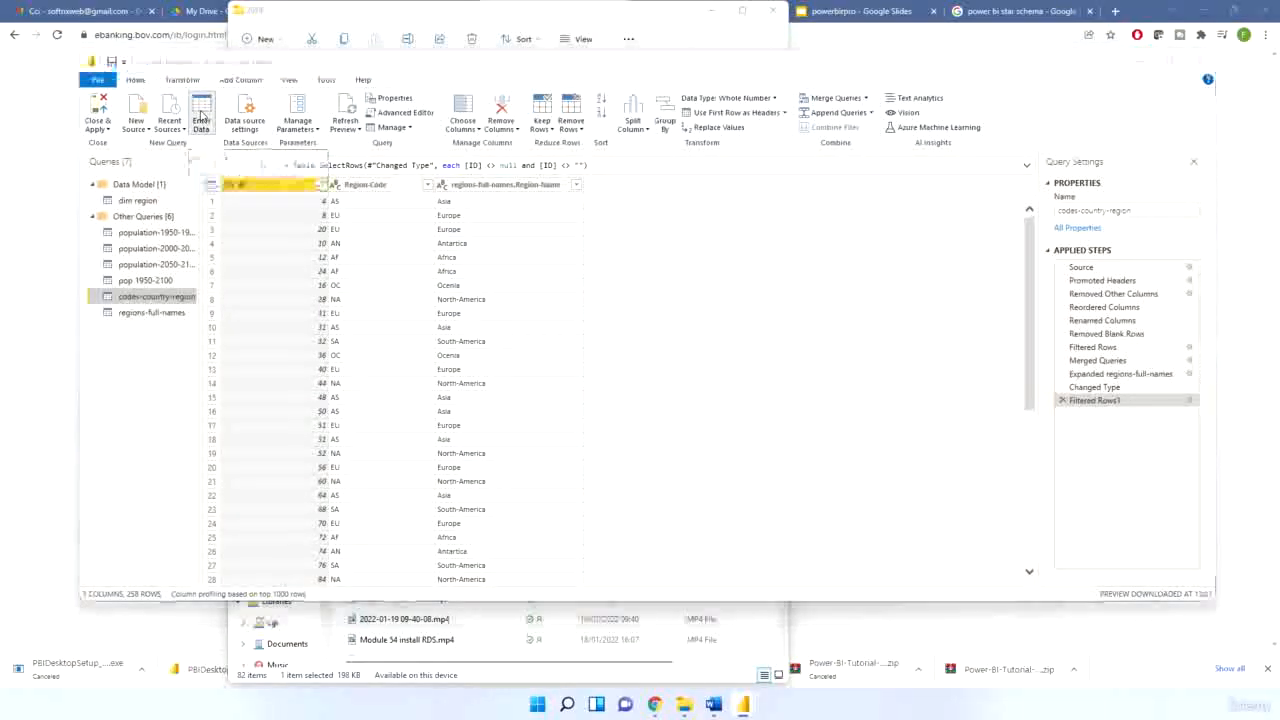
left_click(201, 118)
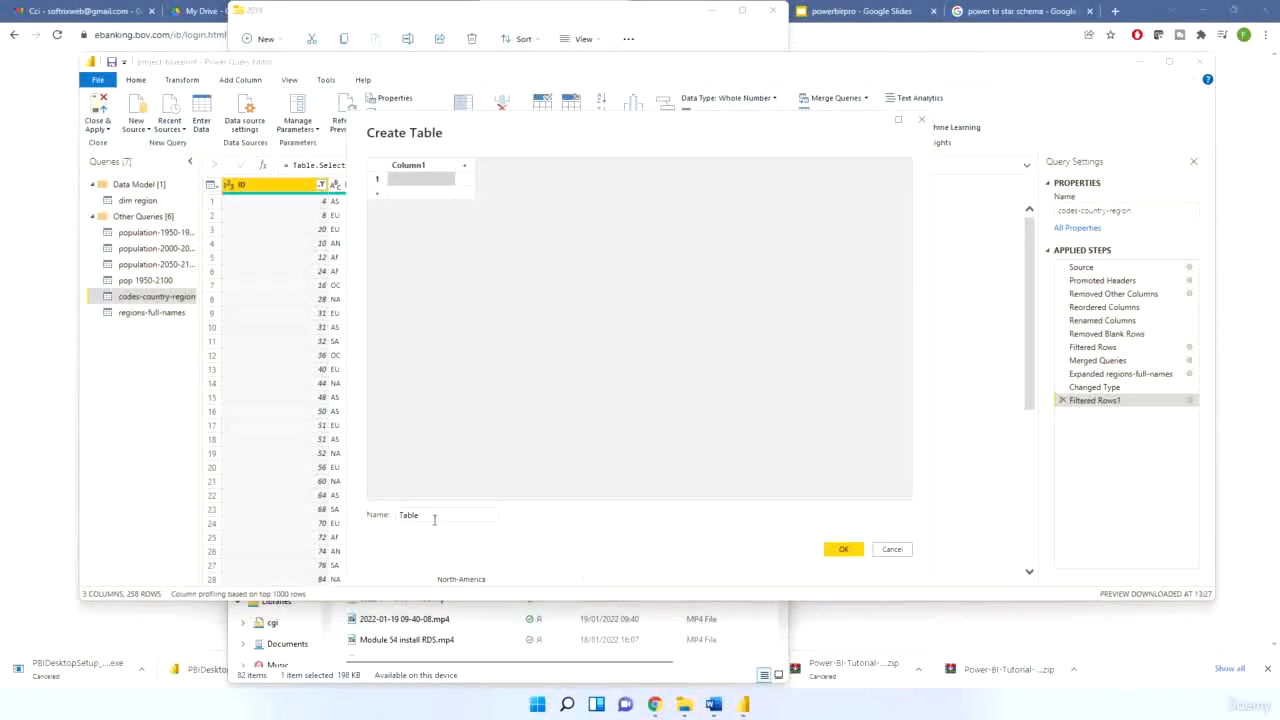
left_click(378, 516)
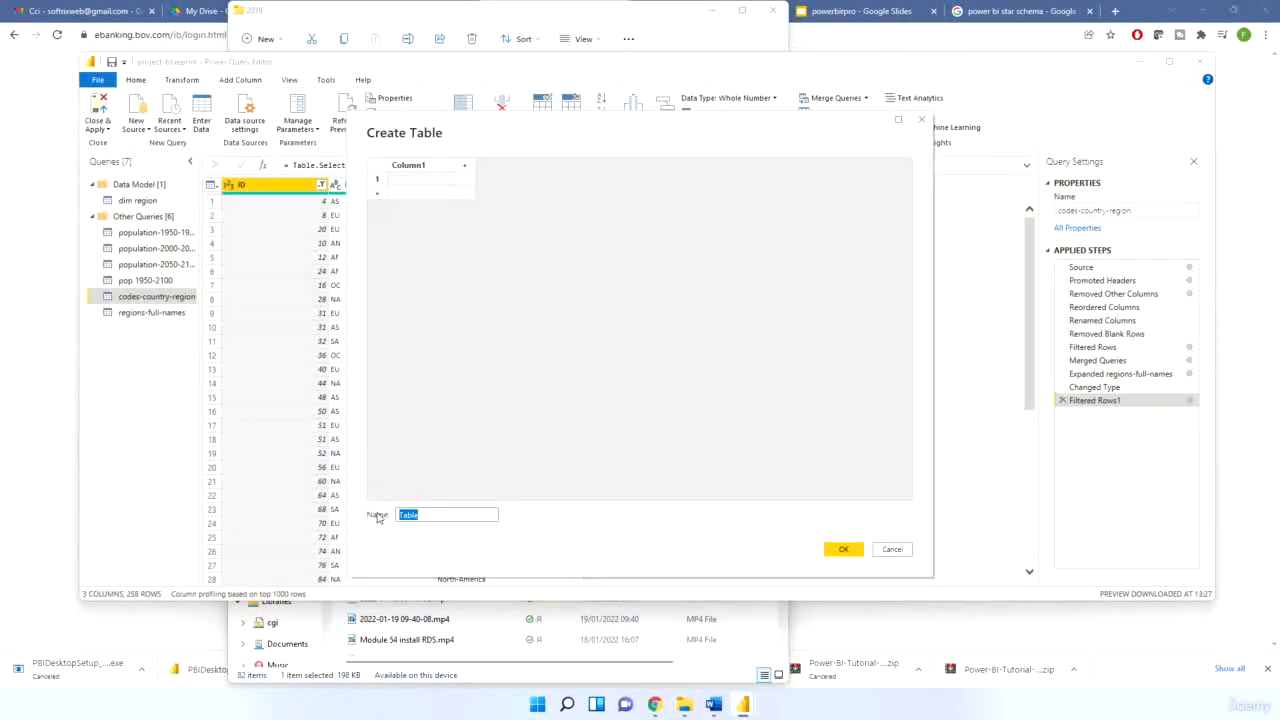
type("countries-added")
left_click(840, 550)
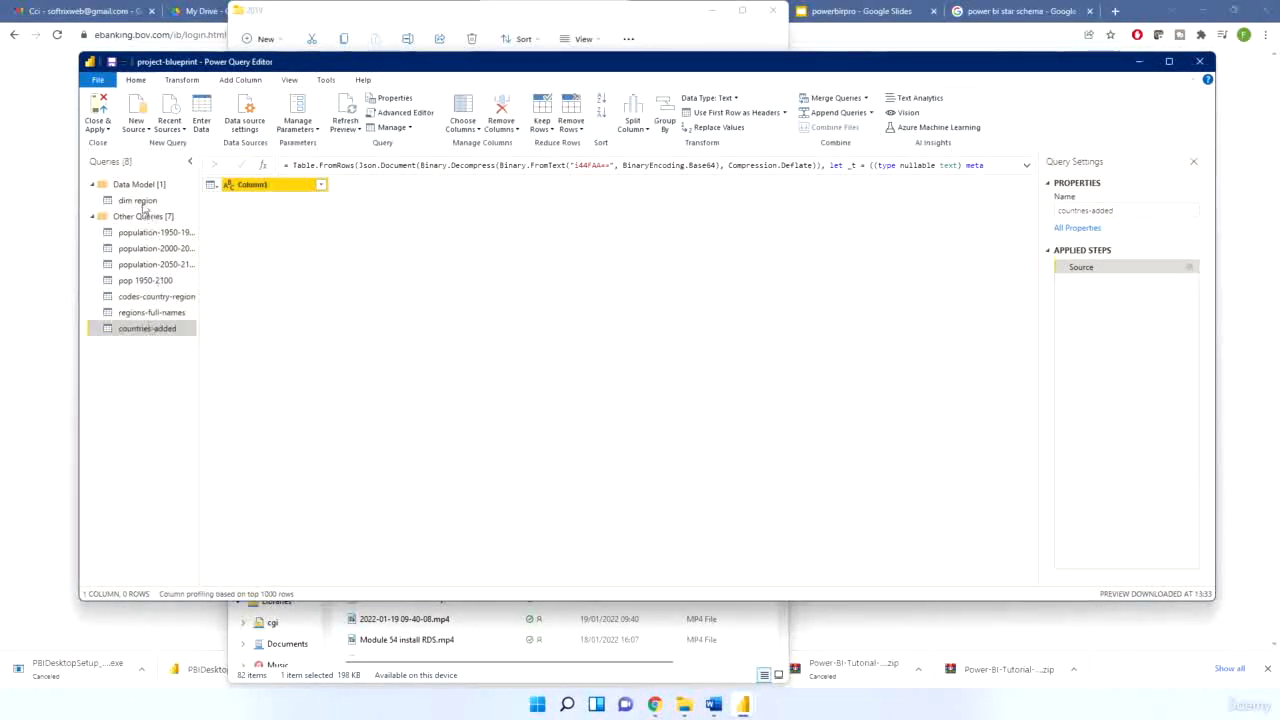
Copy the Country-ID and Country columns of the dim region query
left_click(138, 200)
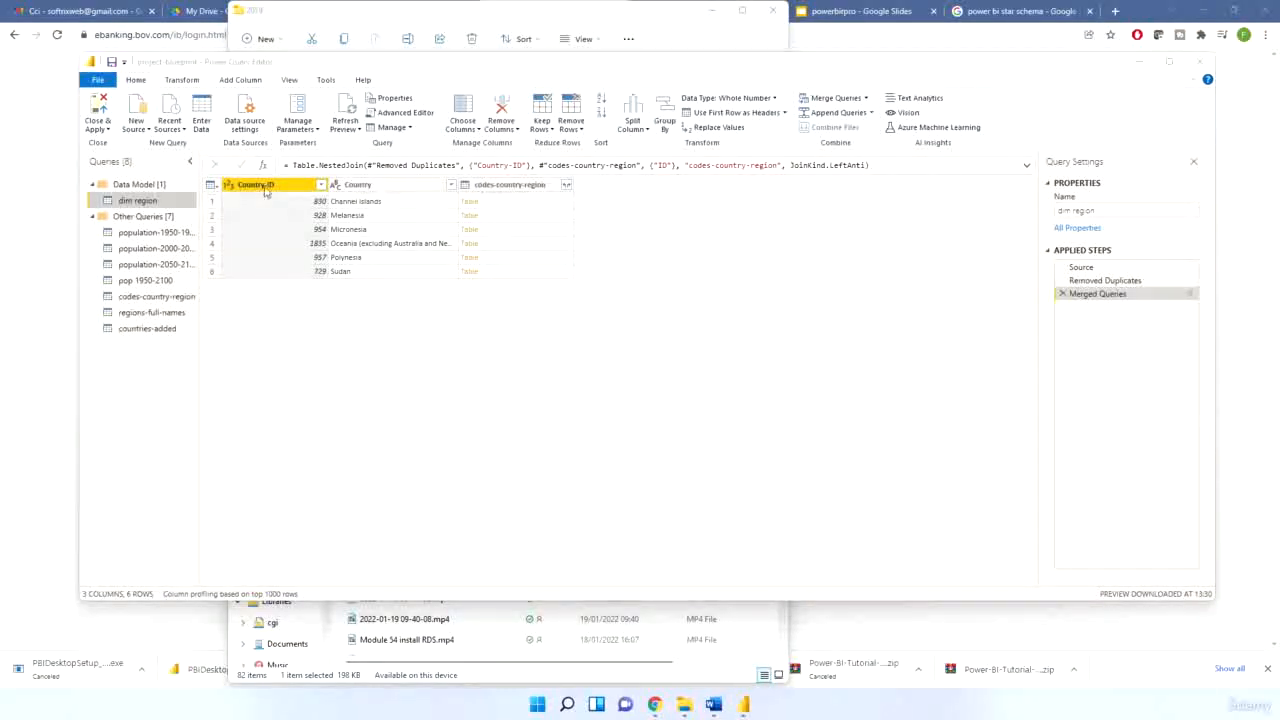
left_click(267, 190)
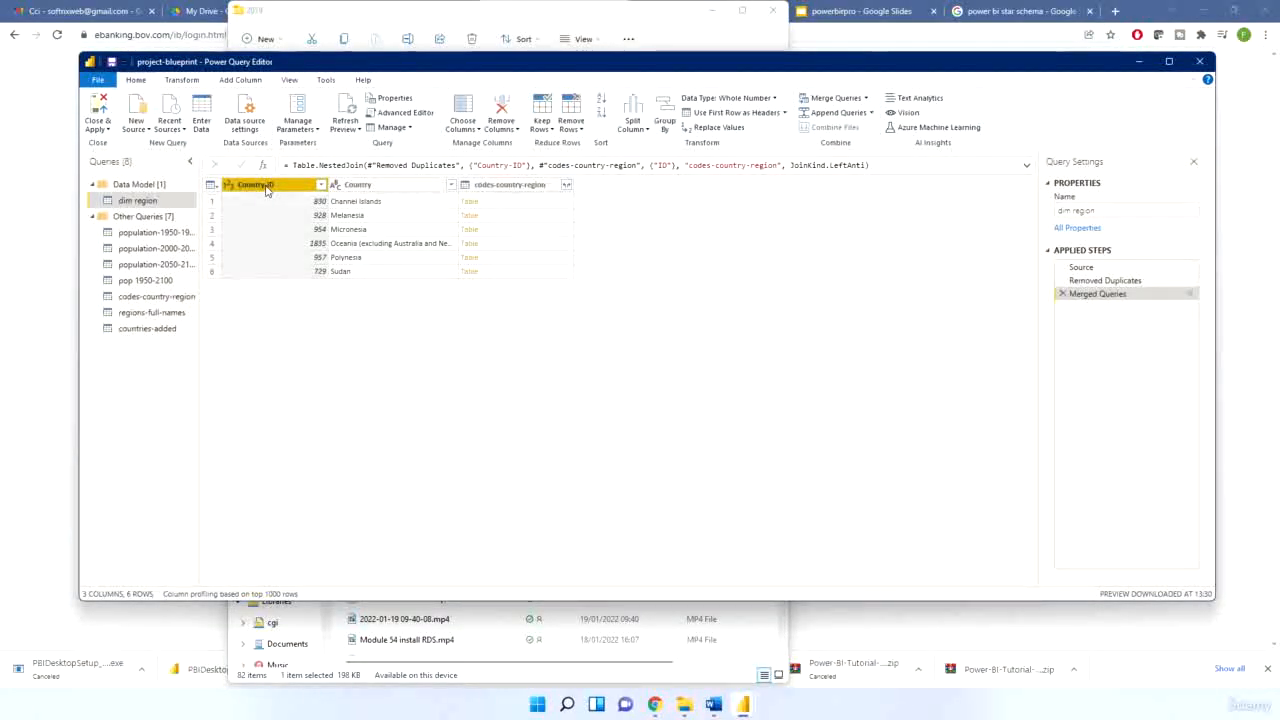
key("shift+Right")
right_click(350, 186)
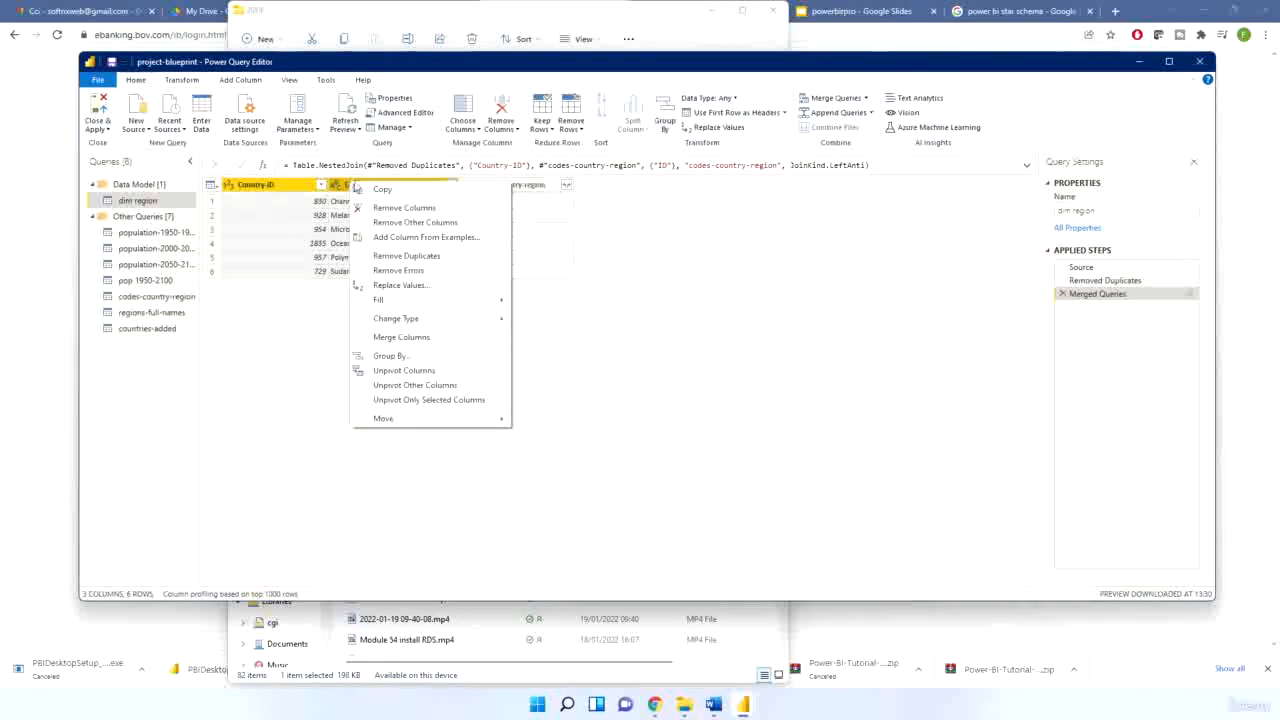
left_click(365, 190)
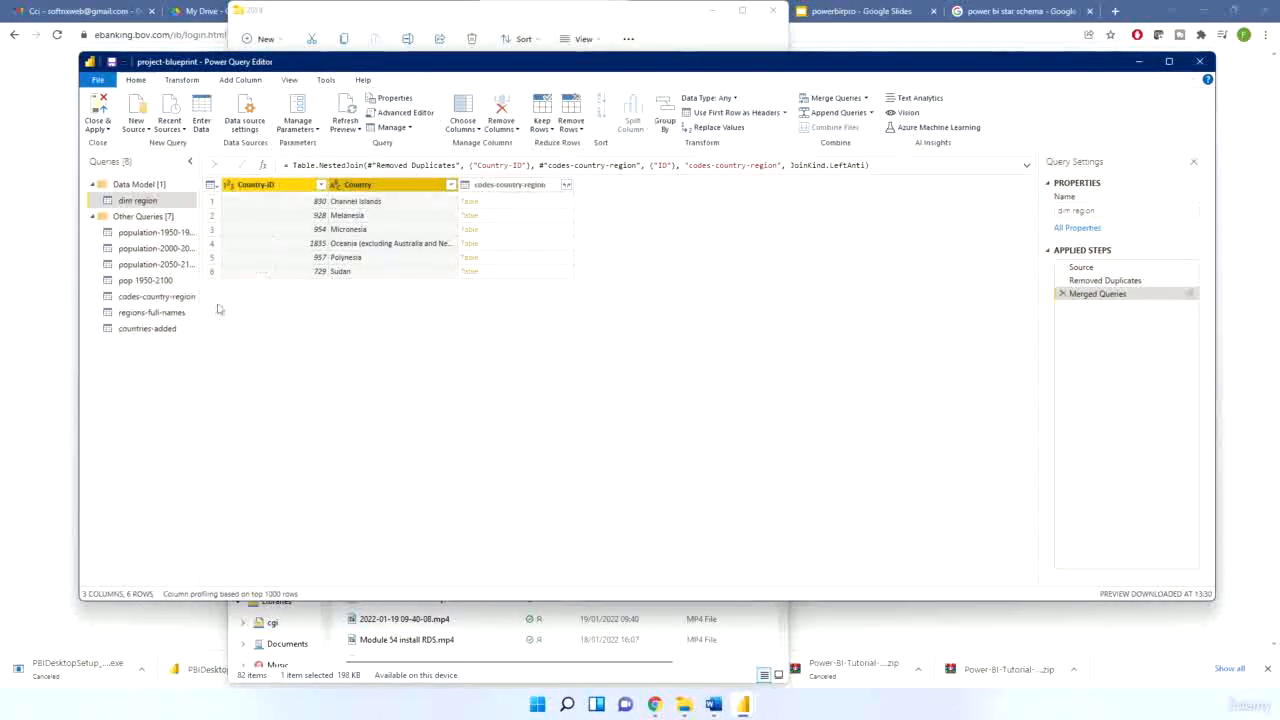
Edit the source of the countries-added query and paste the copied country IDs and names into its table
left_click(160, 328)
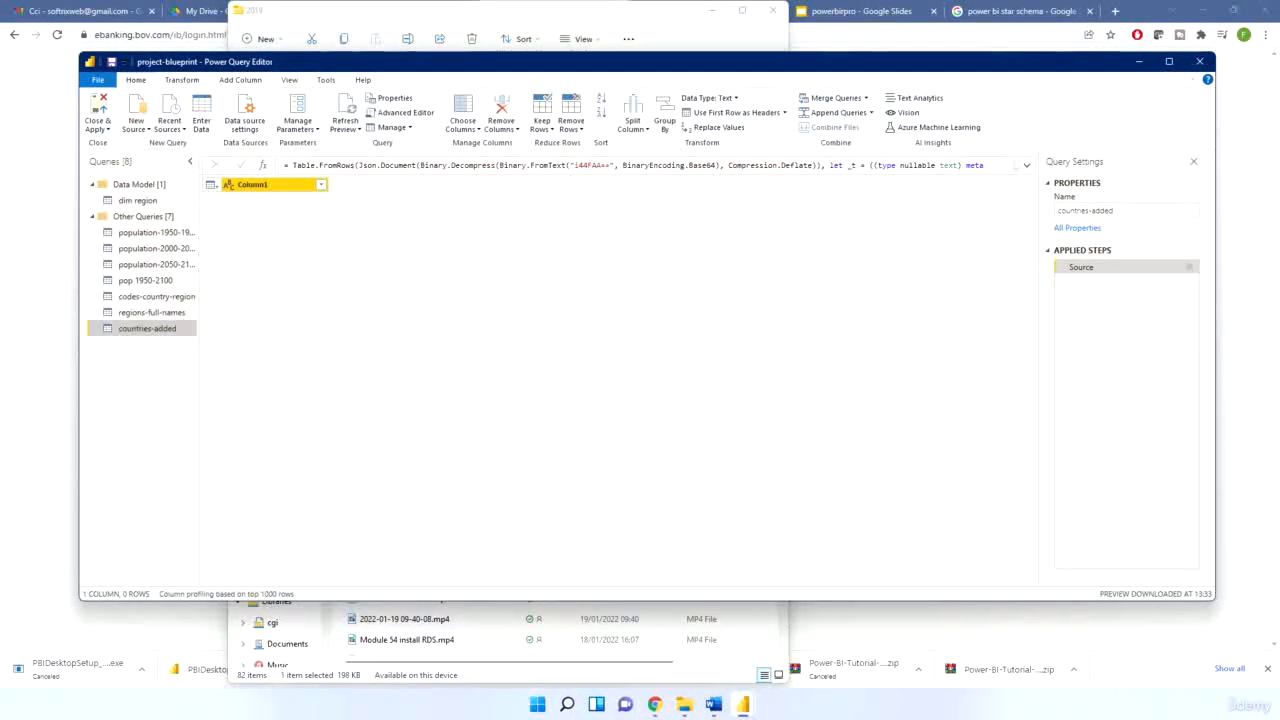
left_click(1189, 267)
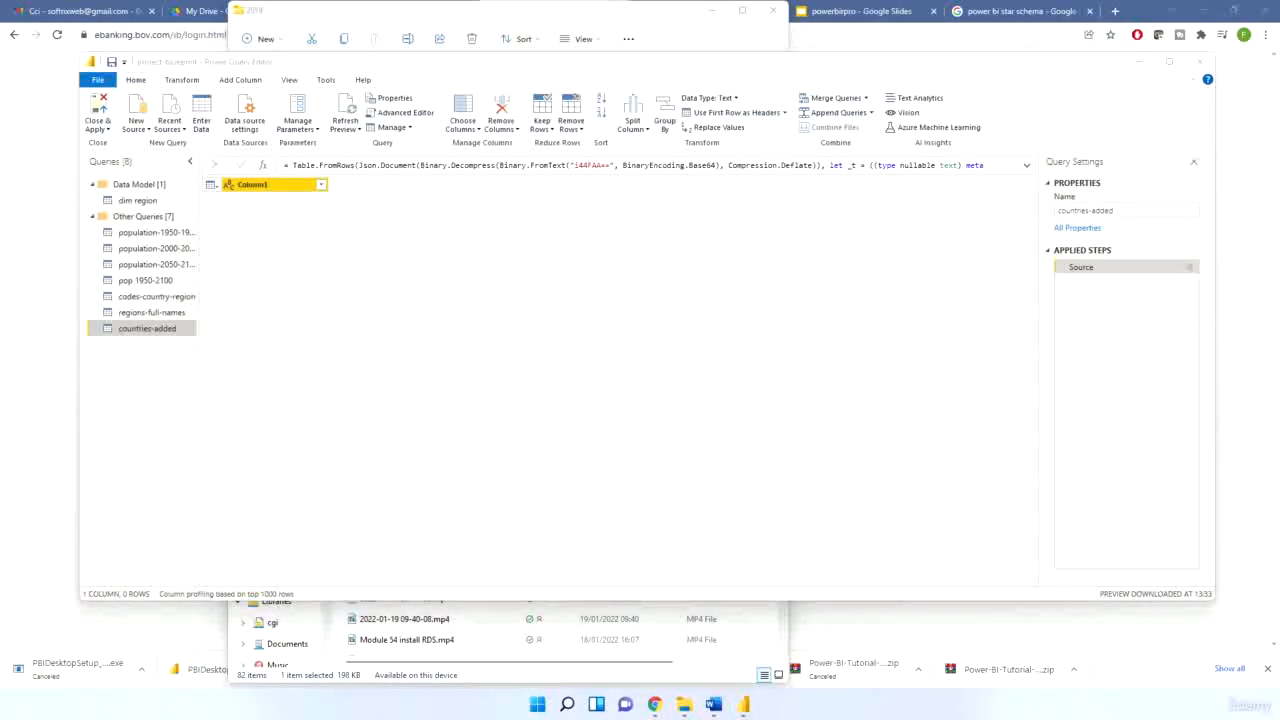
left_click(1190, 268)
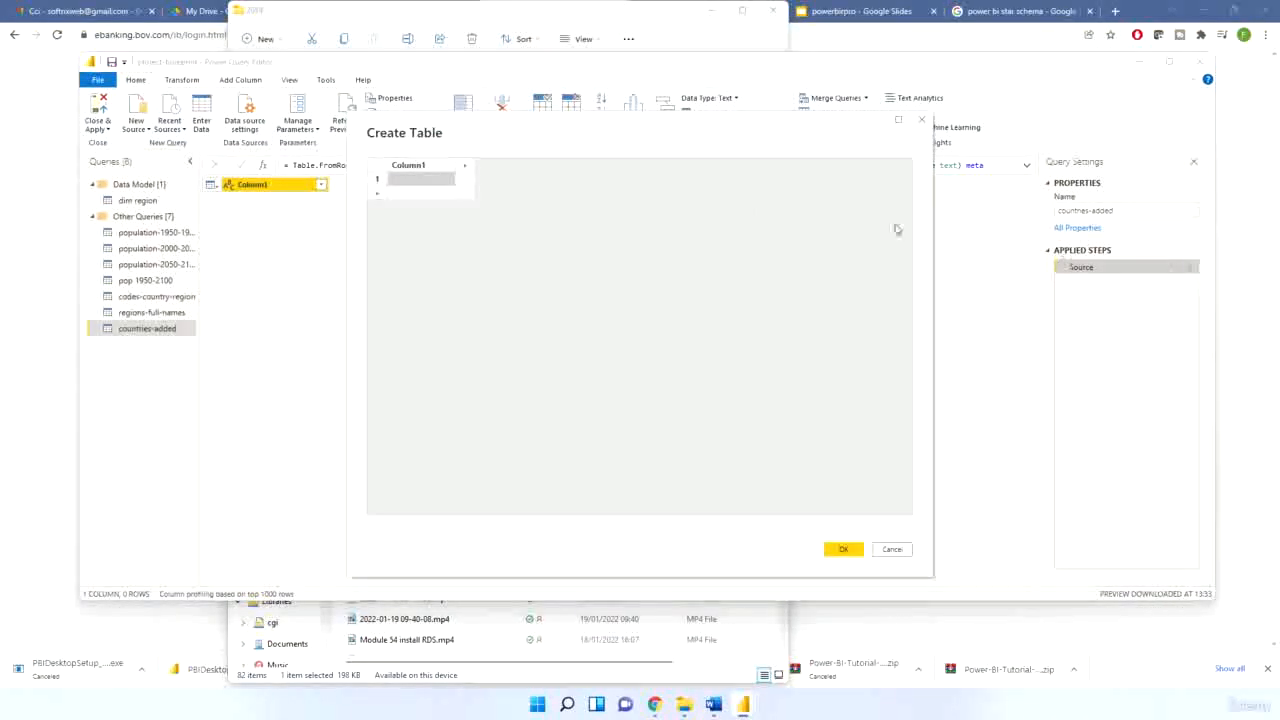
left_click(430, 172)
right_click(430, 172)
left_click(460, 206)
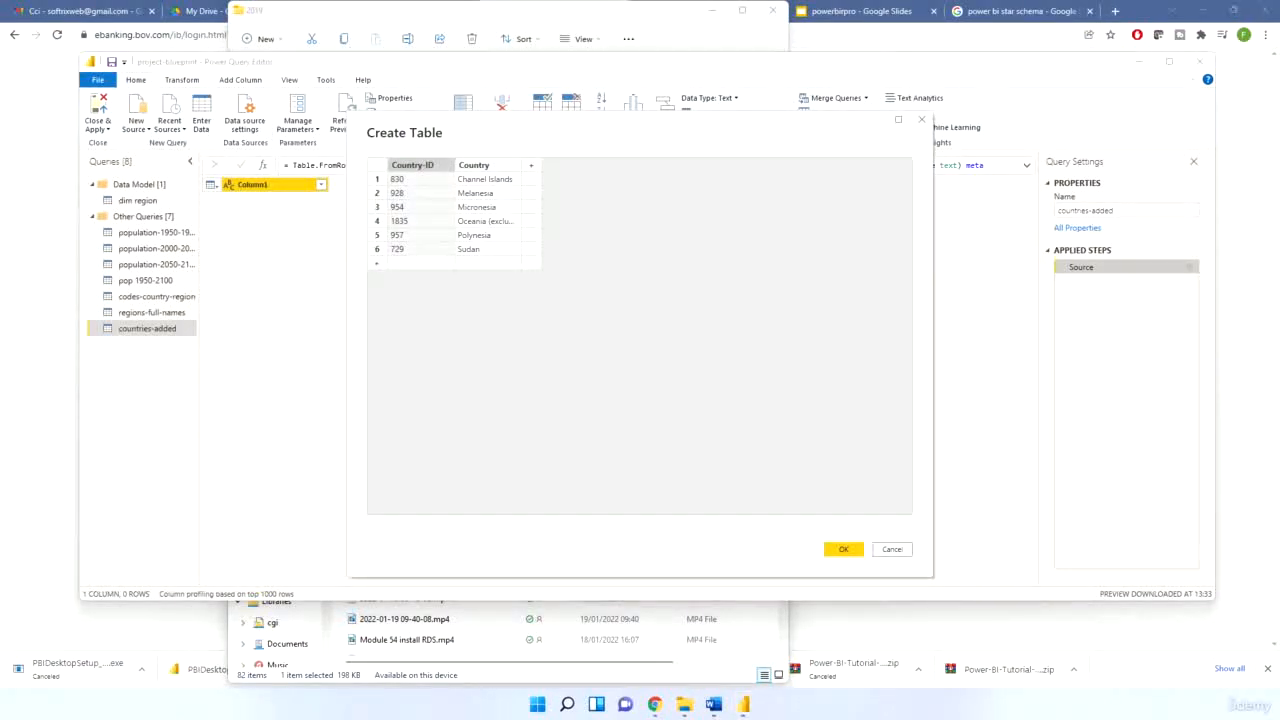
Rename the Country-ID column of the table being created to ID
double_click(425, 167)
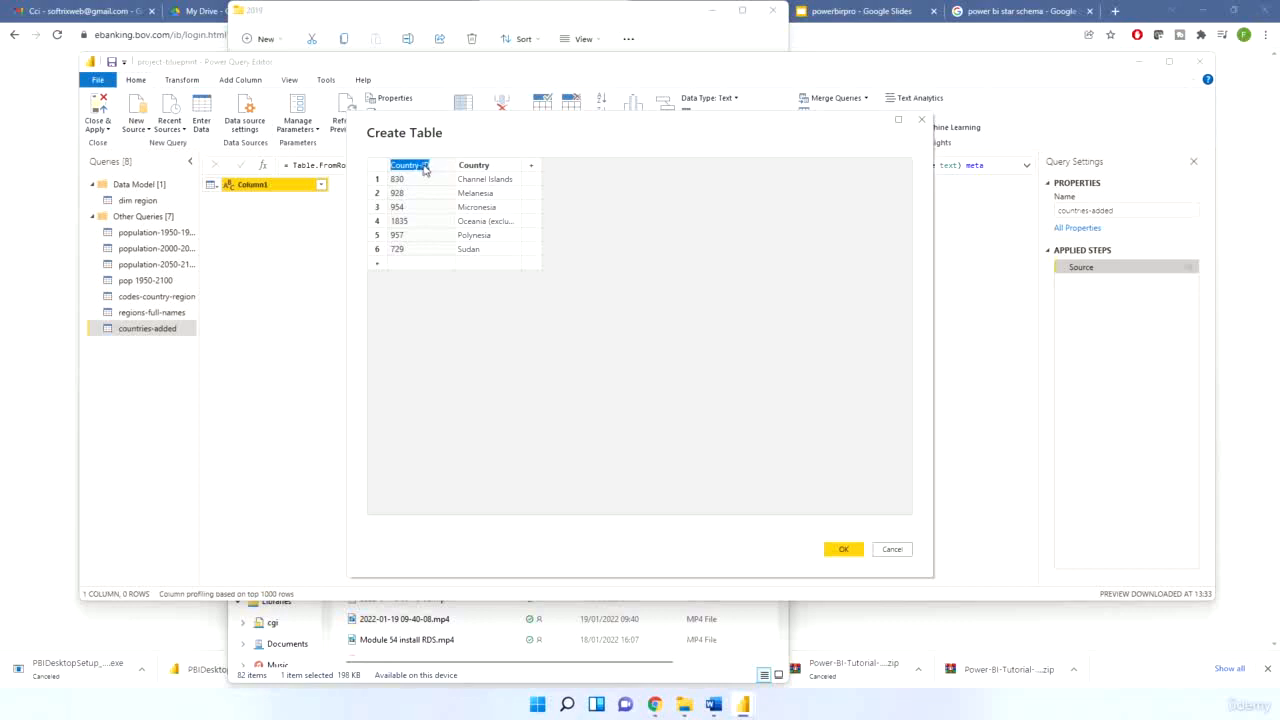
double_click(425, 167)
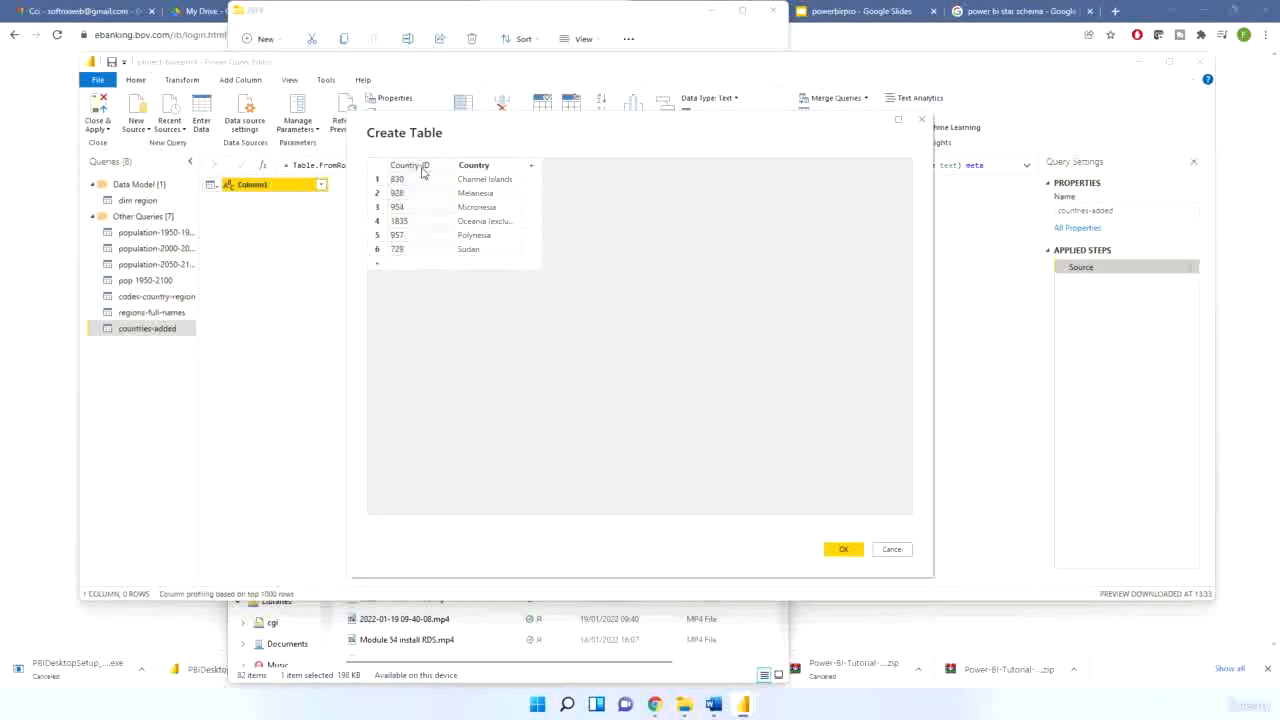
key("BackSpace")
key("BackSpace")
key("BackSpace")
key("BackSpace")
key("BackSpace")
key("BackSpace")
key("BackSpace")
key("BackSpace")
left_click(735, 277)
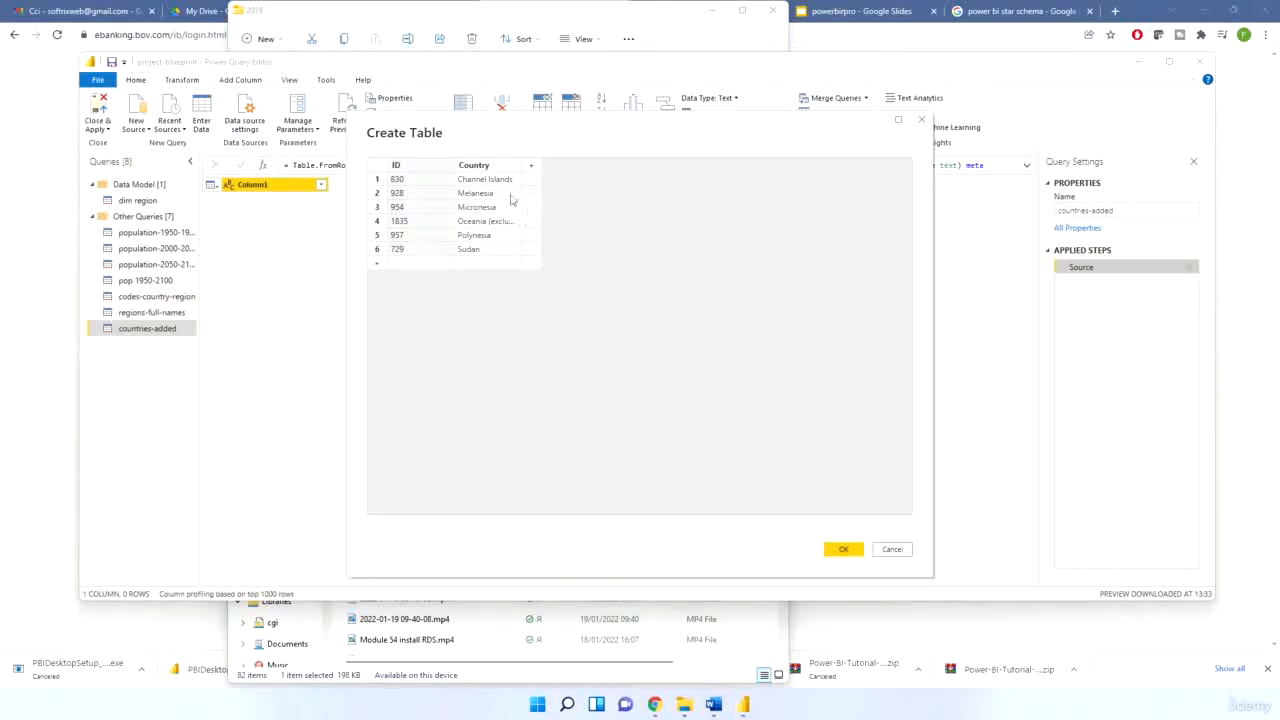
Add two columns after Country, named Region-Name and Region-Code
left_click(531, 165)
double_click(540, 168)
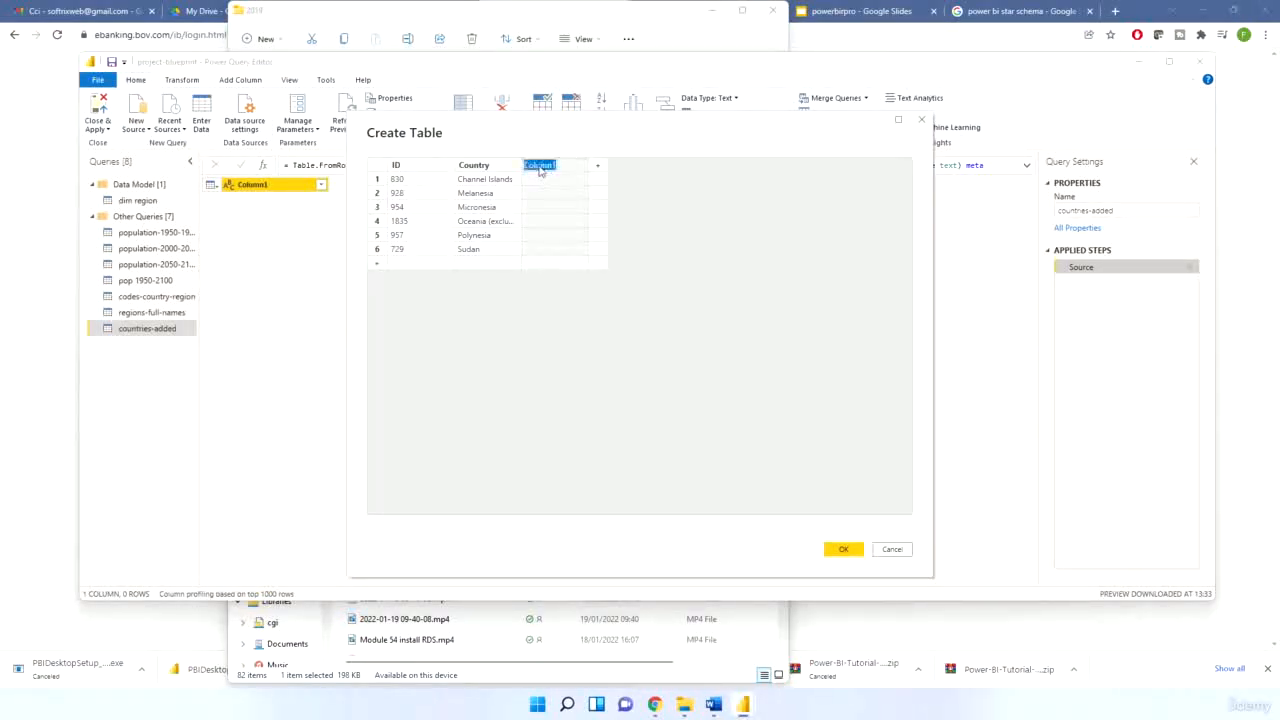
type("Region-Name")
left_click(598, 167)
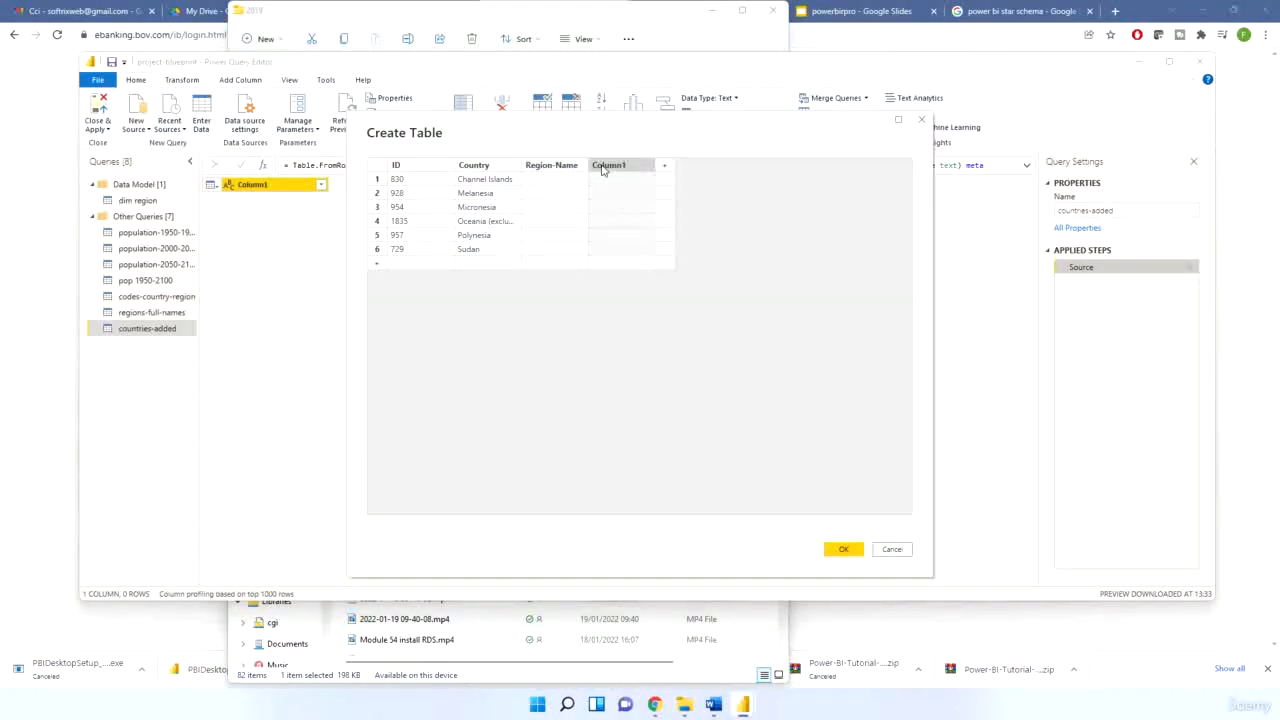
double_click(604, 170)
type("S")
key("Return")
Fill Region-Name and Region-Code with Europe and EU for Channel Islands, and with Oceania and OC for every other row
double_click(557, 183)
type("Europe")
key("Return")
type("ania")
key("Down")
key("ctrl+v")
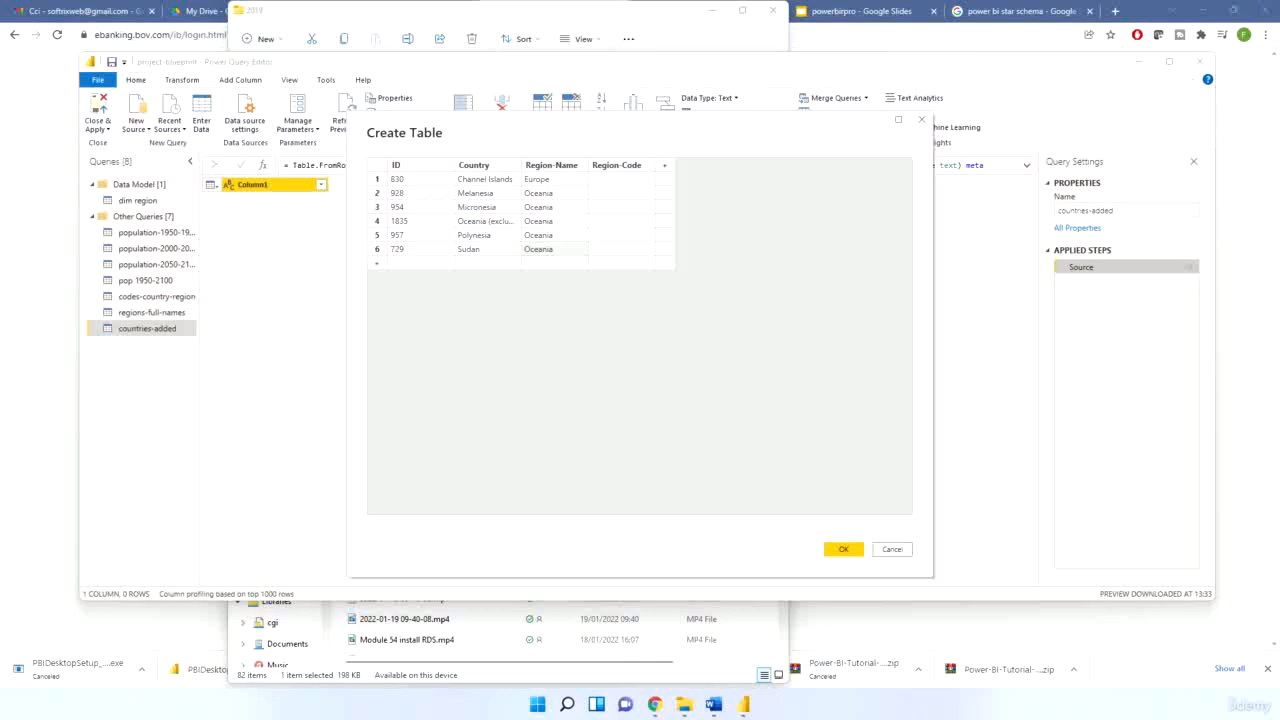
left_click(600, 182)
left_click(605, 197)
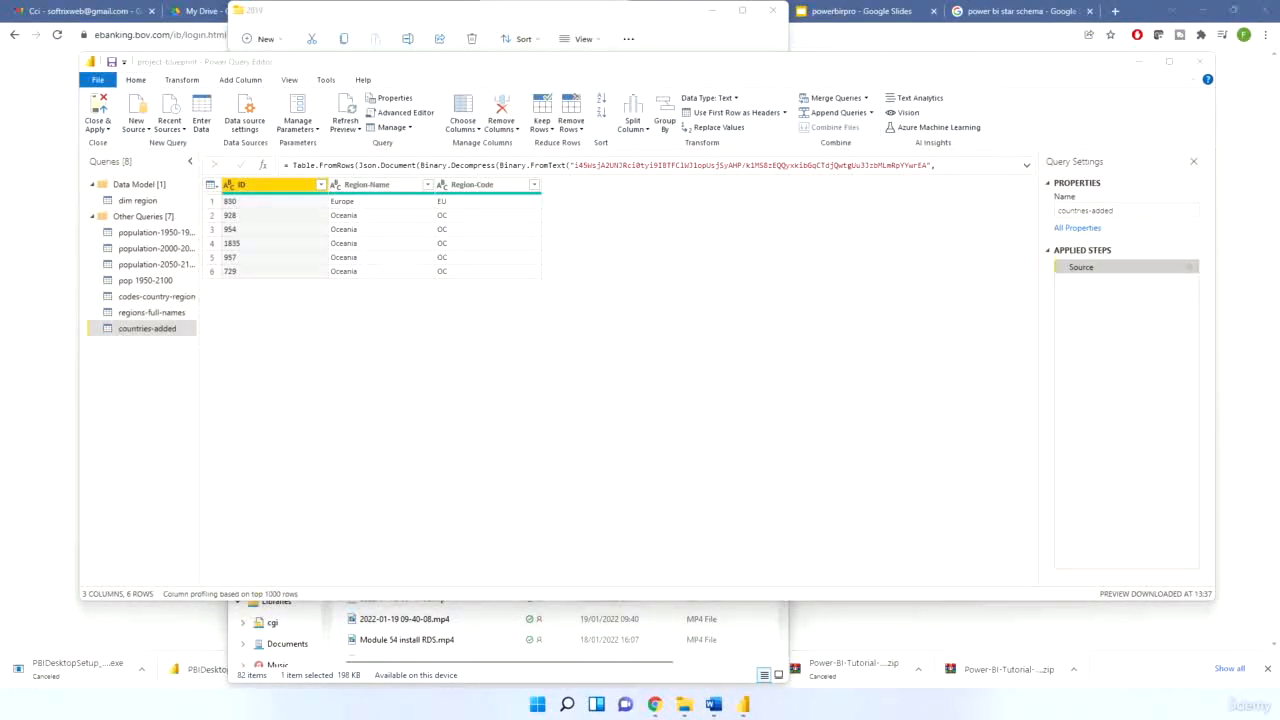
Compare countries-added with codes-country-region and set the data type of the countries-added ID column to Whole Number
left_click(159, 299)
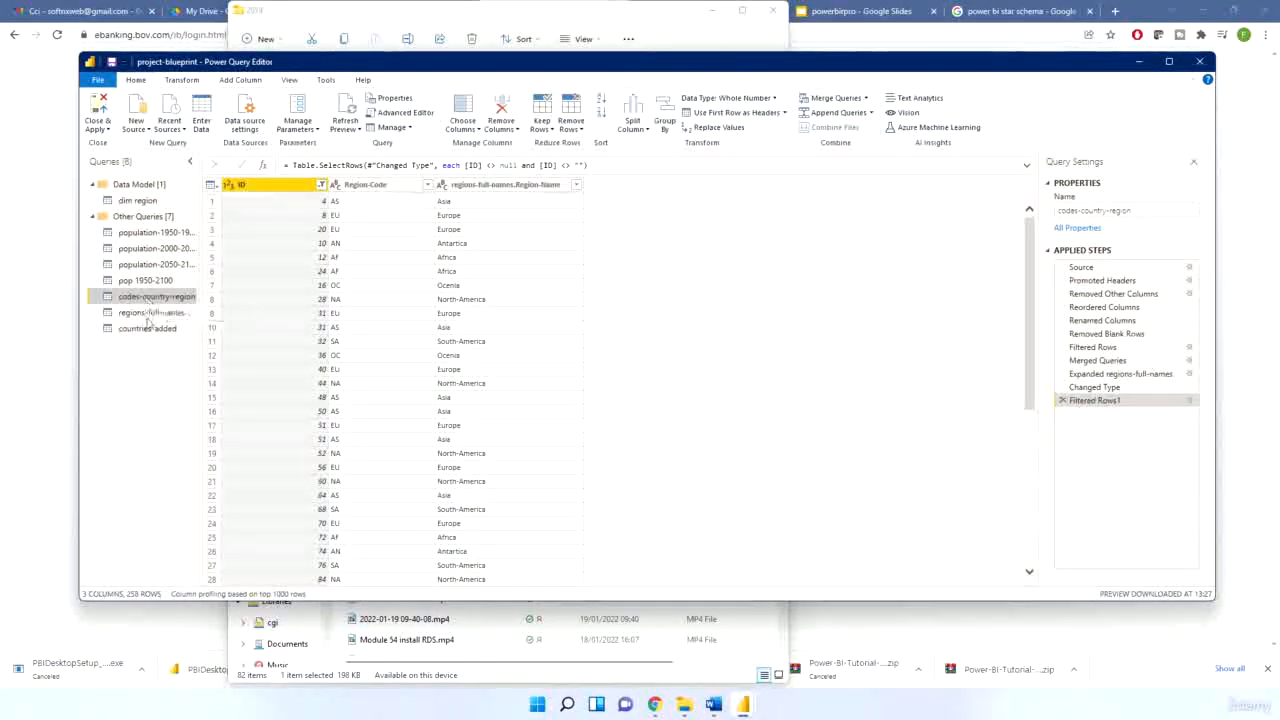
left_click(150, 329)
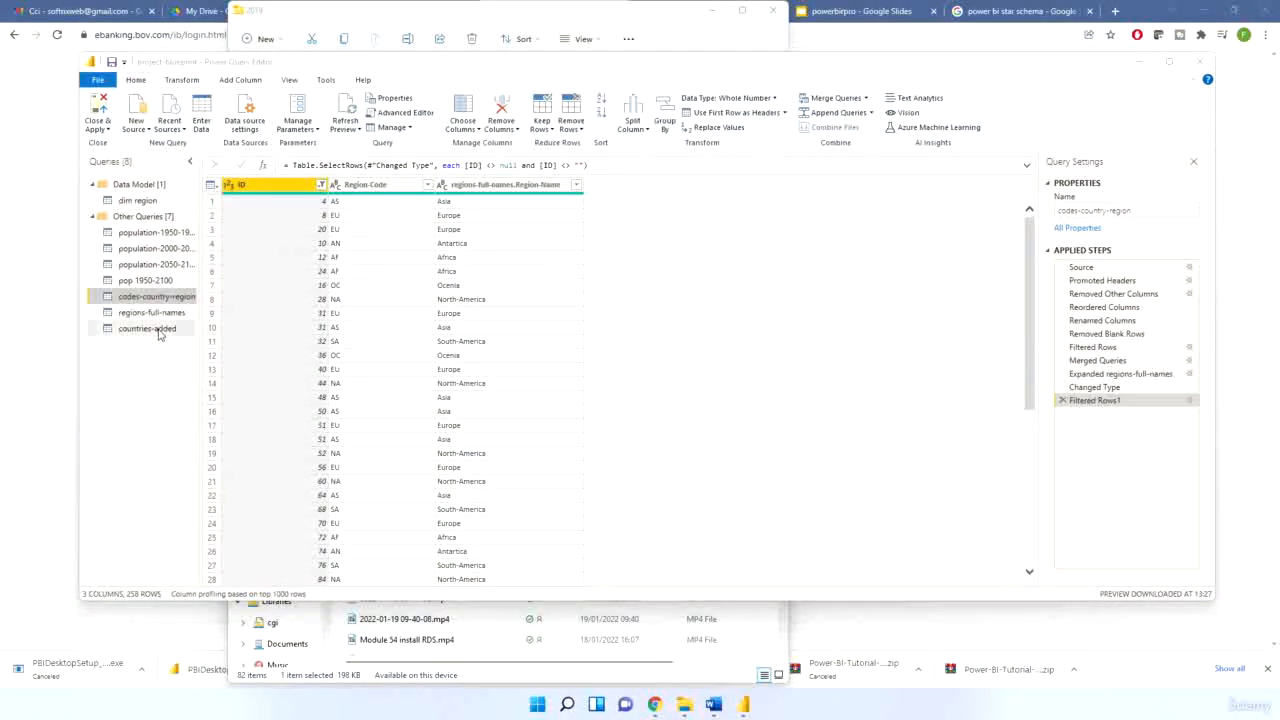
left_click(152, 329)
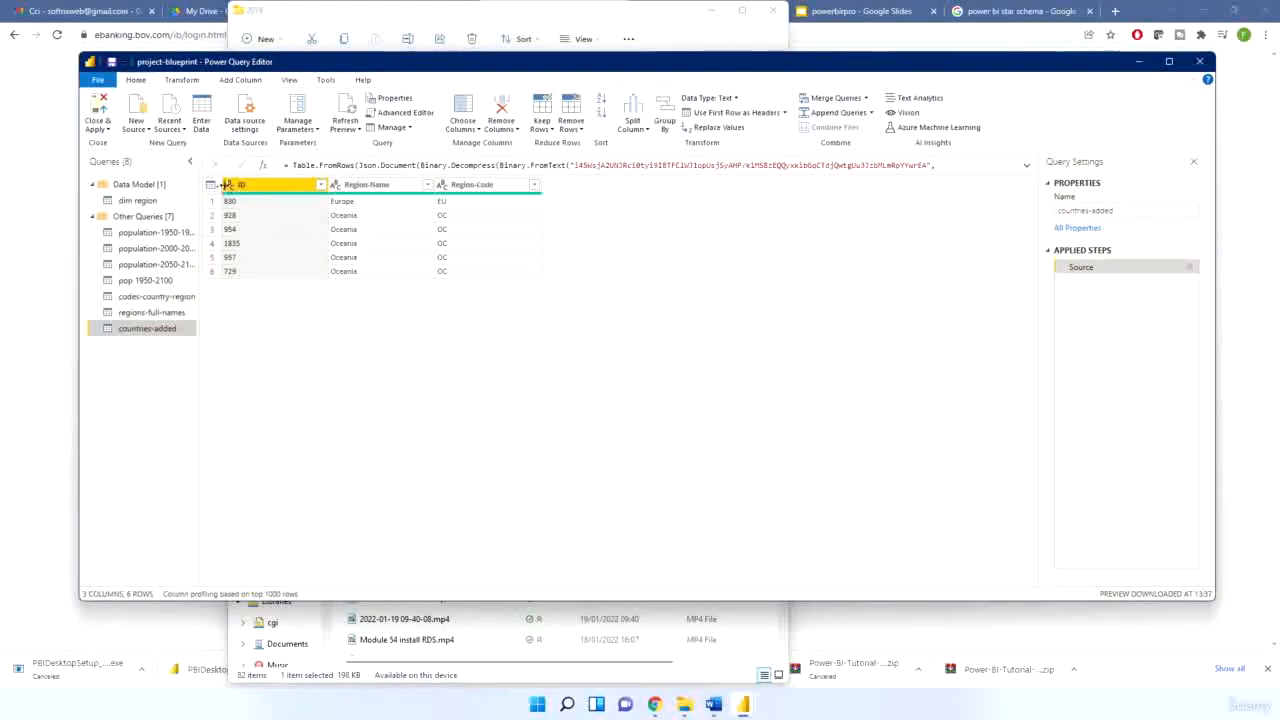
left_click(227, 185)
left_click(261, 231)
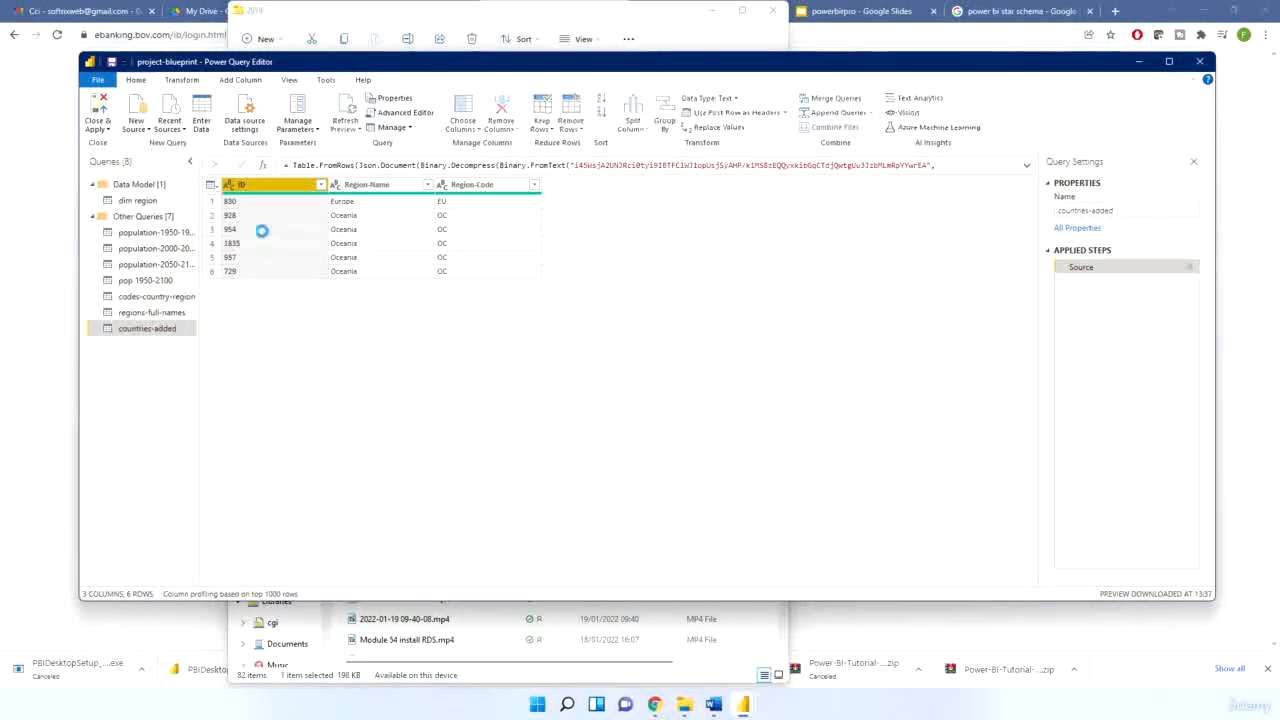
Append the countries-added table to the codes-country-region query as a two-table append
left_click(160, 297)
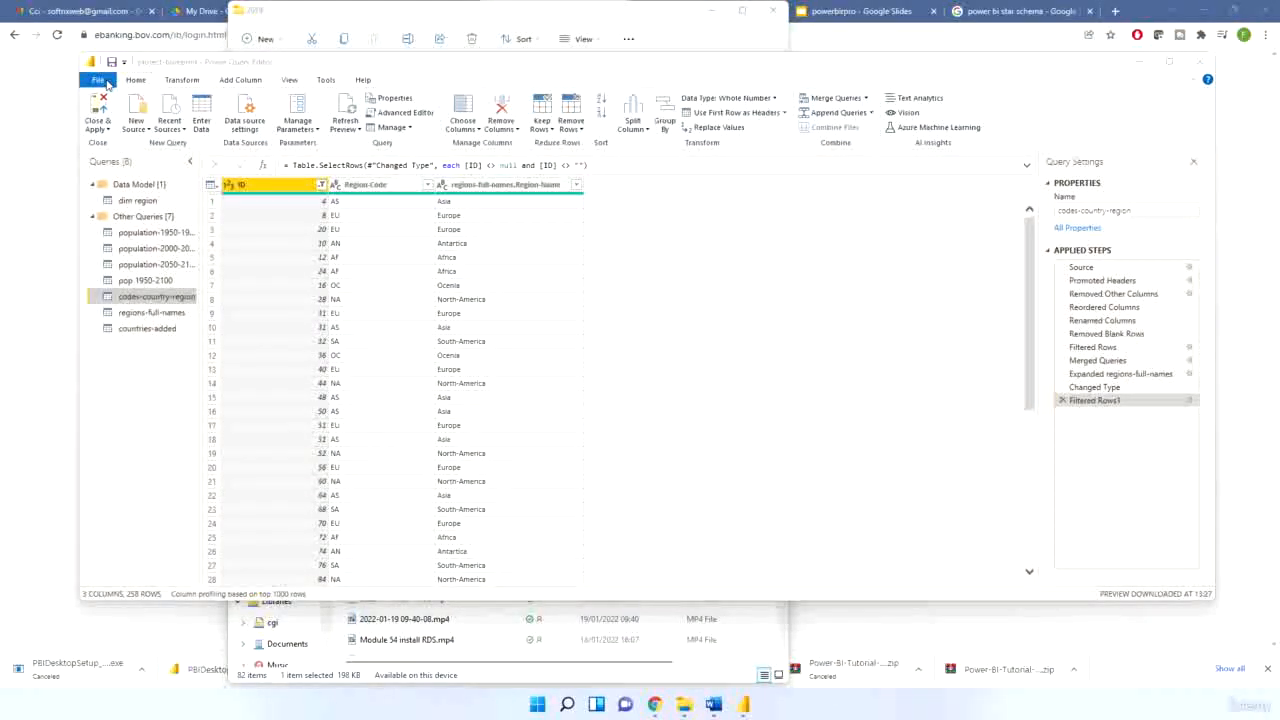
left_click(858, 116)
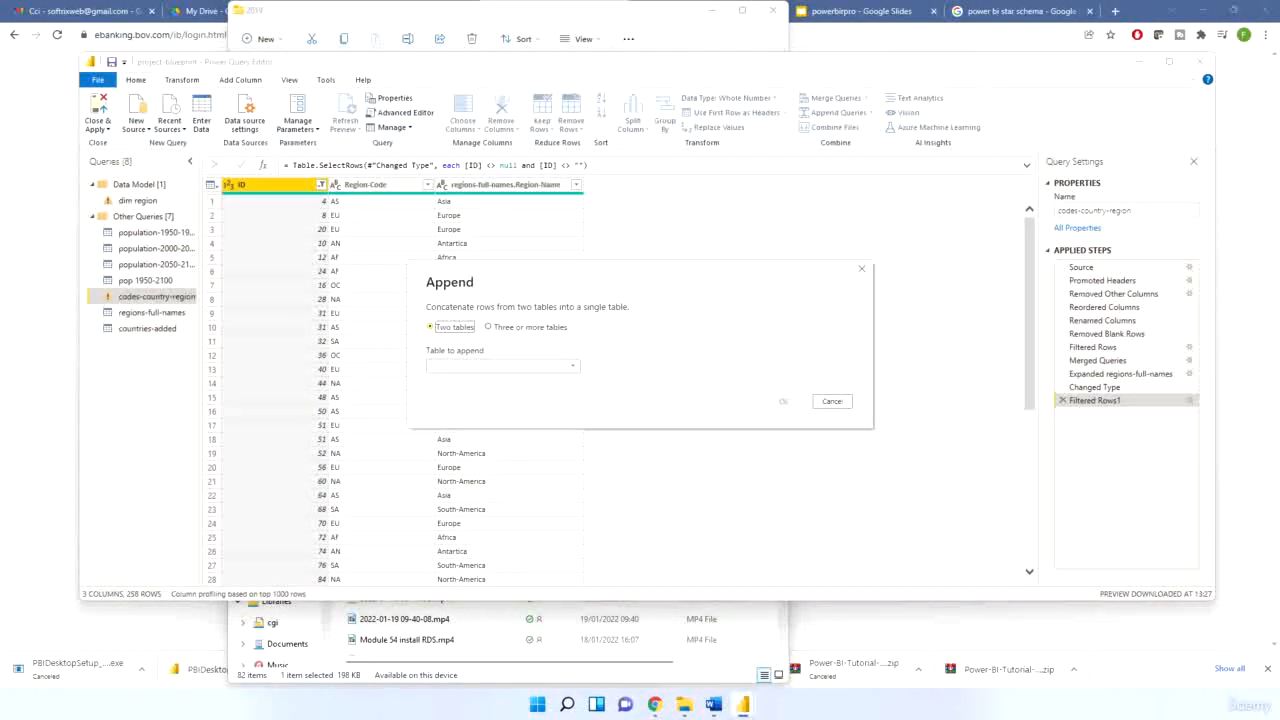
left_click(523, 367)
left_click(495, 461)
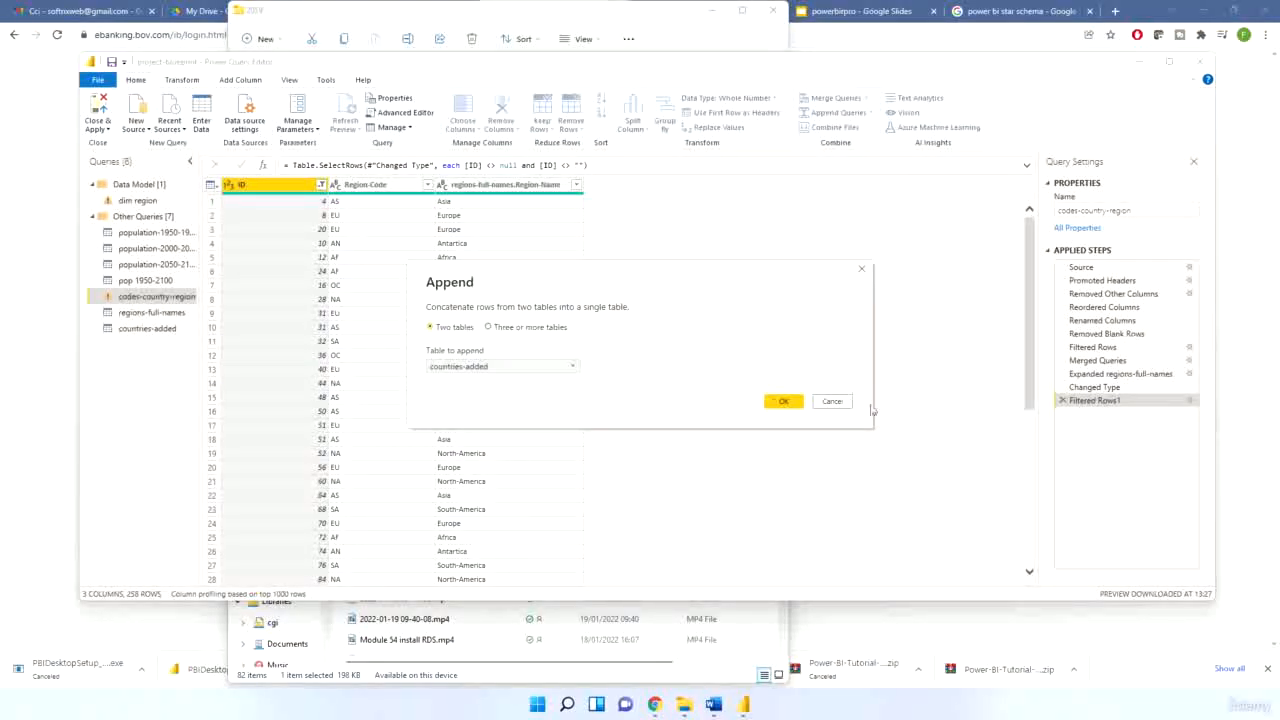
left_click(798, 406)
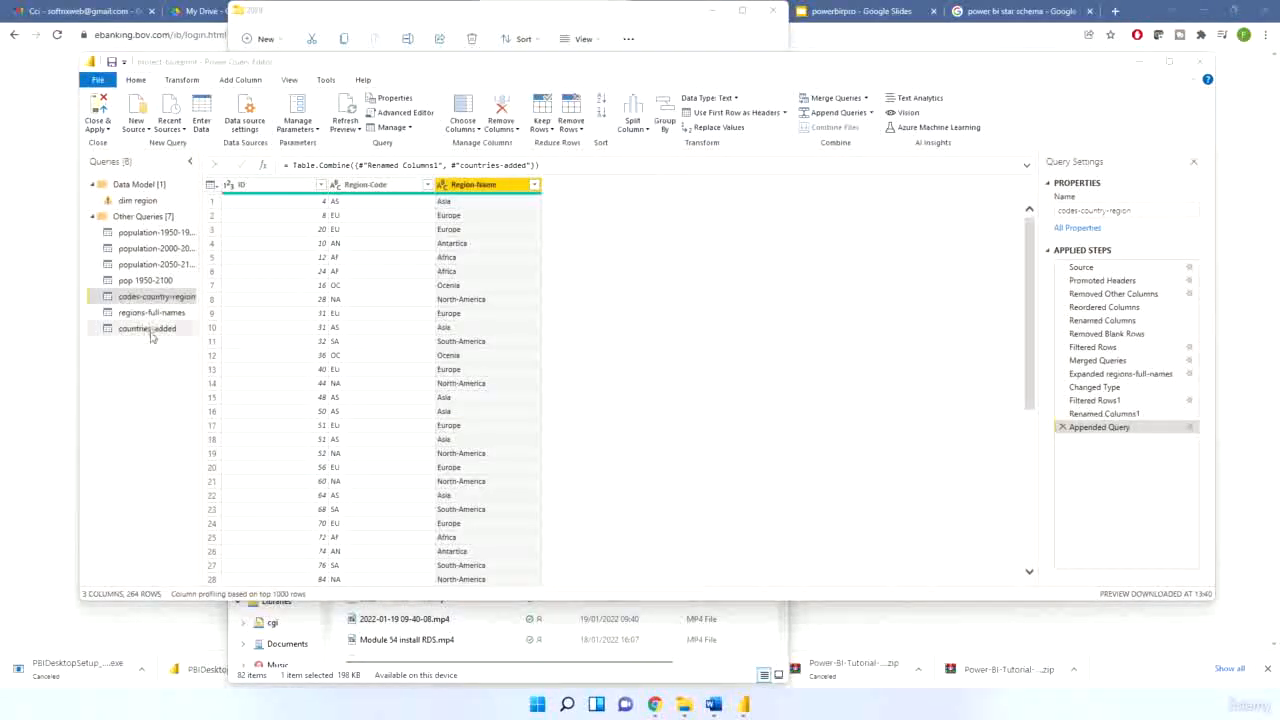
Filter the ID column of the codes-country-region query to 830 to check the appended row
left_click(150, 330)
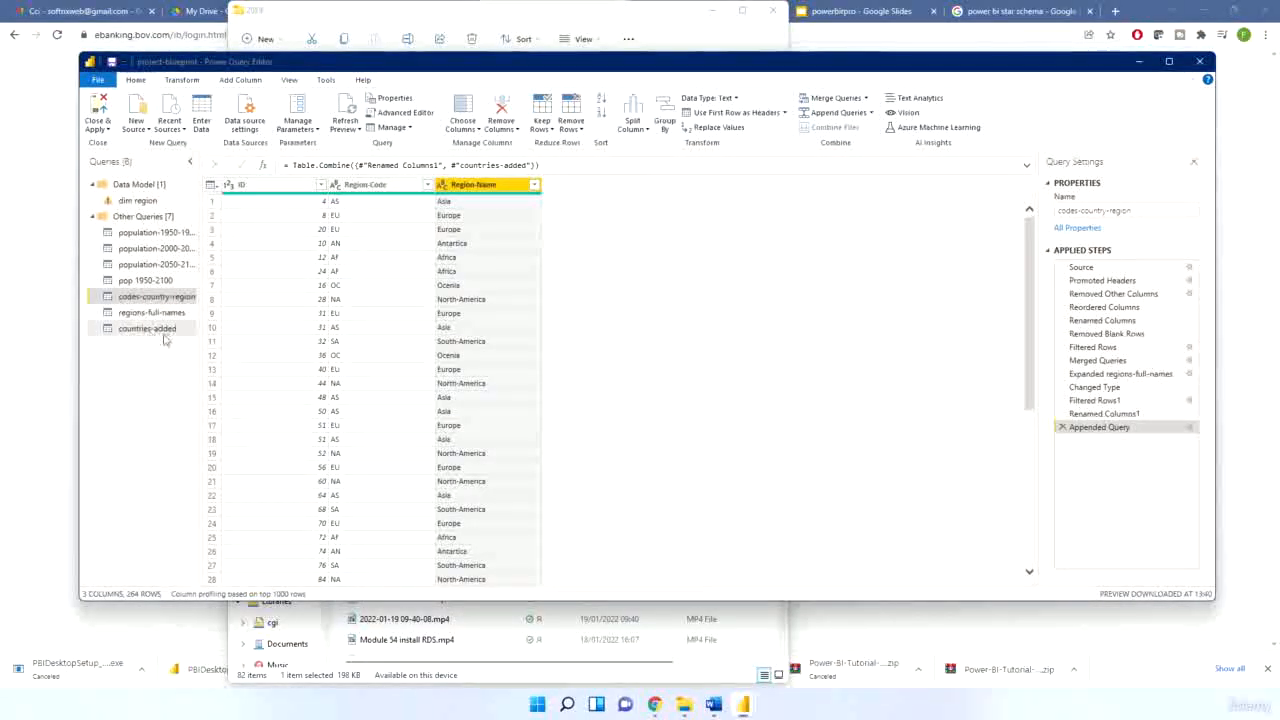
left_click(152, 298)
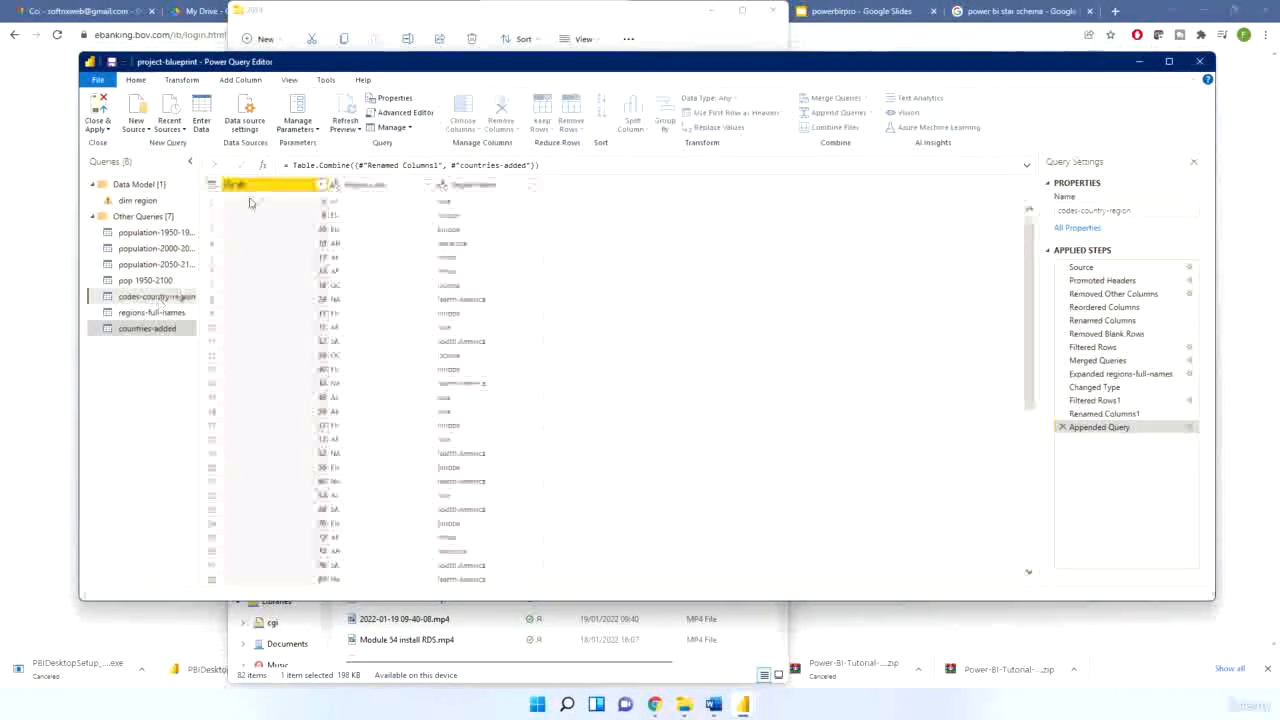
left_click(320, 185)
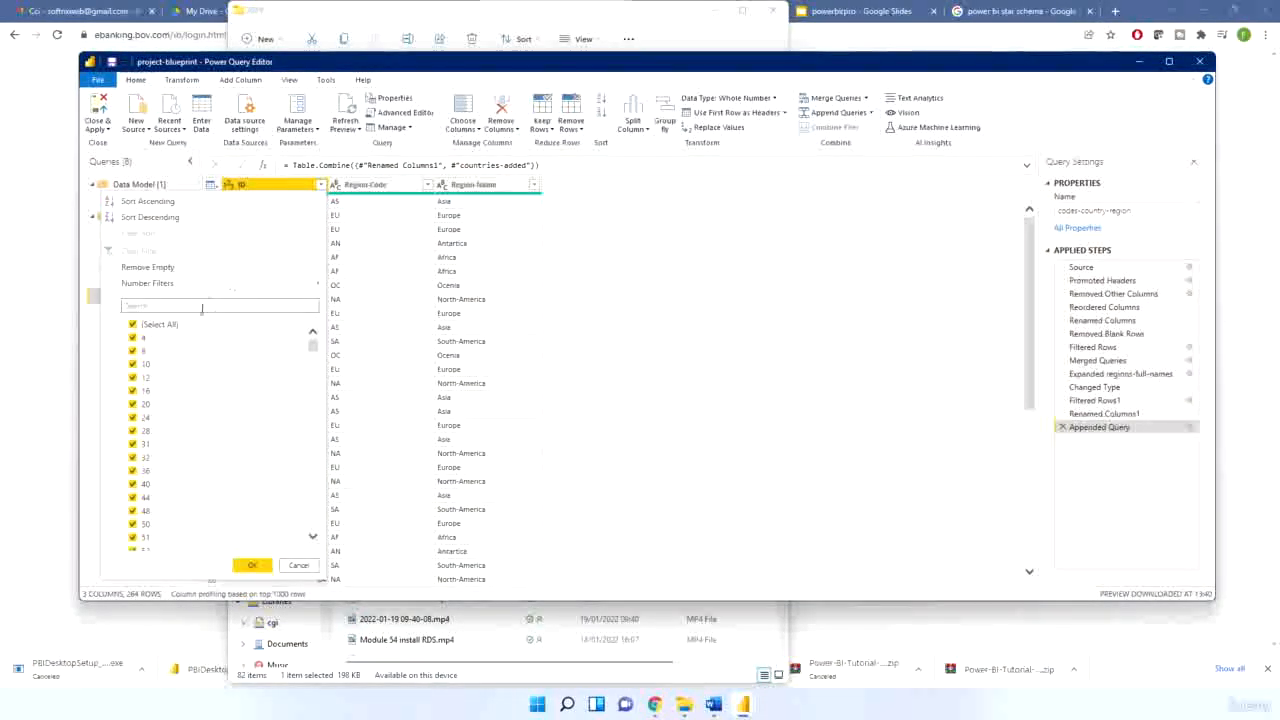
type("830")
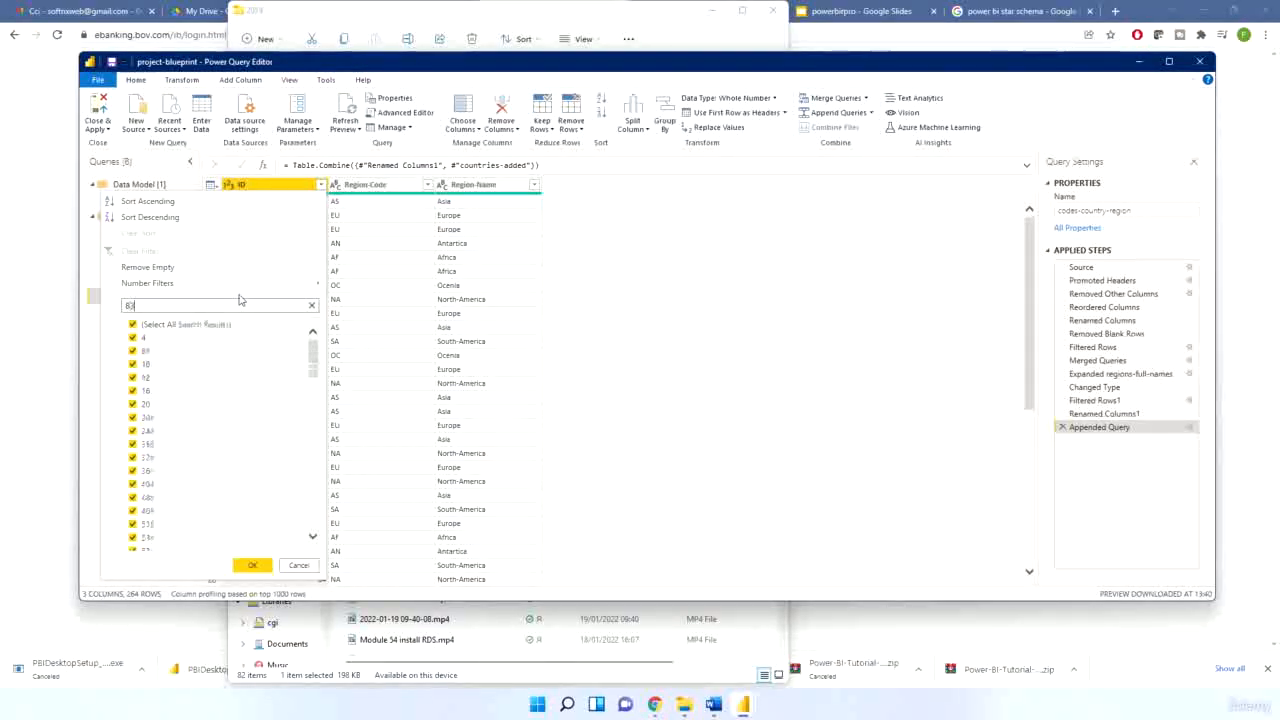
key("Return")
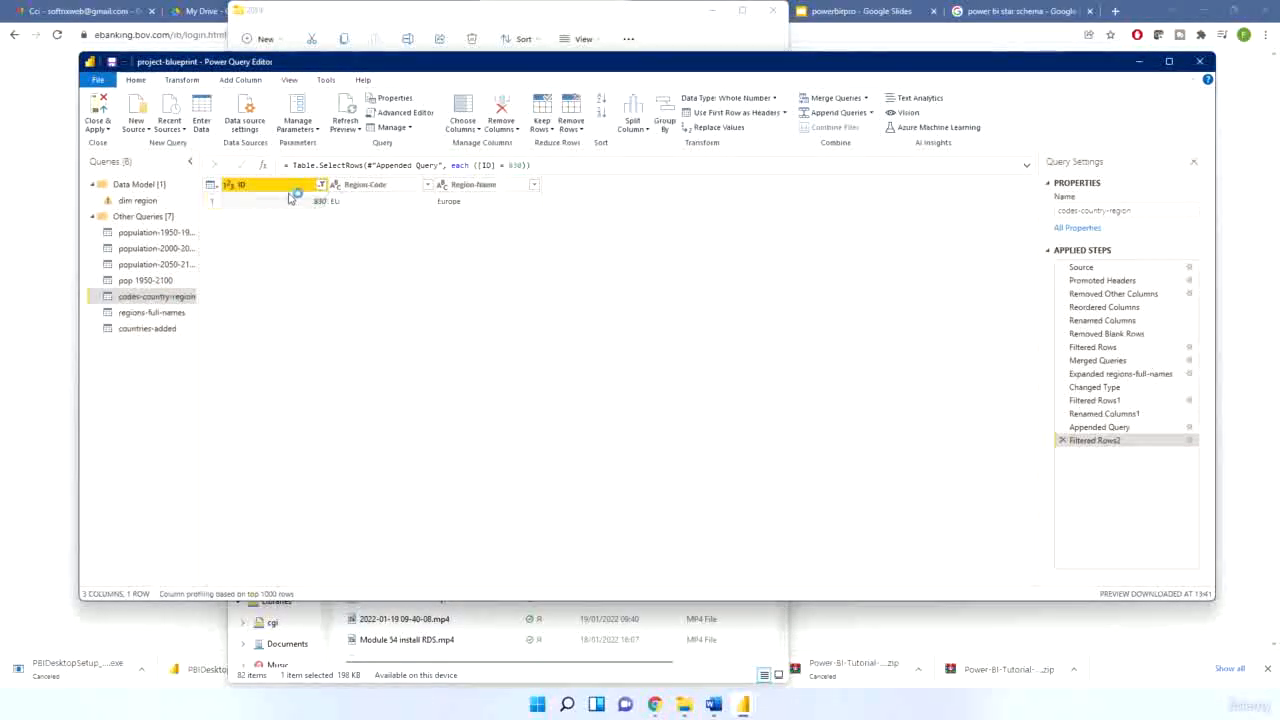
Reset the ID filter of the codes-country-region query so that all values are selected
left_click(320, 185)
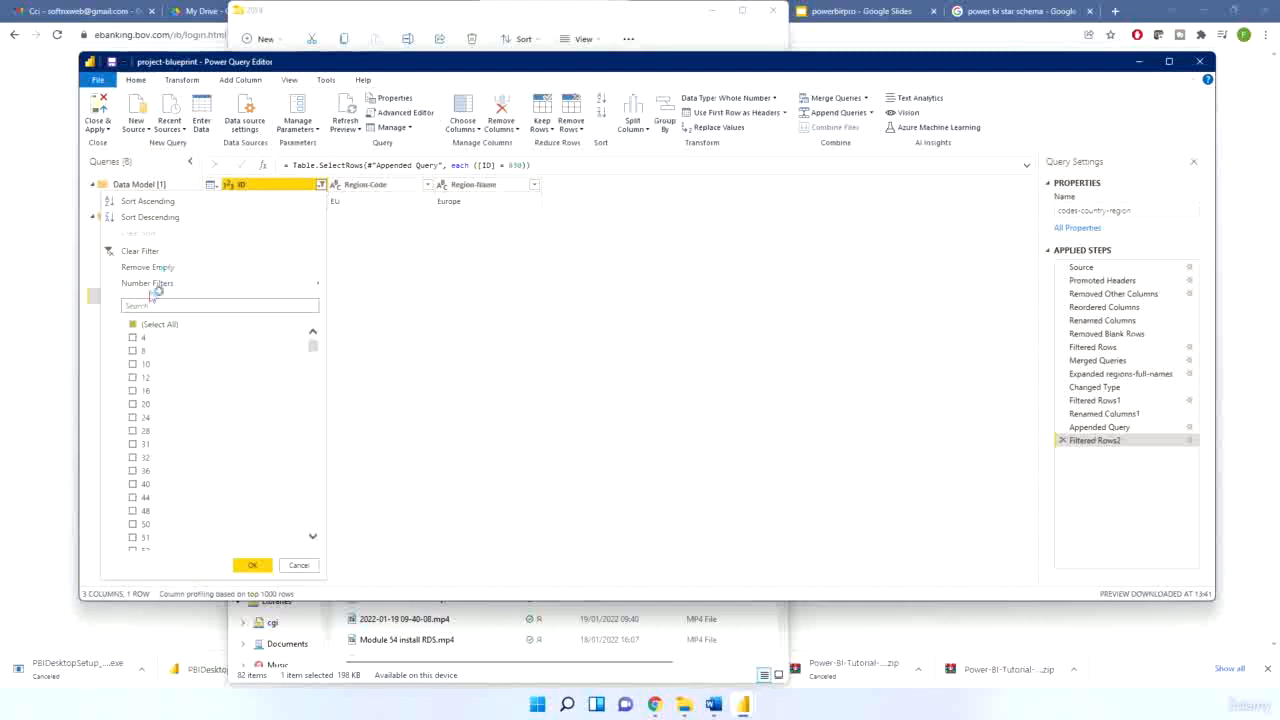
left_click(135, 325)
left_click(134, 325)
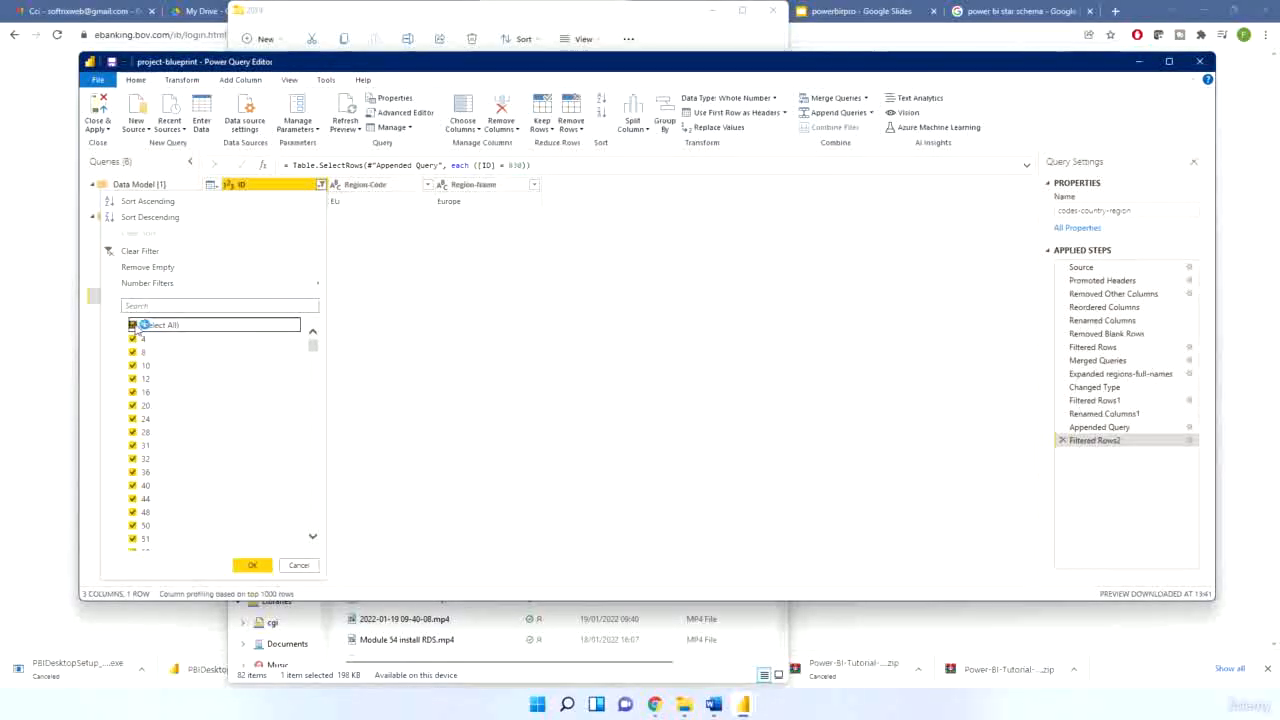
left_click(252, 565)
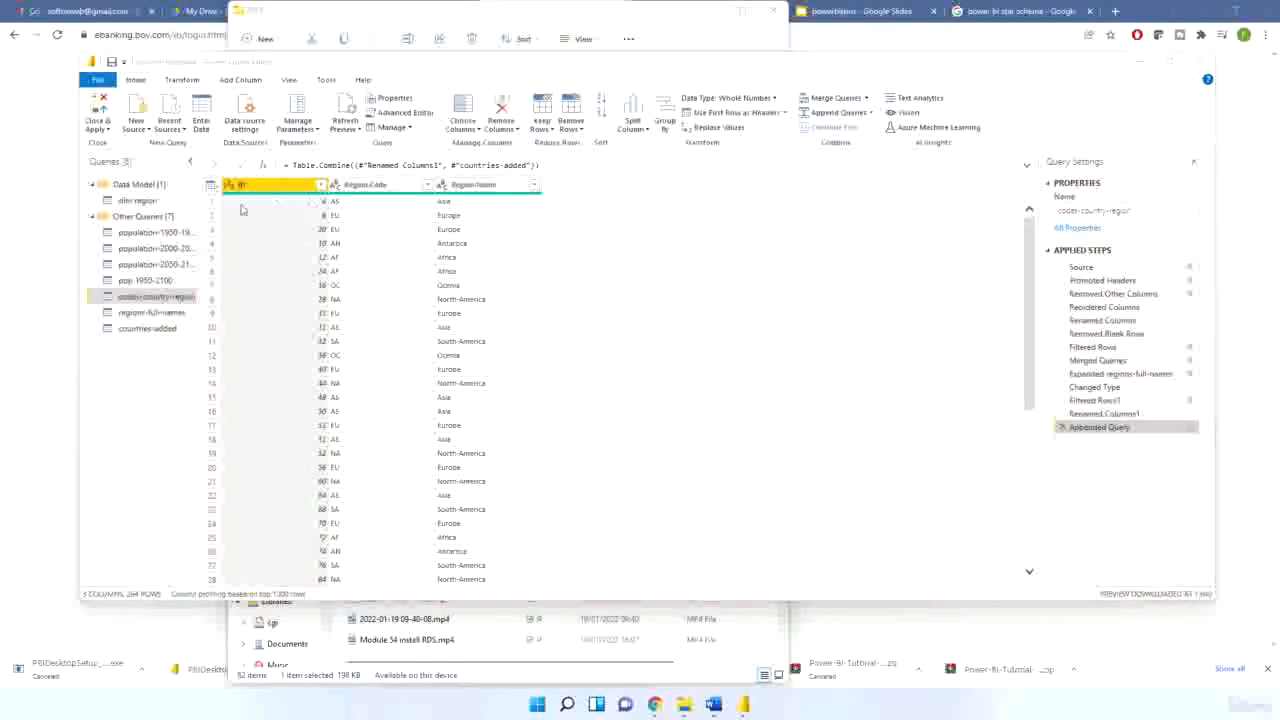
Change the join kind of the dim region merge with codes-country-region to Left Outer (all from first, matching from second)
left_click(138, 201)
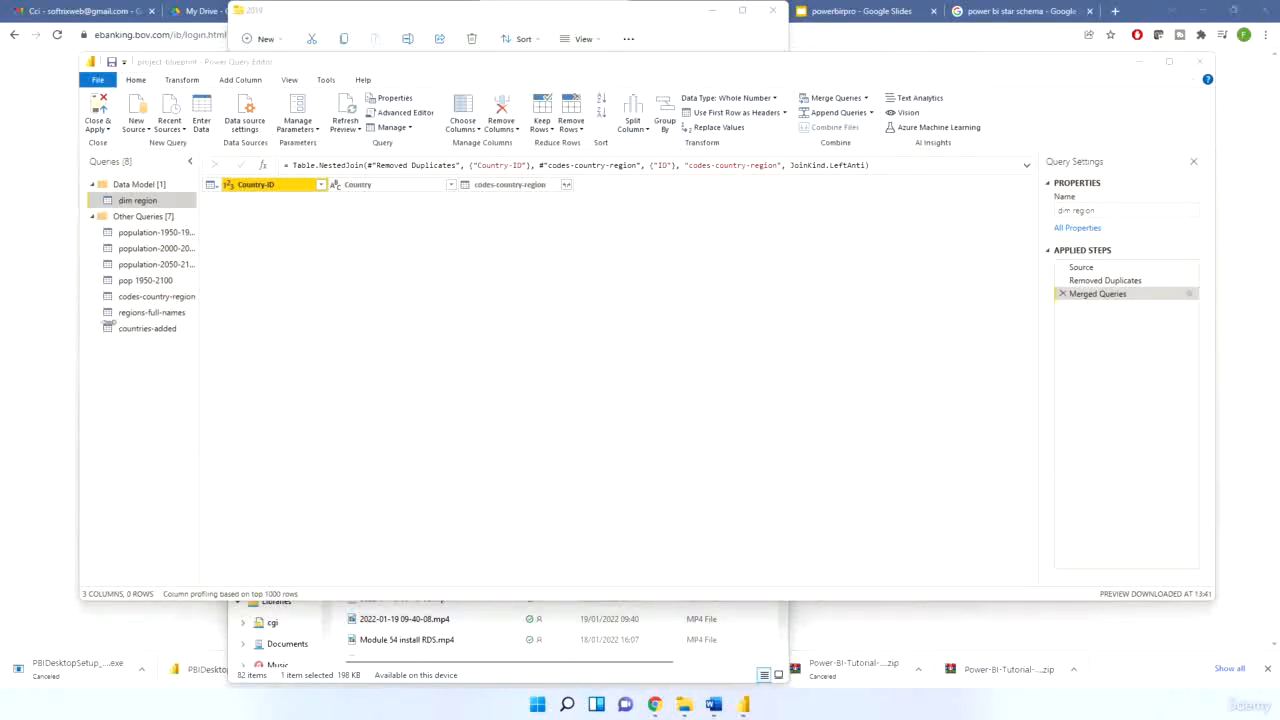
left_click(1190, 294)
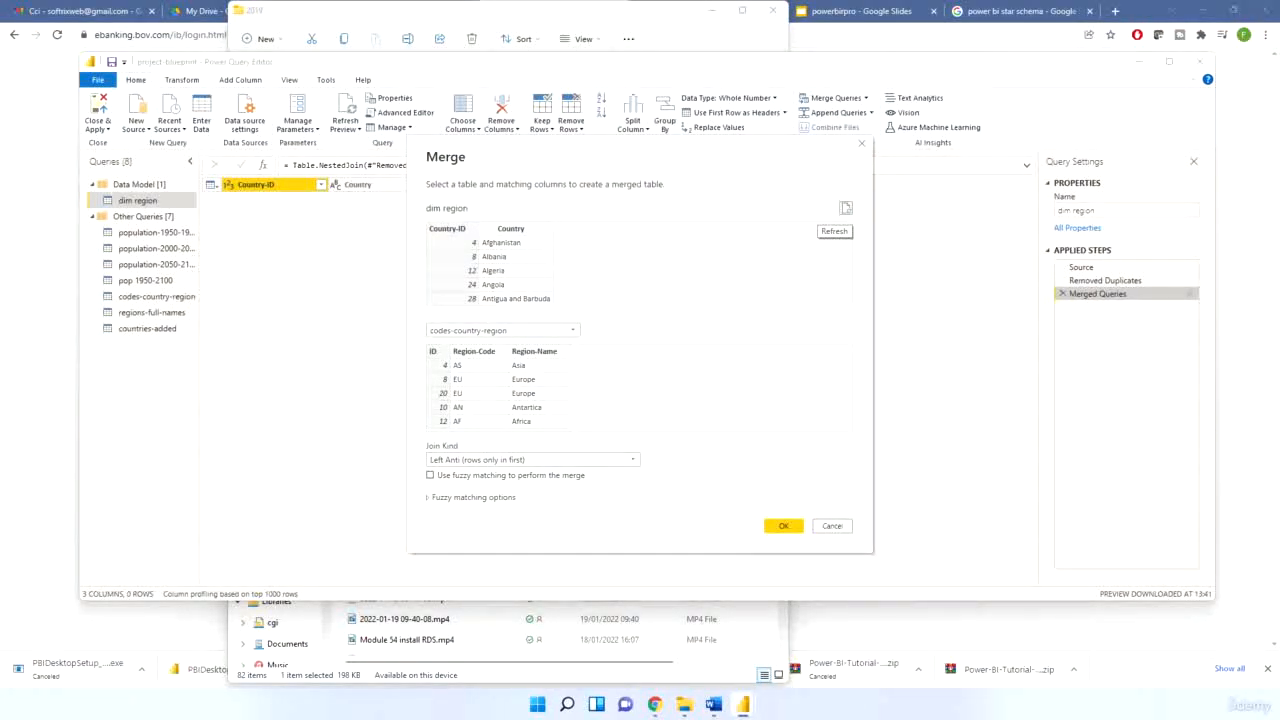
left_click(457, 460)
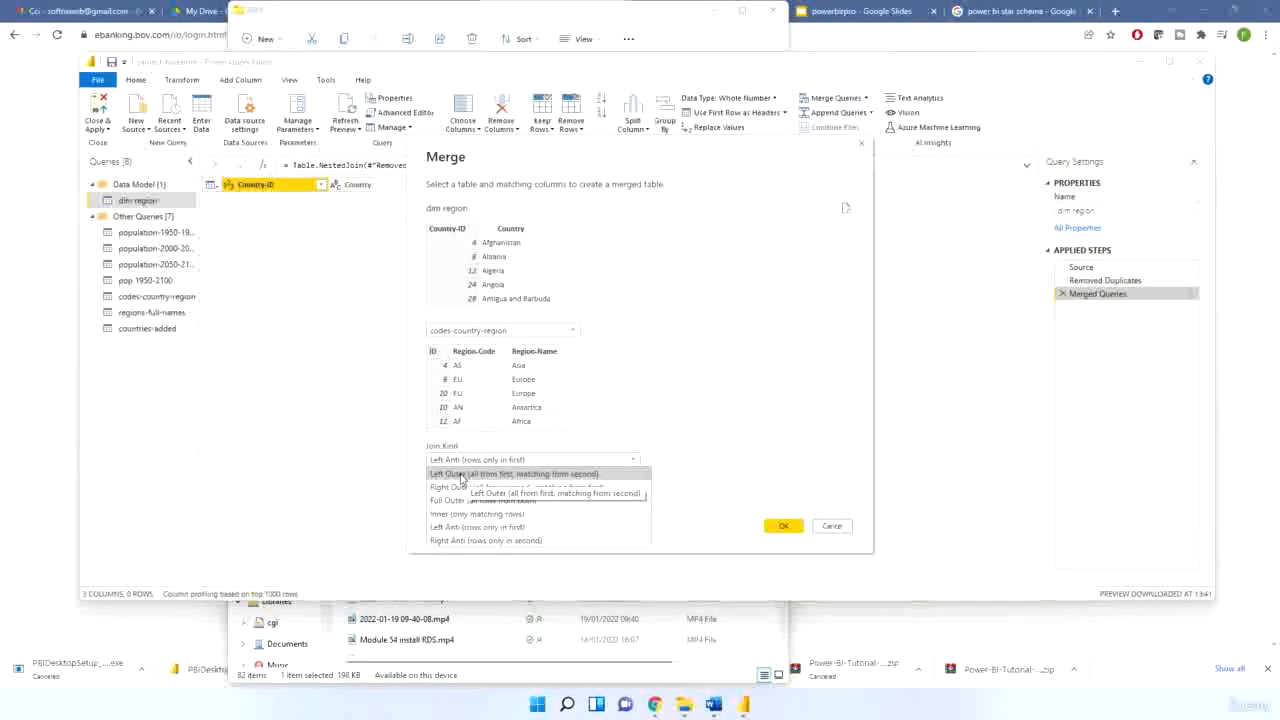
left_click(463, 476)
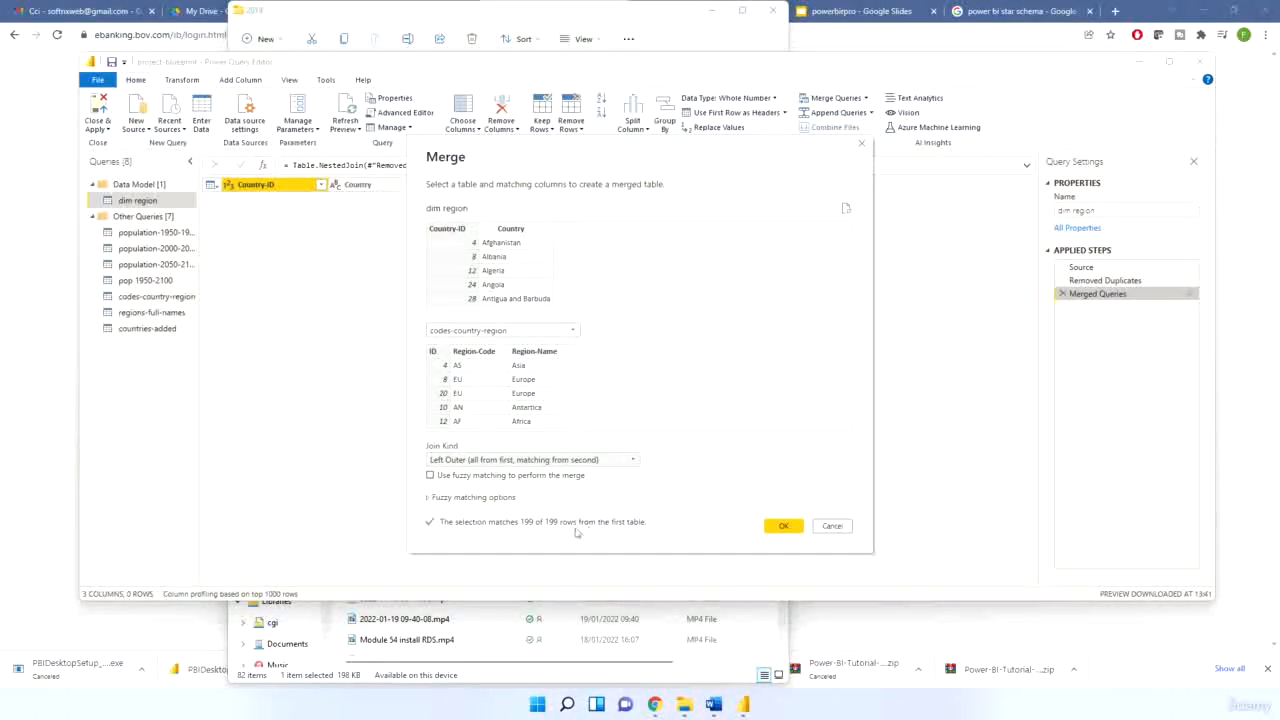
left_click(777, 526)
left_click(780, 526)
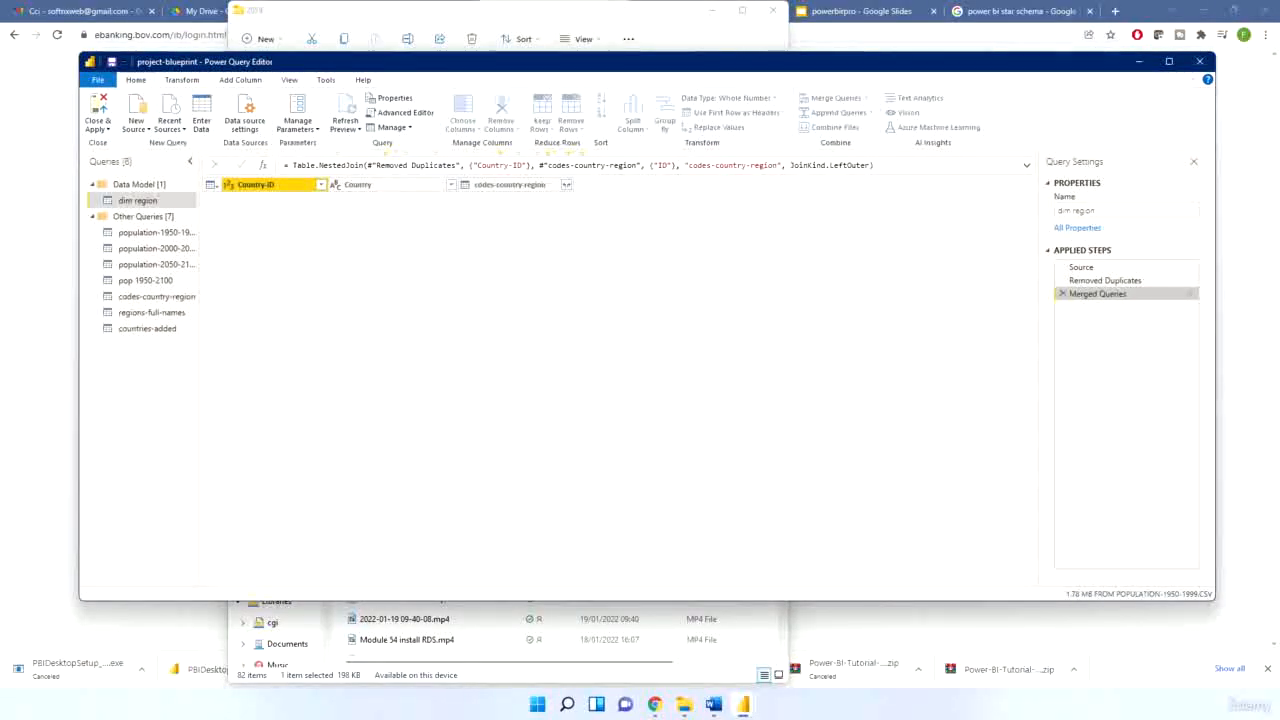
Expand the merged codes-country-region column in dim region with only the Region-Name field
left_click(566, 186)
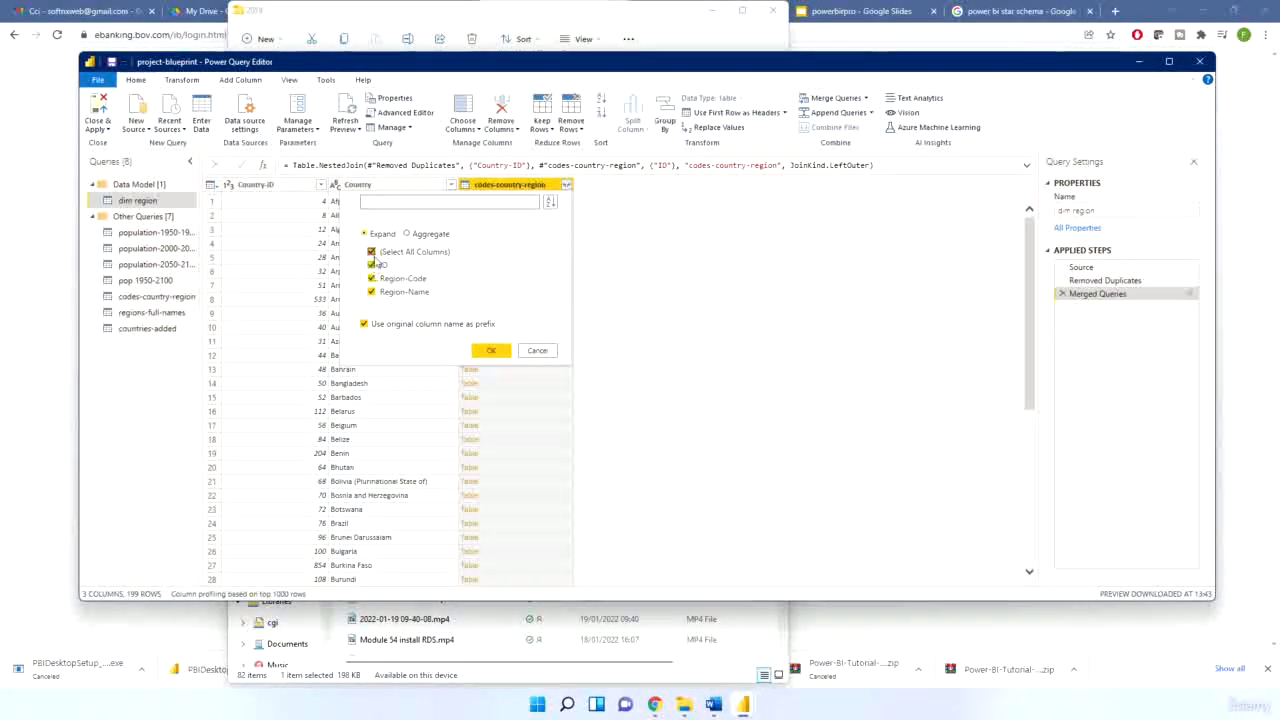
left_click(371, 265)
left_click(372, 293)
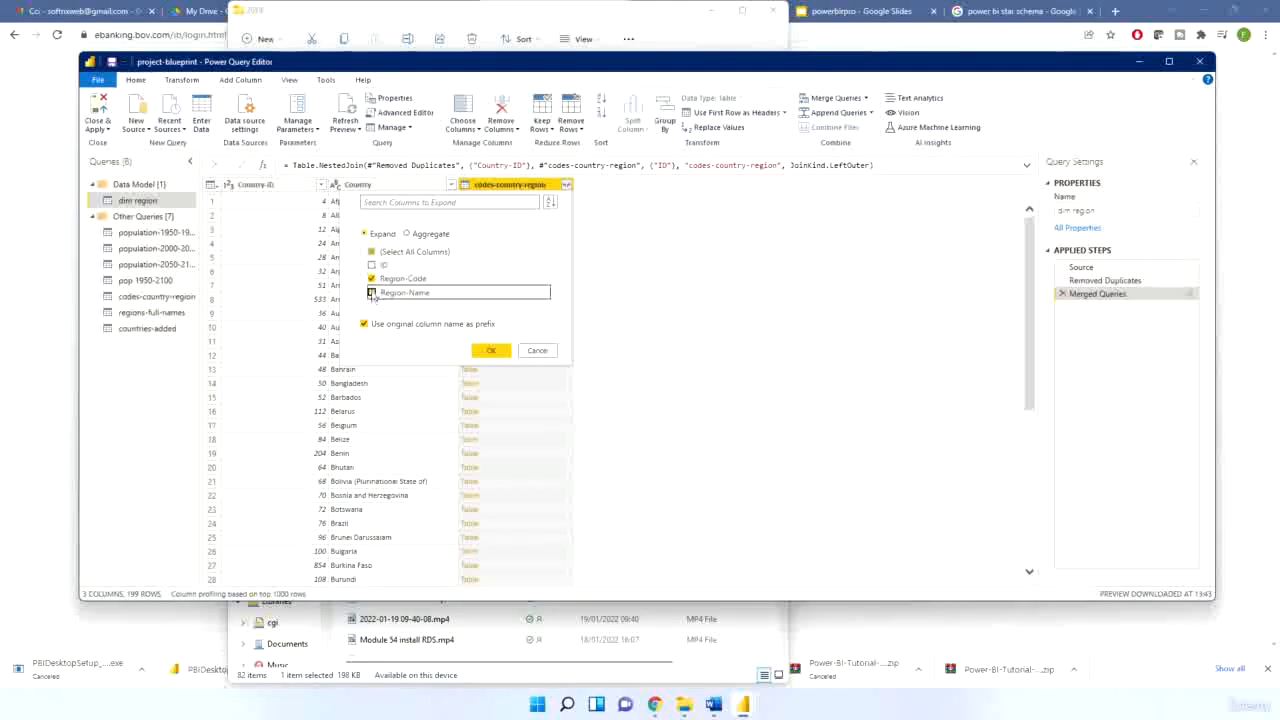
left_click(372, 279)
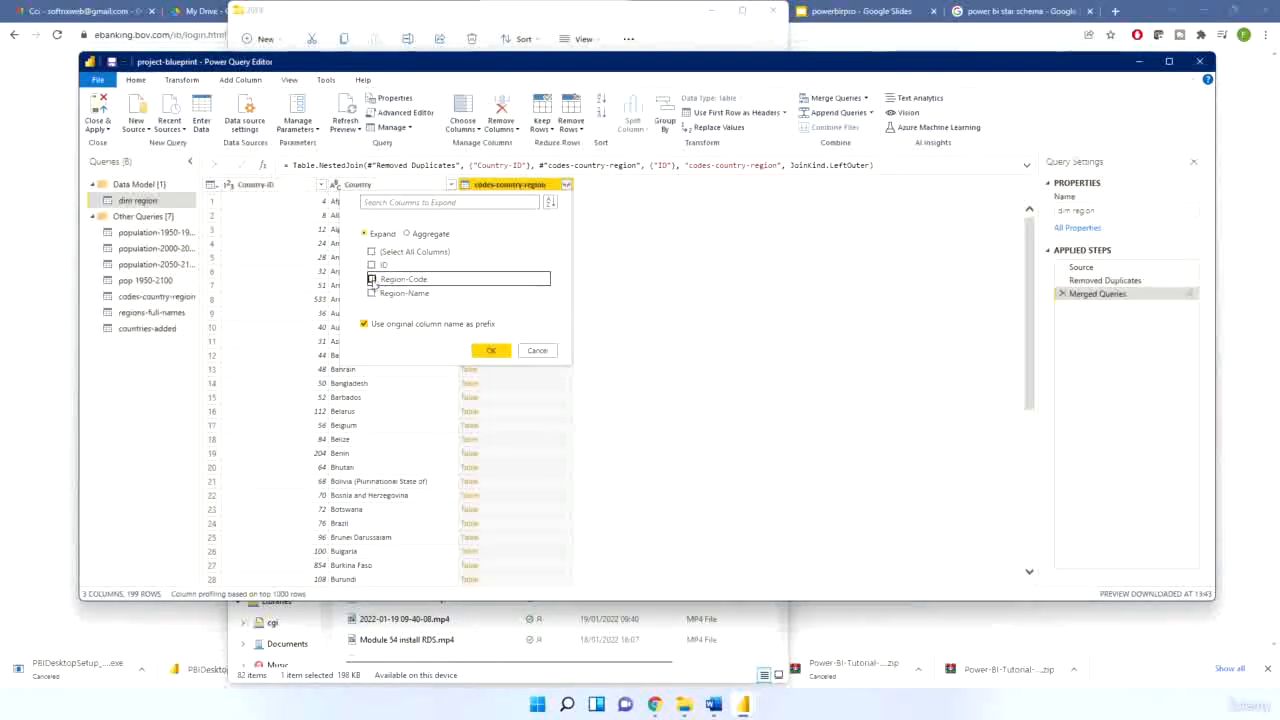
left_click(372, 292)
left_click(493, 351)
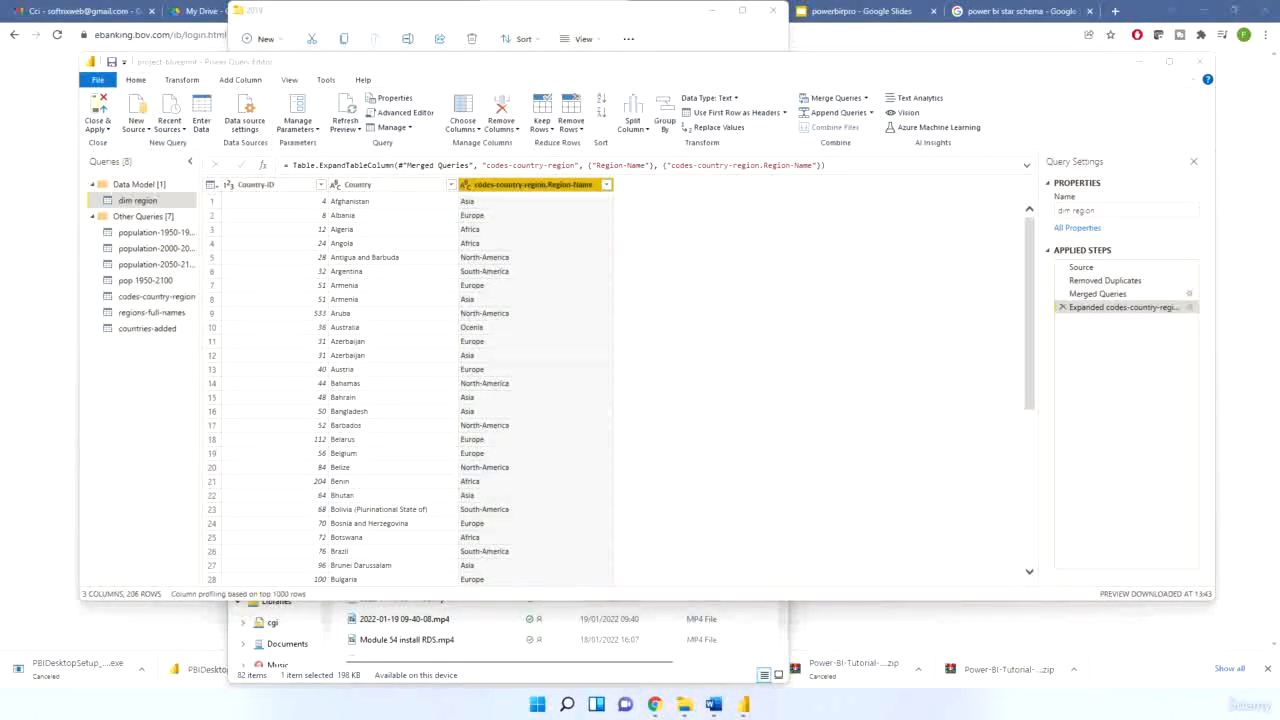
Inspect the duplicate IDs in codes-country-region by temporarily keeping only duplicate rows, and delete that applied step again
left_click(157, 297)
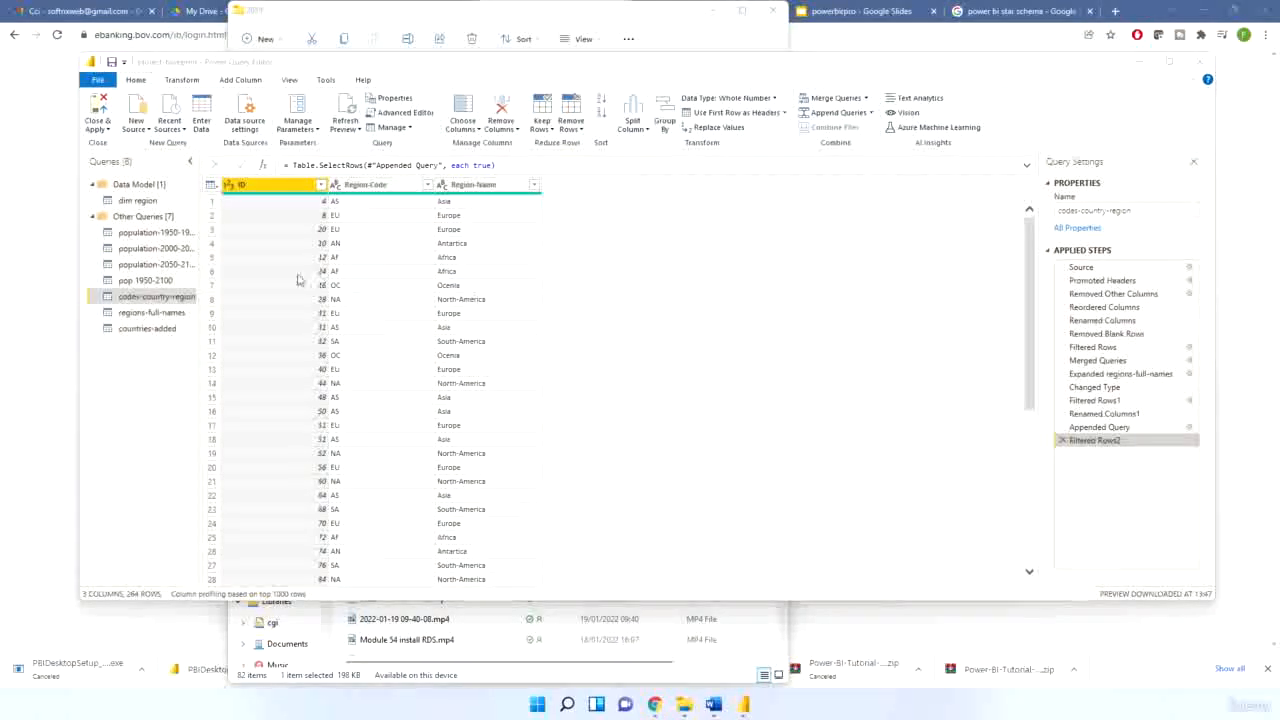
left_click(541, 126)
left_click(567, 190)
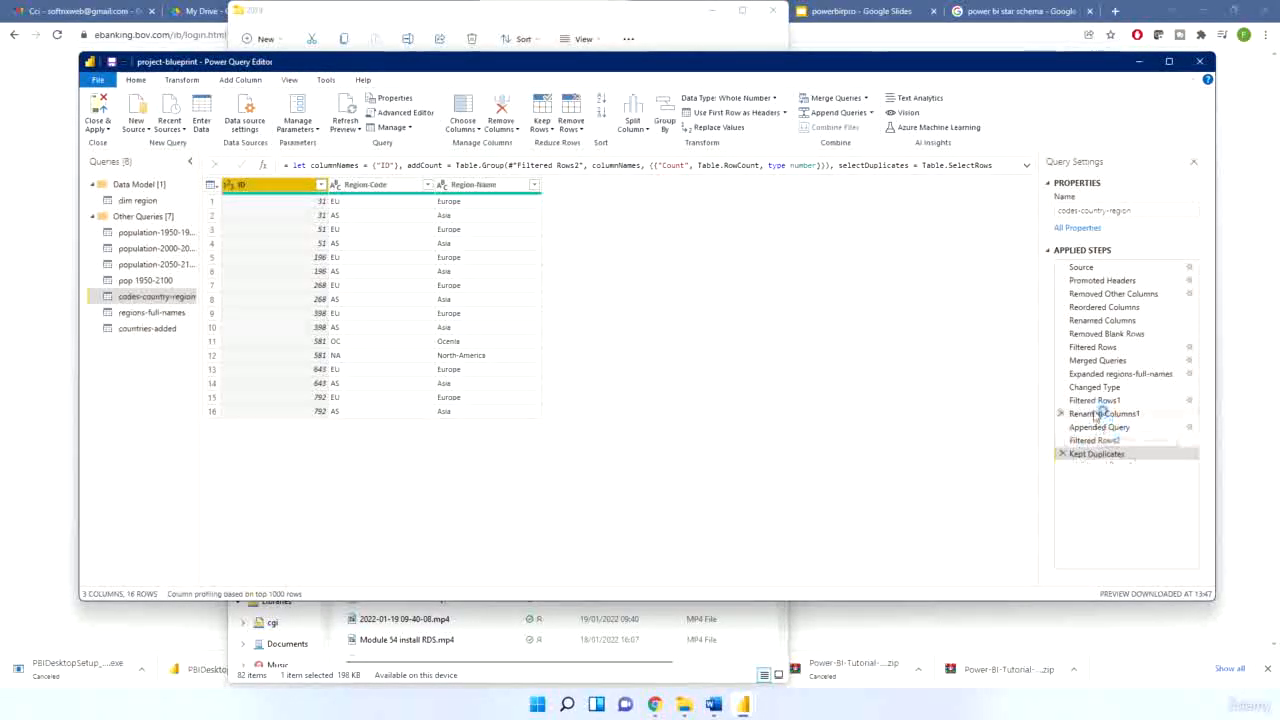
left_click(1062, 454)
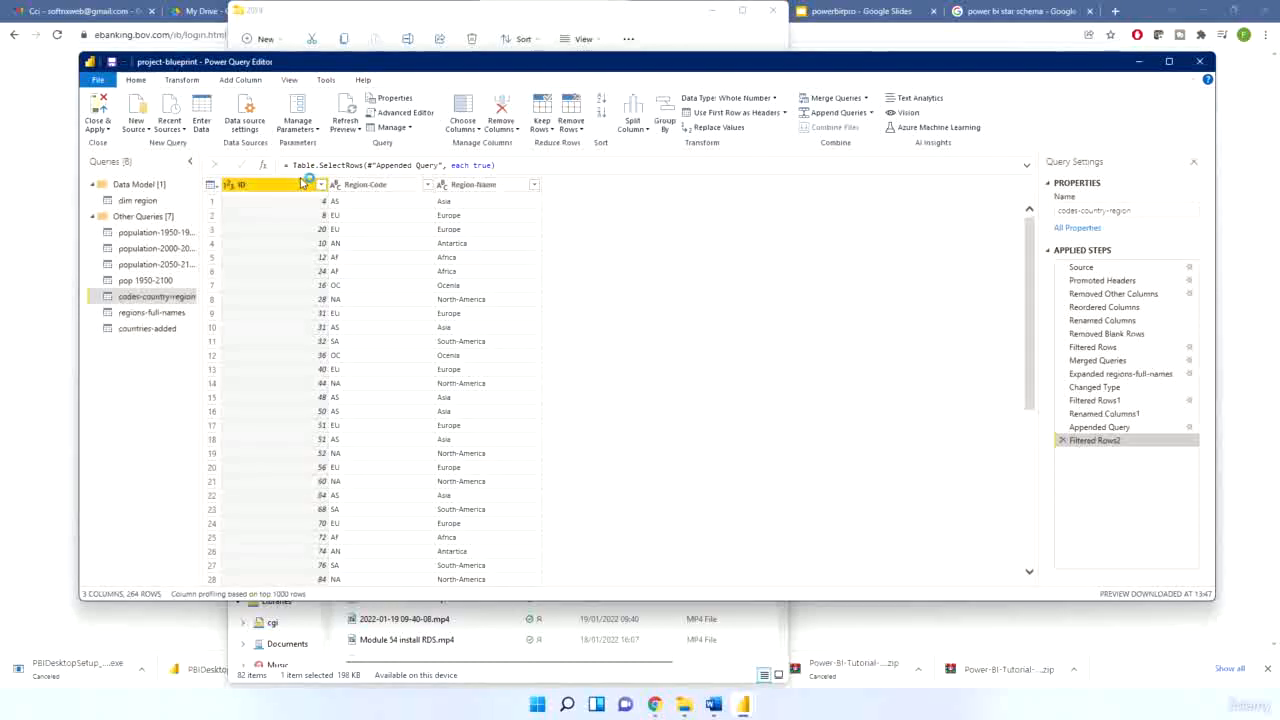
Remove the rows with duplicate IDs from the codes-country-region query and check the dim region query
left_click(572, 125)
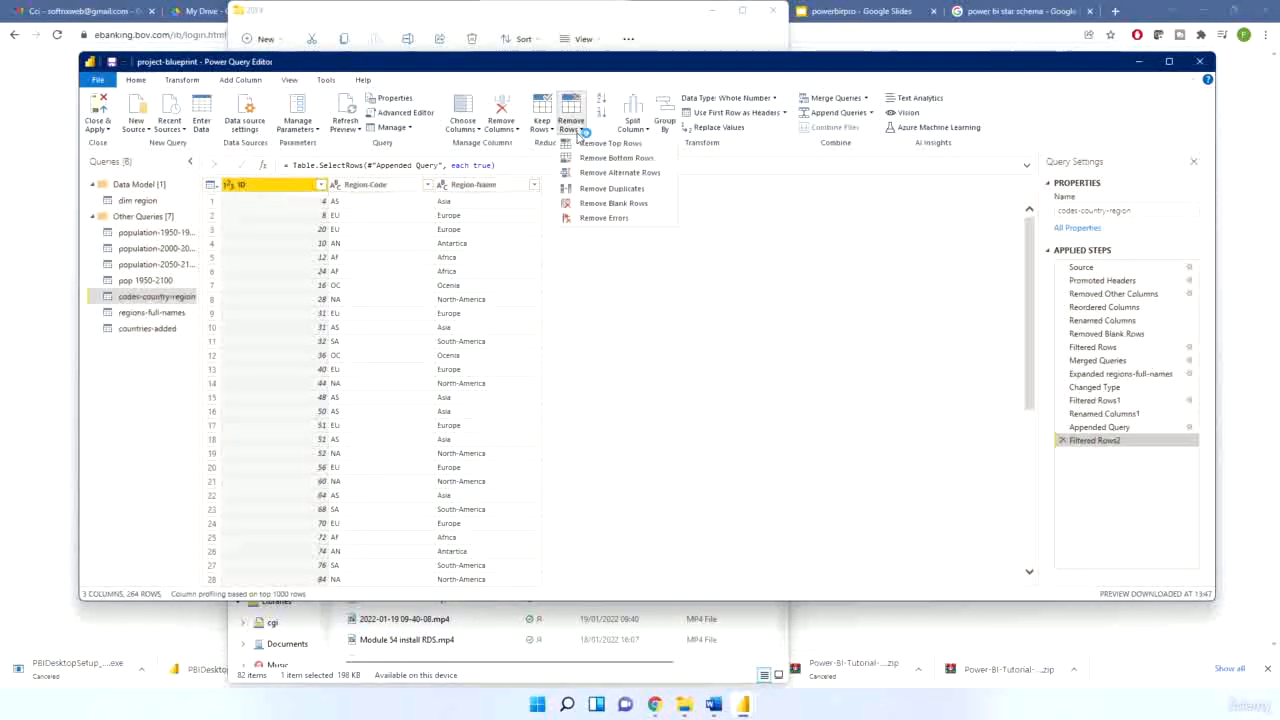
left_click(601, 189)
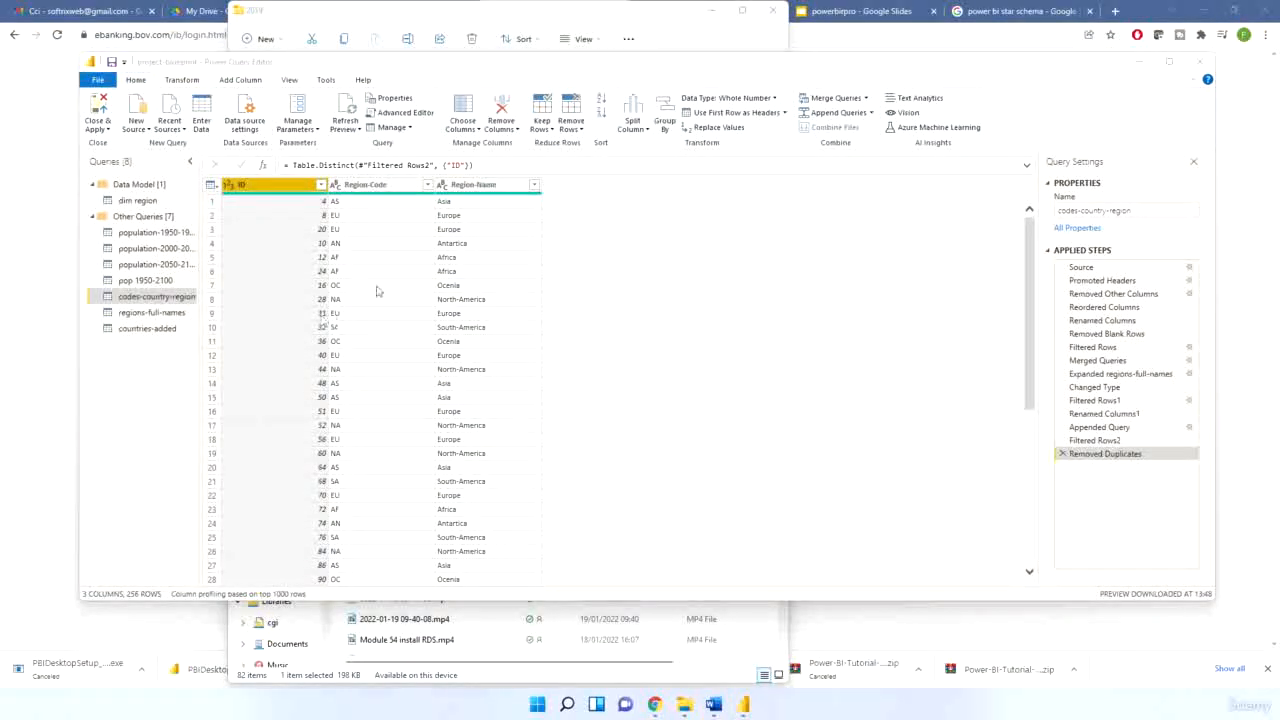
left_click(121, 200)
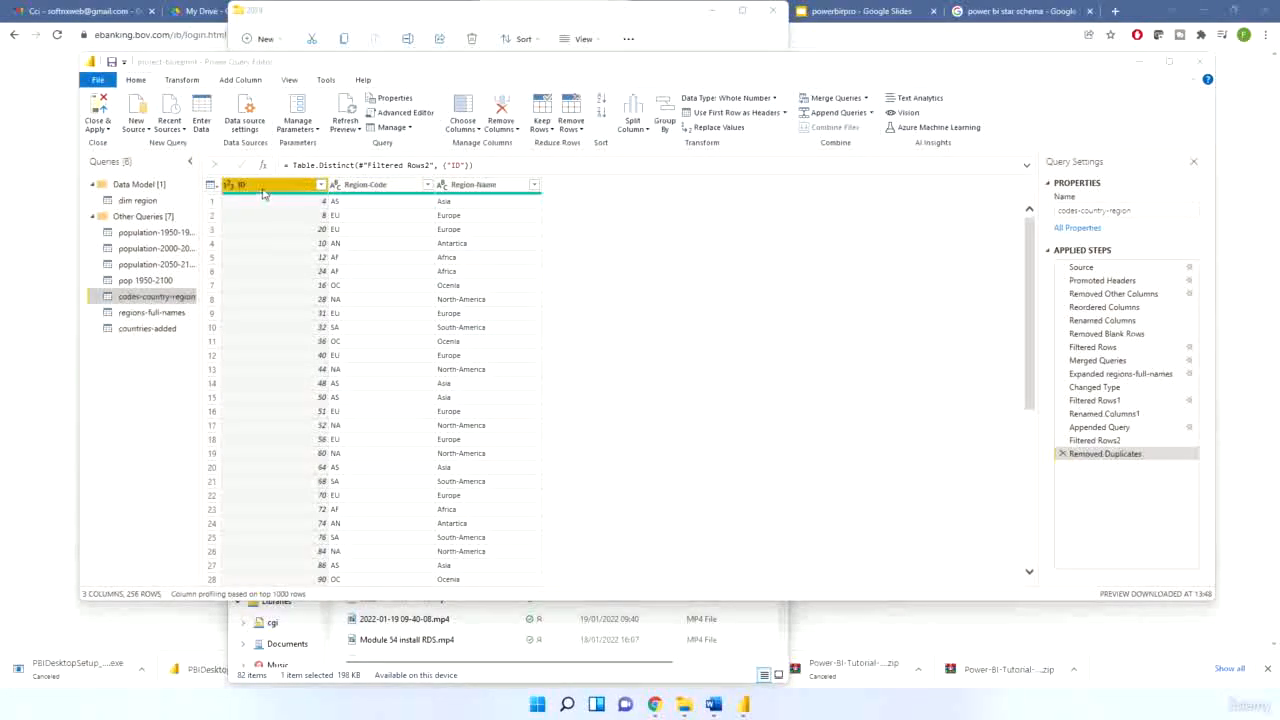
Rename the ID column of the codes-country-region query as Country-ID
left_click(240, 185)
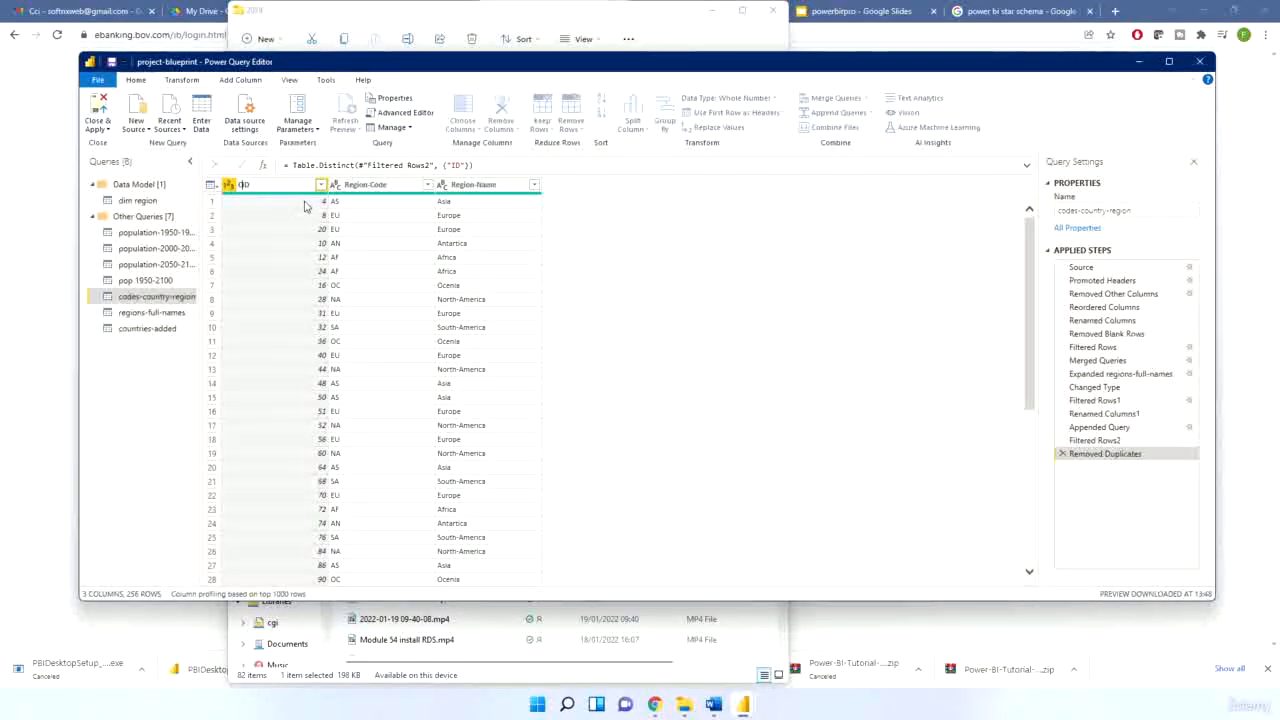
type("ntID")
key("Return")
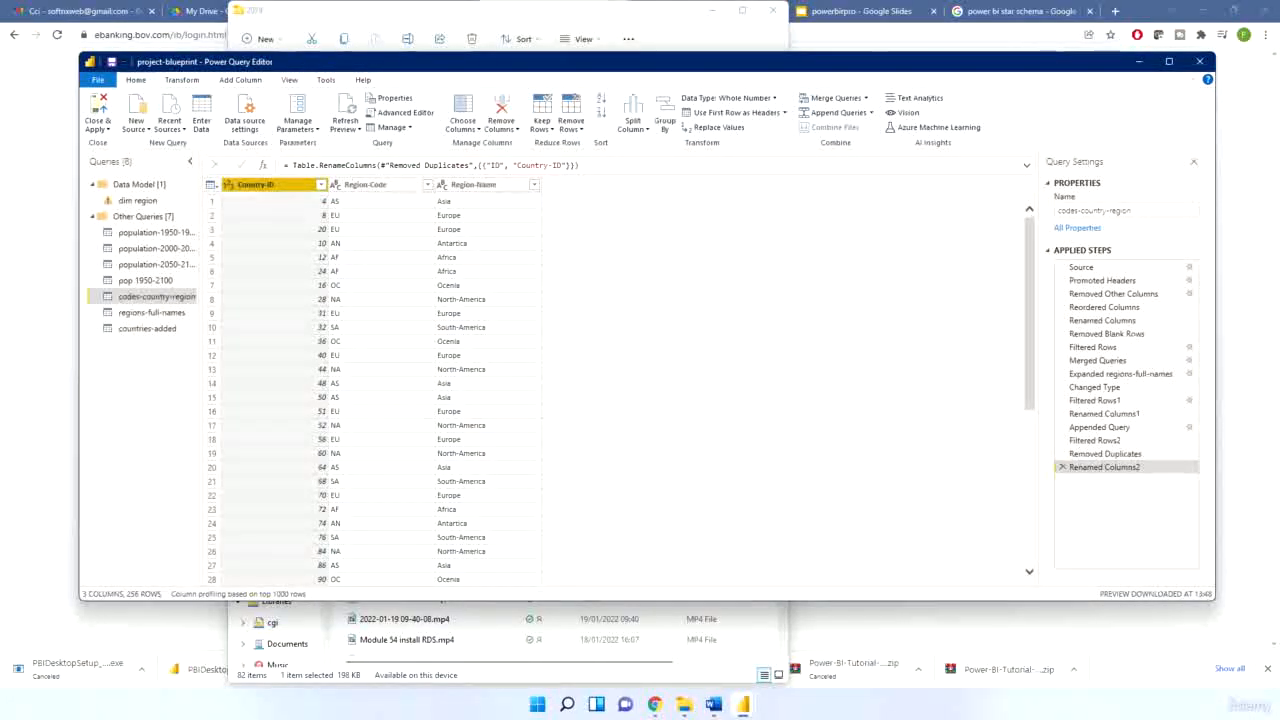
Match the dim region merge on the Country-ID column of codes-country-region and rename the expanded region column as Region-Name
left_click(131, 201)
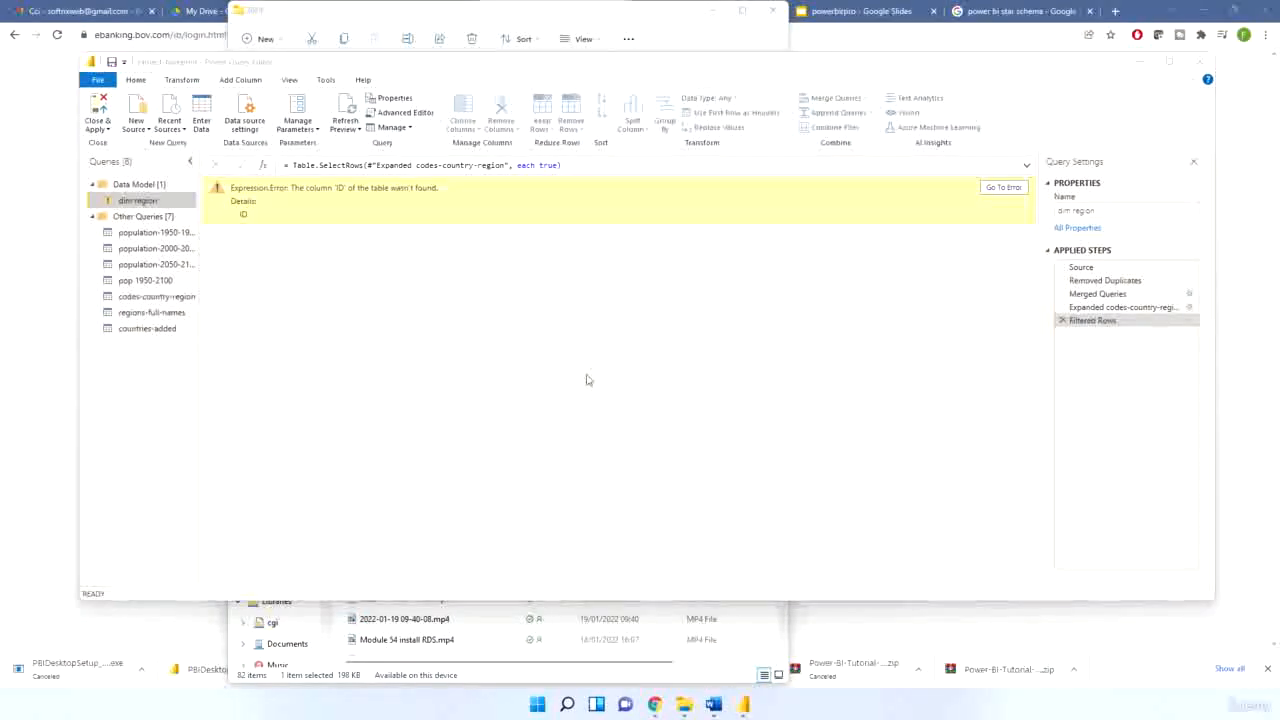
left_click(1189, 295)
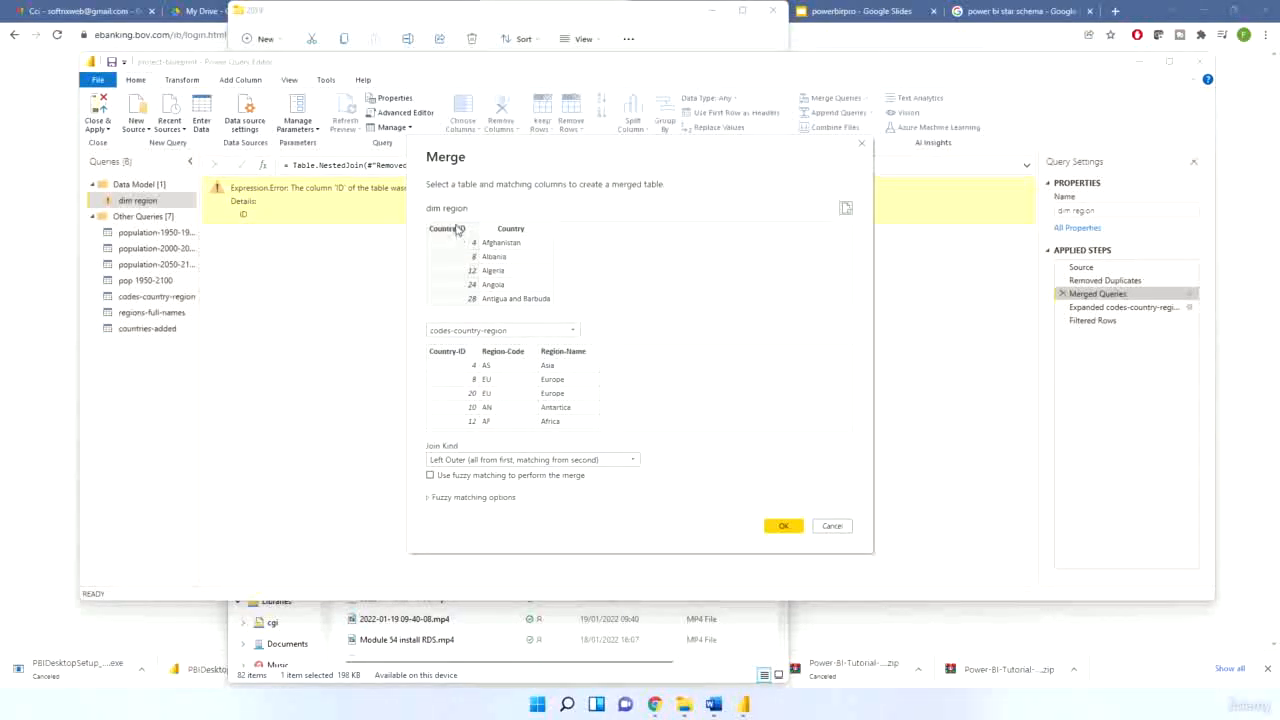
left_click(446, 352)
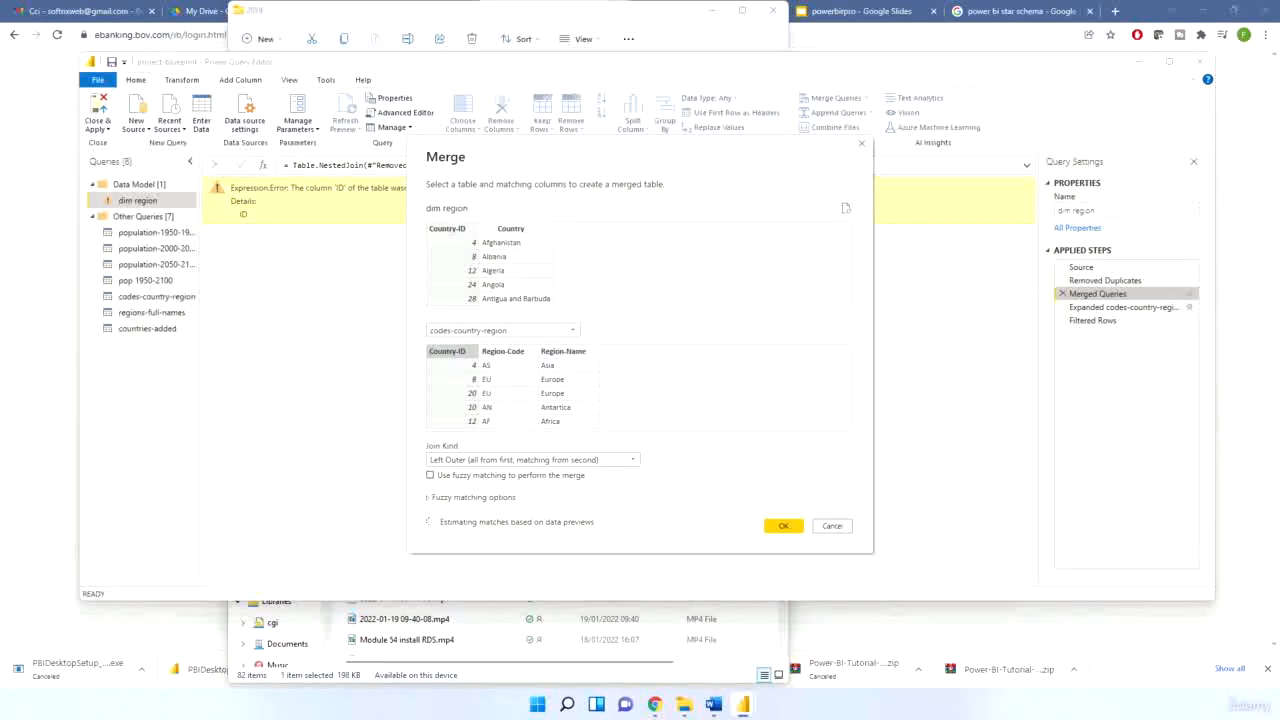
left_click(786, 526)
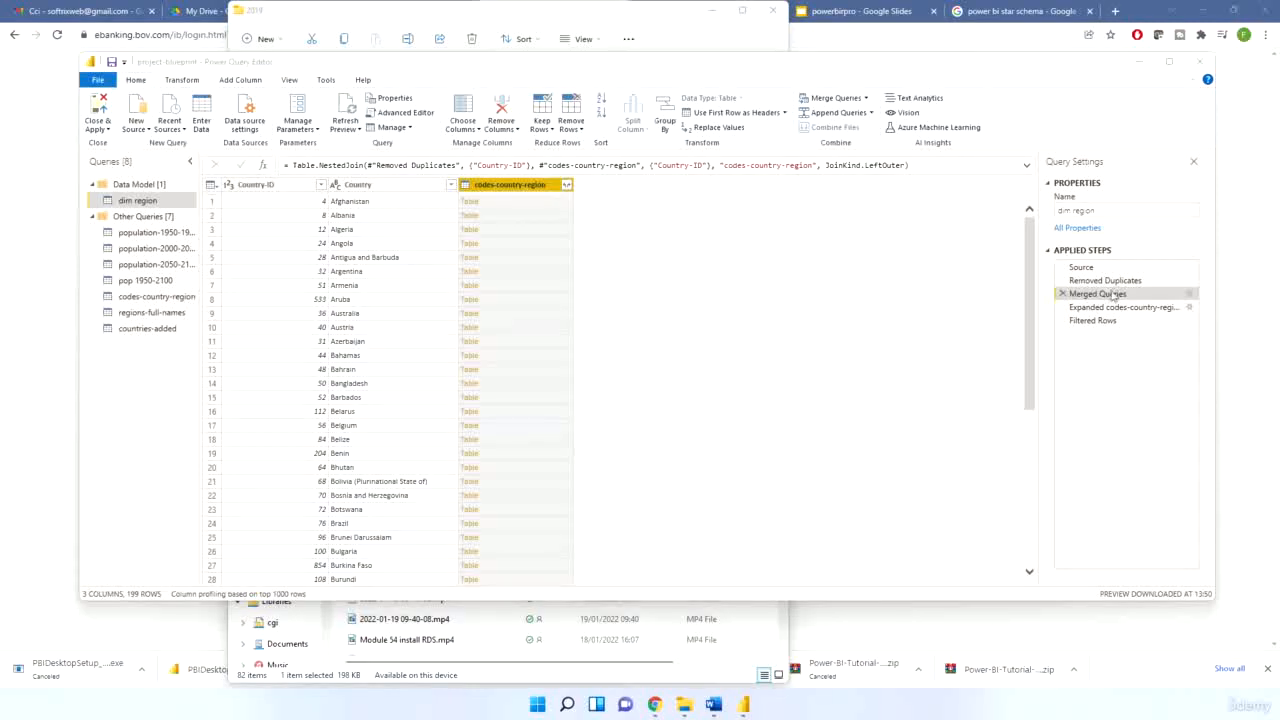
left_click(1118, 308)
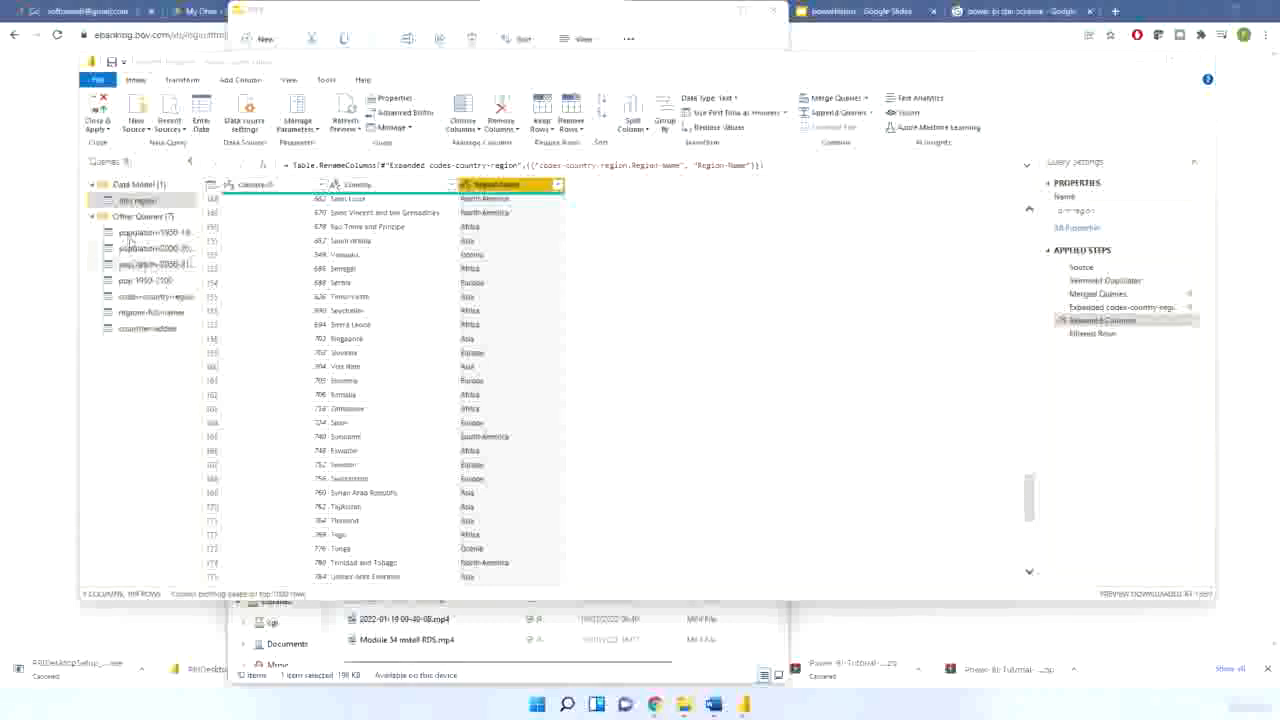
Create a reference of the pop 1950-2100 query and move it into the Data Model group below dim region
left_click(143, 285)
left_click(144, 284)
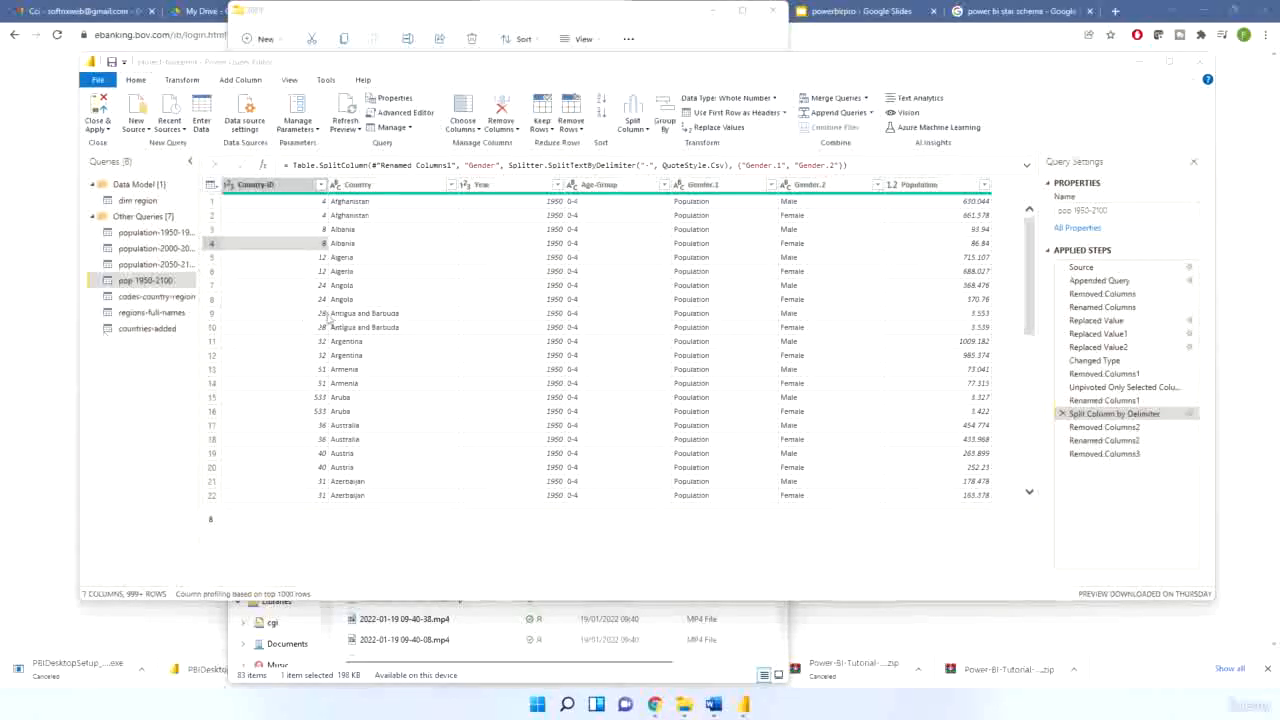
right_click(166, 284)
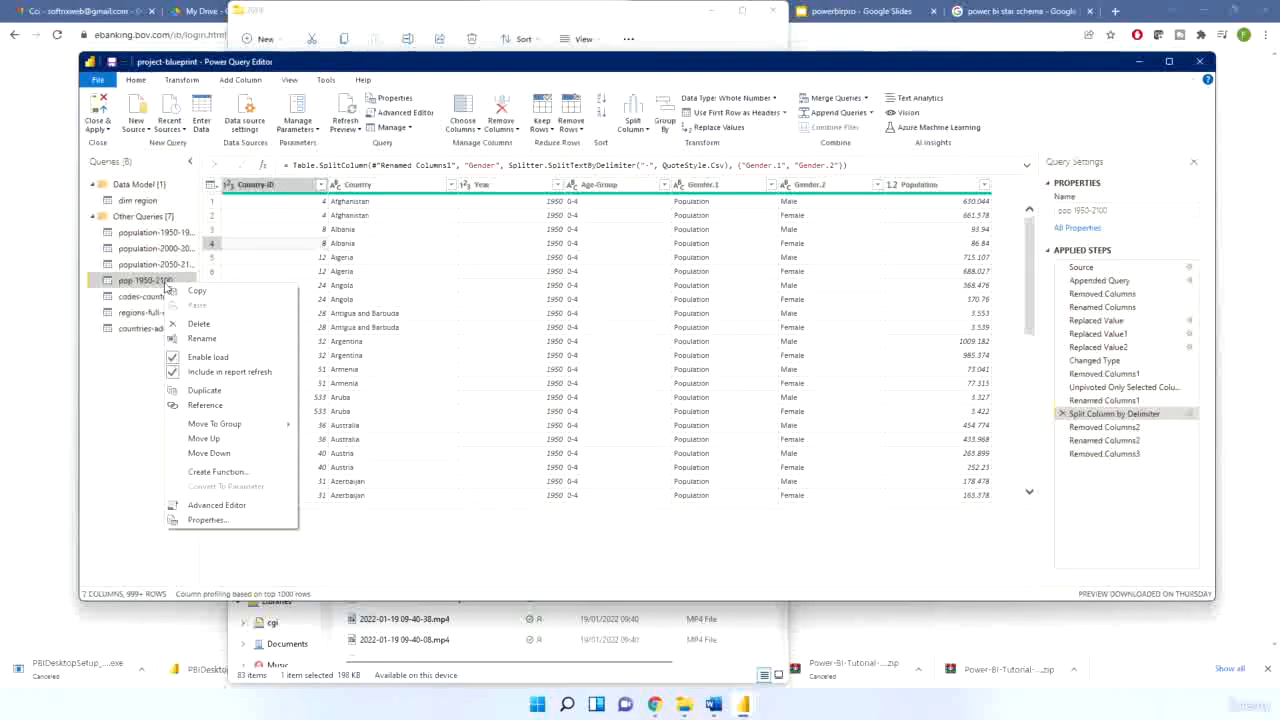
left_click(76, 318)
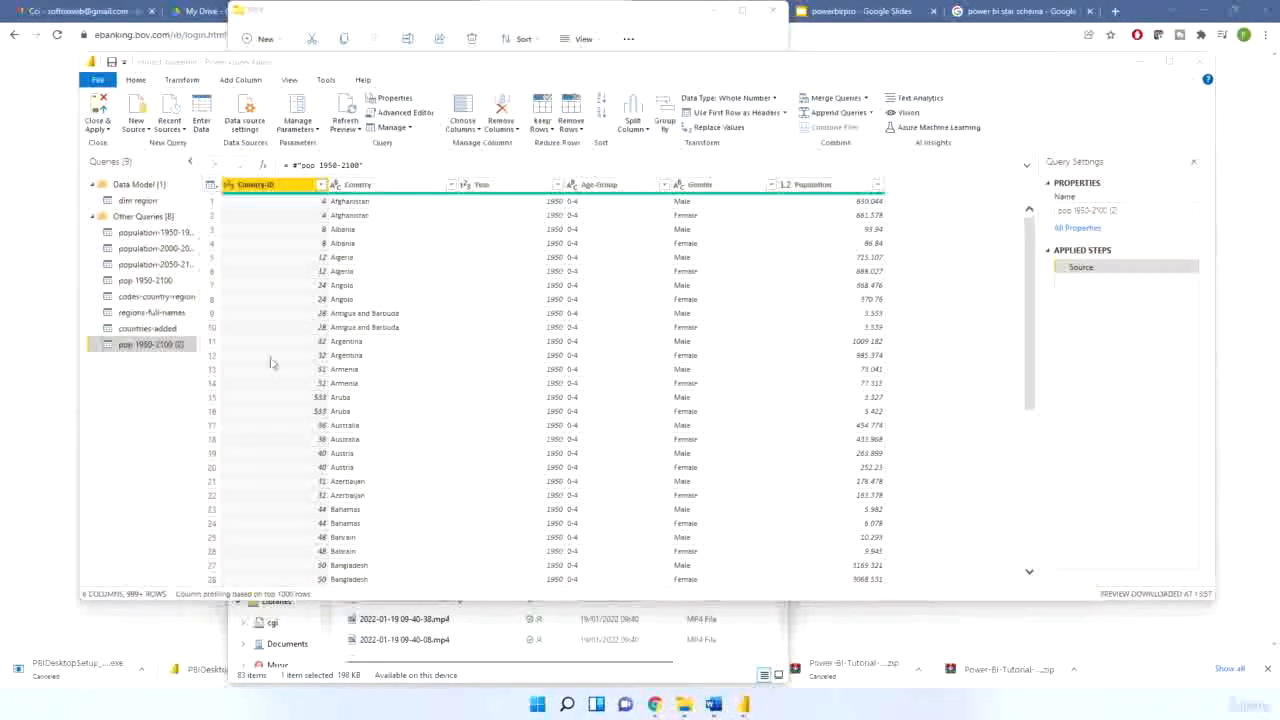
left_click_drag(158, 345, 138, 192)
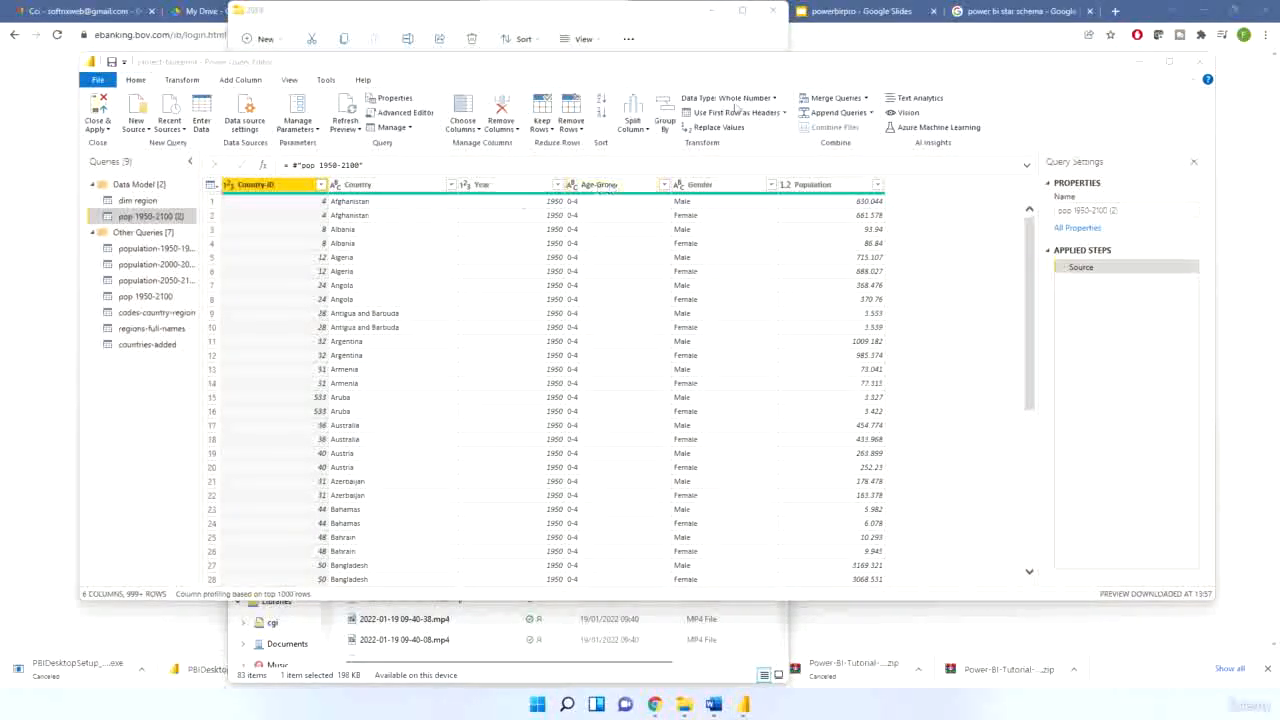
Rename the referenced population query in the Data Model group as dim age
left_click(1100, 210)
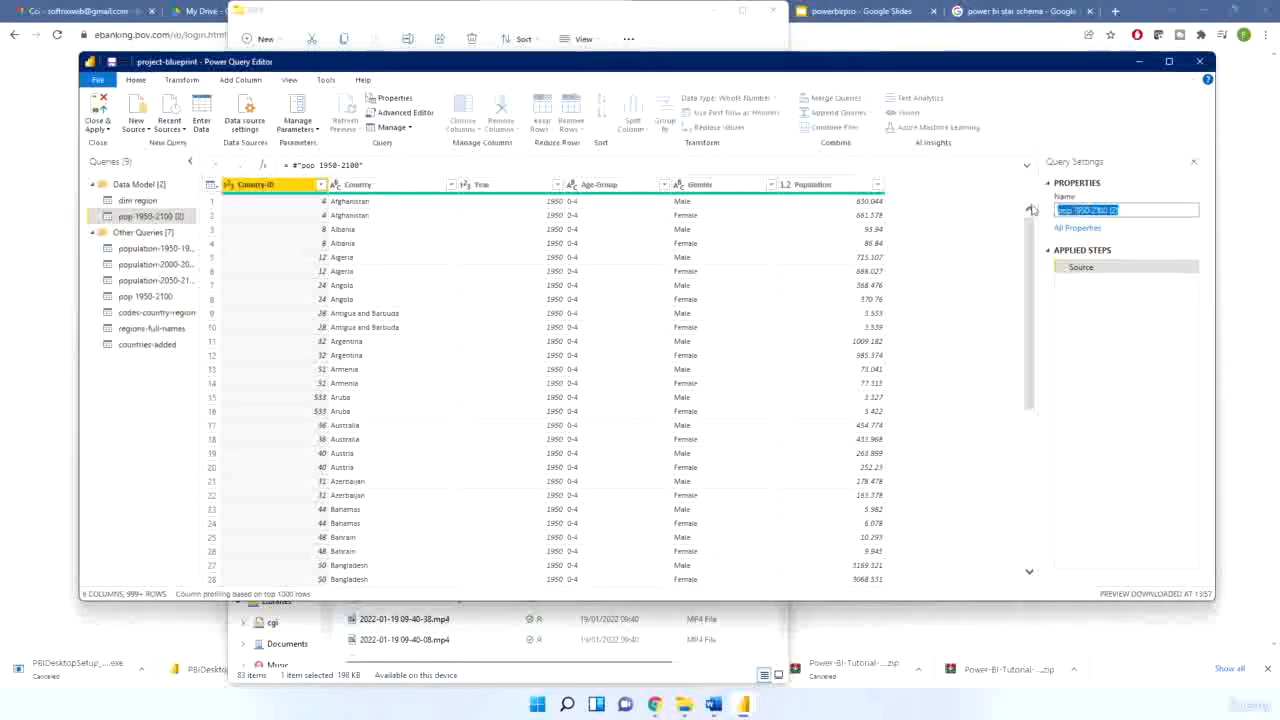
type("dim")
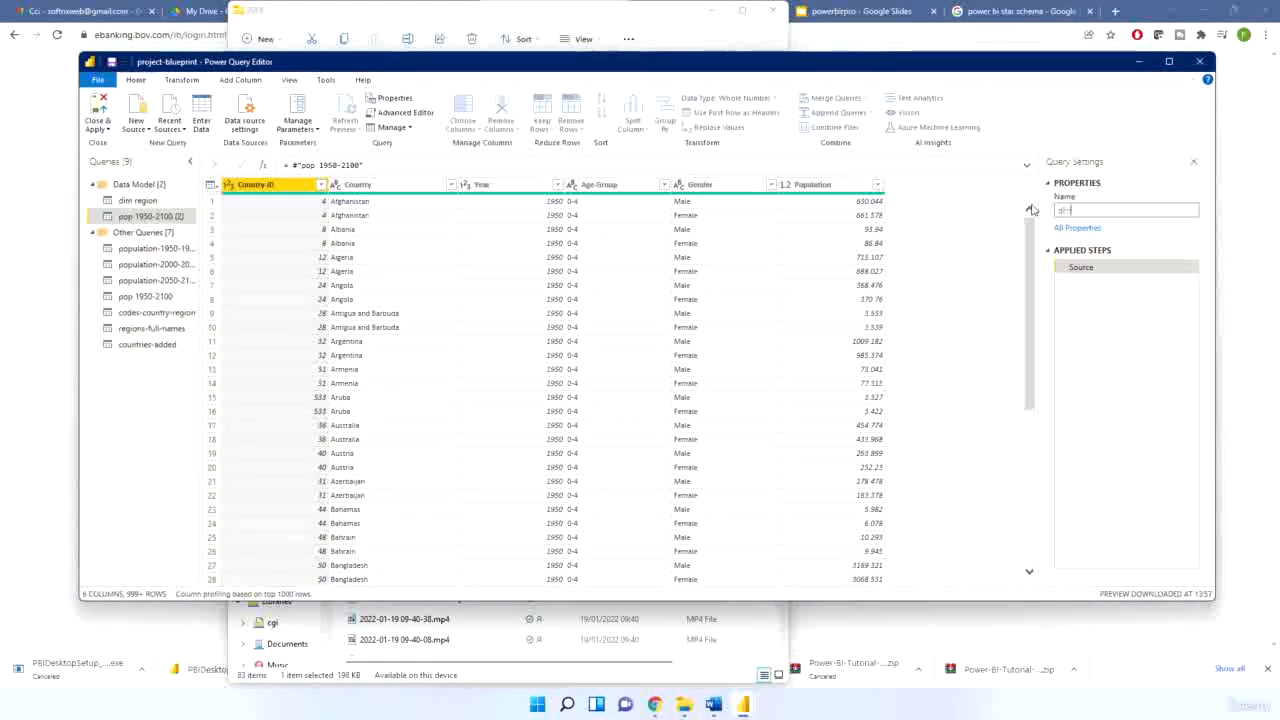
type(" age")
key("Return")
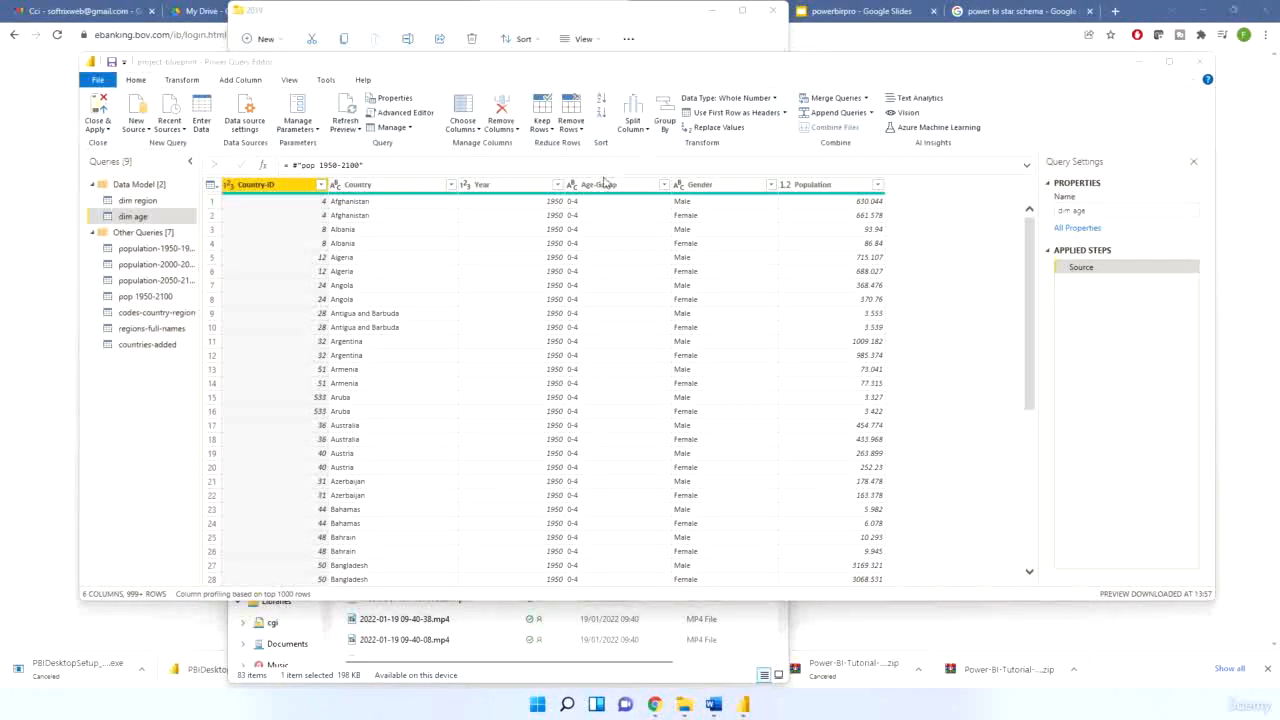
Keep only the Age-Group column in the dim age query
left_click(476, 133)
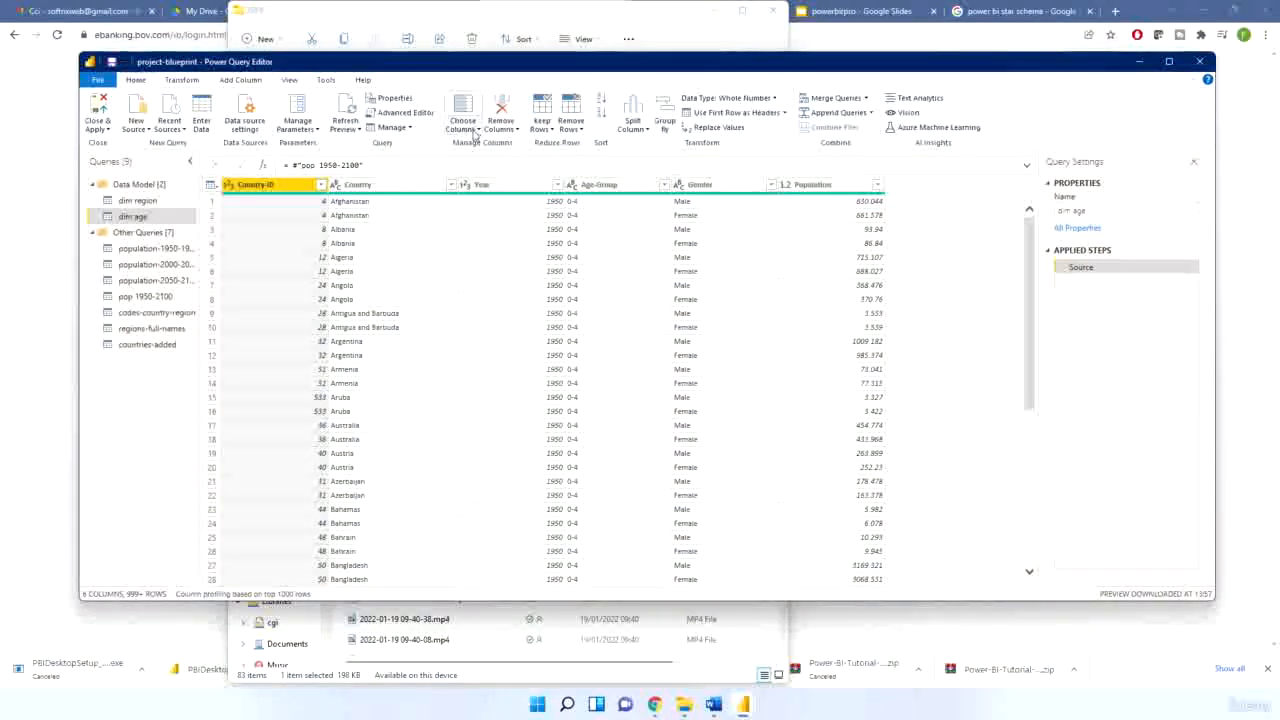
left_click(476, 133)
left_click(541, 152)
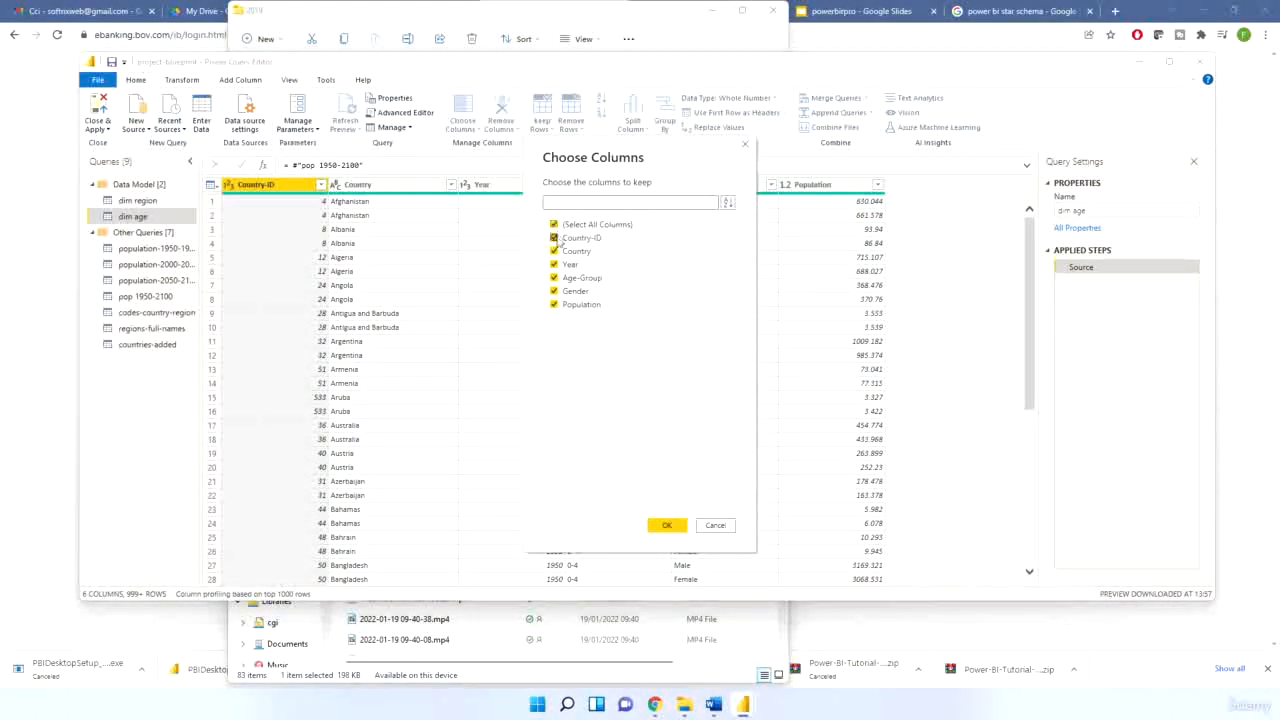
left_click(554, 238)
left_click(554, 251)
left_click(554, 264)
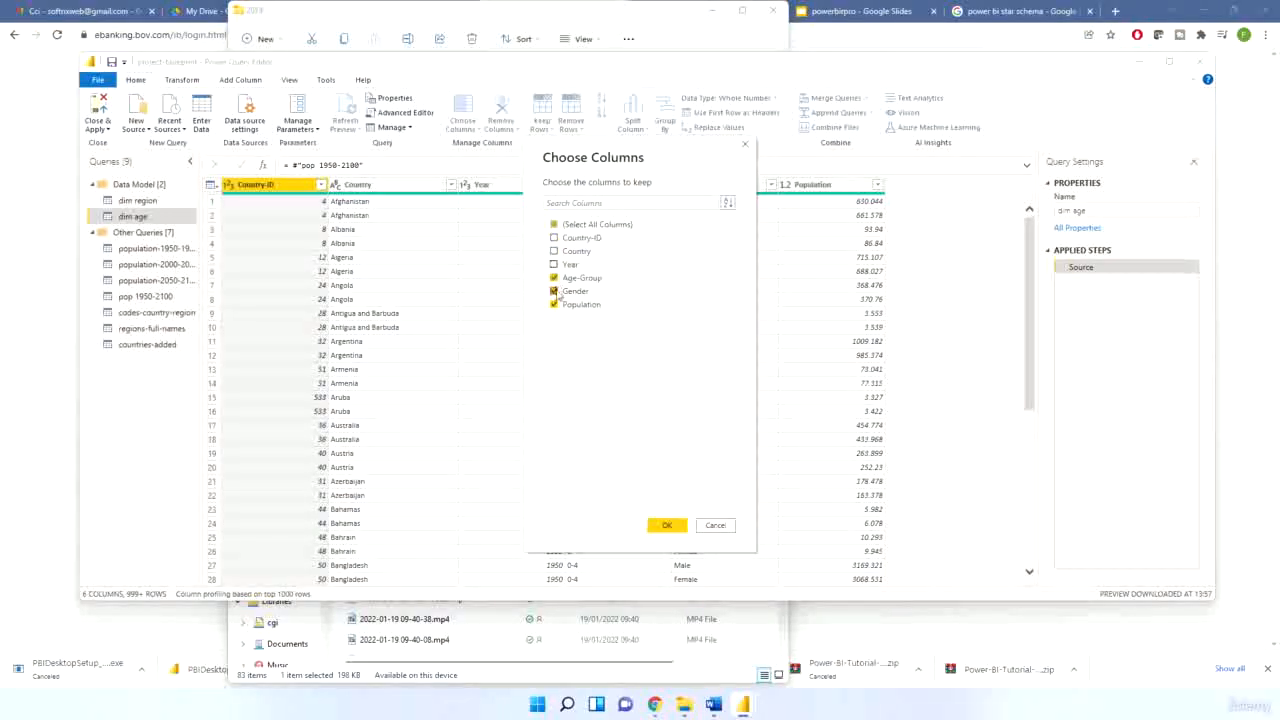
left_click(555, 291)
left_click(555, 305)
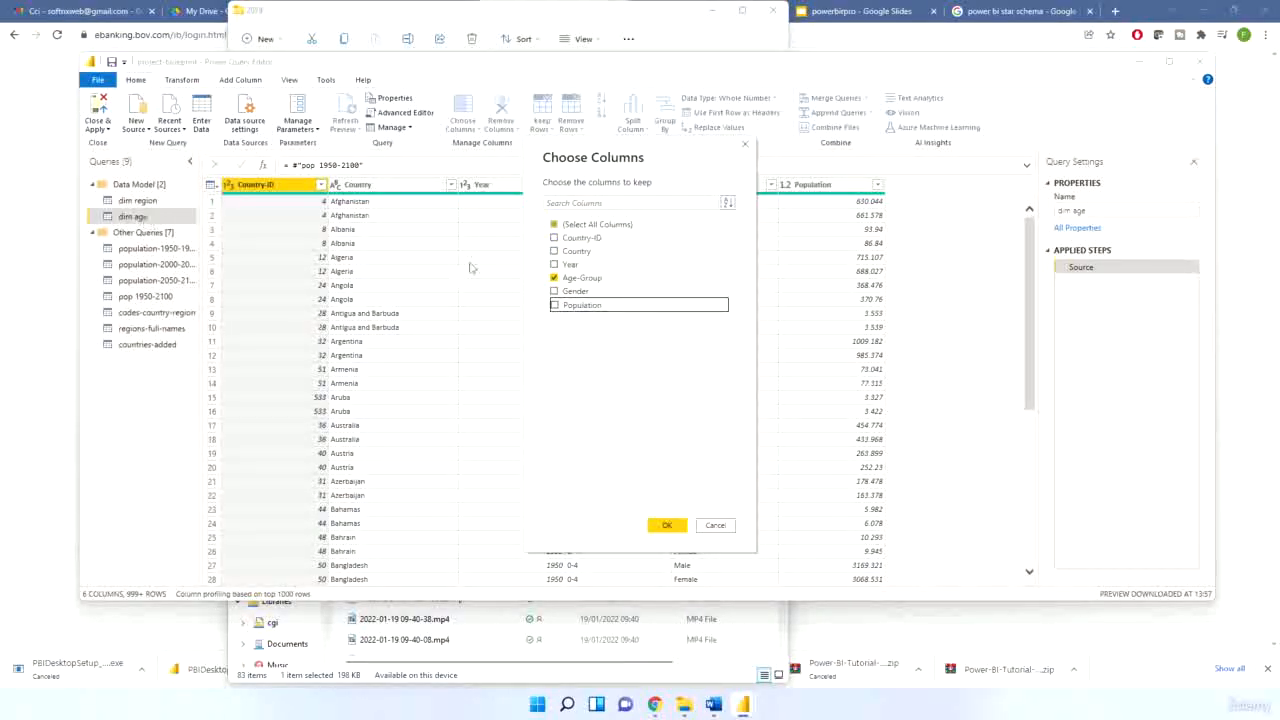
left_click(667, 526)
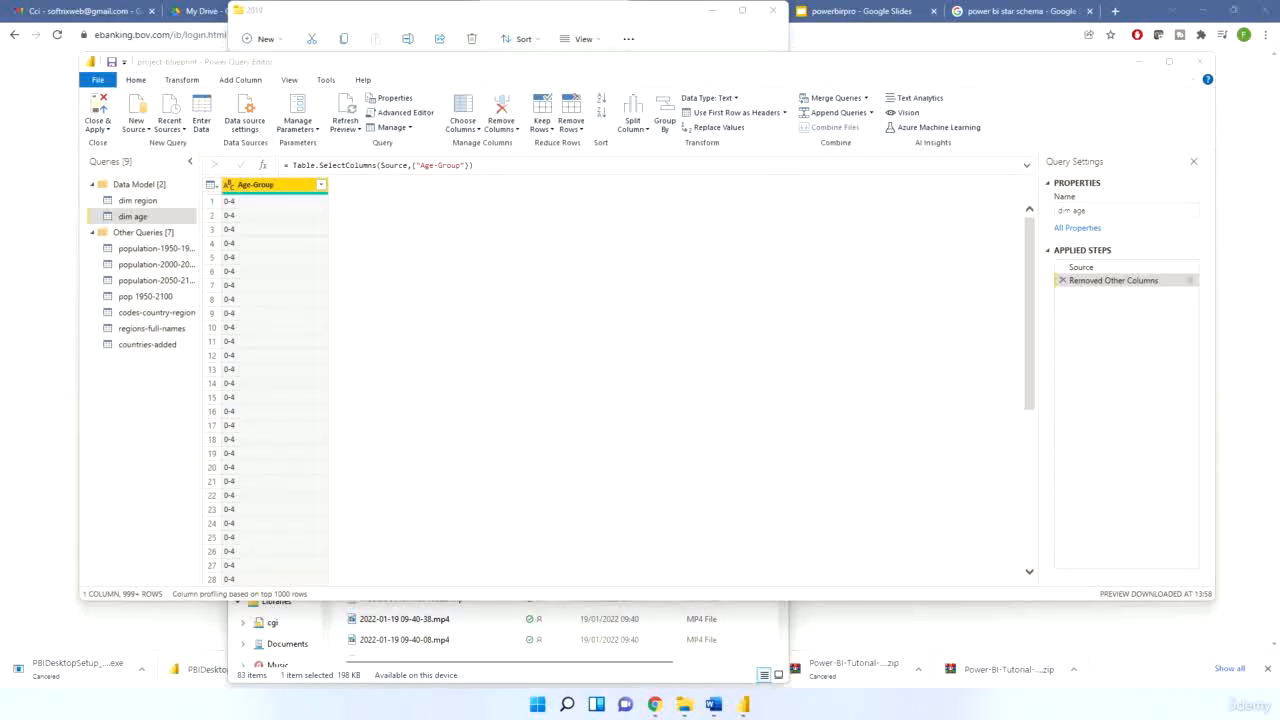
Examine the Age-Group column's rows and its list of filter values
left_click(252, 242)
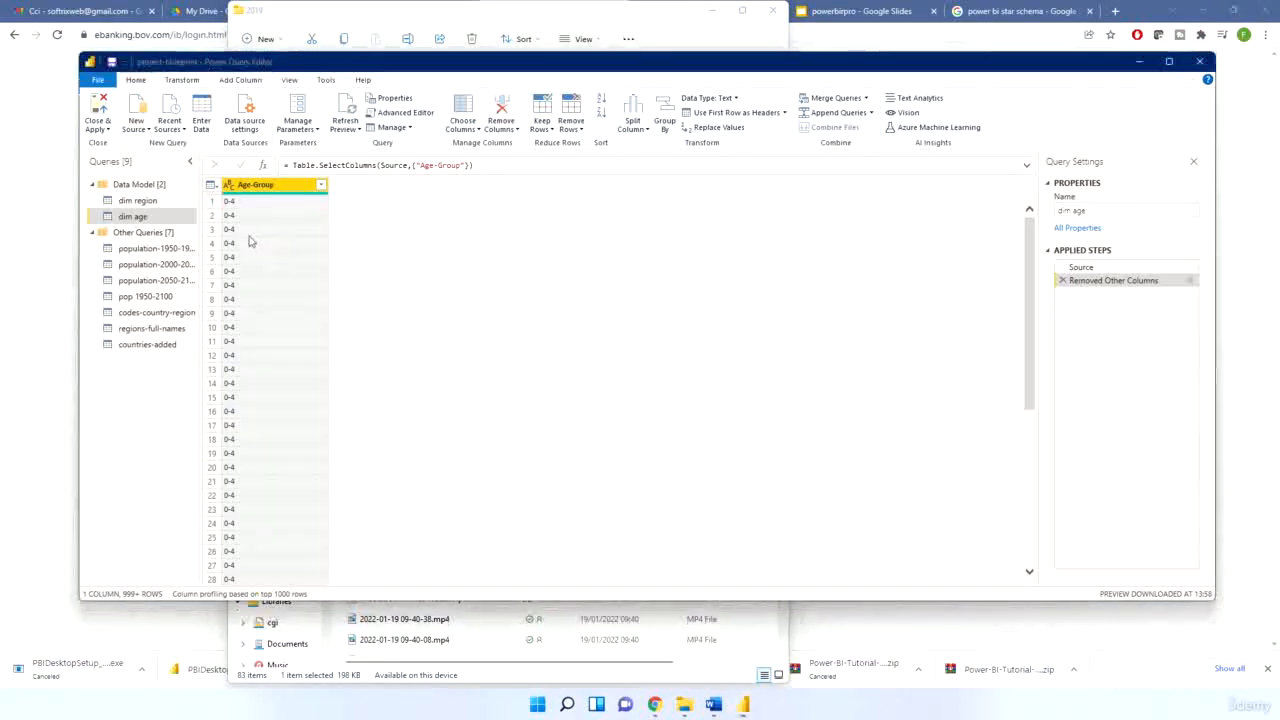
scroll(271, 323, "down", 10)
scroll(273, 328, "down", 20)
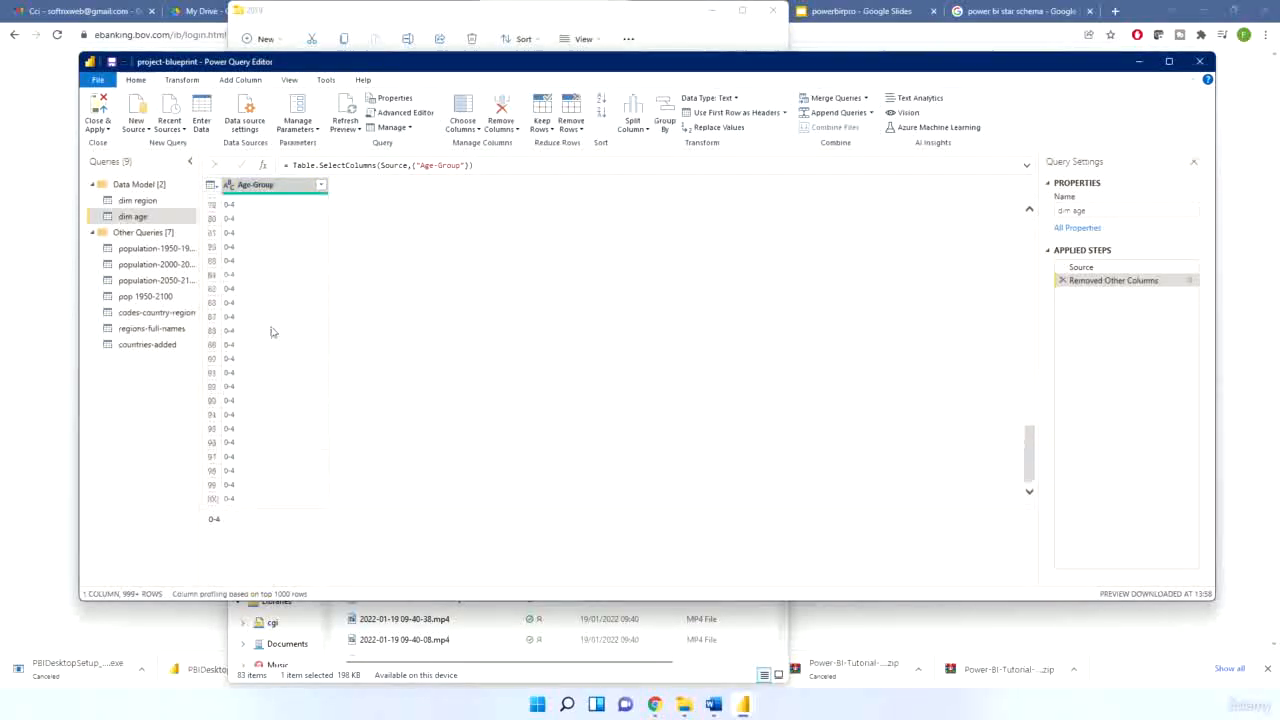
scroll(265, 389, "down", 20)
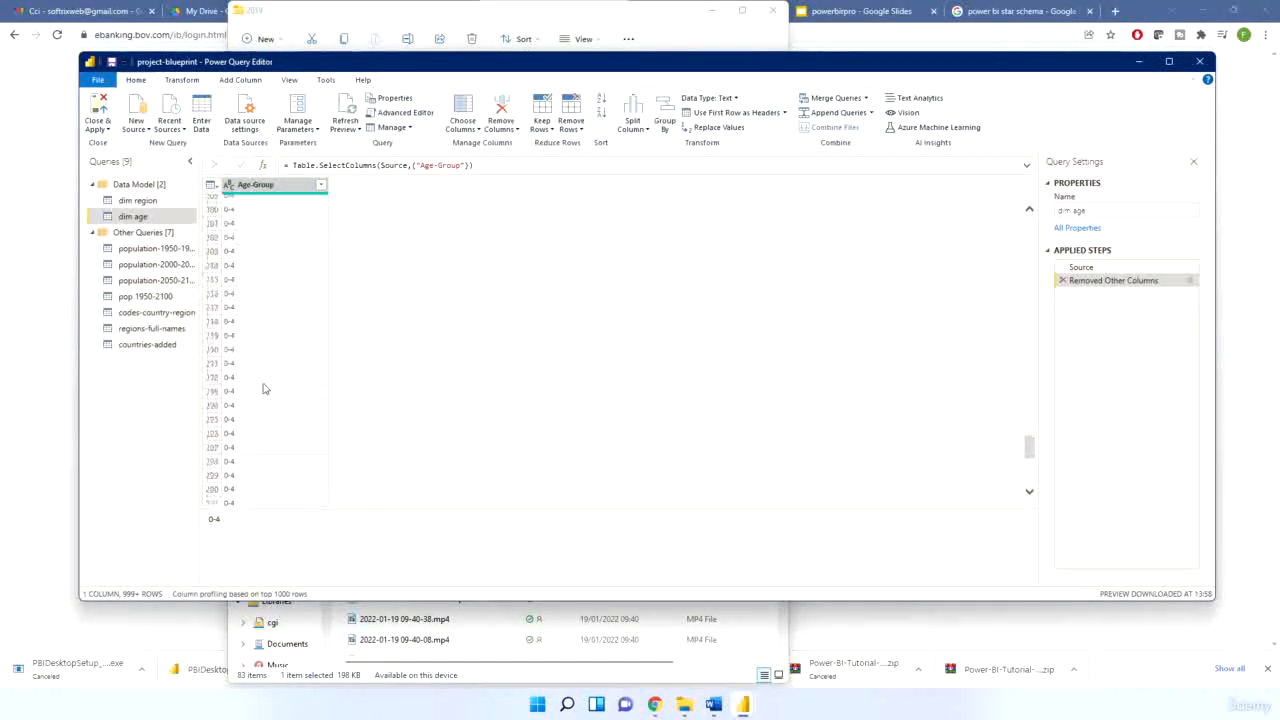
scroll(265, 390, "down", 20)
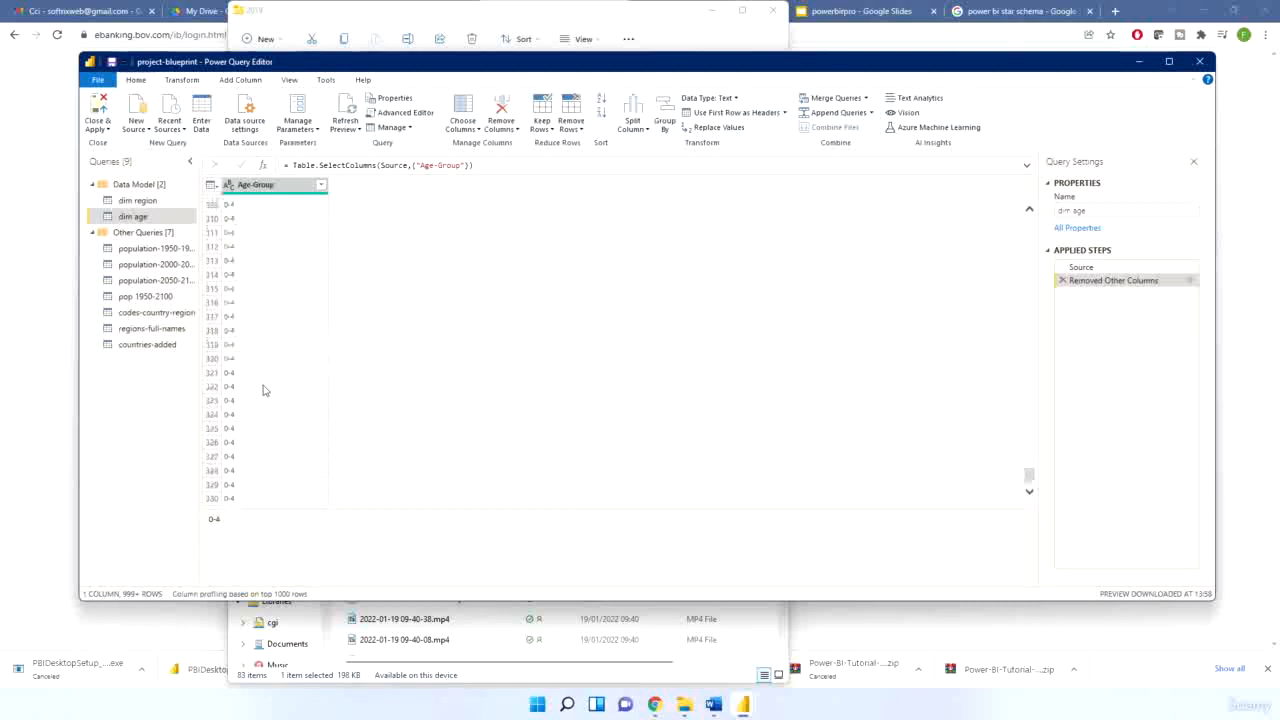
scroll(265, 392, "down", 20)
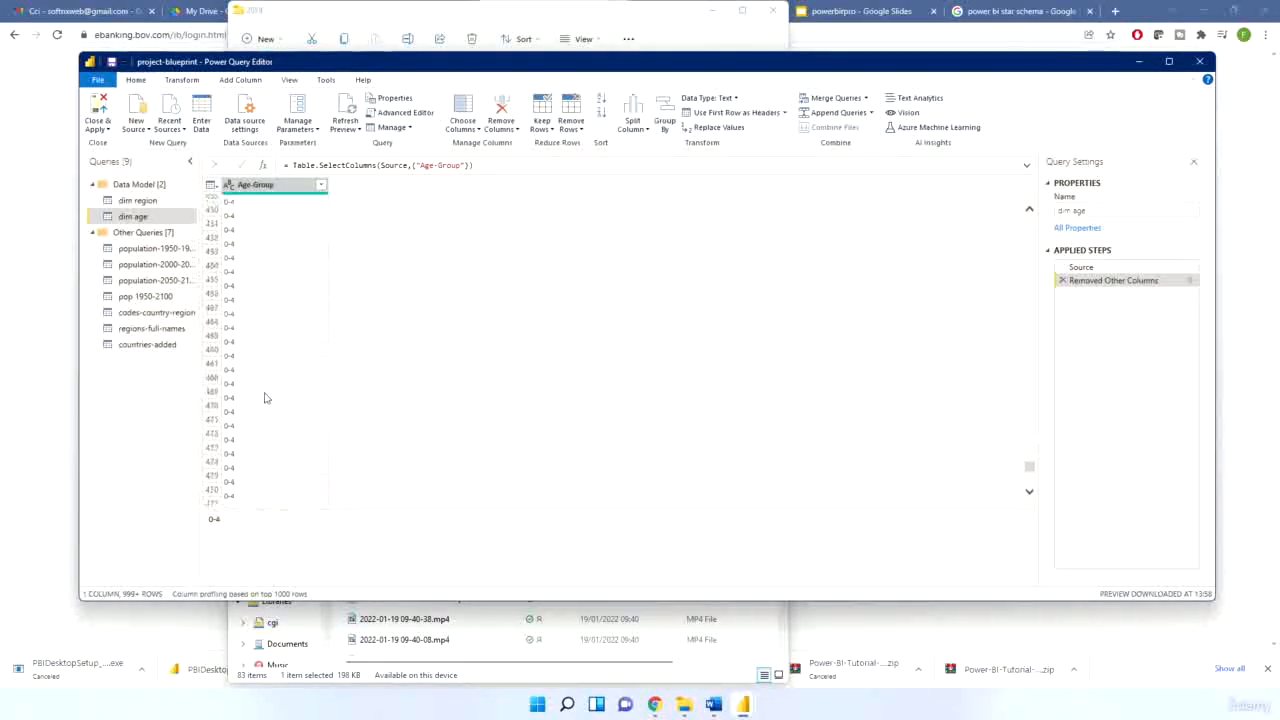
scroll(265, 400, "down", 7)
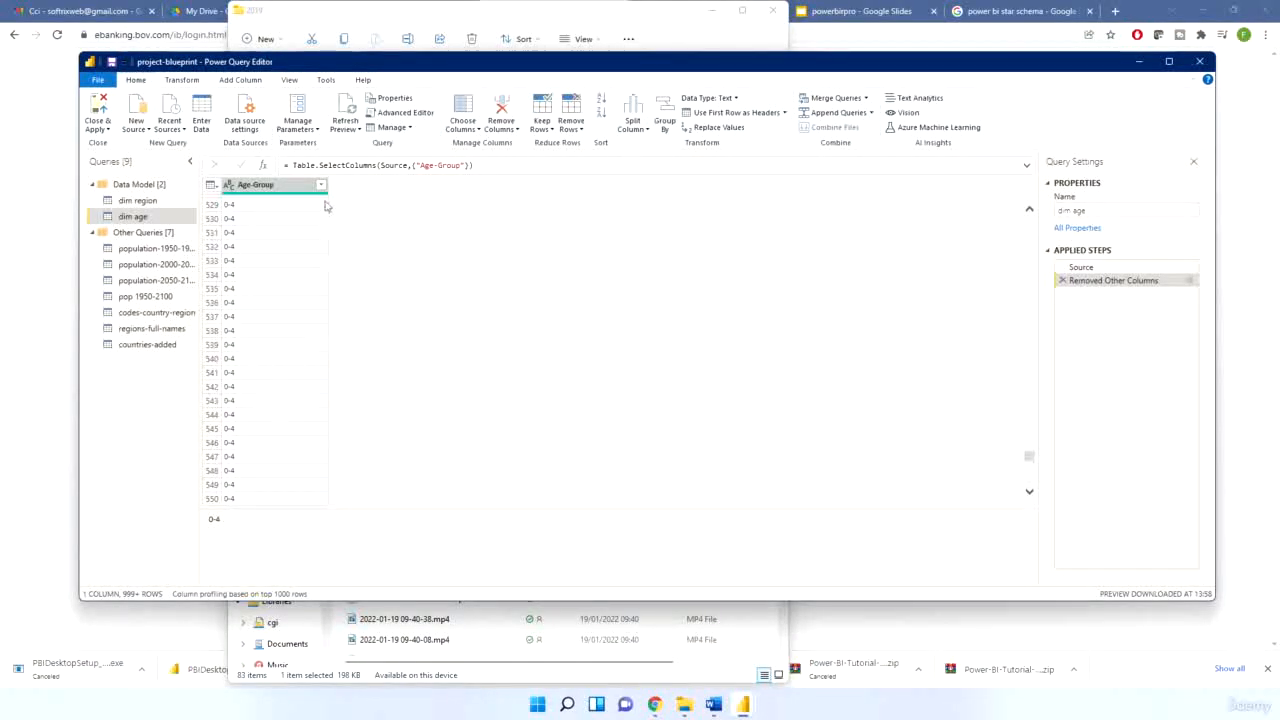
left_click(321, 185)
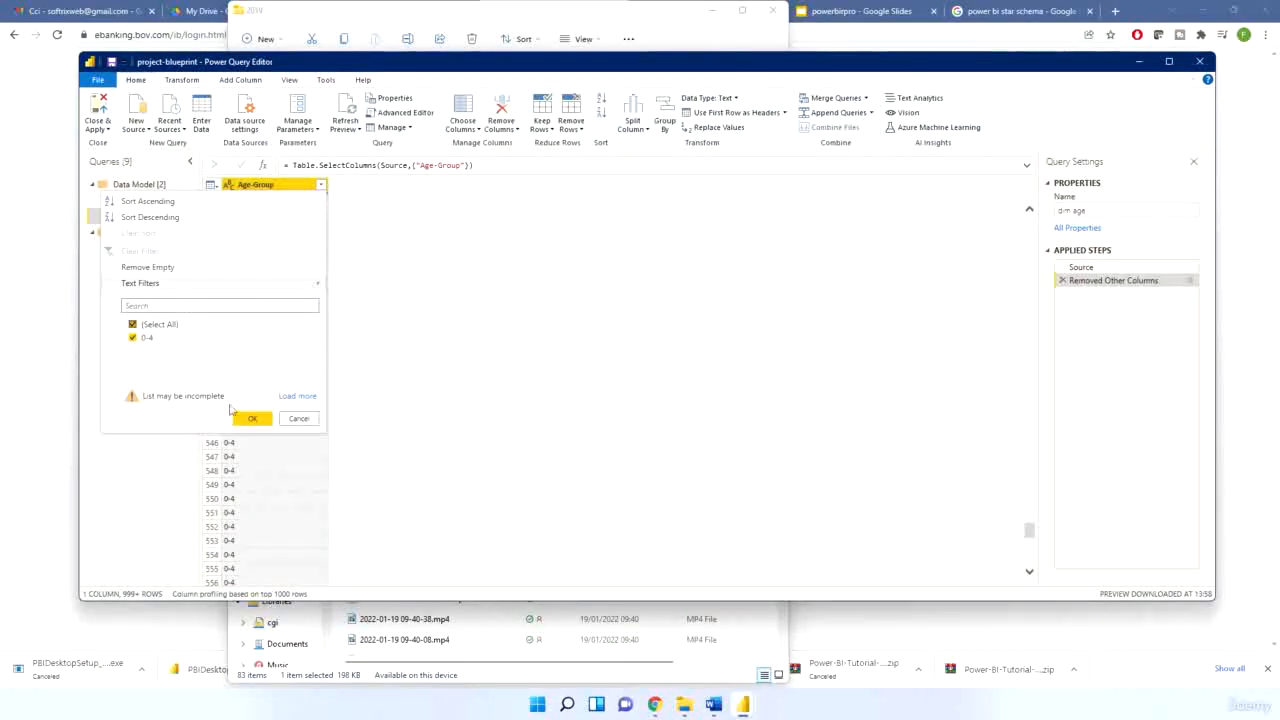
left_click(298, 421)
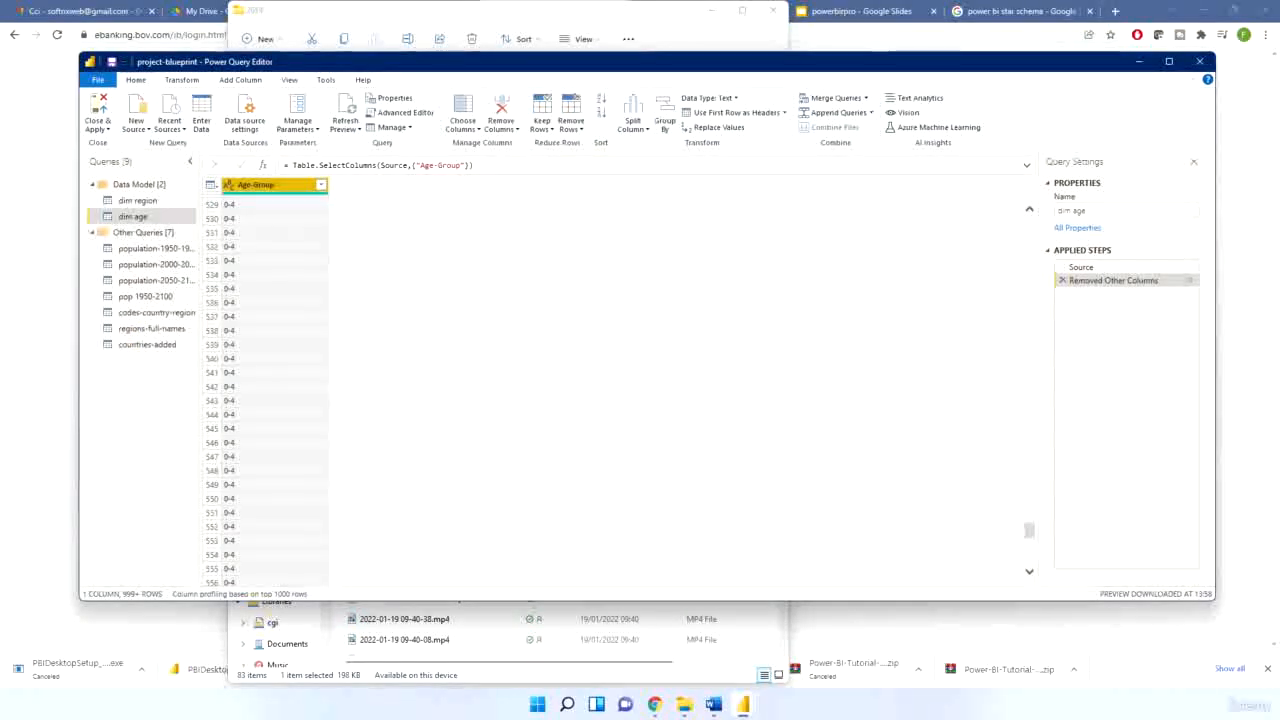
Load the complete list of Age-Group filter values and apply the filter with all values selected
left_click(322, 187)
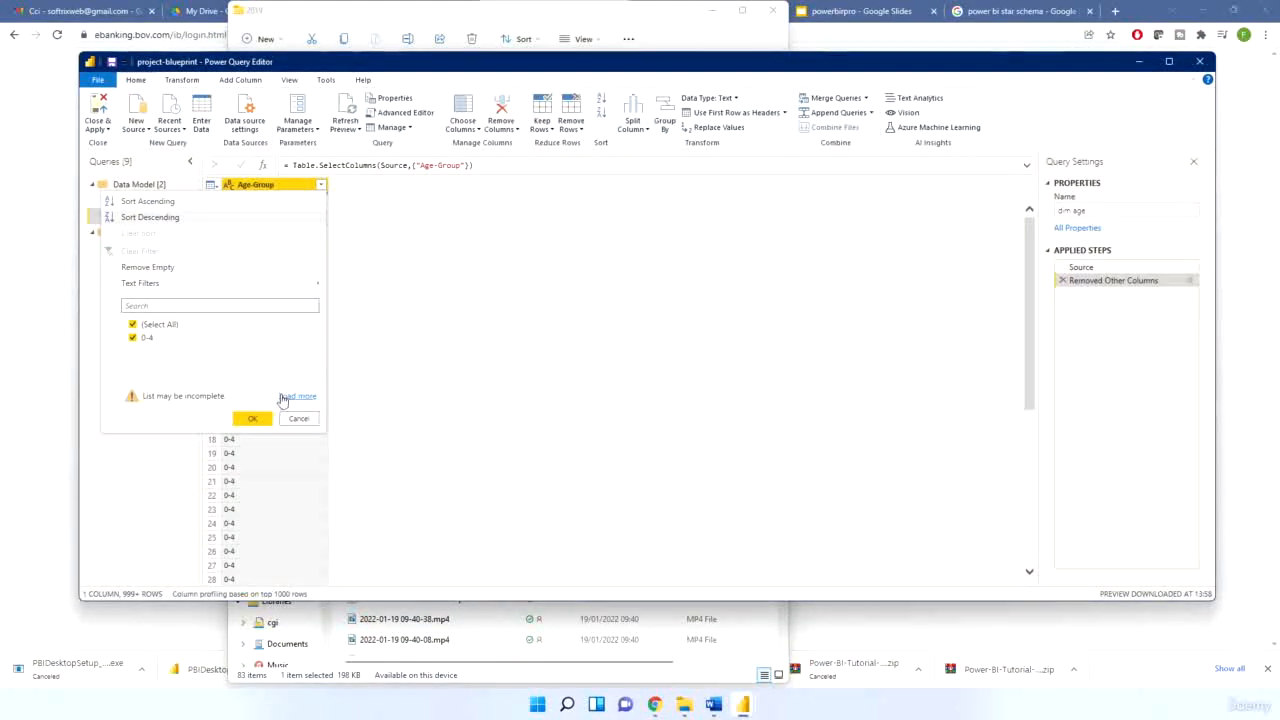
left_click(288, 398)
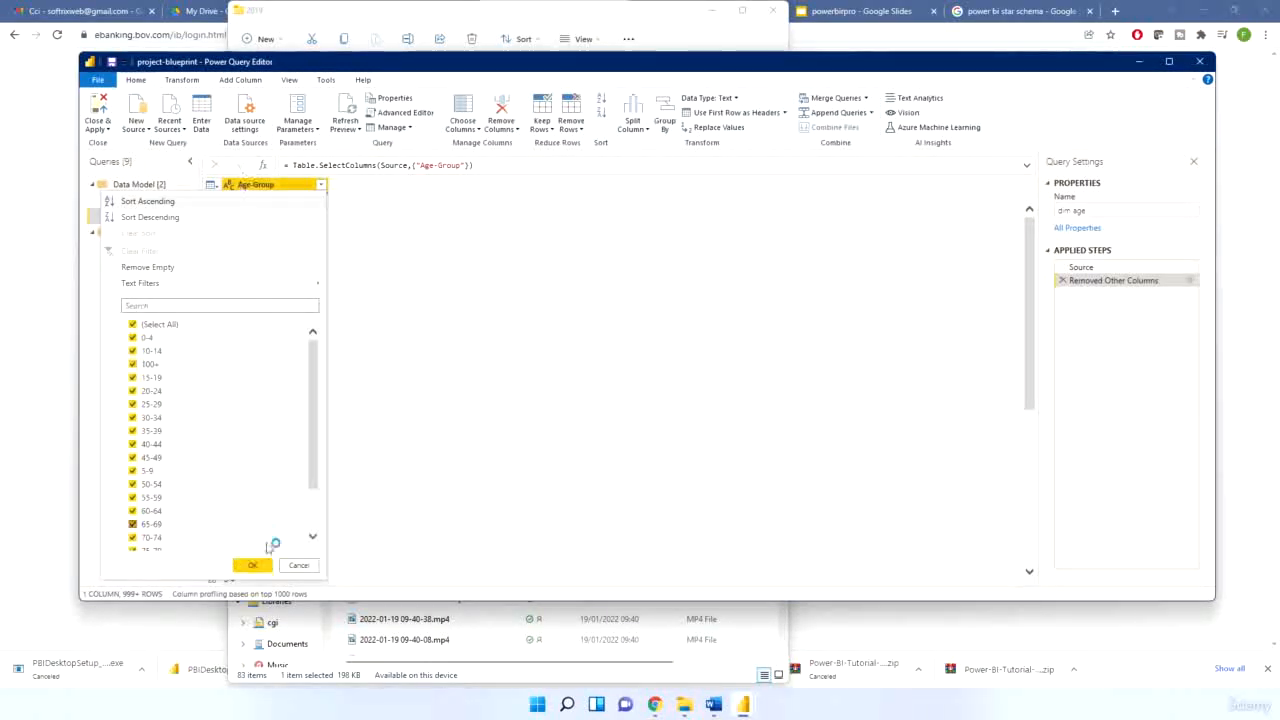
left_click(254, 563)
scroll(266, 331, "down", 20)
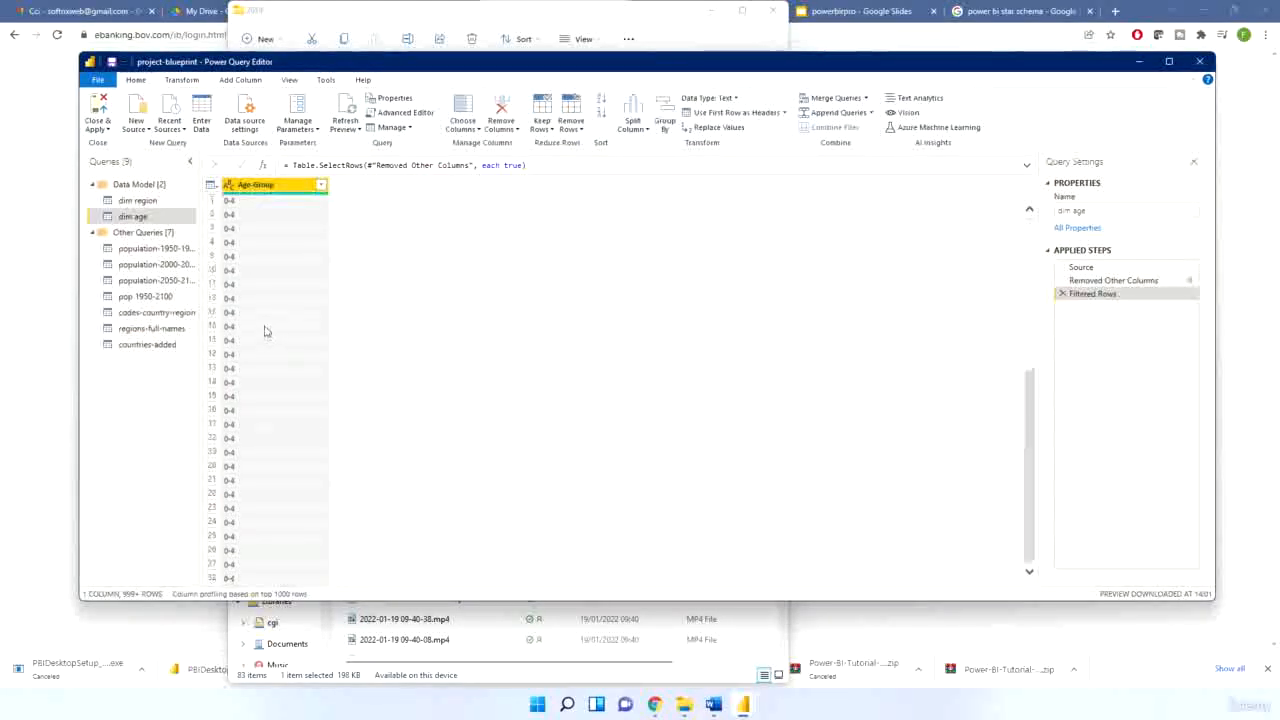
scroll(271, 331, "up", 20)
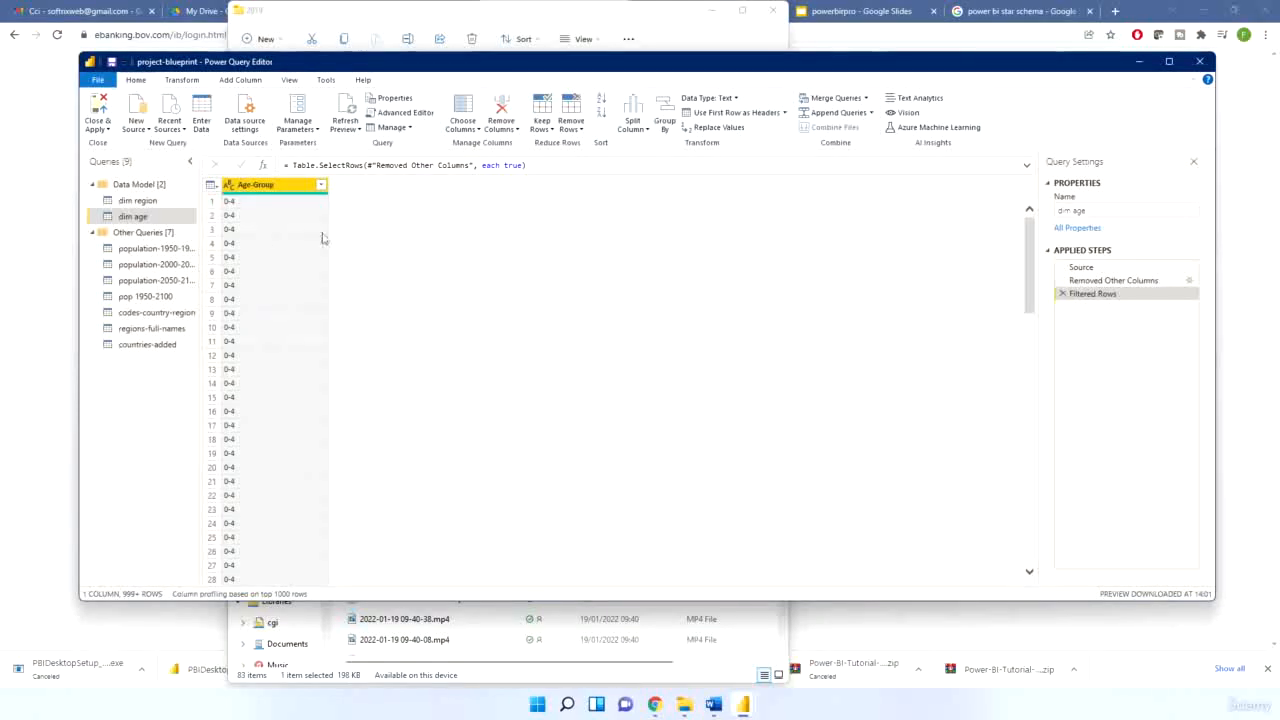
left_click(321, 186)
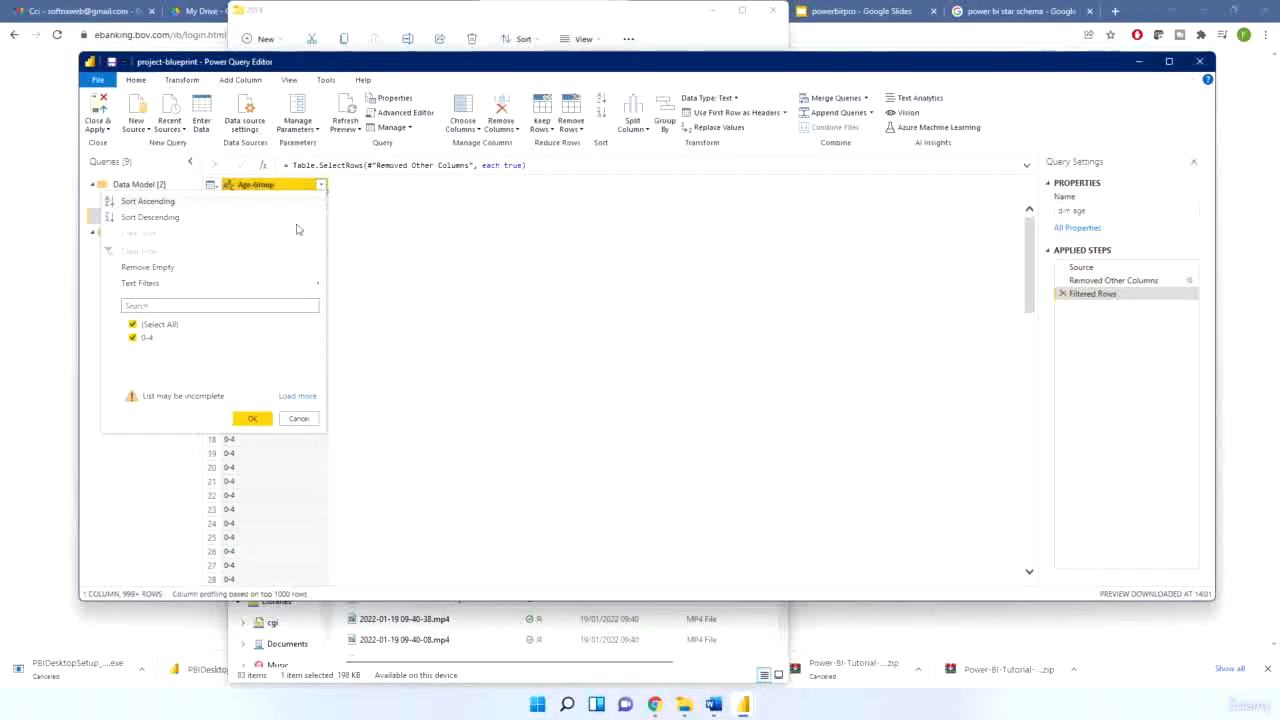
left_click(133, 325)
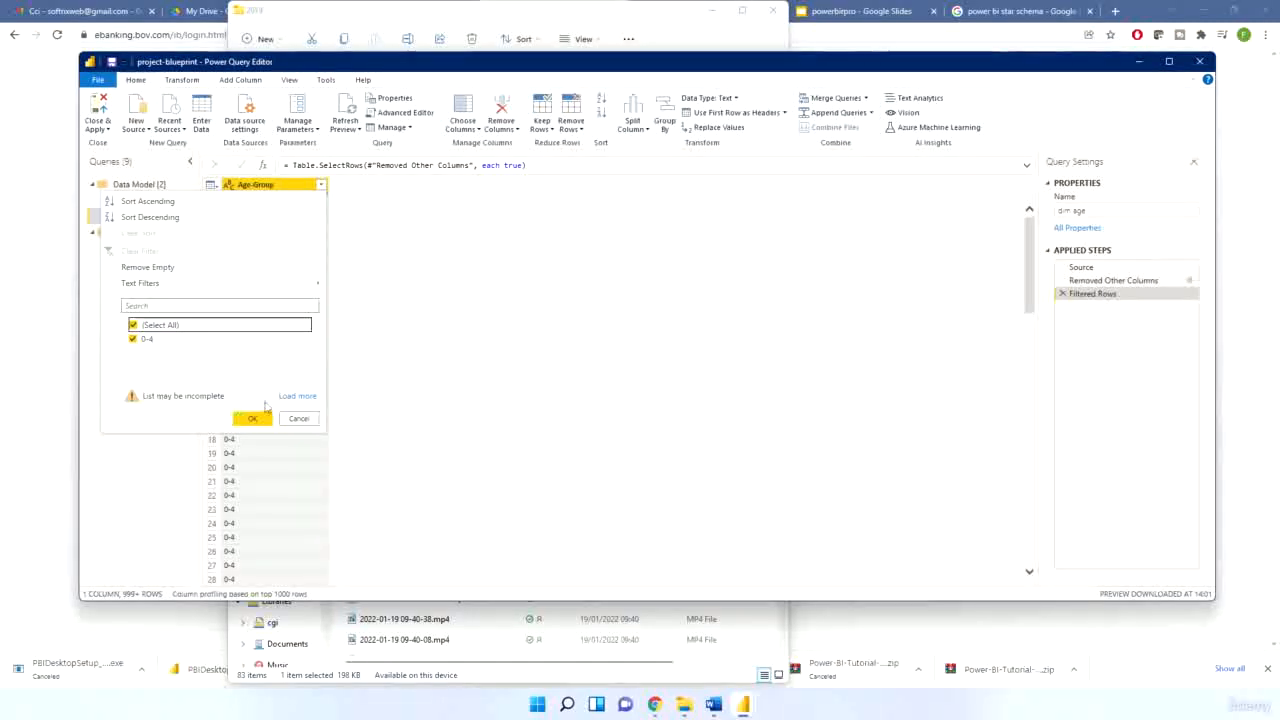
left_click(296, 397)
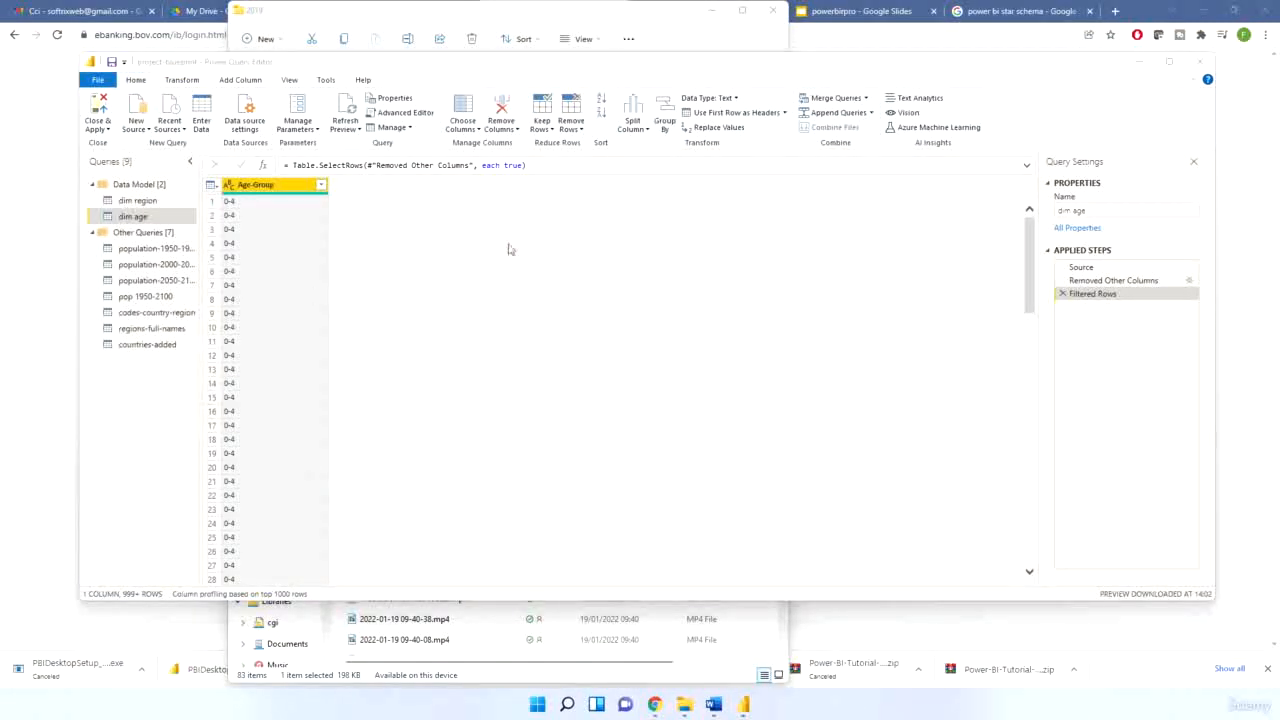
Remove duplicates from the Age-Group column and add an index column starting from 1
right_click(252, 185)
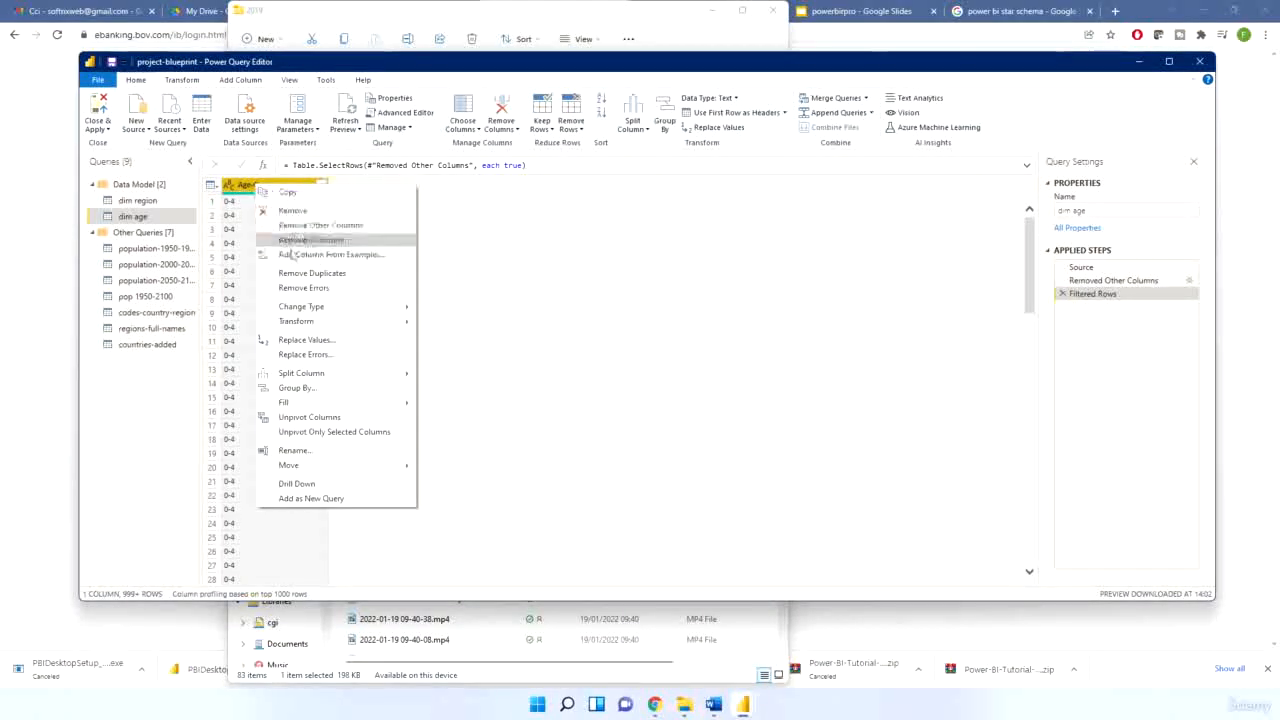
left_click(297, 273)
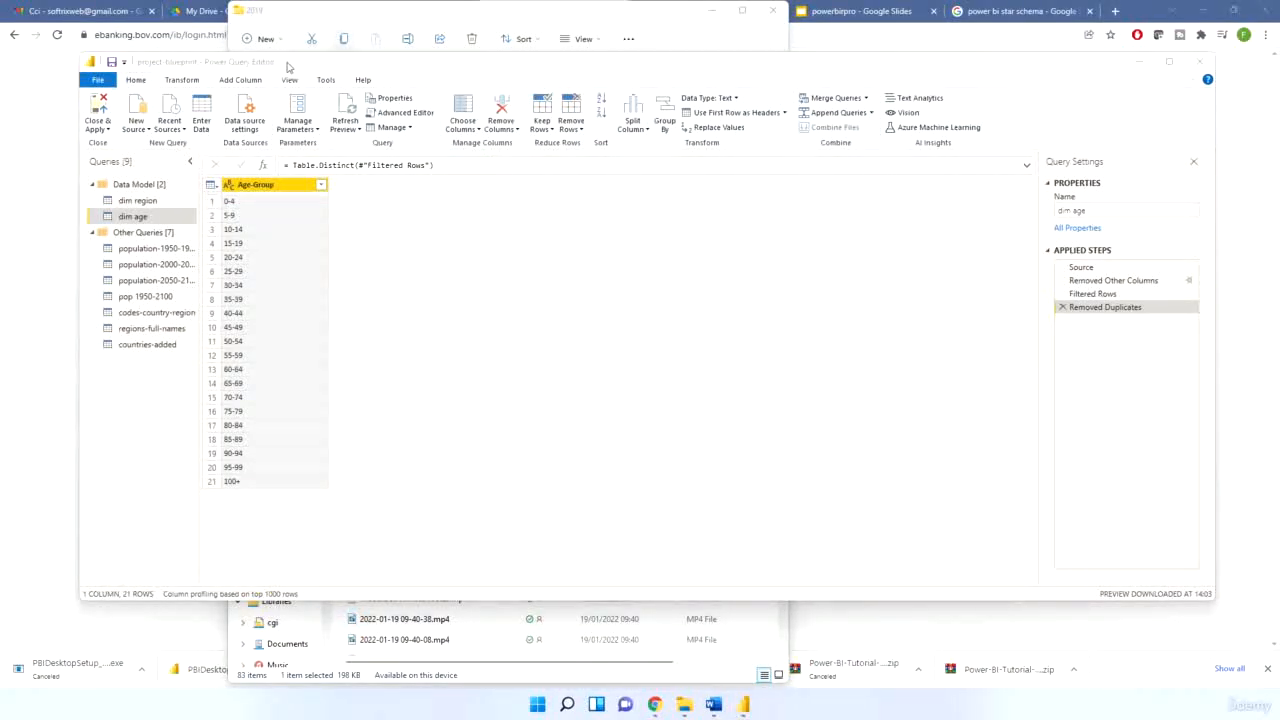
left_click(255, 81)
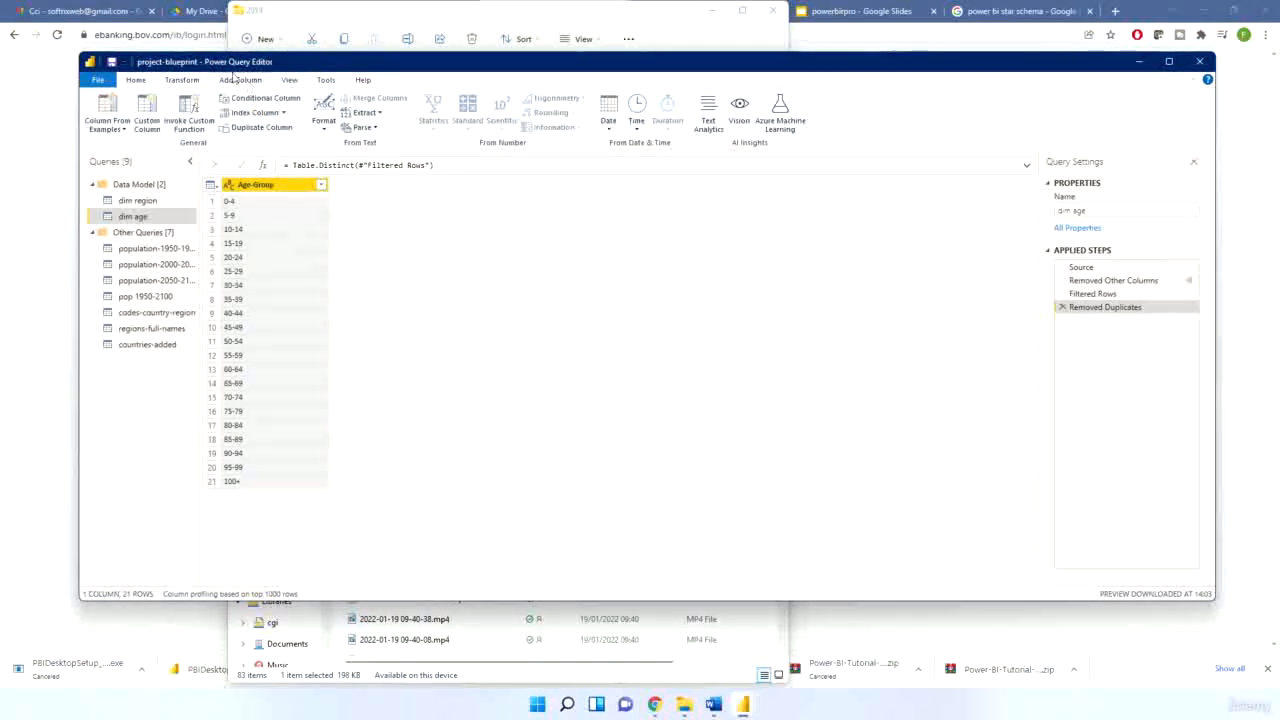
left_click(265, 98)
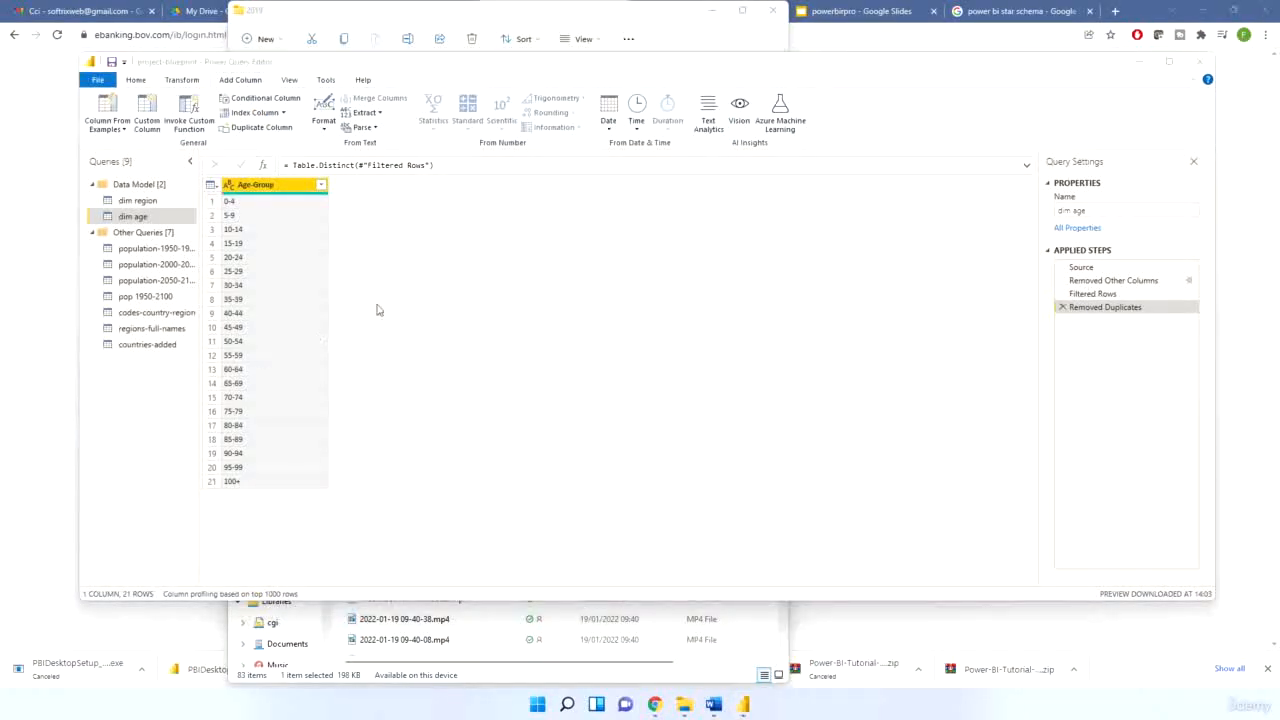
left_click(284, 114)
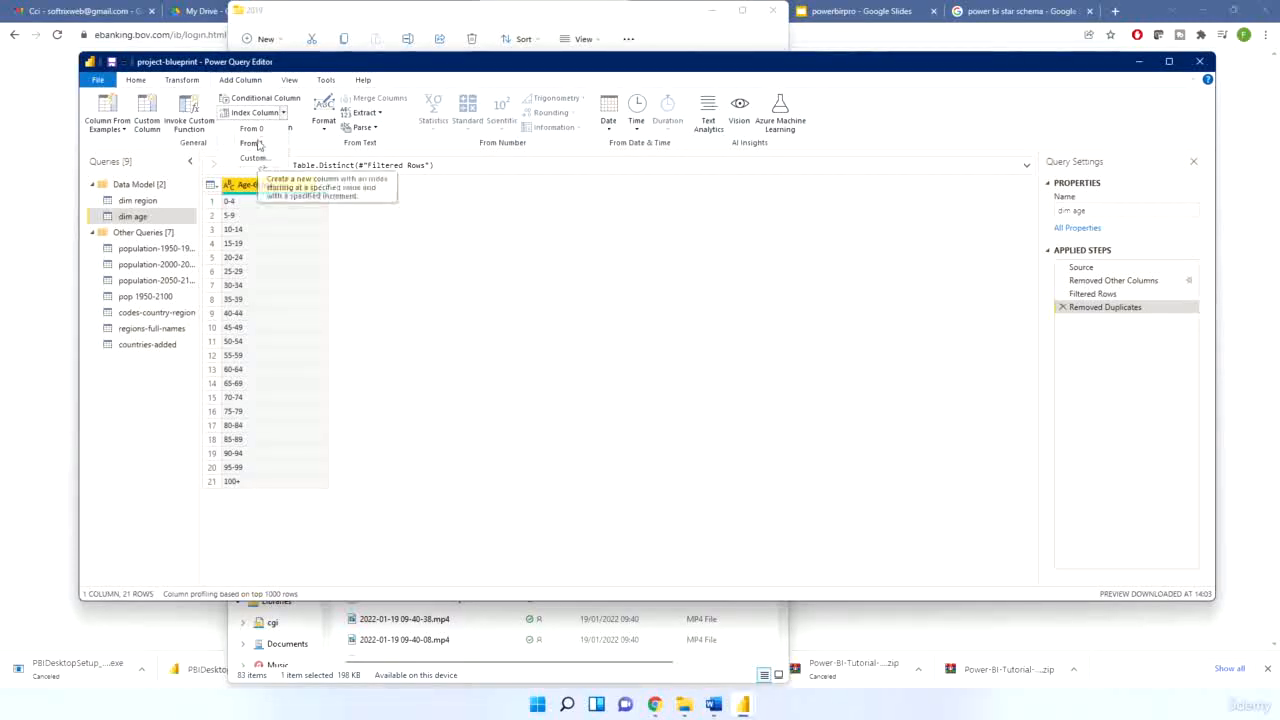
left_click(252, 143)
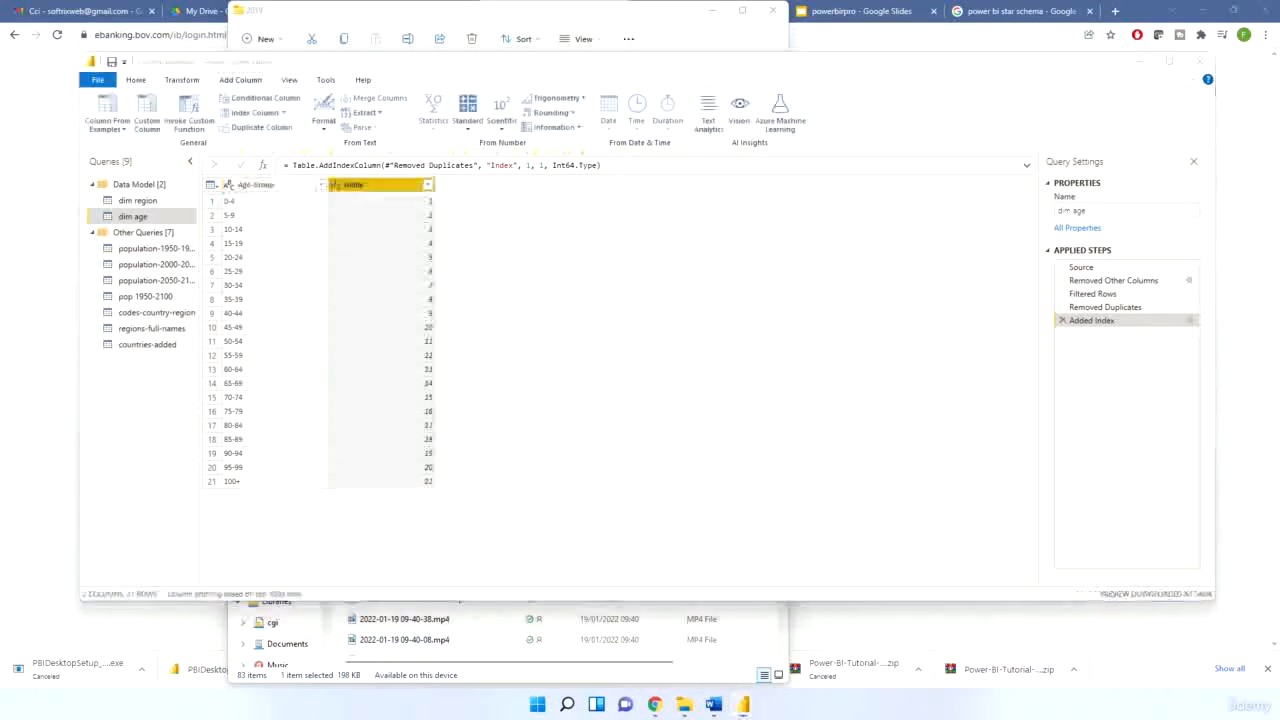
Move the index column ahead of Age-Group and rename it Age-ID
left_click_drag(390, 190, 230, 184)
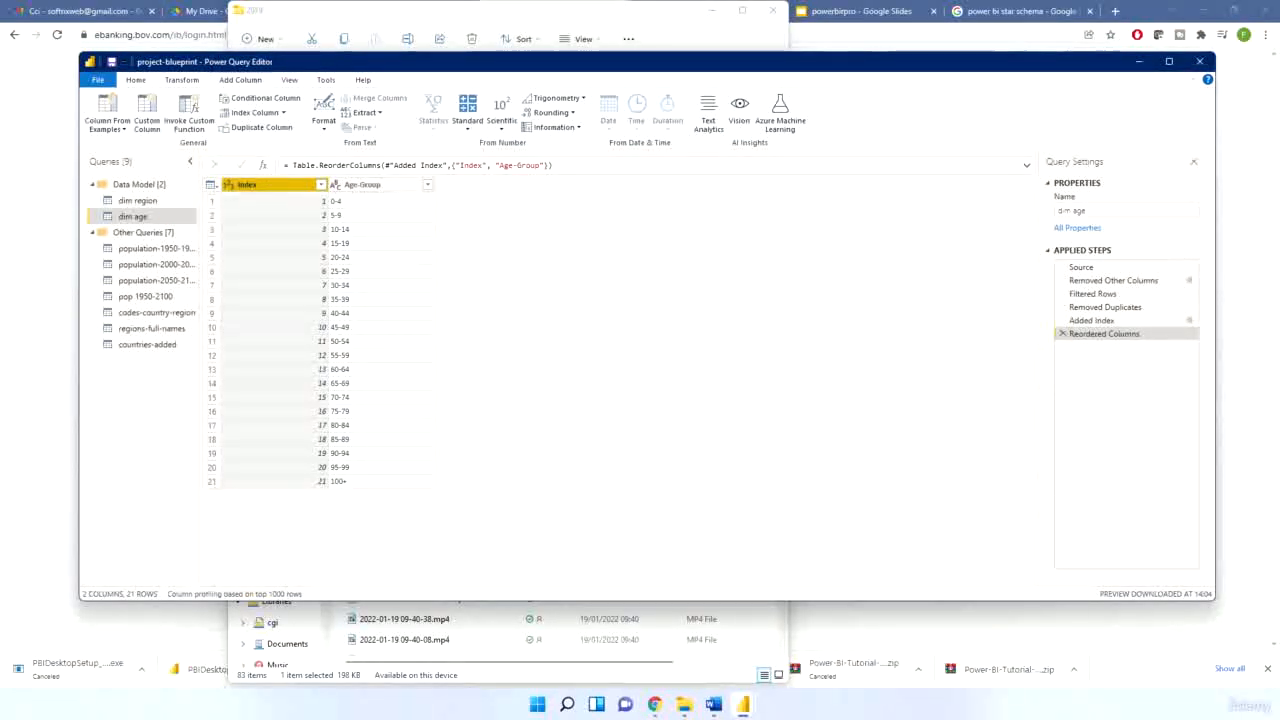
double_click(268, 185)
type("A")
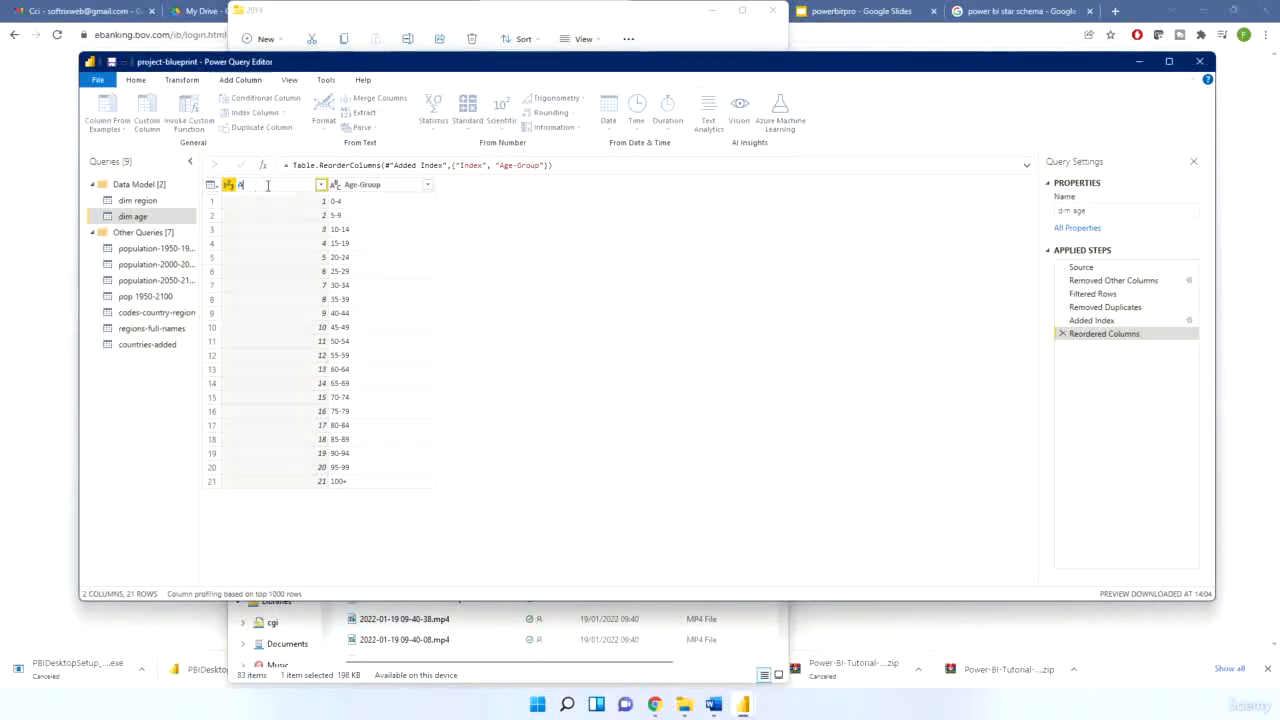
type("ge-ID")
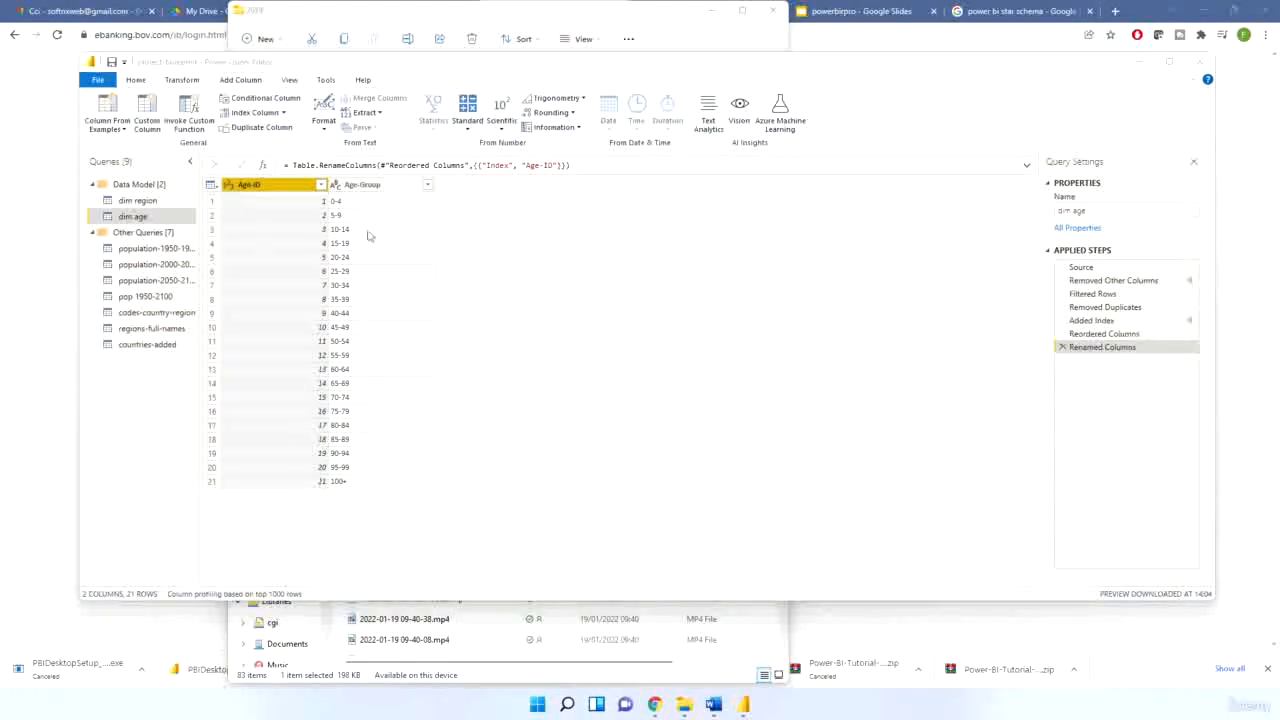
Set the Age-ID column's data type to Whole Number and save the project without applying the pending query changes
left_click(230, 185)
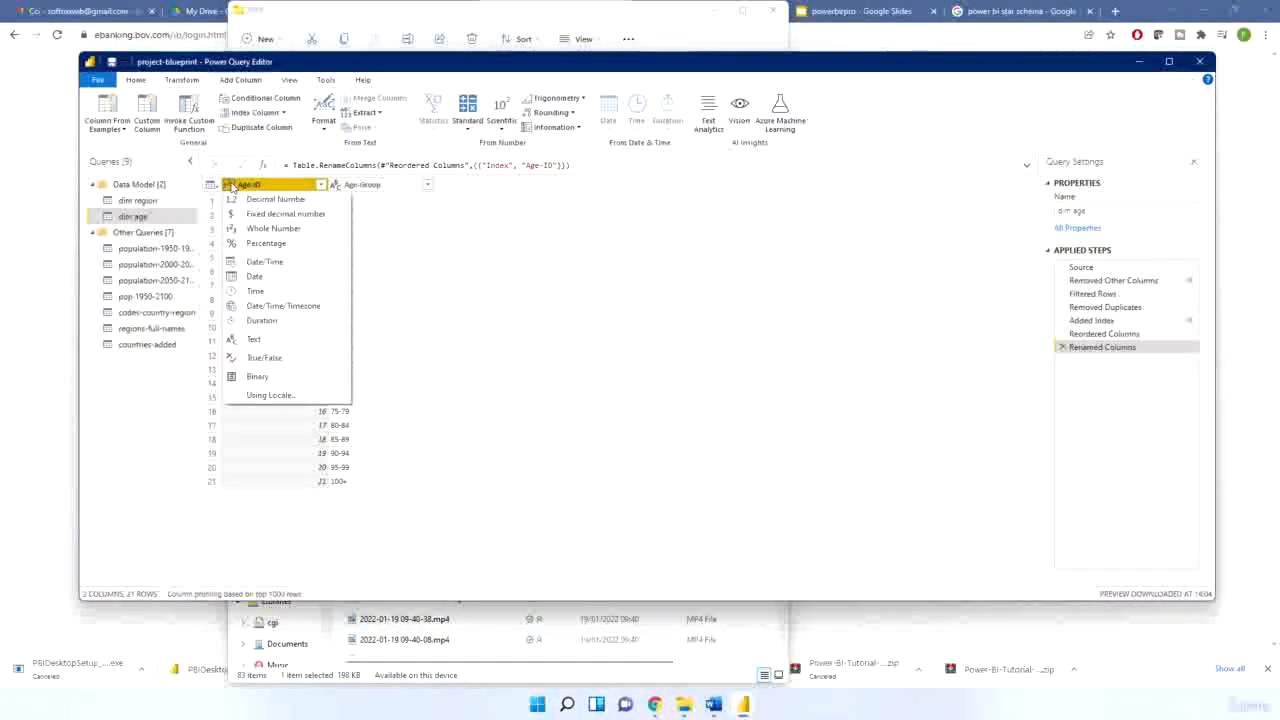
left_click(262, 228)
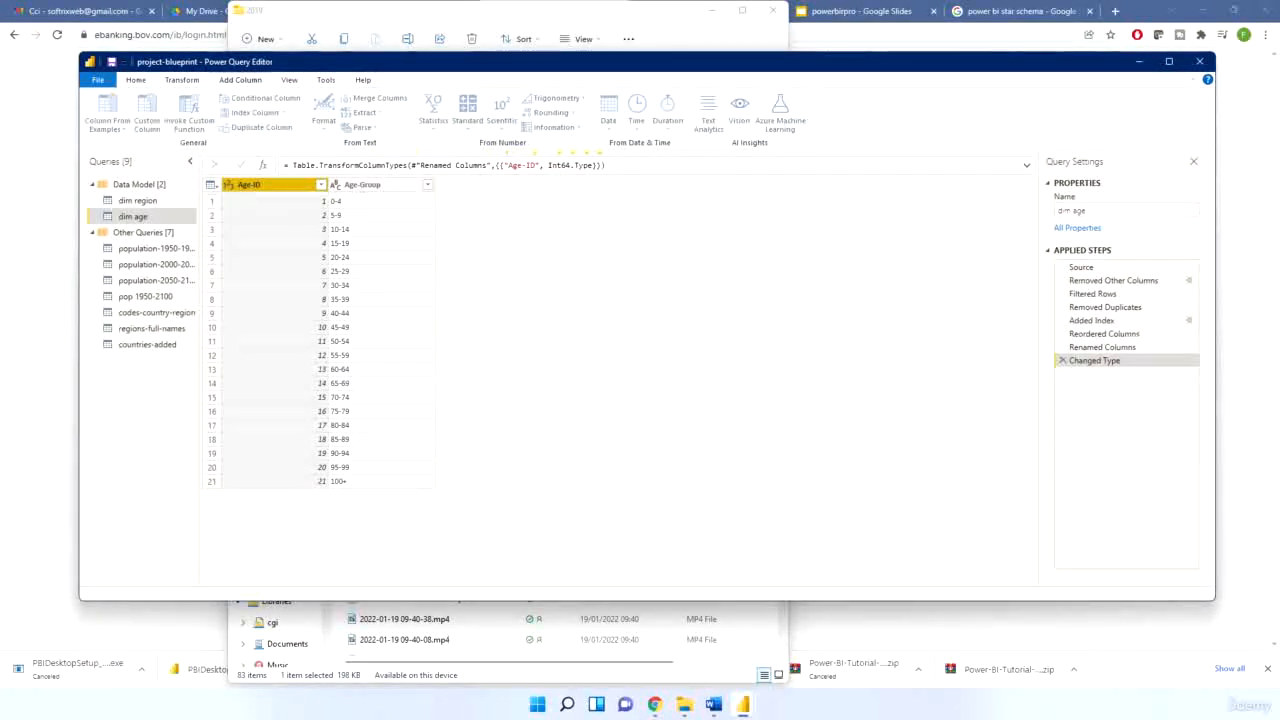
left_click(112, 62)
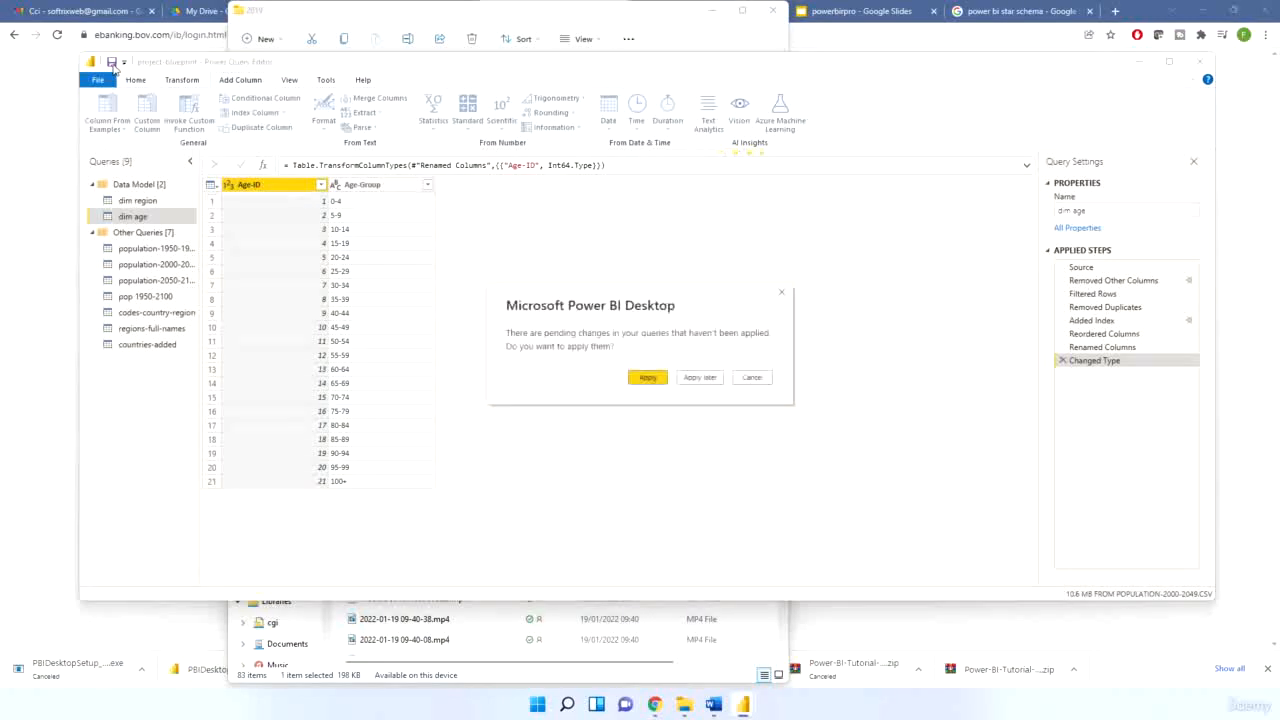
left_click(700, 377)
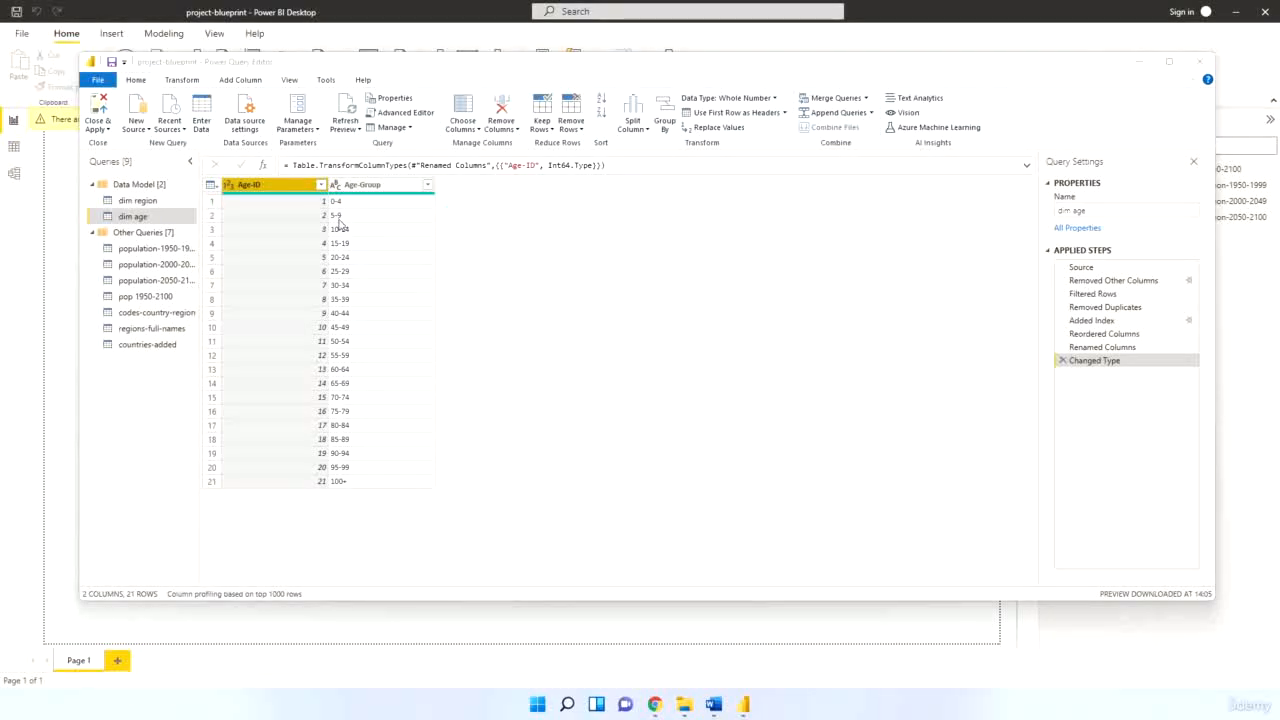
left_click(246, 82)
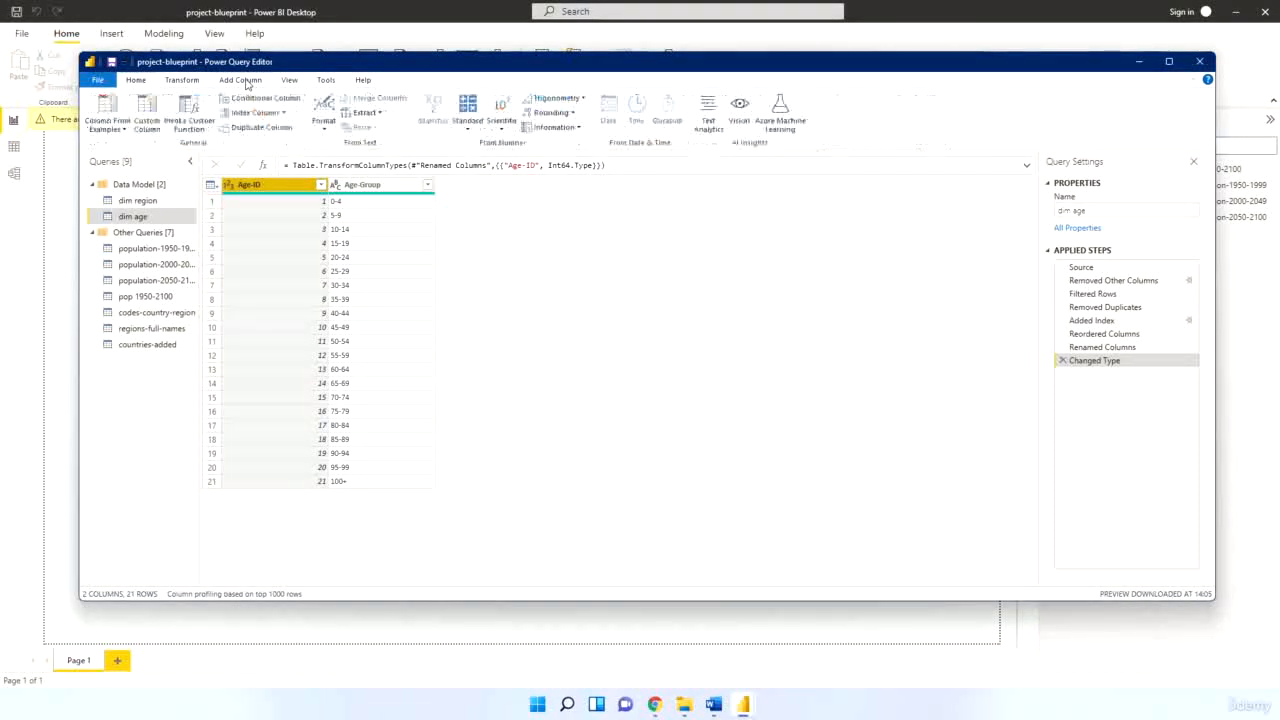
left_click(377, 114)
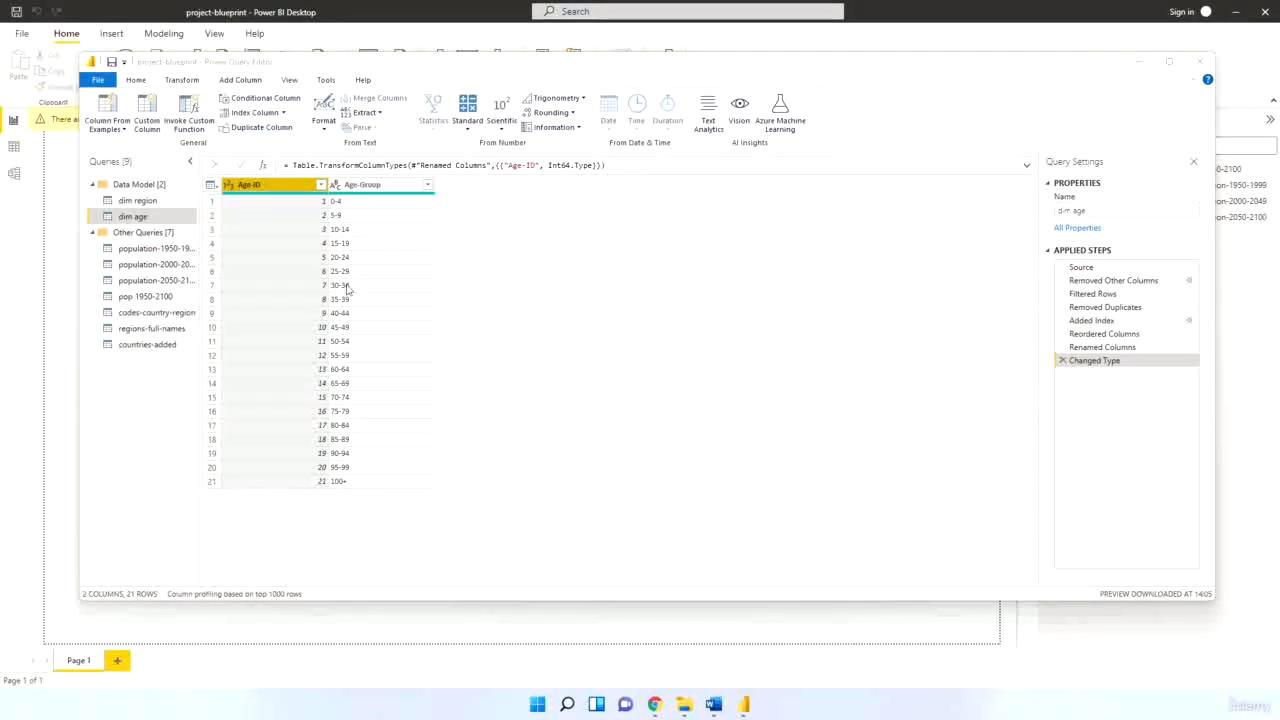
left_click(378, 113)
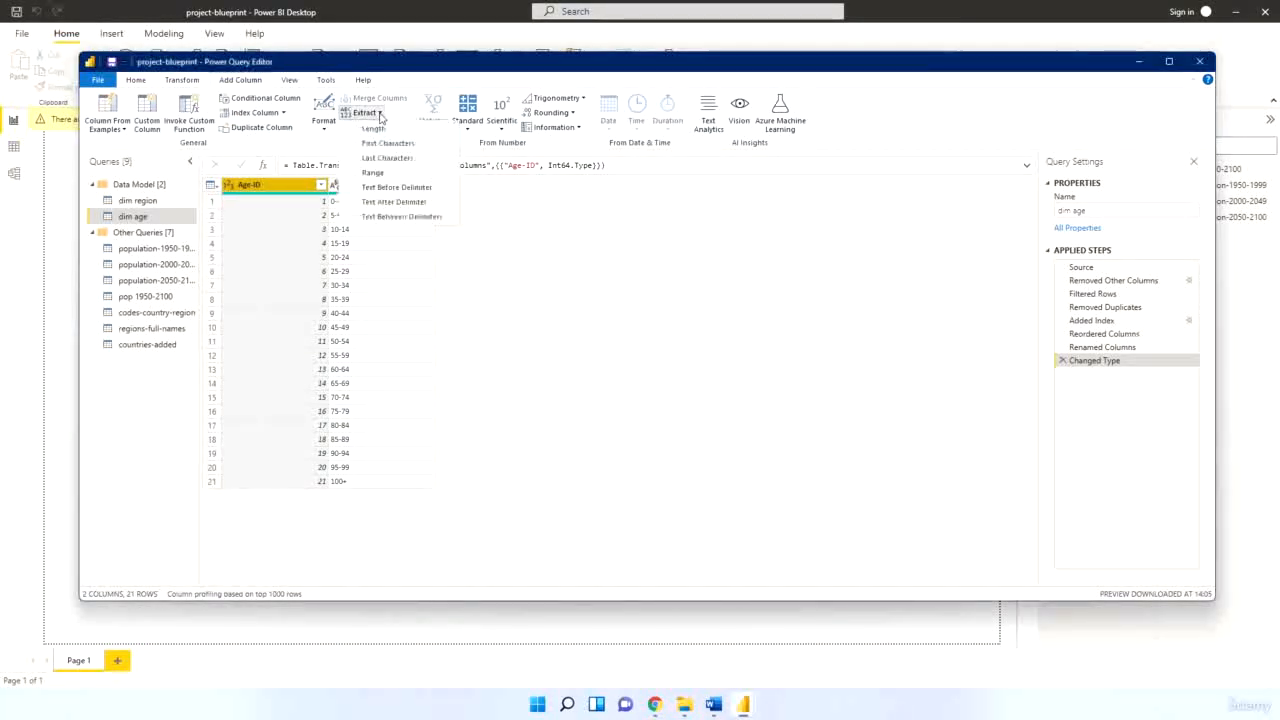
left_click(416, 146)
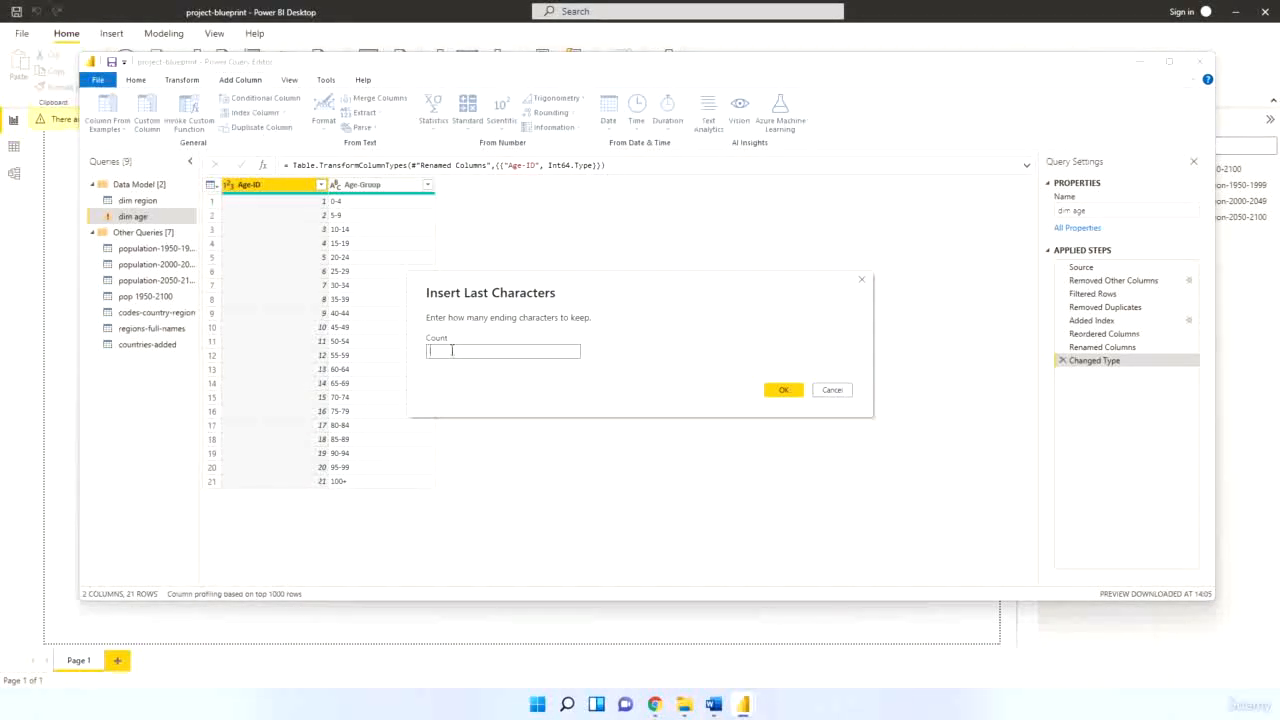
type("2")
left_click(780, 389)
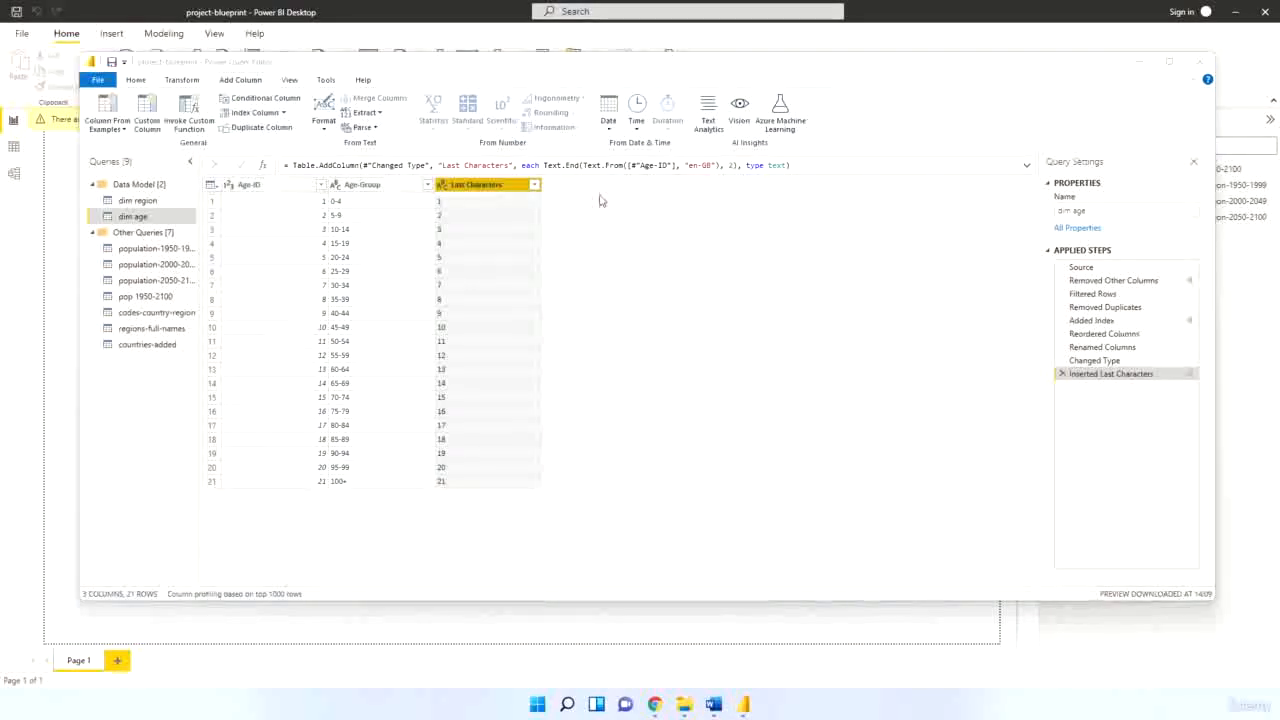
right_click(474, 186)
left_click(510, 211)
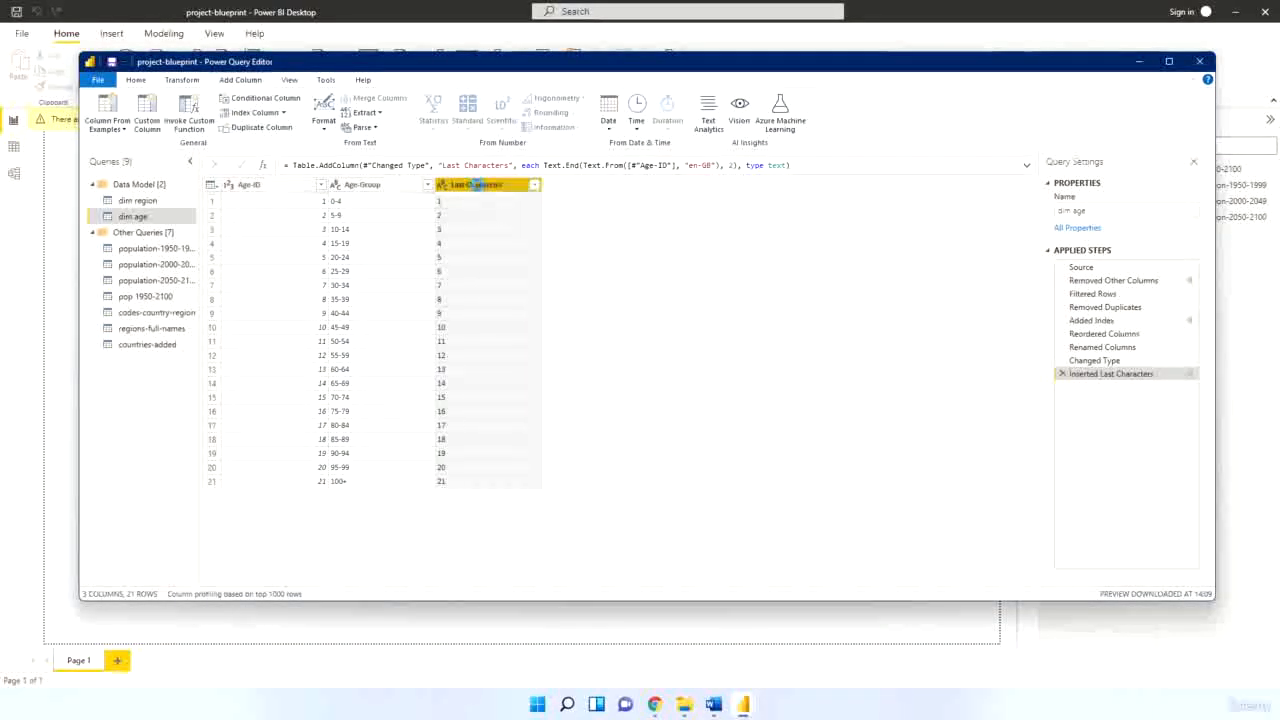
Extract the last 2 characters of Age-Group into a new column and rename it Age-Group-MAx
left_click(380, 119)
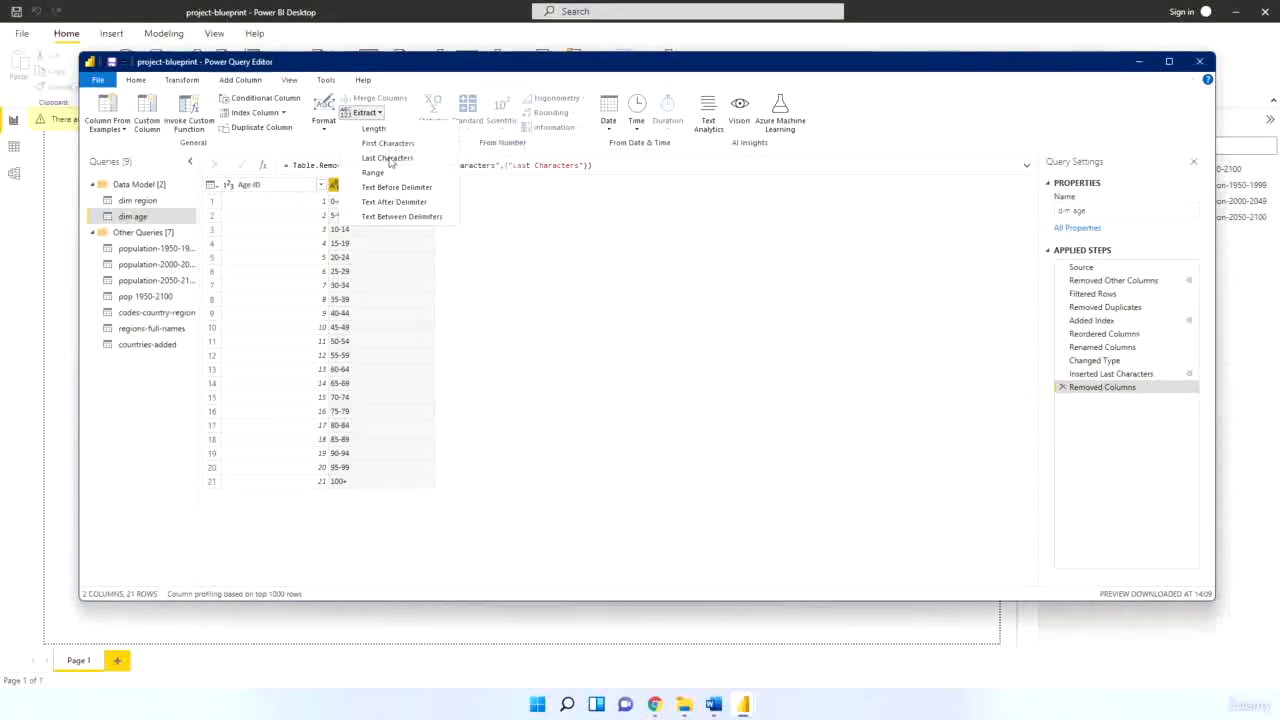
left_click(386, 159)
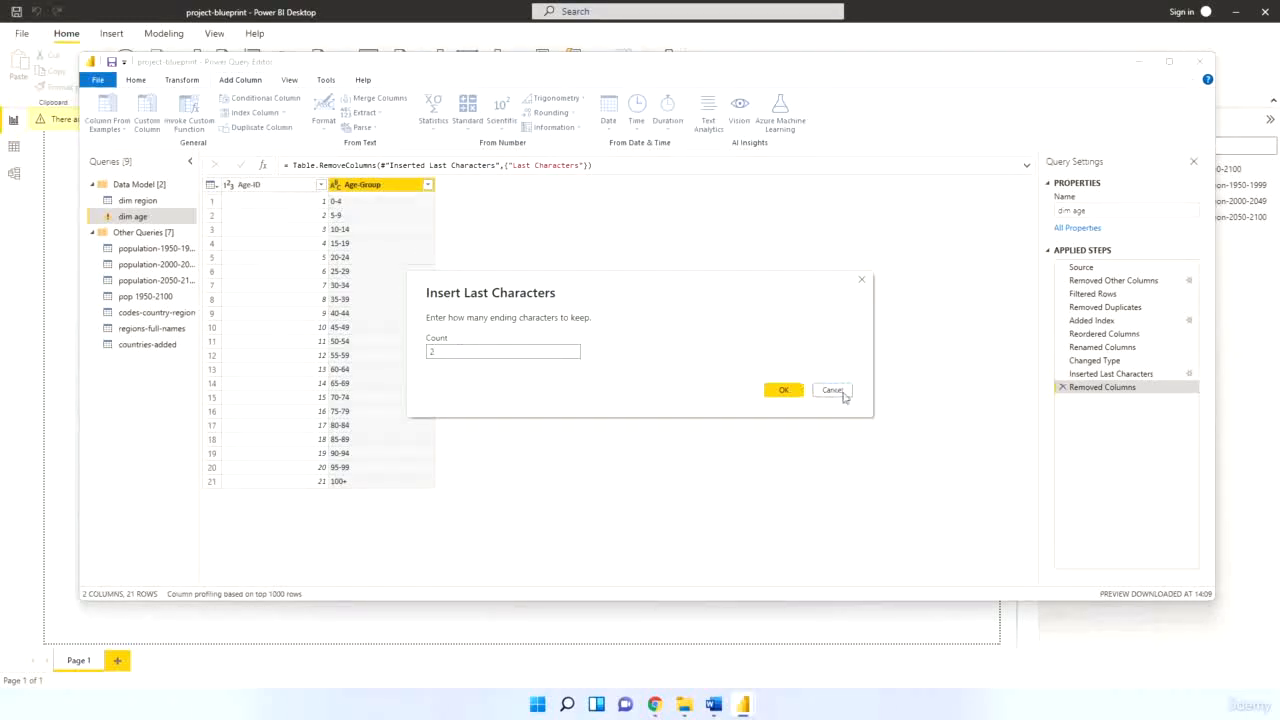
left_click(783, 389)
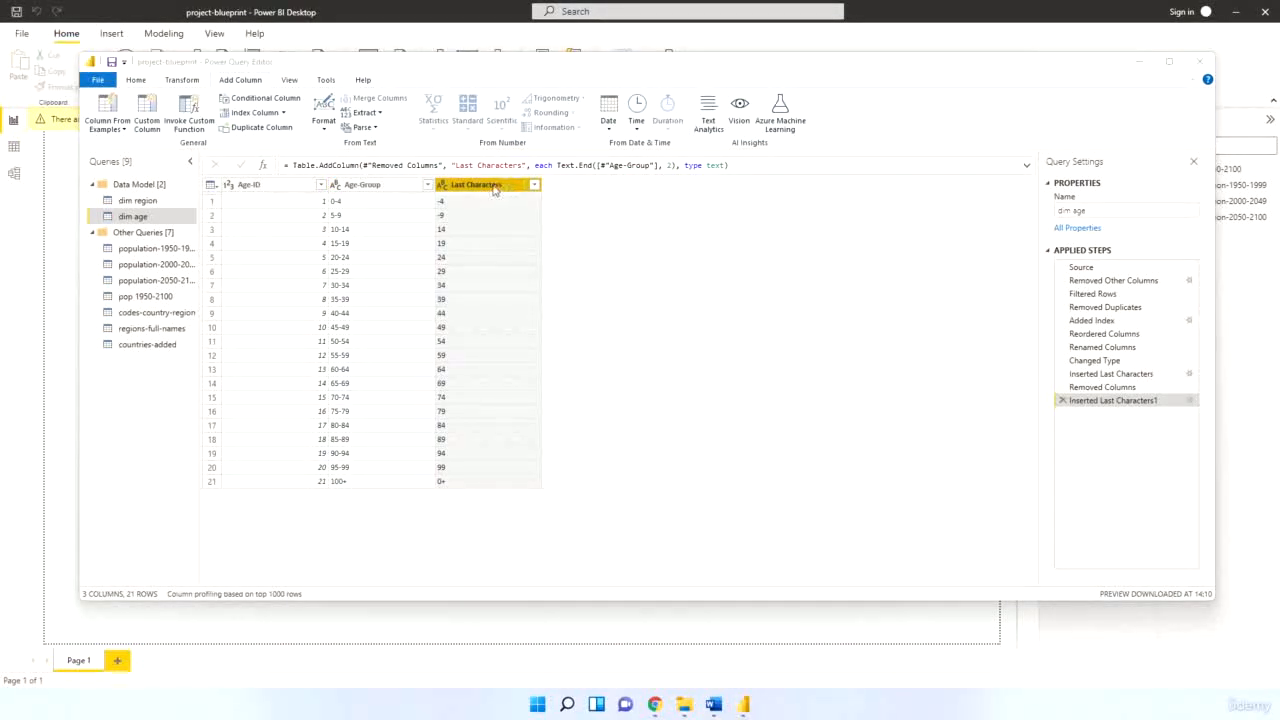
double_click(493, 186)
type("A")
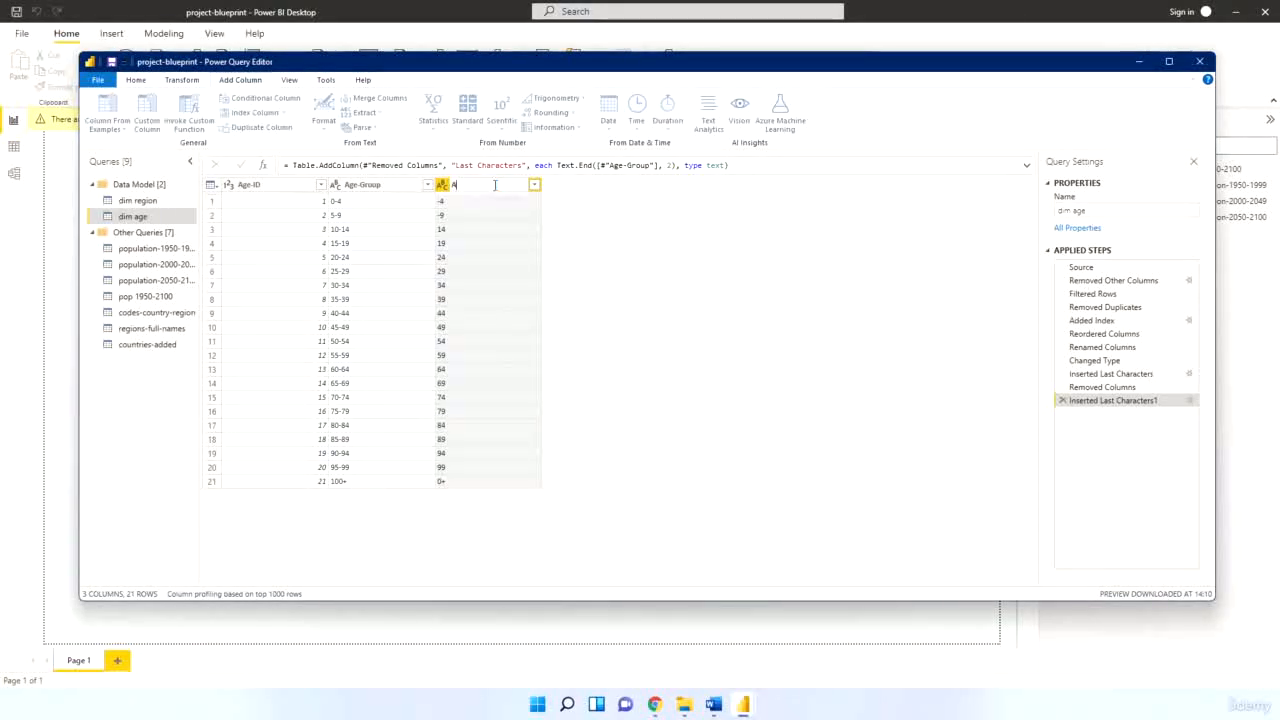
type("ge-Group-MAx")
key("Return")
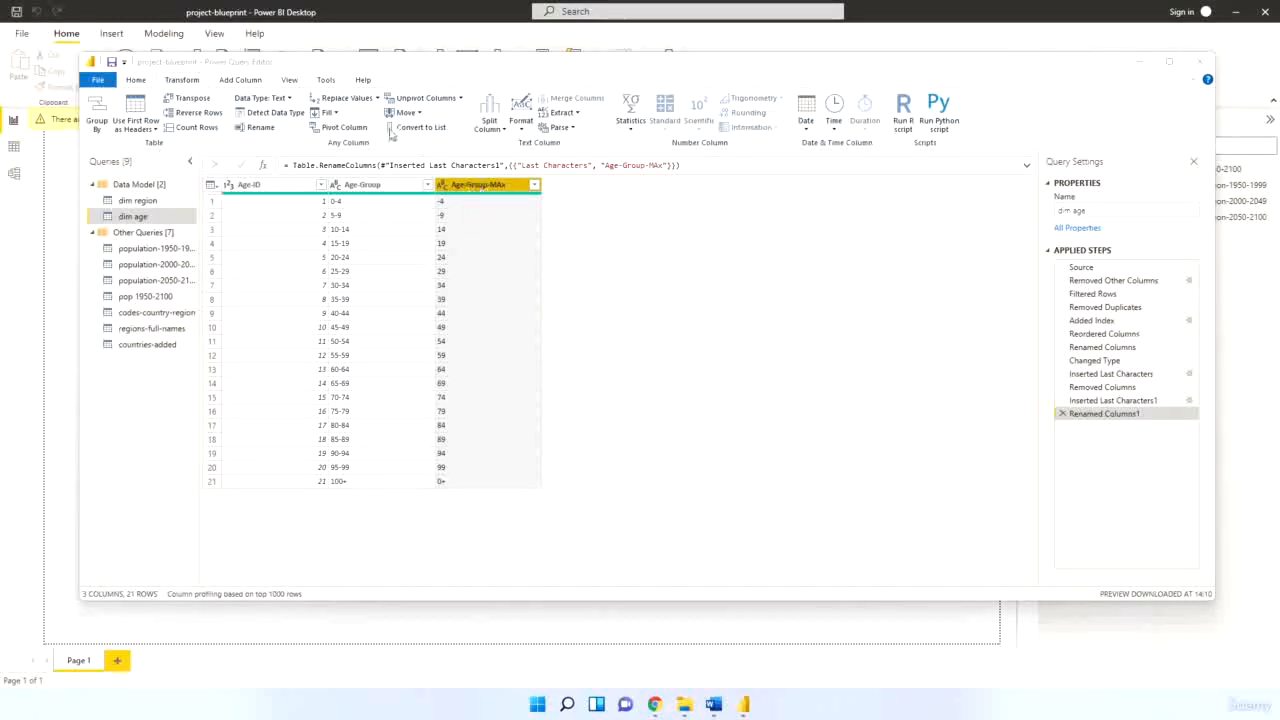
Replace the hyphen "-" with a space in the Age-Group-MAx column
left_click(366, 102)
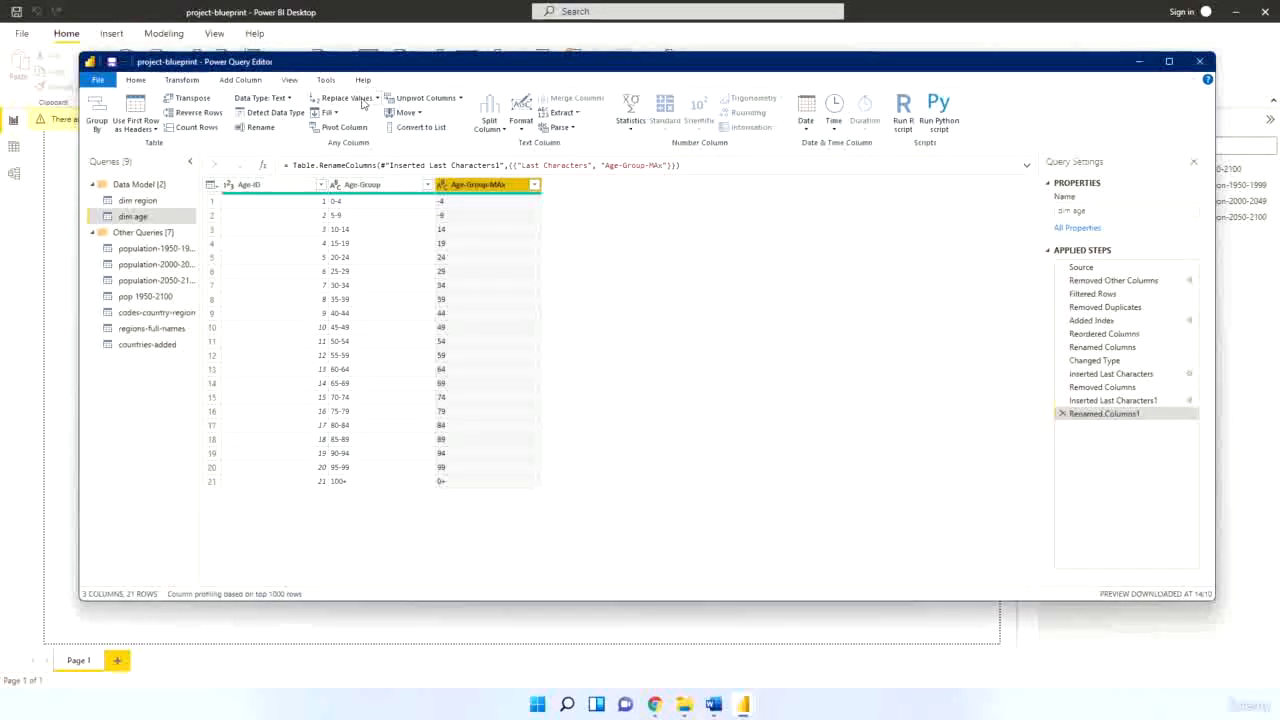
left_click(356, 101)
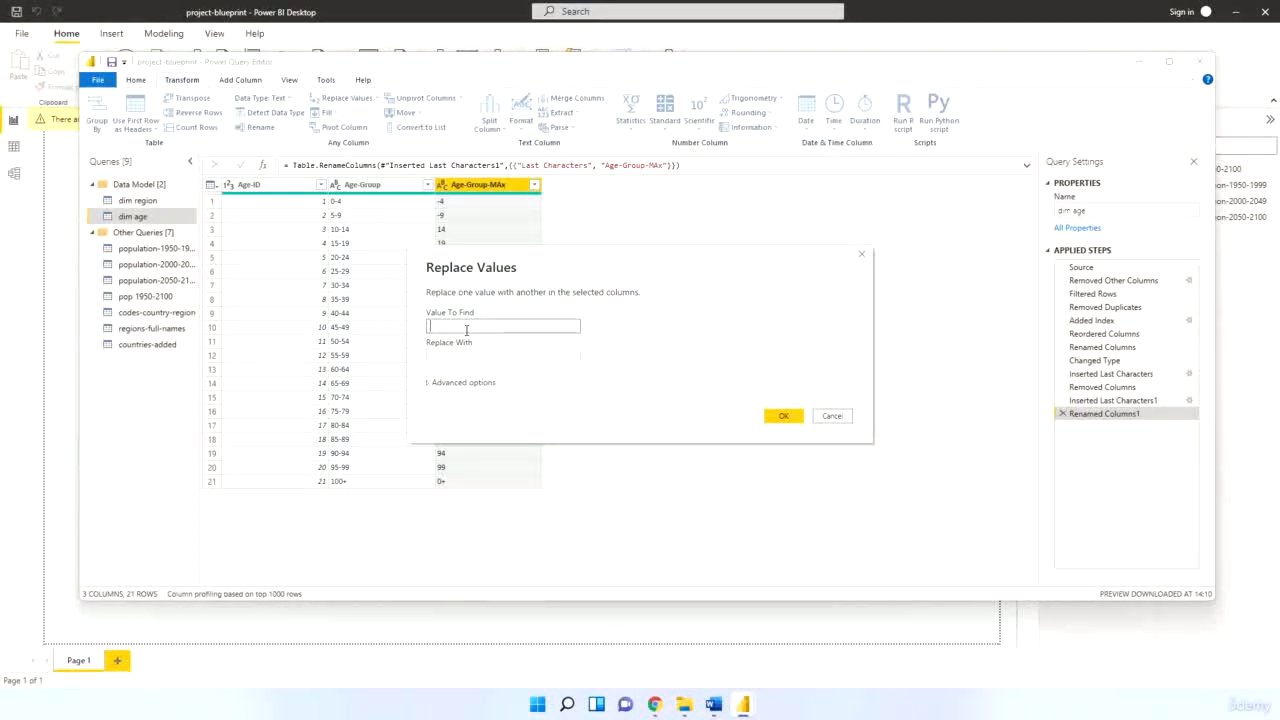
left_click(470, 356)
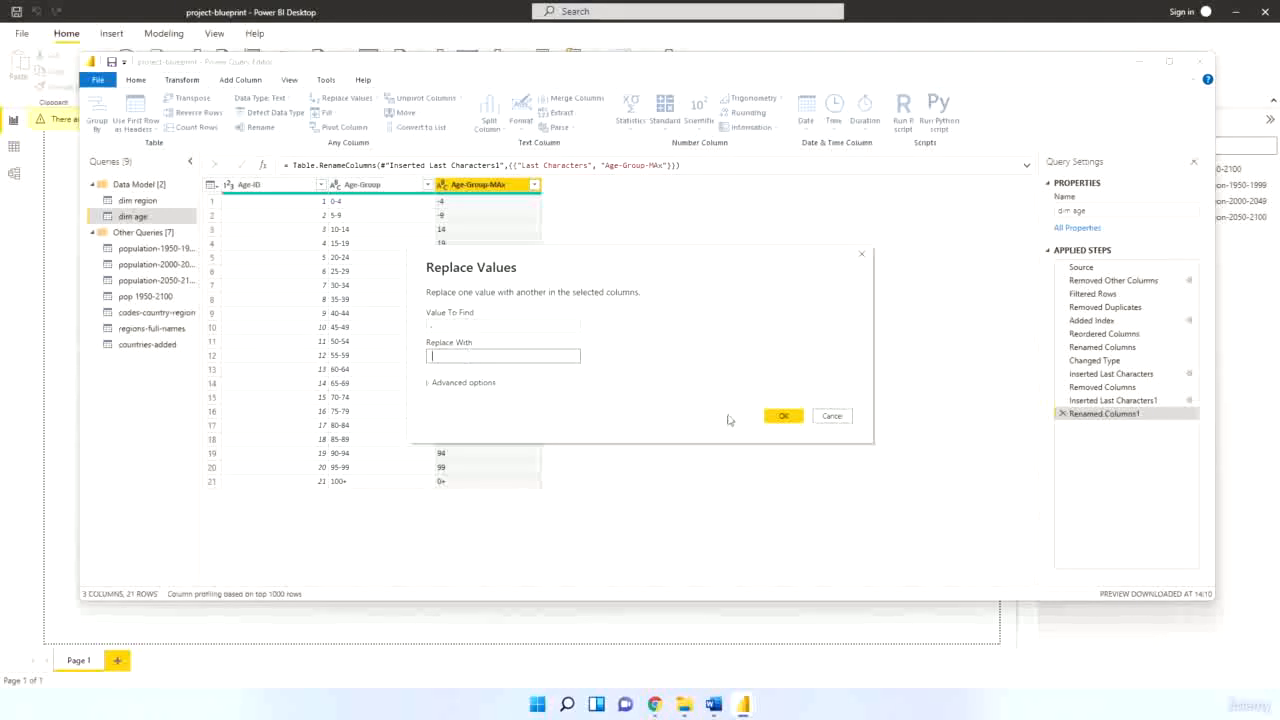
left_click(783, 415)
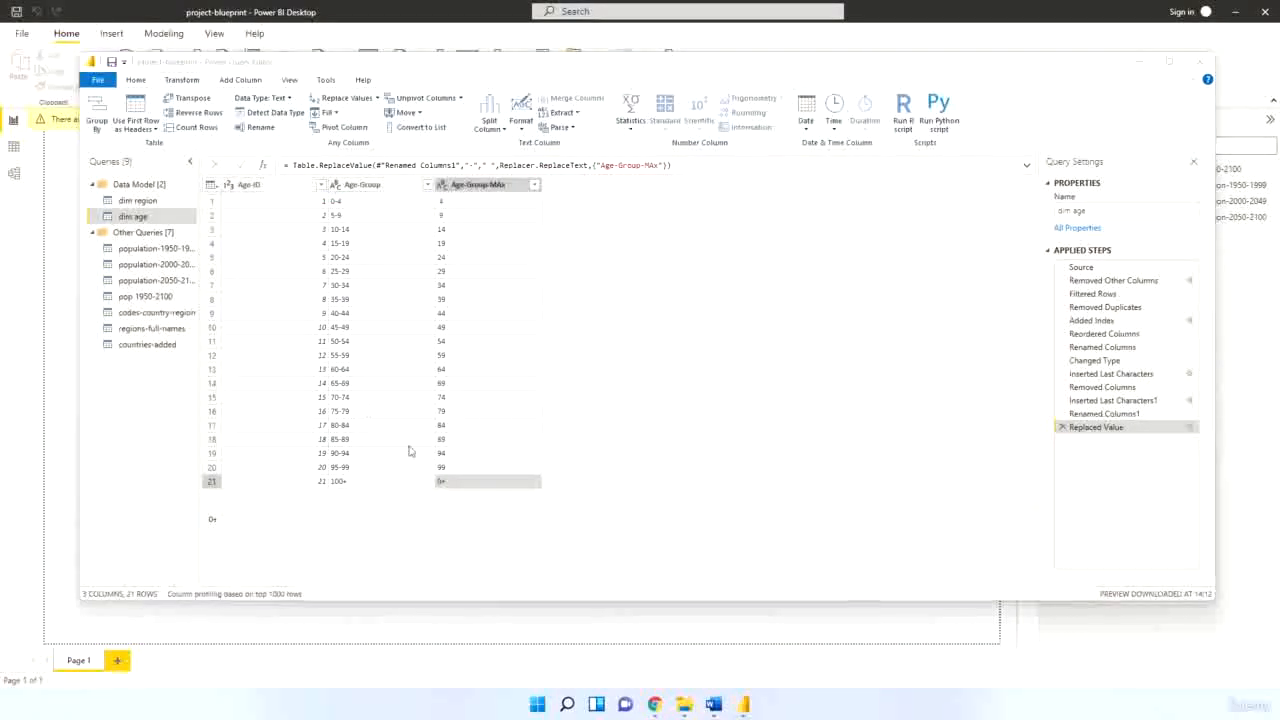
Replace the value 0+ with 100 in Age-Group-MAx and set the column's data type to Whole Number
right_click(443, 484)
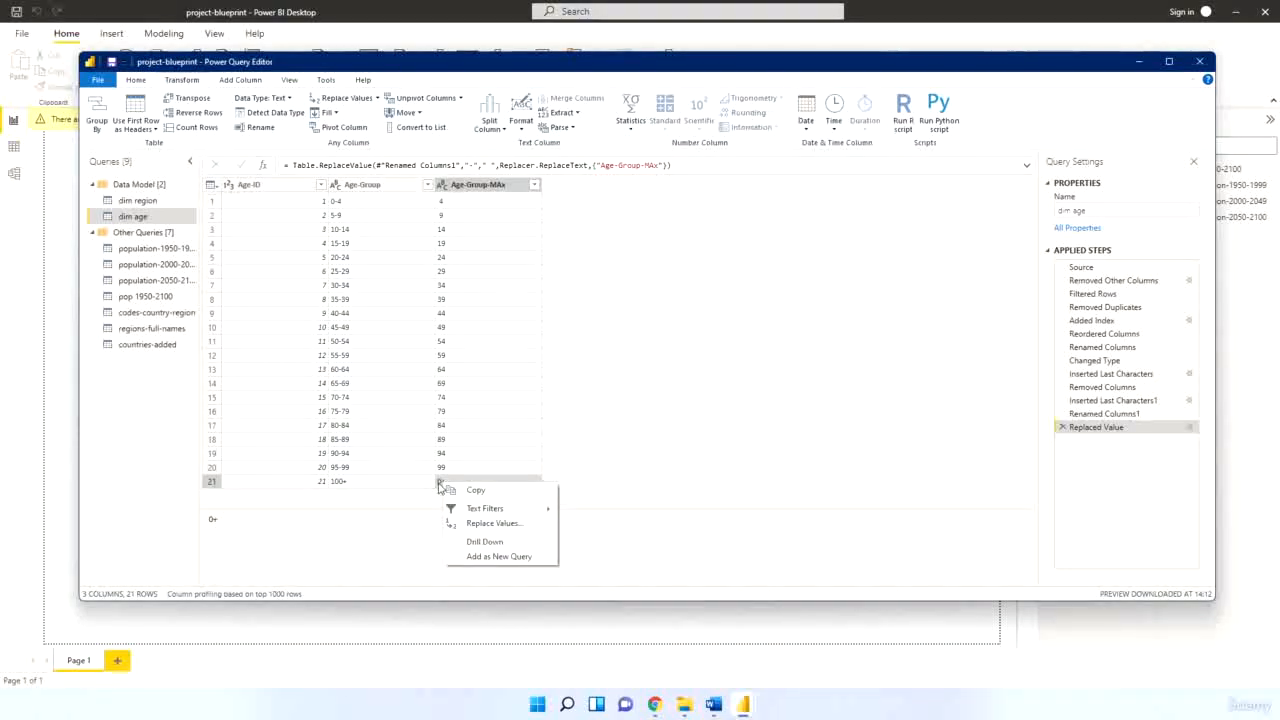
left_click(478, 523)
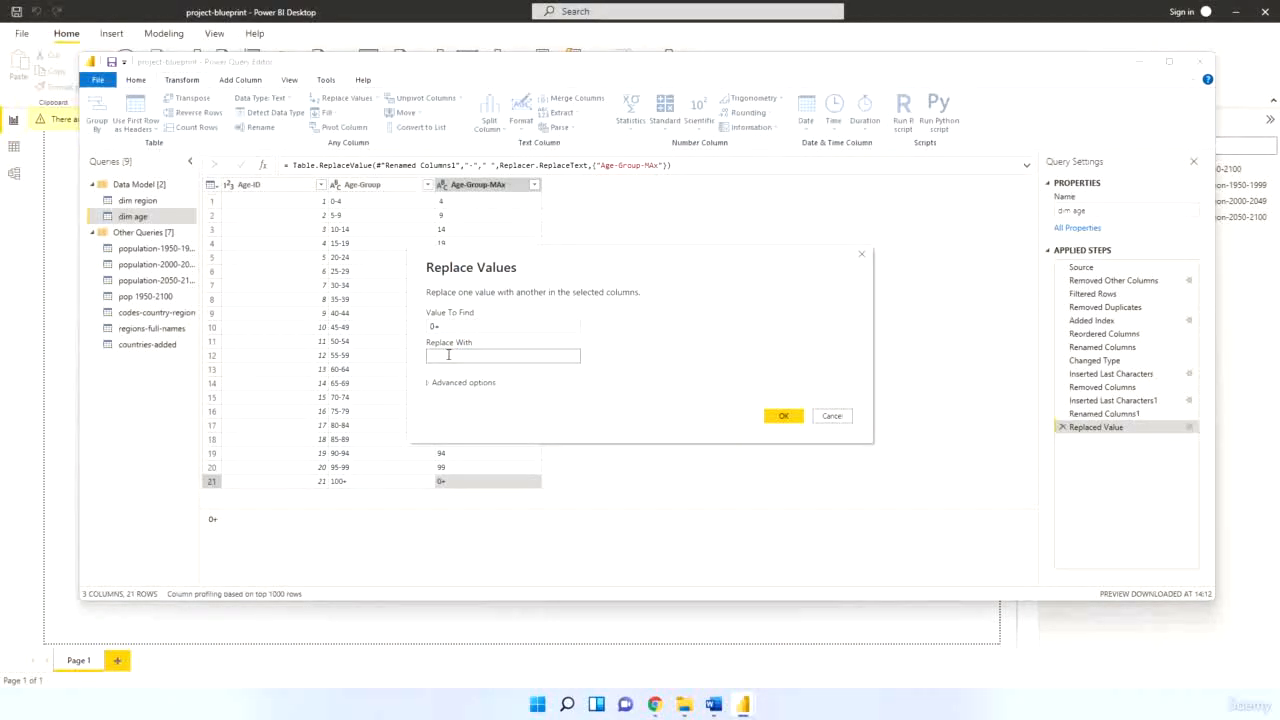
left_click(782, 415)
left_click(778, 418)
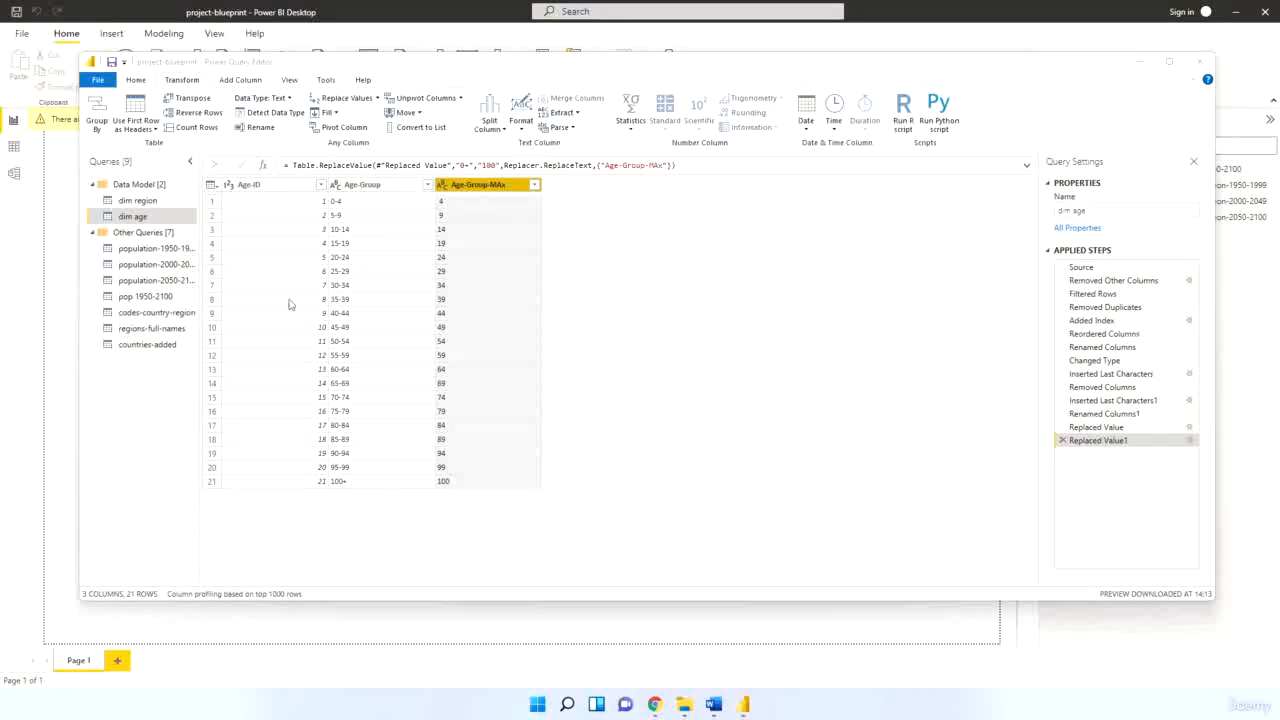
left_click(442, 185)
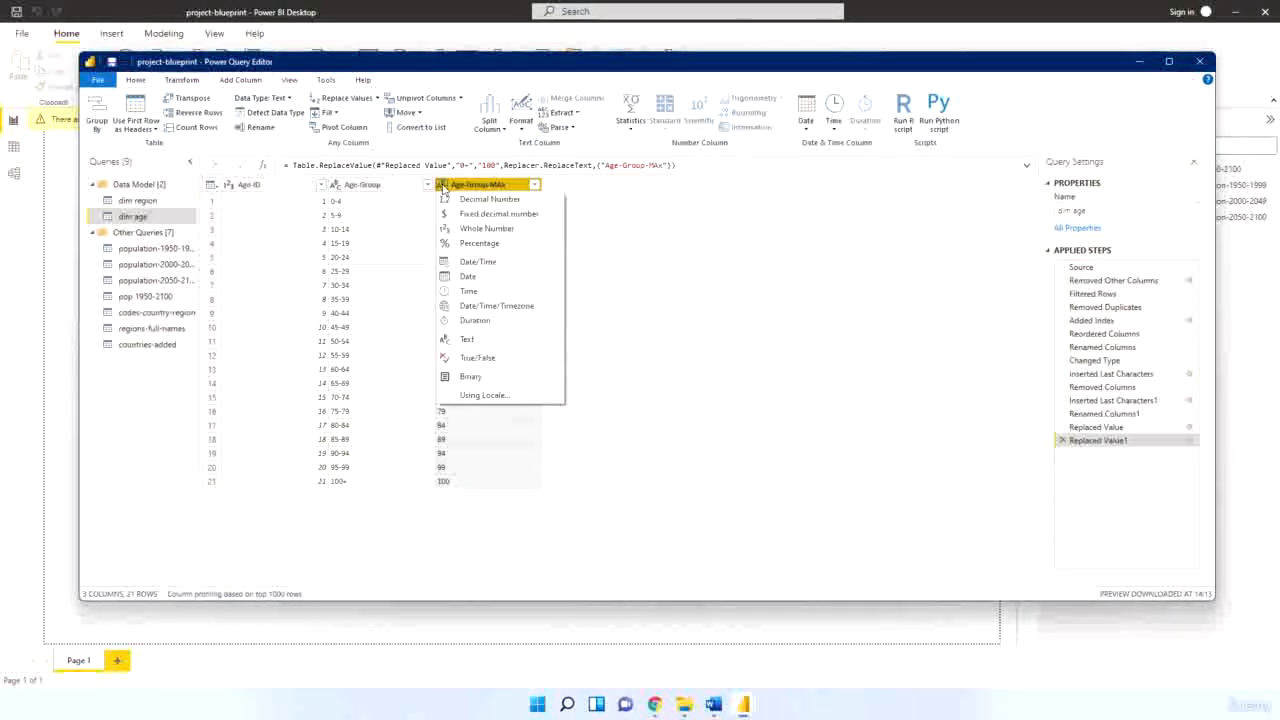
left_click(476, 213)
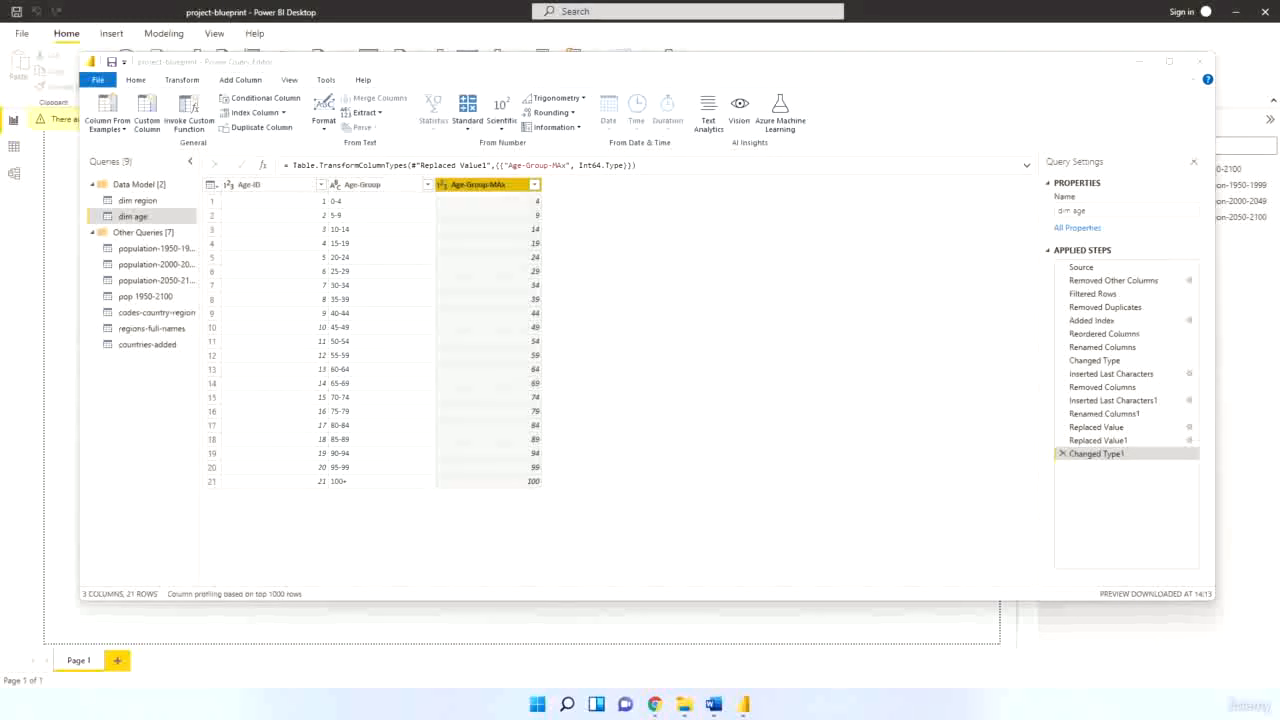
Start a conditional column named Age-Category and base its first clause on Age-Group-MAx
left_click(272, 100)
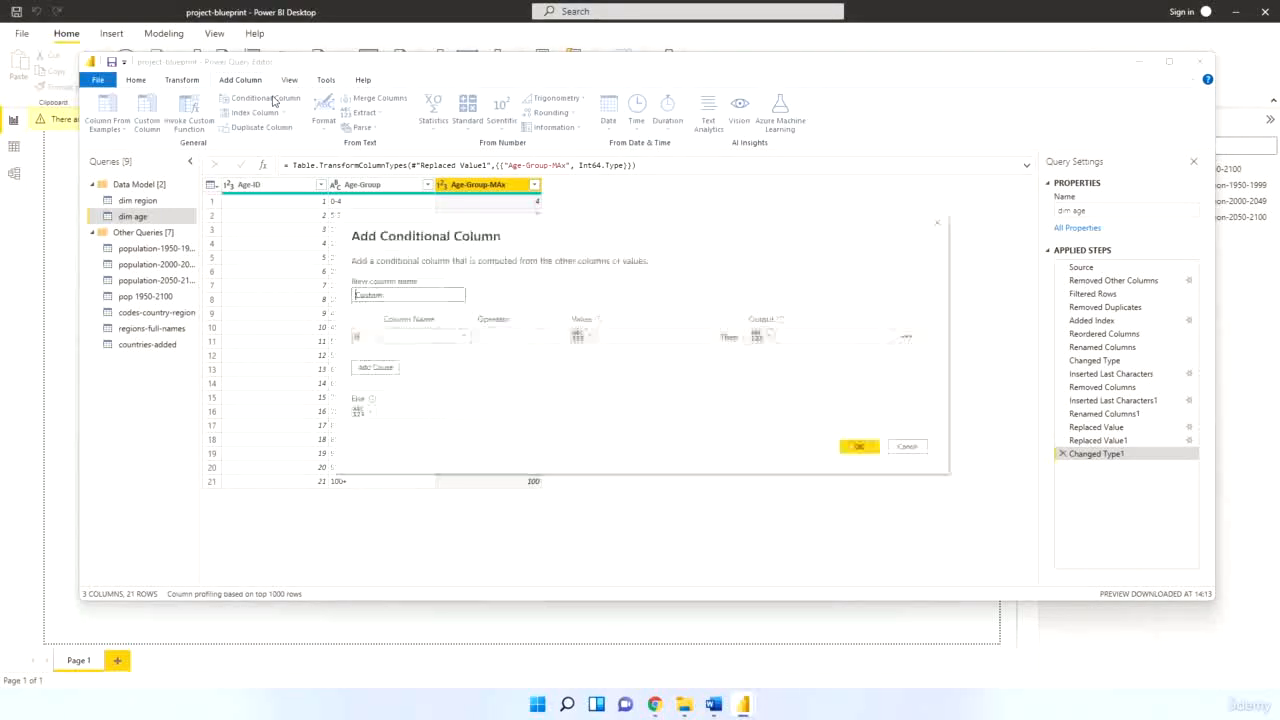
double_click(391, 292)
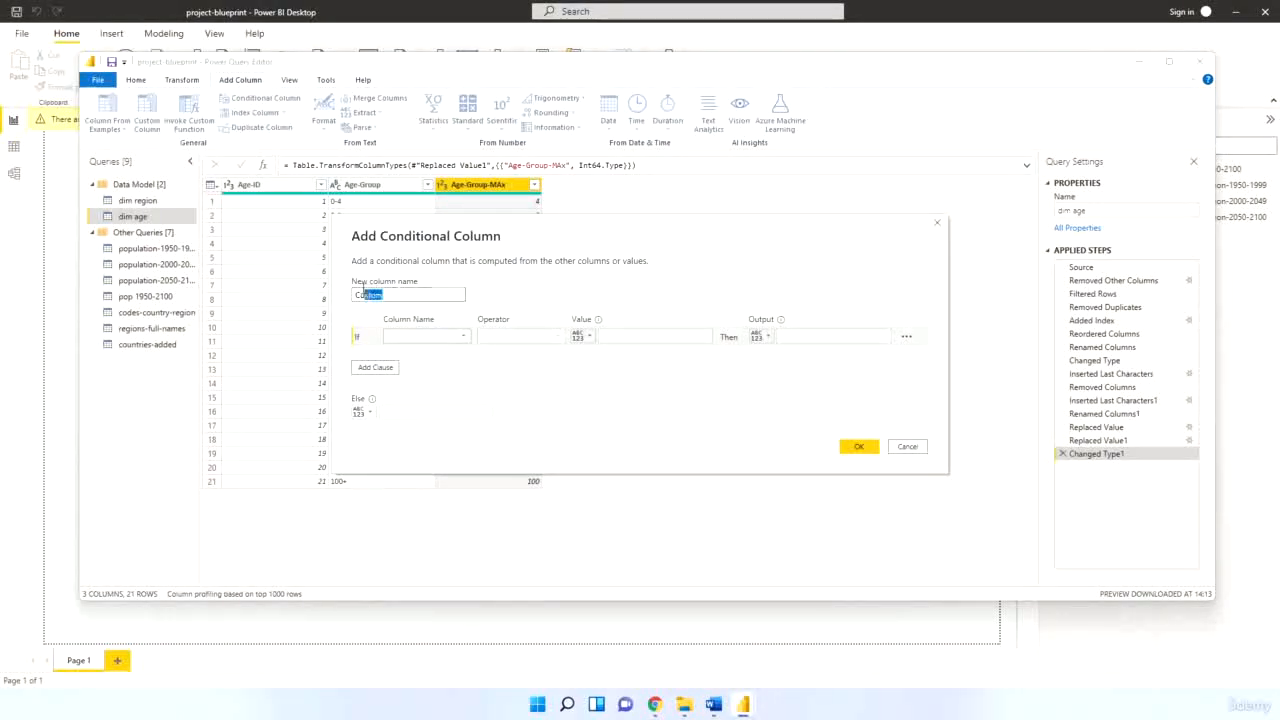
type("Age-Category")
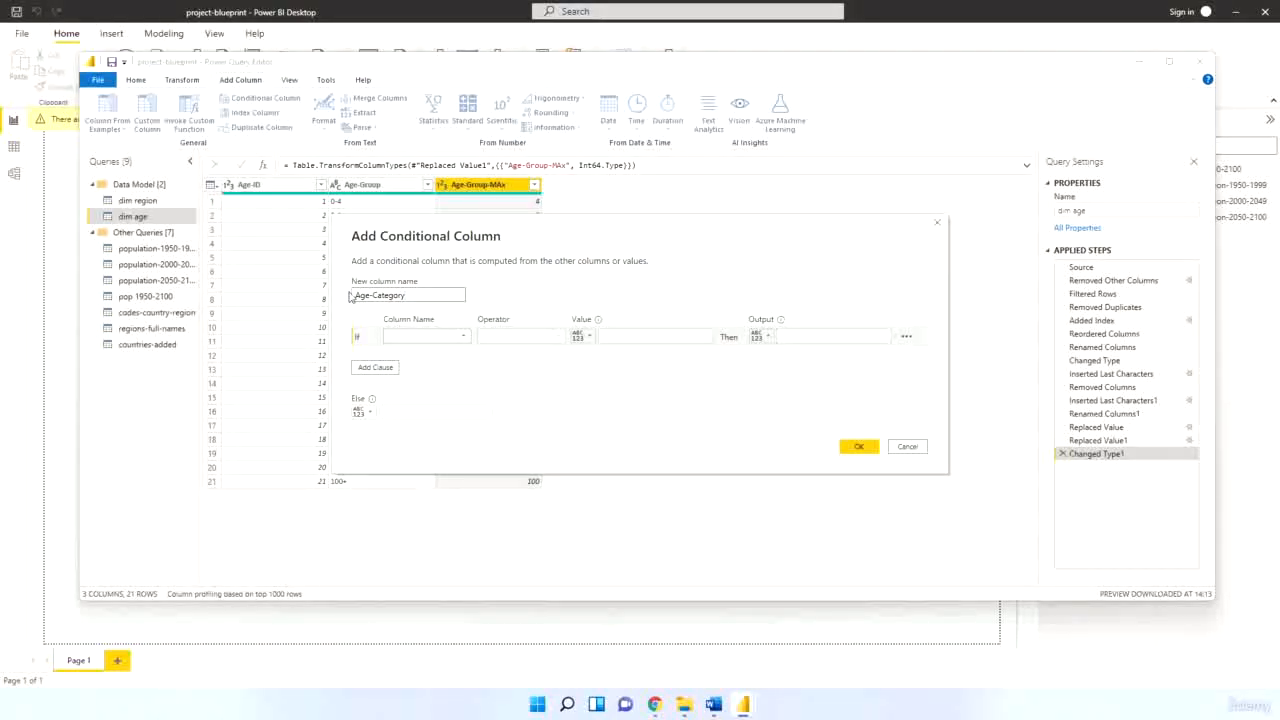
left_click(467, 340)
left_click(437, 377)
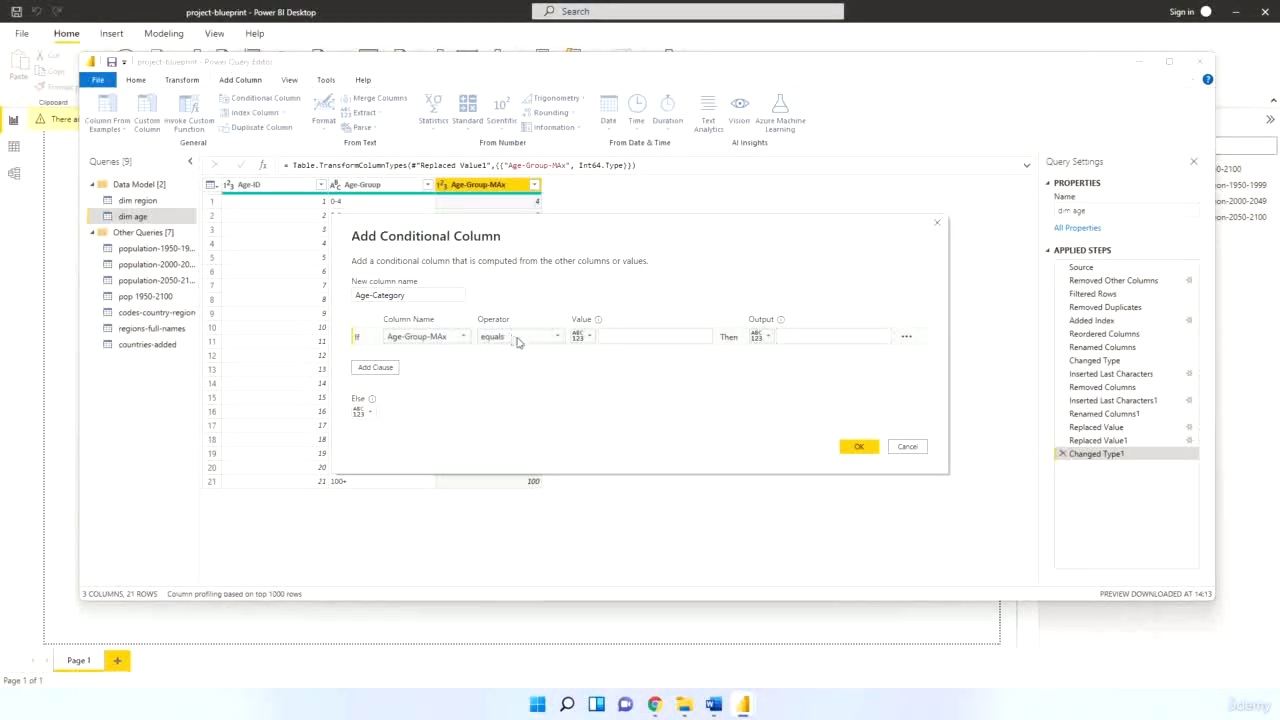
Define the first clause as is greater than or equal to 4 with the output Baby
left_click(517, 341)
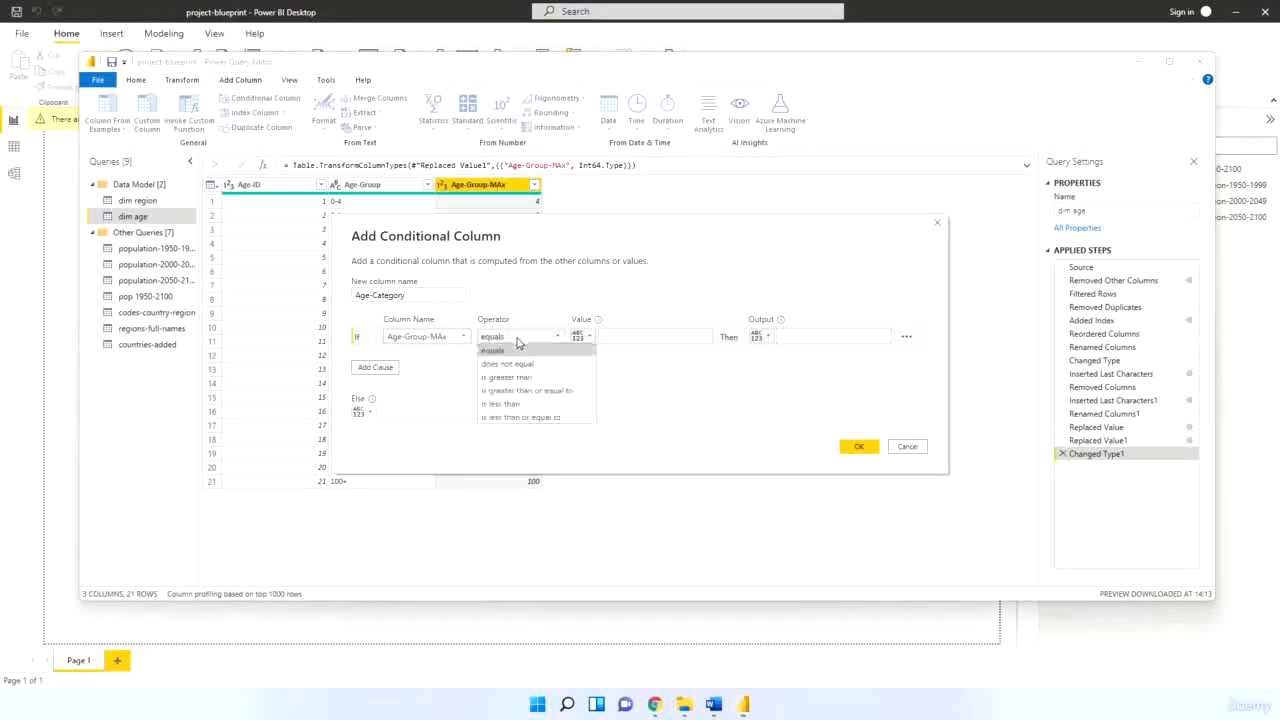
left_click(525, 391)
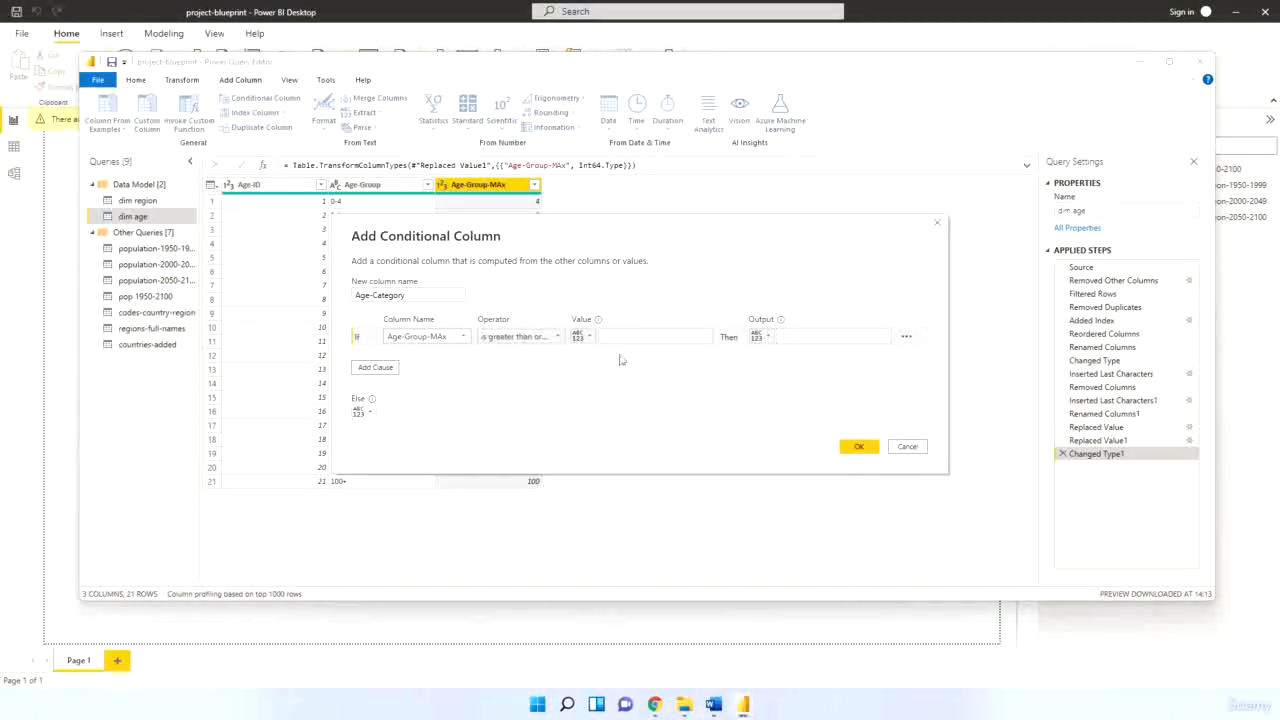
left_click(620, 340)
left_click(812, 337)
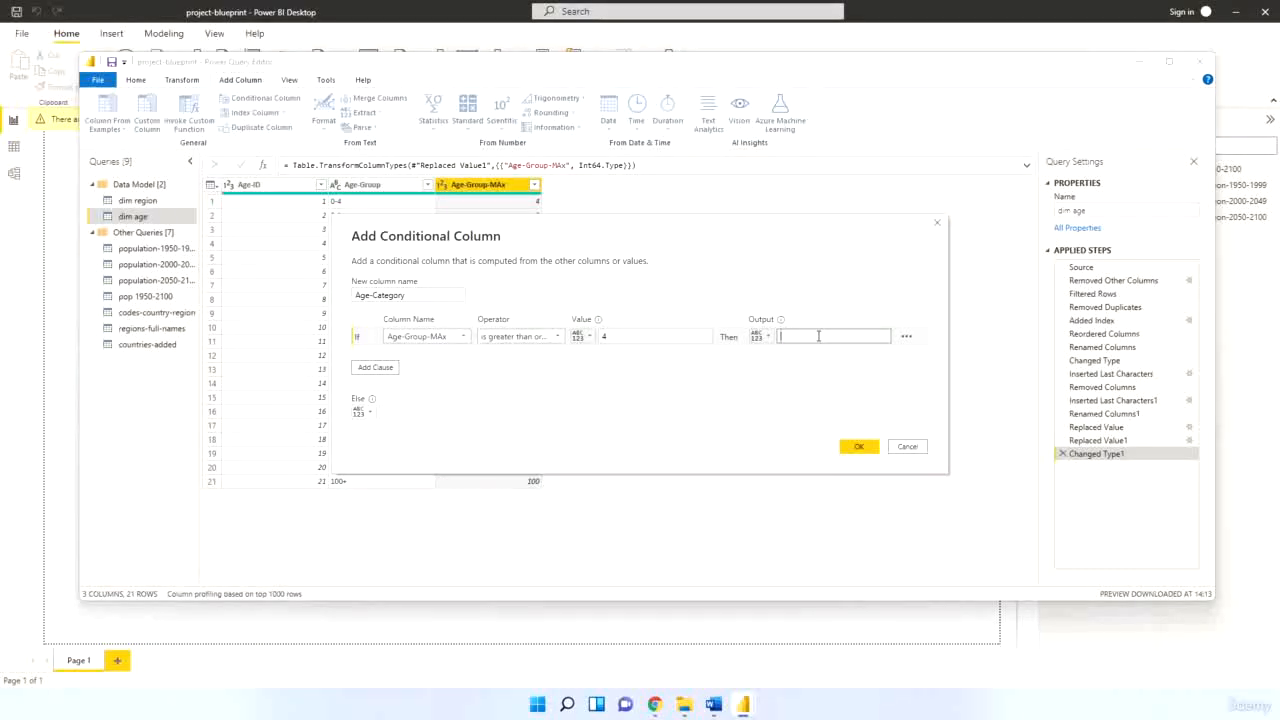
type("Betw")
key("BackSpace")
key("BackSpace")
key("BackSpace")
type("aby")
Add an else-if clause for Age-Group-MAx is greater than or equal to 14 with the output Child
left_click(389, 370)
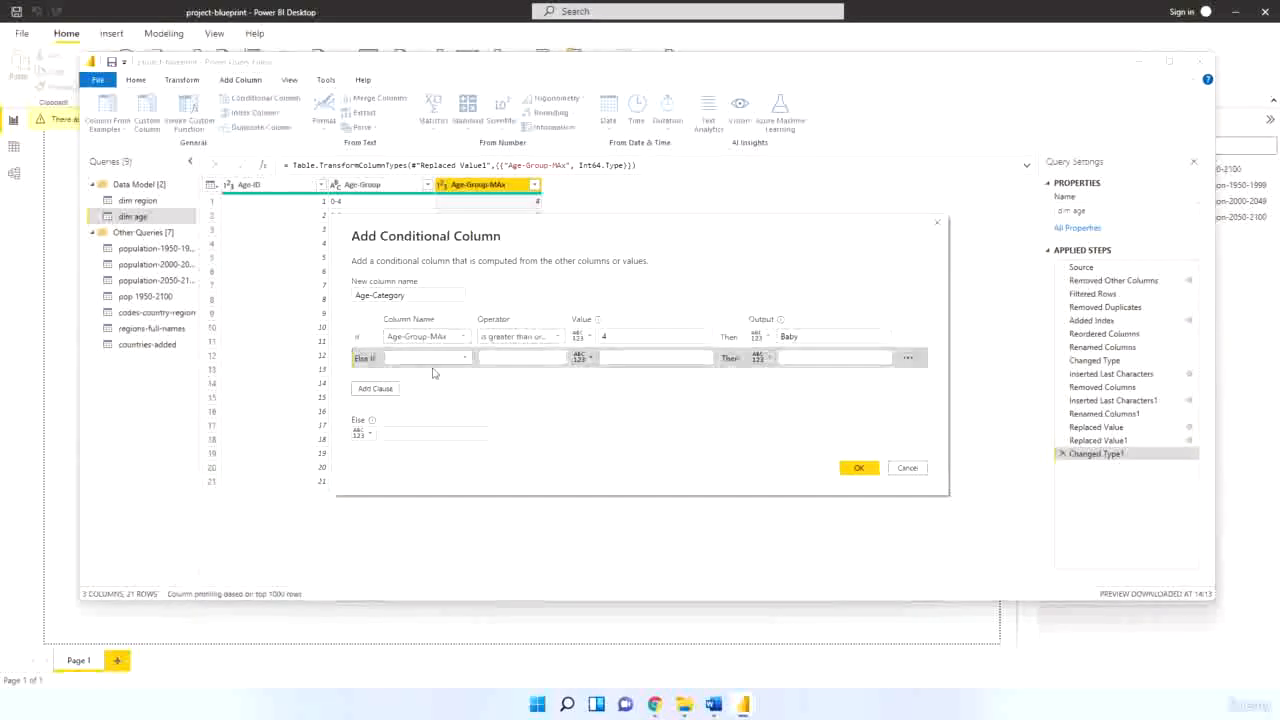
left_click(450, 358)
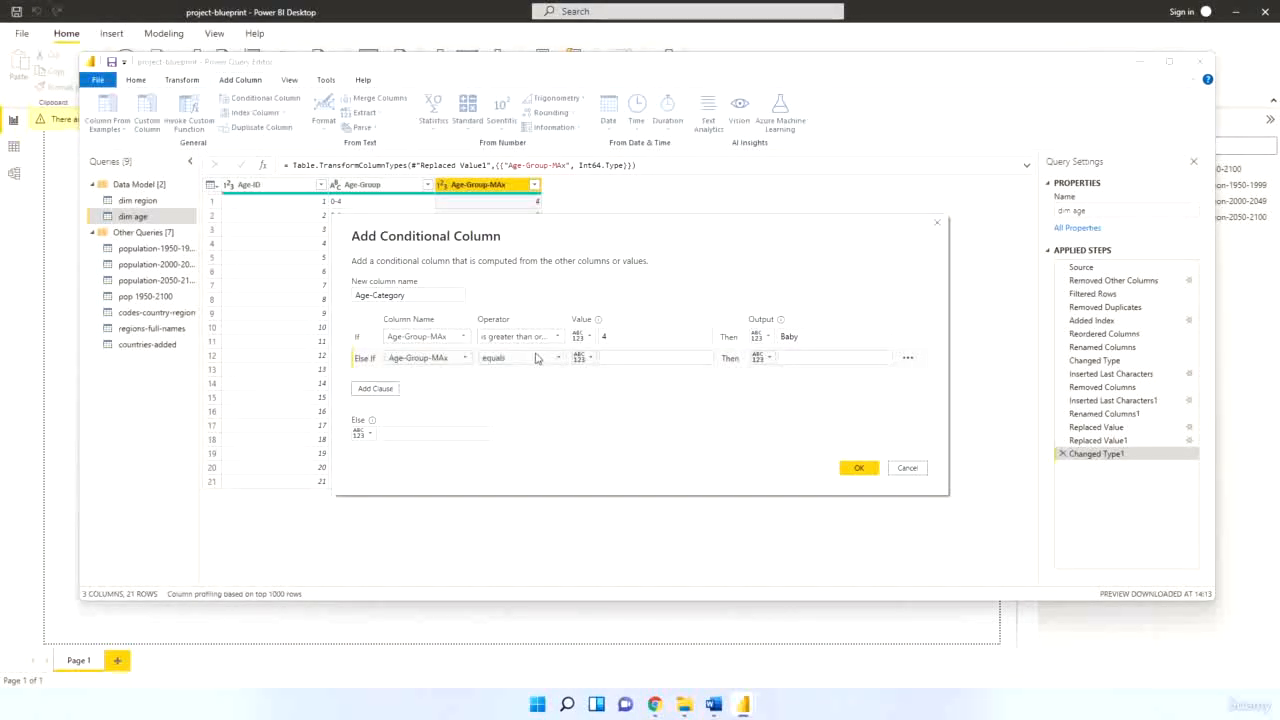
left_click(549, 363)
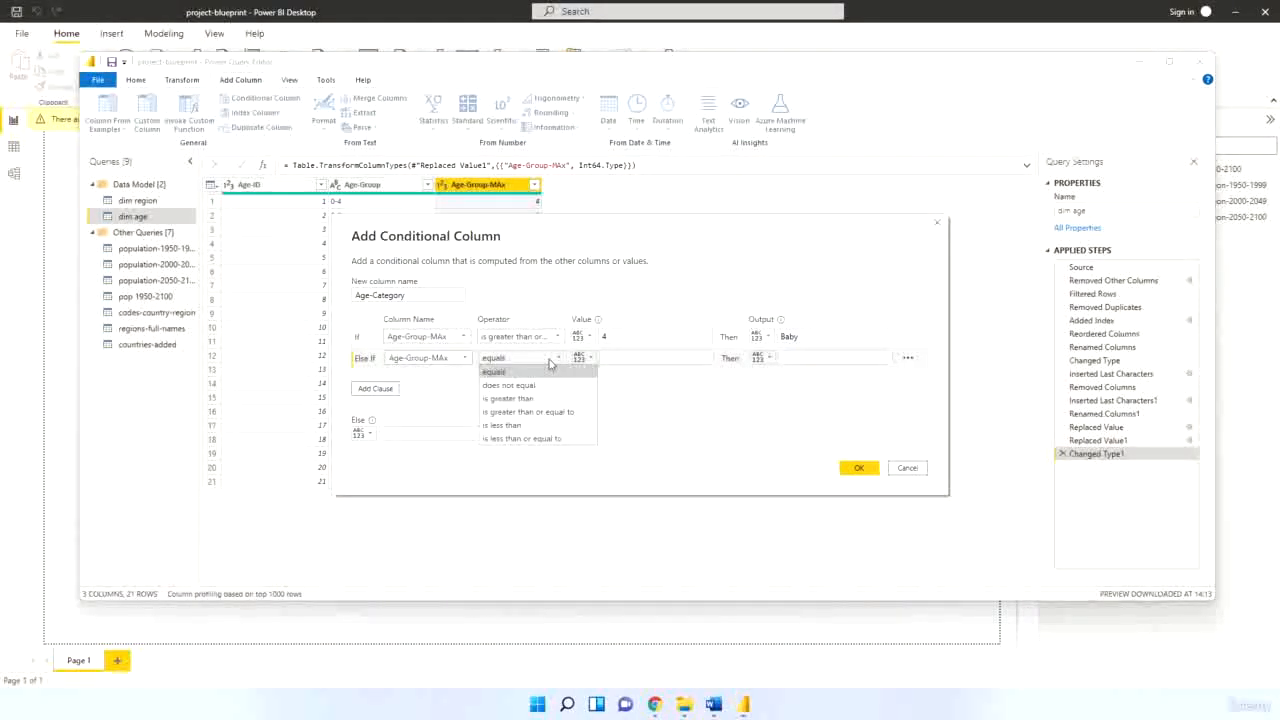
left_click(535, 418)
left_click(617, 357)
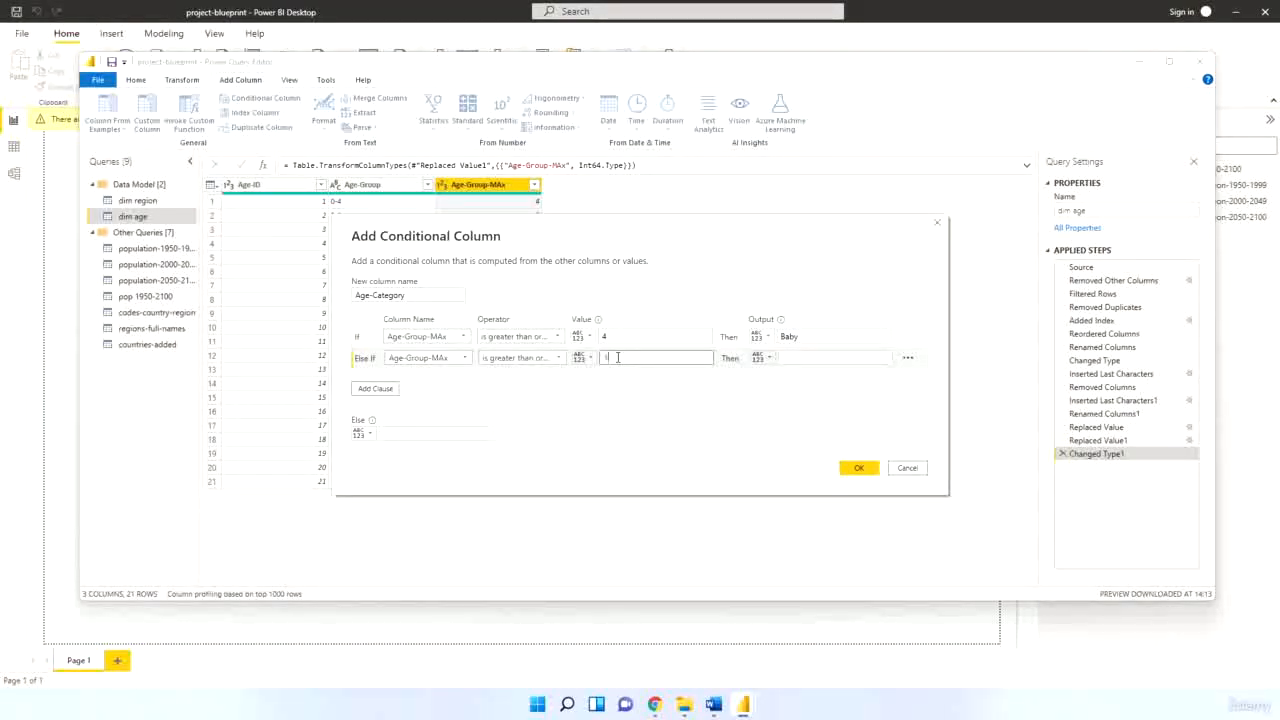
left_click(787, 355)
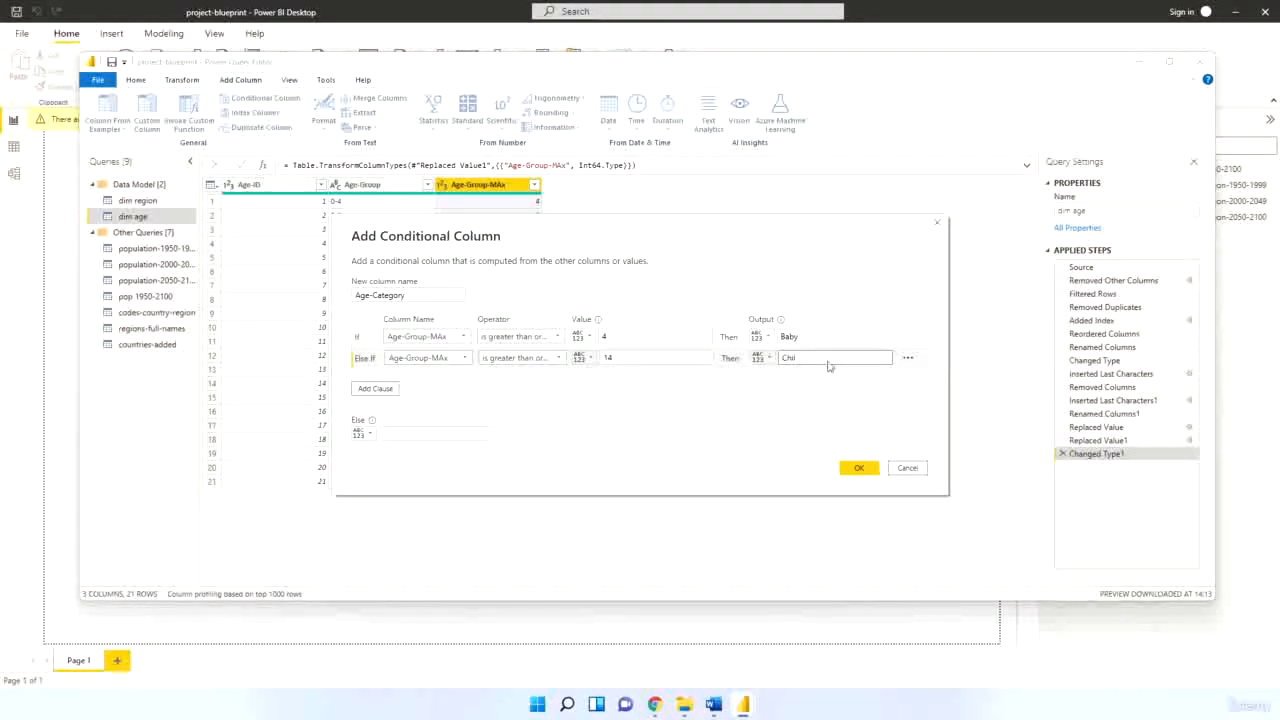
Add a third clause to the conditional column based on Age-Group-MAx
left_click(386, 392)
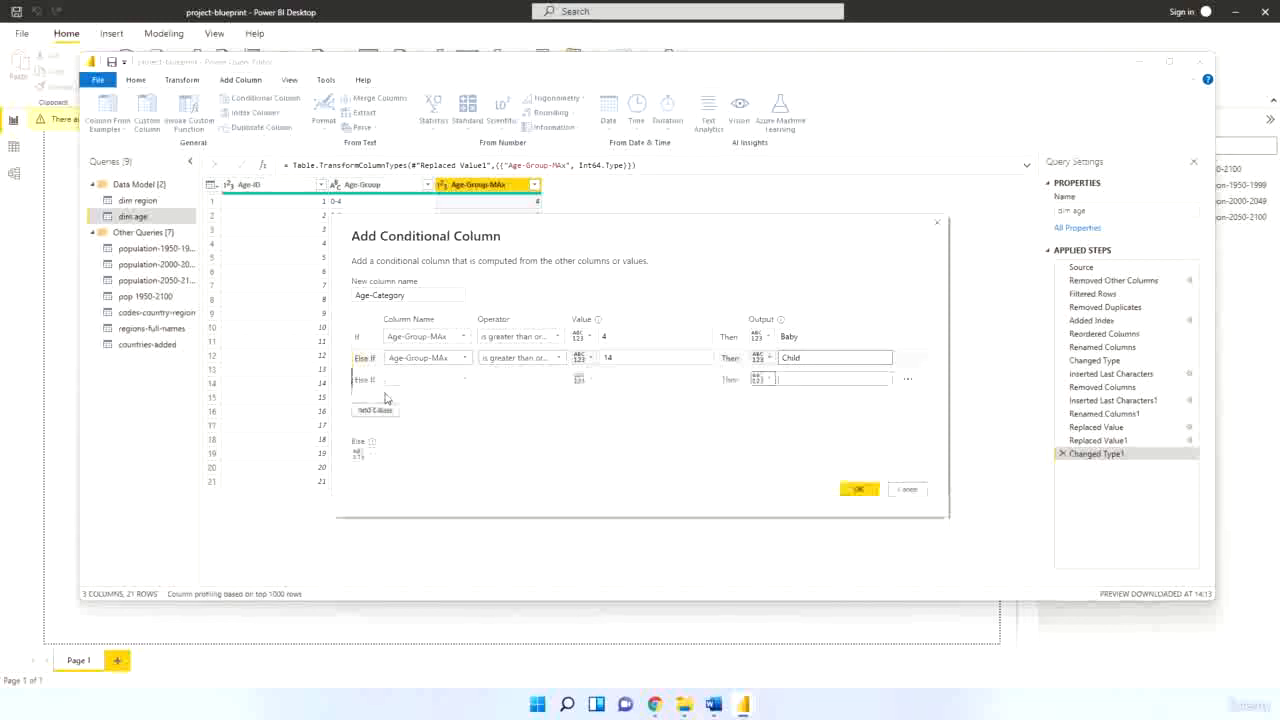
left_click(460, 379)
left_click(441, 420)
left_click(538, 379)
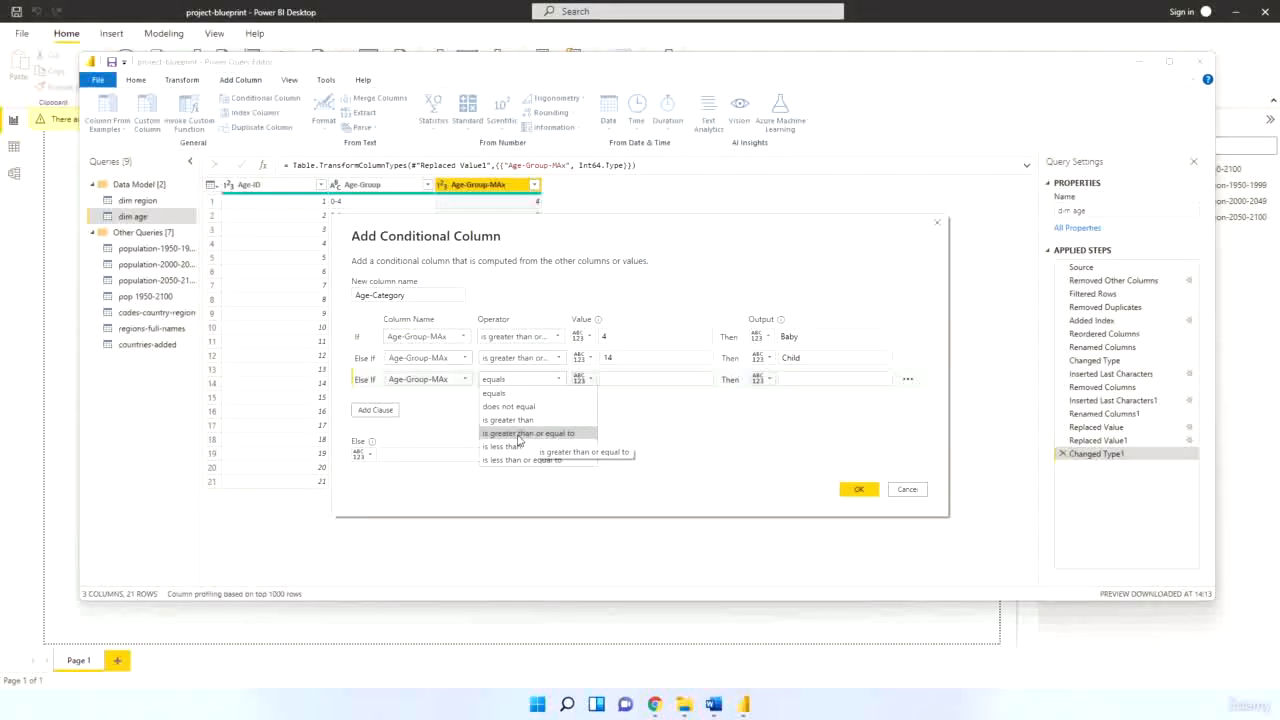
Change the operator of the Baby and Child clauses to is less than or equal to
left_click(522, 336)
left_click(522, 336)
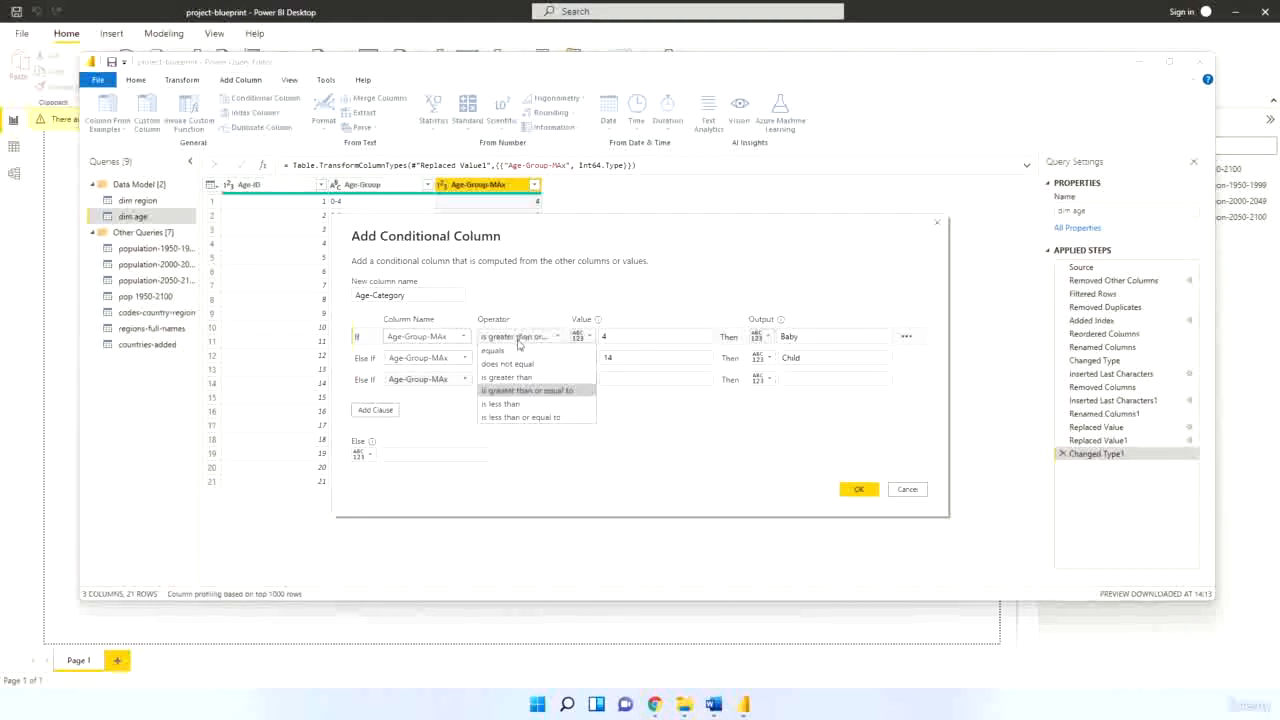
left_click(509, 420)
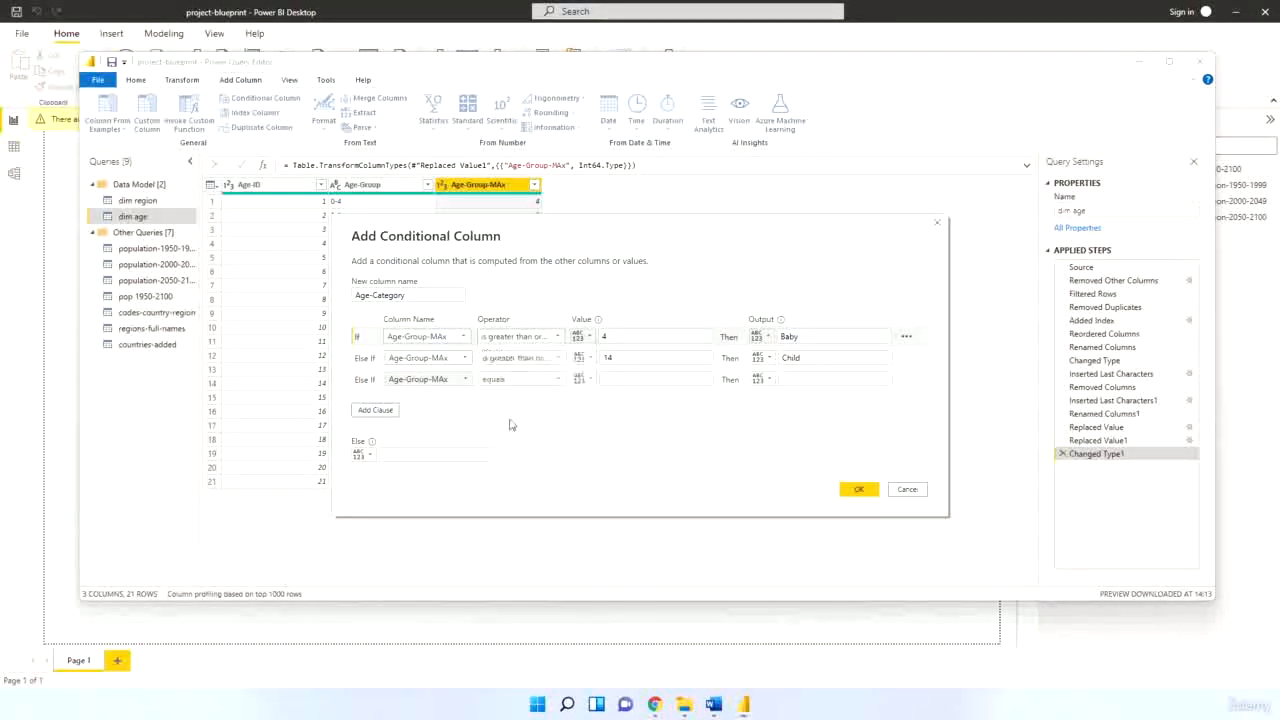
left_click(518, 358)
left_click(514, 441)
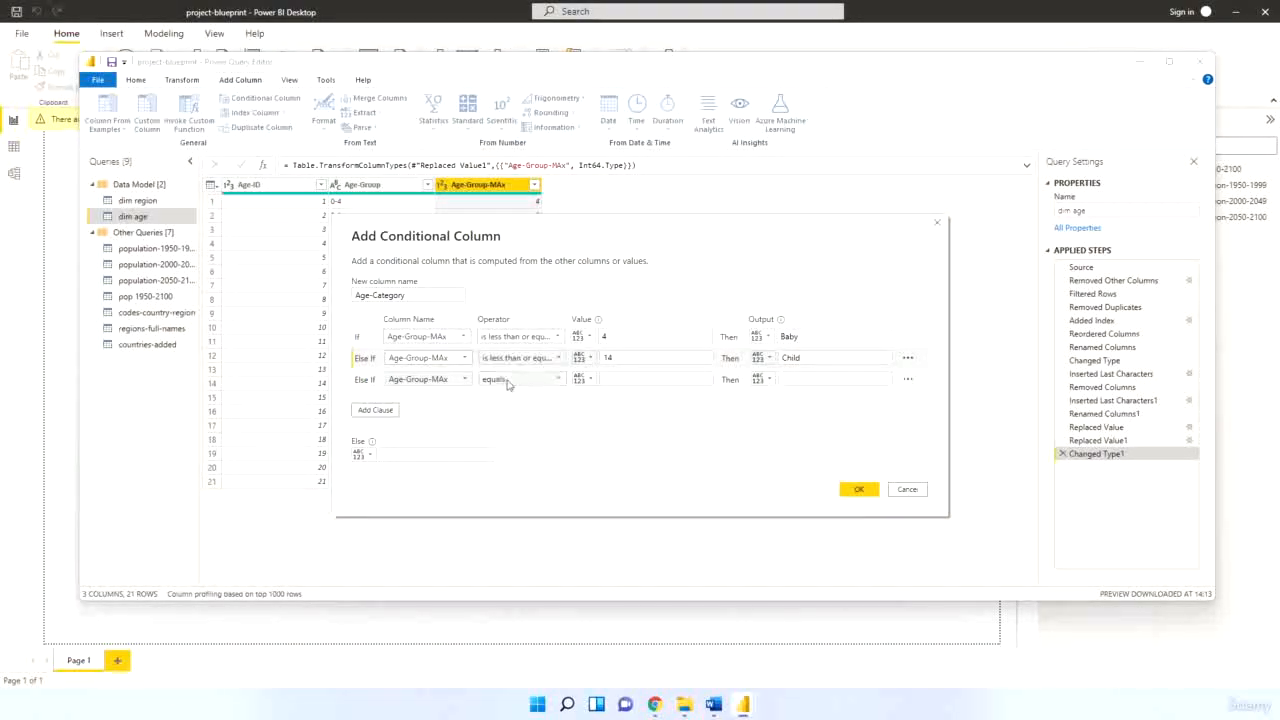
Complete the third clause as is less than or equal to 24 with the output Teenager
left_click(508, 379)
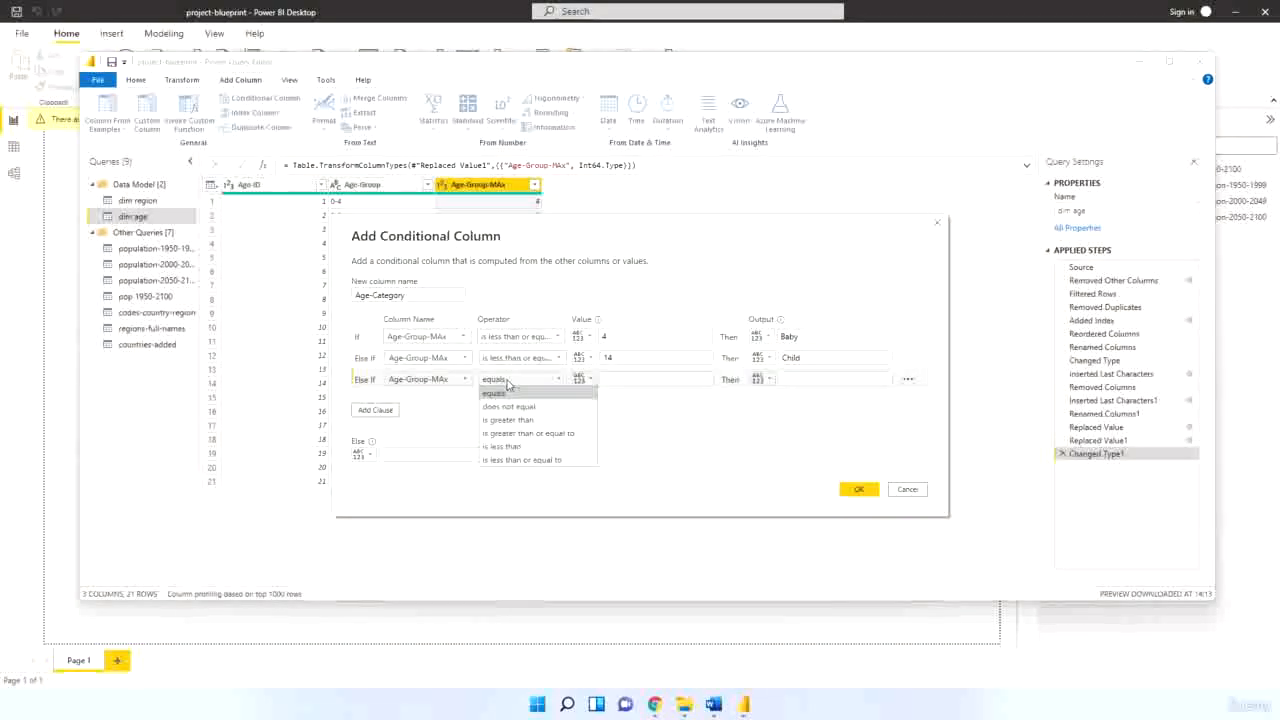
left_click(514, 462)
left_click(619, 379)
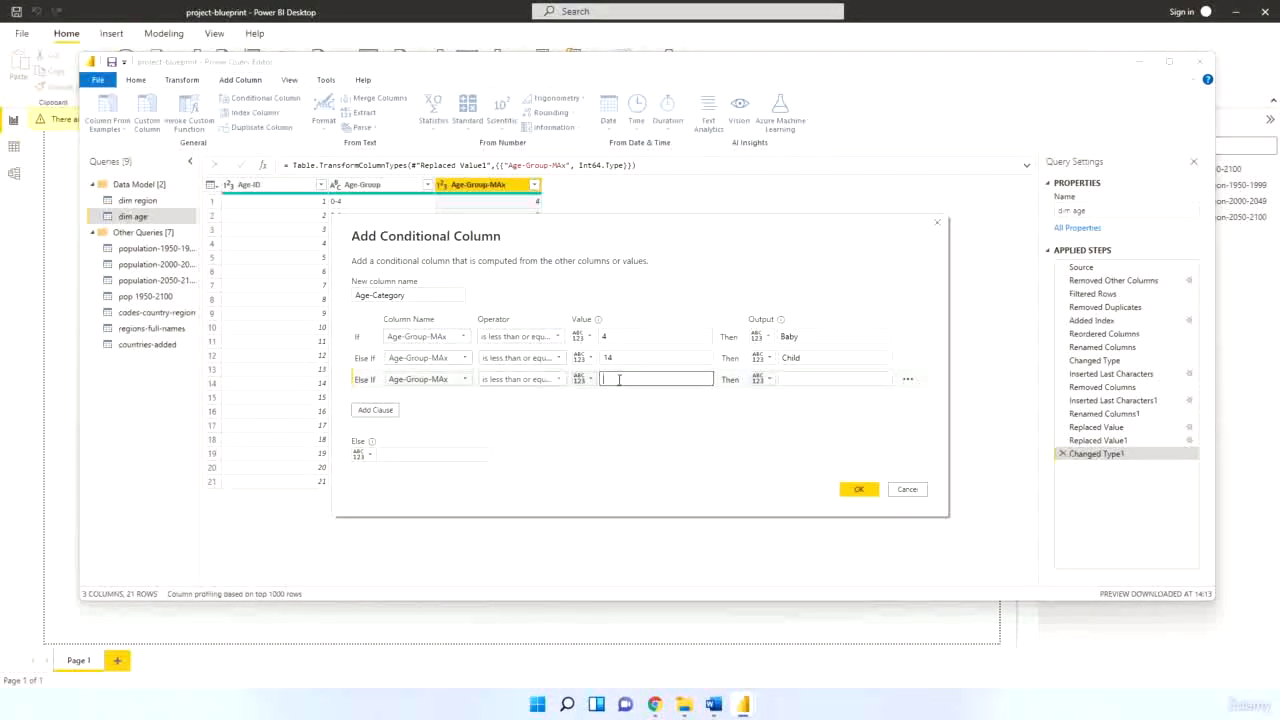
type("24")
left_click(808, 378)
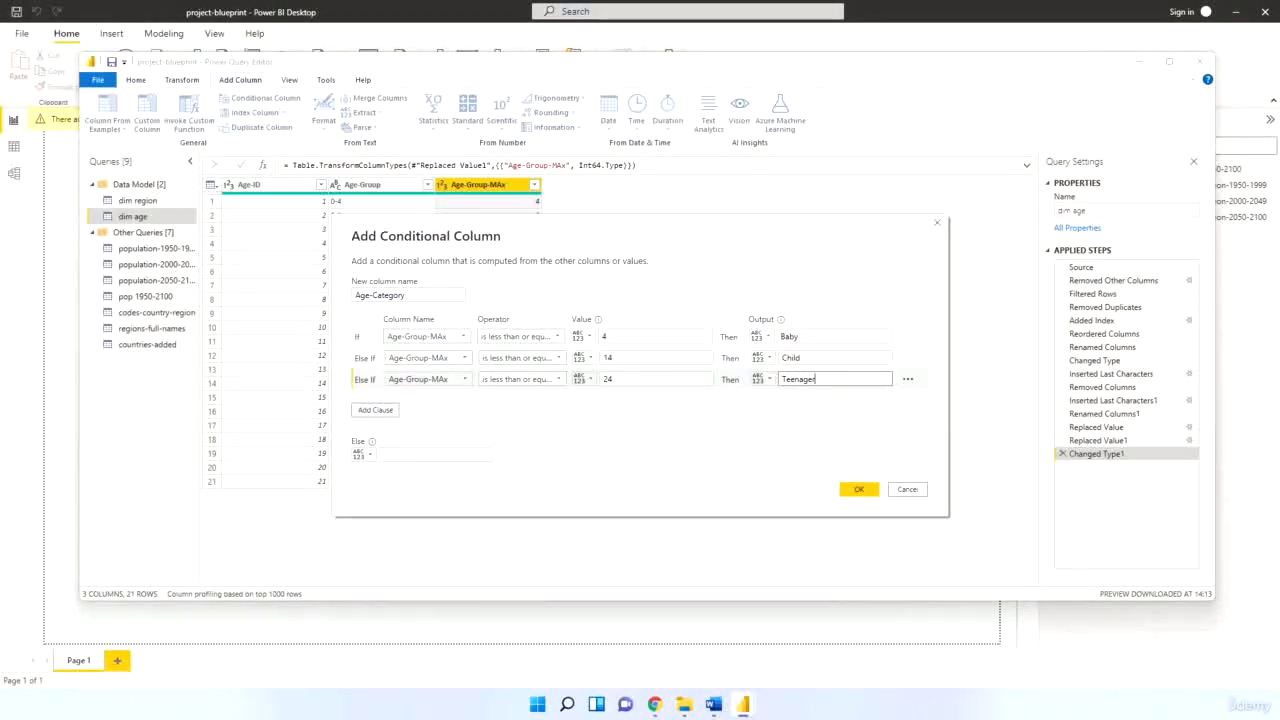
Add an else-if clause for Age-Group-MAx is less than or equal to 34 with the output Adult Young
left_click(376, 410)
left_click(463, 400)
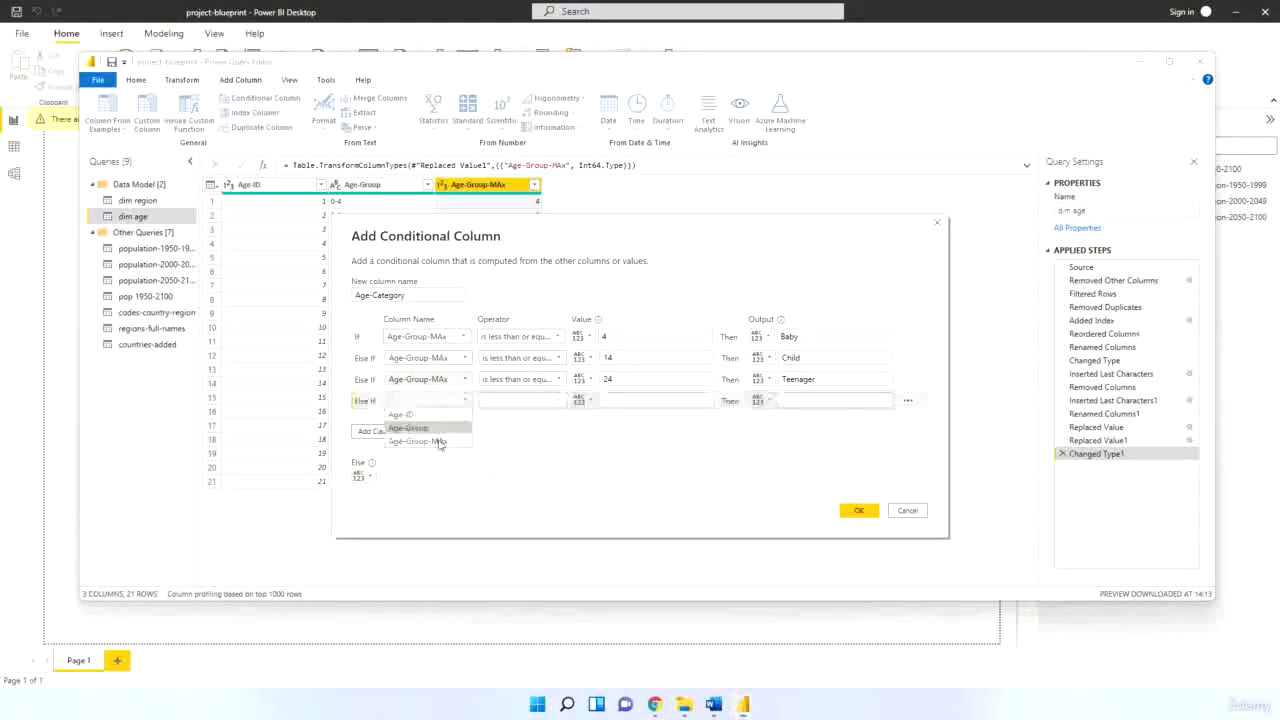
left_click(440, 444)
left_click(520, 400)
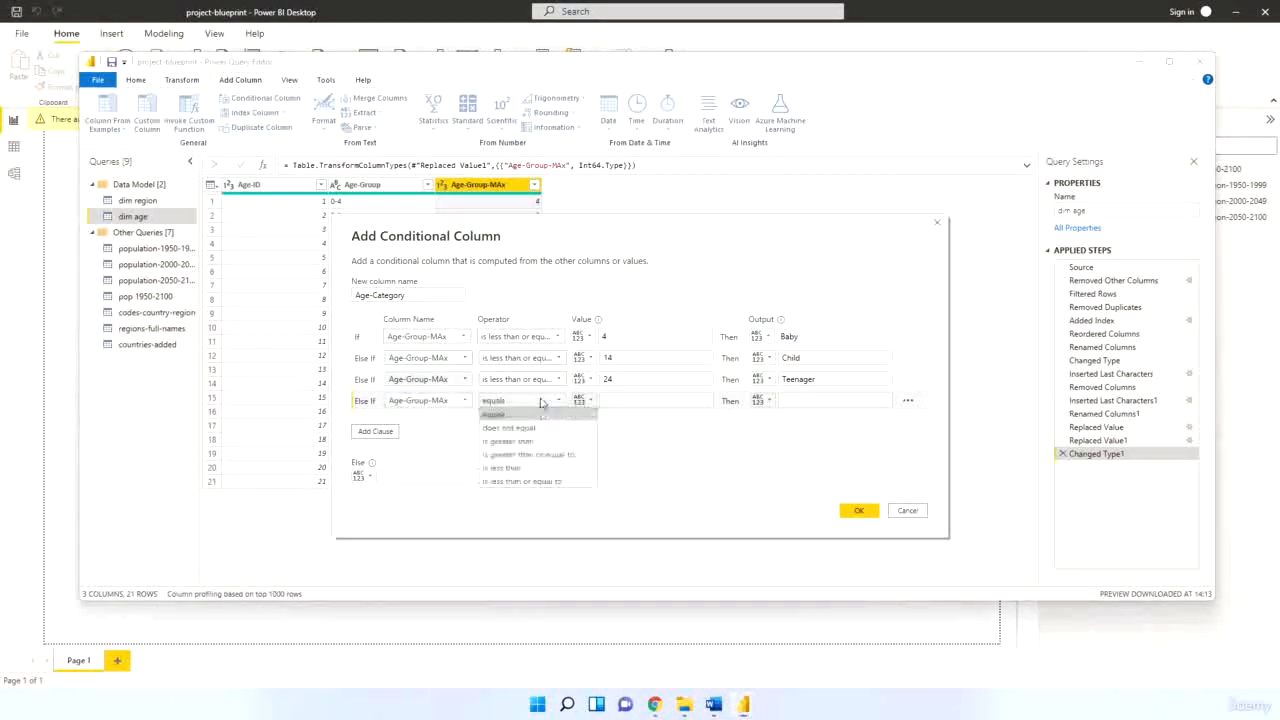
left_click(530, 482)
left_click(627, 400)
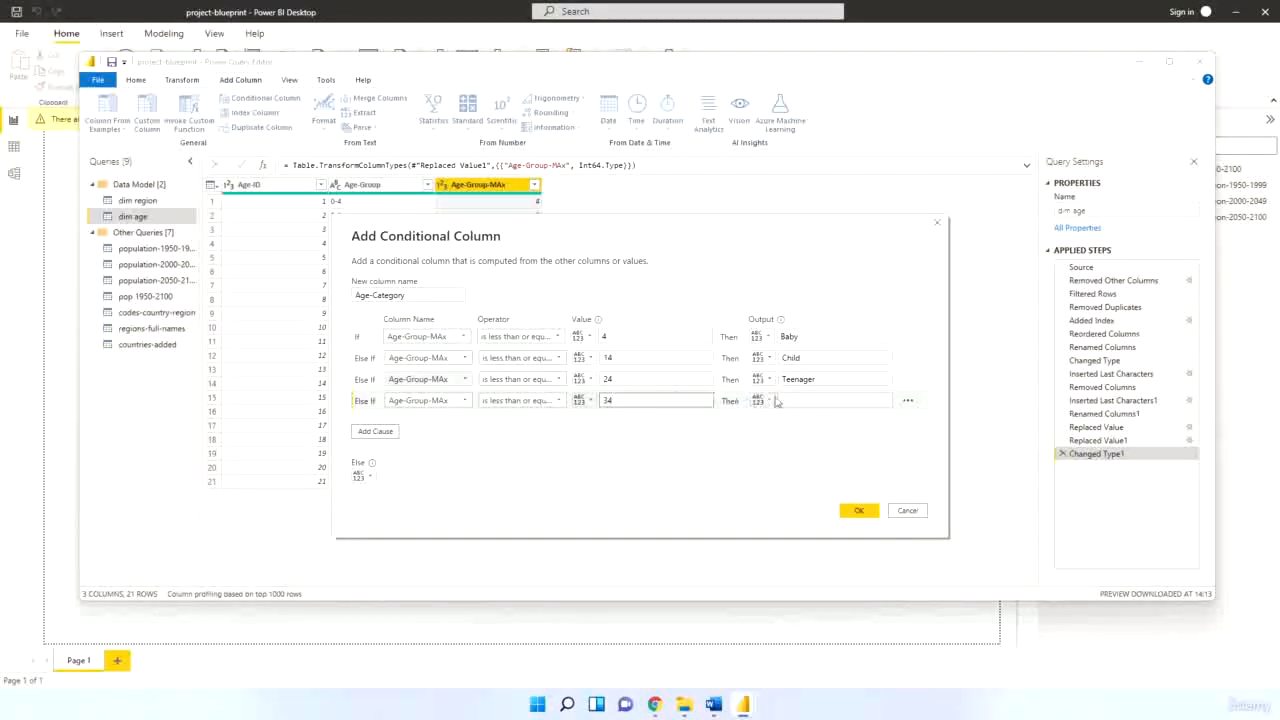
left_click(808, 401)
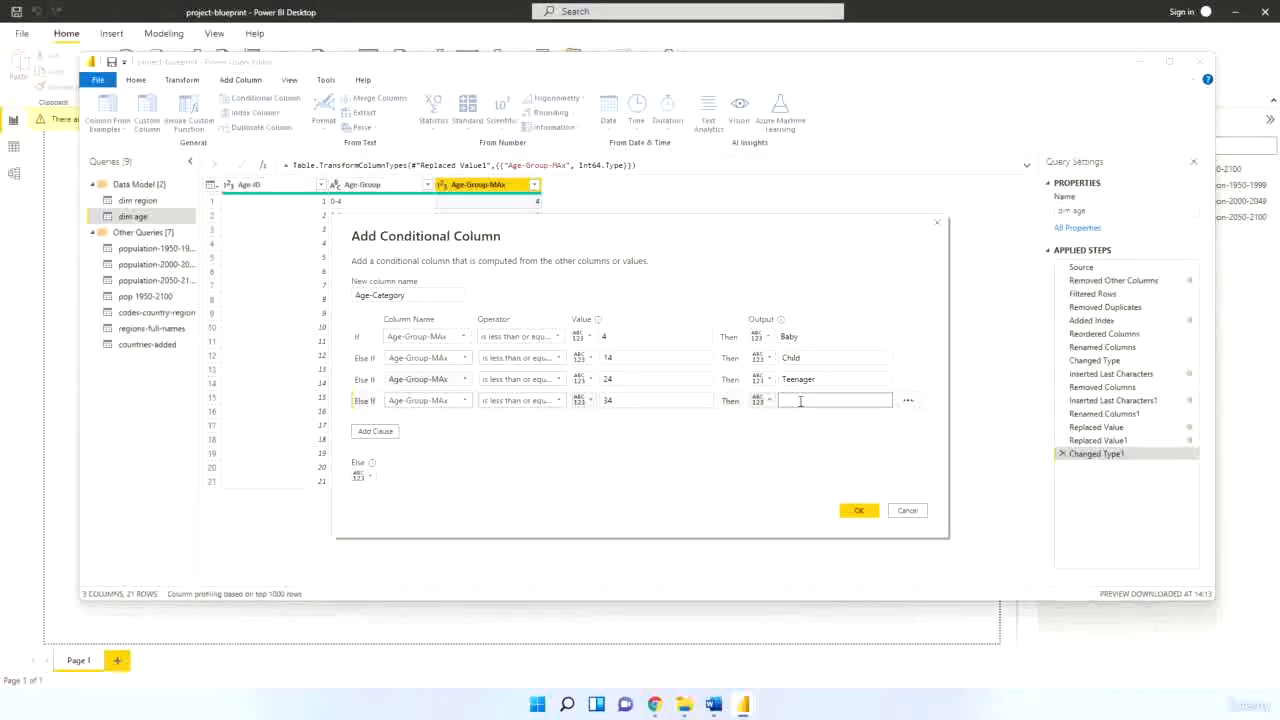
type("Adddult")
key("BackSpace")
type("ult Young")
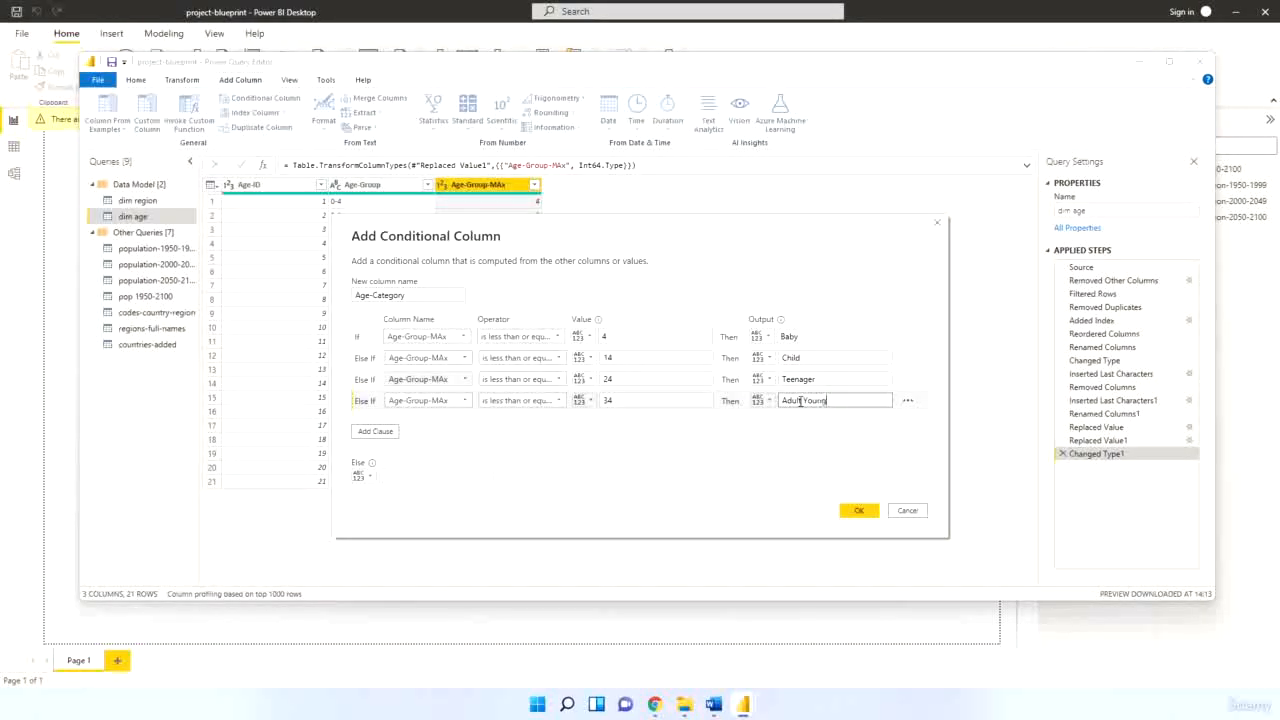
Add an else-if clause for Age-Group-MAx is less than or equal to 64 with the output Adult
left_click(368, 434)
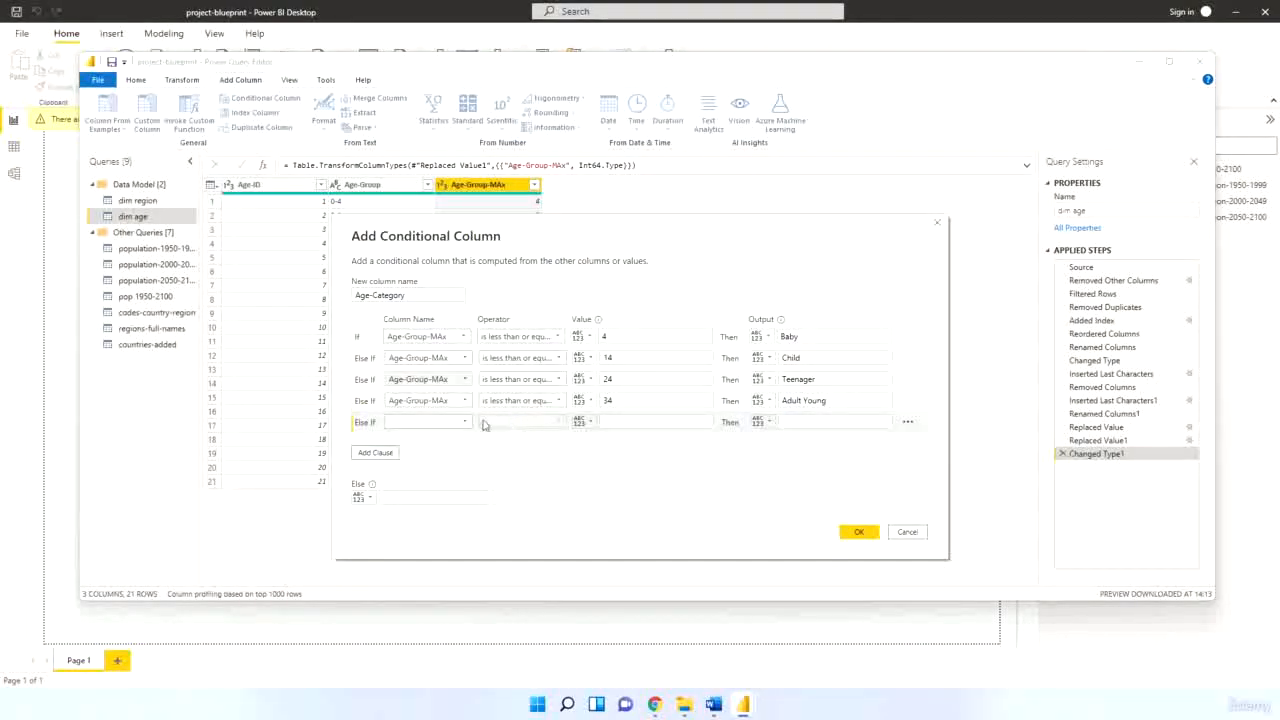
left_click(425, 421)
left_click(423, 462)
left_click(507, 422)
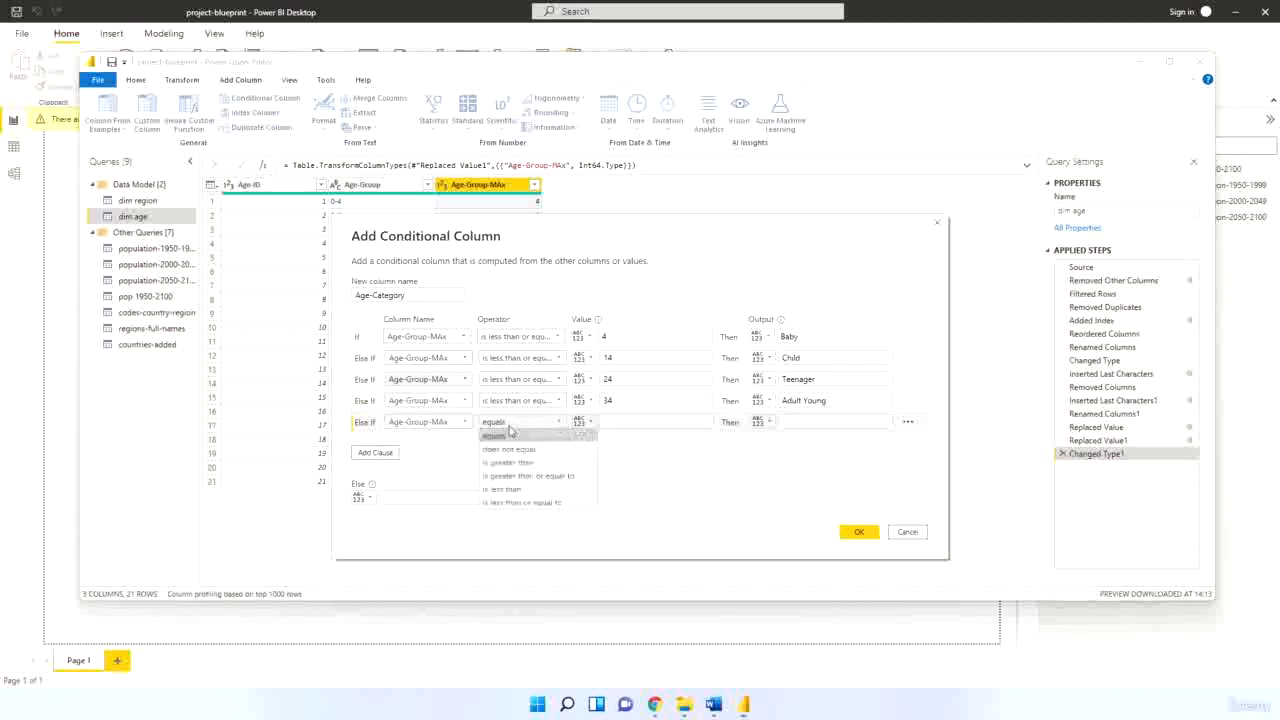
left_click(518, 503)
left_click(649, 422)
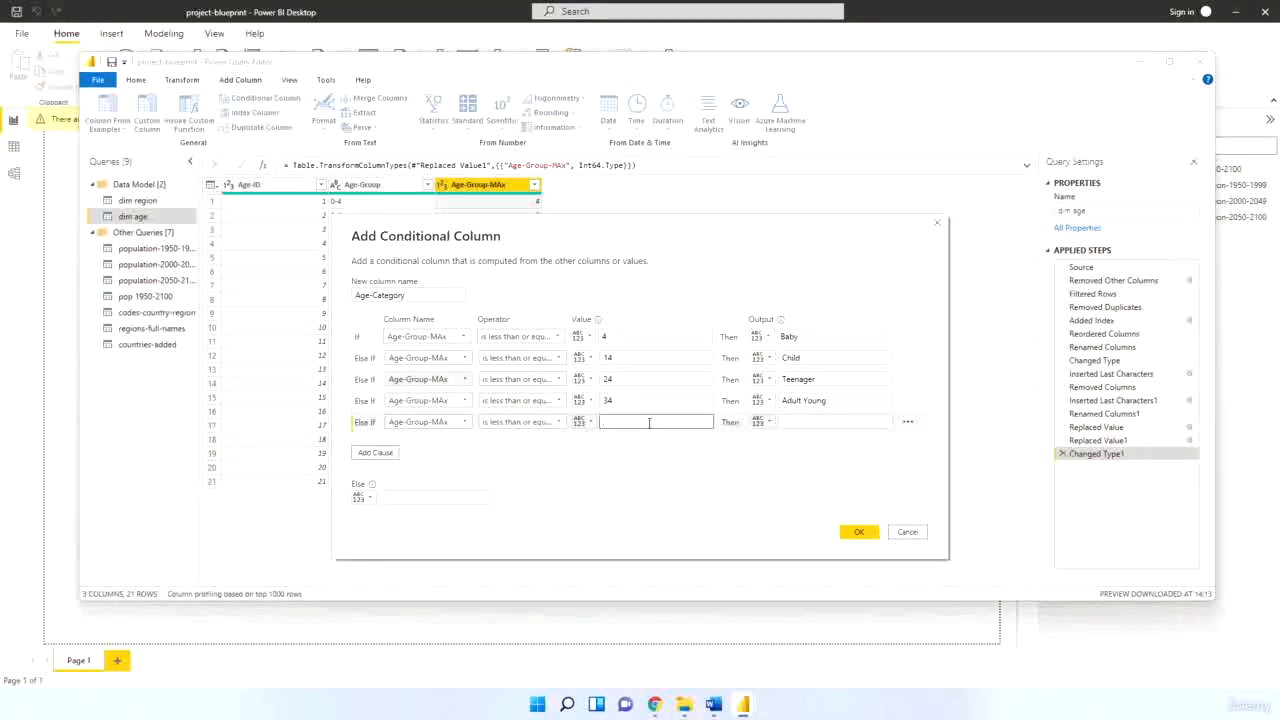
left_click(801, 421)
type("AD")
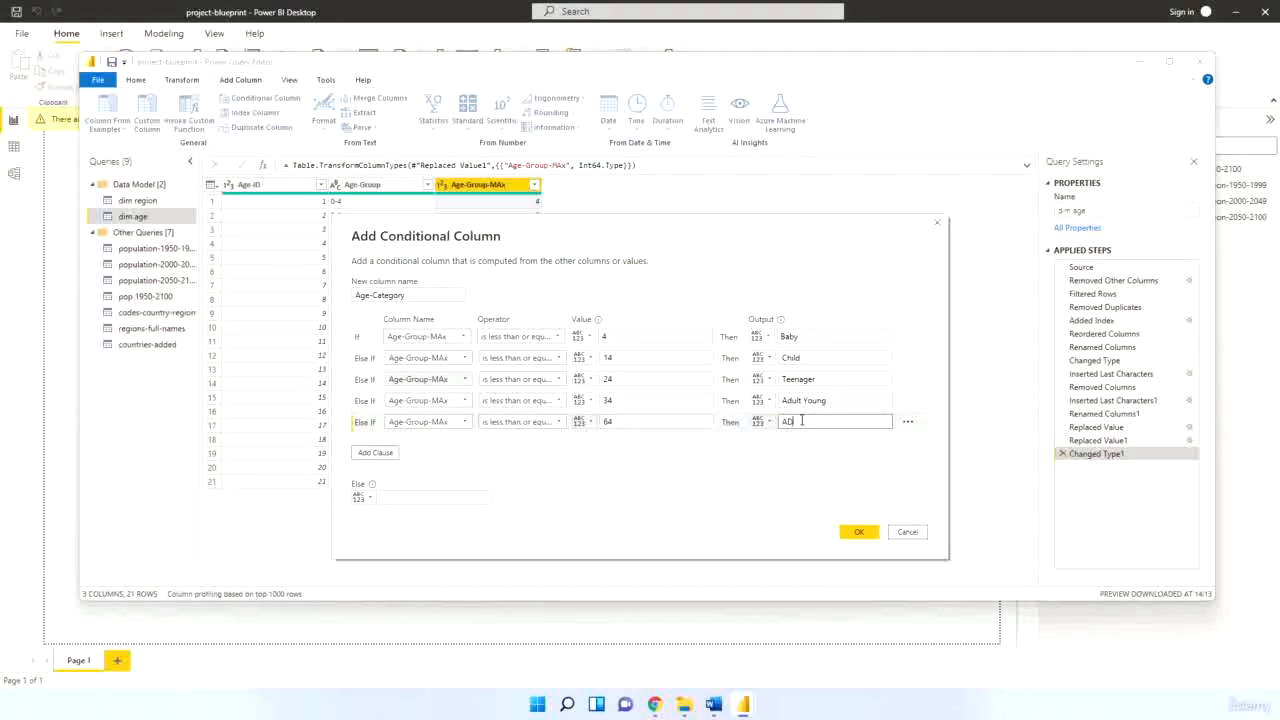
type("ultdult")
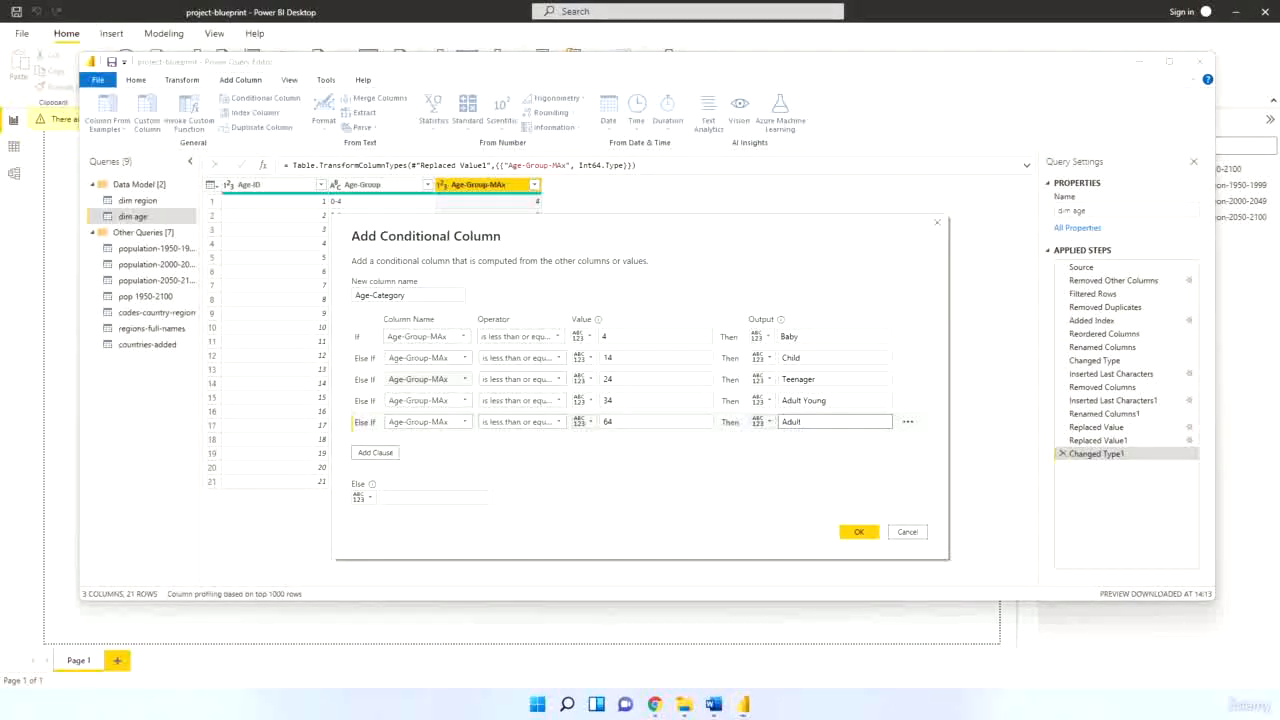
Create the Age-Category column with Senior as the else output and set its data type to Text
left_click(420, 497)
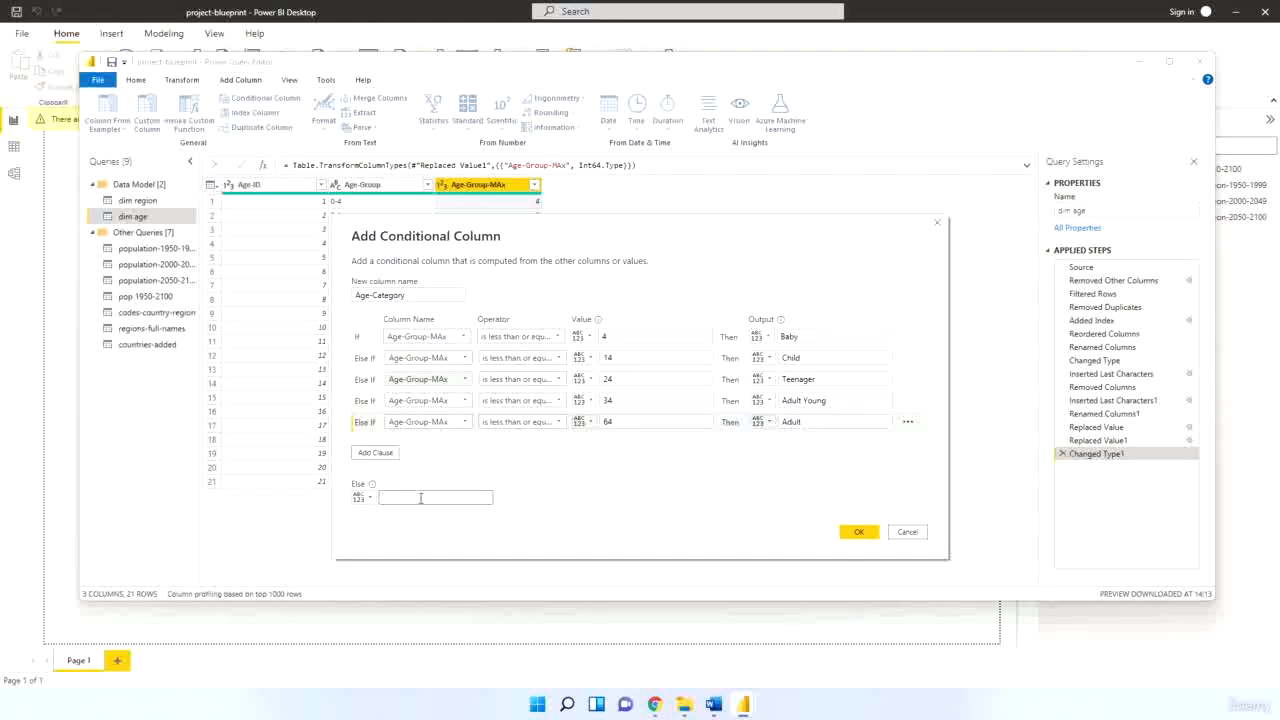
type("Senior")
left_click(861, 530)
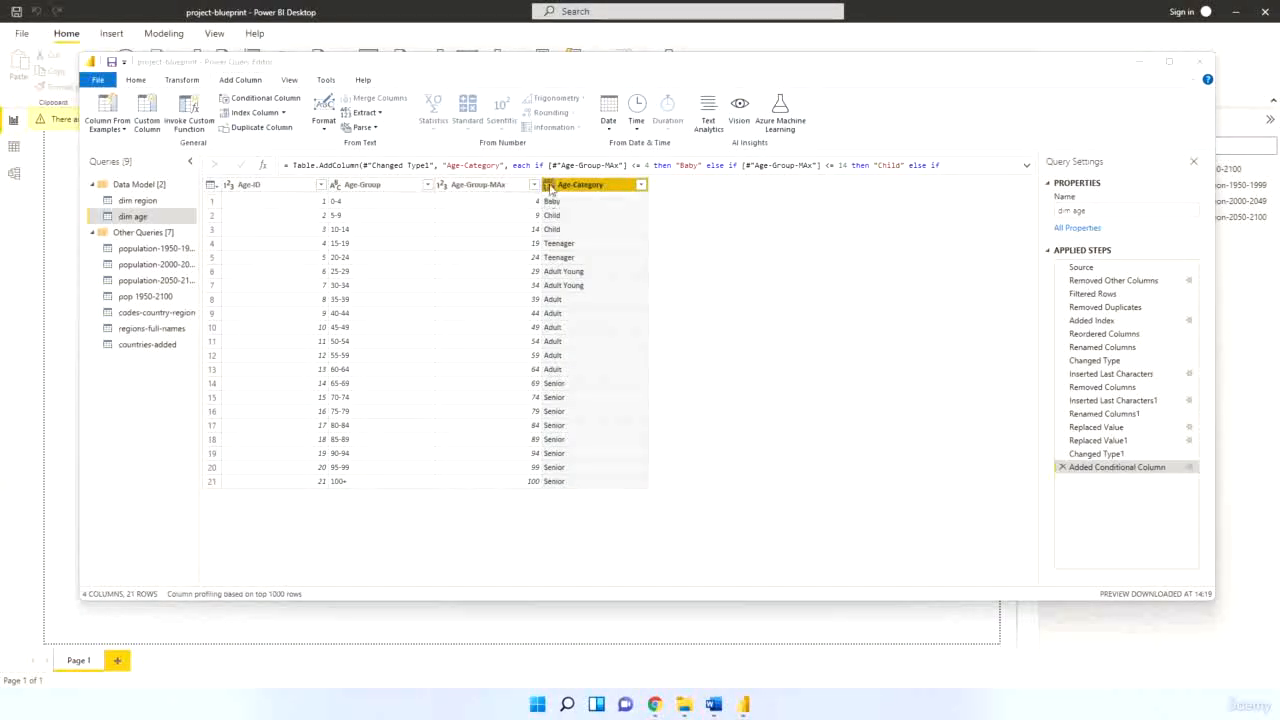
right_click(548, 186)
left_click(608, 338)
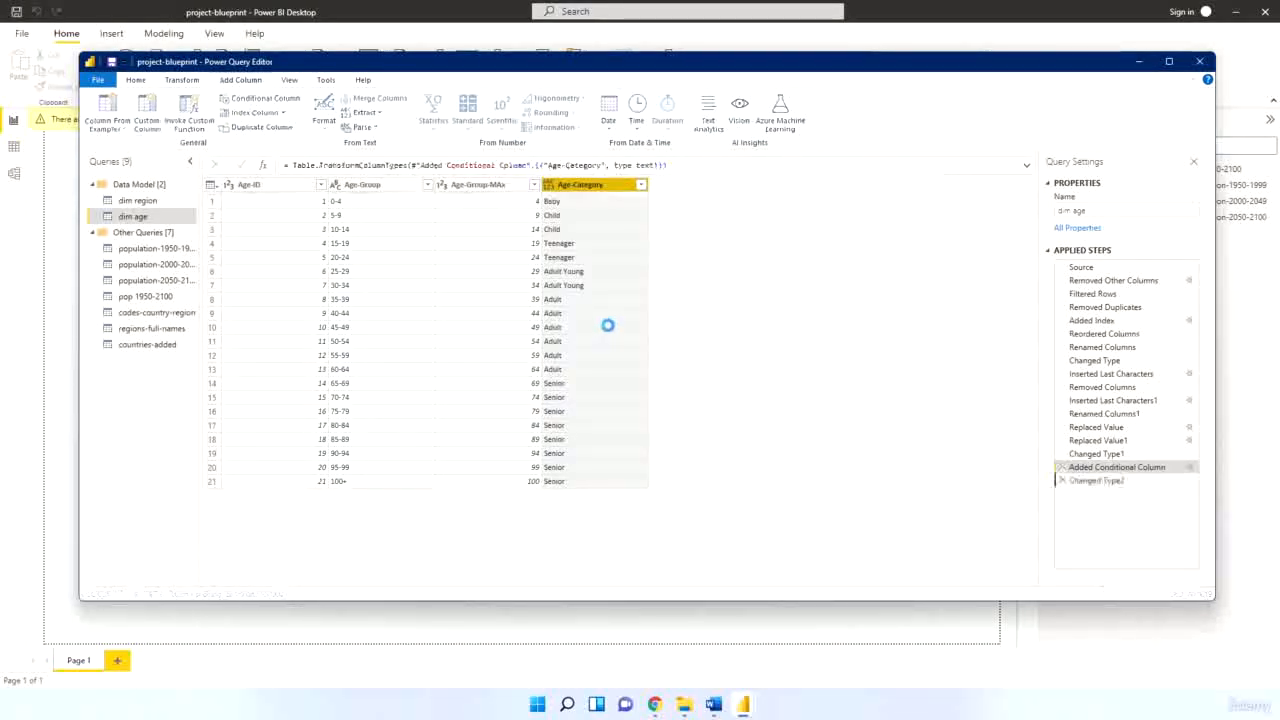
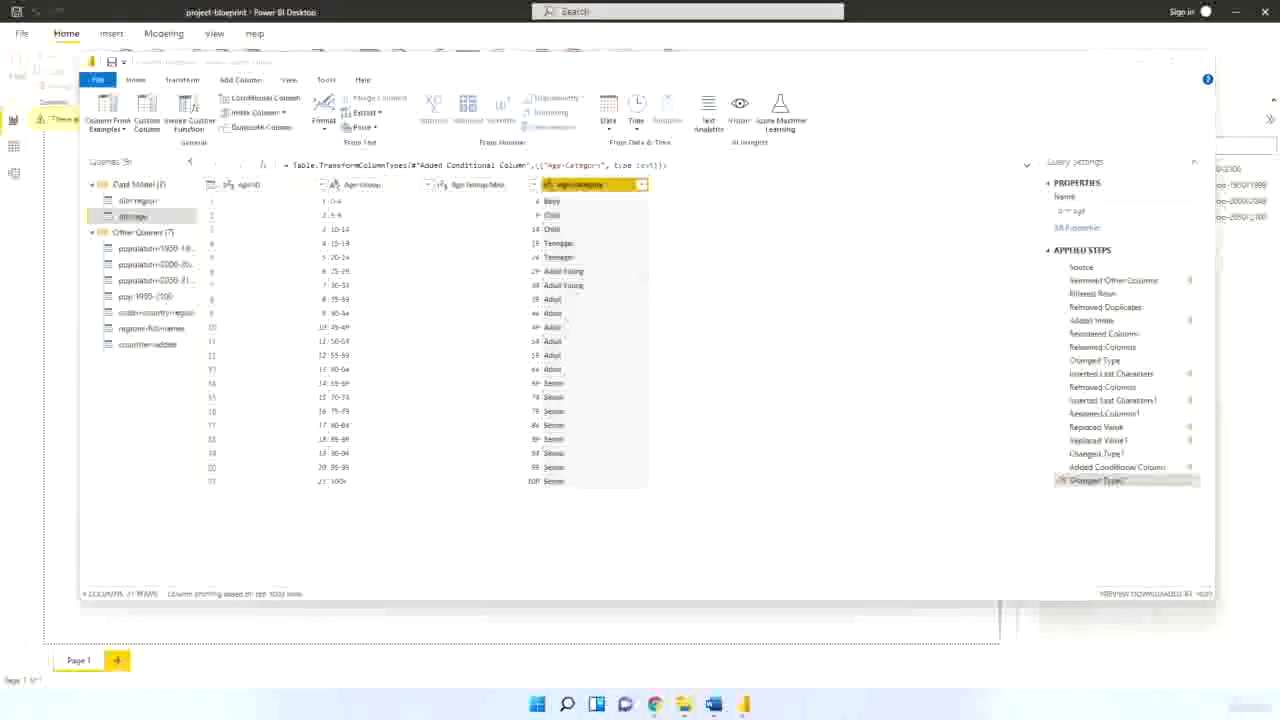
Create a reference of the pop 1950-2100 query and move it to the beginning of the Data Model group
left_click(140, 202)
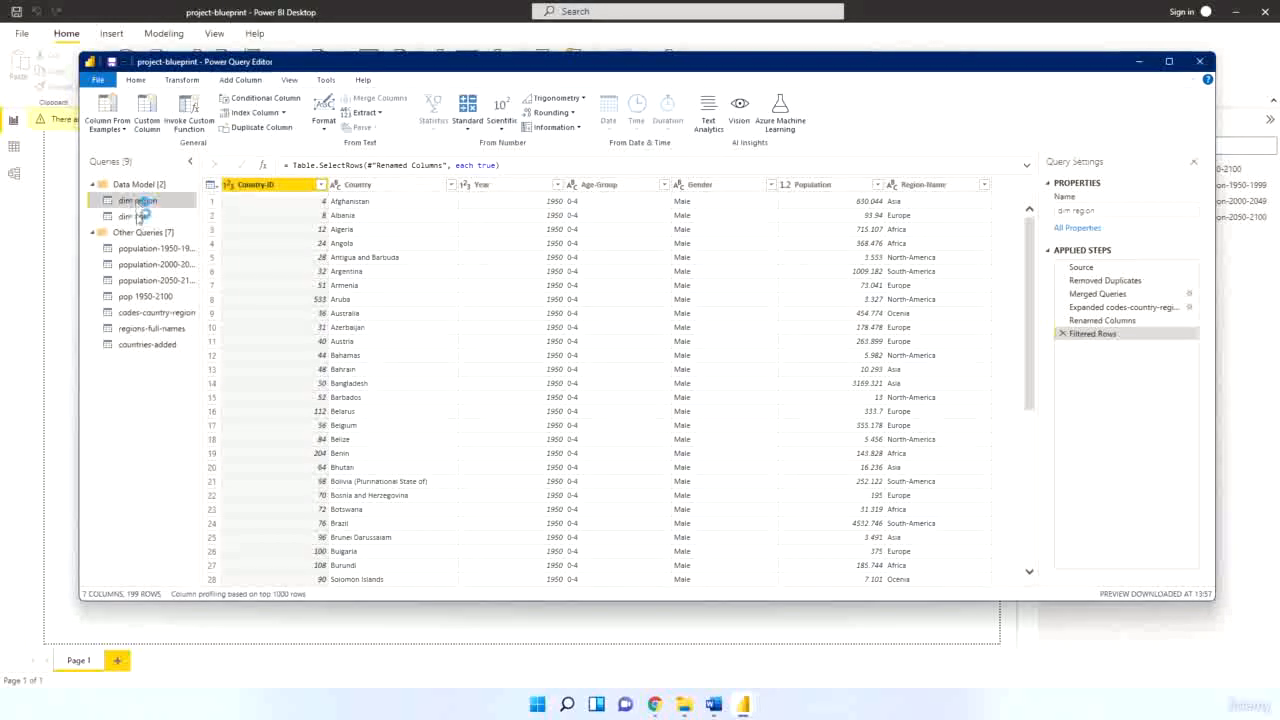
left_click(138, 216)
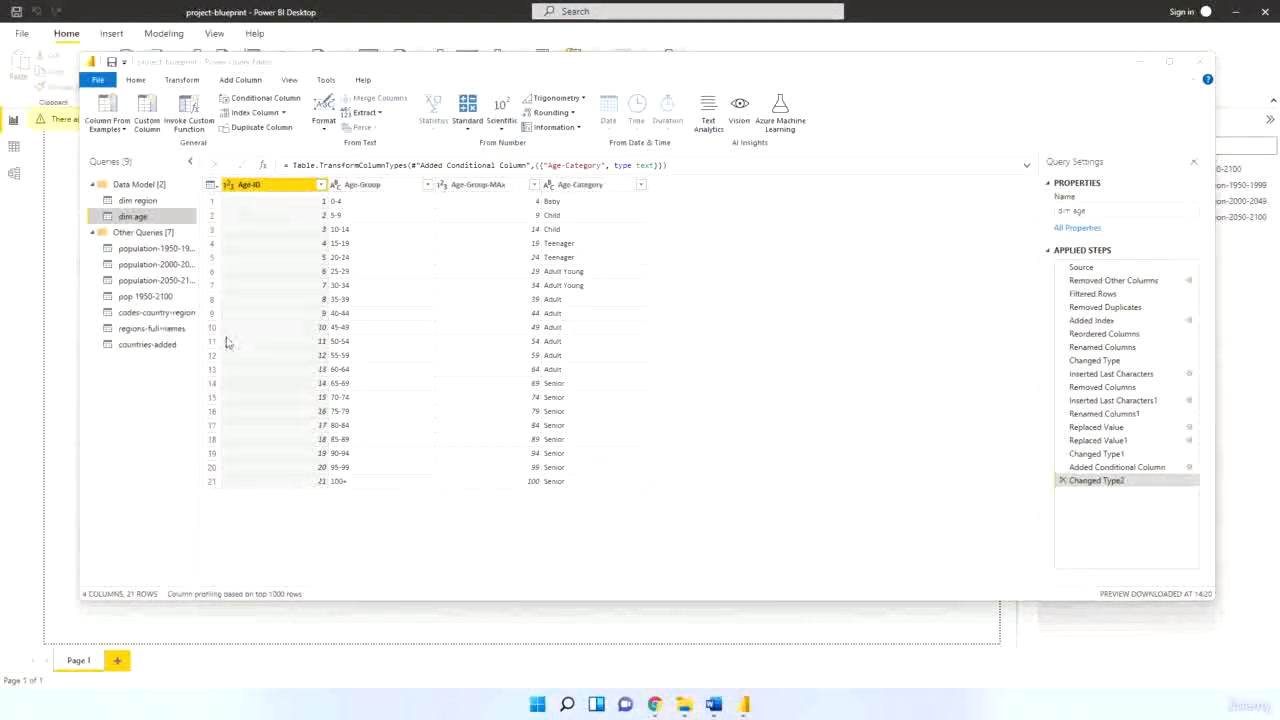
left_click(146, 298)
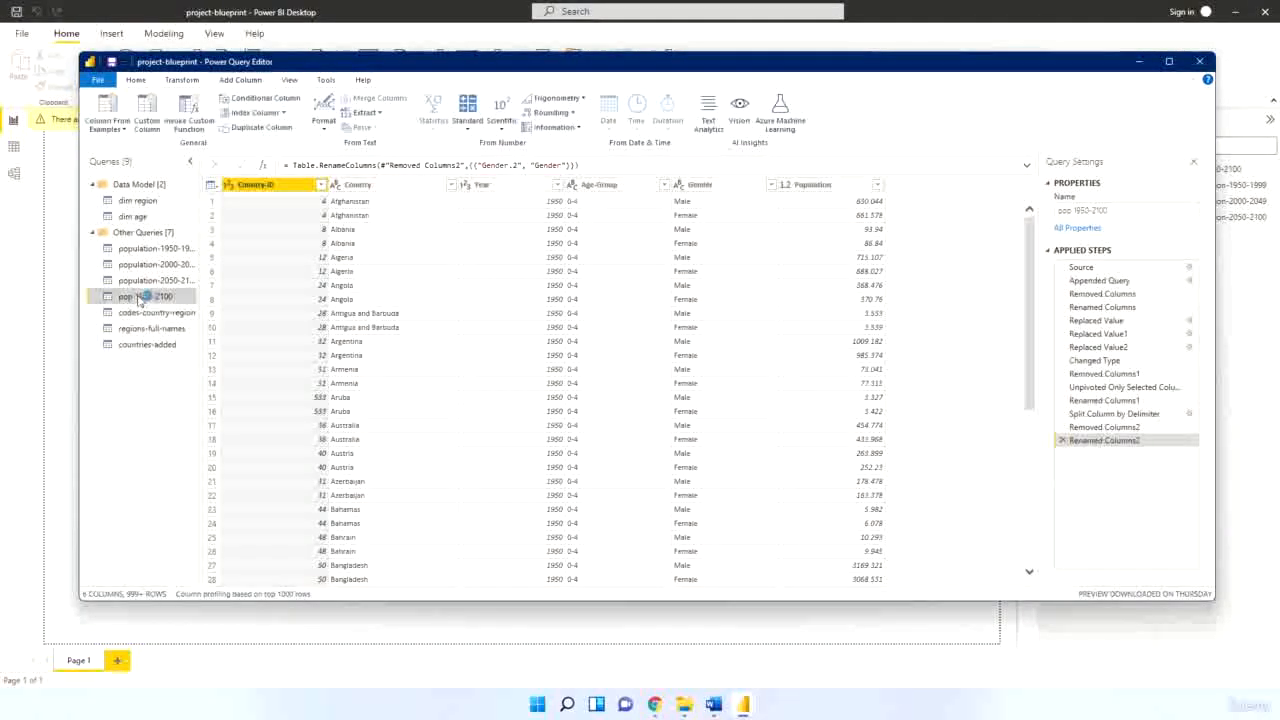
right_click(141, 299)
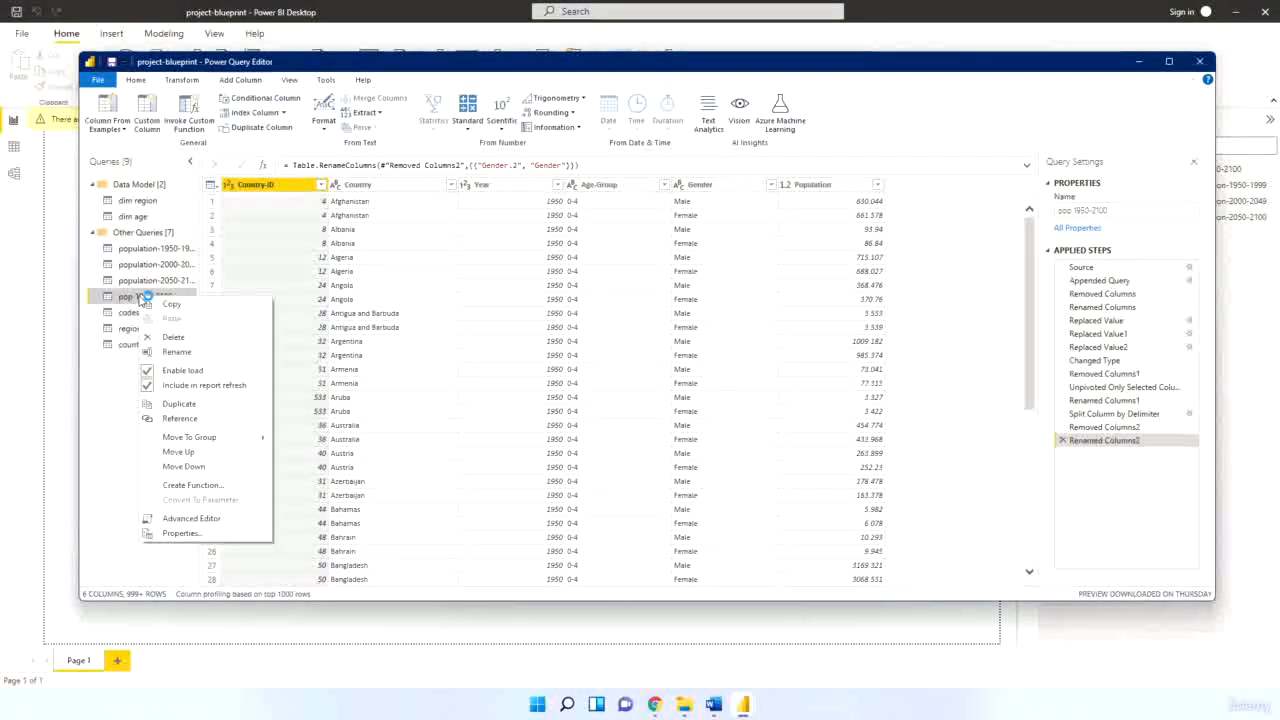
left_click(181, 420)
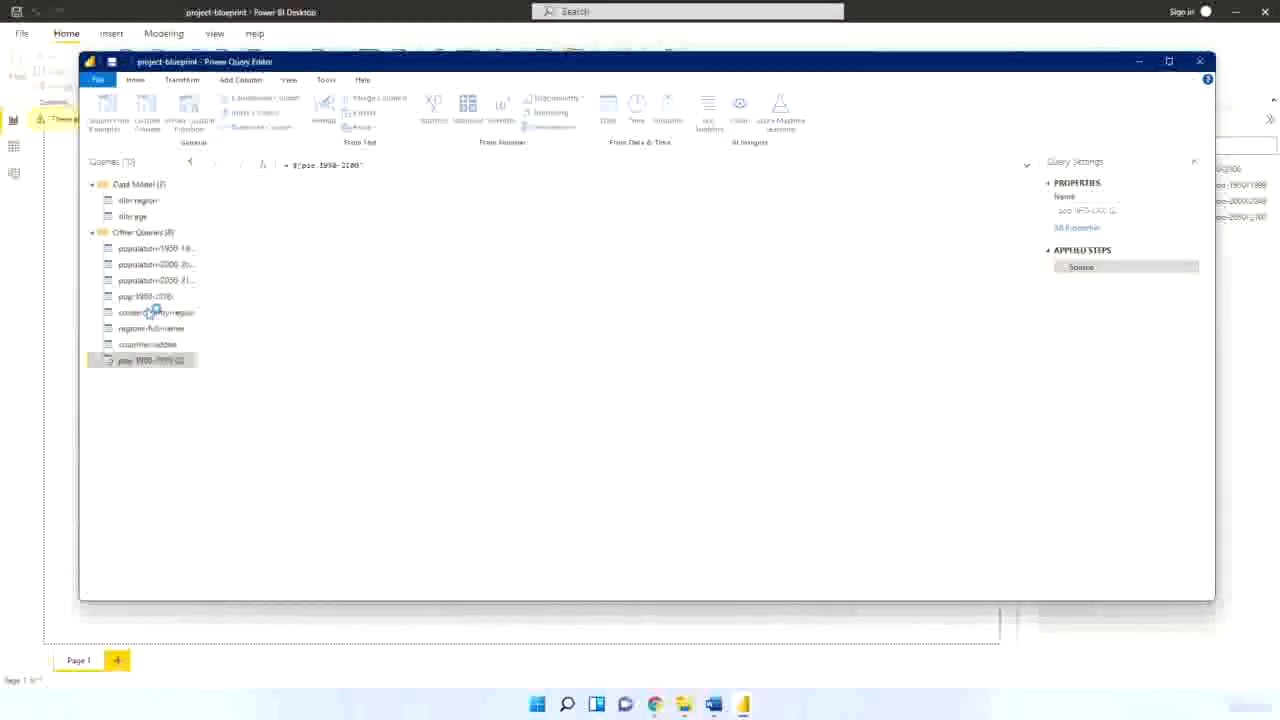
left_click_drag(147, 358, 145, 196)
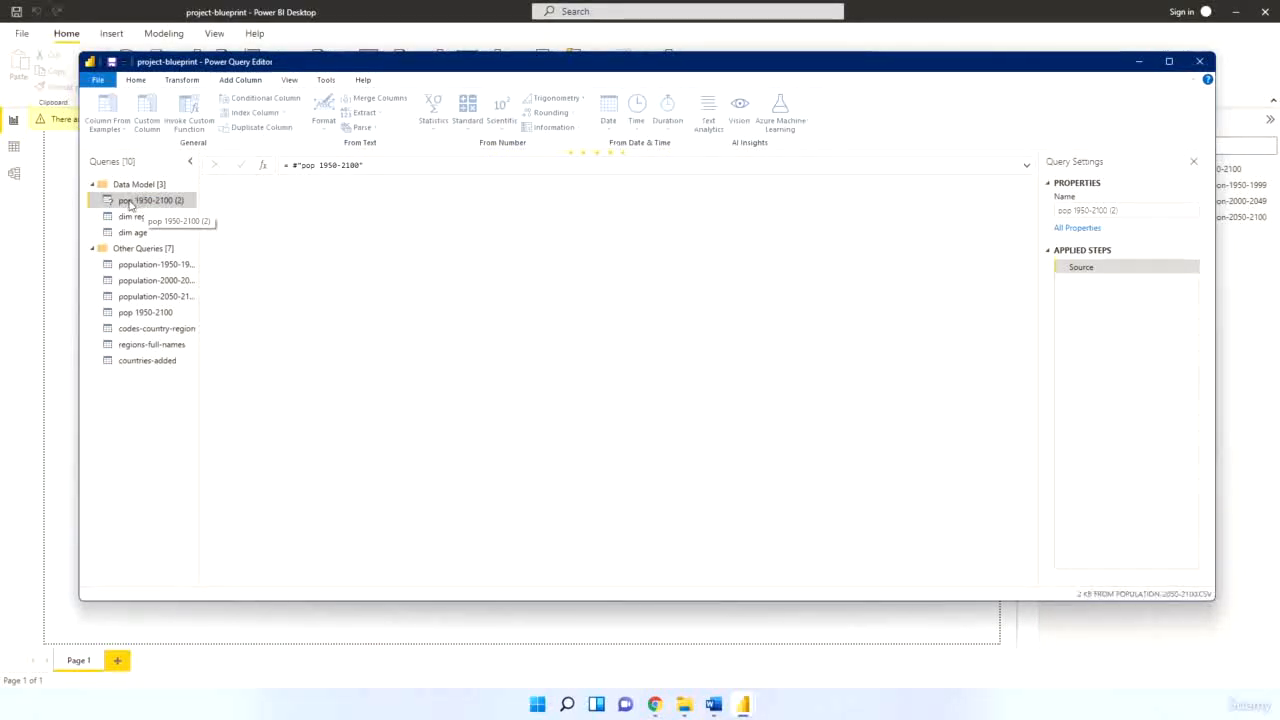
Rename the referenced population query as FACT-polulation
left_click(1133, 213)
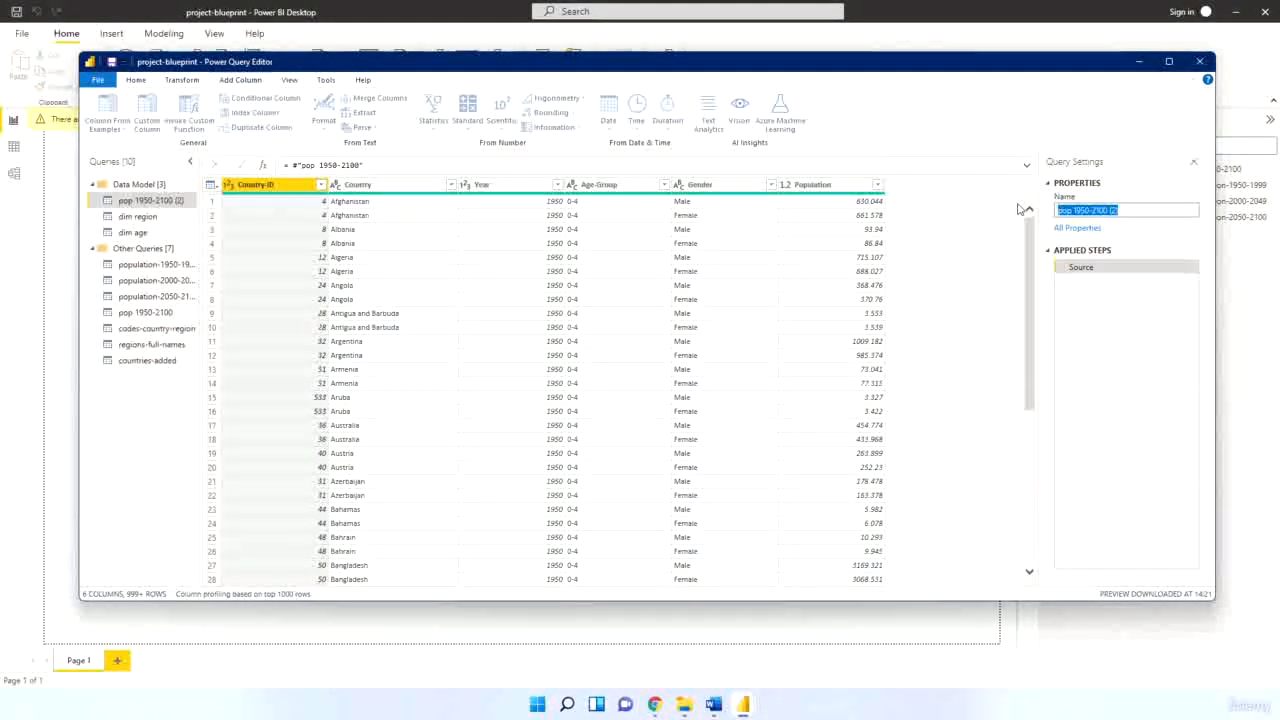
type("Fac")
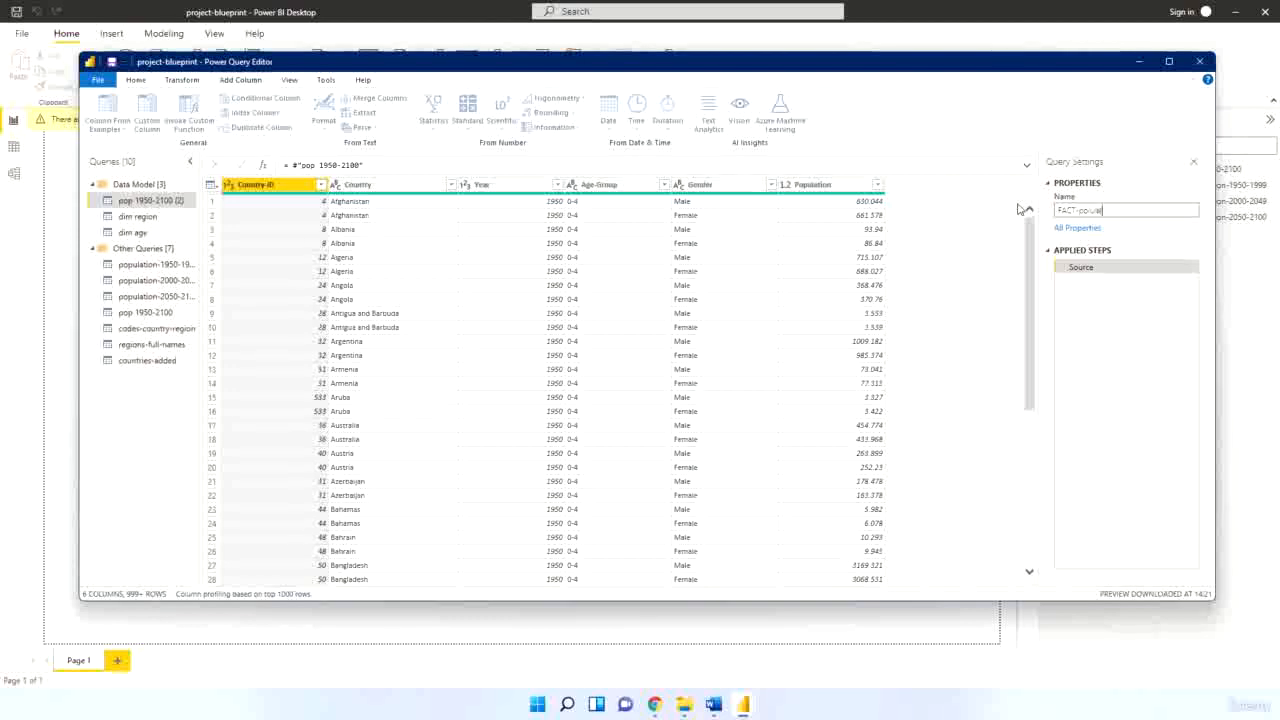
type("ion")
key("Return")
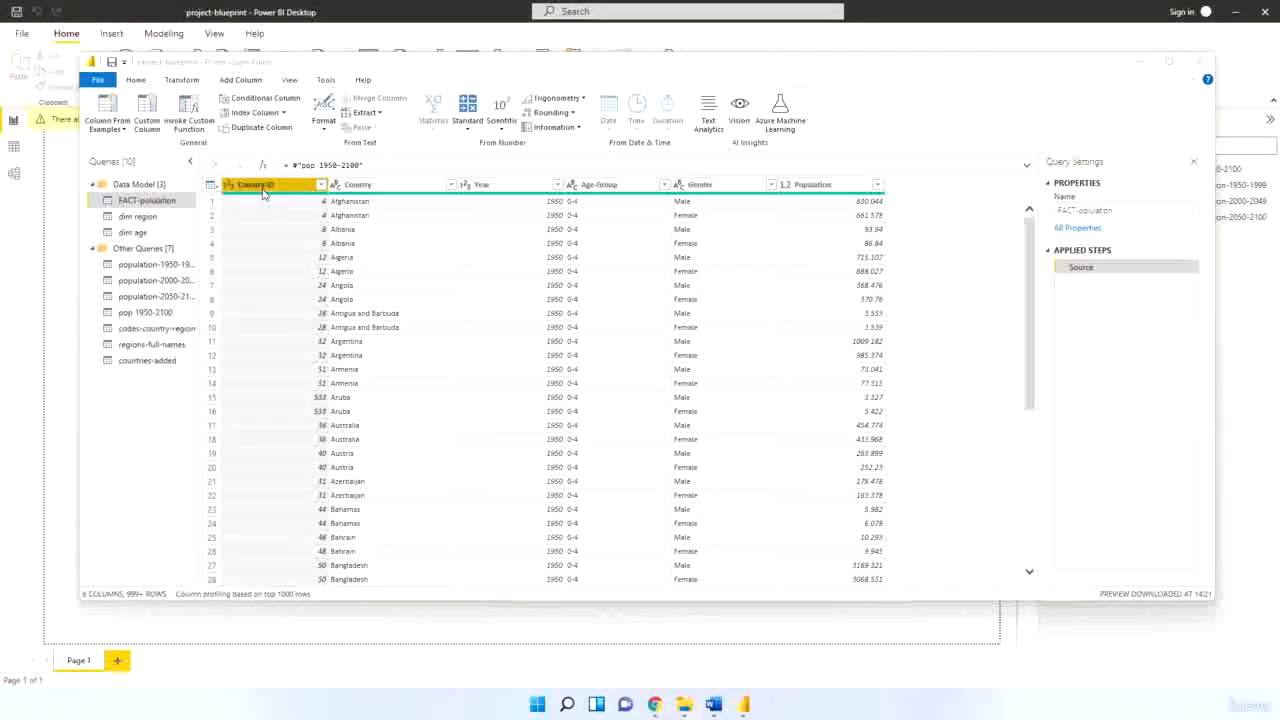
Merge dim age into the FACT-polulation query, matching Age-Group in both tables with a Left Outer join
left_click(146, 217)
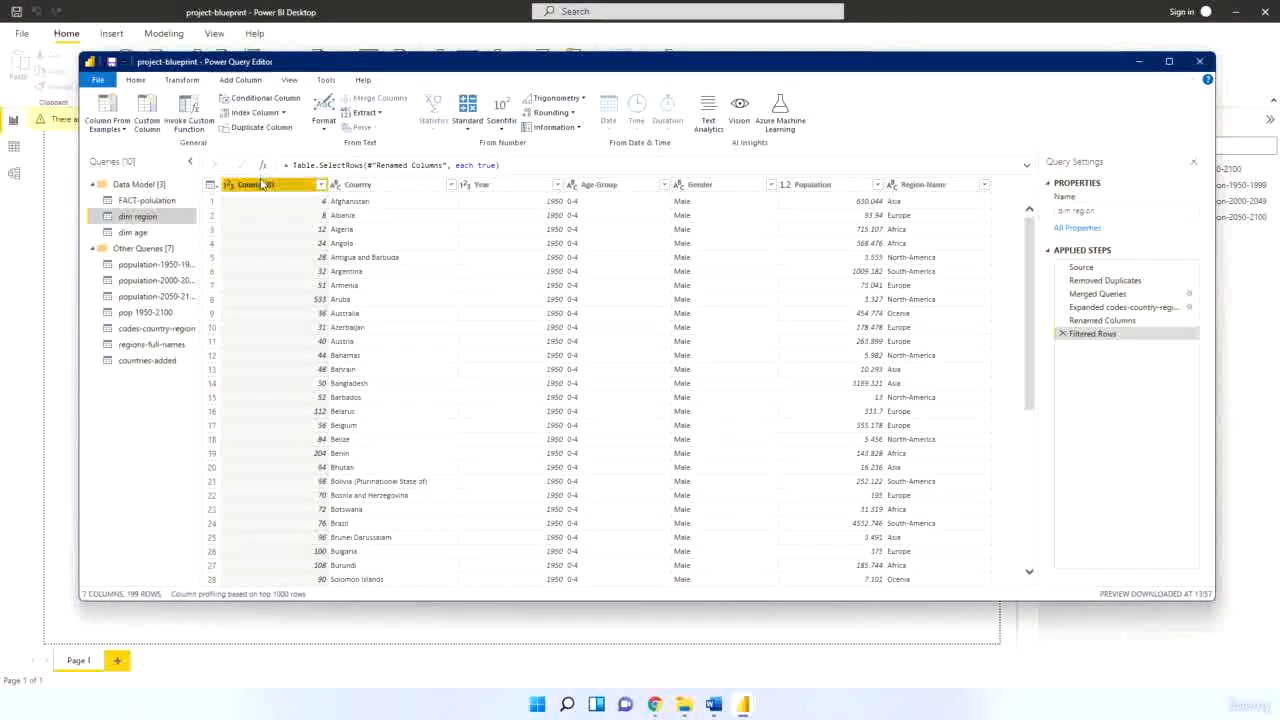
left_click(140, 201)
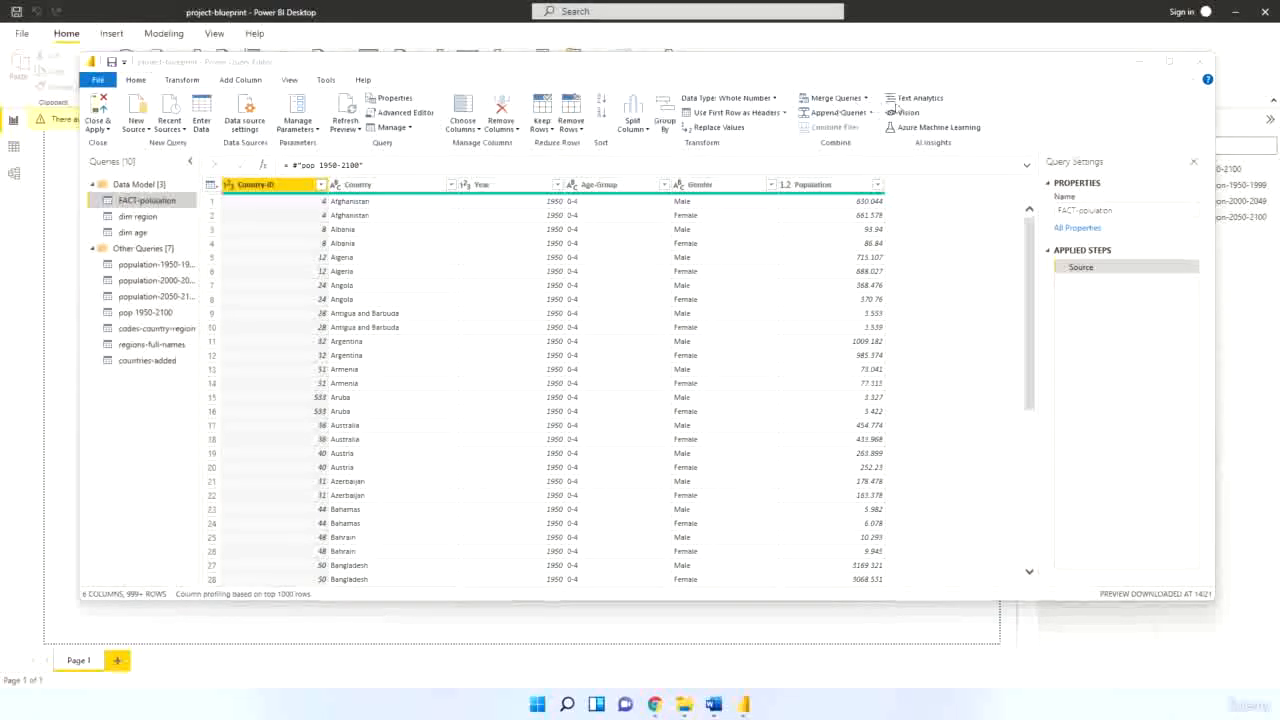
left_click(839, 103)
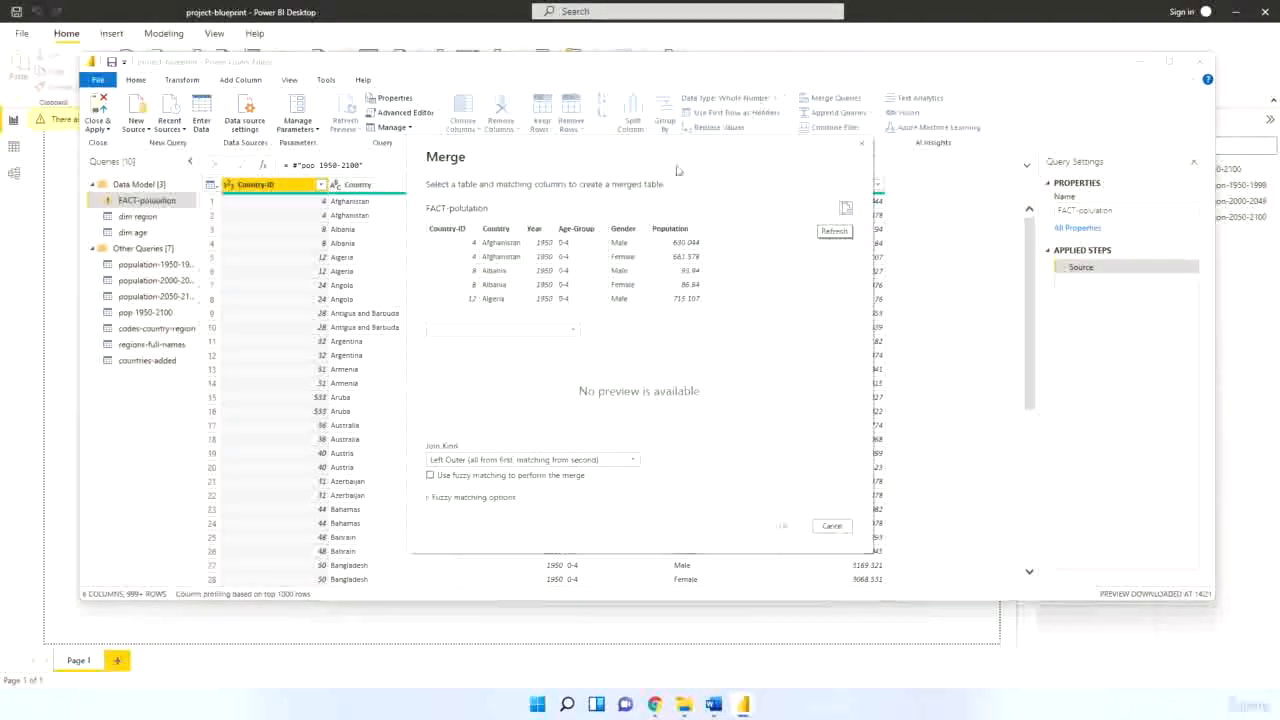
left_click(576, 229)
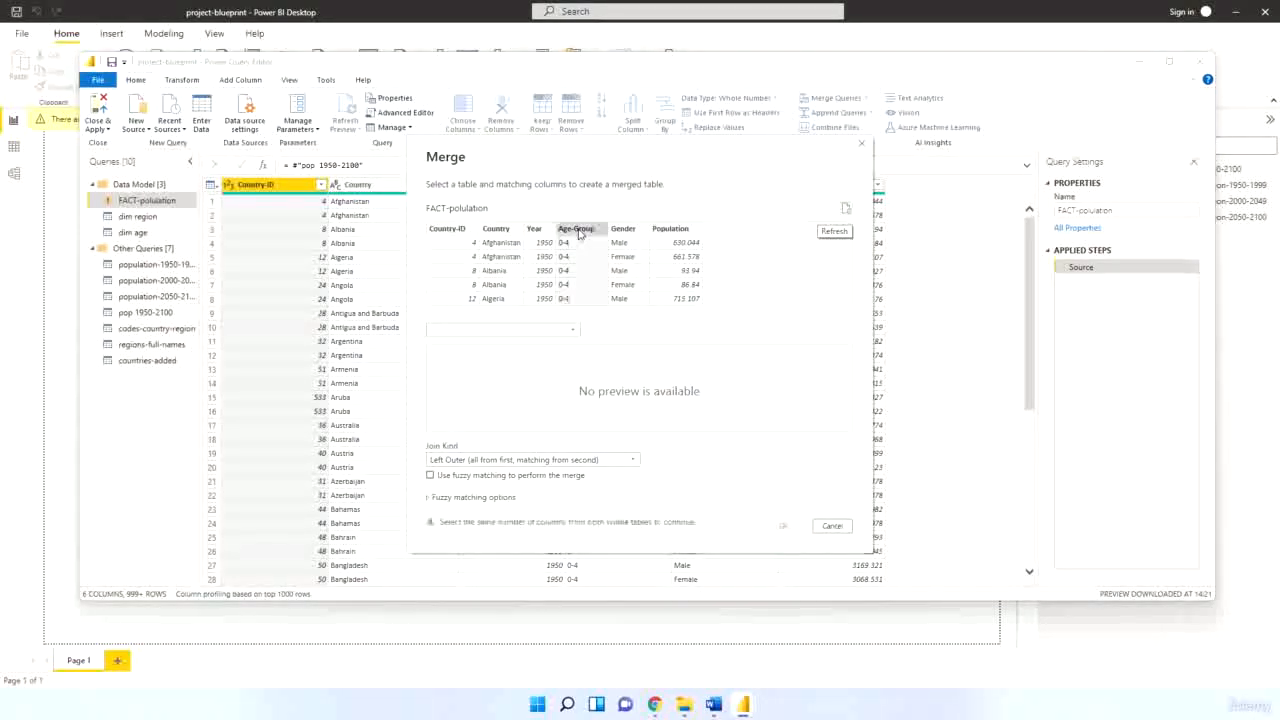
left_click(570, 333)
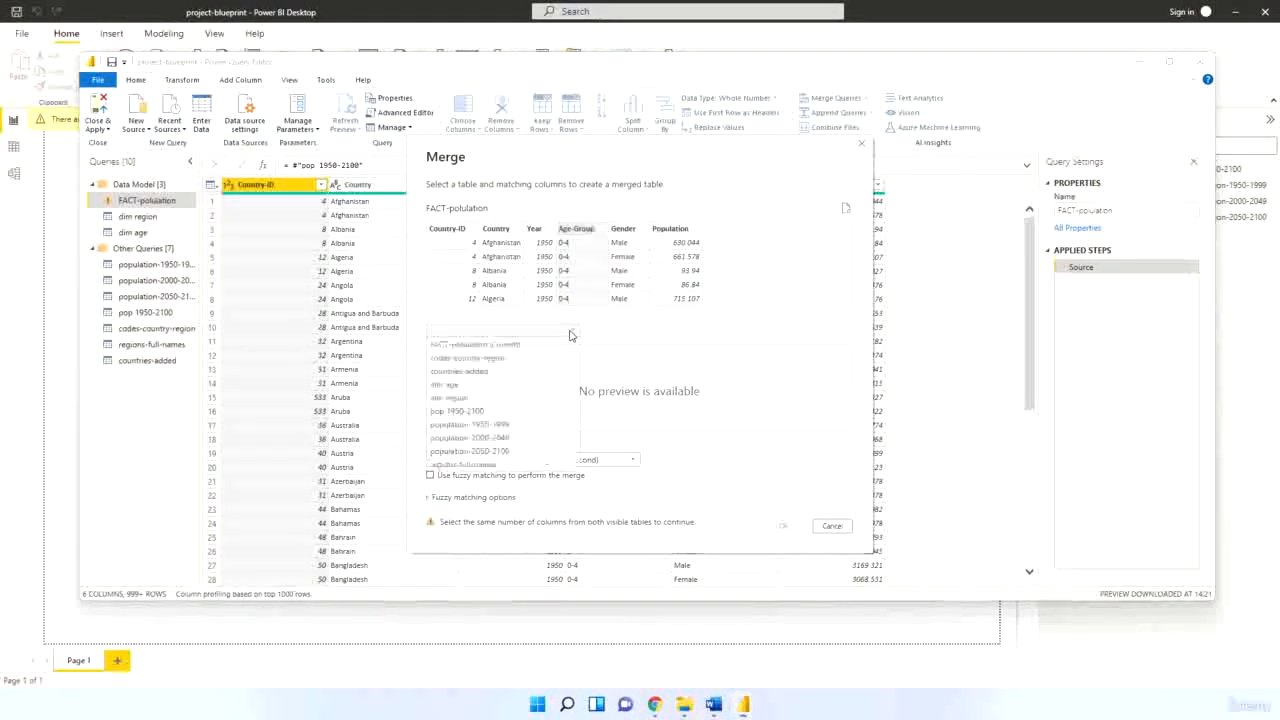
left_click(449, 386)
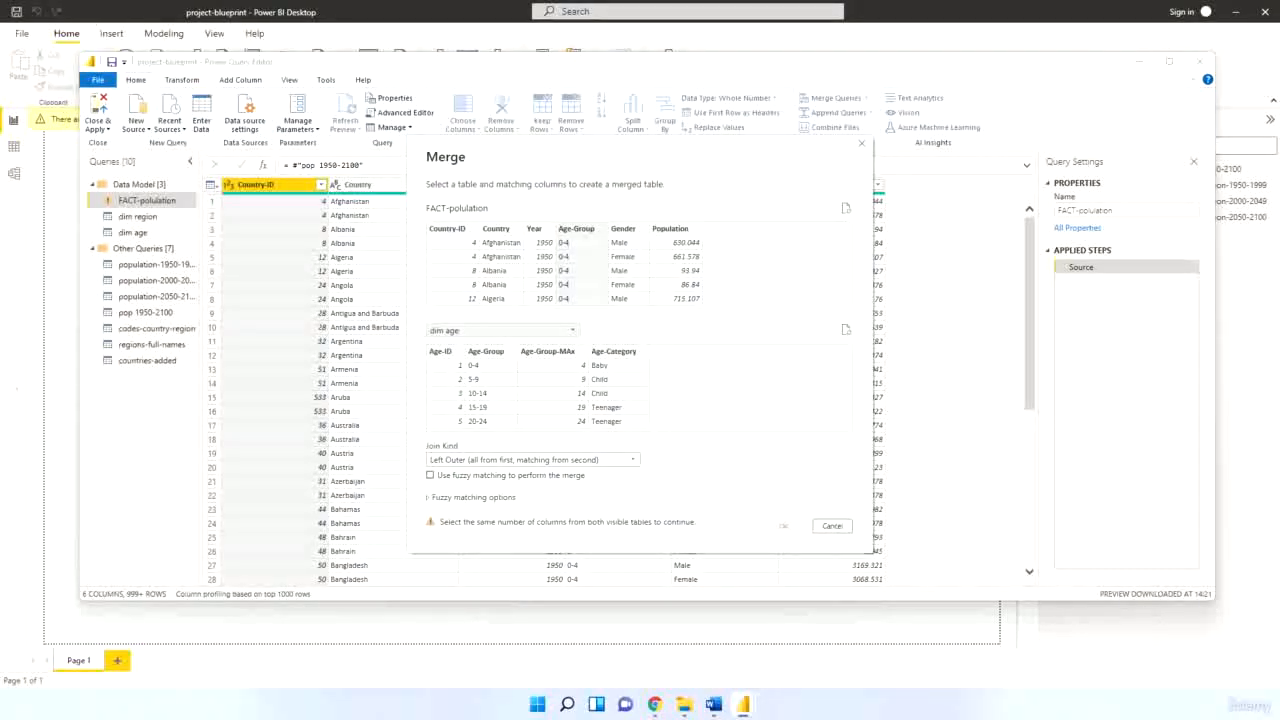
left_click(482, 352)
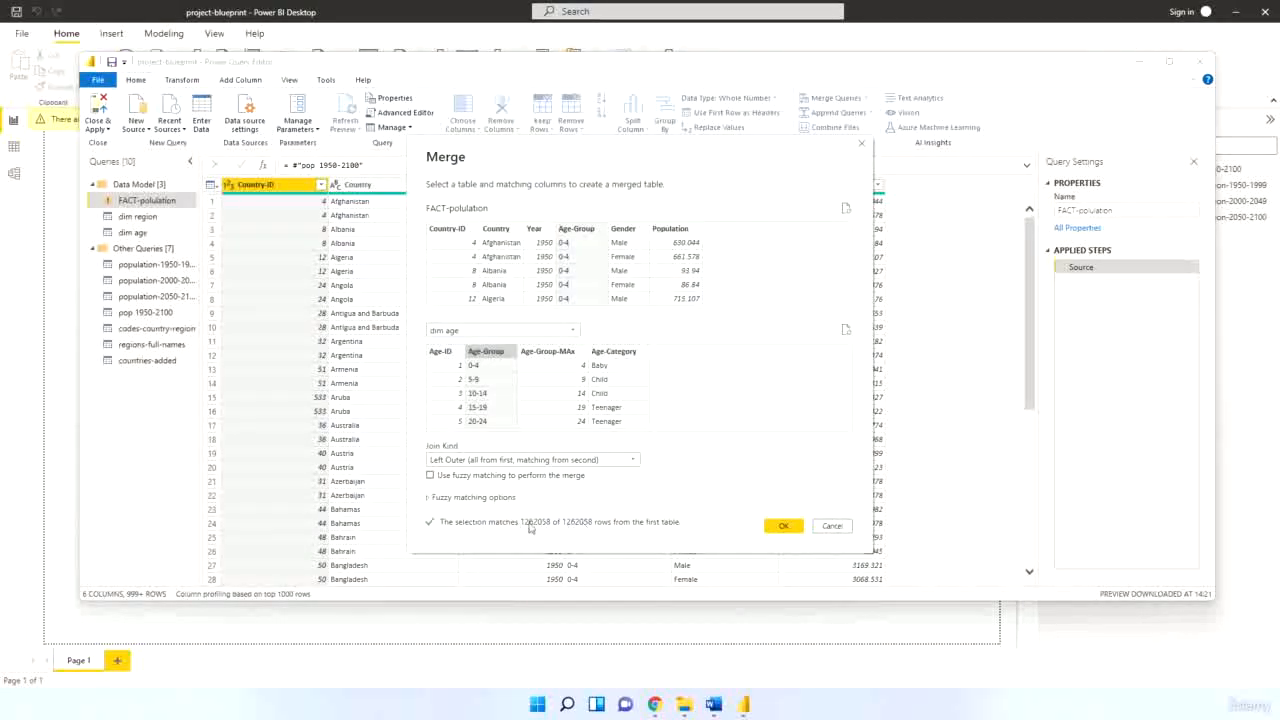
left_click(780, 525)
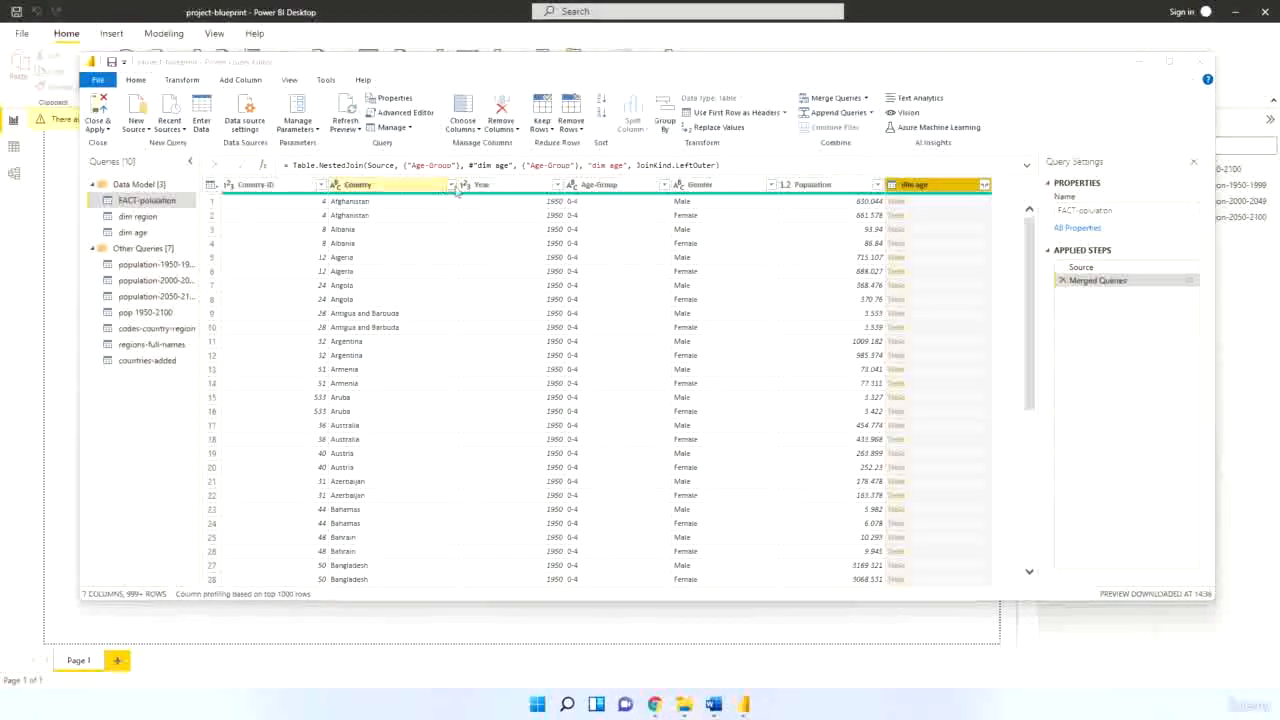
Expand the dim age column to only Age-ID, without using the original column name as prefix
left_click(984, 185)
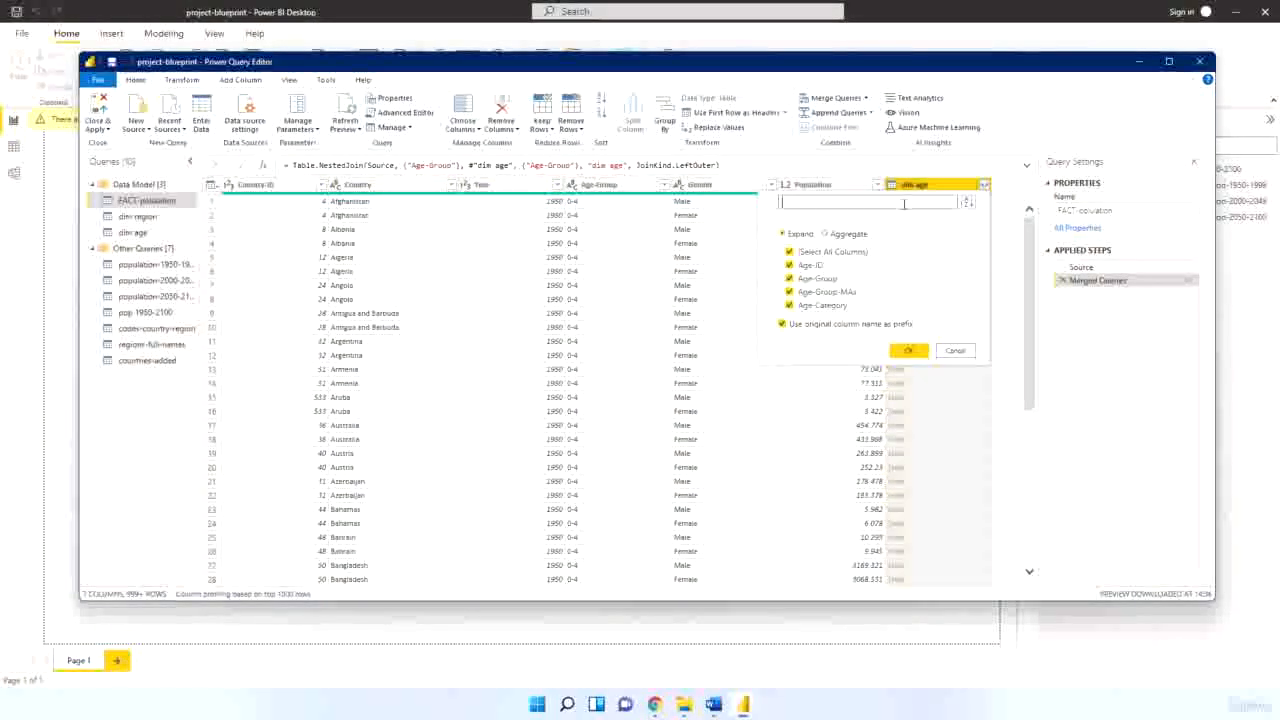
left_click(790, 252)
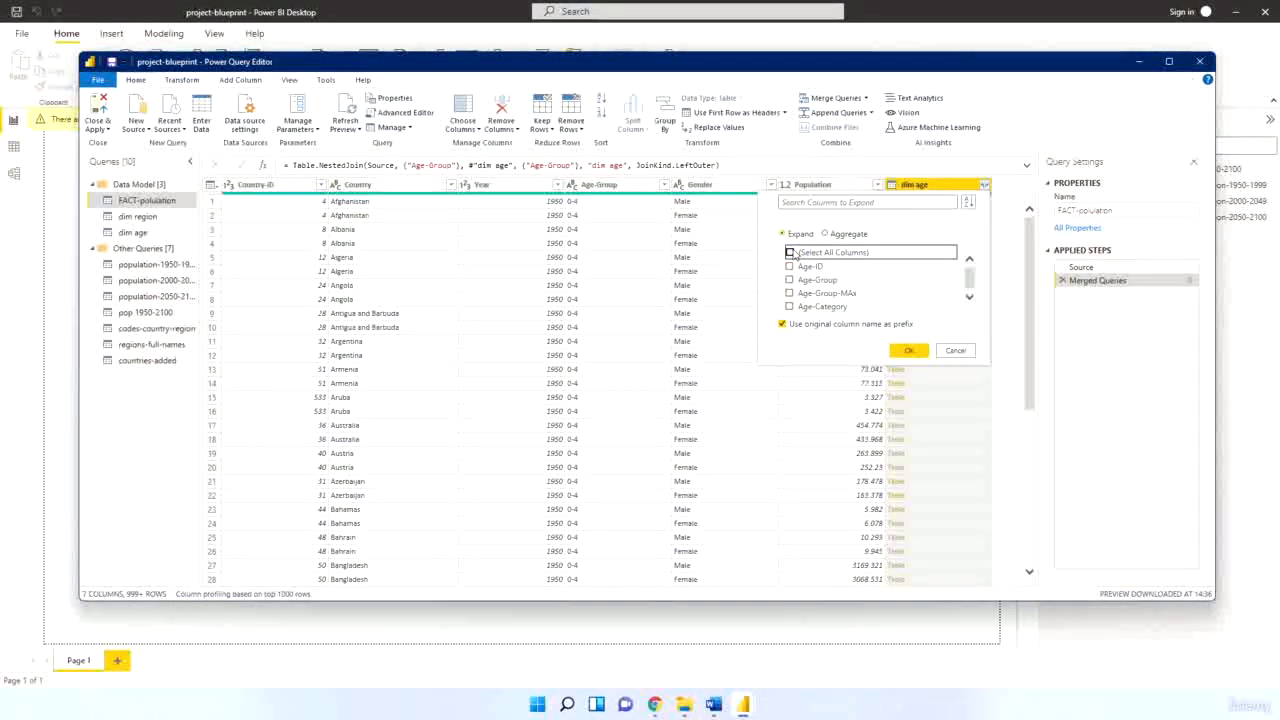
left_click(782, 324)
left_click(789, 265)
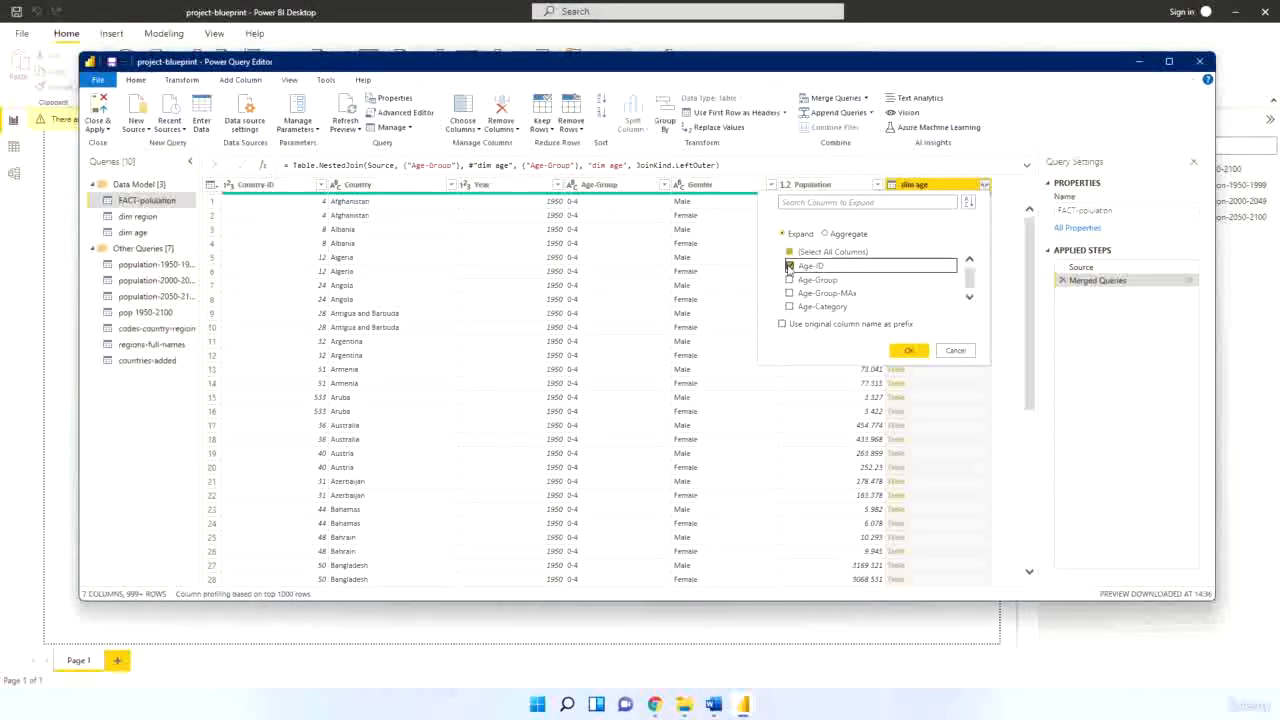
left_click(909, 350)
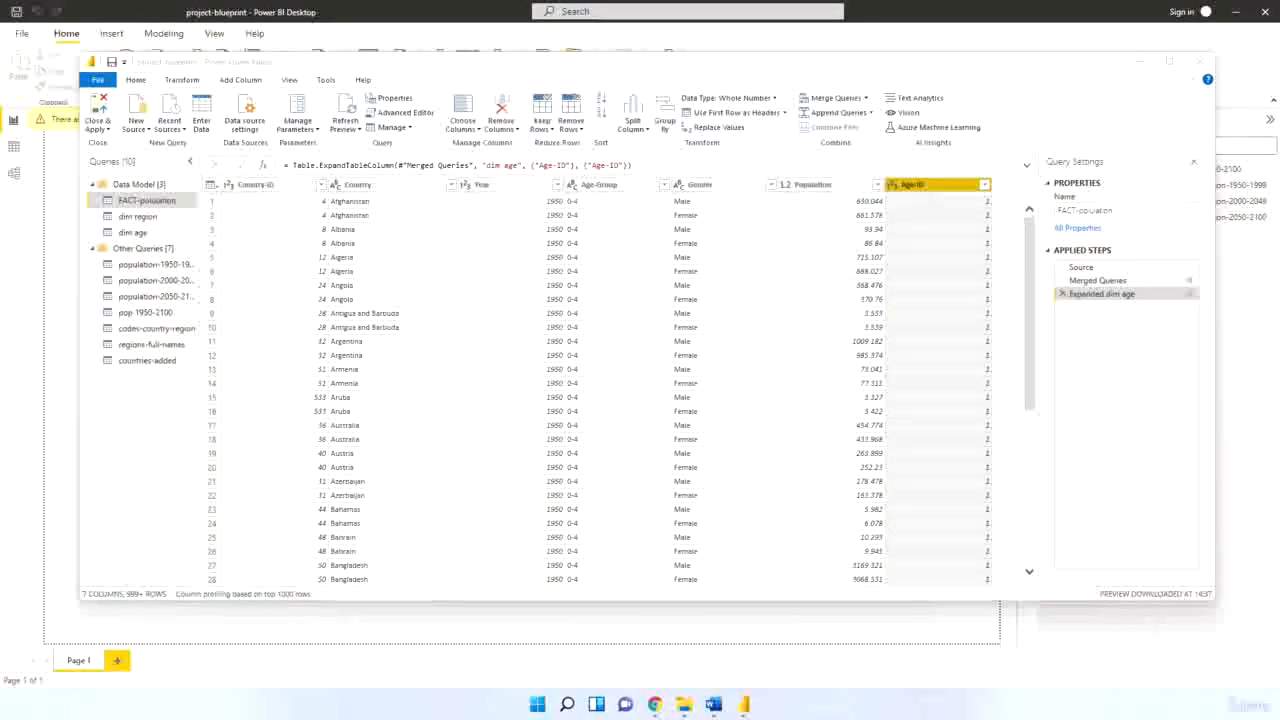
Remove the Country and Age-Group columns from FACT-polulation and move Age-ID directly after Country-ID
left_click(465, 128)
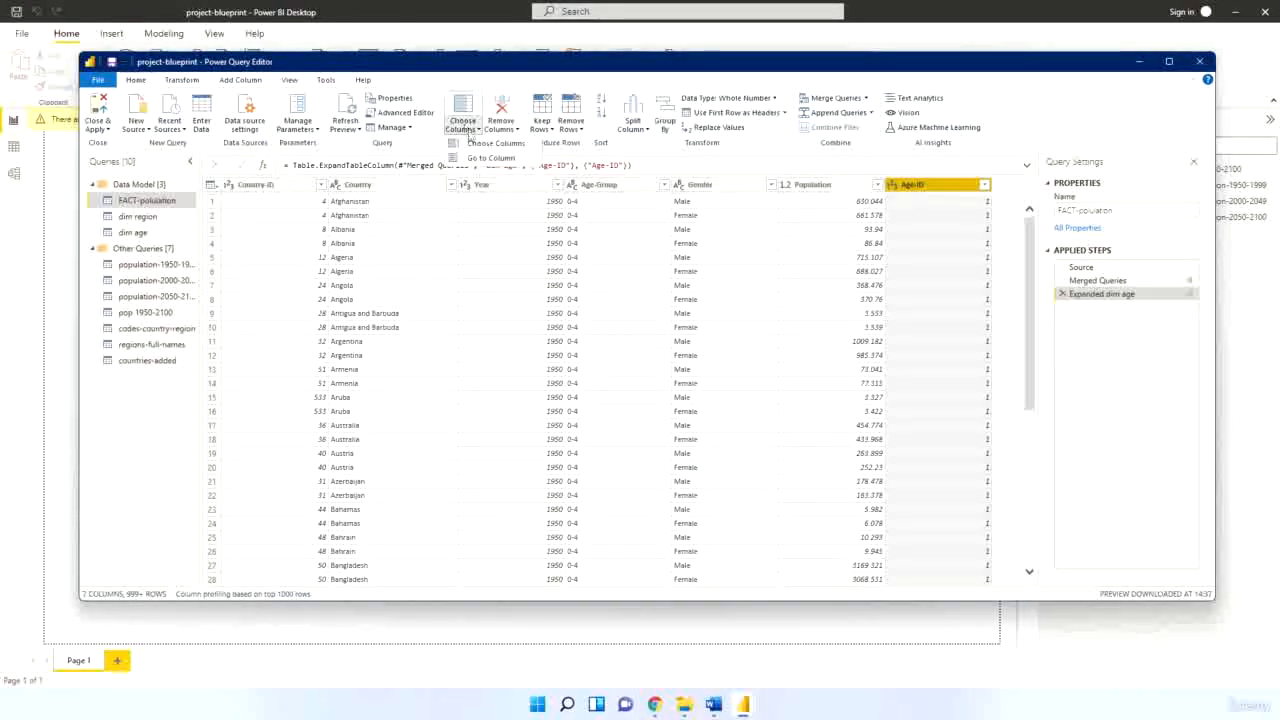
left_click(480, 144)
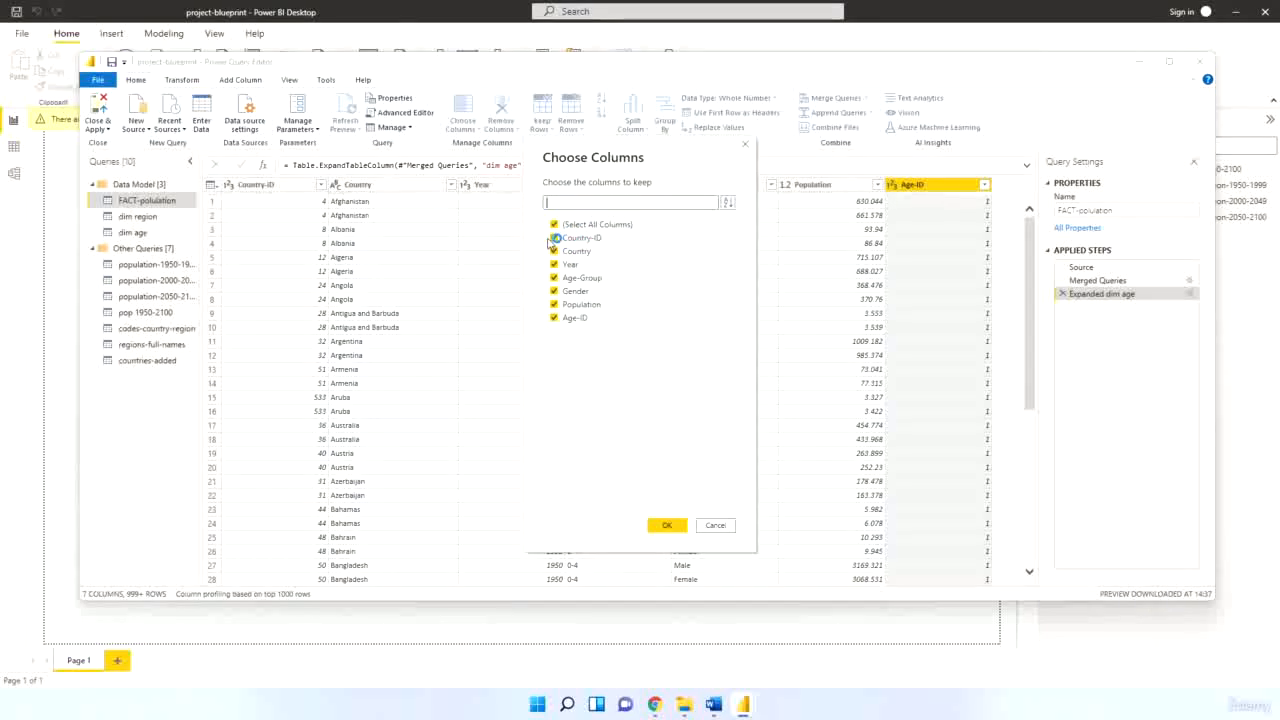
left_click(555, 238)
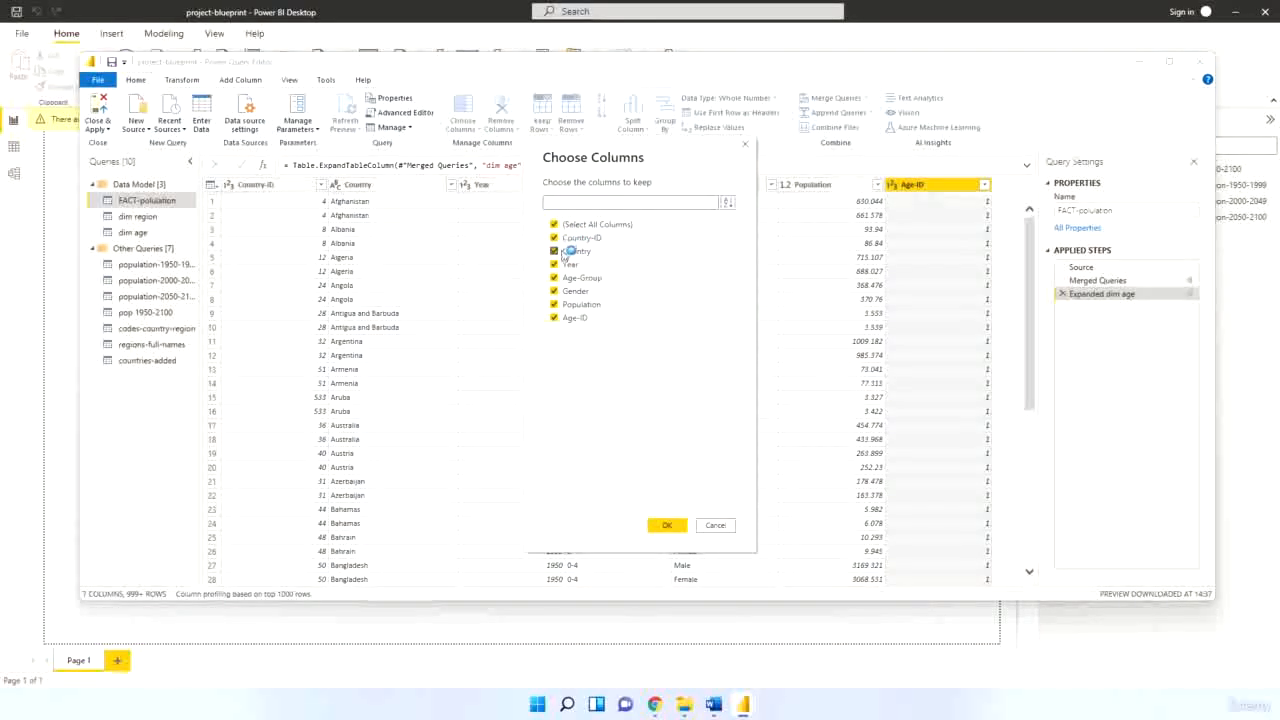
left_click(554, 252)
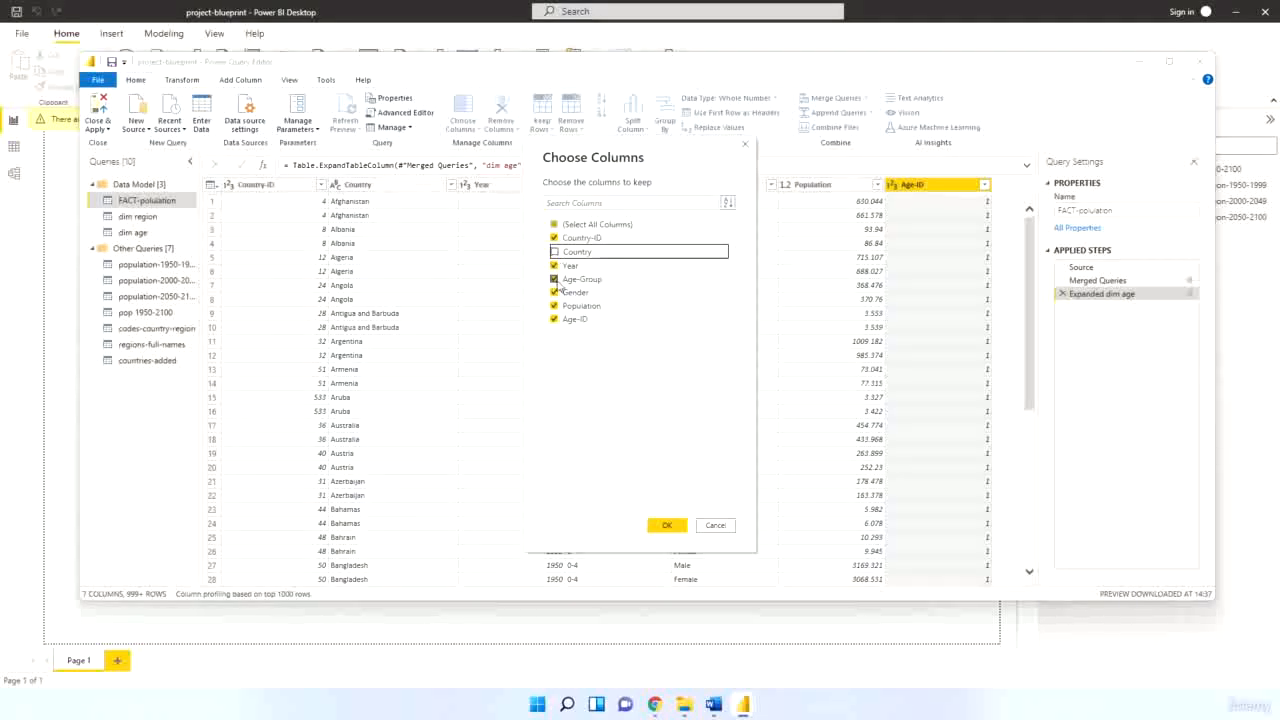
left_click(555, 280)
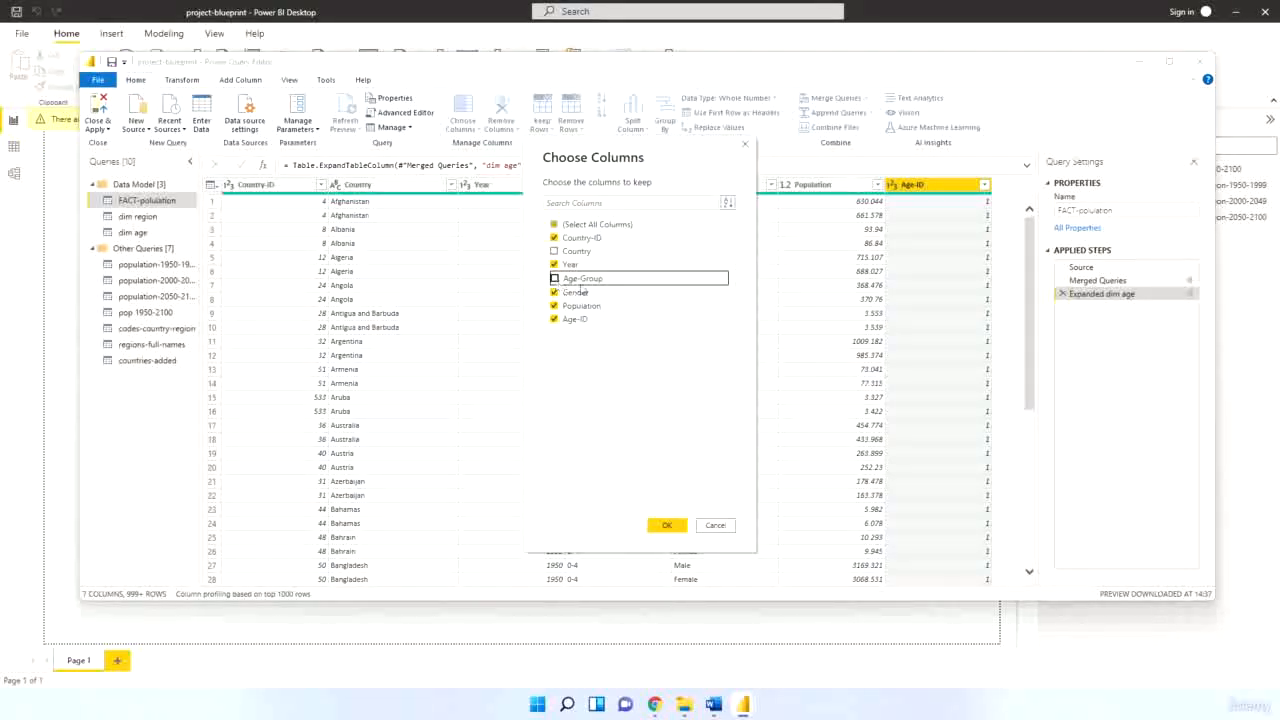
left_click(670, 526)
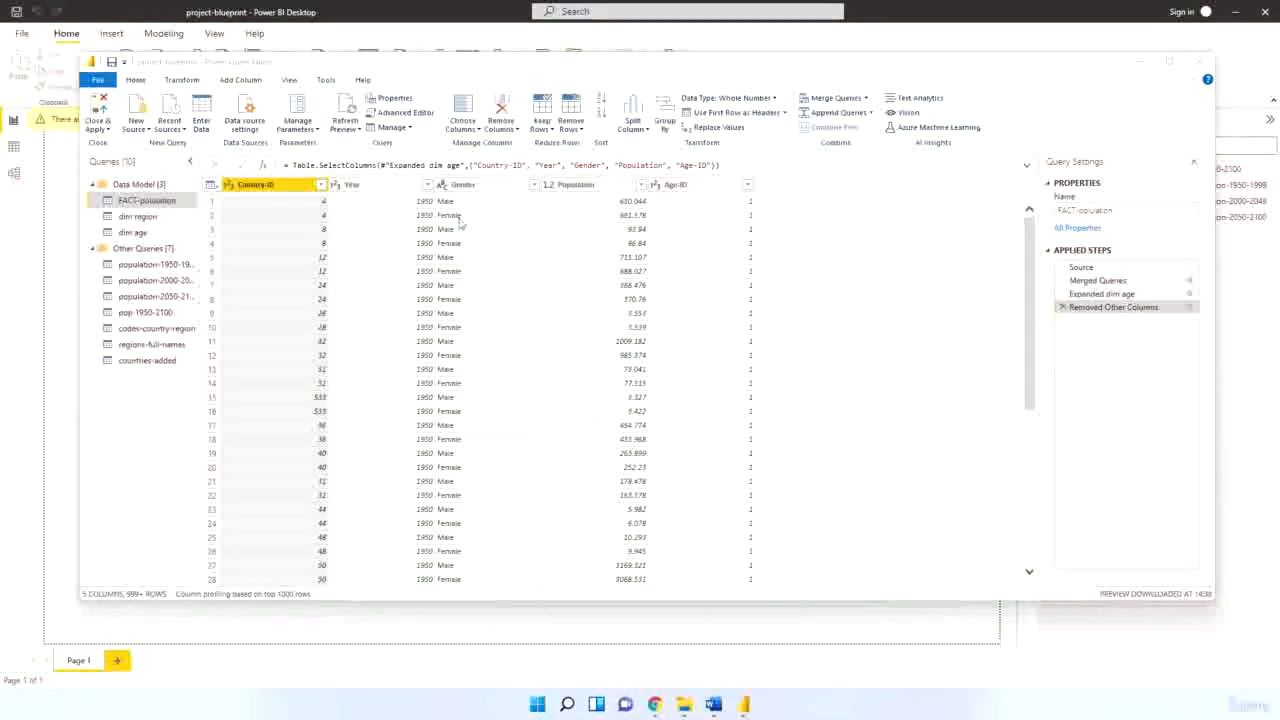
left_click_drag(678, 190, 350, 187)
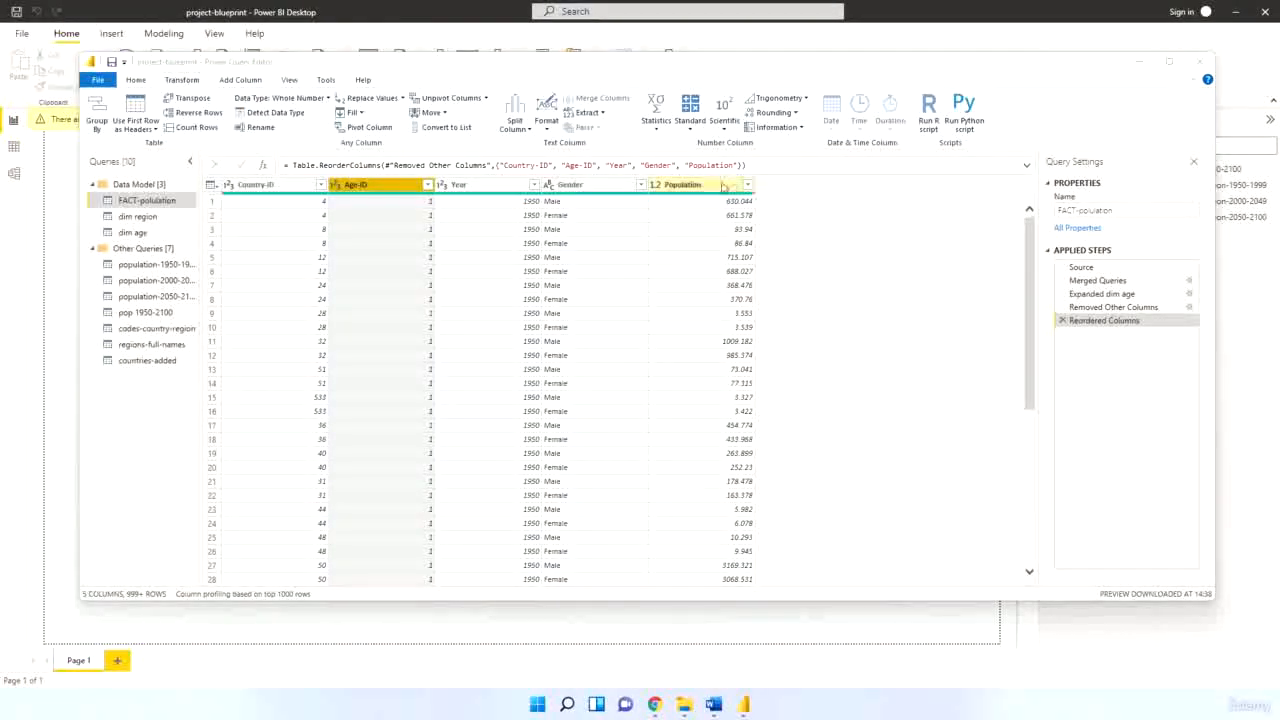
Multiply the values in the Population column by 1000
left_click(698, 187)
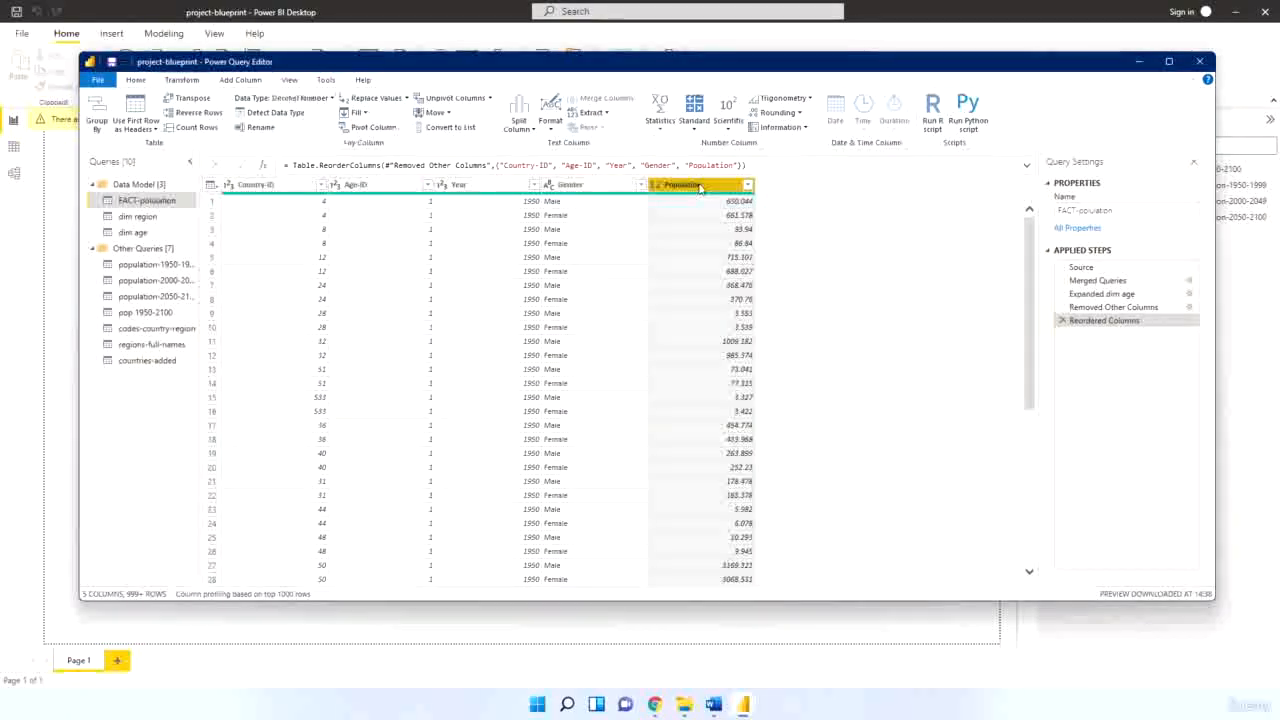
left_click(692, 130)
left_click(713, 158)
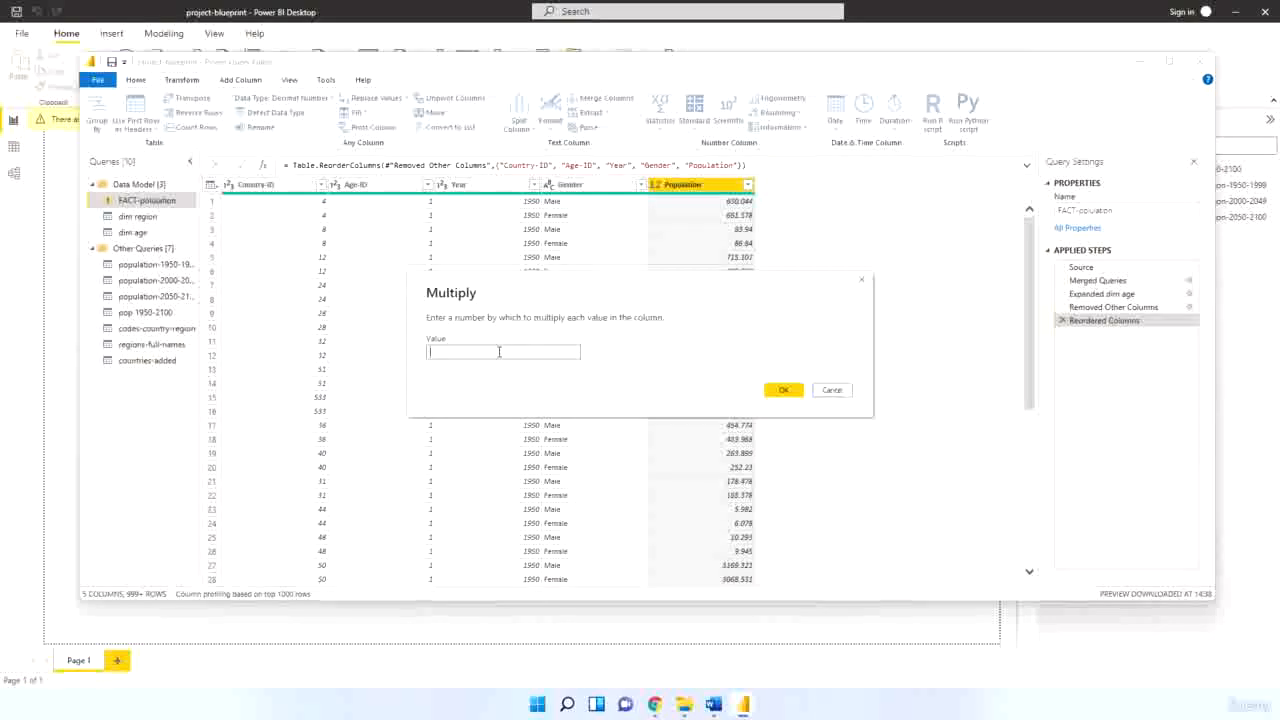
type("1000")
left_click(786, 391)
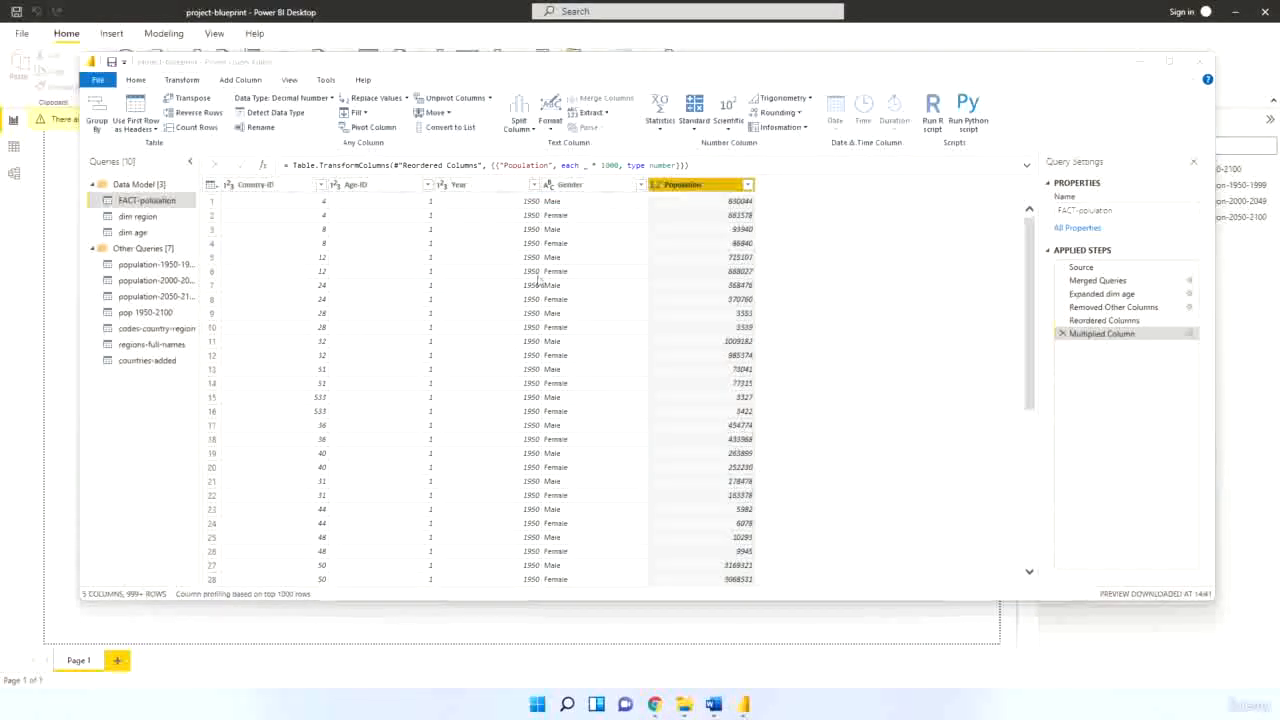
Set the Population column's data type to Whole Number and apply the query changes to the report
left_click(652, 188)
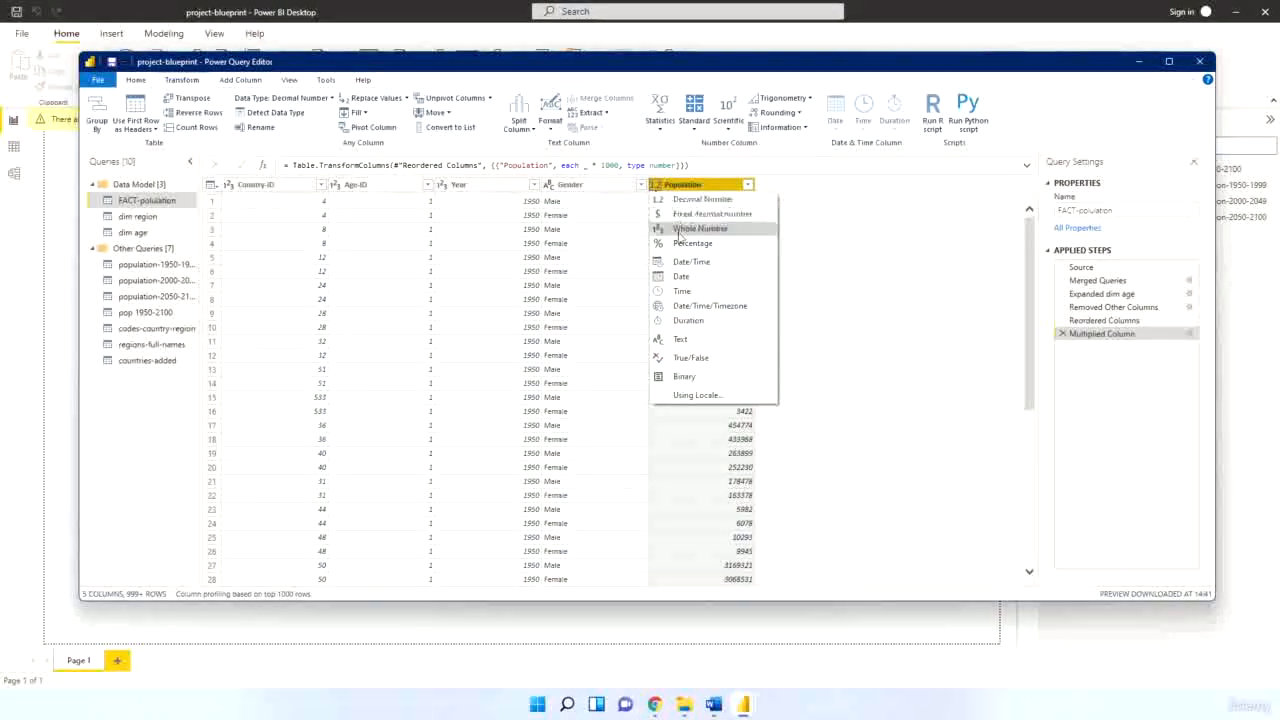
left_click(681, 229)
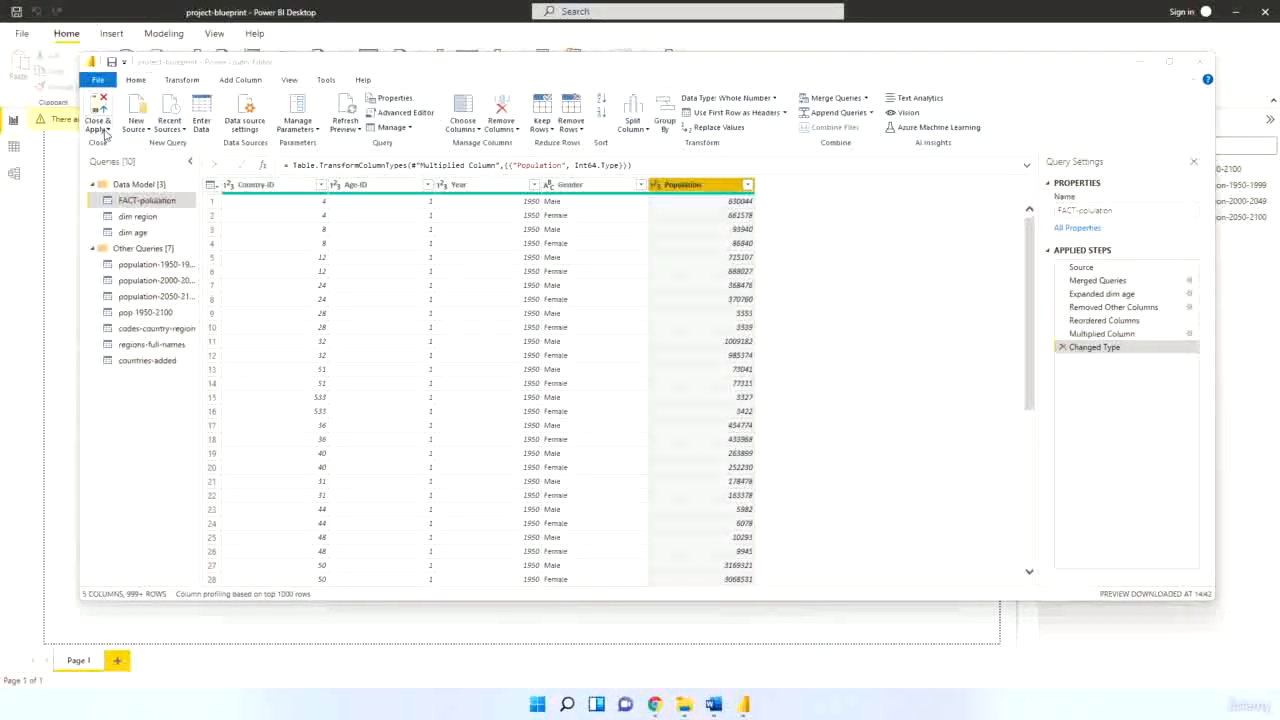
left_click(108, 130)
left_click(118, 159)
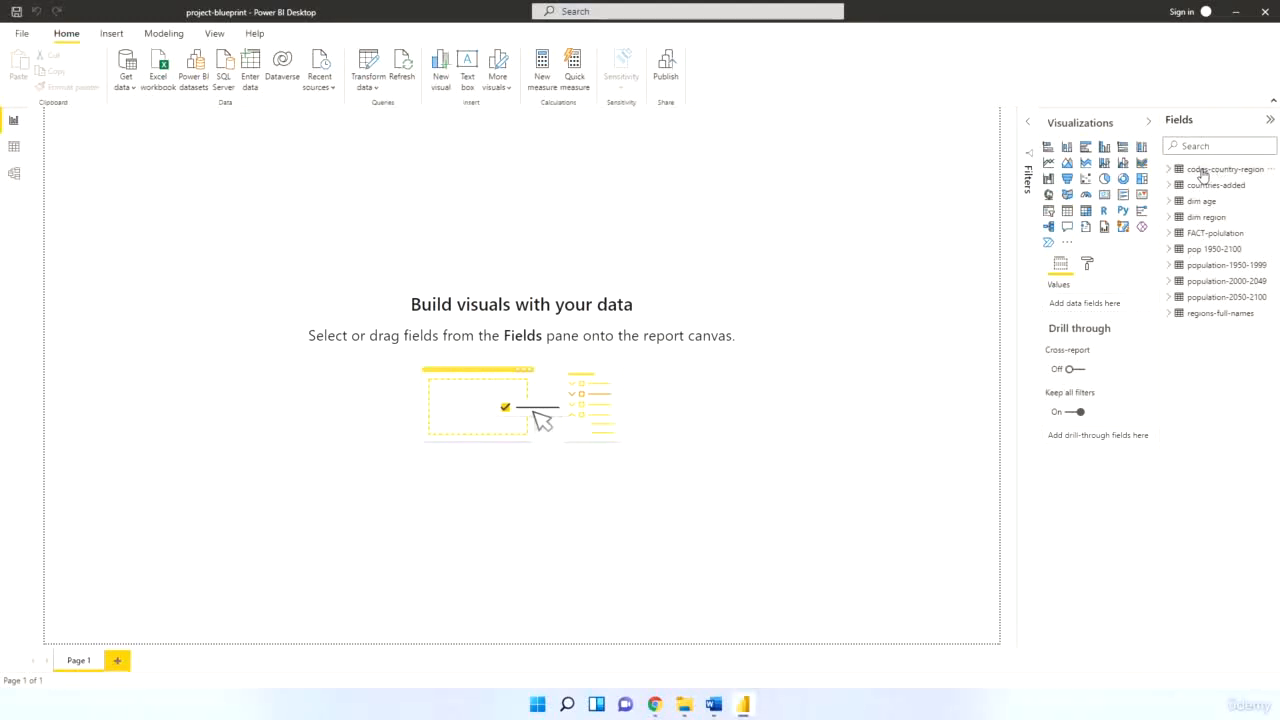
View the rows and fields of the codes-country-region table in Data view
left_click(1187, 171)
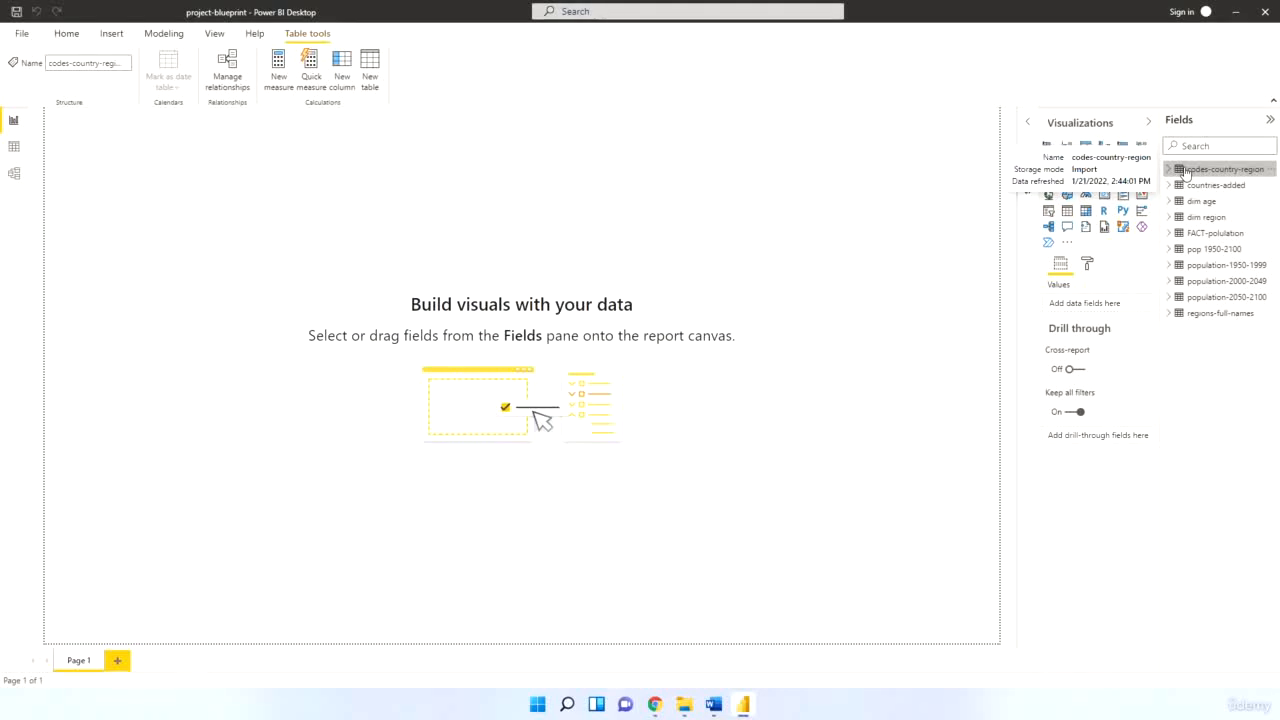
left_click(14, 149)
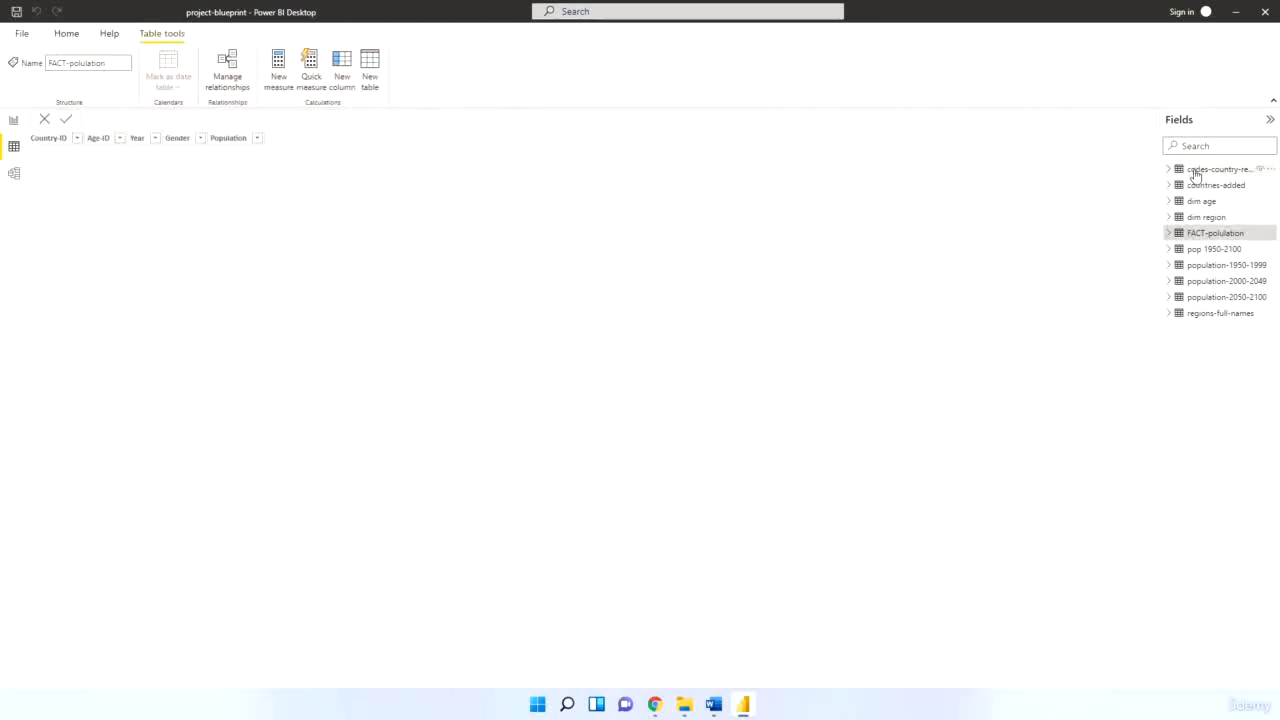
left_click(1193, 170)
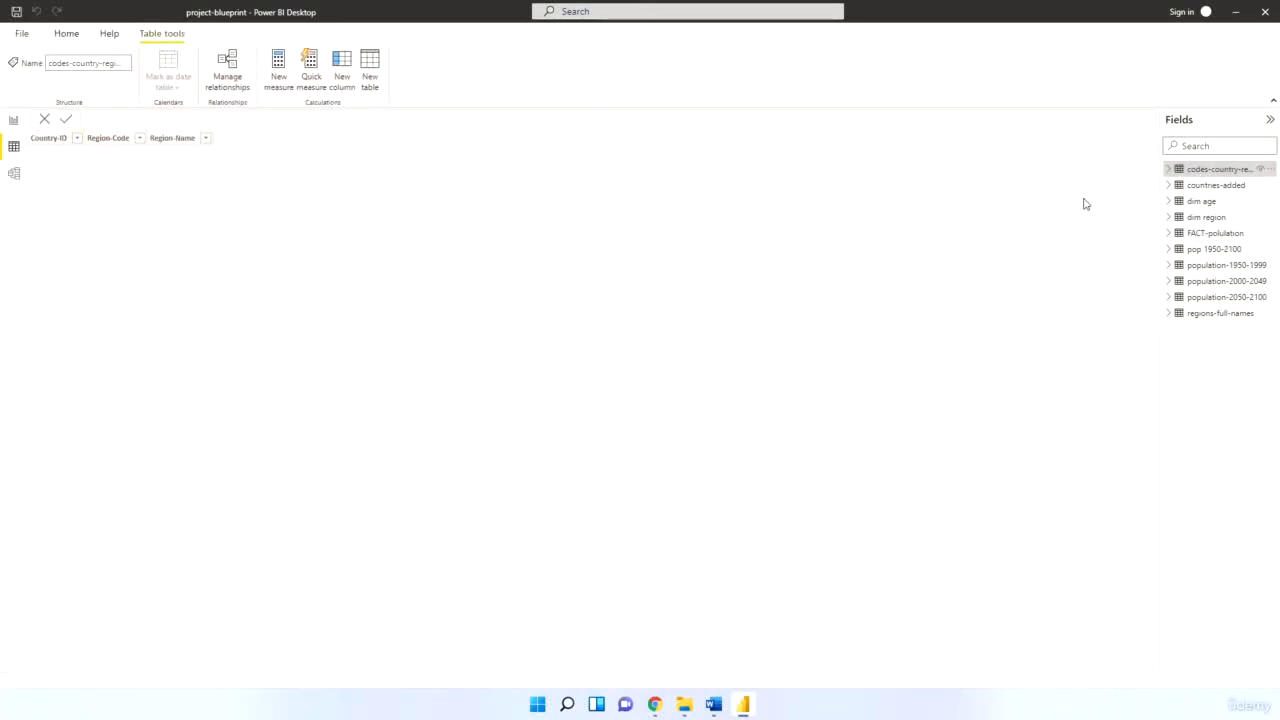
left_click(1168, 170)
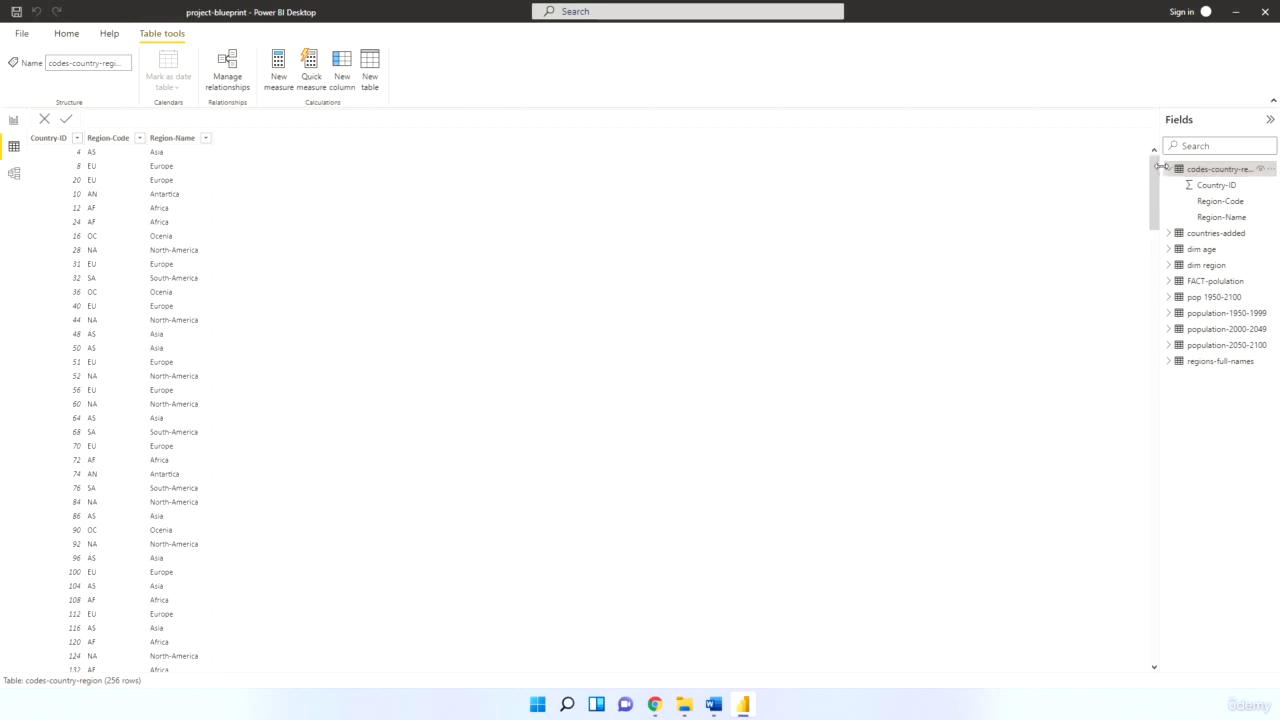
left_click(1199, 172)
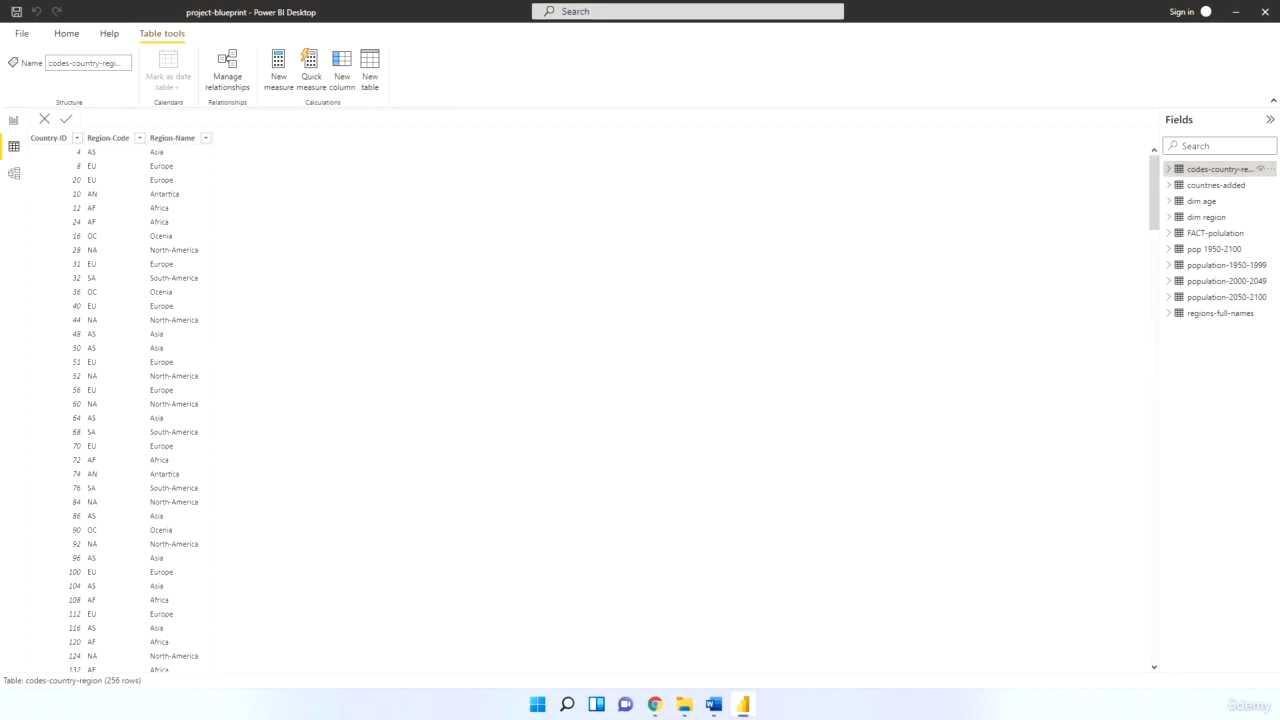
Reopen the Power Query Editor and disable loading of the population-1950-1999 query into the report
left_click(66, 34)
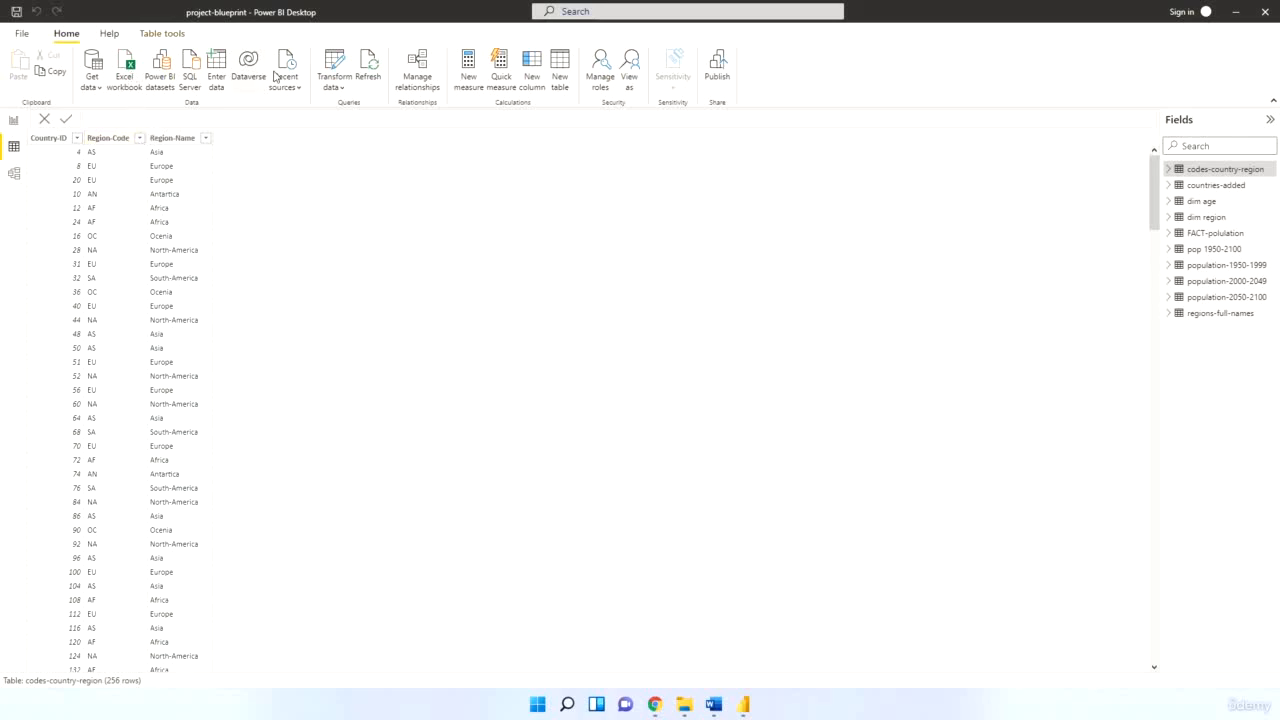
left_click(332, 66)
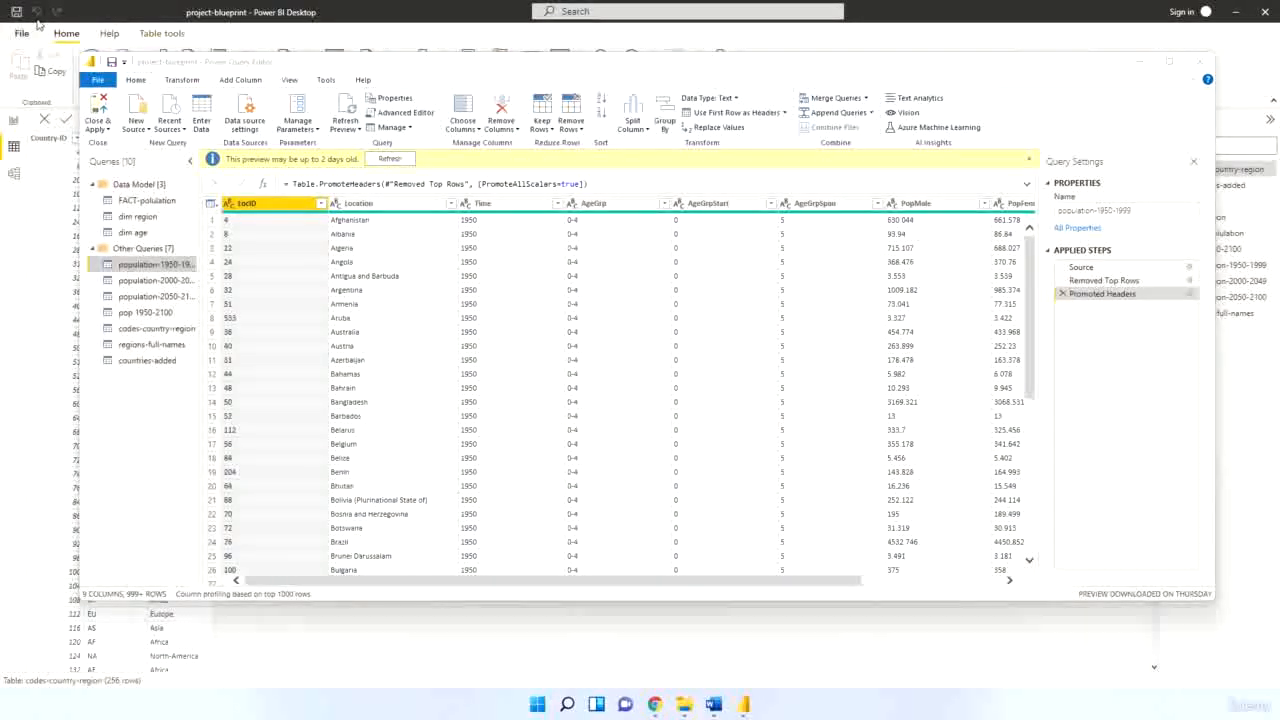
left_click(151, 267)
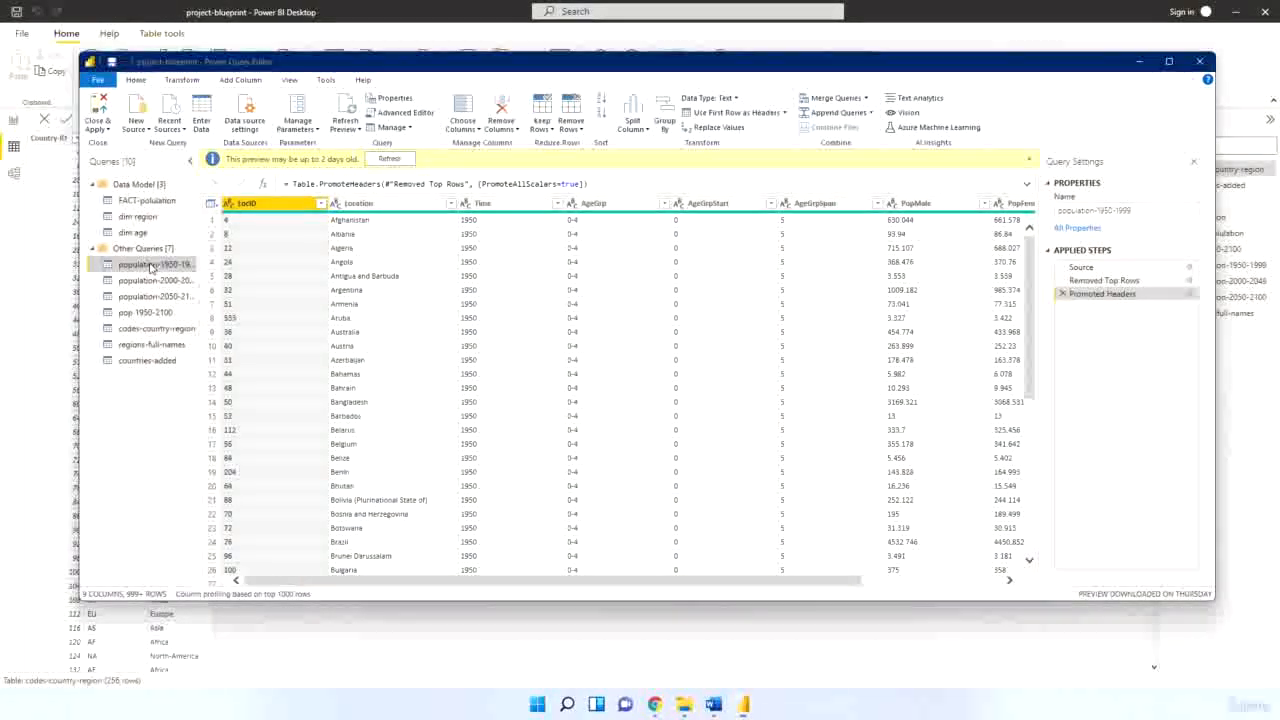
right_click(151, 267)
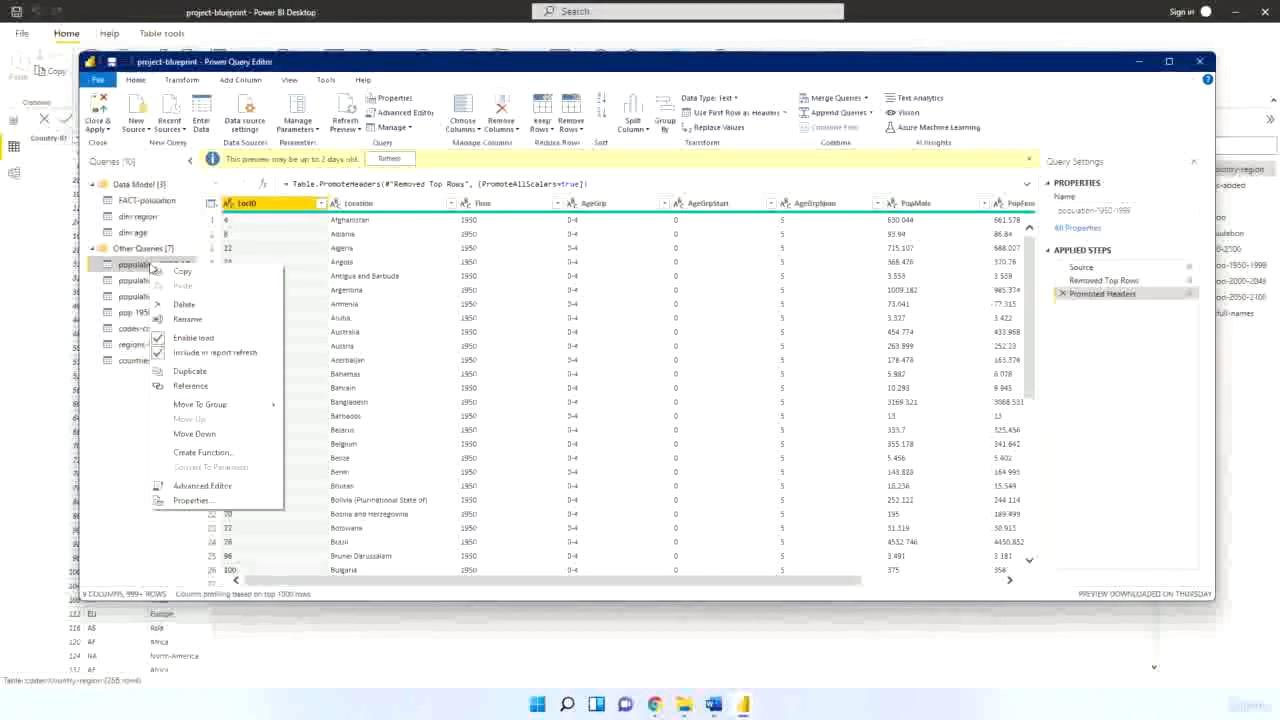
left_click(187, 340)
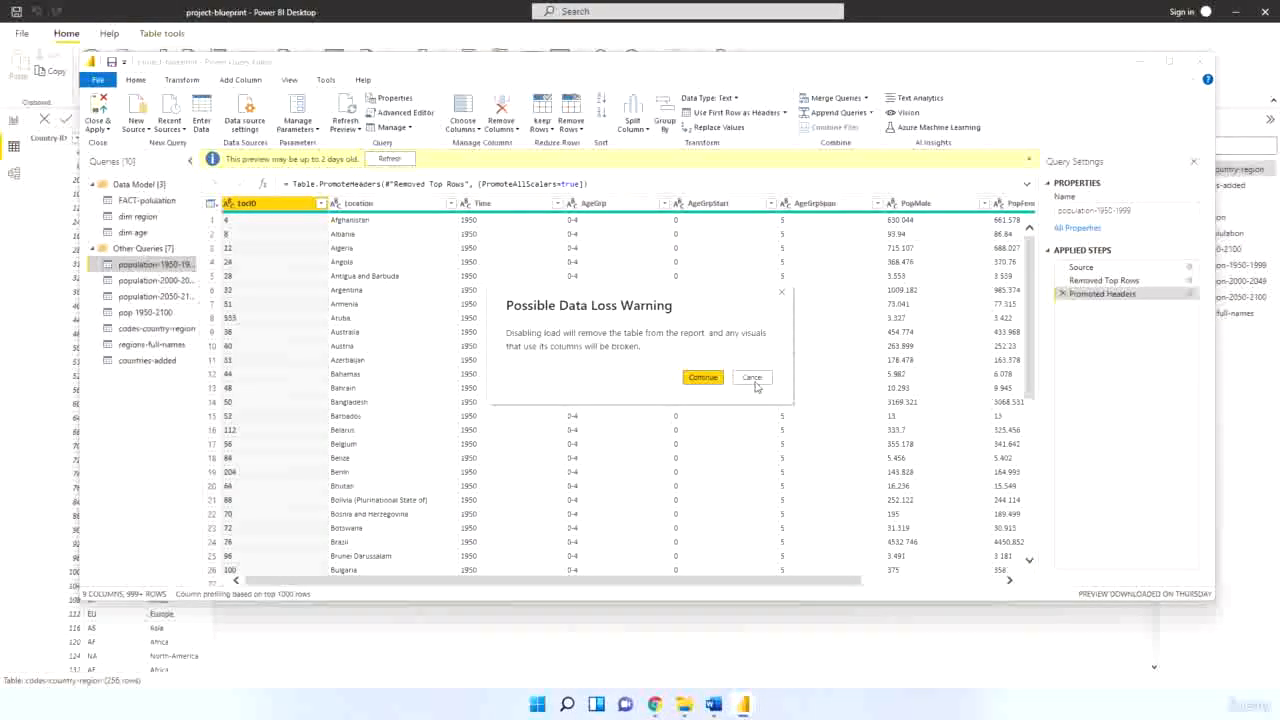
left_click(703, 378)
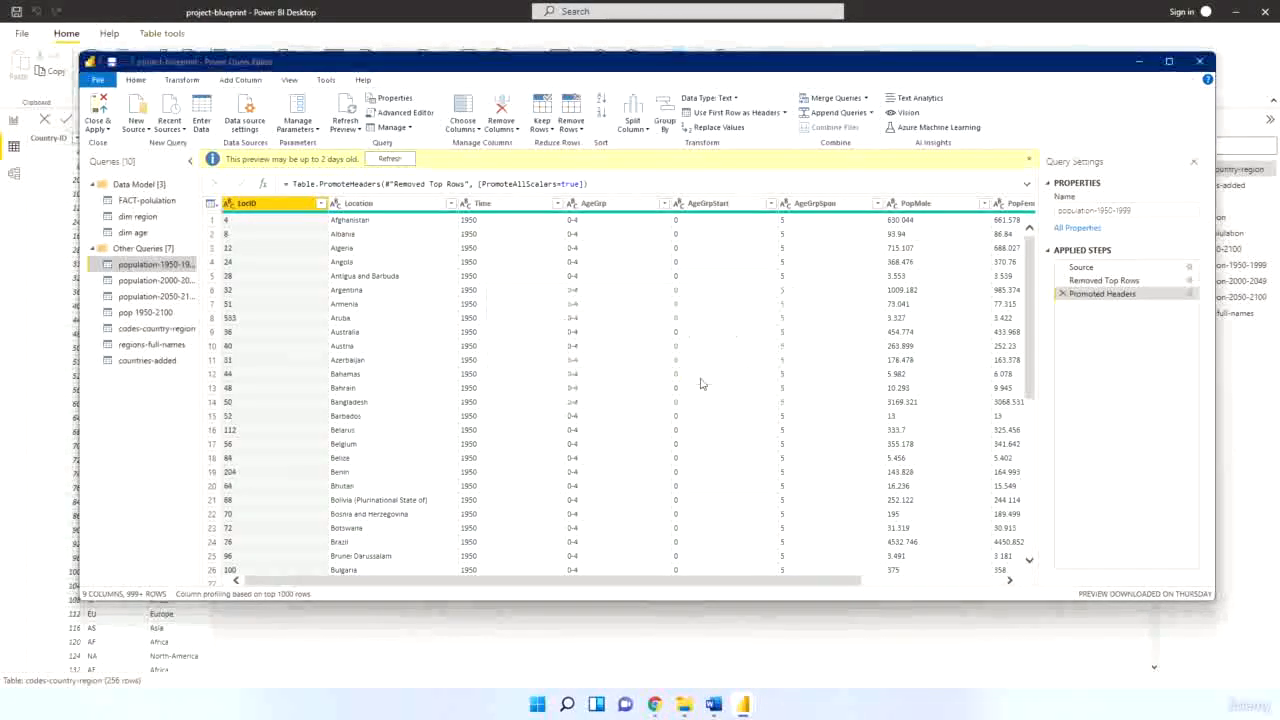
Disable loading of the population-2000-2049, population-2050-2100 and pop 1950-2100 queries
right_click(153, 281)
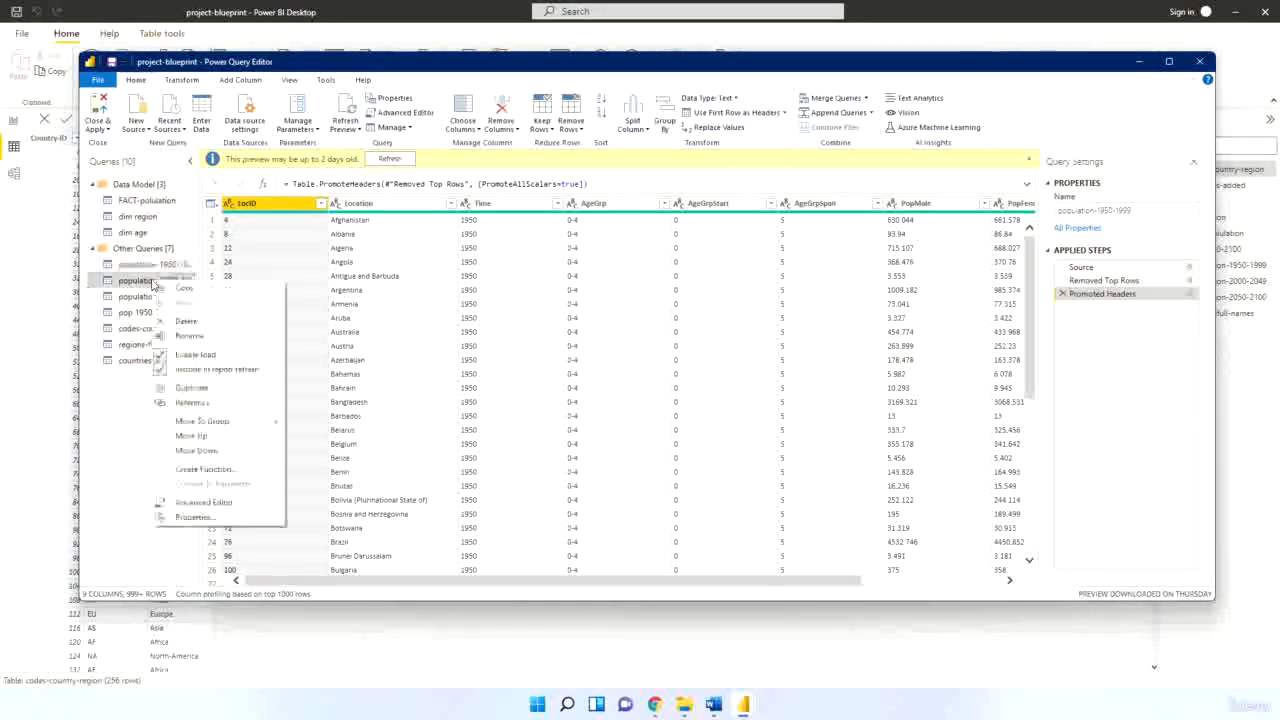
left_click(195, 354)
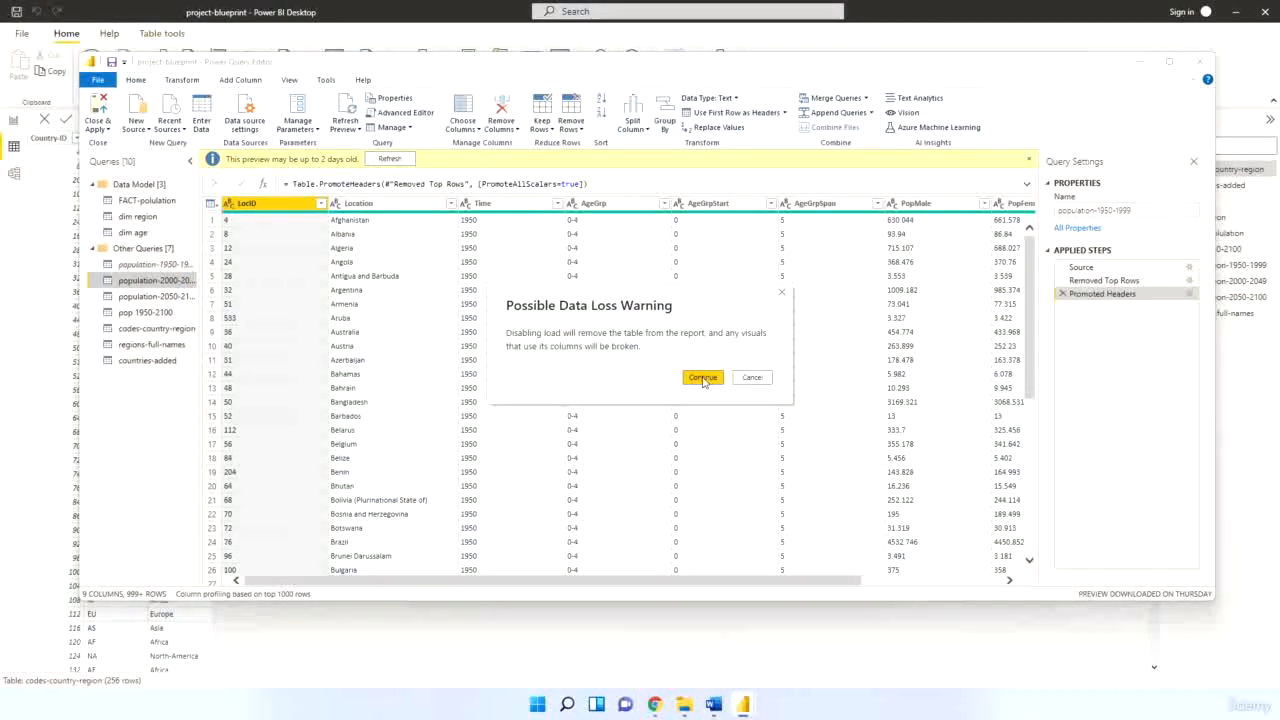
left_click(703, 377)
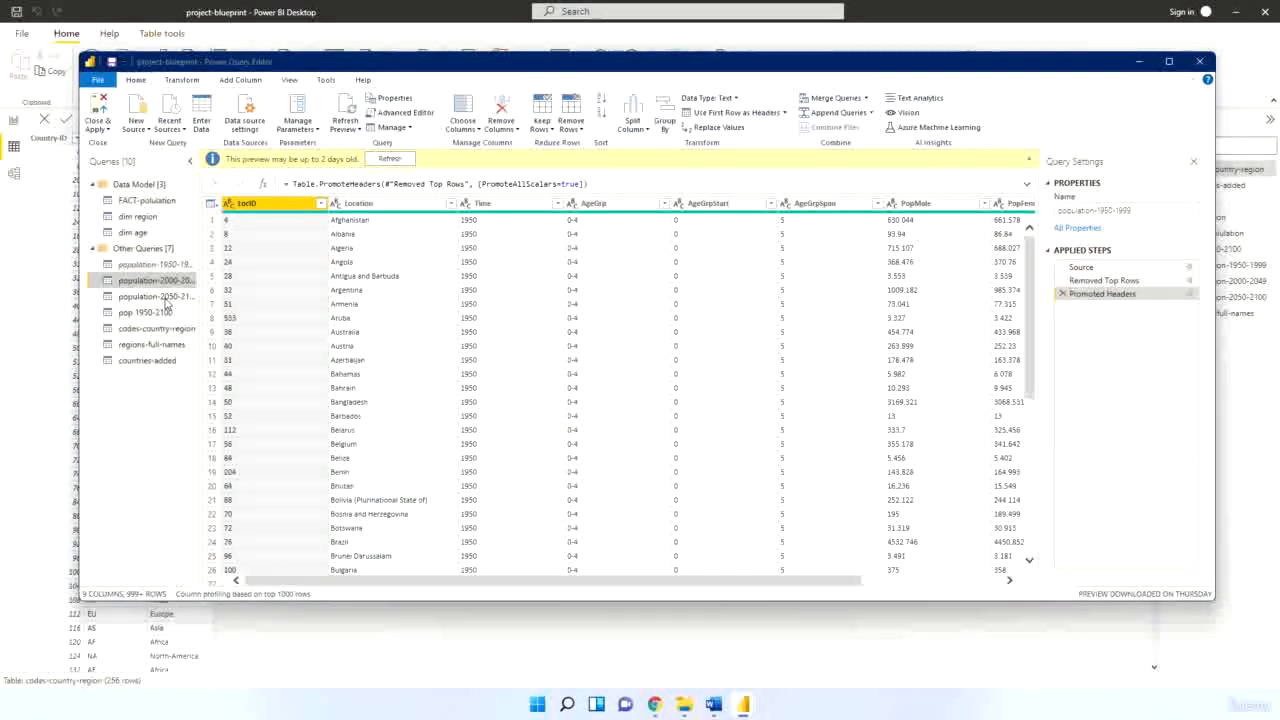
right_click(167, 303)
left_click(200, 370)
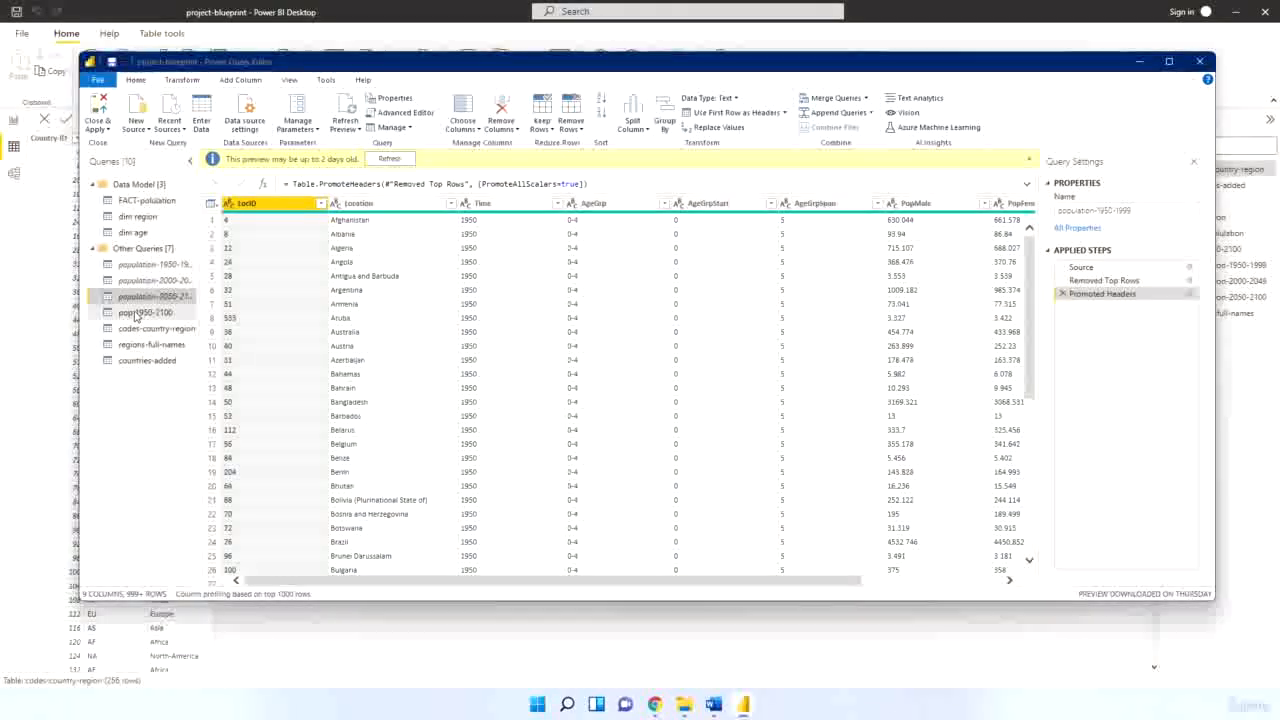
right_click(135, 315)
left_click(175, 390)
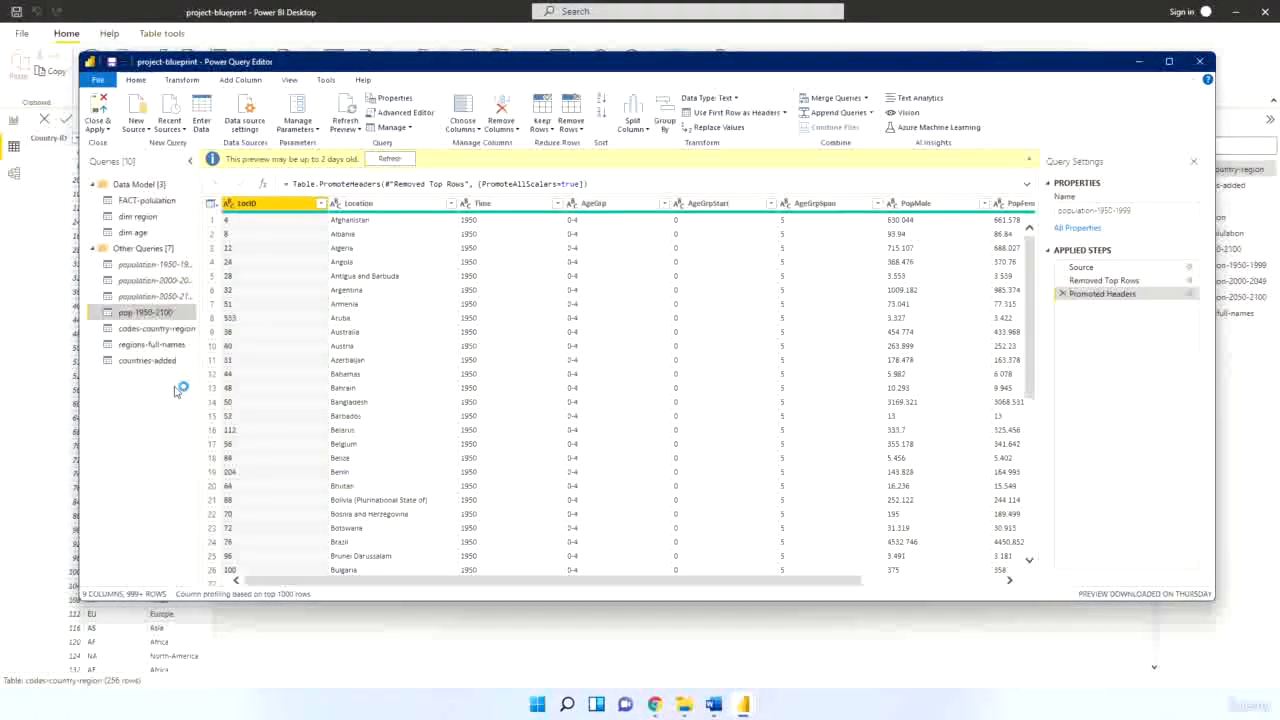
left_click(703, 380)
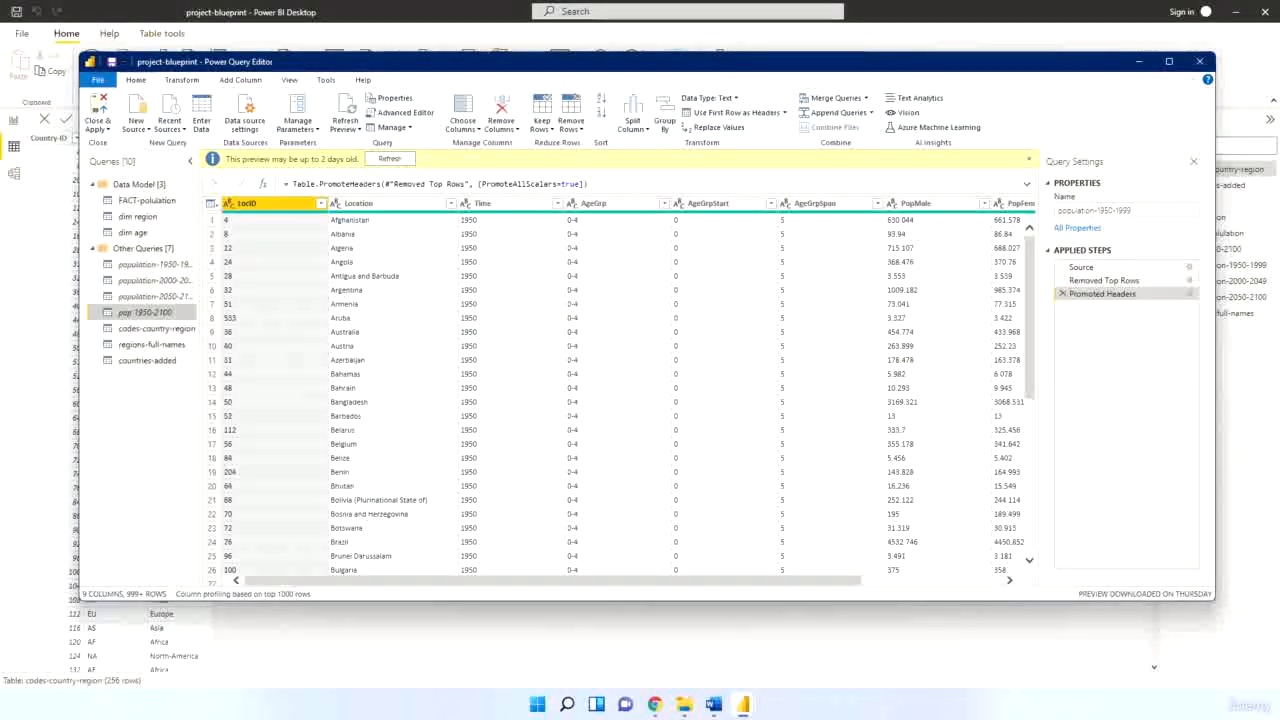
Disable loading of the codes-country-region and regions-full-names queries into the report
right_click(138, 328)
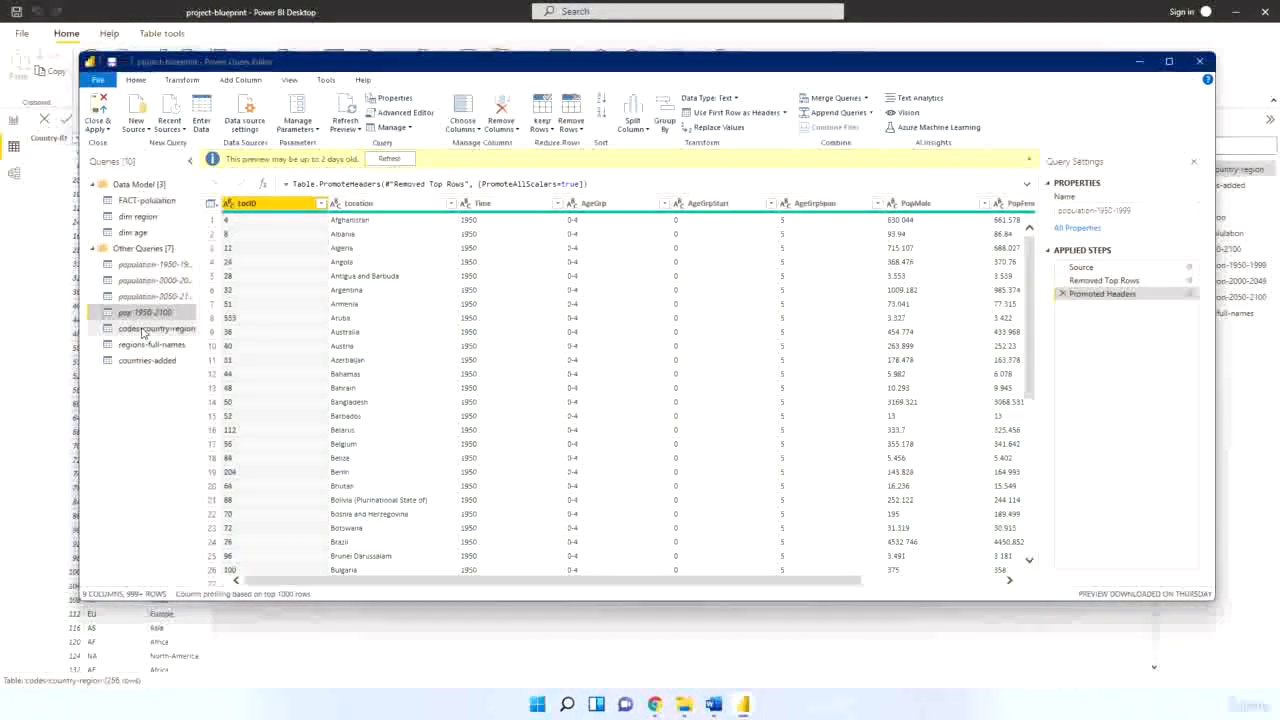
left_click(177, 403)
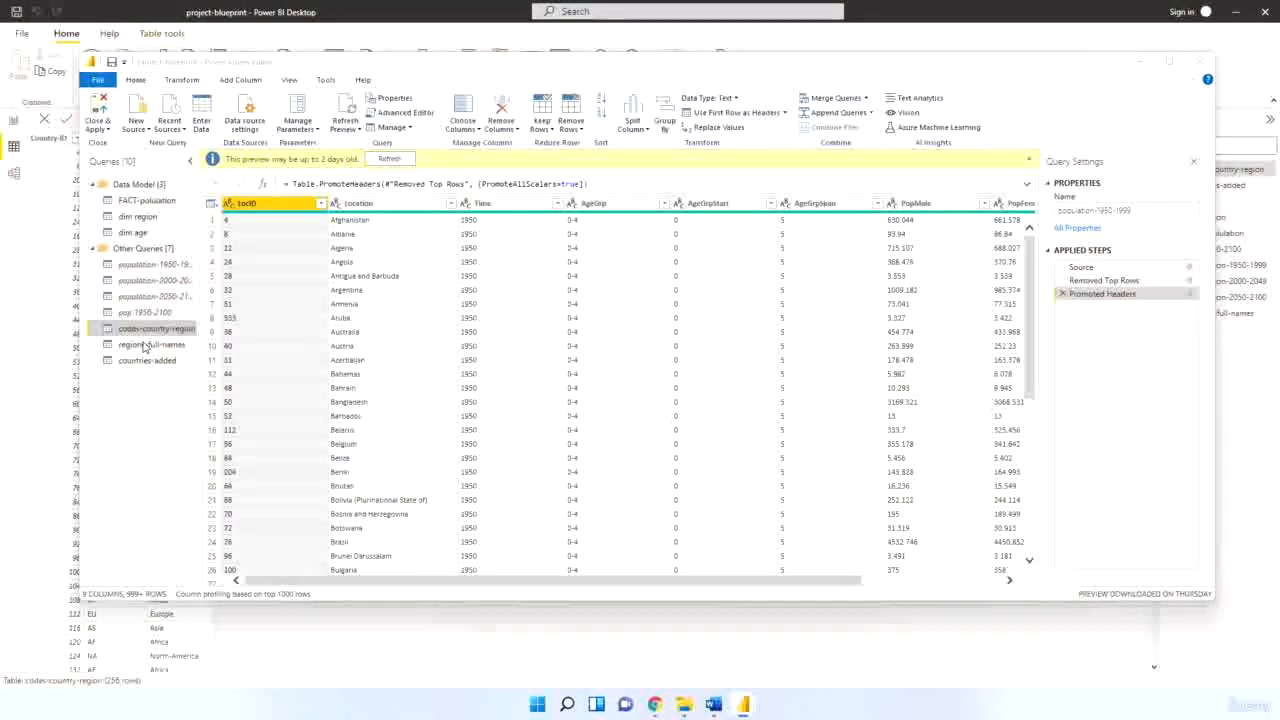
left_click(695, 377)
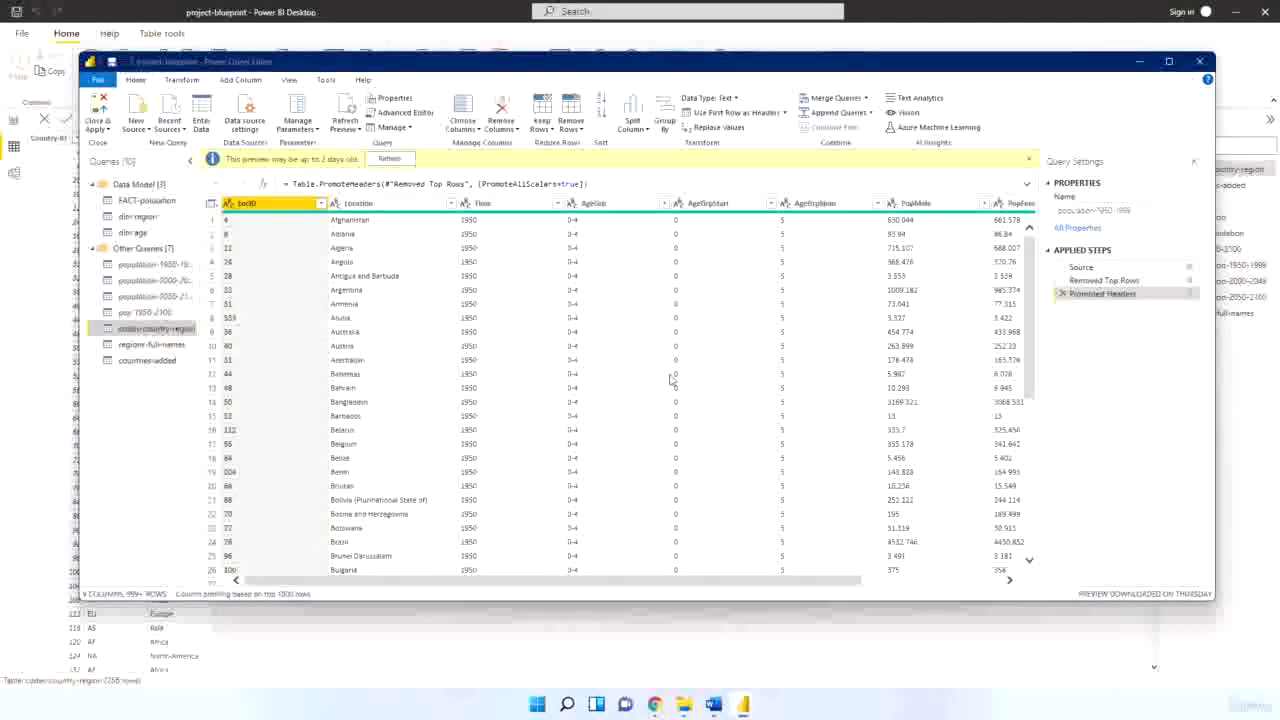
right_click(145, 346)
left_click(190, 422)
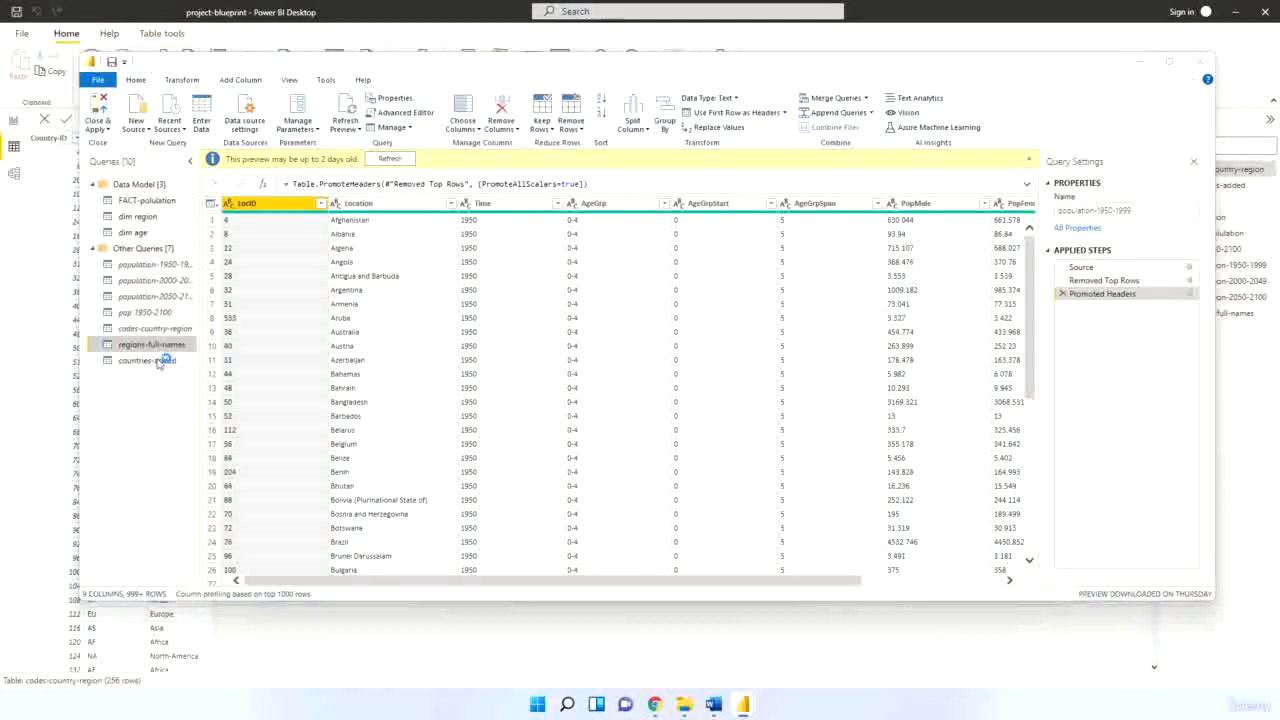
left_click(697, 381)
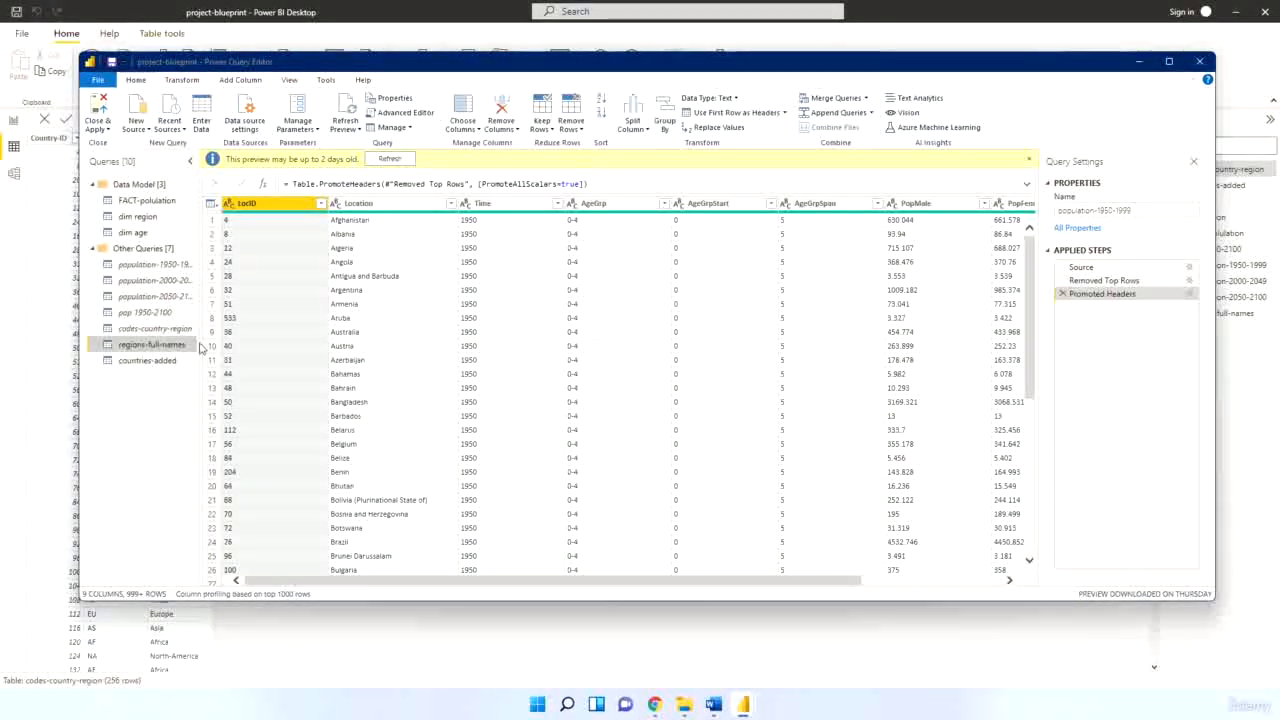
Disable loading of the countries-added query into the report
right_click(136, 361)
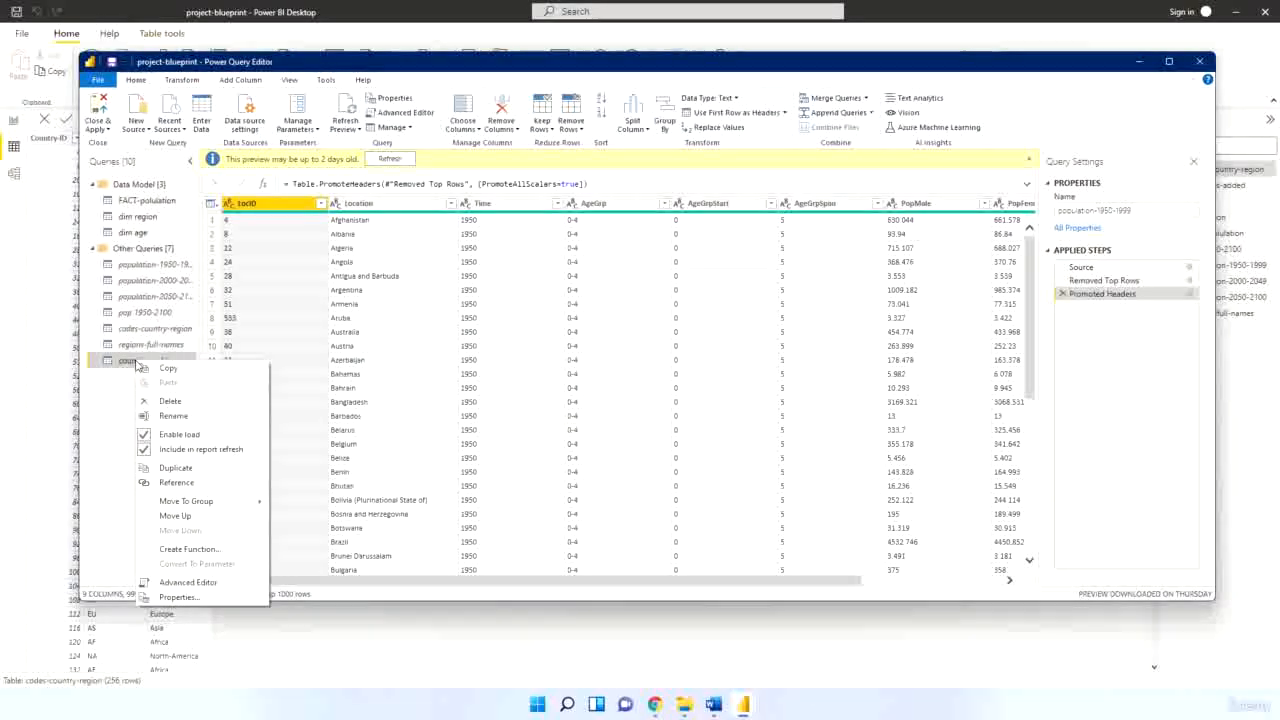
left_click(165, 434)
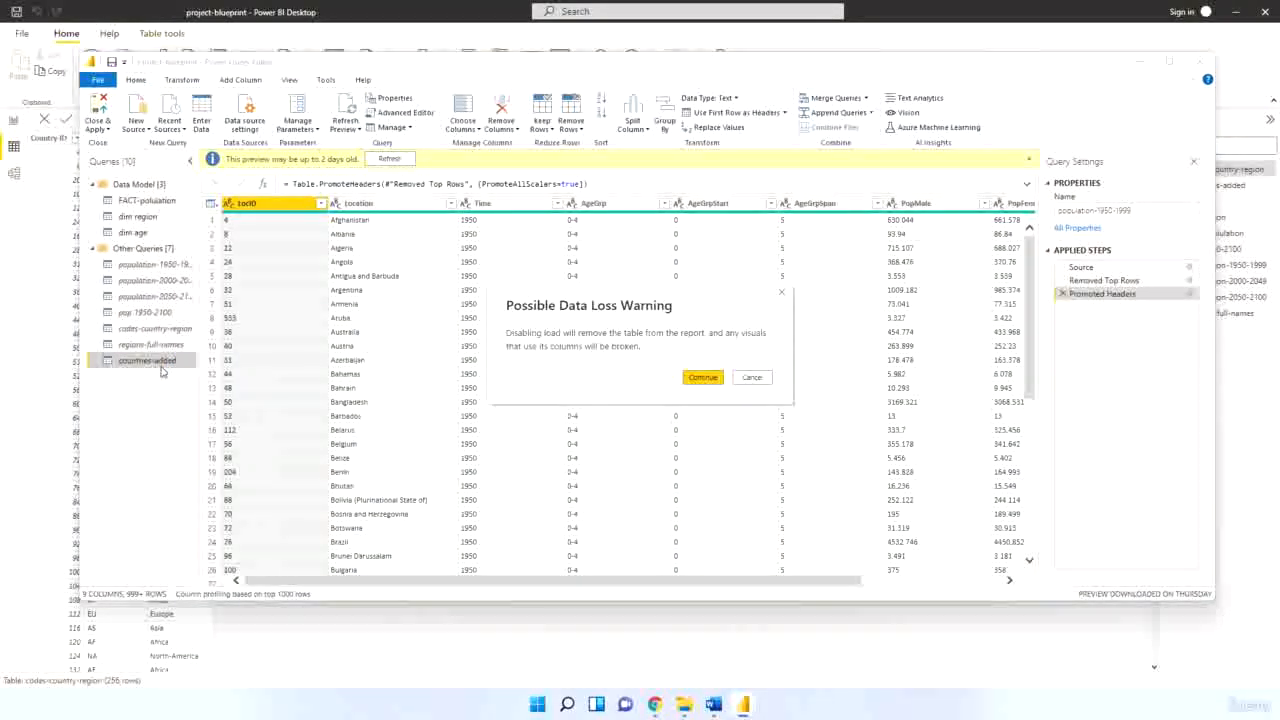
left_click(762, 381)
right_click(127, 364)
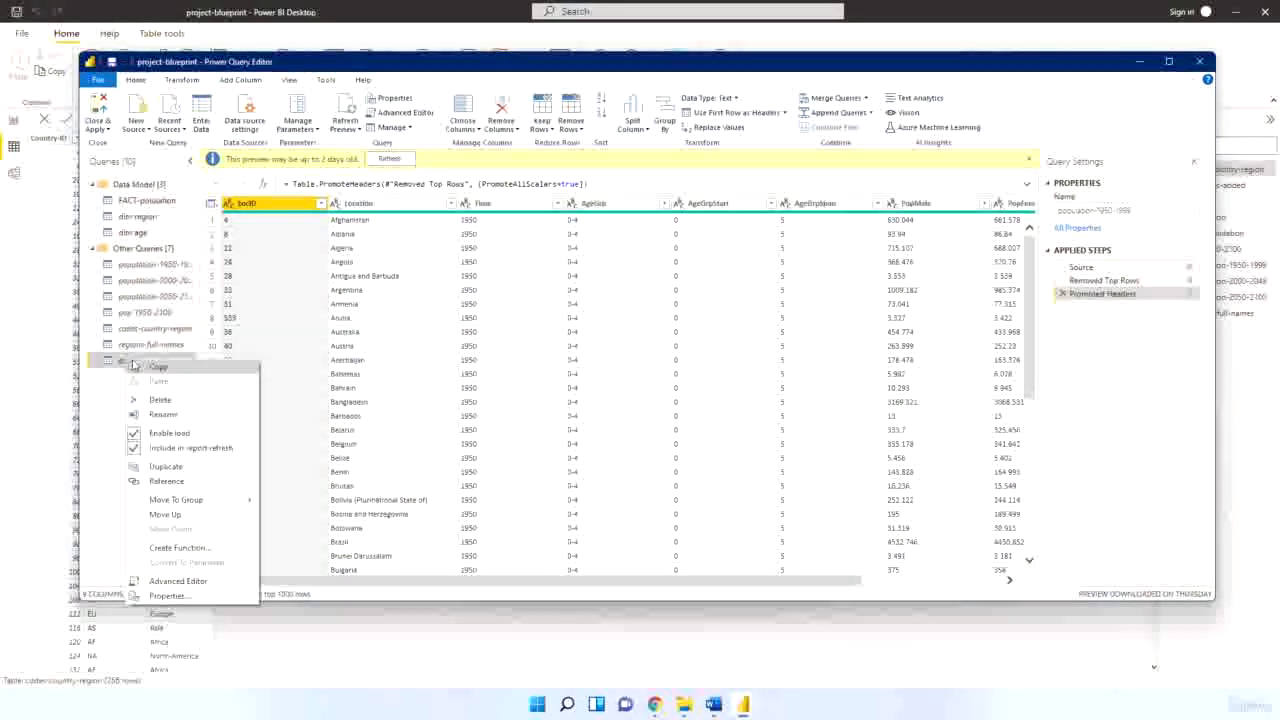
left_click(165, 432)
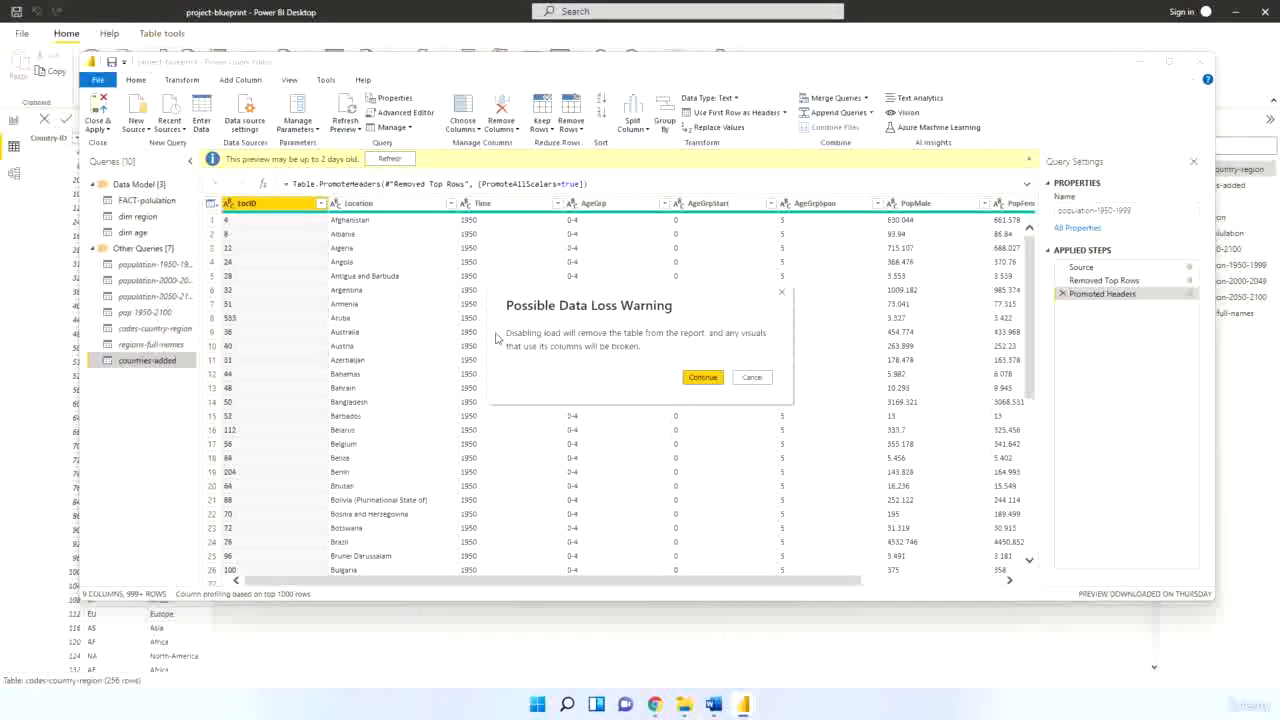
left_click(695, 378)
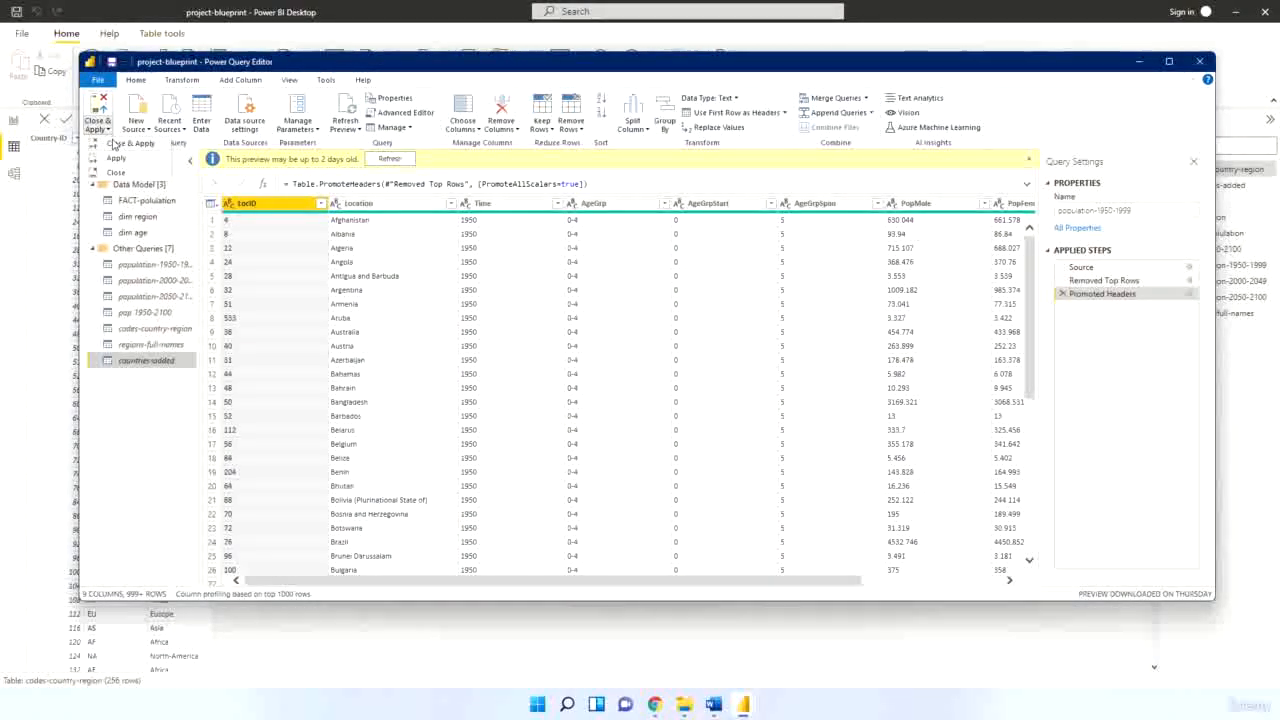
Apply the query changes to the report and view the dim age table in Data view
left_click(116, 158)
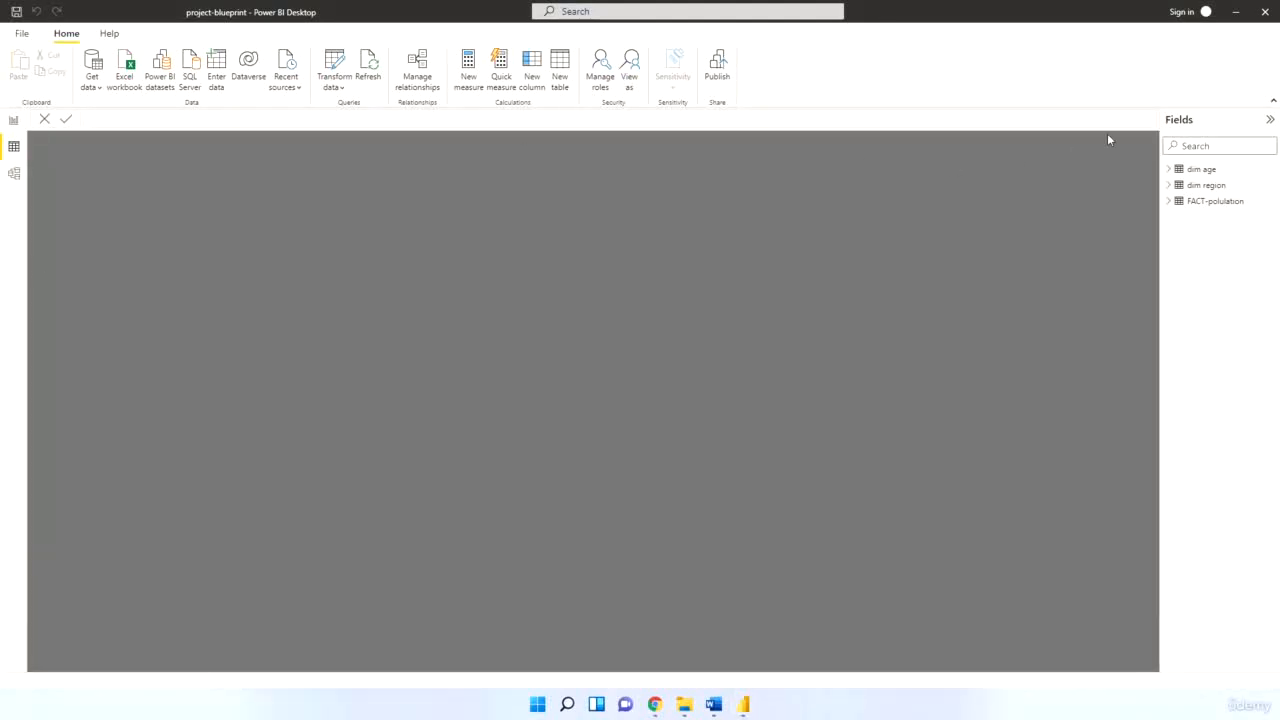
left_click(14, 153)
left_click(1201, 169)
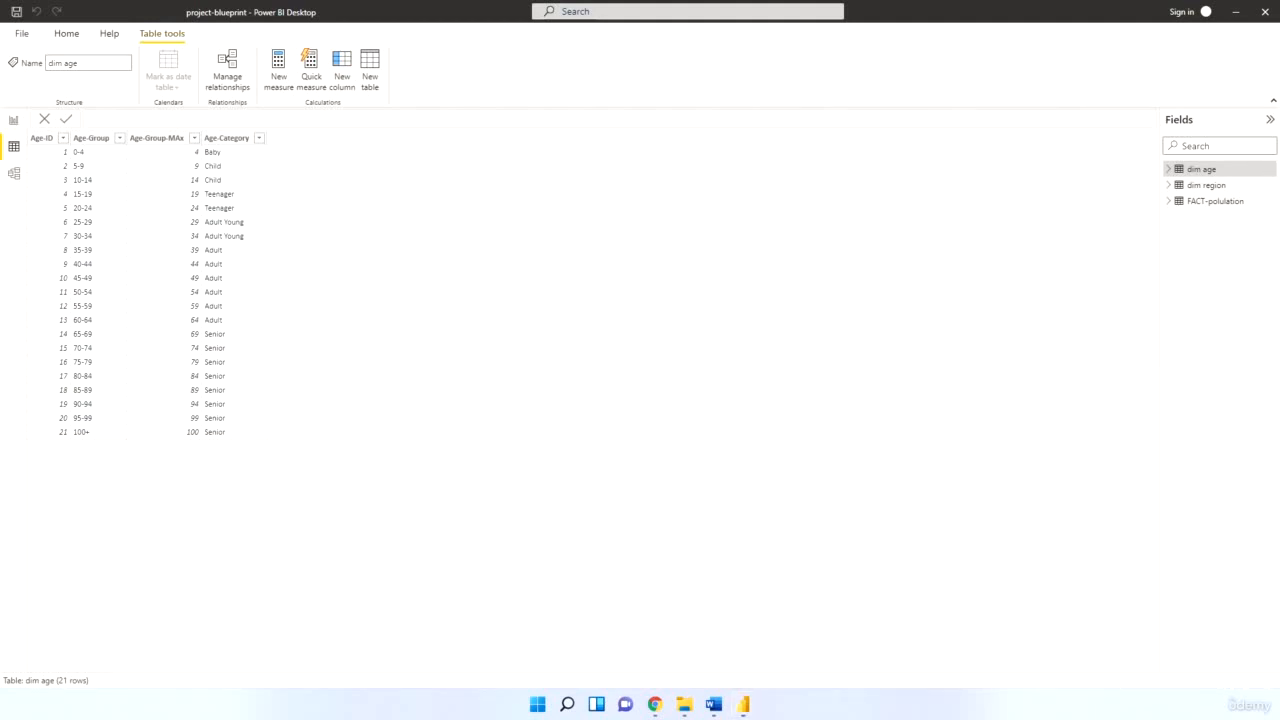
Start saving a copy of the report, create a folder named "final project" inside the powerbi folder and open it
left_click(22, 35)
left_click(38, 121)
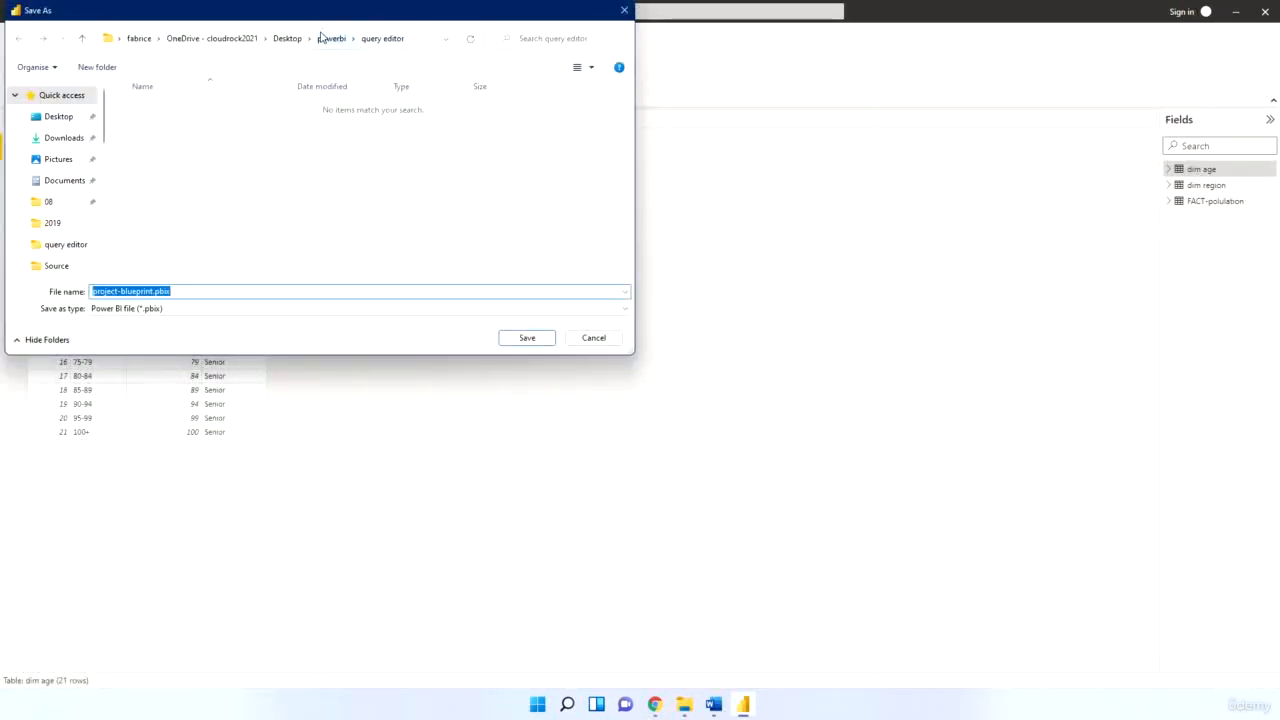
left_click(329, 40)
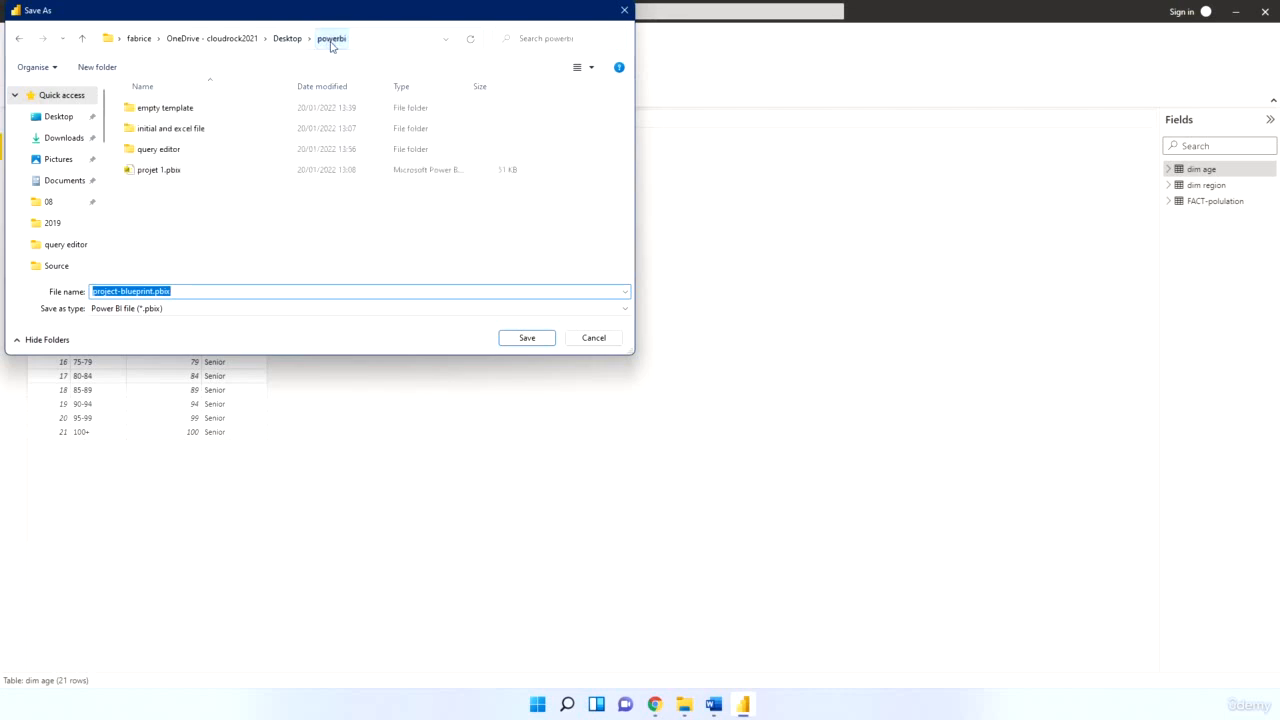
right_click(189, 223)
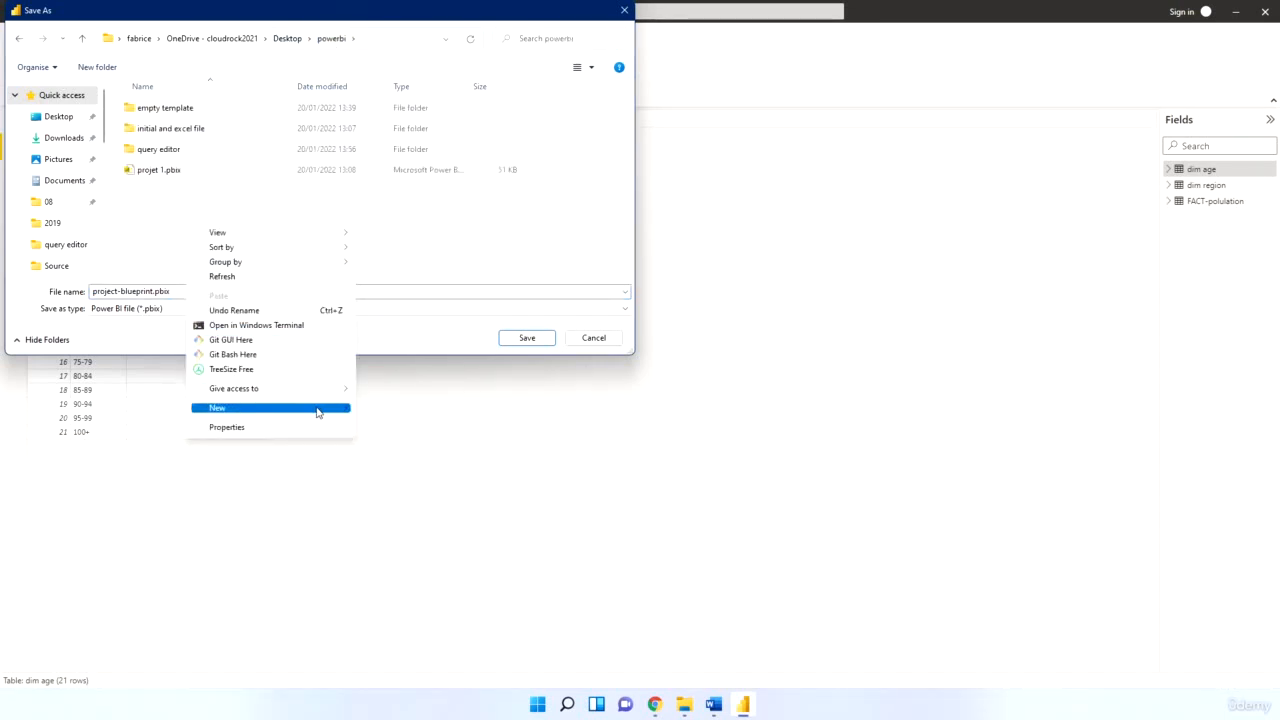
mouse_move(318, 410)
left_click(371, 410)
type("f")
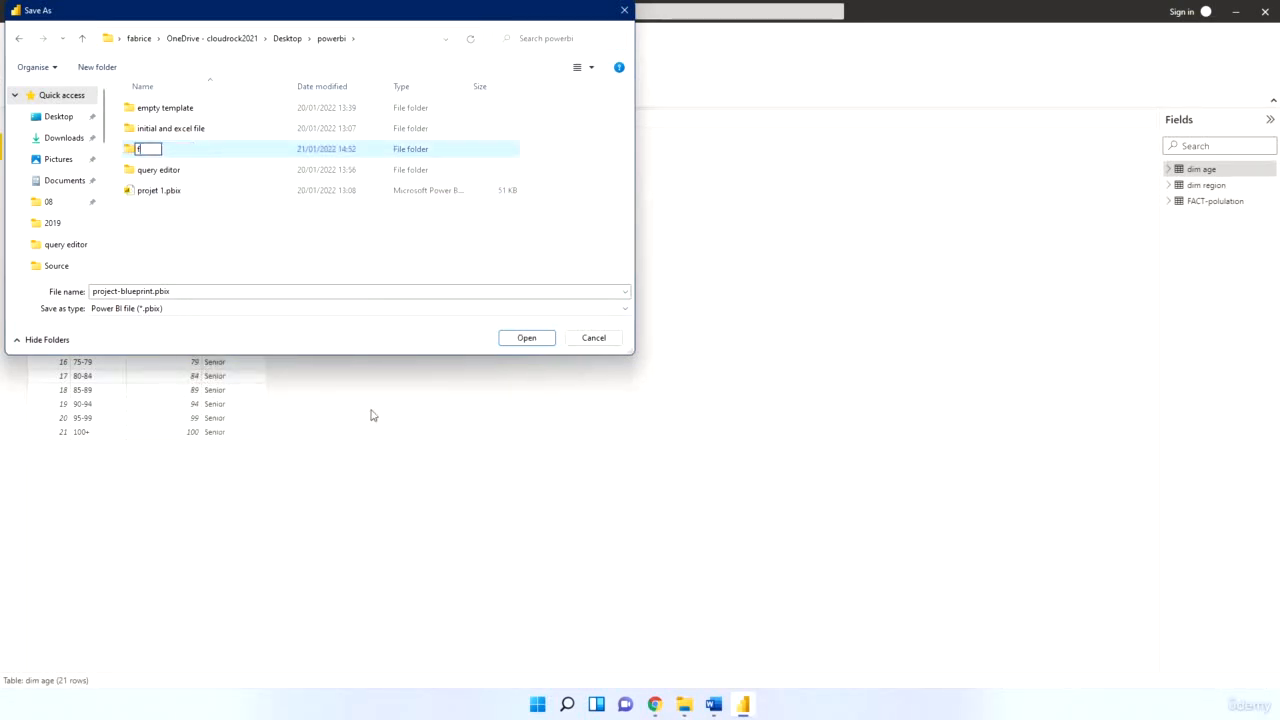
type("inal project")
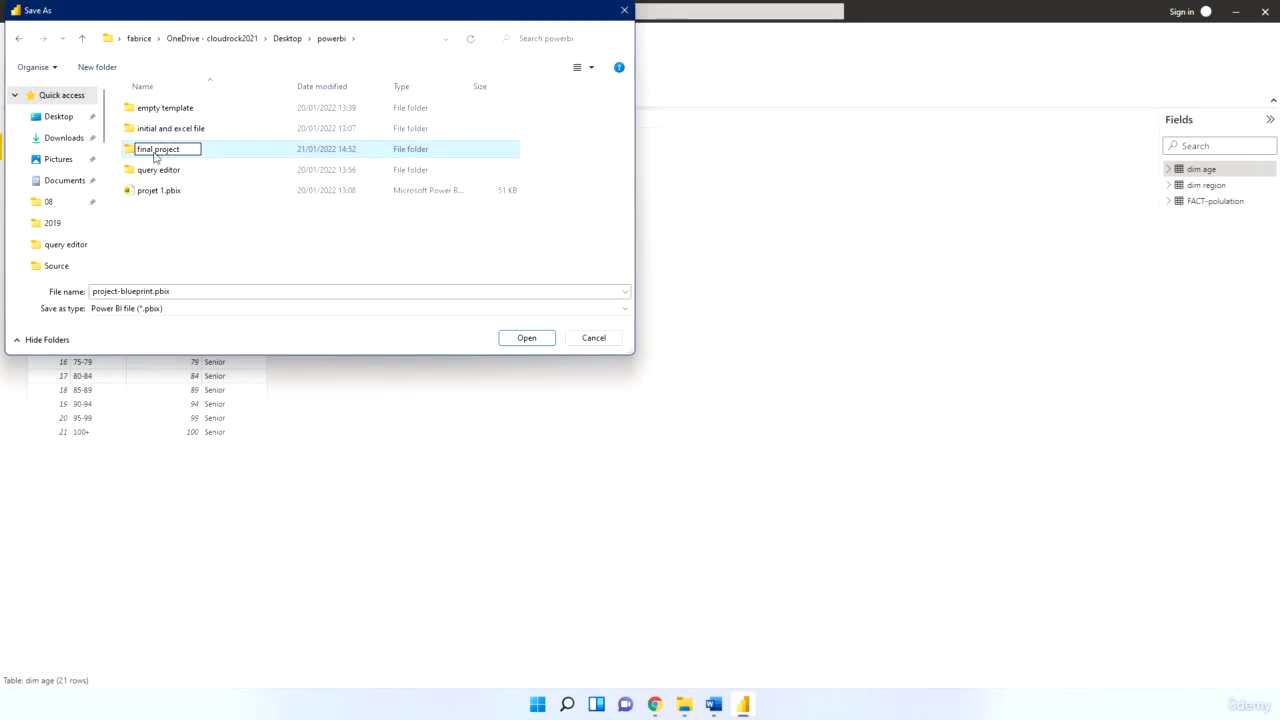
key("Return")
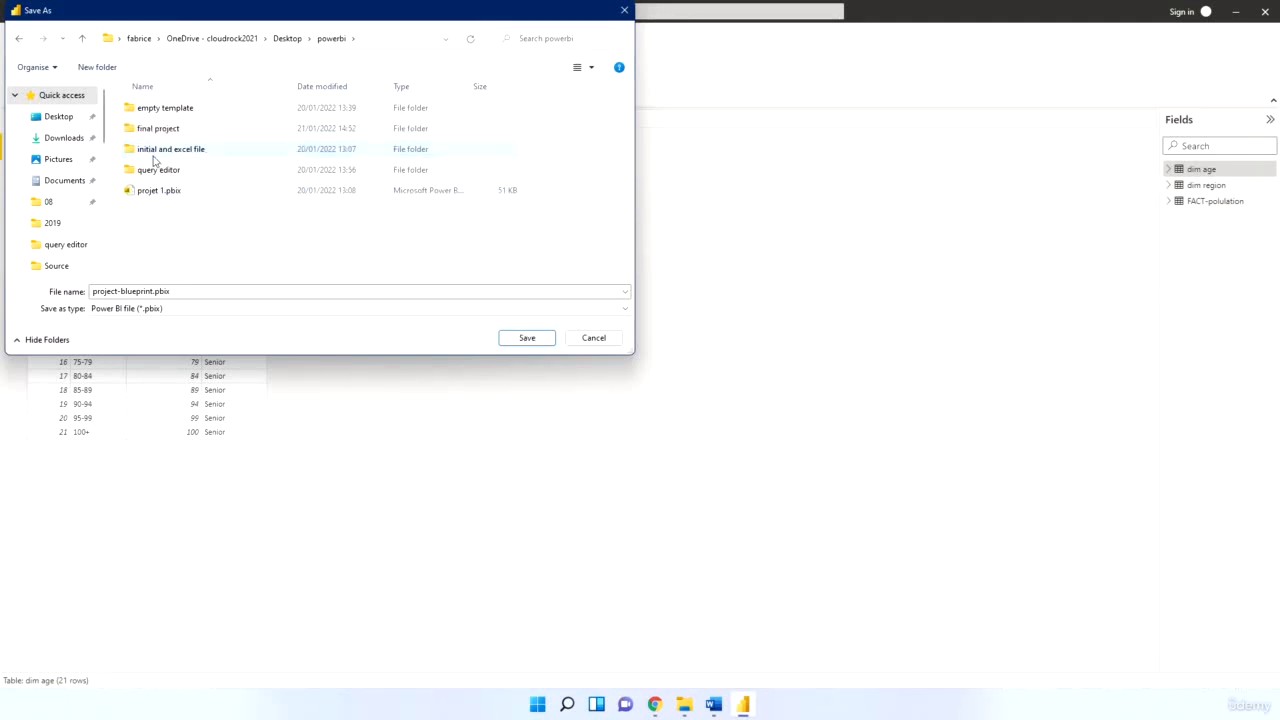
double_click(160, 128)
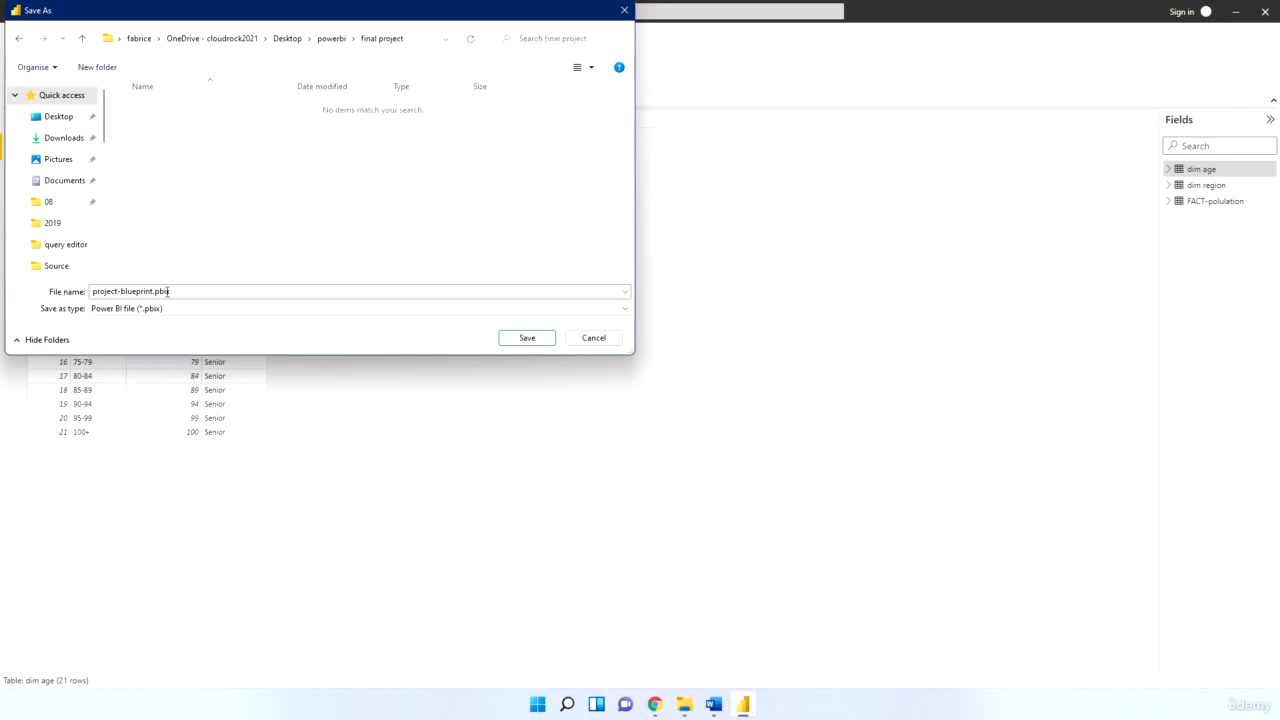
Save the report copy under the file name project-final in the final project folder
left_click(145, 291)
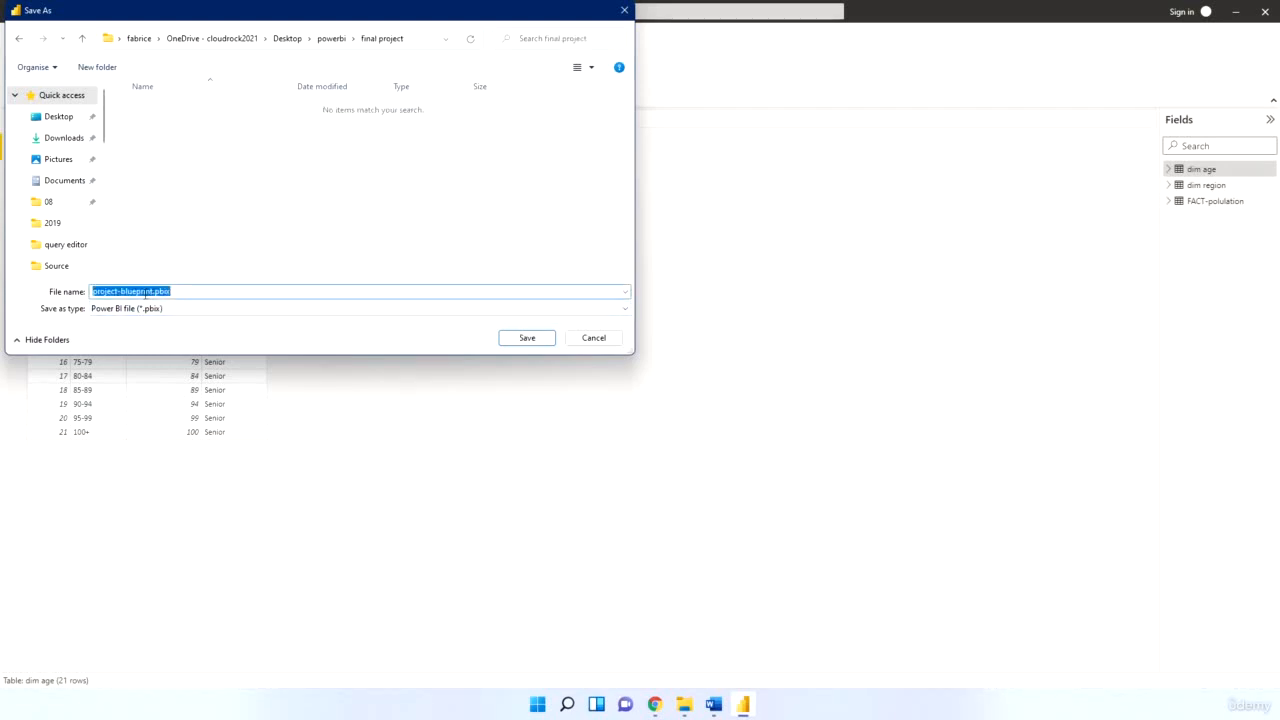
left_click(134, 291)
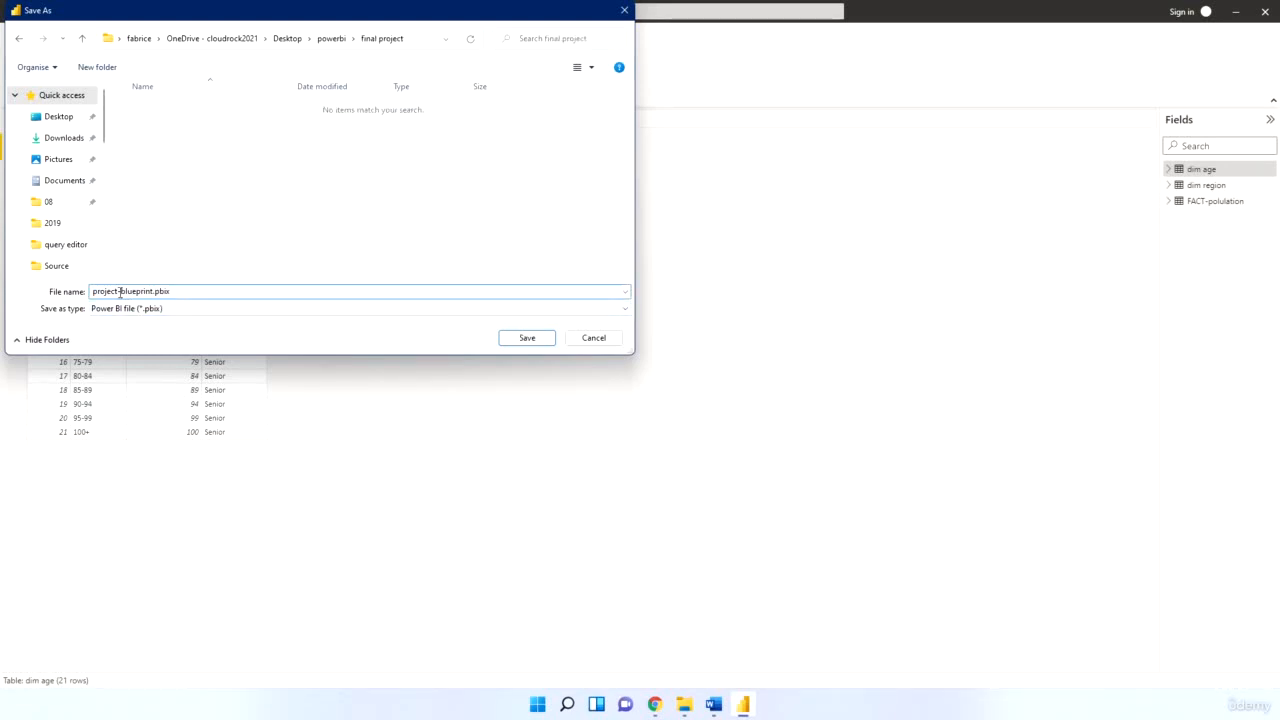
left_click_drag(119, 291, 152, 291)
left_click(128, 291)
type("final")
key("Return")
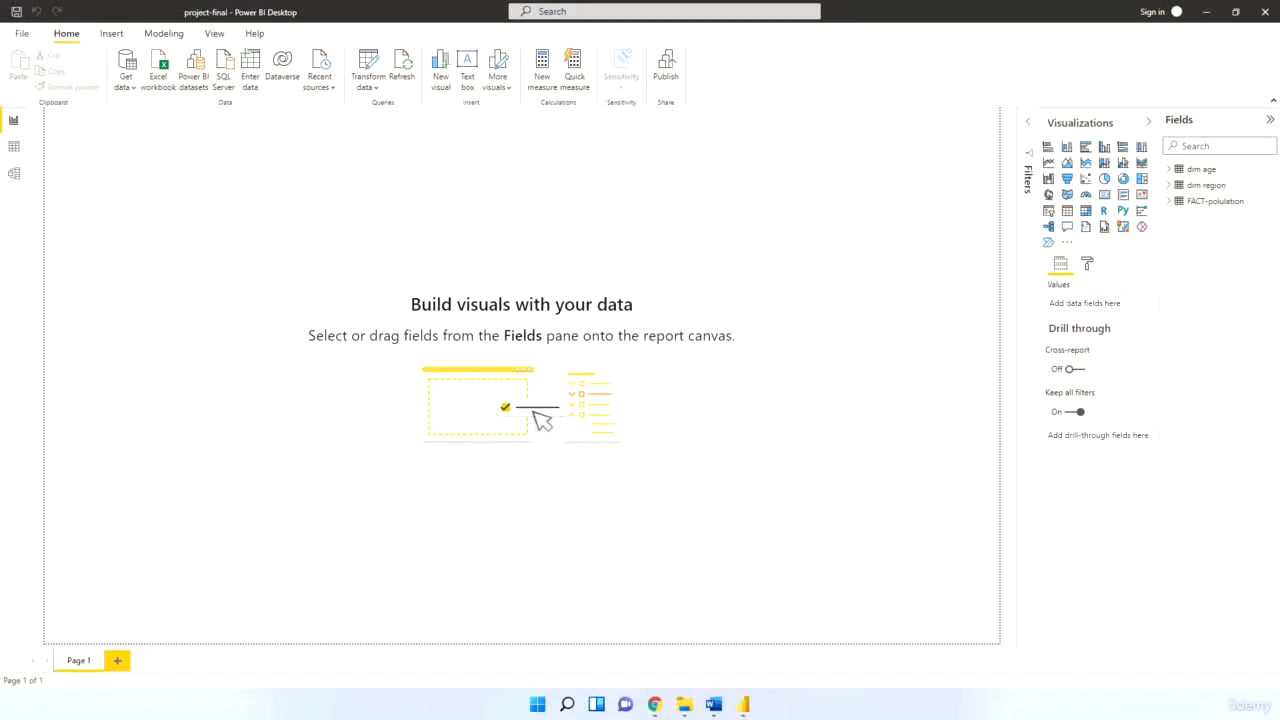
Insert a stacked column chart showing Population by Year from FACT-polulation, and expand the dim age table's fields
left_click(1068, 148)
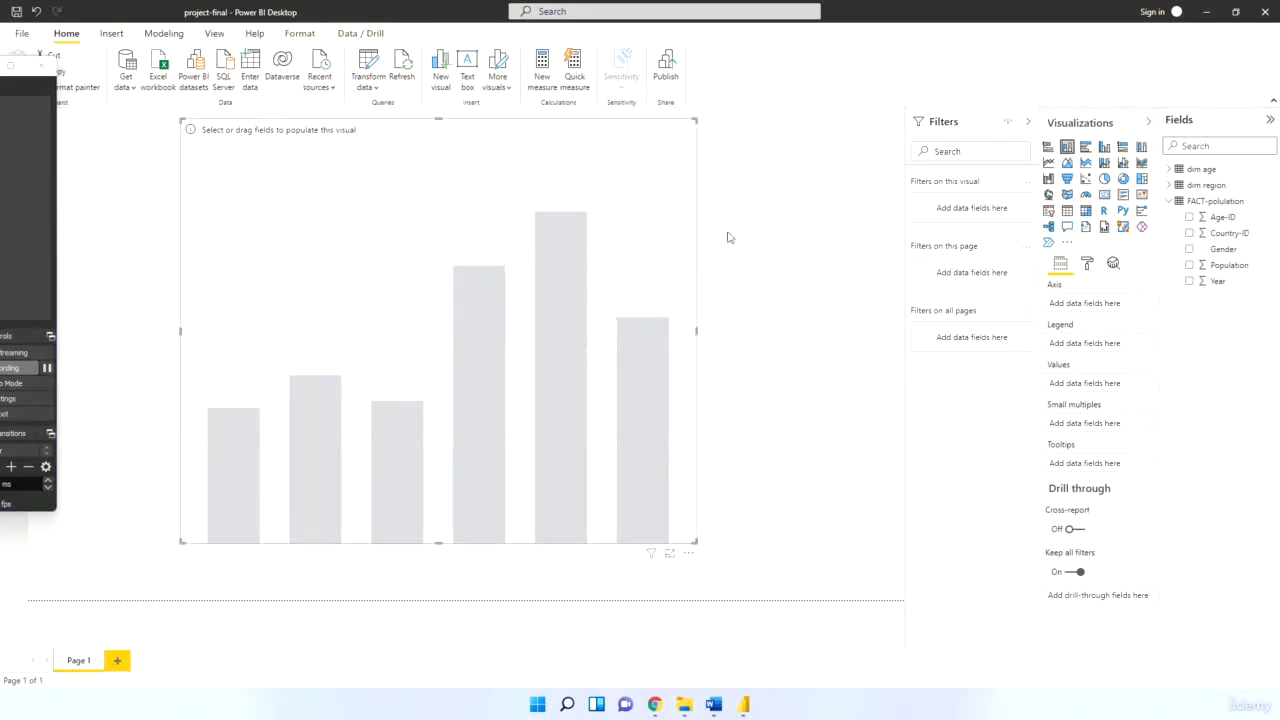
left_click(1191, 267)
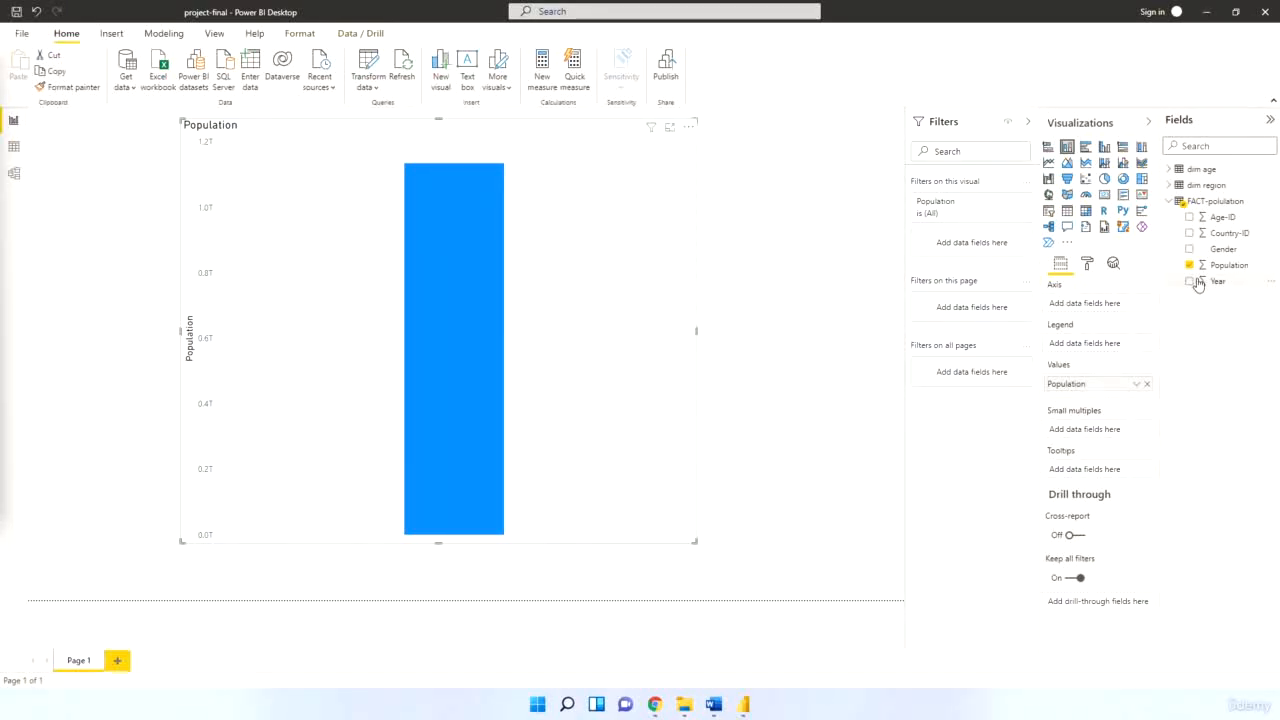
left_click_drag(1205, 285, 1087, 307)
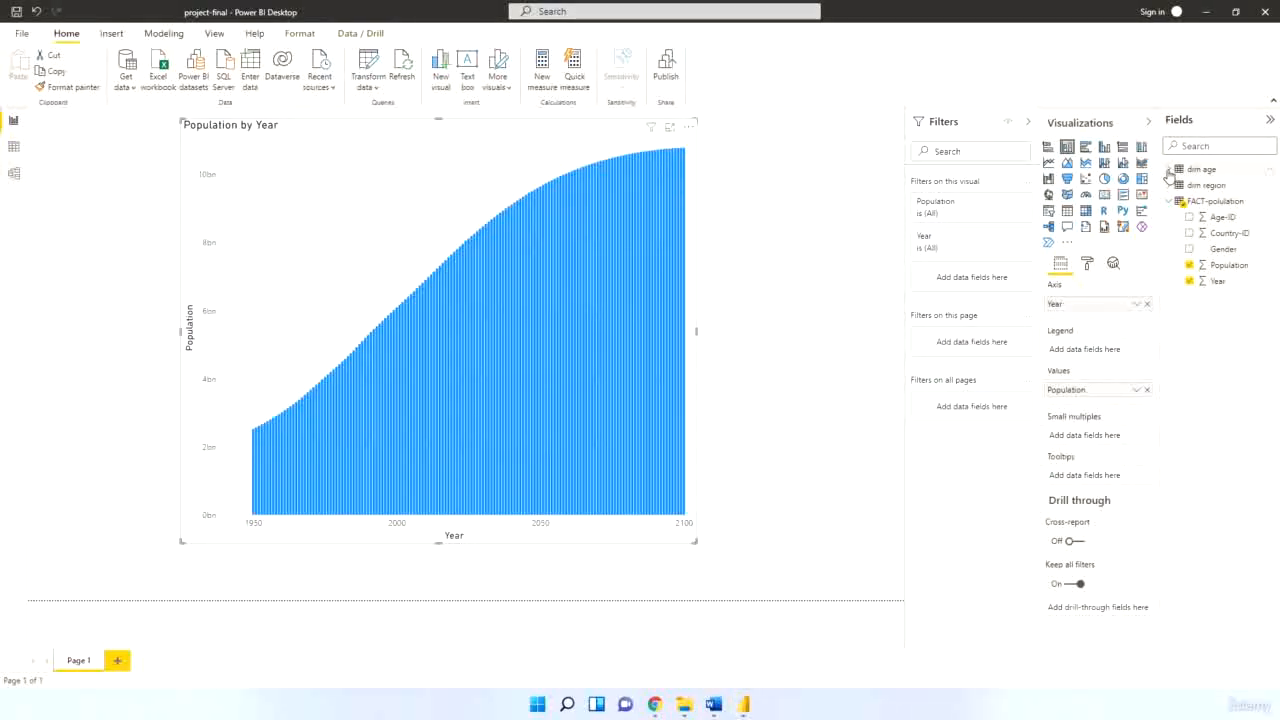
left_click(1173, 170)
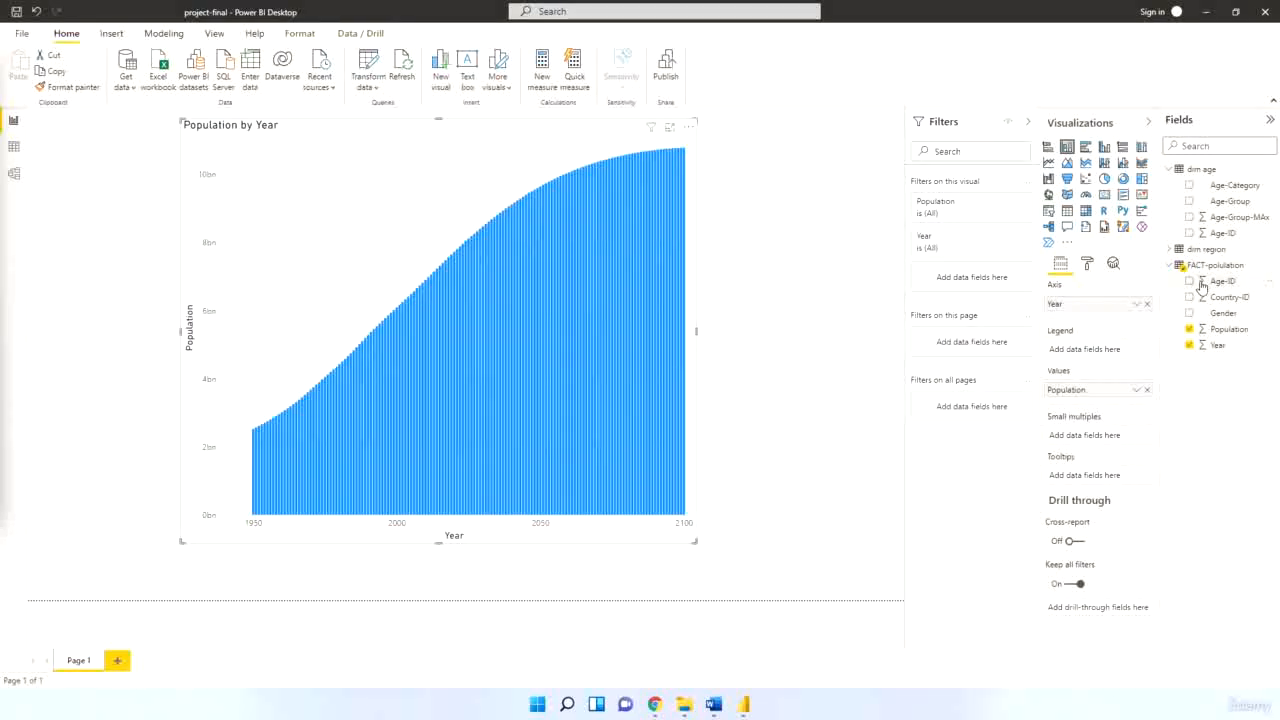
Open Model view and bring the three tables together, placing FACT-polulation below the dim age and dim region tables
left_click(16, 177)
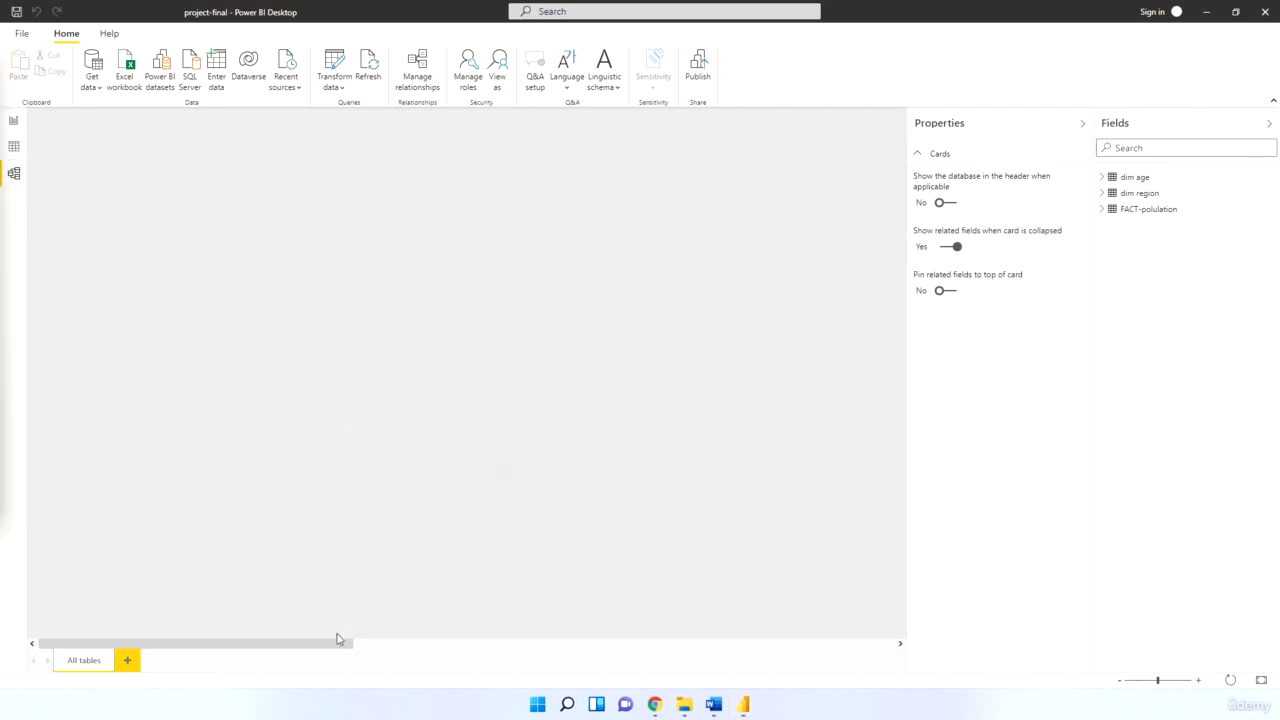
left_click_drag(337, 638, 735, 636)
left_click_drag(637, 196, 133, 168)
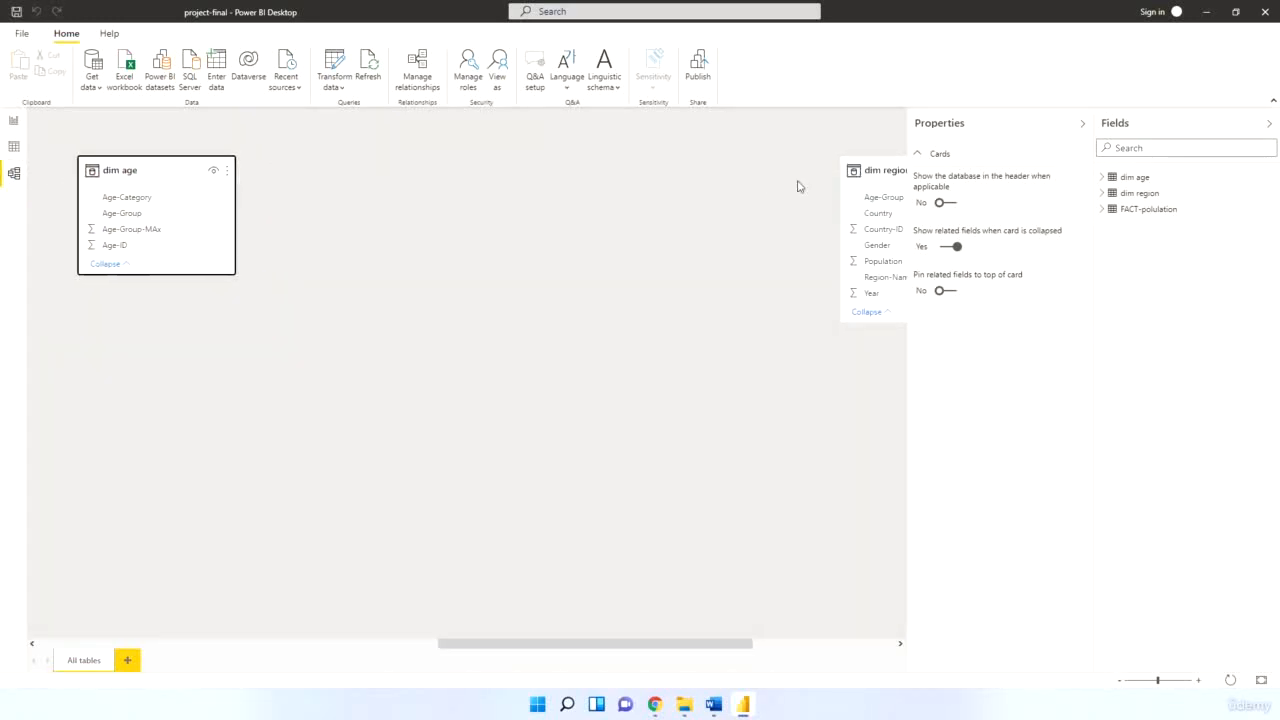
left_click_drag(866, 171, 366, 171)
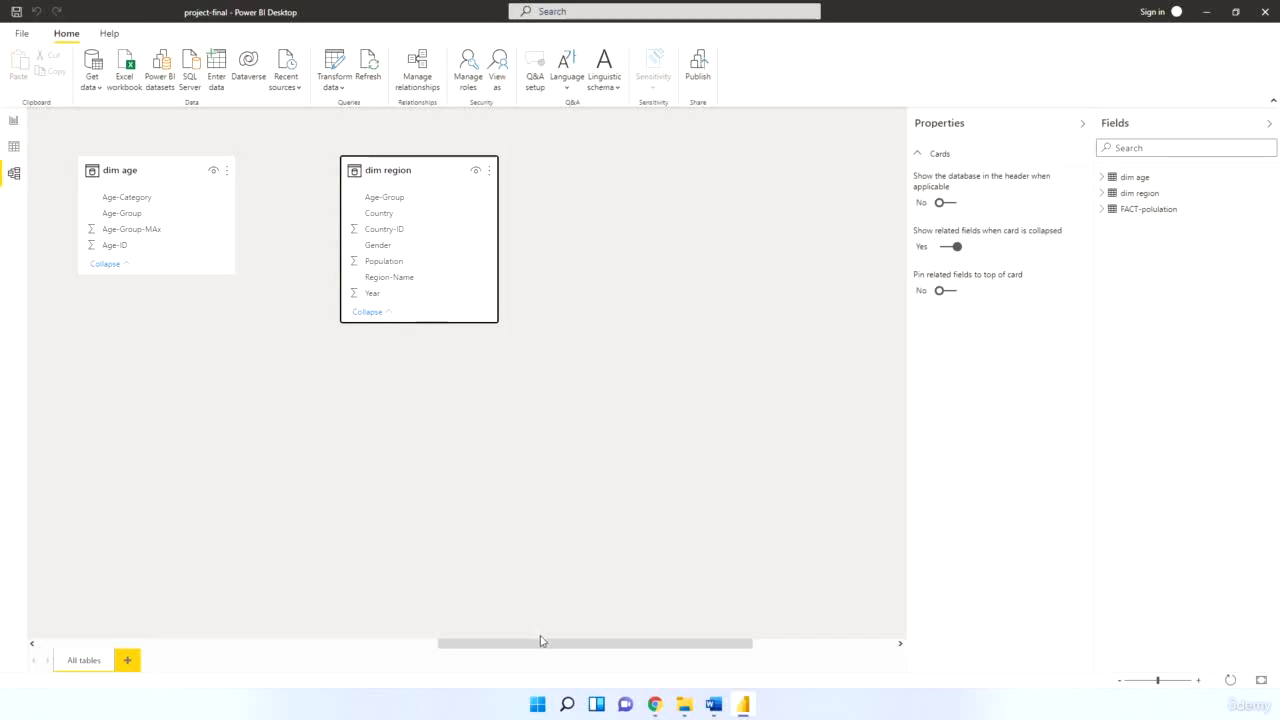
scroll(541, 640, "right", 5)
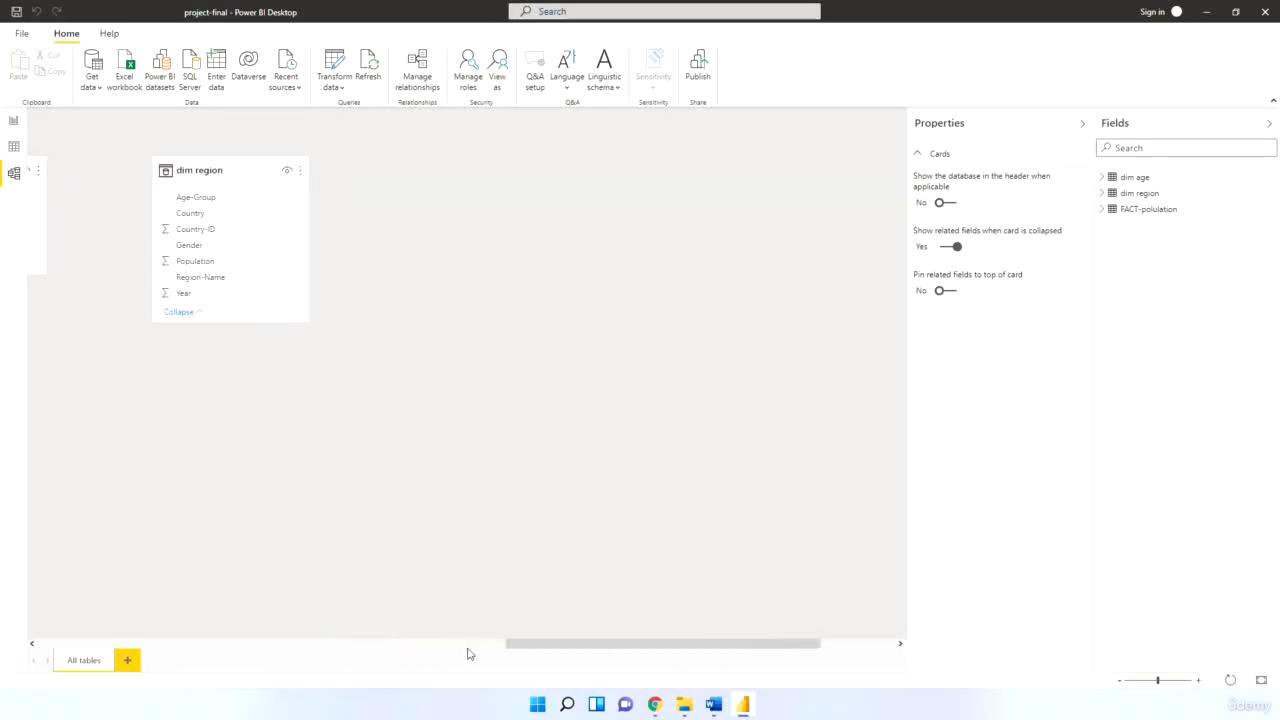
left_click_drag(723, 651, 789, 649)
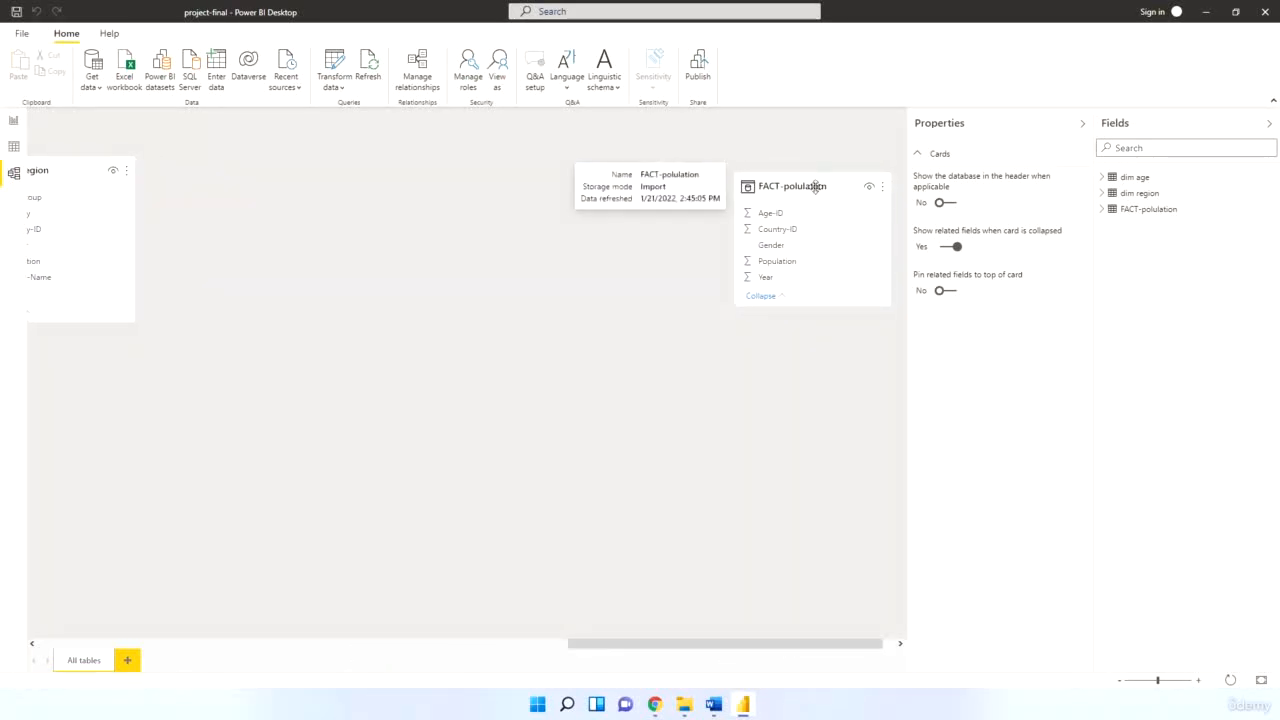
left_click_drag(816, 186, 636, 430)
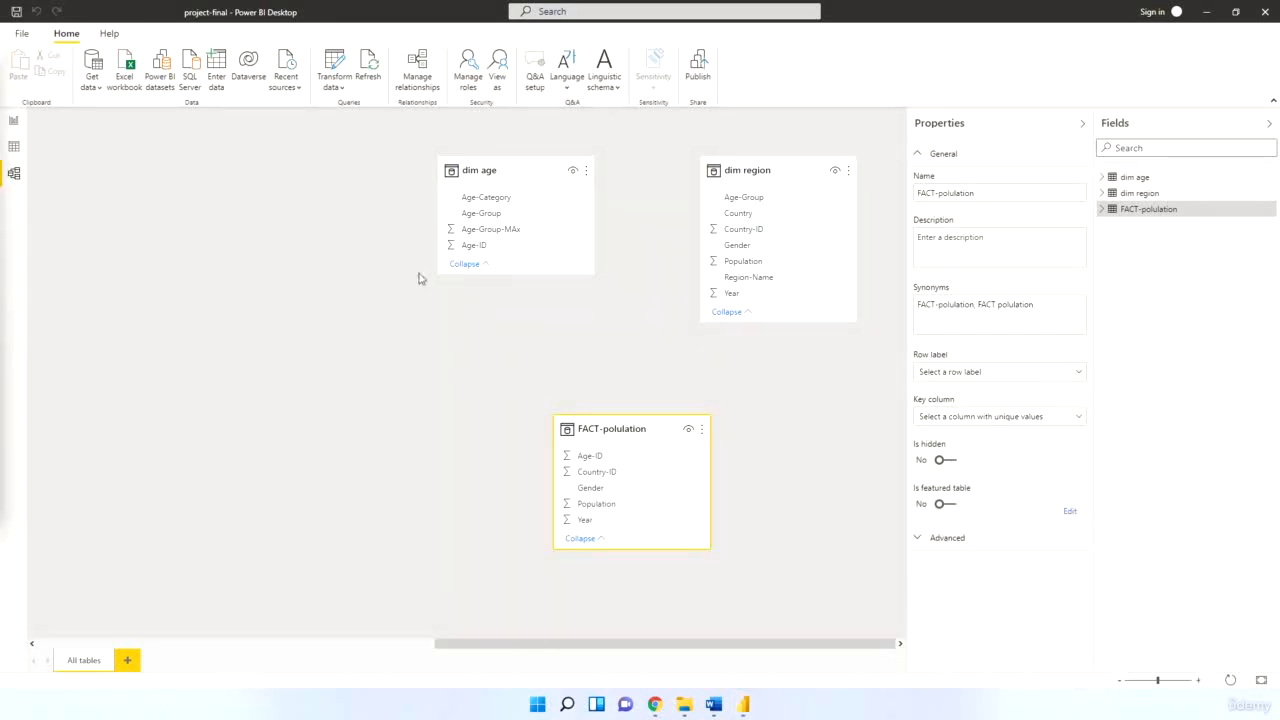
Rearrange the model tables in one row with FACT-polulation between dim region and dim age
left_click_drag(745, 174, 170, 173)
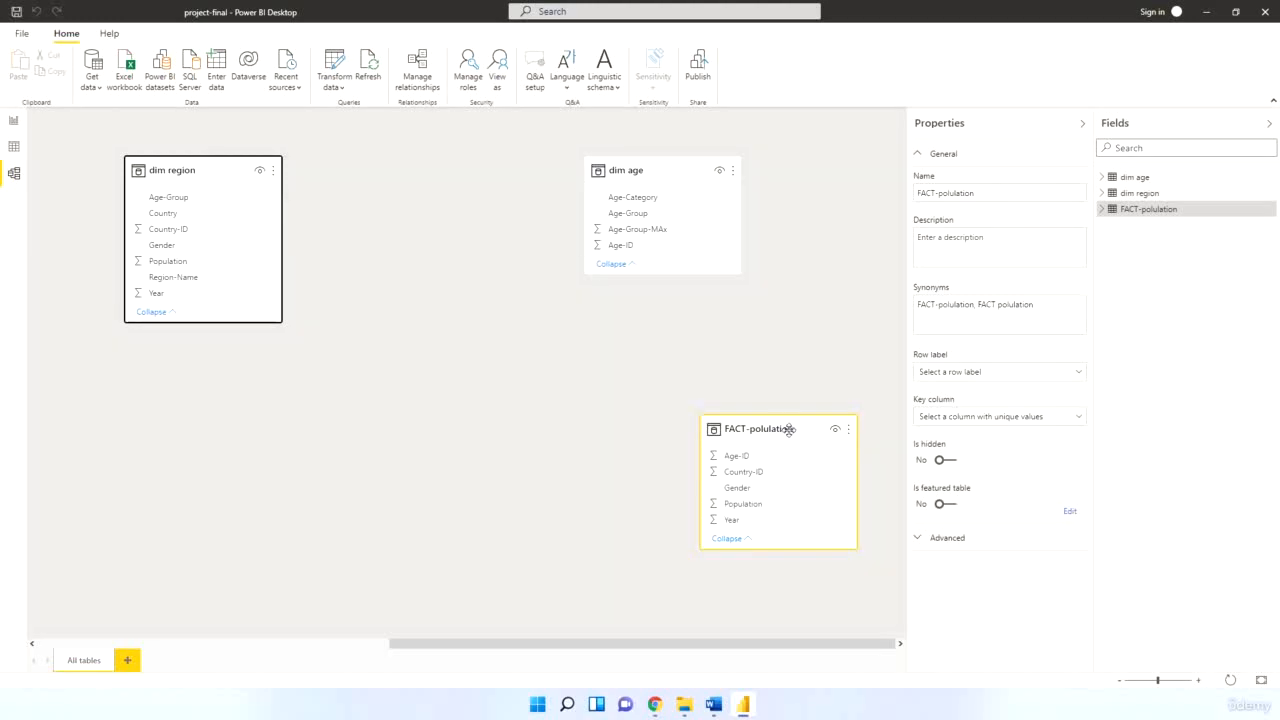
left_click_drag(789, 429, 515, 175)
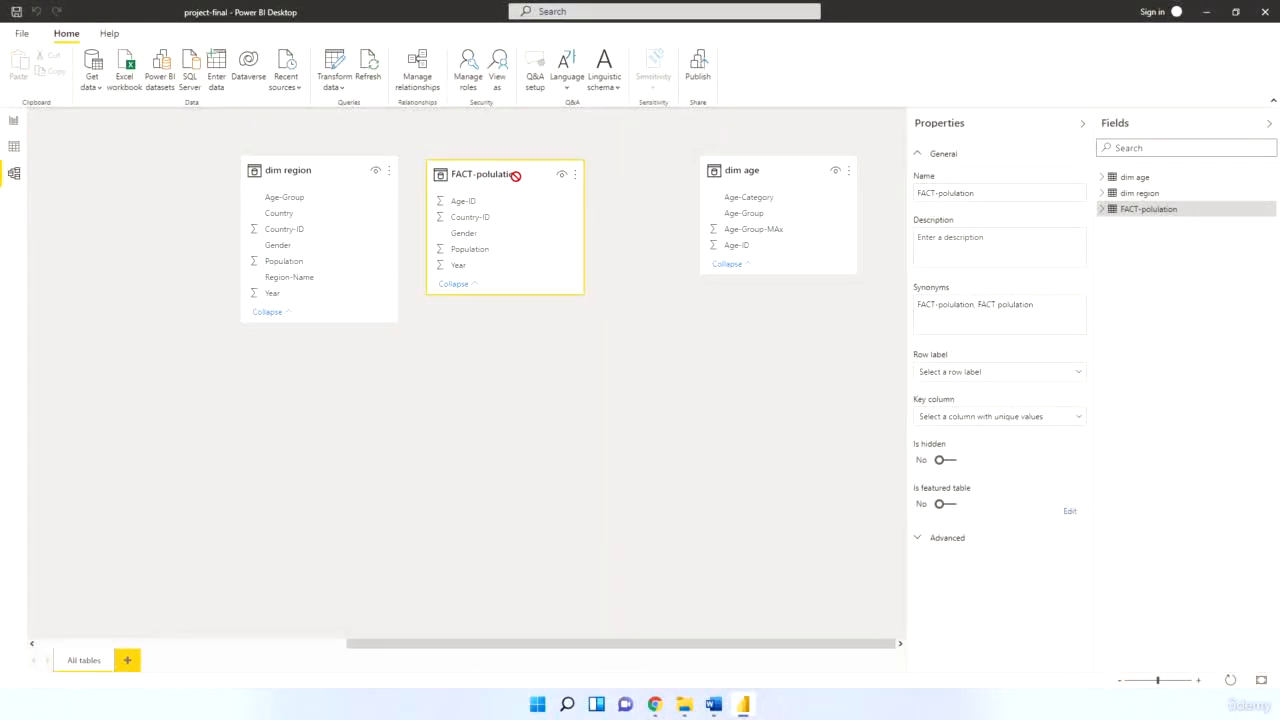
left_click_drag(744, 173, 828, 181)
left_click_drag(640, 180, 314, 180)
left_click_drag(822, 180, 449, 177)
left_click_drag(808, 158, 690, 185)
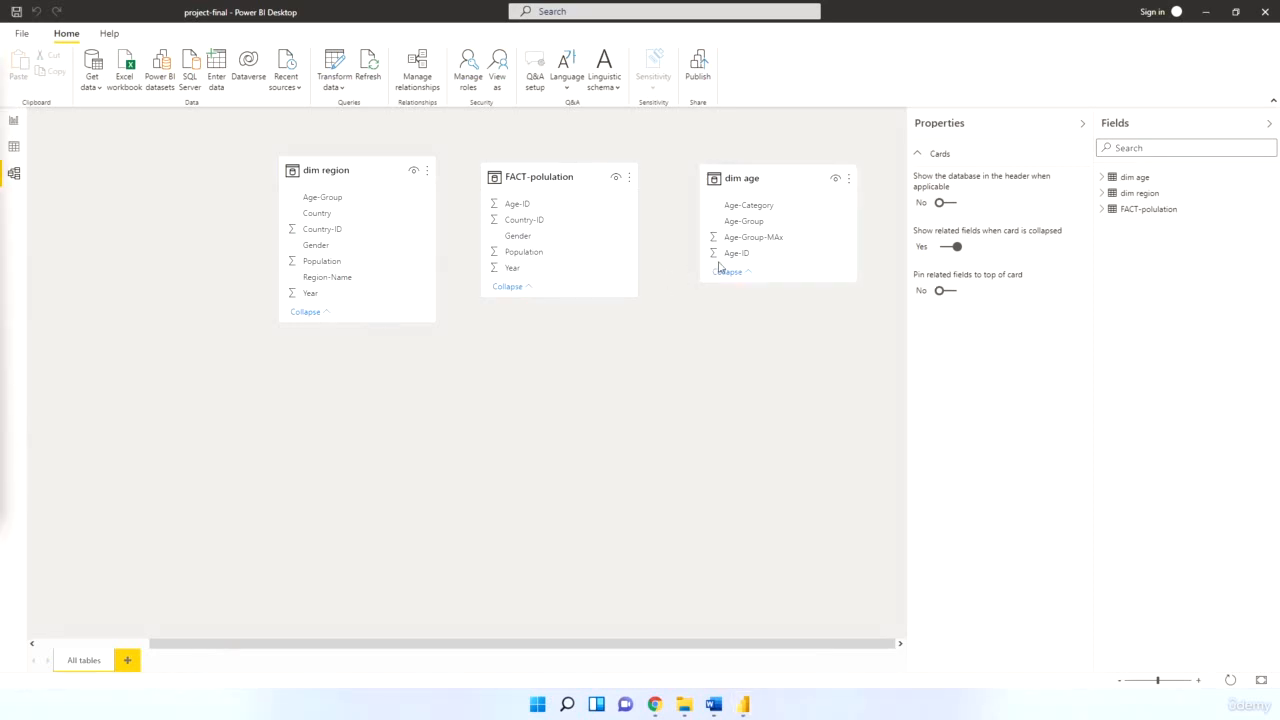
Return to the report and set Age-Category from dim age as the legend of the population chart
left_click_drag(740, 256, 525, 209)
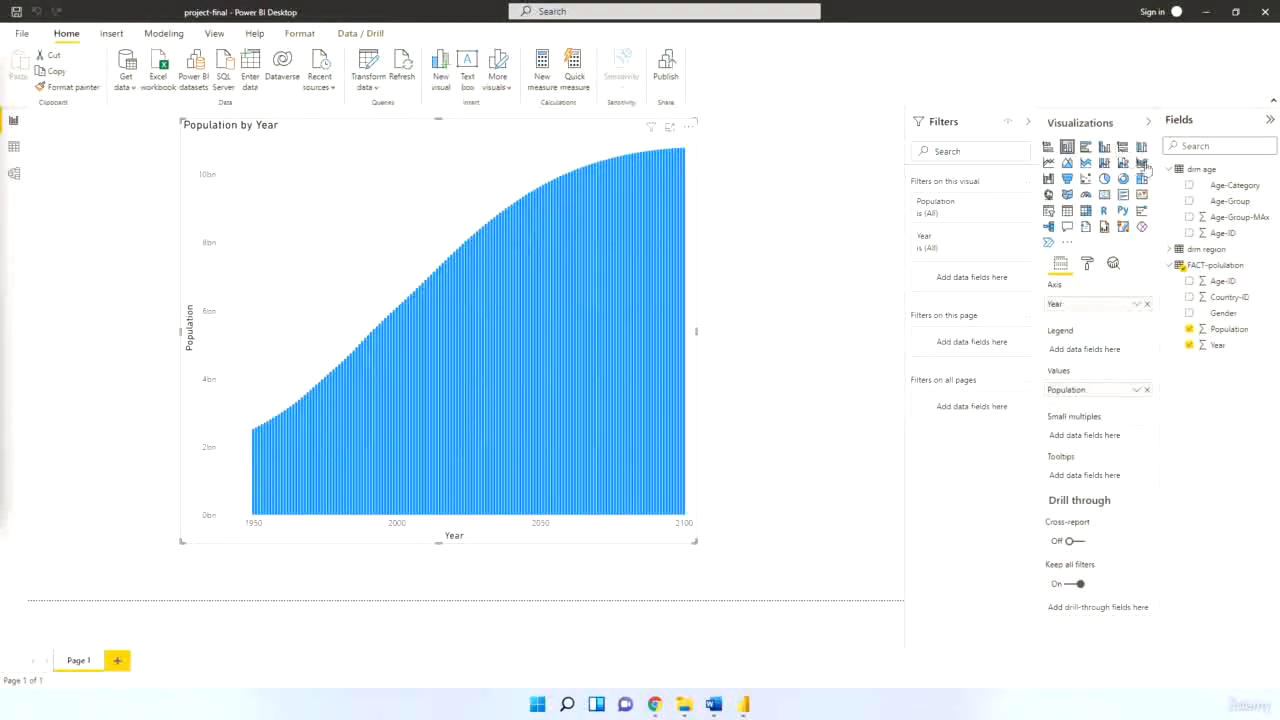
left_click_drag(1217, 190, 1088, 352)
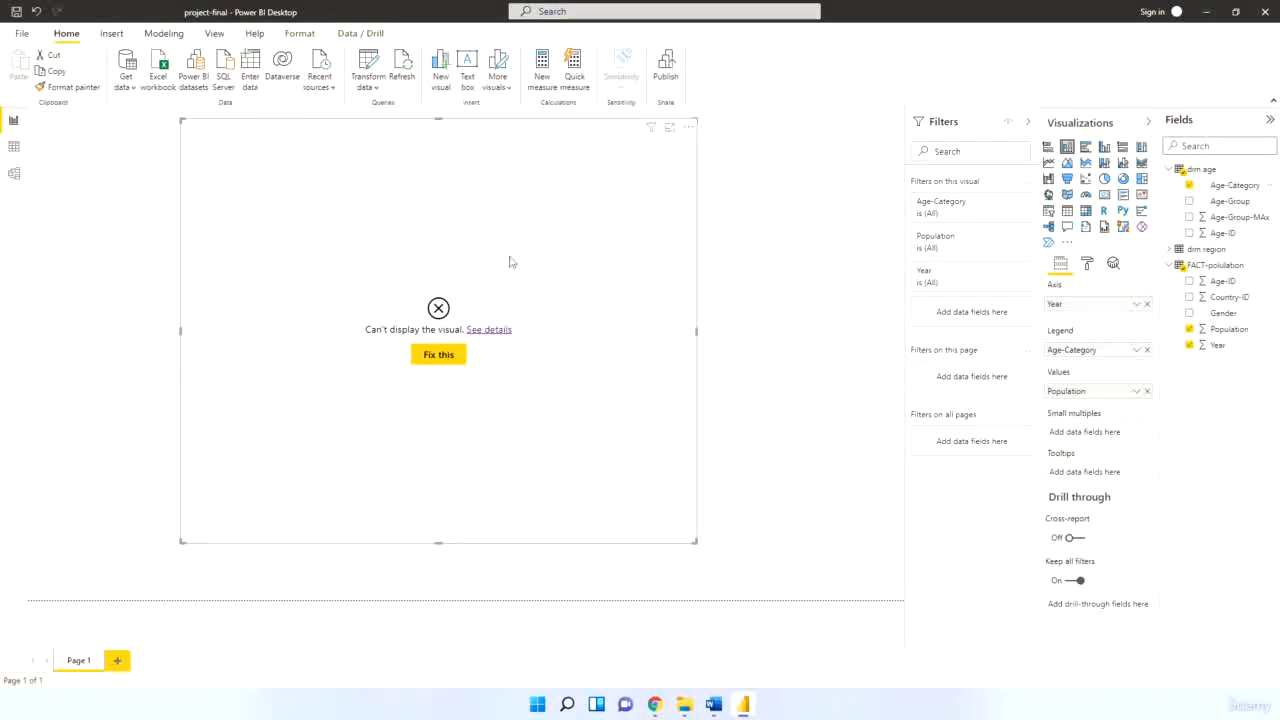
Relate the dim age table to FACT-polulation through their Age-ID fields, and return to the report chart
left_click(14, 174)
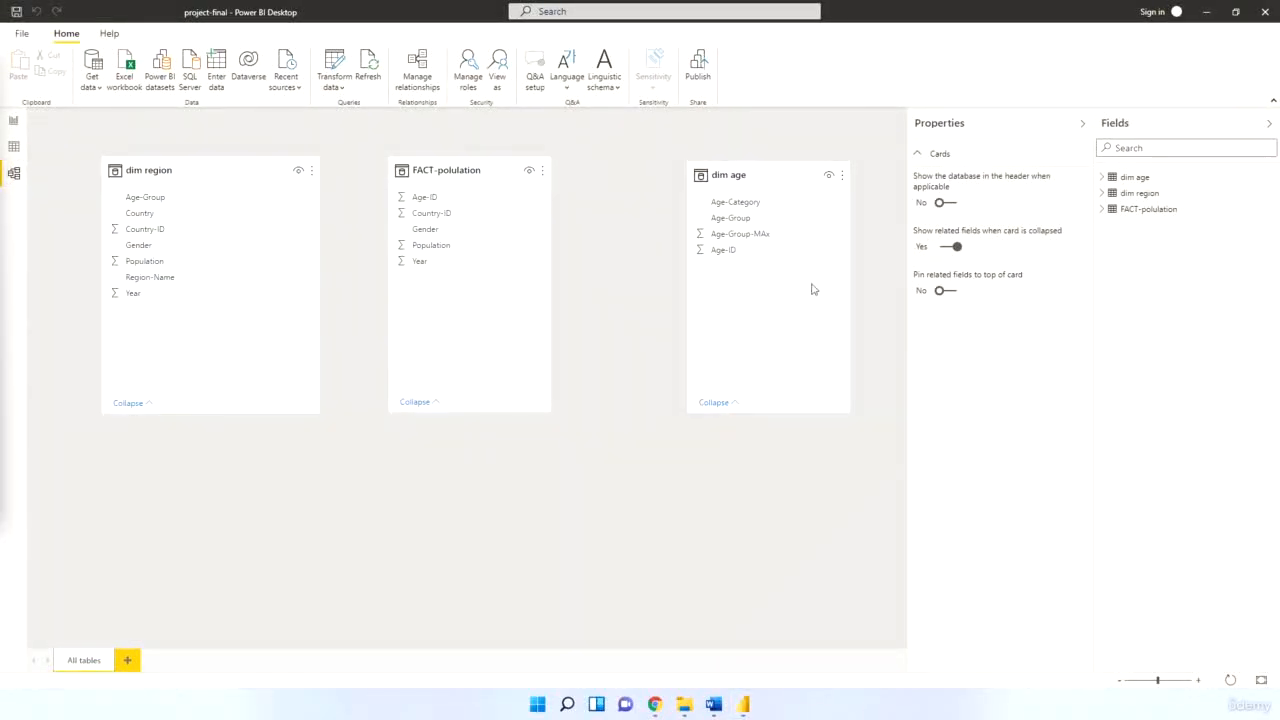
left_click(705, 250)
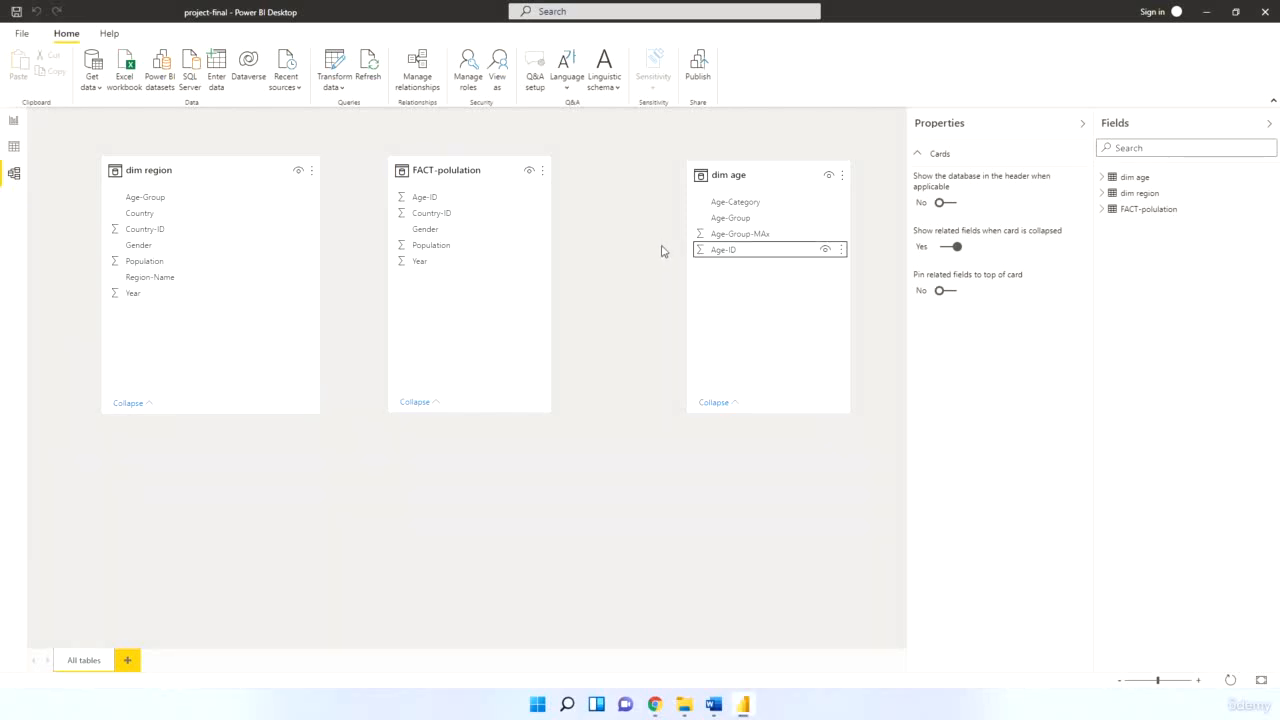
left_click_drag(722, 252, 435, 201)
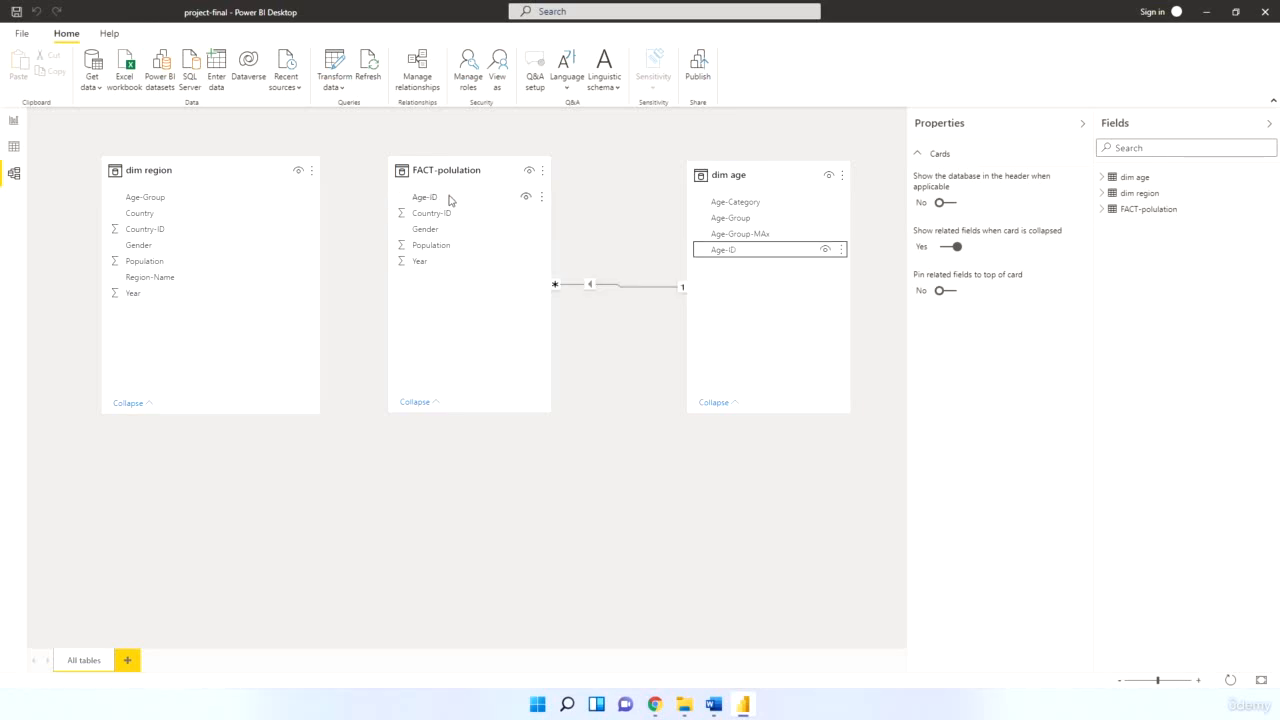
left_click(12, 122)
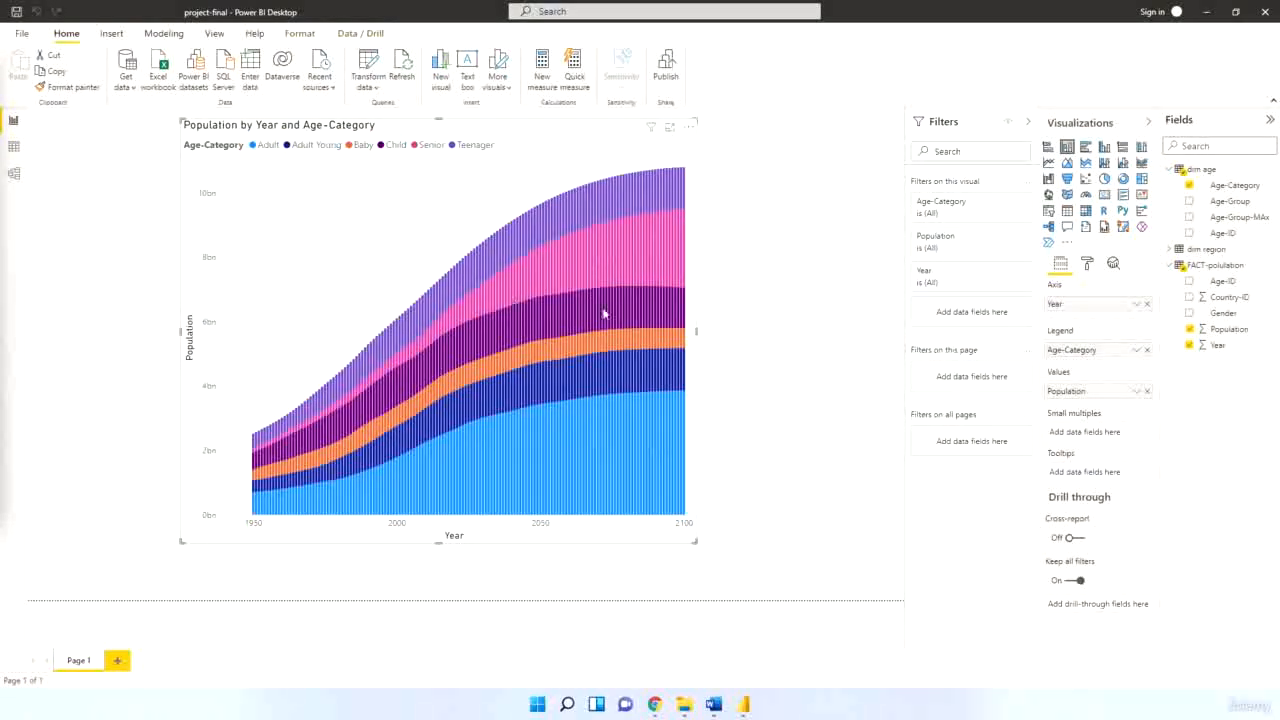
Replace the population chart's legend with Region-Name from the dim region table
mouse_move(1170, 255)
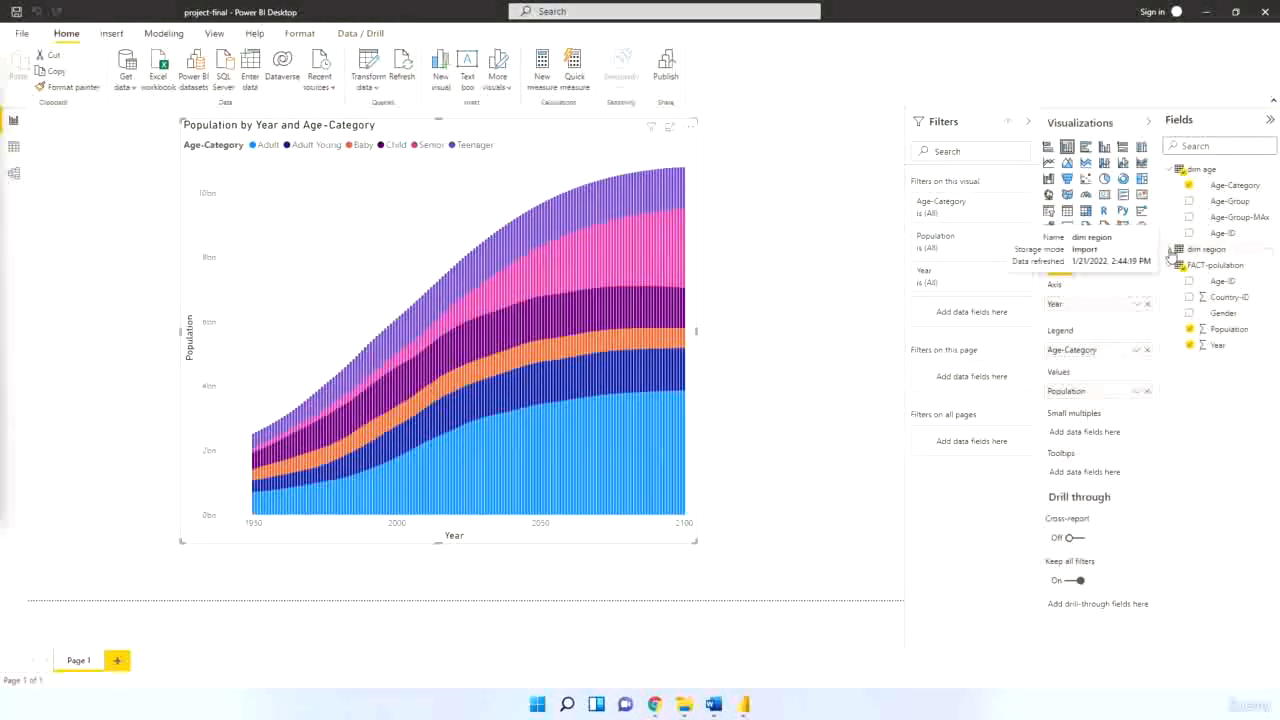
left_click(1170, 251)
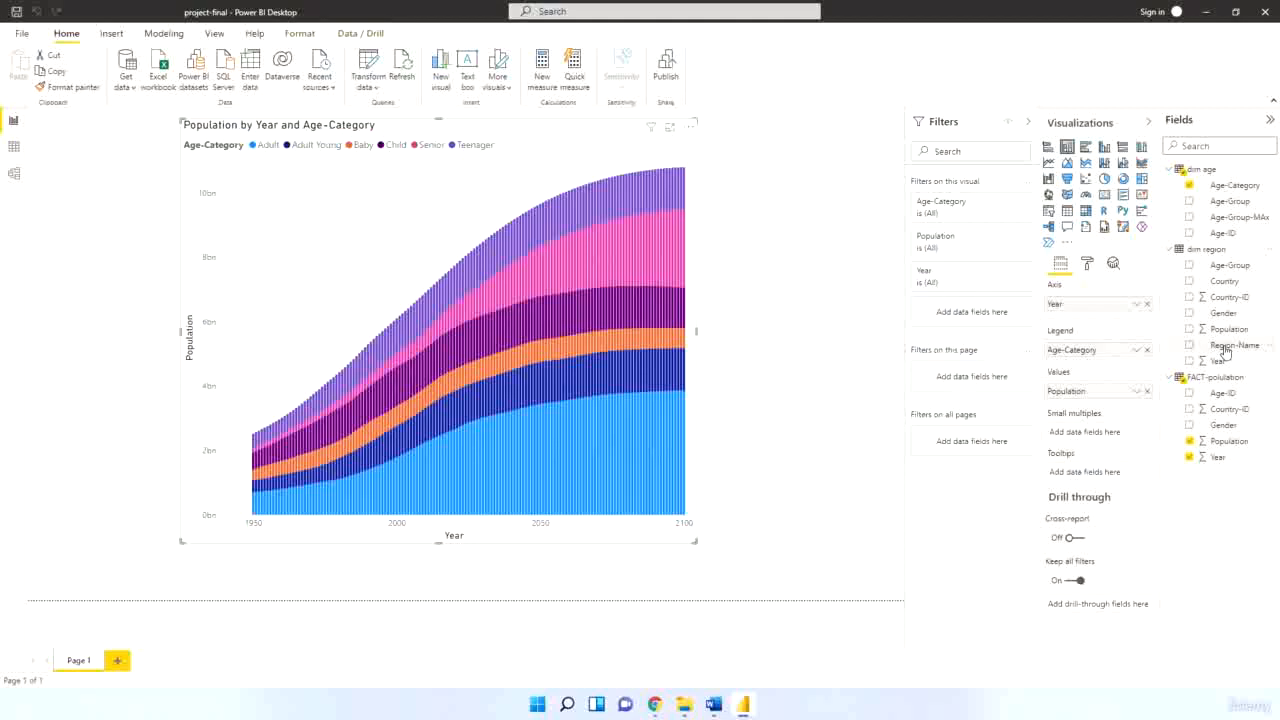
left_click_drag(1220, 350, 1100, 351)
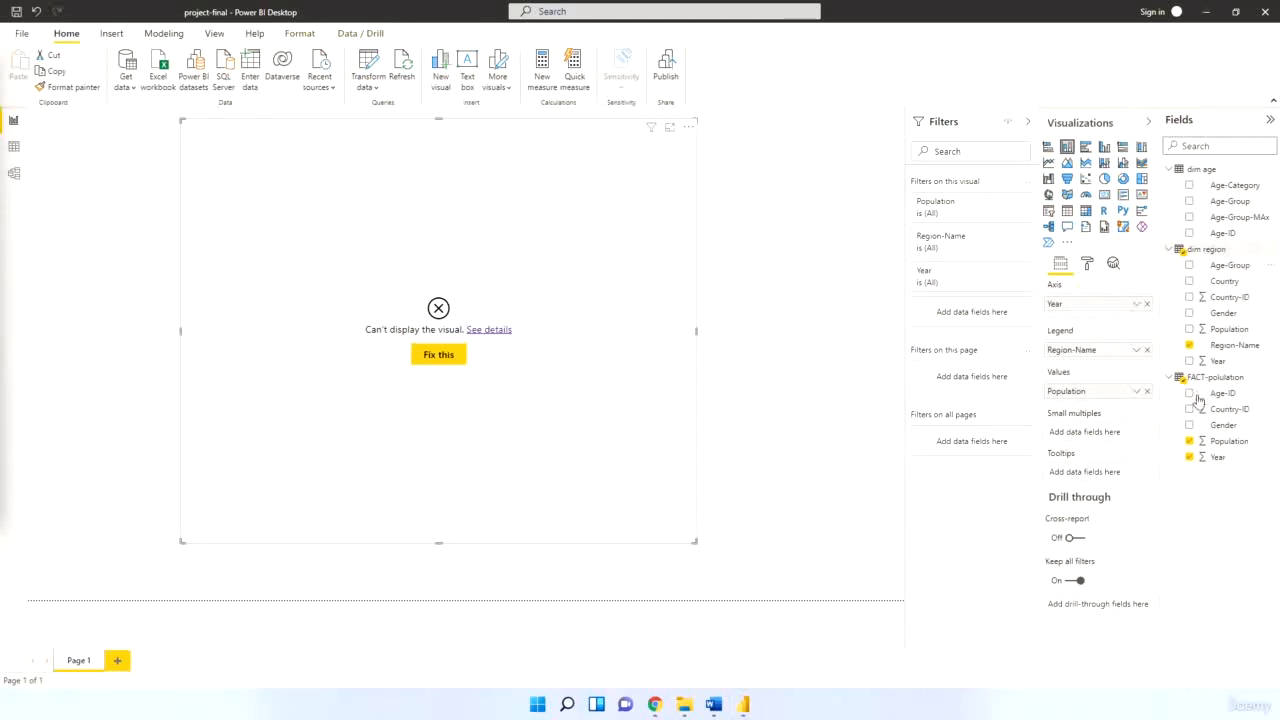
Relate the dim region table to FACT-polulation through their Country-ID fields, and return to the report chart
left_click(15, 177)
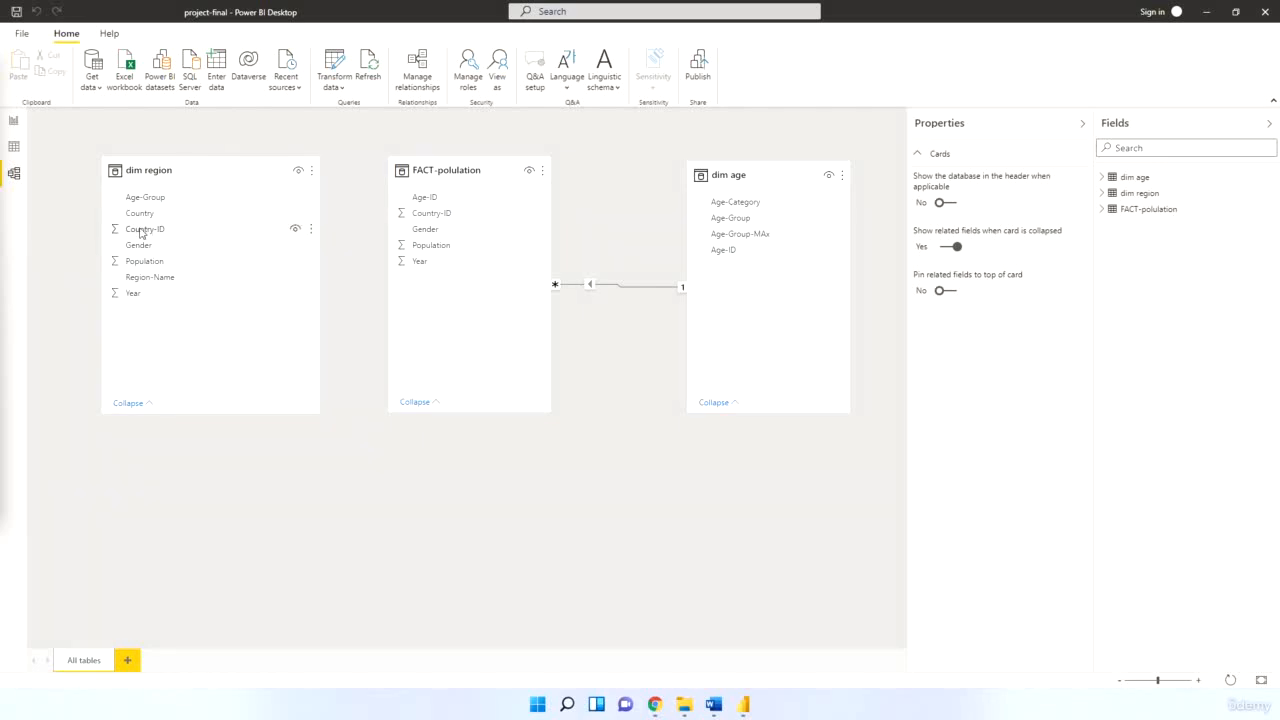
left_click_drag(142, 232, 443, 218)
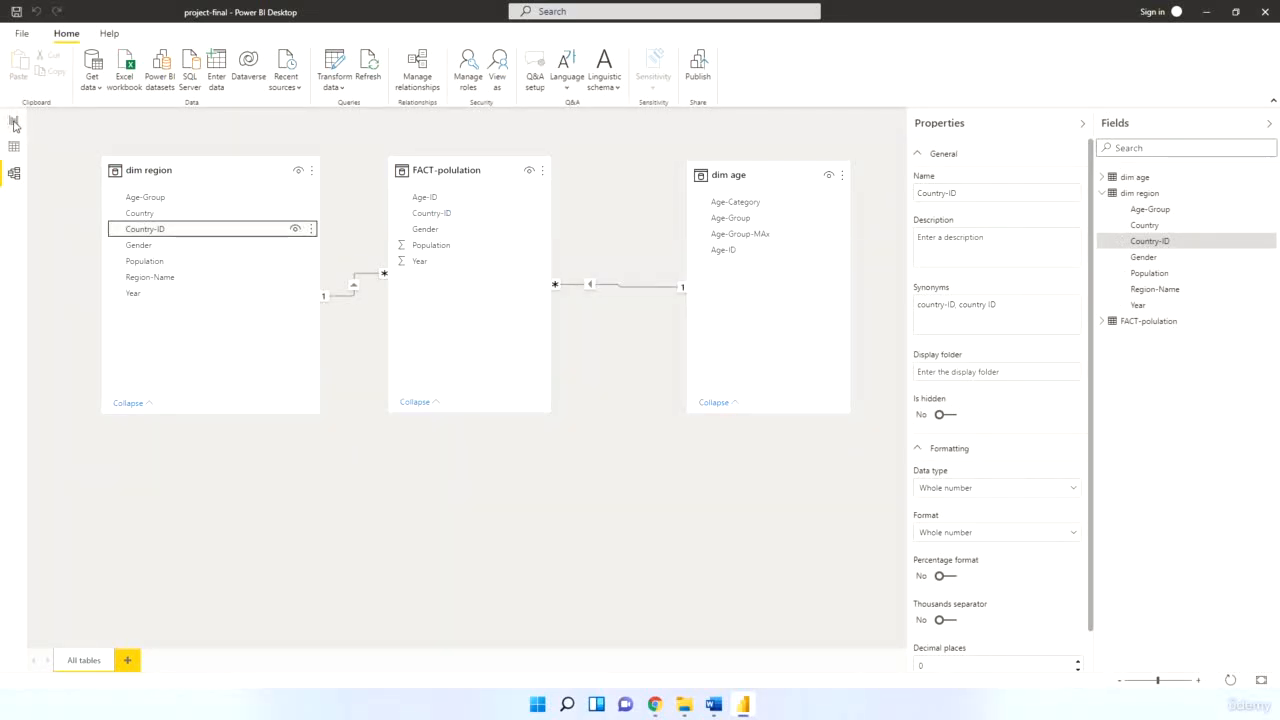
left_click(14, 121)
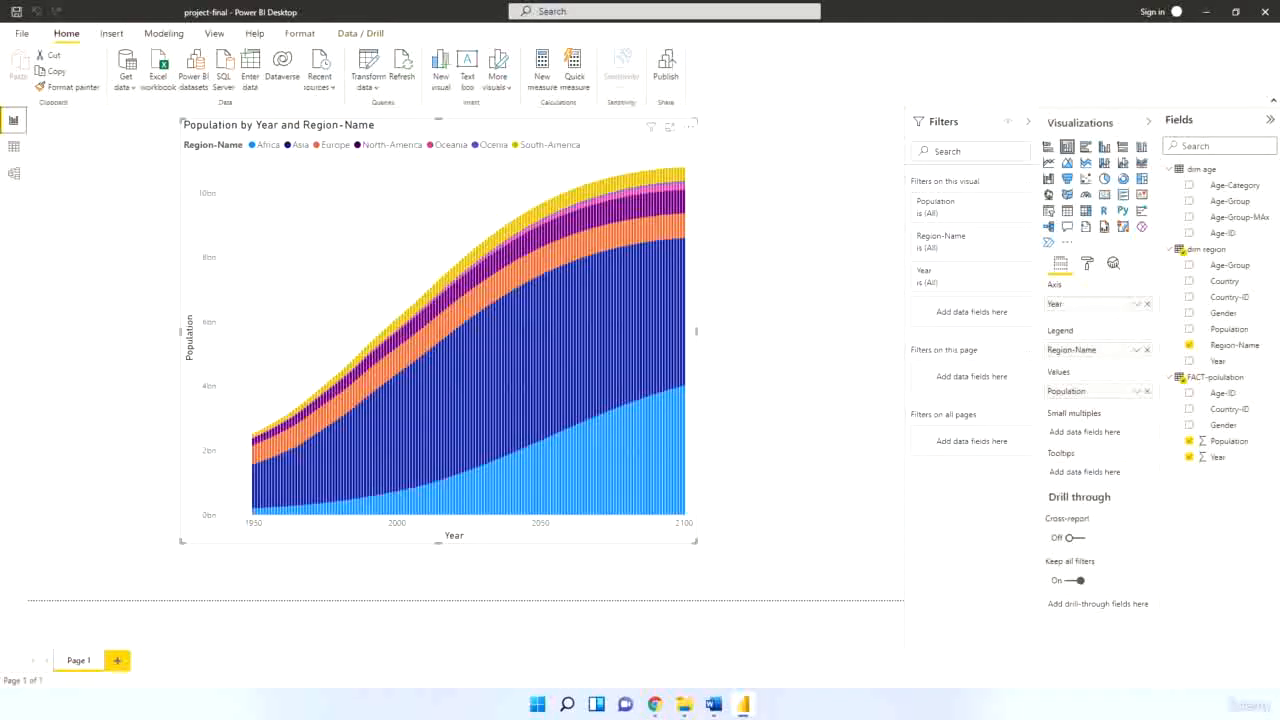
Review the model's active relationships between FACT-polulation and the two dimension tables in Manage relationships
left_click(14, 175)
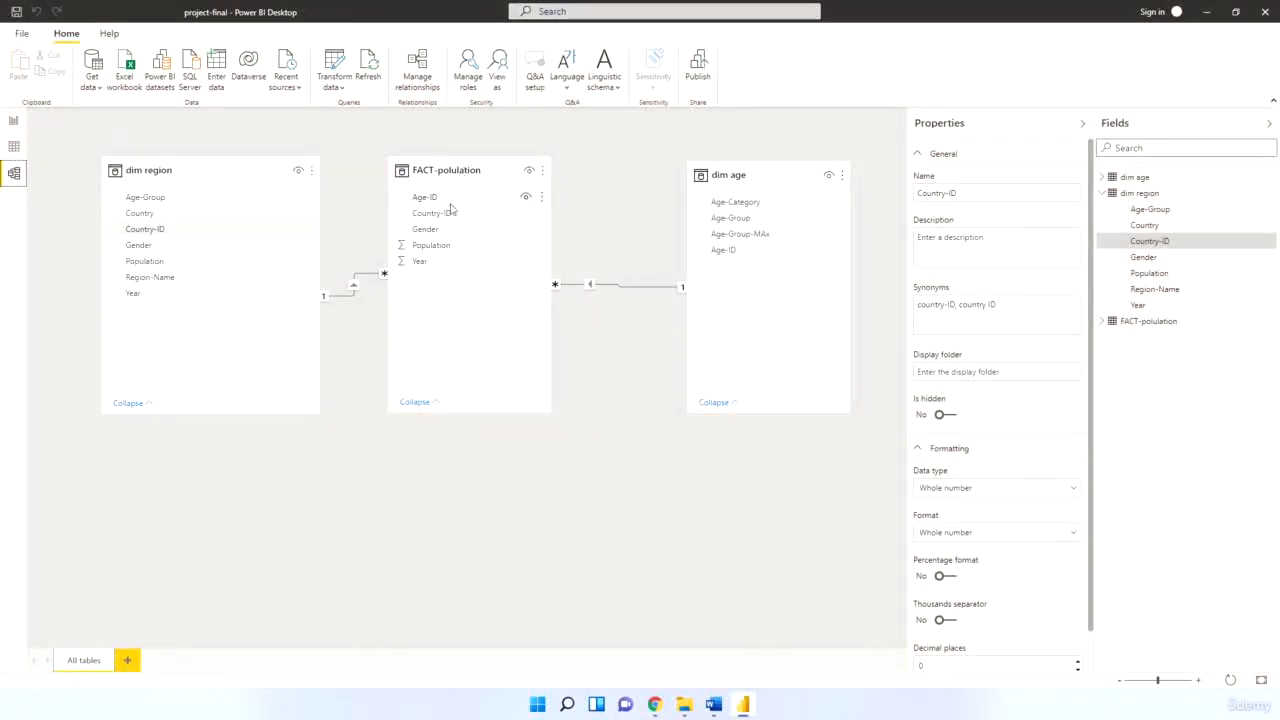
left_click(430, 66)
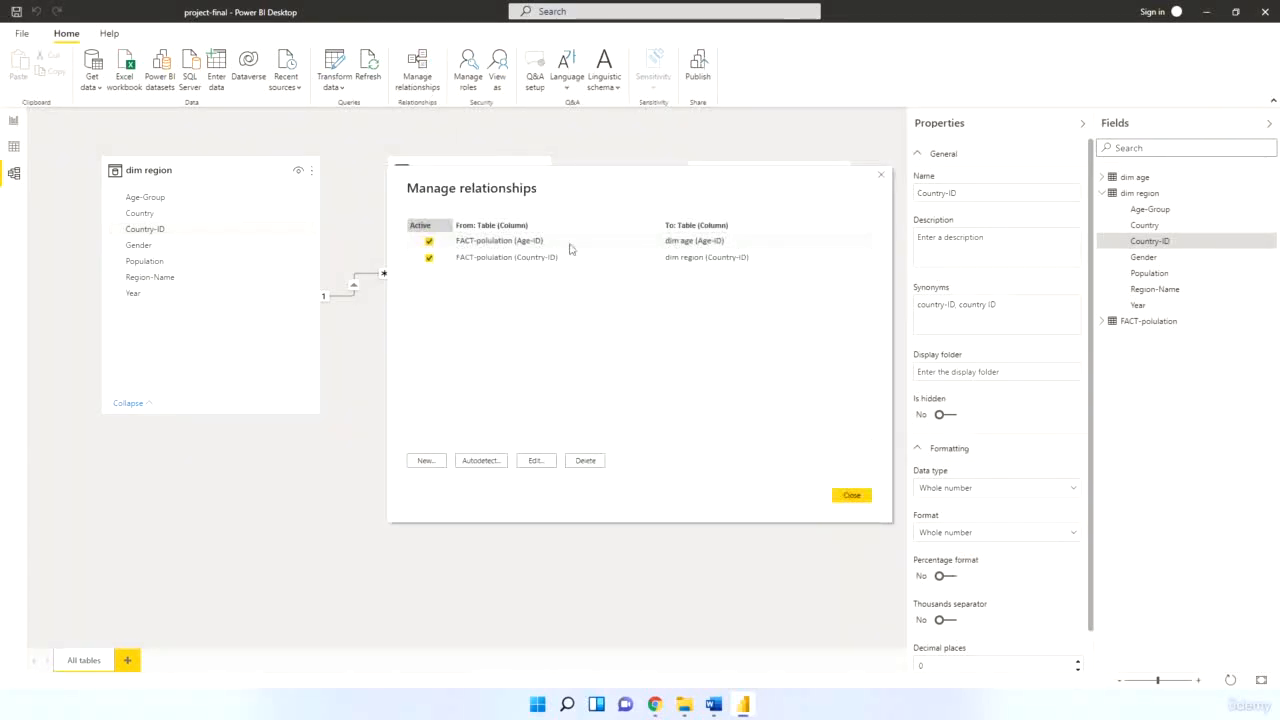
left_click(851, 495)
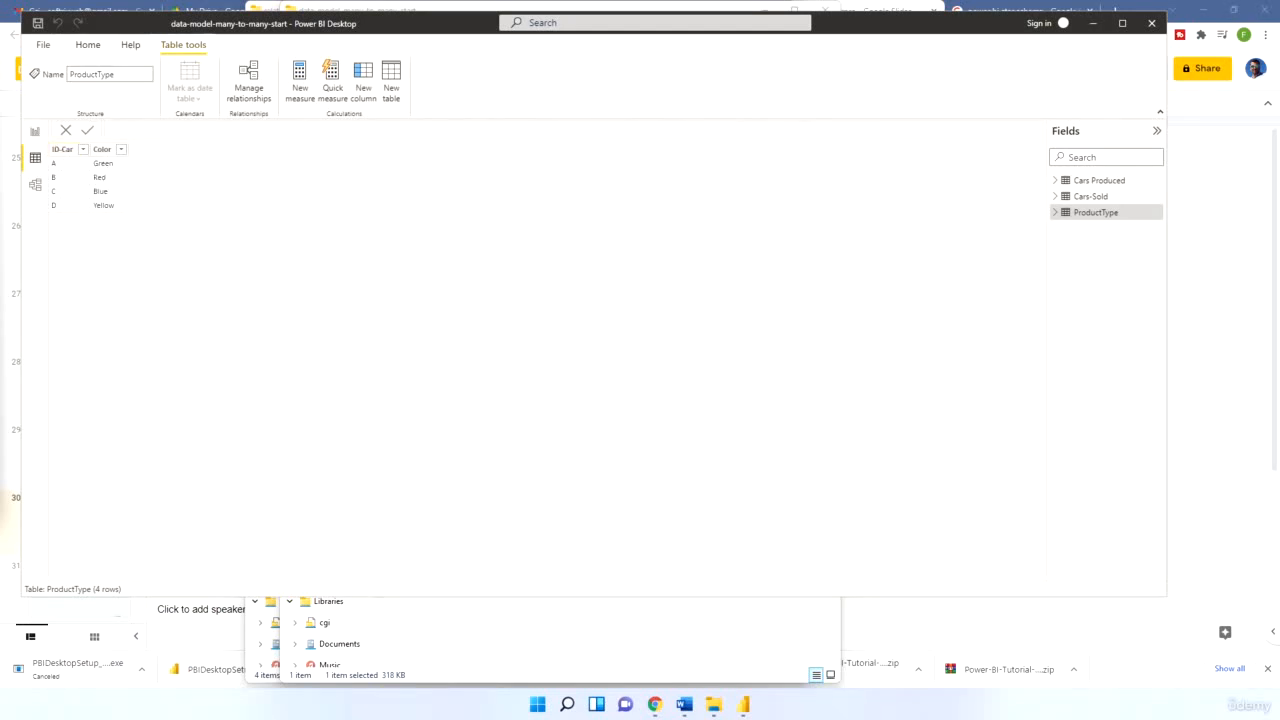
In data-model-many-to-many-start, examine the Cars Produced and Cars-Sold data and the fields behind the first units chart
left_click(1080, 182)
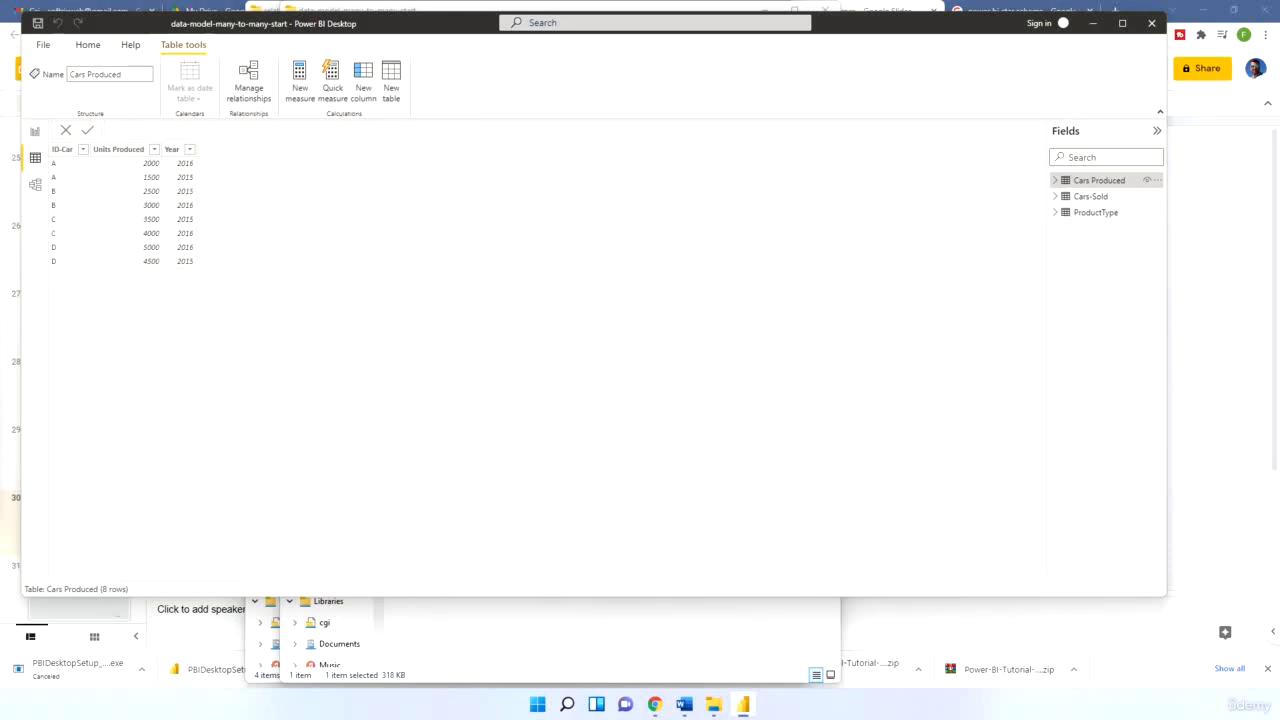
left_click(1085, 198)
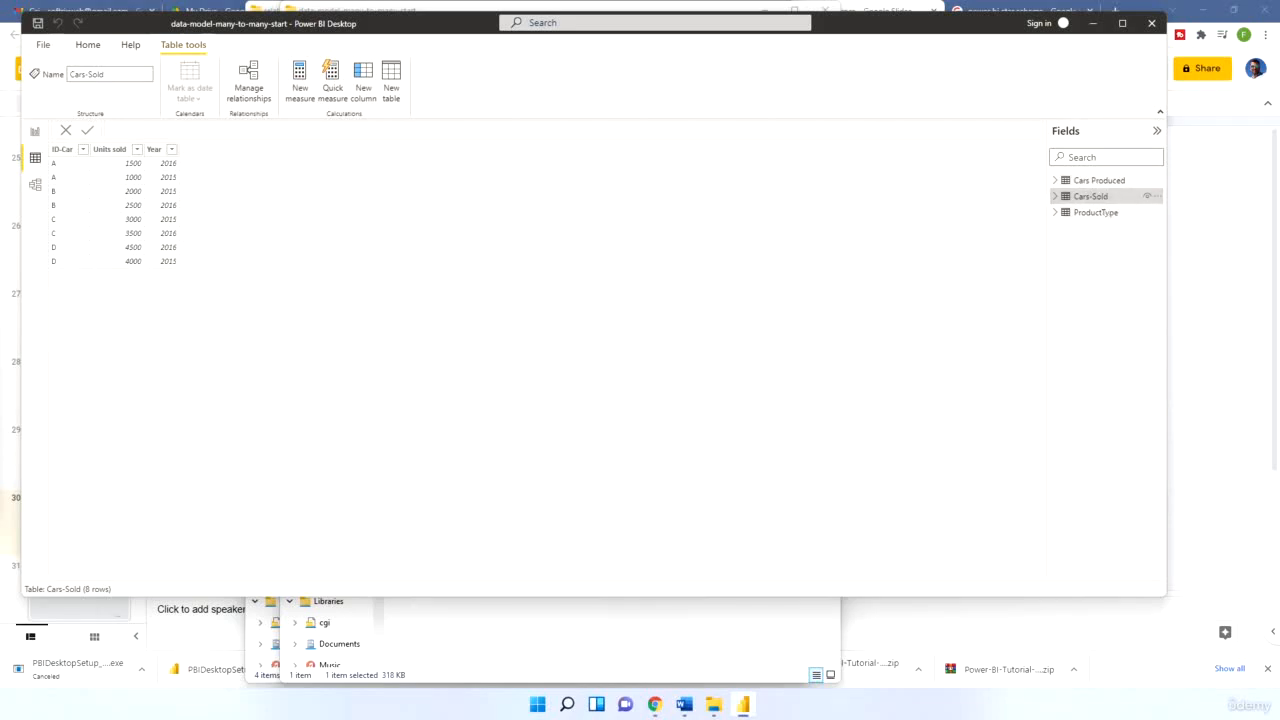
left_click(35, 131)
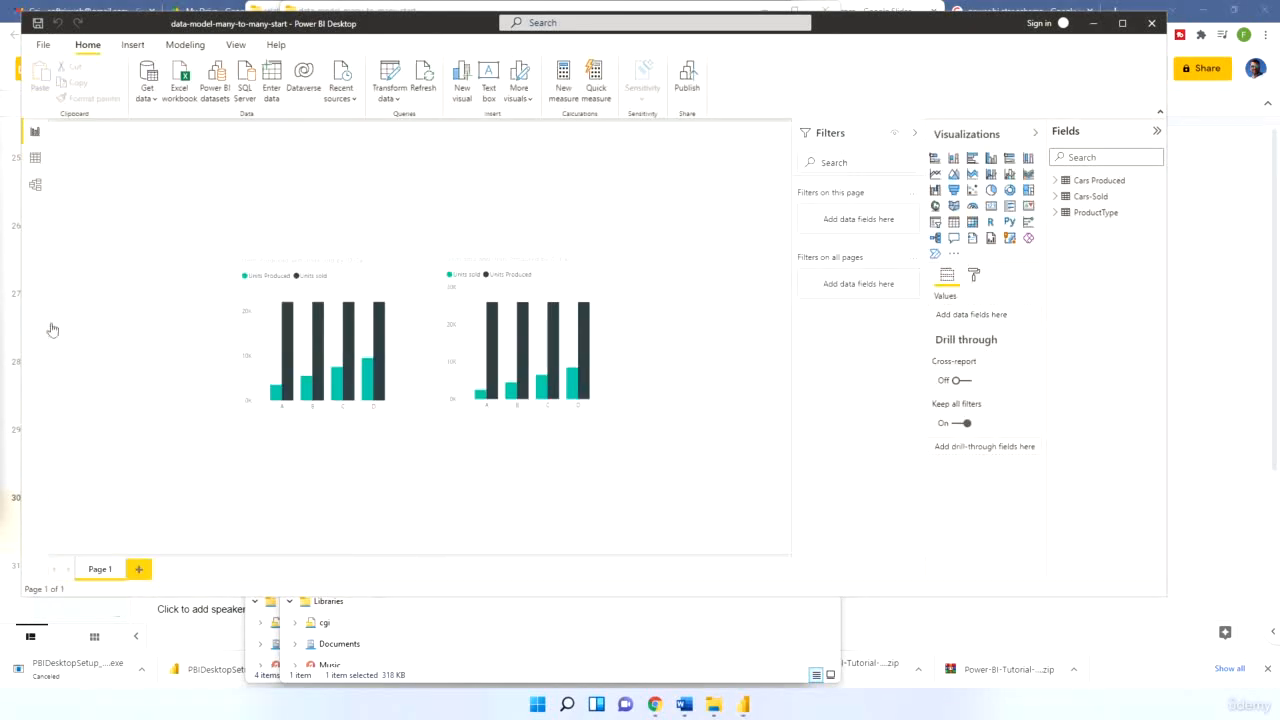
left_click(335, 342)
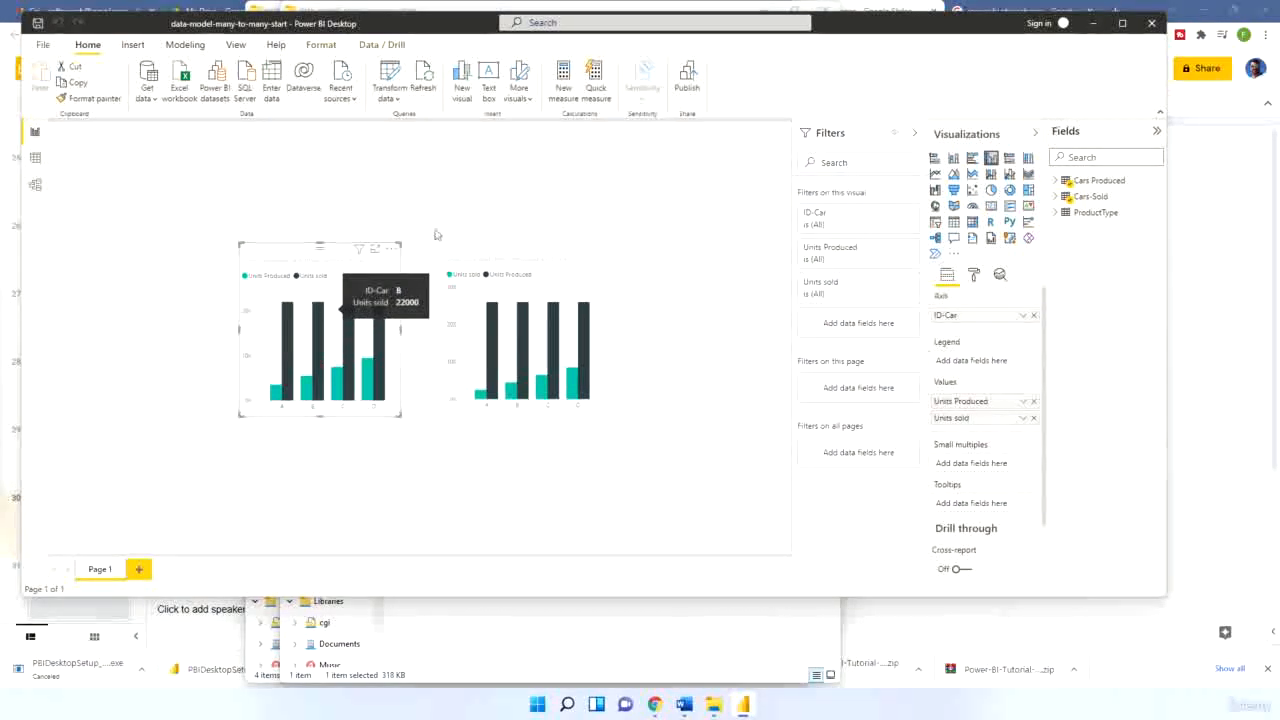
left_click(1056, 184)
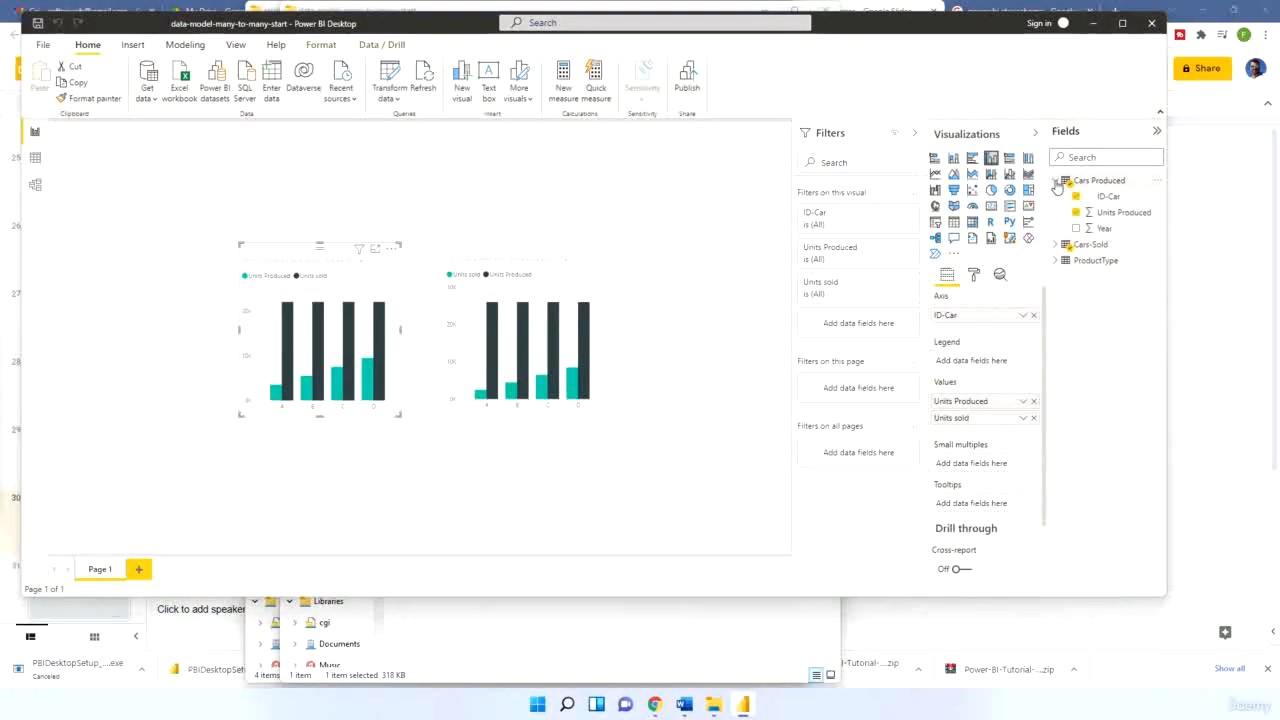
left_click(1056, 247)
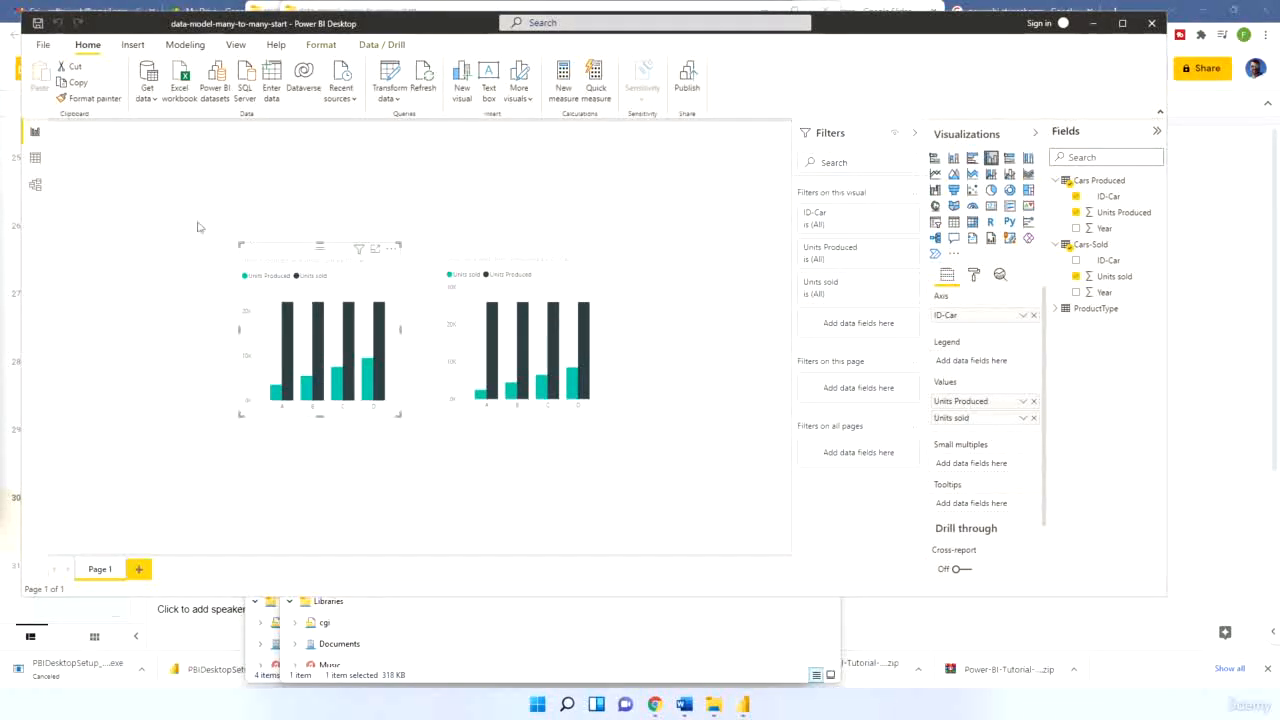
Arrange the model tables with ProductType on top, between Cars Produced lower on one side and Cars-Sold lower on the other
left_click(34, 186)
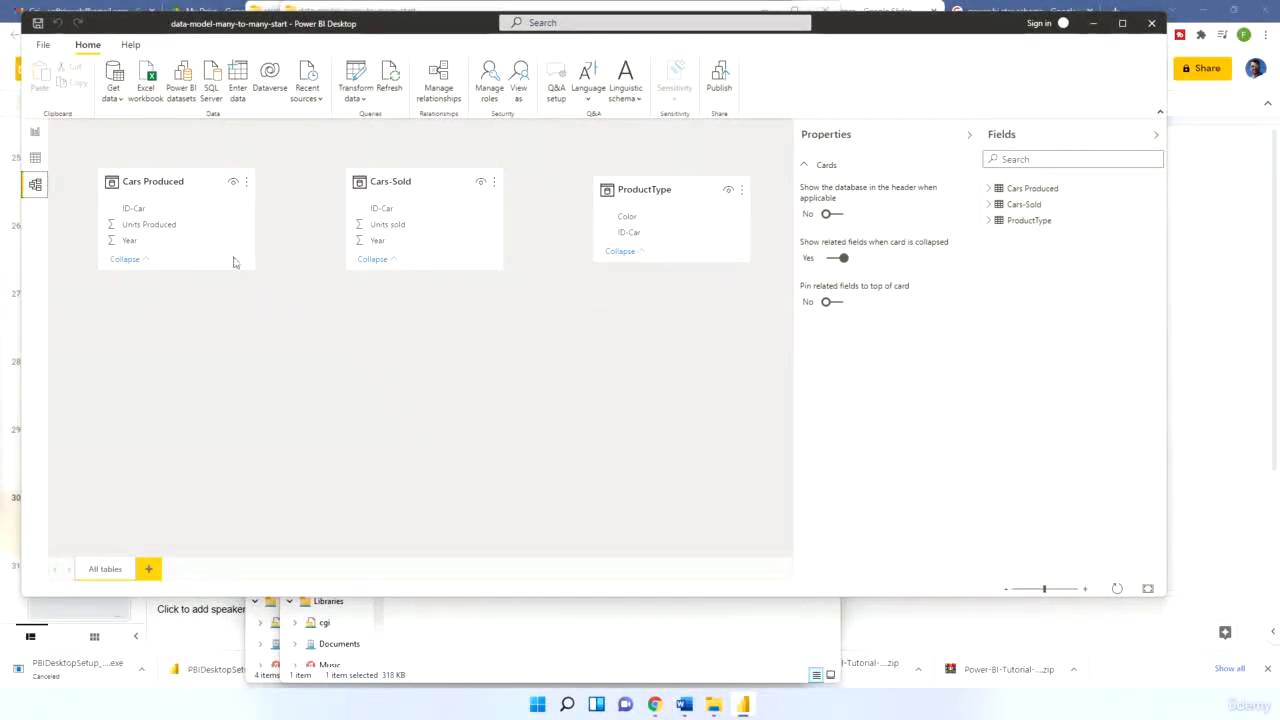
left_click_drag(436, 181, 450, 378)
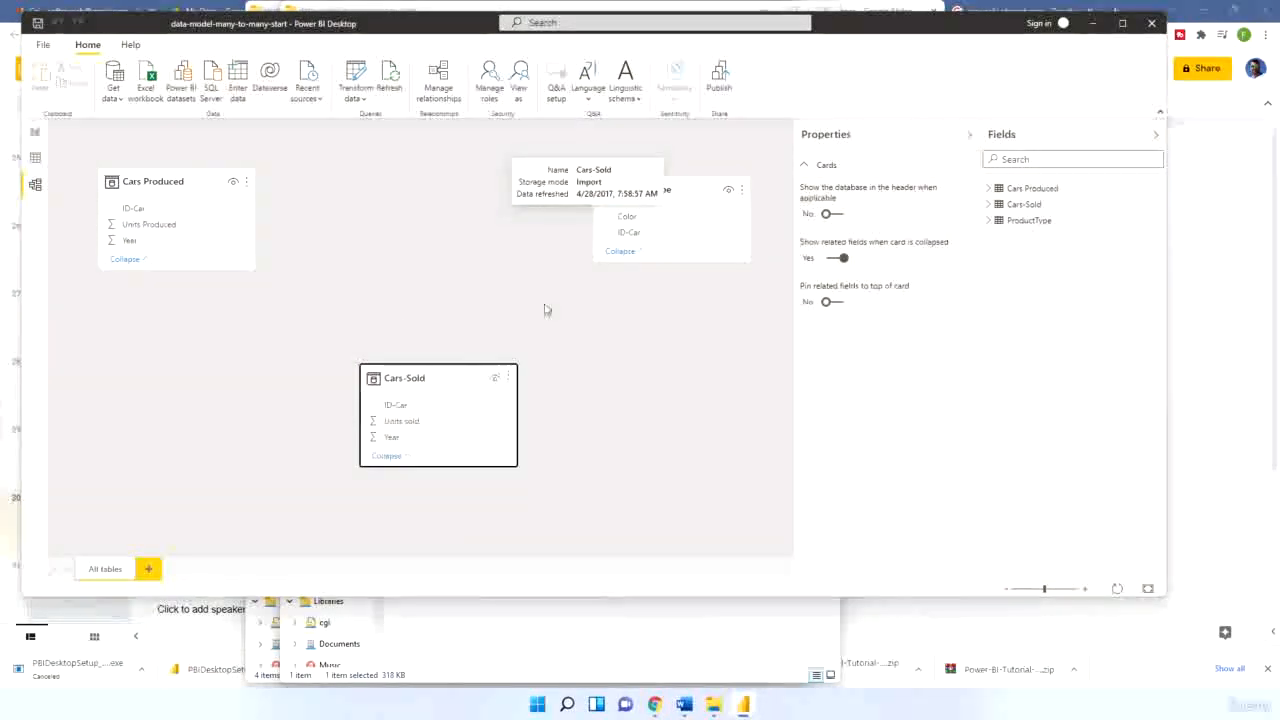
left_click_drag(644, 190, 379, 162)
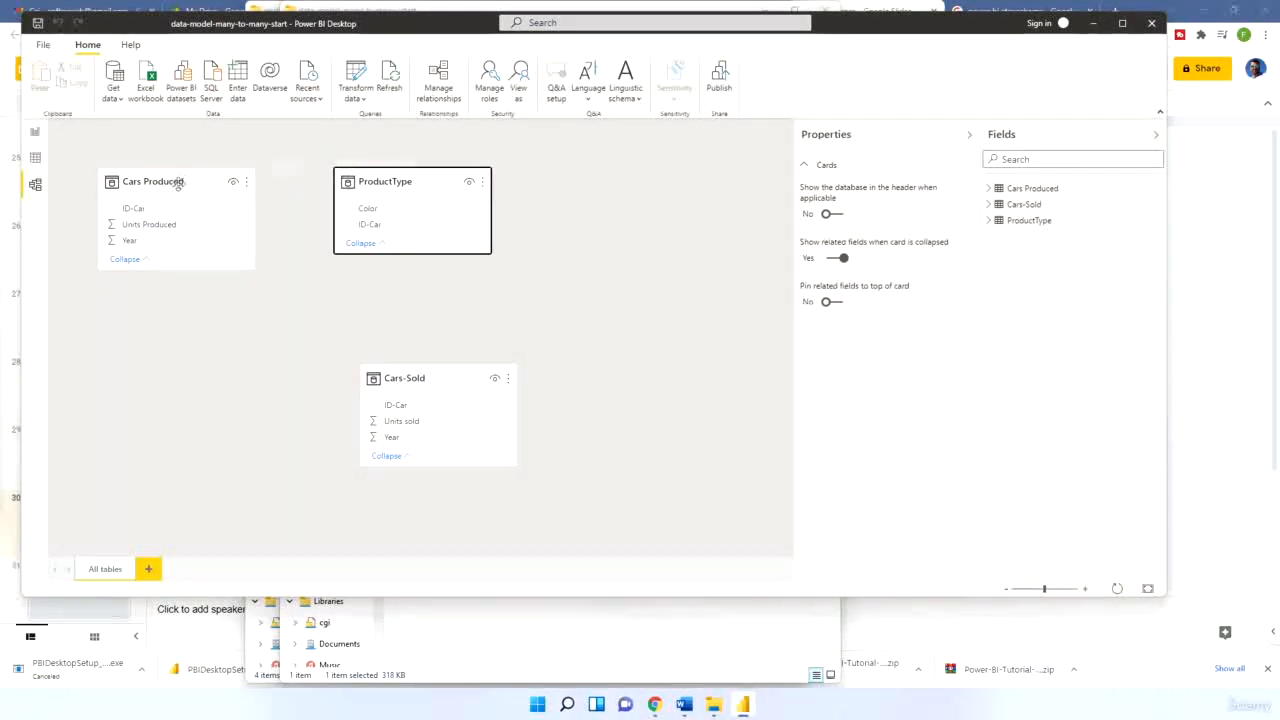
left_click_drag(151, 185, 146, 316)
left_click_drag(380, 378, 609, 286)
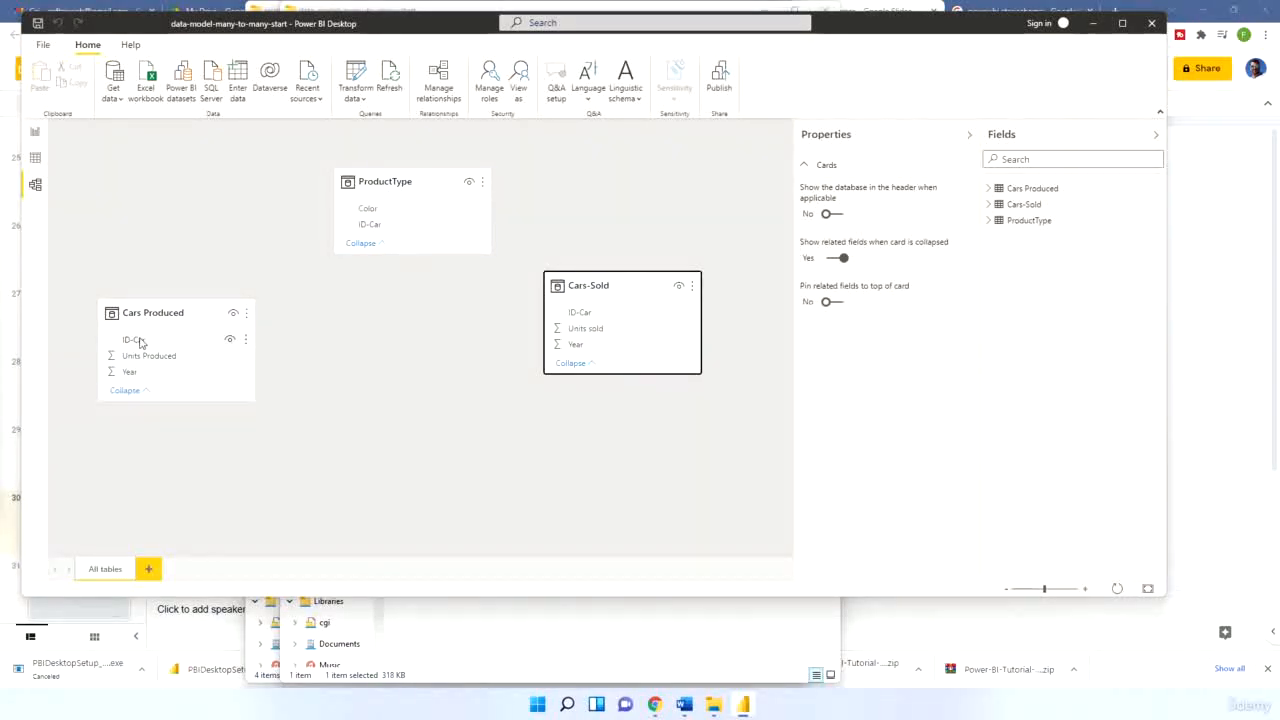
Relate Cars Produced and Cars-Sold to ProductType through their ID-Car fields, and view the report charts
left_click_drag(140, 344, 377, 229)
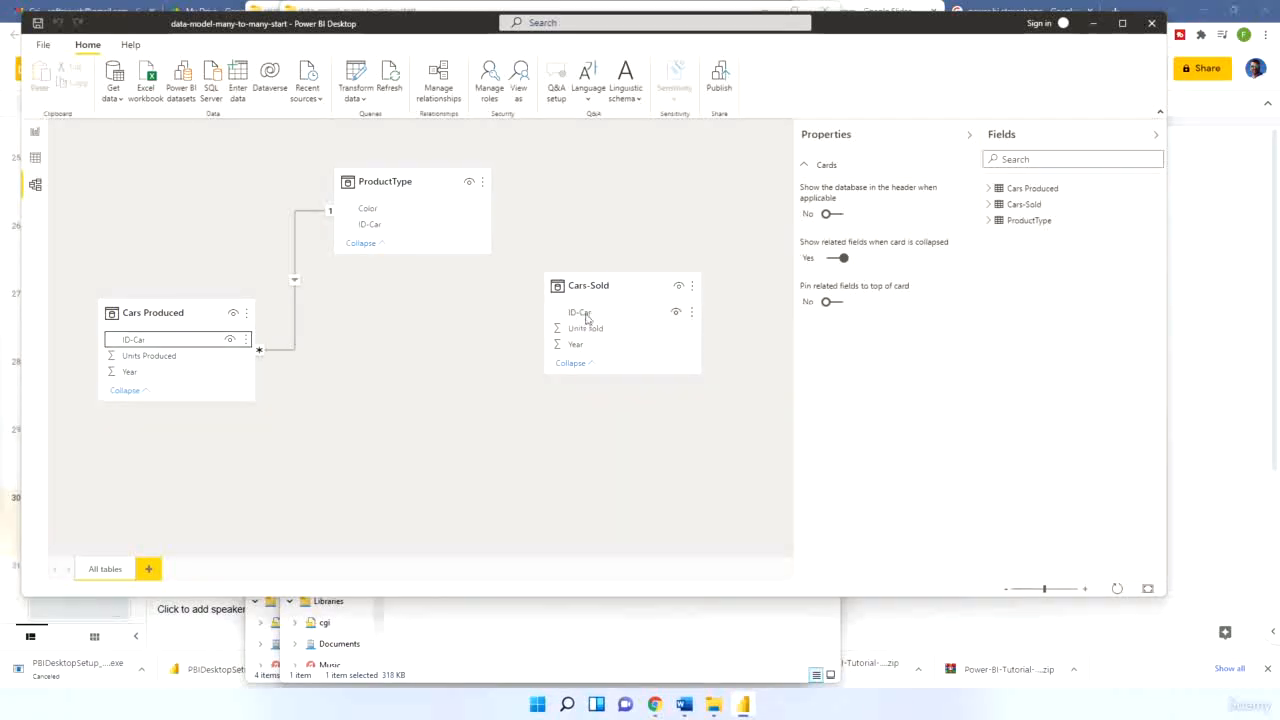
left_click_drag(586, 315, 392, 231)
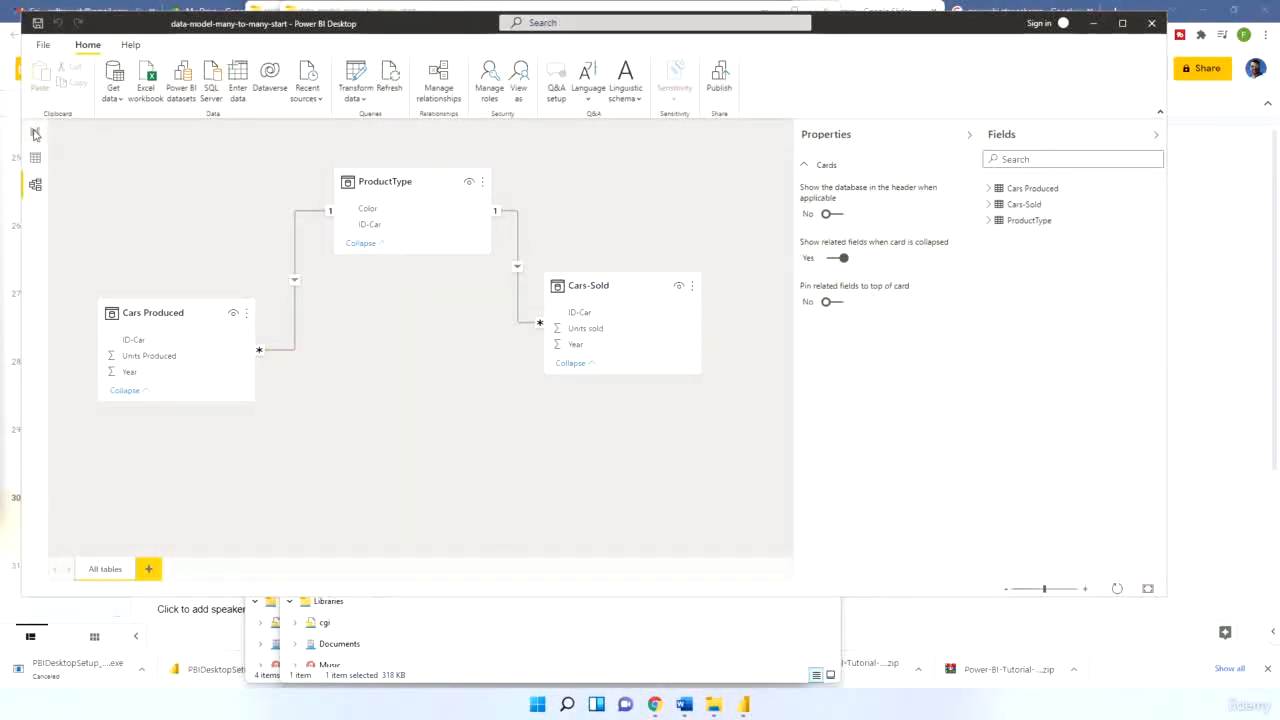
left_click(35, 133)
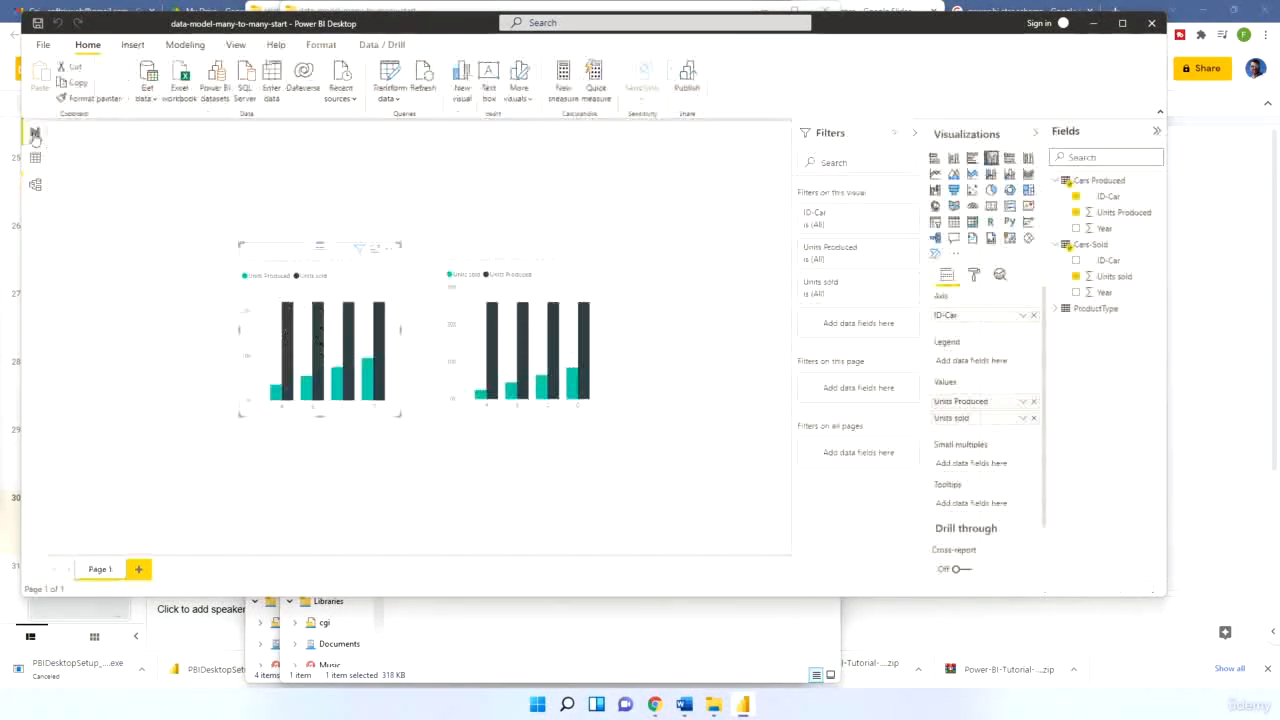
Review the relationships of Cars Produced and Cars-Sold with ProductType in Manage relationships
left_click(36, 186)
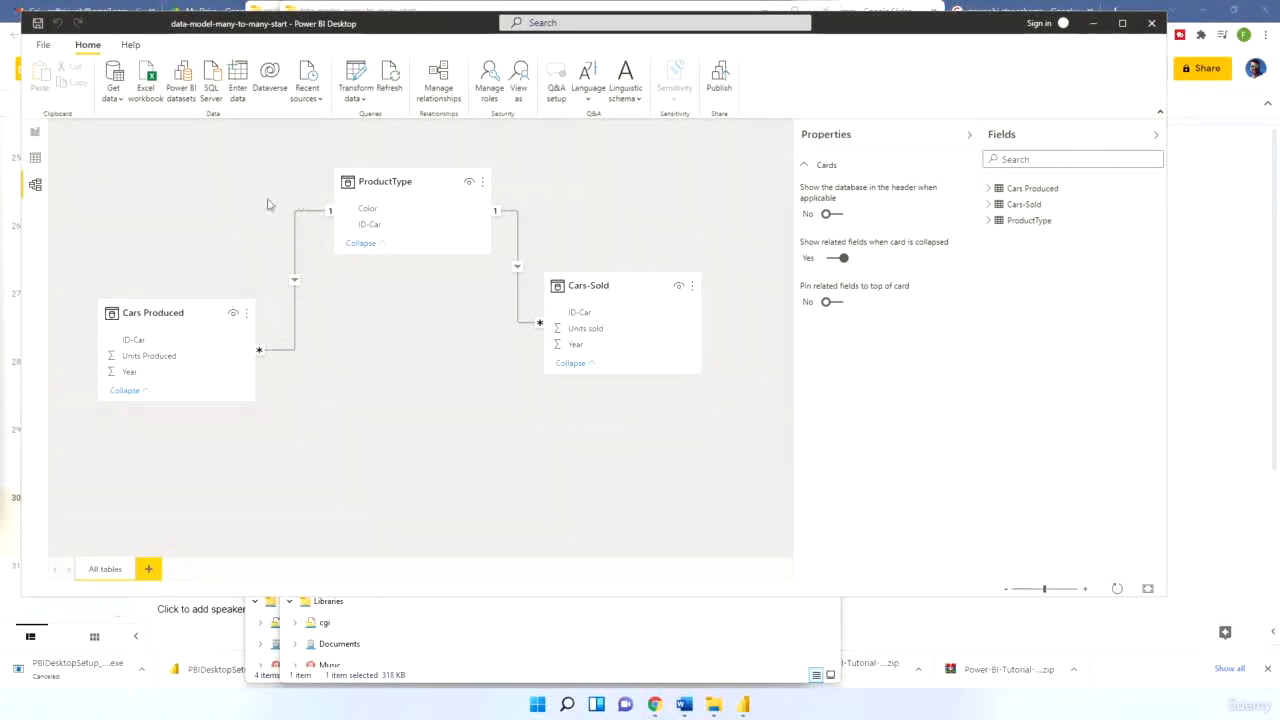
left_click(441, 80)
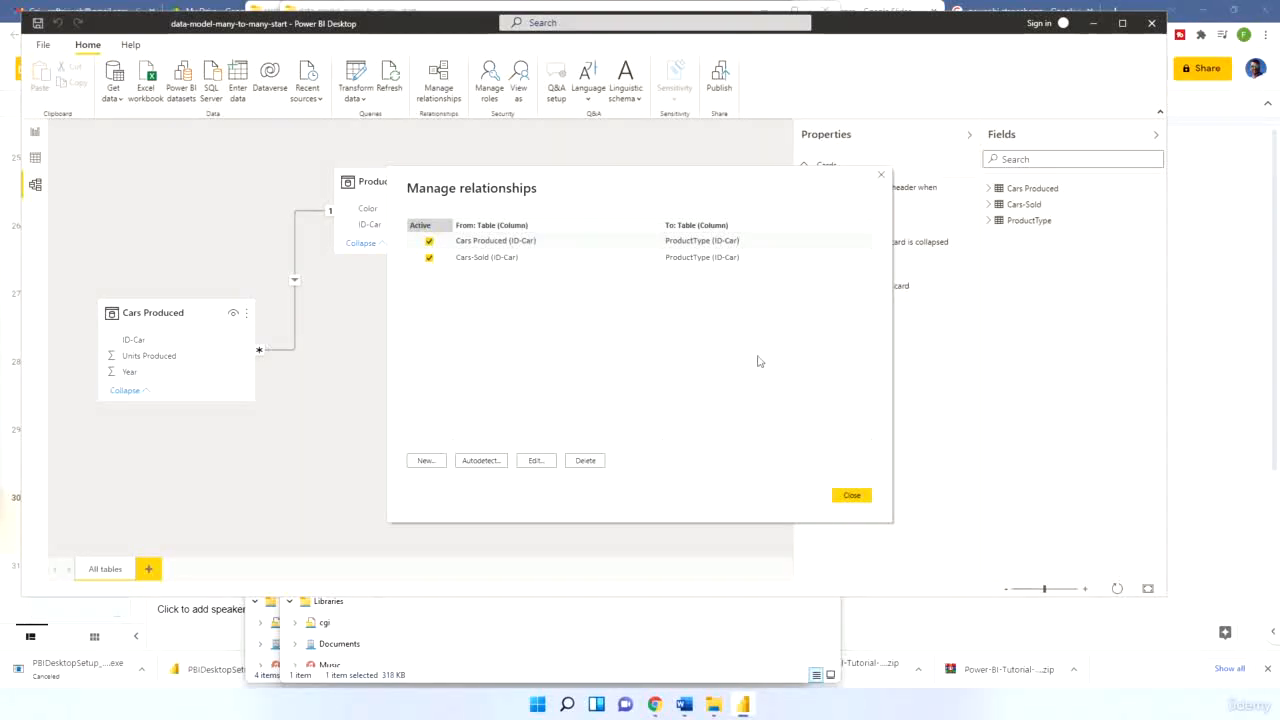
left_click(850, 495)
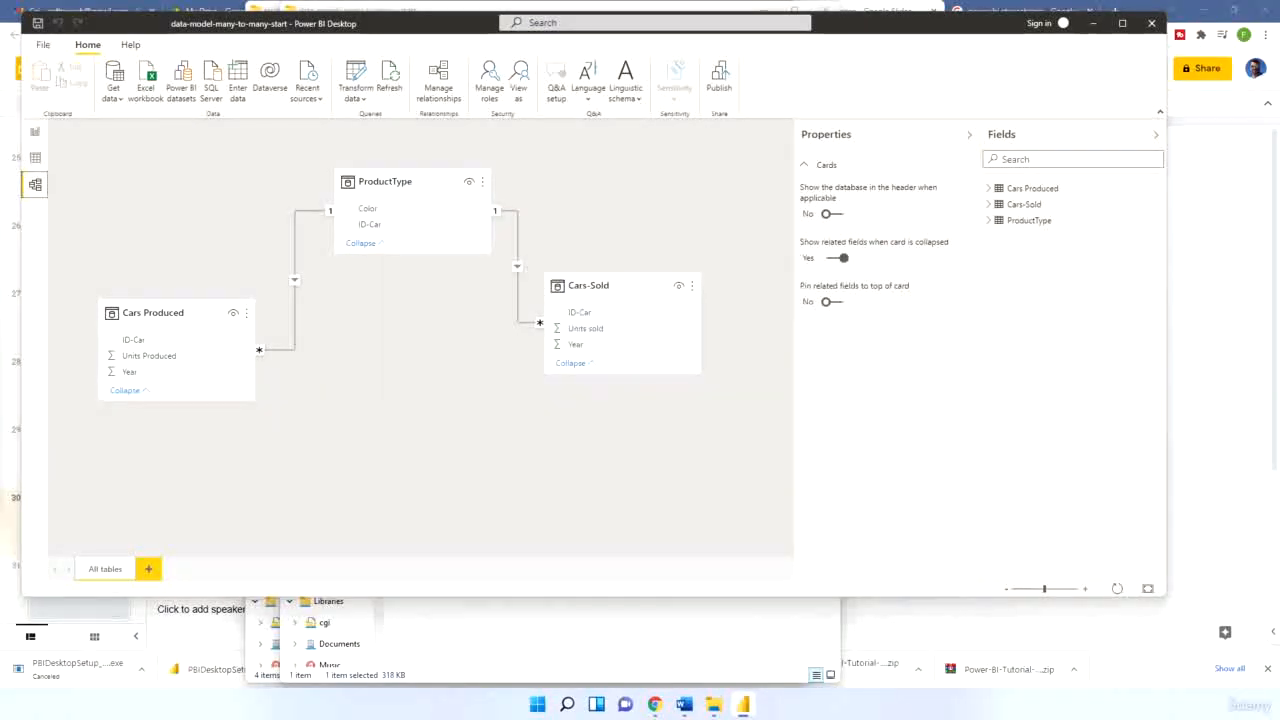
Set the cross filter direction of the relationship between Cars Produced and ProductType to Both
double_click(295, 283)
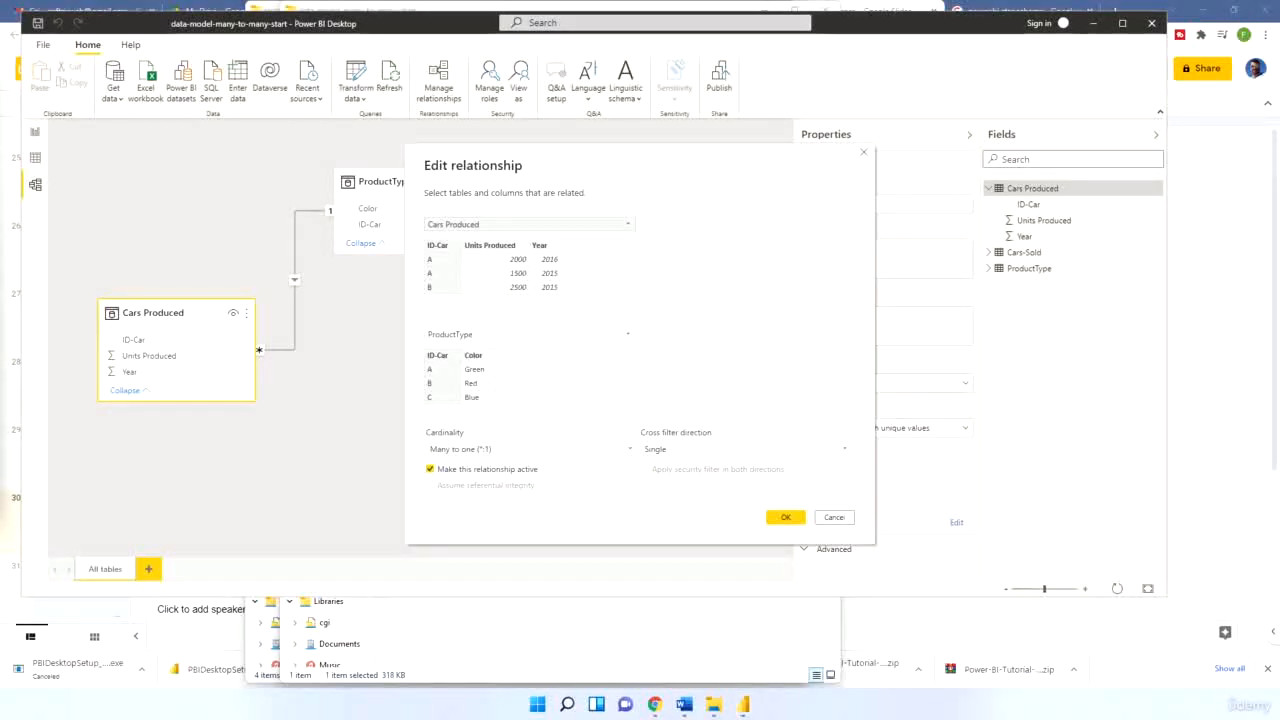
left_click(650, 449)
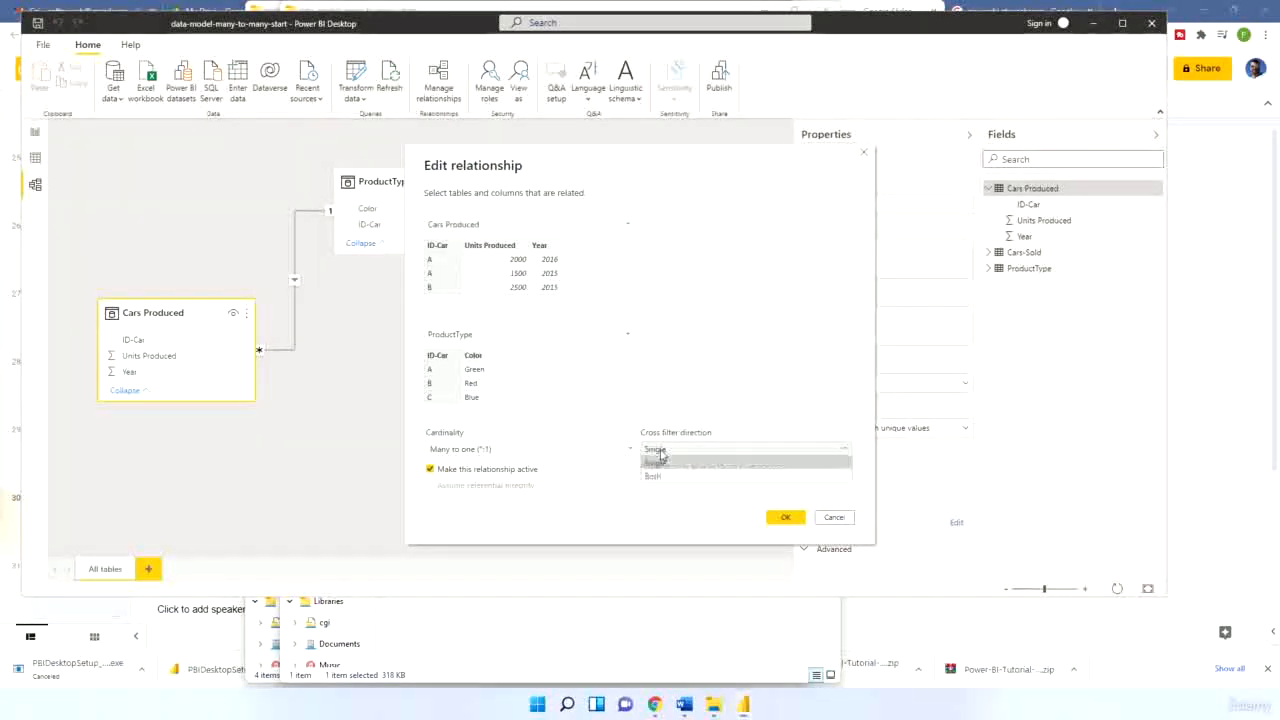
left_click(652, 478)
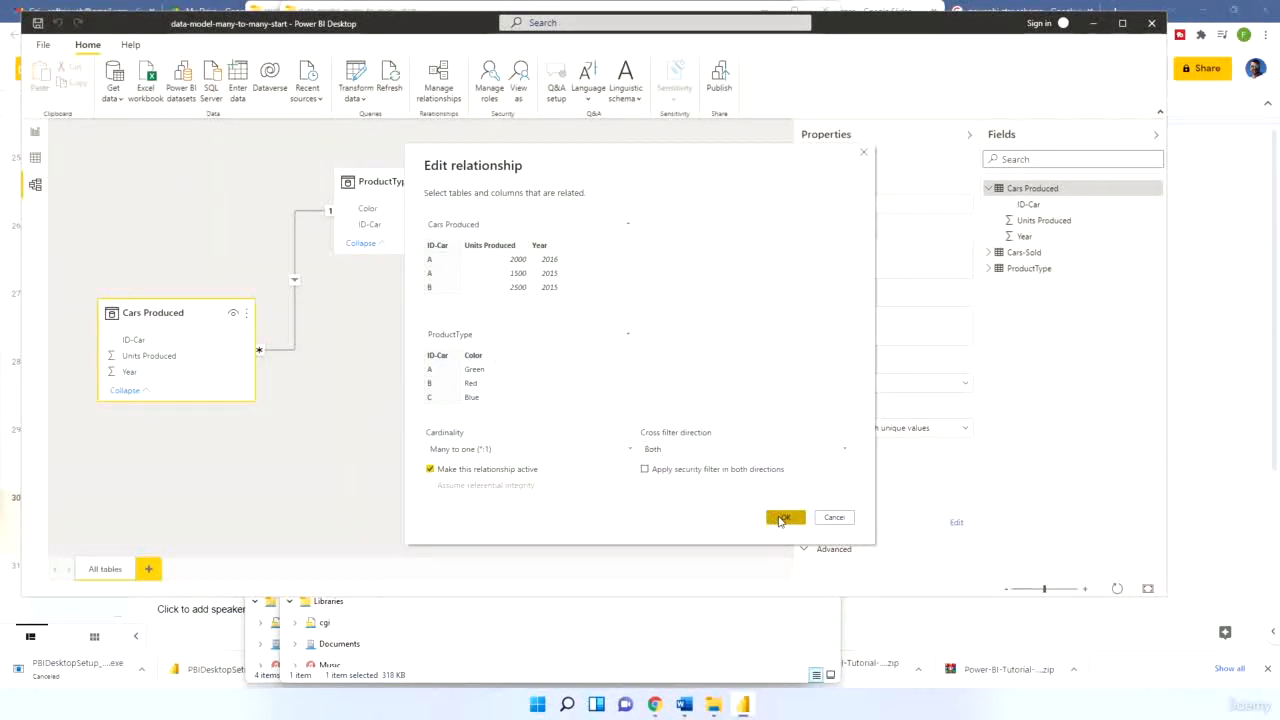
left_click(785, 517)
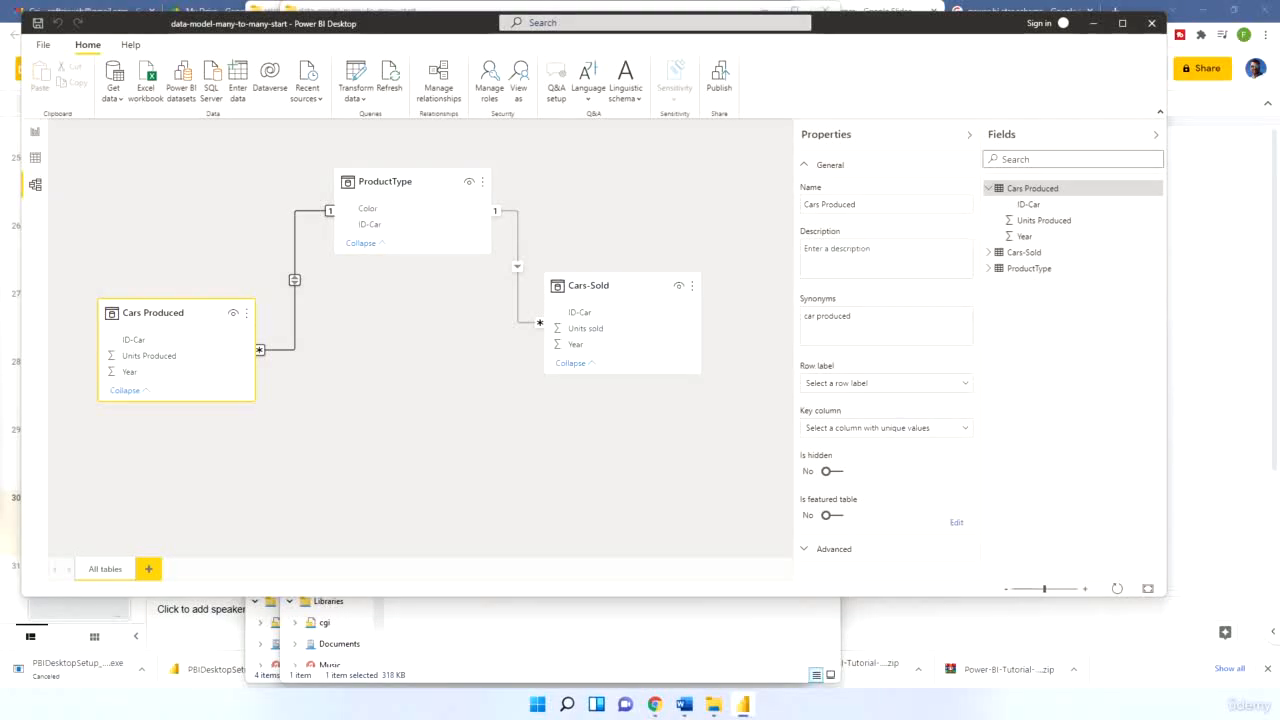
Compare the report's two charts with the current relationships in the data model
left_click(35, 131)
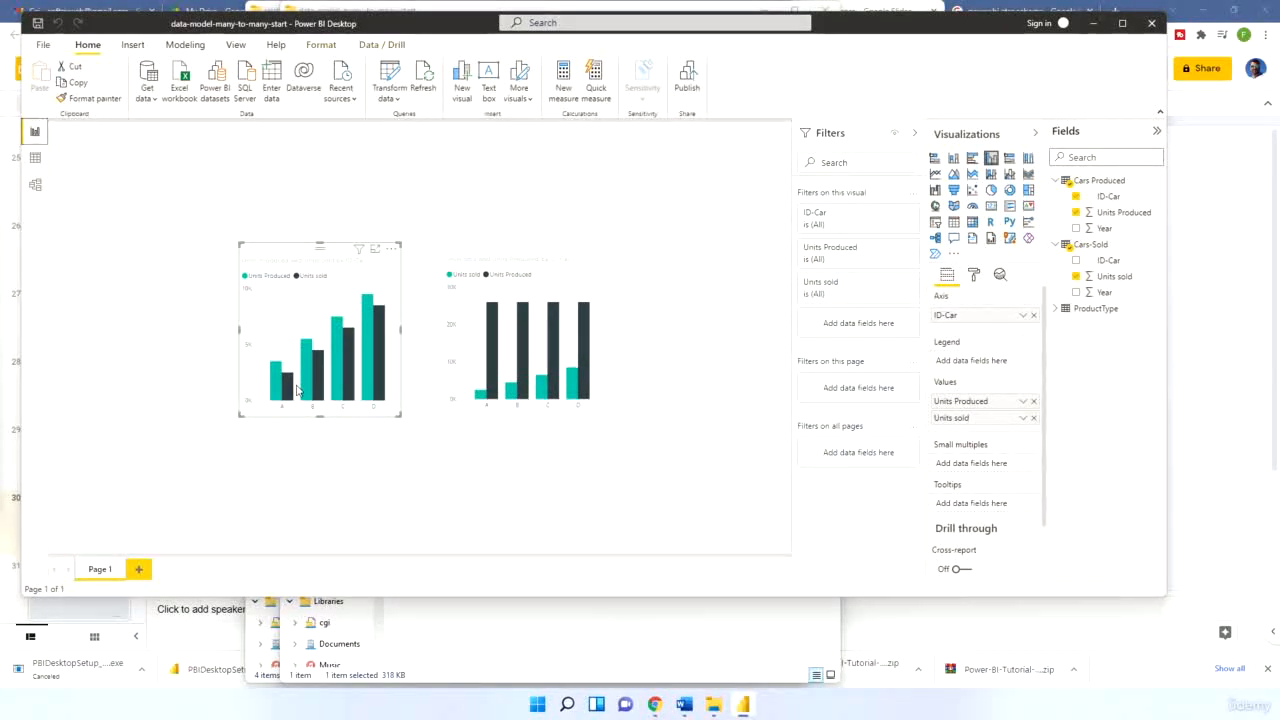
left_click(36, 186)
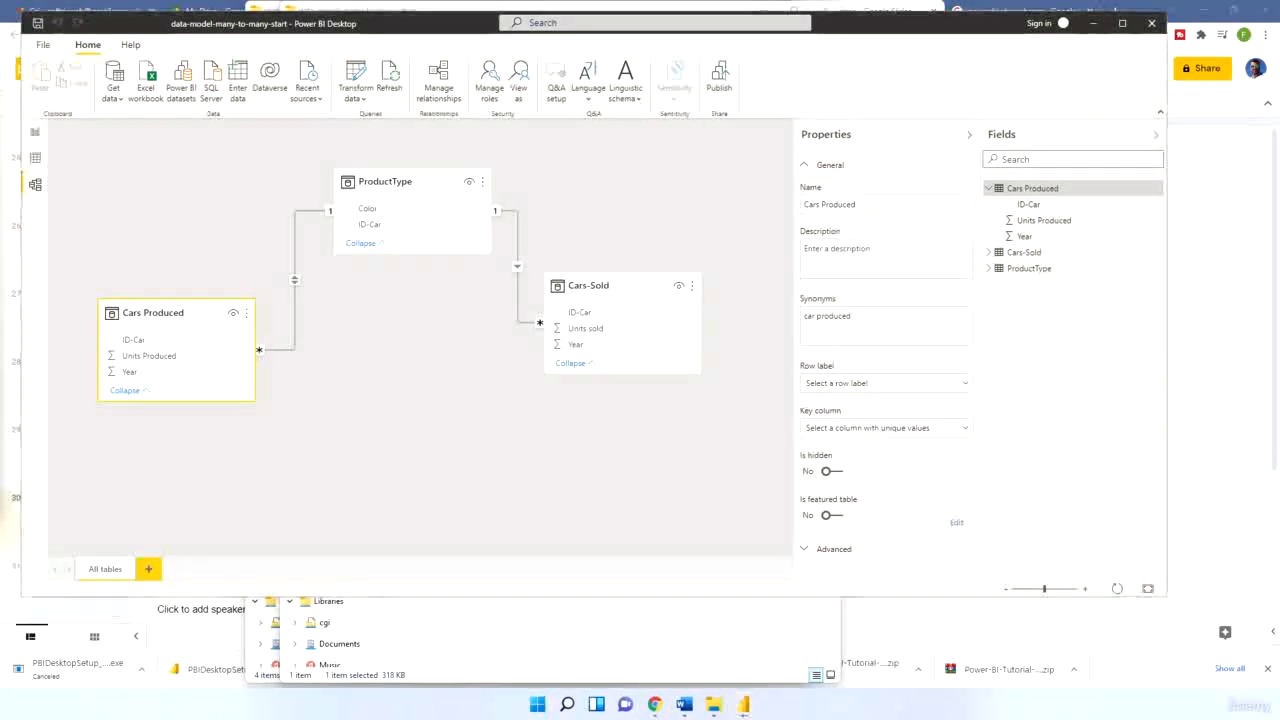
left_click(35, 131)
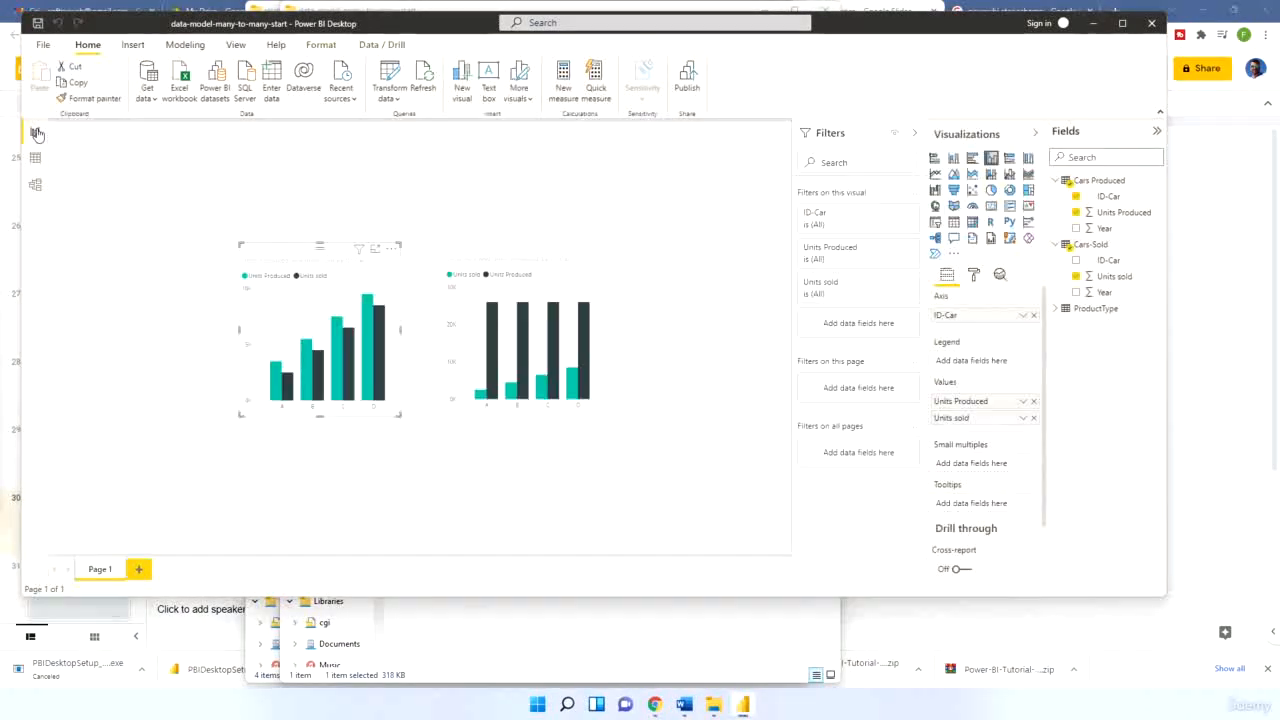
left_click(35, 185)
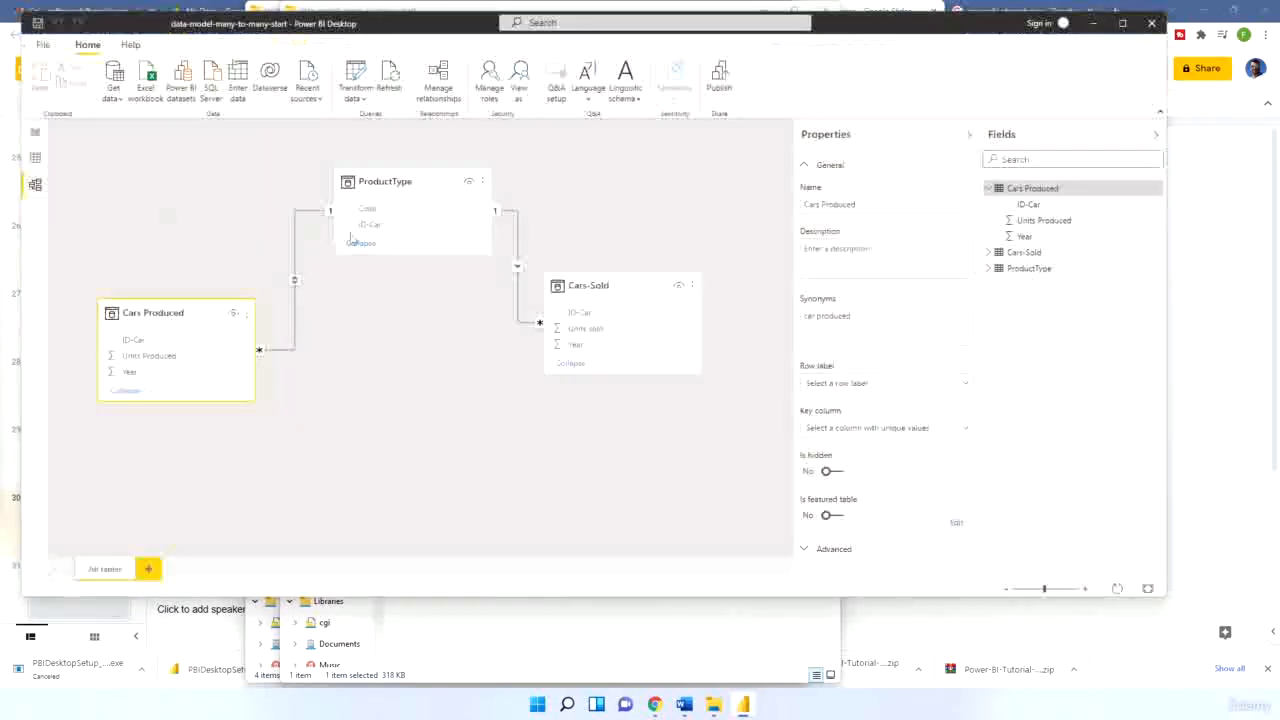
Set the cross filter direction of the relationship between Cars-Sold and ProductType to Both, and check the report charts
double_click(518, 267)
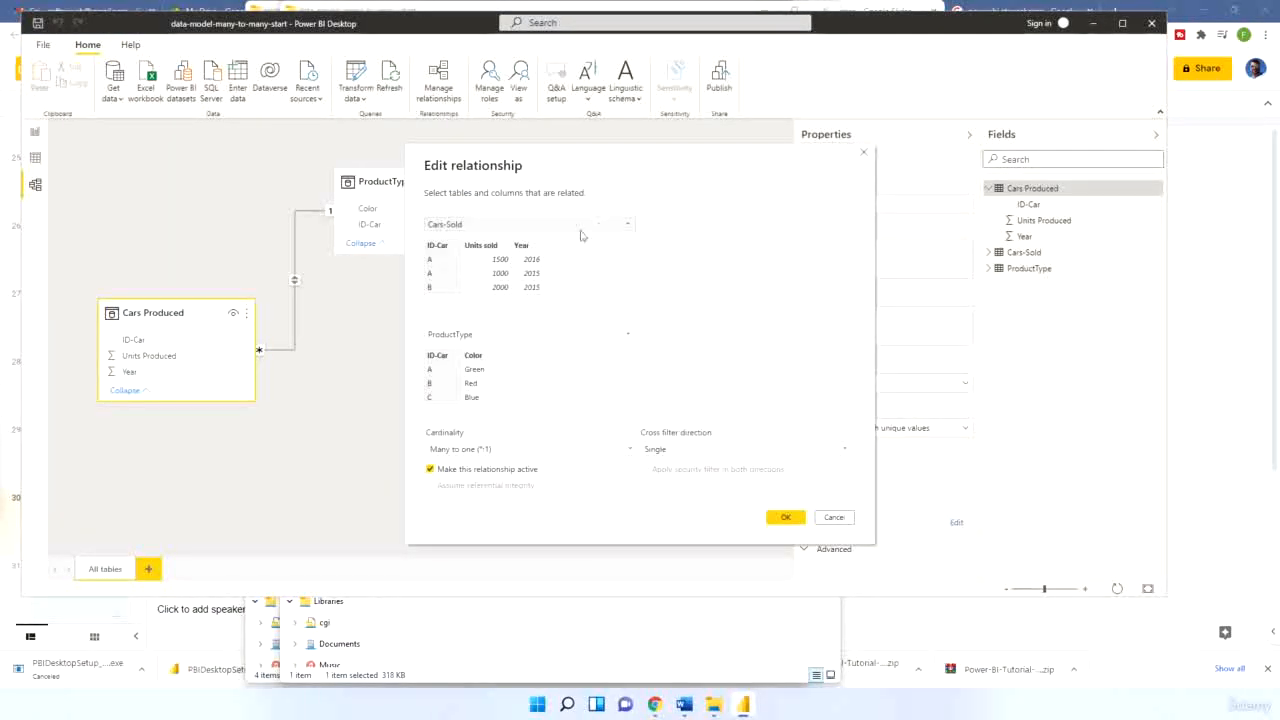
left_click(694, 449)
left_click(652, 477)
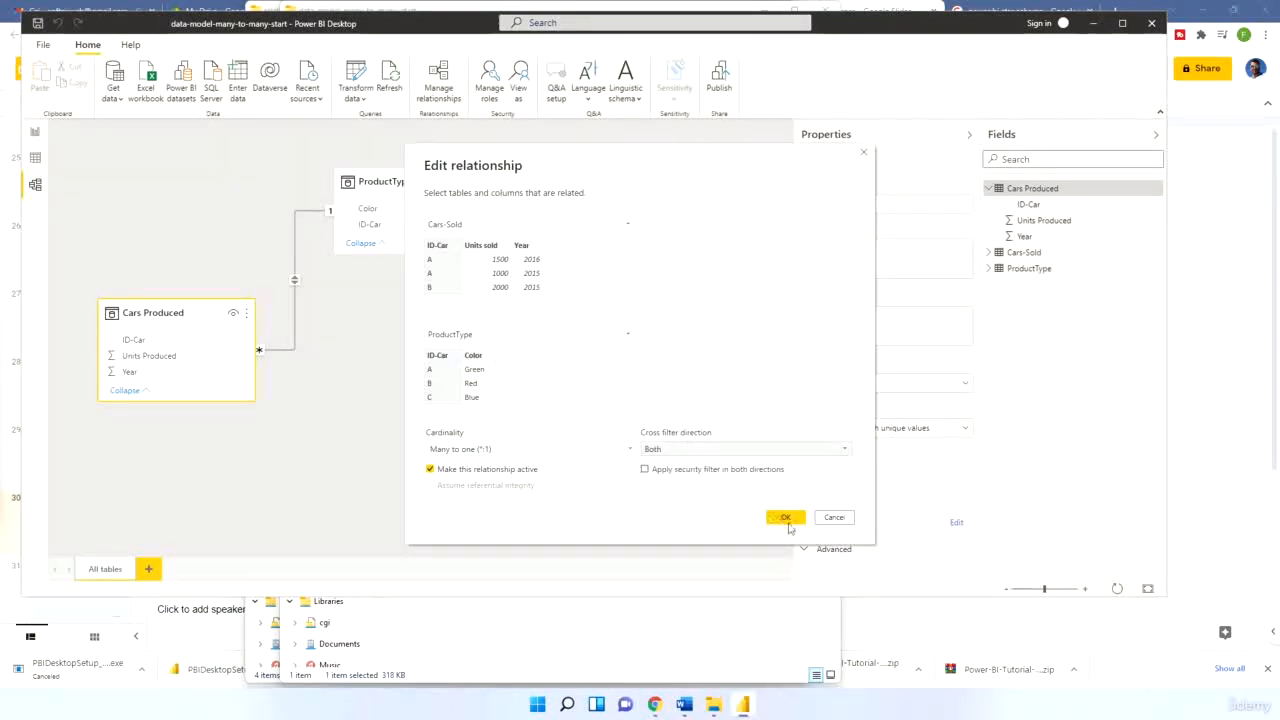
left_click(788, 518)
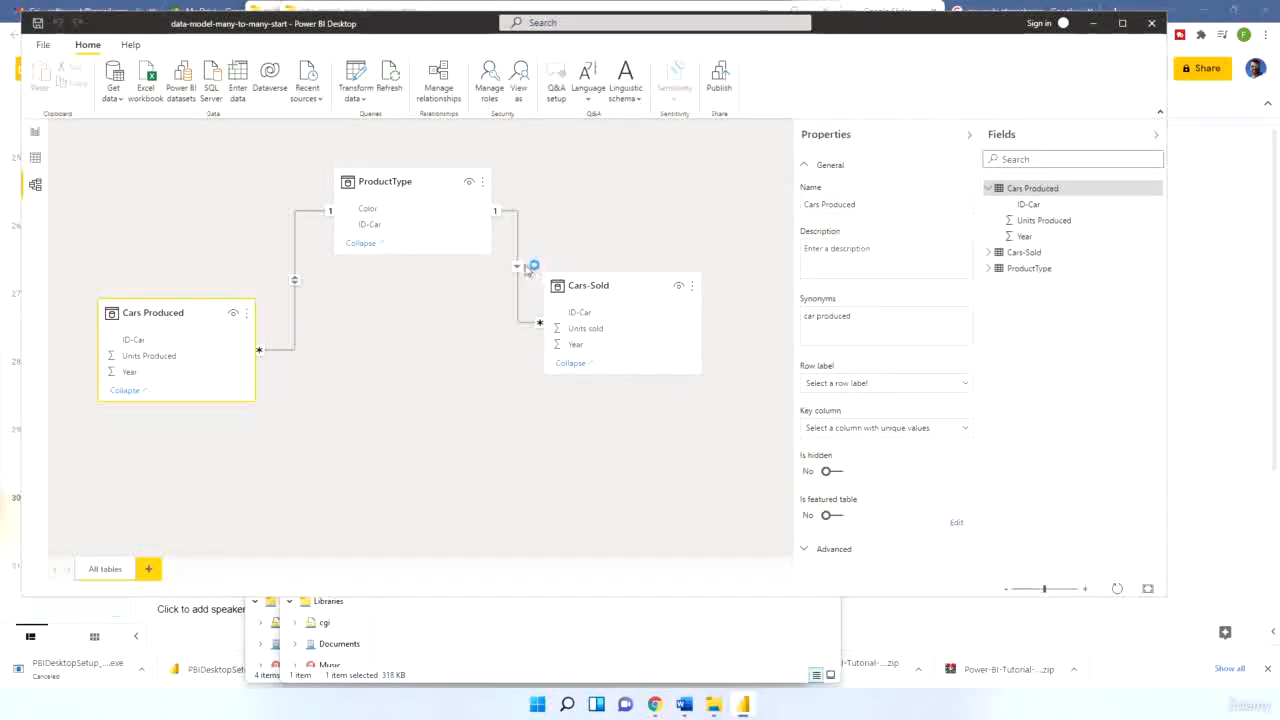
left_click(35, 133)
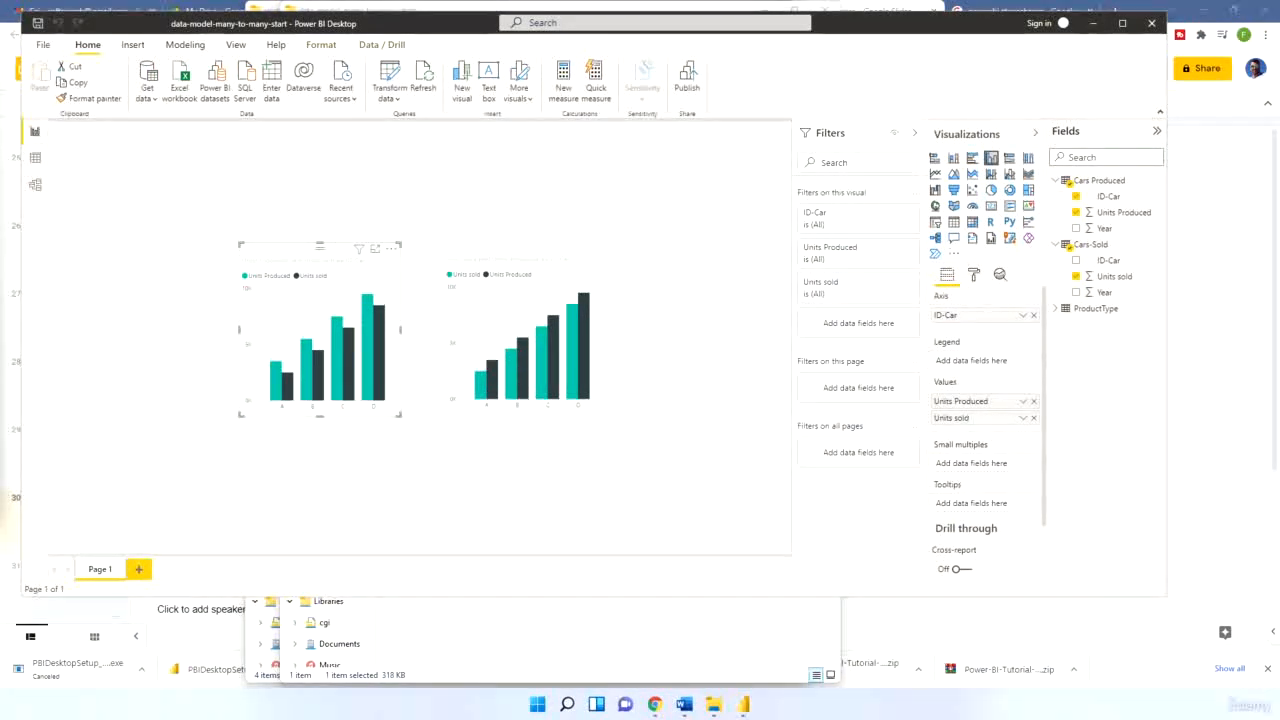
left_click(35, 186)
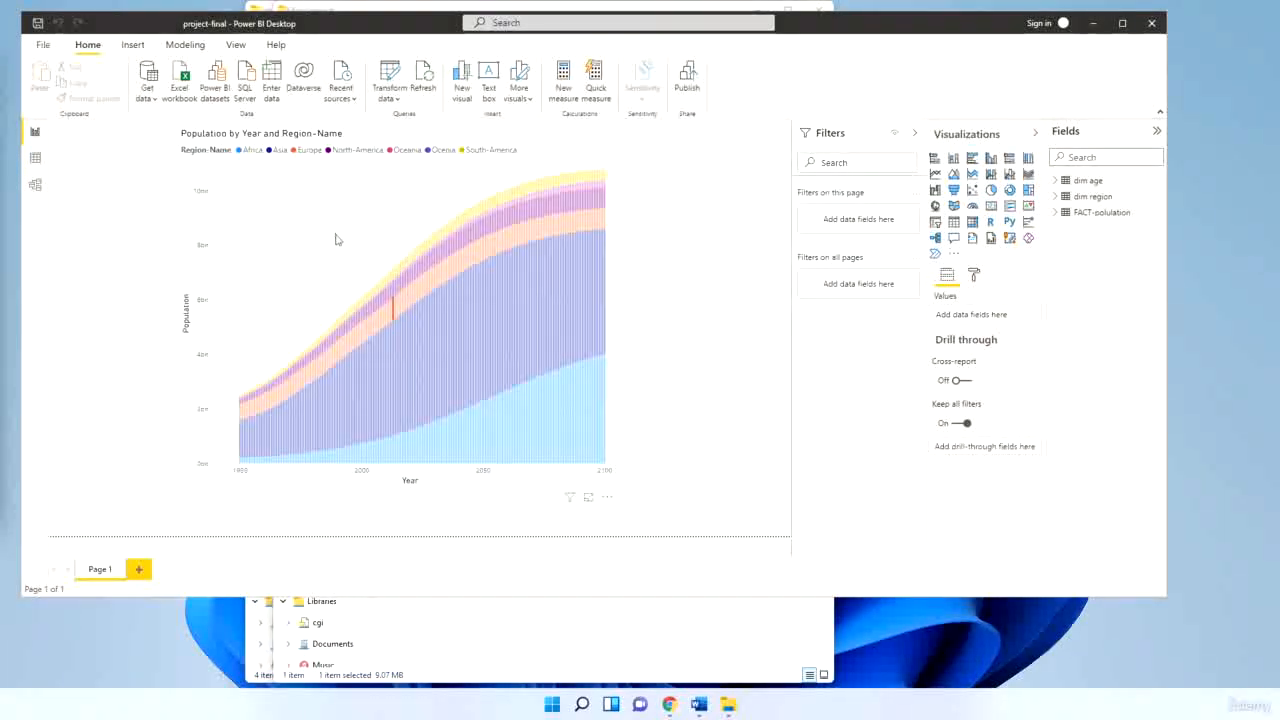
Open the project-final queries in Power Query Editor and show the dim age query's formula in an expanded formula bar
left_click(390, 92)
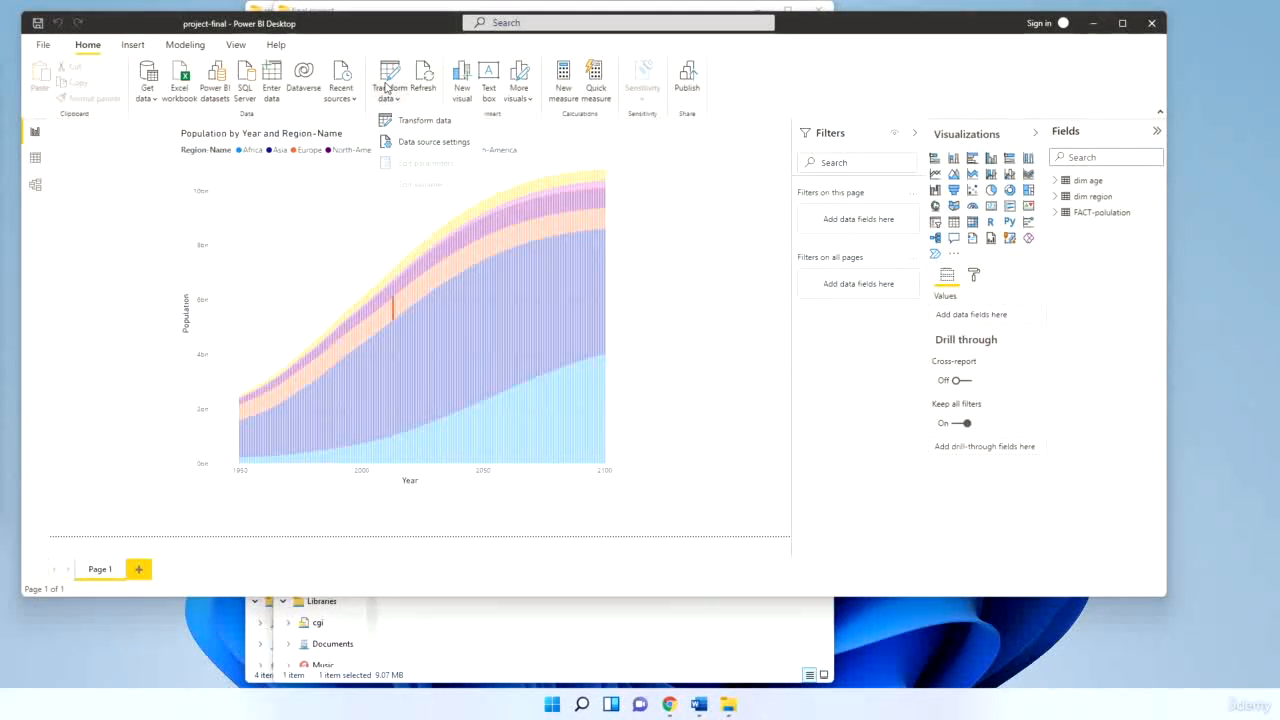
left_click(390, 75)
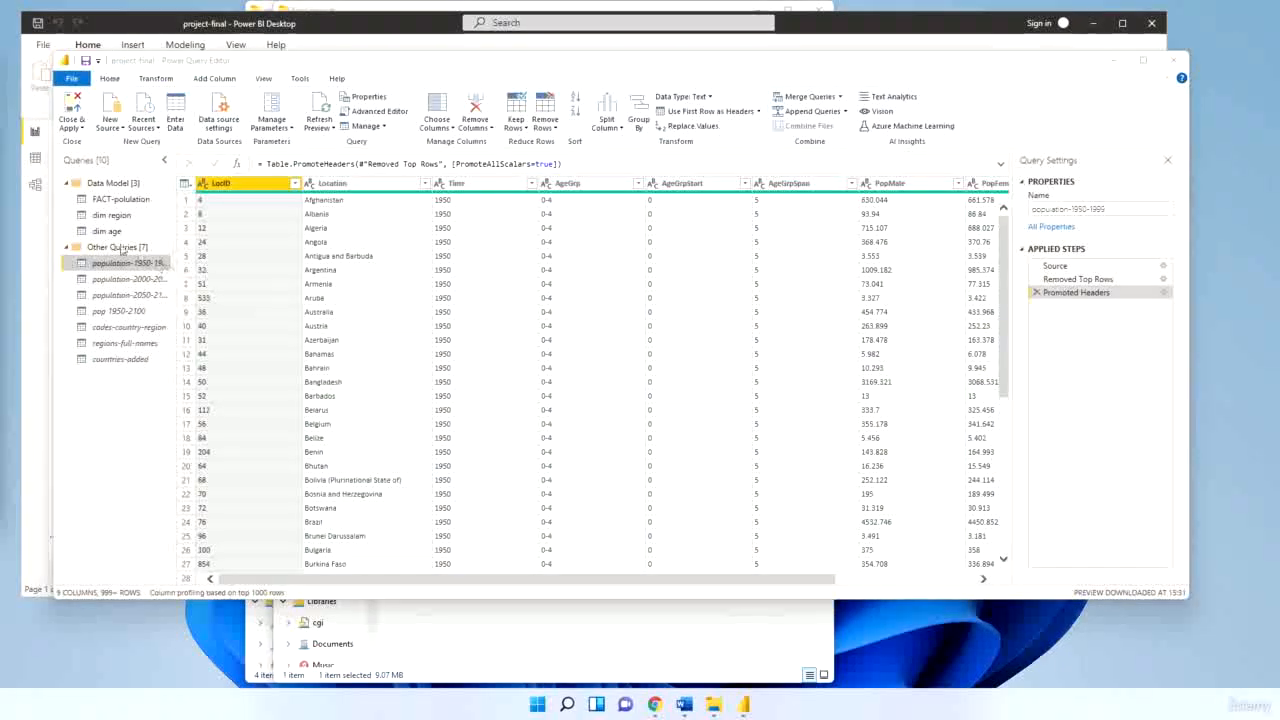
left_click(108, 231)
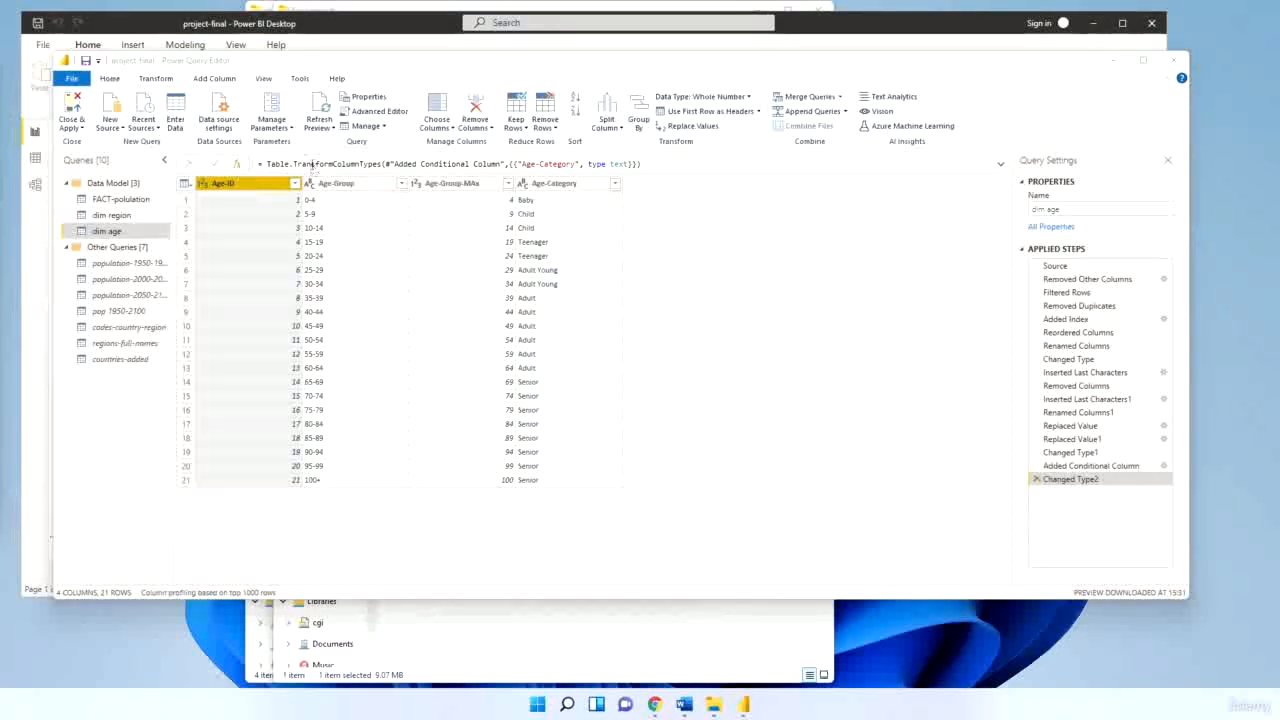
left_click(308, 164)
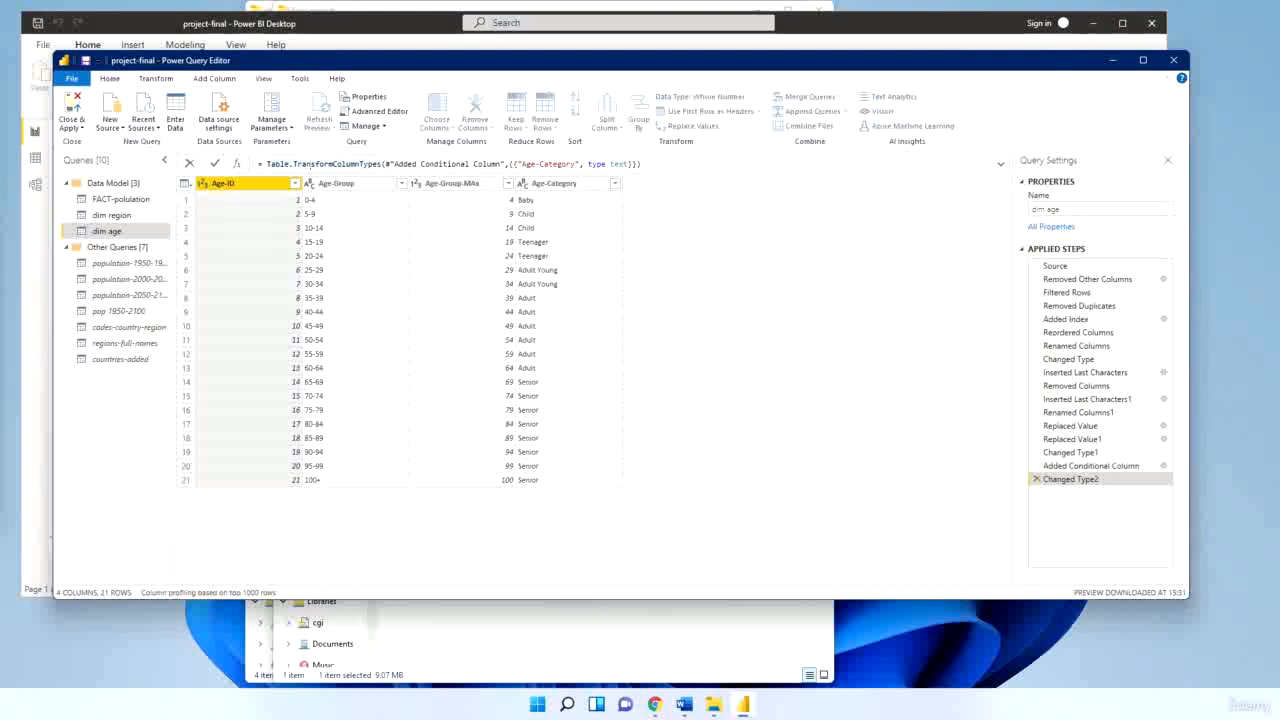
left_click(878, 223)
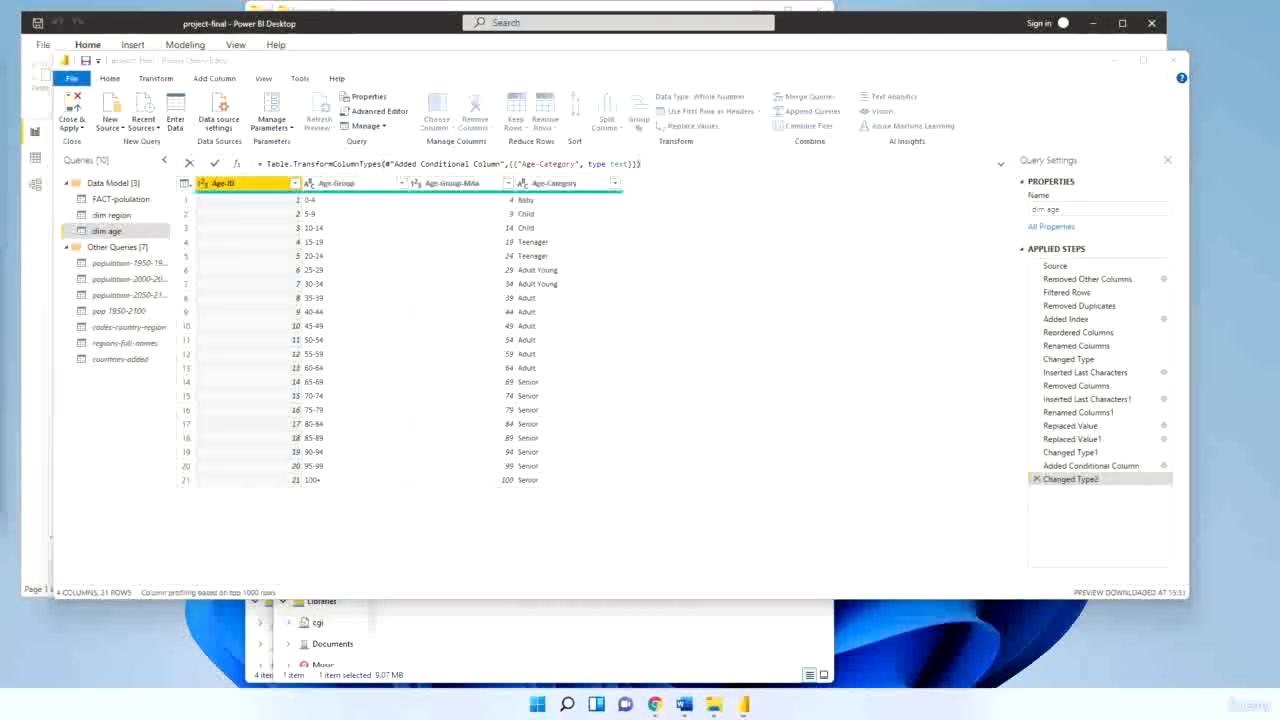
left_click(999, 166)
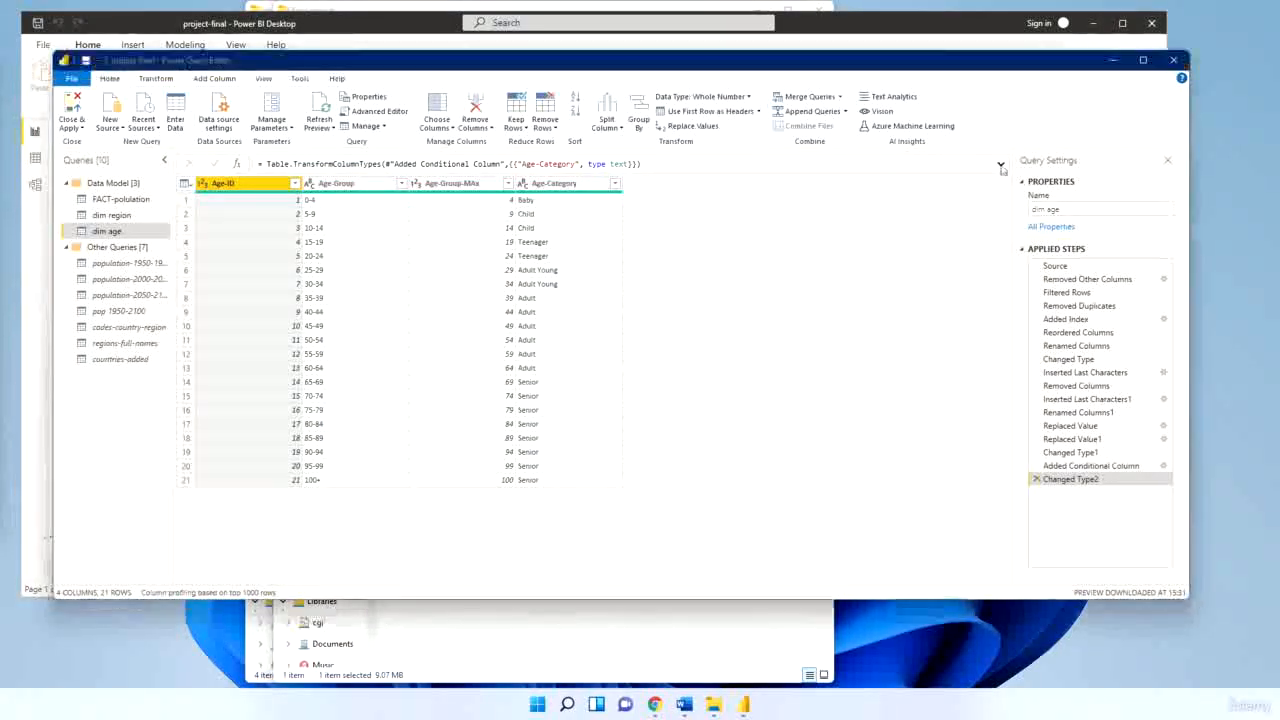
Review the full M code of the dim age query in the Advanced Editor, and close it without changes
left_click(380, 111)
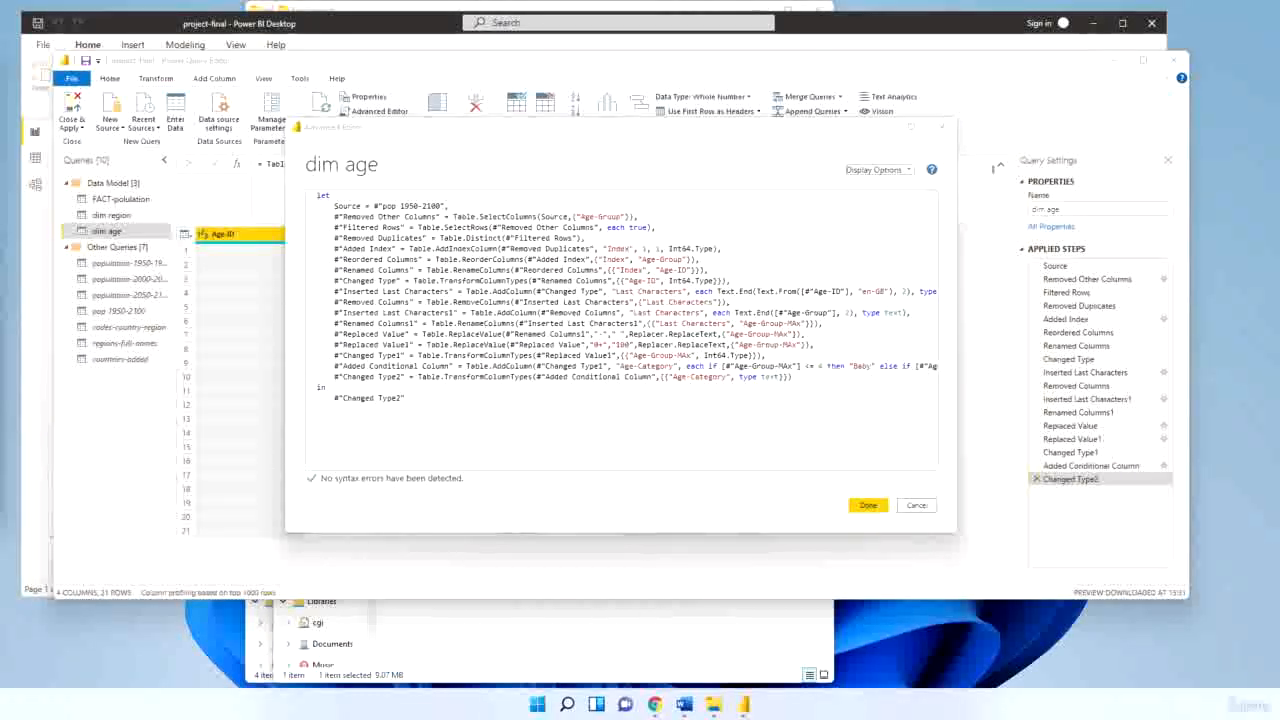
left_click(361, 281)
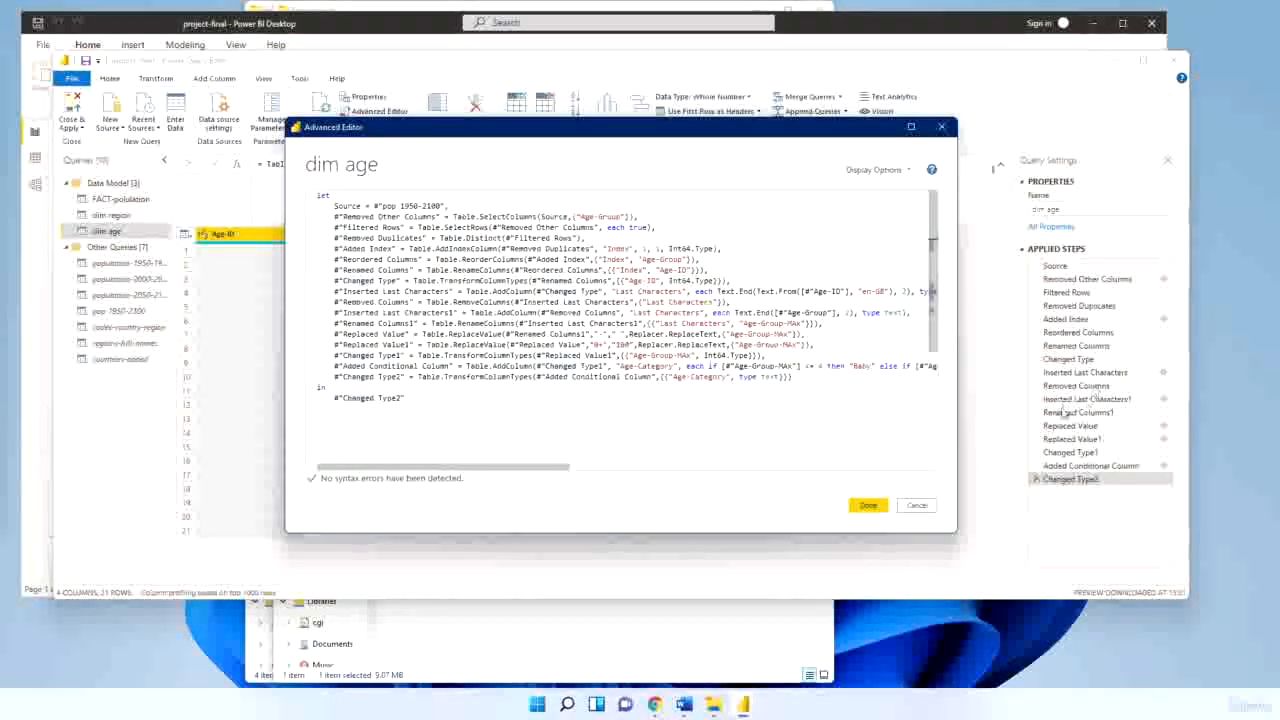
left_click_drag(918, 314, 339, 311)
left_click(342, 311)
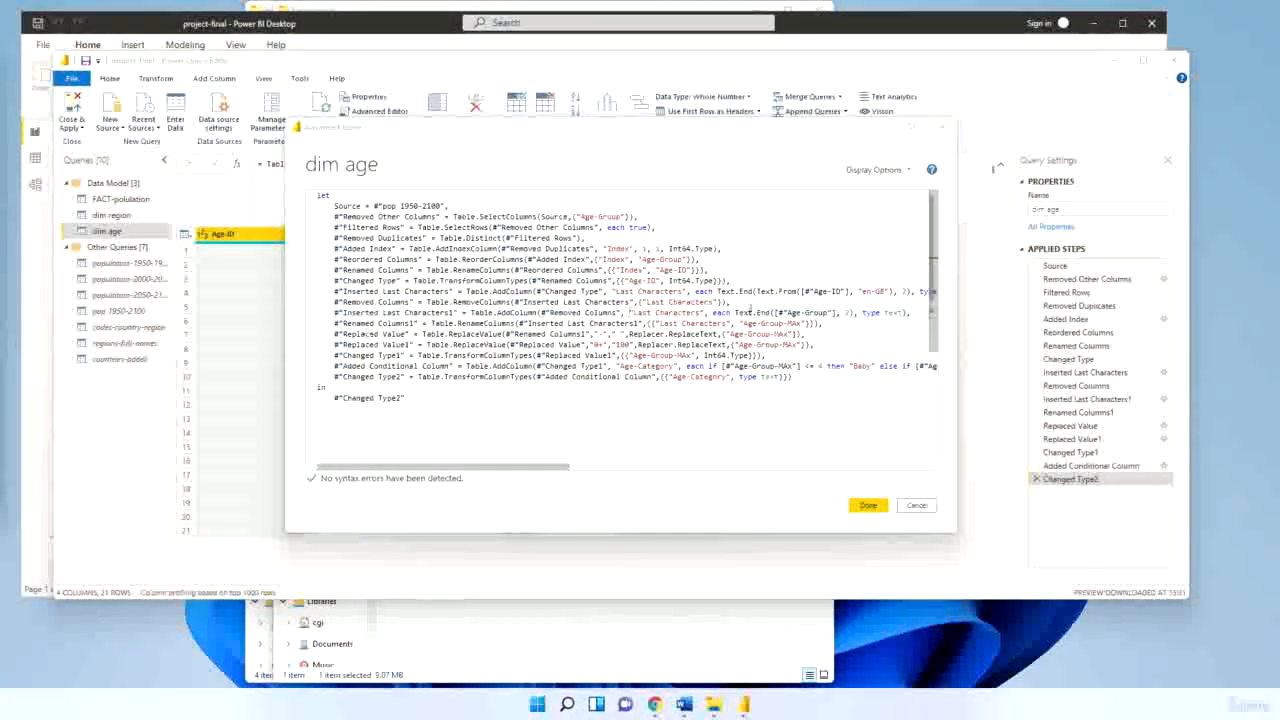
left_click(946, 126)
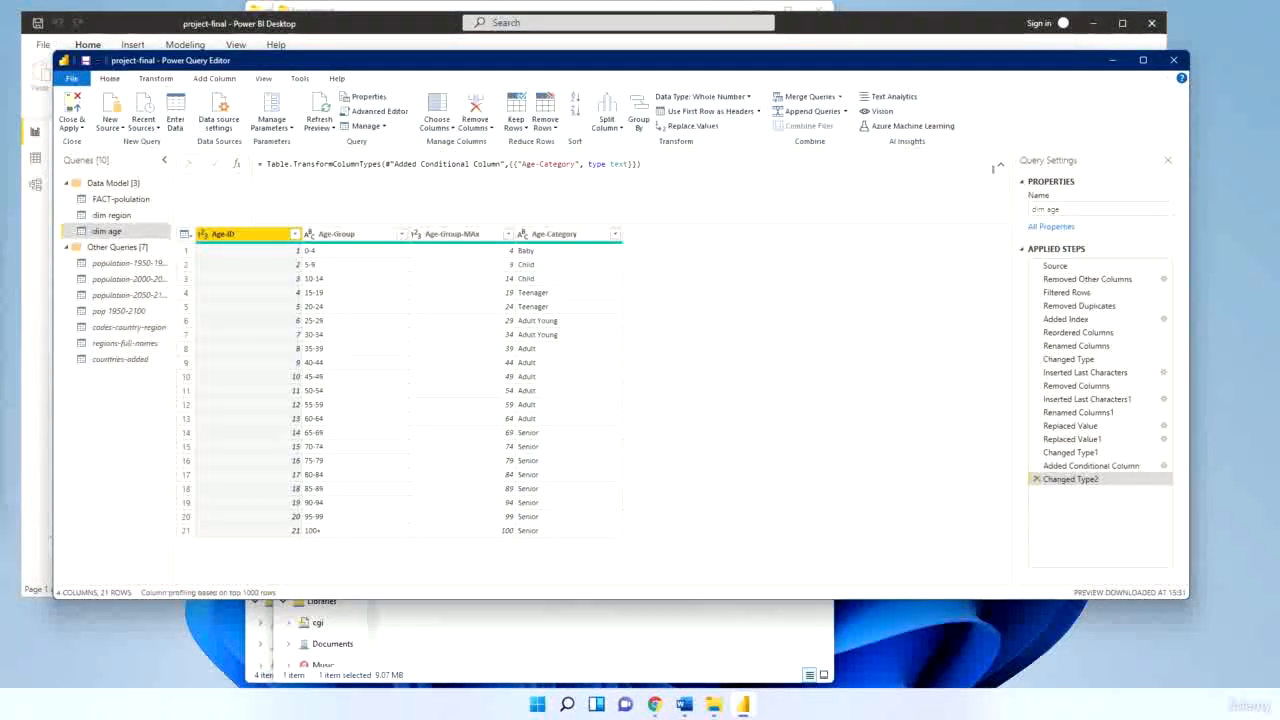
Start a custom column in dim age named Test-M, keeping the table's columns in view behind the dialog
left_click(216, 79)
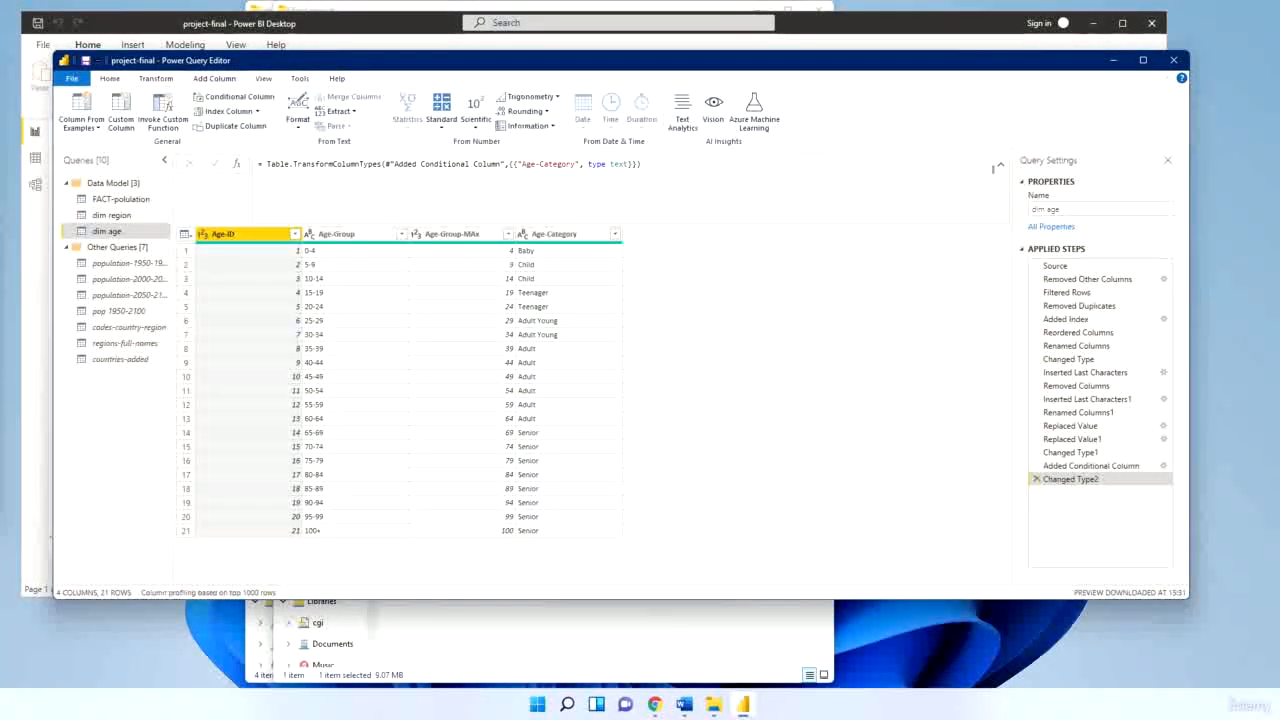
left_click(123, 113)
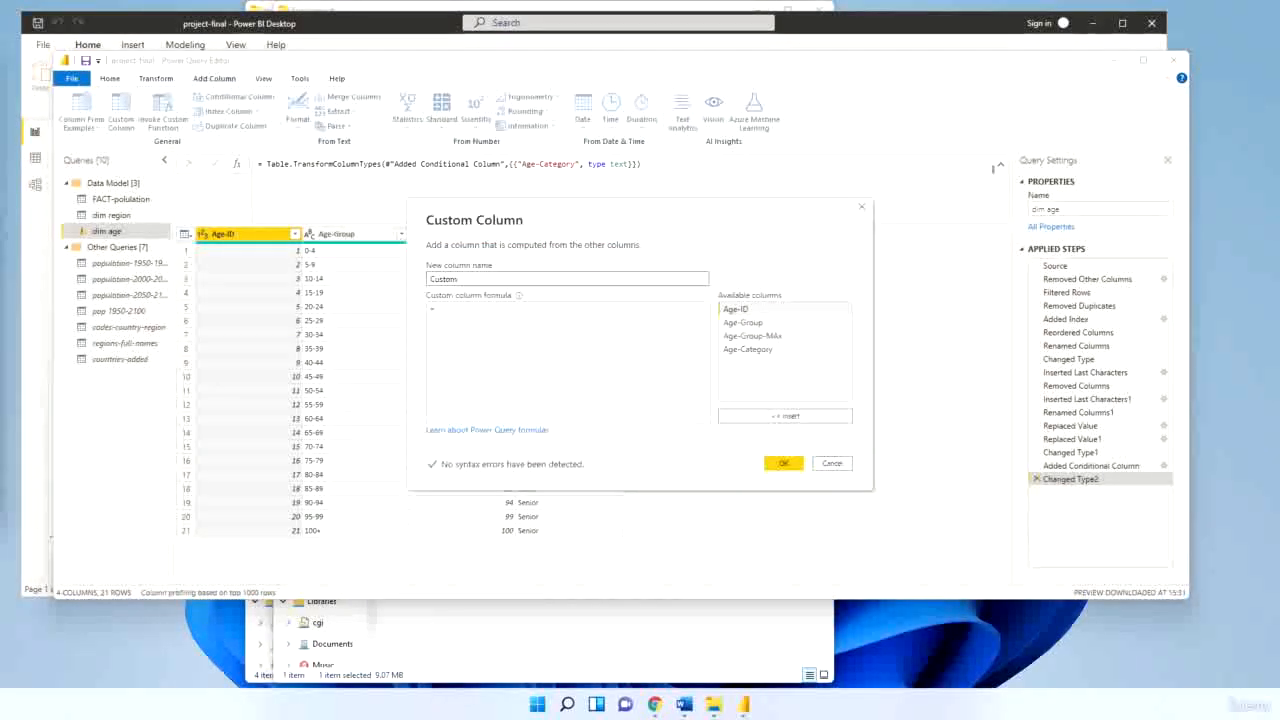
double_click(472, 280)
type("Test-M")
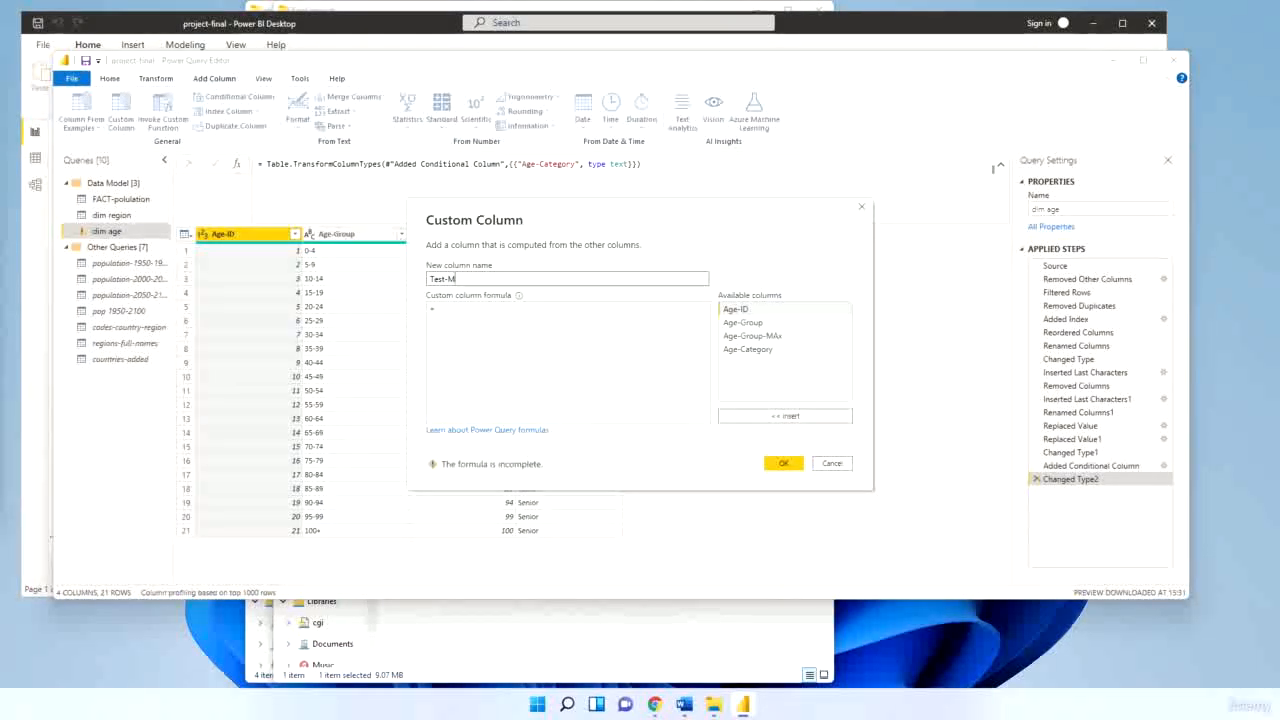
left_click_drag(757, 210, 657, 307)
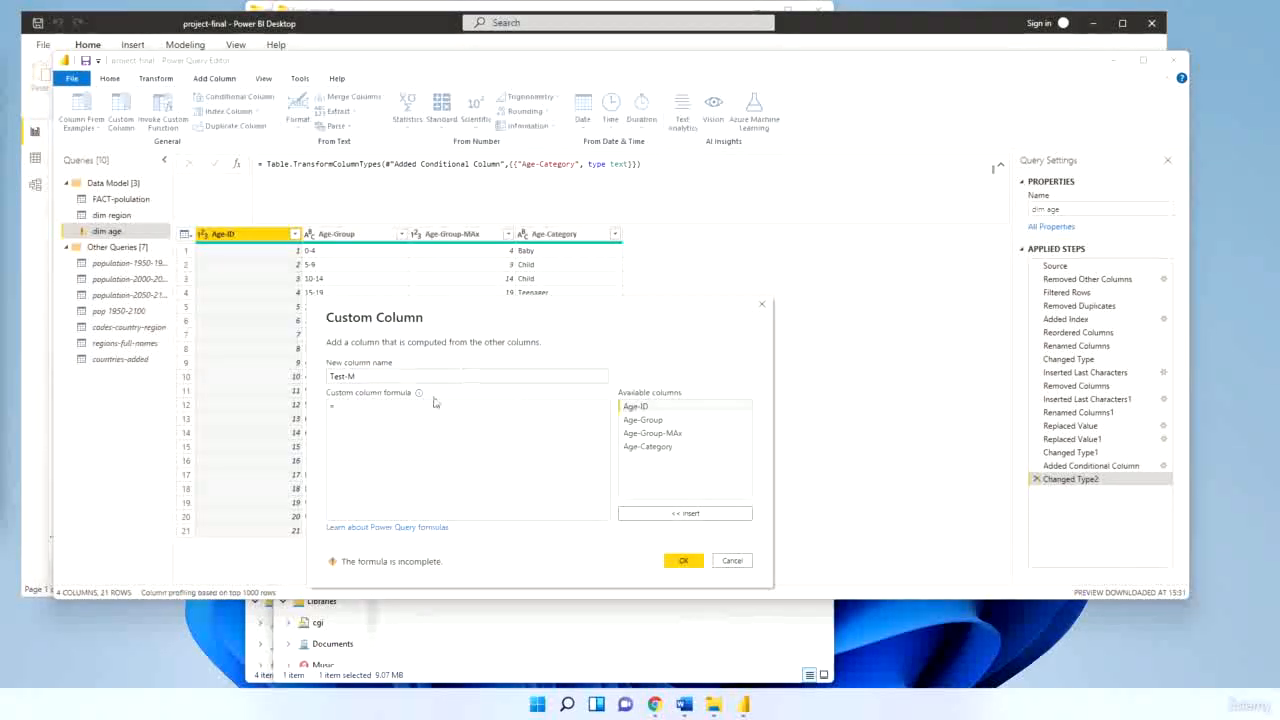
Insert the Age-Group and Age-Category columns into the custom column formula
left_click(652, 421)
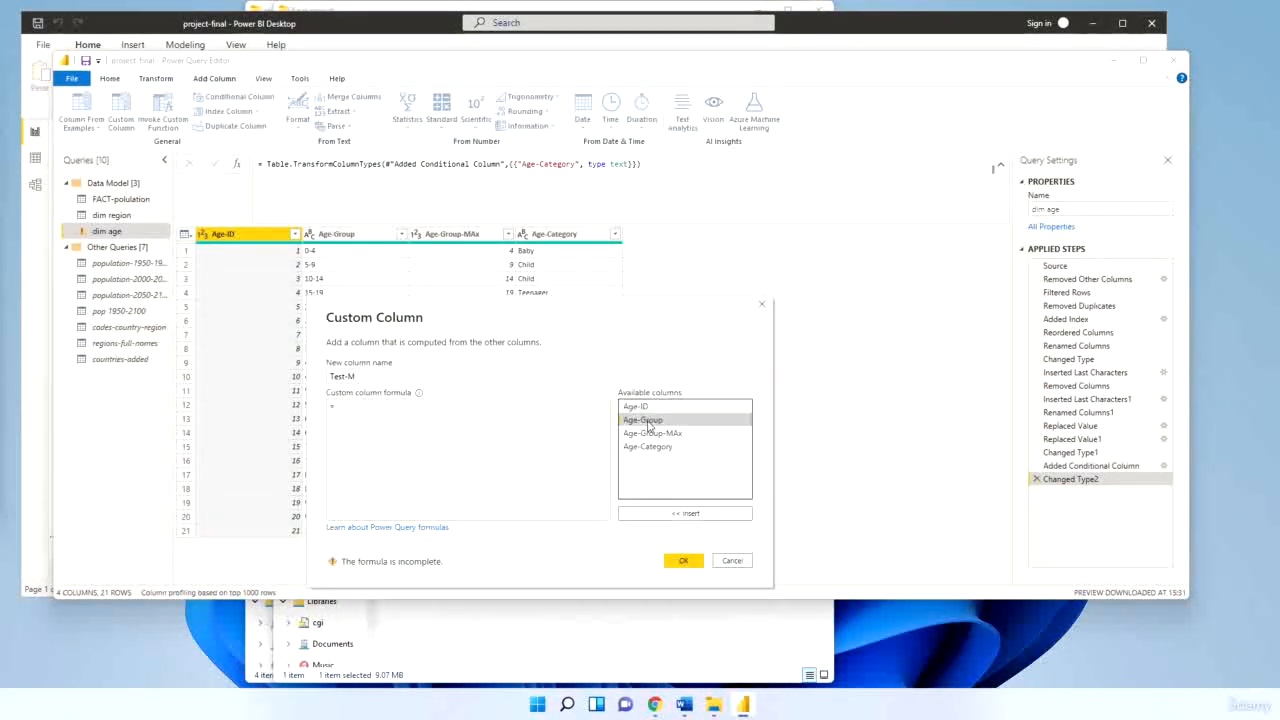
left_click(692, 514)
left_click(658, 450)
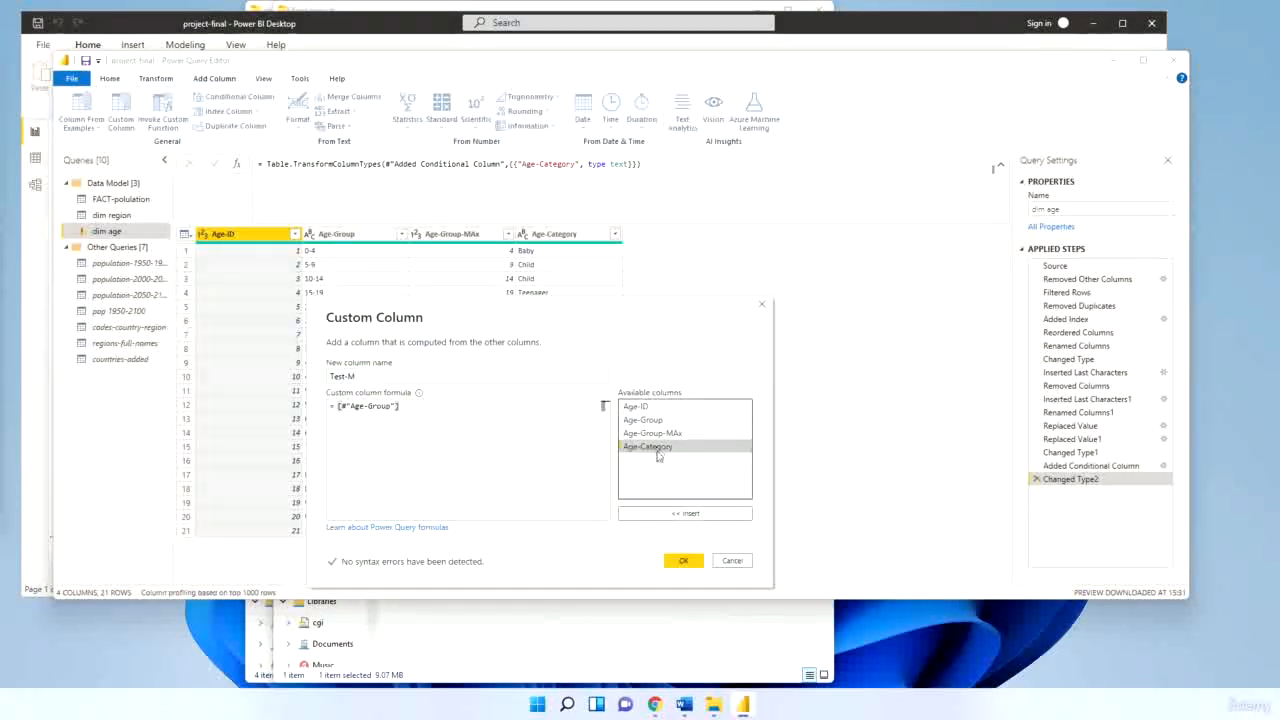
left_click(686, 514)
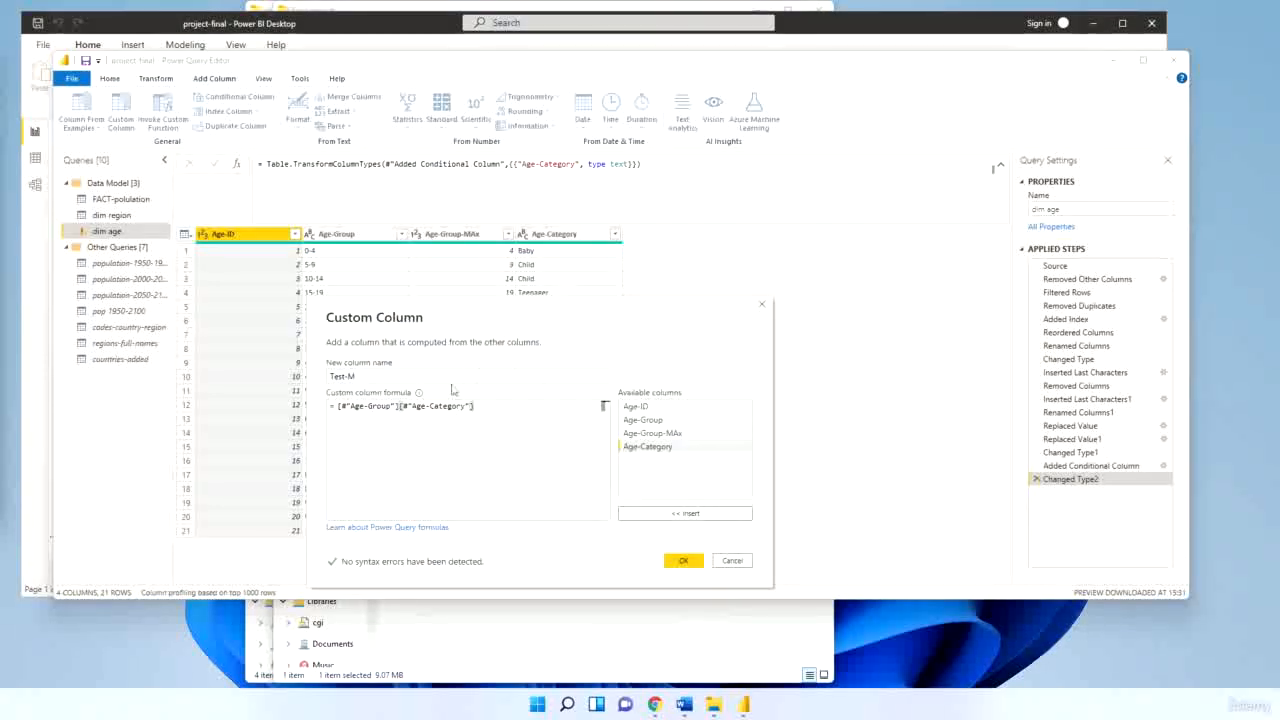
Join the two fields with a space as [#"Age-Group"]&" "&[#"Age-Category"] and create the custom column
left_click(400, 407)
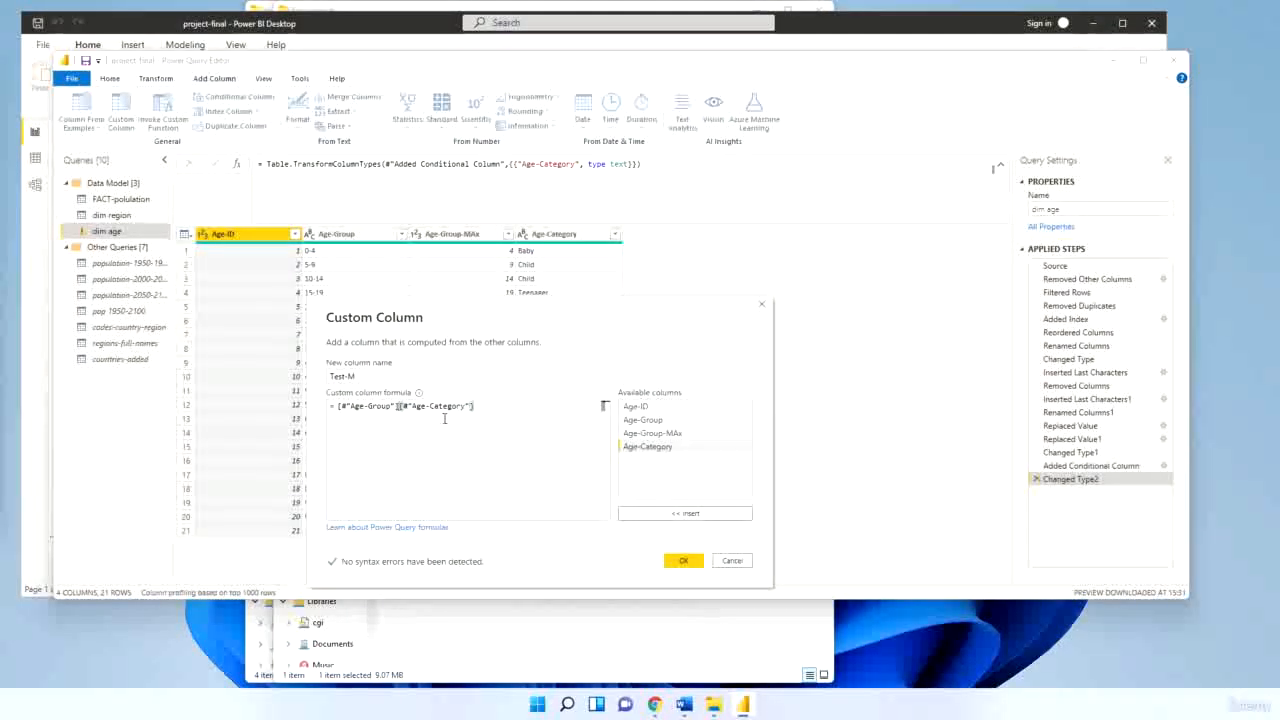
type("&@")
key("BackSpace")
type("\"")
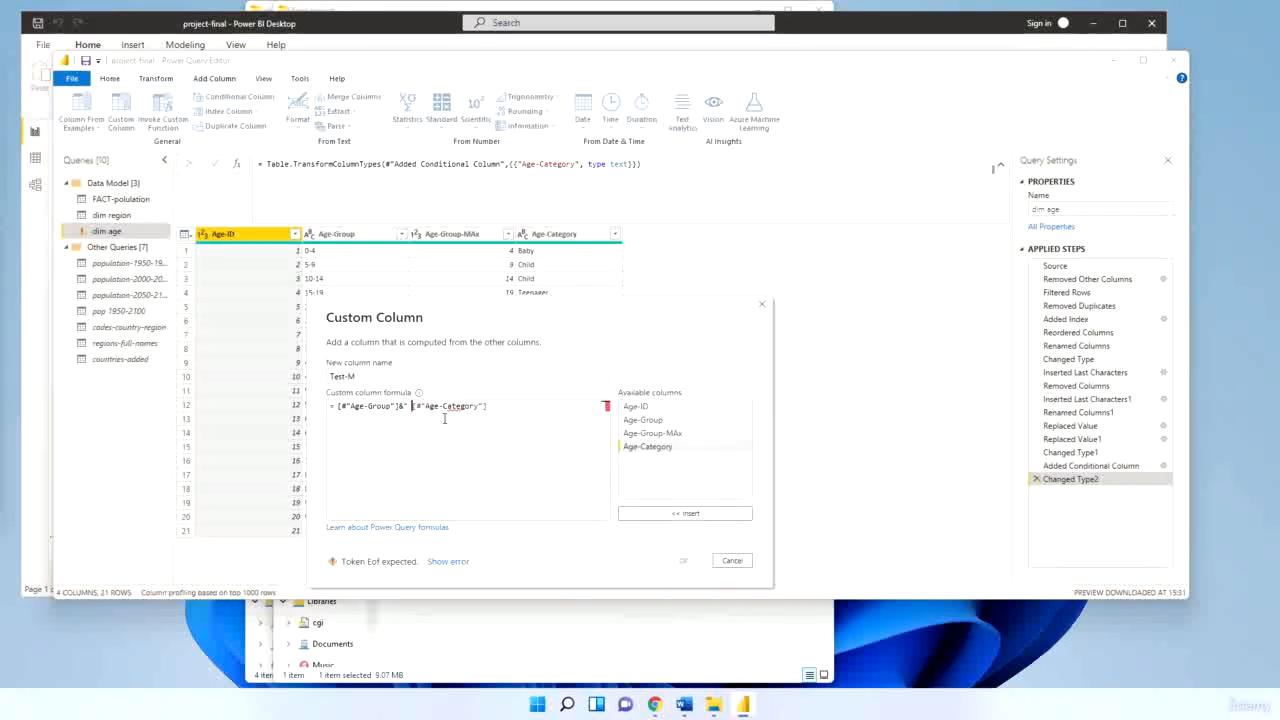
type(" \"")
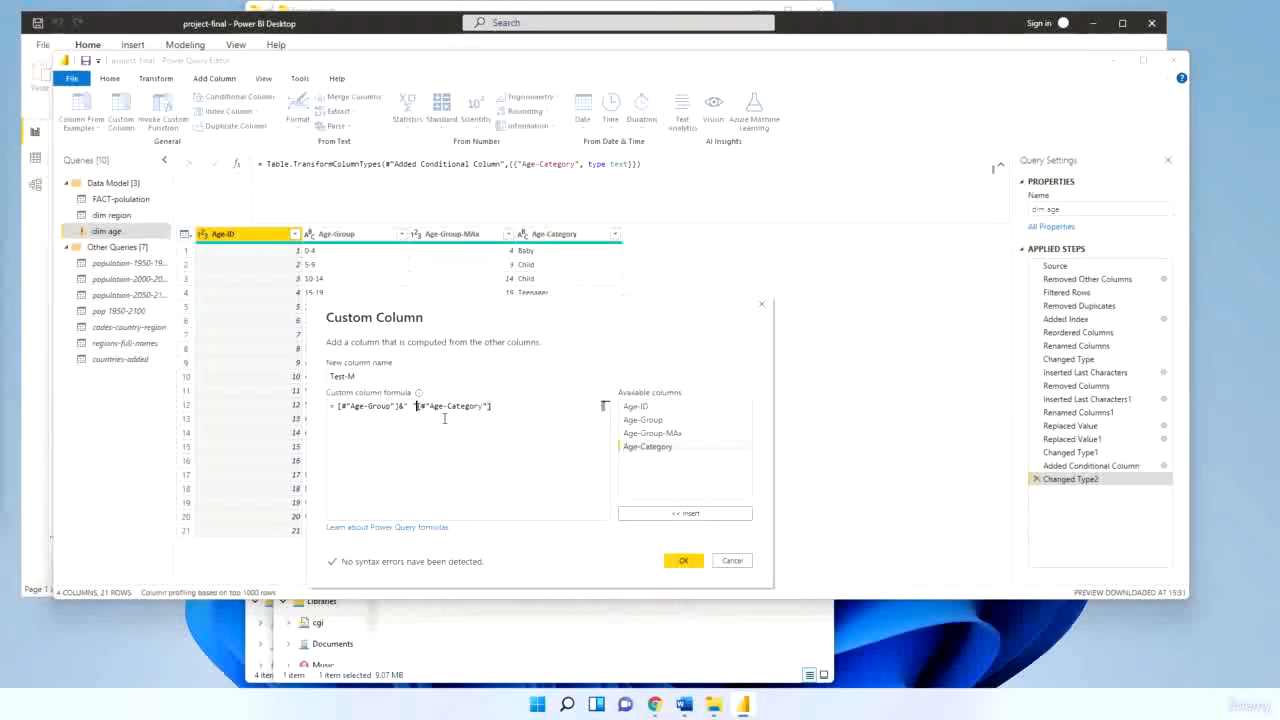
type("&")
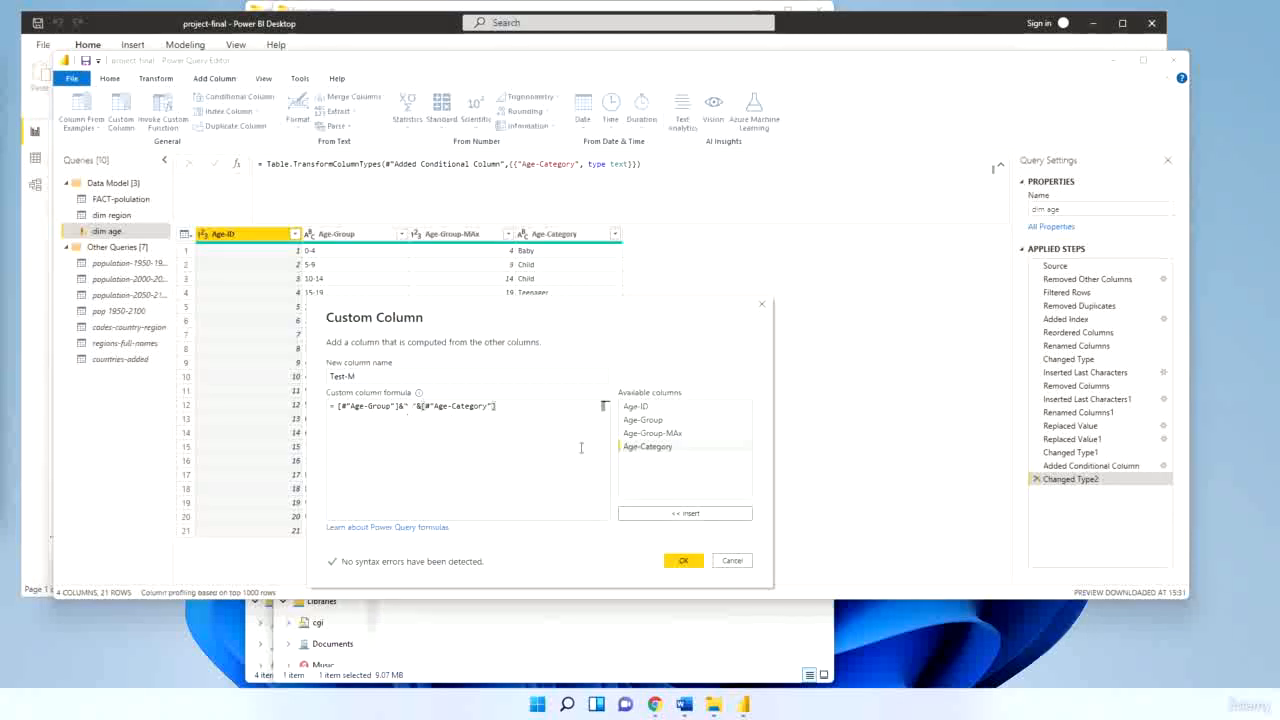
left_click(683, 560)
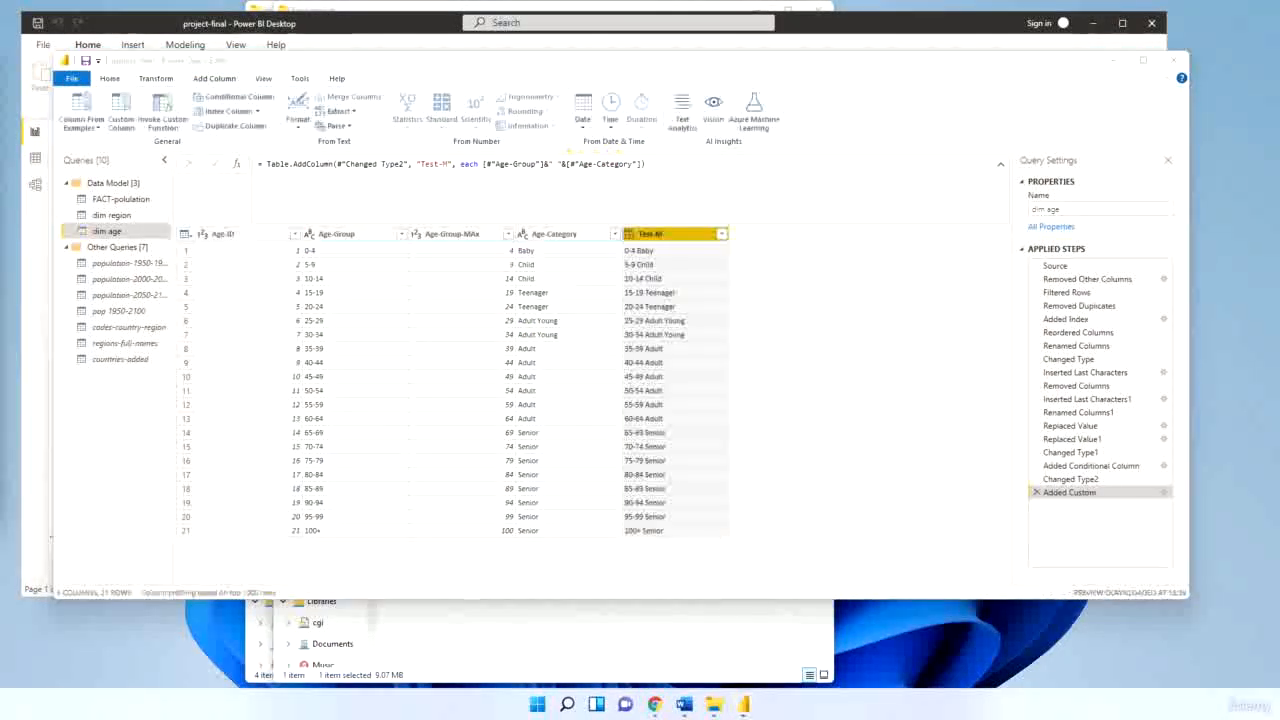
Examine the Table.AddColumn formula of the Added Custom step in the formula bar, leaving it unedited
left_click(522, 166)
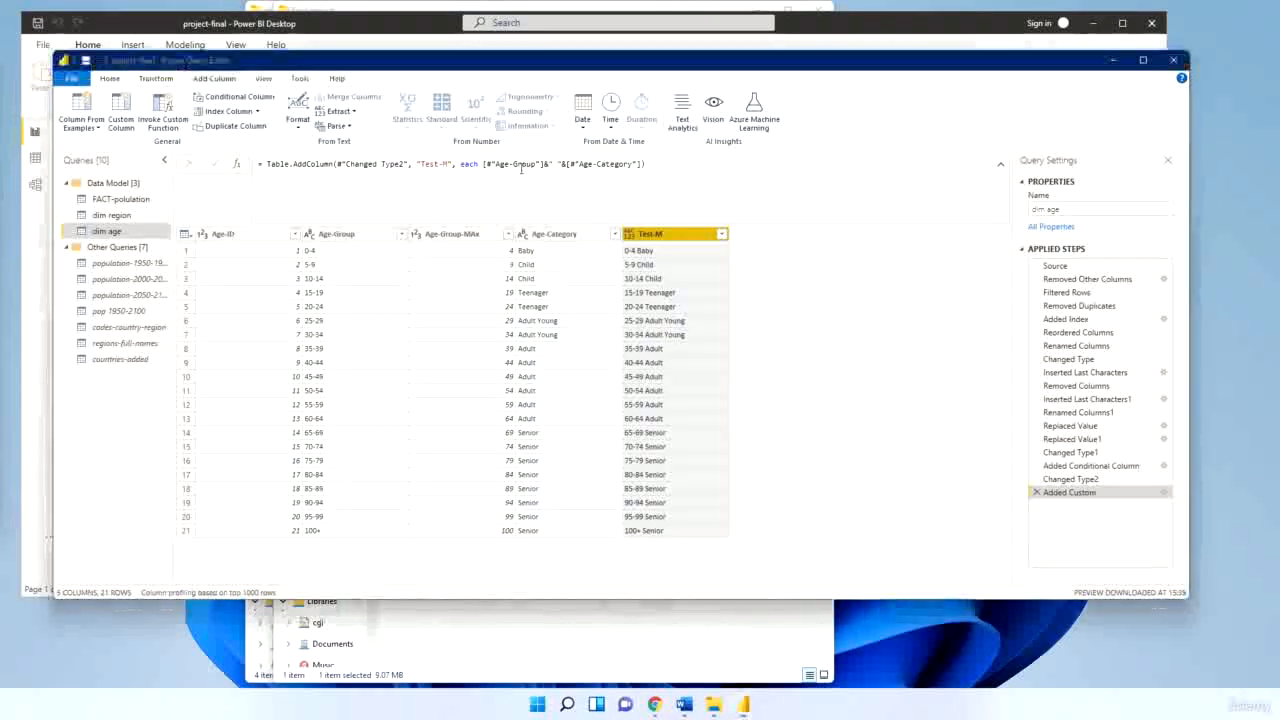
left_click(310, 164)
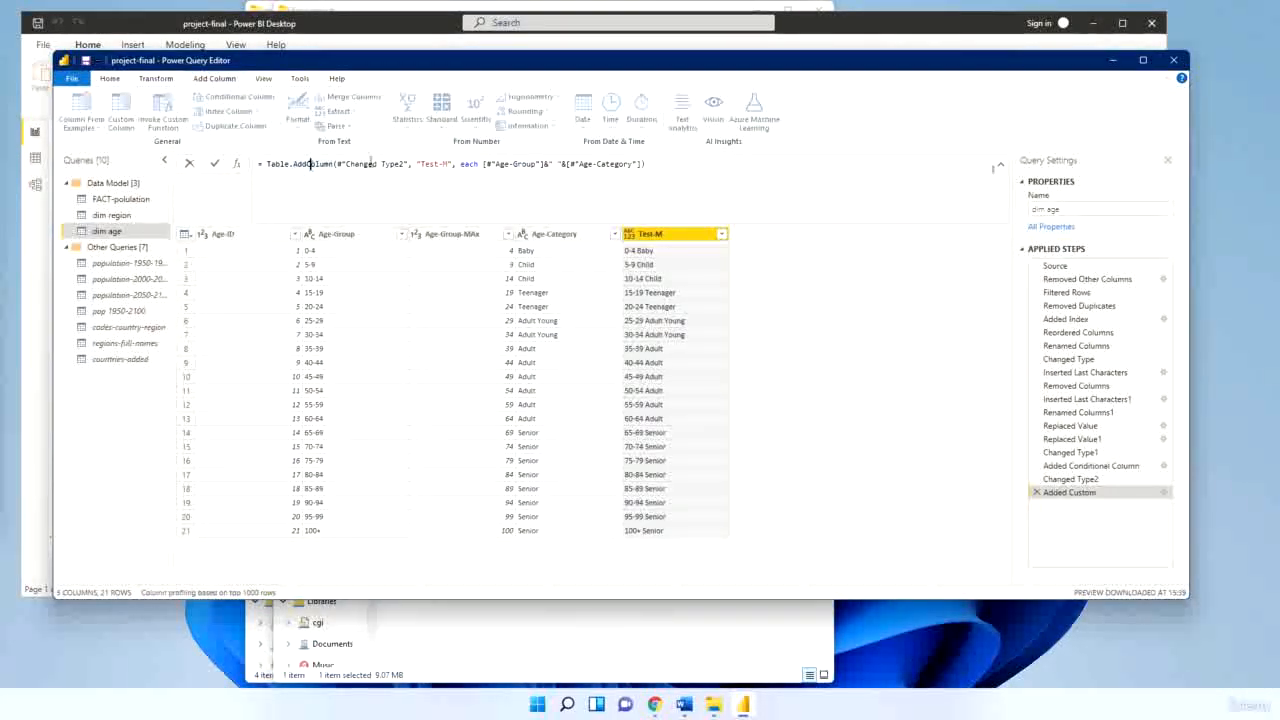
left_click(417, 164)
key("ctrl+2")
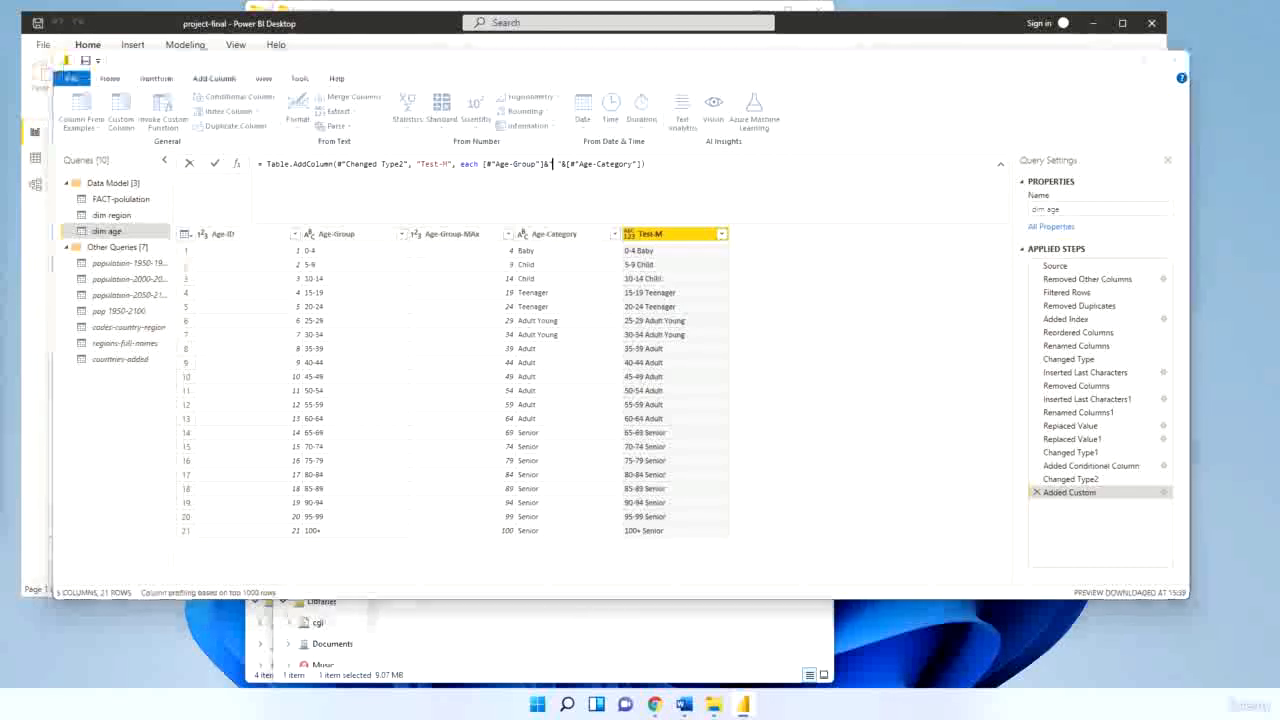
key("Escape")
key("ctrl+2")
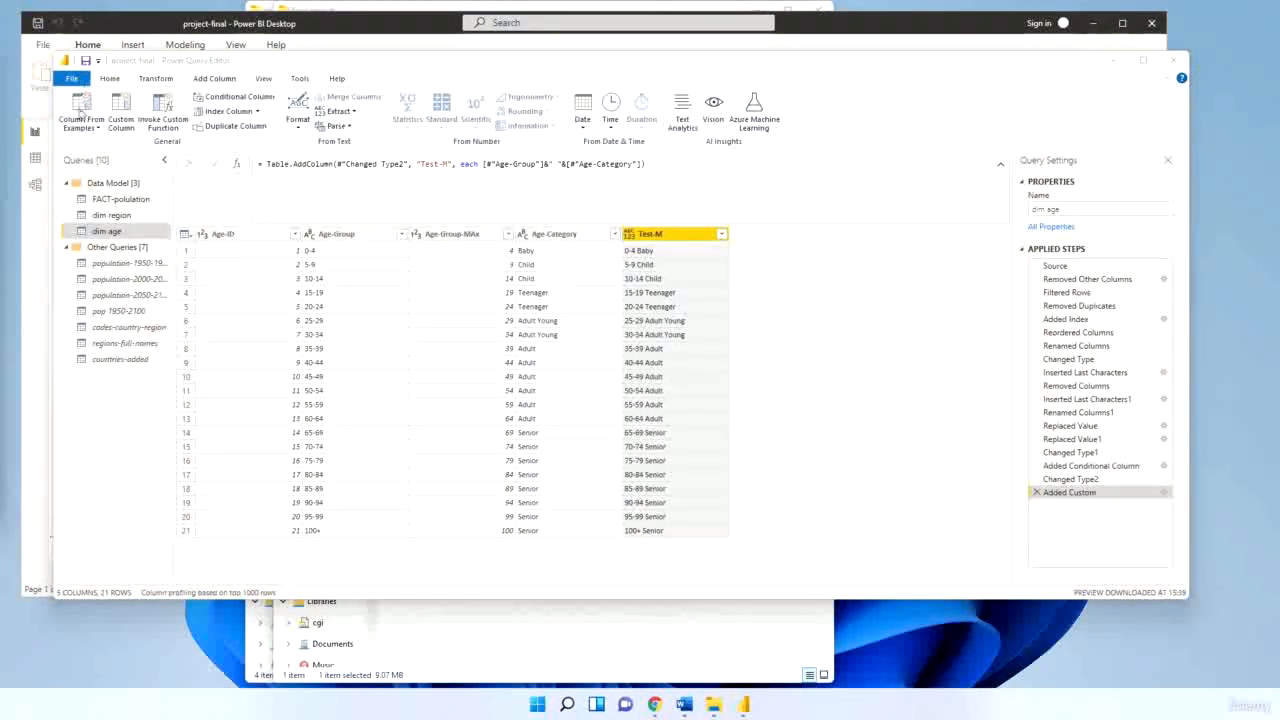
Apply the pending query changes to the model and close the Power Query Editor
left_click(76, 81)
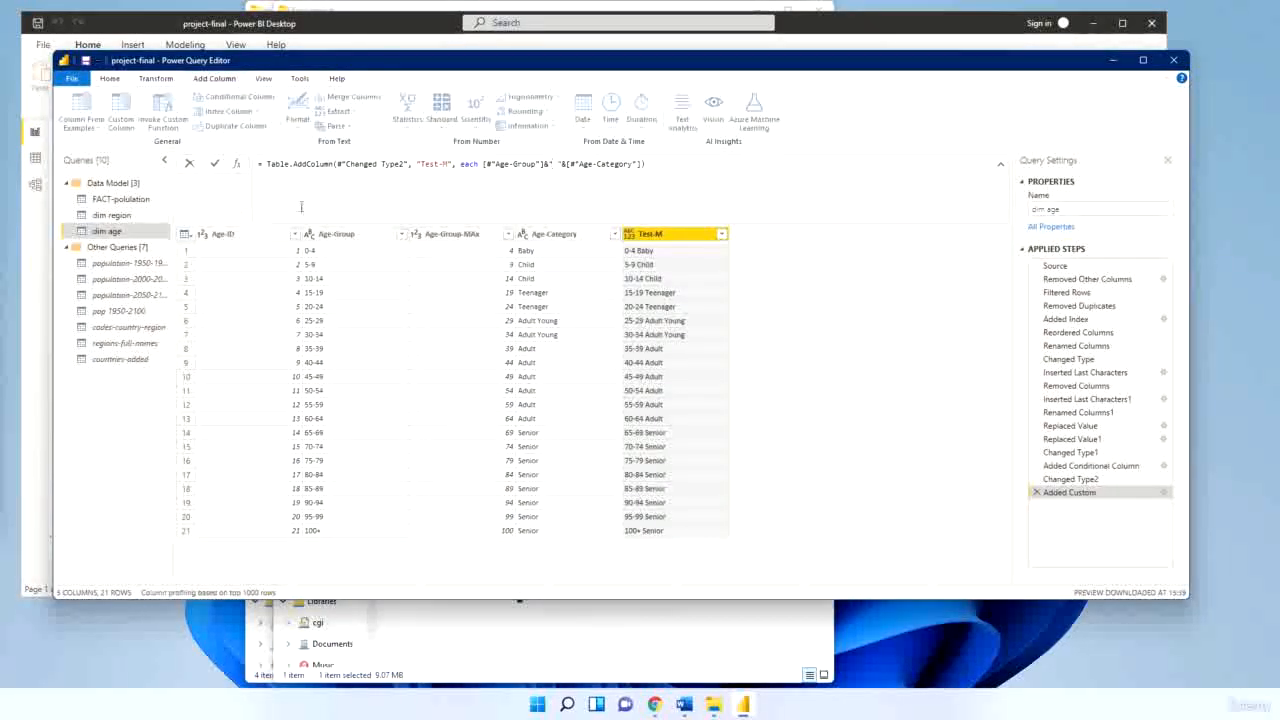
left_click(112, 79)
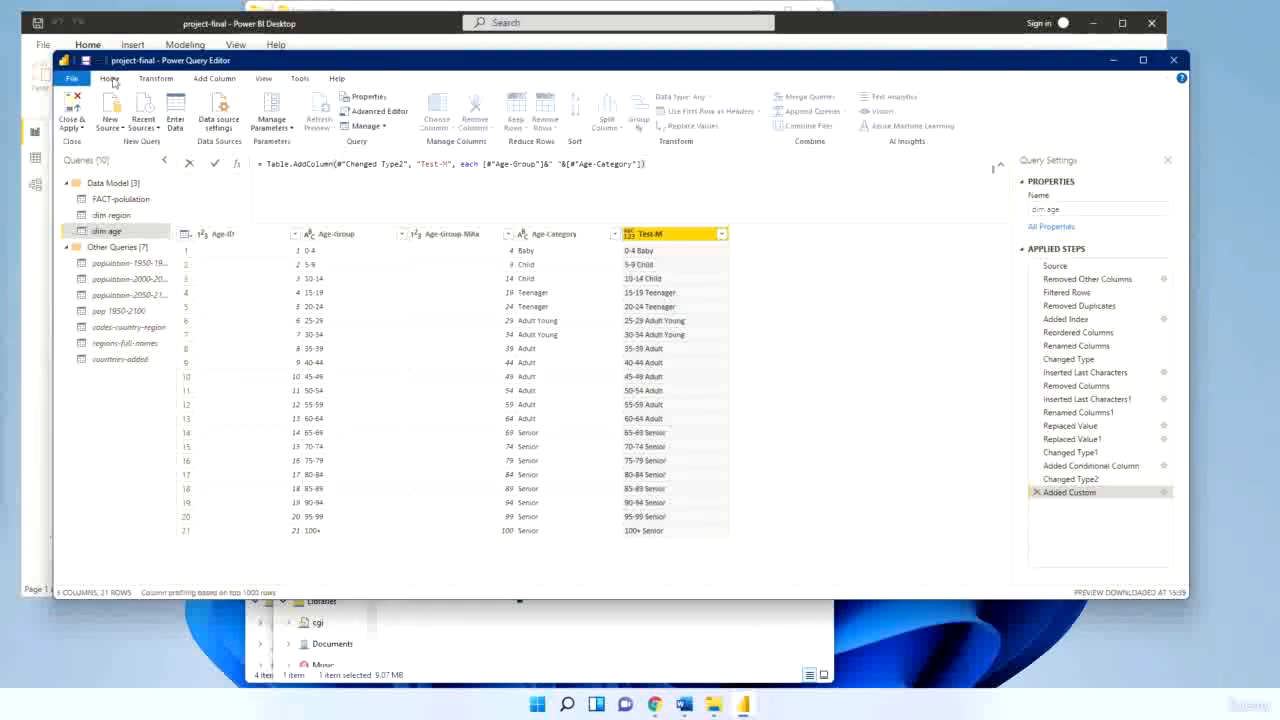
left_click(82, 131)
left_click(89, 147)
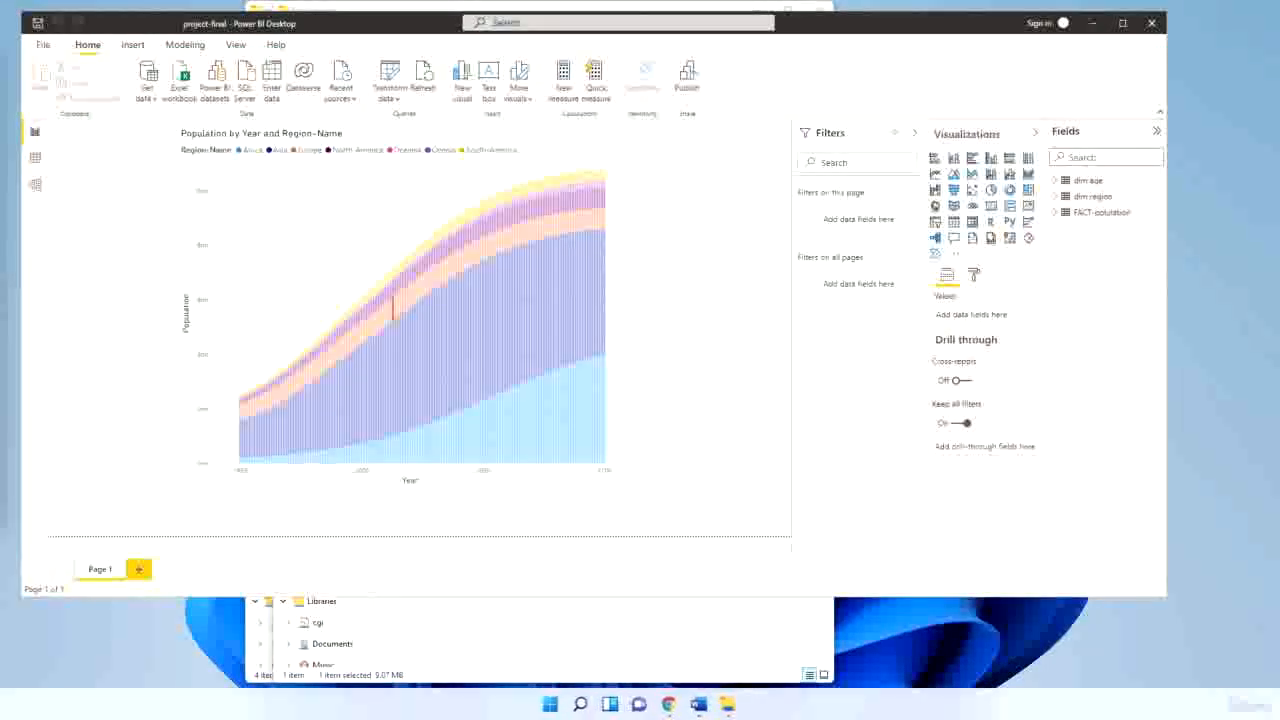
Show the dim age table's data and add a calculated column named DAX-test
left_click(35, 157)
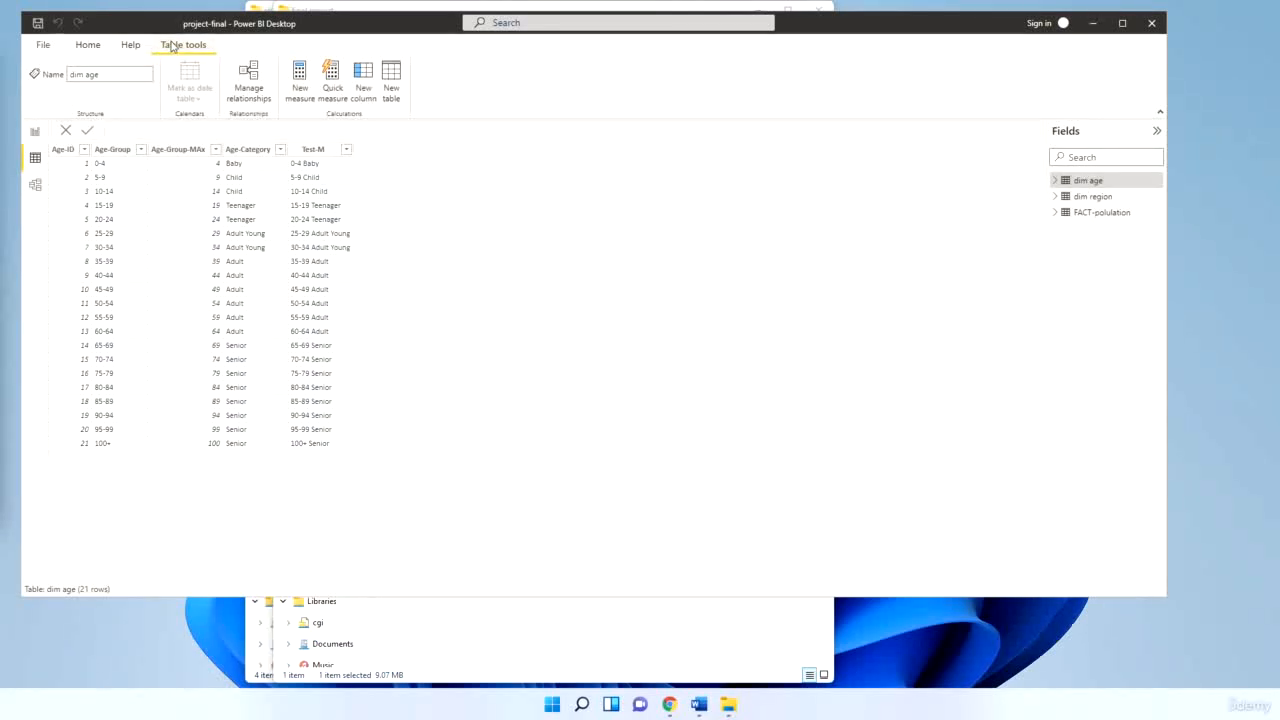
left_click(313, 149)
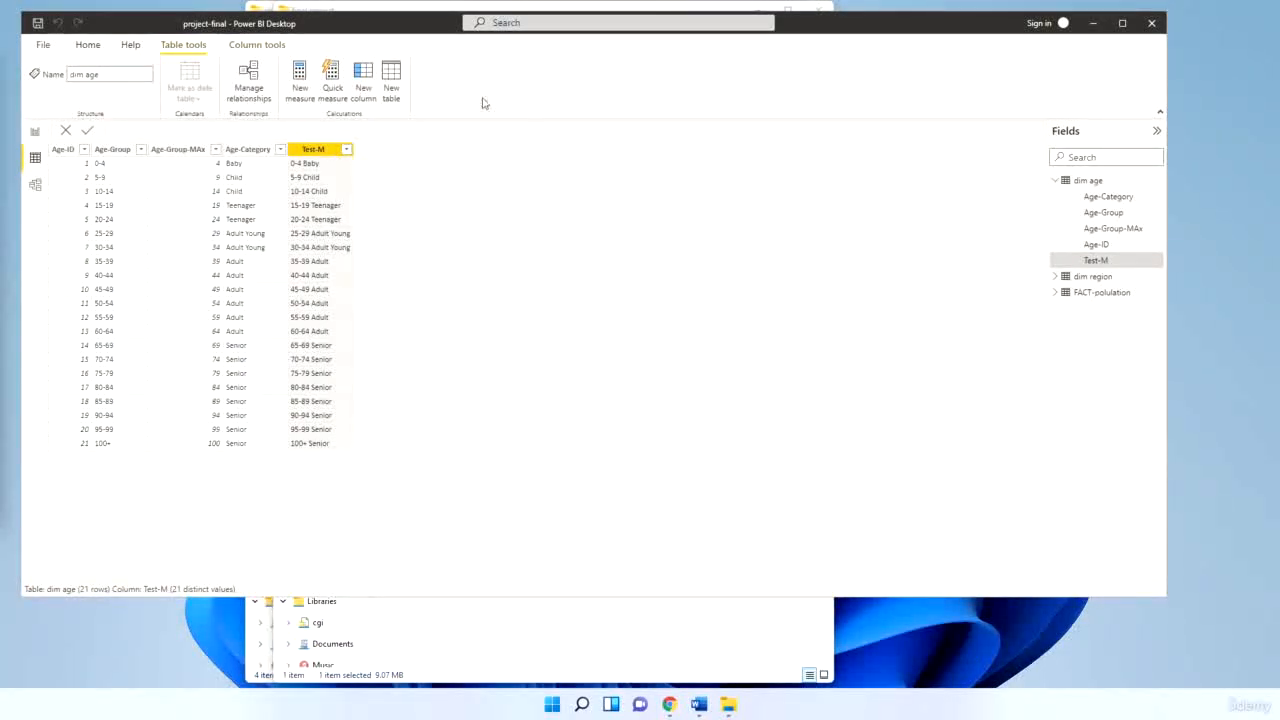
left_click(364, 82)
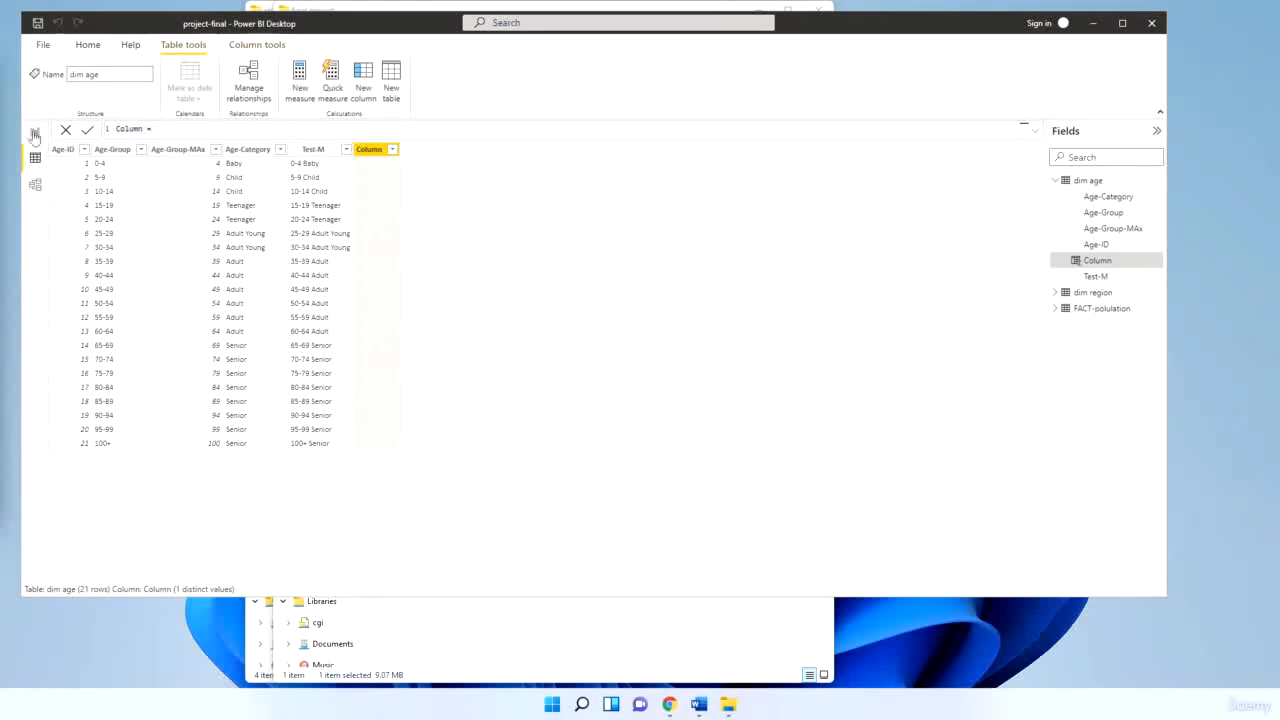
left_click(127, 129)
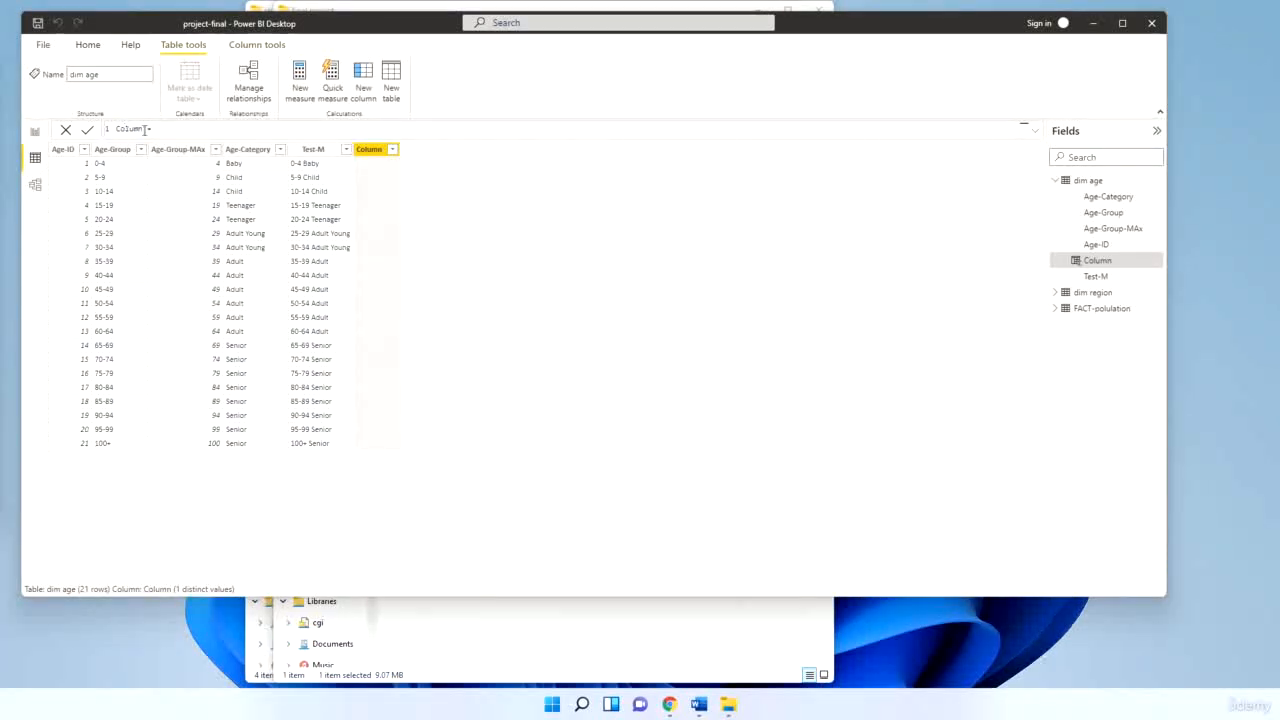
left_click_drag(143, 129, 116, 131)
type("DAX- test =")
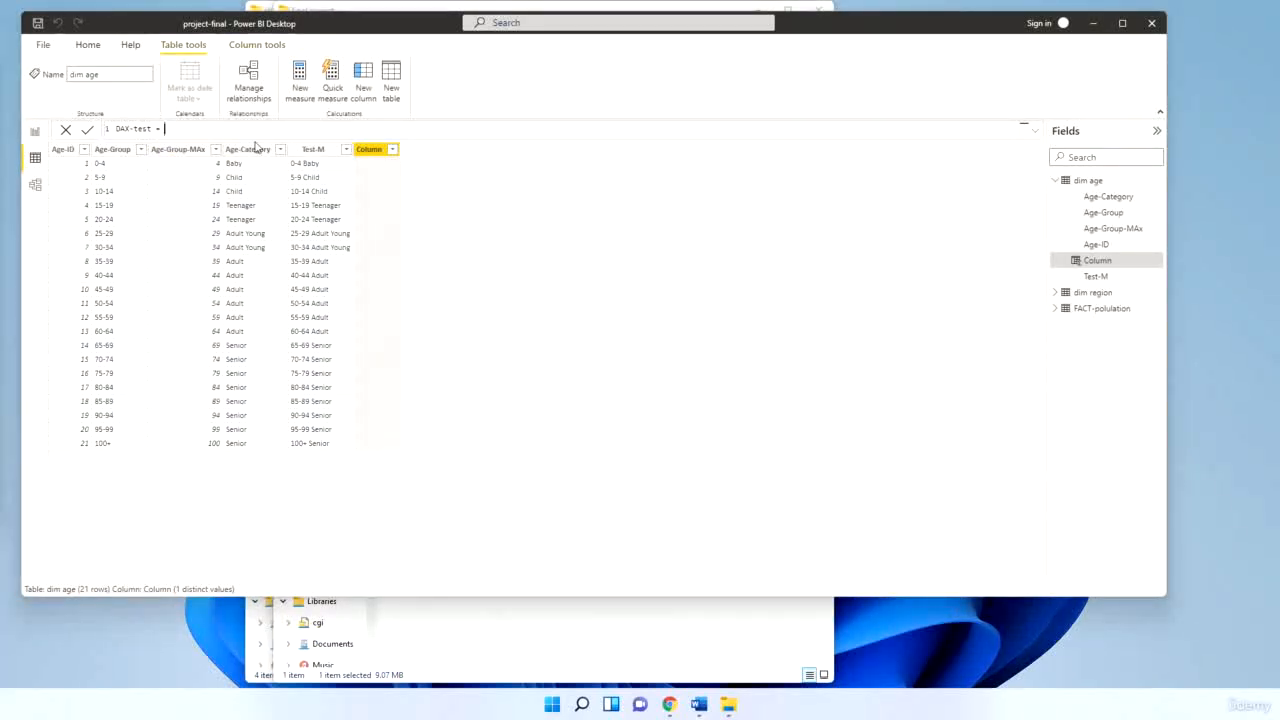
Define the DAX-test column as [Age-Group]&" "&[Age-Category] and commit the formula
type("[")
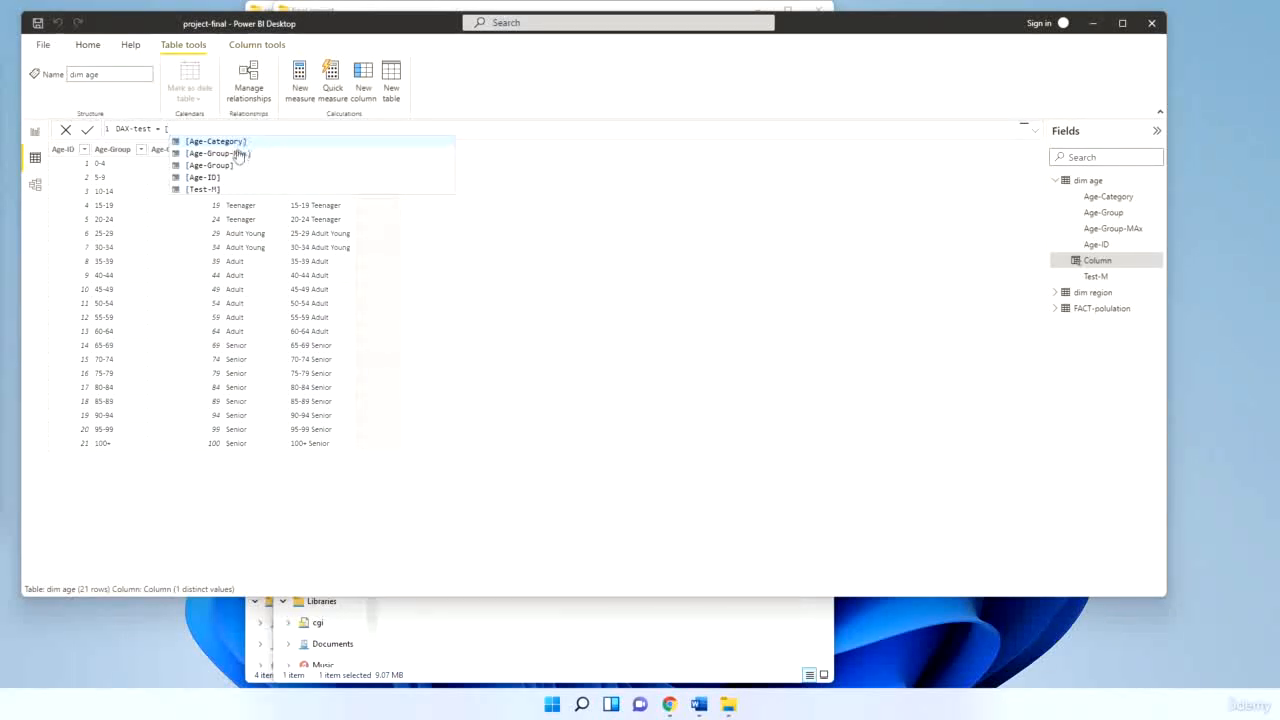
left_click(210, 165)
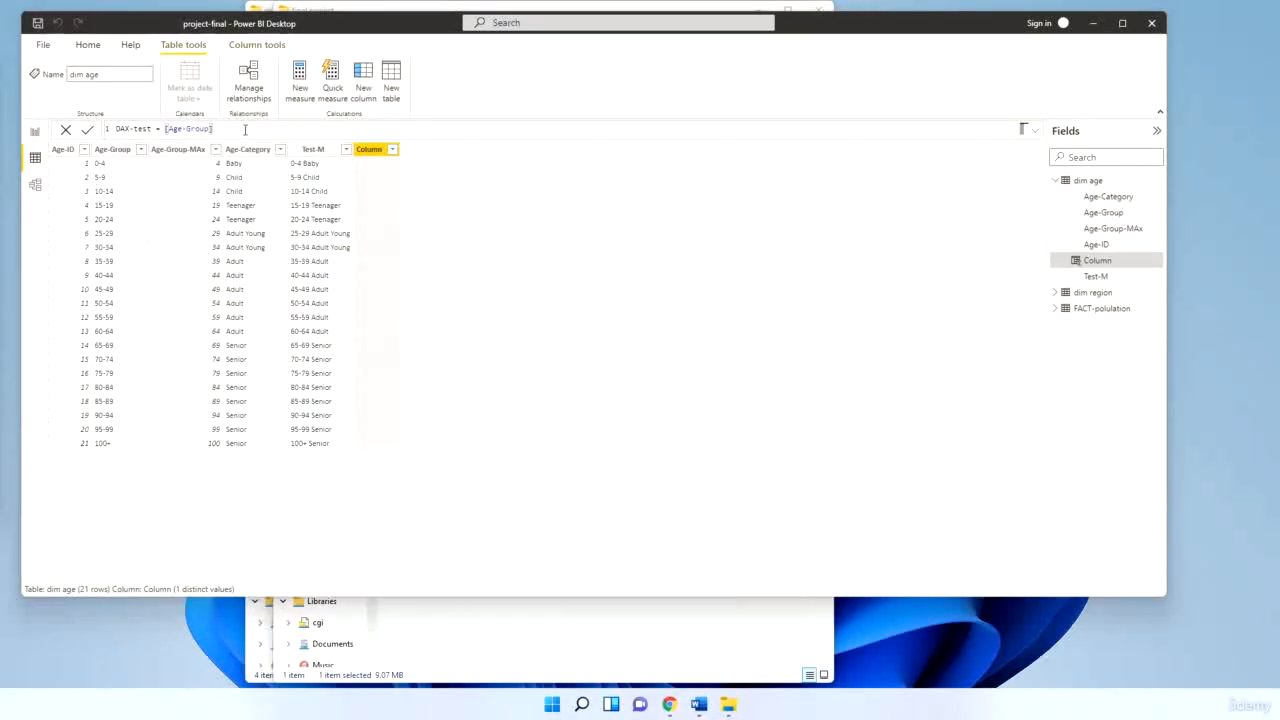
type("&")
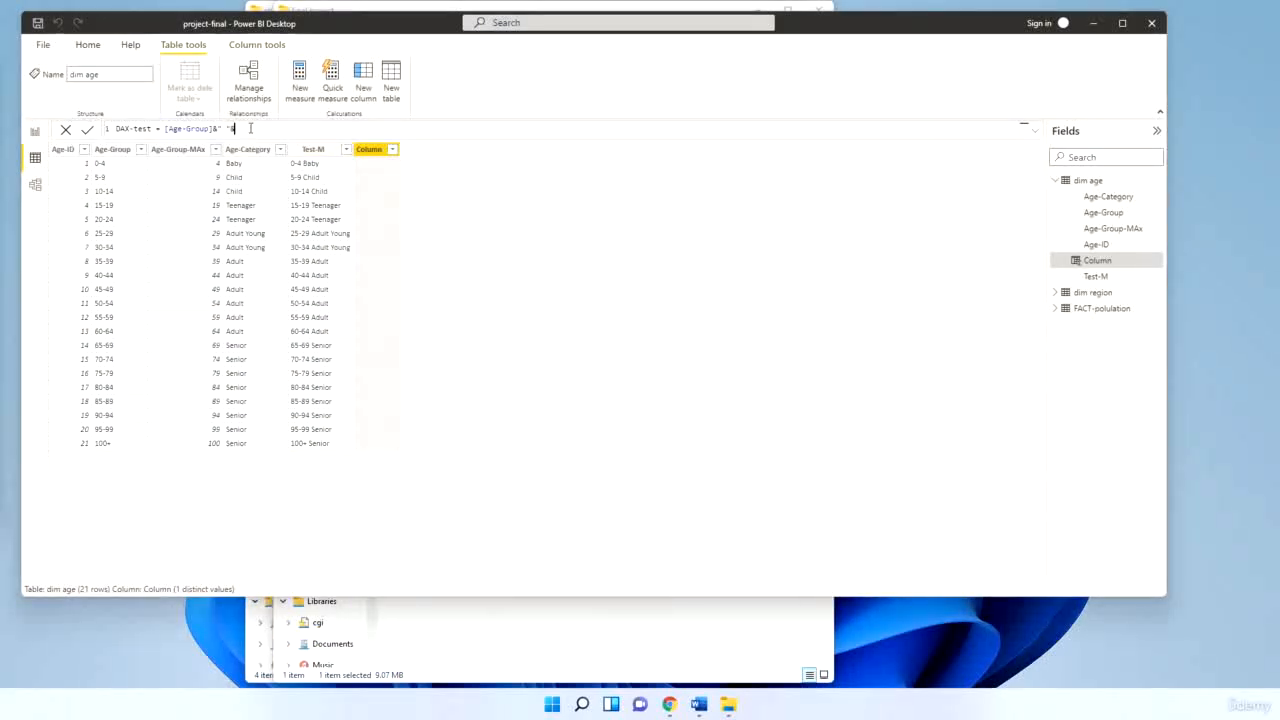
type("[")
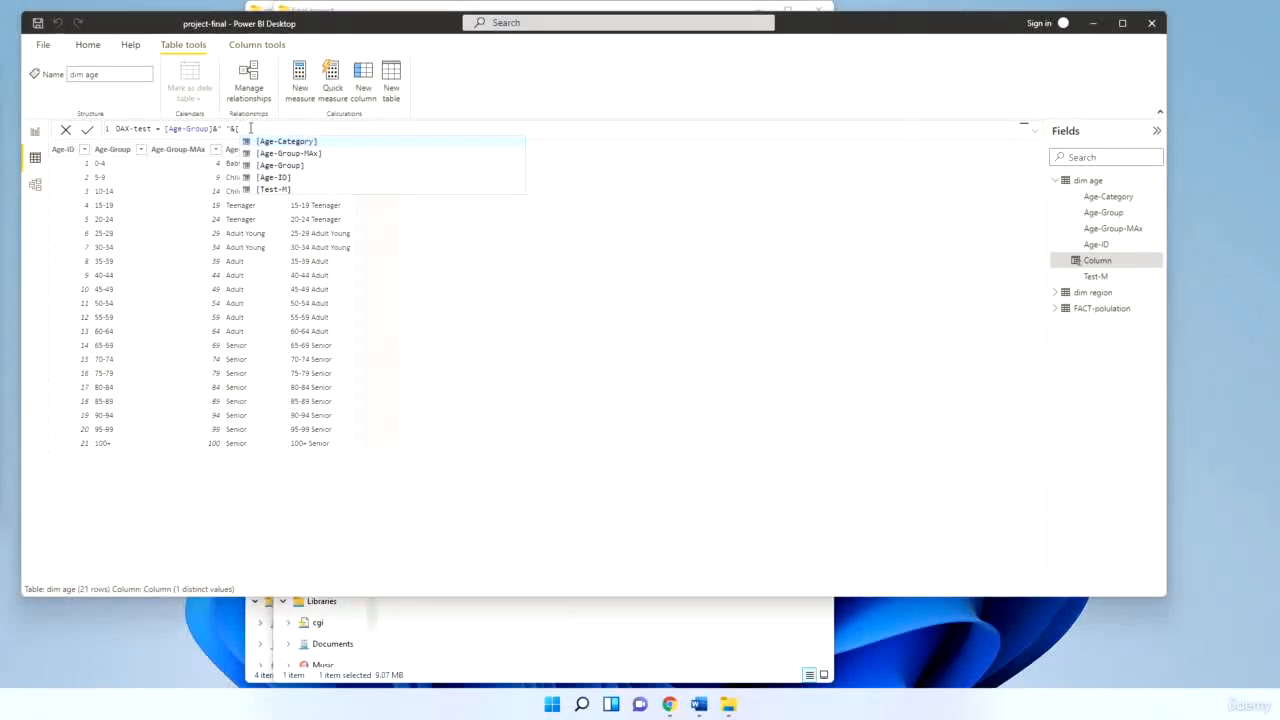
left_click(272, 141)
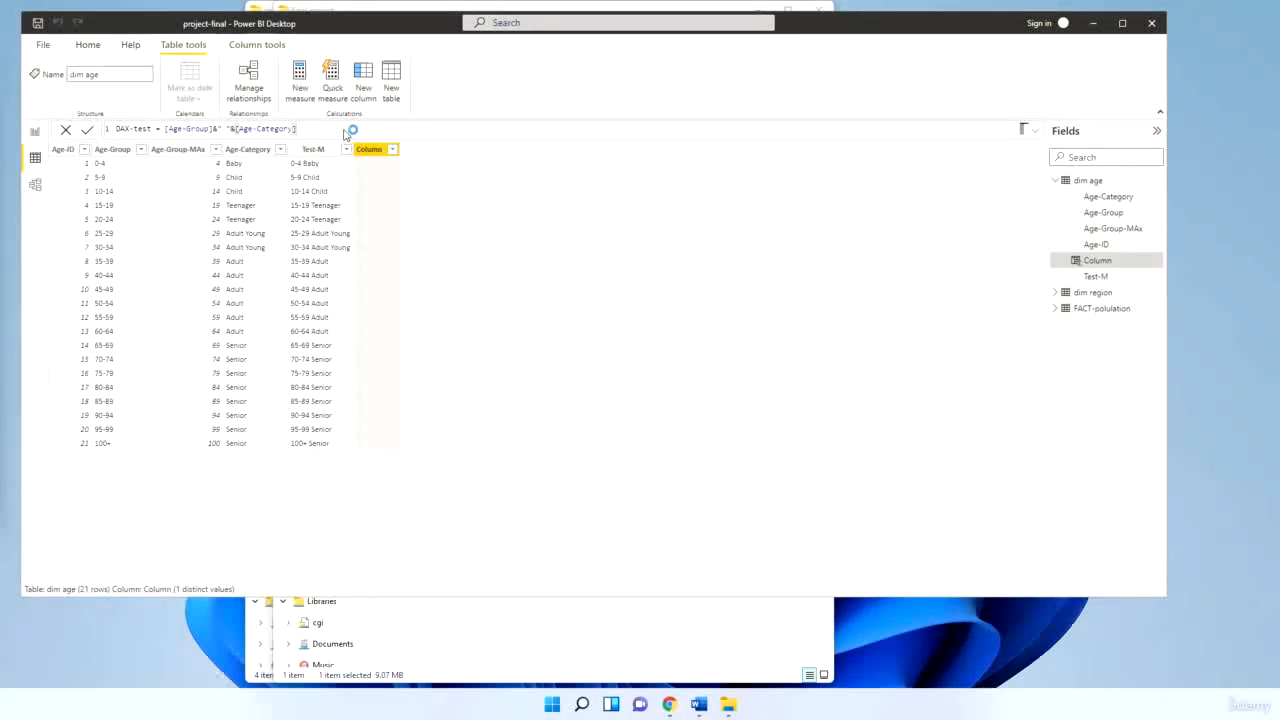
key("Return")
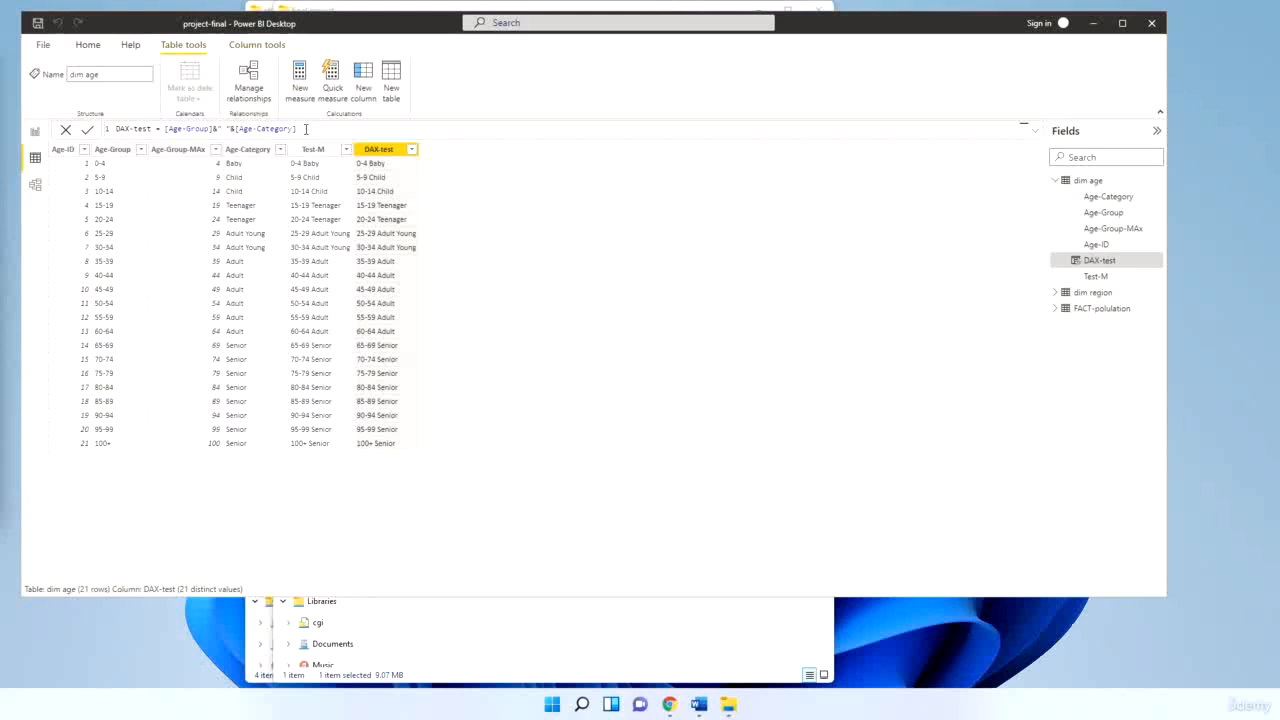
Clear the expression after the equals sign in DAX-test and insert the CONCATENATE function instead
key("BackSpace")
key("BackSpace")
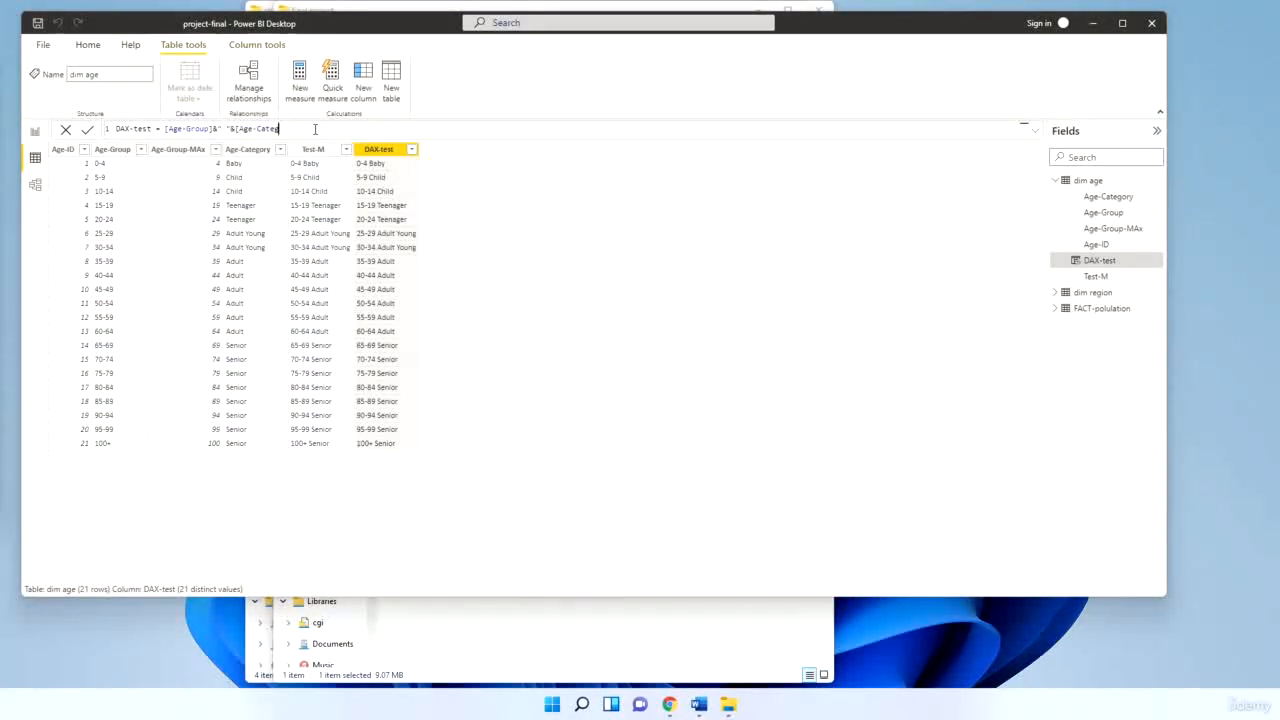
key("BackSpace")
key("BackSpace")
key("BackSpace")
key("BackSpace")
key("BackSpace")
key("BackSpace")
key("BackSpace")
key("BackSpace")
key("BackSpace")
key("BackSpace")
key("BackSpace")
key("BackSpace")
key("BackSpace")
key("BackSpace")
key("BackSpace")
key("BackSpace")
key("BackSpace")
key("BackSpace")
key("BackSpace")
key("BackSpace")
key("BackSpace")
key("BackSpace")
key("BackSpace")
key("BackSpace")
type("co")
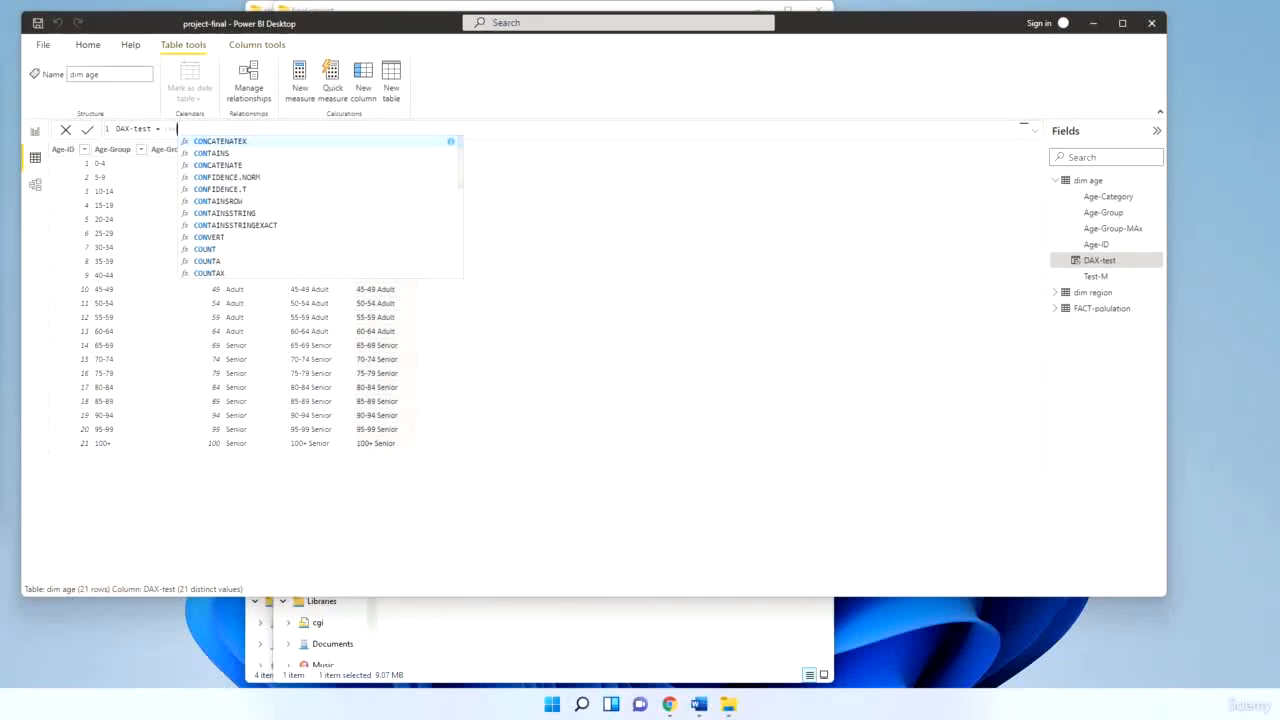
key("Escape")
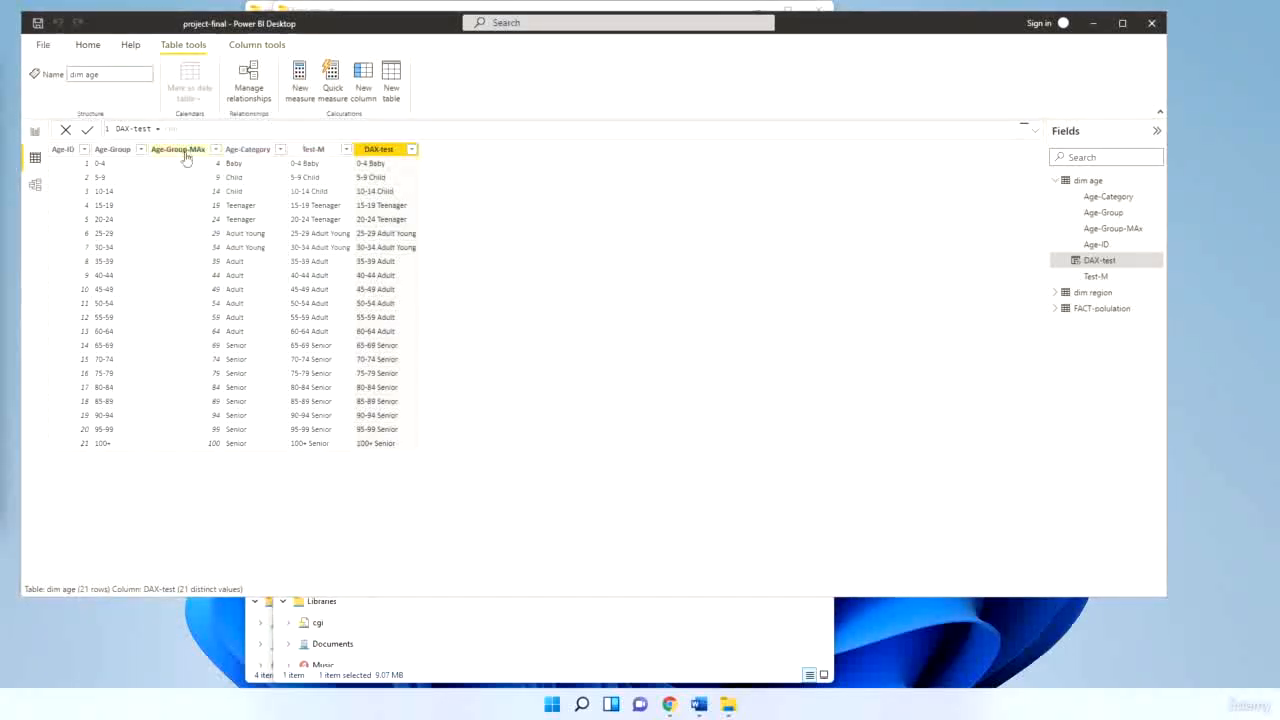
type("t")
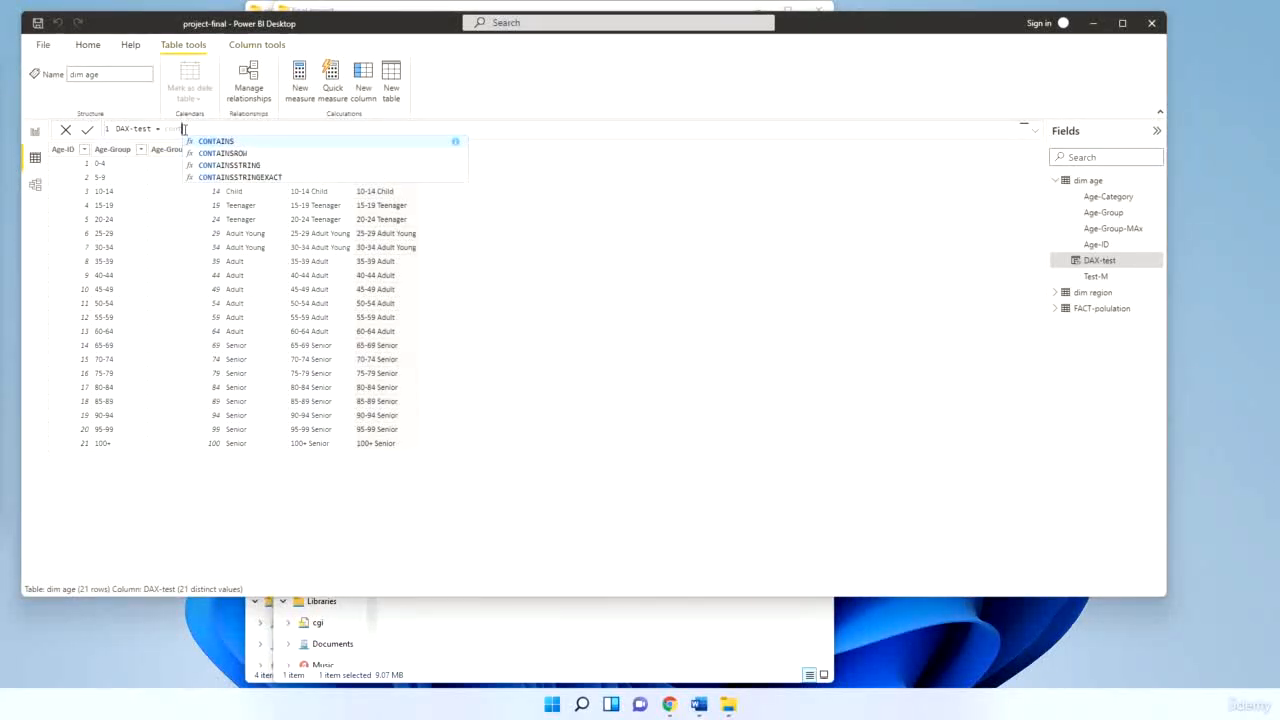
key("BackSpace")
key("BackSpace")
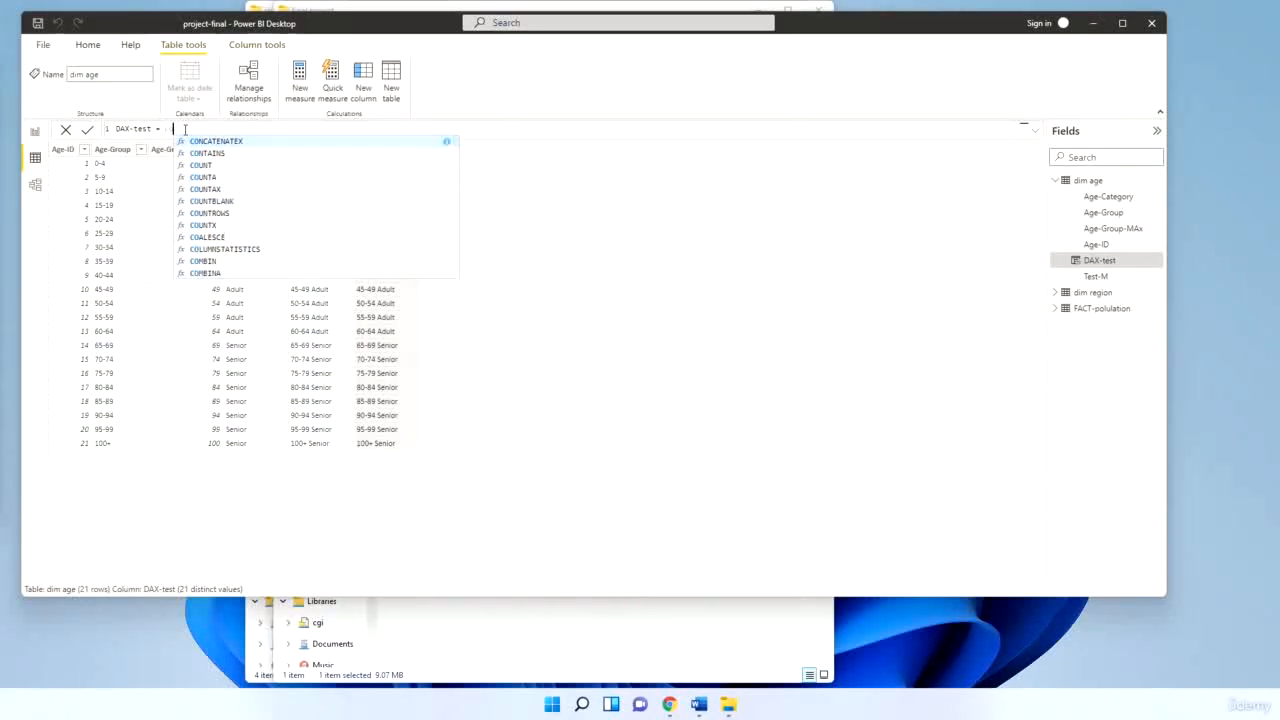
type("n")
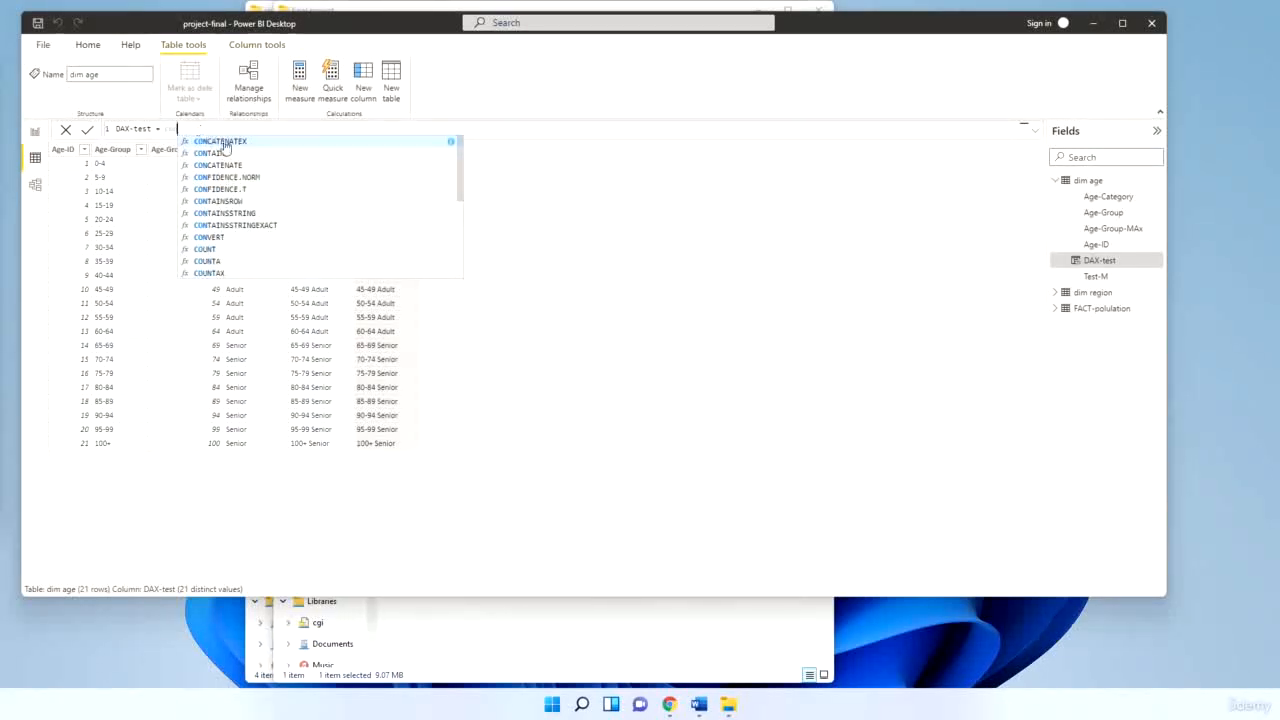
left_click(228, 166)
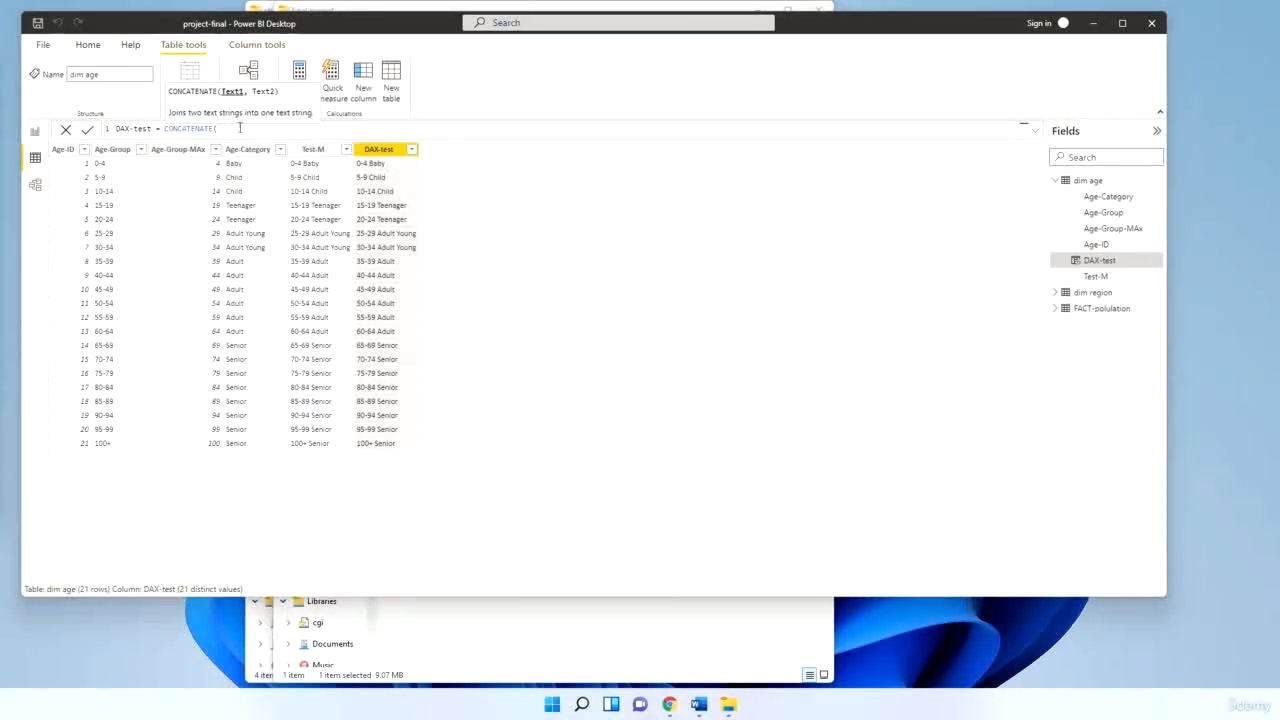
Complete the formula as CONCATENATE([Age-Group],[Age-Category]) and commit it for DAX-test
type("[")
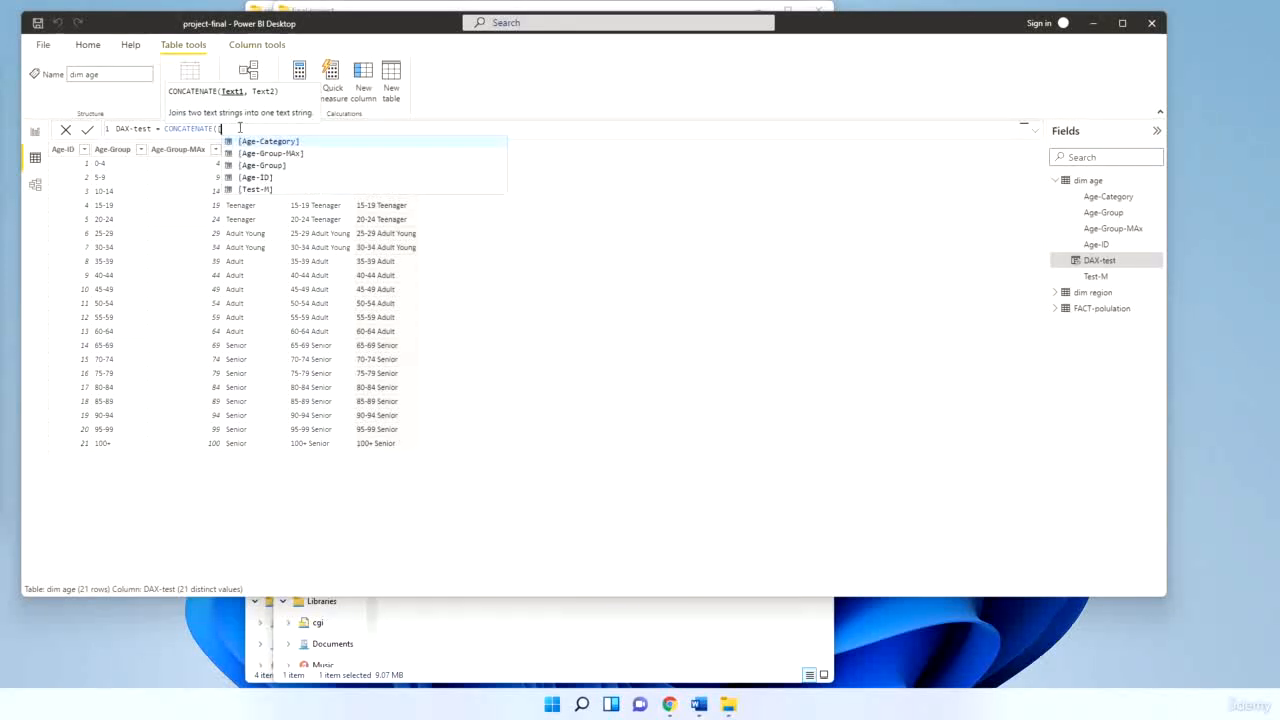
left_click(262, 165)
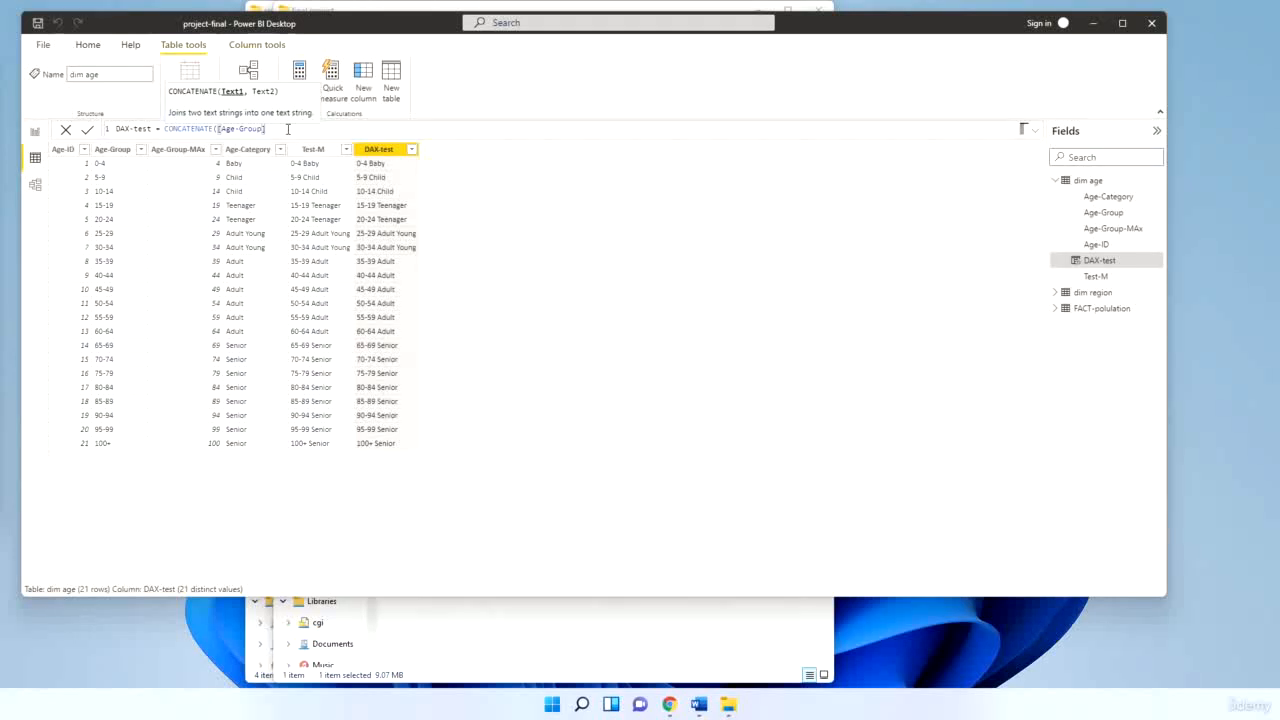
type(",")
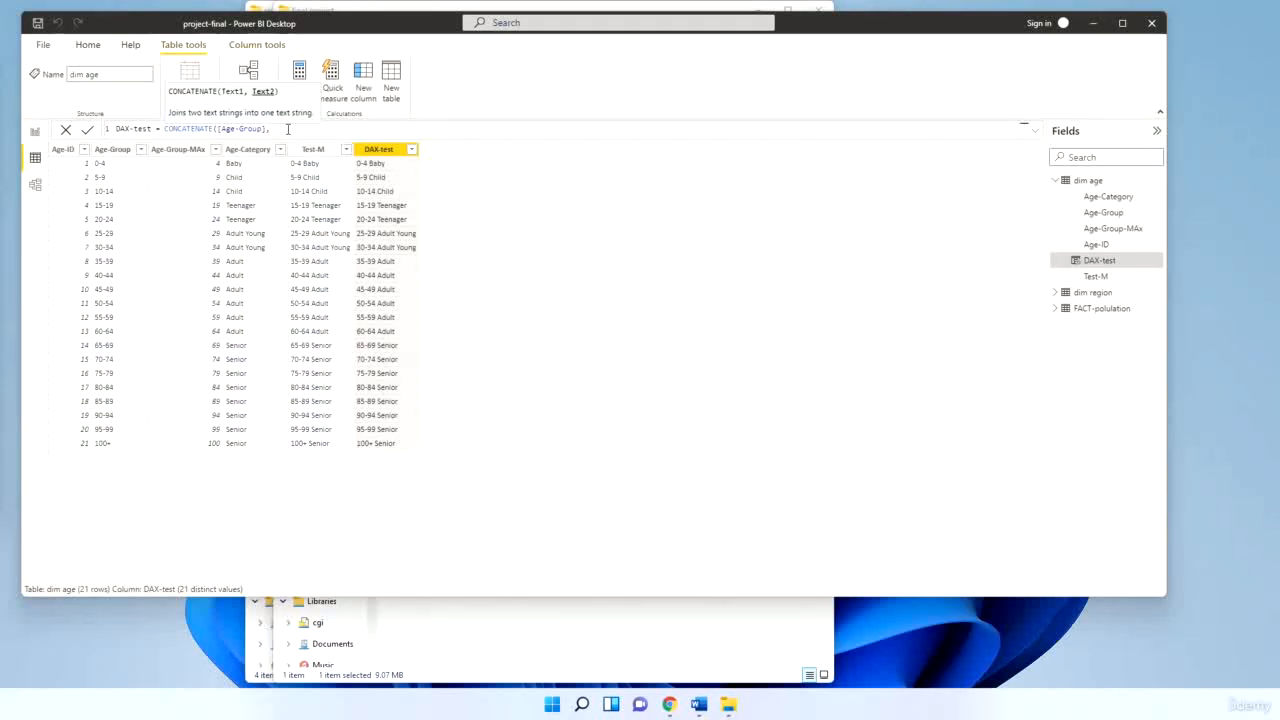
type("[")
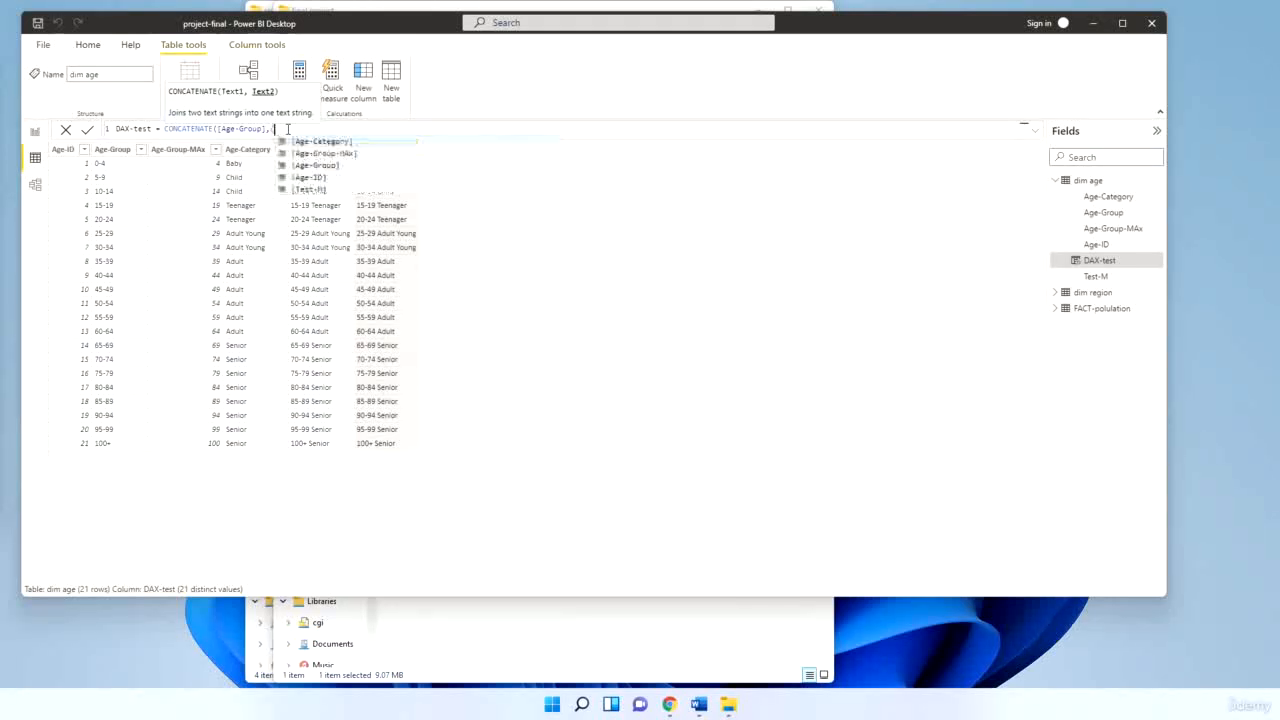
left_click(331, 142)
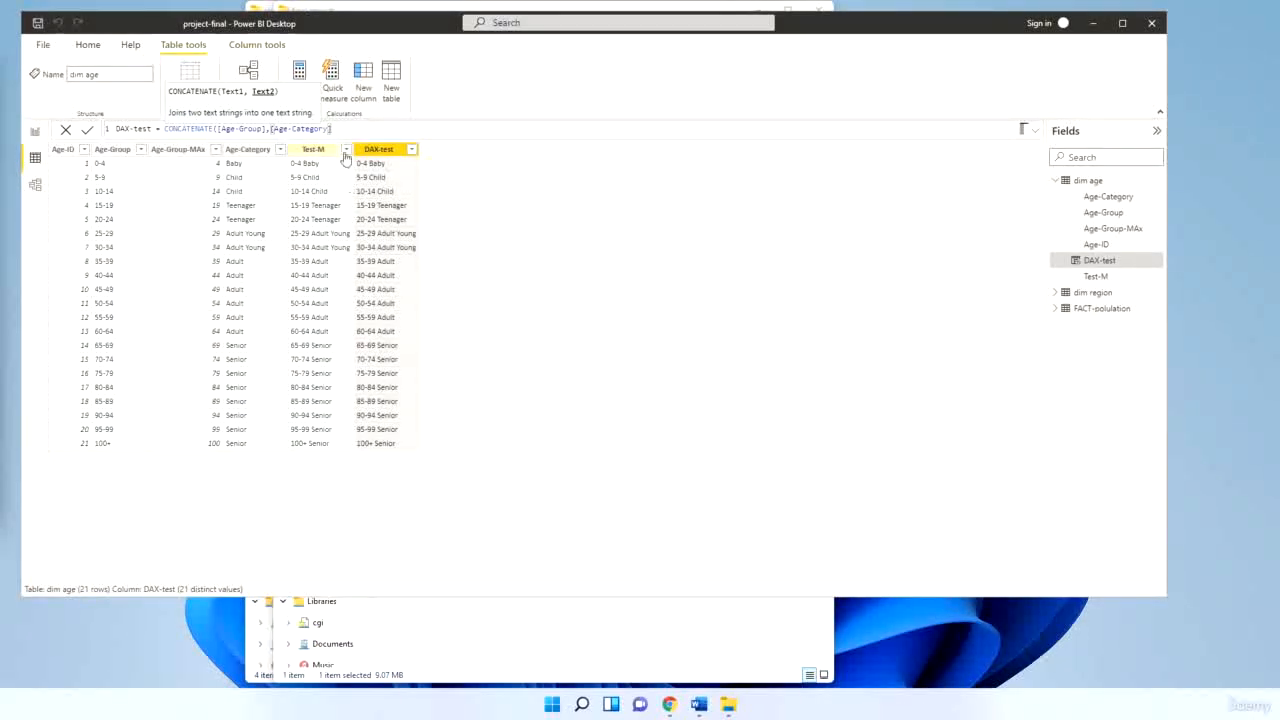
type(")")
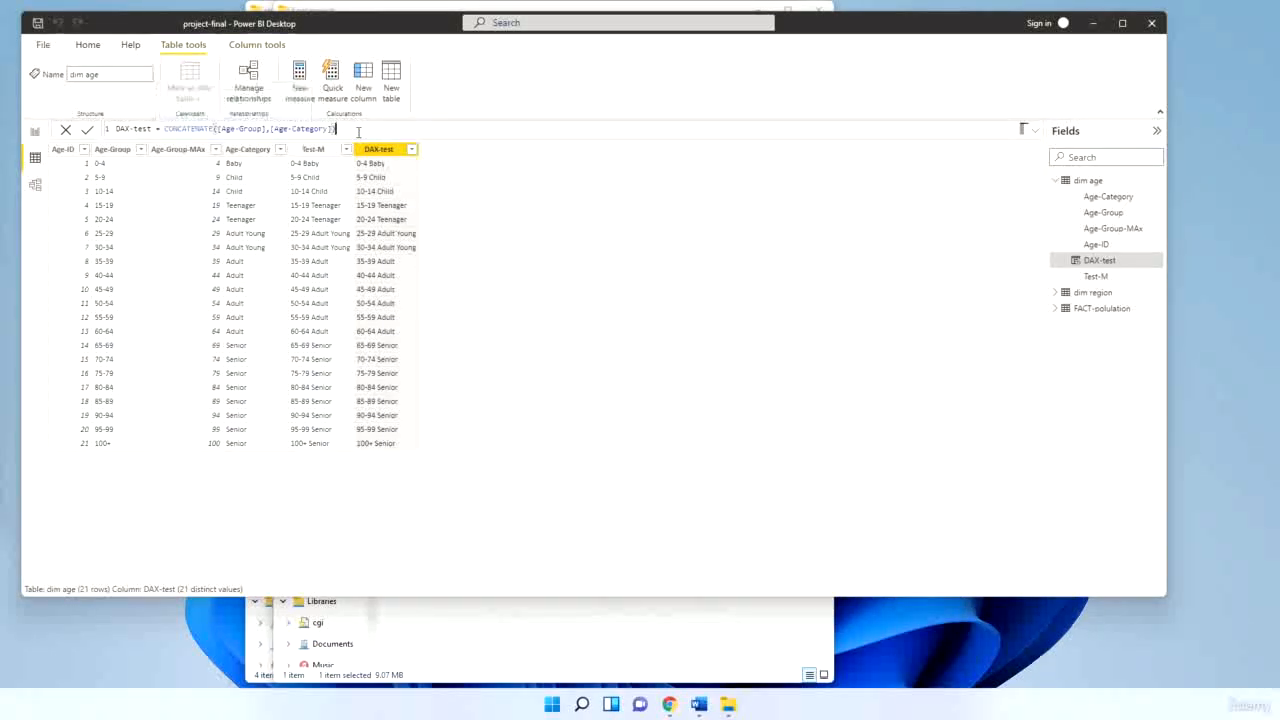
key("Return")
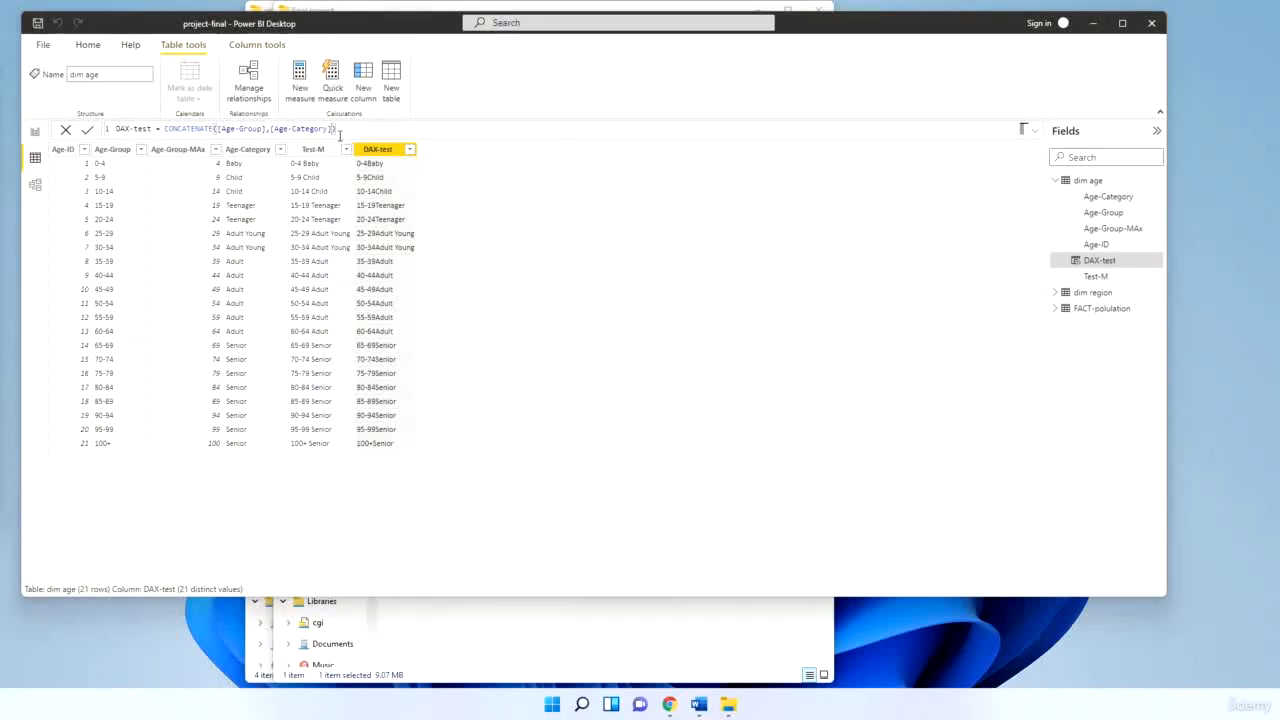
Replace the second argument, [Age-Category], in the DAX-test formula with a nested CONCATENATE function
key("BackSpace")
key("BackSpace")
key("BackSpace")
key("BackSpace")
key("BackSpace")
key("BackSpace")
key("BackSpace")
key("BackSpace")
key("BackSpace")
key("BackSpace")
key("BackSpace")
key("BackSpace")
key("BackSpace")
key("BackSpace")
key("BackSpace")
key("BackSpace")
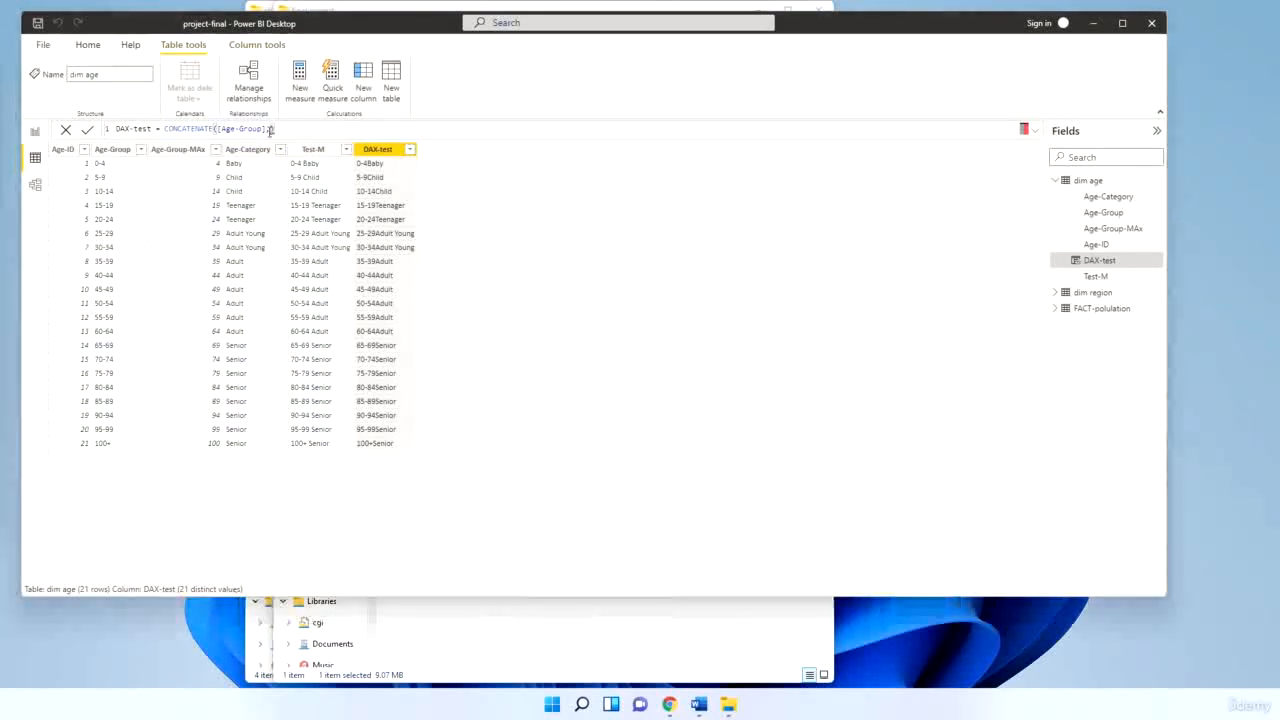
type(",")
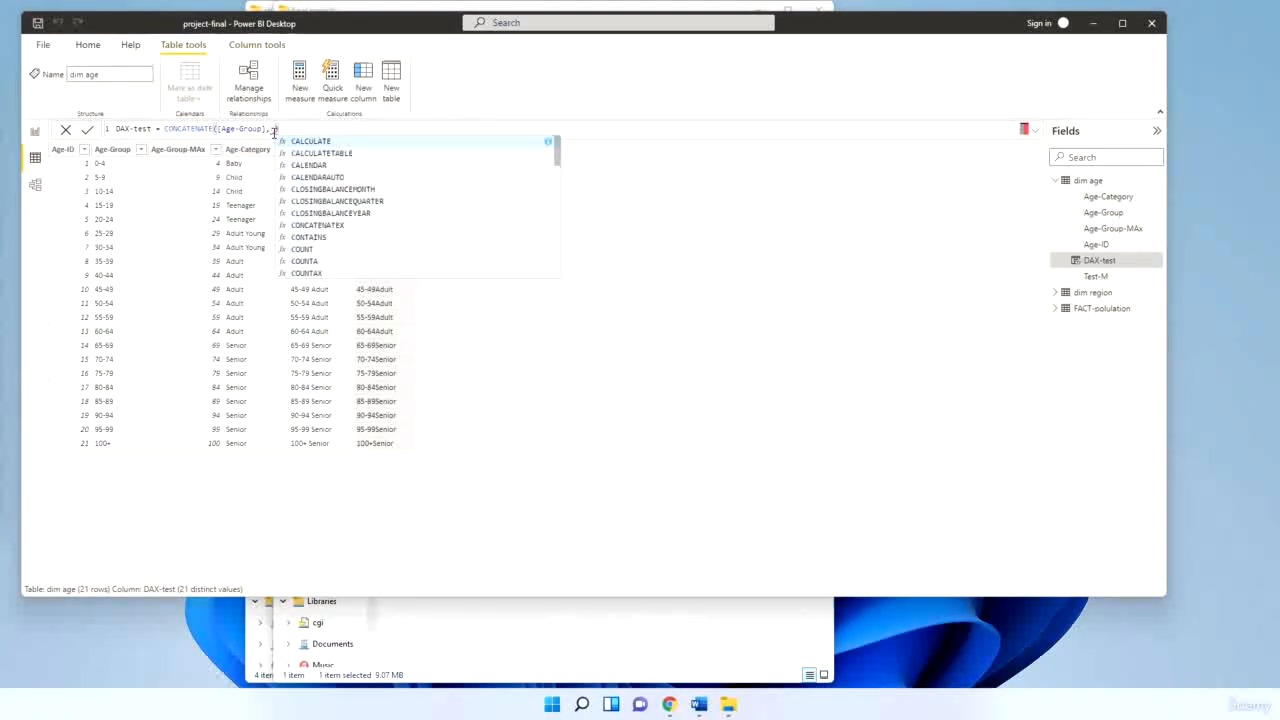
type("con")
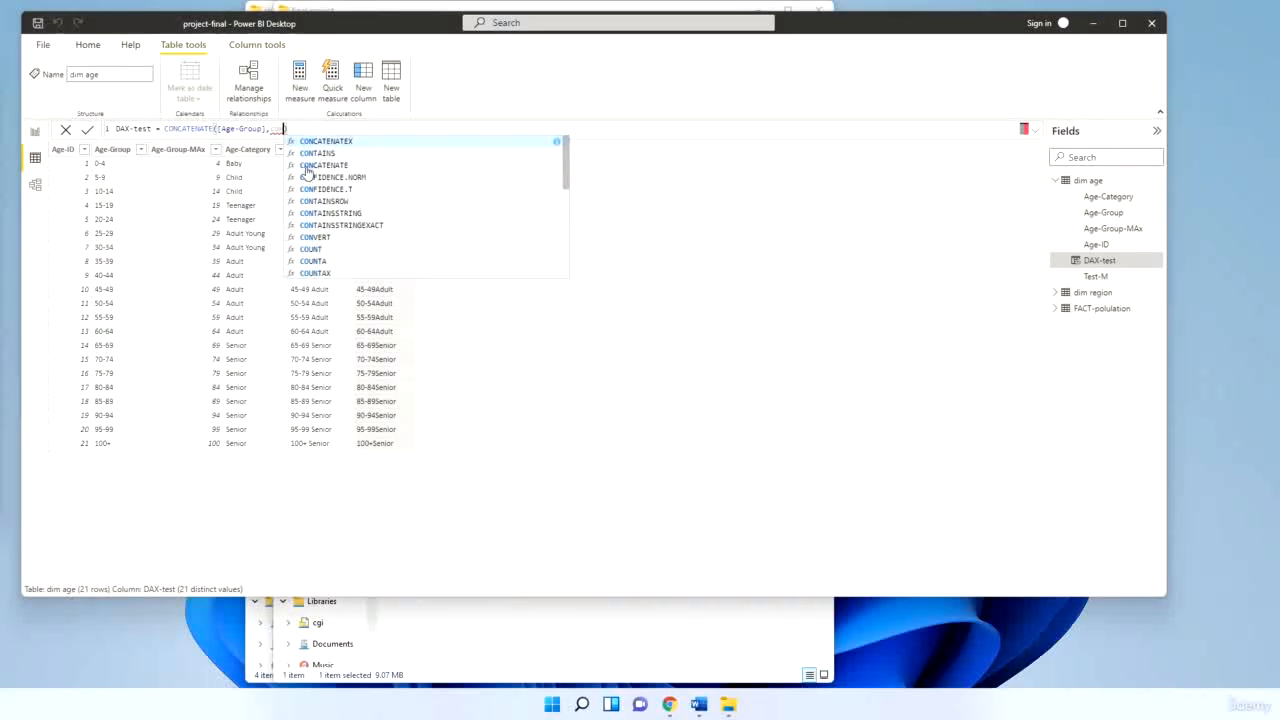
left_click(307, 167)
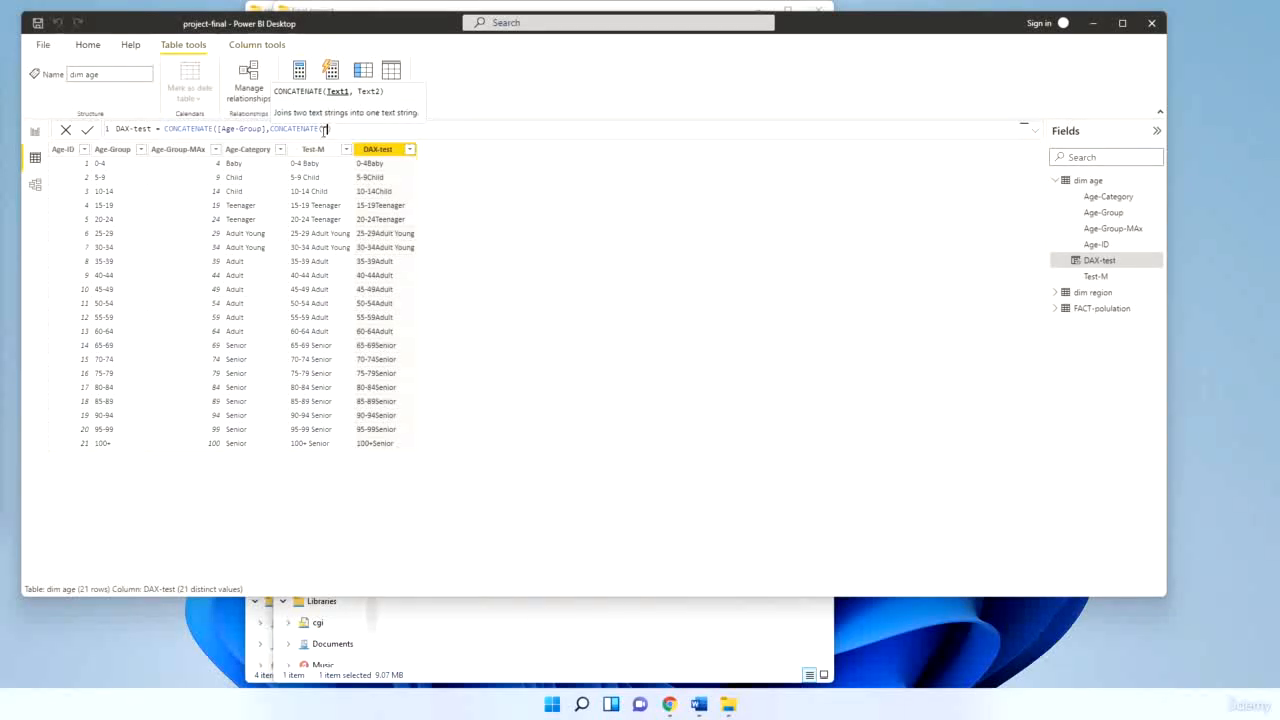
Enter a quoted space, " ", as the nested CONCATENATE's first argument and start a column reference for its second argument
type("\" \"")
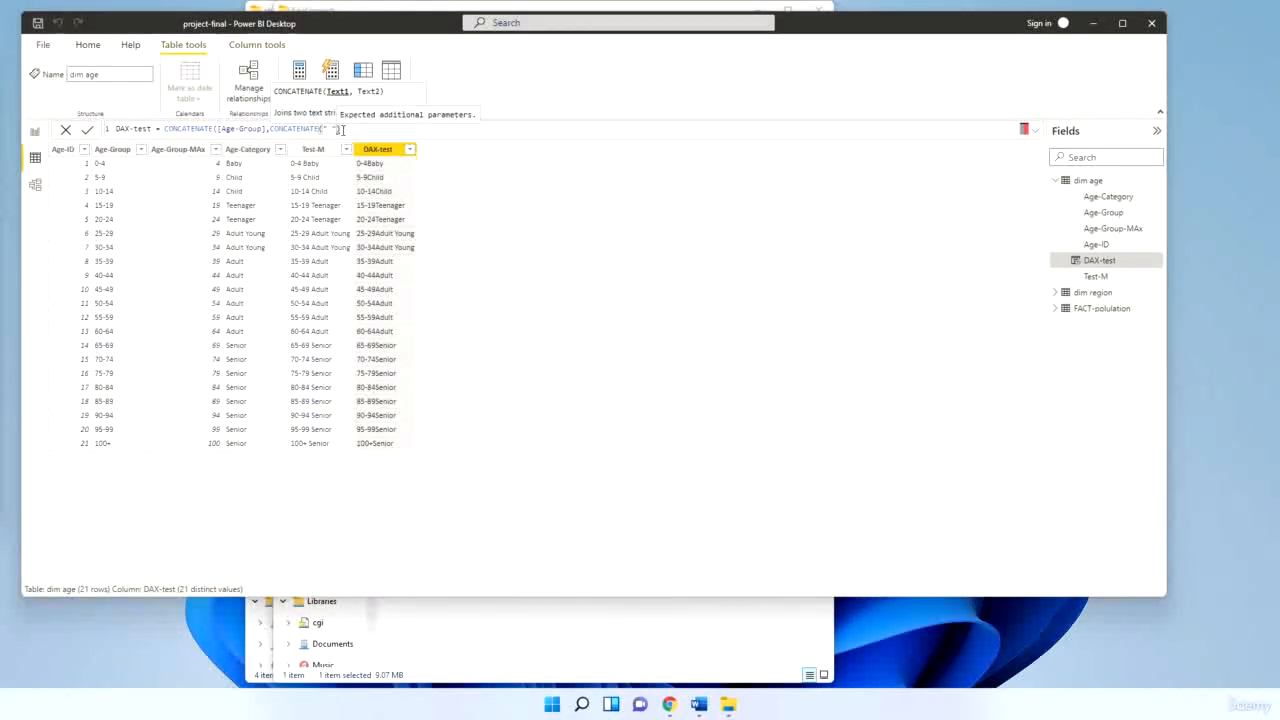
type(",[")
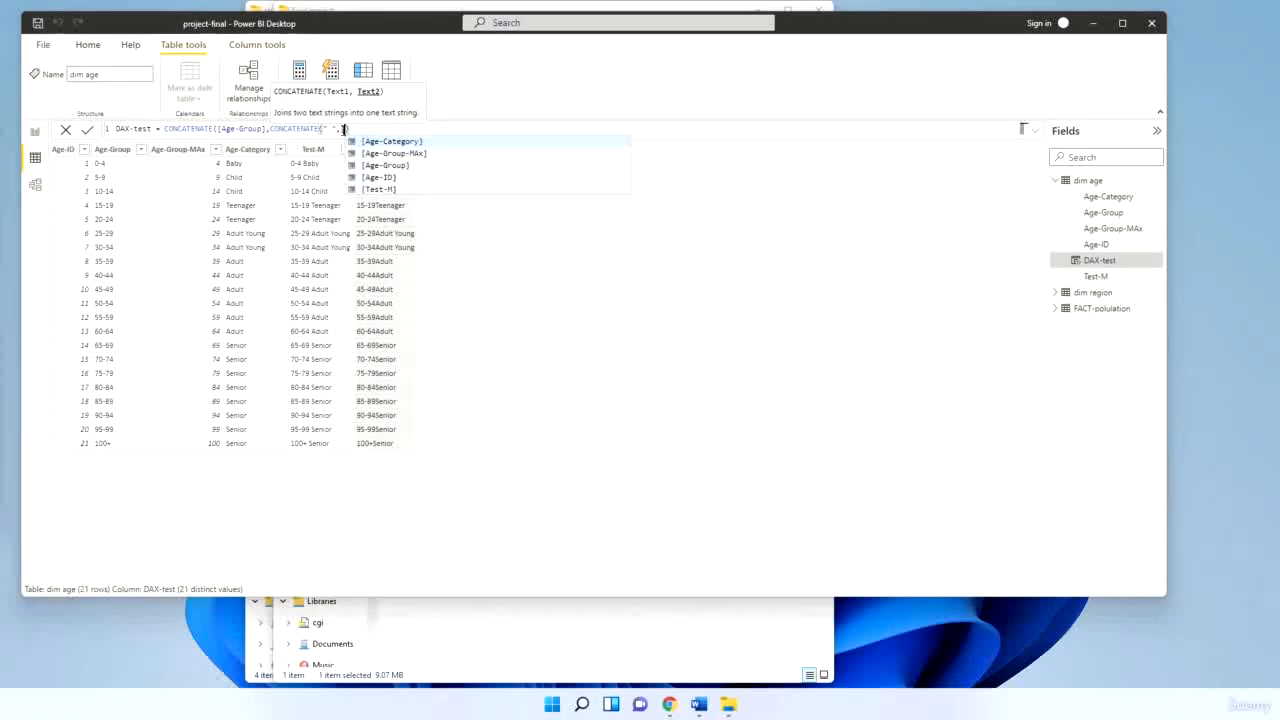
left_click(412, 143)
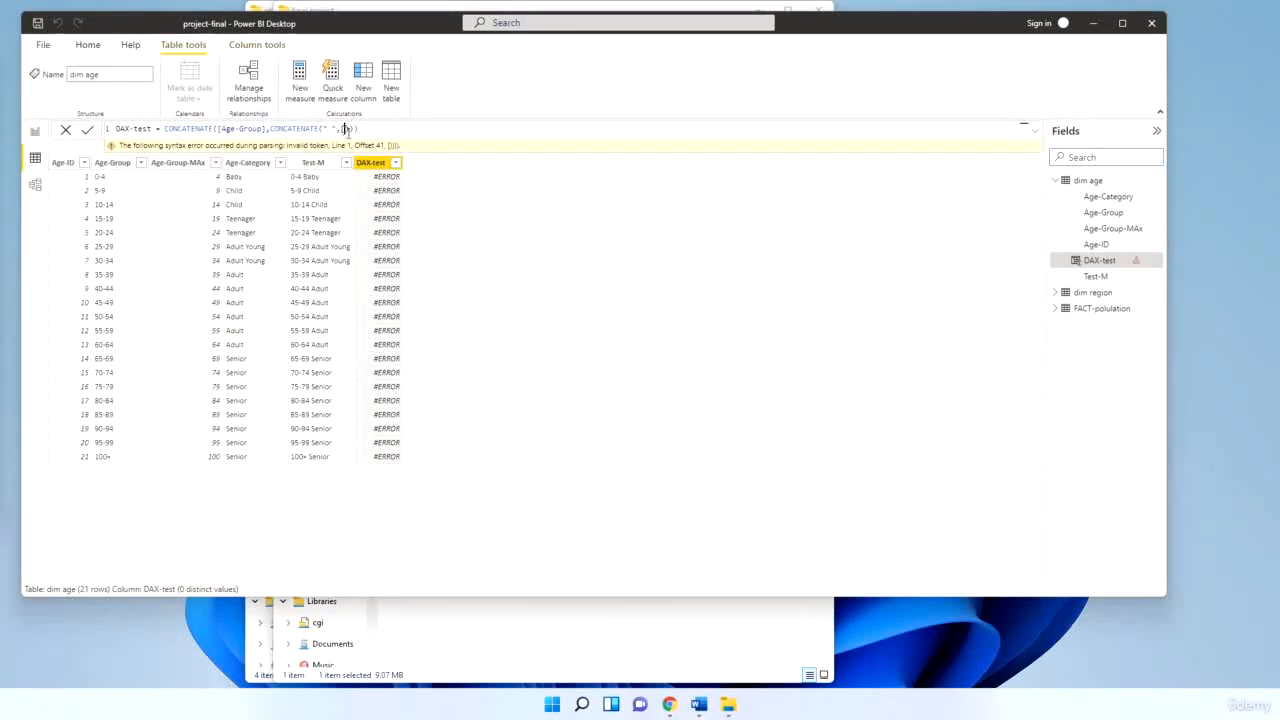
Repair the nested function's second argument with [Age-Category] and commit DAX-test as CONCATENATE([Age-Group],CONCATENATE(" ",[Age-Category]))
left_click(365, 130)
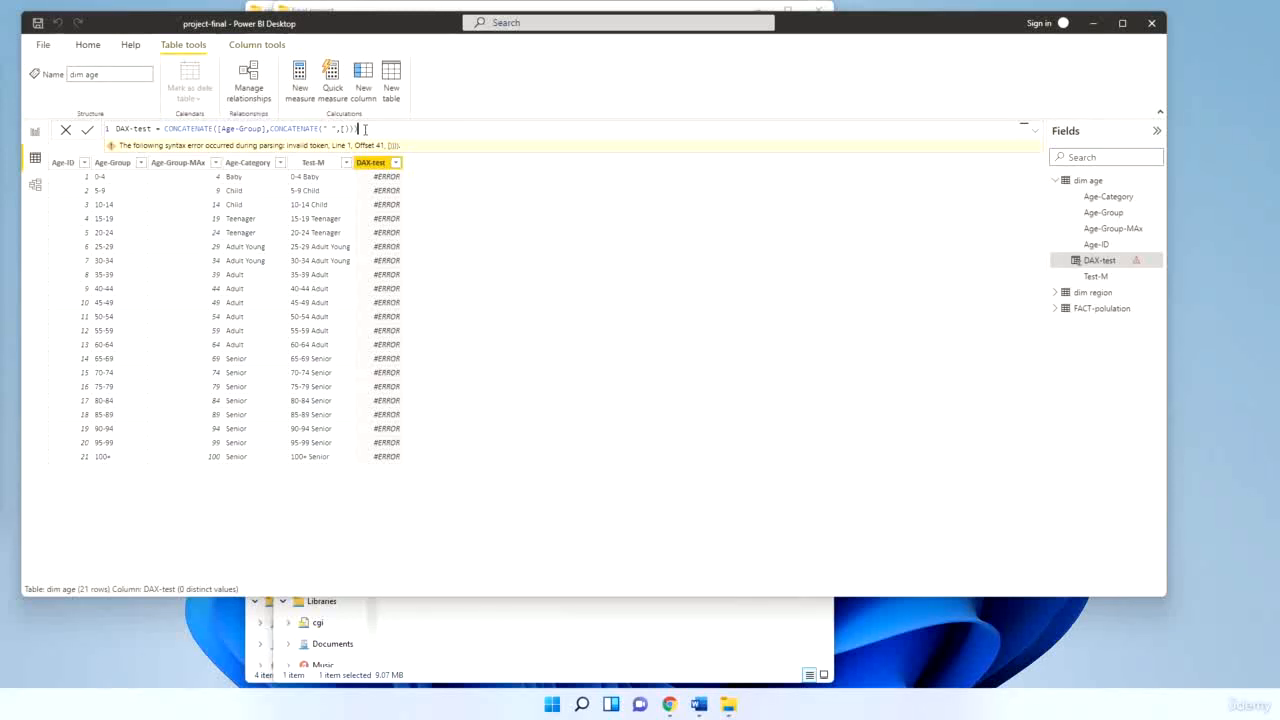
key("BackSpace")
key("BackSpace")
left_click(344, 129)
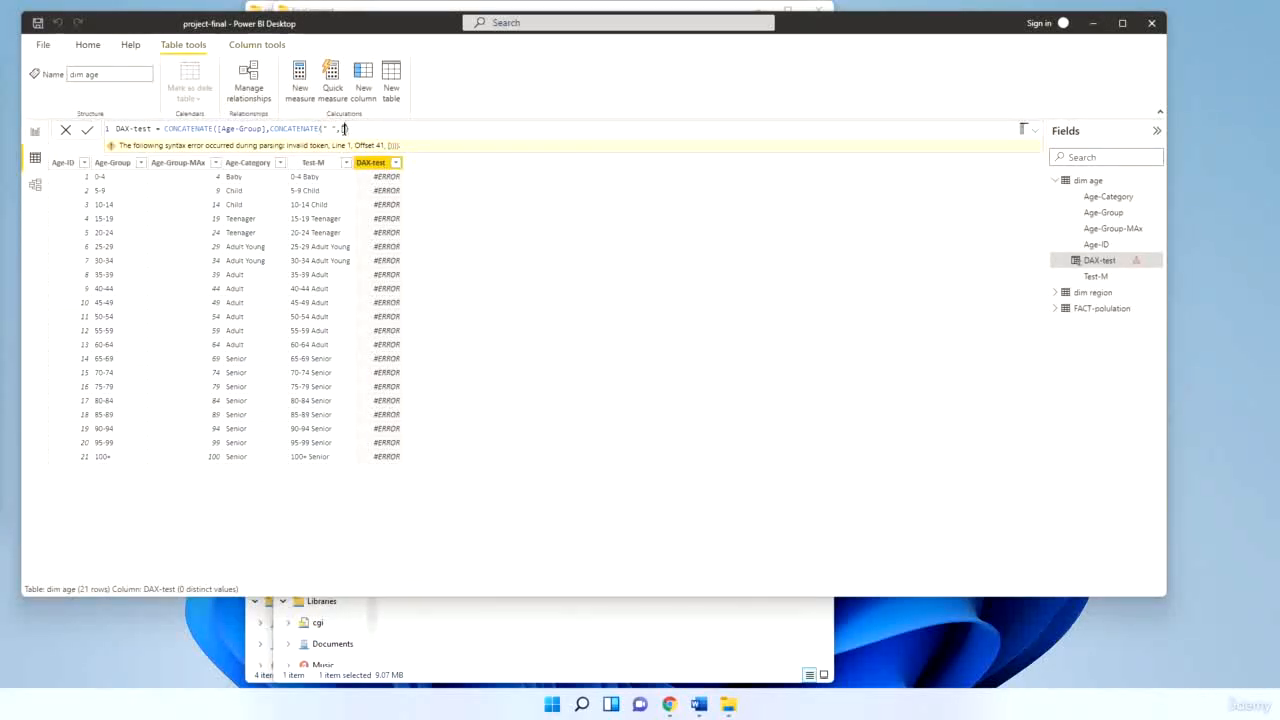
key("BackSpace")
type("[")
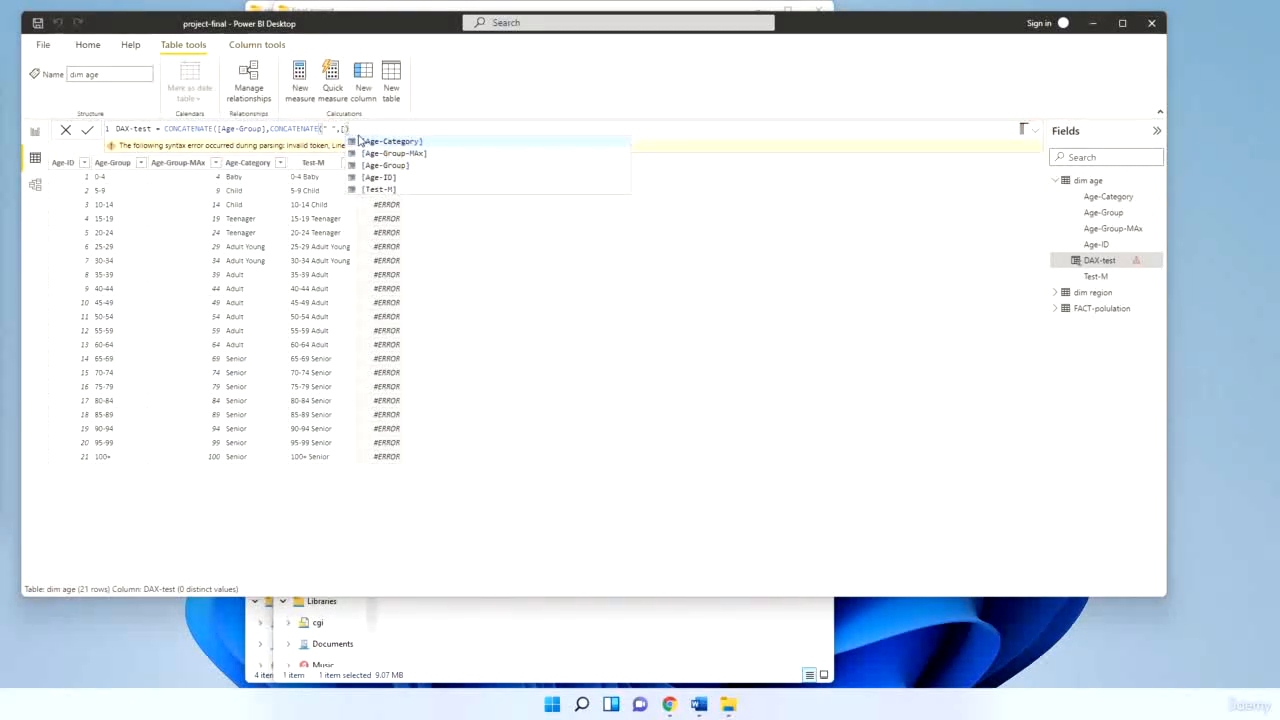
left_click(363, 141)
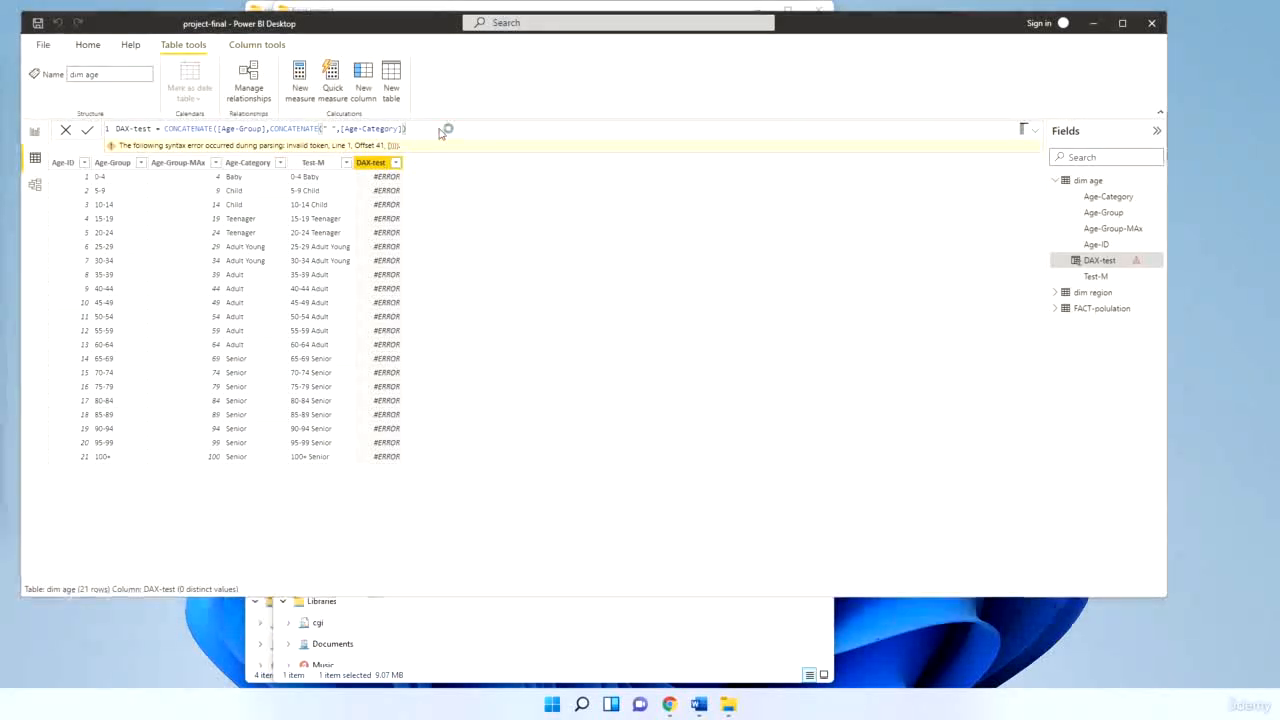
key("Return")
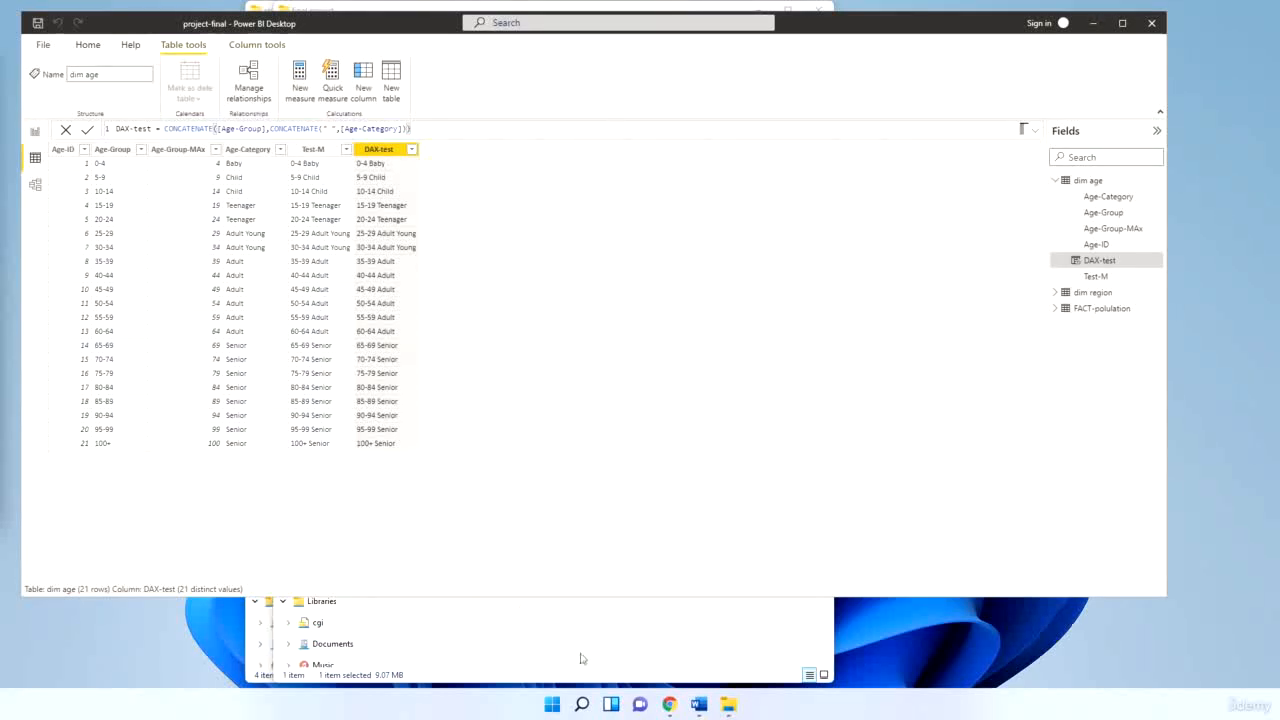
Switch to Chrome and load docs.microsoft.com/en-us/dax/ in the tab showing the power bi star schema search
left_click(669, 706)
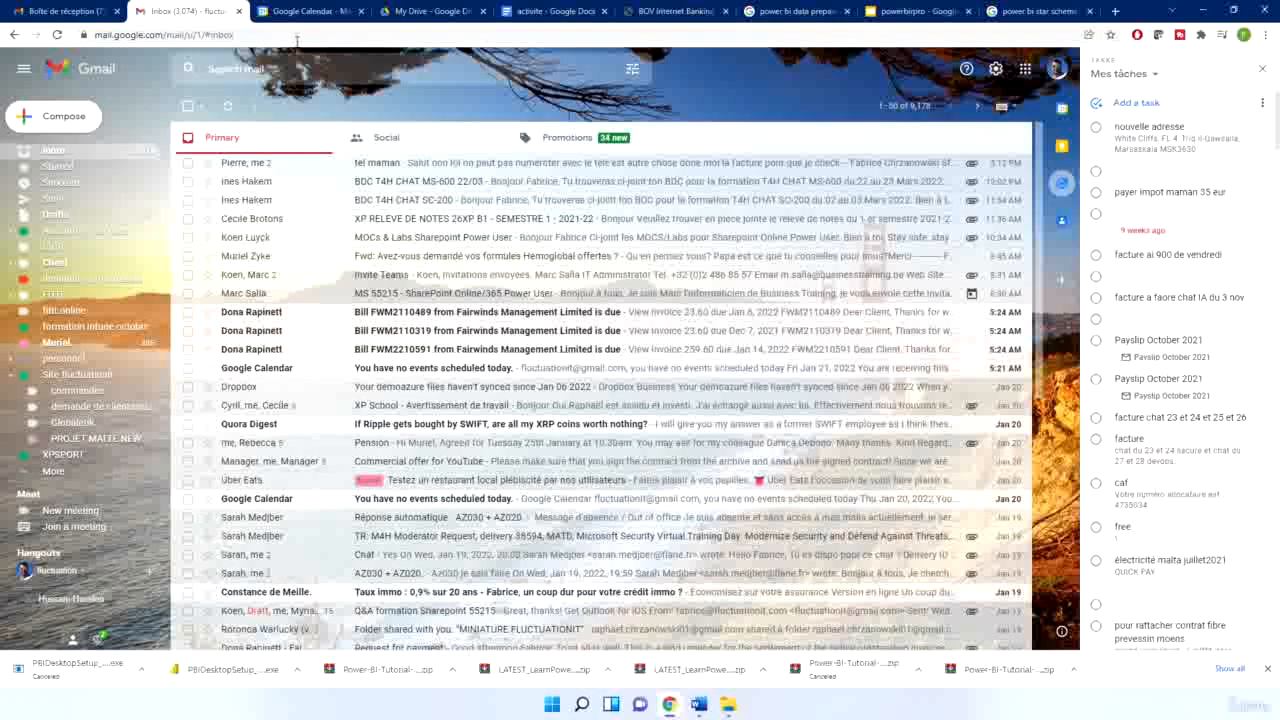
left_click(1028, 17)
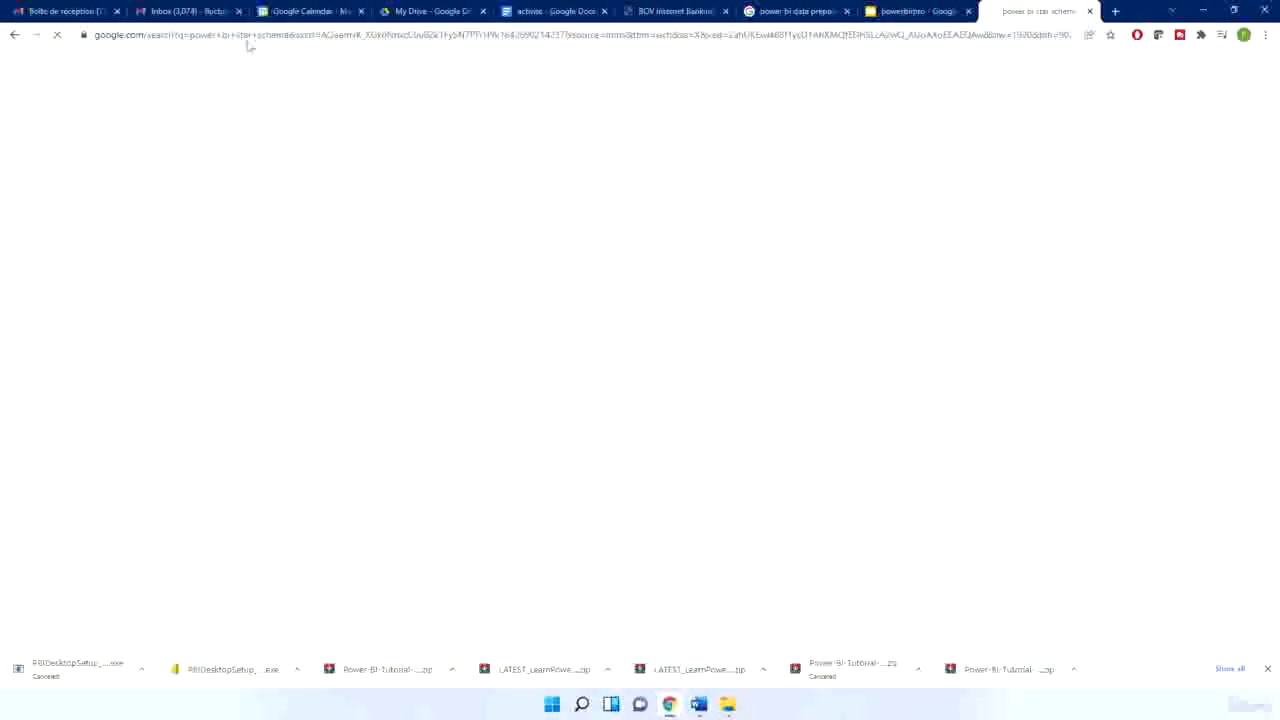
left_click(255, 40)
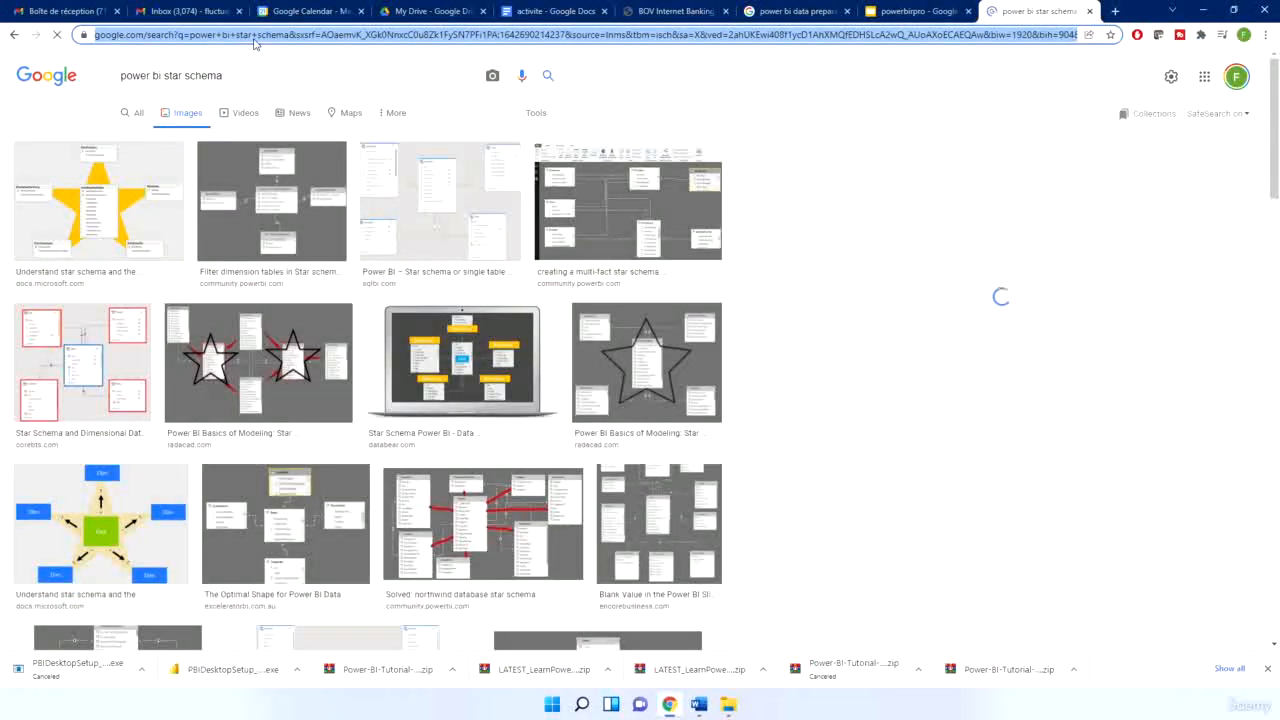
type("https")
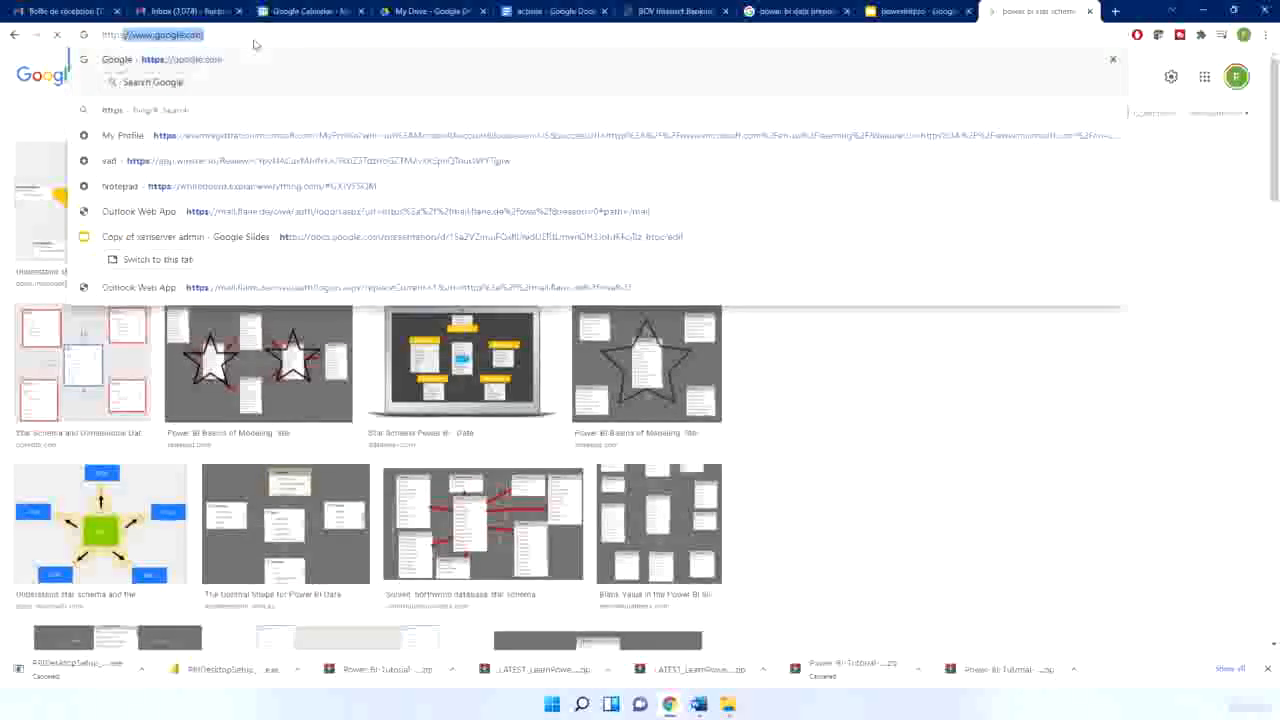
type("://")
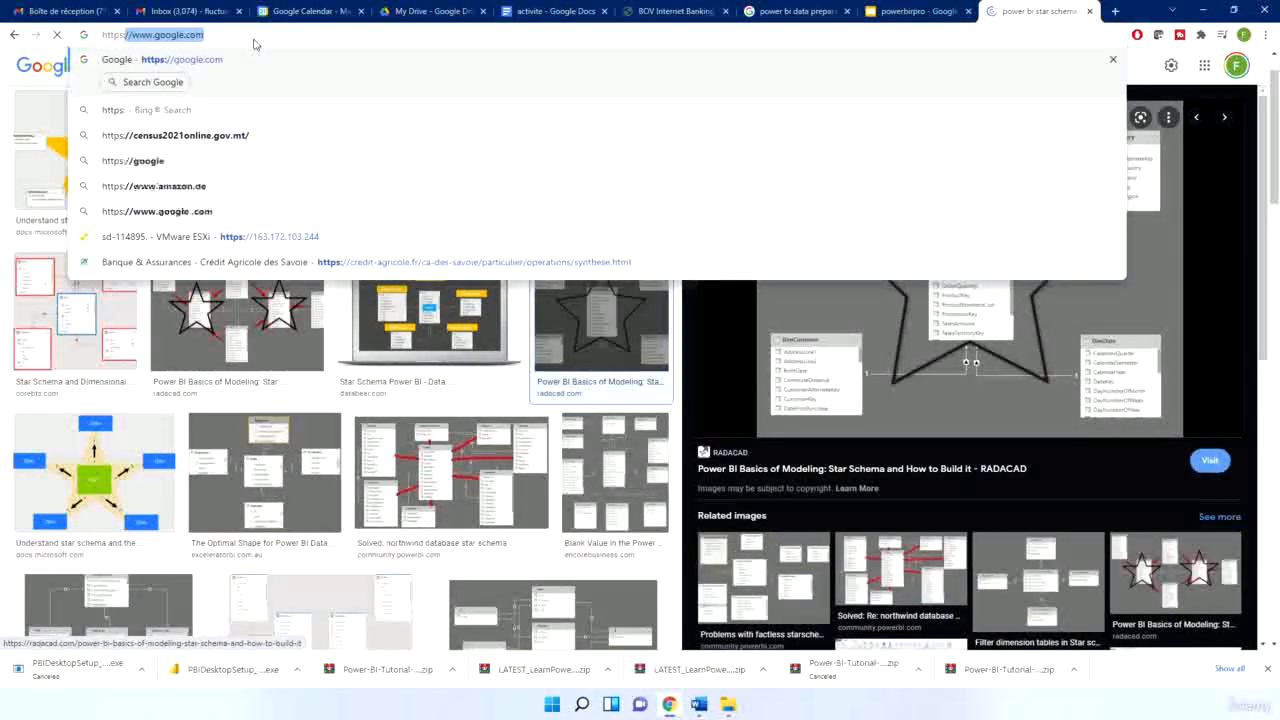
type("docs.microsoft.com/en-u")
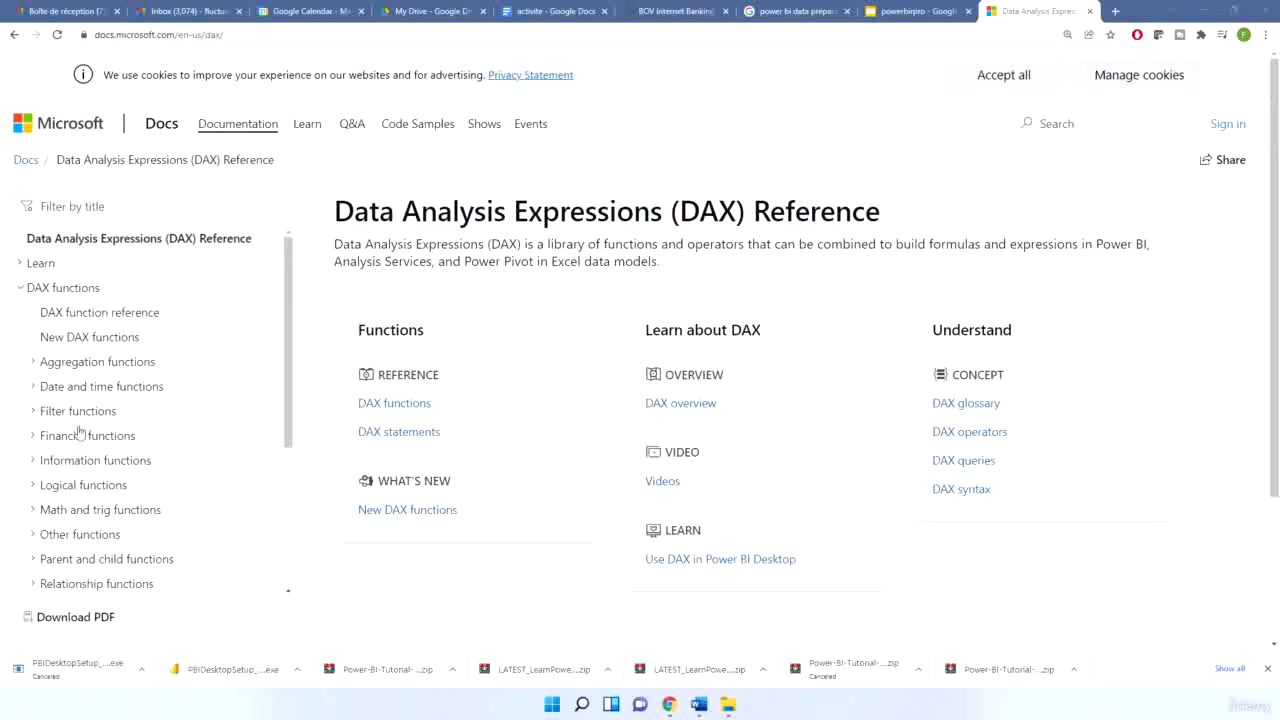
Open the DAX function reference page and review the function categories described under In this section
scroll(445, 395, "down", 2)
scroll(452, 405, "up", 2)
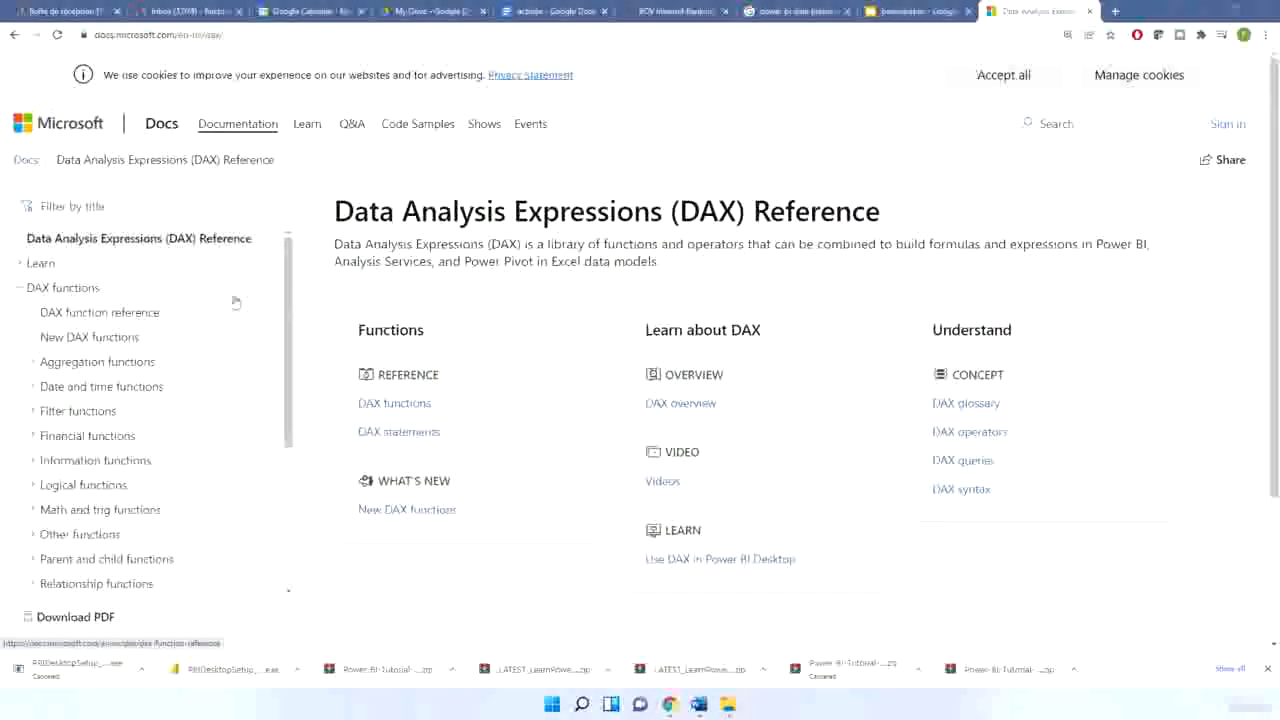
left_click(107, 318)
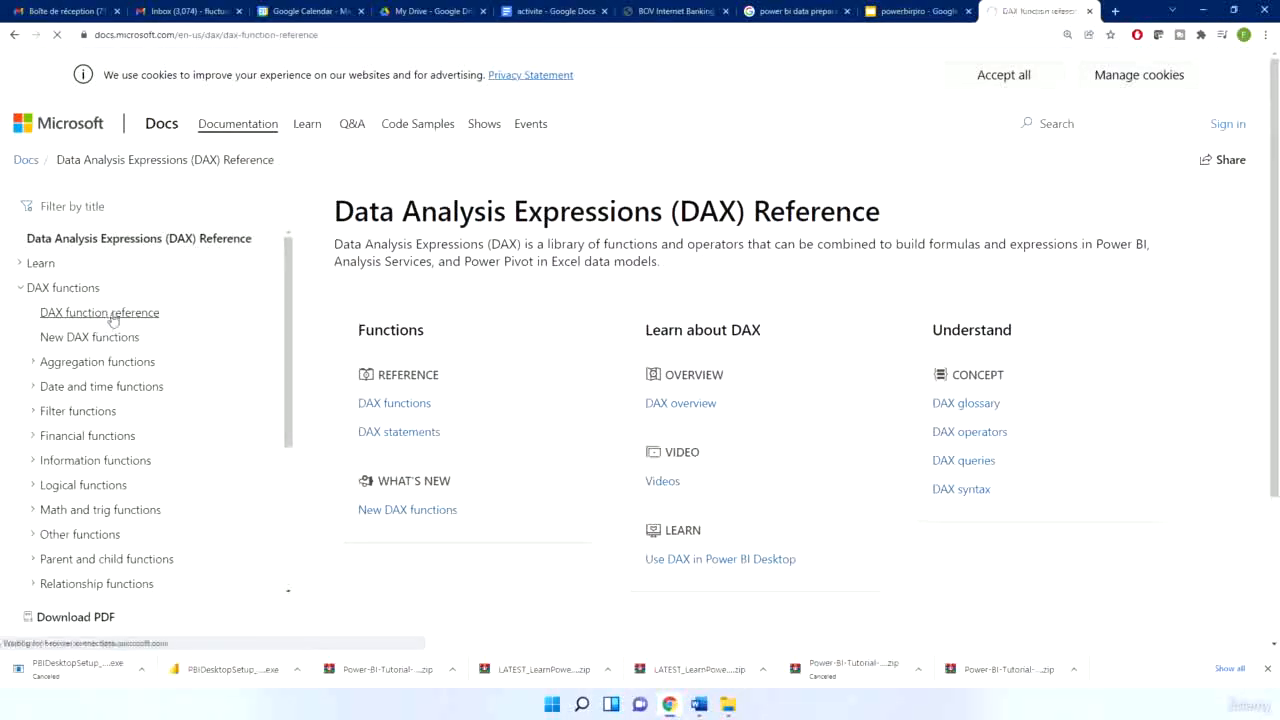
scroll(474, 385, "down", 2)
scroll(474, 385, "down", 1)
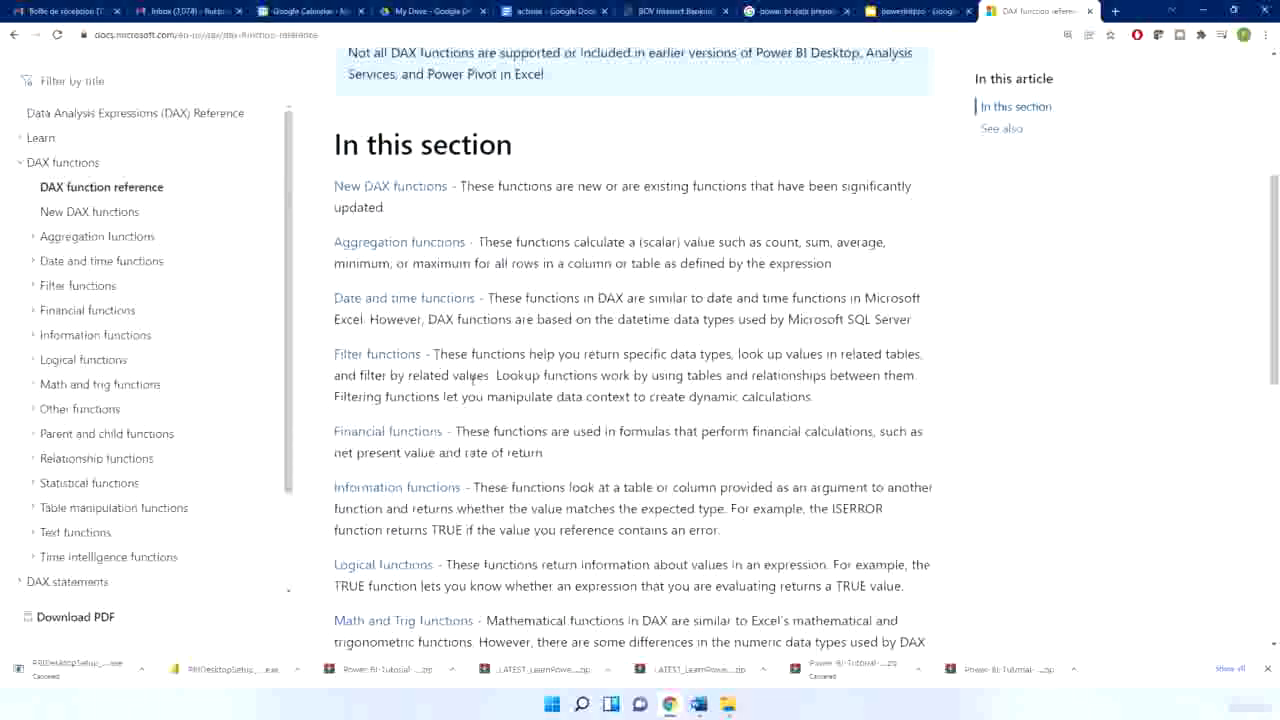
Open the AVERAGE page from the Aggregation functions and read through its remarks and example
left_click(84, 240)
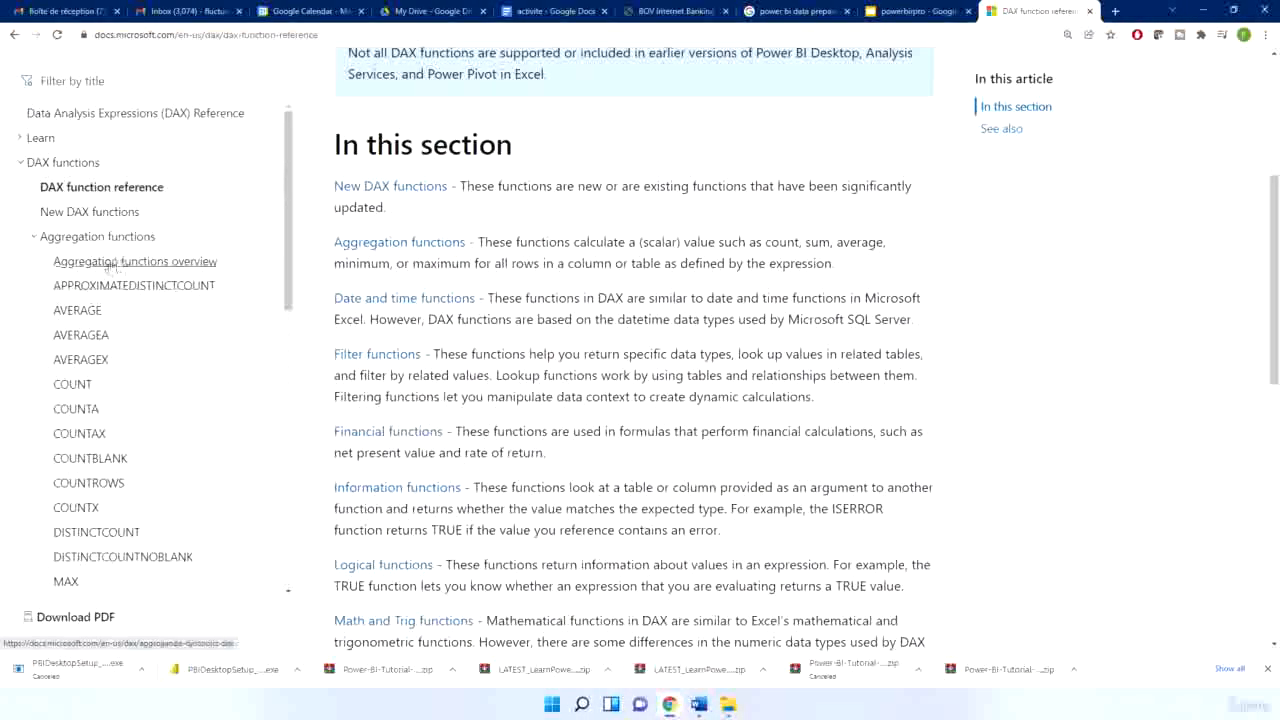
left_click(77, 311)
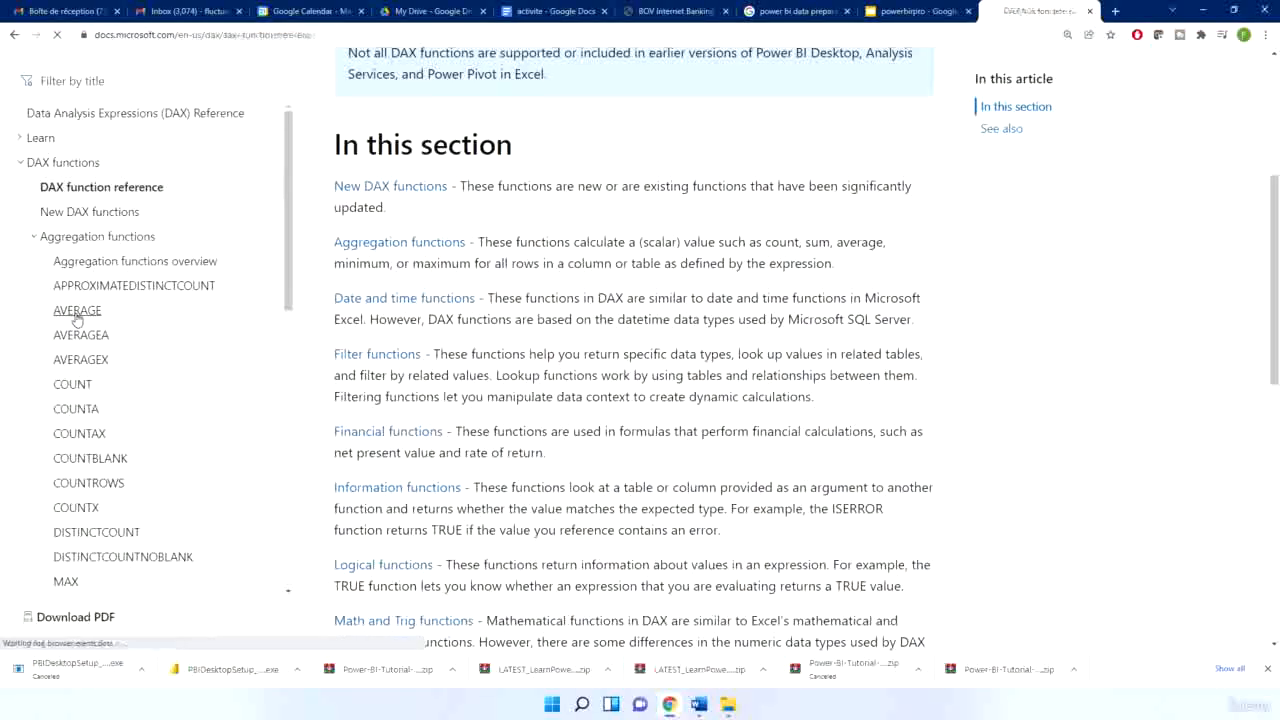
scroll(460, 350, "down", 10)
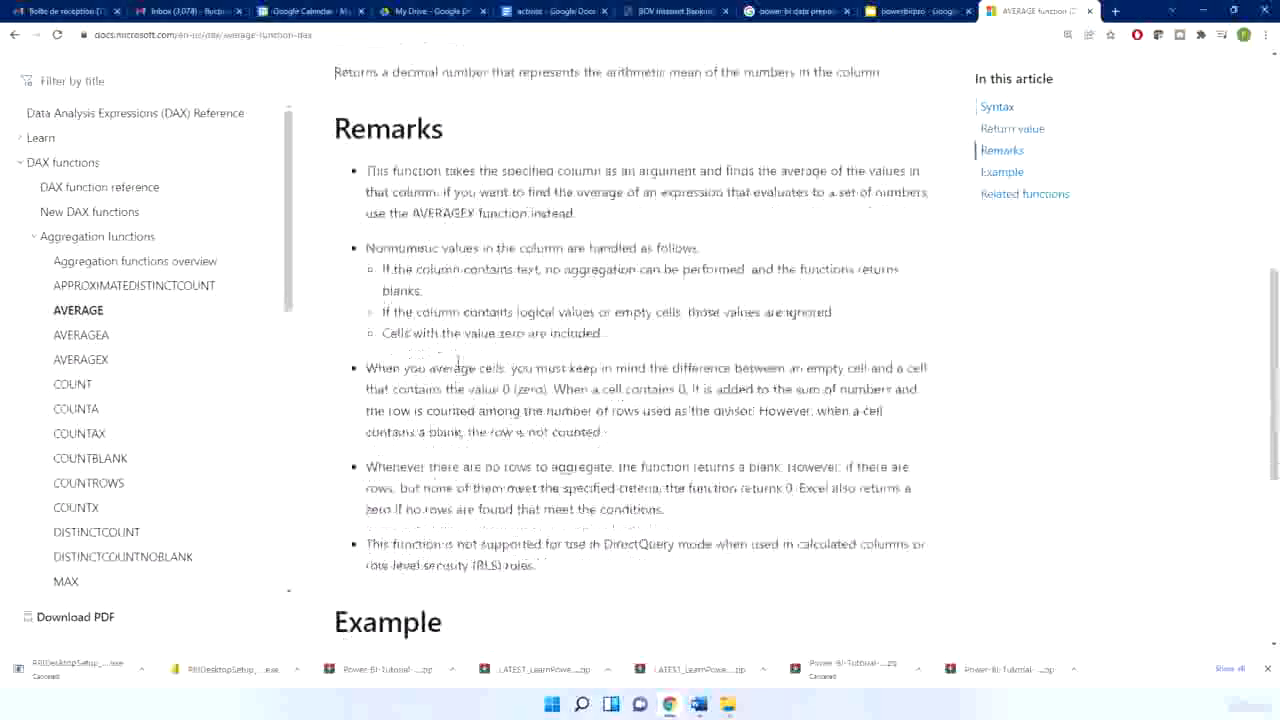
scroll(140, 369, "down", 5)
Expand the Date and time functions and the Math and trig functions and browse the DAX functions listed there
scroll(140, 369, "down", 2)
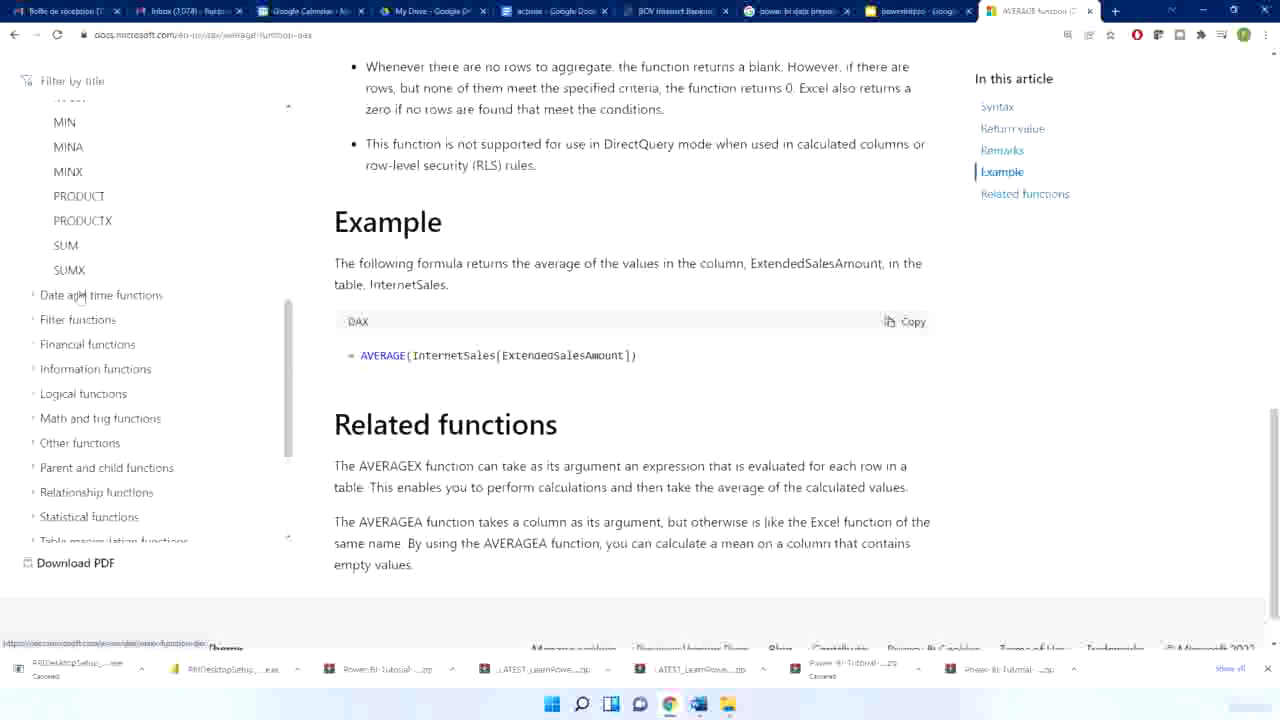
left_click(72, 297)
scroll(72, 302, "down", 10)
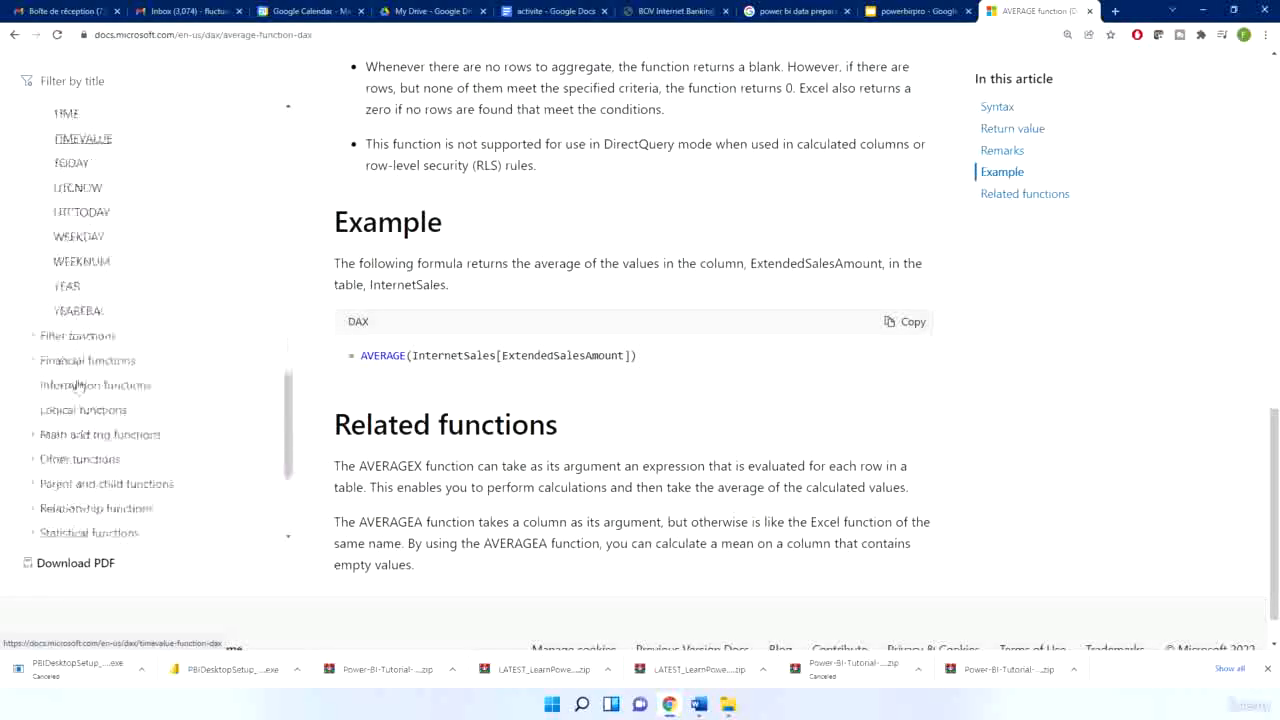
left_click(95, 210)
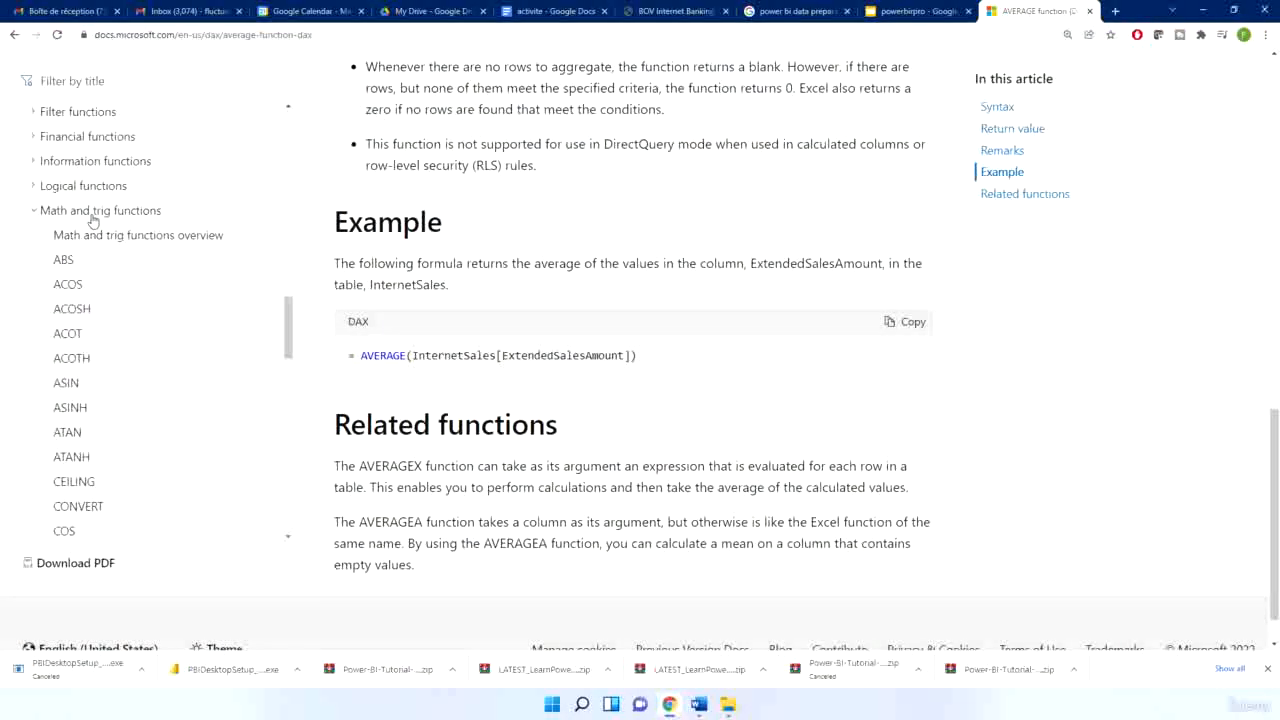
scroll(88, 250, "down", 4)
scroll(86, 252, "down", 8)
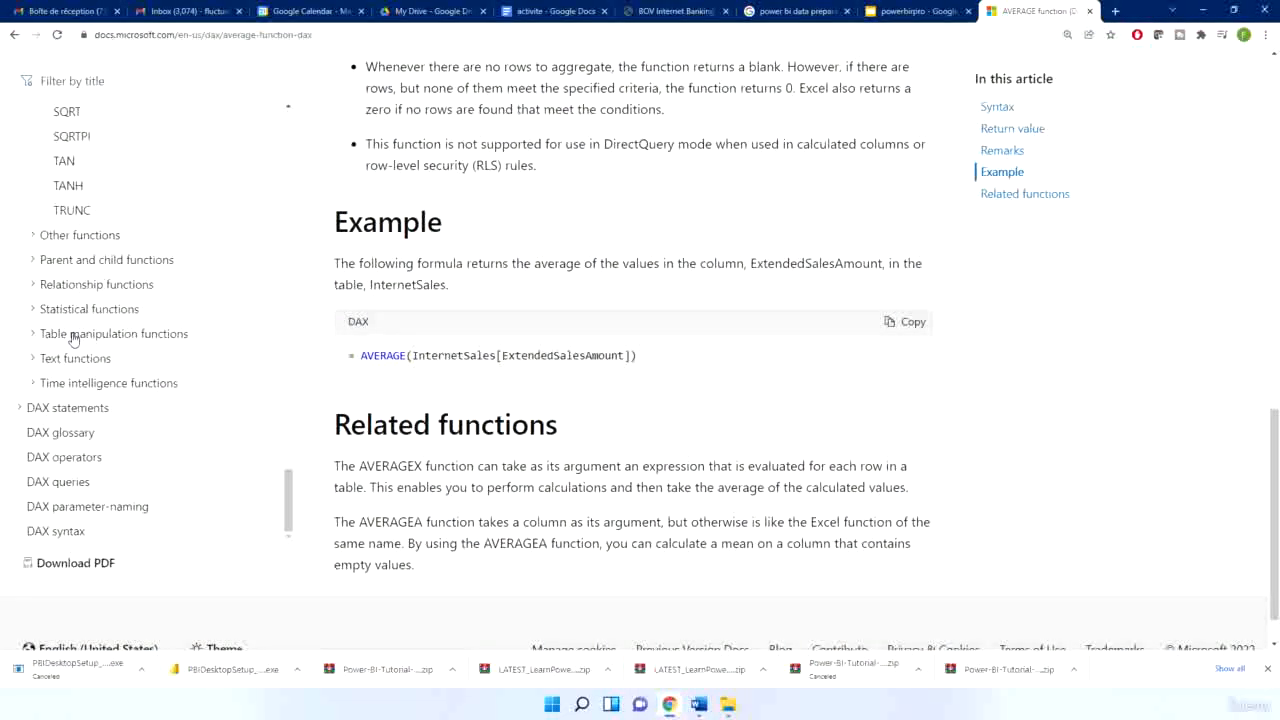
scroll(74, 341, "up", 11)
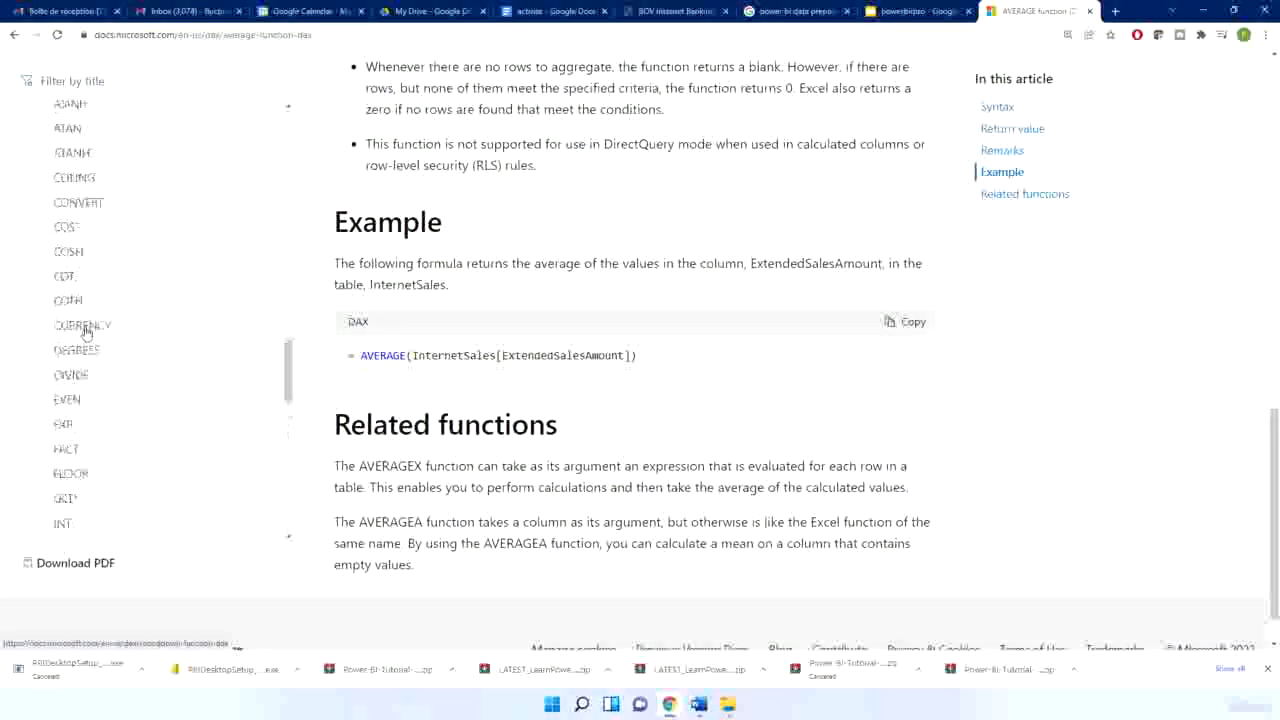